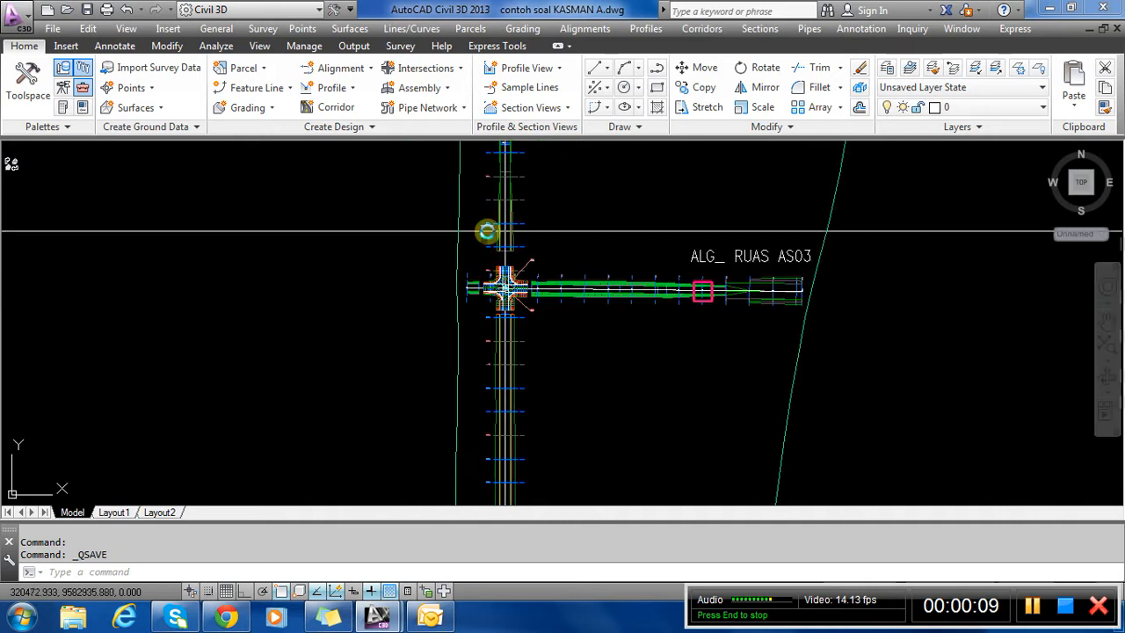
# Examine the existing intersection corridor, its curb returns and the approach roads on AS01 and AS03.
pyautogui.scroll(5, 506, 288)
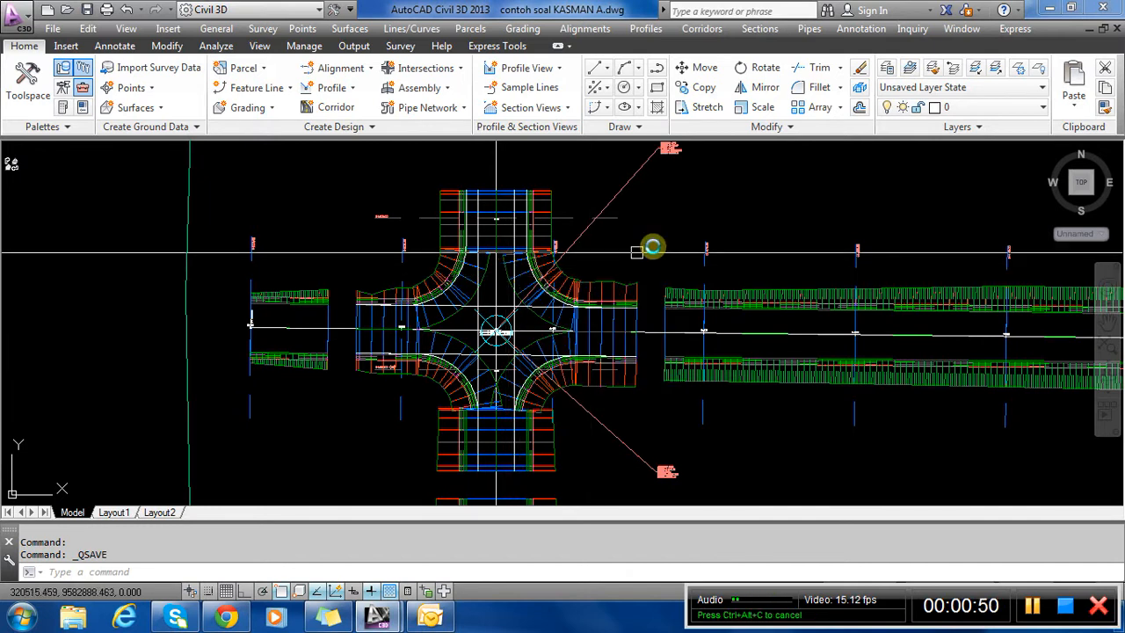
pyautogui.moveTo(666, 228)
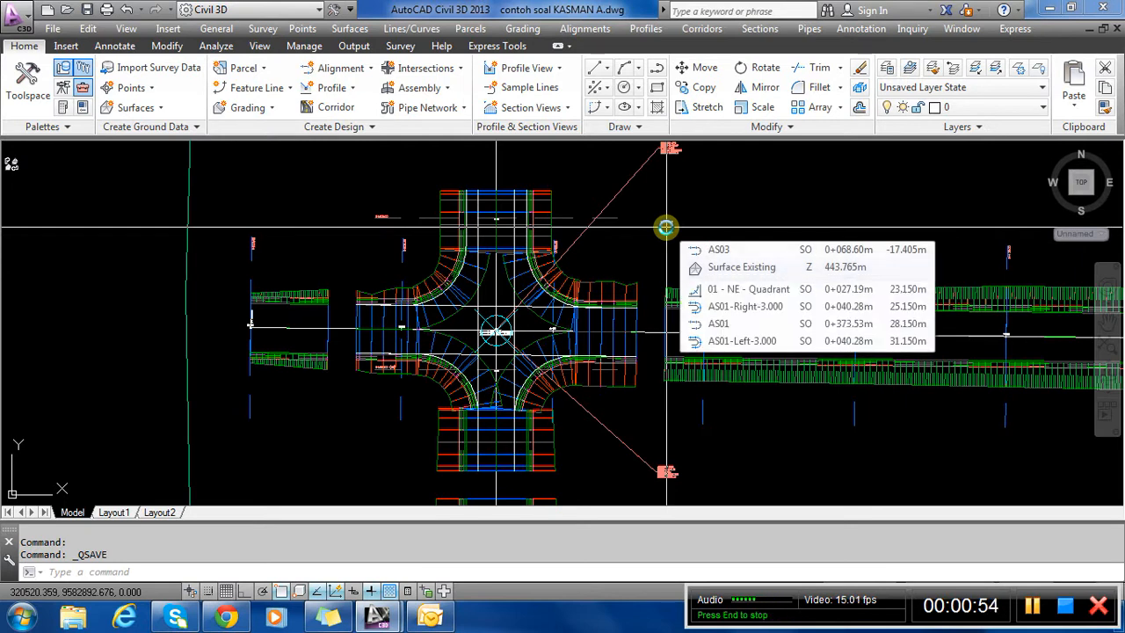
pyautogui.scroll(-3, 396, 395)
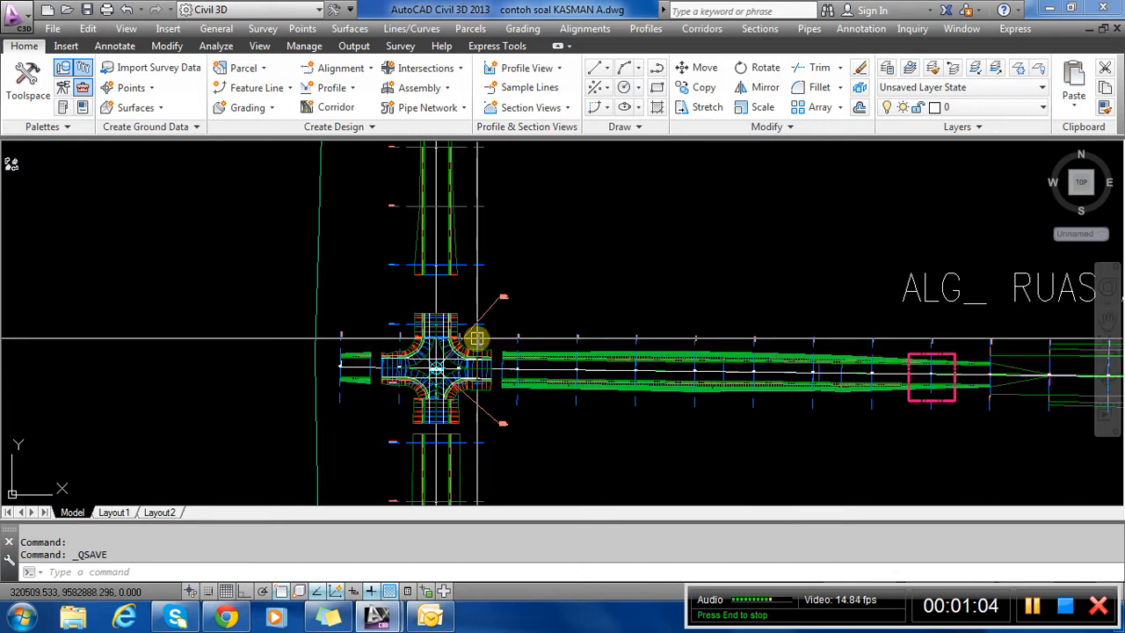
pyautogui.scroll(6, 414, 326)
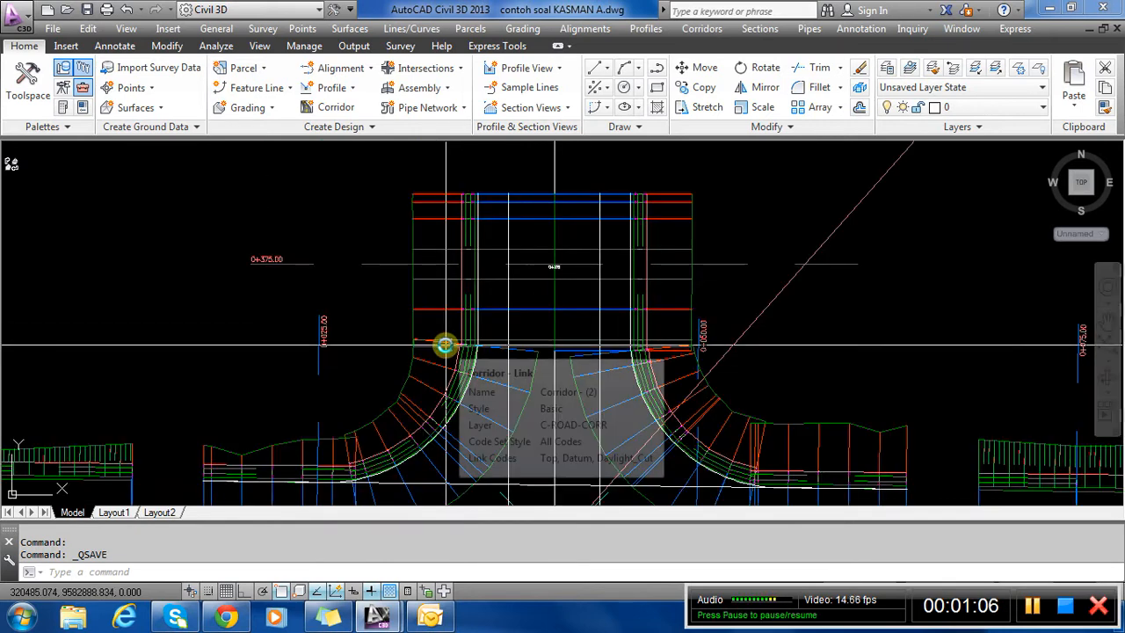
pyautogui.scroll(-2, 517, 218)
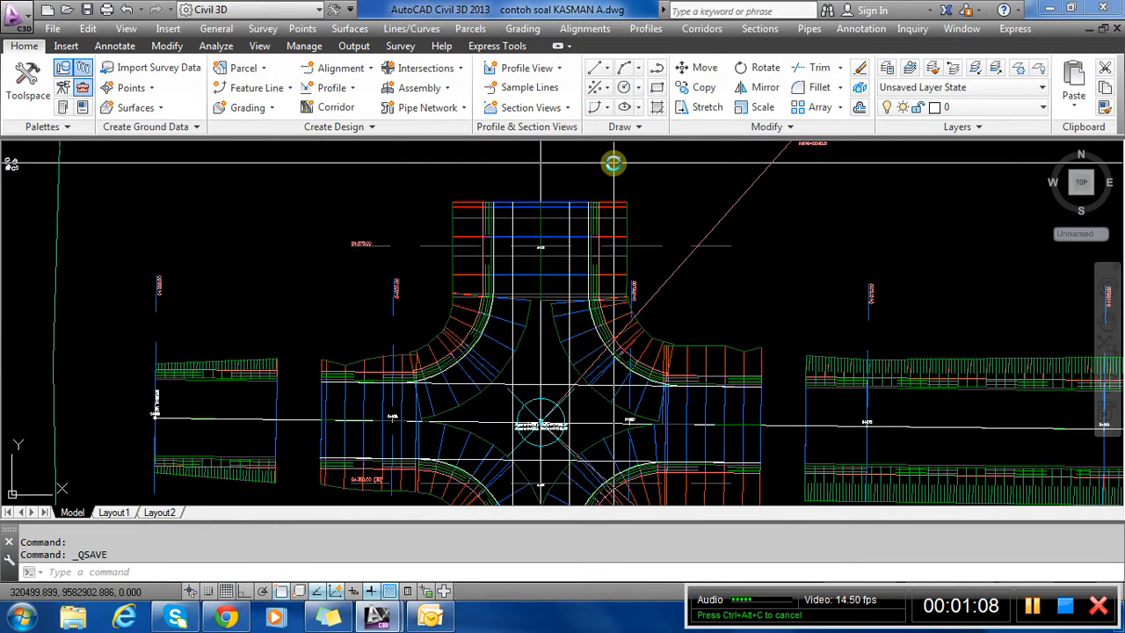
pyautogui.scroll(-5, 598, 176)
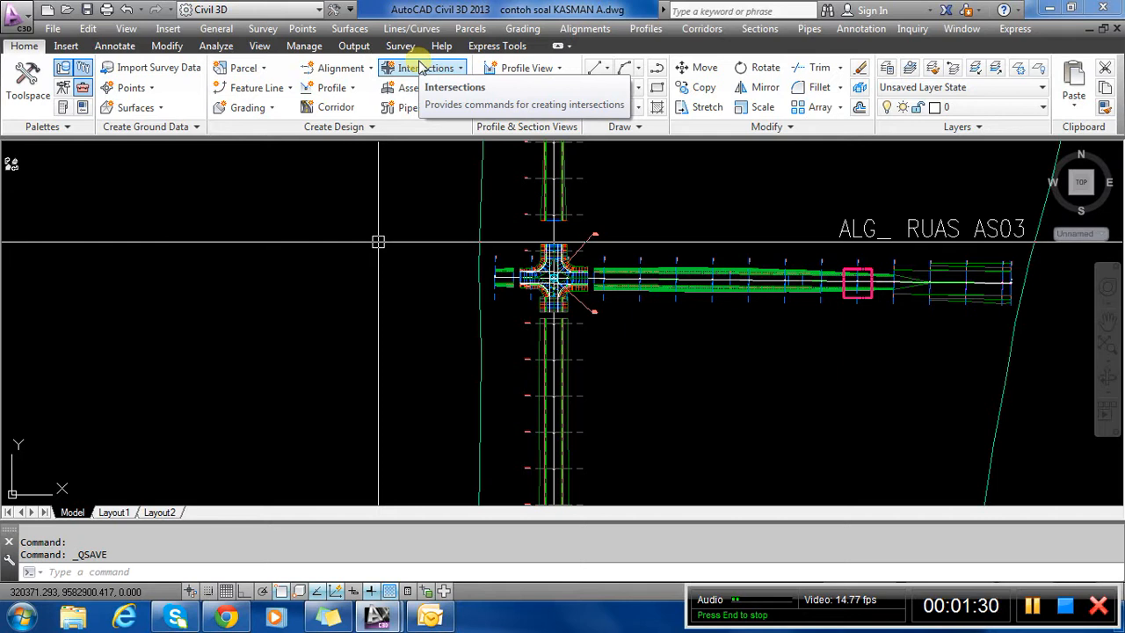
# Erase the corridor Corridor - (2) covering the intersection of AS01 and AS03.
pyautogui.scroll(8, 589, 259)
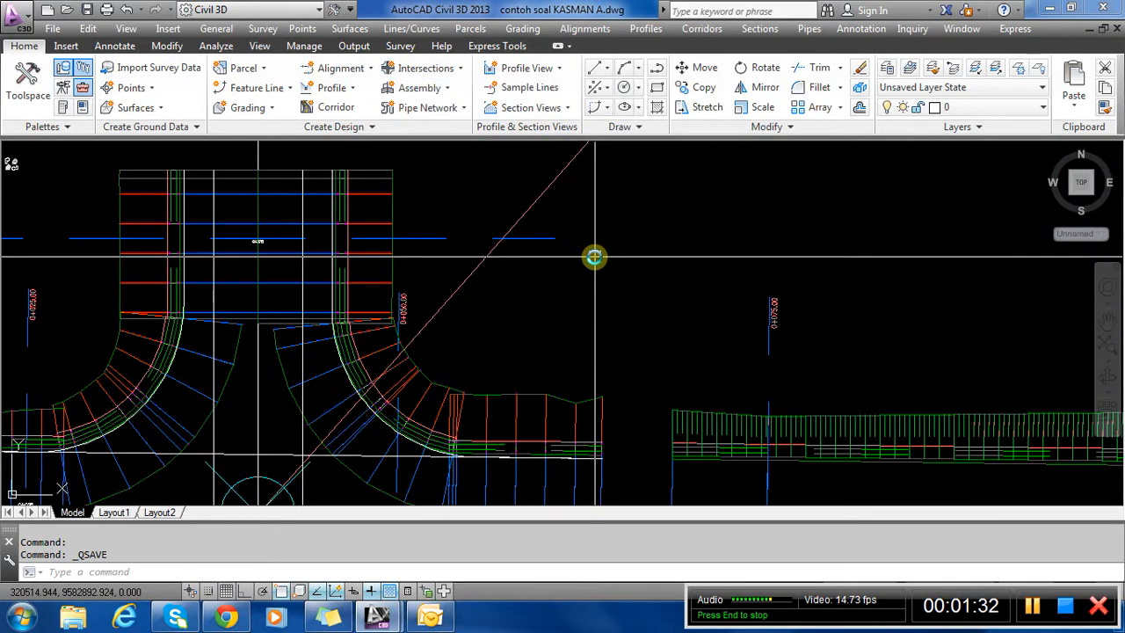
pyautogui.write('e')
pyautogui.press('Return')
pyautogui.click(454, 392)
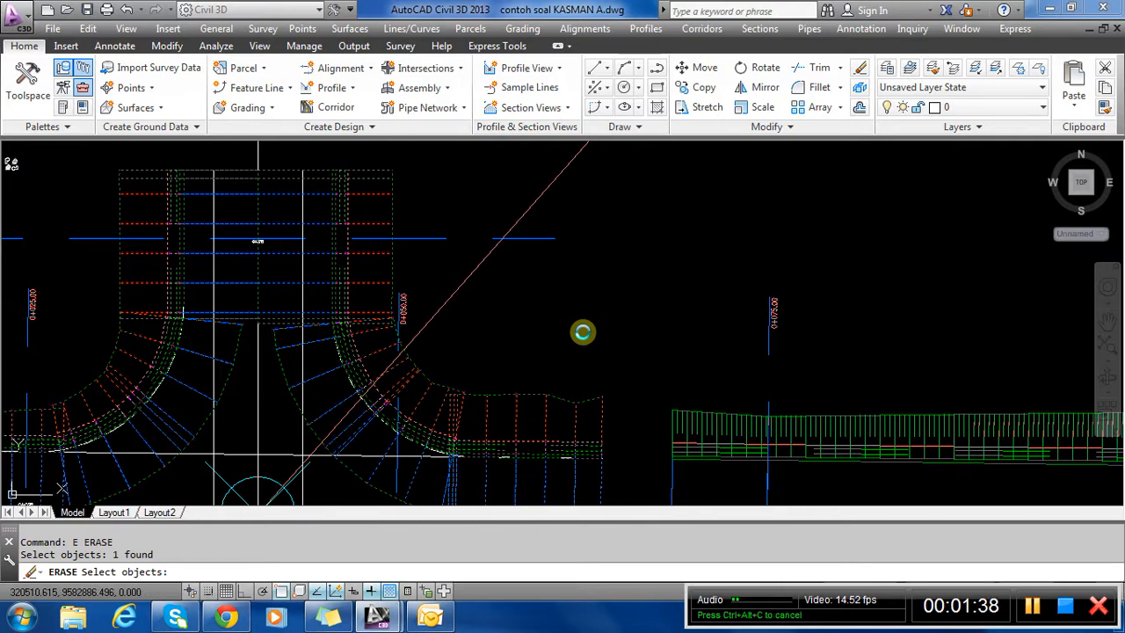
pyautogui.press('Return')
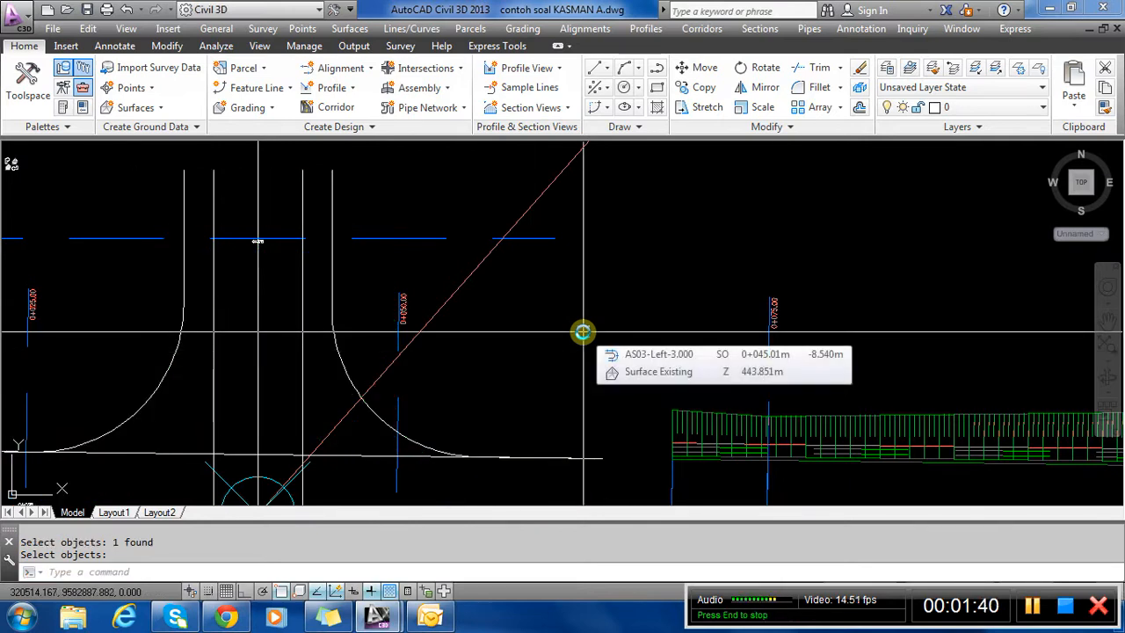
# Erase the northwest curb return alignment together with the offset alignment AS01-Left-3.000.
pyautogui.scroll(-3, 497, 351)
pyautogui.scroll(3, 369, 312)
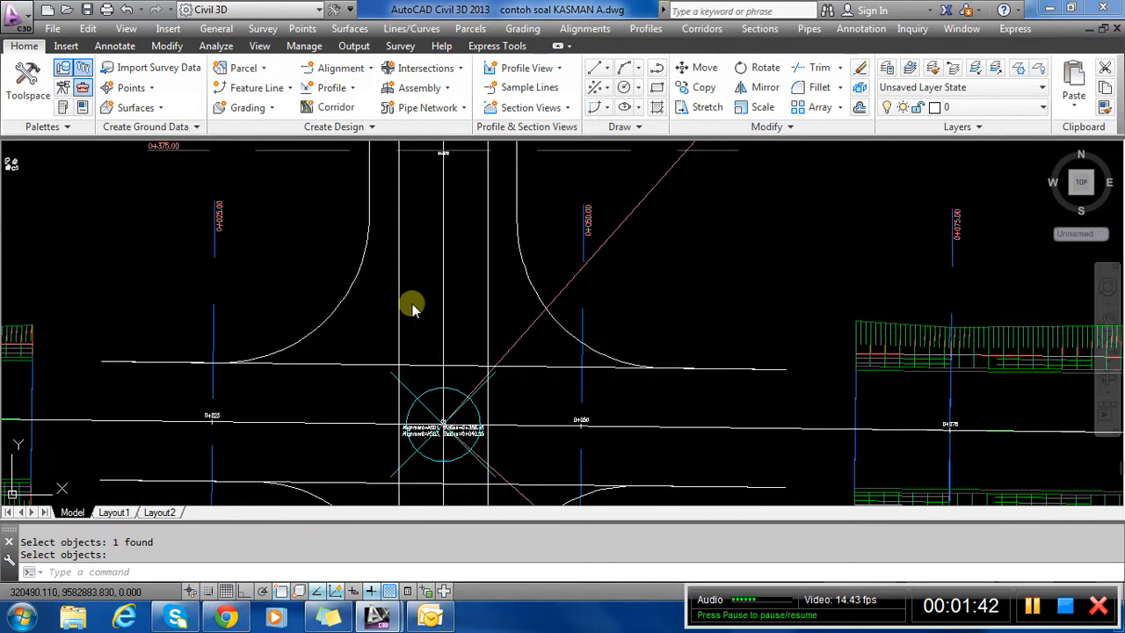
pyautogui.click(411, 303)
pyautogui.click(345, 281)
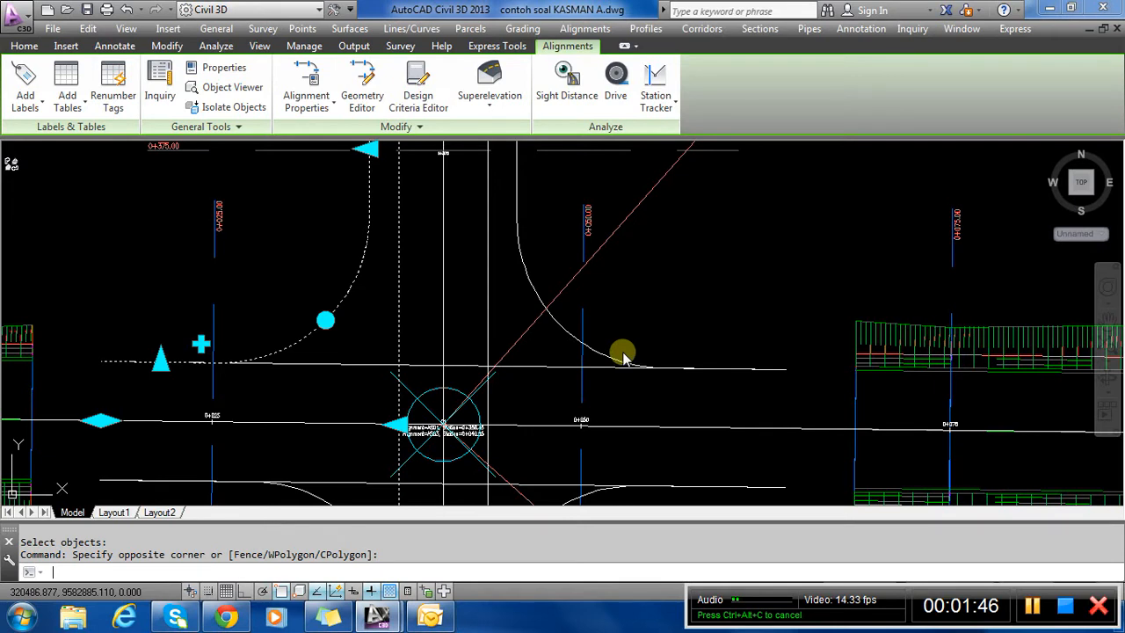
pyautogui.write('e')
pyautogui.press('Return')
# Erase the northeast curb return alignment together with the offset alignment AS03-Left-3.000.
pyautogui.click(733, 404)
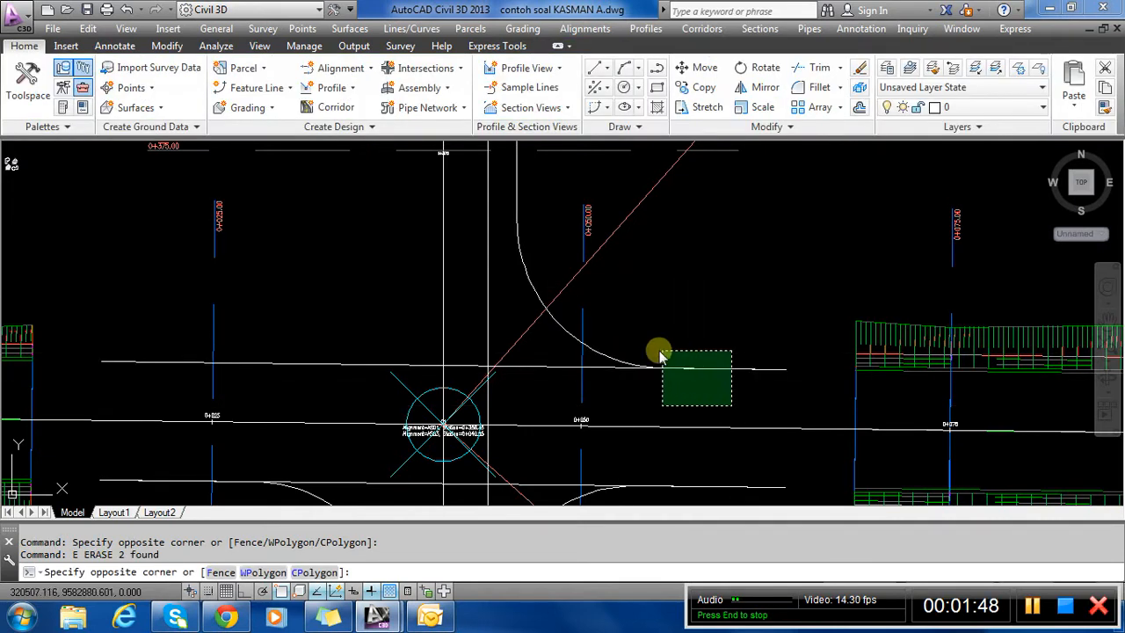
pyautogui.click(660, 357)
pyautogui.scroll(-2, 590, 218)
pyautogui.scroll(-1, 591, 218)
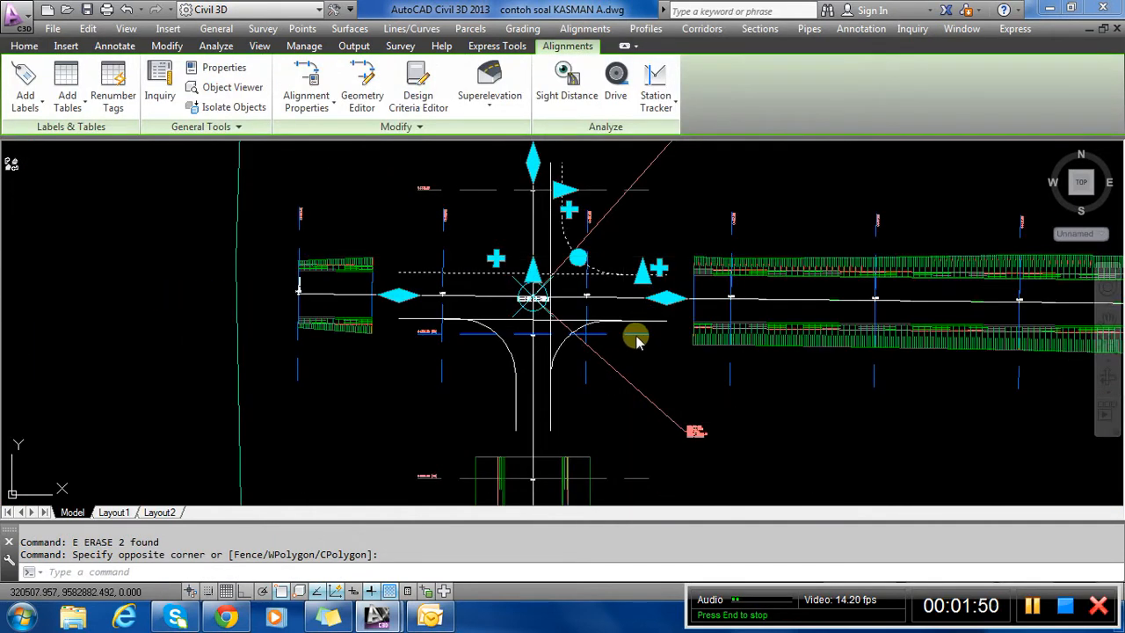
pyautogui.press('Escape')
# Erase the two southern curb return alignments and the offset alignment AS01-Right-3.000.
pyautogui.scroll(5, 535, 359)
pyautogui.click(578, 378)
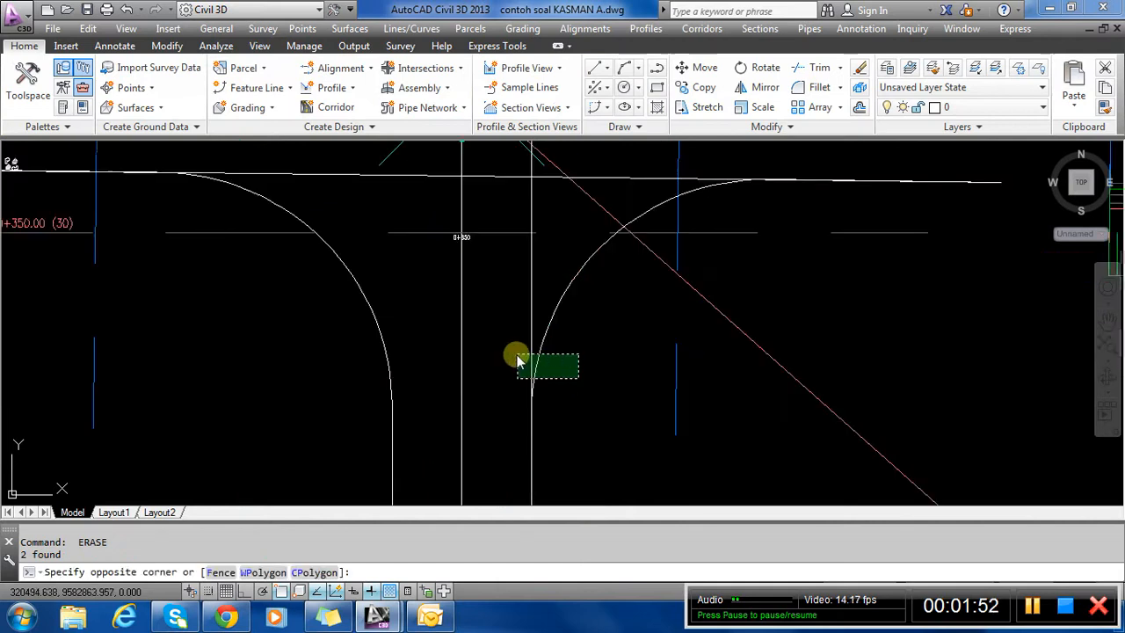
pyautogui.click(519, 362)
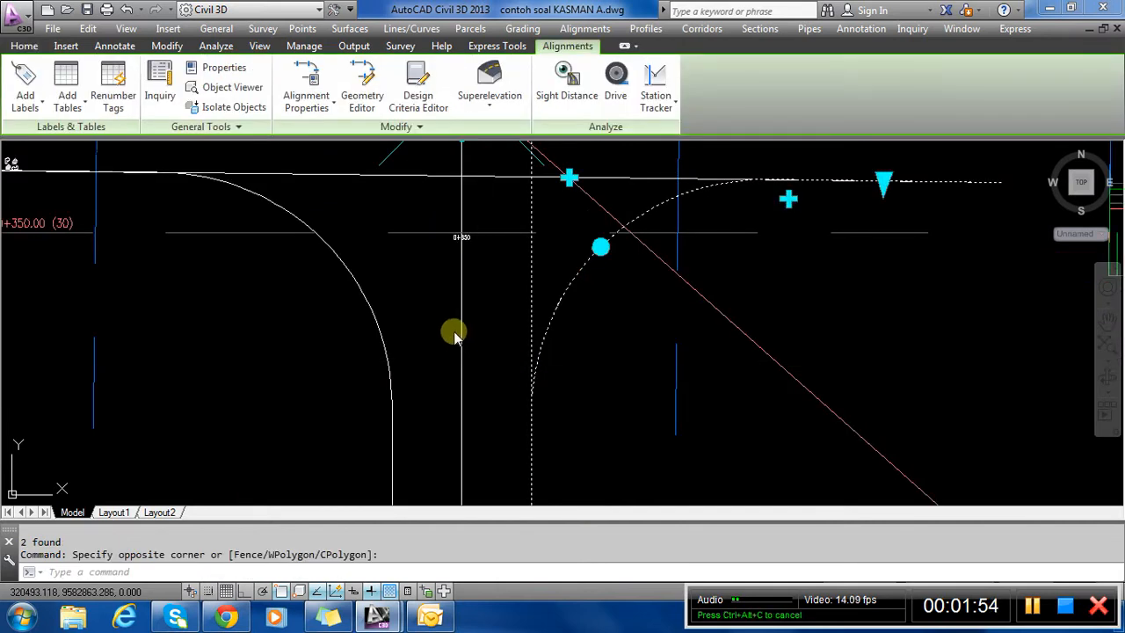
pyautogui.press('Escape')
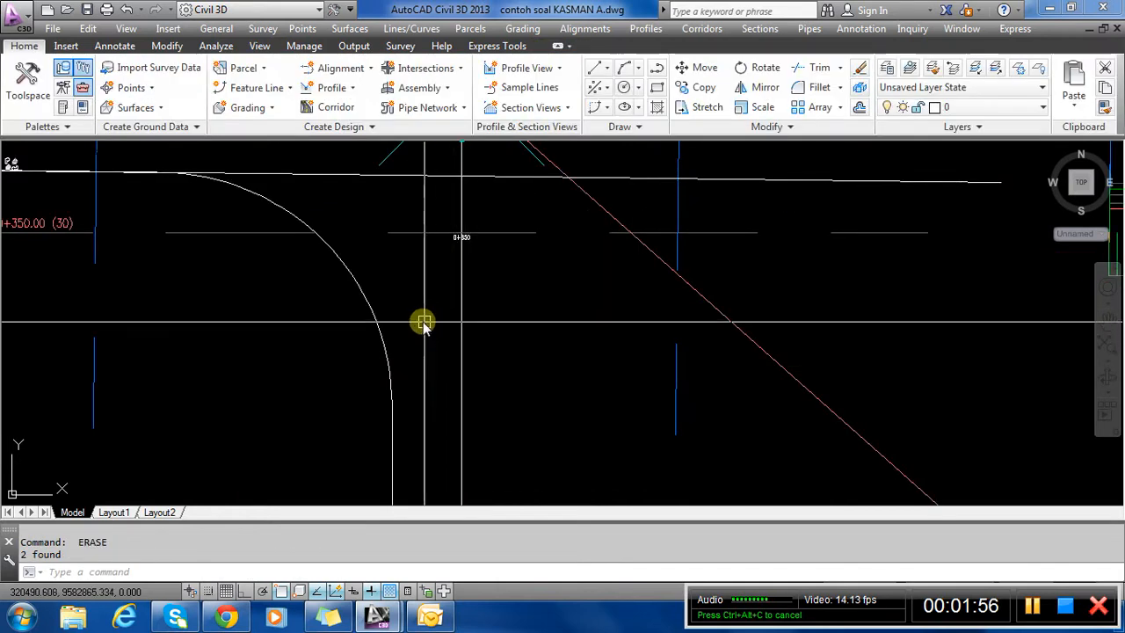
pyautogui.click(422, 321)
pyautogui.click(339, 306)
pyautogui.scroll(-3, 474, 324)
pyautogui.press('Delete')
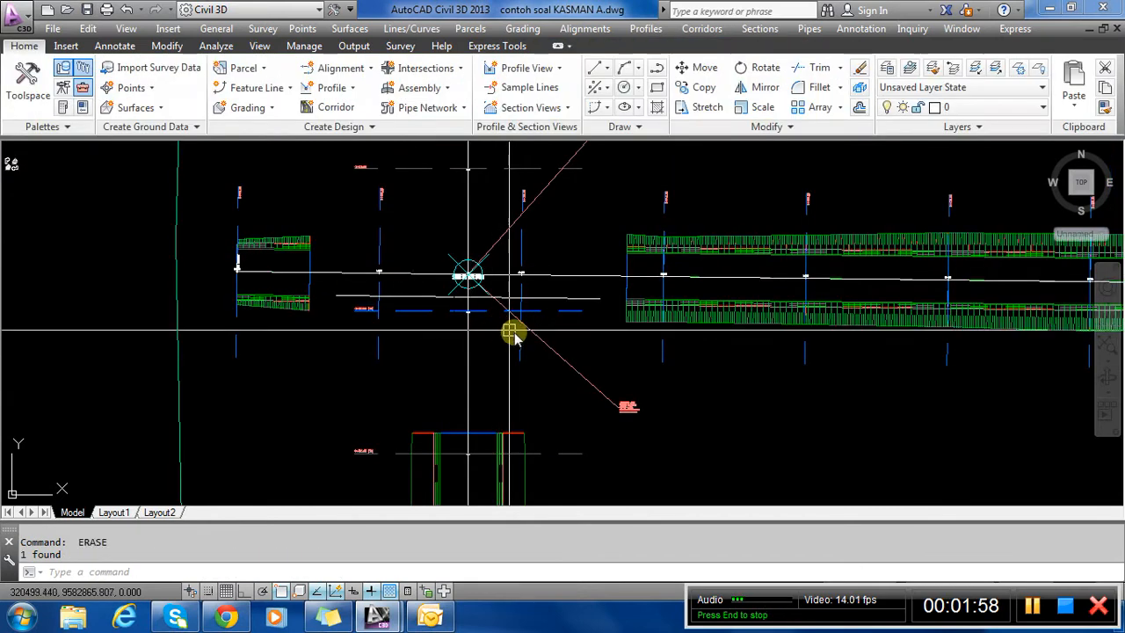
# Erase the intersection object at the crossing of AS01 and AS03 and save the drawing.
pyautogui.scroll(2, 510, 323)
pyautogui.scroll(5, 445, 307)
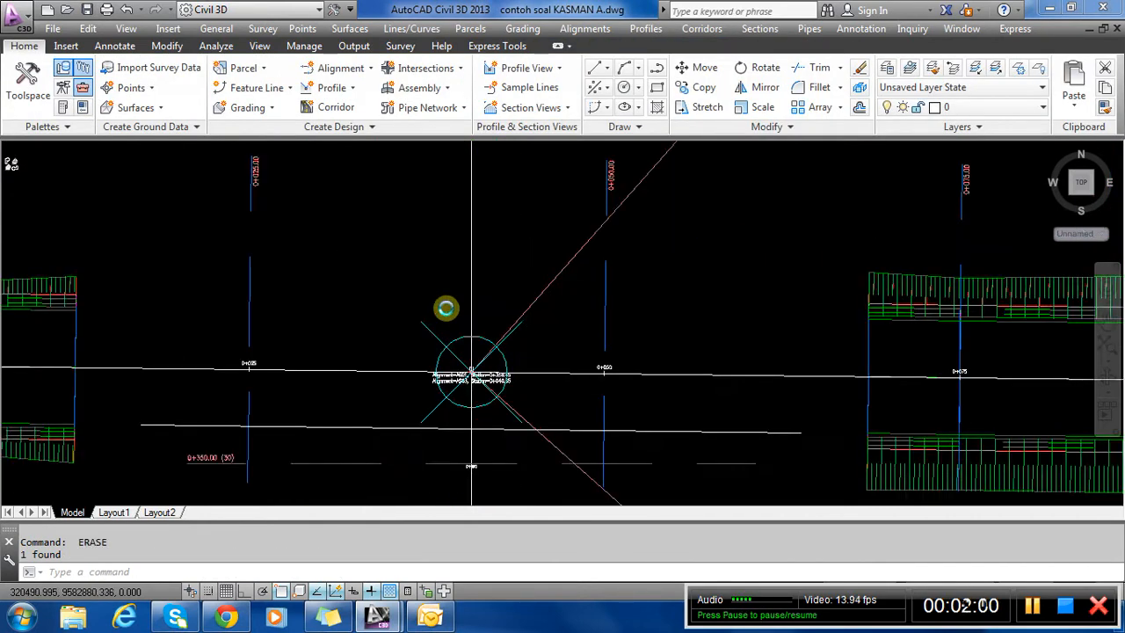
pyautogui.click(394, 321)
pyautogui.click(371, 311)
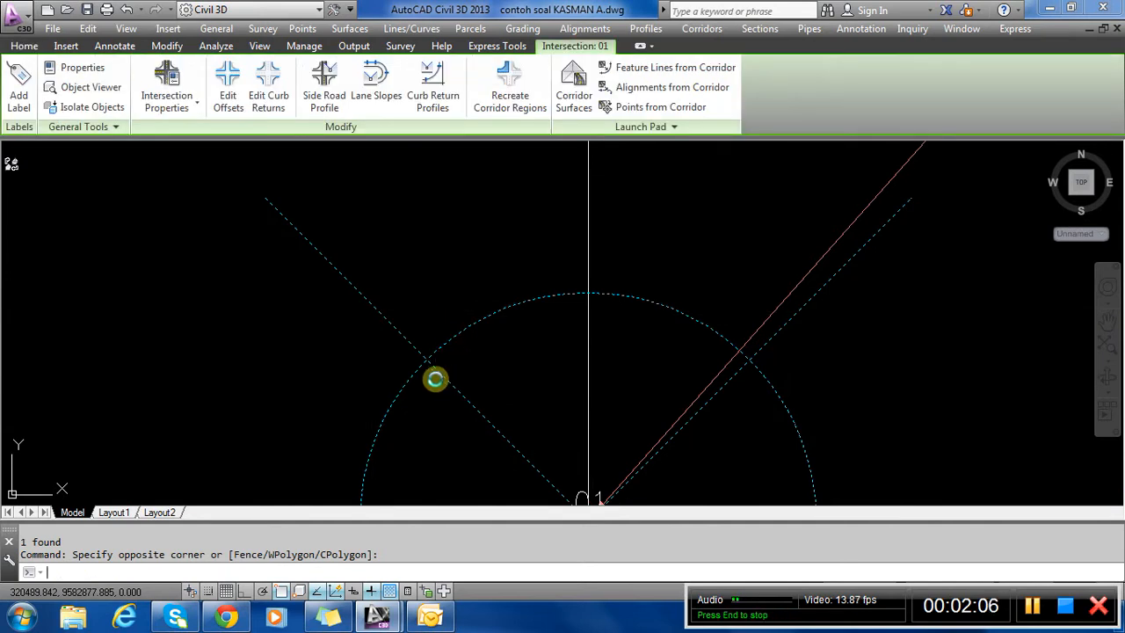
pyautogui.press('Delete')
pyautogui.scroll(-5, 432, 286)
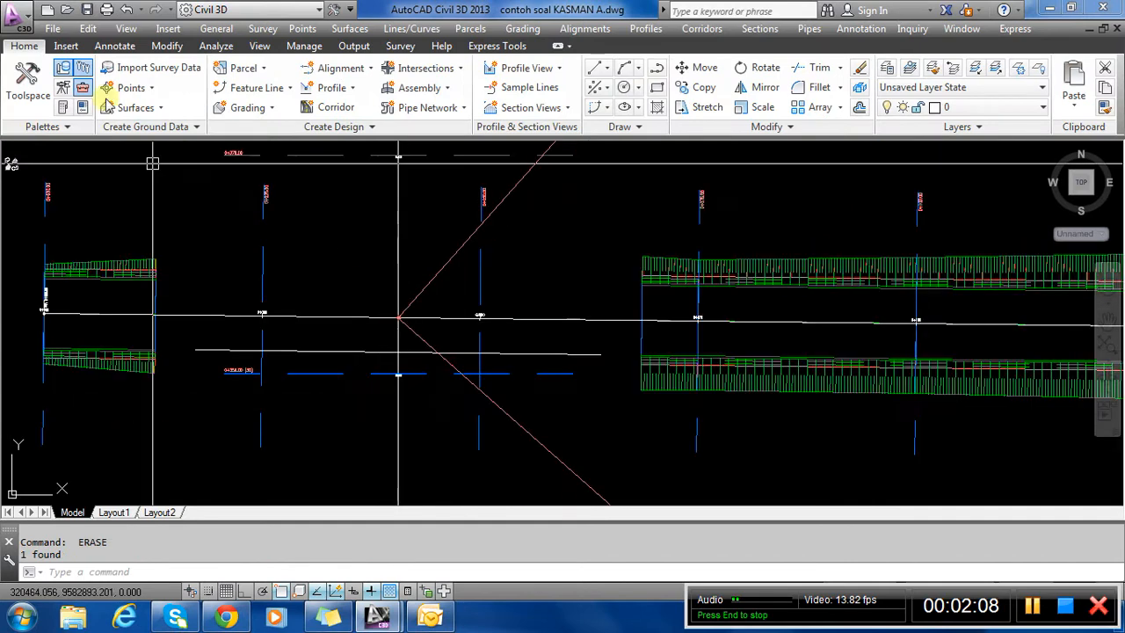
pyautogui.click(87, 8)
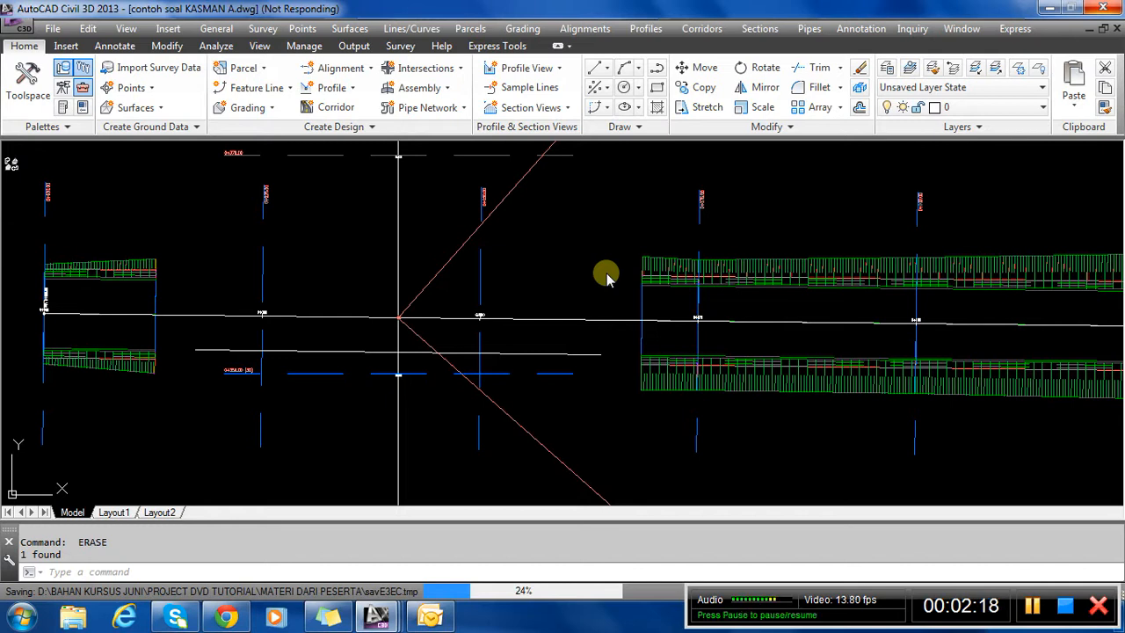
# Erase the remaining offset alignment AS03-Right-3.000 south of the AS03 centreline.
pyautogui.scroll(-3, 324, 428)
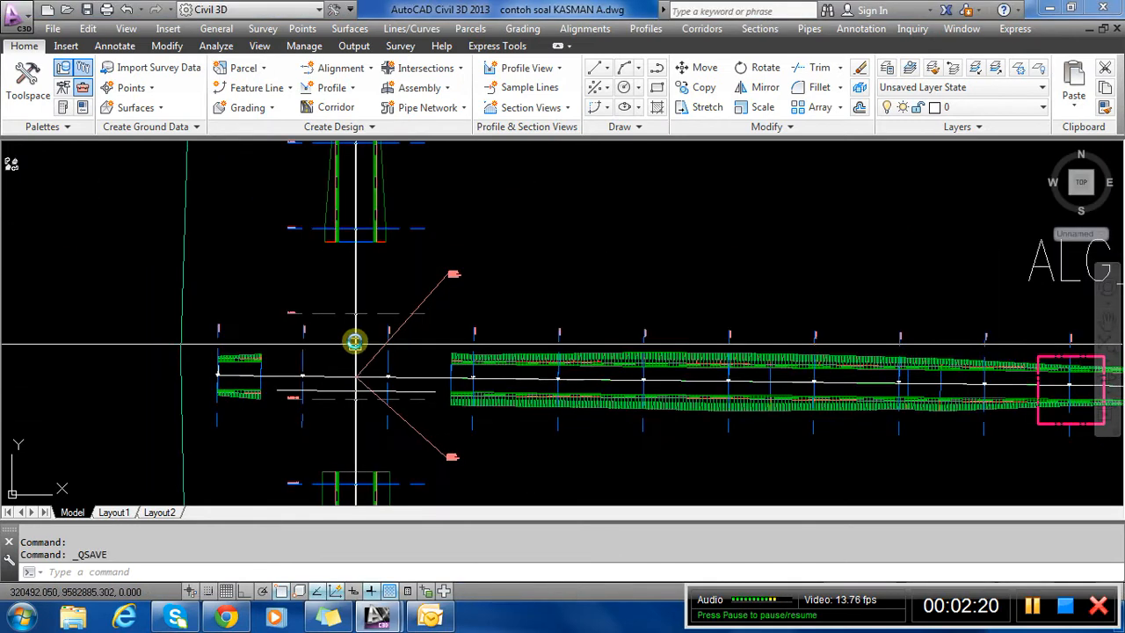
pyautogui.scroll(3, 335, 395)
pyautogui.click(342, 387)
pyautogui.write('E')
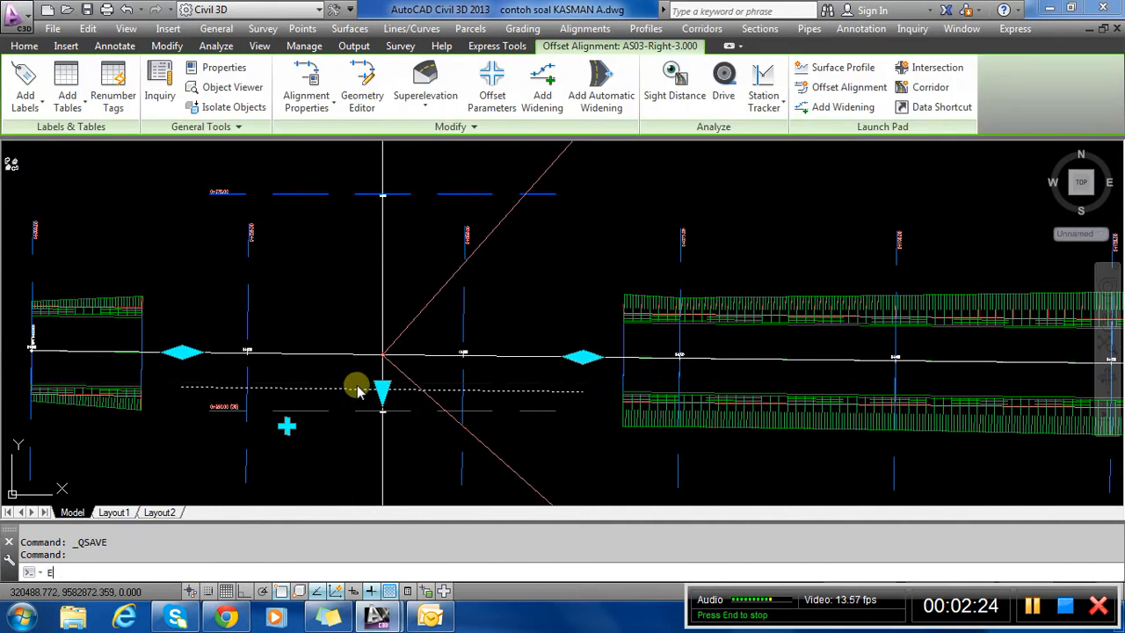
pyautogui.press('Return')
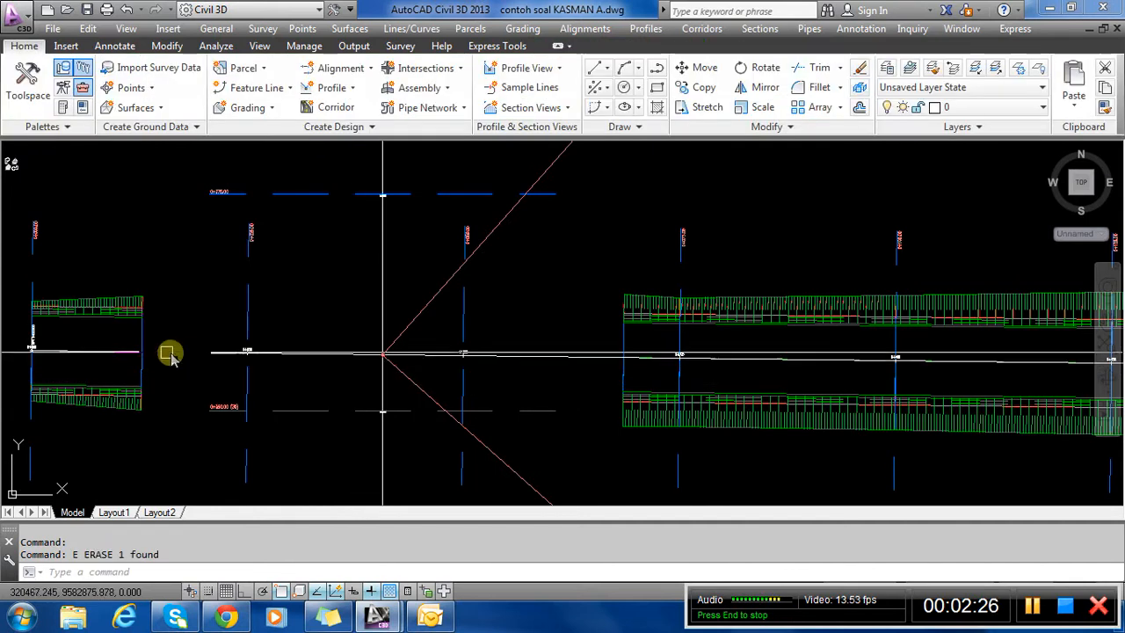
# Inspect the cleared crossing of the AS01 and AS03 centrelines and the text of the upper station offset label.
pyautogui.scroll(-3, 504, 378)
pyautogui.scroll(1, 492, 317)
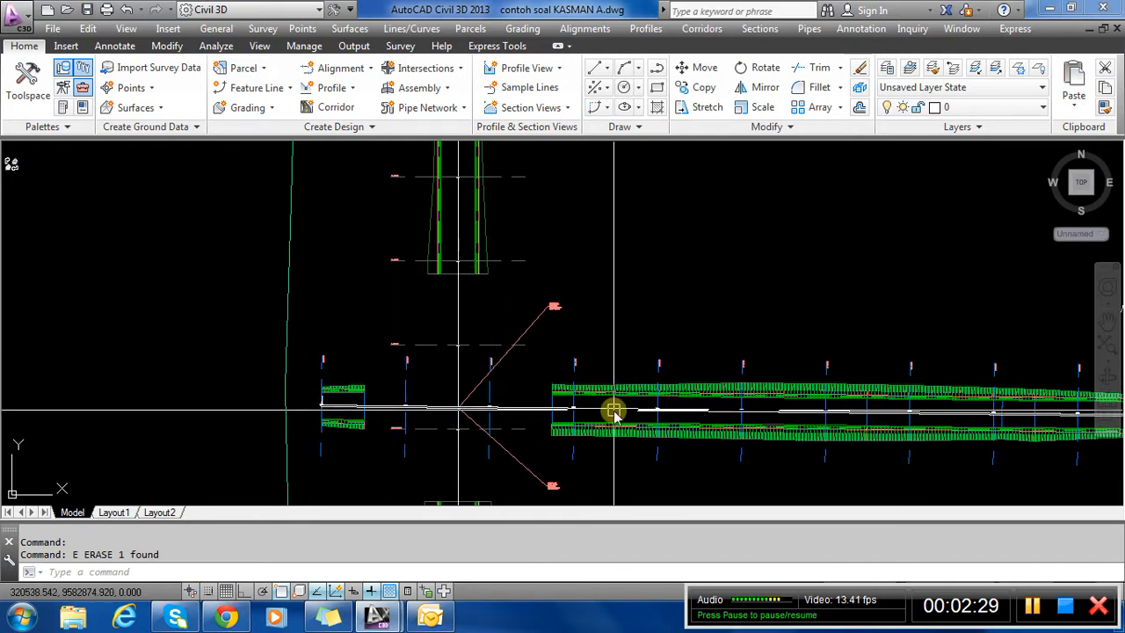
pyautogui.moveTo(613, 411)
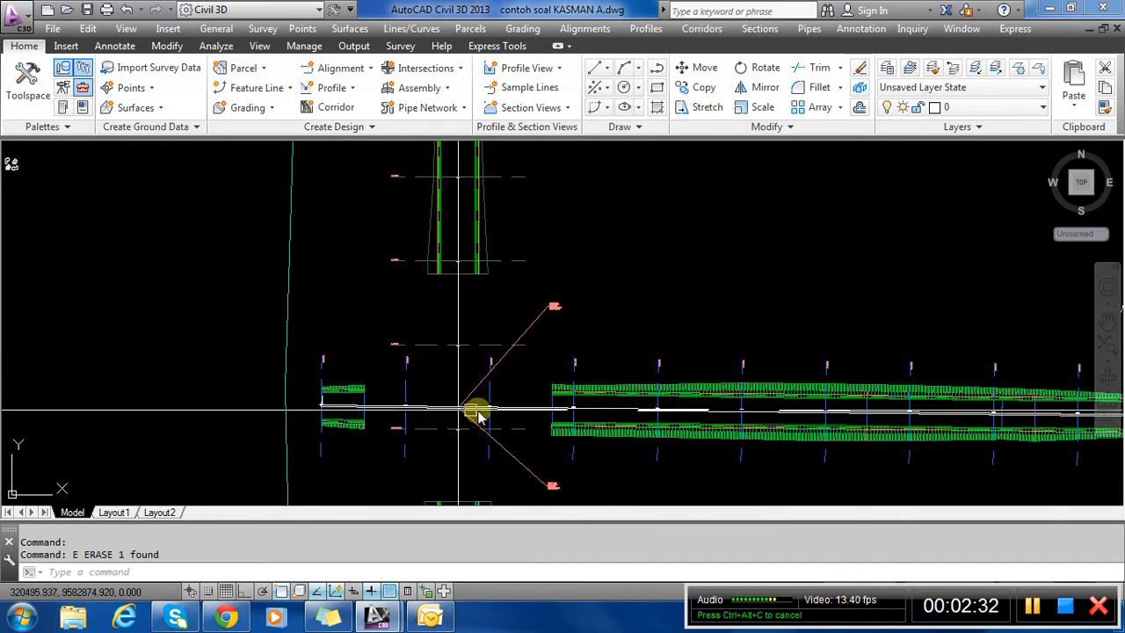
pyautogui.scroll(8, 457, 405)
pyautogui.scroll(-3, 492, 413)
pyautogui.scroll(-4, 461, 393)
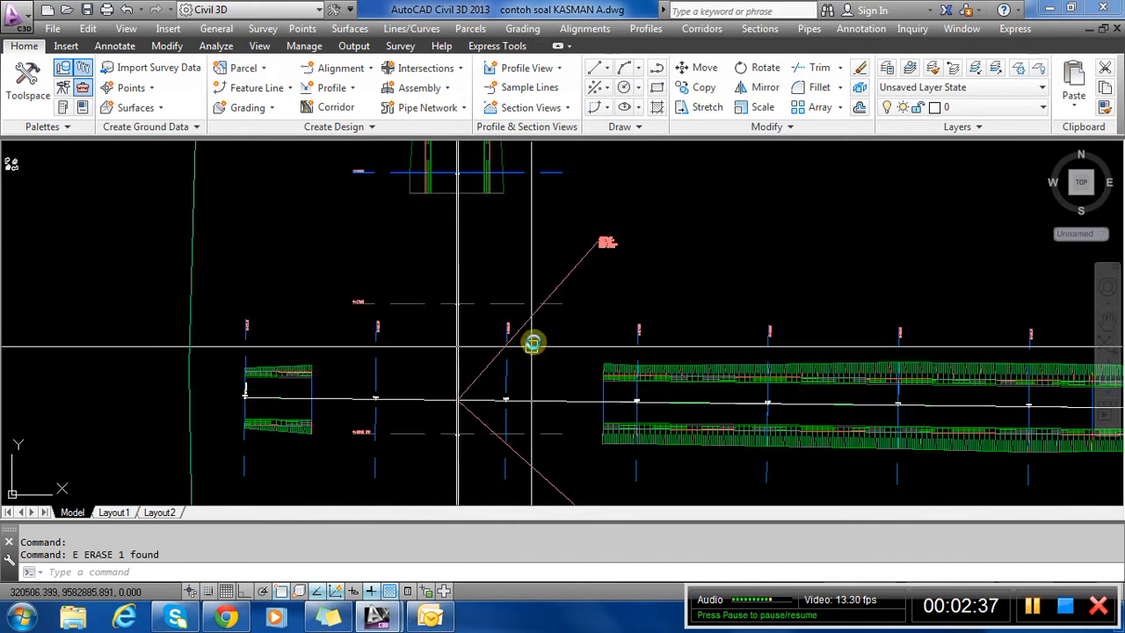
pyautogui.scroll(2, 606, 250)
pyautogui.scroll(4, 607, 251)
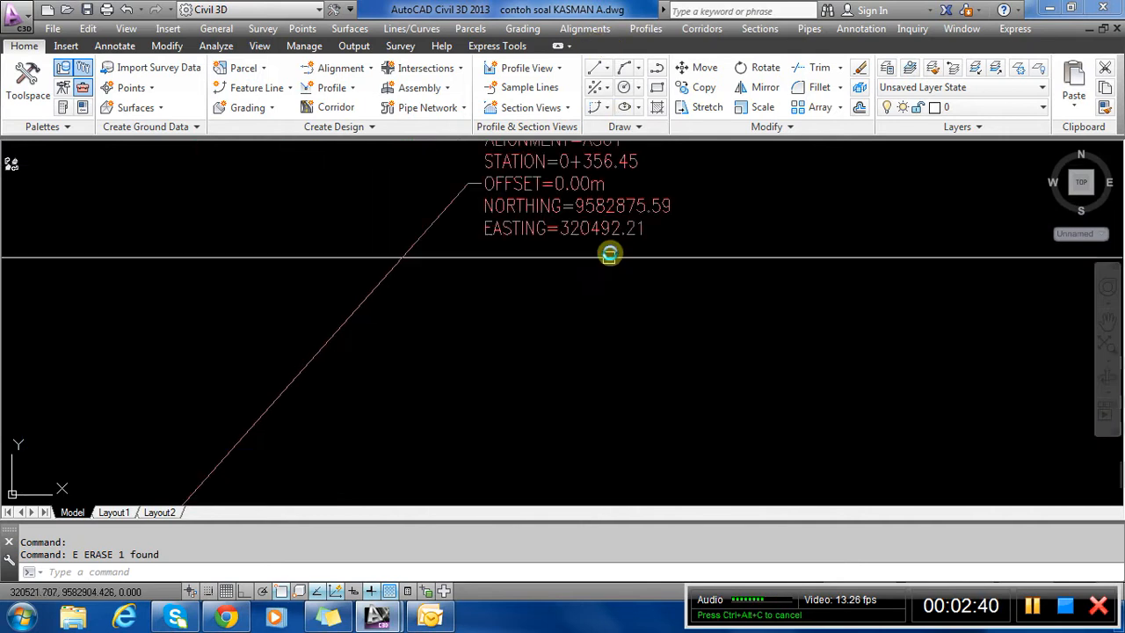
pyautogui.scroll(-2, 620, 227)
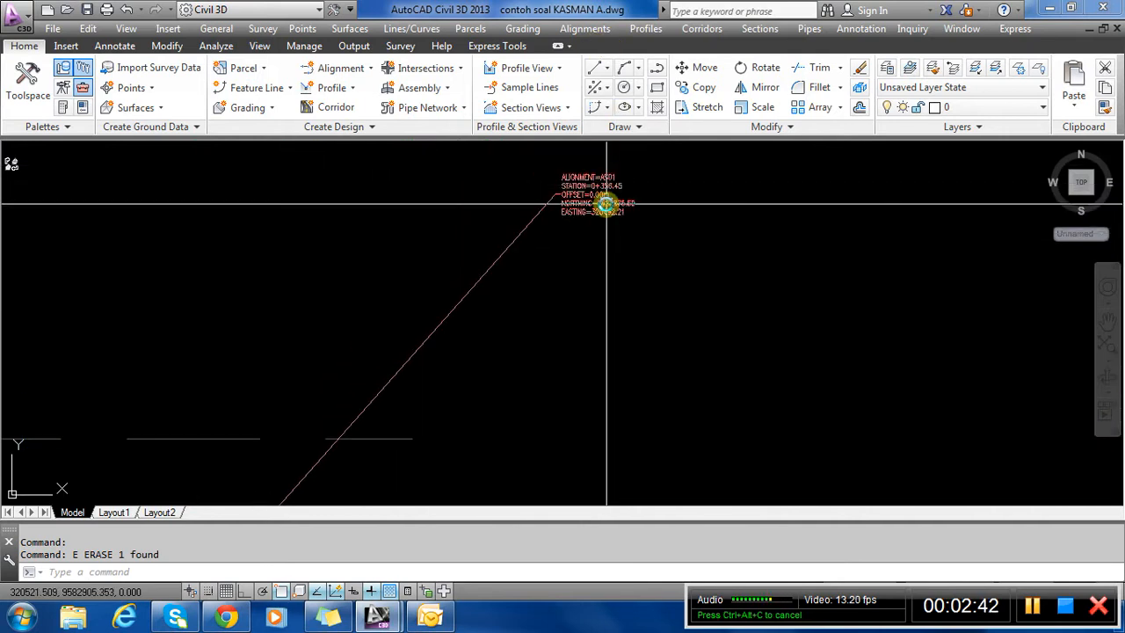
# Erase both station offset labels with leaders at the crossing of AS01 and AS03.
pyautogui.scroll(-3, 603, 202)
pyautogui.write('e')
pyautogui.press('Return')
pyautogui.click(547, 224)
pyautogui.scroll(-2, 547, 223)
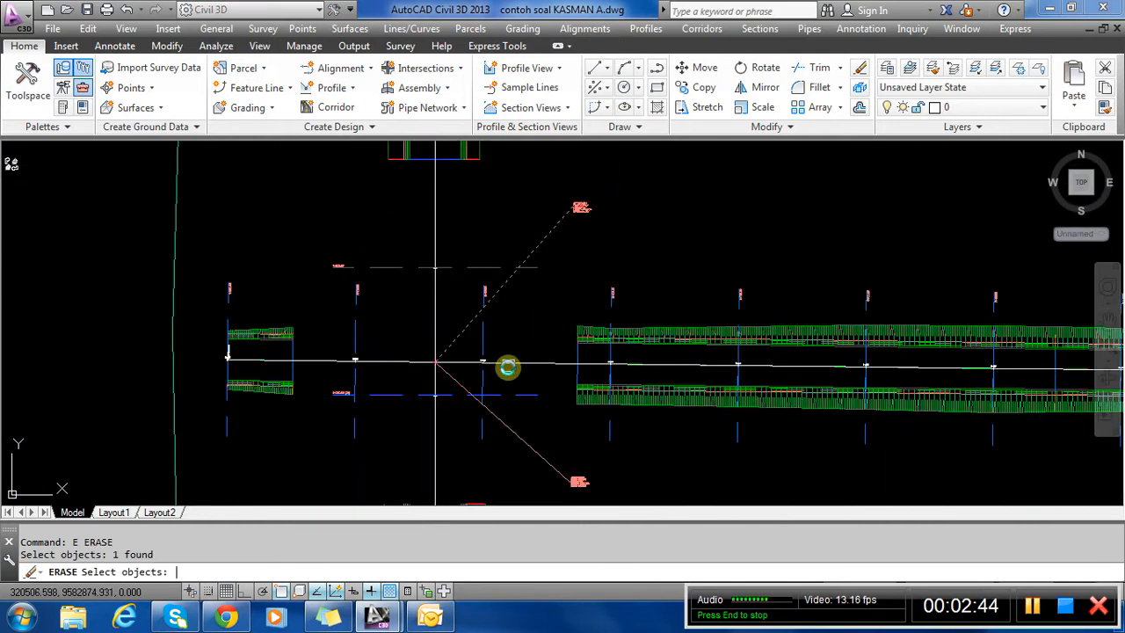
pyautogui.press('Return')
pyautogui.click(564, 480)
pyautogui.press('Return')
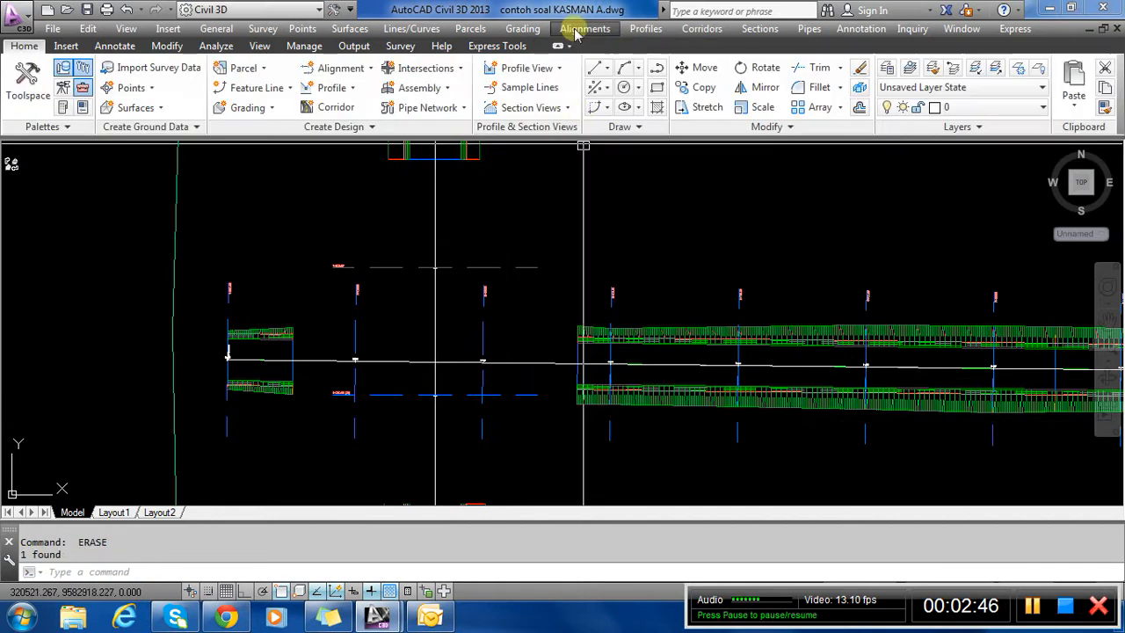
# Add a station offset label to alignment AS01 at its crossing with AS03, with the offset point on the crossing.
pyautogui.click(585, 28)
pyautogui.moveTo(610, 164)
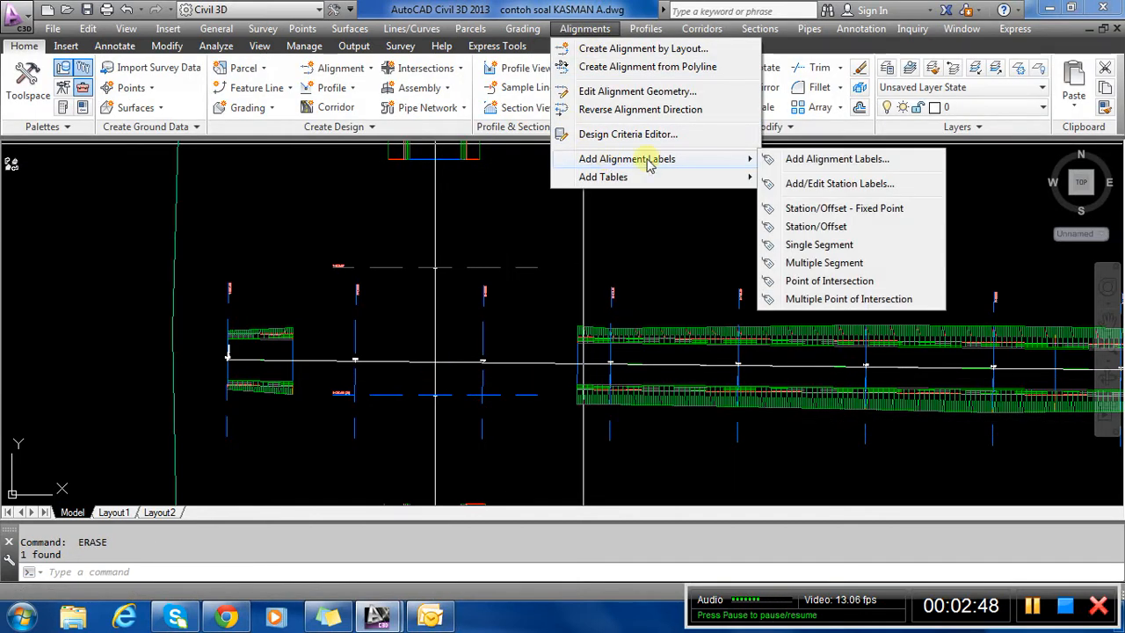
pyautogui.click(826, 223)
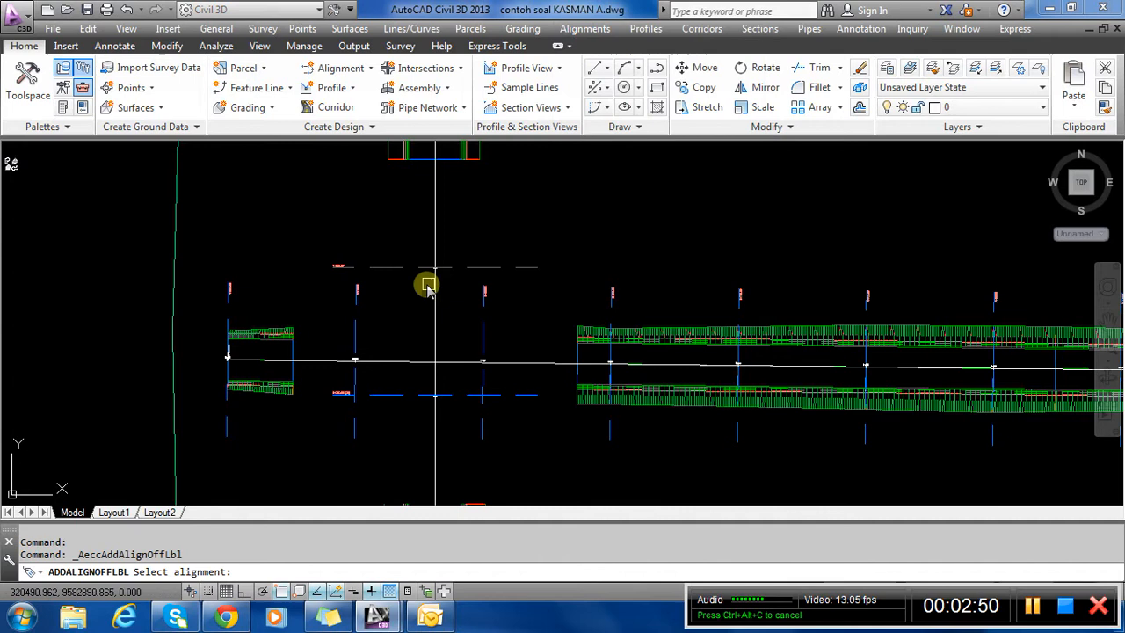
pyautogui.click(437, 239)
pyautogui.scroll(5, 434, 307)
pyautogui.click(446, 333)
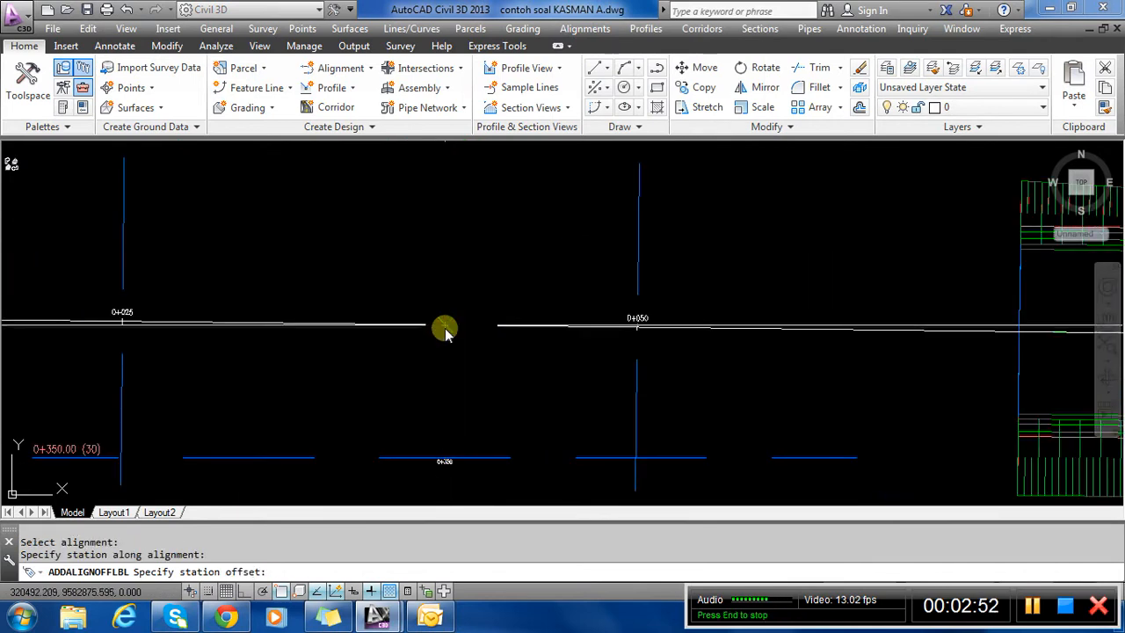
pyautogui.scroll(-4, 497, 294)
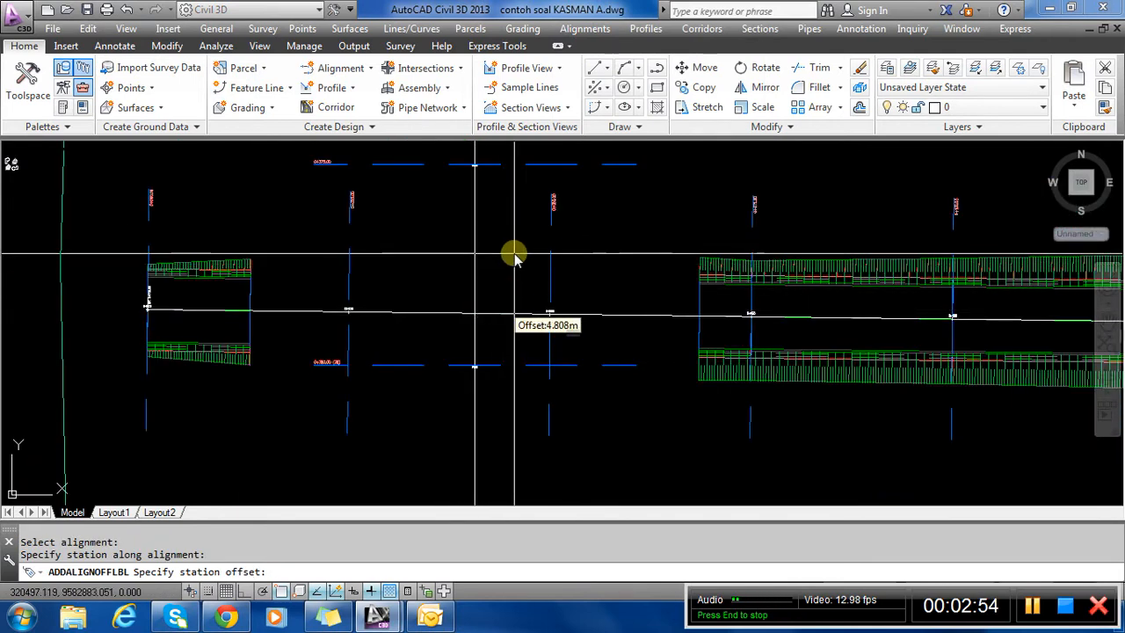
pyautogui.click(479, 309)
pyautogui.scroll(4, 481, 306)
pyautogui.press('Escape')
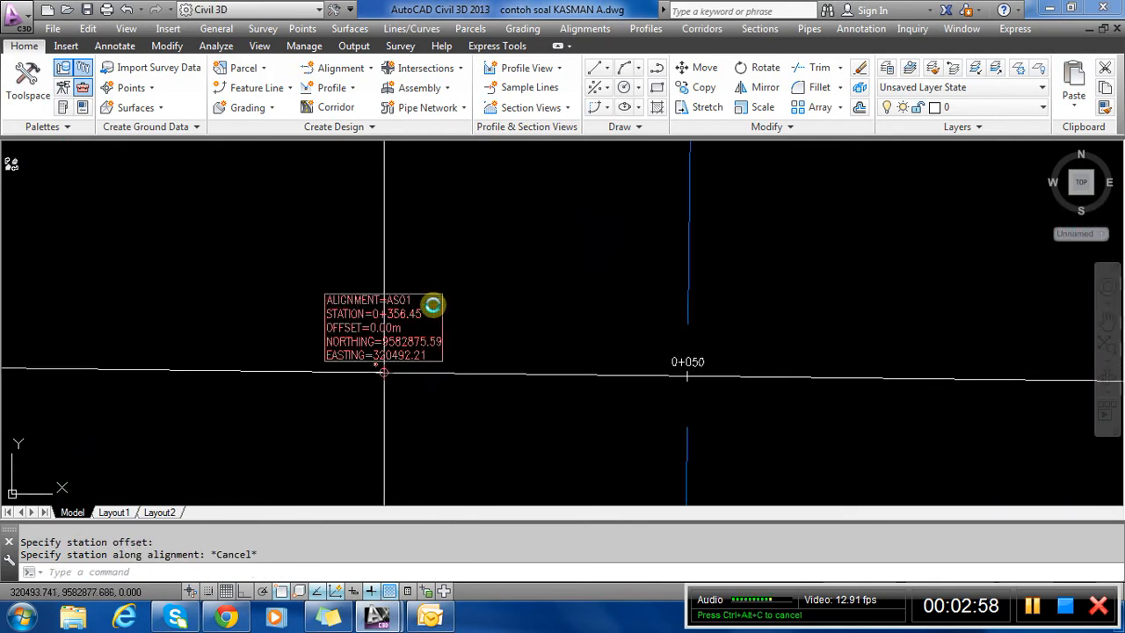
# Move the AS01 station offset label out to the upper right of the crossing, just past station 0+050 of AS03.
pyautogui.click(420, 321)
pyautogui.click(413, 324)
pyautogui.click(385, 343)
pyautogui.scroll(-3, 385, 344)
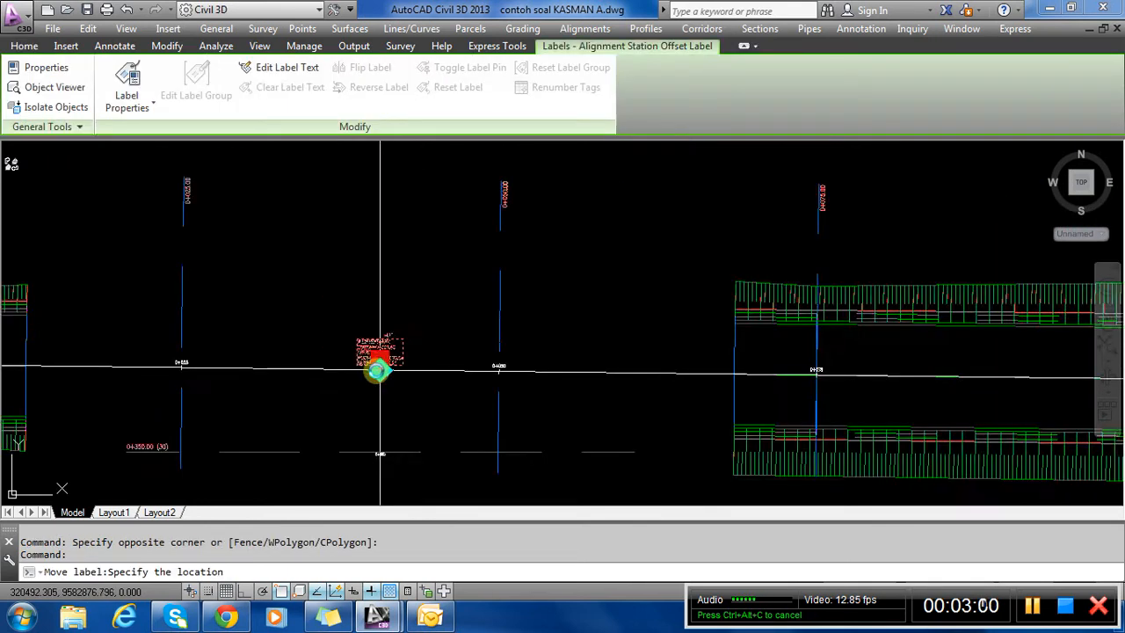
pyautogui.click(512, 299)
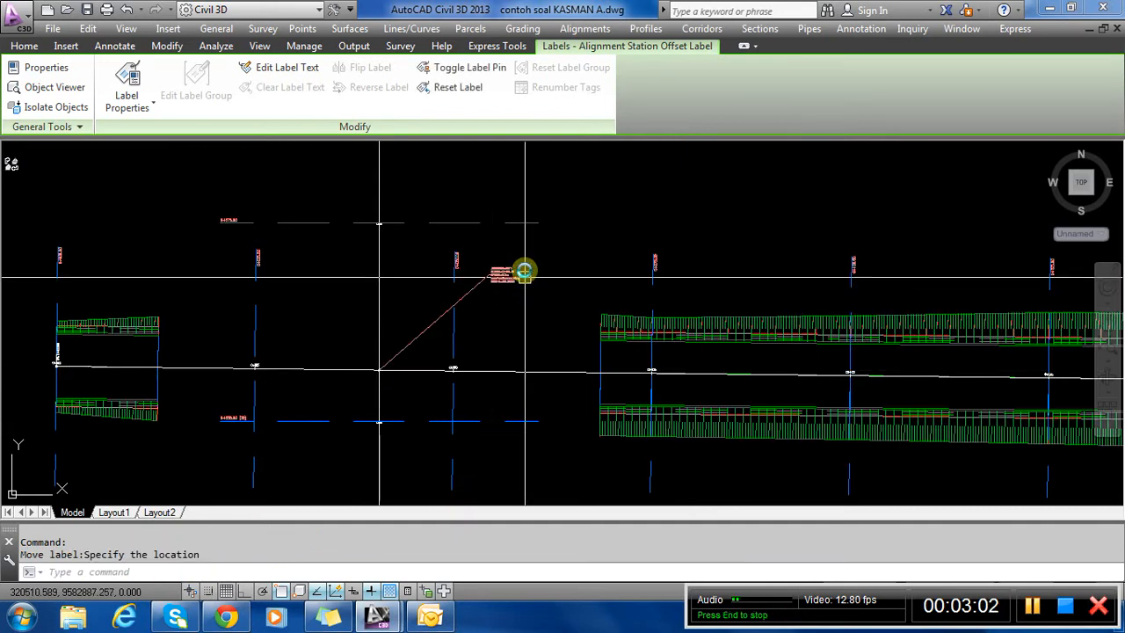
pyautogui.press('Escape')
# Add a station offset label to alignment AS03 at its crossing with AS01, with the offset point on the crossing.
pyautogui.click(585, 28)
pyautogui.moveTo(720, 164)
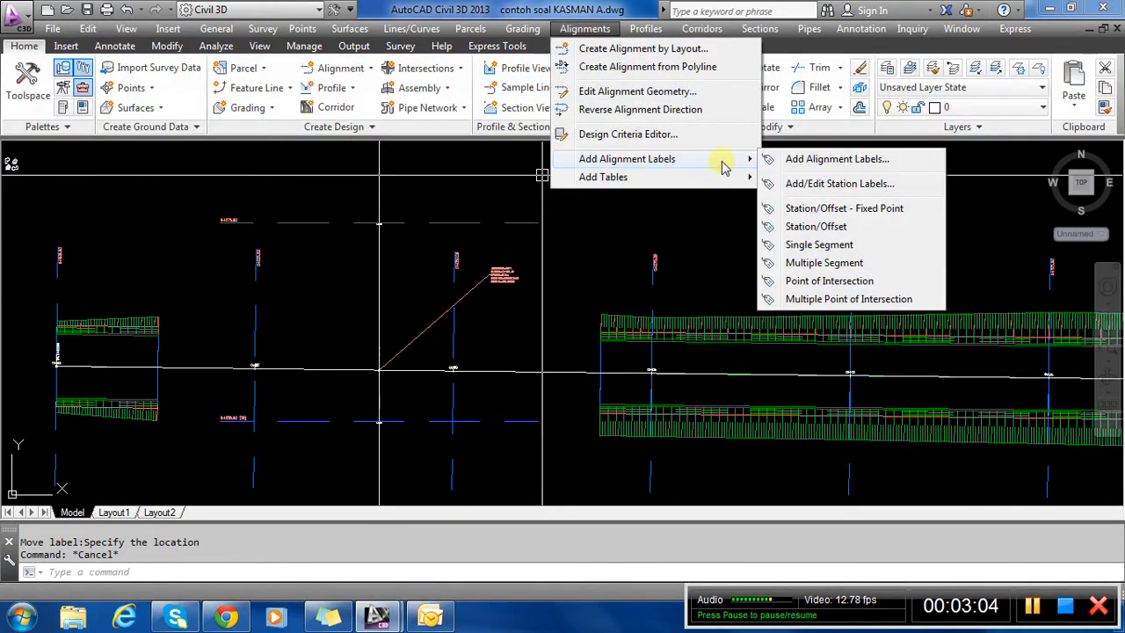
pyautogui.click(819, 227)
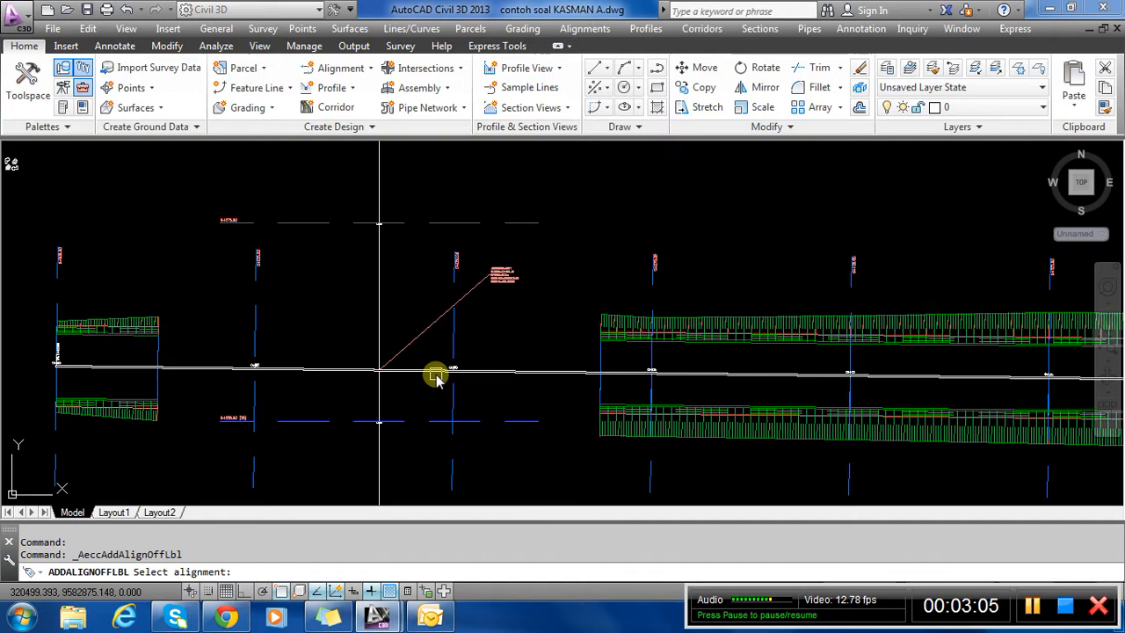
pyautogui.click(501, 377)
pyautogui.scroll(5, 373, 371)
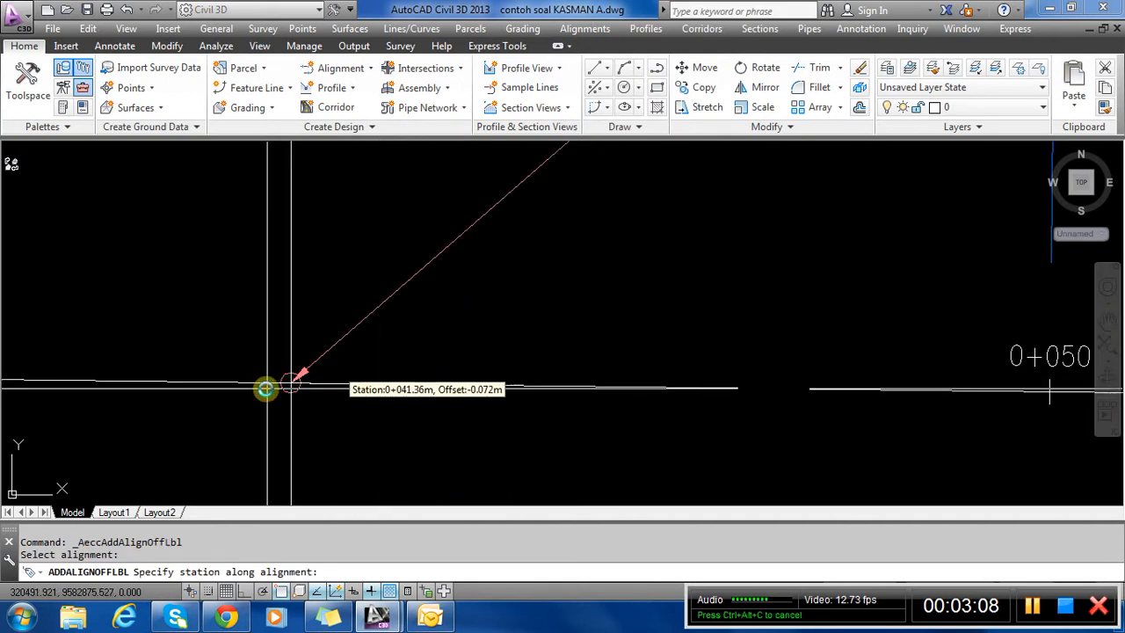
pyautogui.click(289, 387)
pyautogui.click(293, 387)
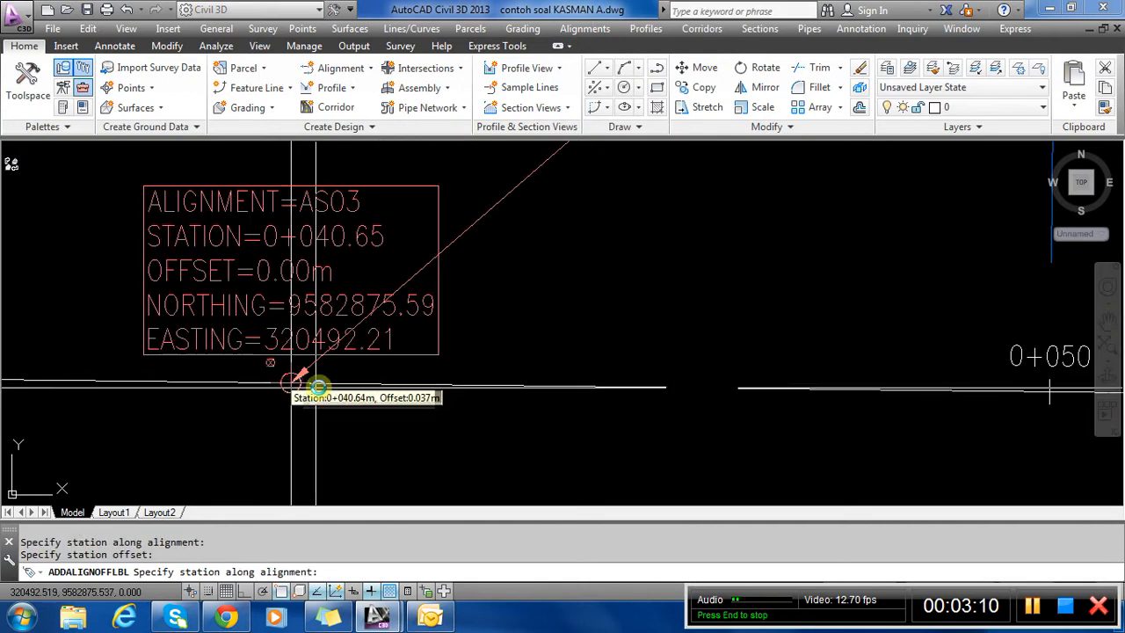
pyautogui.scroll(-4, 368, 364)
pyautogui.press('Escape')
# Move the AS03 station offset label out to the lower right of the crossing, below the AS03 centreline.
pyautogui.click(363, 290)
pyautogui.click(351, 309)
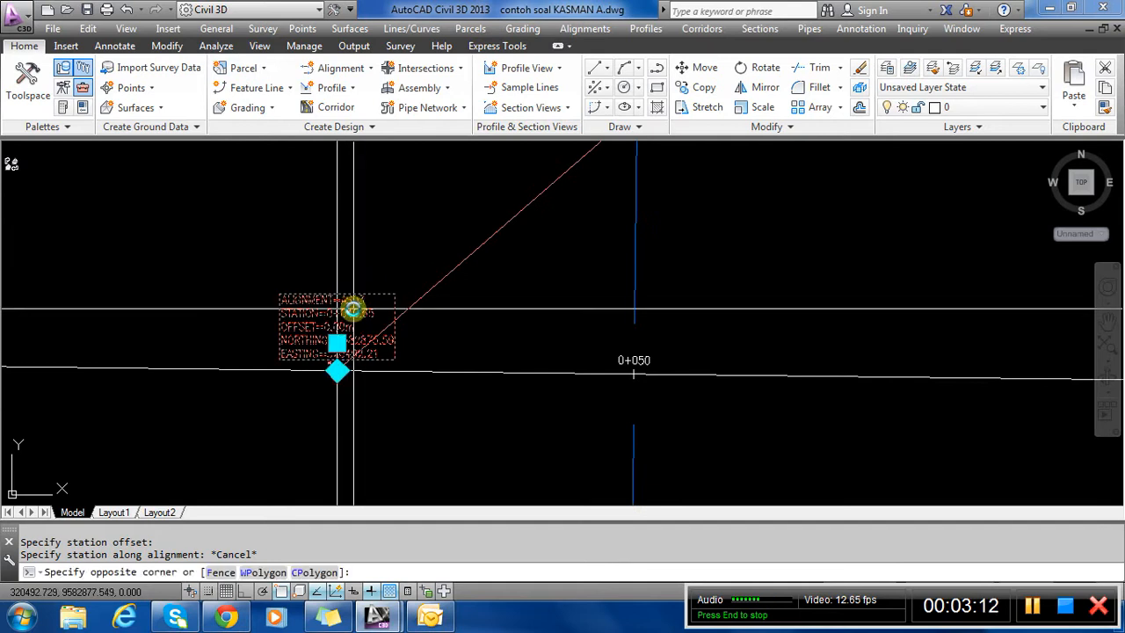
pyautogui.click(337, 336)
pyautogui.scroll(-4, 340, 213)
pyautogui.scroll(-1, 341, 214)
pyautogui.click(464, 350)
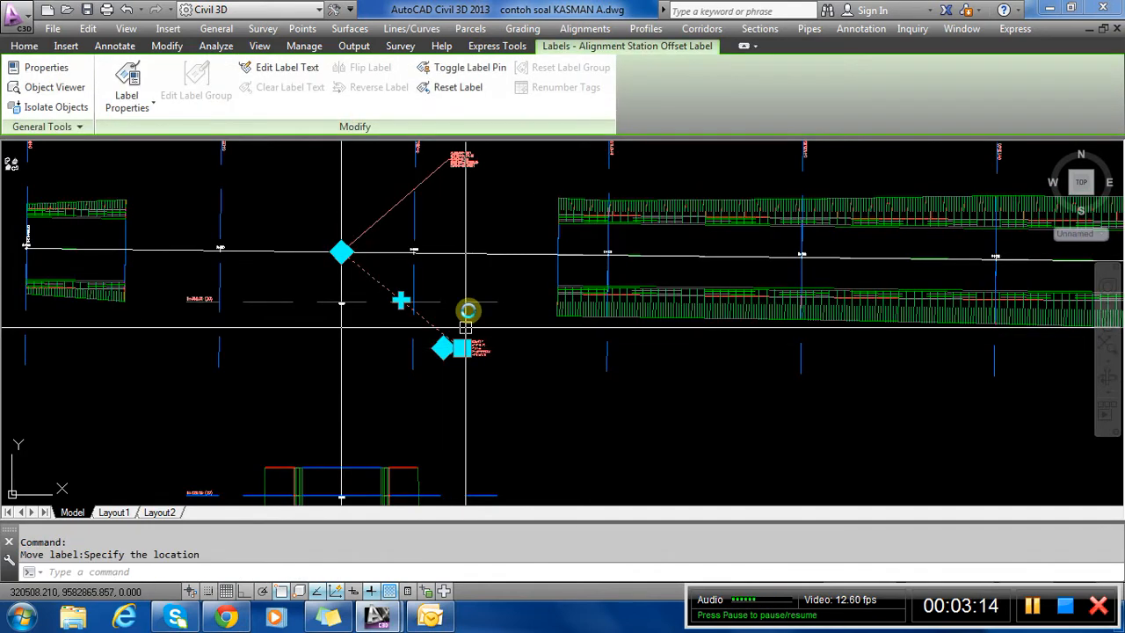
pyautogui.press('Escape')
# Examine the station and coordinate text of the AS01 and AS03 labels at the crossing.
pyautogui.scroll(4, 467, 158)
pyautogui.scroll(-5, 570, 364)
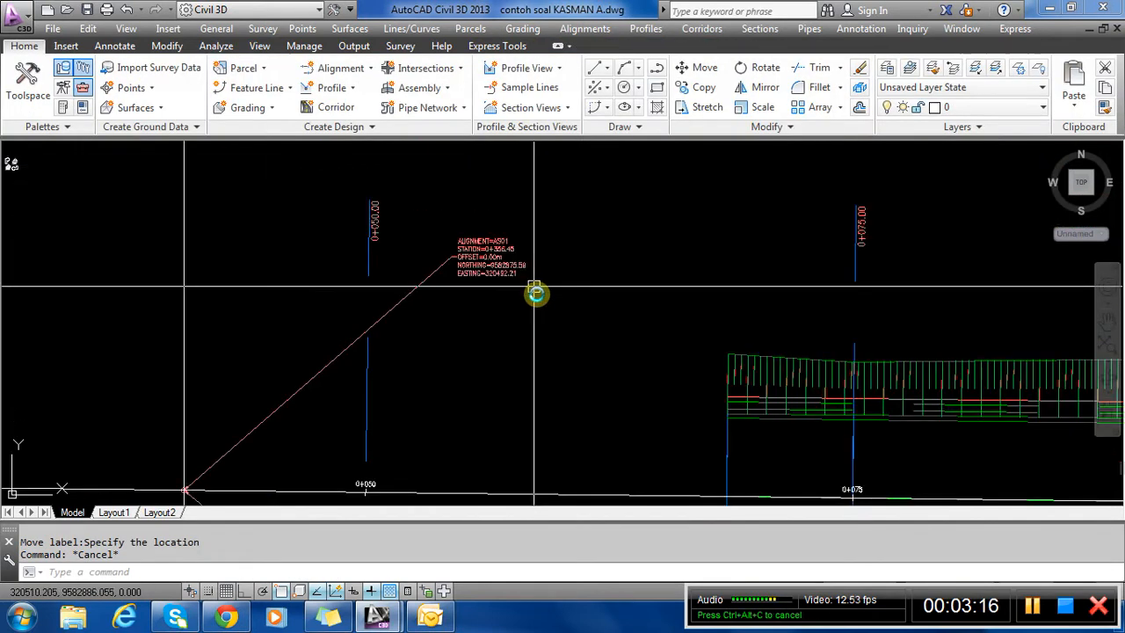
pyautogui.scroll(5, 530, 272)
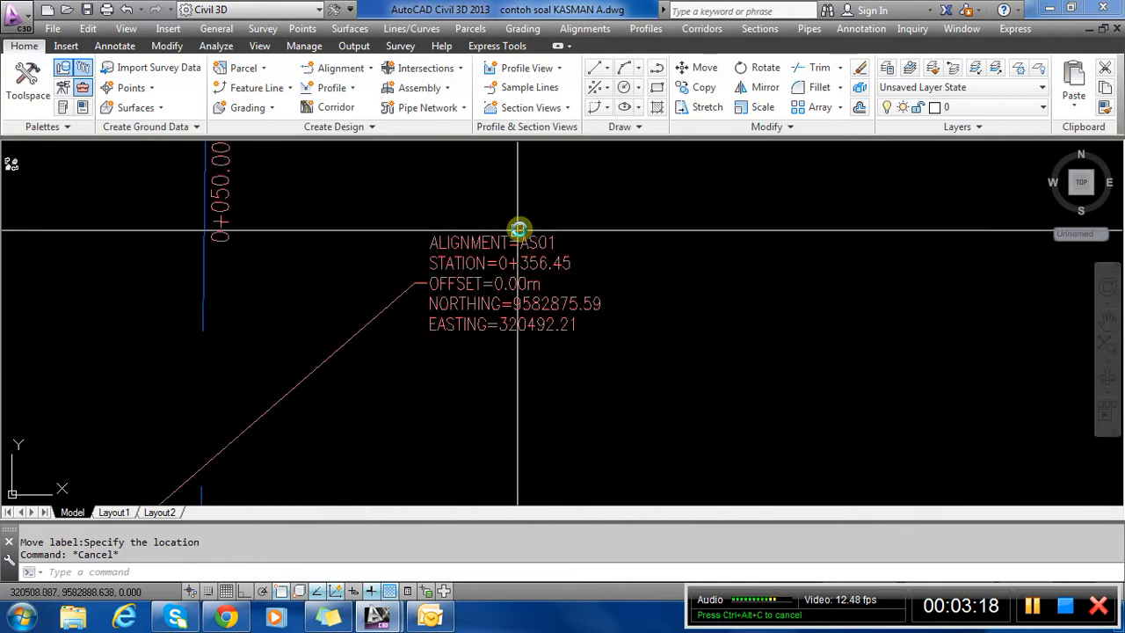
pyautogui.scroll(-3, 557, 226)
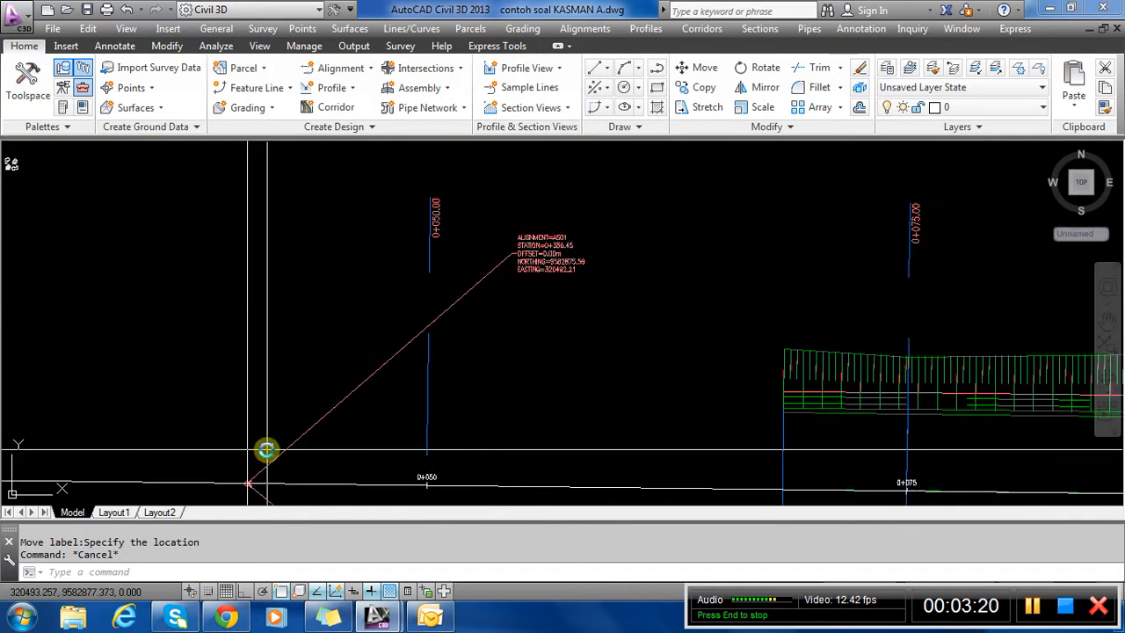
pyautogui.scroll(-2, 505, 238)
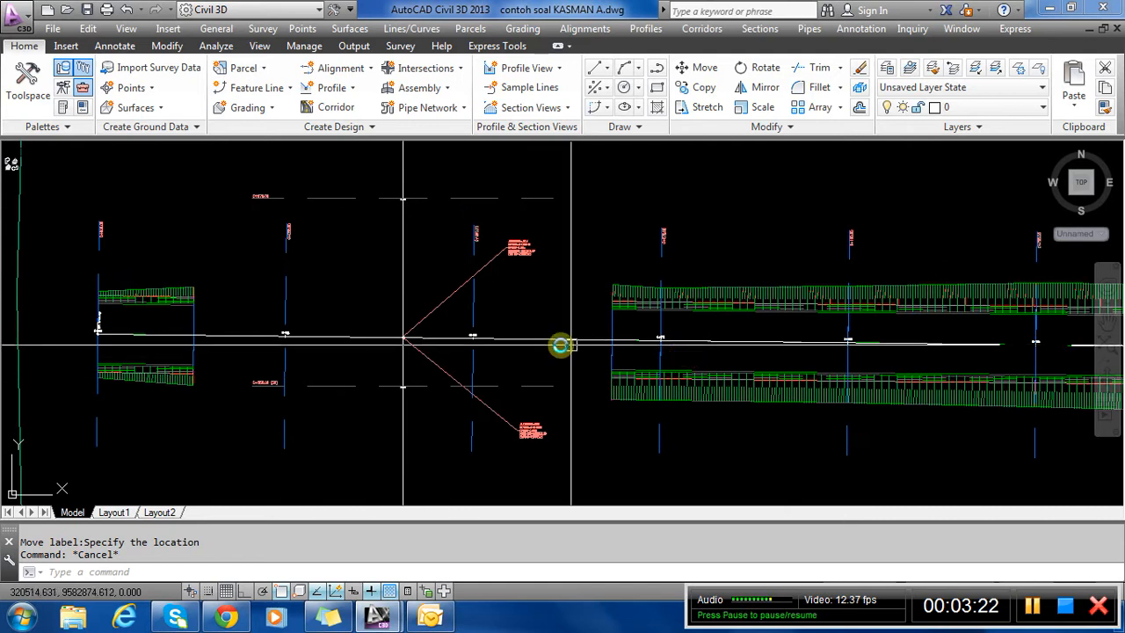
pyautogui.scroll(5, 551, 451)
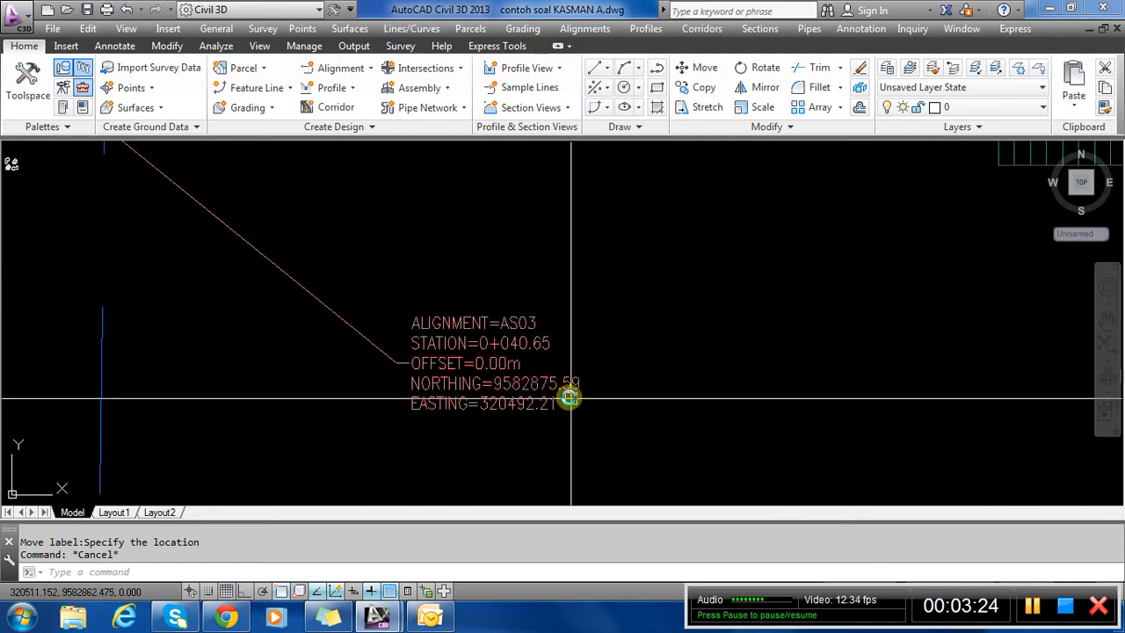
pyautogui.scroll(-5, 427, 402)
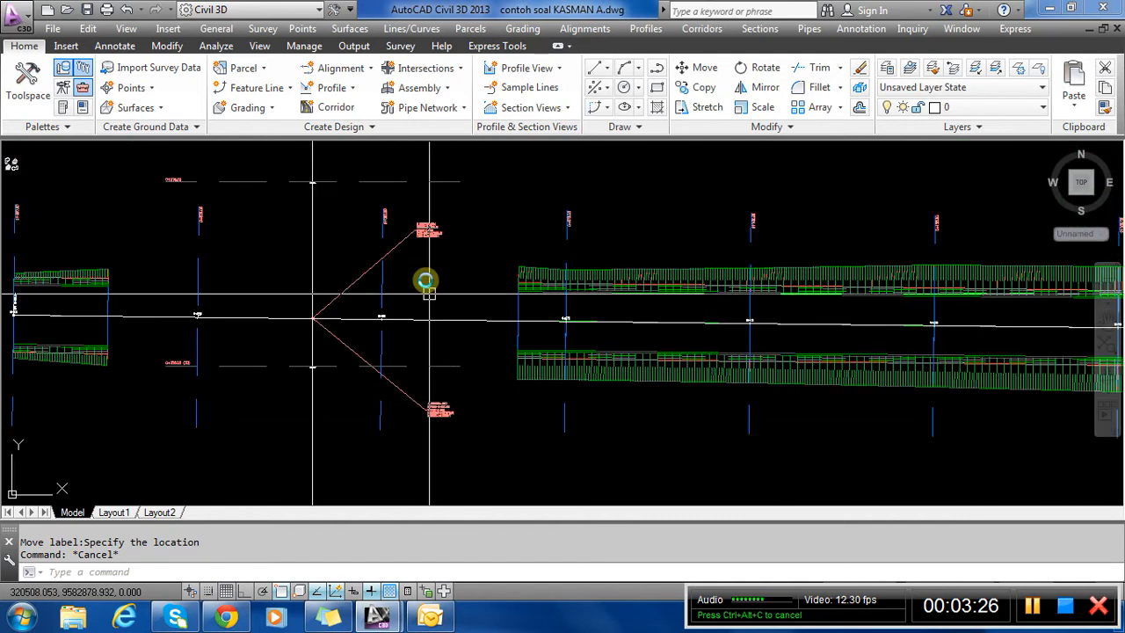
# Move the AS01 station offset label into the profile view, just below the design profile beside the circled grade break.
pyautogui.scroll(6, 414, 221)
pyautogui.click(459, 285)
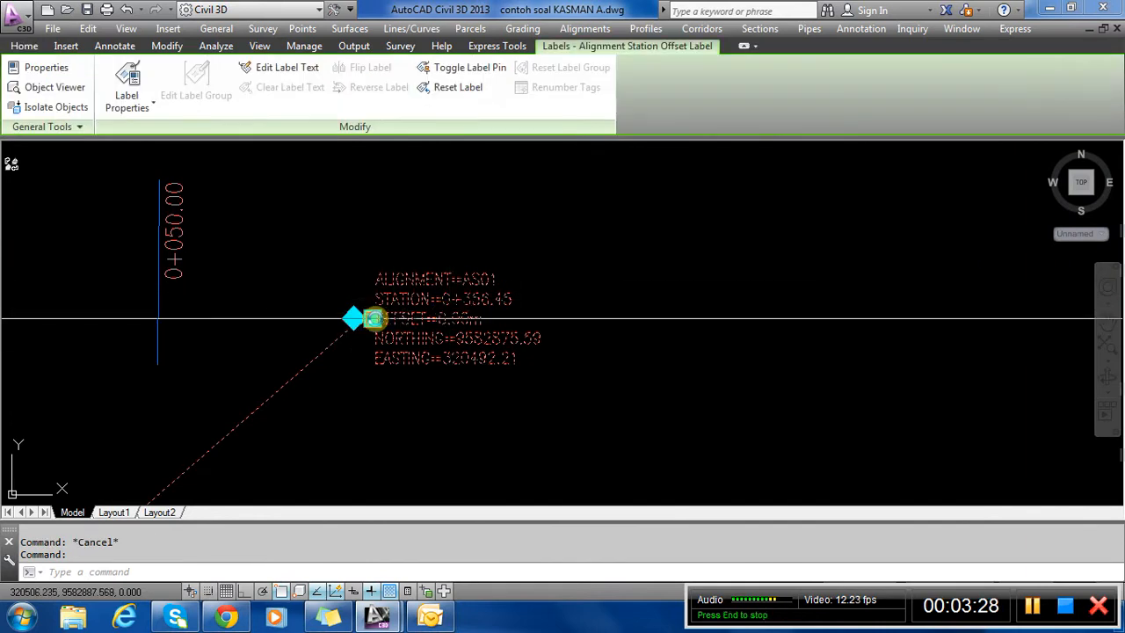
pyautogui.click(351, 319)
pyautogui.scroll(-4, 216, 329)
pyautogui.scroll(-5, 270, 340)
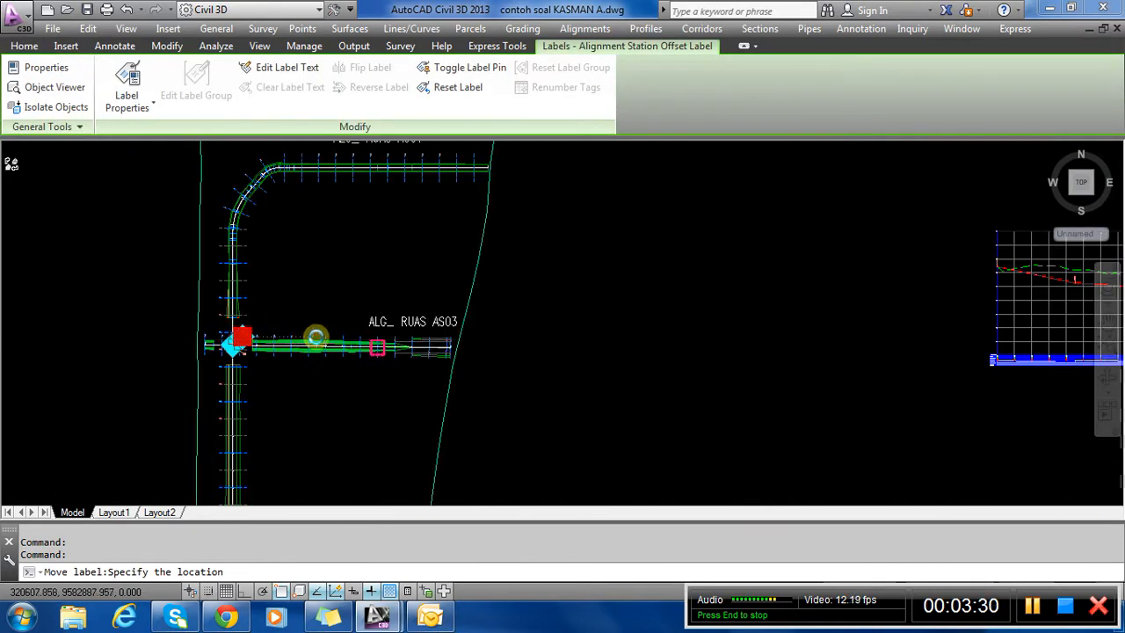
pyautogui.scroll(5, 588, 352)
pyautogui.scroll(6, 577, 309)
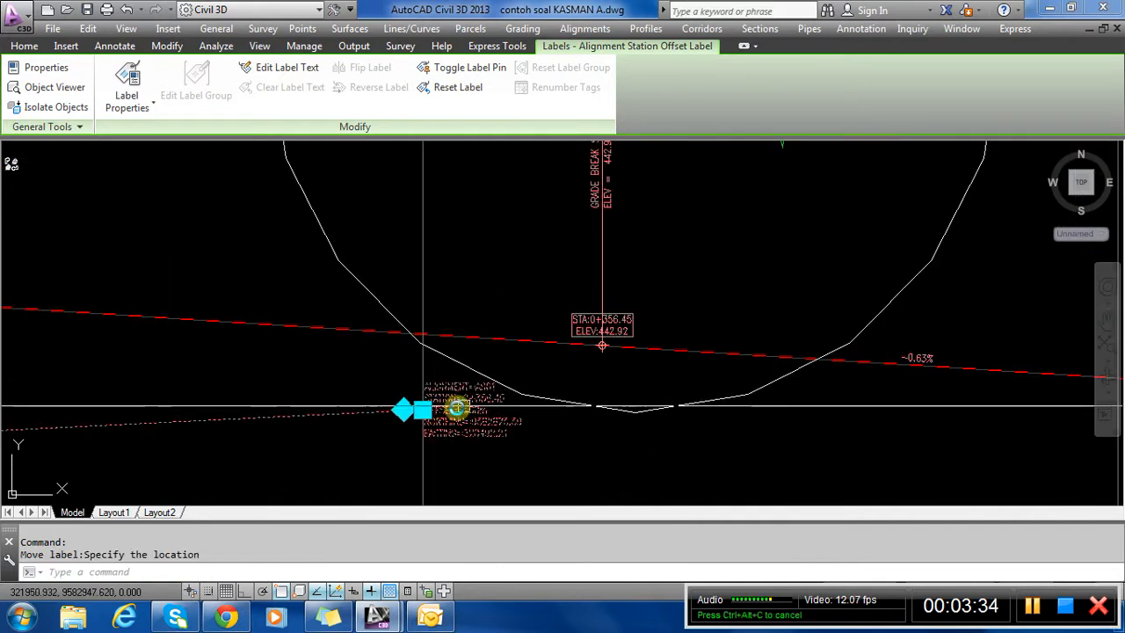
pyautogui.press('Escape')
# Start a station elevation label in the profile view containing the circled grade break and set its station to 0+356.35.
pyautogui.click(646, 29)
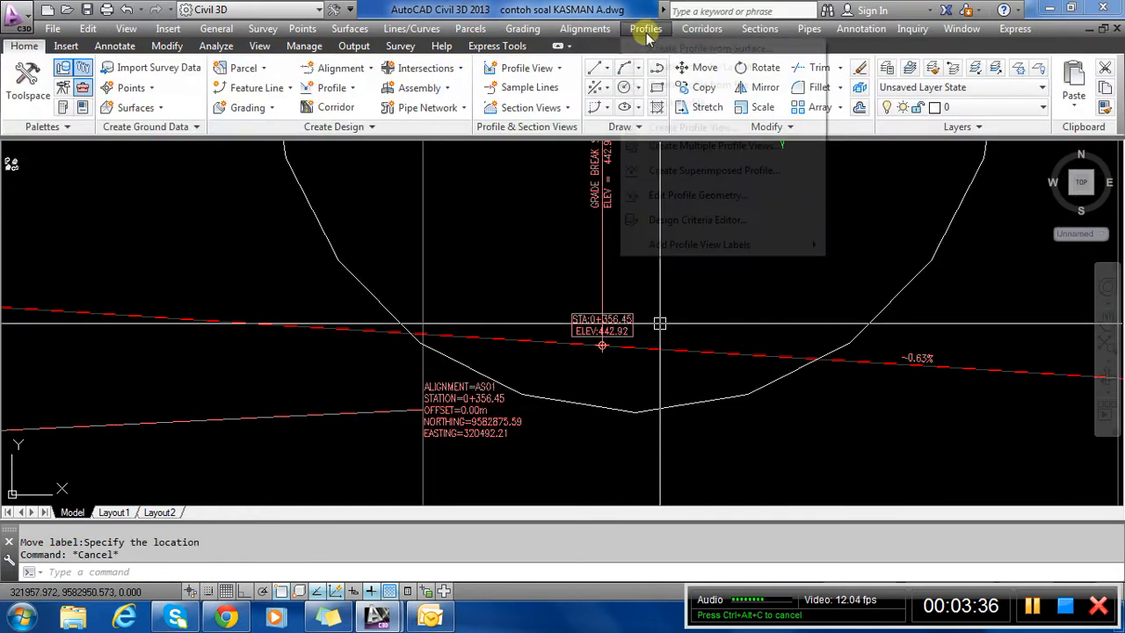
pyautogui.moveTo(699, 250)
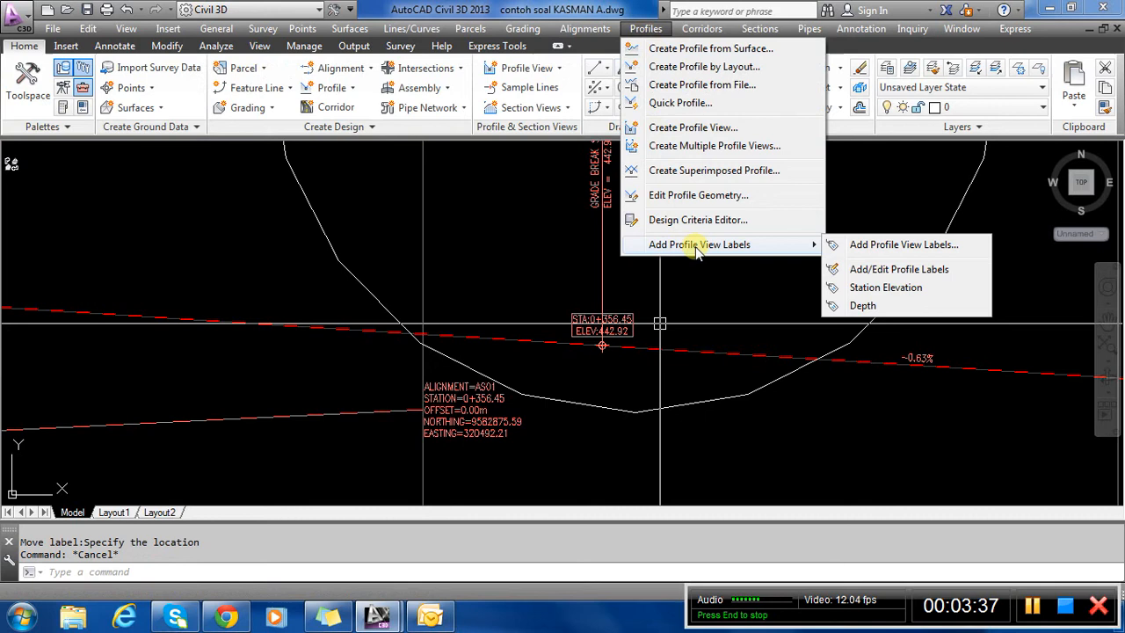
pyautogui.click(879, 287)
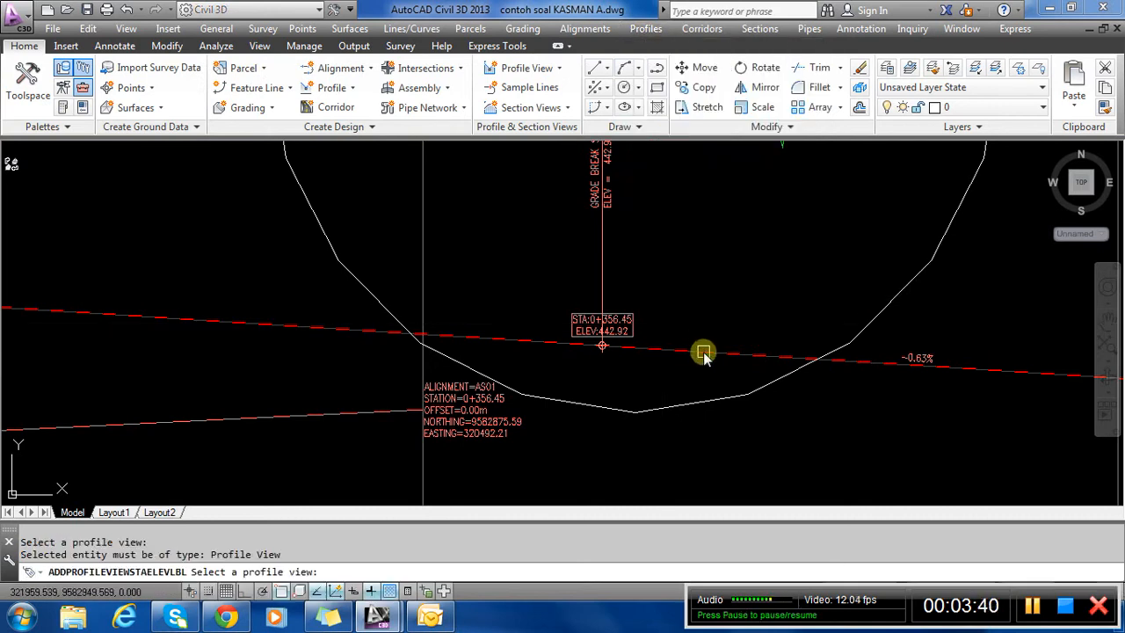
pyautogui.scroll(-4, 460, 342)
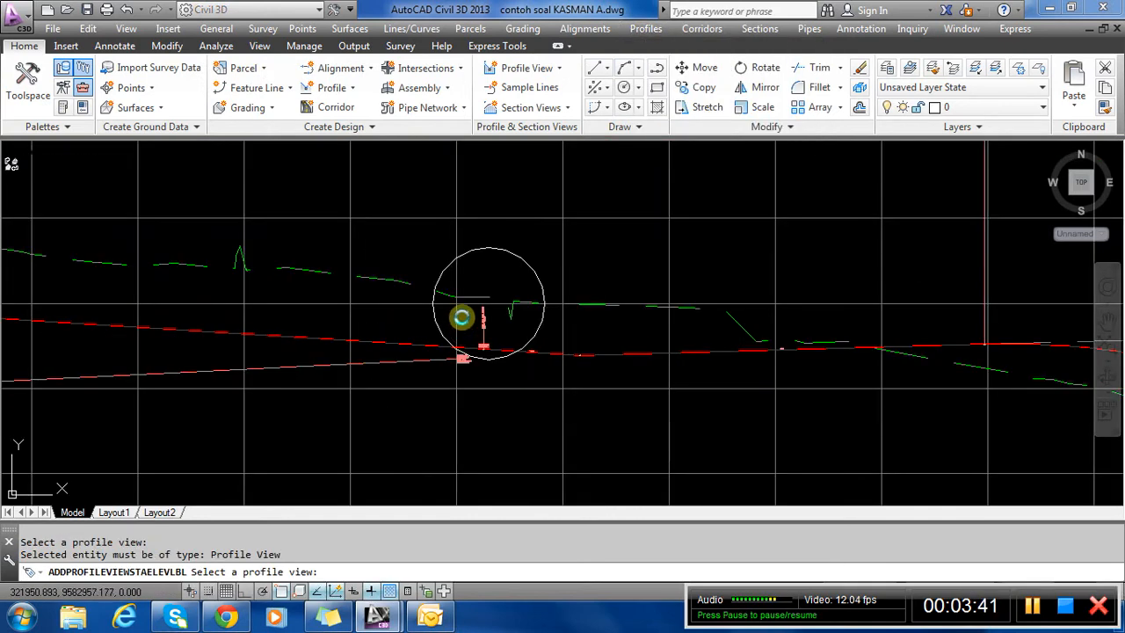
pyautogui.click(460, 322)
pyautogui.scroll(3, 443, 354)
pyautogui.scroll(5, 443, 355)
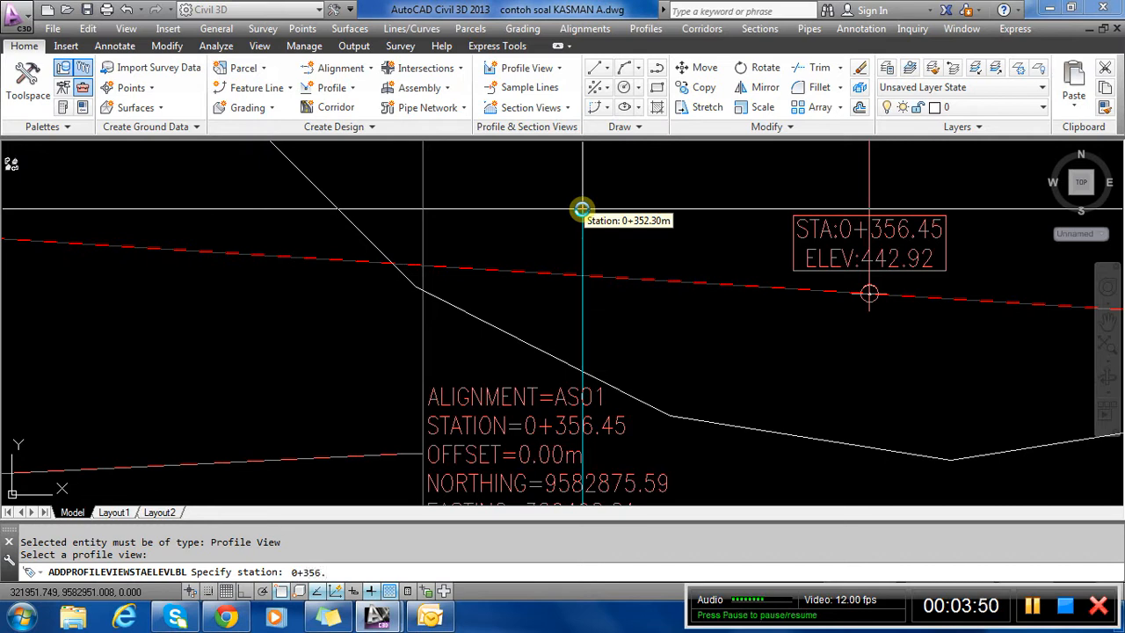
pyautogui.write('0+356.35')
pyautogui.press('Return')
# Place the station elevation label's elevation point on the red design profile line and finish the labelling.
pyautogui.scroll(-4, 554, 218)
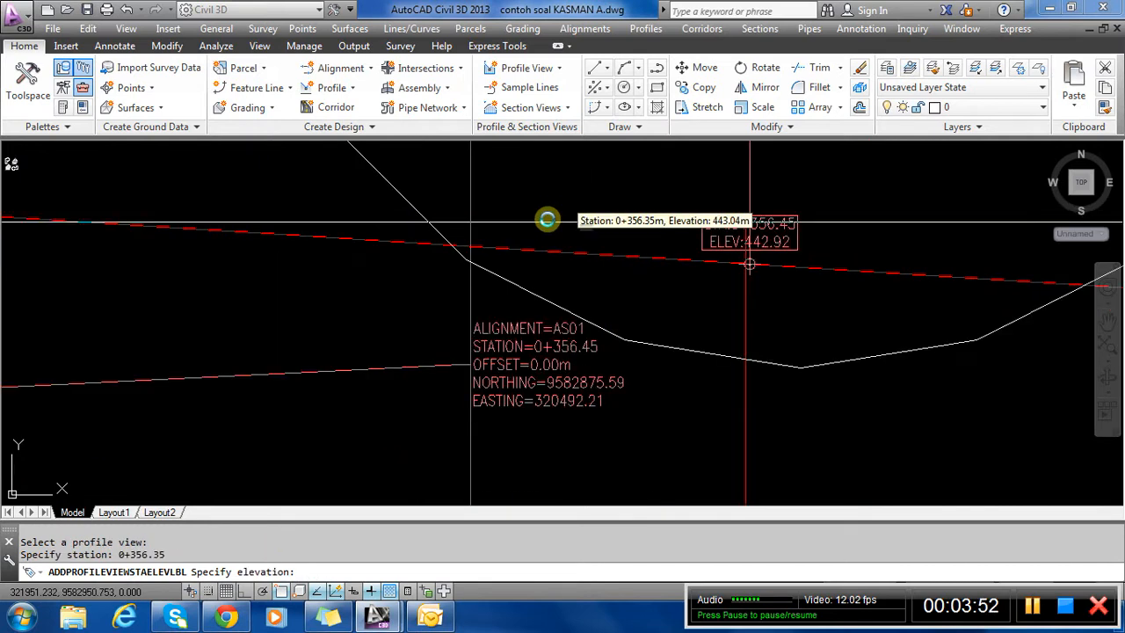
pyautogui.scroll(4, 714, 256)
pyautogui.scroll(3, 713, 257)
pyautogui.scroll(-3, 691, 243)
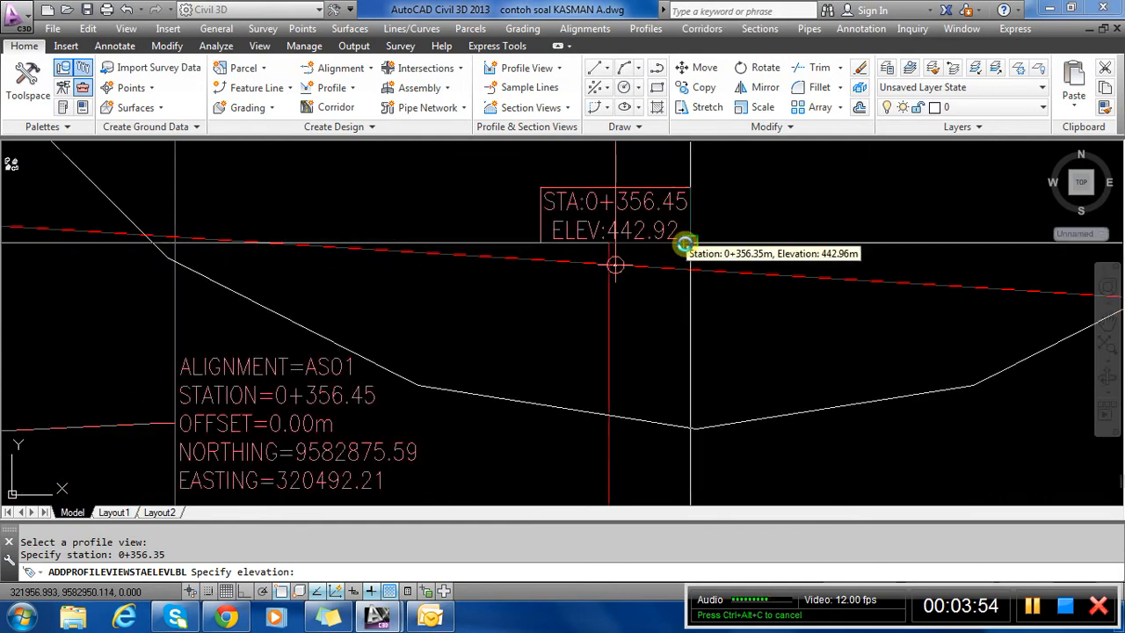
pyautogui.scroll(5, 615, 263)
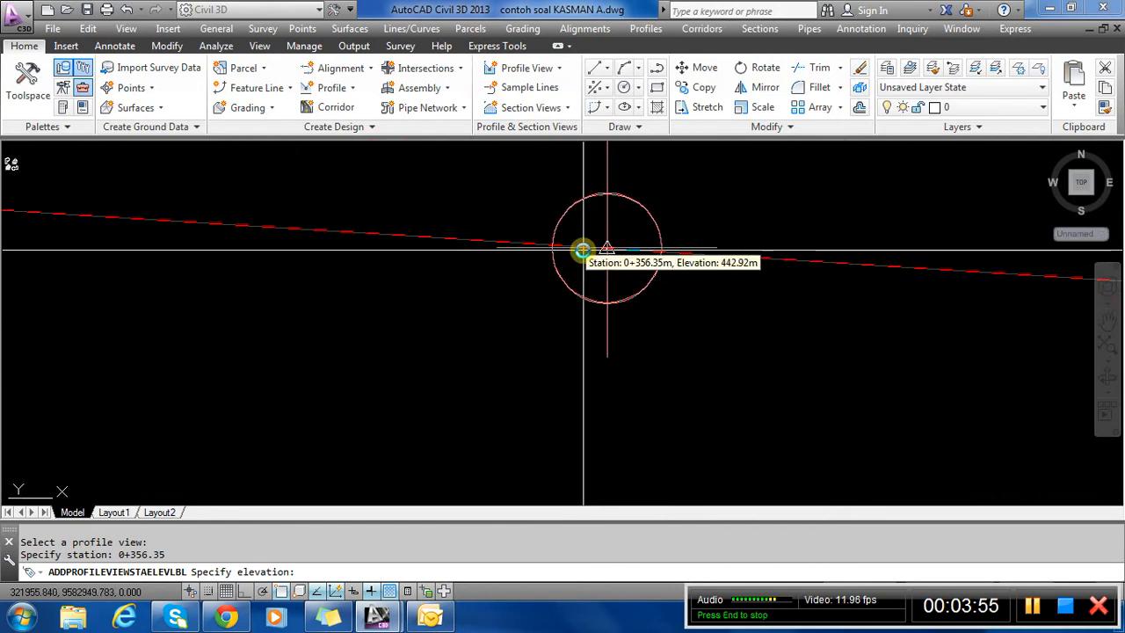
pyautogui.click(520, 238)
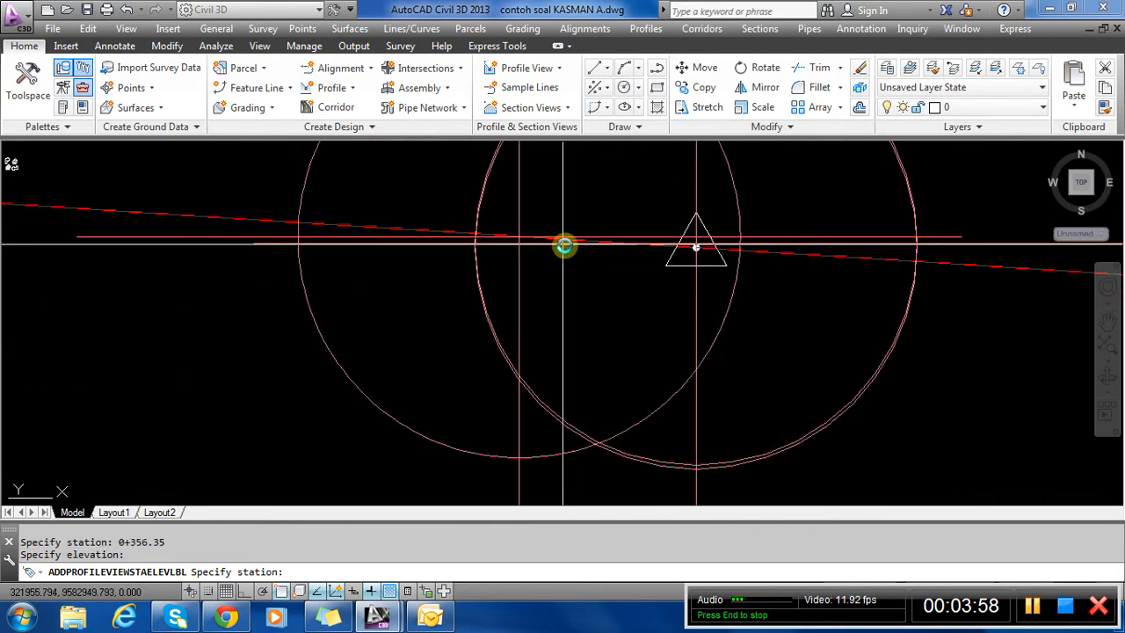
pyautogui.press('Escape')
# Erase the station elevation label at 0+356.35 that overlaps the existing grade break label.
pyautogui.scroll(-5, 628, 293)
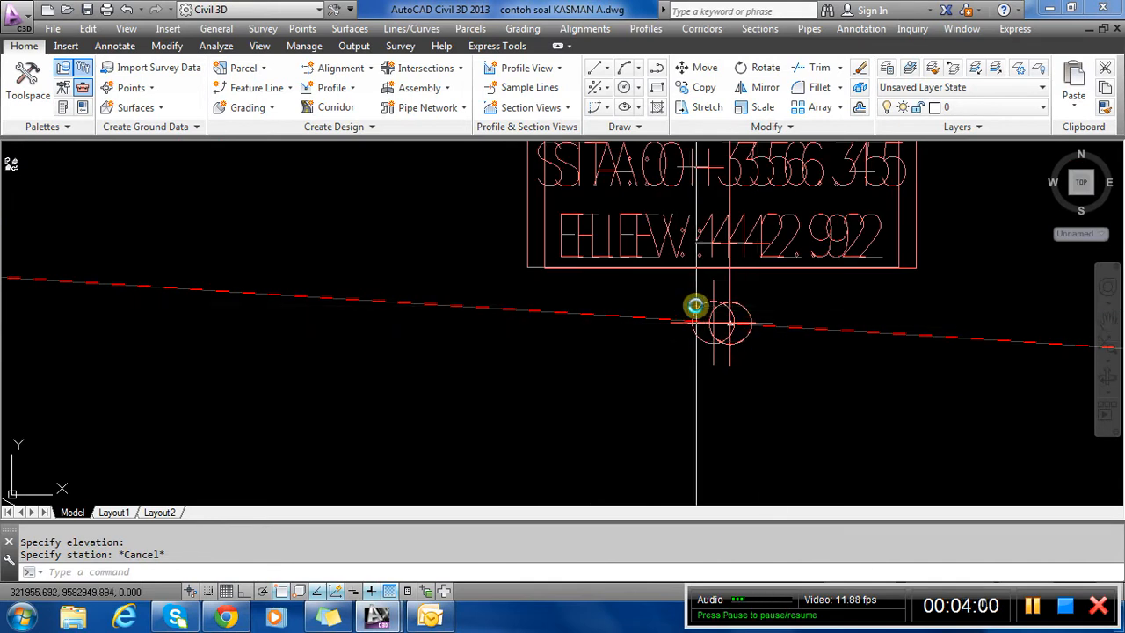
pyautogui.click(712, 299)
pyautogui.scroll(-3, 713, 322)
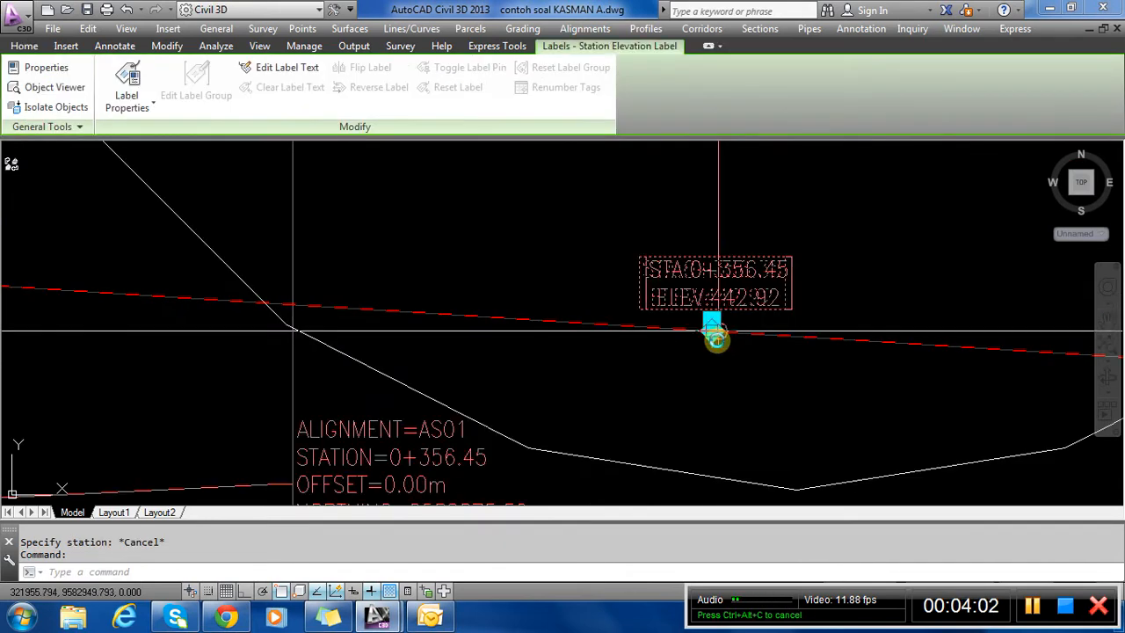
pyautogui.scroll(-3, 764, 288)
pyautogui.write('e')
pyautogui.press('Return')
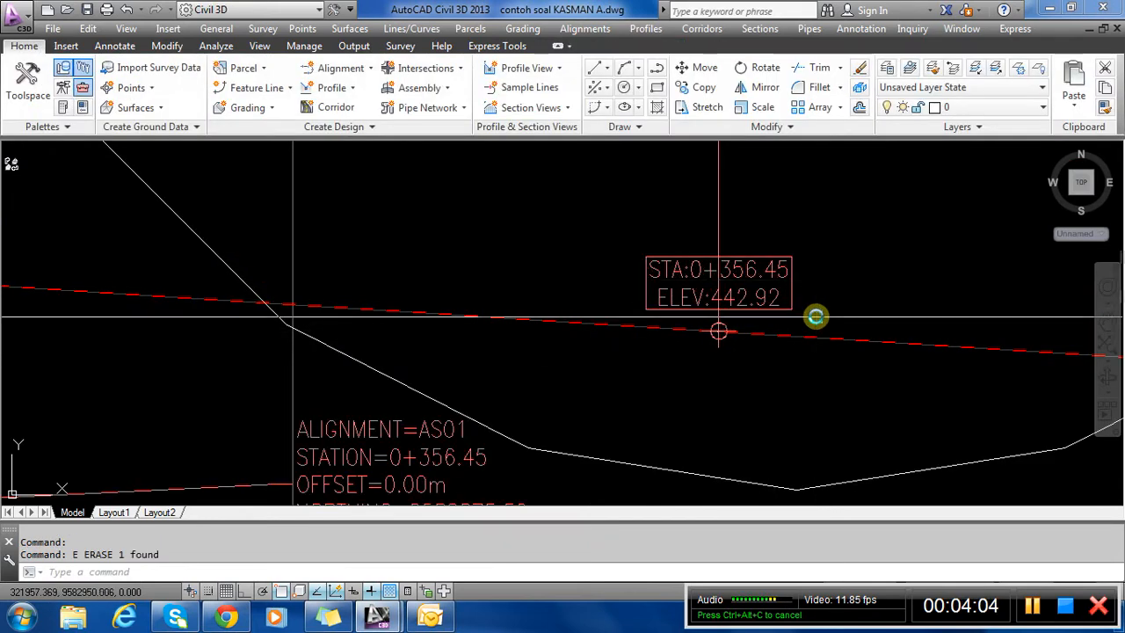
# Move the AS01 station offset label from the profile view back to the plan, up and to the right of the AS01–AS03 crossing.
pyautogui.scroll(-3, 780, 244)
pyautogui.click(641, 338)
pyautogui.scroll(5, 592, 334)
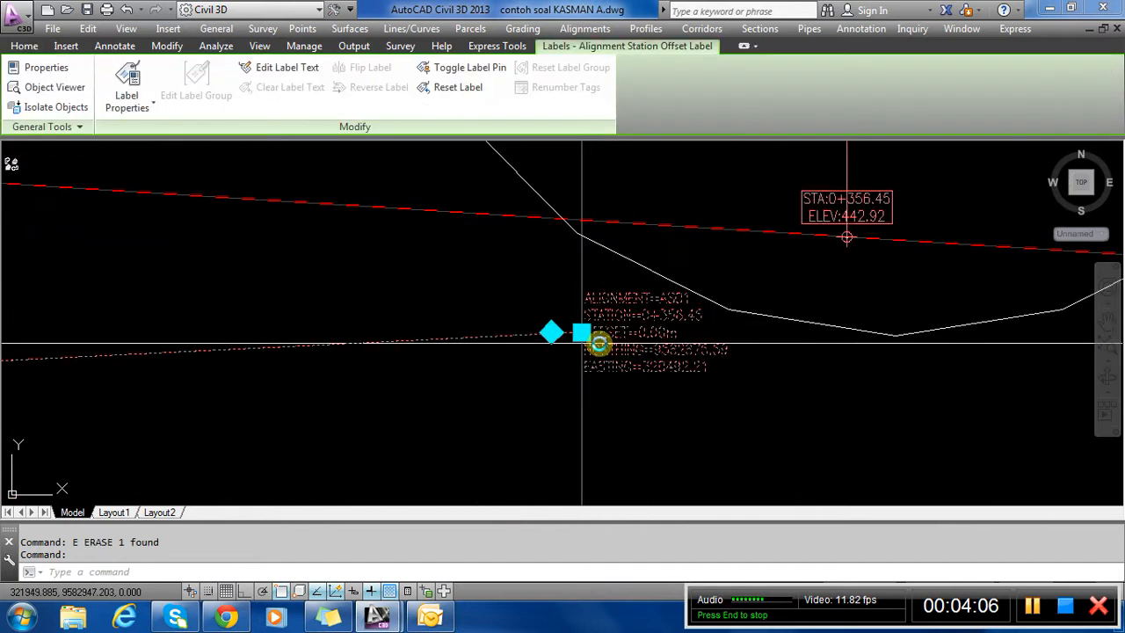
pyautogui.click(567, 327)
pyautogui.scroll(-6, 716, 178)
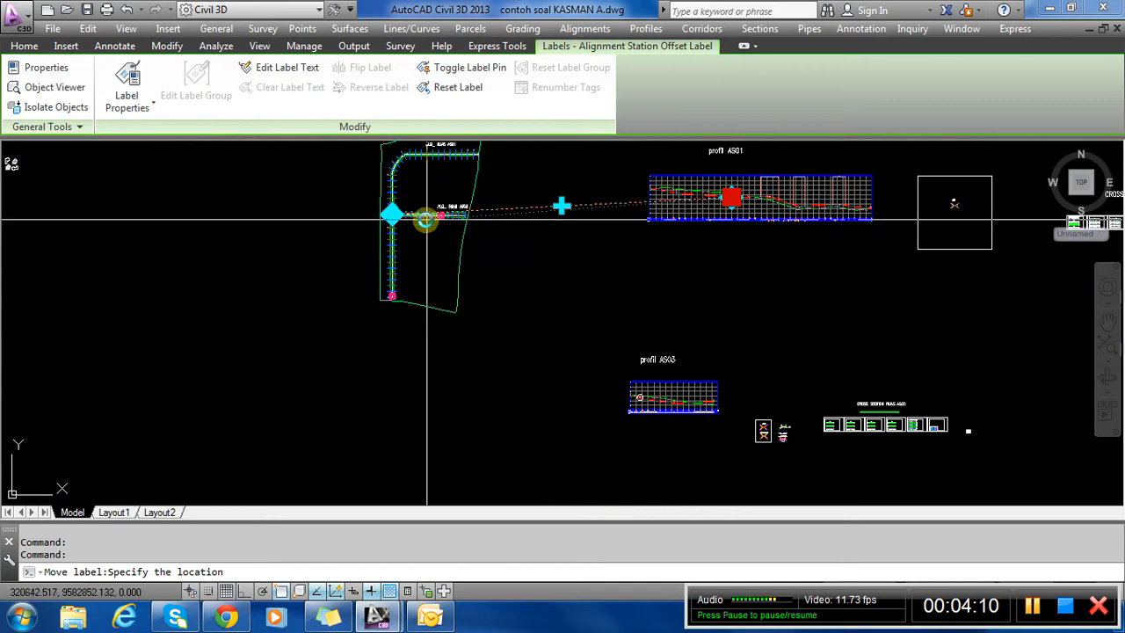
pyautogui.scroll(5, 427, 219)
pyautogui.scroll(5, 378, 182)
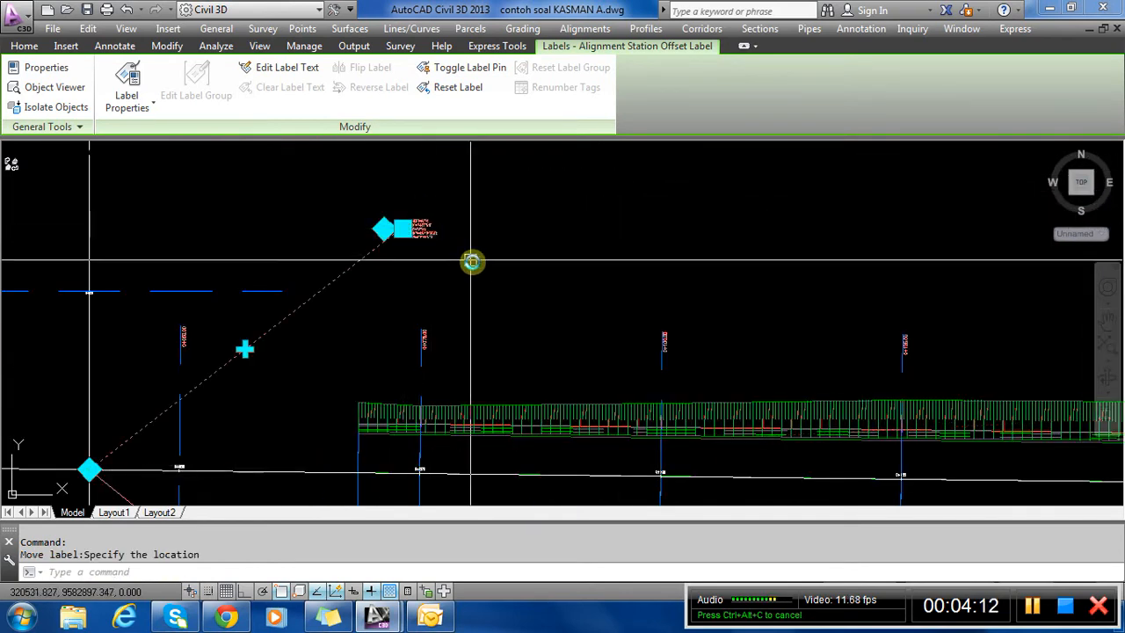
pyautogui.press('Escape')
pyautogui.scroll(5, 414, 206)
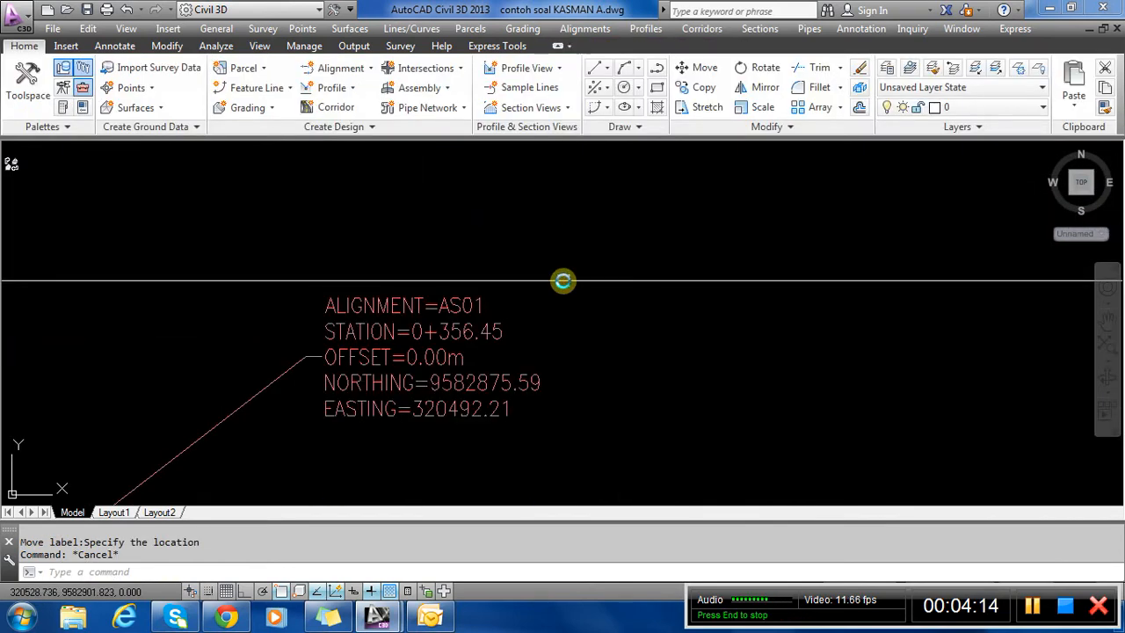
pyautogui.moveTo(562, 281)
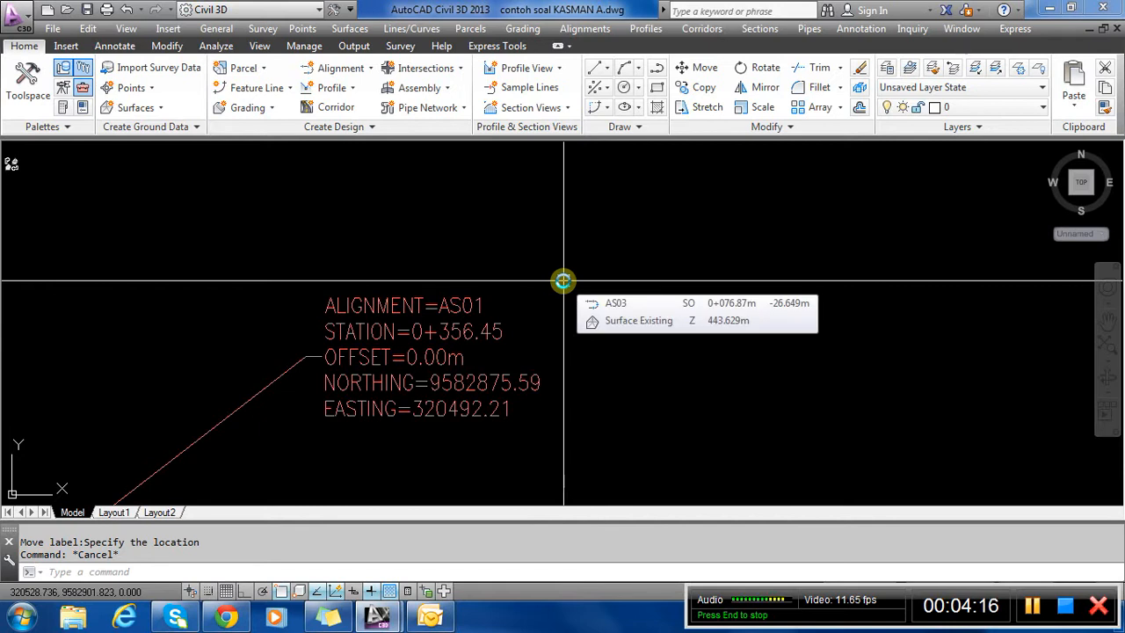
# Examine the AS03 design profile around the circled grade break and its station elevation label.
pyautogui.scroll(-8, 536, 283)
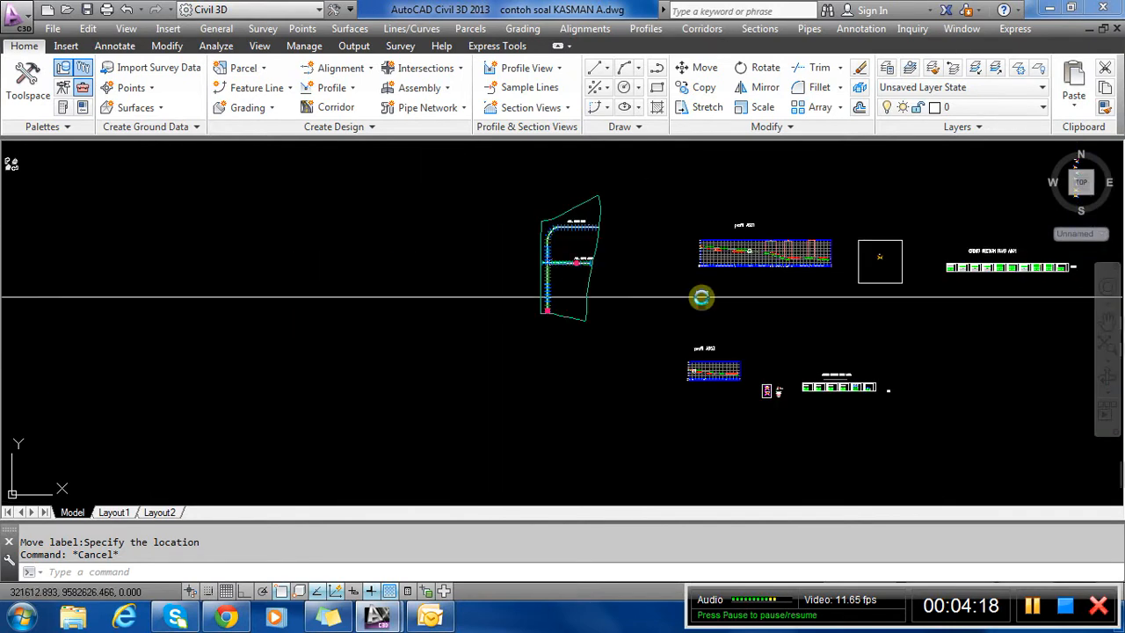
pyautogui.scroll(10, 710, 377)
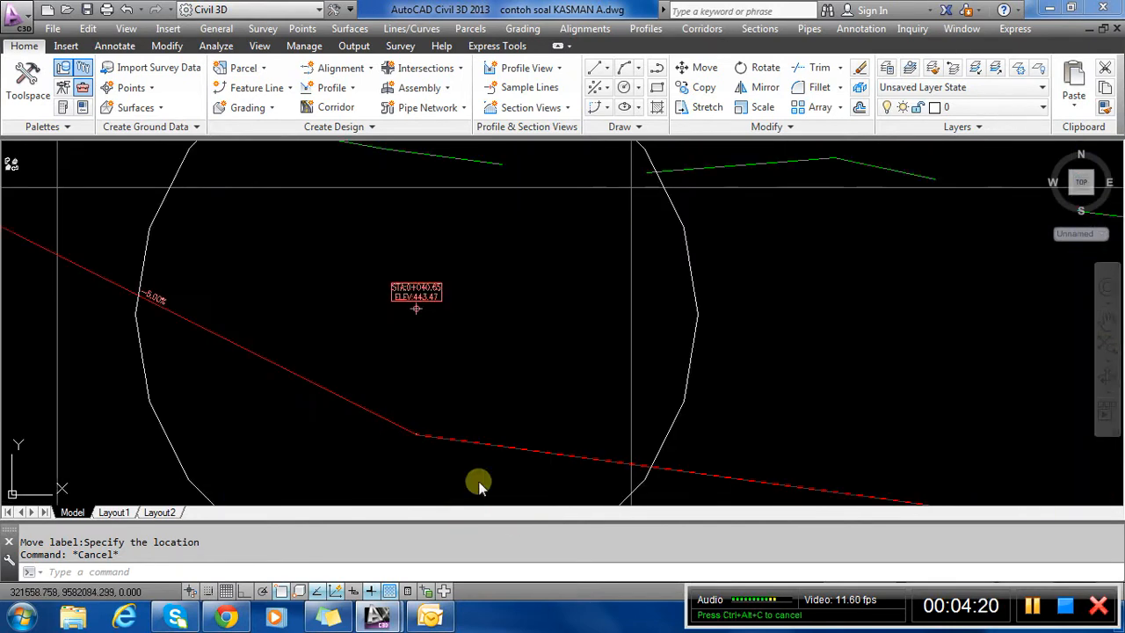
pyautogui.scroll(-3, 469, 334)
pyautogui.scroll(5, 443, 322)
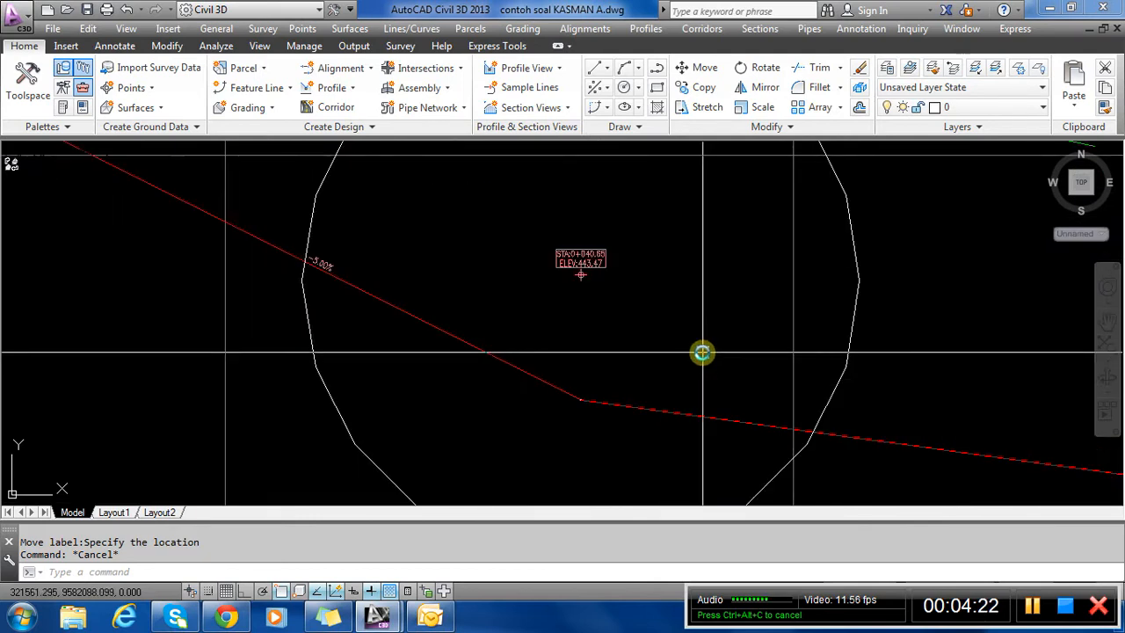
pyautogui.scroll(-4, 703, 352)
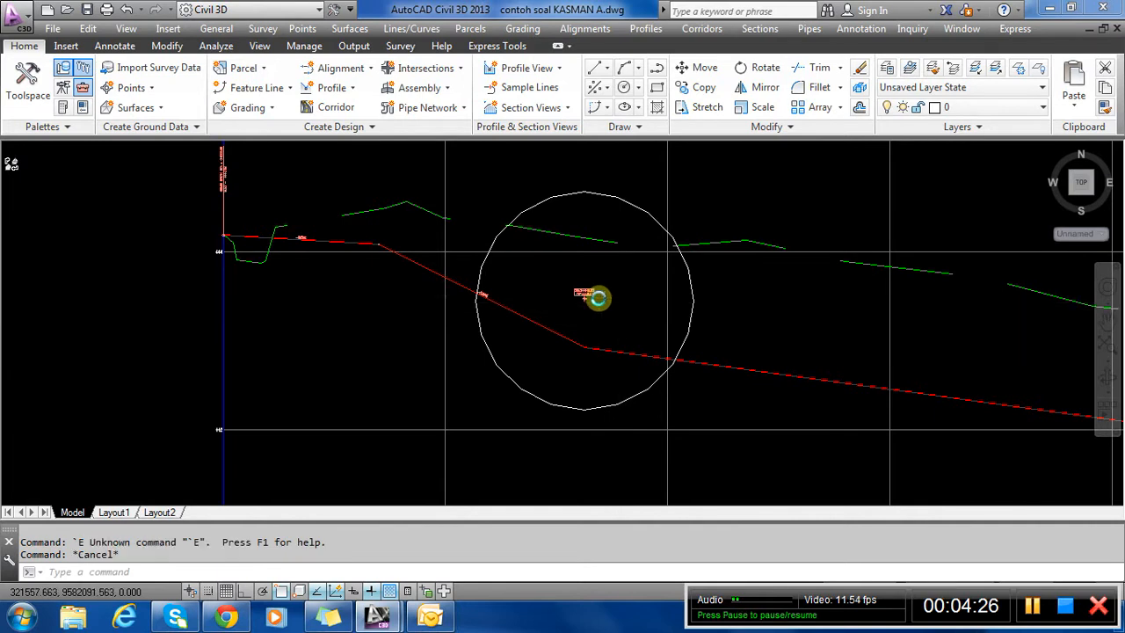
pyautogui.scroll(4, 598, 307)
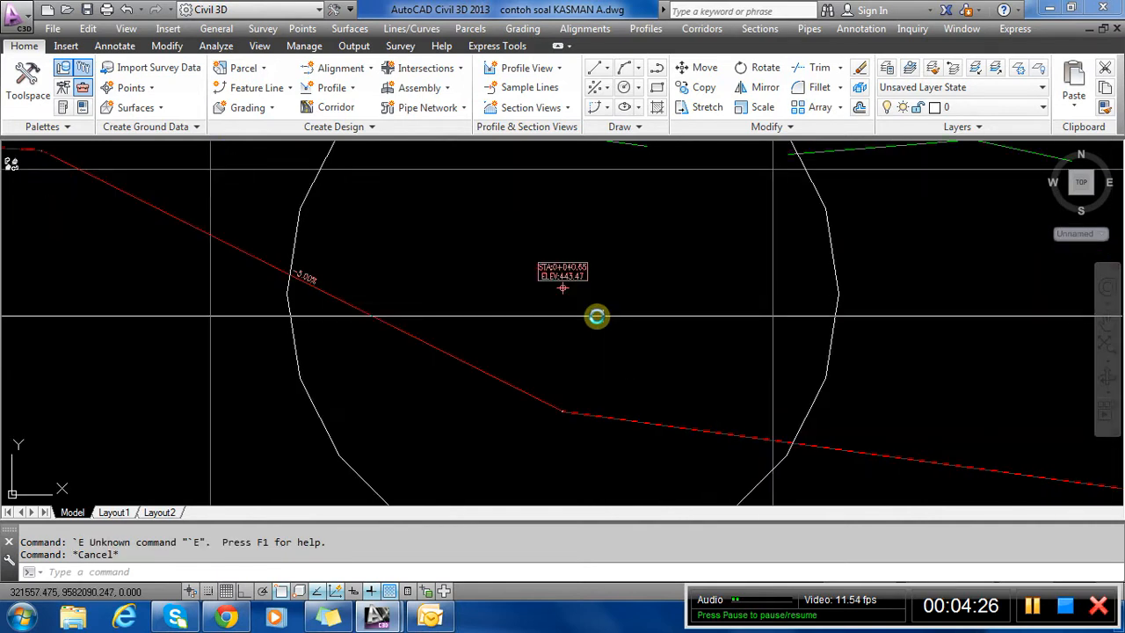
pyautogui.click(536, 394)
pyautogui.scroll(-3, 567, 308)
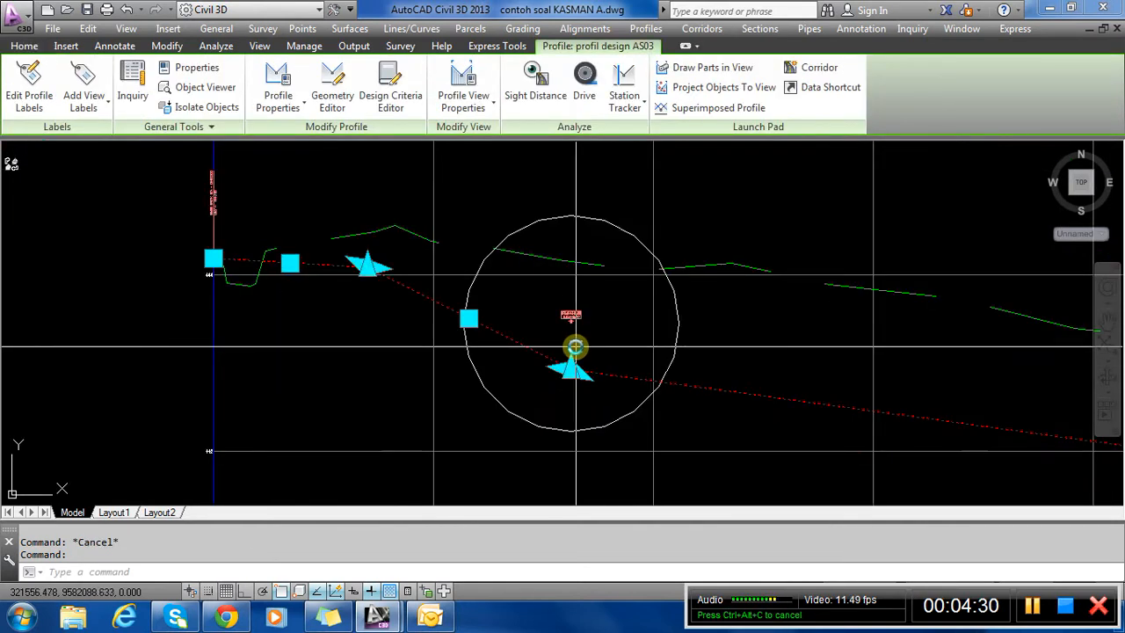
pyautogui.scroll(2, 554, 325)
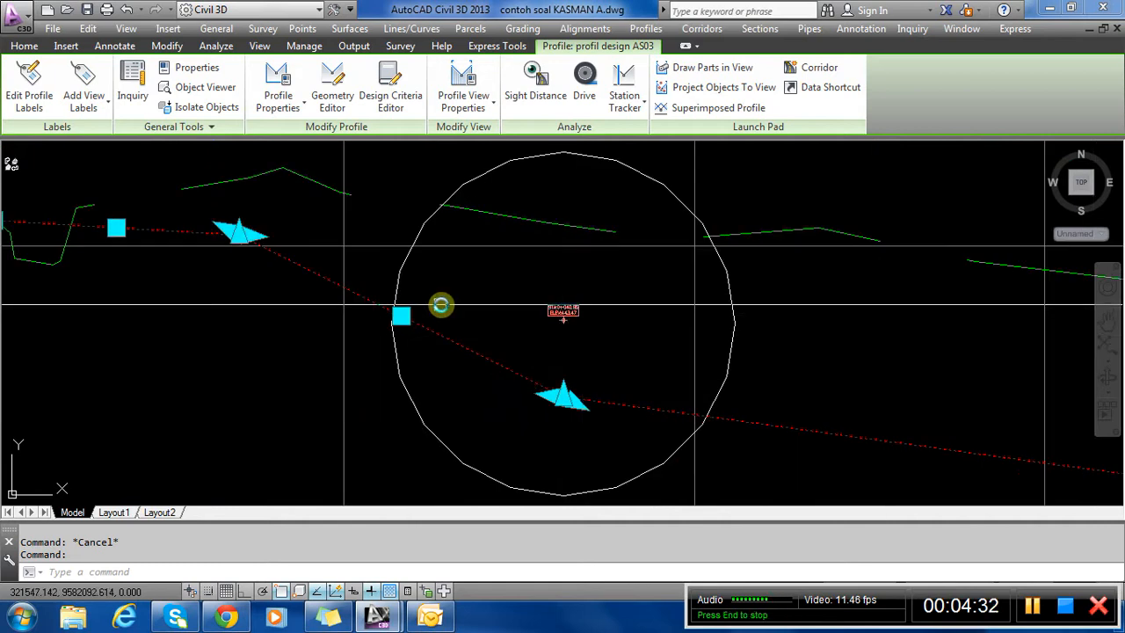
pyautogui.scroll(-4, 440, 304)
pyautogui.scroll(-6, 507, 357)
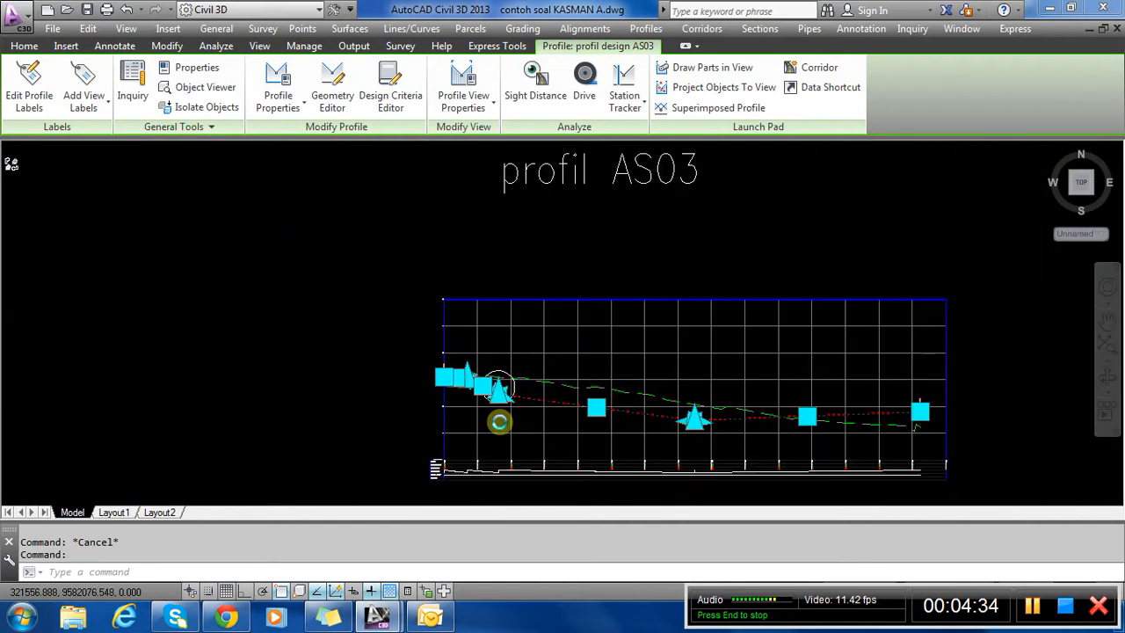
# Inspect the AS01 design profile's grade break inside the circle, then clear the selection.
pyautogui.scroll(10, 662, 278)
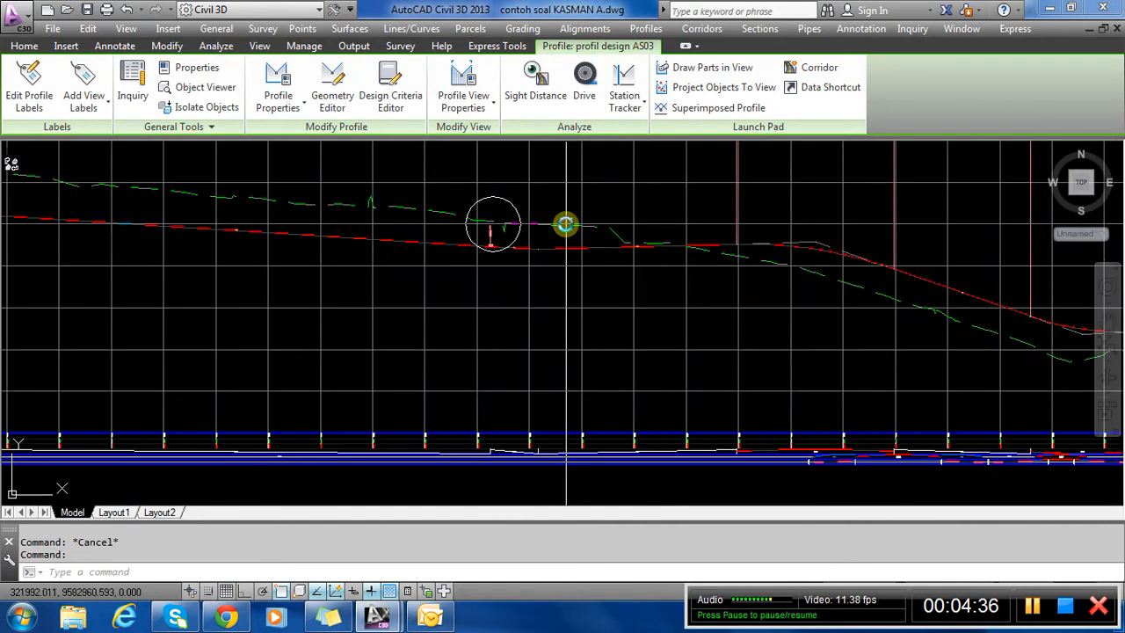
pyautogui.click(494, 193)
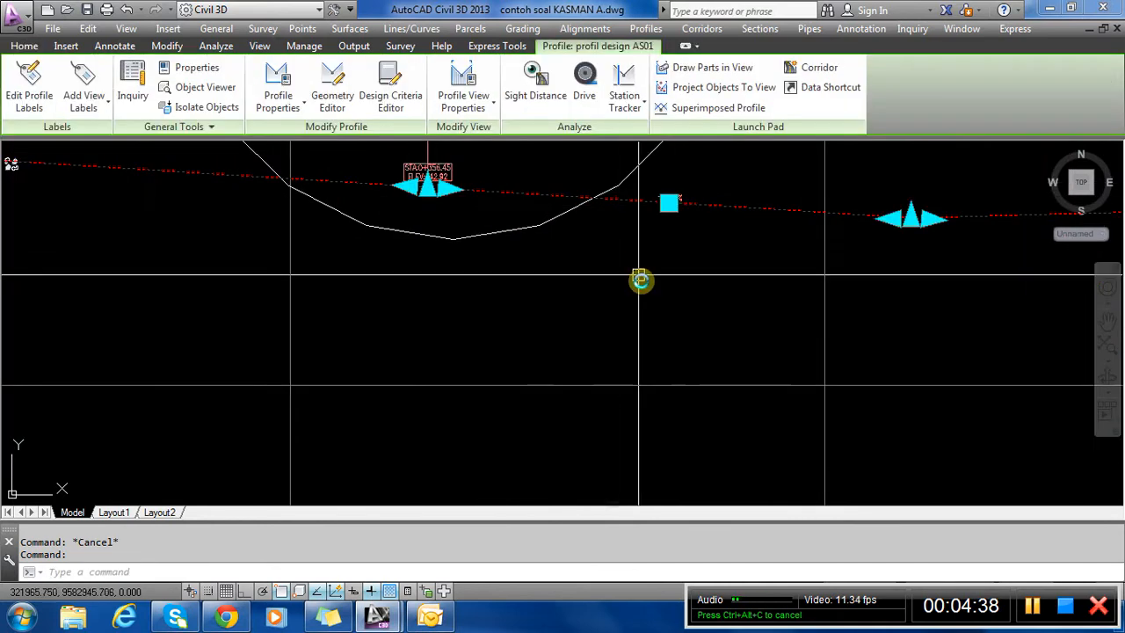
pyautogui.press('Escape')
pyautogui.scroll(-3, 691, 330)
pyautogui.scroll(-5, 691, 330)
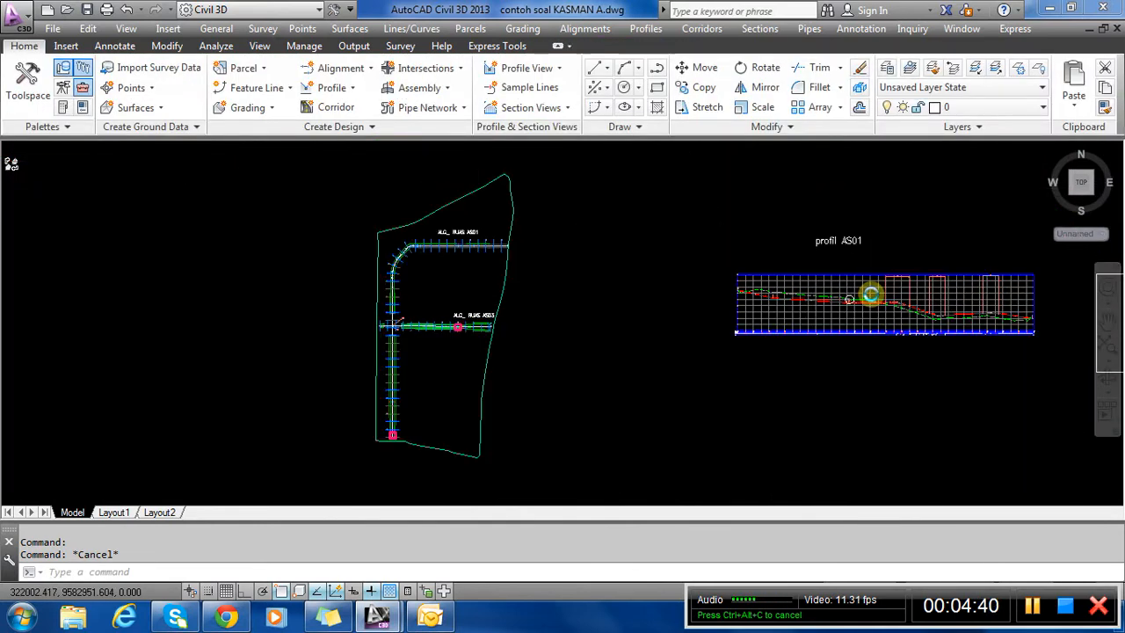
# Compare the AS01–AS03 crossing in plan with the circled locations in the AS01 and AS03 profile views.
pyautogui.scroll(7, 628, 296)
pyautogui.scroll(4, 410, 311)
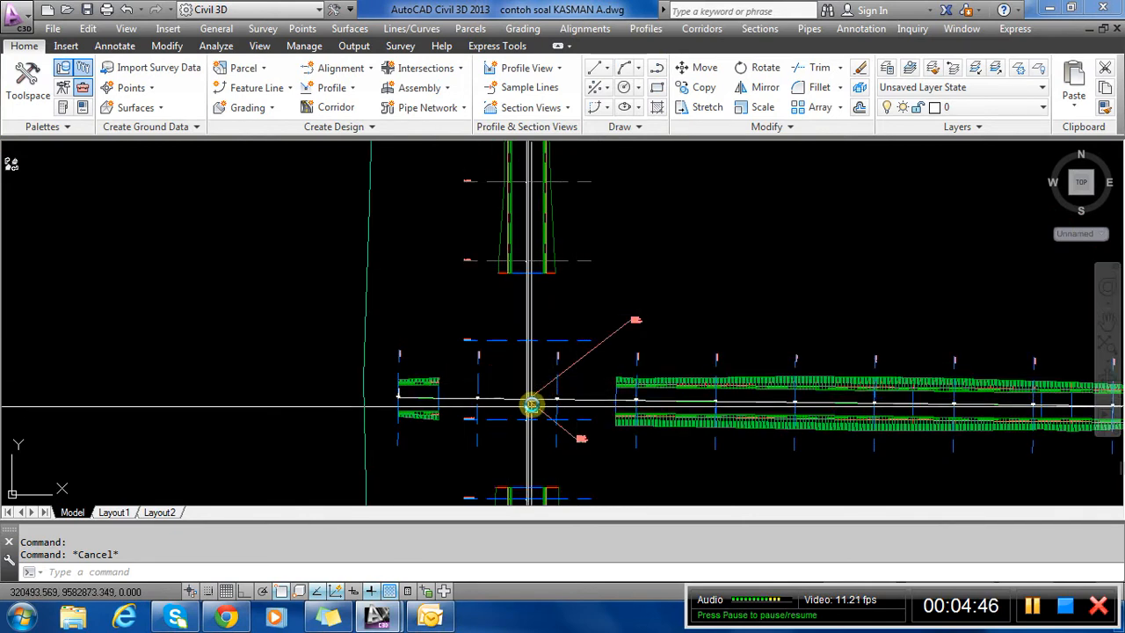
pyautogui.scroll(3, 515, 395)
pyautogui.scroll(-7, 380, 366)
pyautogui.scroll(-5, 548, 364)
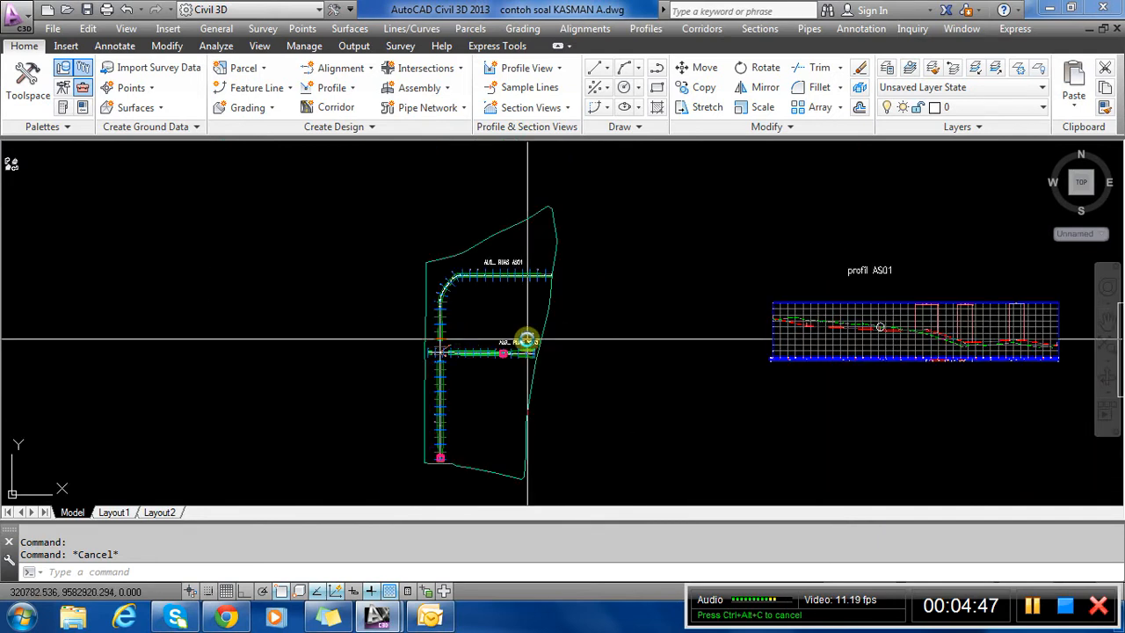
pyautogui.scroll(-3, 814, 433)
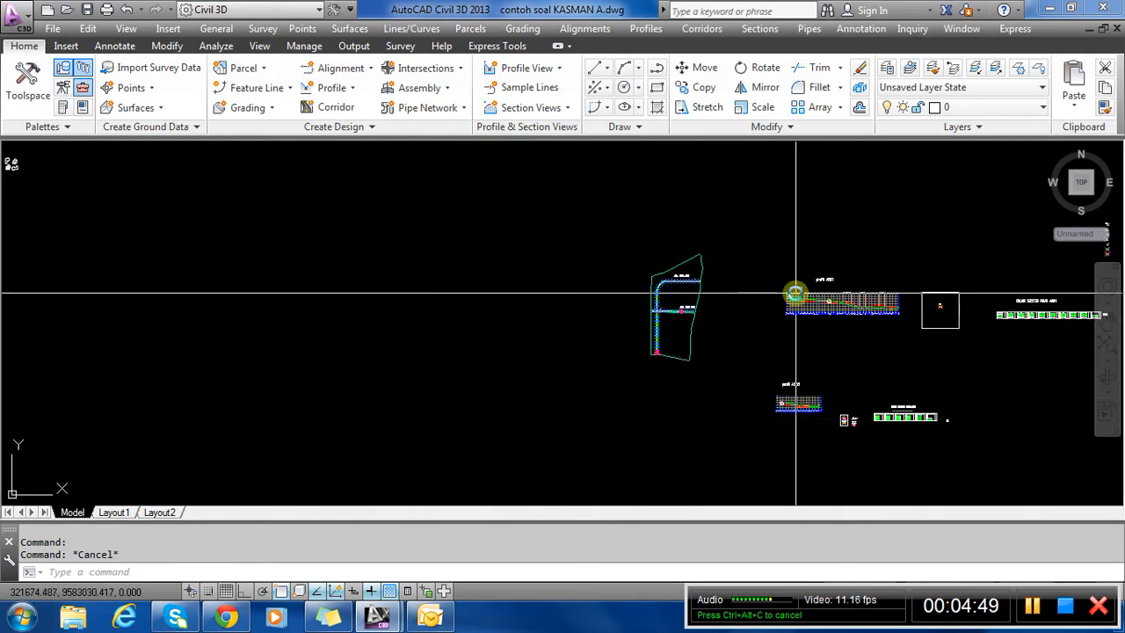
pyautogui.scroll(6, 799, 303)
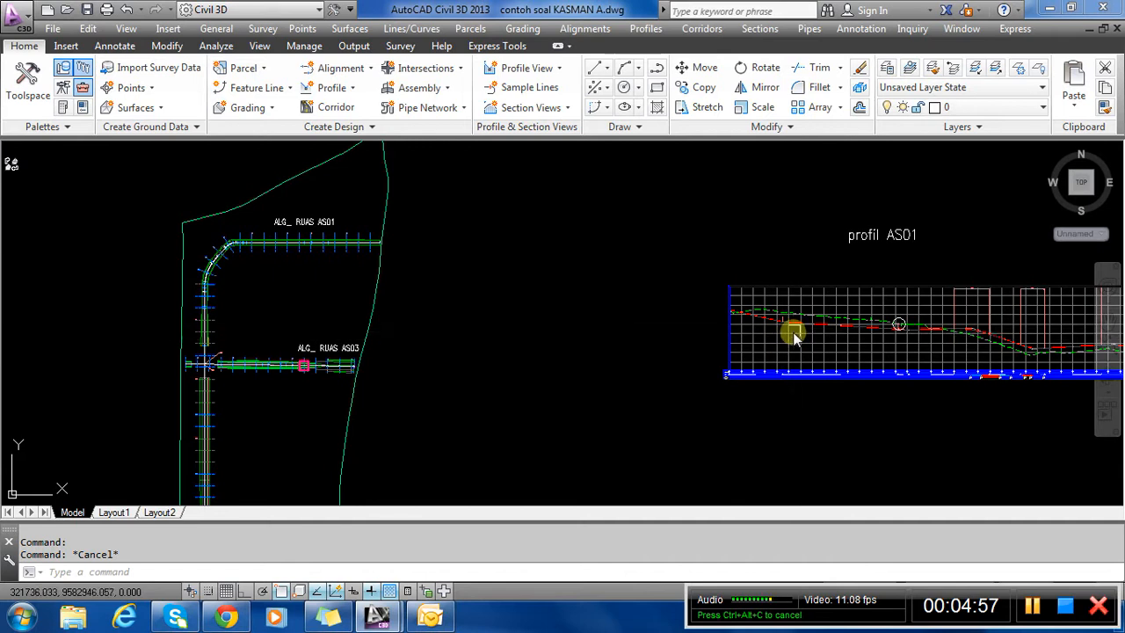
pyautogui.scroll(-4, 796, 343)
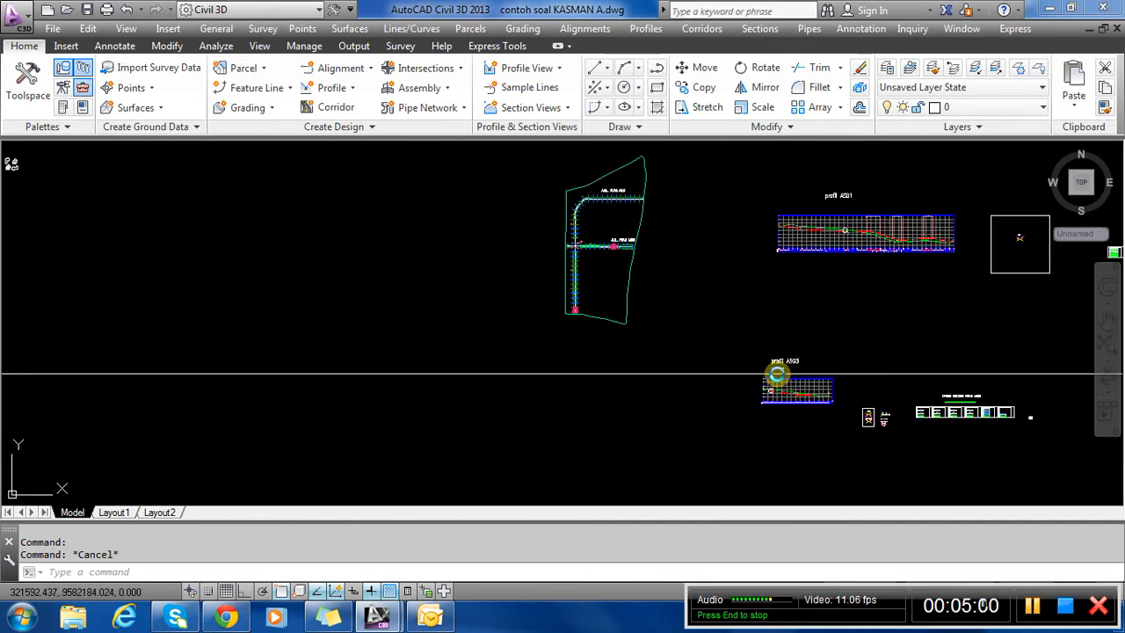
pyautogui.scroll(3, 778, 381)
pyautogui.scroll(-3, 795, 377)
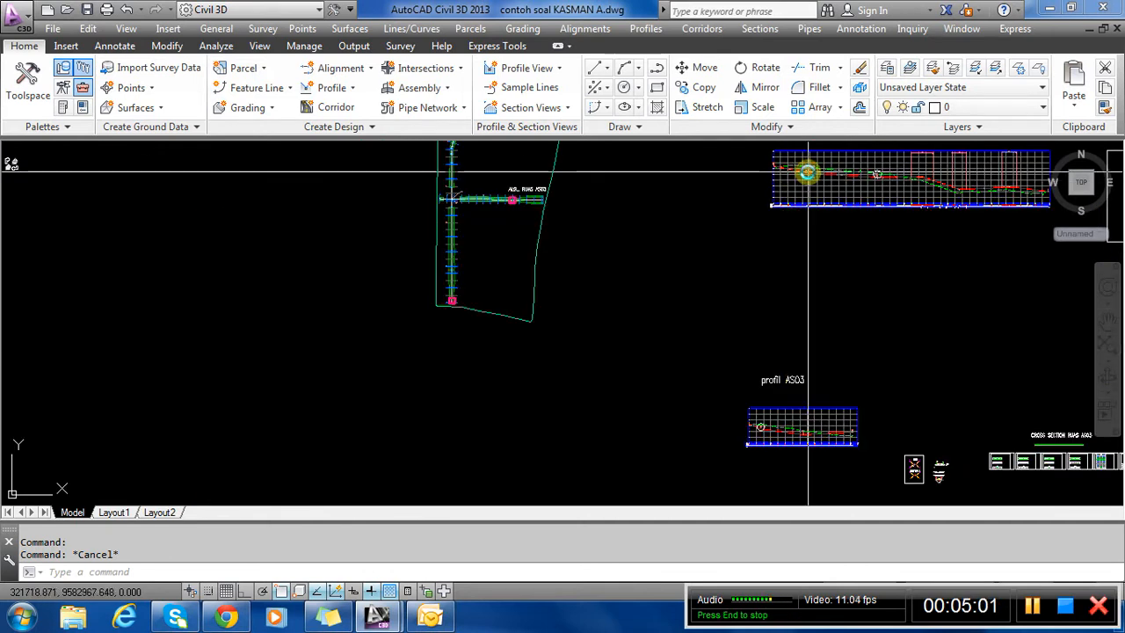
pyautogui.scroll(7, 475, 185)
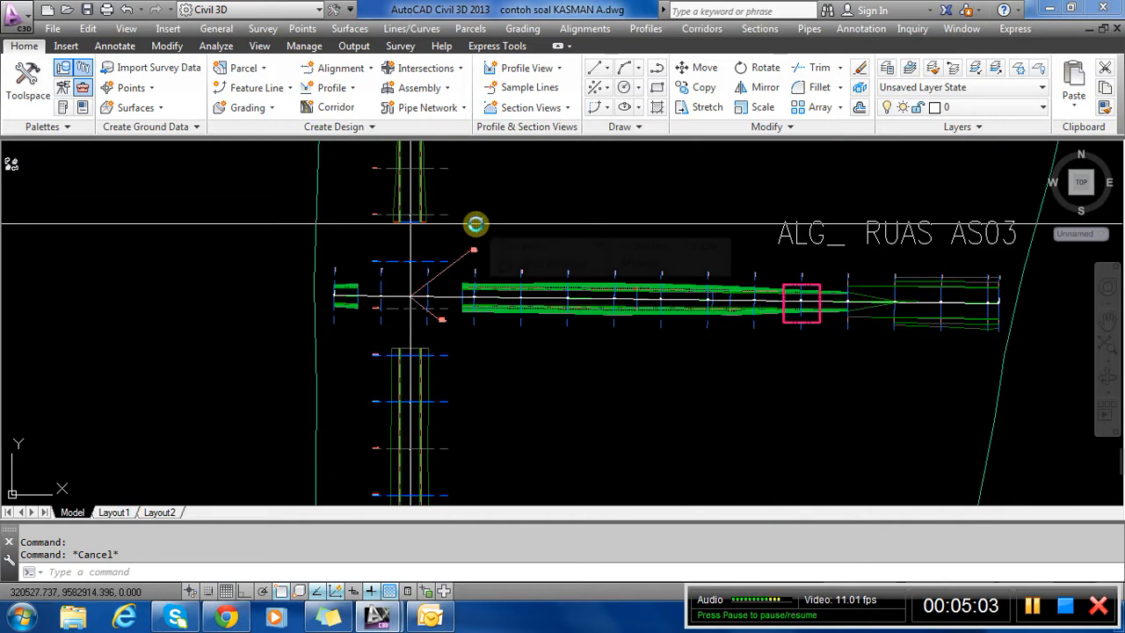
pyautogui.scroll(-4, 401, 275)
pyautogui.scroll(4, 396, 269)
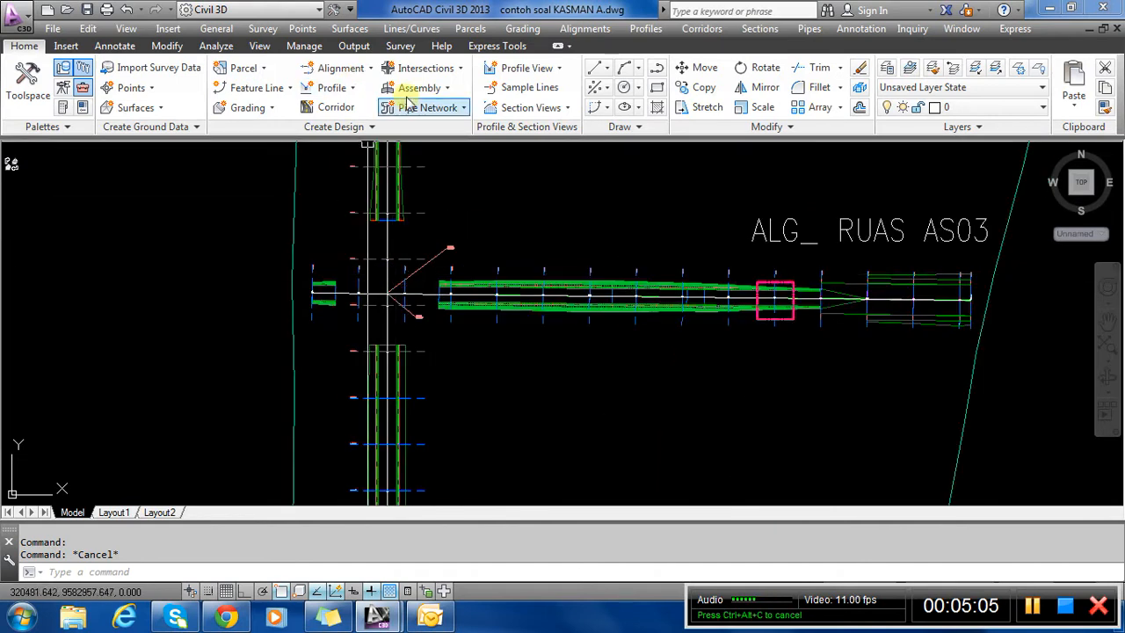
# Erase the whole column of assemblies together with its AS03 title.
pyautogui.scroll(-5, 352, 389)
pyautogui.scroll(6, 633, 255)
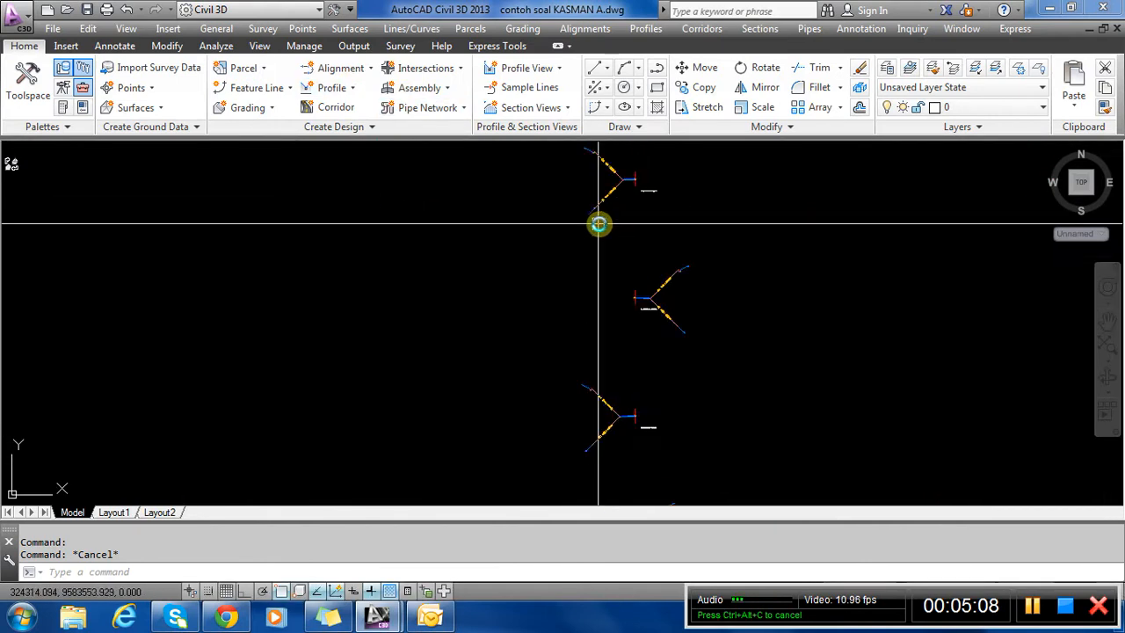
pyautogui.scroll(-3, 648, 290)
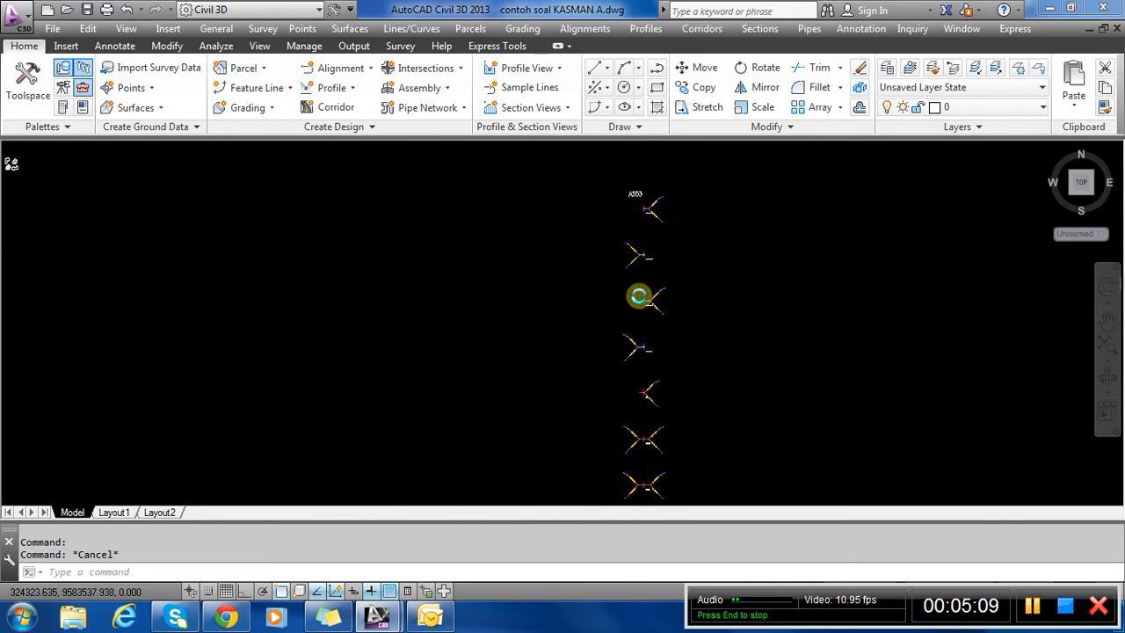
pyautogui.click(603, 209)
pyautogui.click(716, 446)
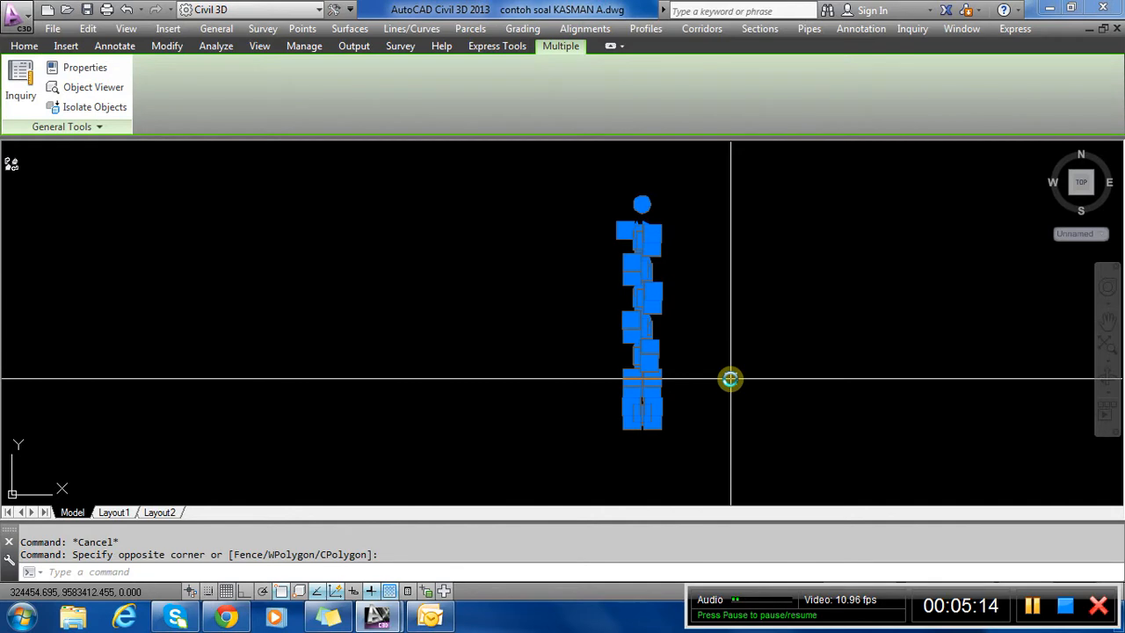
pyautogui.write('e')
pyautogui.press('Return')
# Try to create an intersection at the point where the AS01 and AS03 alignments cross.
pyautogui.scroll(-6, 765, 304)
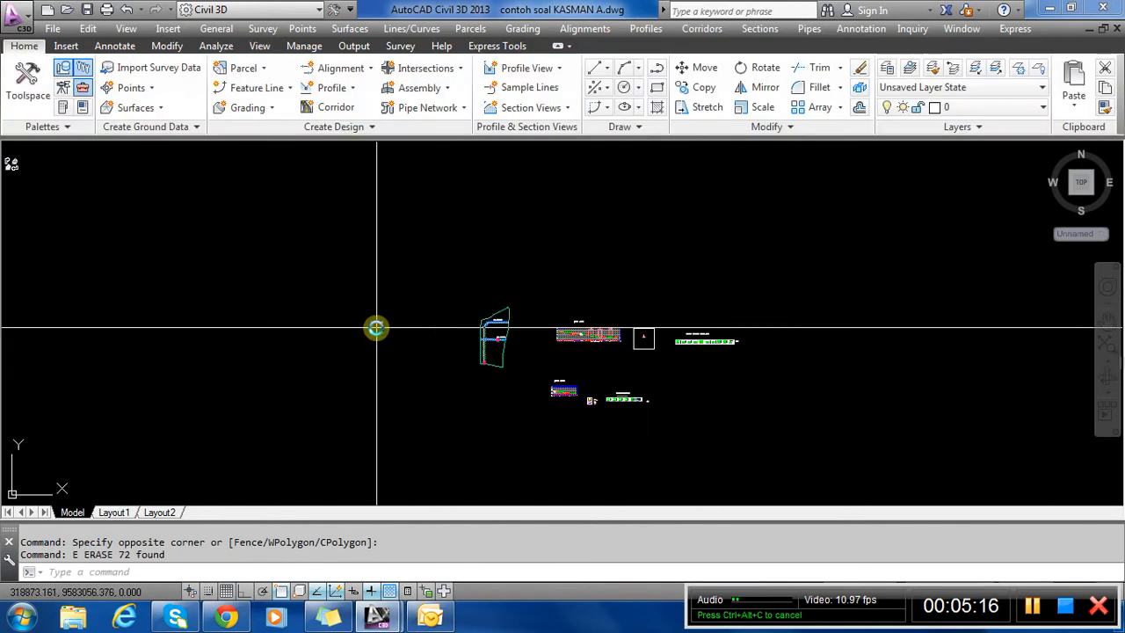
pyautogui.scroll(4, 439, 317)
pyautogui.scroll(5, 580, 373)
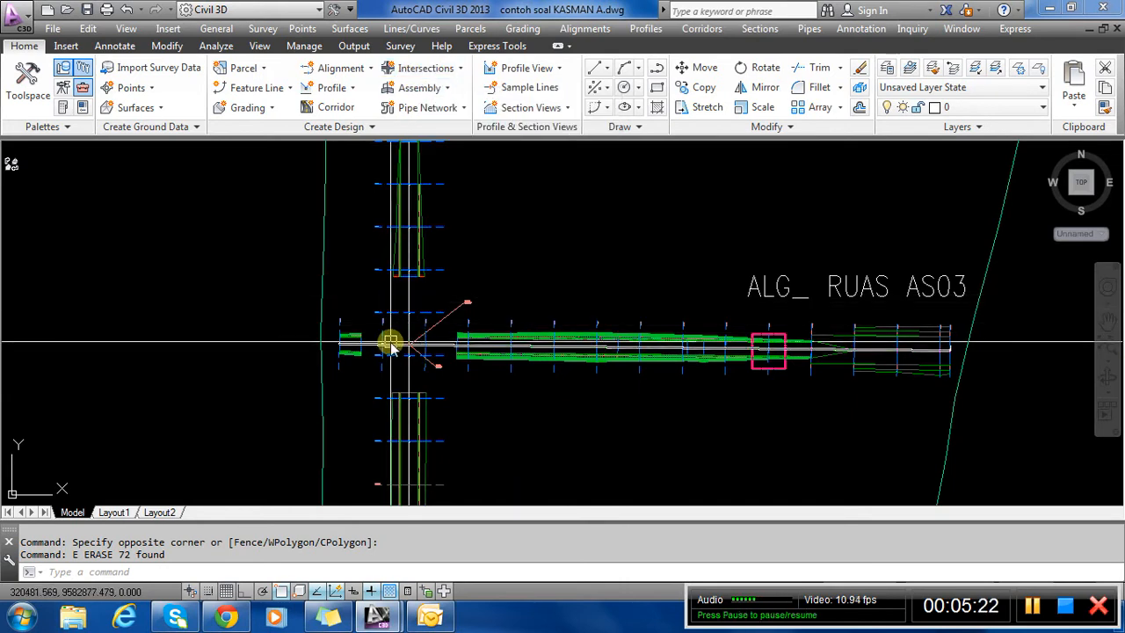
pyautogui.click(429, 69)
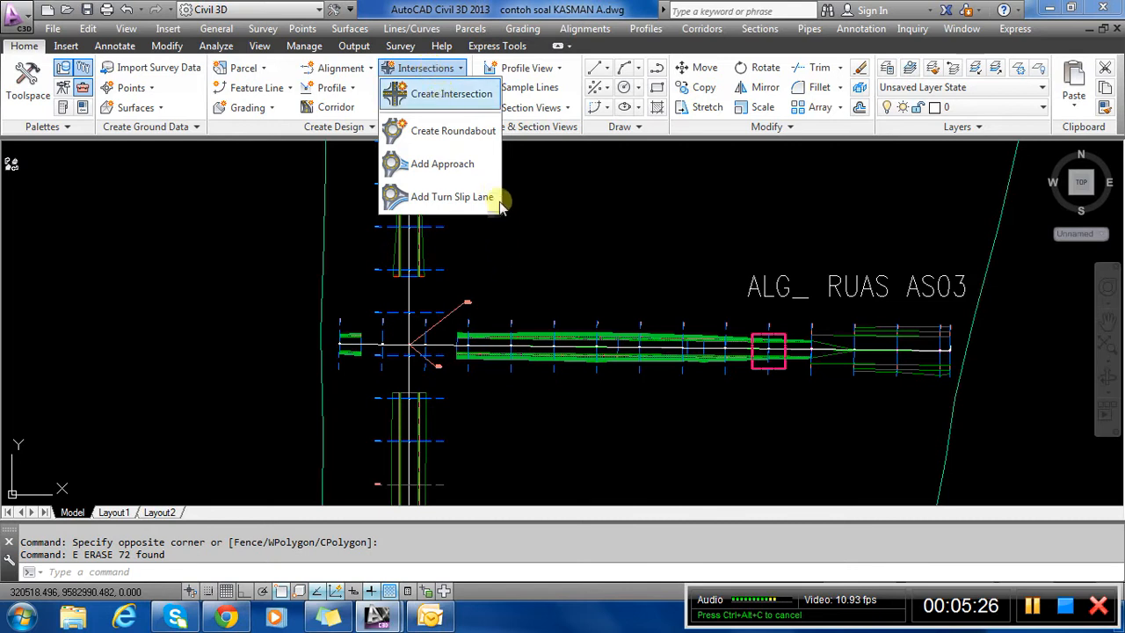
pyautogui.click(449, 92)
pyautogui.scroll(5, 413, 344)
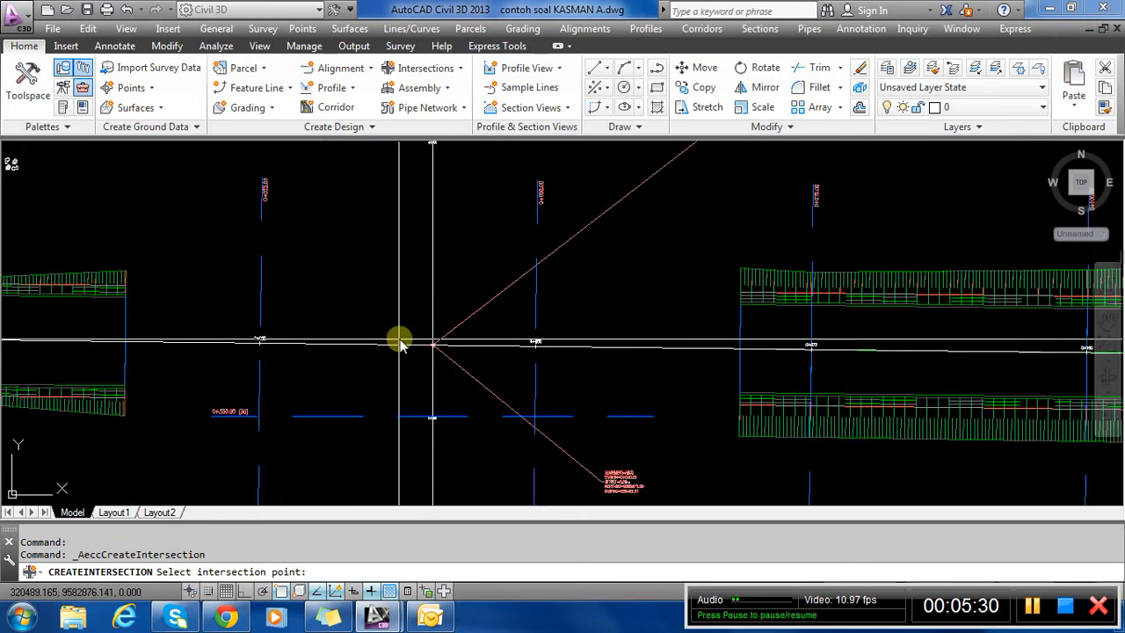
pyautogui.scroll(6, 429, 344)
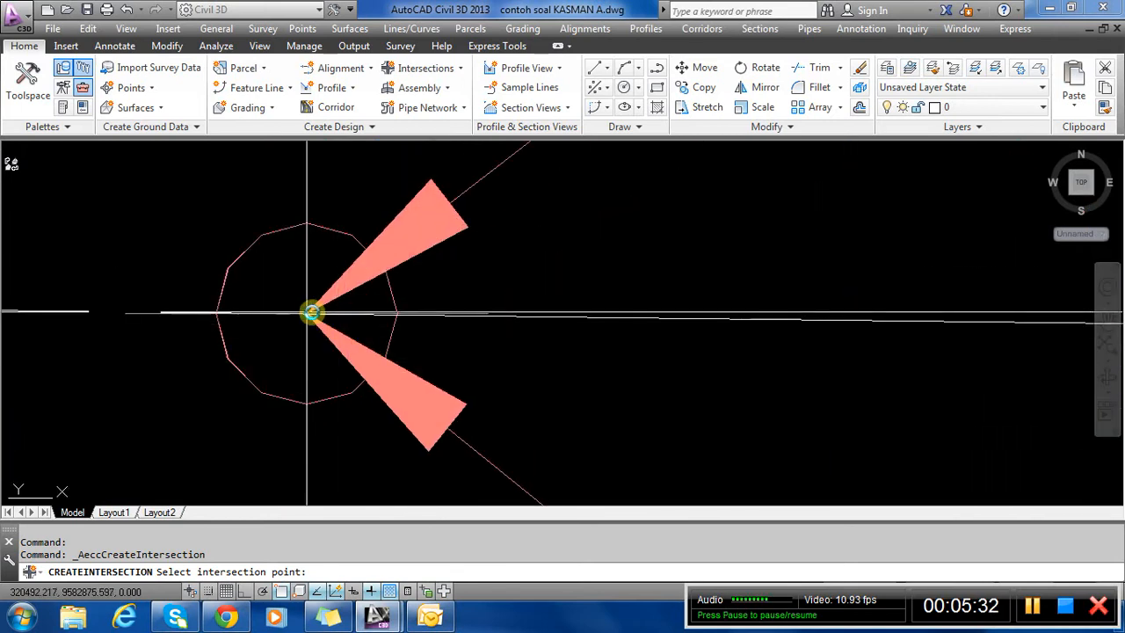
pyautogui.scroll(-5, 325, 327)
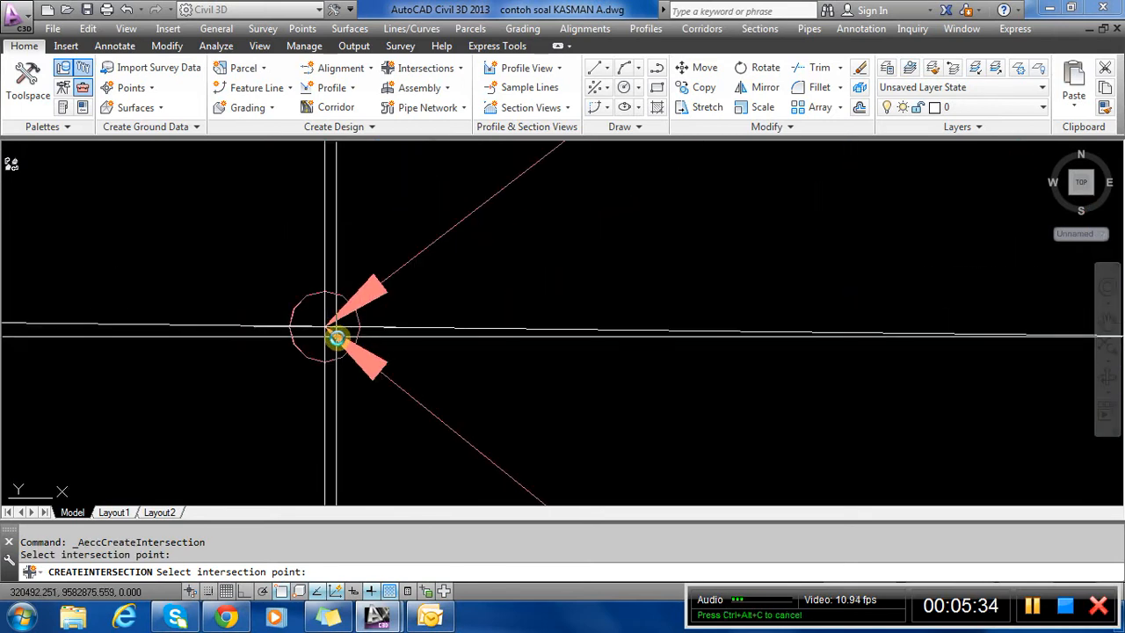
pyautogui.scroll(5, 338, 335)
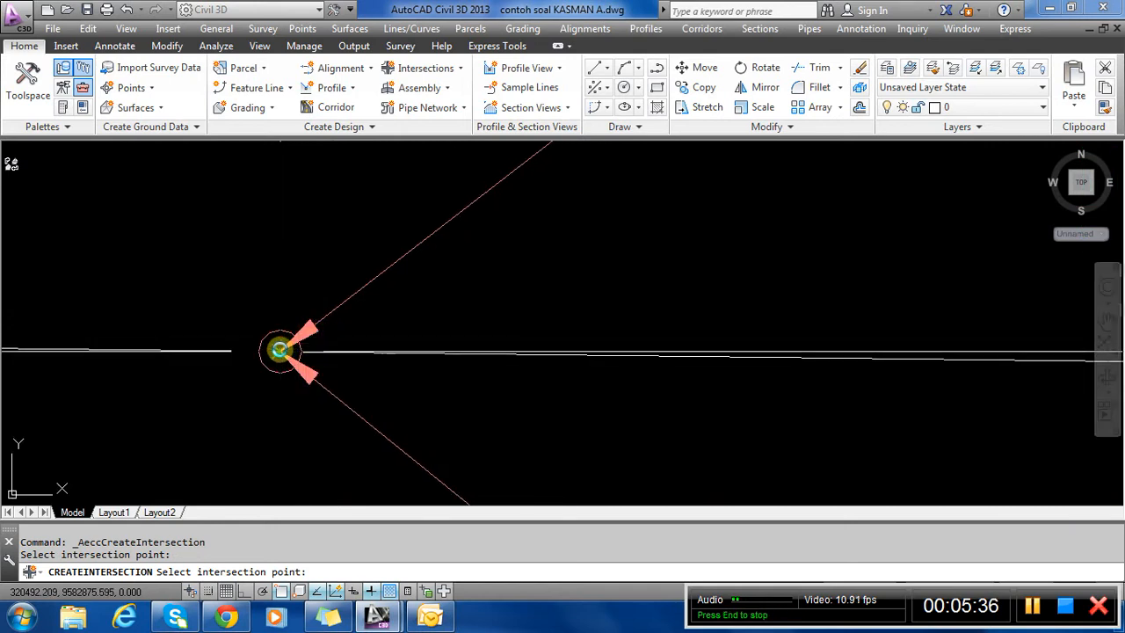
pyautogui.scroll(4, 277, 348)
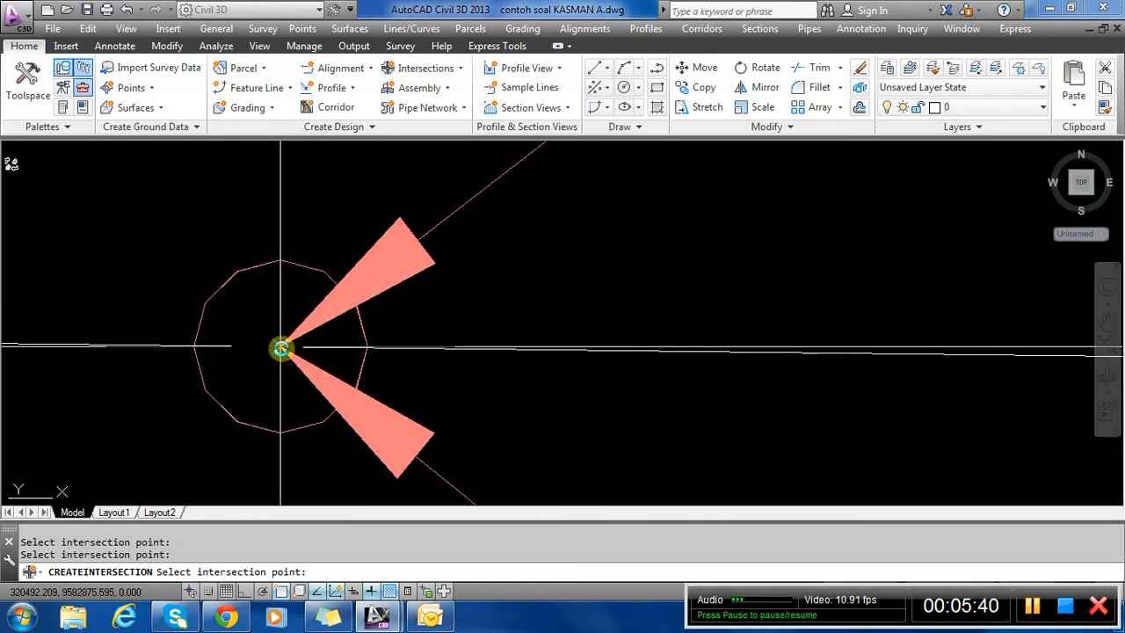
pyautogui.scroll(5, 280, 356)
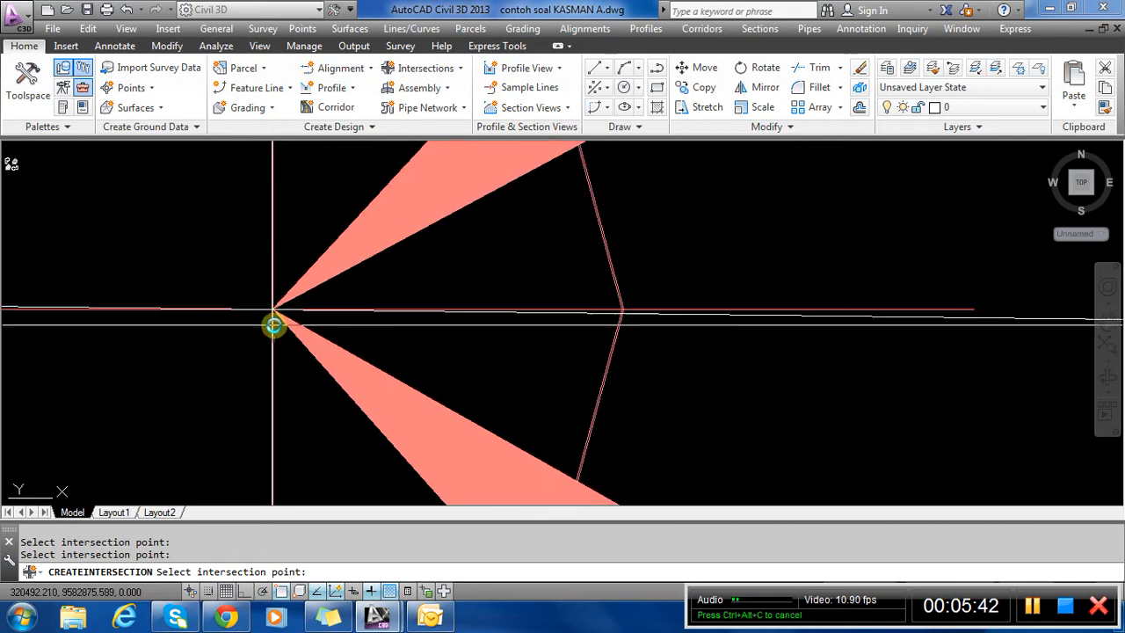
pyautogui.scroll(-5, 283, 322)
pyautogui.scroll(-4, 348, 359)
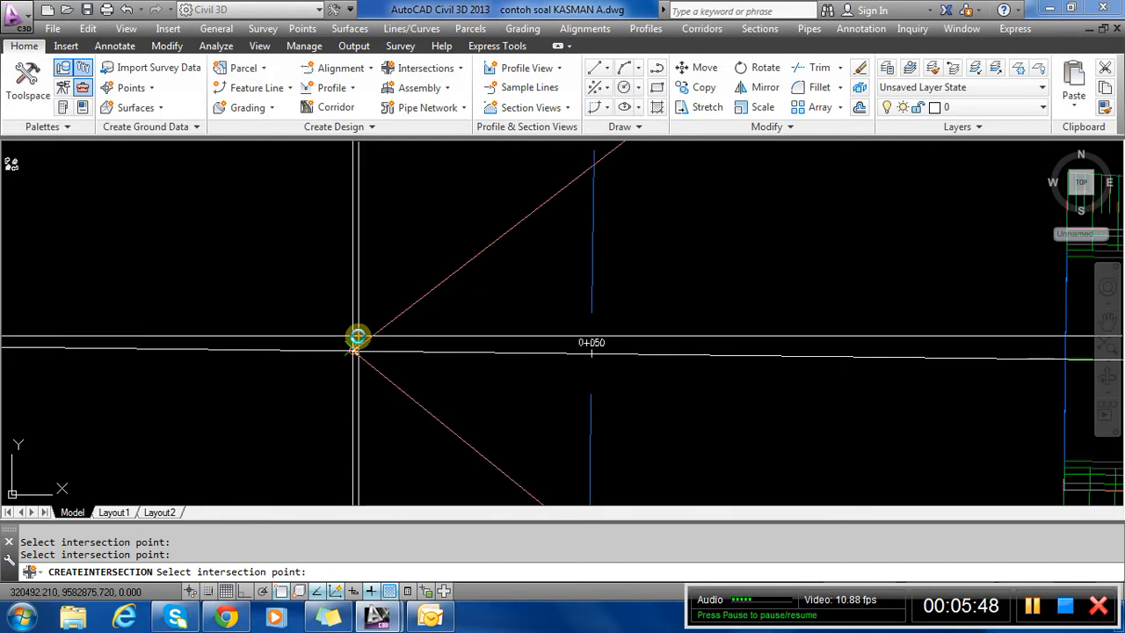
pyautogui.scroll(-5, 370, 328)
pyautogui.press('Escape')
# Move the two station offset label markers off the AS01–AS03 crossing point, and save the drawing.
pyautogui.scroll(4, 395, 326)
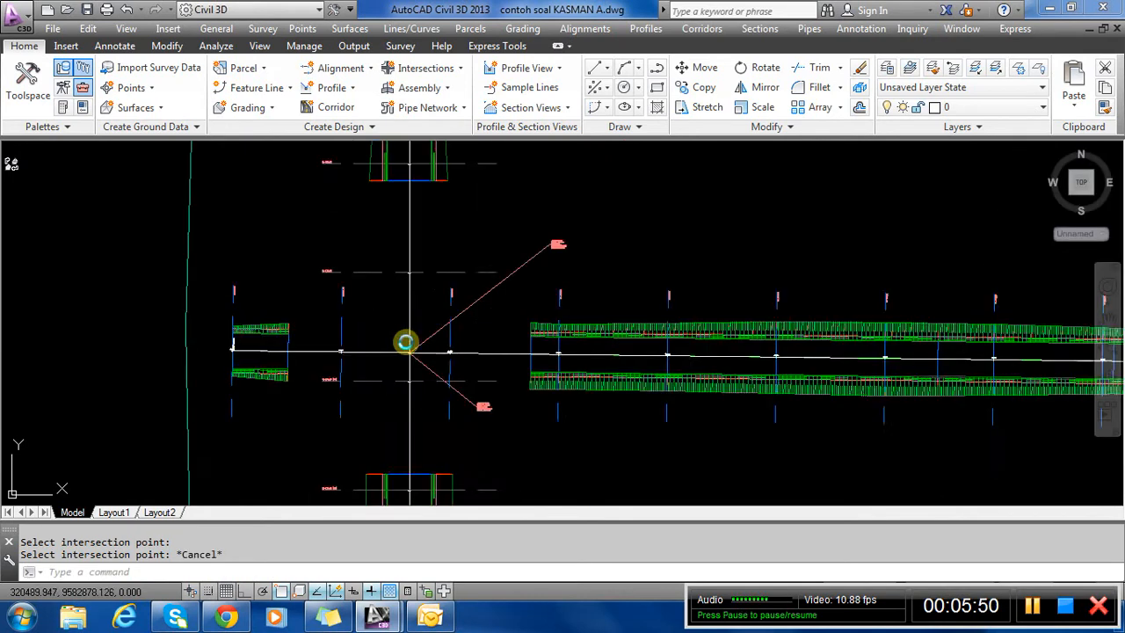
pyautogui.click(403, 387)
pyautogui.click(402, 390)
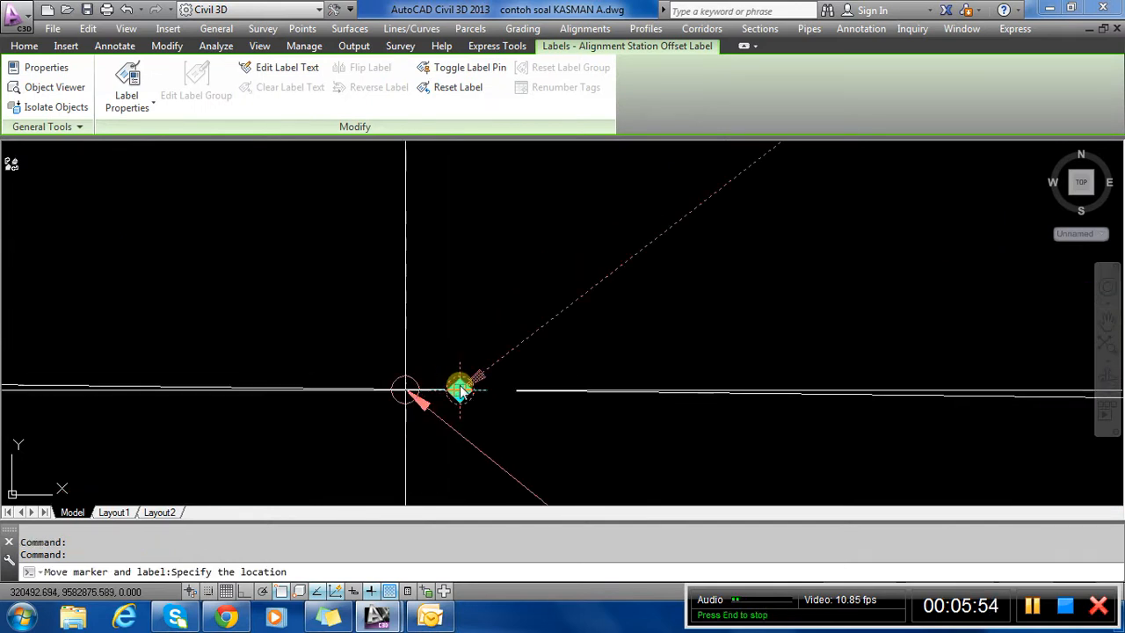
pyautogui.click(460, 390)
pyautogui.press('Escape')
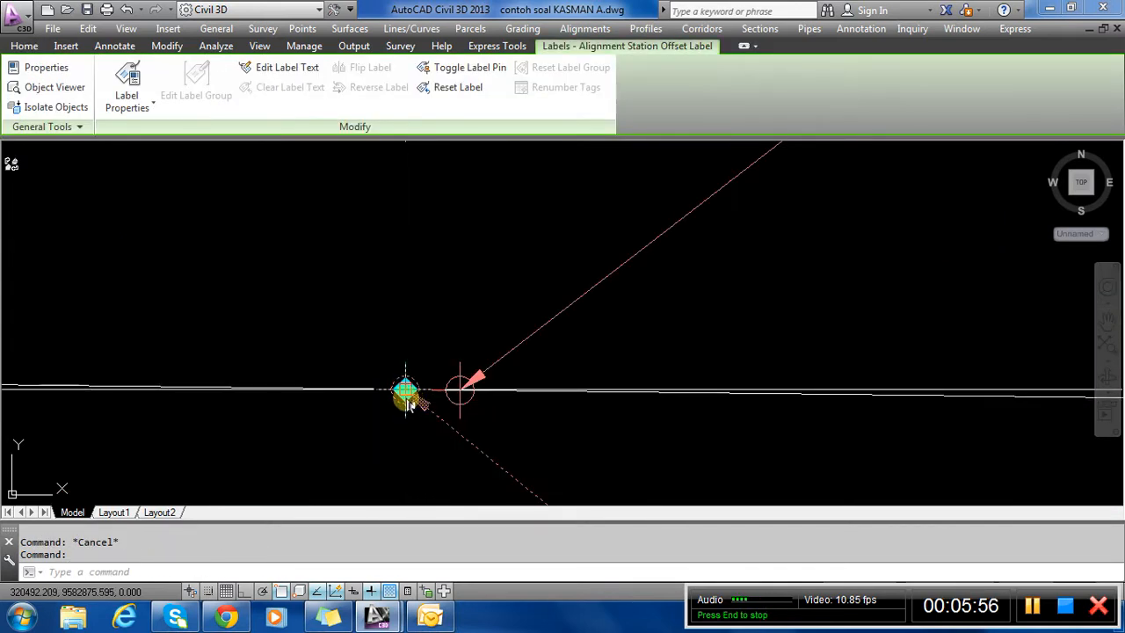
pyautogui.click(404, 390)
pyautogui.click(404, 437)
pyautogui.press('Escape')
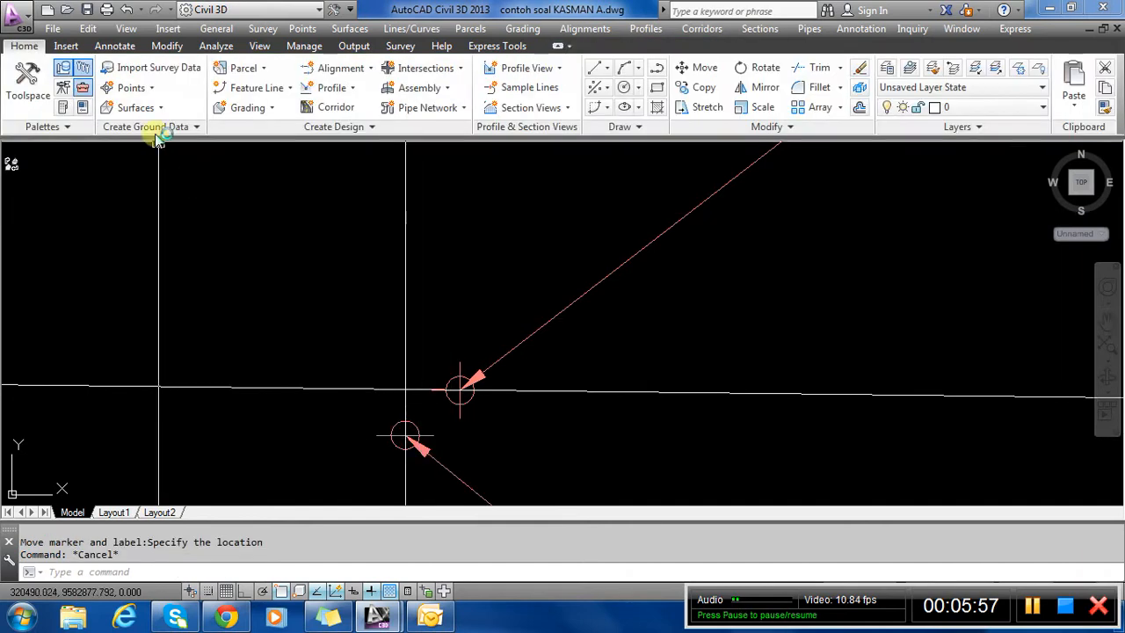
pyautogui.click(87, 10)
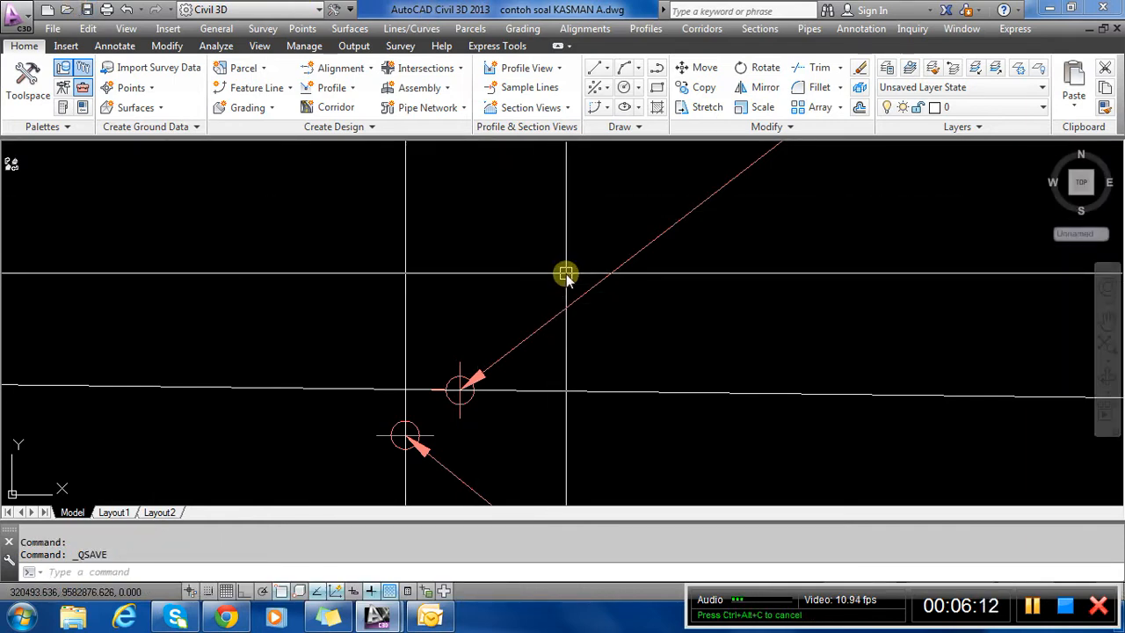
# Start an intersection named 01 at the AS01–AS03 crossing point, with AS01 as the main road alignment.
pyautogui.click(418, 68)
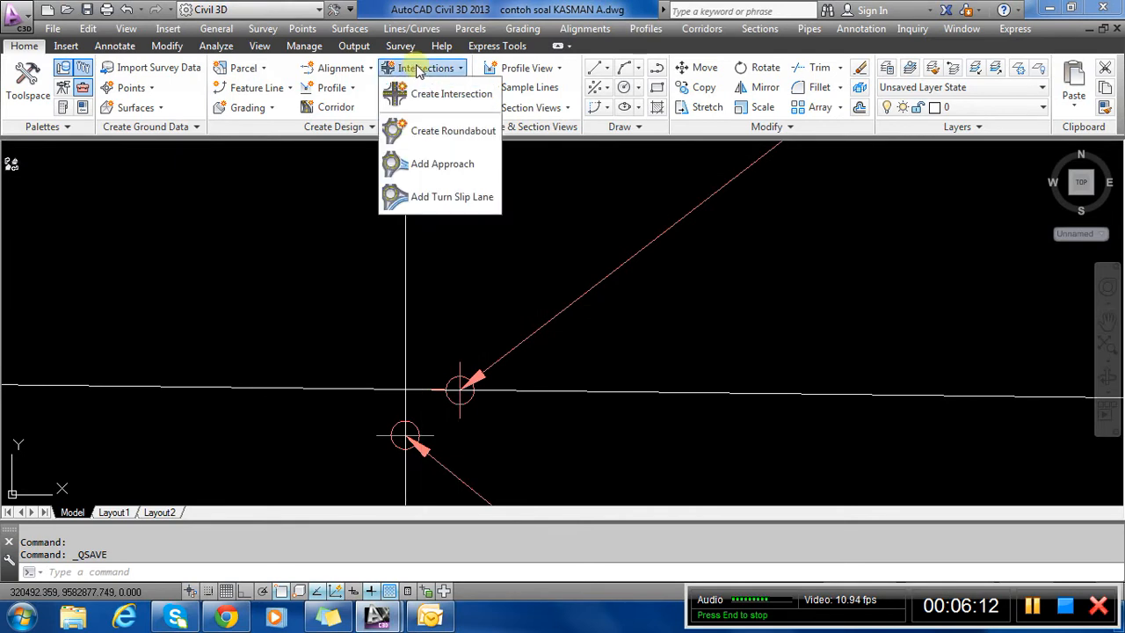
pyautogui.click(450, 94)
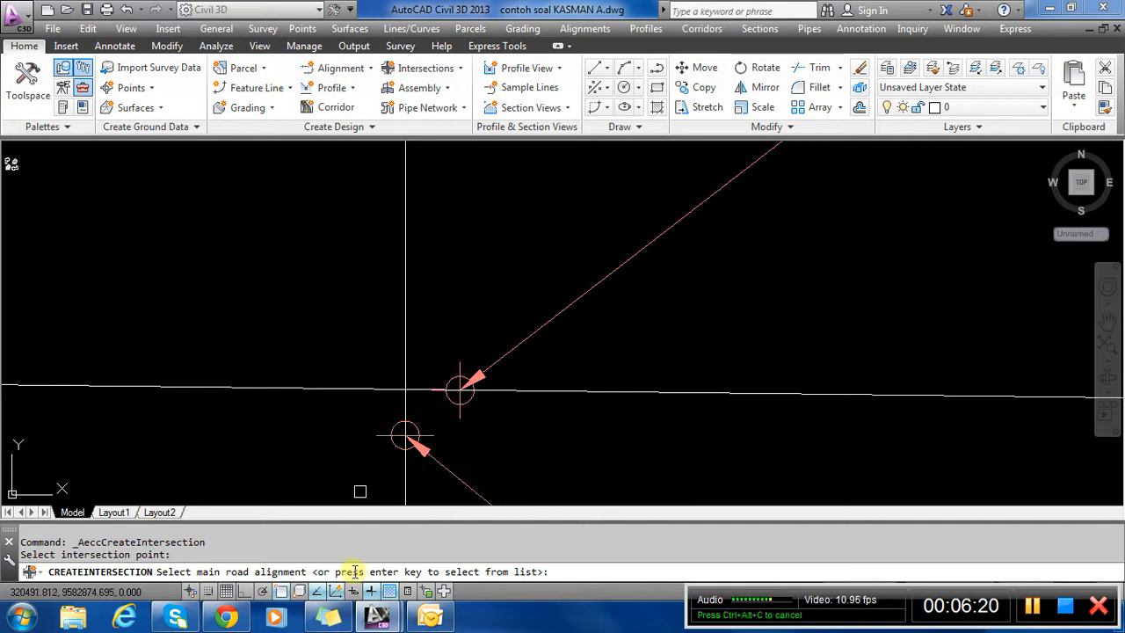
pyautogui.scroll(-6, 407, 457)
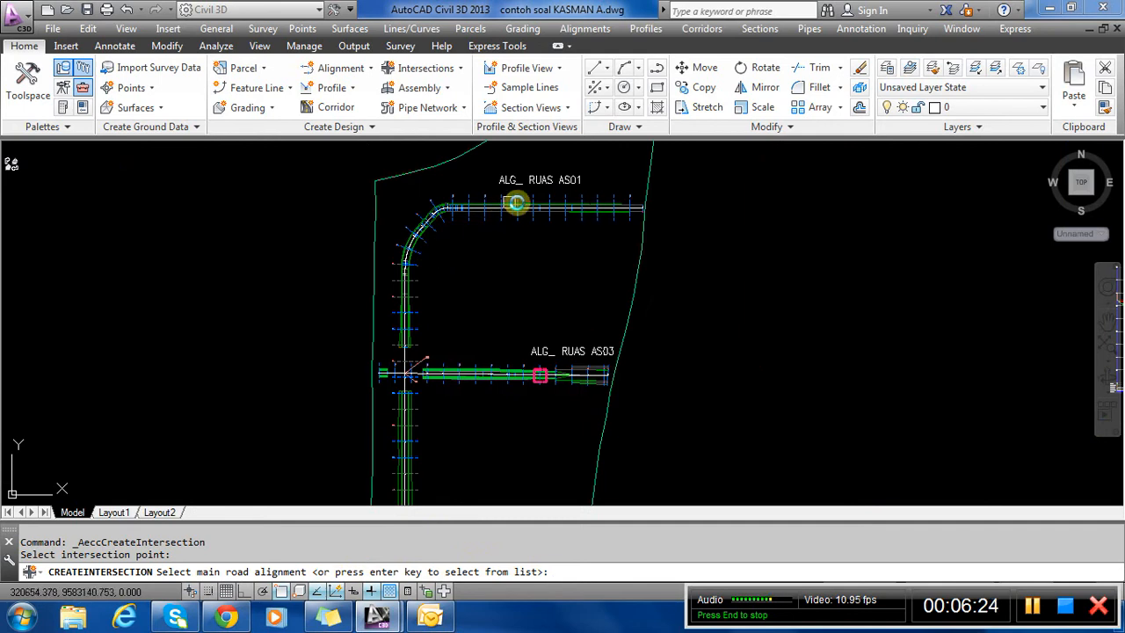
pyautogui.scroll(4, 413, 326)
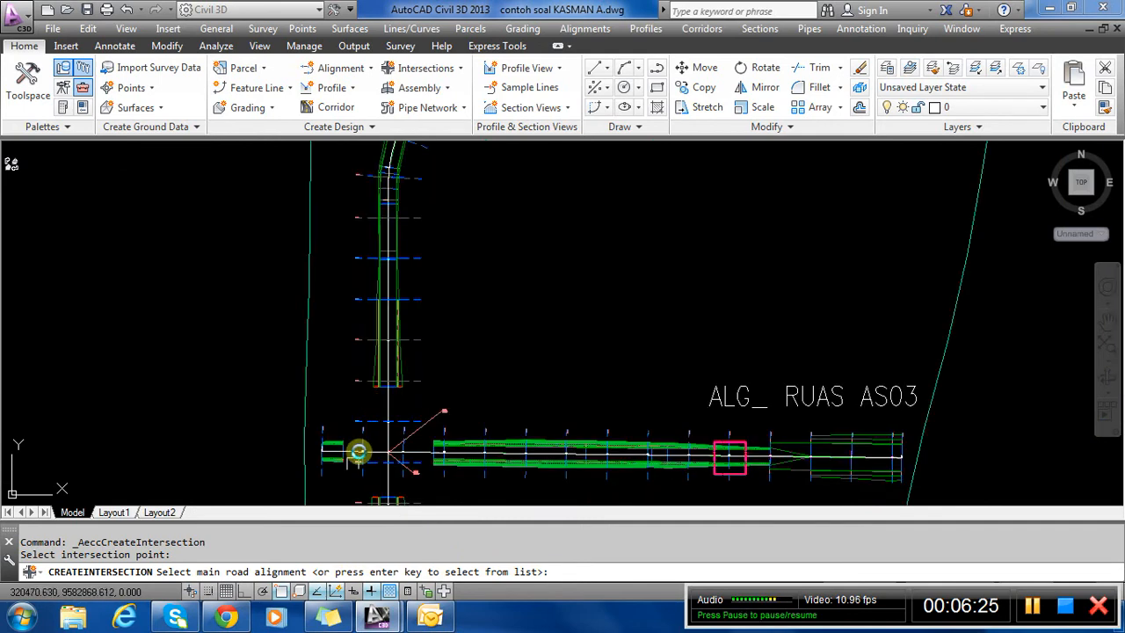
pyautogui.scroll(-4, 384, 482)
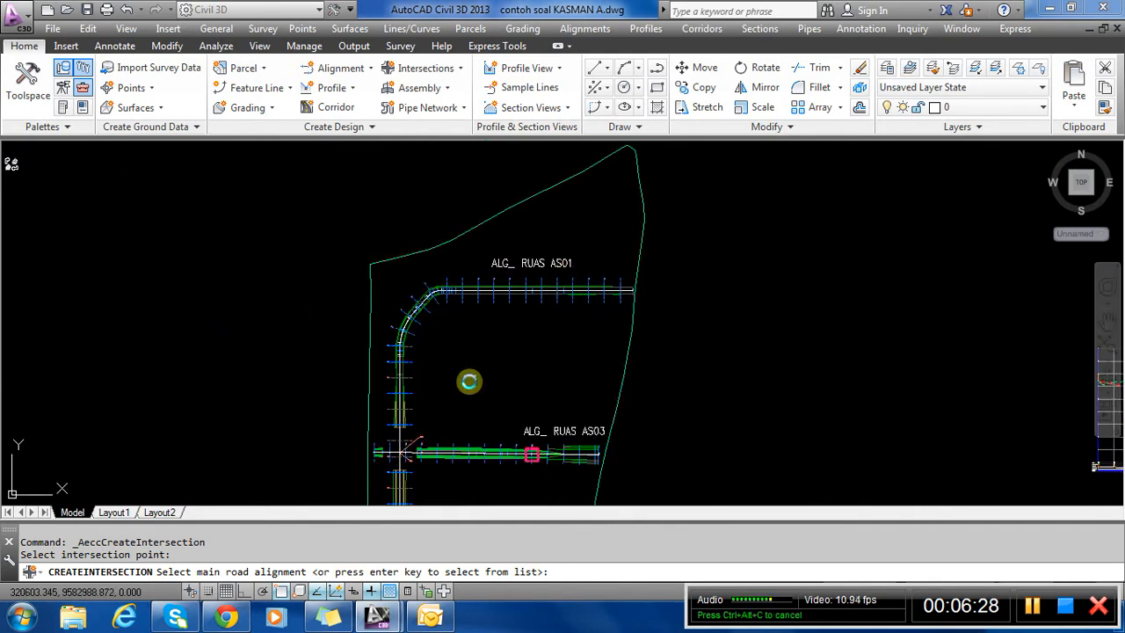
pyautogui.scroll(5, 469, 381)
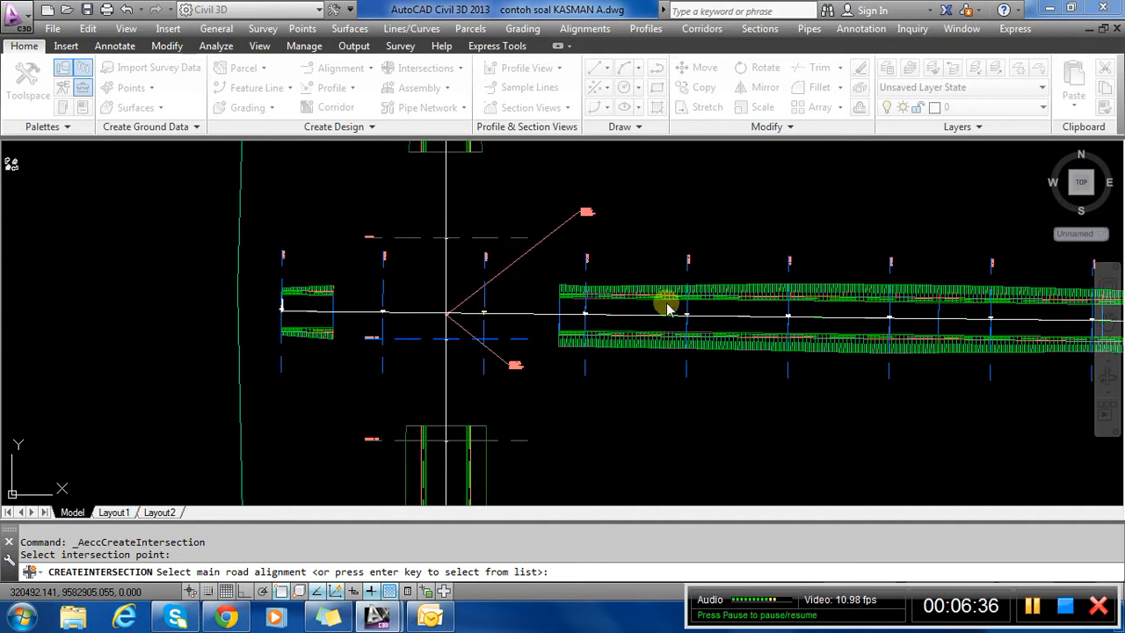
pyautogui.click(481, 264)
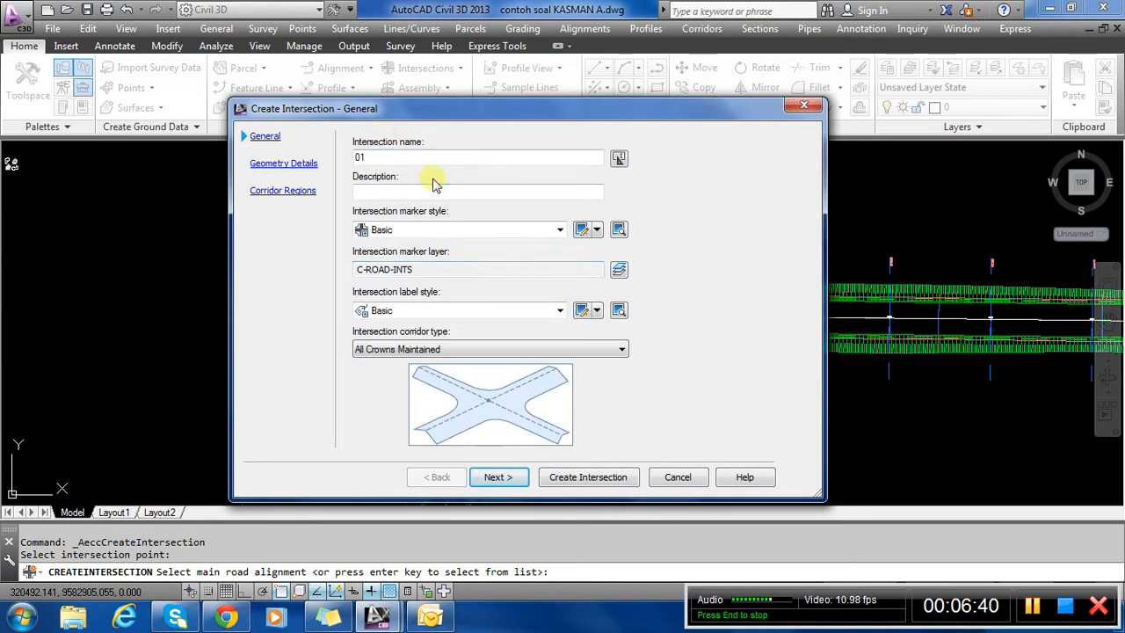
# Create the All Crowns Maintained intersection with offset and curb return alignments and profiles, and a new corridor daylighting to Surface Existing.
pyautogui.click(499, 477)
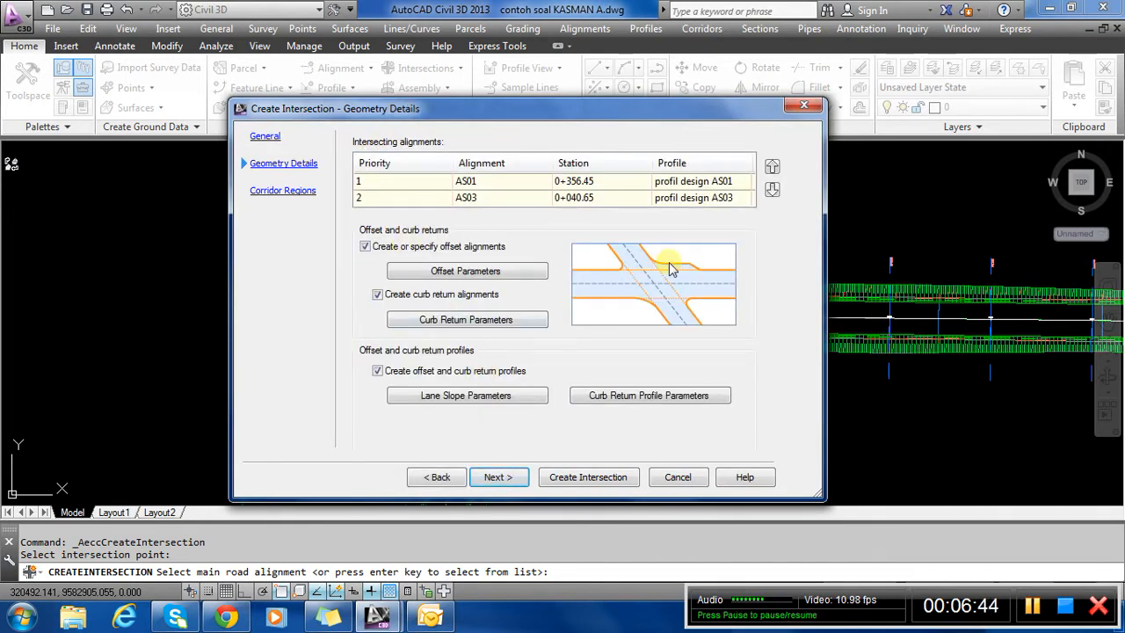
pyautogui.click(366, 247)
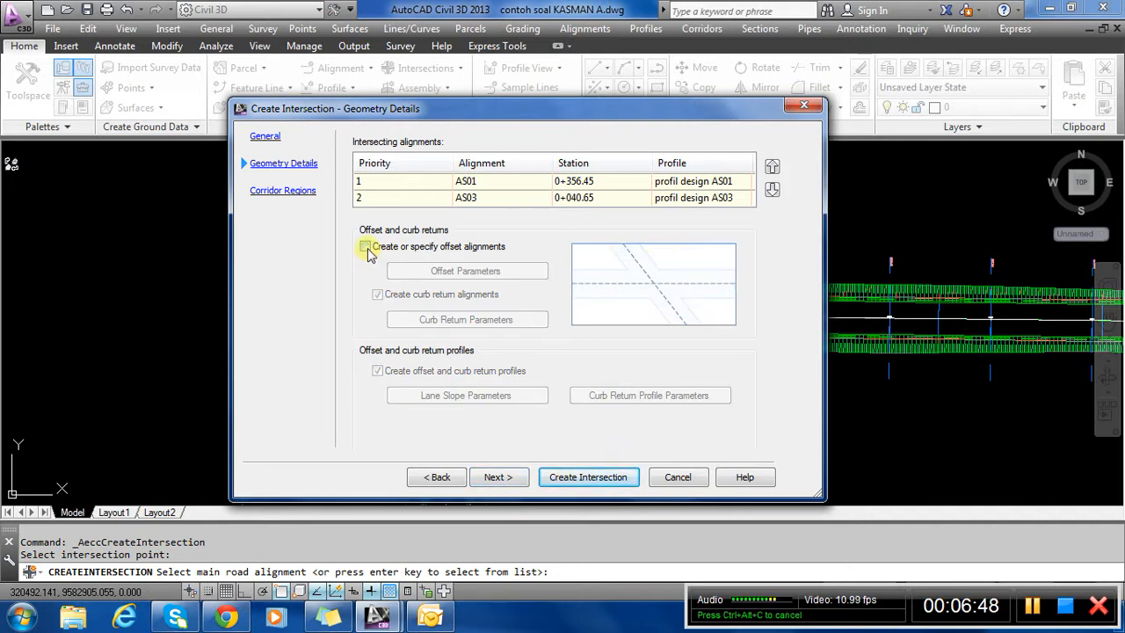
pyautogui.click(366, 247)
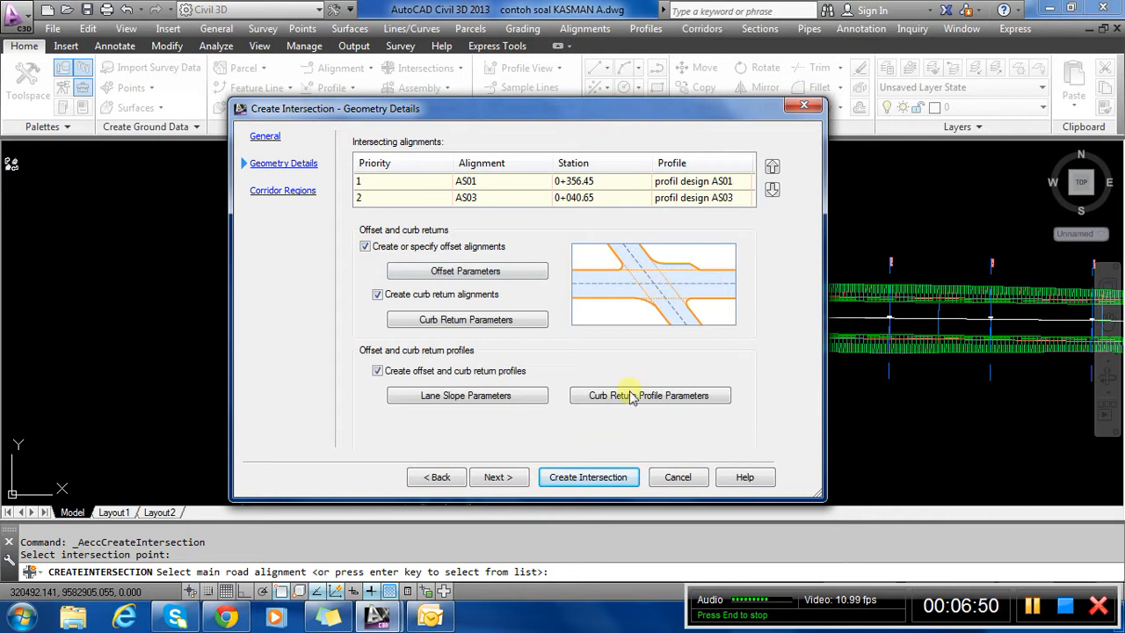
pyautogui.click(508, 480)
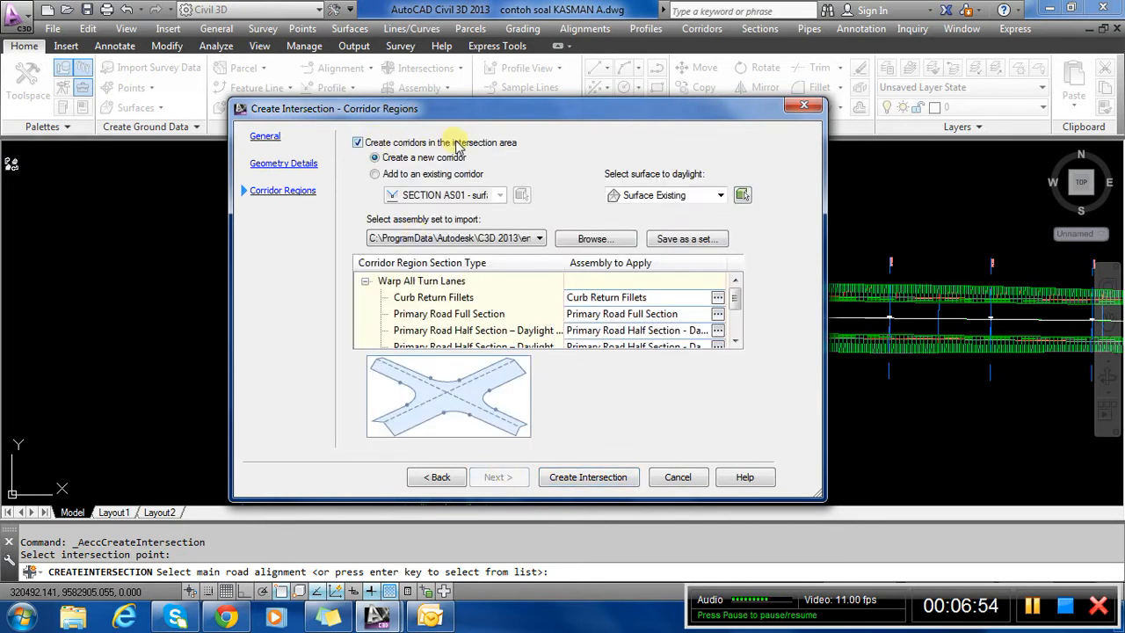
pyautogui.click(588, 477)
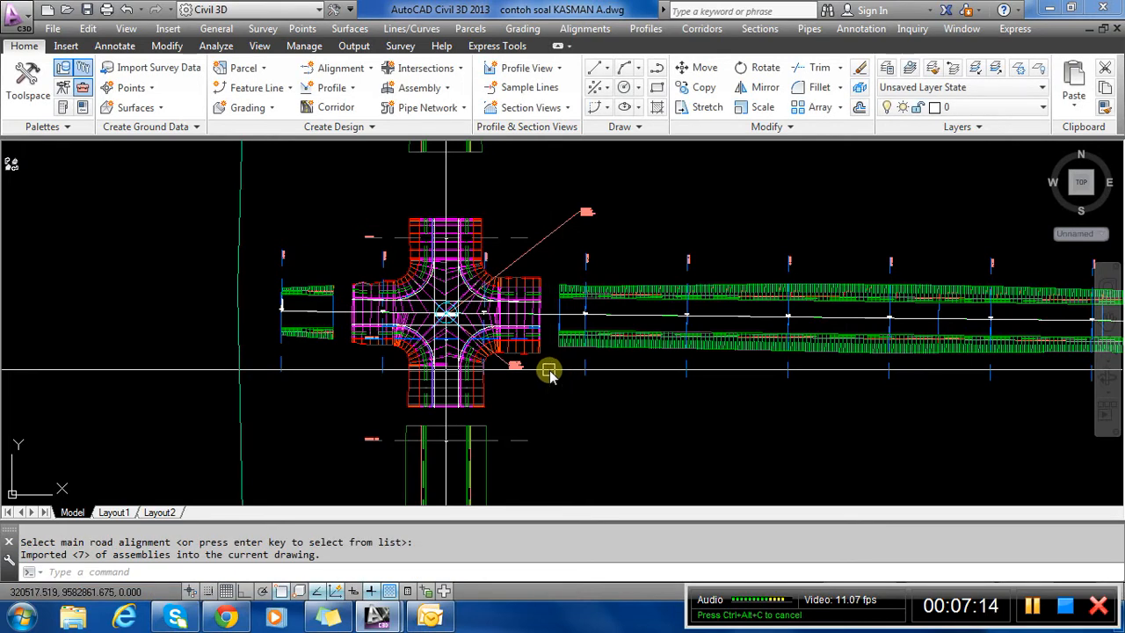
# Examine the new AS01–AS03 intersection corridor, its curb returns and the assemblies imported for it.
pyautogui.scroll(2, 483, 322)
pyautogui.scroll(2, 410, 304)
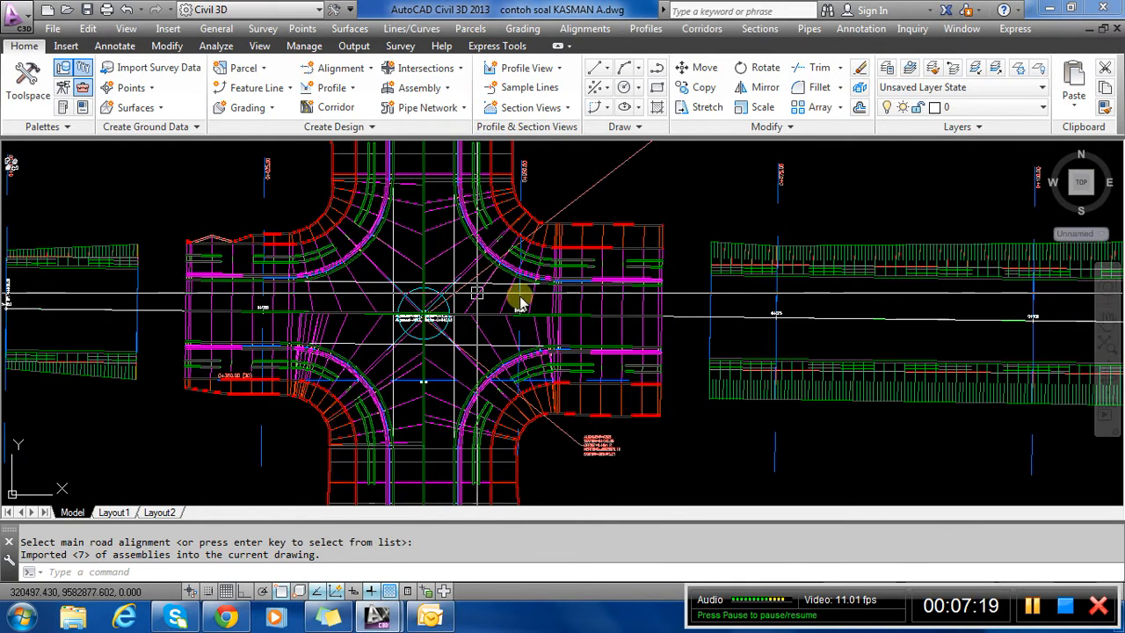
pyautogui.scroll(-4, 587, 308)
pyautogui.scroll(3, 476, 268)
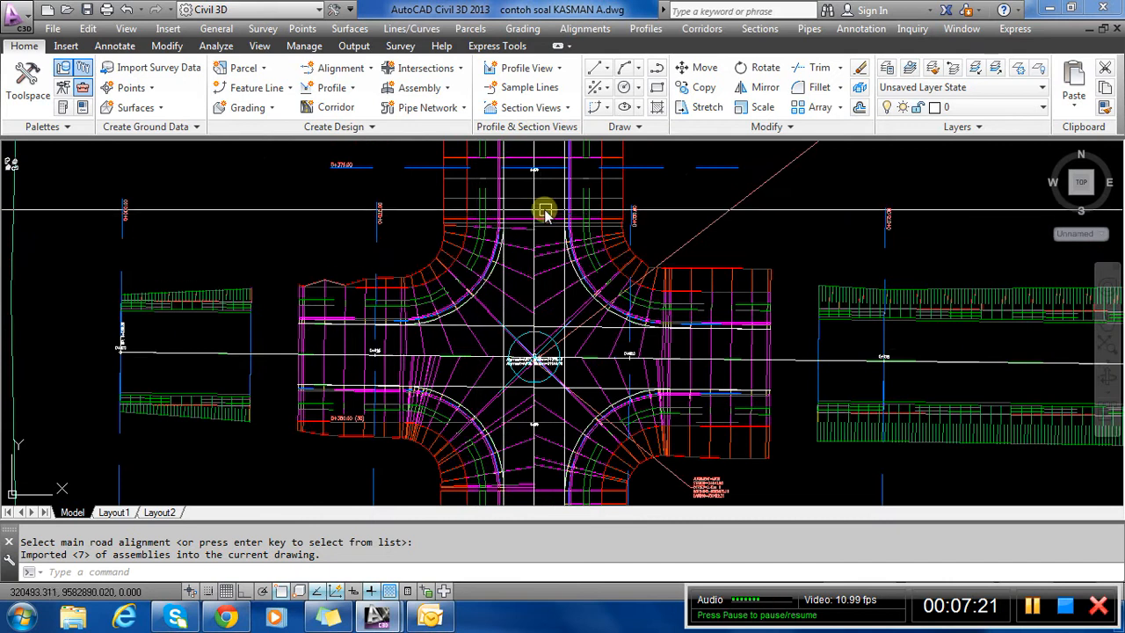
pyautogui.scroll(-2, 531, 358)
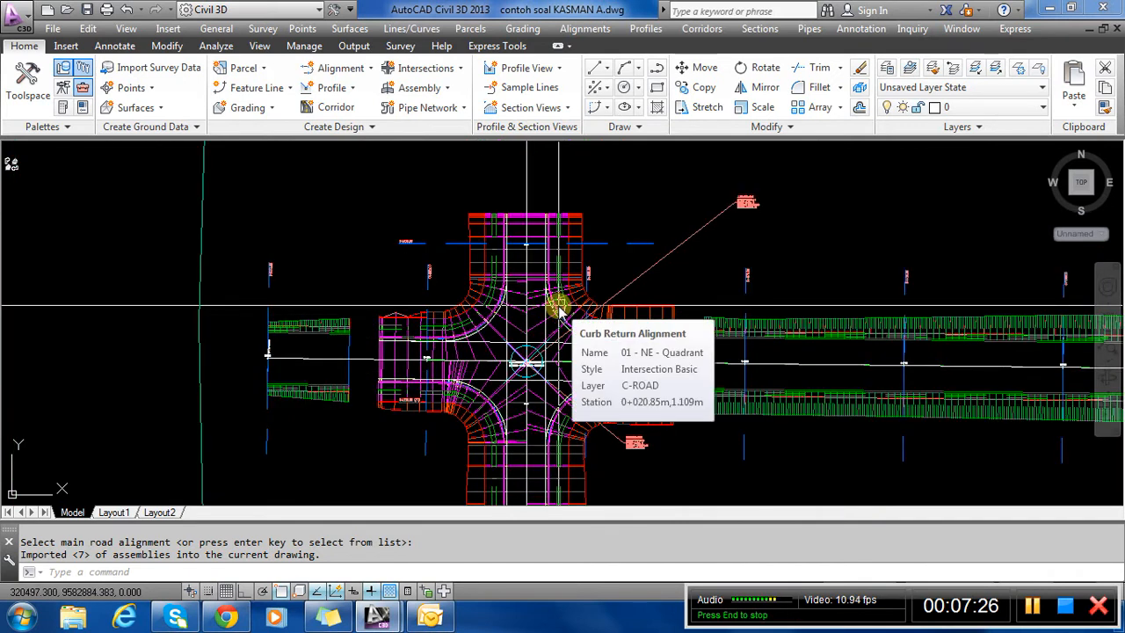
pyautogui.scroll(-6, 434, 311)
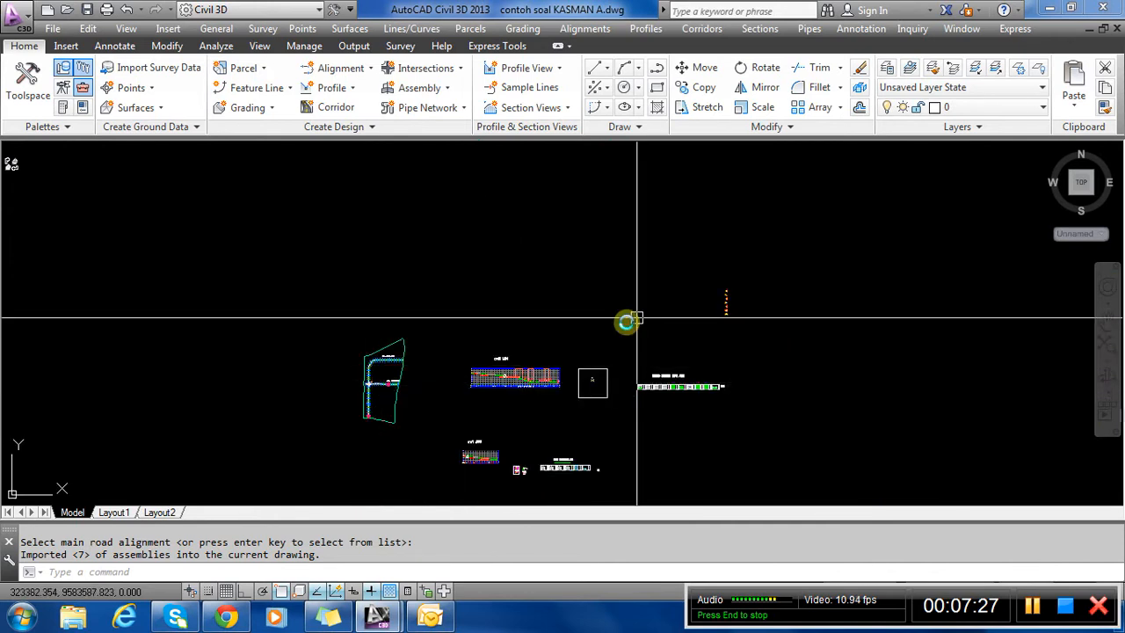
pyautogui.scroll(4, 728, 290)
pyautogui.scroll(4, 482, 396)
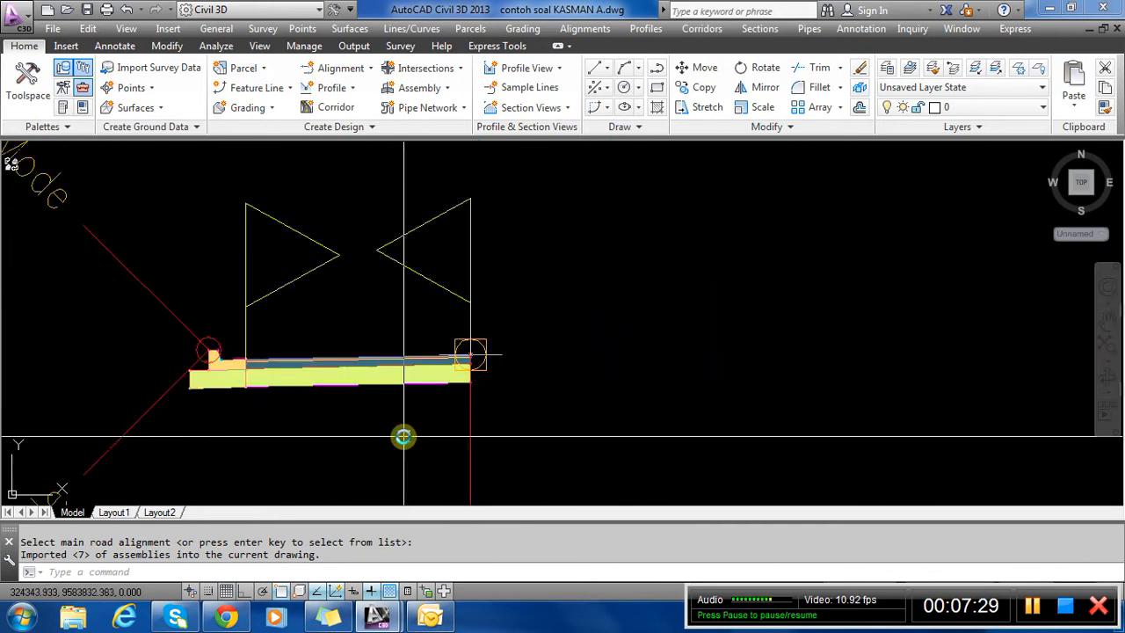
pyautogui.scroll(-4, 402, 439)
pyautogui.scroll(3, 716, 246)
pyautogui.scroll(-6, 677, 337)
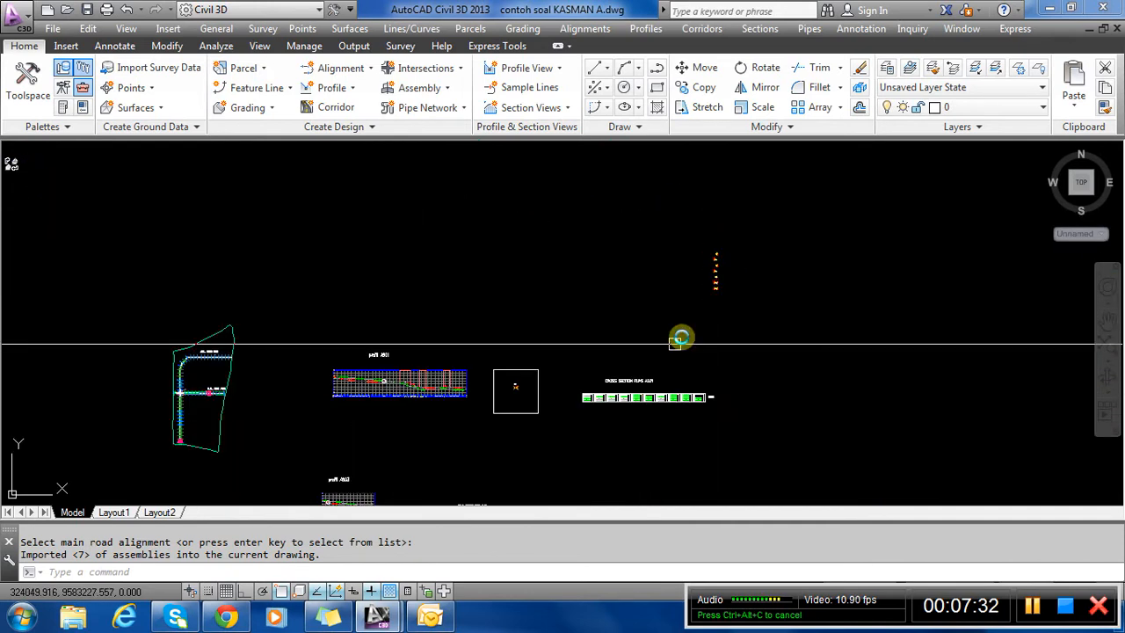
pyautogui.scroll(-2, 513, 373)
pyautogui.scroll(6, 395, 314)
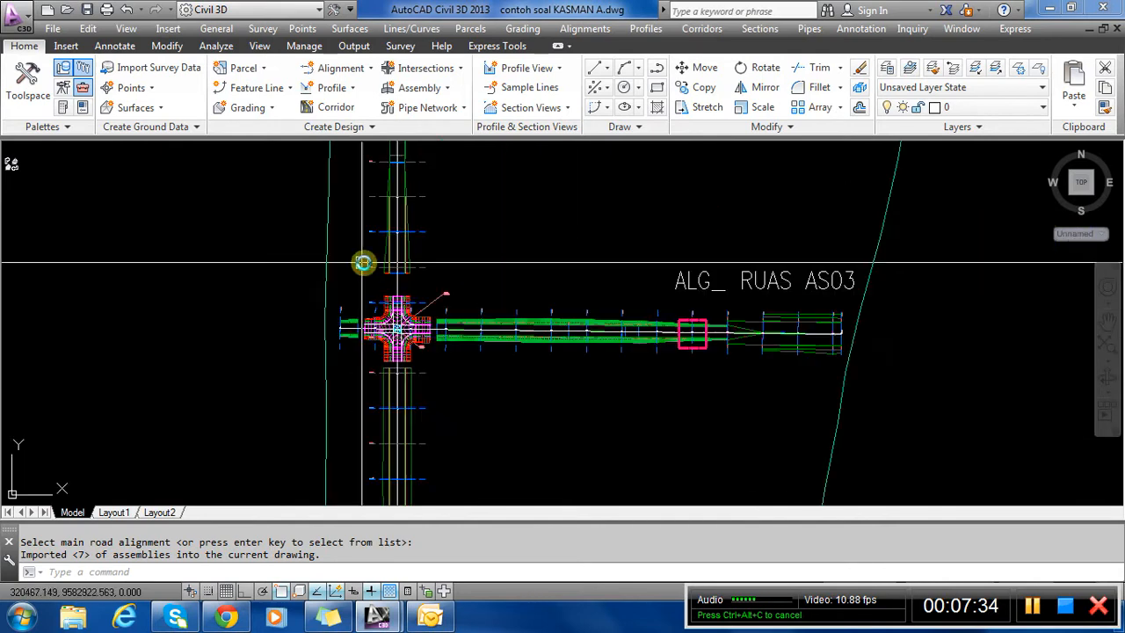
pyautogui.scroll(3, 414, 308)
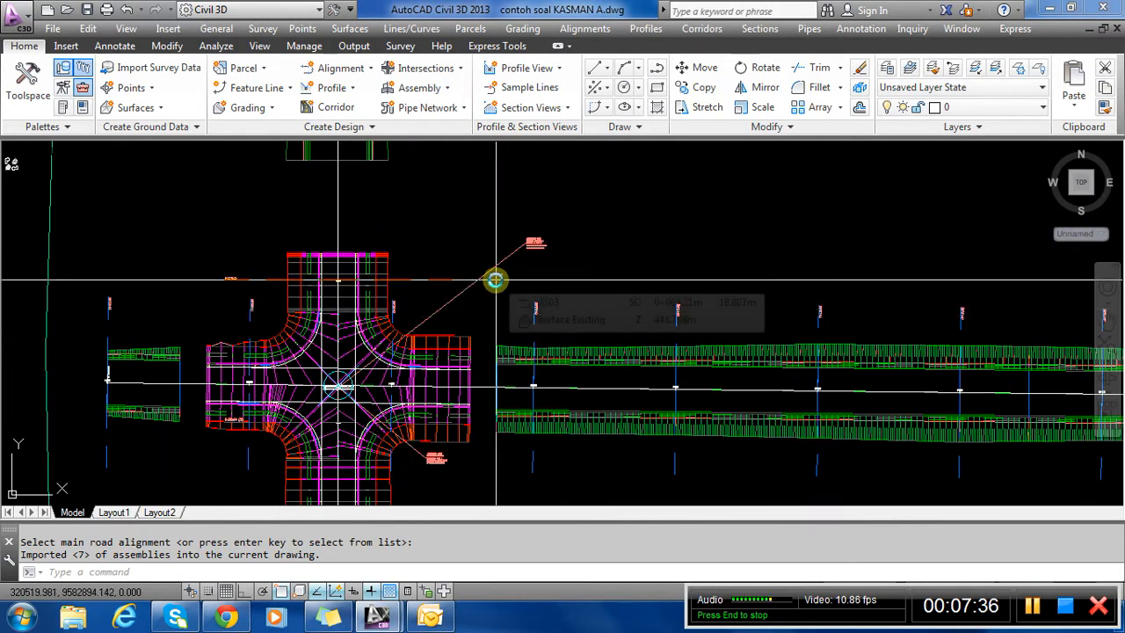
# Examine the AS01–AS03 intersection corridor and the gap between its western leg and the start of the AS03 corridor.
pyautogui.scroll(4, 241, 395)
pyautogui.scroll(-3, 382, 319)
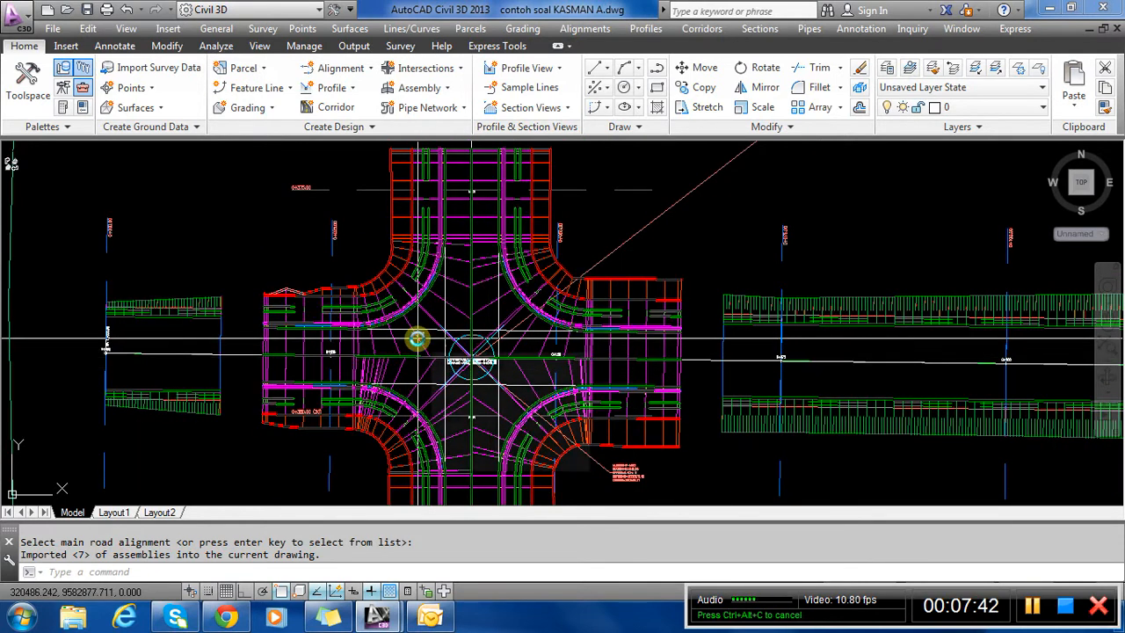
pyautogui.scroll(2, 401, 290)
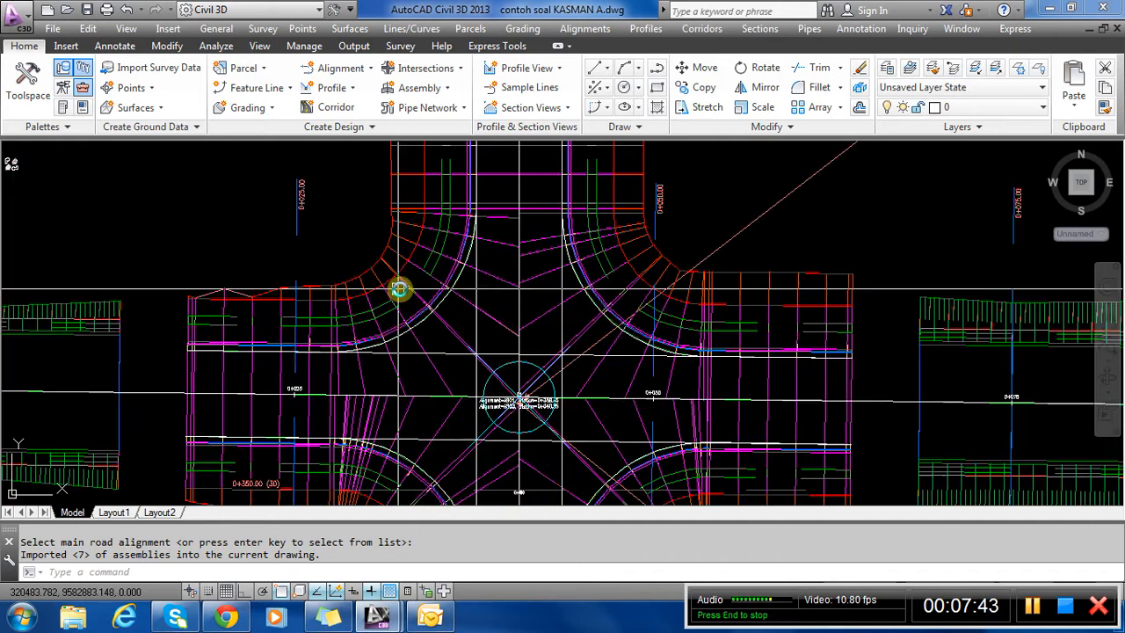
pyautogui.scroll(-3, 475, 286)
pyautogui.scroll(5, 325, 282)
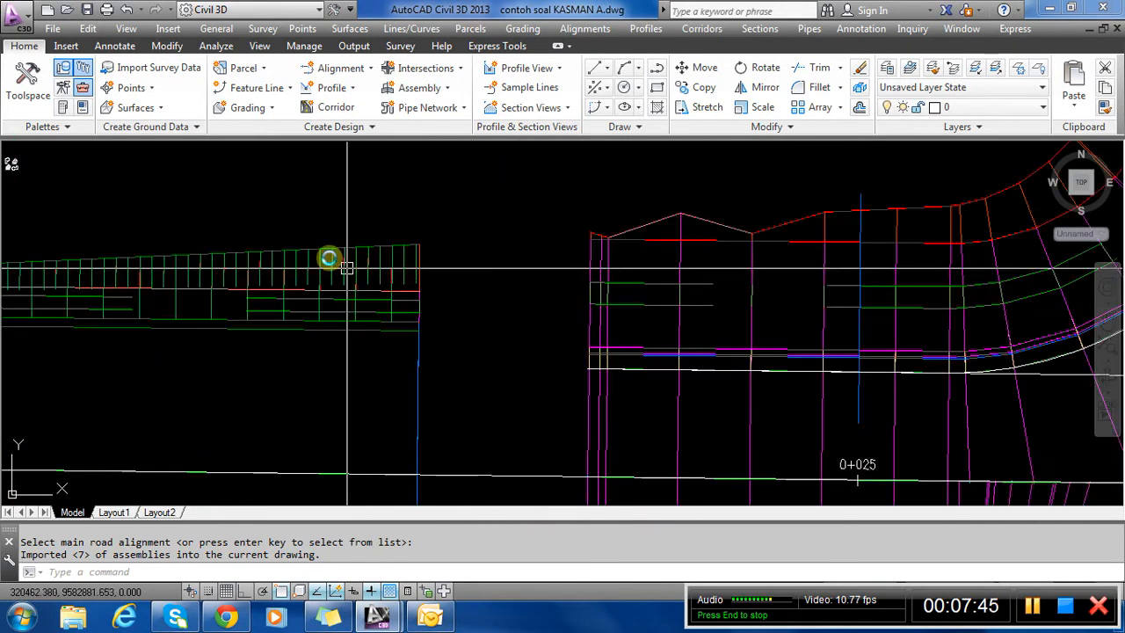
pyautogui.scroll(-3, 302, 234)
pyautogui.scroll(3, 321, 246)
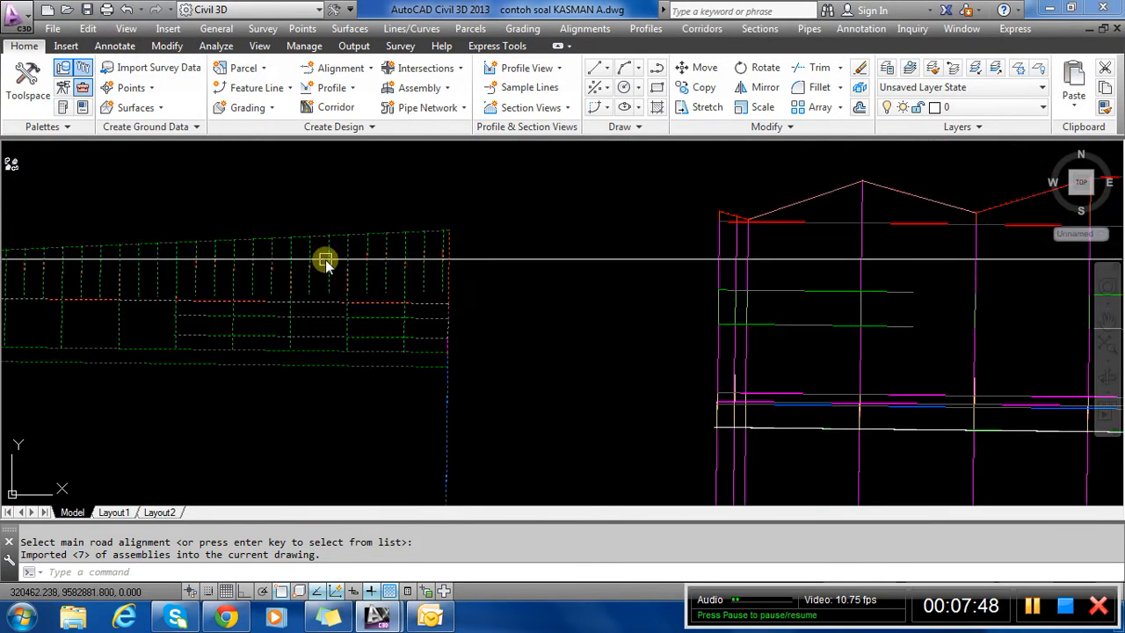
# Inspect the AS03 corridor in 3D in the Object Viewer, from its short starting region to its side slopes.
pyautogui.click(322, 246)
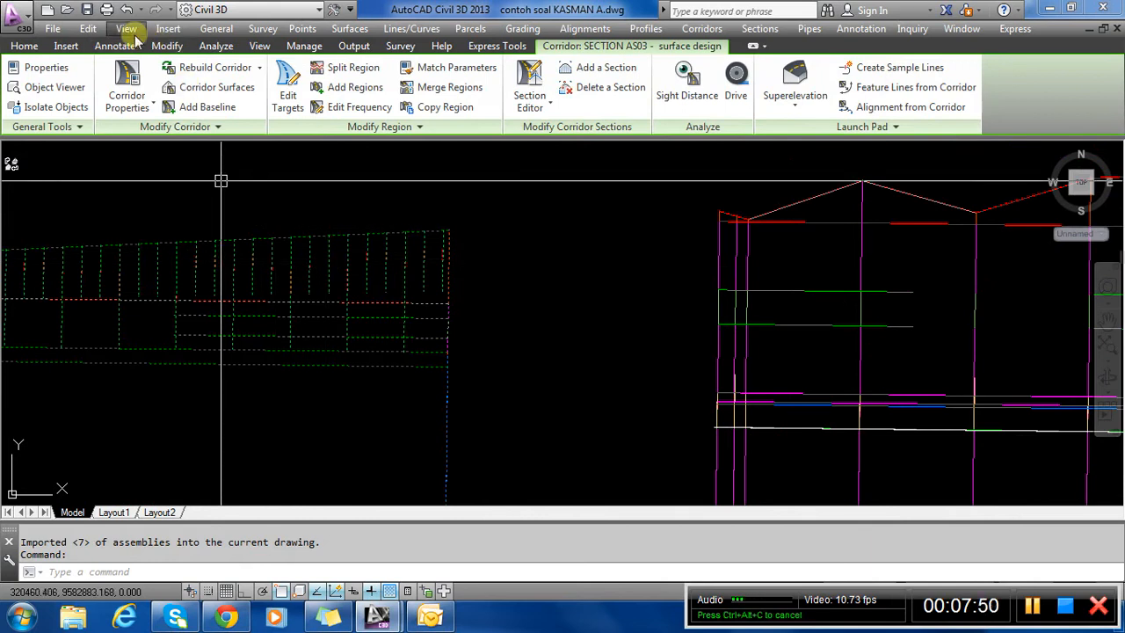
pyautogui.rightClick(323, 235)
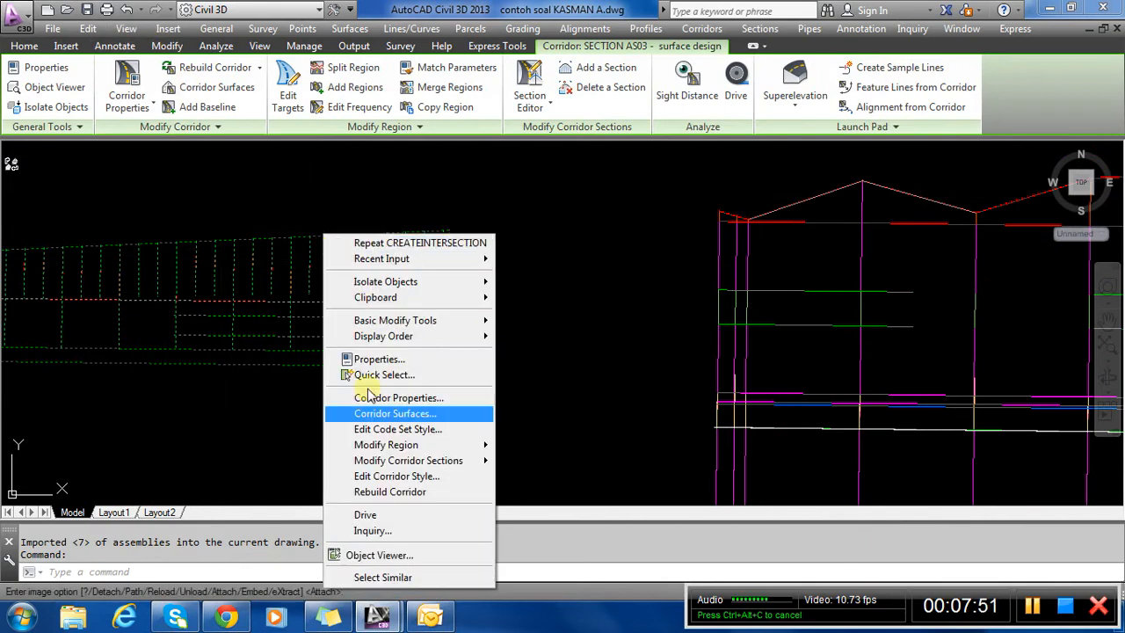
pyautogui.click(392, 557)
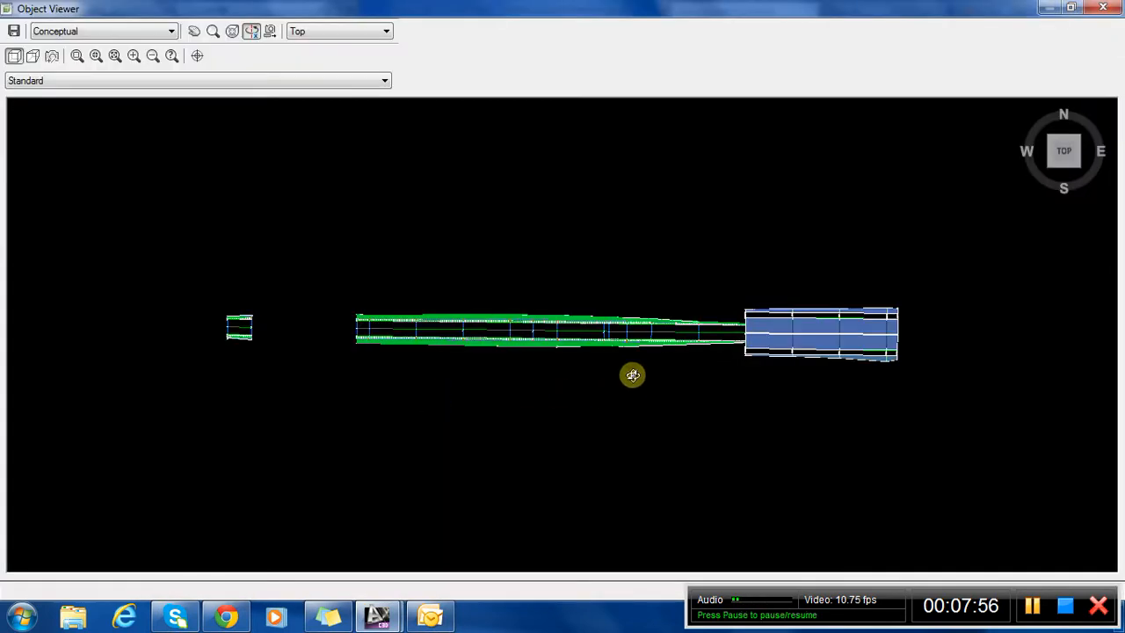
pyautogui.moveTo(632, 375); pyautogui.dragTo(651, 305)
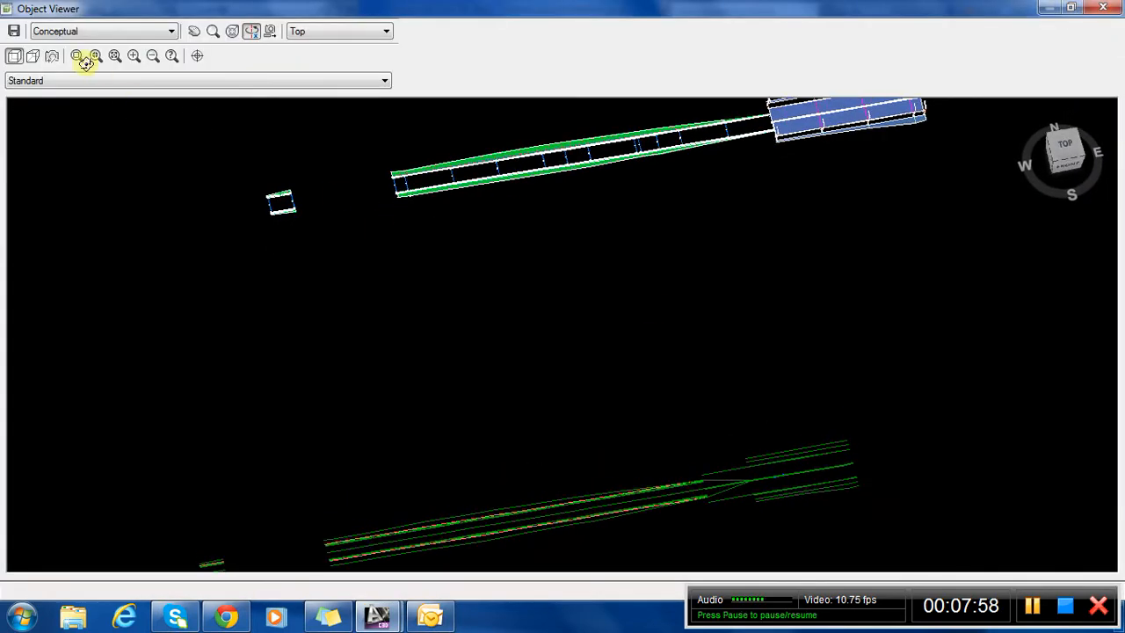
pyautogui.click(316, 218)
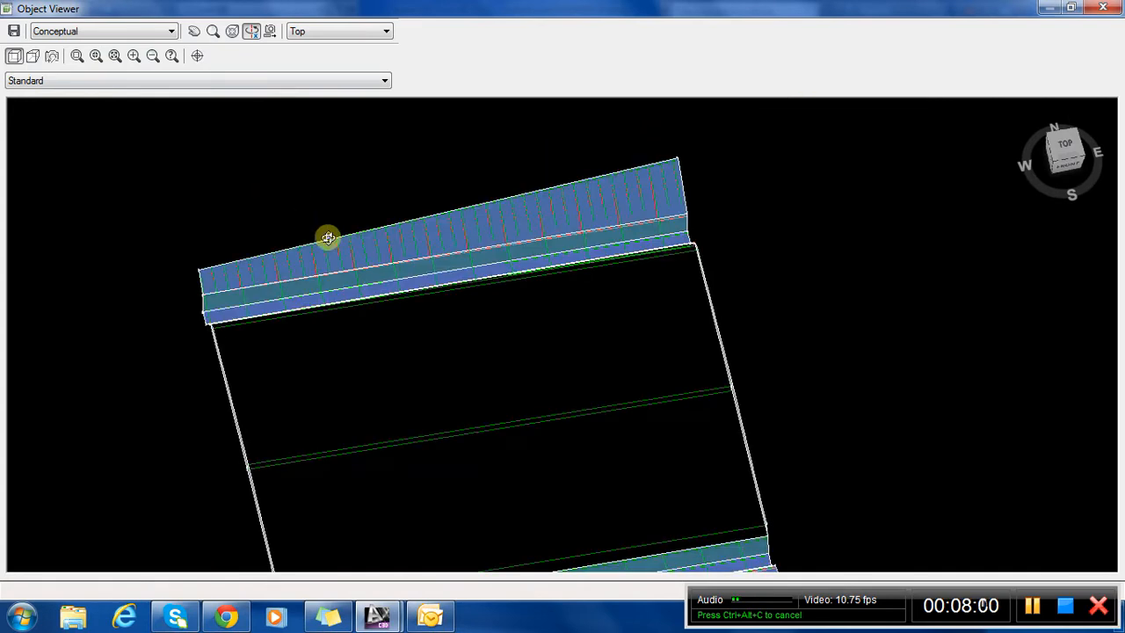
pyautogui.moveTo(668, 457); pyautogui.dragTo(718, 450)
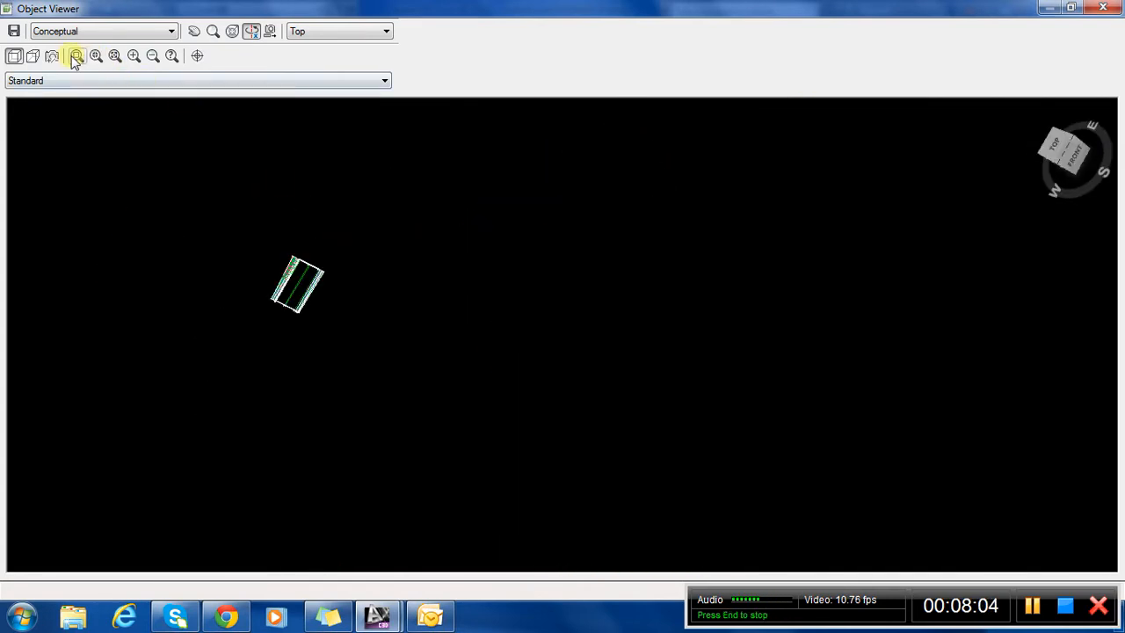
pyautogui.click(338, 290)
pyautogui.moveTo(343, 304); pyautogui.dragTo(554, 466)
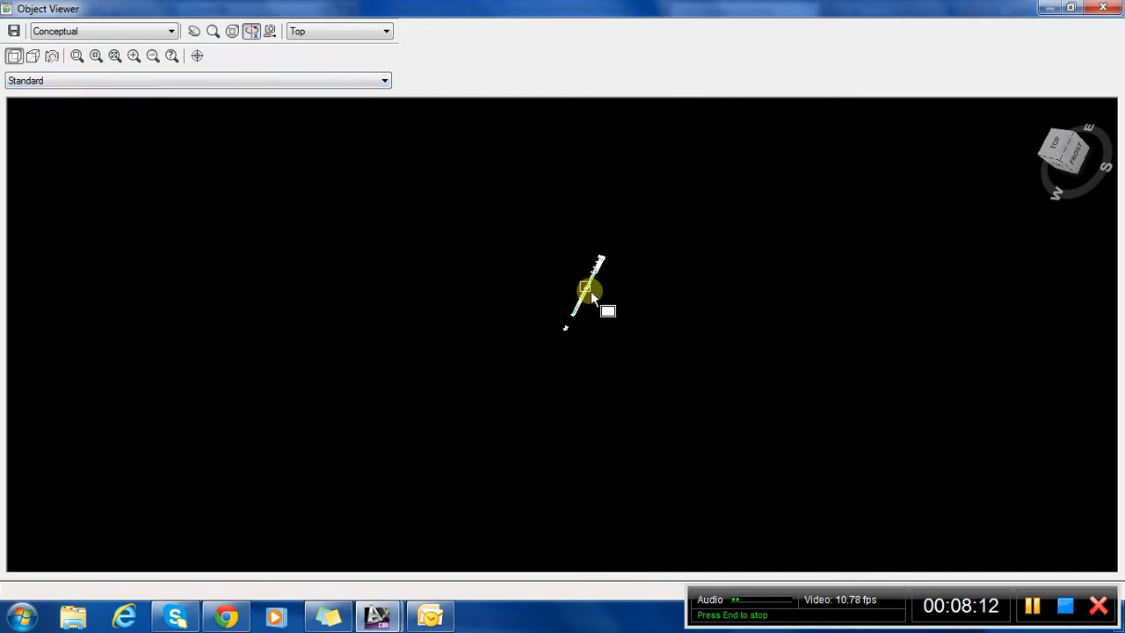
pyautogui.scroll(5, 592, 294)
pyautogui.moveTo(583, 334); pyautogui.dragTo(577, 301)
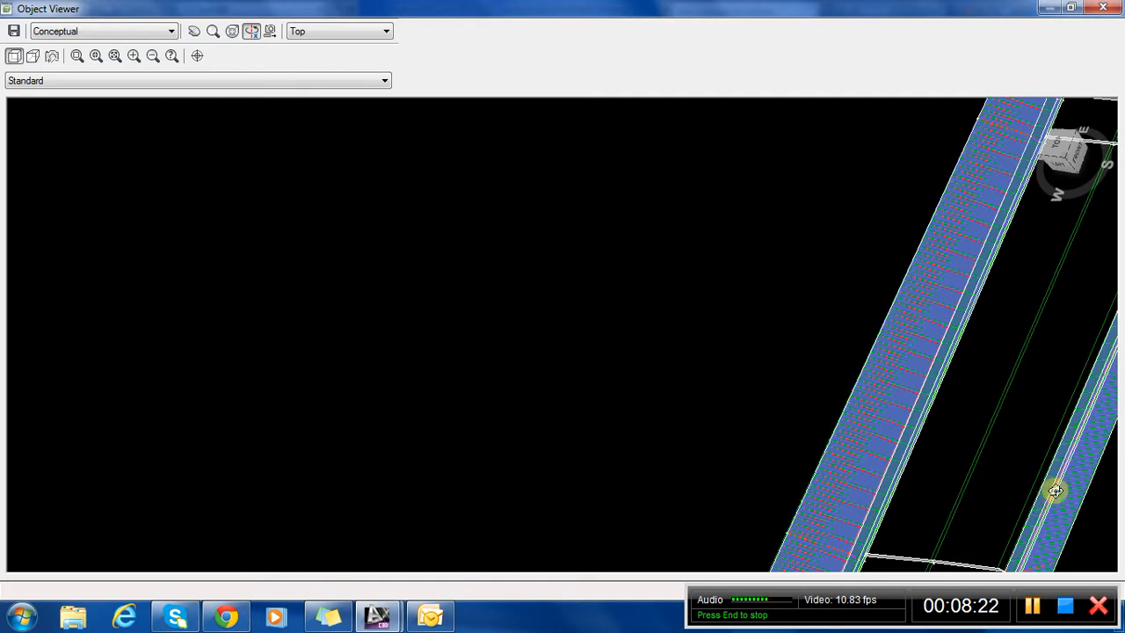
pyautogui.press('Escape')
# Compare the intersection's legs and curb returns with the adjoining AS03 corridor regions on both sides of the crossing.
pyautogui.scroll(-2, 574, 296)
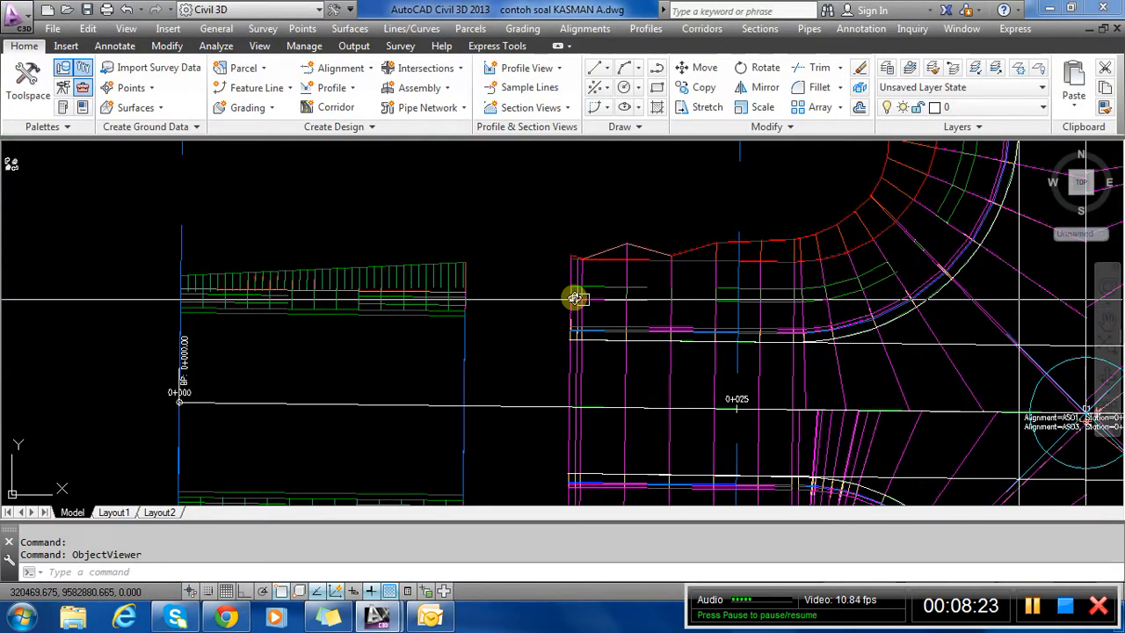
pyautogui.scroll(1, 575, 297)
pyautogui.scroll(-2, 561, 270)
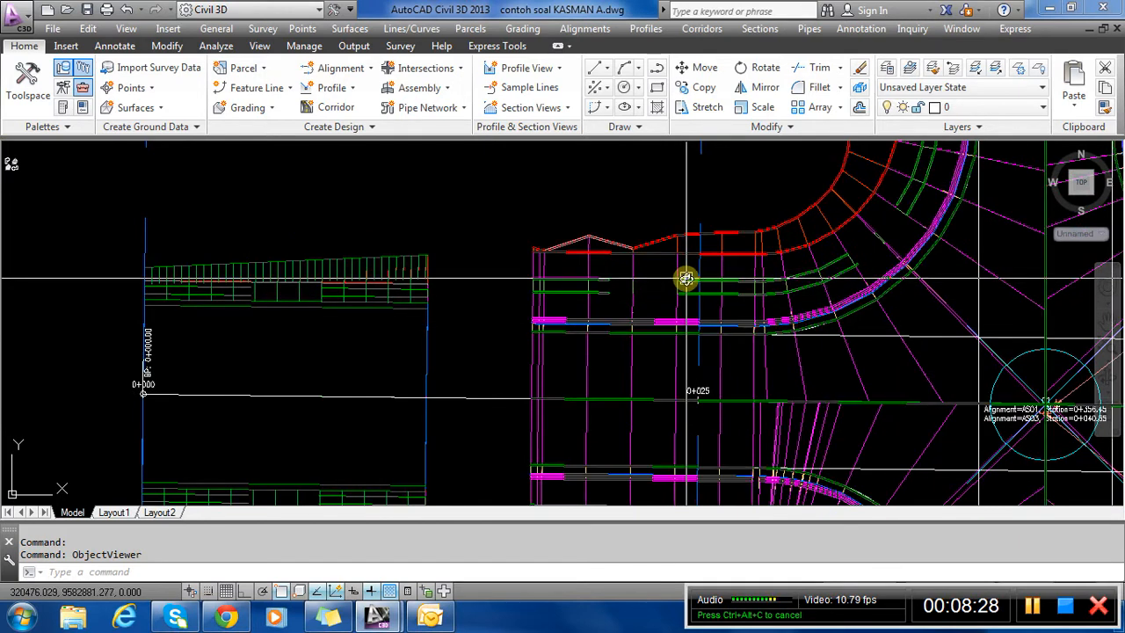
pyautogui.scroll(-4, 460, 296)
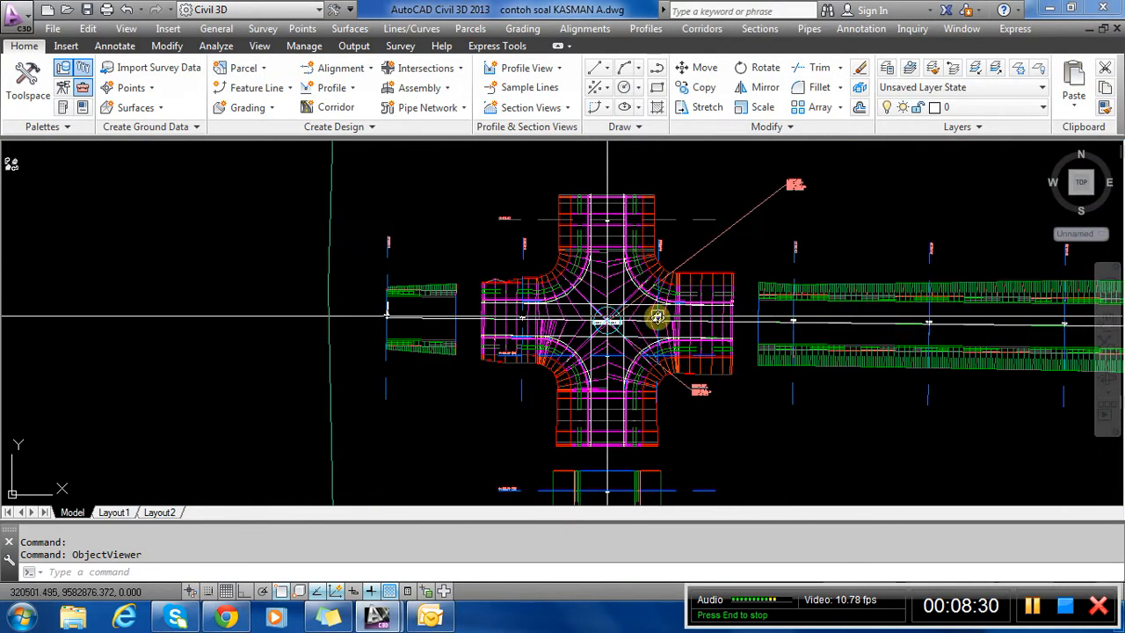
pyautogui.scroll(1, 599, 281)
pyautogui.scroll(3, 599, 281)
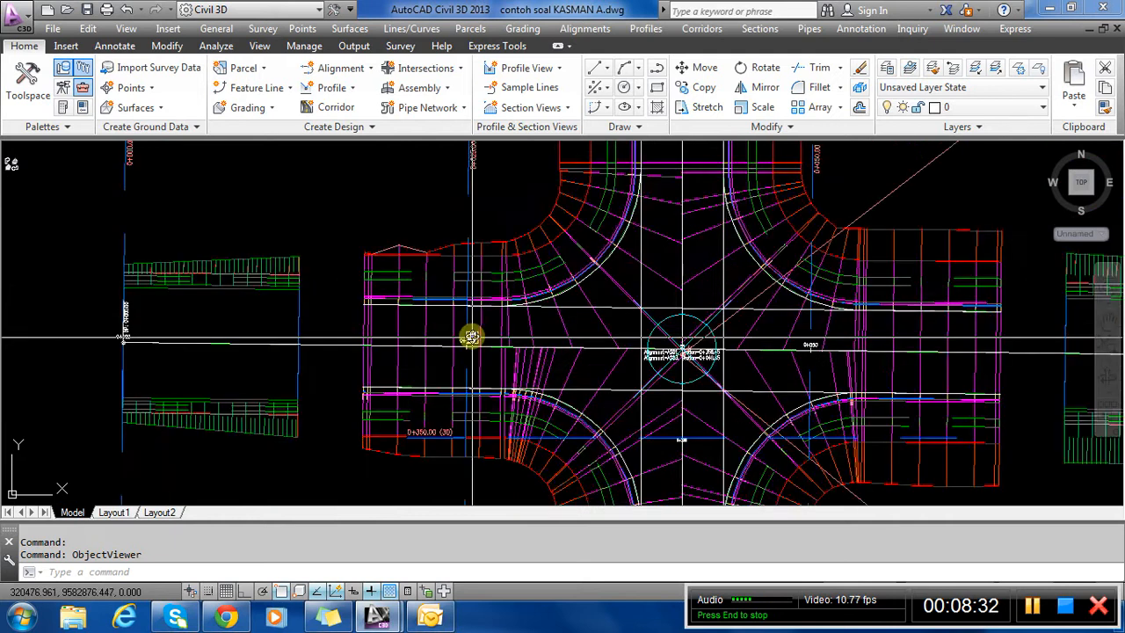
pyautogui.scroll(-3, 369, 322)
pyautogui.scroll(-2, 267, 310)
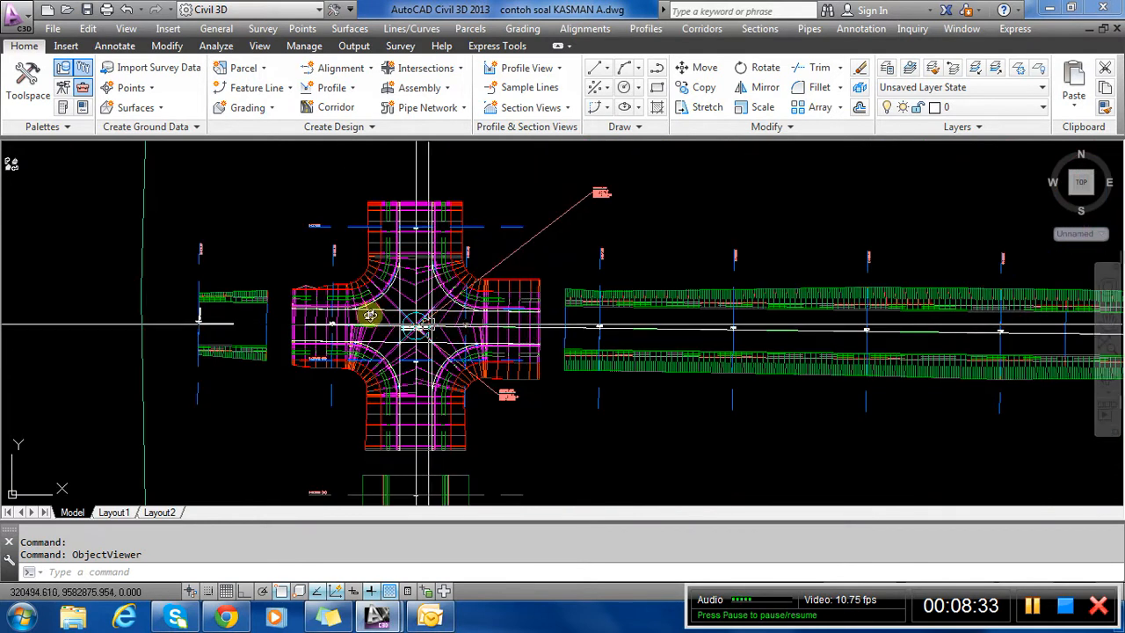
pyautogui.scroll(-2, 322, 319)
pyautogui.scroll(-2, 415, 347)
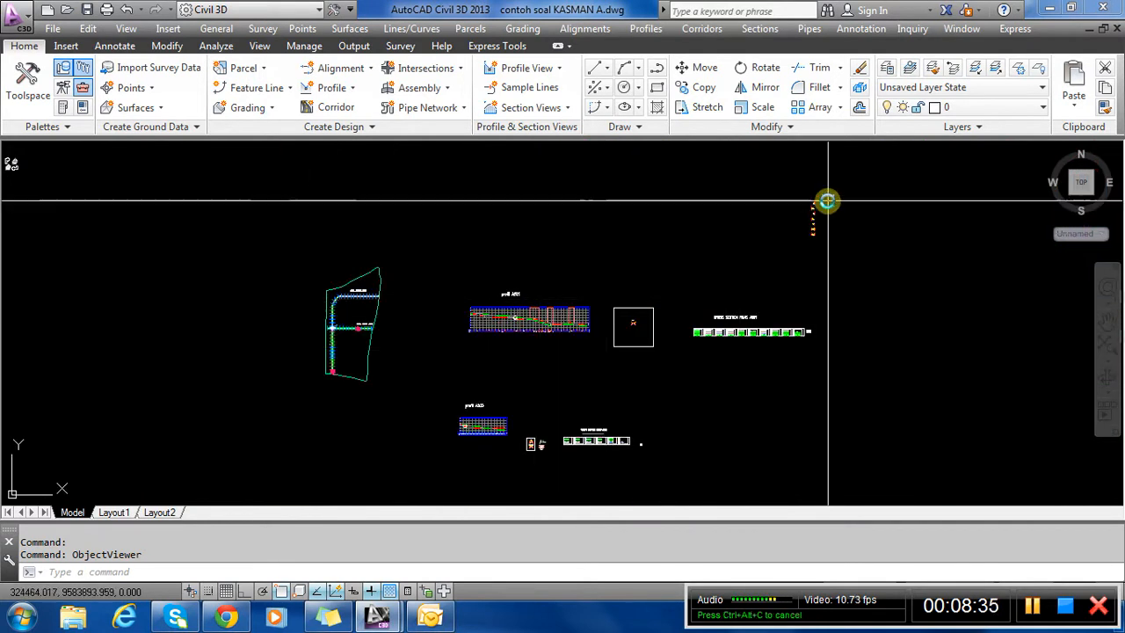
# Examine the imported Secondary Road Half Section assemblies, Daylight Right and Daylight Left, with their cut and fill slopes.
pyautogui.scroll(4, 829, 197)
pyautogui.scroll(4, 734, 221)
pyautogui.scroll(5, 641, 252)
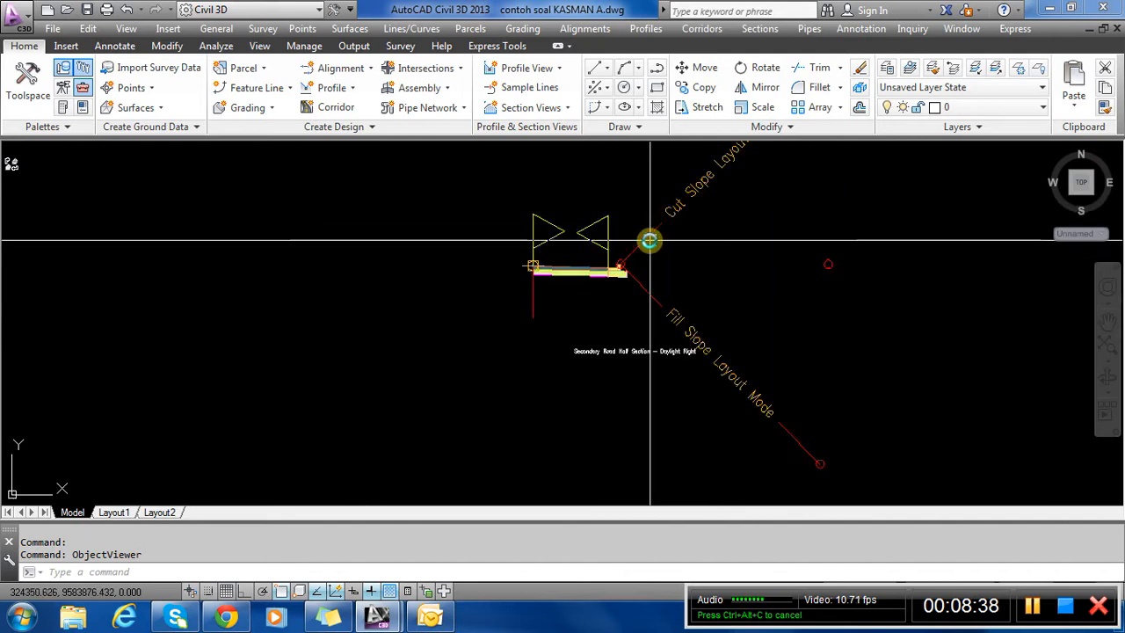
pyautogui.scroll(5, 619, 367)
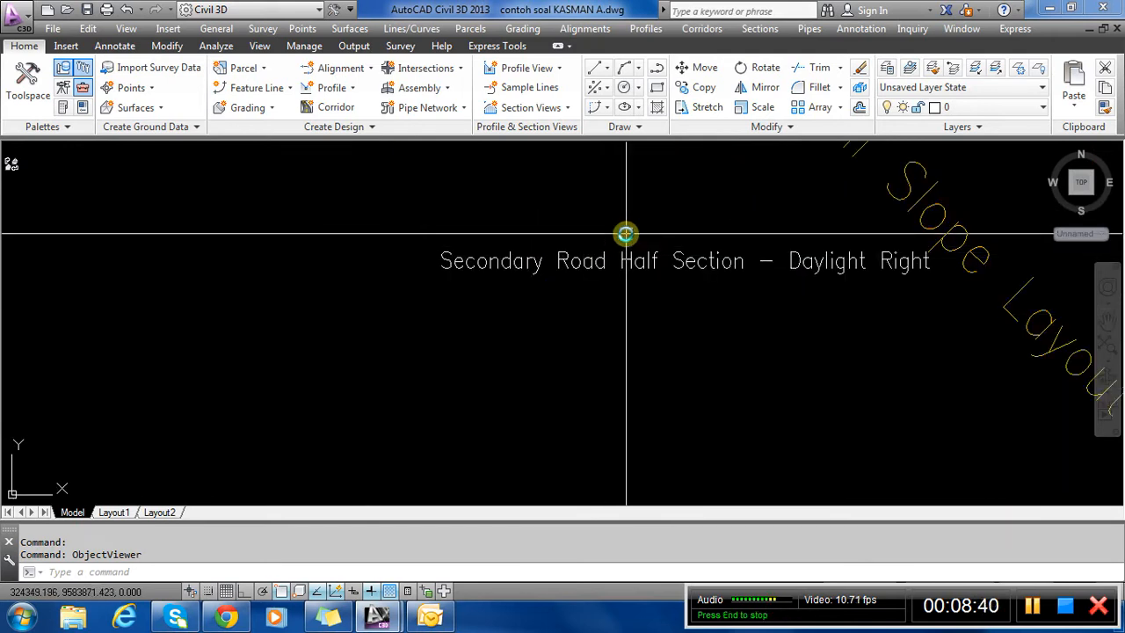
pyautogui.scroll(-8, 628, 233)
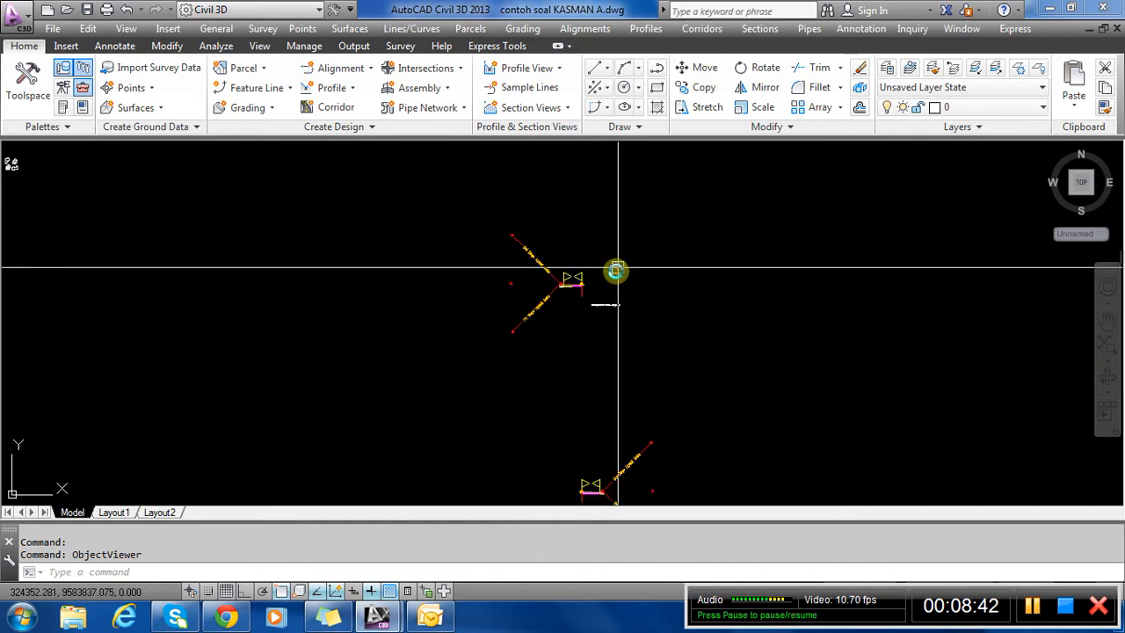
pyautogui.scroll(-3, 610, 311)
pyautogui.scroll(10, 603, 324)
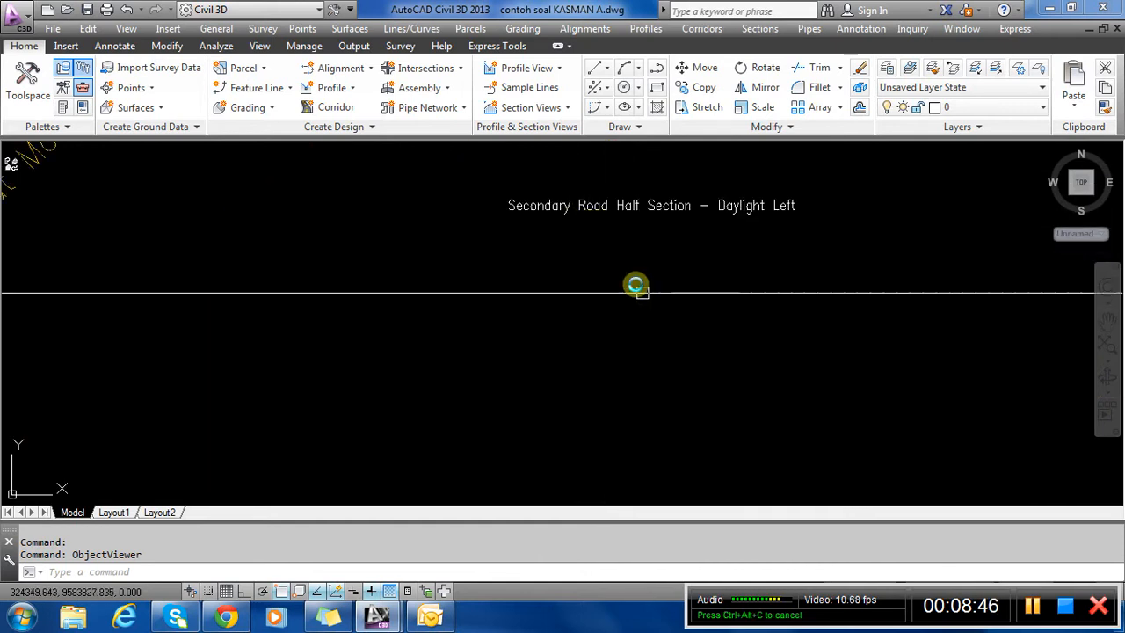
pyautogui.scroll(-5, 615, 283)
pyautogui.scroll(2, 622, 284)
pyautogui.scroll(-2, 528, 220)
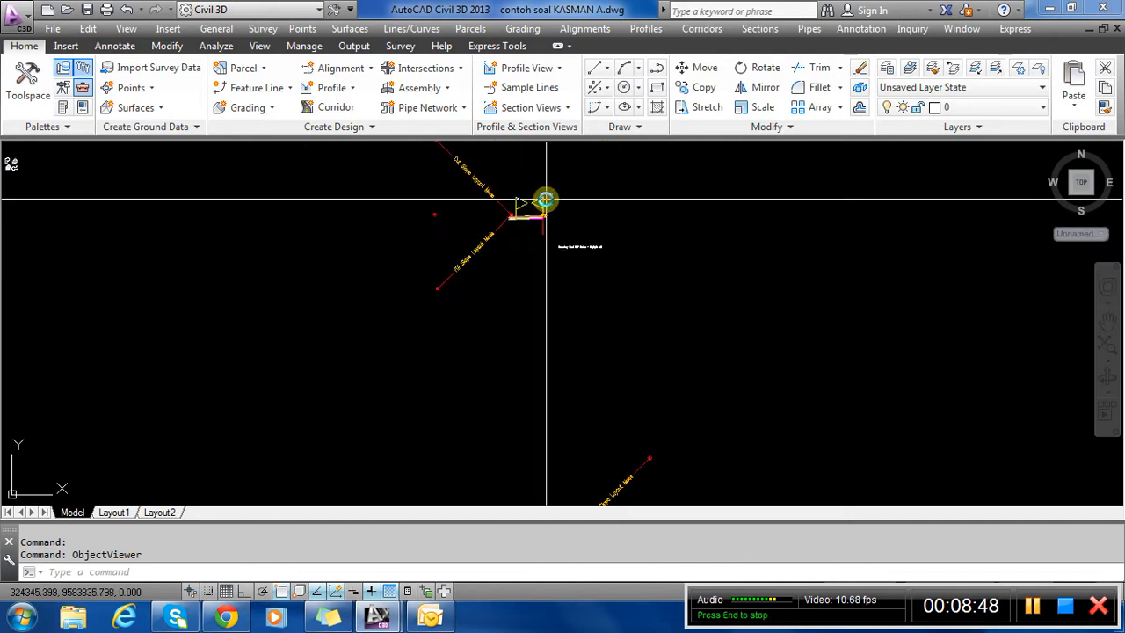
pyautogui.scroll(-6, 545, 201)
# Review the region assemblies and station ranges in the AS03 corridor's properties without changing them.
pyautogui.scroll(2, 508, 291)
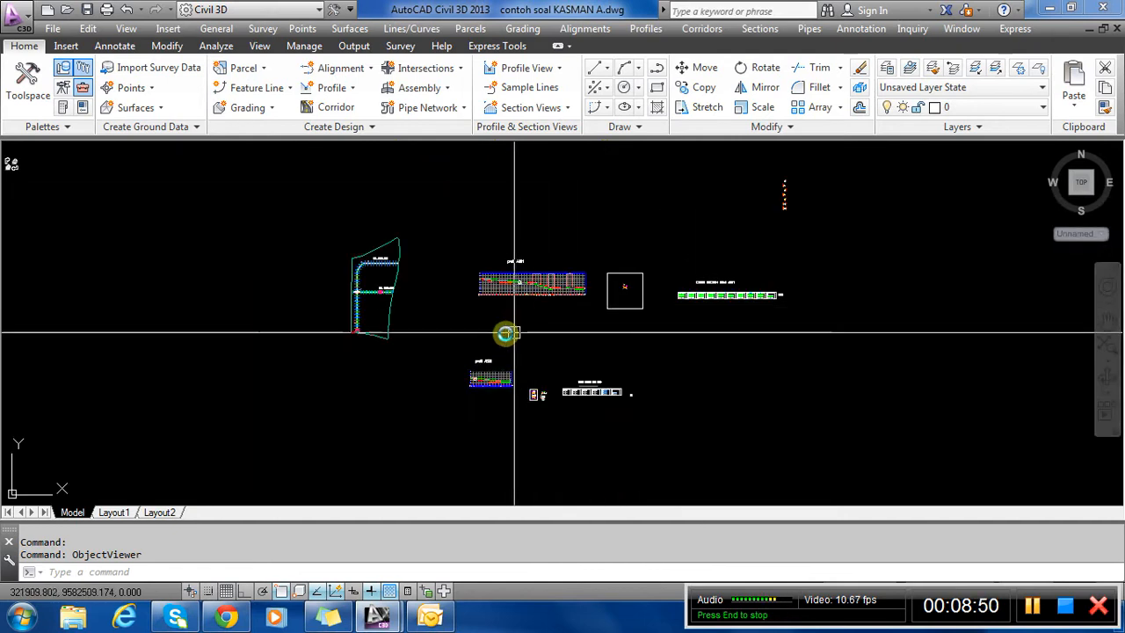
pyautogui.scroll(8, 369, 290)
pyautogui.scroll(-4, 264, 219)
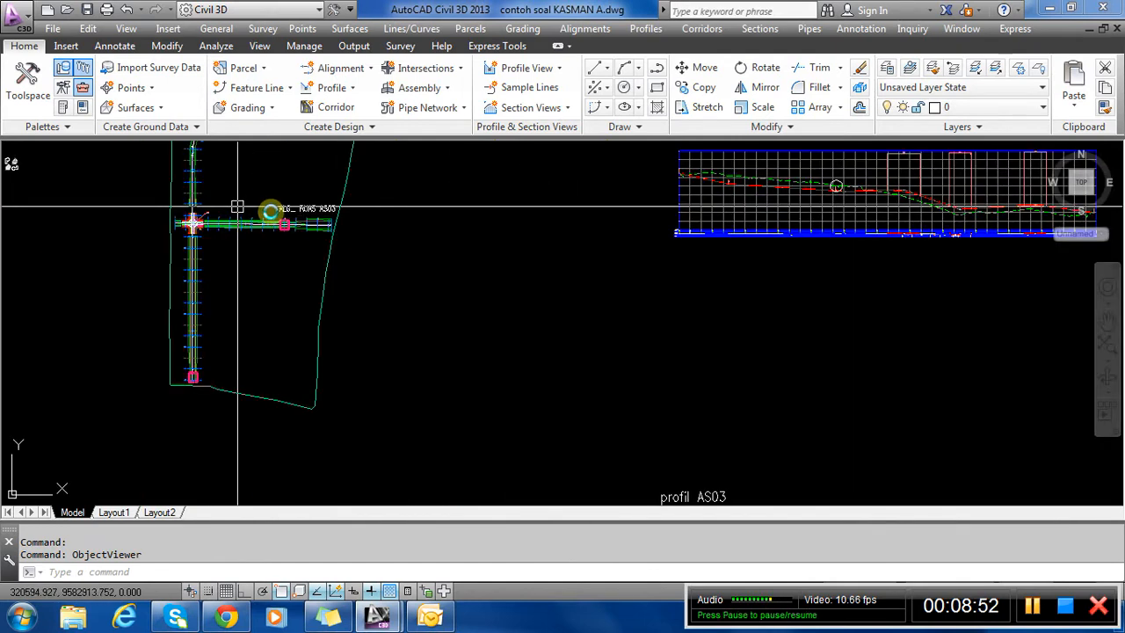
pyautogui.scroll(6, 284, 211)
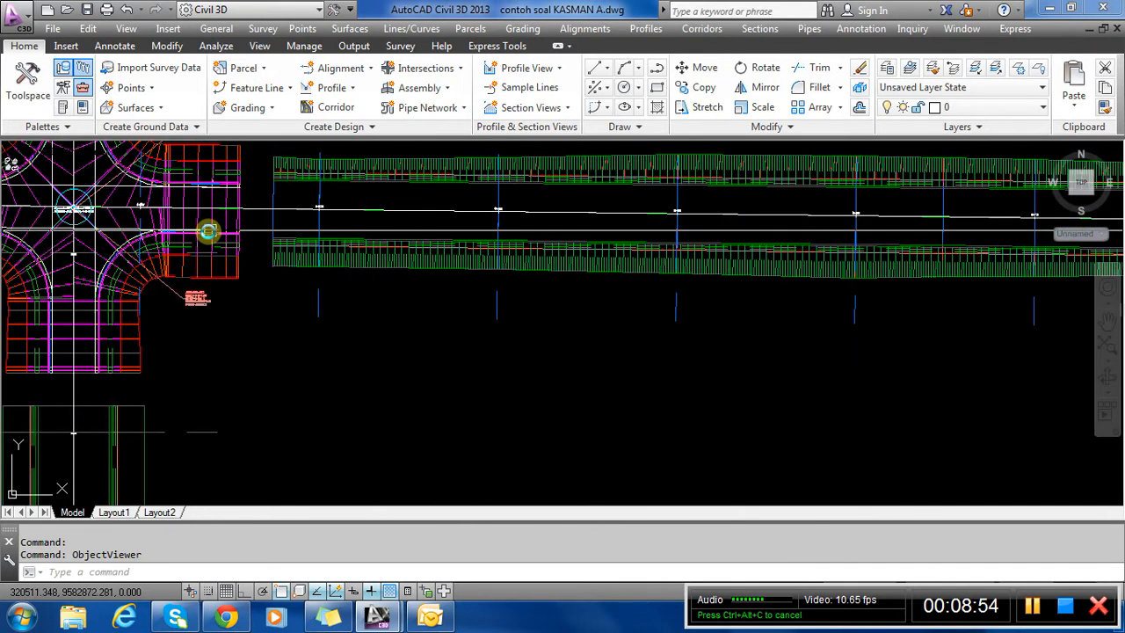
pyautogui.scroll(3, 424, 158)
pyautogui.click(480, 170)
pyautogui.rightClick(482, 172)
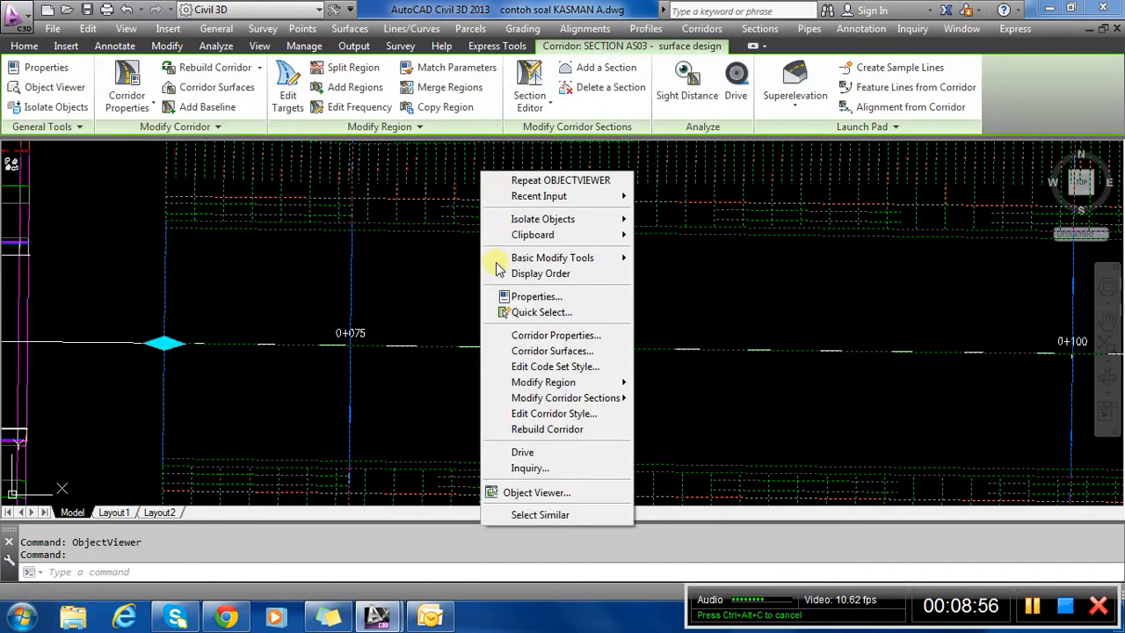
pyautogui.click(537, 338)
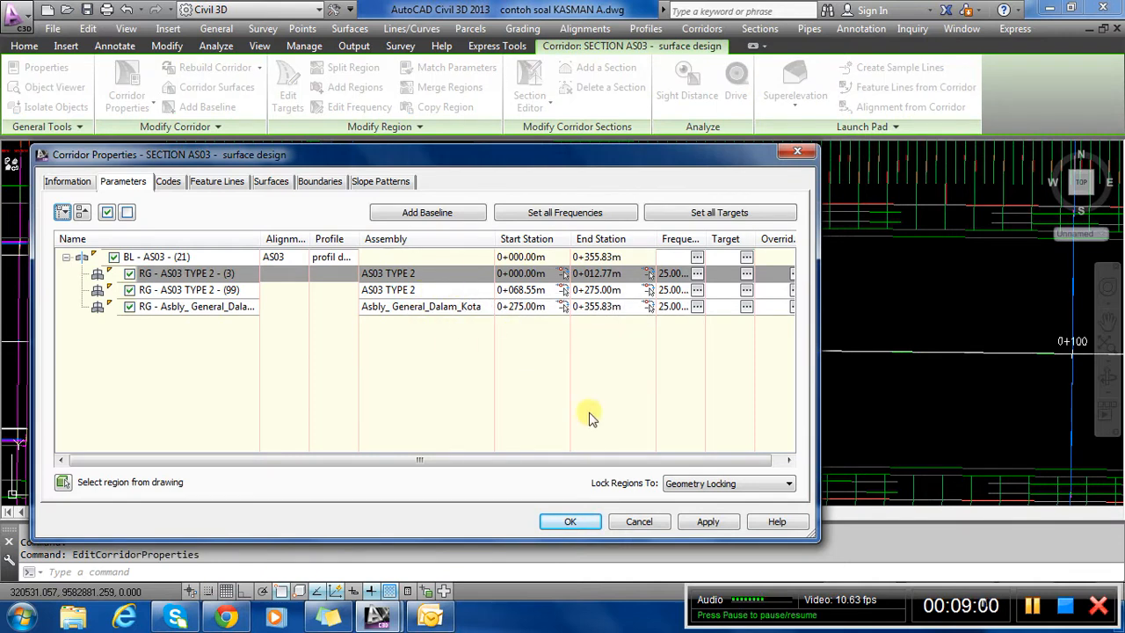
pyautogui.click(639, 522)
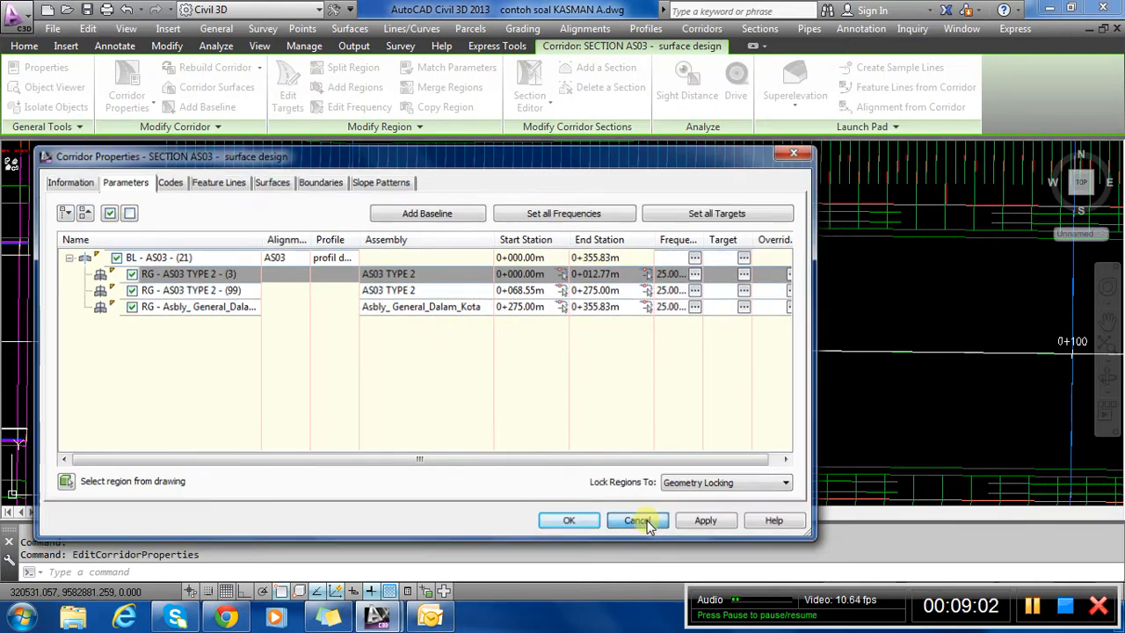
# Examine the AS03 corridor along its length, from the intersection to the region starting at station 0+275.
pyautogui.scroll(-4, 448, 321)
pyautogui.scroll(4, 875, 312)
pyautogui.scroll(2, 875, 312)
pyautogui.scroll(-3, 326, 304)
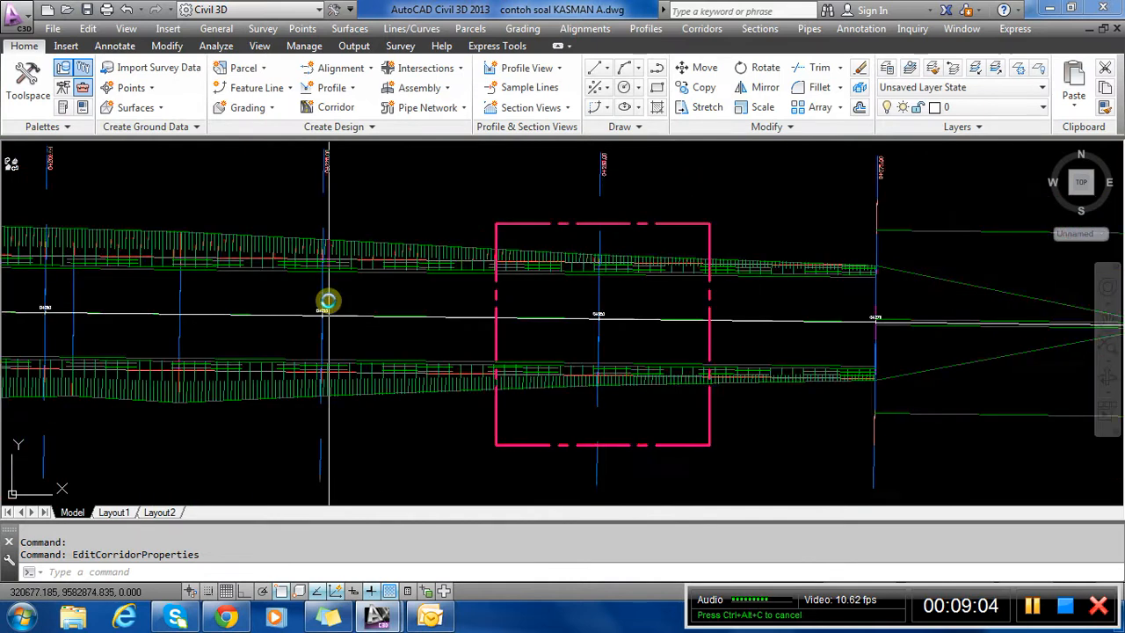
pyautogui.scroll(-3, 512, 276)
pyautogui.scroll(5, 312, 281)
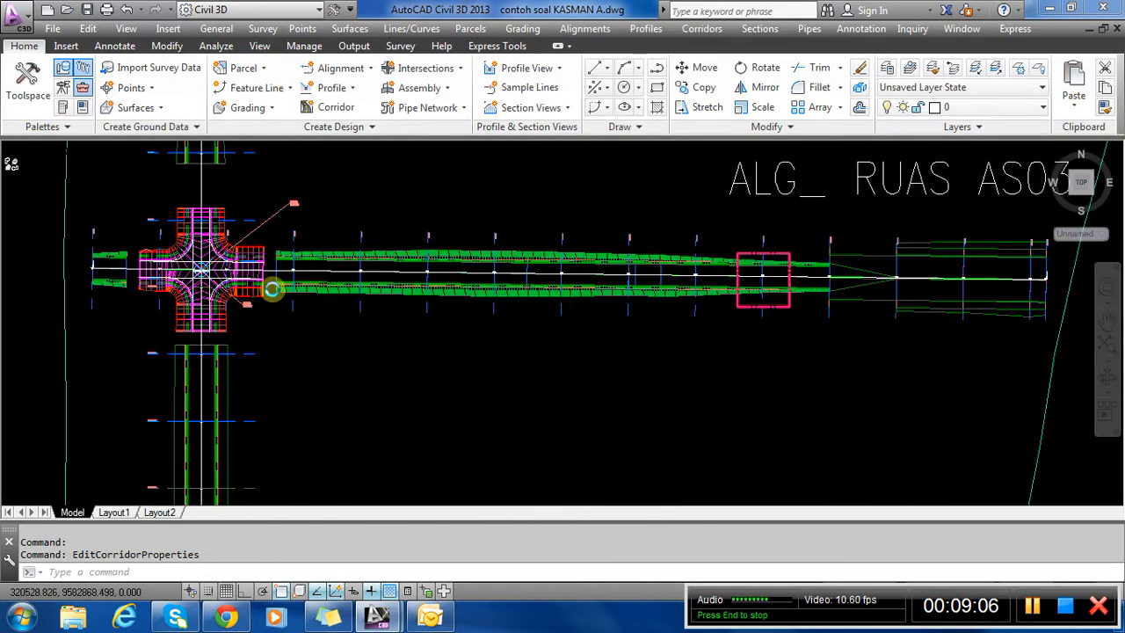
# Copy the AS03 TYPE 2 assembly from its baseline to a spot beside the imported Secondary Road Half Section assemblies.
pyautogui.scroll(-5, 440, 255)
pyautogui.scroll(-2, 319, 166)
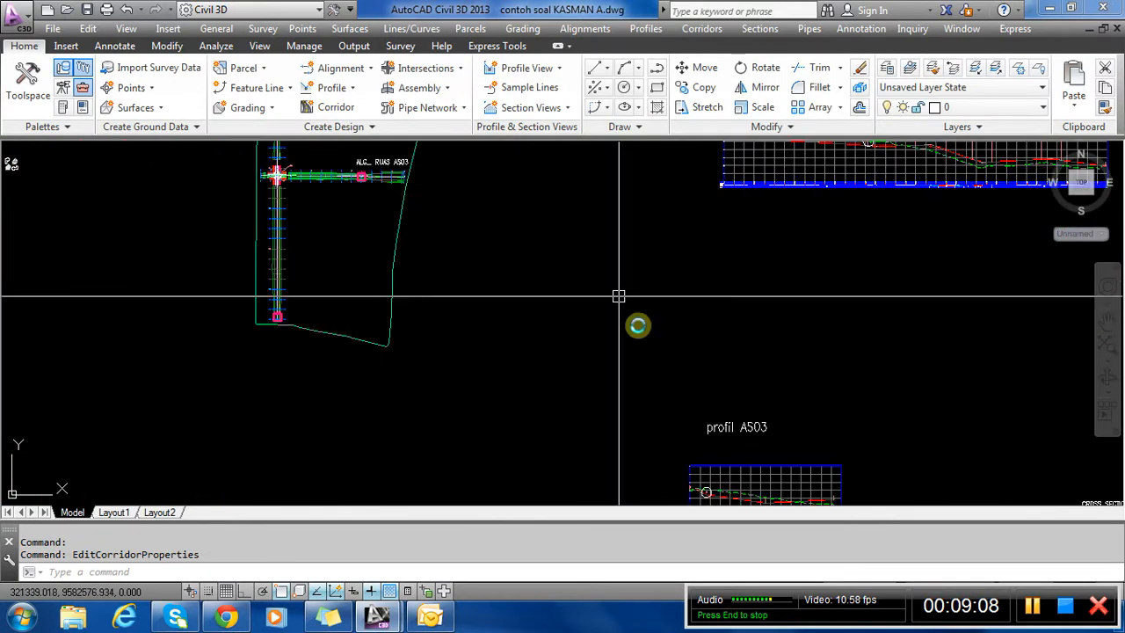
pyautogui.scroll(-3, 528, 216)
pyautogui.scroll(5, 655, 290)
pyautogui.scroll(4, 334, 334)
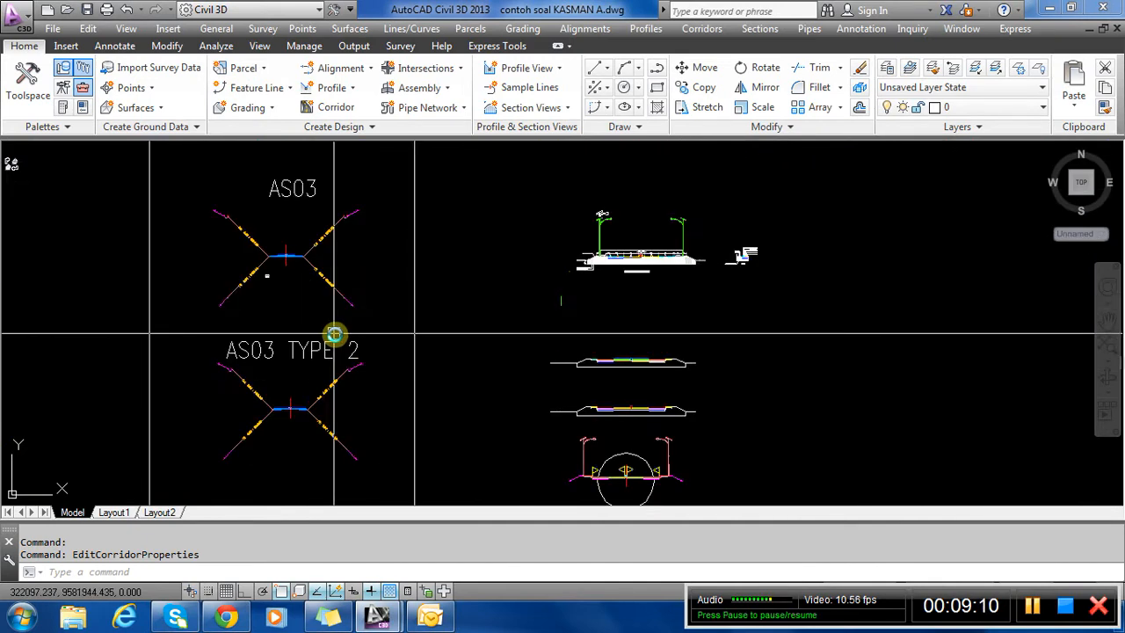
pyautogui.scroll(2, 322, 420)
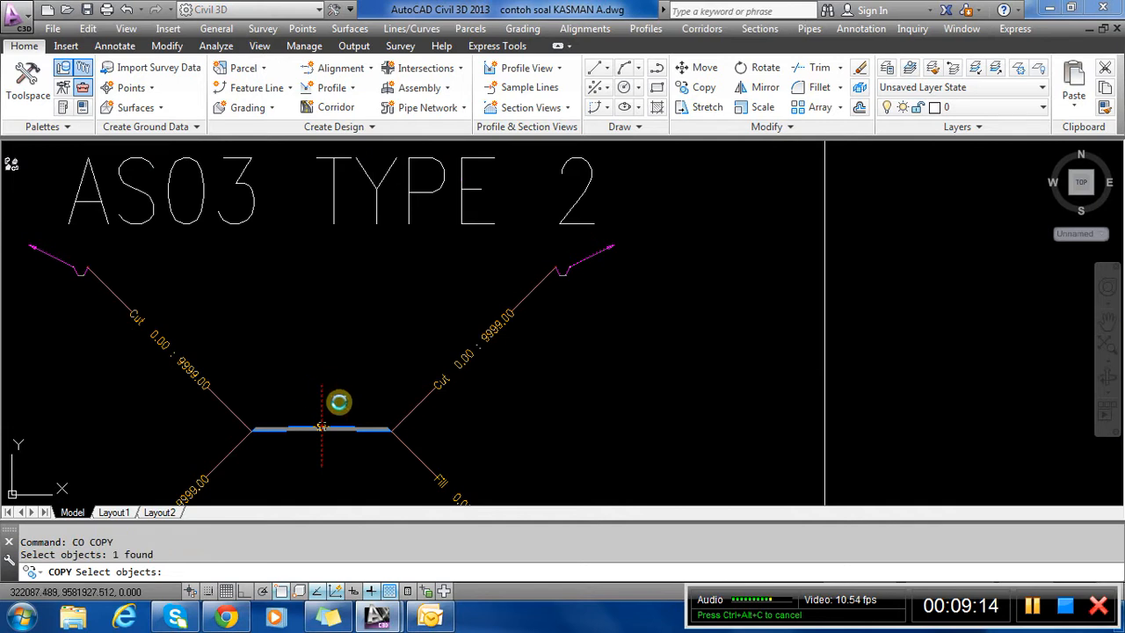
pyautogui.press('Return')
pyautogui.click(344, 411)
pyautogui.scroll(-6, 344, 413)
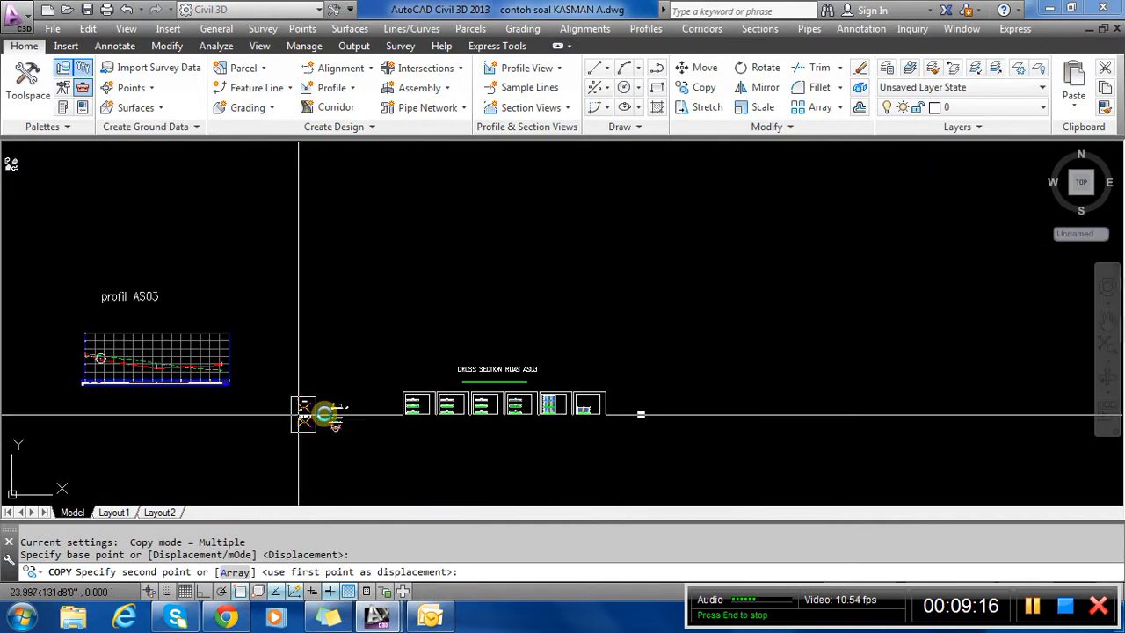
pyautogui.scroll(-2, 527, 339)
pyautogui.scroll(7, 635, 201)
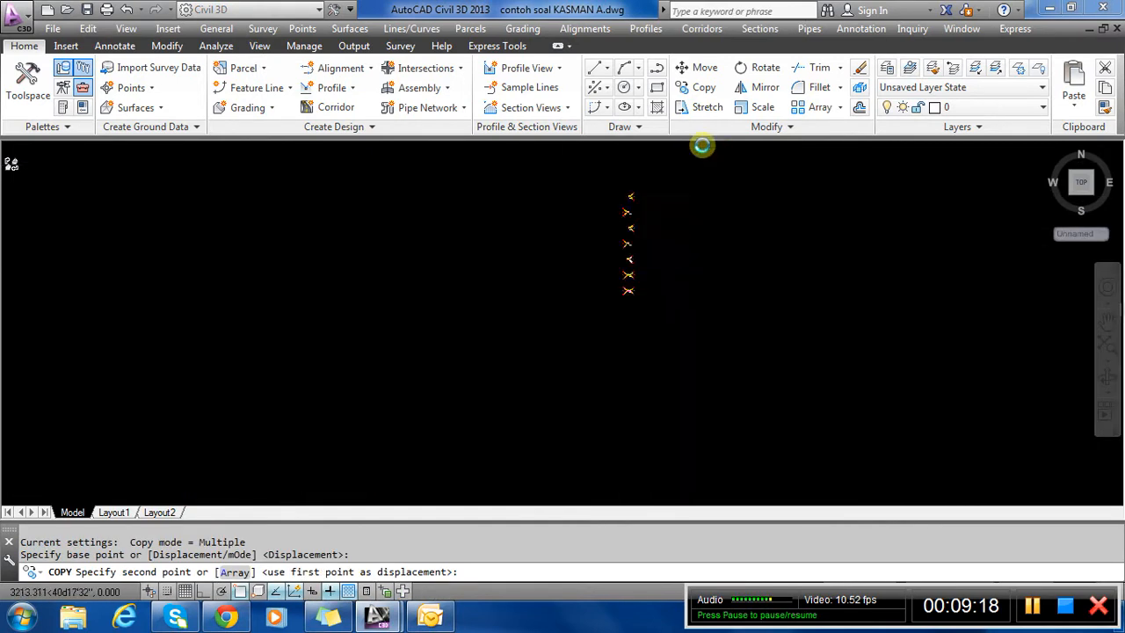
pyautogui.scroll(3, 602, 263)
pyautogui.click(588, 344)
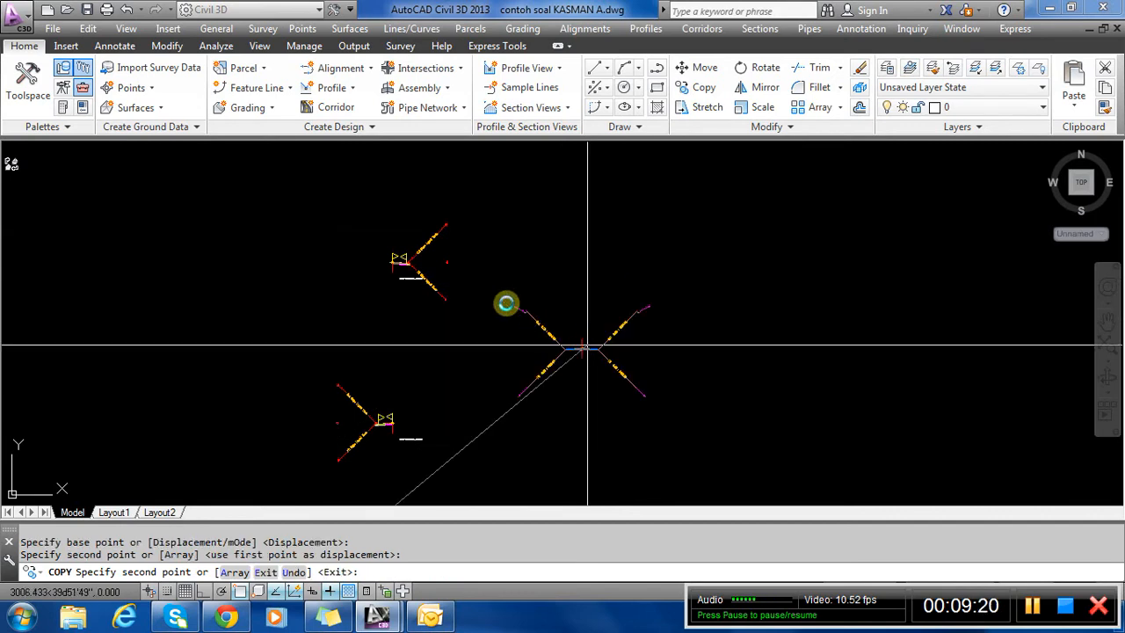
pyautogui.scroll(6, 378, 262)
pyautogui.scroll(5, 377, 262)
pyautogui.press('Escape')
# Erase the lane, curb and side-slope subassemblies from the Secondary Road Half Section - Daylight Right assembly, keeping its baseline.
pyautogui.scroll(-2, 532, 364)
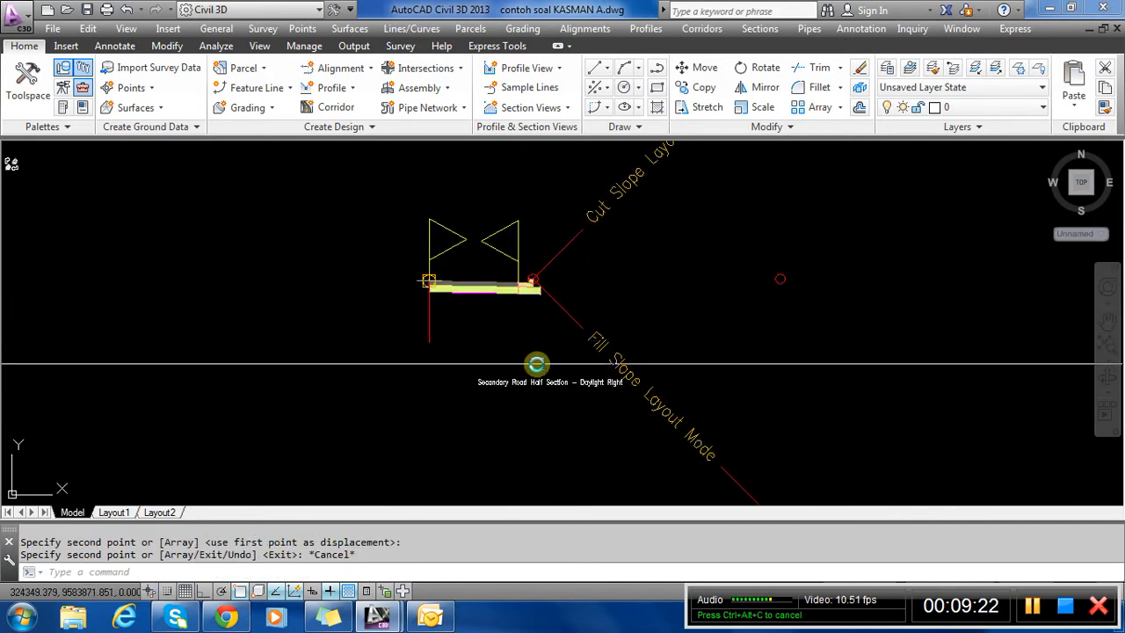
pyautogui.scroll(4, 591, 327)
pyautogui.scroll(-4, 525, 306)
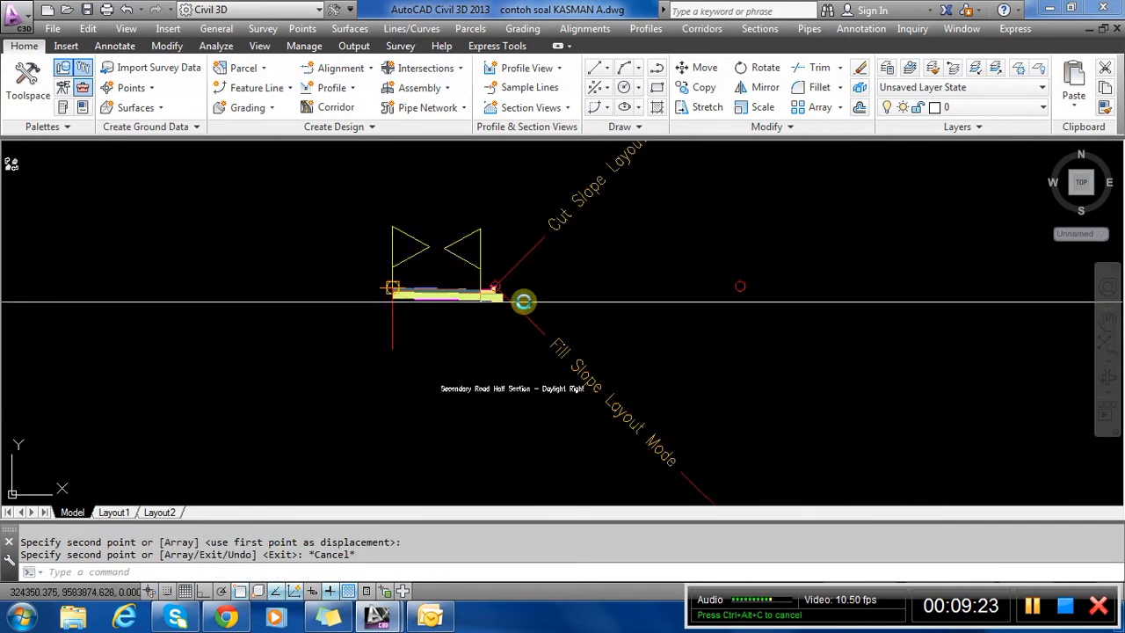
pyautogui.scroll(1, 527, 304)
pyautogui.click(495, 305)
pyautogui.scroll(2, 494, 306)
pyautogui.click(492, 293)
pyautogui.click(376, 293)
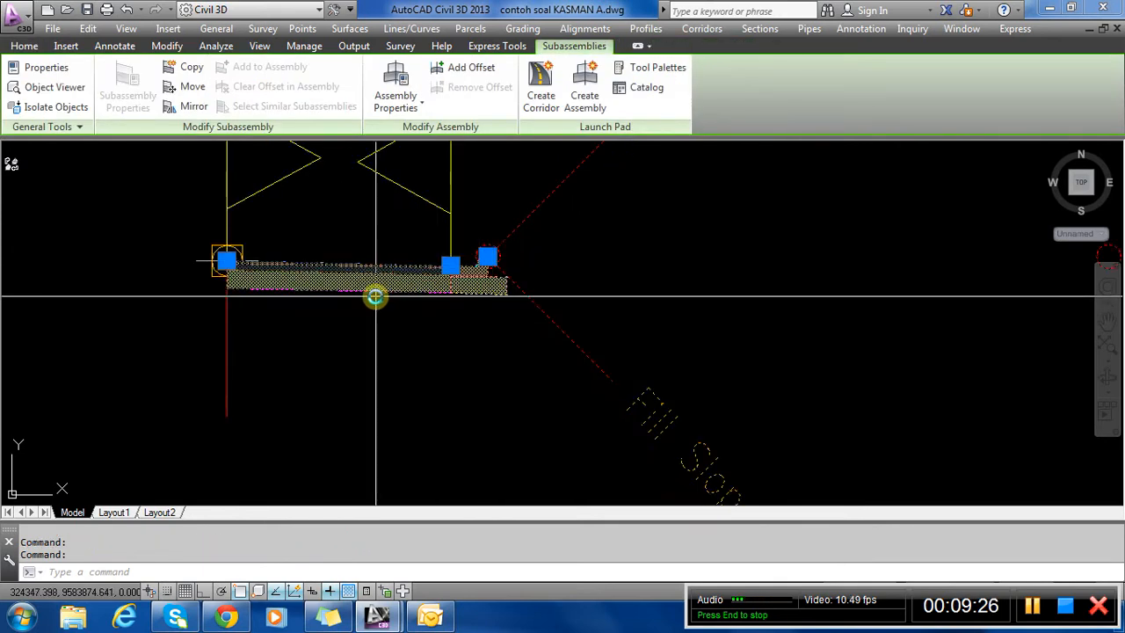
pyautogui.press('Delete')
# Copy the right-half subassemblies of the copied AS03 TYPE 2 assembly onto the Secondary Road Half Section - Daylight Right baseline.
pyautogui.scroll(-4, 560, 271)
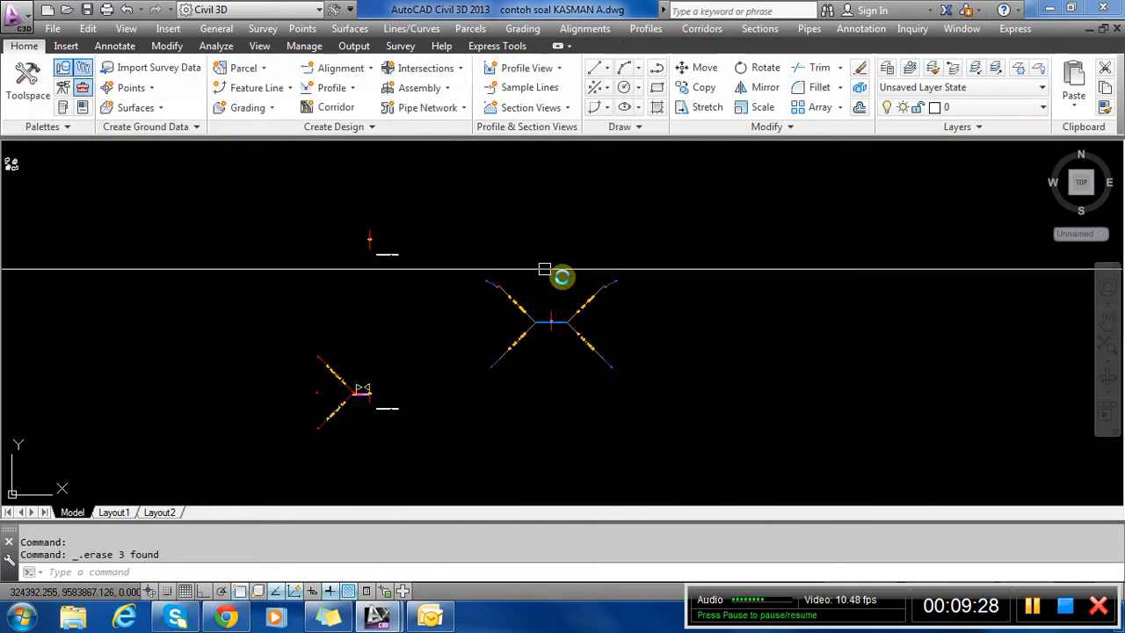
pyautogui.scroll(5, 606, 325)
pyautogui.scroll(-2, 650, 371)
pyautogui.click(666, 415)
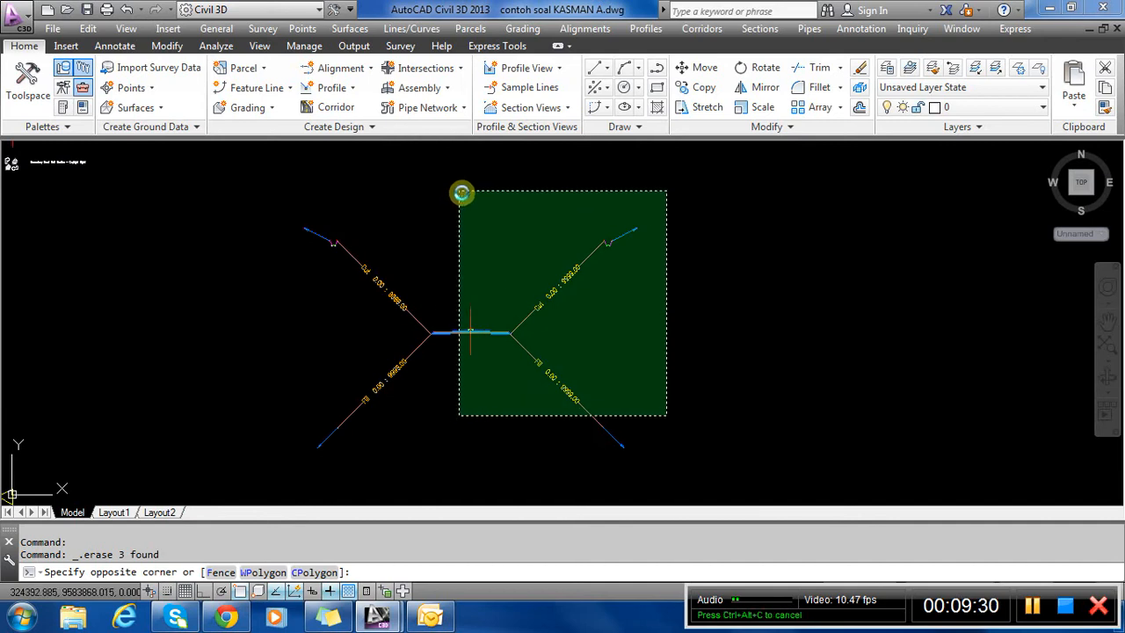
pyautogui.click(488, 206)
pyautogui.rightClick(500, 245)
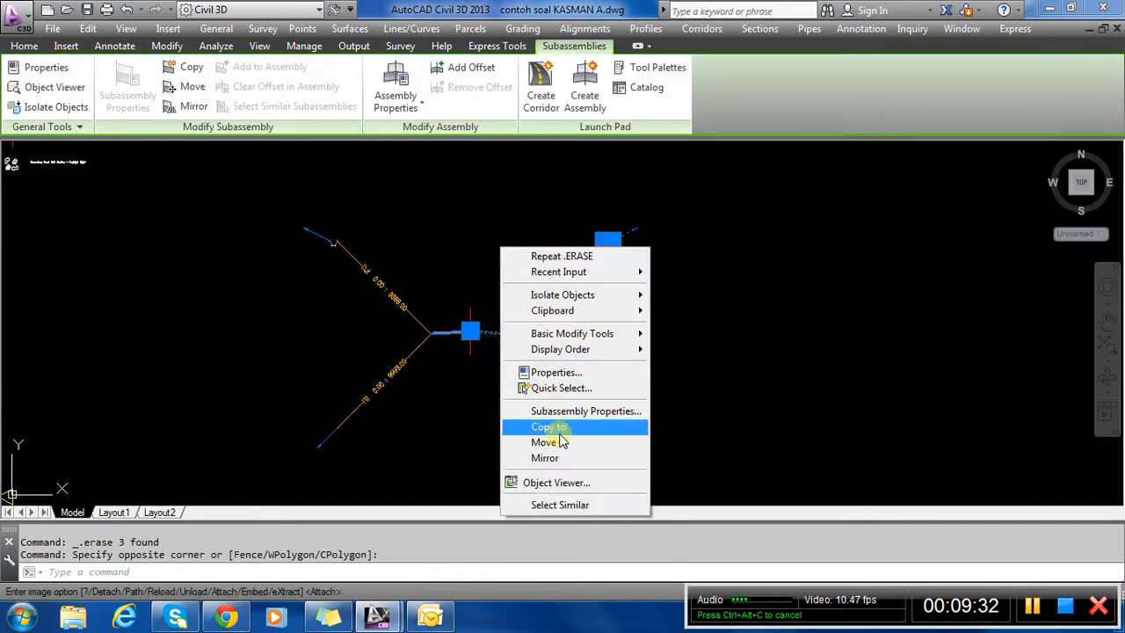
pyautogui.click(554, 427)
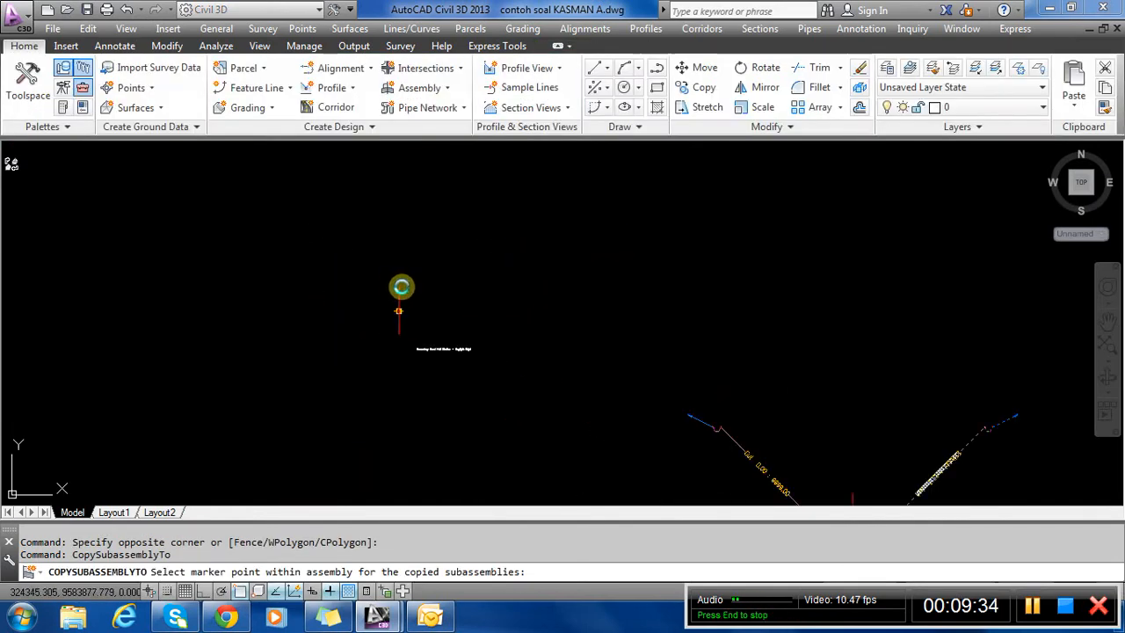
pyautogui.click(402, 287)
# Erase the lane, curb and side-slope subassemblies from the Secondary Road Half Section - Daylight Left assembly, keeping its baseline.
pyautogui.scroll(-2, 387, 173)
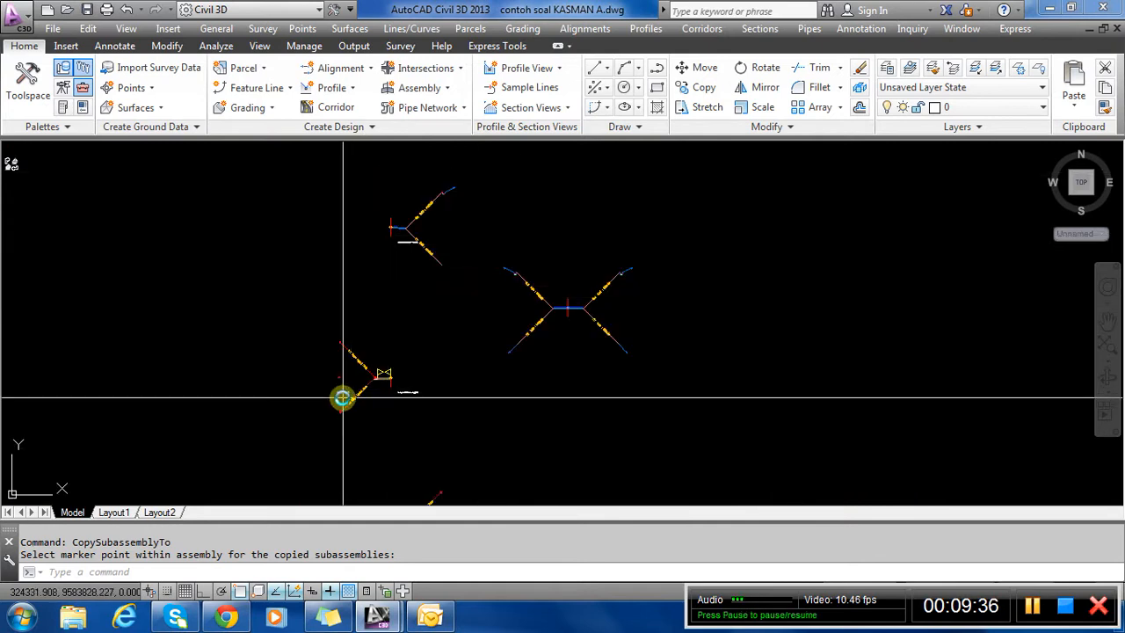
pyautogui.scroll(6, 369, 394)
pyautogui.scroll(3, 549, 369)
pyautogui.scroll(-1, 558, 378)
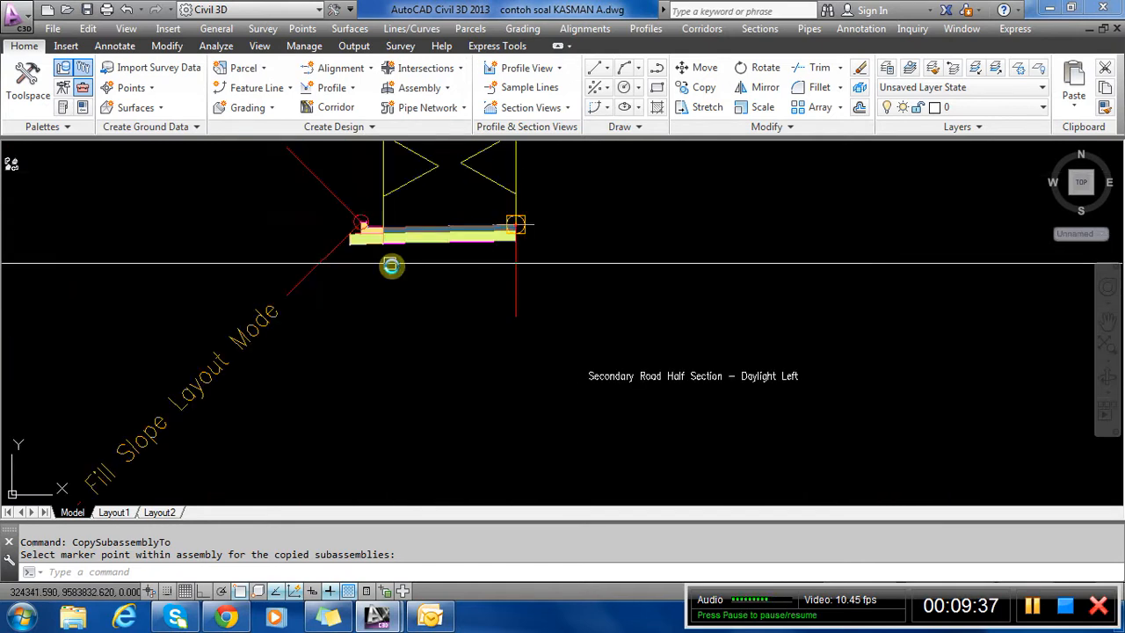
pyautogui.press('Escape')
pyautogui.click(322, 264)
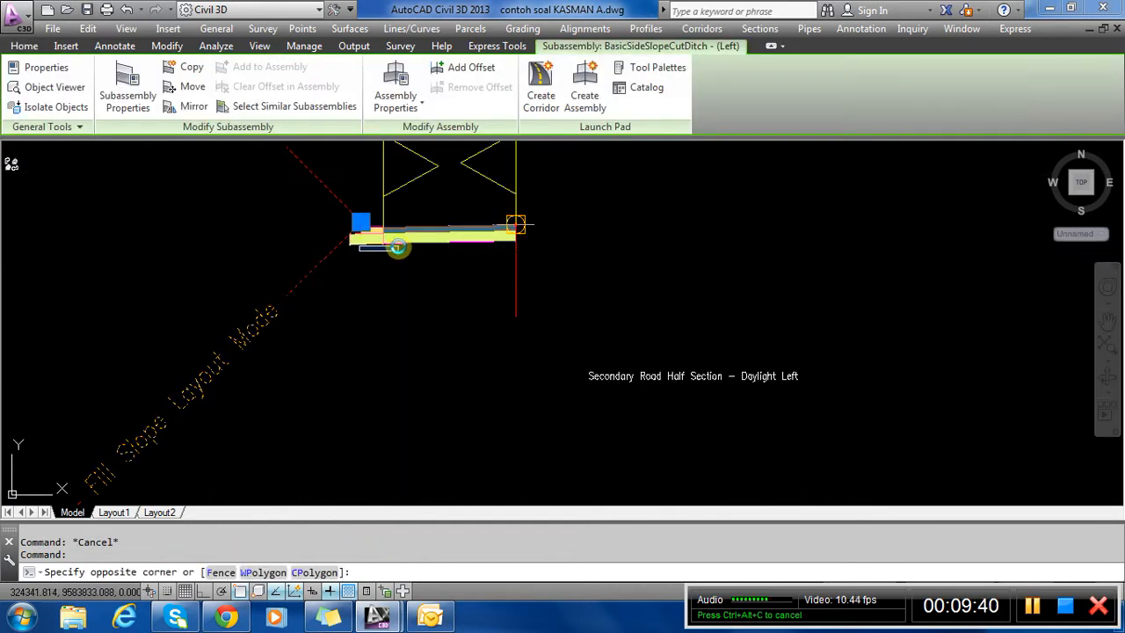
pyautogui.click(411, 251)
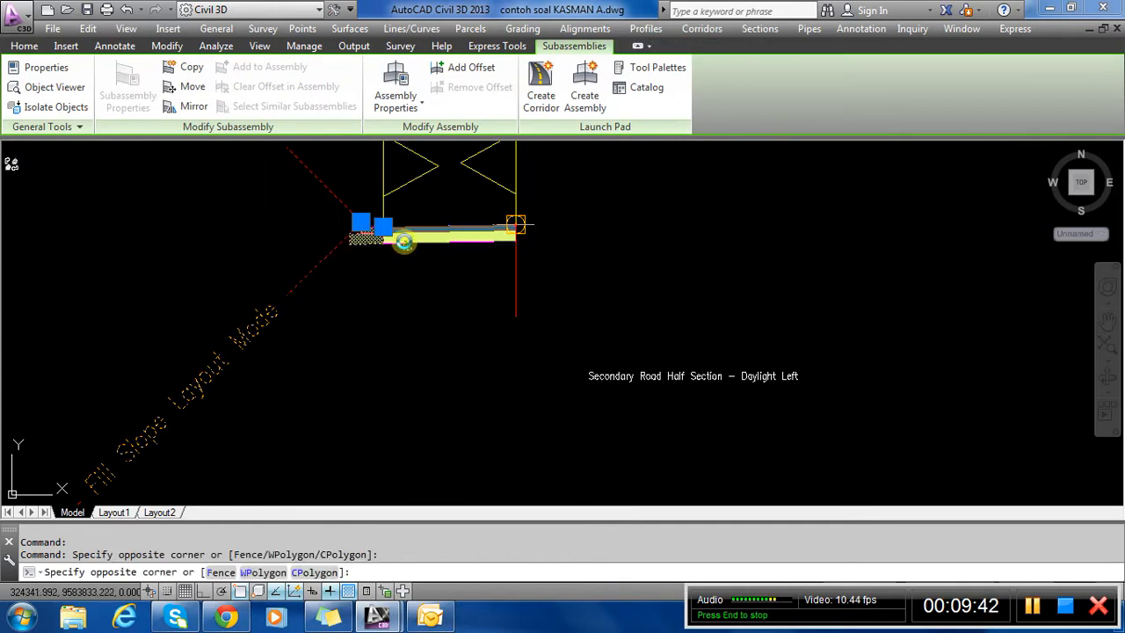
pyautogui.click(404, 242)
pyautogui.write('e')
pyautogui.press('Return')
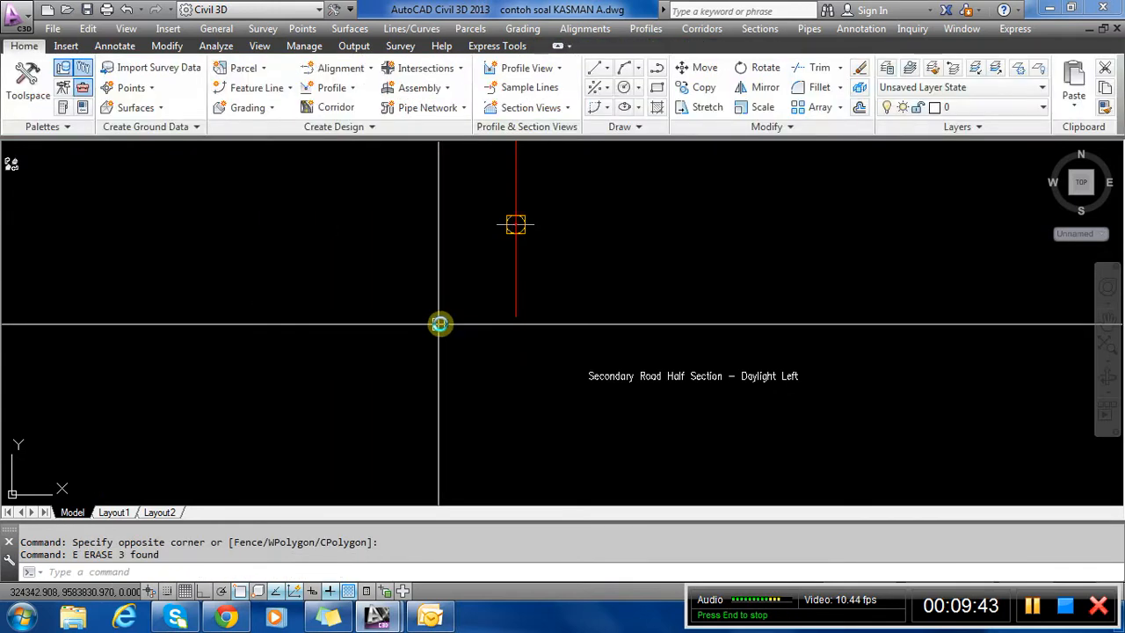
# Copy the left-half subassemblies of the copied AS03 TYPE 2 assembly onto the Secondary Road Half Section - Daylight Left baseline.
pyautogui.scroll(-4, 439, 324)
pyautogui.scroll(3, 665, 179)
pyautogui.scroll(-1, 671, 351)
pyautogui.scroll(-4, 695, 452)
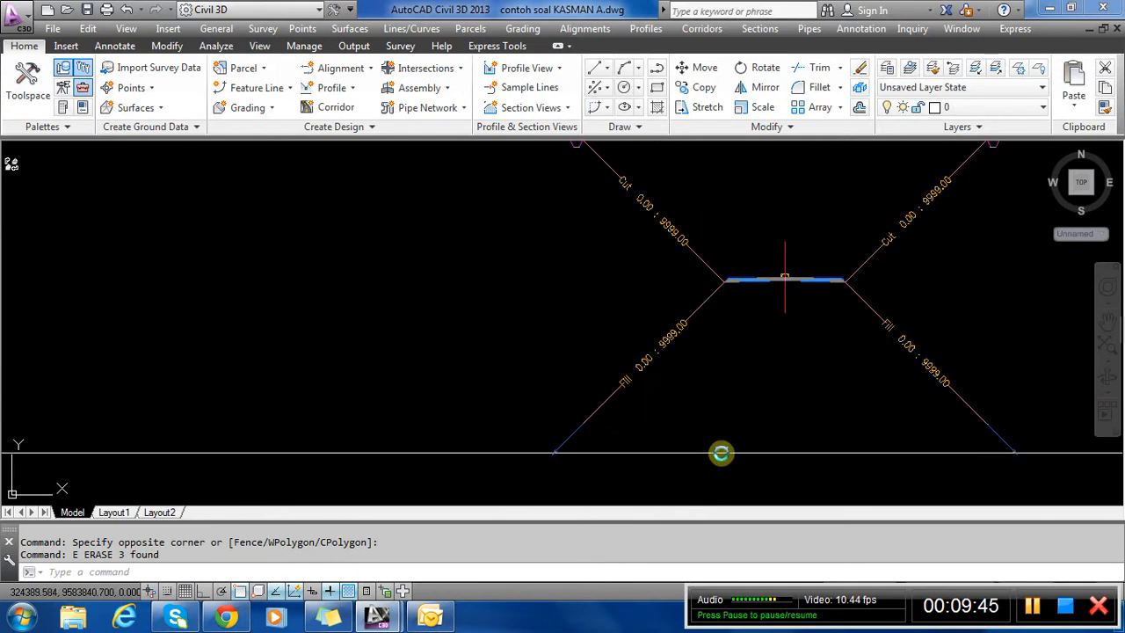
pyautogui.click(700, 459)
pyautogui.click(610, 291)
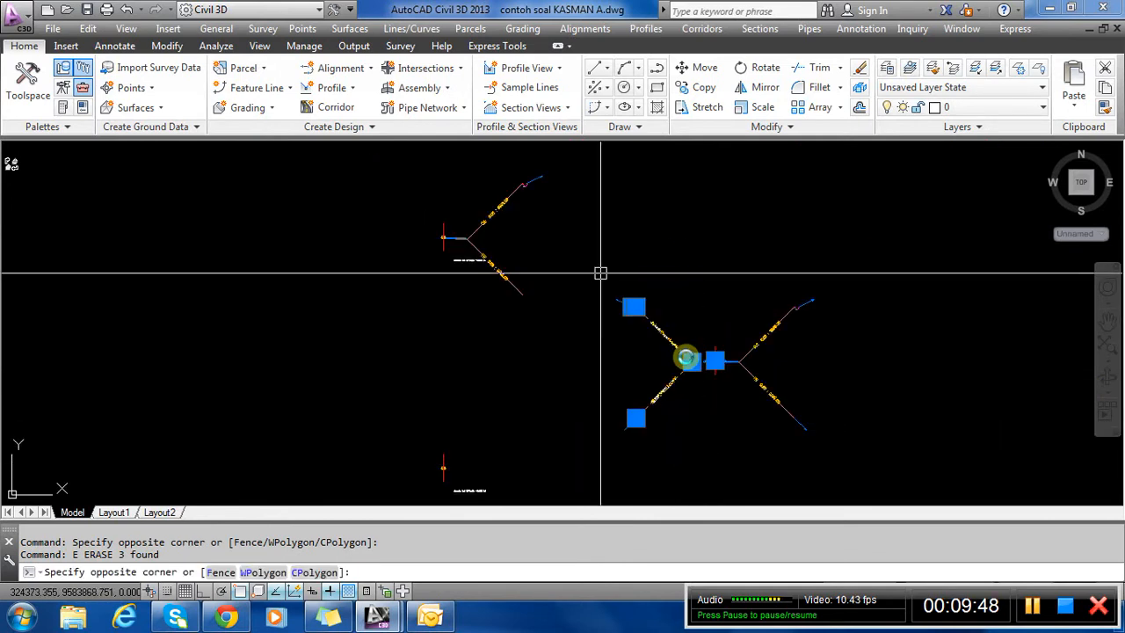
pyautogui.rightClick(687, 399)
pyautogui.click(736, 314)
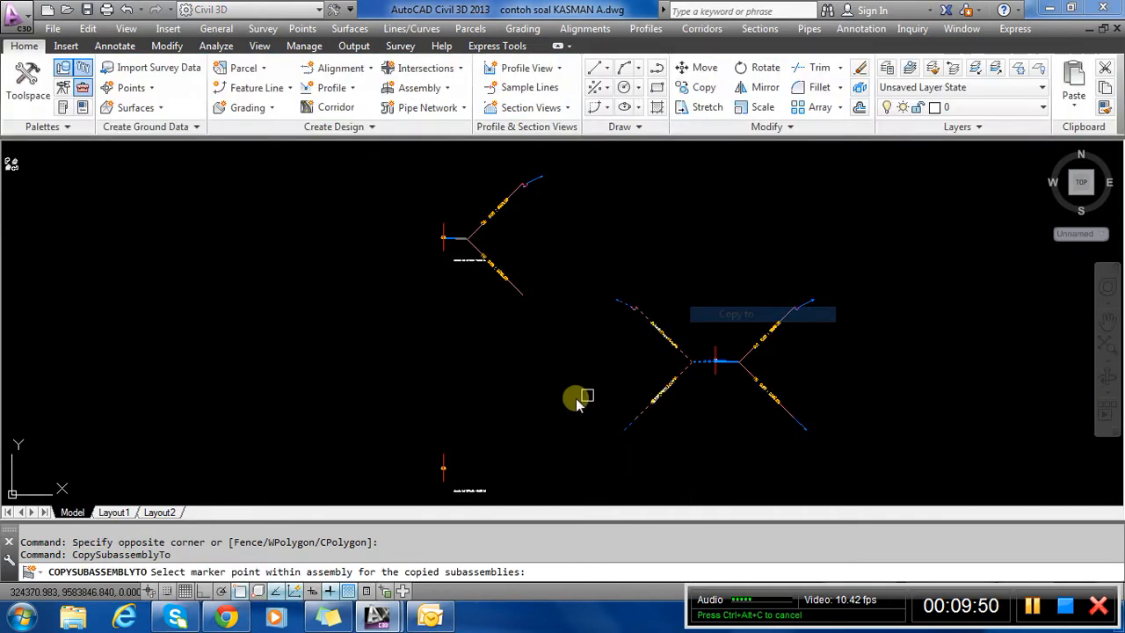
pyautogui.click(444, 456)
# Move the copied AS03 TYPE 2 assembly down beside the Curb Return Fillets assembly.
pyautogui.scroll(-4, 550, 177)
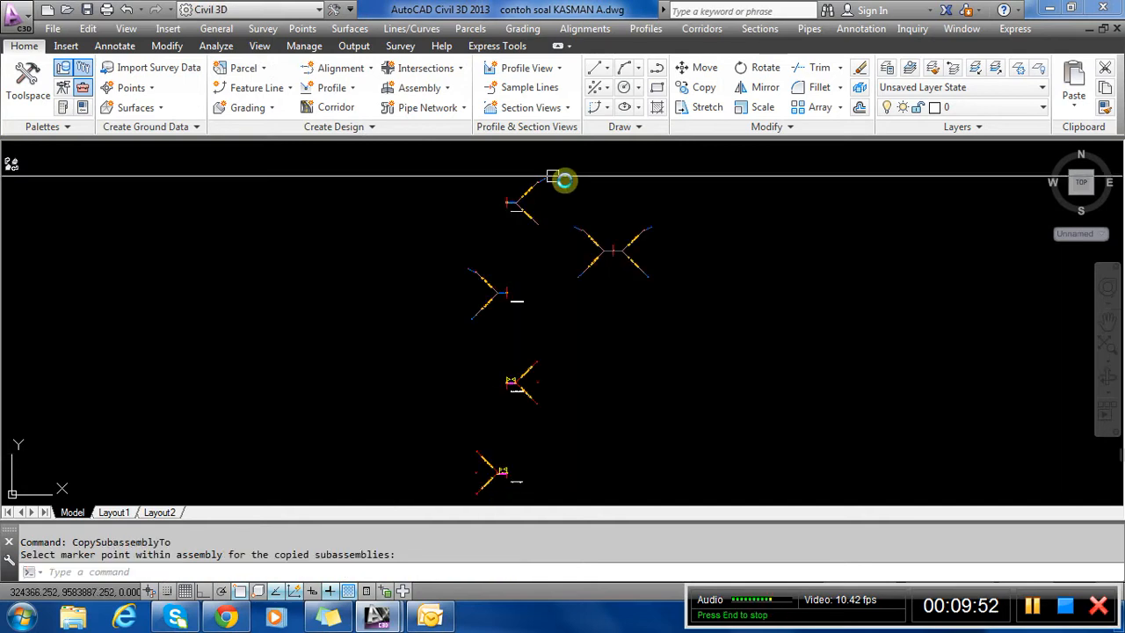
pyautogui.press('Escape')
pyautogui.scroll(6, 620, 247)
pyautogui.write('m')
pyautogui.press('Return')
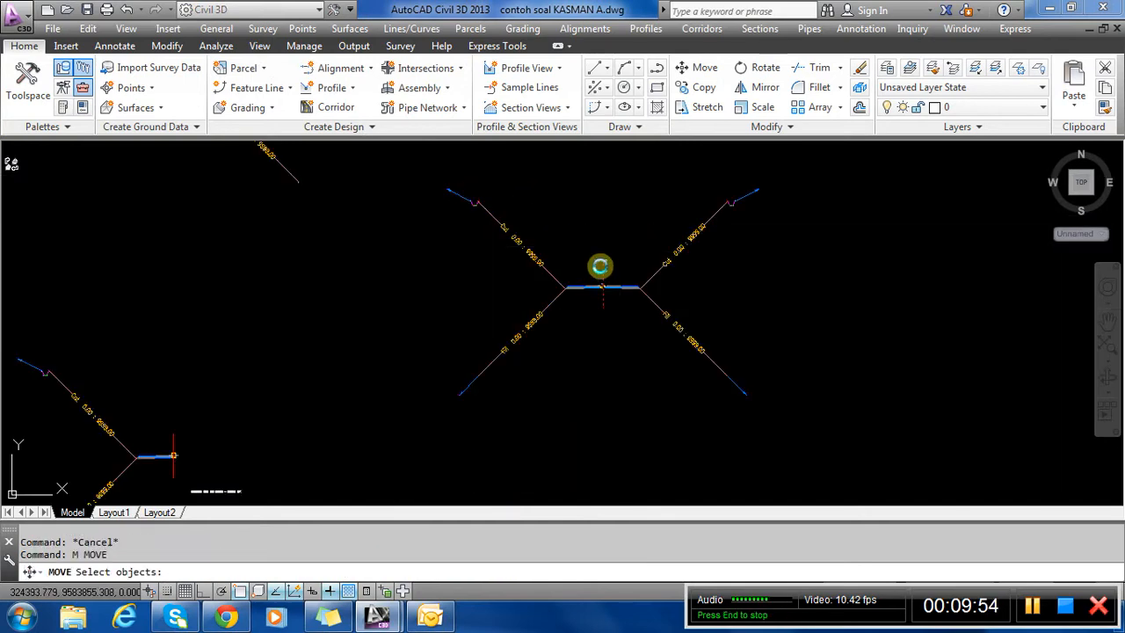
pyautogui.click(601, 271)
pyautogui.press('Return')
pyautogui.click(596, 306)
pyautogui.scroll(-4, 623, 255)
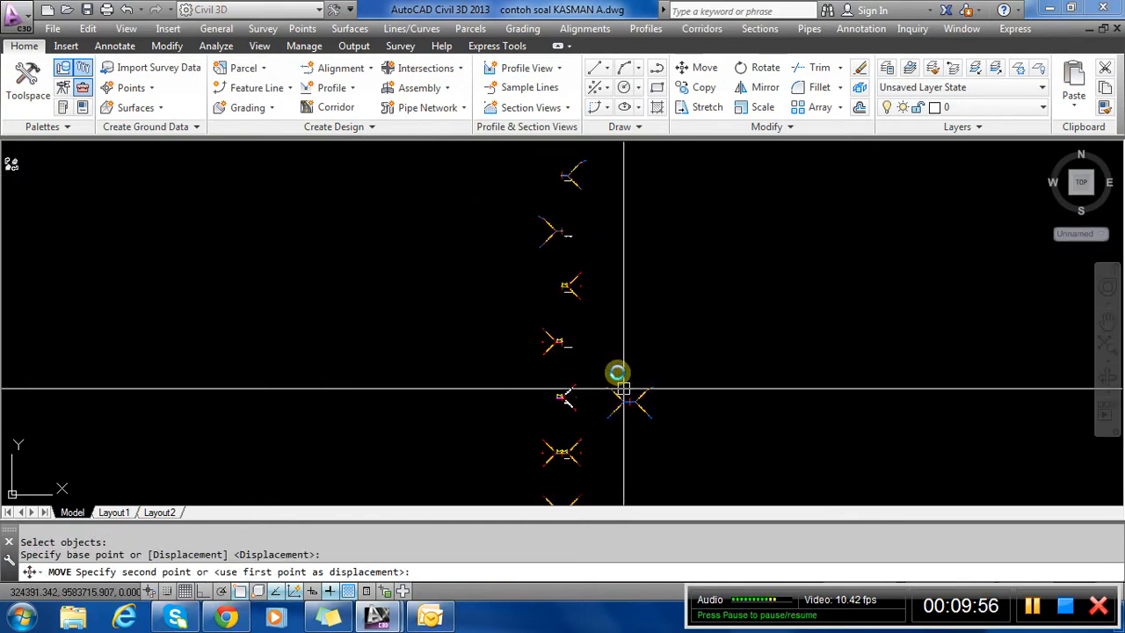
pyautogui.click(620, 378)
# Examine the Primary Road Half Section and Curb Return Fillets assemblies, comparing the fillet's lane and curb with the copied AS03 TYPE 2 pavement.
pyautogui.scroll(8, 578, 293)
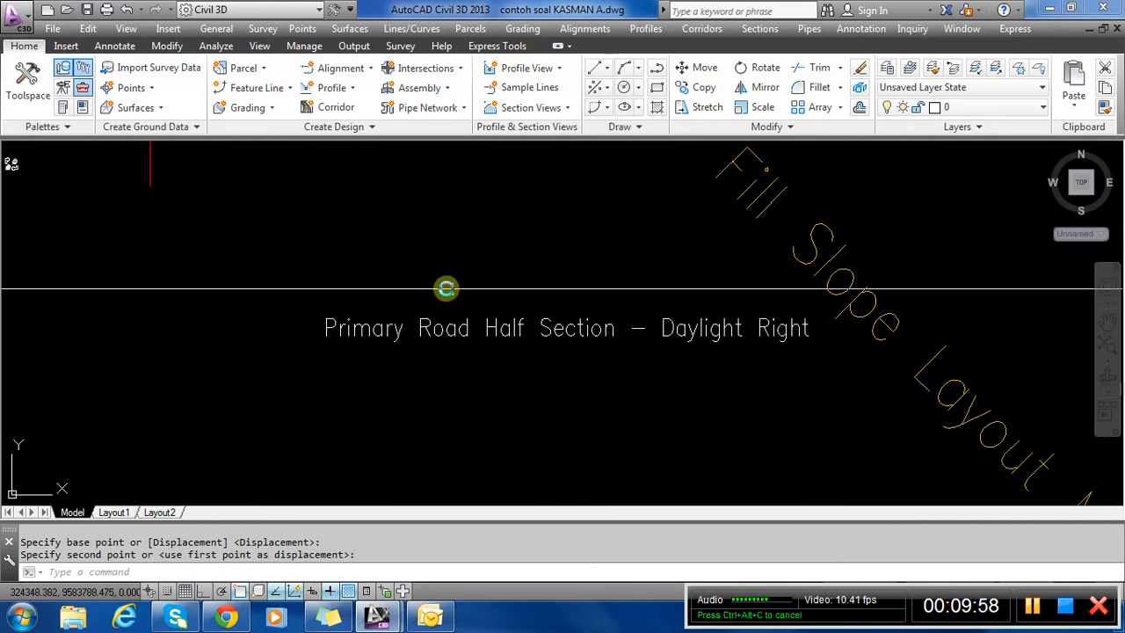
pyautogui.scroll(-6, 511, 320)
pyautogui.scroll(4, 465, 420)
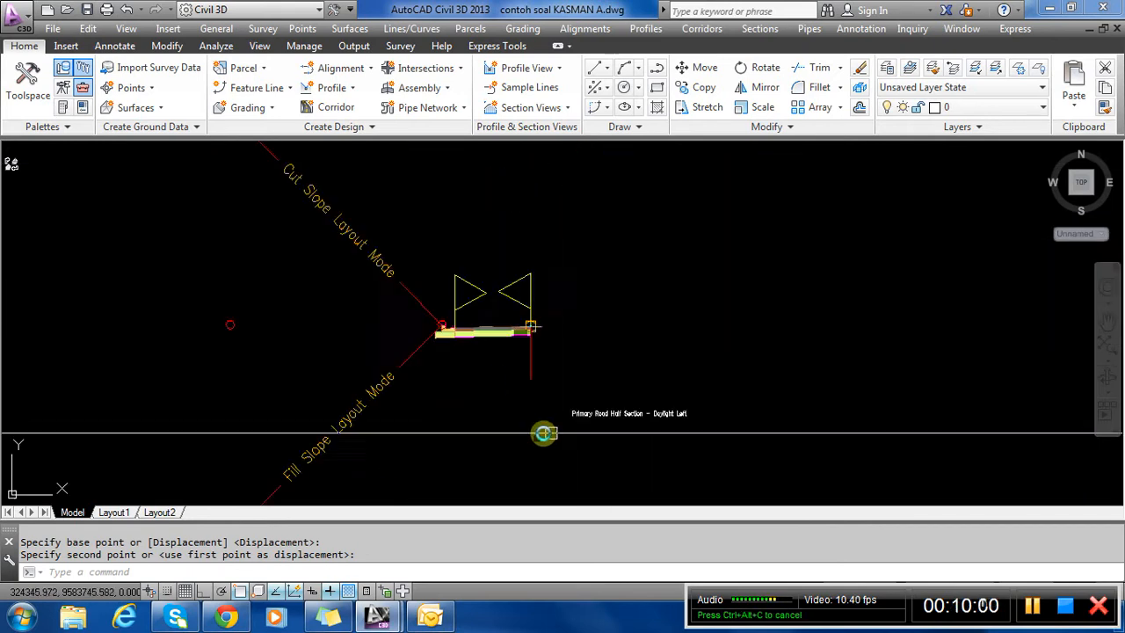
pyautogui.scroll(-4, 557, 145)
pyautogui.scroll(5, 595, 366)
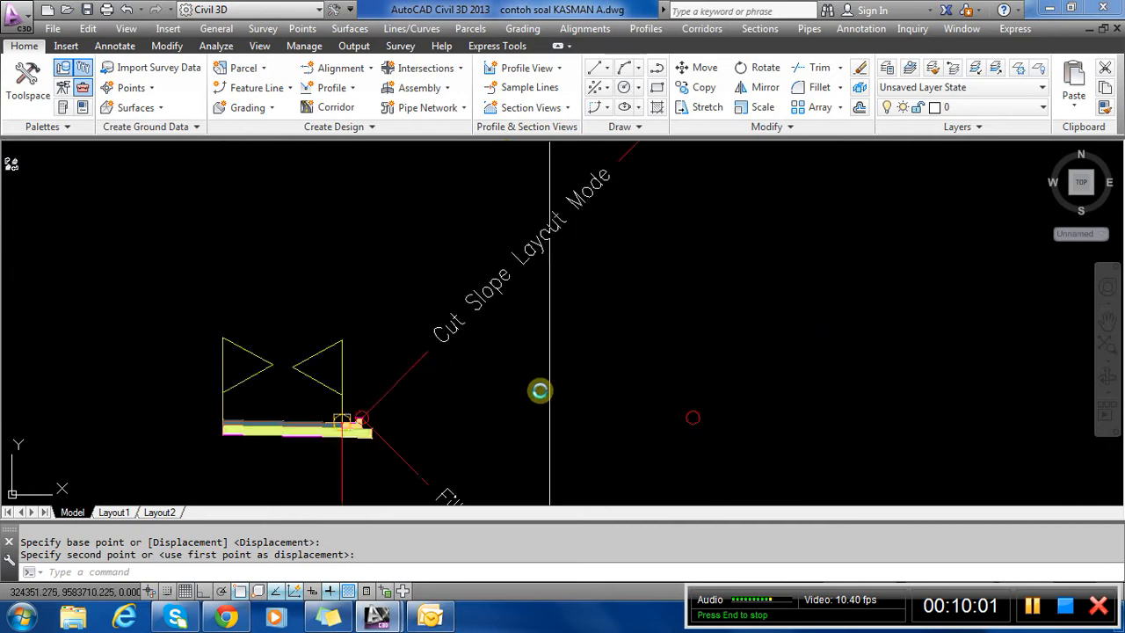
pyautogui.scroll(-2, 469, 146)
pyautogui.scroll(4, 472, 315)
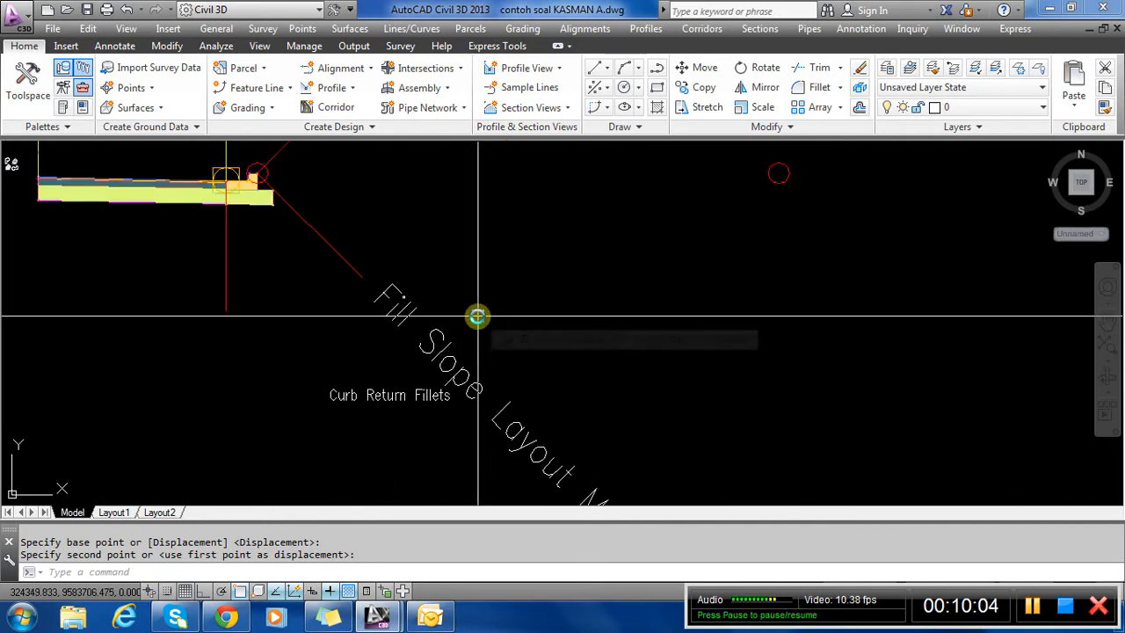
pyautogui.scroll(-7, 478, 316)
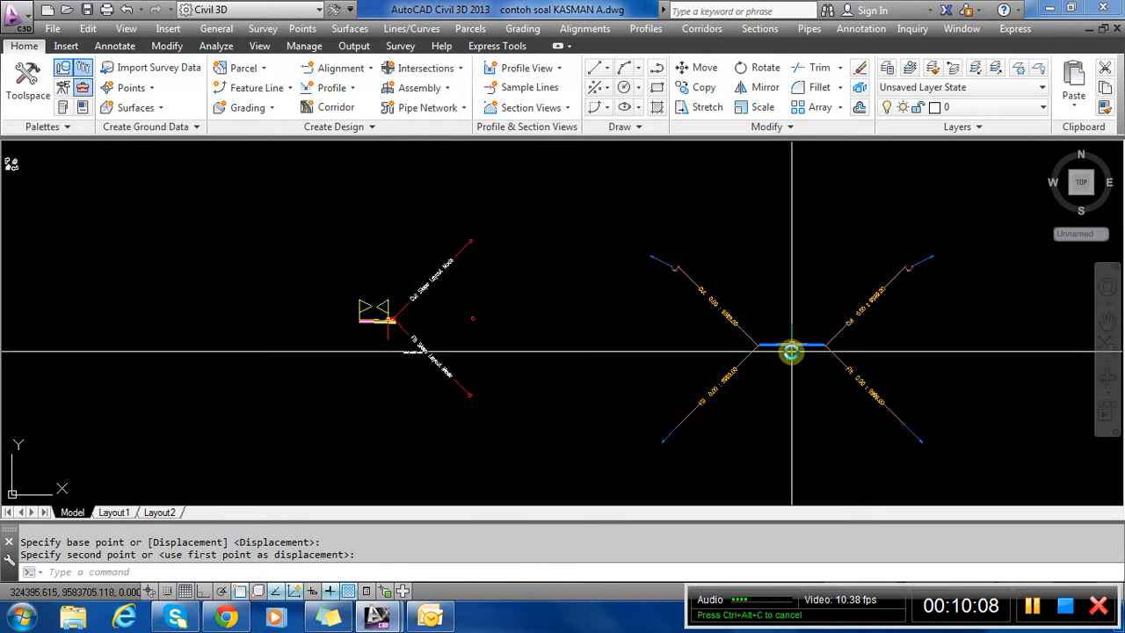
pyautogui.scroll(5, 794, 353)
pyautogui.scroll(10, 317, 327)
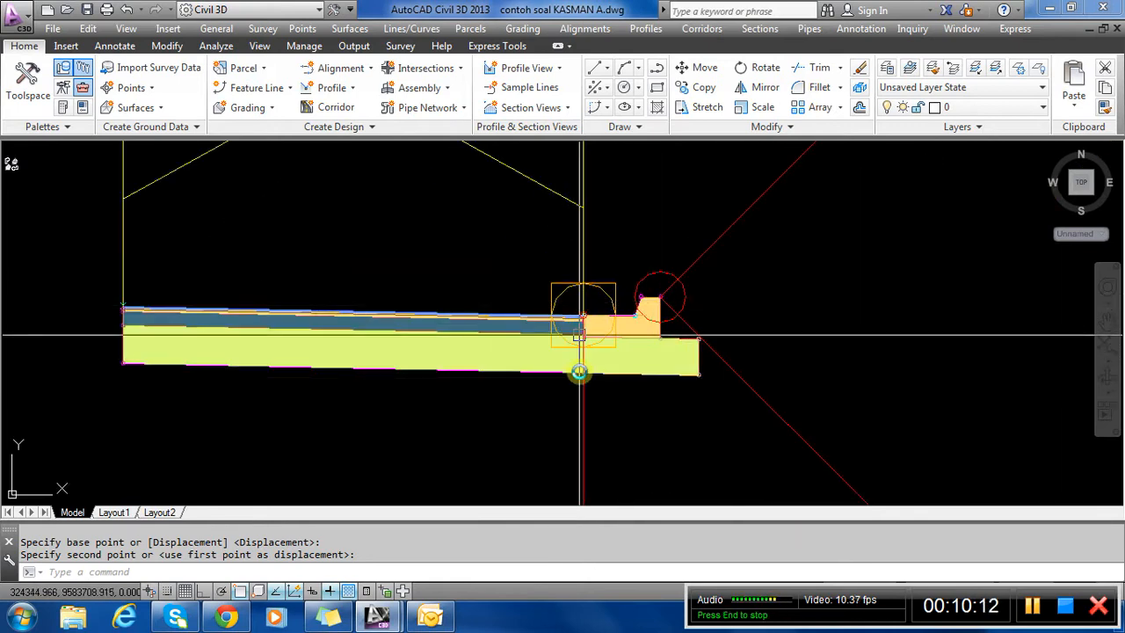
pyautogui.scroll(-8, 616, 325)
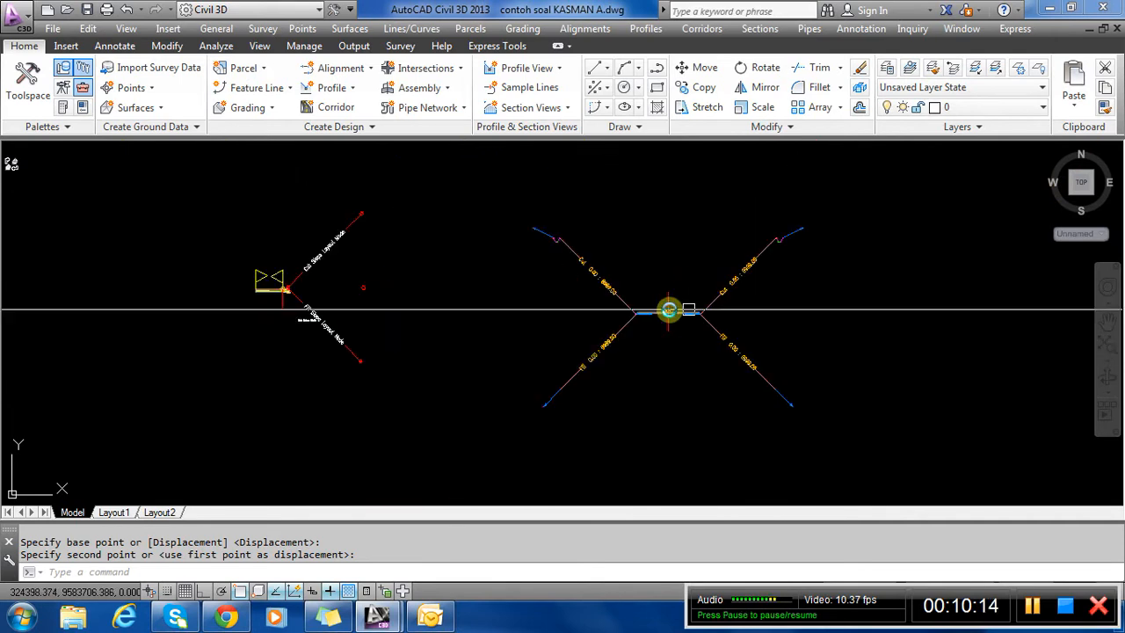
pyautogui.scroll(10, 650, 307)
pyautogui.scroll(4, 835, 334)
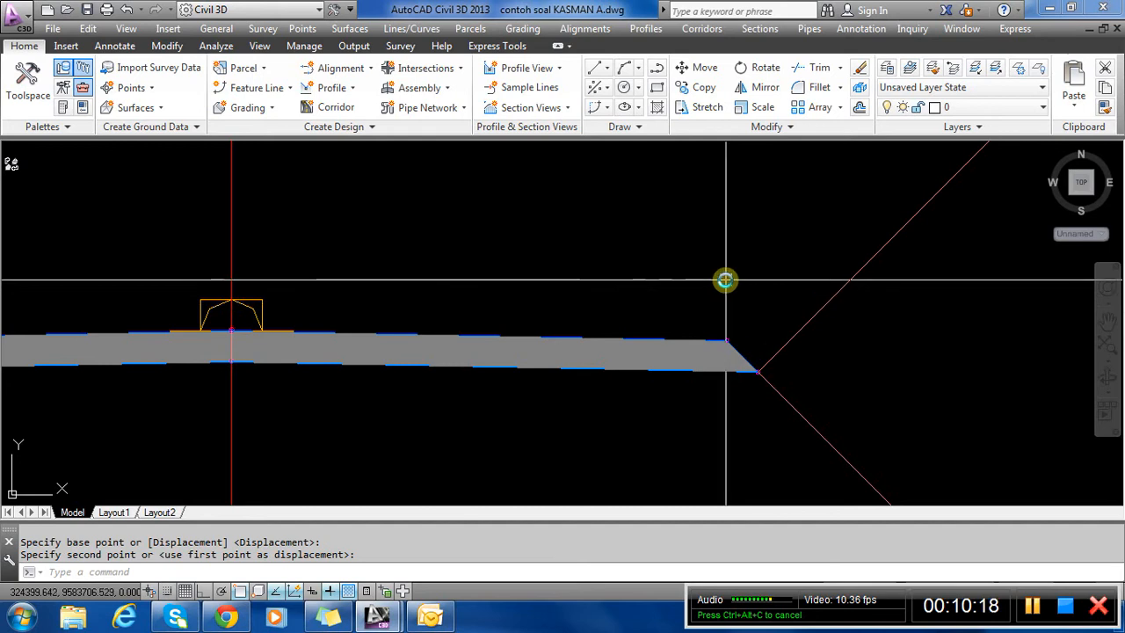
pyautogui.scroll(-10, 836, 334)
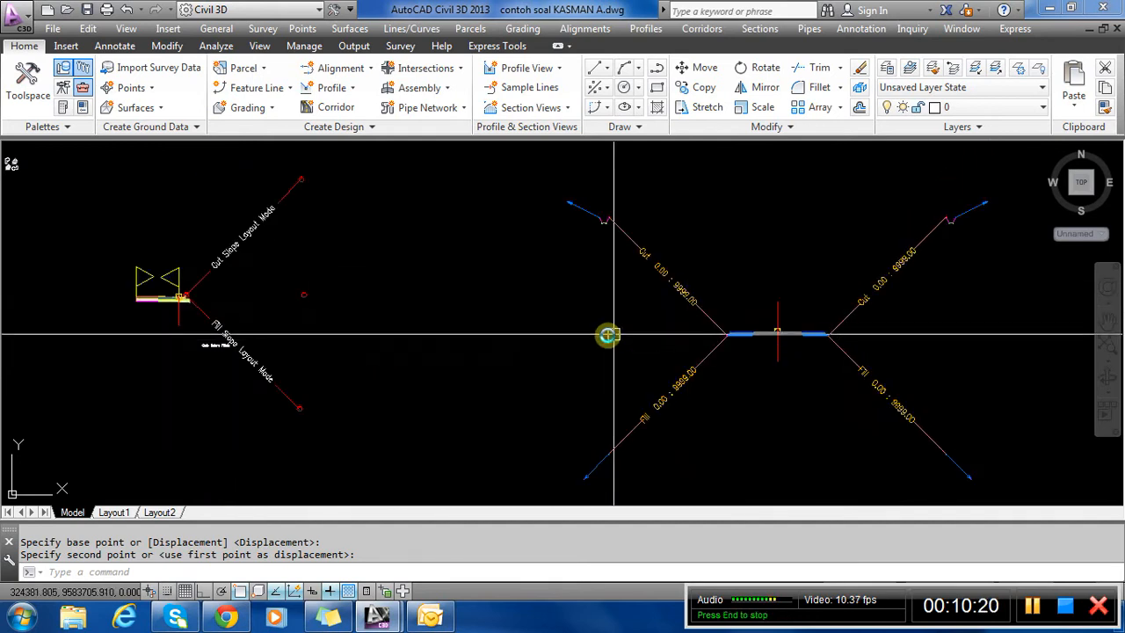
# Erase the lane subassembly inside the Curb Return Fillets assembly, keeping its curb and side slopes.
pyautogui.scroll(4, 138, 299)
pyautogui.click(219, 309)
pyautogui.click(213, 319)
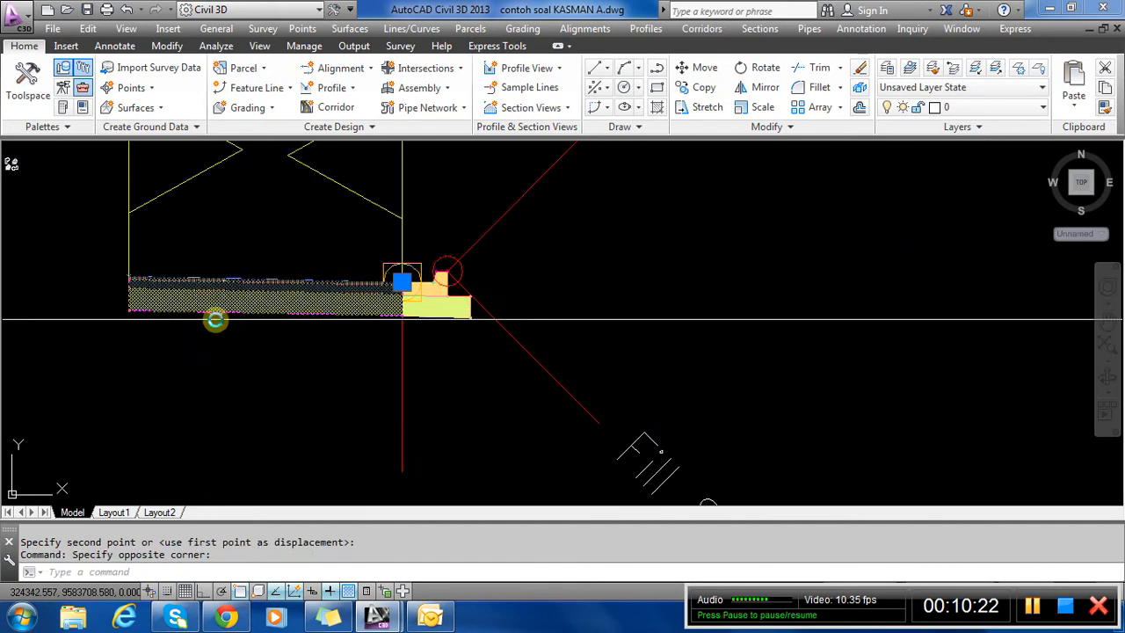
pyautogui.press('Return')
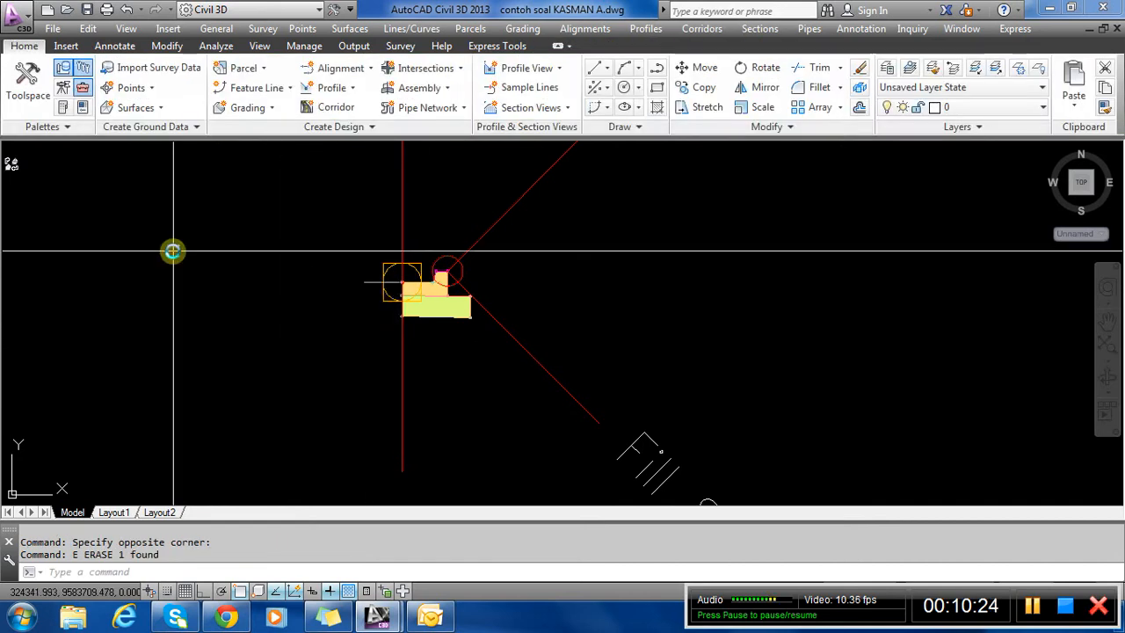
# Copy the left pavement subassembly of the copied AS03 TYPE 2 assembly onto the Curb Return Fillets baseline.
pyautogui.scroll(-5, 462, 346)
pyautogui.click(862, 352)
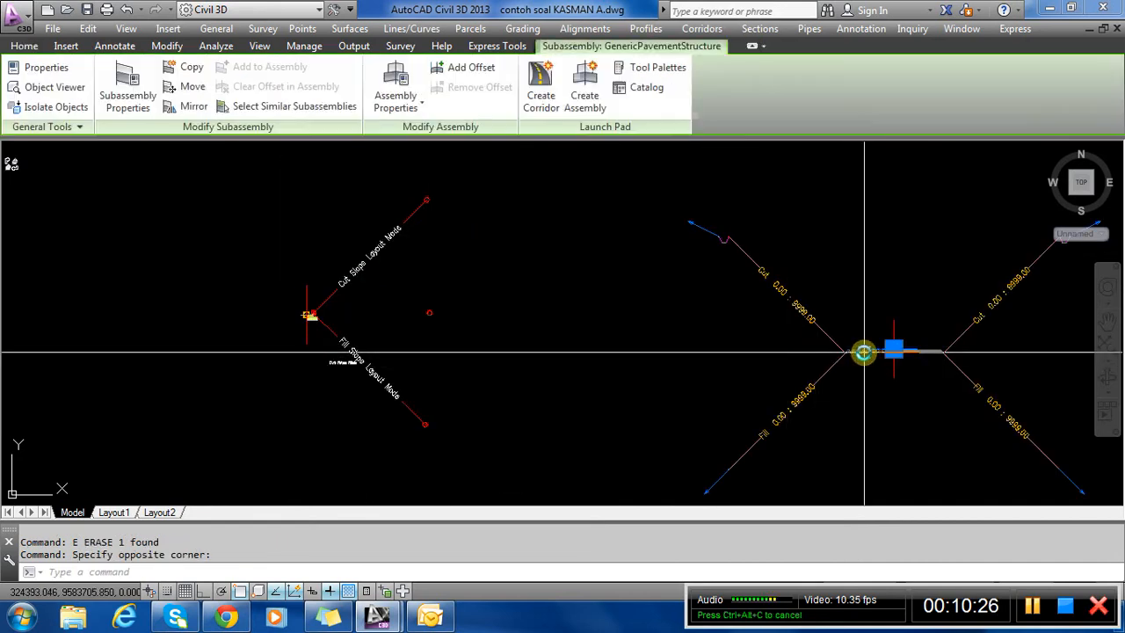
pyautogui.rightClick(865, 352)
pyautogui.click(912, 209)
pyautogui.scroll(5, 321, 308)
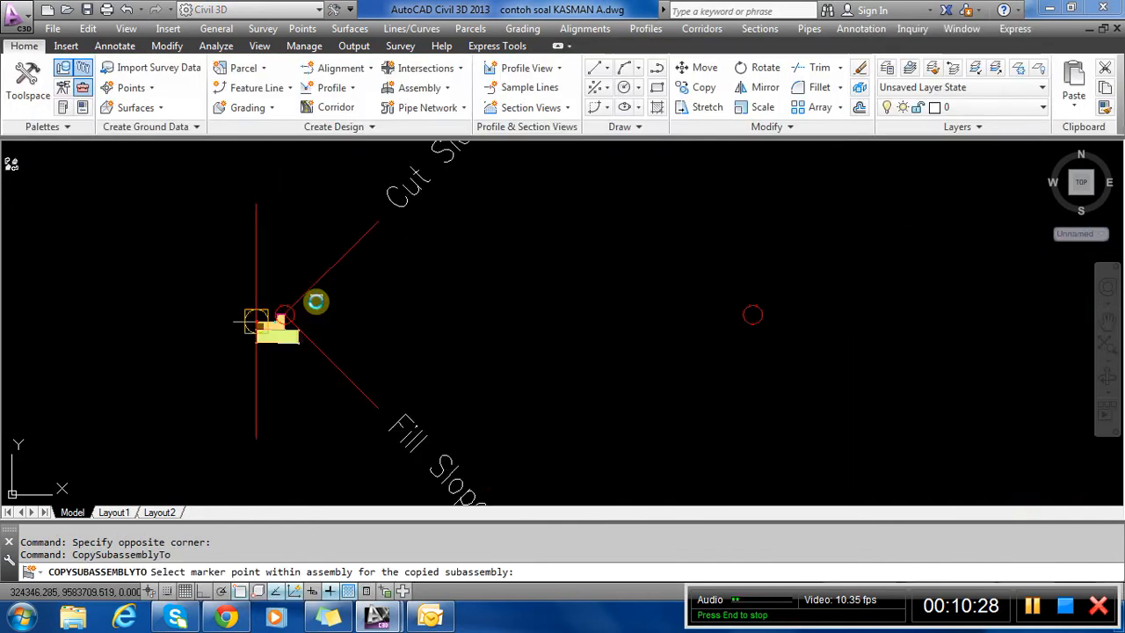
pyautogui.click(257, 244)
pyautogui.press('Escape')
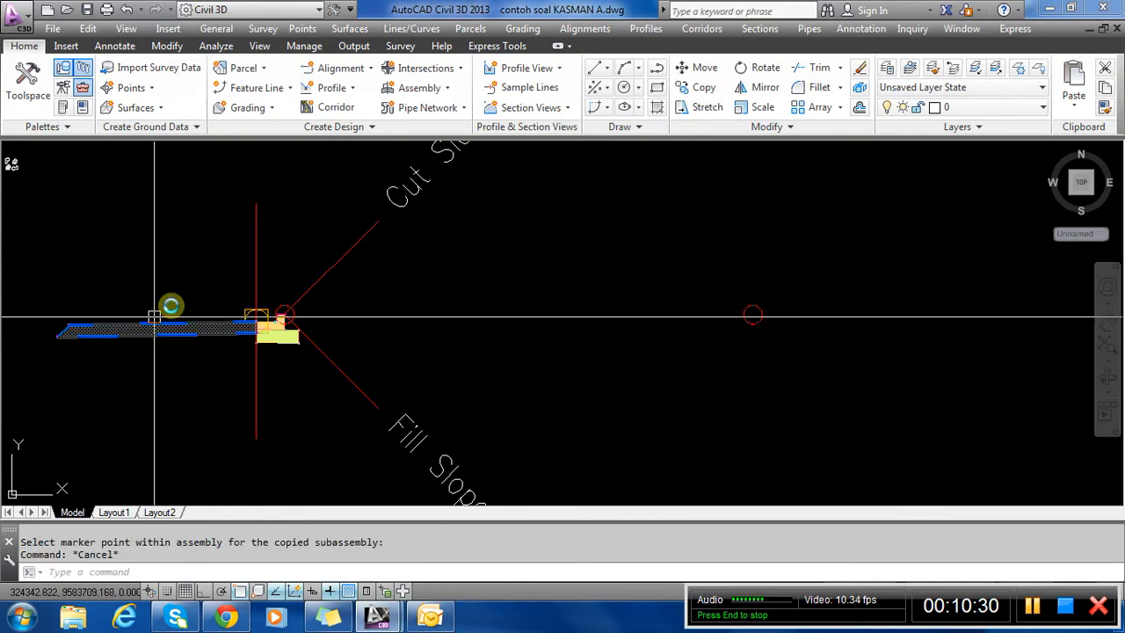
# Rename the left pavement subassembly in the Curb Return Fillets assembly as GenericPavementStructure_Return.
pyautogui.write('CH')
pyautogui.press('Return')
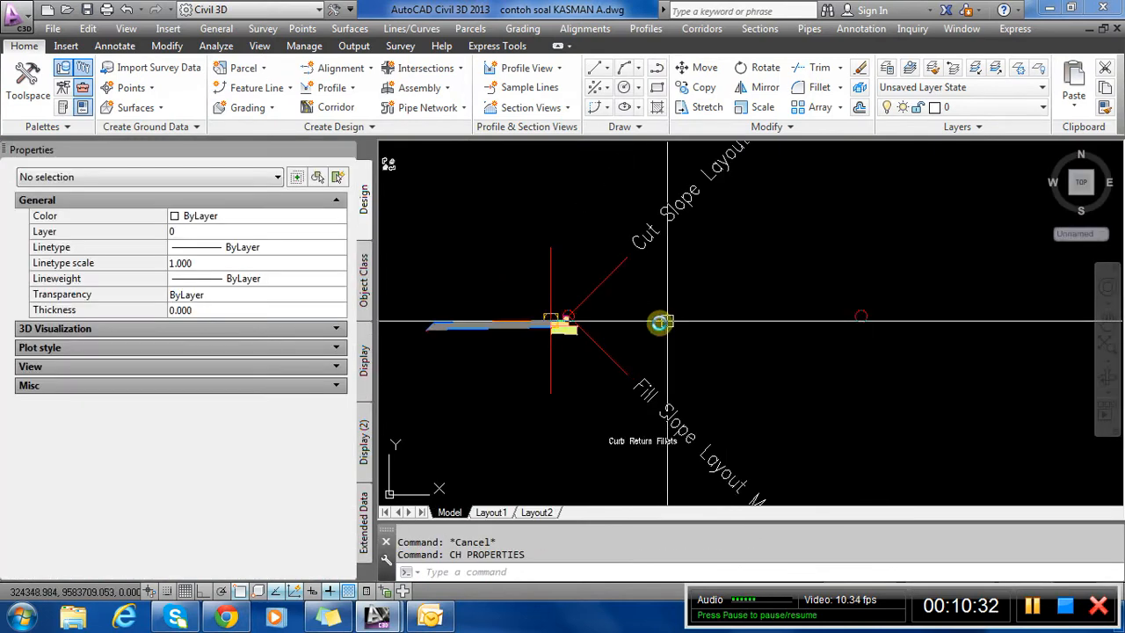
pyautogui.click(447, 340)
pyautogui.scroll(-4, 641, 213)
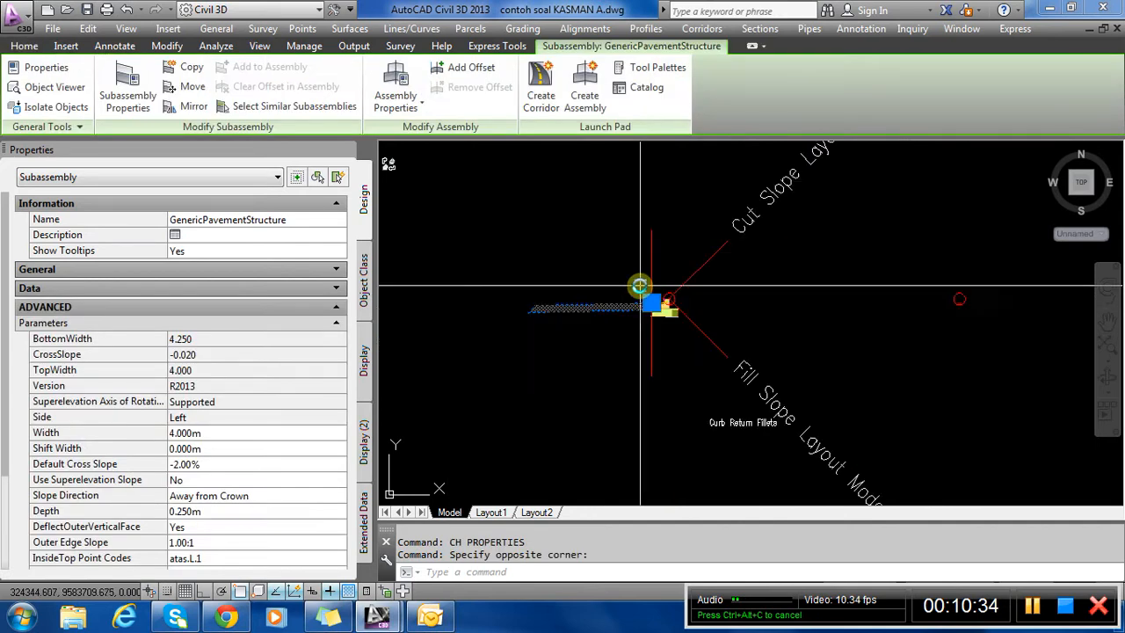
pyautogui.click(419, 301)
pyautogui.click(312, 220)
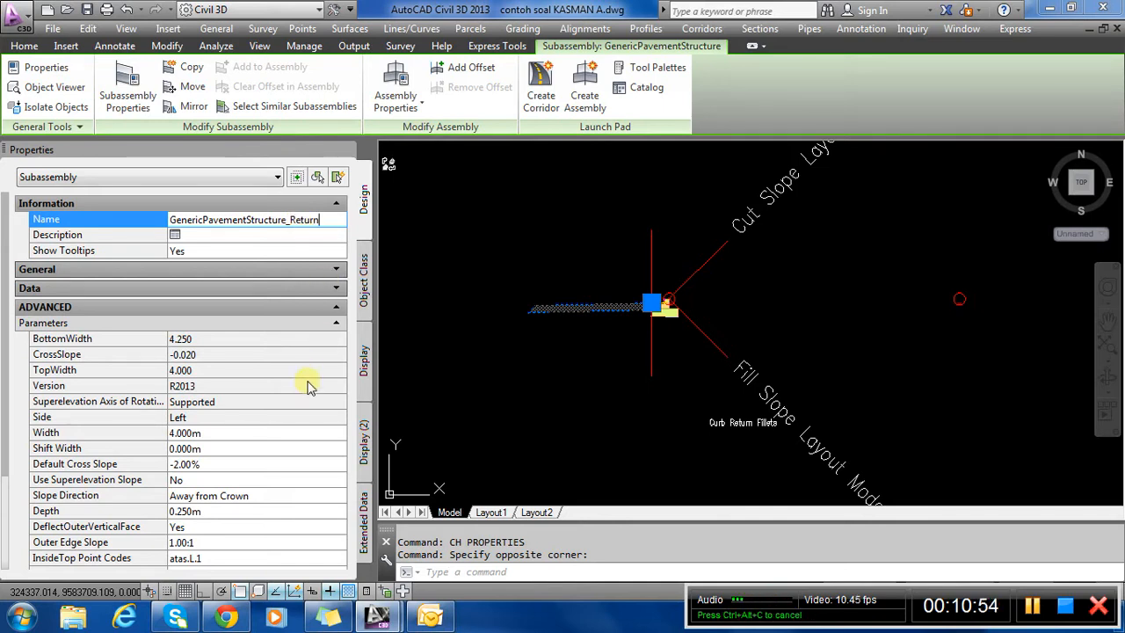
pyautogui.click(280, 420)
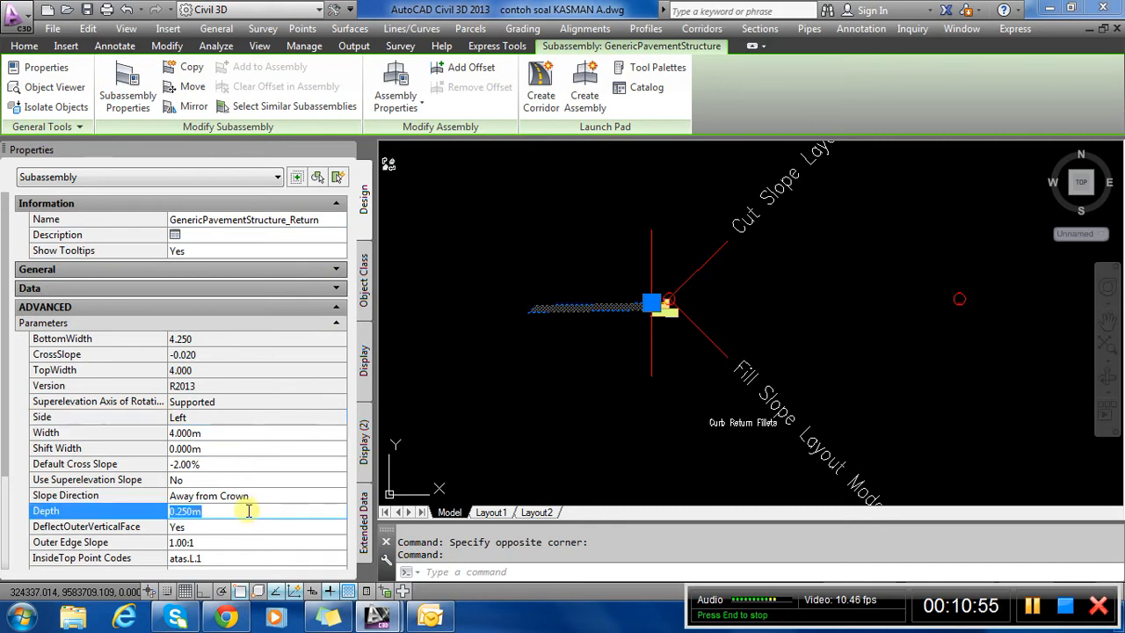
# Set the return pavement's DeflectOuterVerticalFace to No and its default cross slope to 2.
pyautogui.click(261, 541)
pyautogui.click(264, 513)
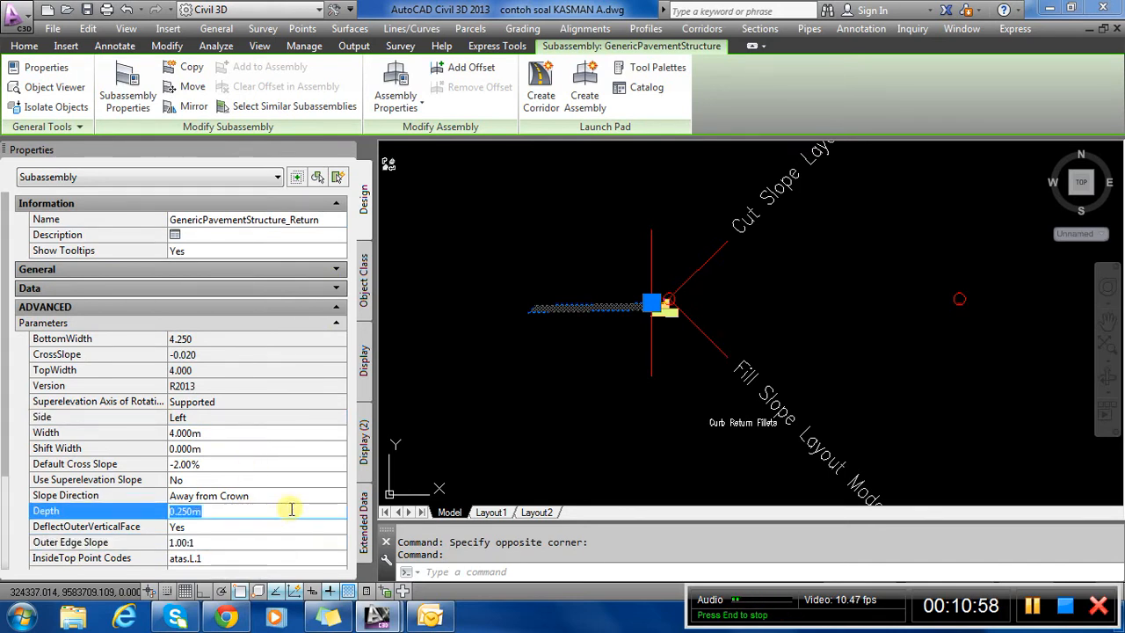
pyautogui.click(272, 528)
pyautogui.click(261, 557)
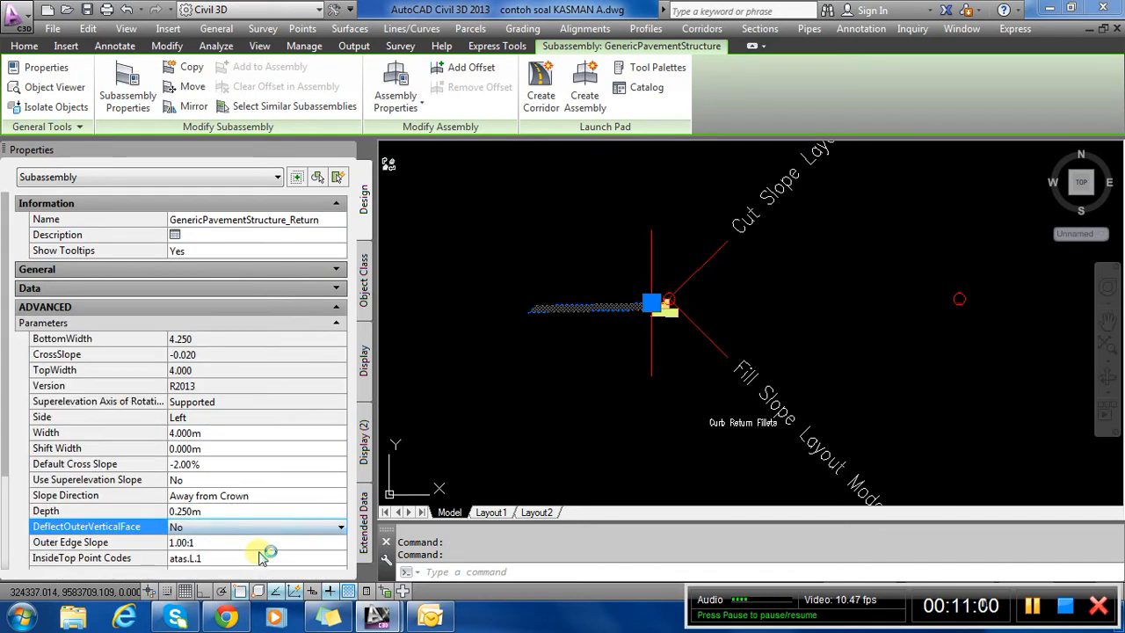
pyautogui.click(228, 463)
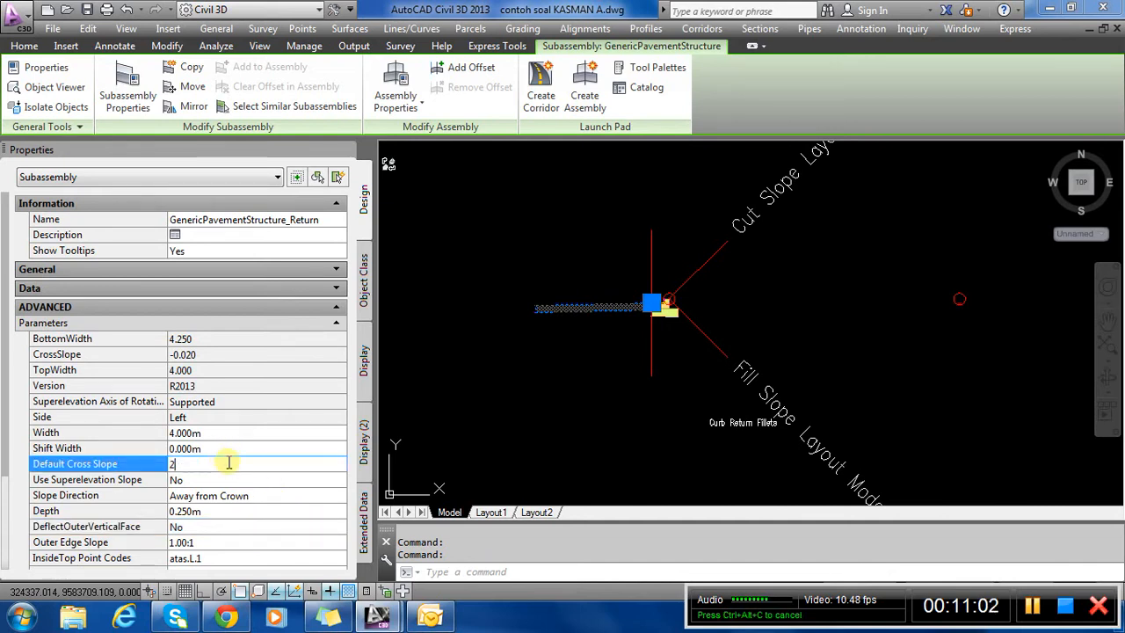
pyautogui.write('2')
pyautogui.press('Return')
pyautogui.scroll(4, 673, 317)
pyautogui.press('Escape')
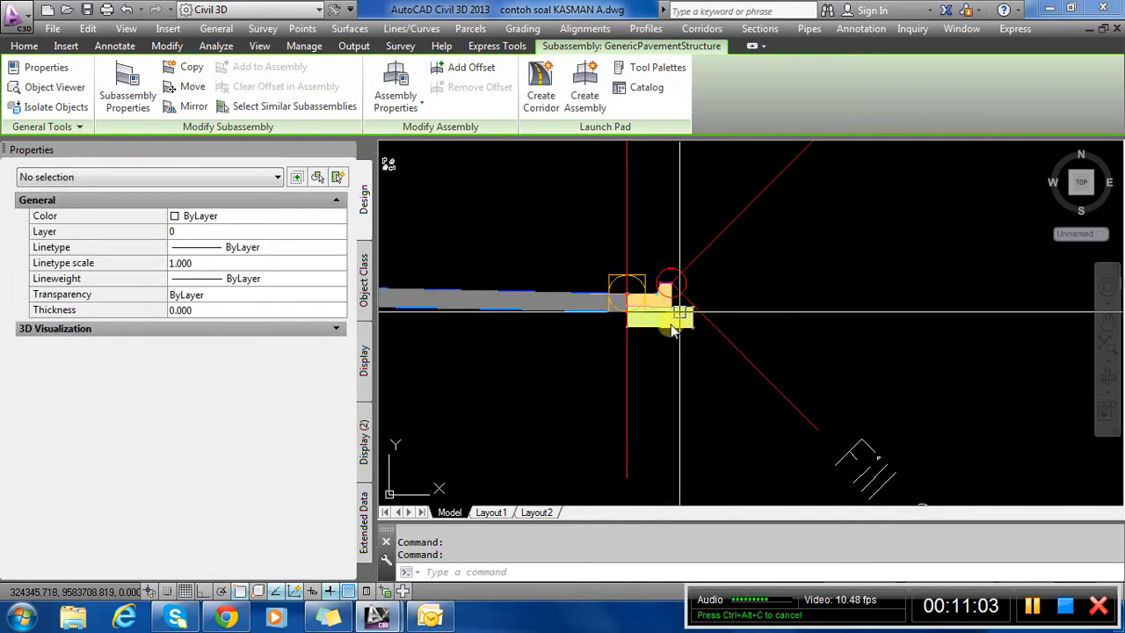
# Erase the original curb-and-gutter and side-slope subassemblies from the Curb Return Fillets assembly.
pyautogui.click(668, 327)
pyautogui.write('e')
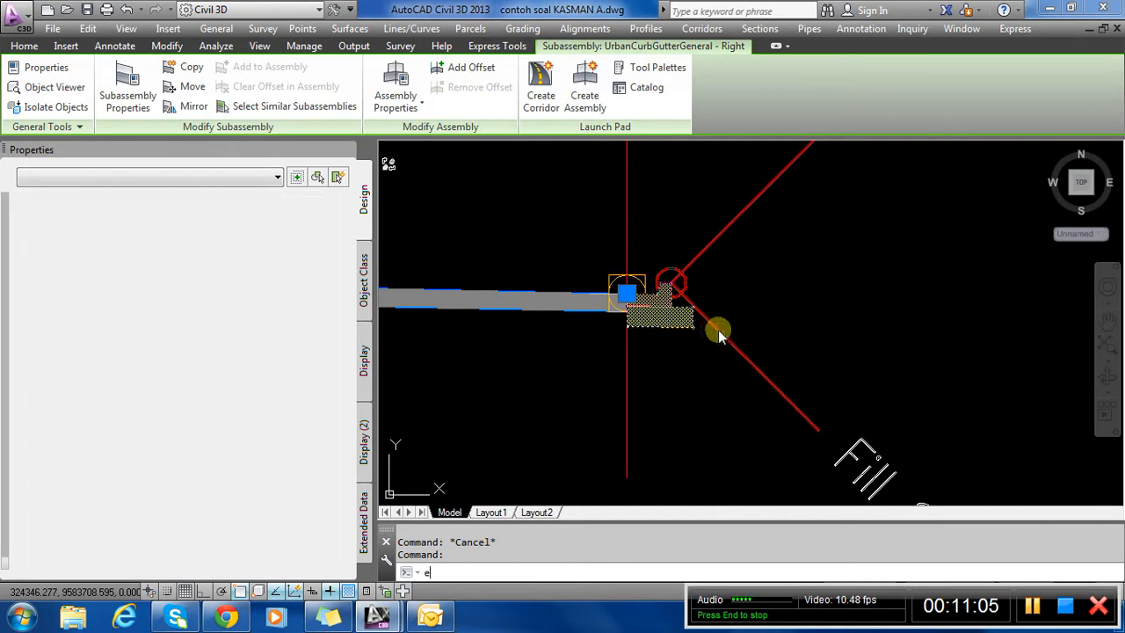
pyautogui.press('Return')
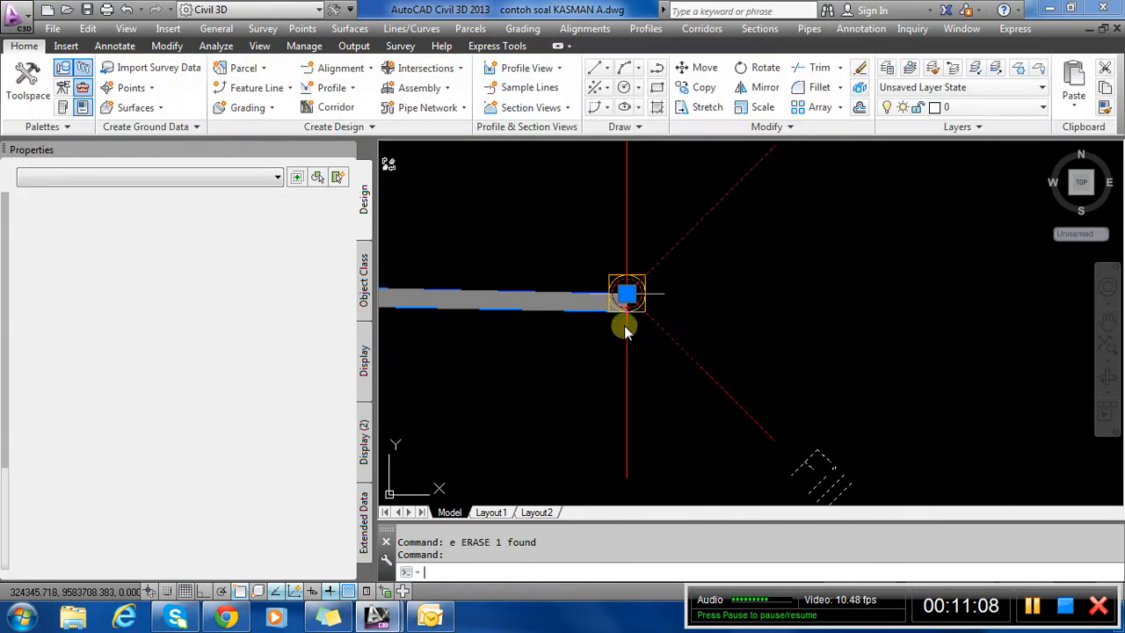
# Copy the right-half subassemblies of the copied AS03 TYPE 2 assembly, pavement and daylight slopes, onto the Curb Return Fillets baseline.
pyautogui.scroll(-5, 525, 296)
pyautogui.scroll(2, 905, 327)
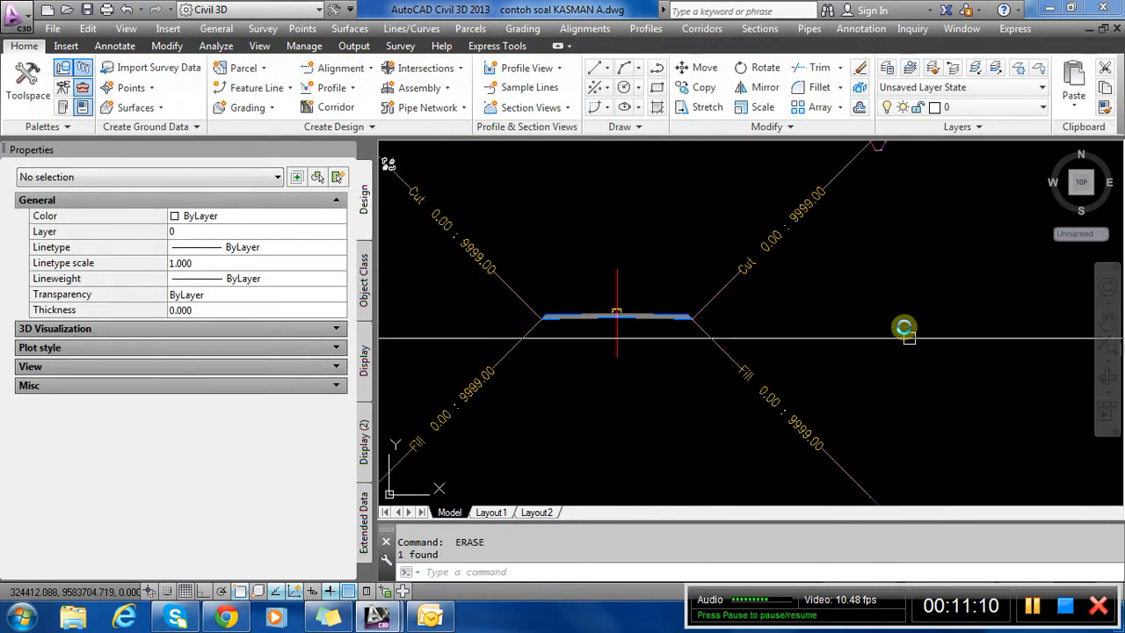
pyautogui.scroll(-3, 905, 327)
pyautogui.click(905, 440)
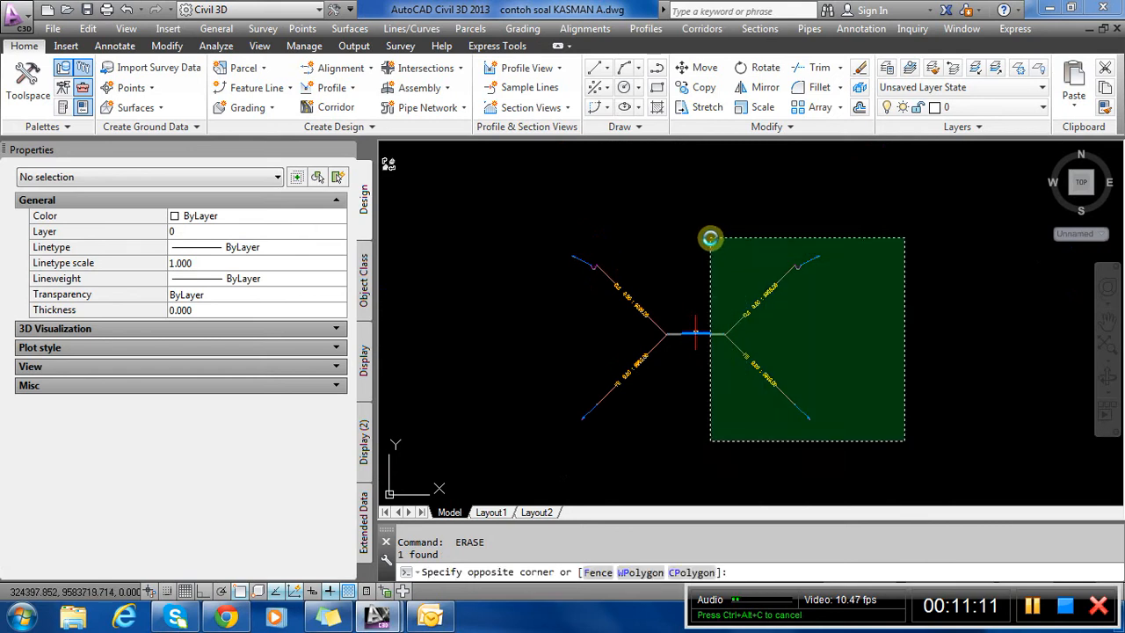
pyautogui.click(710, 237)
pyautogui.rightClick(740, 315)
pyautogui.click(818, 492)
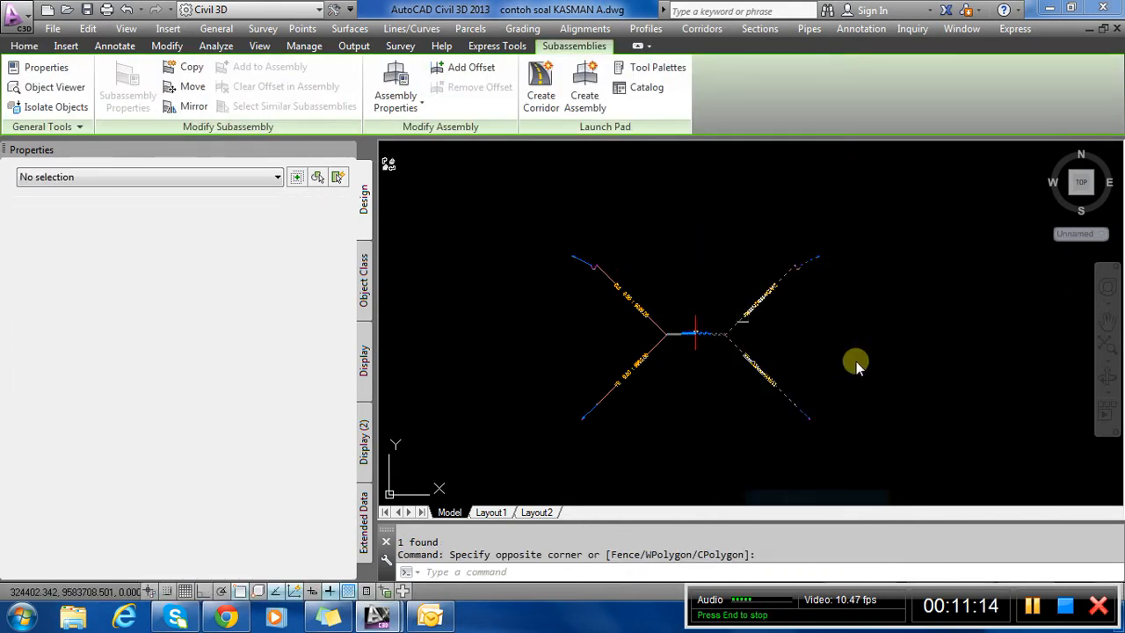
pyautogui.scroll(5, 693, 378)
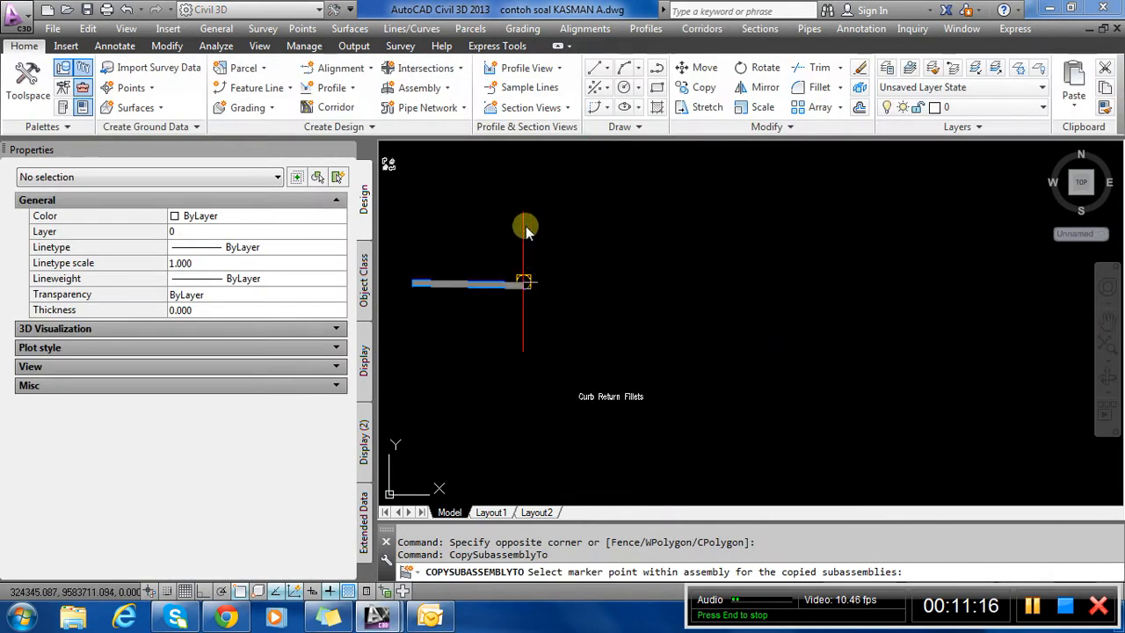
pyautogui.click(525, 279)
pyautogui.scroll(2, 512, 280)
pyautogui.scroll(-2, 636, 297)
pyautogui.scroll(1, 635, 299)
pyautogui.press('Escape')
# Set the width of the right pavement subassembly in the Curb Return Fillets assembly to 0.02 m.
pyautogui.click(635, 299)
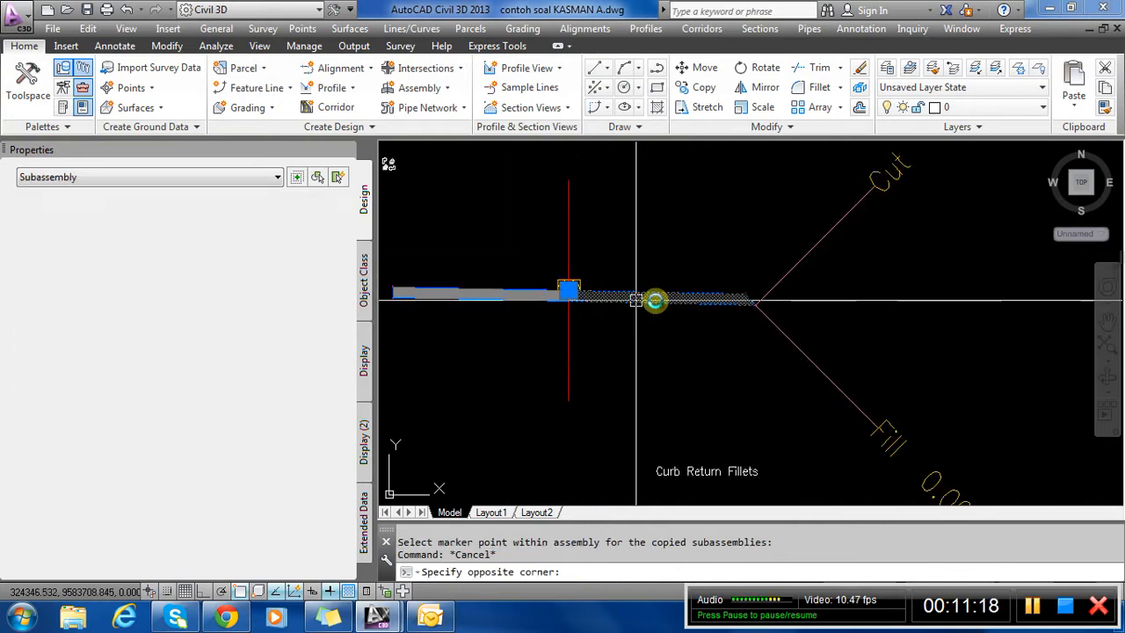
pyautogui.click(633, 304)
pyautogui.click(244, 431)
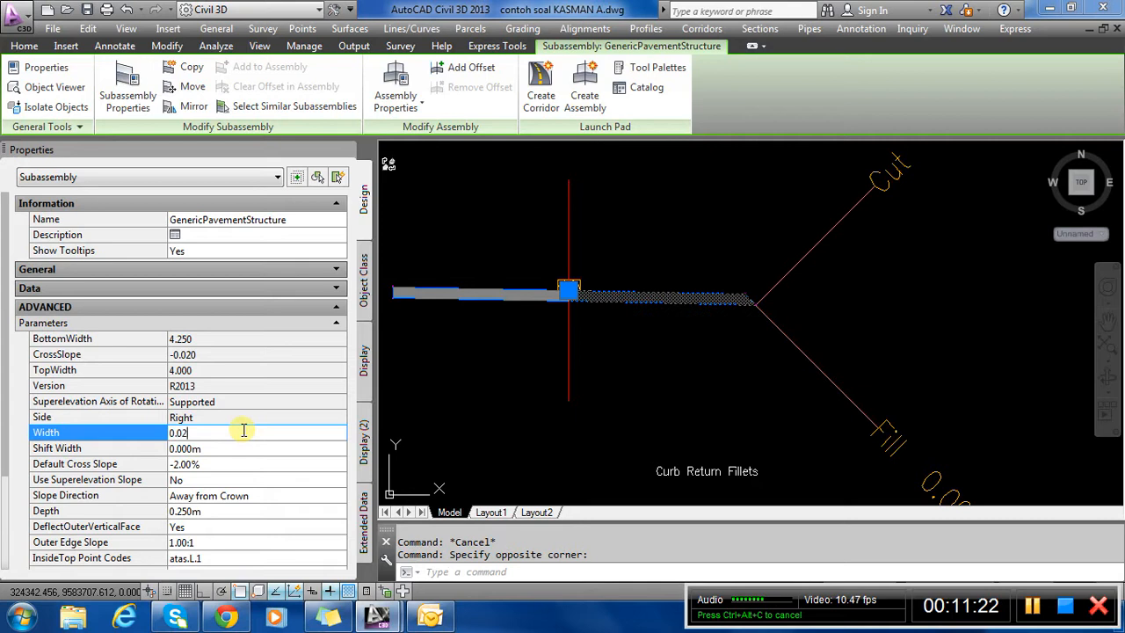
pyautogui.press('Return')
pyautogui.scroll(3, 552, 282)
pyautogui.press('Escape')
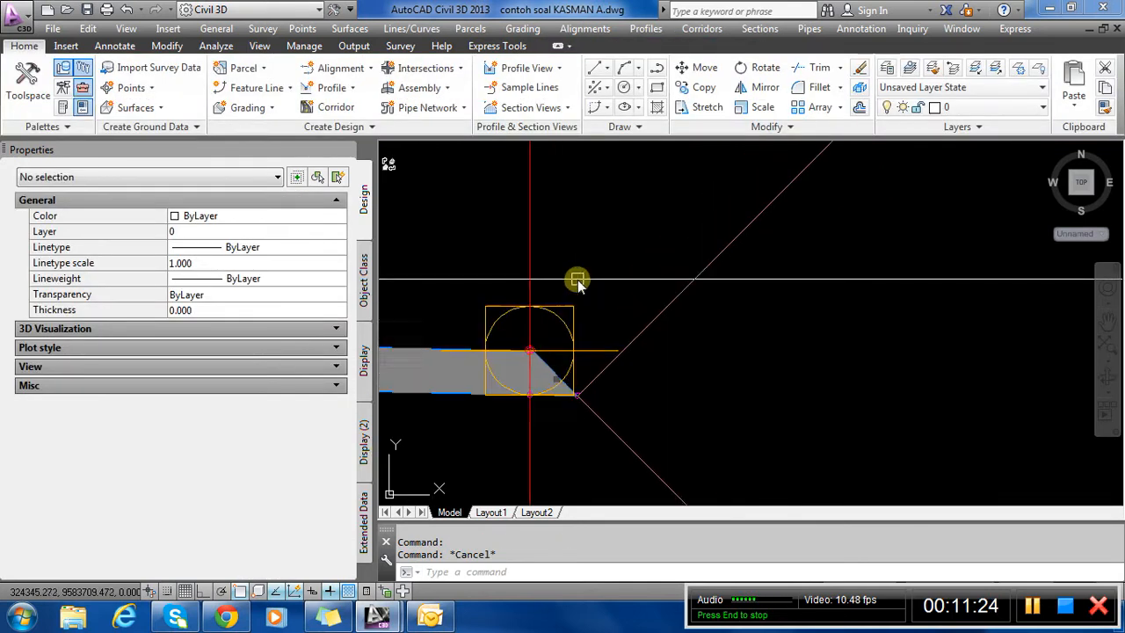
# Erase both side slopes, both lanes and the left curb of the Secondary Road Full Section assembly.
pyautogui.scroll(-8, 577, 281)
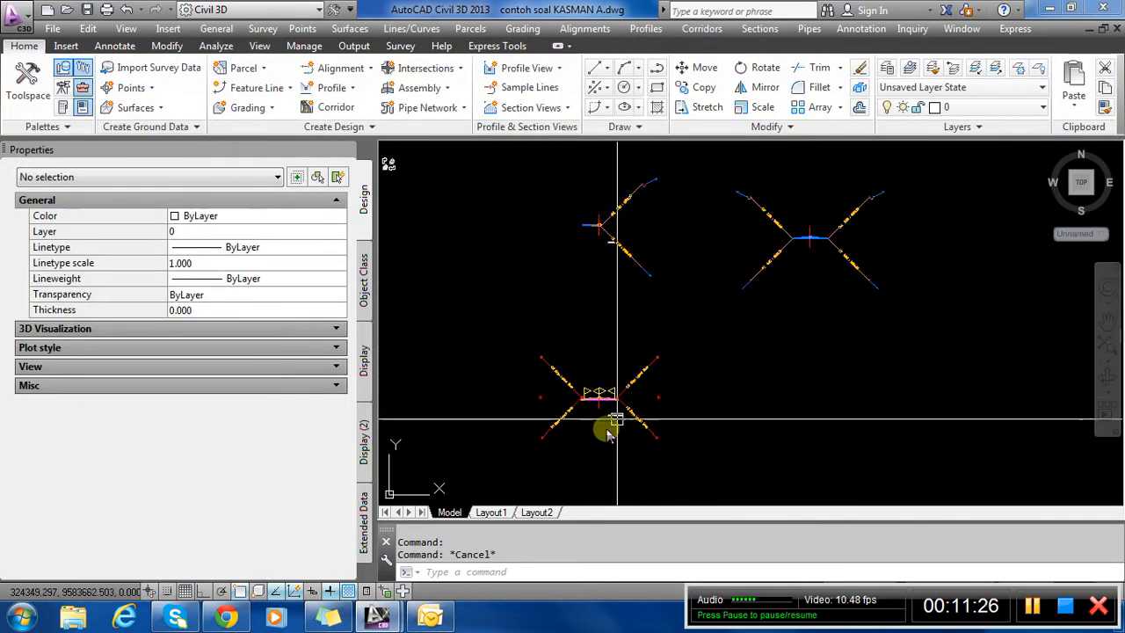
pyautogui.scroll(5, 657, 394)
pyautogui.scroll(-5, 642, 329)
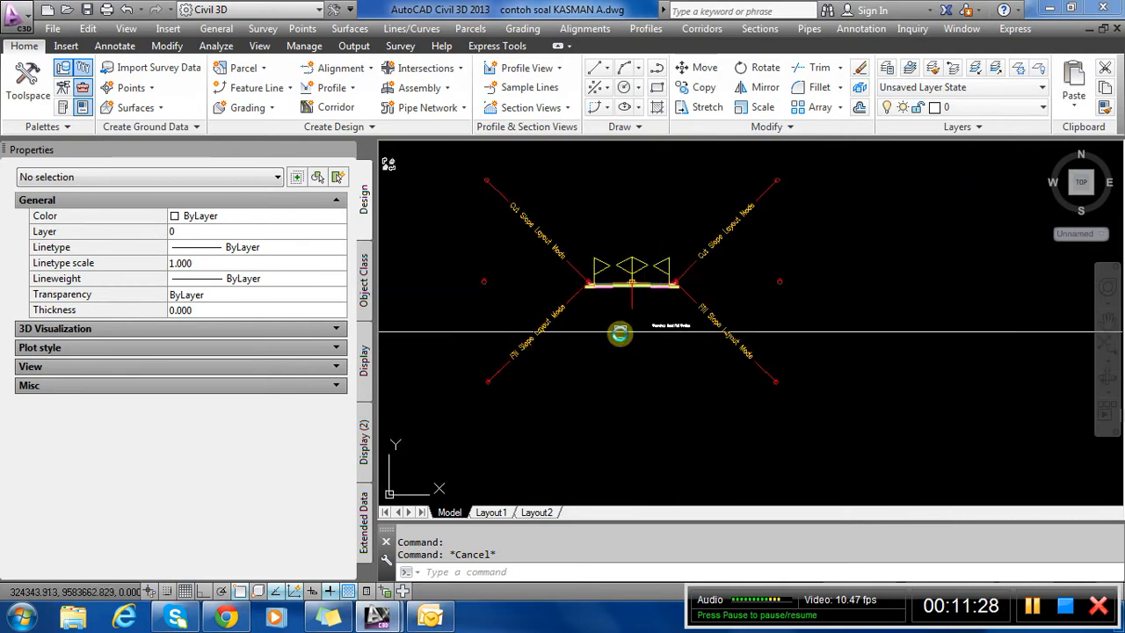
pyautogui.scroll(2, 638, 258)
pyautogui.click(708, 322)
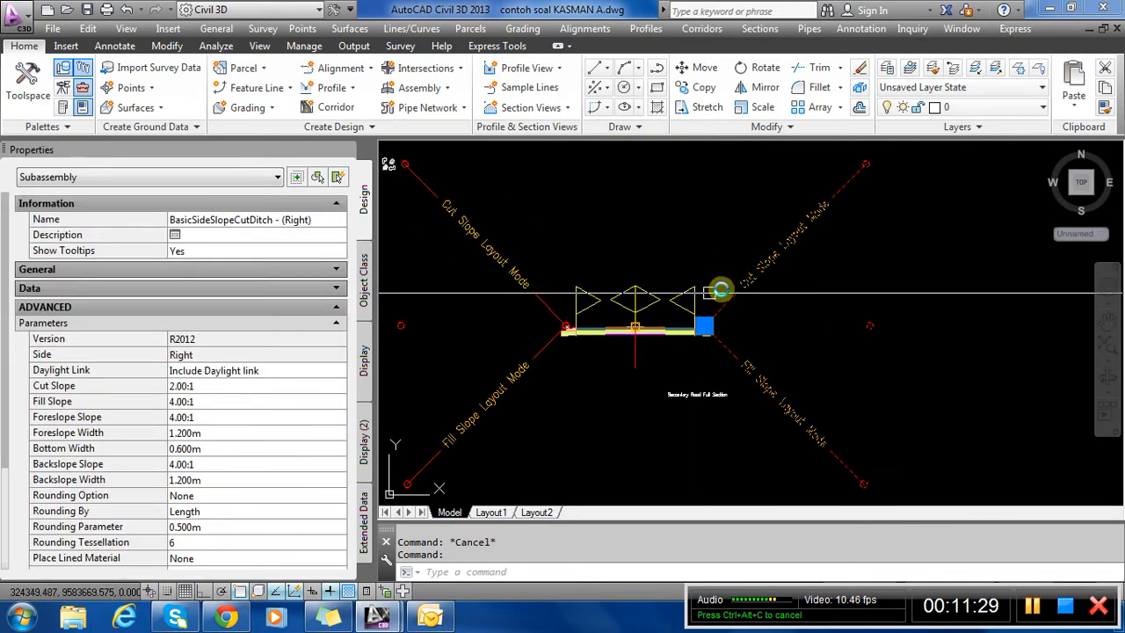
pyautogui.scroll(-2, 615, 297)
pyautogui.click(539, 267)
pyautogui.scroll(2, 615, 323)
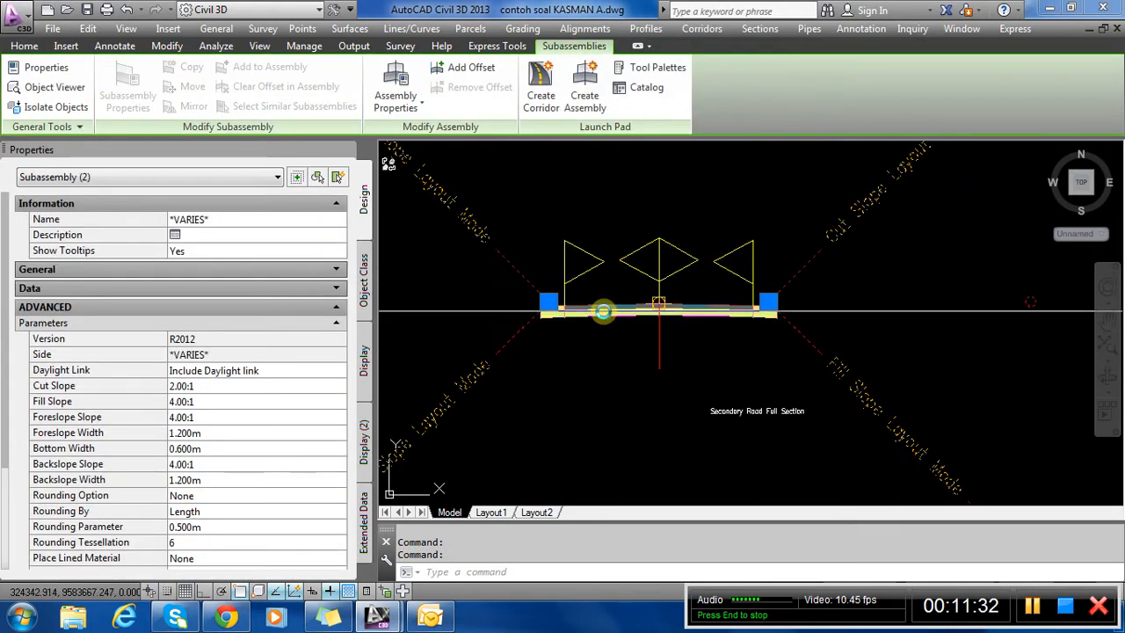
pyautogui.click(603, 313)
pyautogui.scroll(1, 546, 320)
pyautogui.scroll(1, 544, 321)
pyautogui.click(570, 316)
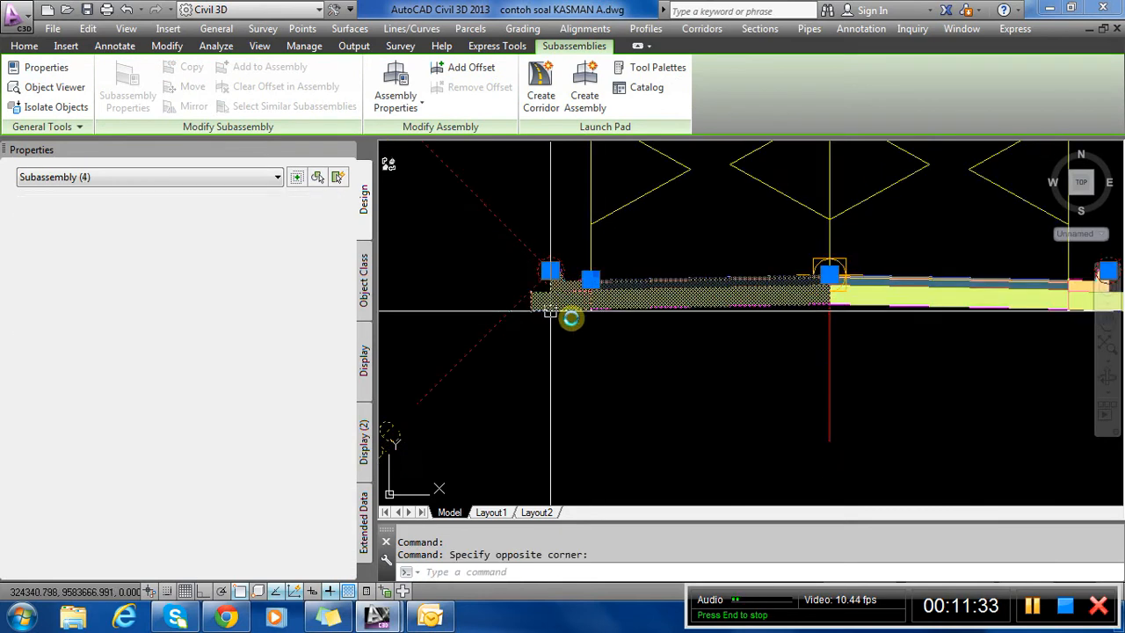
pyautogui.click(911, 309)
pyautogui.scroll(-2, 660, 331)
pyautogui.write('e')
pyautogui.press('Return')
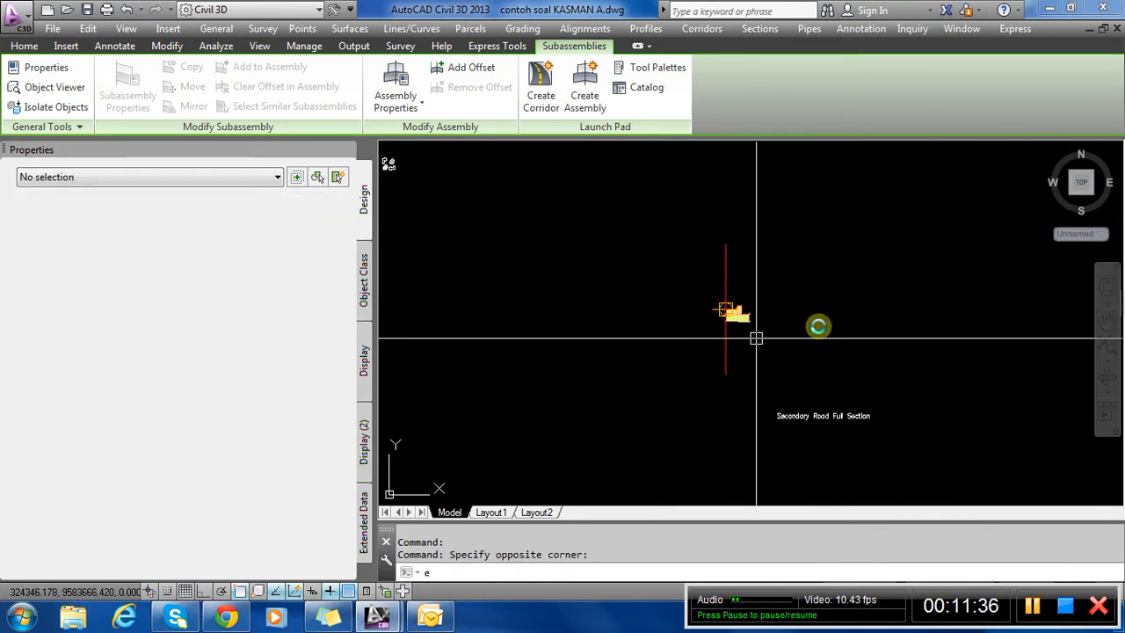
# Erase the remaining right curb-and-gutter subassembly from the Secondary Road Full Section baseline.
pyautogui.click(732, 314)
pyautogui.click(711, 318)
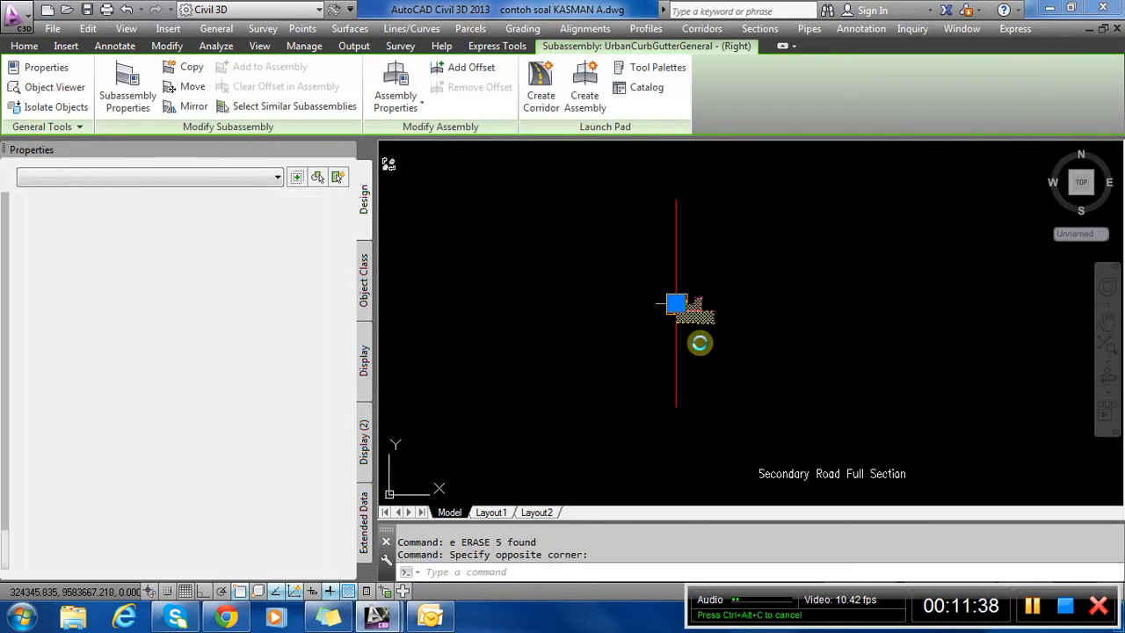
pyautogui.press('Return')
# Copy the right-half subassemblies of the copied AS03 TYPE 2 assembly onto the Secondary Road Full Section baseline.
pyautogui.scroll(-5, 528, 324)
pyautogui.scroll(3, 673, 266)
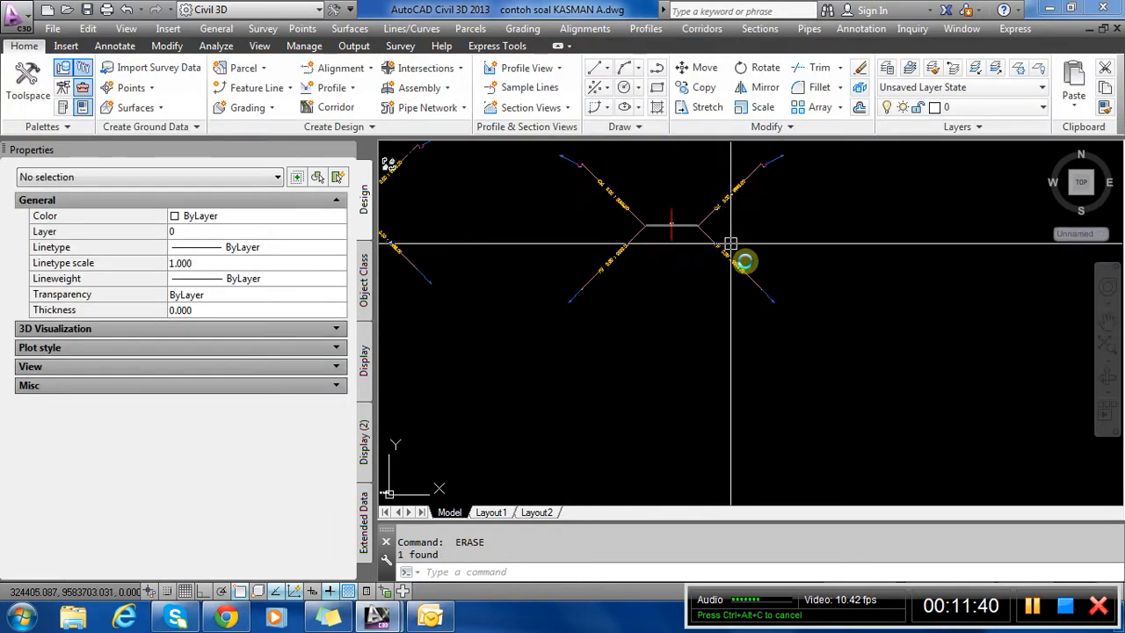
pyautogui.click(850, 361)
pyautogui.click(716, 182)
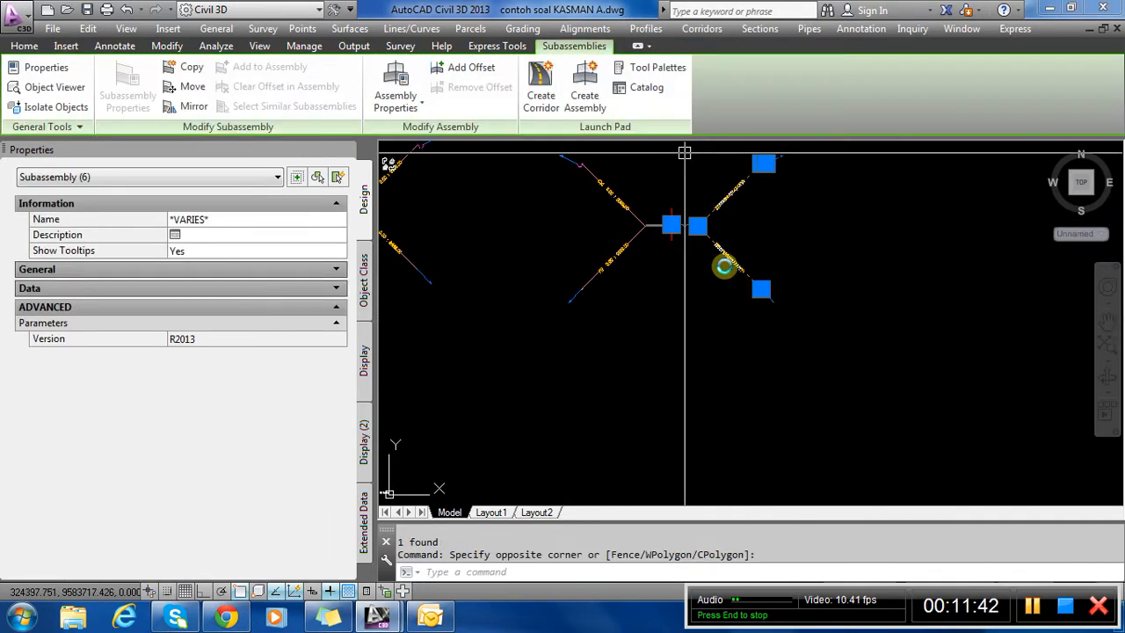
pyautogui.rightClick(728, 290)
pyautogui.click(774, 470)
pyautogui.scroll(-2, 834, 314)
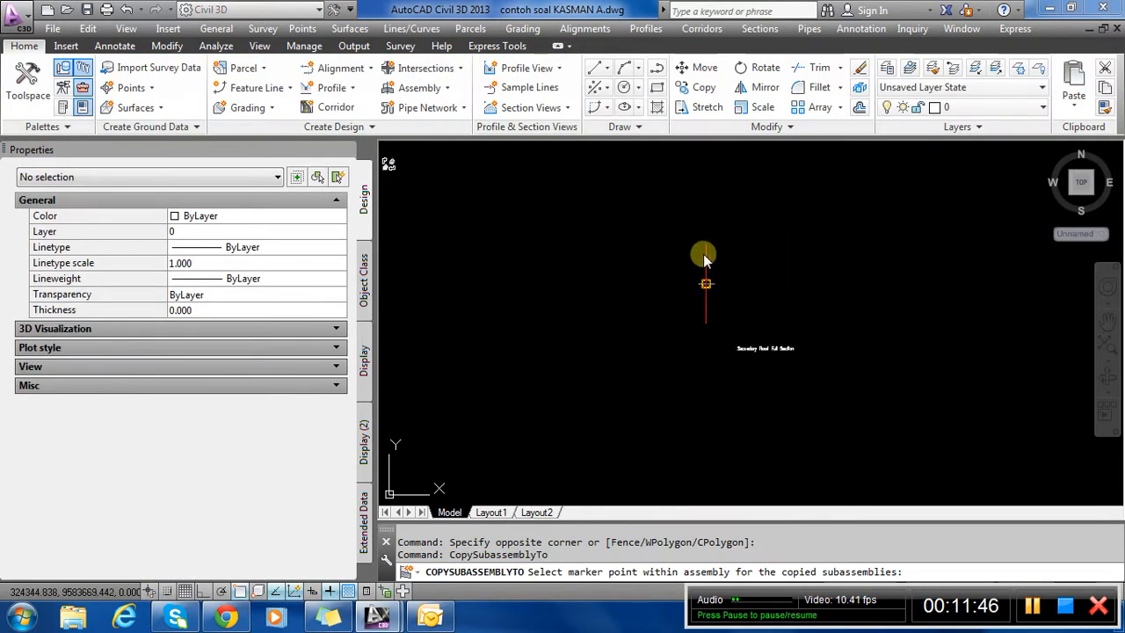
pyautogui.click(704, 256)
# Copy the left-half pavement and daylight subassemblies of the copied AS03 TYPE 2 assembly onto the Secondary Road Full Section baseline.
pyautogui.scroll(-4, 709, 393)
pyautogui.scroll(3, 818, 257)
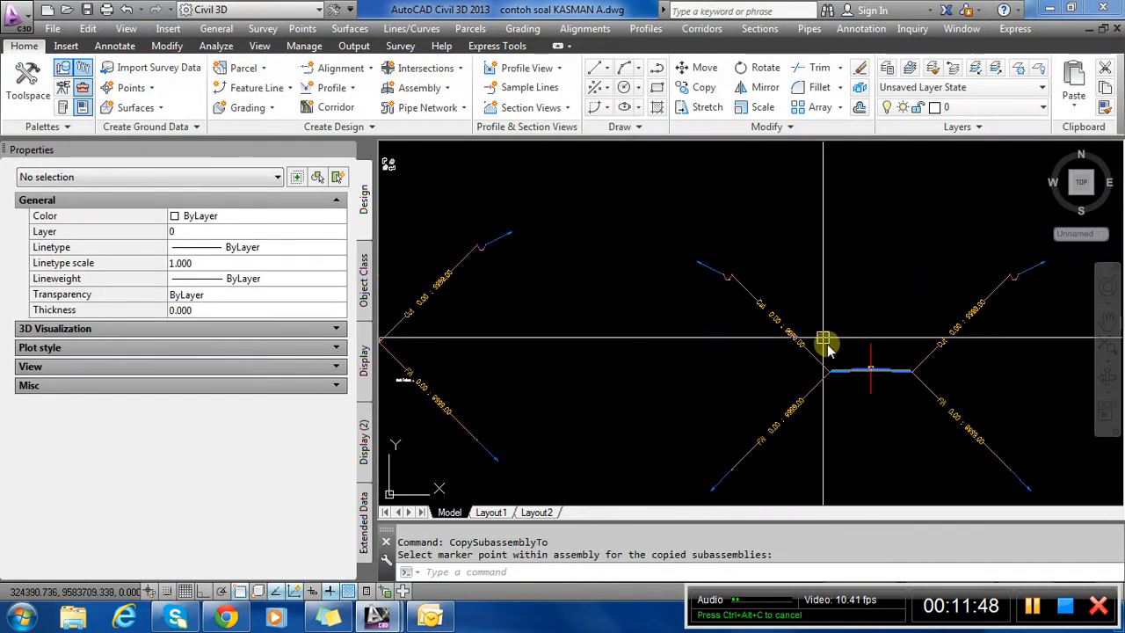
pyautogui.click(829, 495)
pyautogui.click(663, 209)
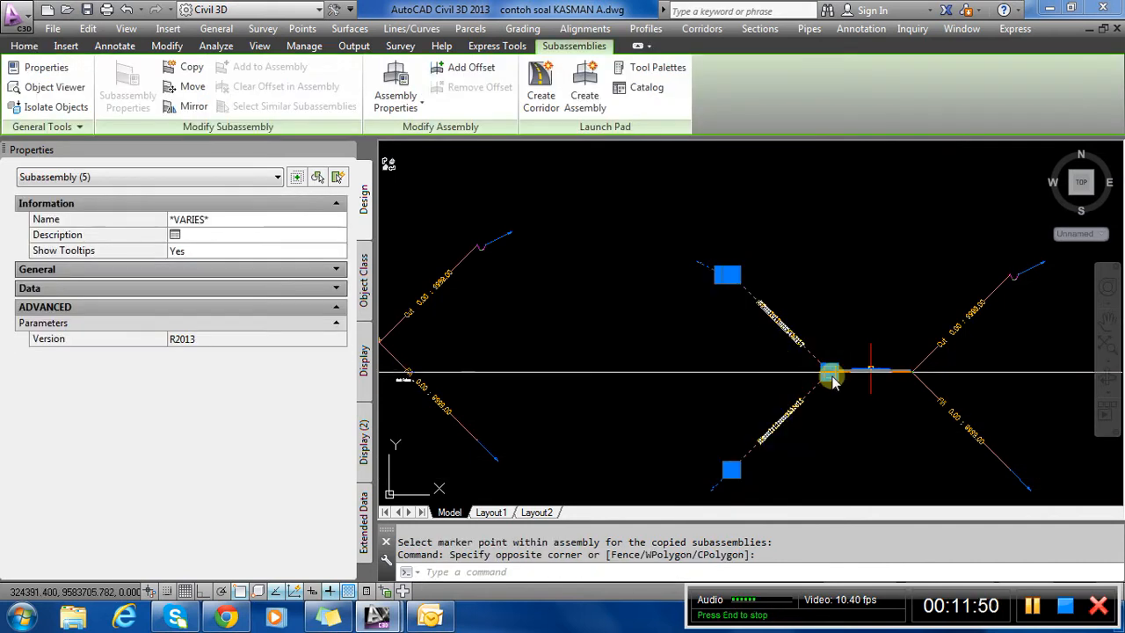
pyautogui.scroll(3, 851, 381)
pyautogui.click(851, 376)
pyautogui.rightClick(847, 375)
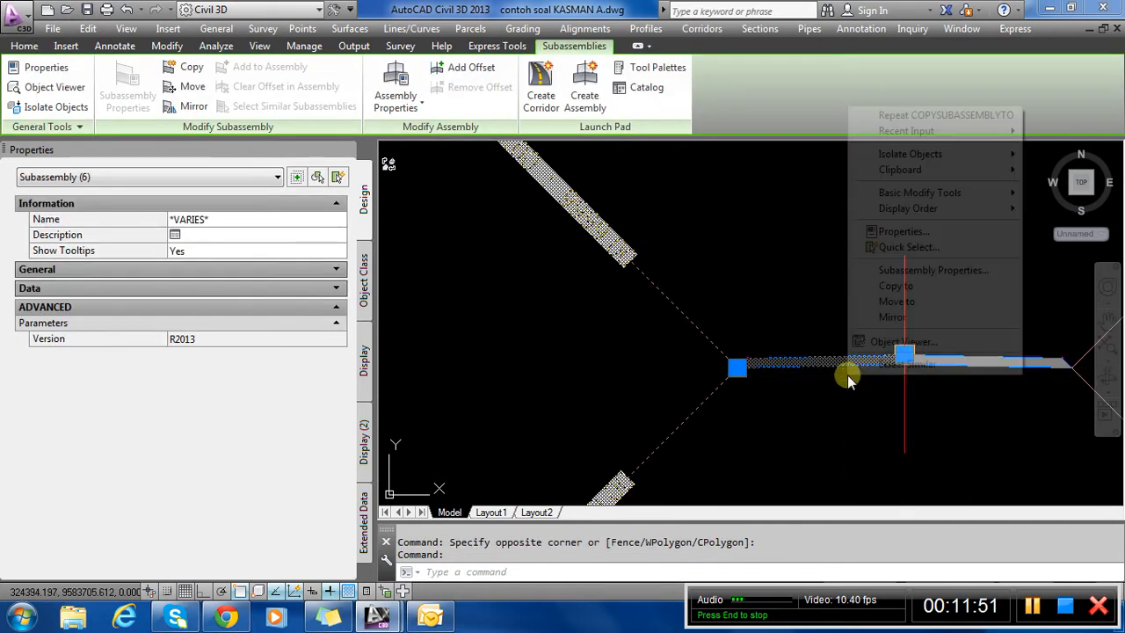
pyautogui.click(887, 290)
pyautogui.scroll(-4, 842, 235)
pyautogui.scroll(2, 708, 371)
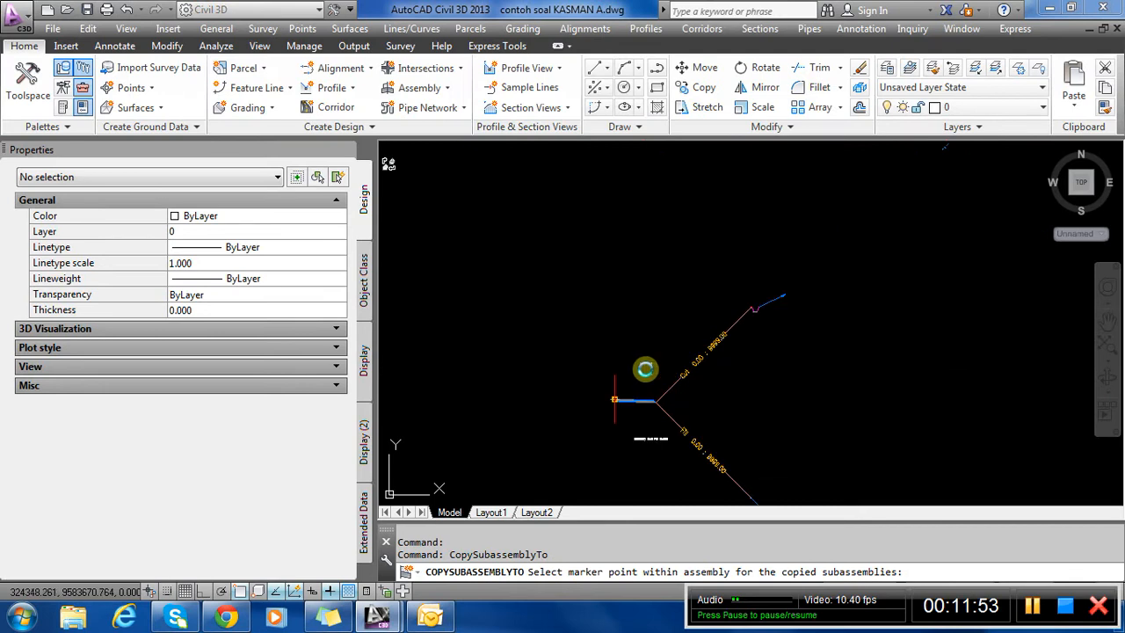
pyautogui.scroll(-3, 653, 369)
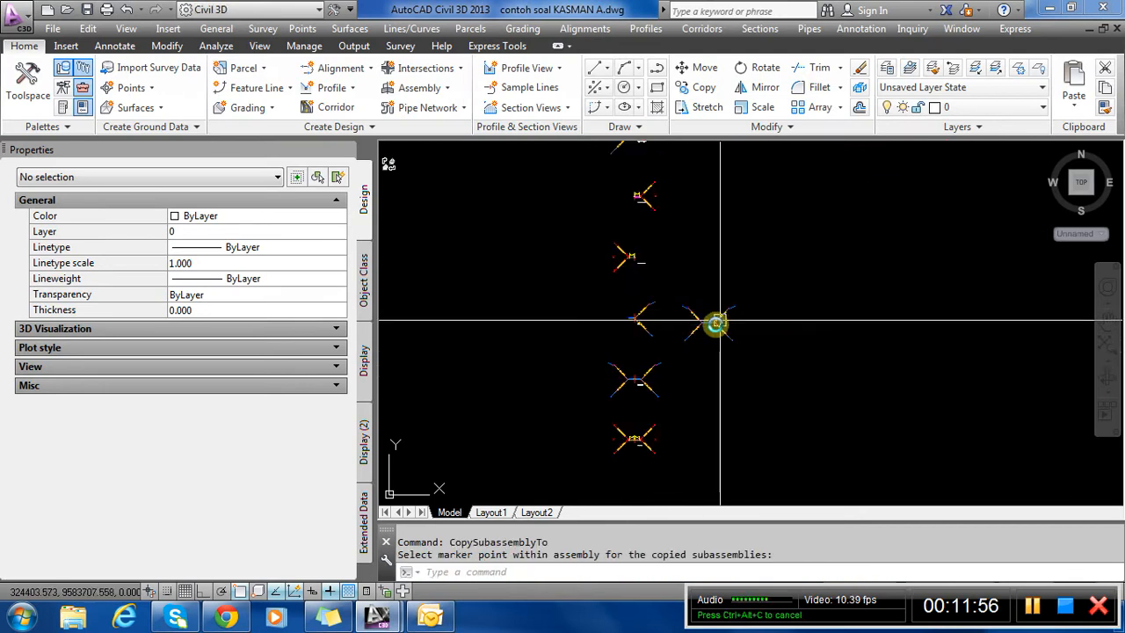
# Close the Properties palette, erase the temporary copy of the AS03 TYPE 2 assembly beside the intersection assemblies, and save the drawing.
pyautogui.scroll(2, 630, 457)
pyautogui.scroll(5, 630, 456)
pyautogui.scroll(-3, 685, 356)
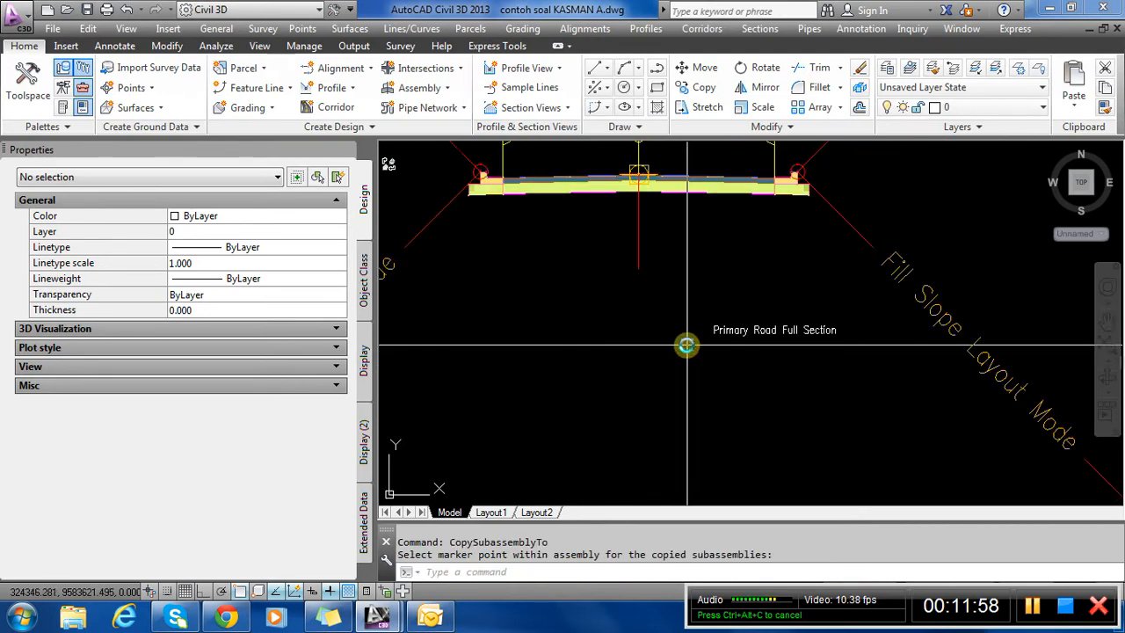
pyautogui.scroll(-2, 654, 346)
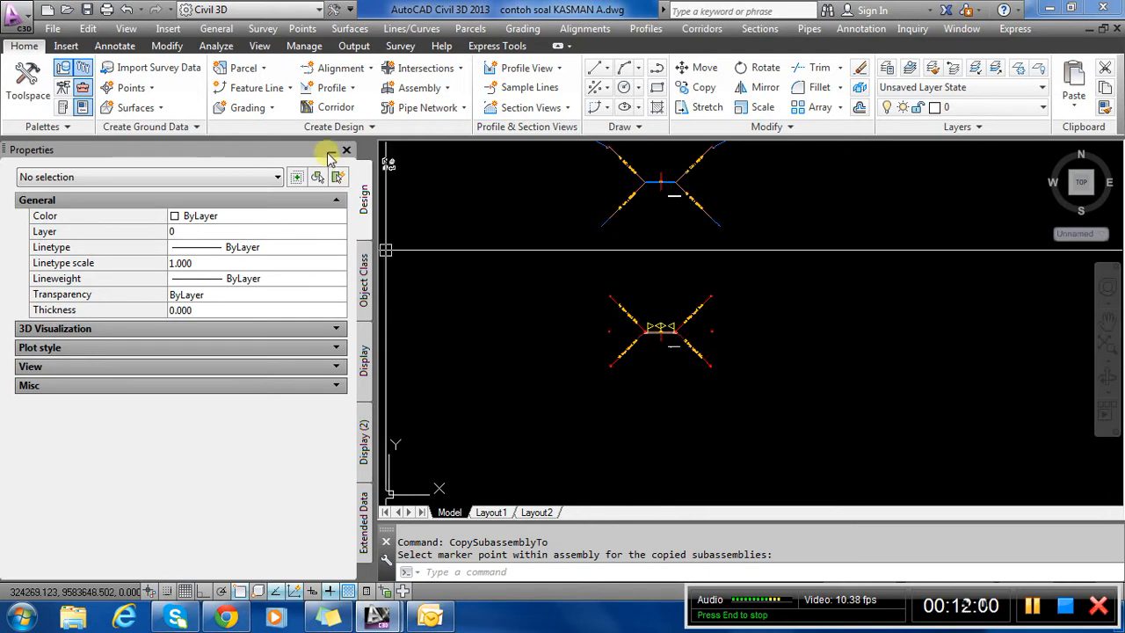
pyautogui.click(348, 150)
pyautogui.scroll(-4, 545, 312)
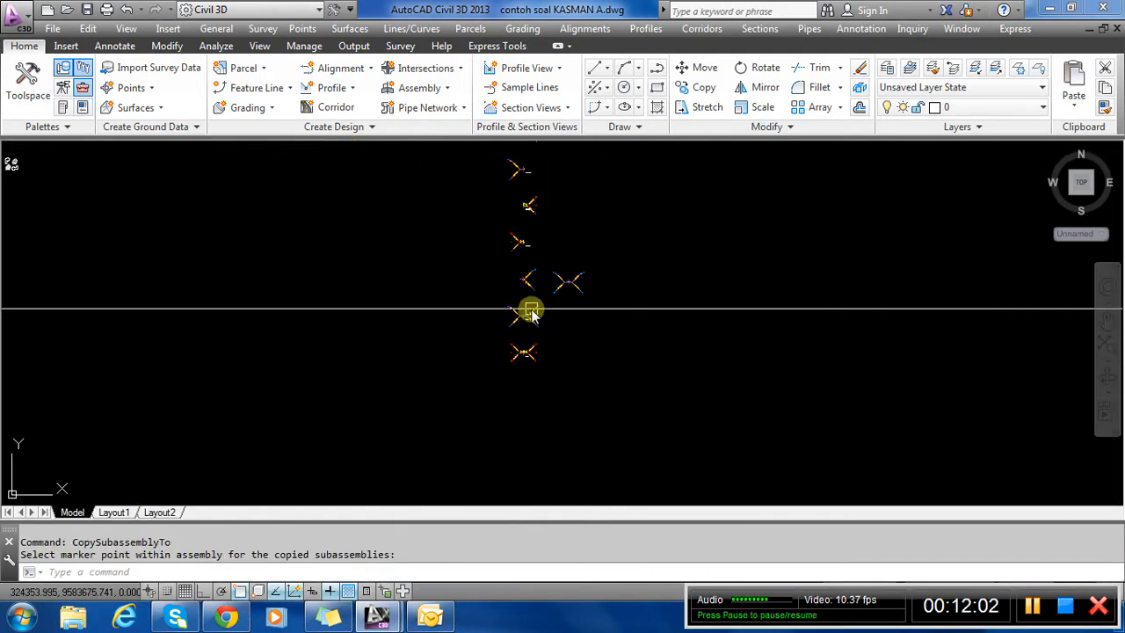
pyautogui.scroll(6, 582, 269)
pyautogui.write('e')
pyautogui.press('Return')
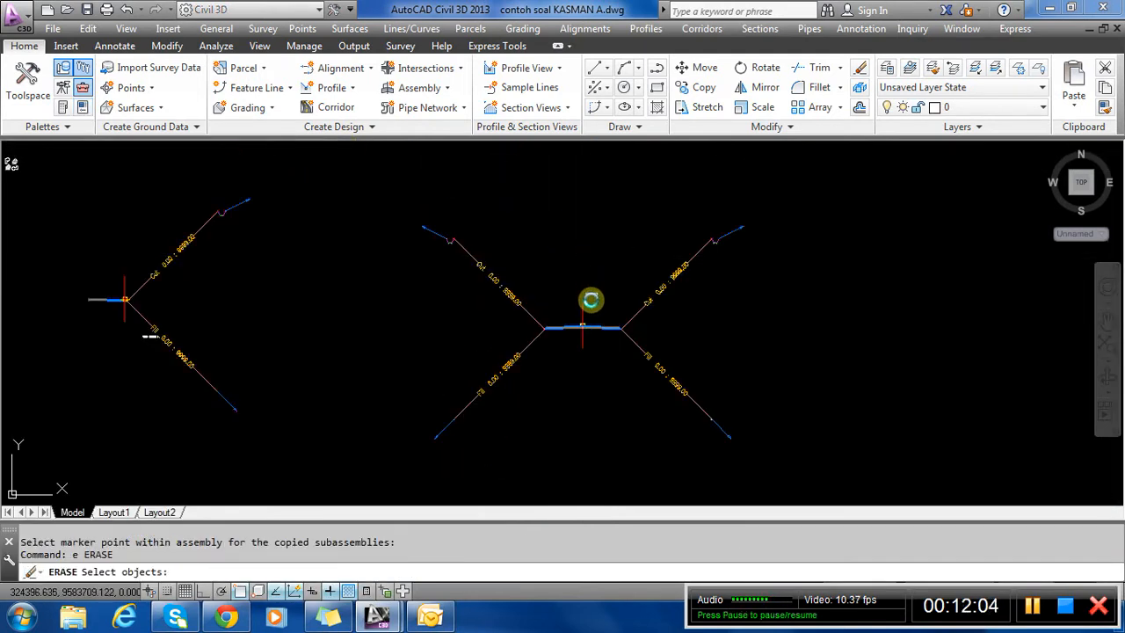
pyautogui.click(579, 304)
pyautogui.scroll(-5, 608, 284)
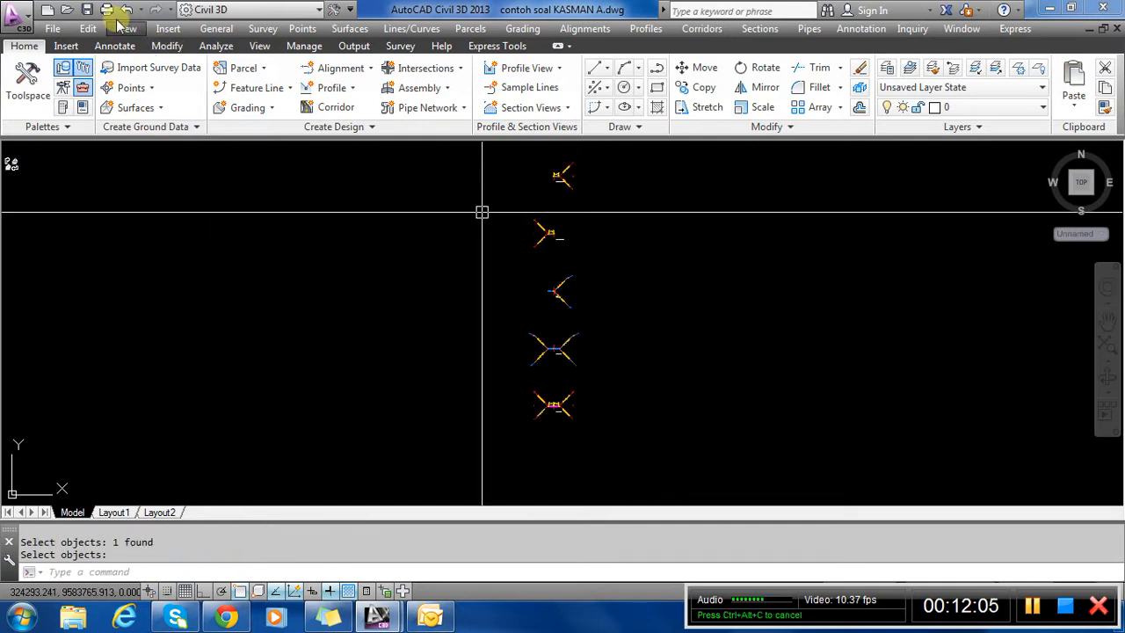
pyautogui.click(87, 8)
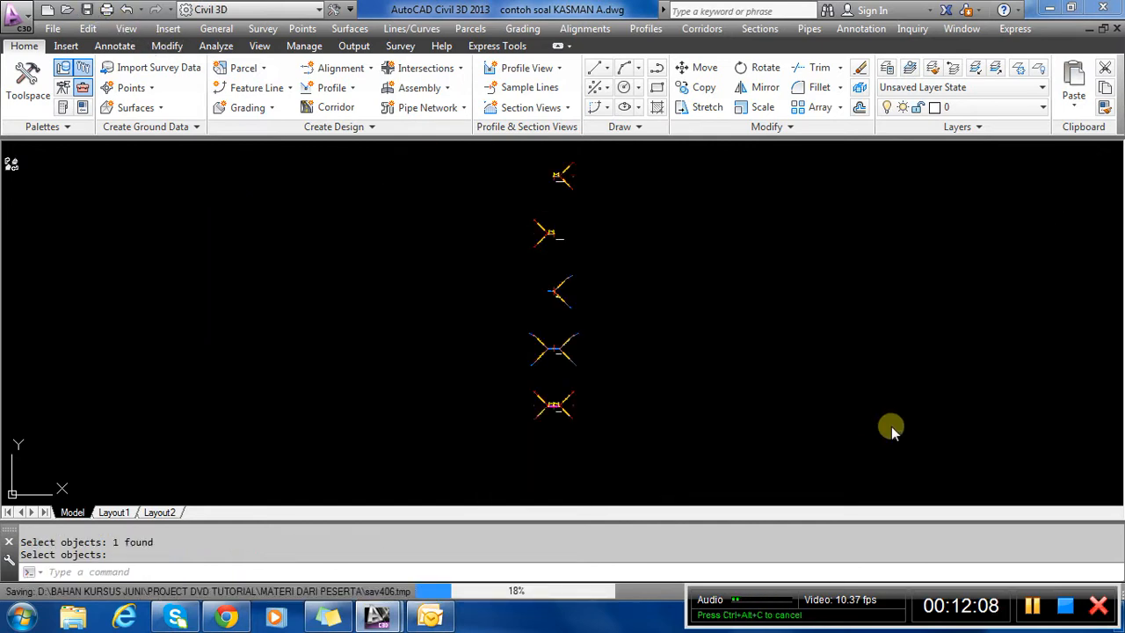
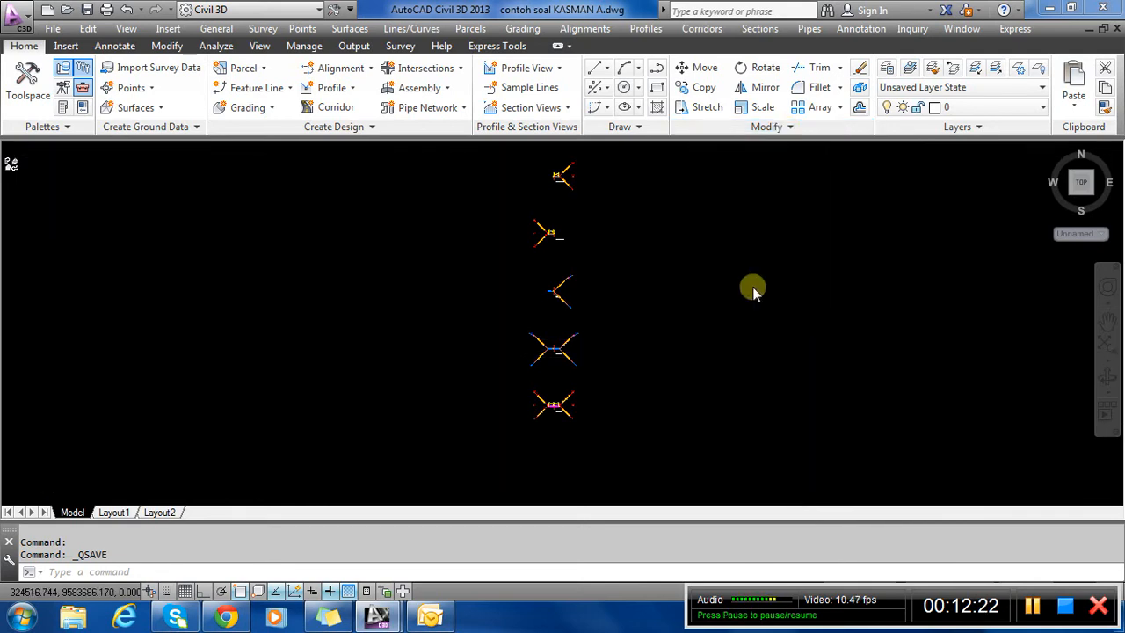
# Check in the SECTION AS01 corridor's parameters which assembly its regions use, leaving the properties unchanged.
pyautogui.scroll(-10, 756, 290)
pyautogui.scroll(10, 613, 381)
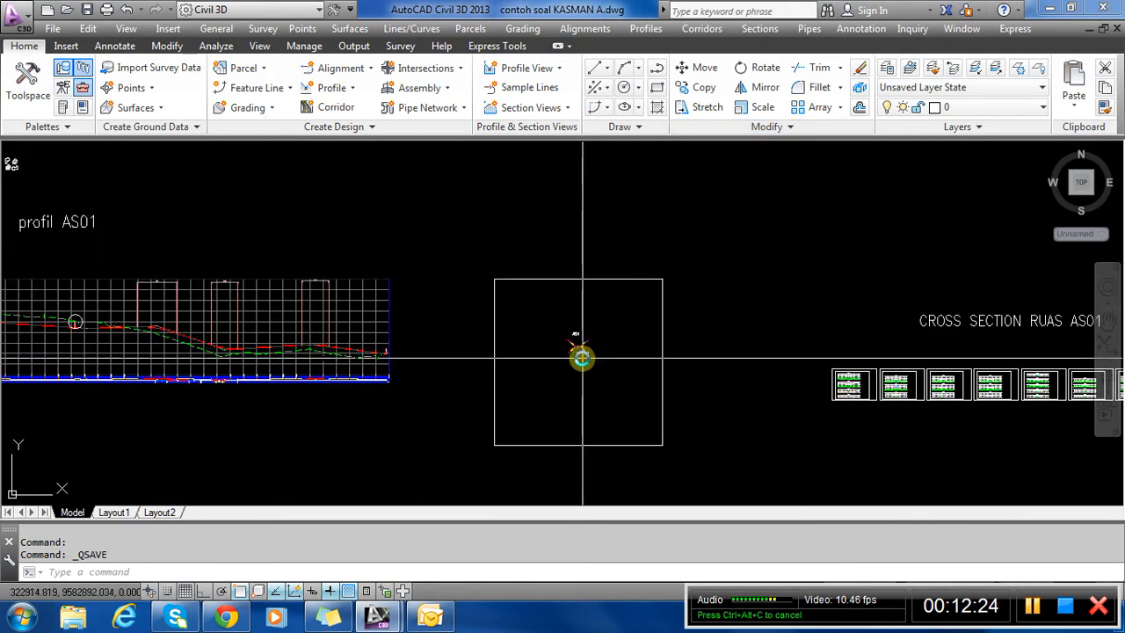
pyautogui.scroll(2, 442, 286)
pyautogui.scroll(-14, 782, 373)
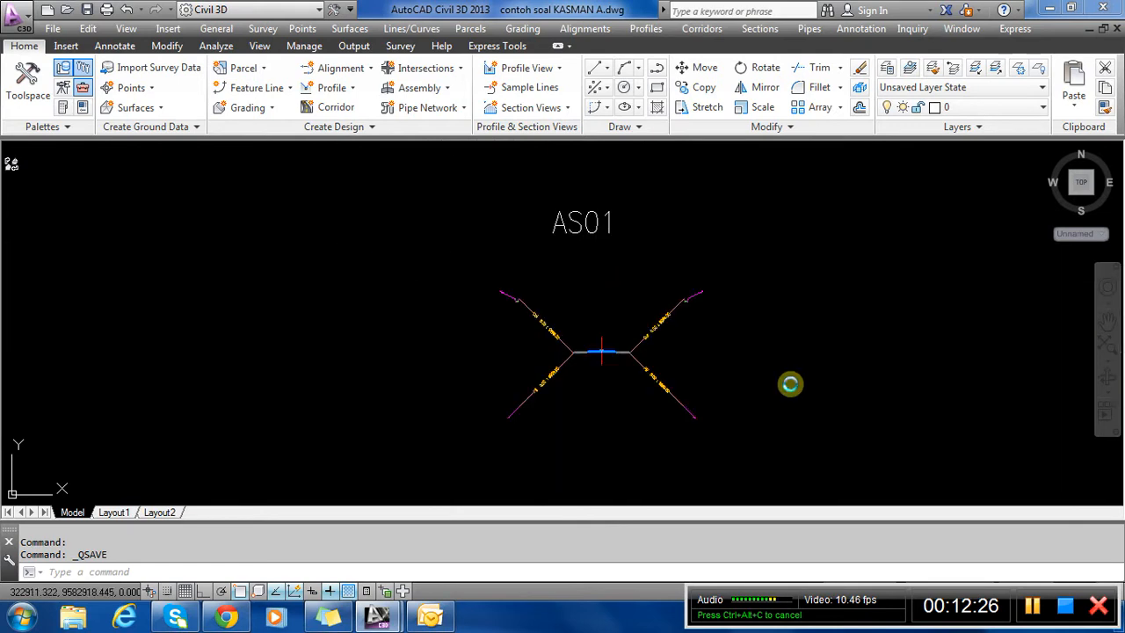
pyautogui.scroll(10, 27, 369)
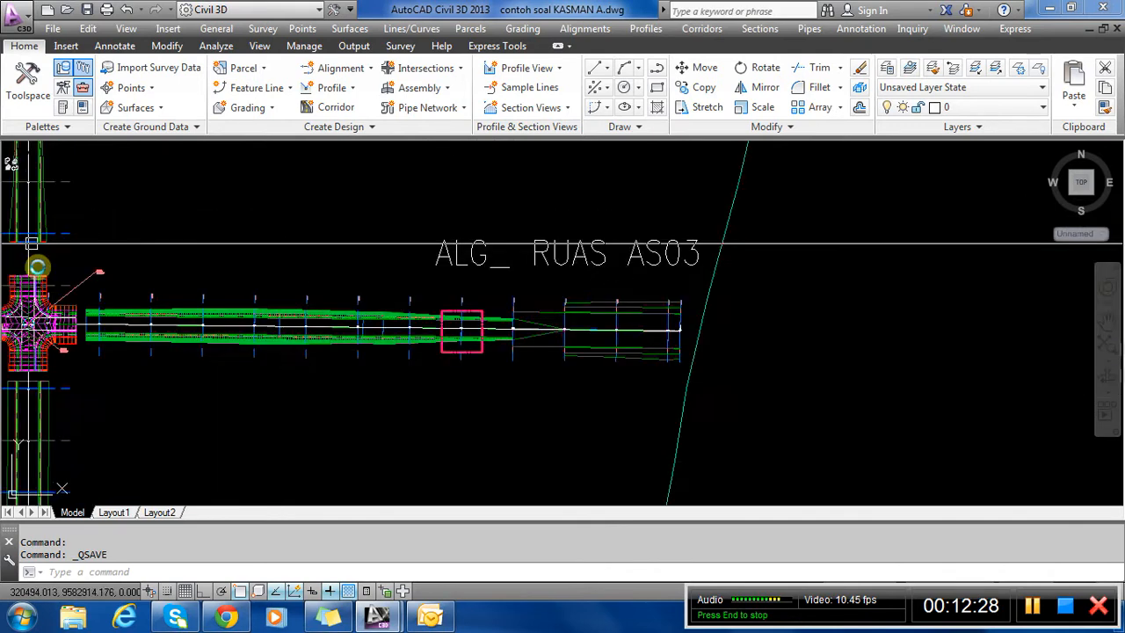
pyautogui.click(212, 329)
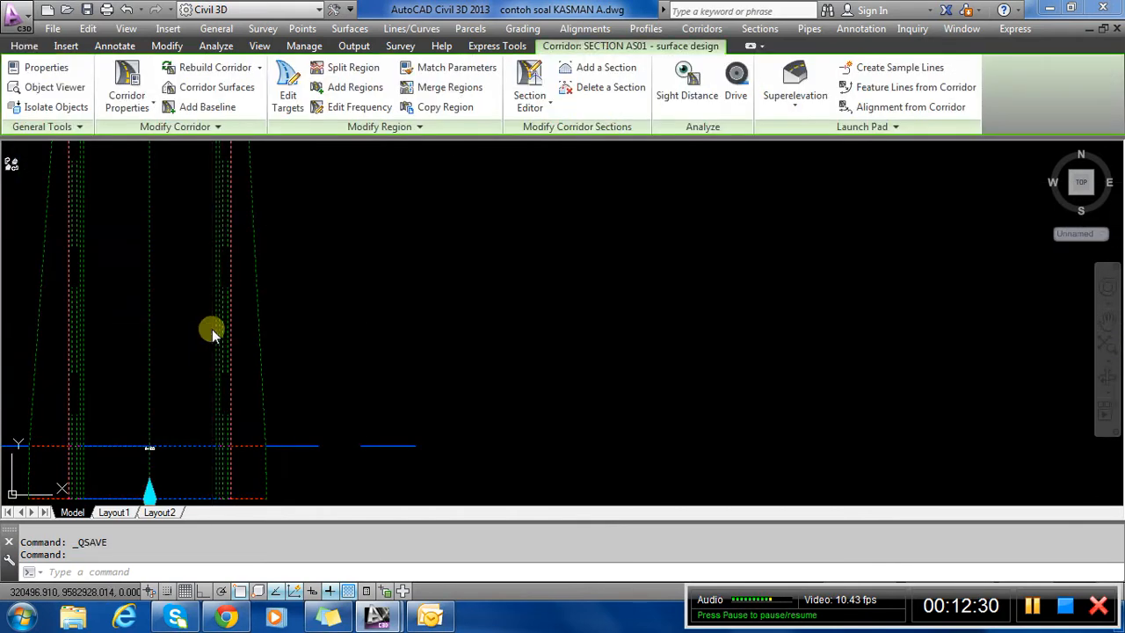
pyautogui.rightClick(211, 329)
pyautogui.click(280, 405)
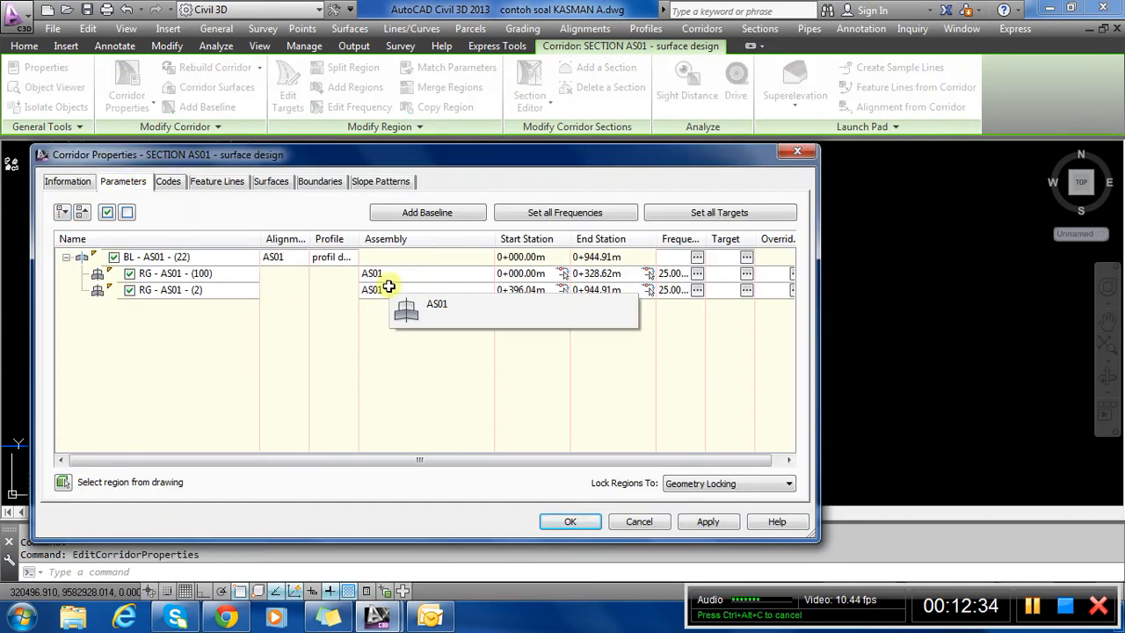
pyautogui.click(637, 521)
# Copy the AS01 assembly to a free spot beside the Primary Road Half Section - Daylight Right assembly.
pyautogui.scroll(-10, 281, 338)
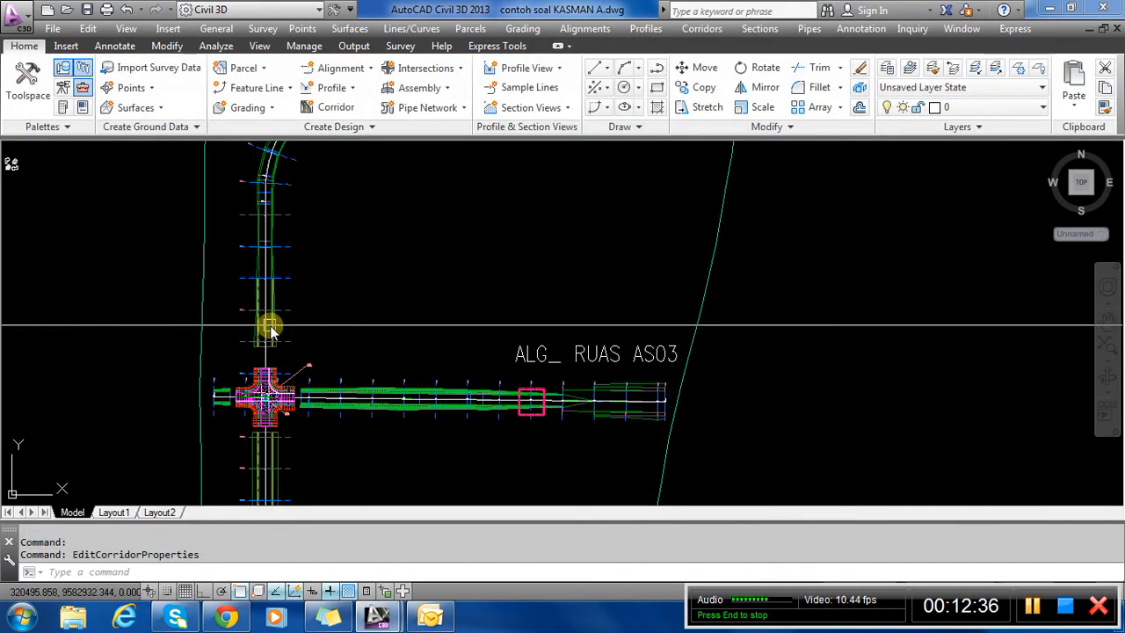
pyautogui.scroll(7, 772, 346)
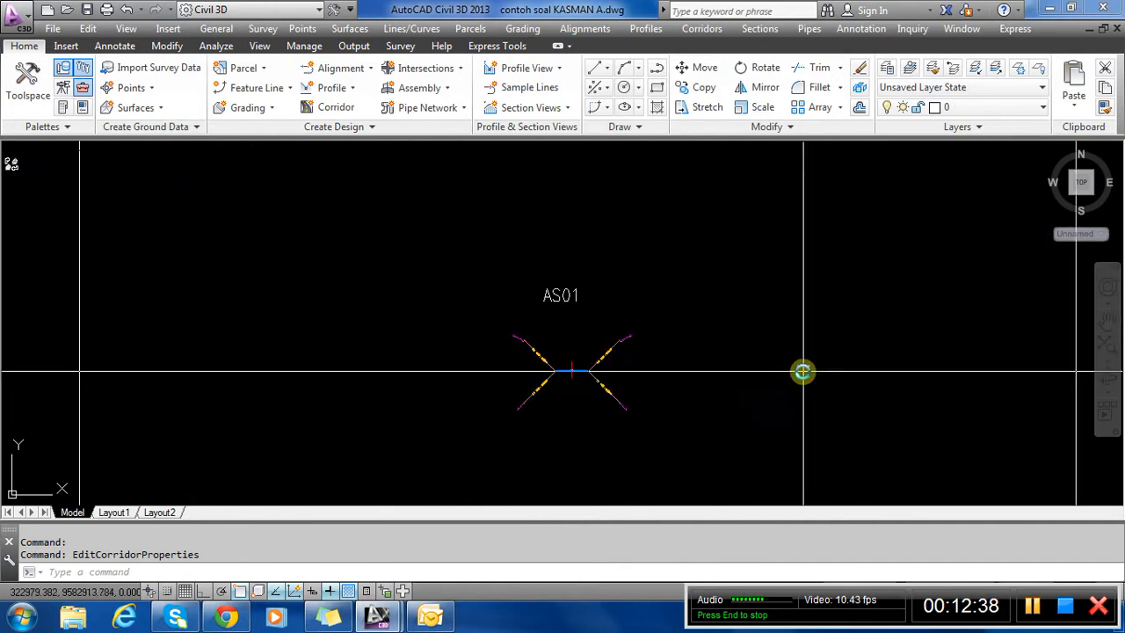
pyautogui.press('Return')
pyautogui.scroll(4, 440, 360)
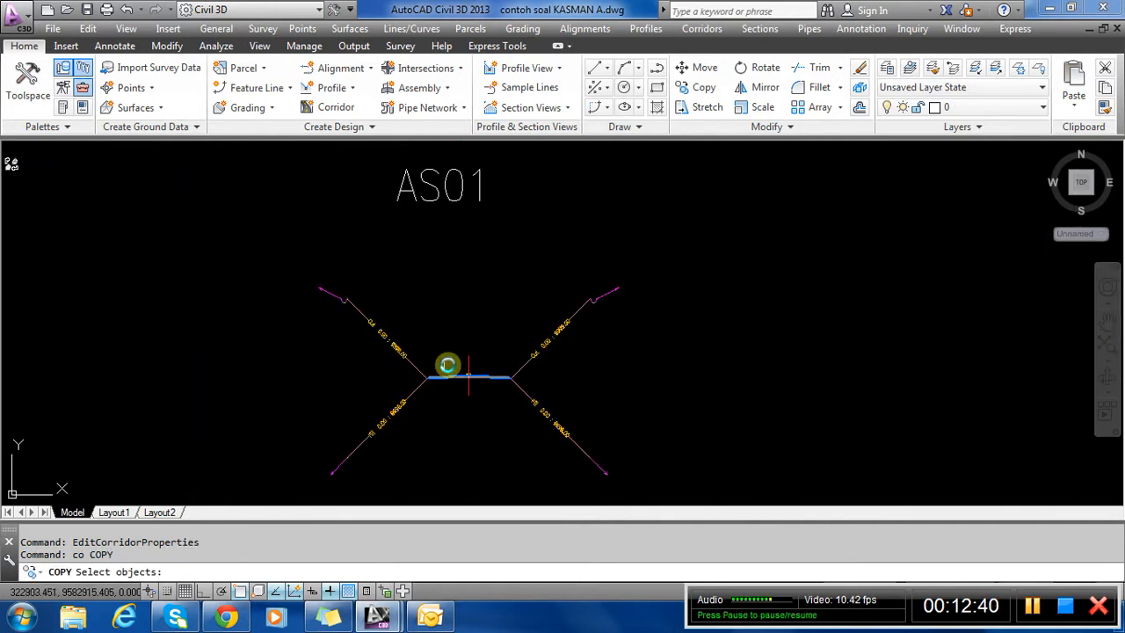
pyautogui.press('Return')
pyautogui.click(475, 380)
pyautogui.scroll(-6, 314, 439)
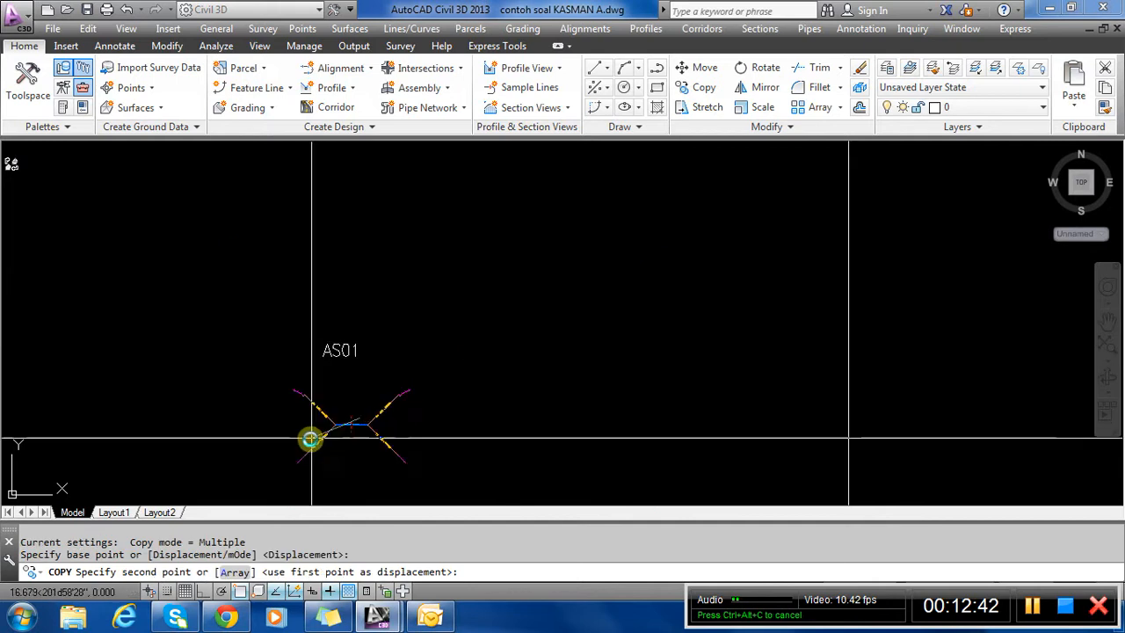
pyautogui.scroll(3, 600, 231)
pyautogui.scroll(3, 716, 219)
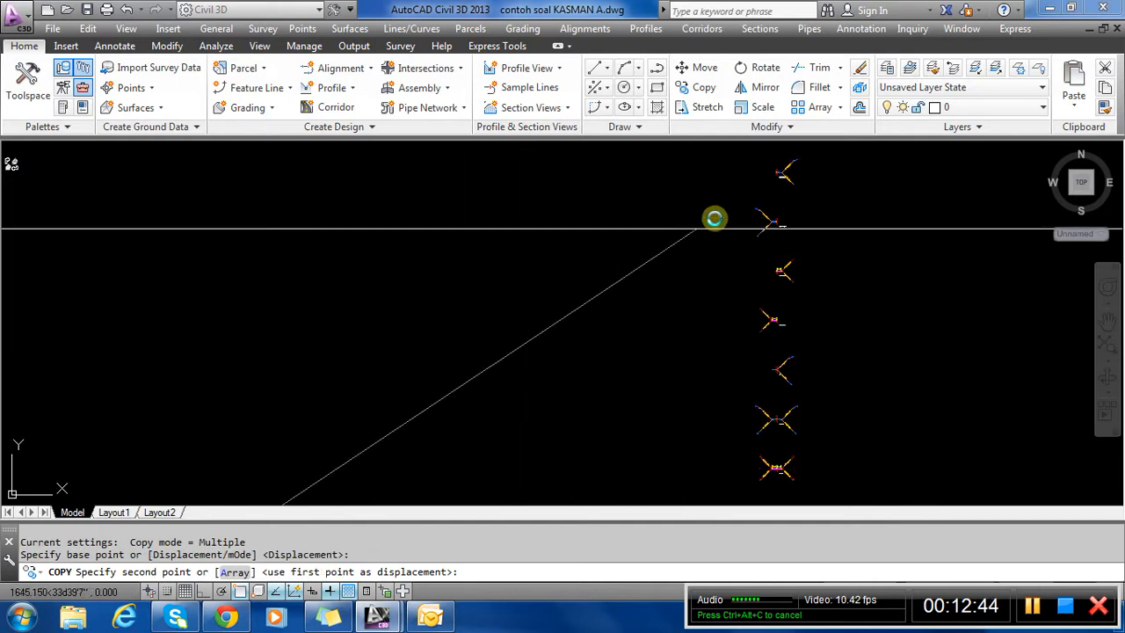
pyautogui.scroll(2, 806, 243)
pyautogui.scroll(2, 715, 219)
pyautogui.scroll(2, 693, 405)
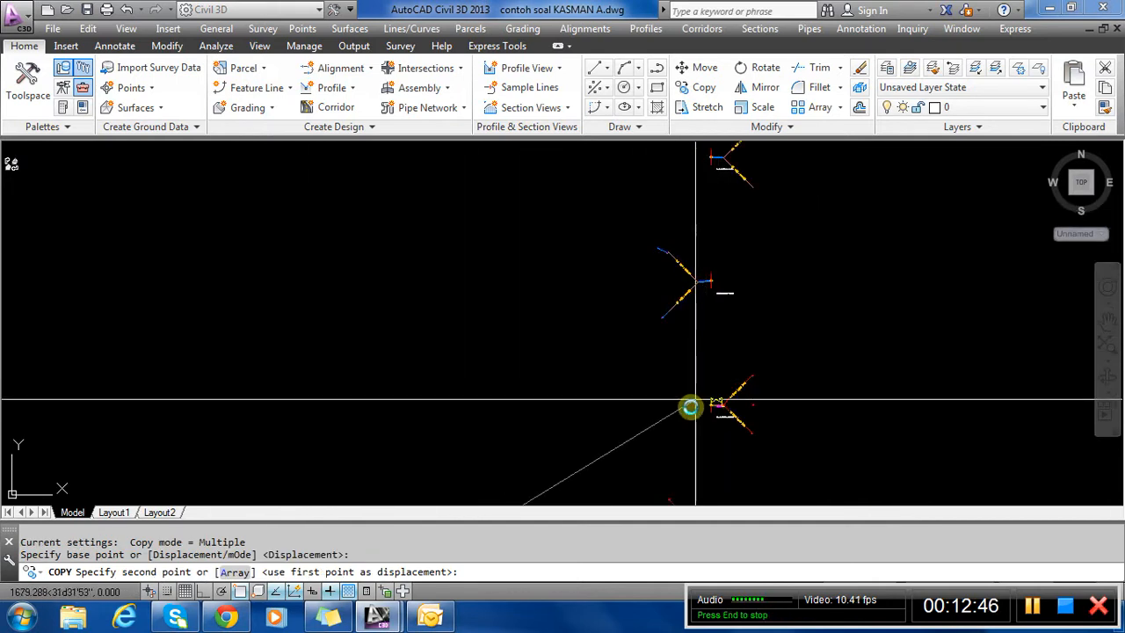
pyautogui.scroll(2, 656, 407)
pyautogui.click(562, 392)
pyautogui.scroll(1, 867, 383)
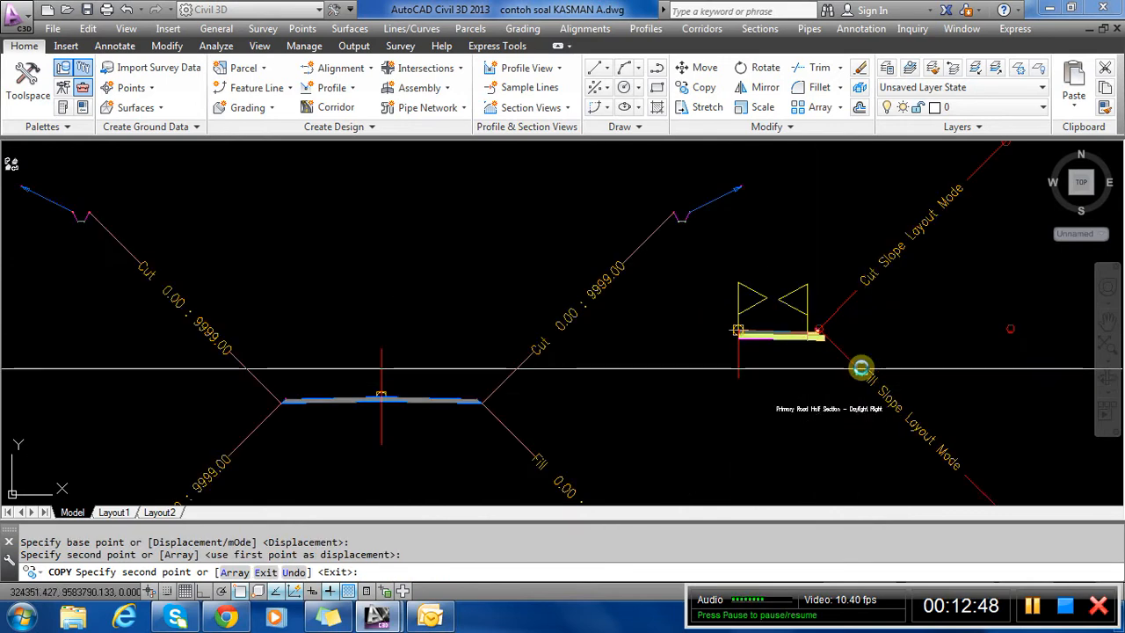
pyautogui.press('Escape')
# Erase the lane, curb and side slope subassemblies of Primary Road Half Section - Daylight Right, keeping its baseline.
pyautogui.scroll(3, 843, 358)
pyautogui.scroll(-2, 704, 278)
pyautogui.scroll(-2, 589, 325)
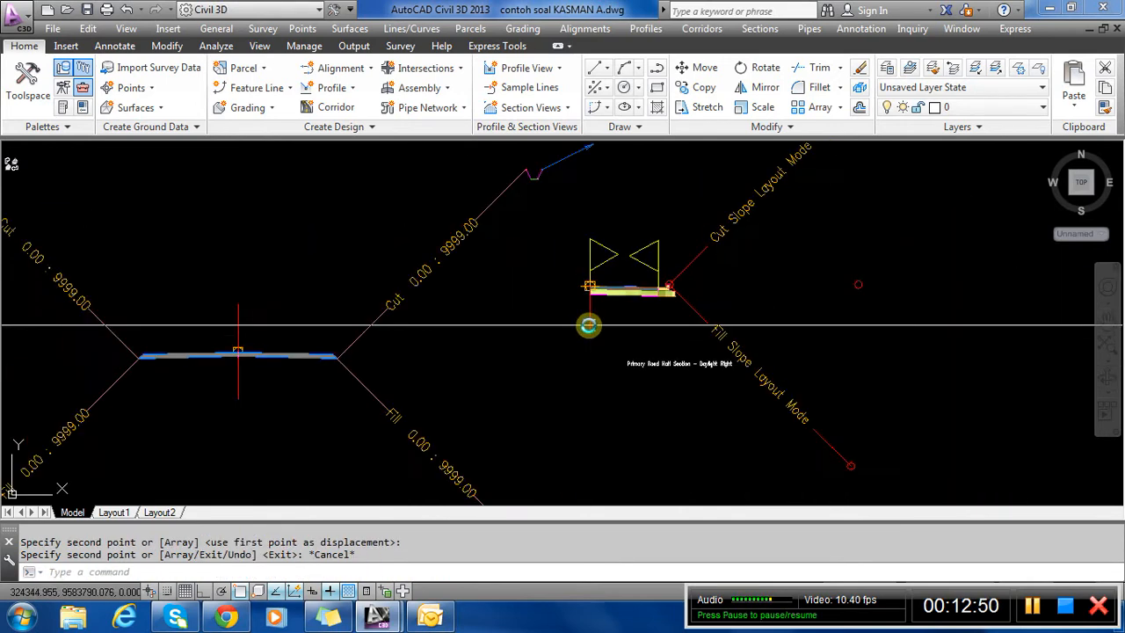
pyautogui.scroll(2, 697, 259)
pyautogui.scroll(1, 648, 310)
pyautogui.click(670, 304)
pyautogui.click(627, 311)
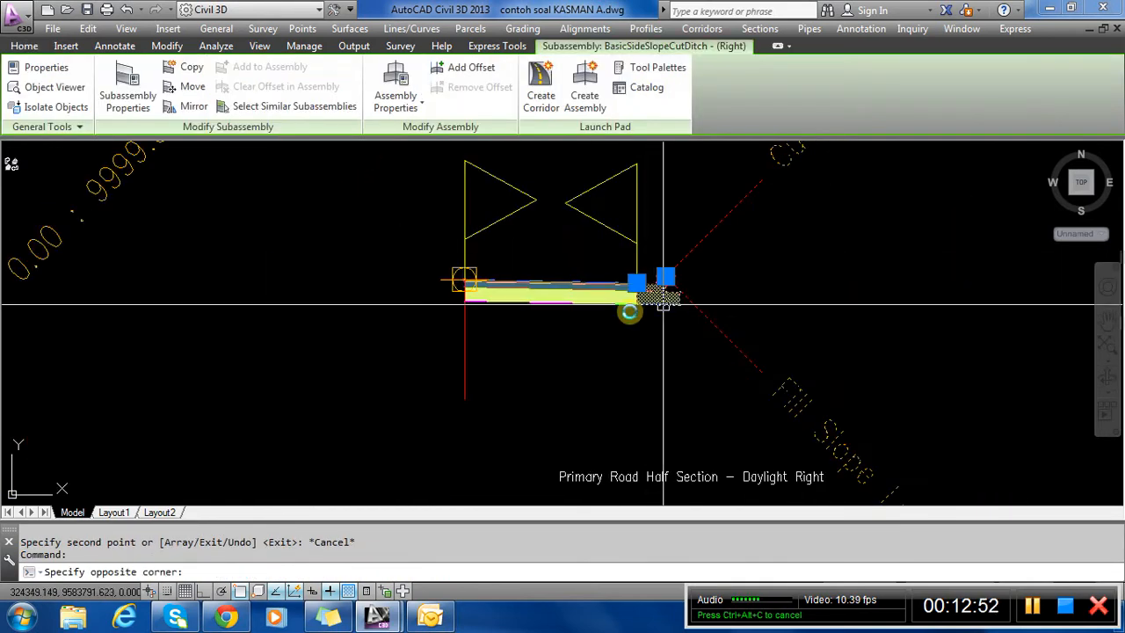
pyautogui.click(568, 308)
pyautogui.write('e')
pyautogui.press('Return')
pyautogui.scroll(-2, 700, 308)
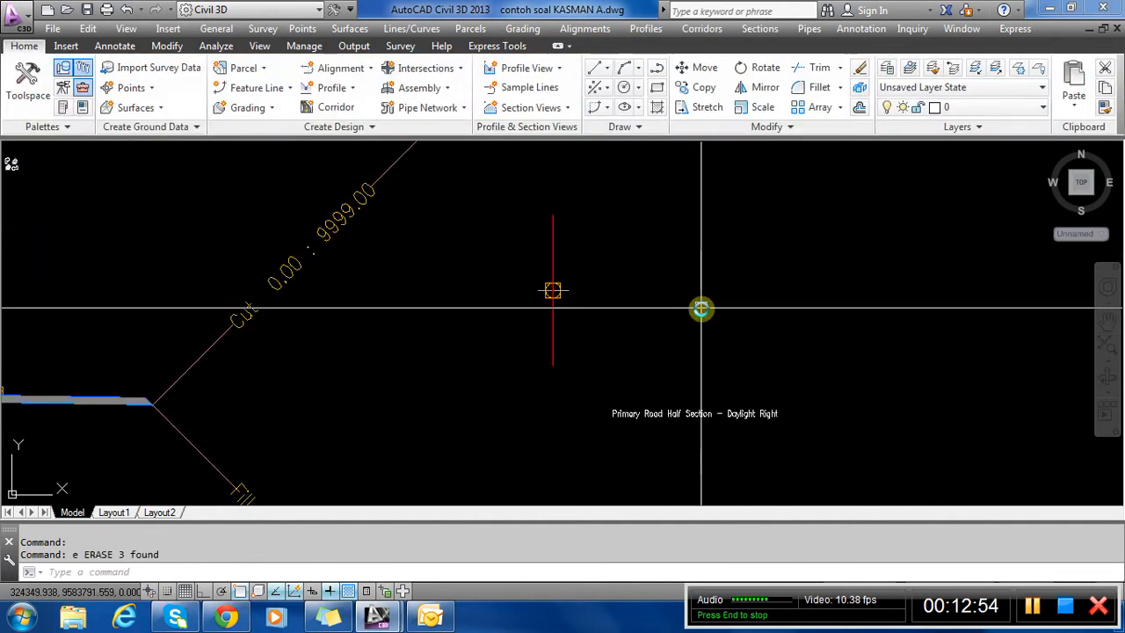
# Copy the right-half subassemblies of the copied AS01 assembly onto the Primary Road Half Section - Daylight Right baseline.
pyautogui.scroll(-1, 477, 311)
pyautogui.scroll(-1, 520, 462)
pyautogui.click(515, 489)
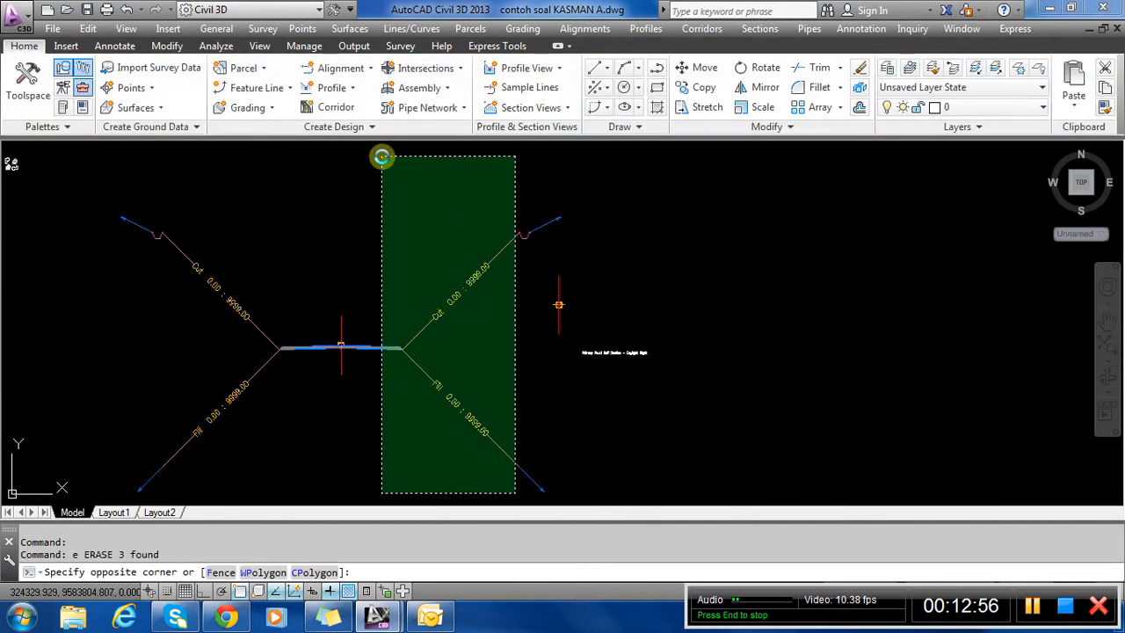
pyautogui.click(382, 156)
pyautogui.click(548, 244)
pyautogui.click(499, 214)
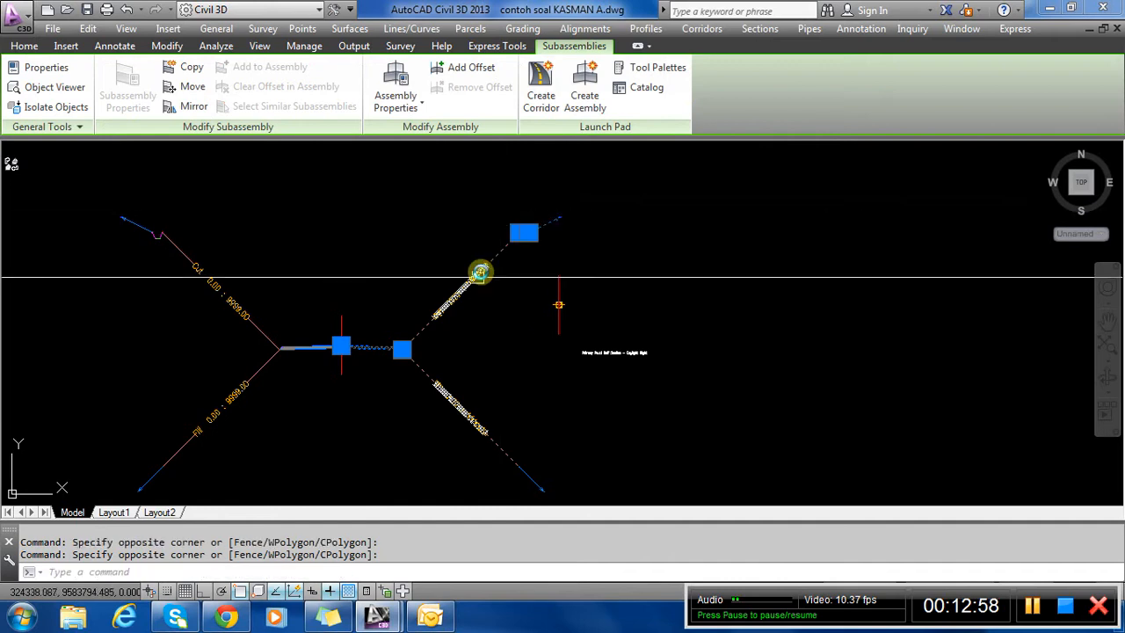
pyautogui.rightClick(446, 328)
pyautogui.click(499, 507)
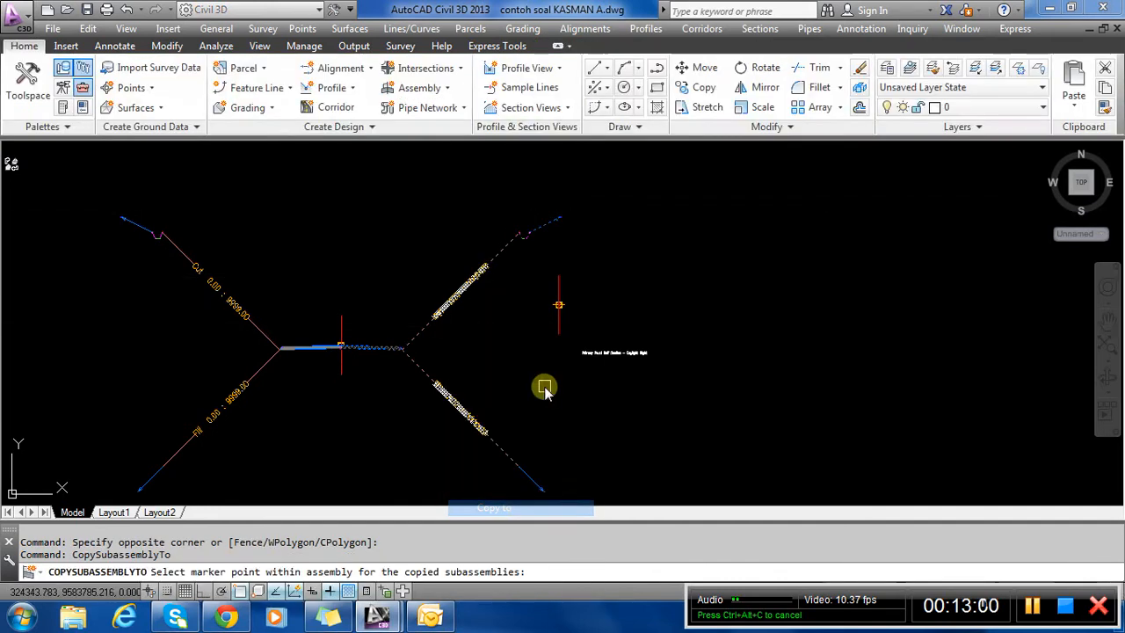
pyautogui.click(562, 282)
pyautogui.scroll(-4, 581, 176)
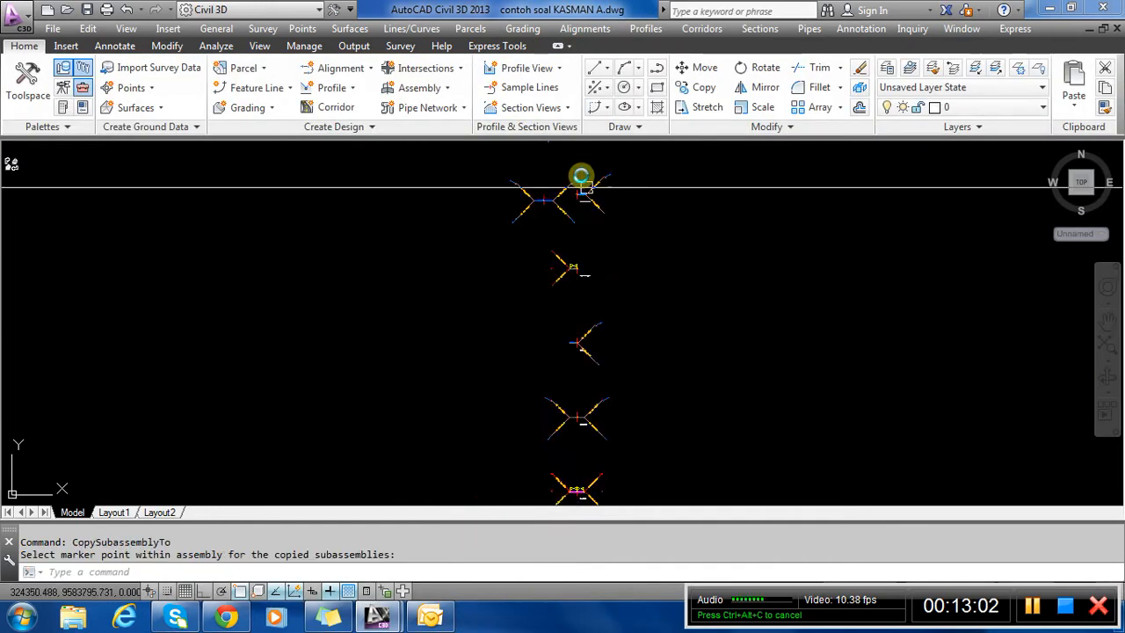
# Erase the lane, curb and side slope subassemblies of Primary Road Half Section - Daylight Left, keeping its baseline.
pyautogui.scroll(6, 560, 211)
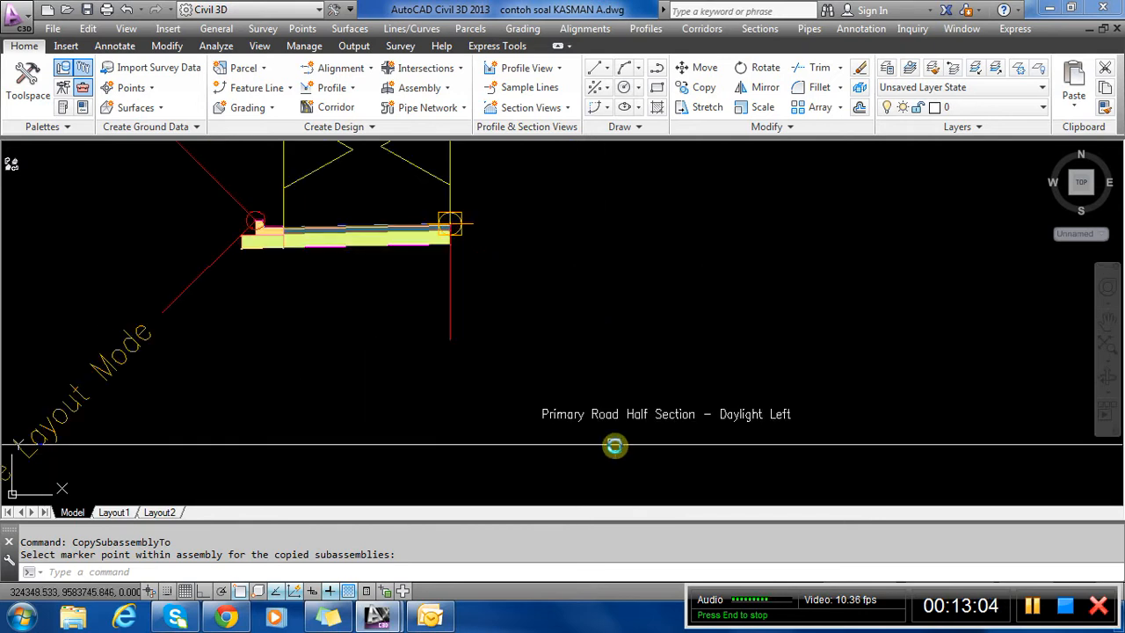
pyautogui.scroll(-3, 644, 416)
pyautogui.click(536, 332)
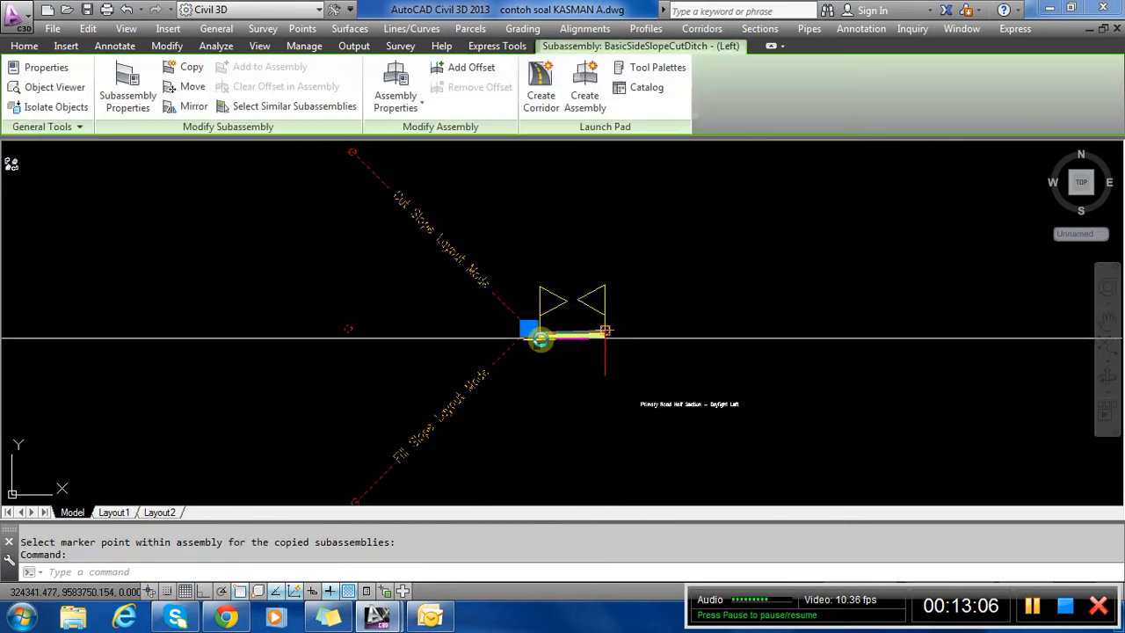
pyautogui.scroll(3, 520, 342)
pyautogui.click(518, 339)
pyautogui.click(580, 339)
pyautogui.click(585, 342)
pyautogui.click(585, 344)
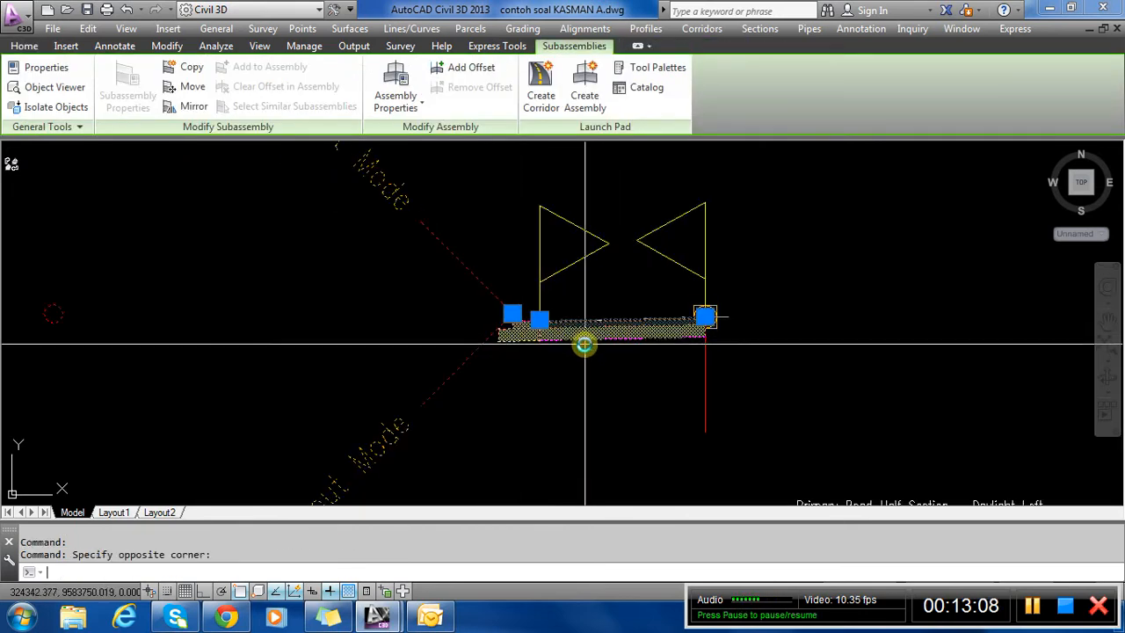
pyautogui.write('e')
pyautogui.press('Return')
pyautogui.scroll(-6, 568, 402)
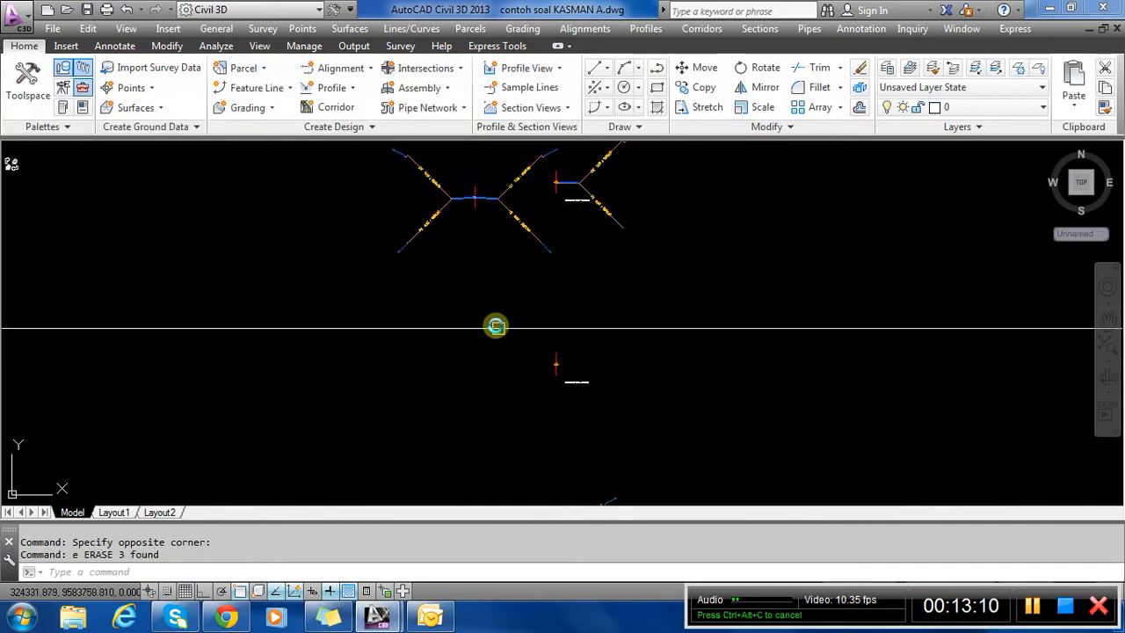
# Copy the left-half subassemblies of the copied AS01 assembly onto the Primary Road Half Section - Daylight Left baseline.
pyautogui.moveTo(446, 230); pyautogui.dragTo(461, 280, button='middle')
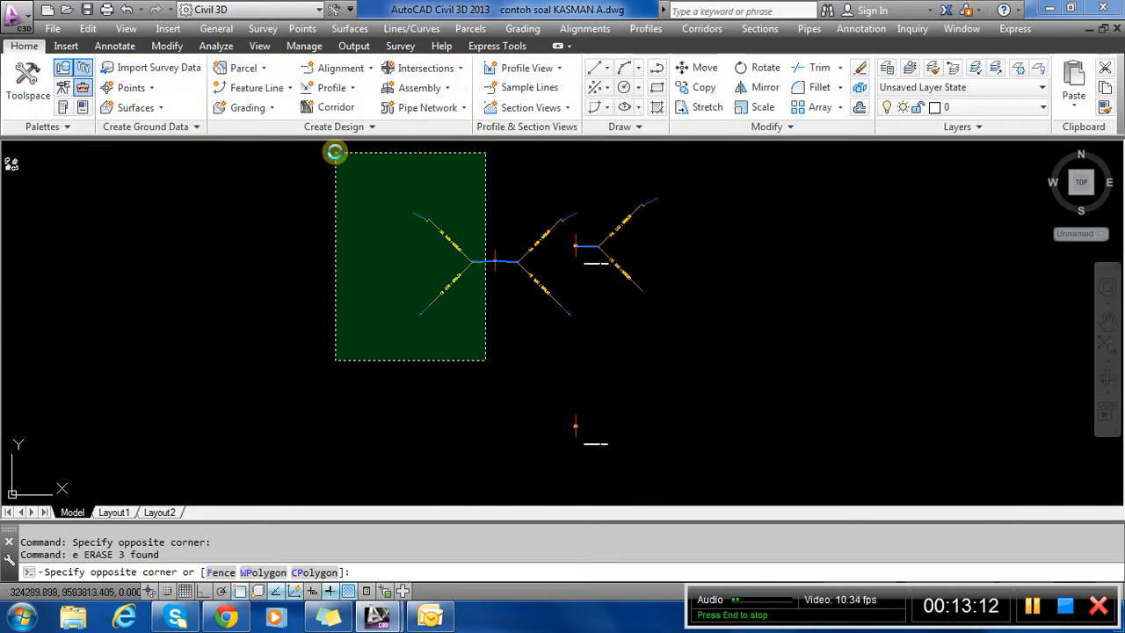
pyautogui.click(334, 150)
pyautogui.rightClick(401, 279)
pyautogui.click(463, 460)
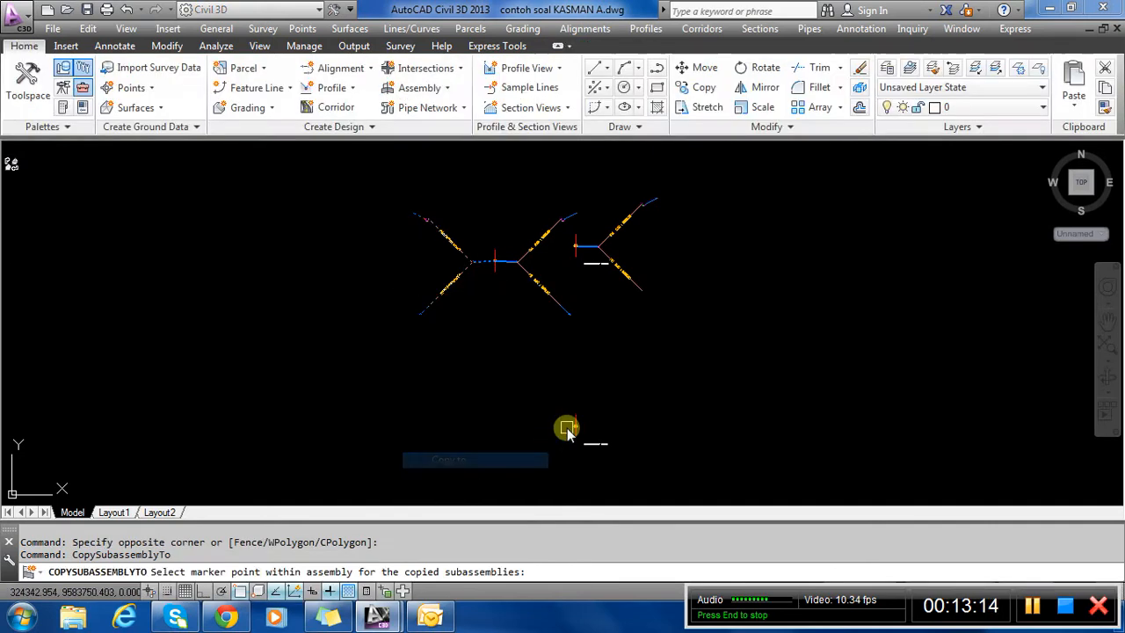
pyautogui.click(576, 426)
pyautogui.scroll(-2, 573, 202)
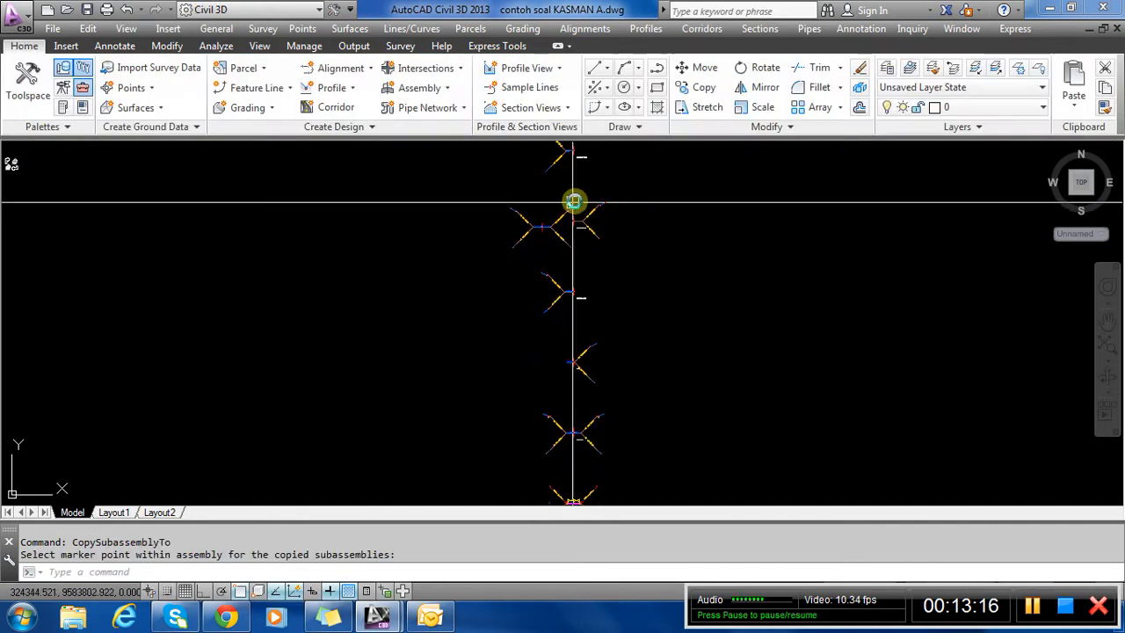
# Erase the lane, curb and side slope subassemblies on both sides of Primary Road Full Section, keeping its baseline.
pyautogui.scroll(3, 571, 395)
pyautogui.scroll(-2, 587, 147)
pyautogui.scroll(5, 586, 421)
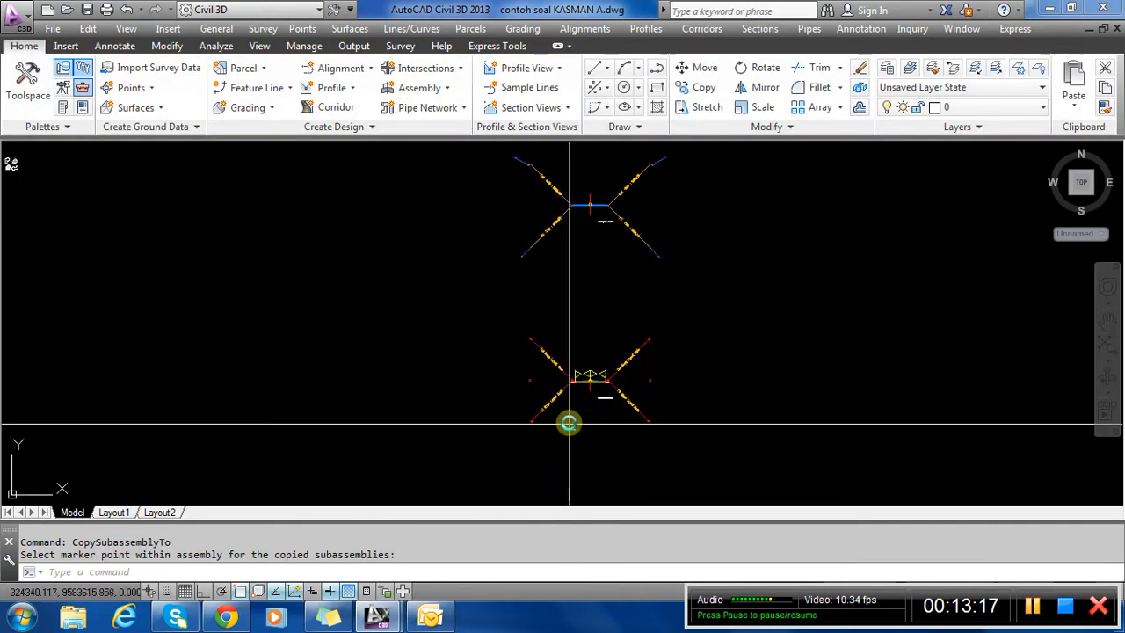
pyautogui.scroll(-1, 629, 270)
pyautogui.scroll(3, 642, 343)
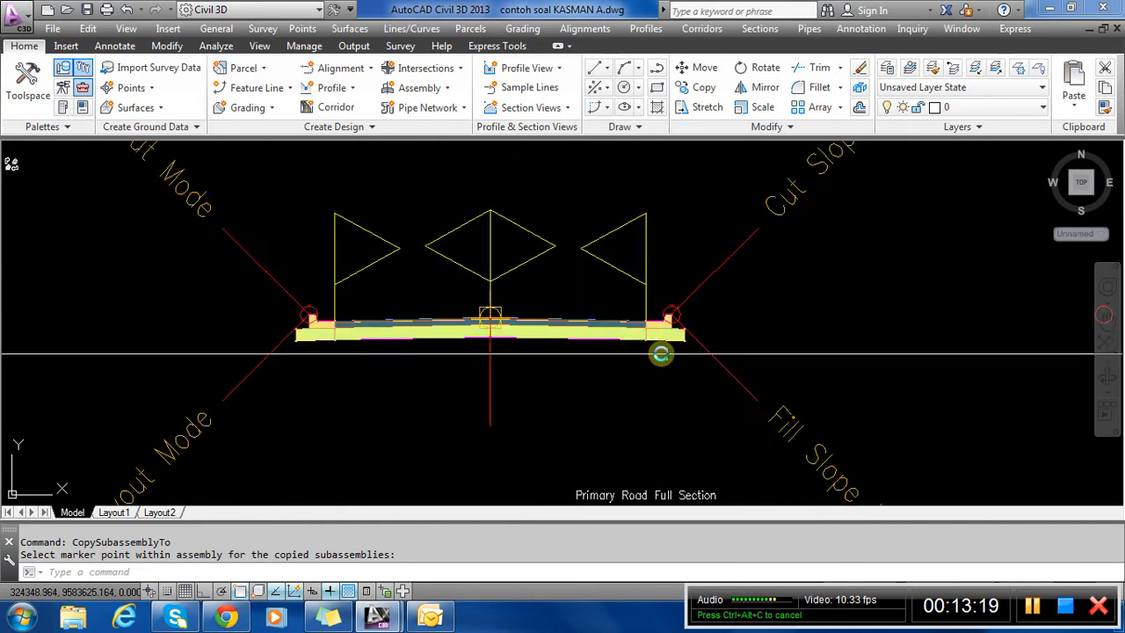
pyautogui.scroll(-2, 659, 351)
pyautogui.click(491, 347)
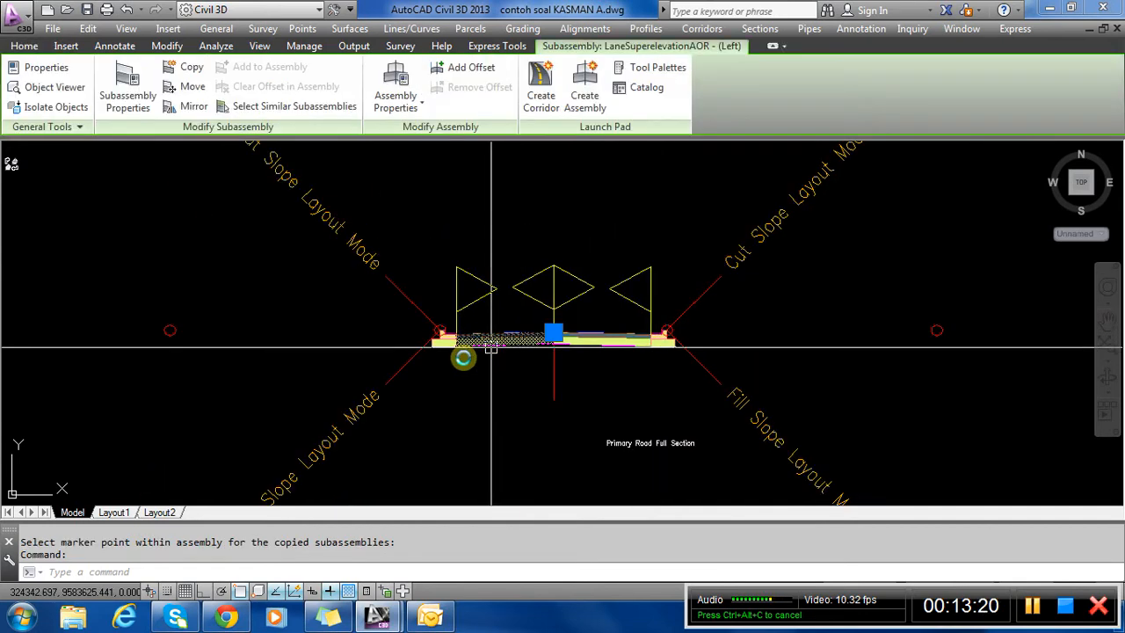
pyautogui.click(407, 360)
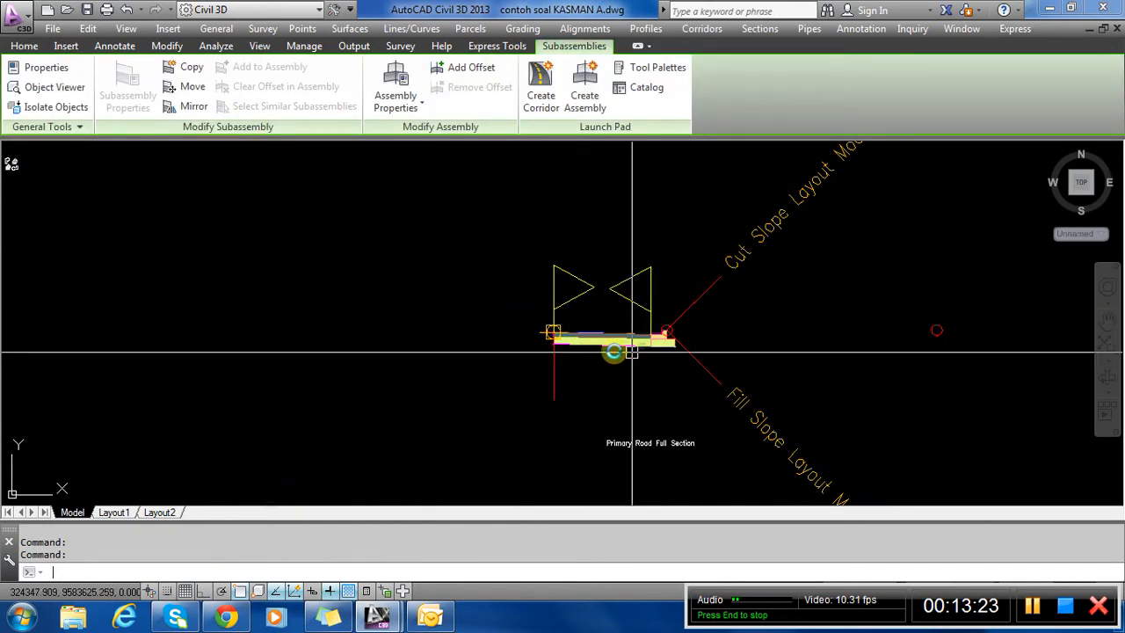
pyautogui.write('e')
pyautogui.press('Return')
pyautogui.moveTo(598, 344); pyautogui.dragTo(685, 365)
pyautogui.click(673, 356)
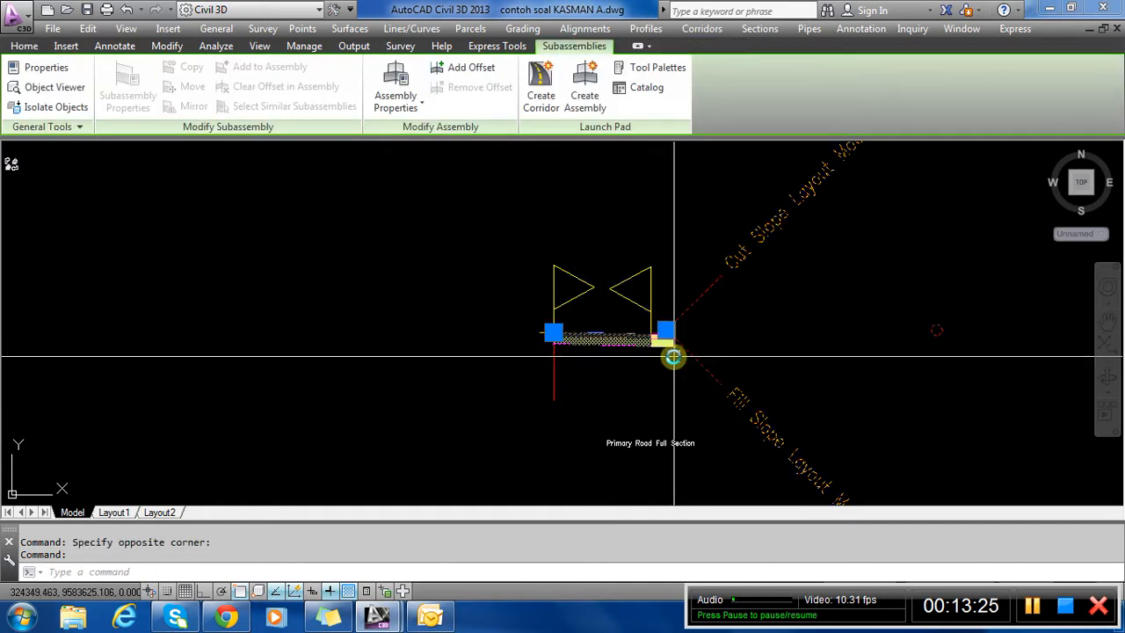
pyautogui.click(670, 350)
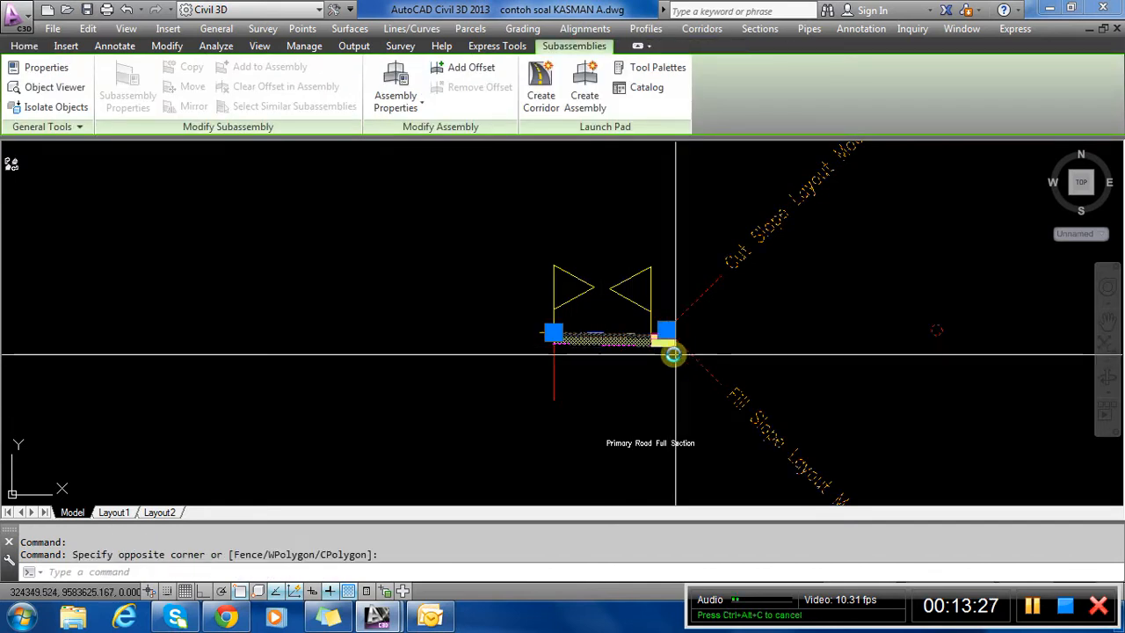
pyautogui.scroll(-5, 671, 365)
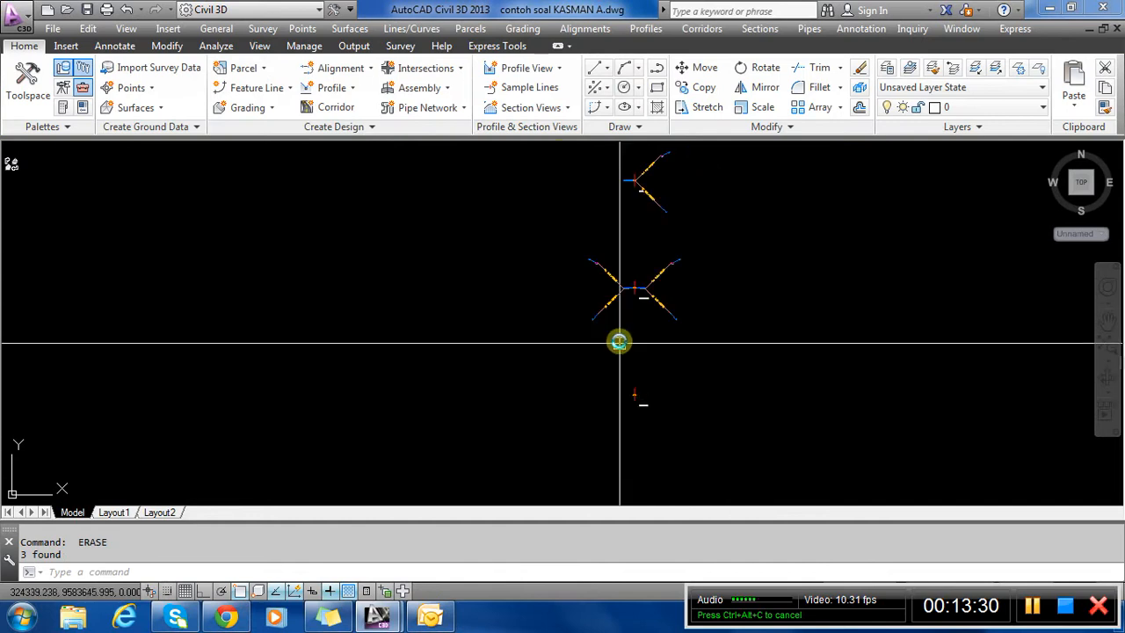
# Copy the right-half subassemblies of the copied AS01 assembly onto the Primary Road Full Section baseline.
pyautogui.scroll(8, 591, 229)
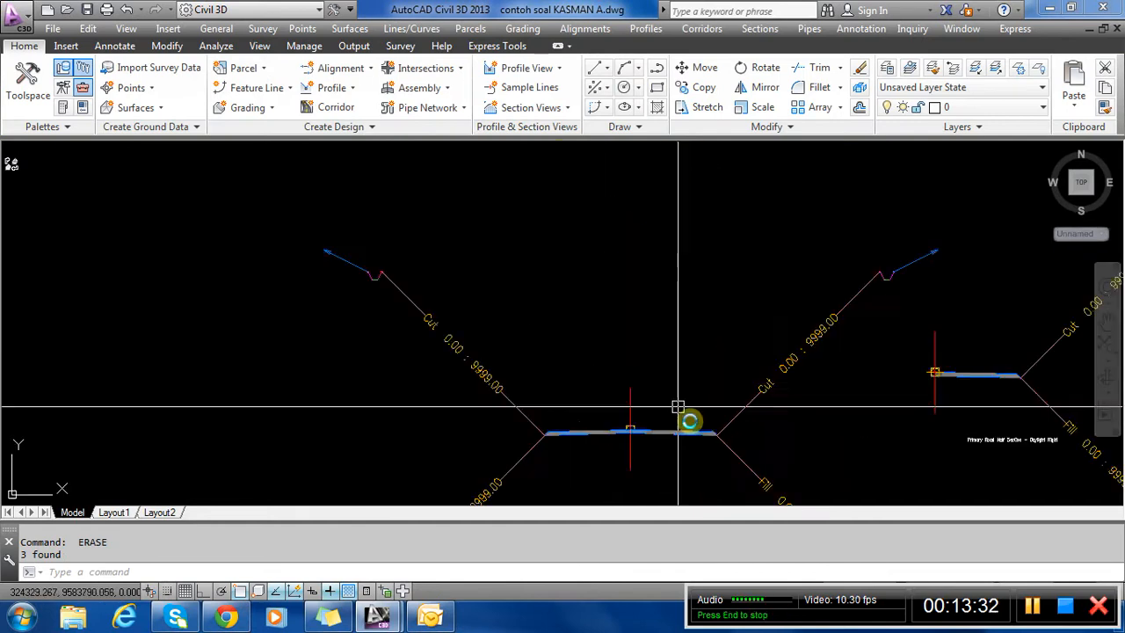
pyautogui.scroll(-3, 683, 414)
pyautogui.click(728, 410)
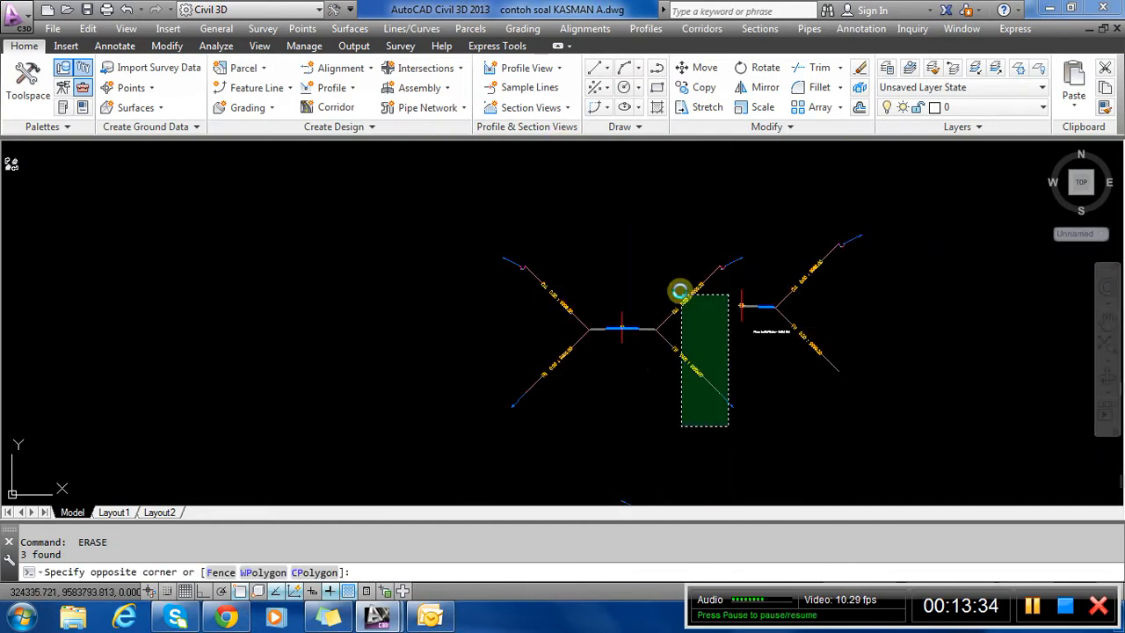
pyautogui.click(655, 237)
pyautogui.scroll(2, 641, 329)
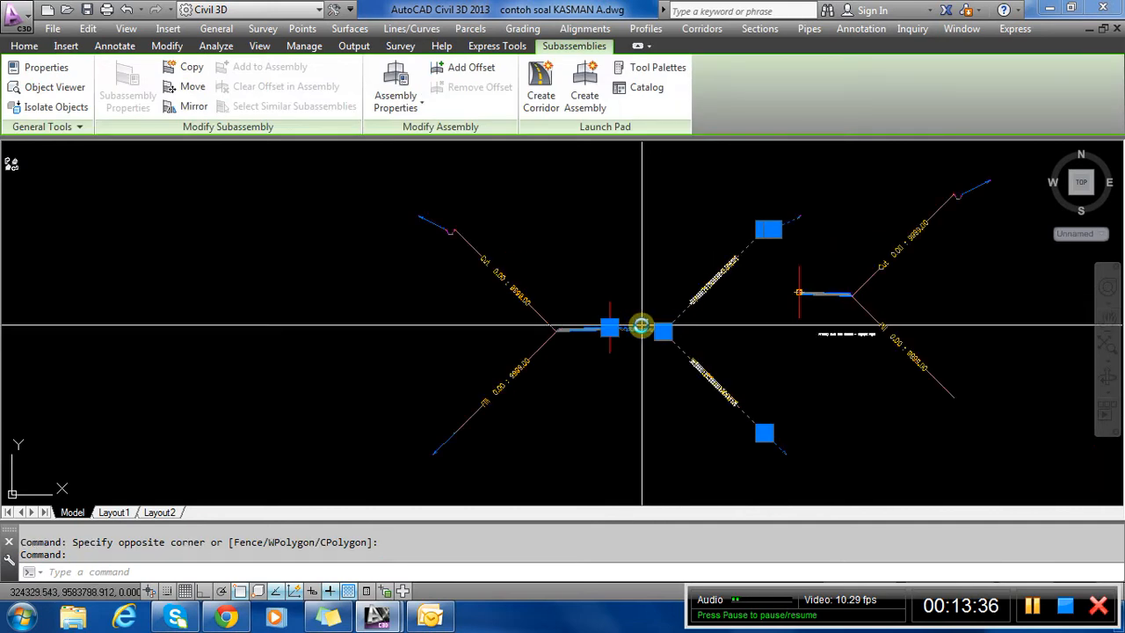
pyautogui.rightClick(642, 326)
pyautogui.click(694, 506)
pyautogui.scroll(-5, 598, 230)
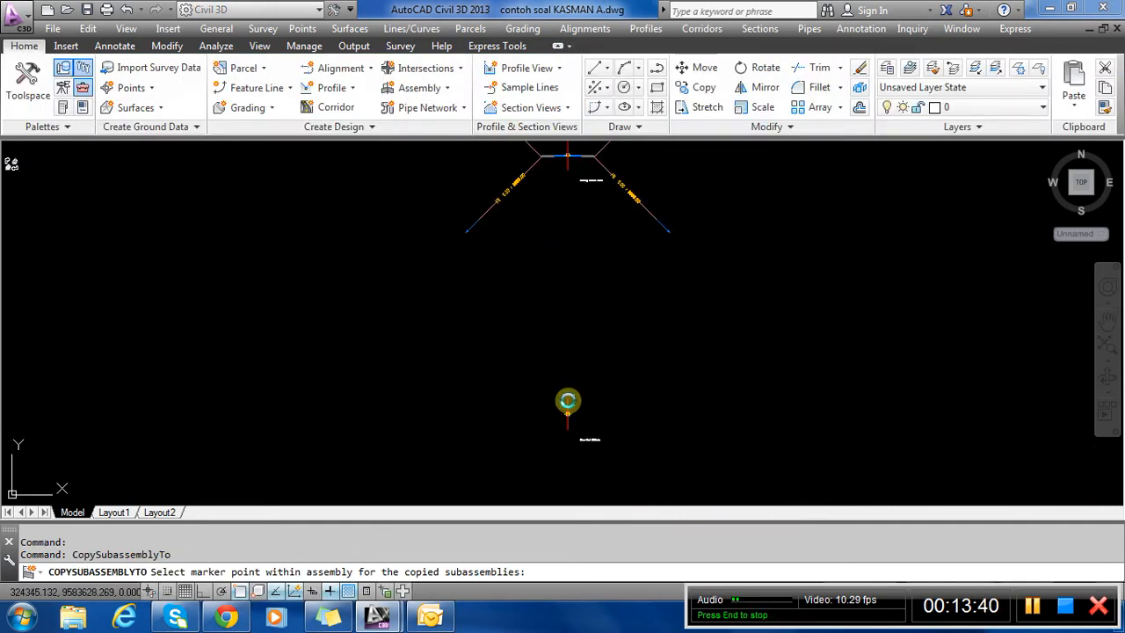
pyautogui.click(568, 401)
# Copy the left-half subassemblies of the copied AS01 assembly onto the Primary Road Full Section baseline.
pyautogui.scroll(-5, 619, 389)
pyautogui.scroll(6, 598, 387)
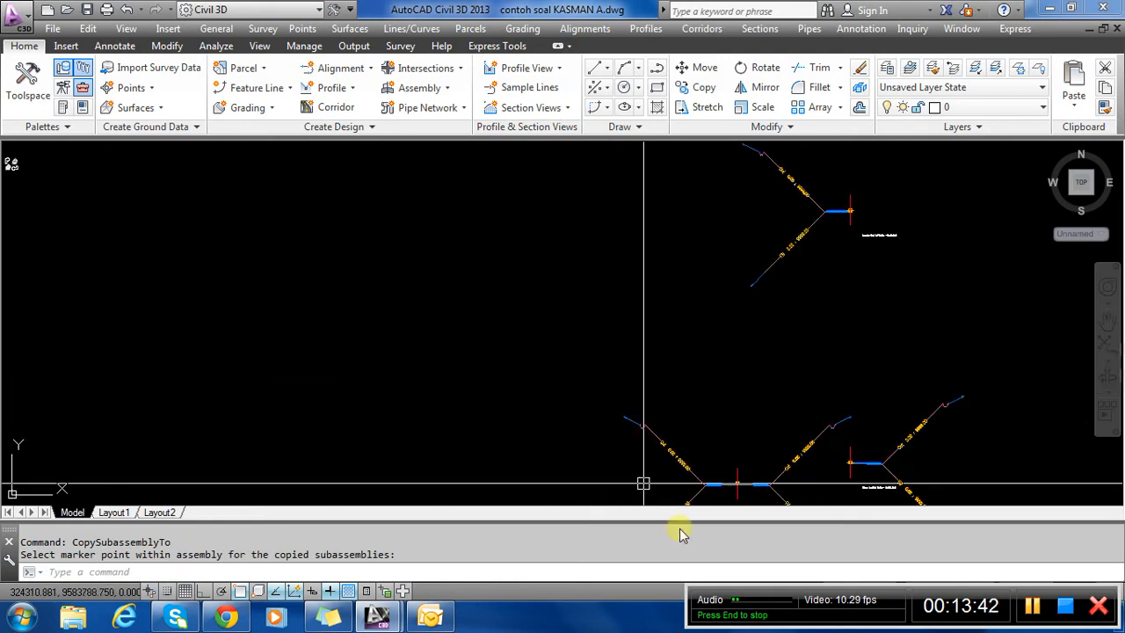
pyautogui.moveTo(663, 463); pyautogui.dragTo(568, 243, button='middle')
pyautogui.click(612, 385)
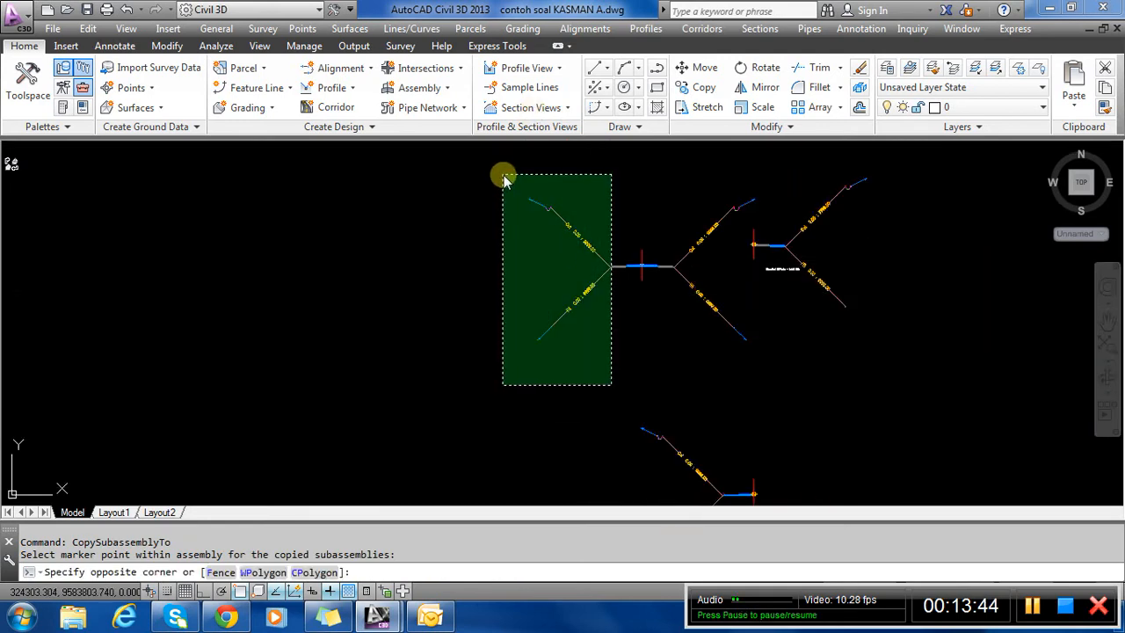
pyautogui.click(506, 181)
pyautogui.rightClick(622, 295)
pyautogui.click(670, 477)
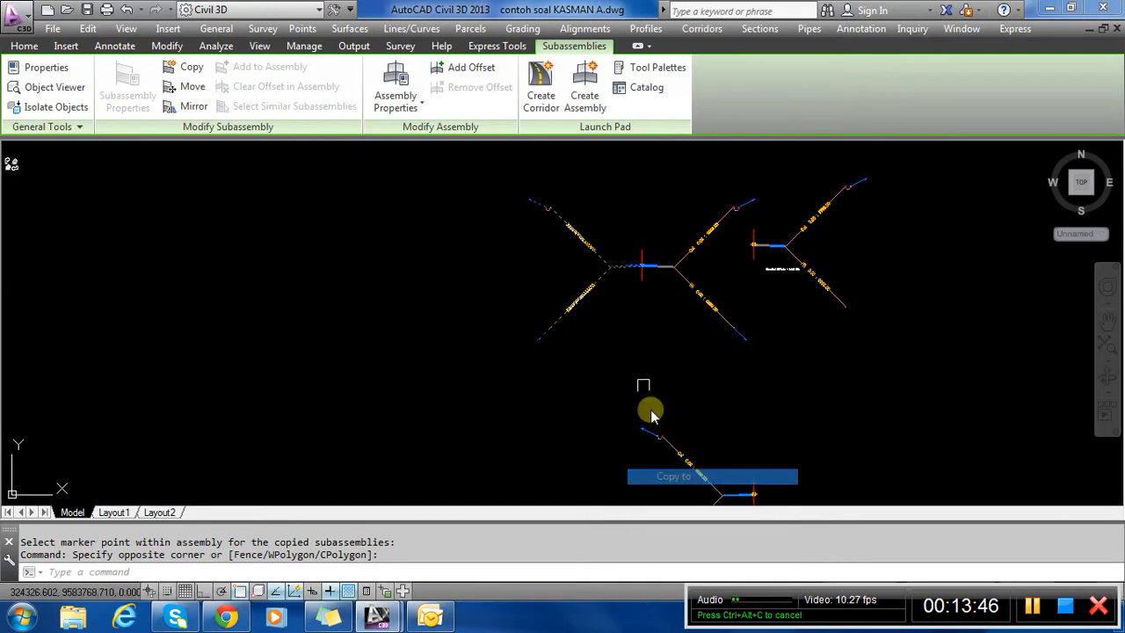
pyautogui.scroll(-5, 695, 345)
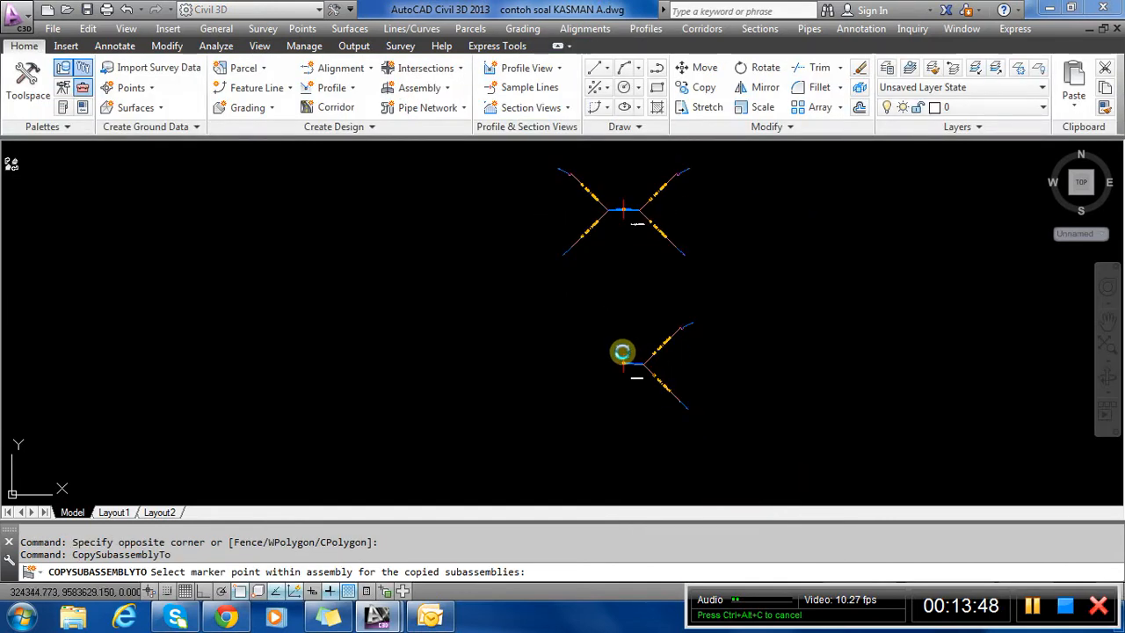
pyautogui.click(624, 363)
# Erase the copied AS01 assembly beside Primary Road Half Section - Daylight Right.
pyautogui.scroll(-3, 642, 446)
pyautogui.scroll(2, 659, 337)
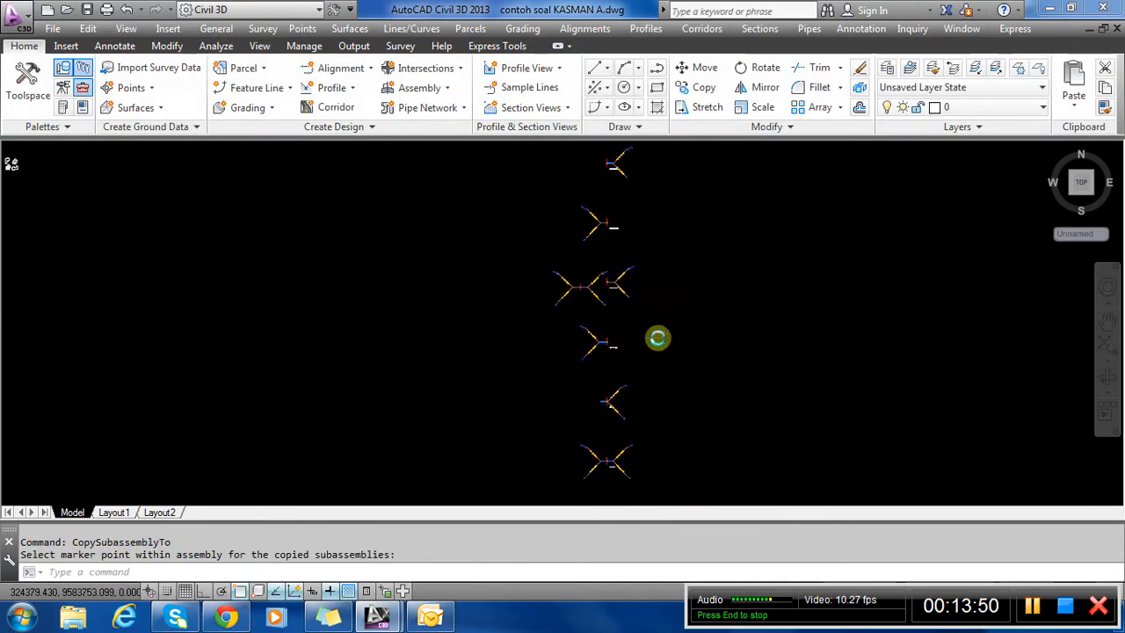
pyautogui.scroll(5, 558, 218)
pyautogui.write('e')
pyautogui.press('Return')
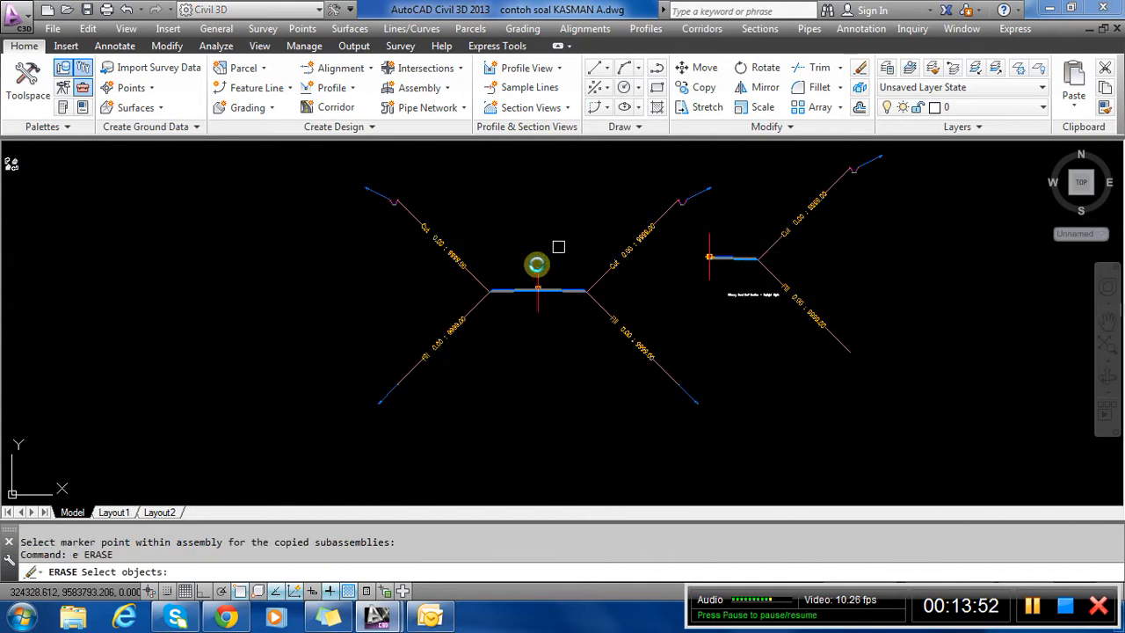
pyautogui.click(534, 268)
pyautogui.press('Return')
# Save the drawing with the rebuilt intersection assemblies.
pyautogui.scroll(-4, 548, 281)
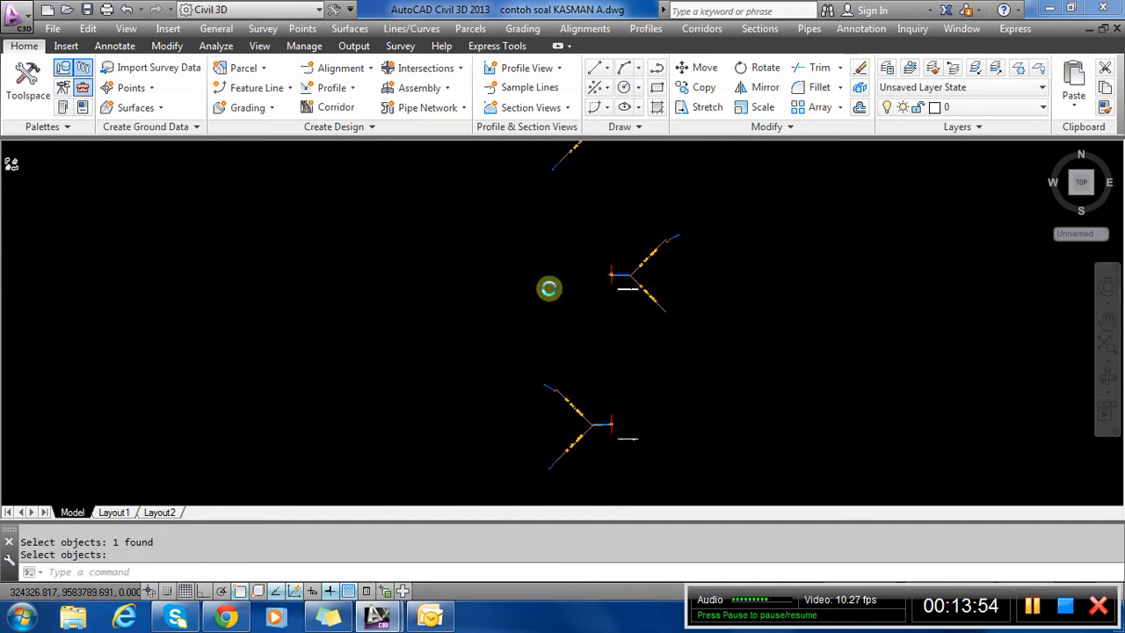
pyautogui.scroll(6, 590, 339)
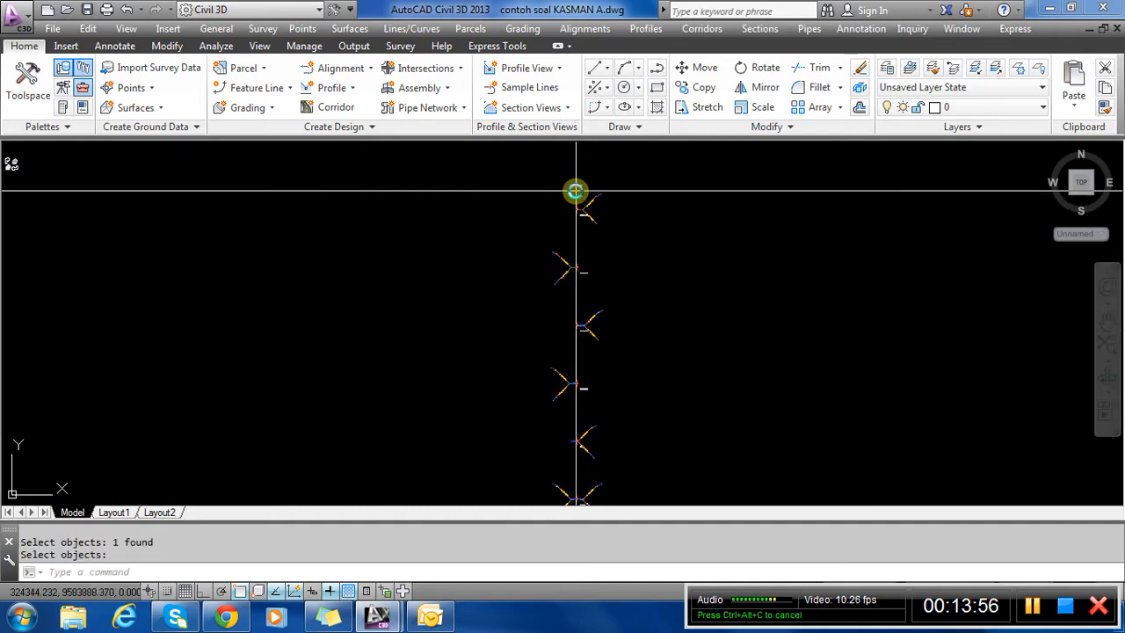
pyautogui.scroll(-8, 585, 363)
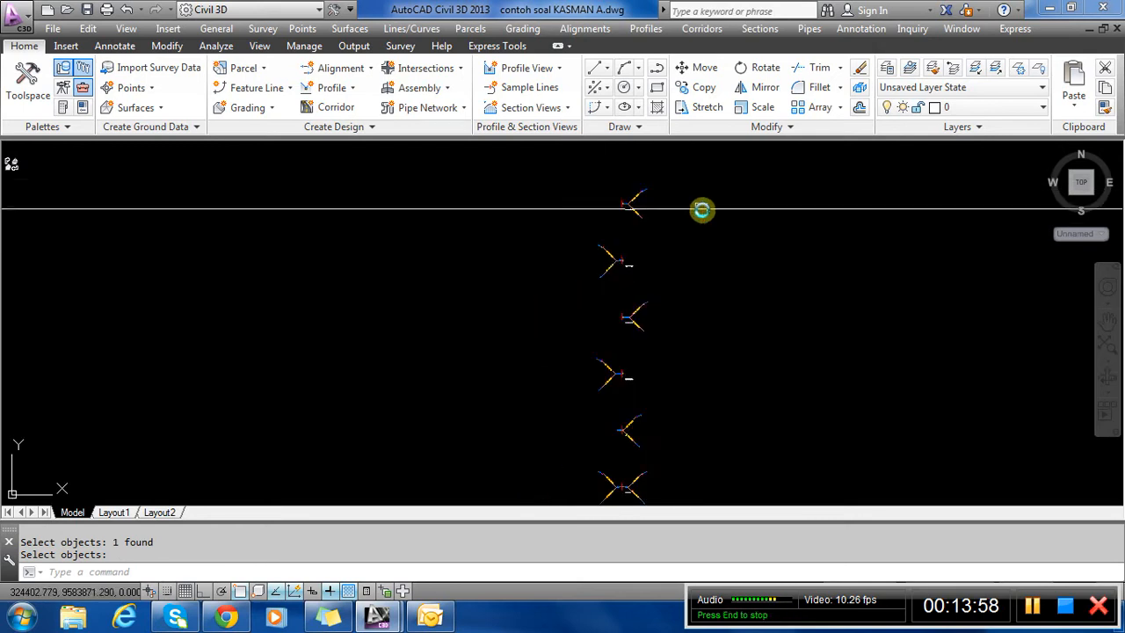
pyautogui.scroll(2, 462, 299)
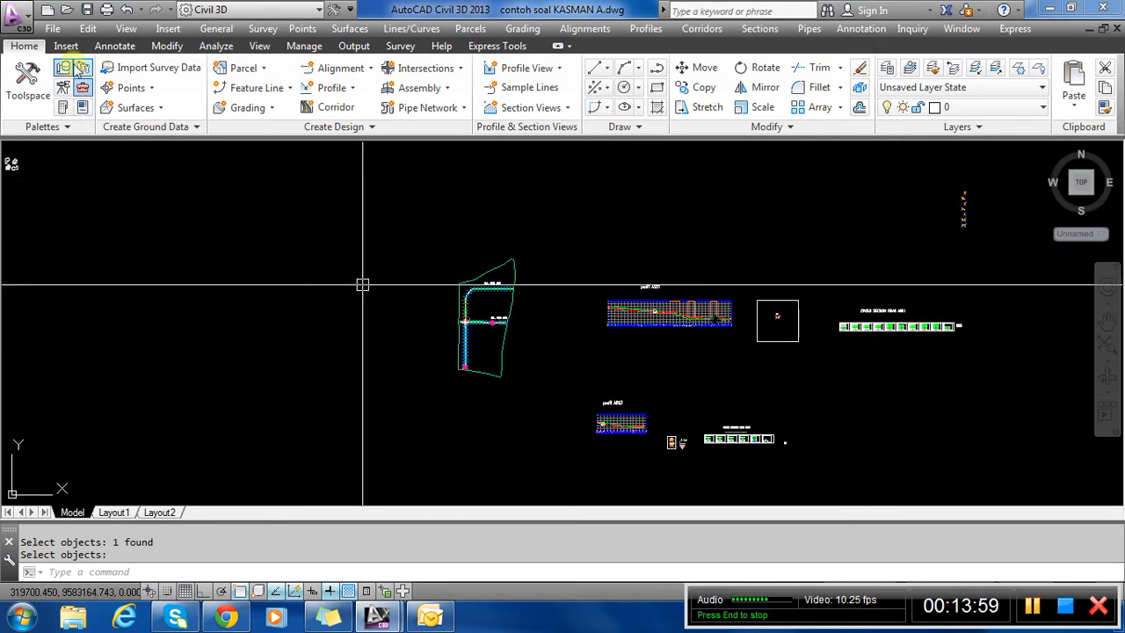
pyautogui.click(87, 10)
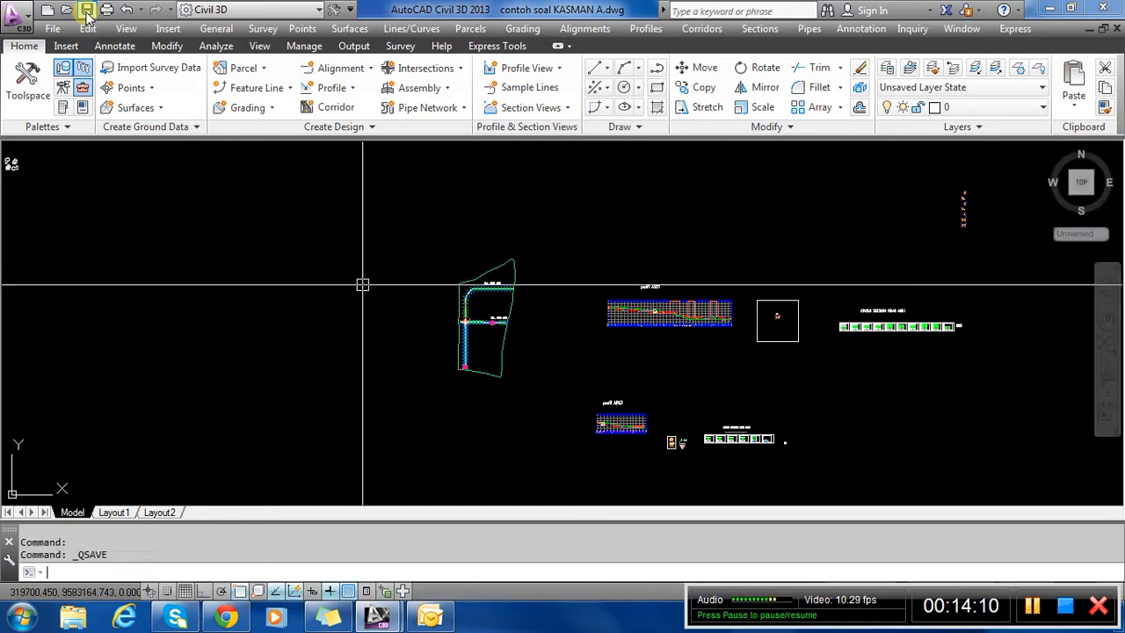
# In the properties of the intersection's Corridor - (3), set all surface targets to Surface Existing.
pyautogui.scroll(10, 447, 334)
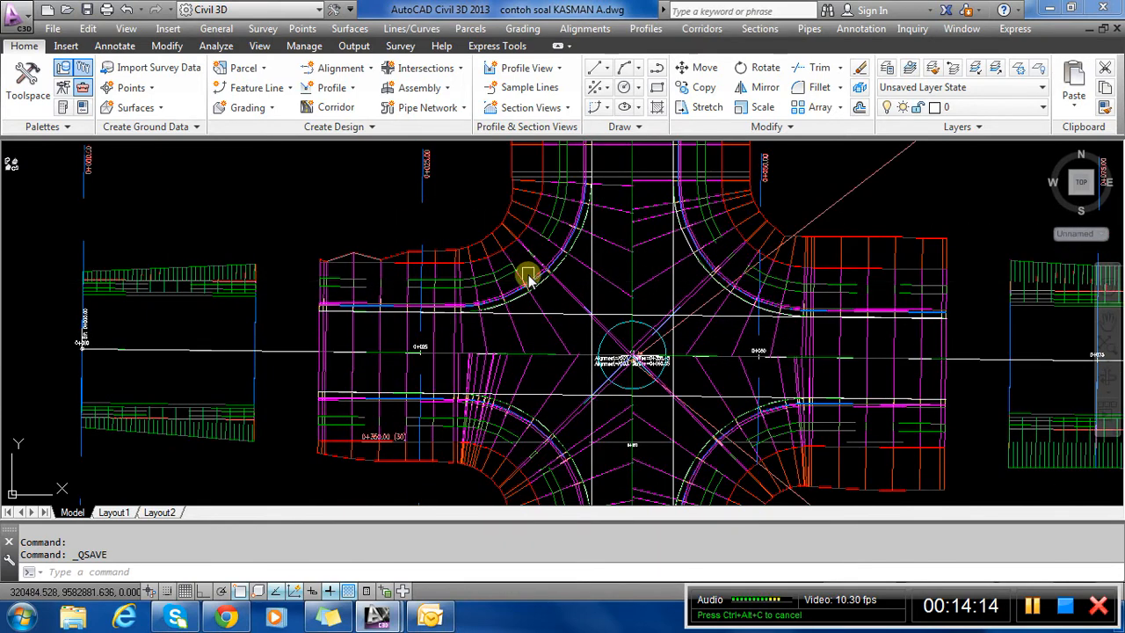
pyautogui.click(522, 275)
pyautogui.rightClick(524, 274)
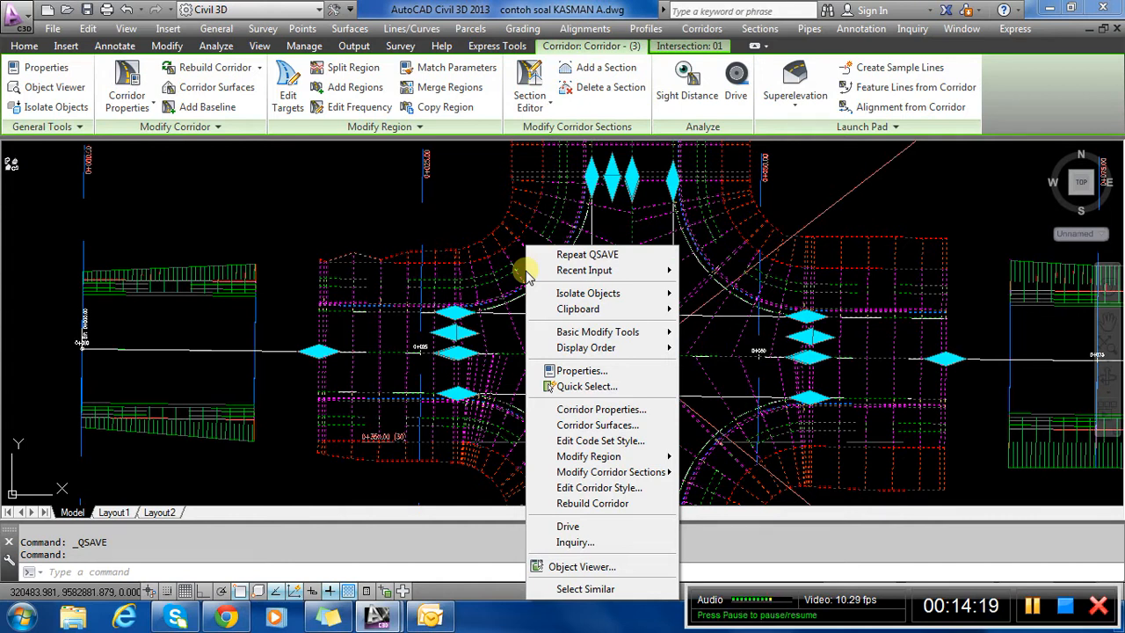
pyautogui.press('Escape')
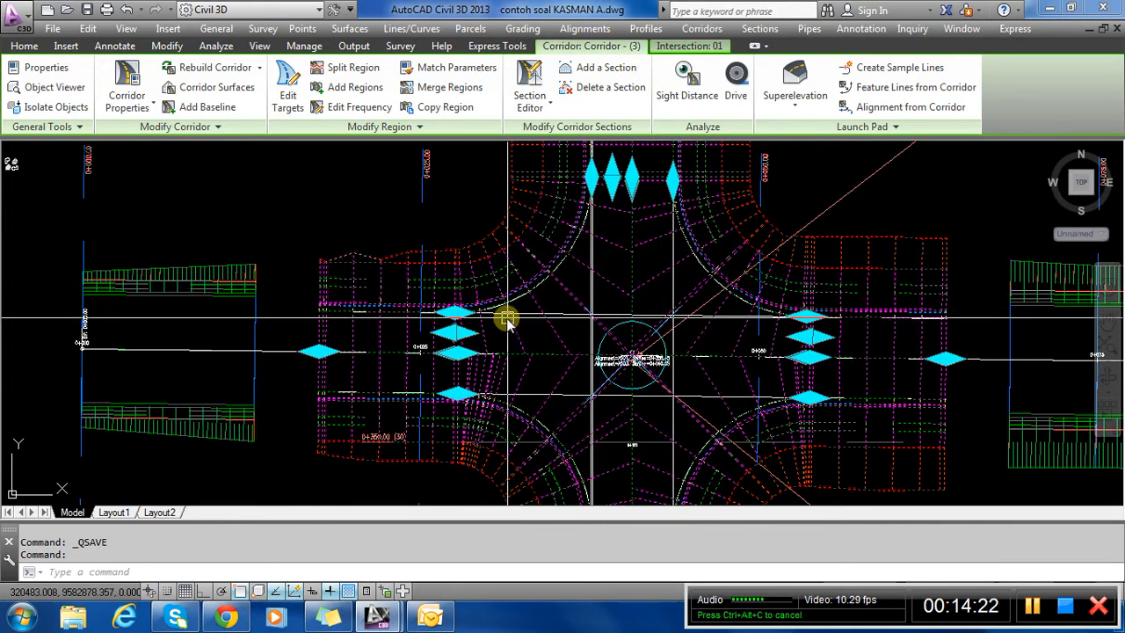
pyautogui.rightClick(501, 368)
pyautogui.click(580, 174)
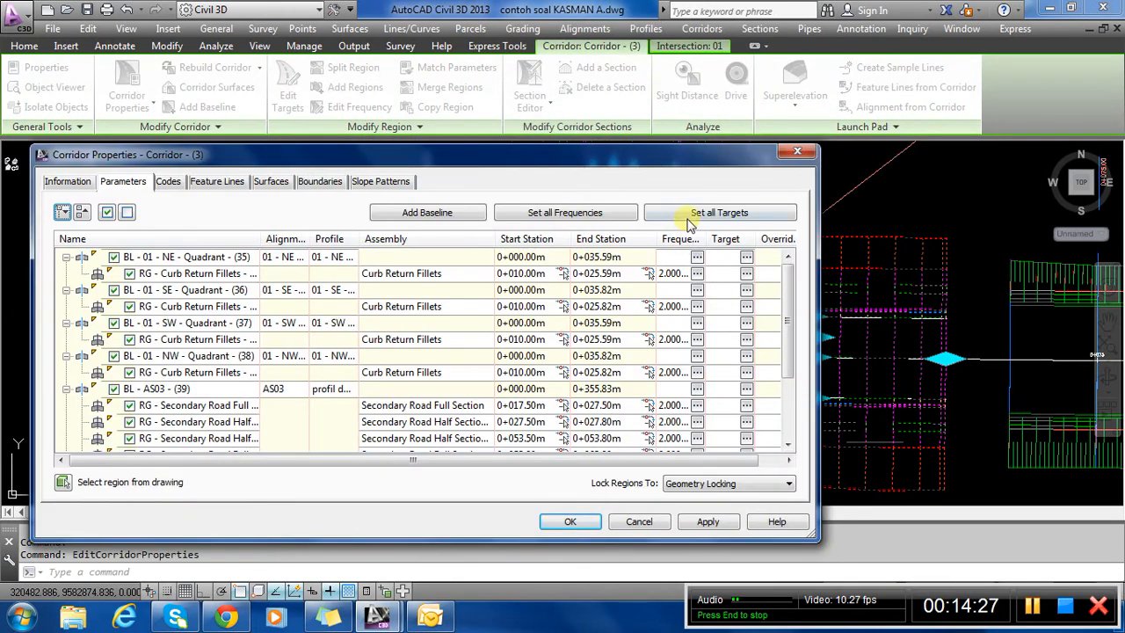
pyautogui.click(692, 217)
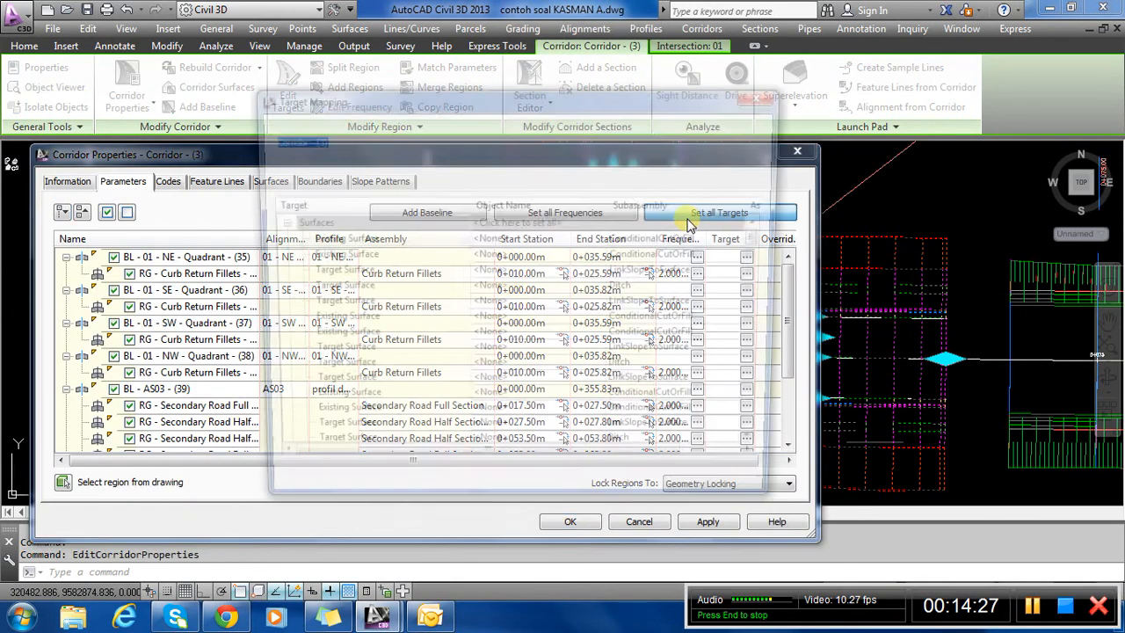
pyautogui.click(509, 239)
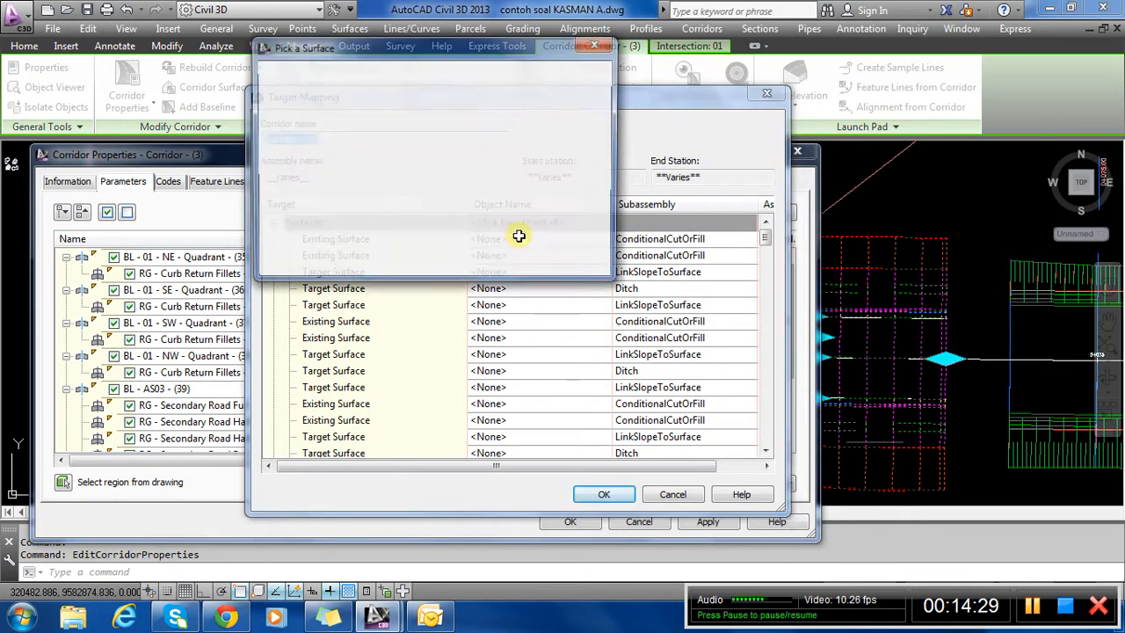
pyautogui.click(435, 264)
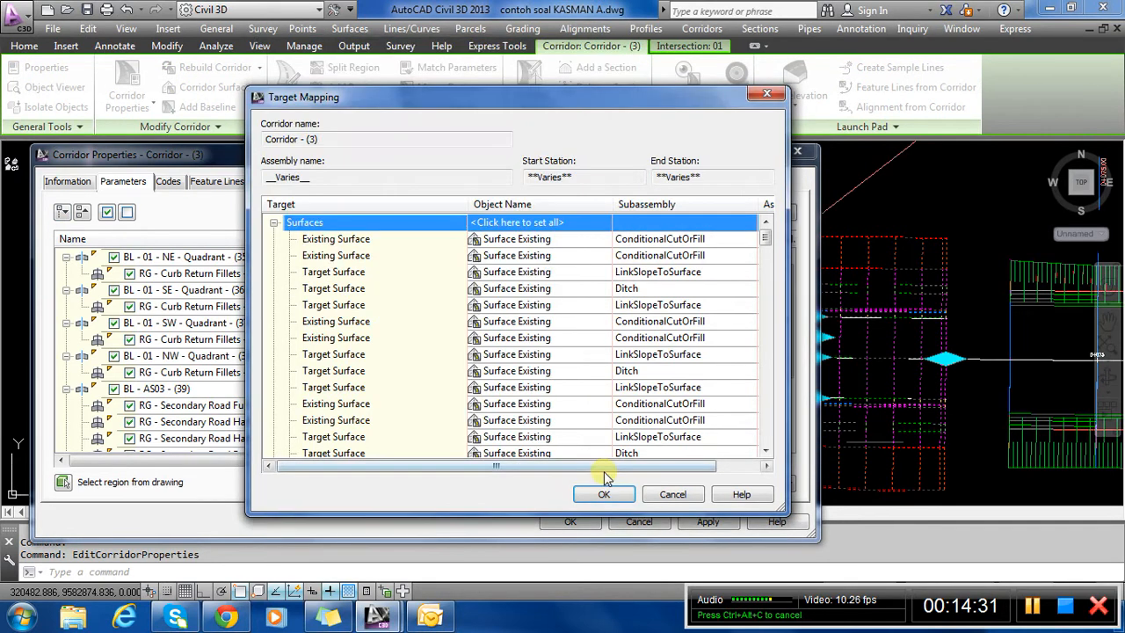
pyautogui.click(604, 492)
# Accept the corridor properties and rebuild Corridor - (3).
pyautogui.moveTo(520, 148)
pyautogui.mouseDown()
pyautogui.moveTo(533, 165)
pyautogui.moveTo(917, 261)
pyautogui.moveTo(883, 343)
pyautogui.mouseUp()
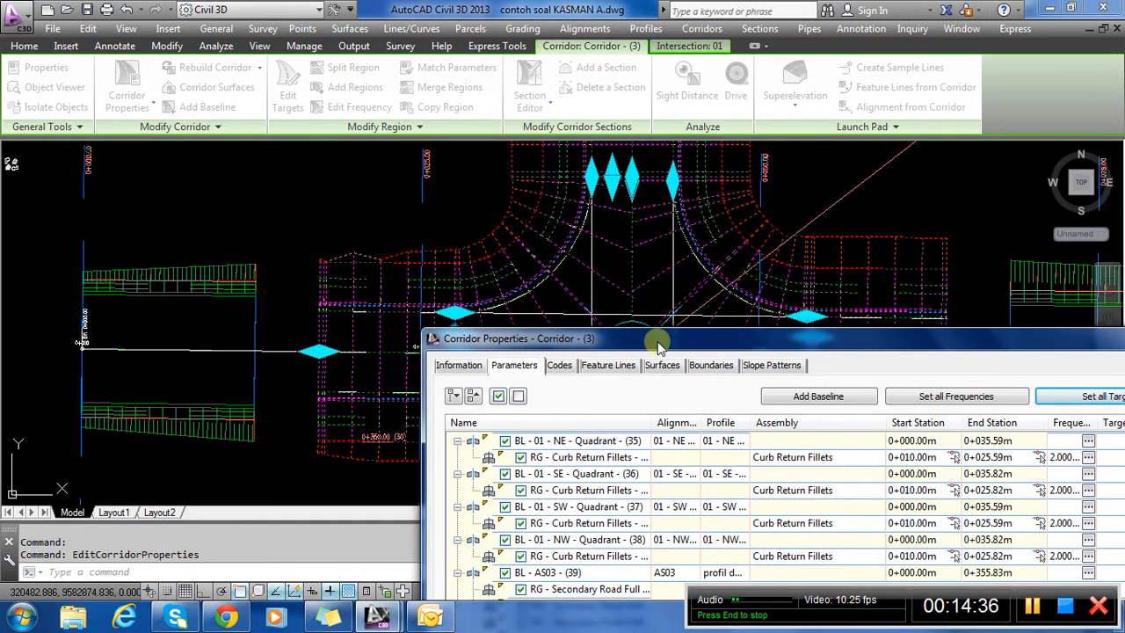
pyautogui.moveTo(659, 343); pyautogui.dragTo(555, 108)
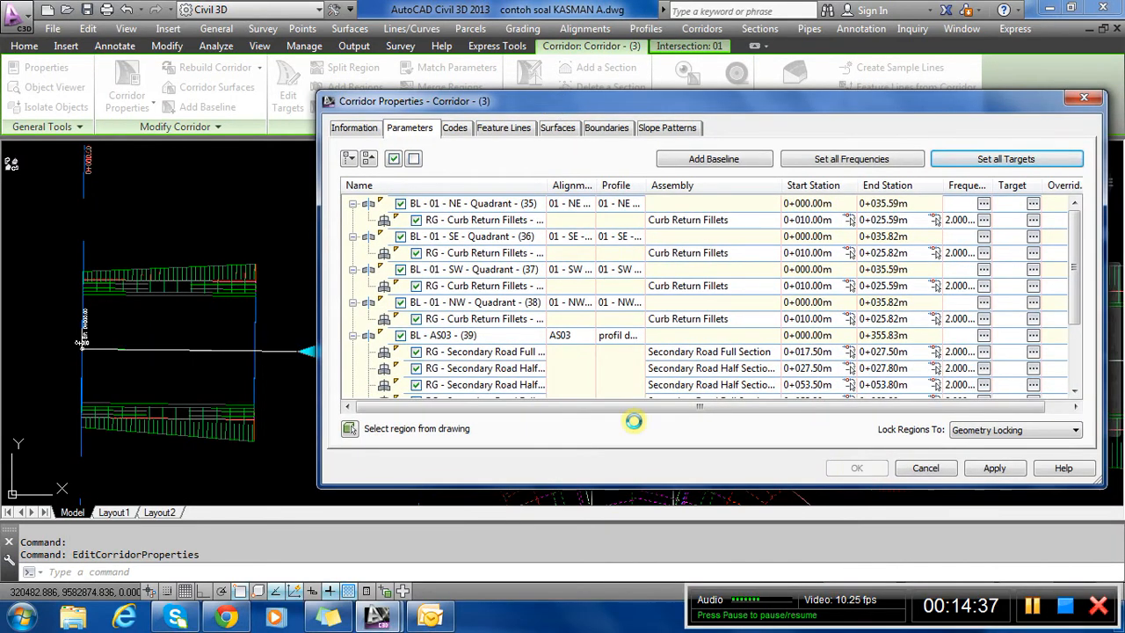
pyautogui.click(539, 283)
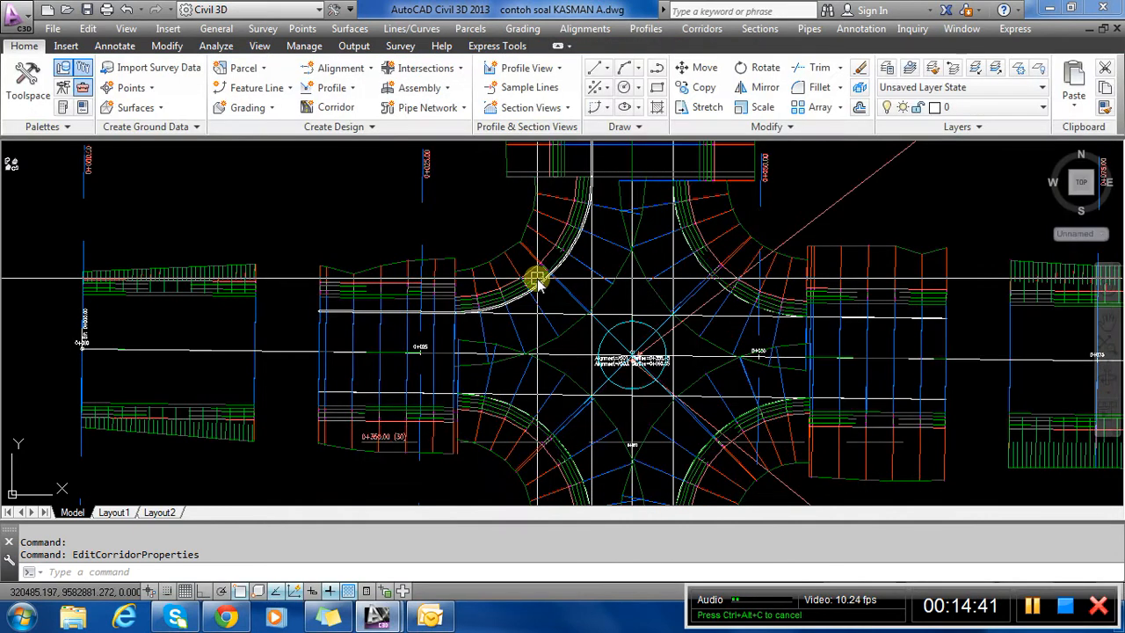
# Stretch the east end of Corridor - (3)'s west leg region back to just west of station 0+025.
pyautogui.scroll(3, 390, 382)
pyautogui.scroll(3, 437, 263)
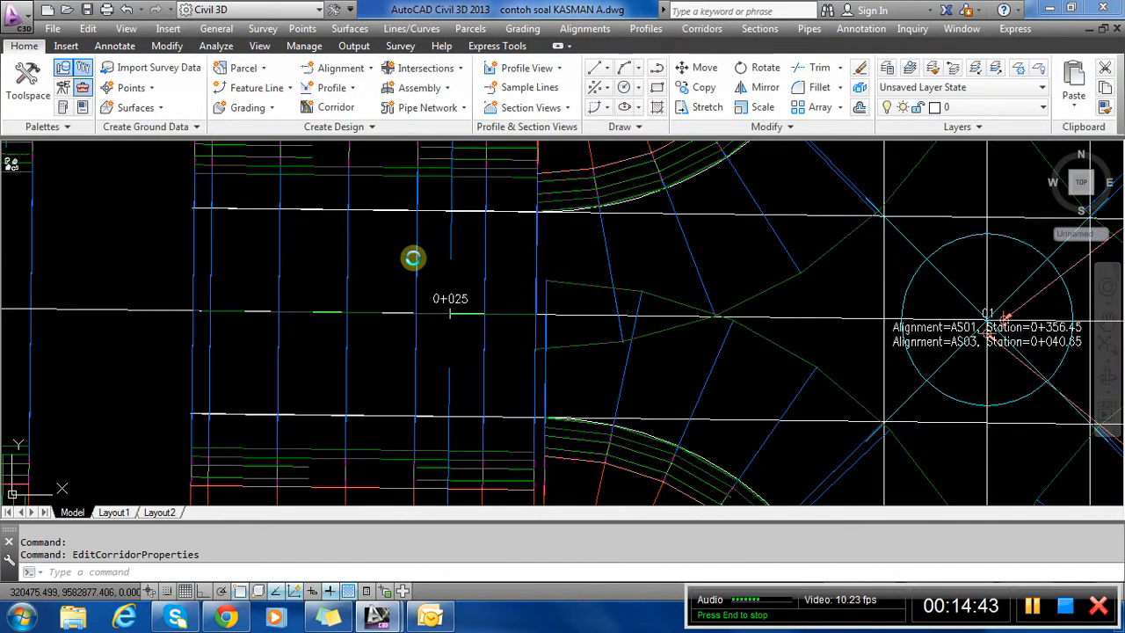
pyautogui.click(413, 256)
pyautogui.scroll(5, 543, 303)
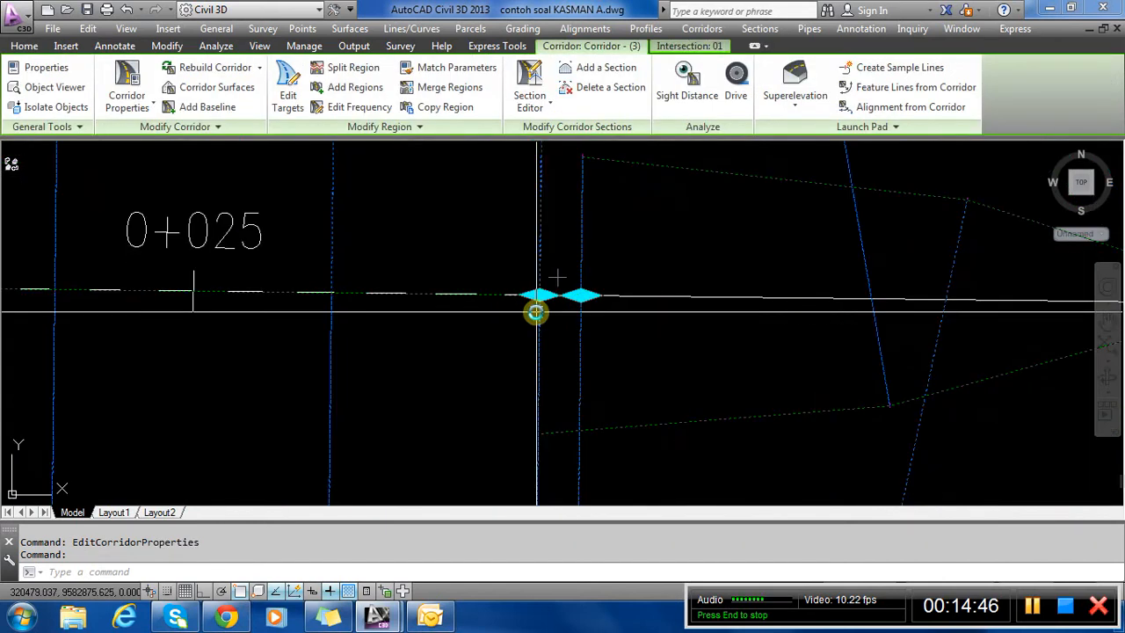
pyautogui.click(537, 302)
pyautogui.scroll(-2, 536, 308)
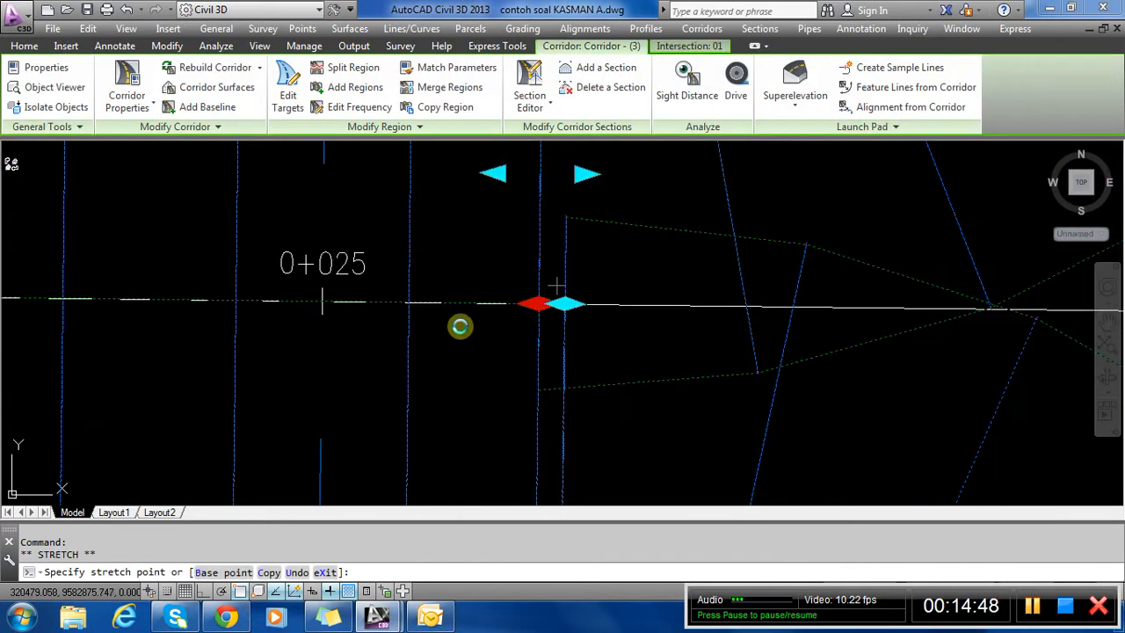
pyautogui.click(303, 308)
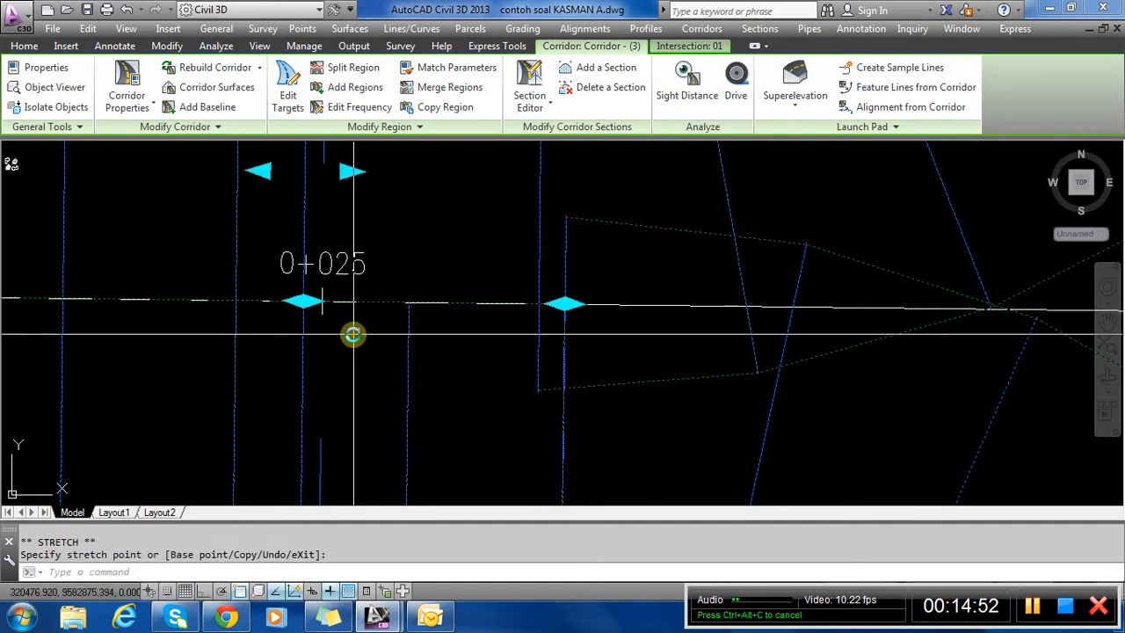
pyautogui.scroll(-3, 431, 326)
pyautogui.press('Escape')
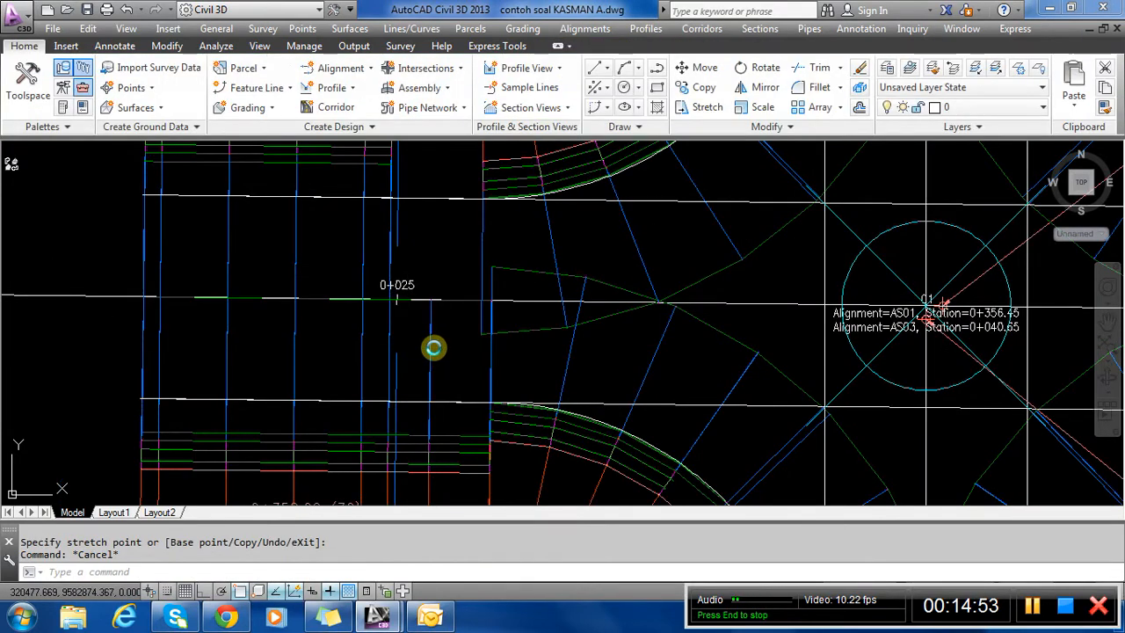
# Extend the southwest curb return region's west end along its baseline toward the shortened west leg near station 0+025.
pyautogui.click(436, 352)
pyautogui.scroll(-2, 457, 337)
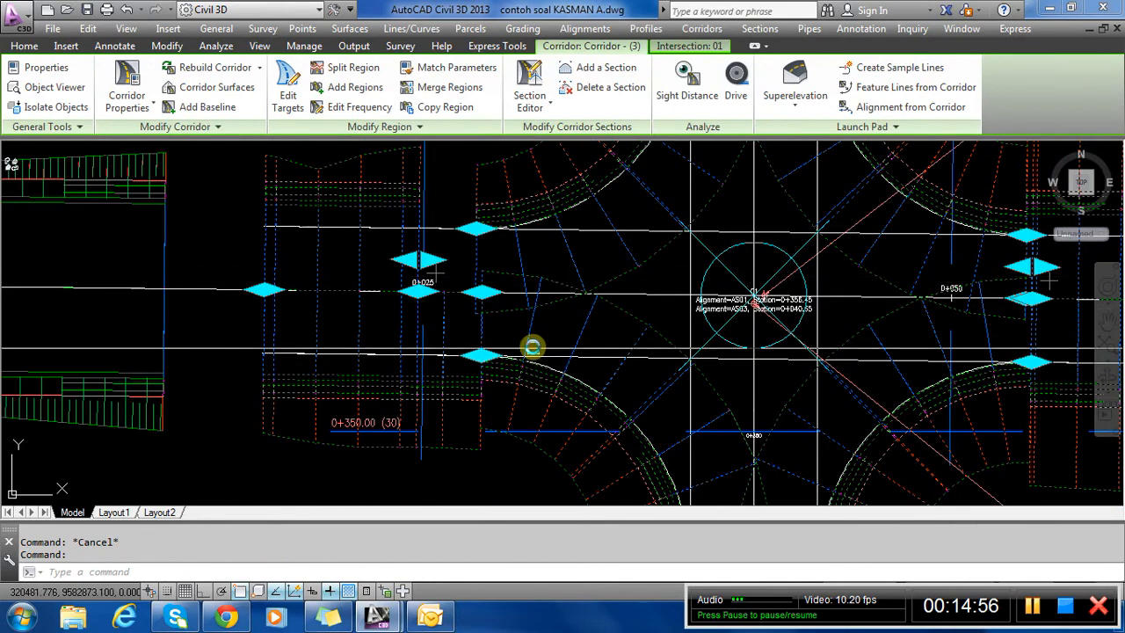
pyautogui.scroll(2, 478, 361)
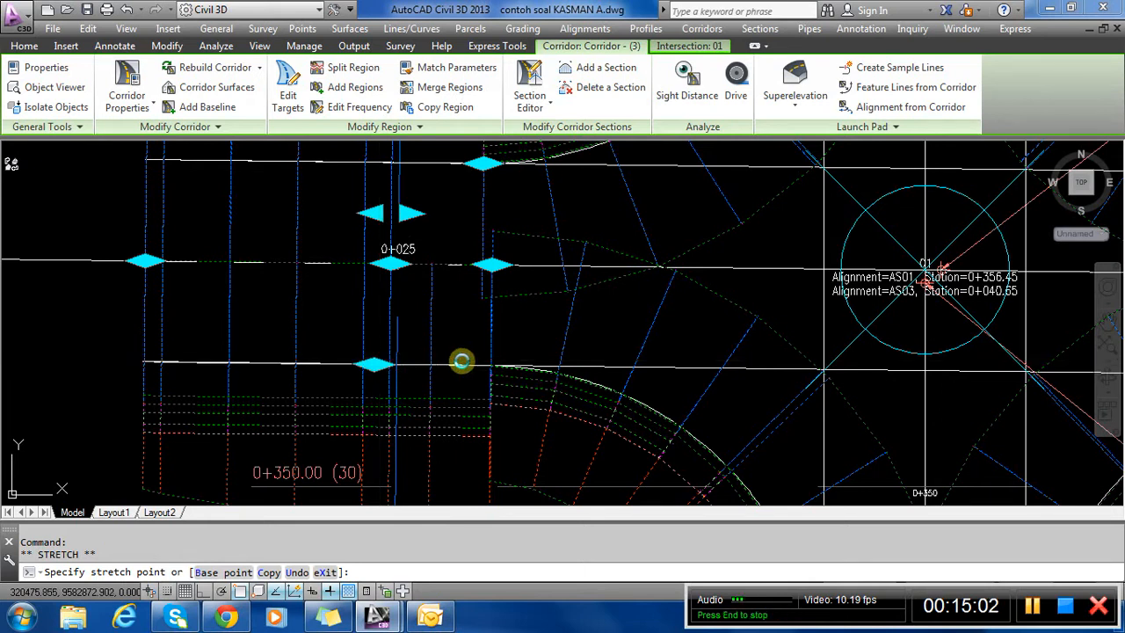
pyautogui.scroll(-2, 484, 334)
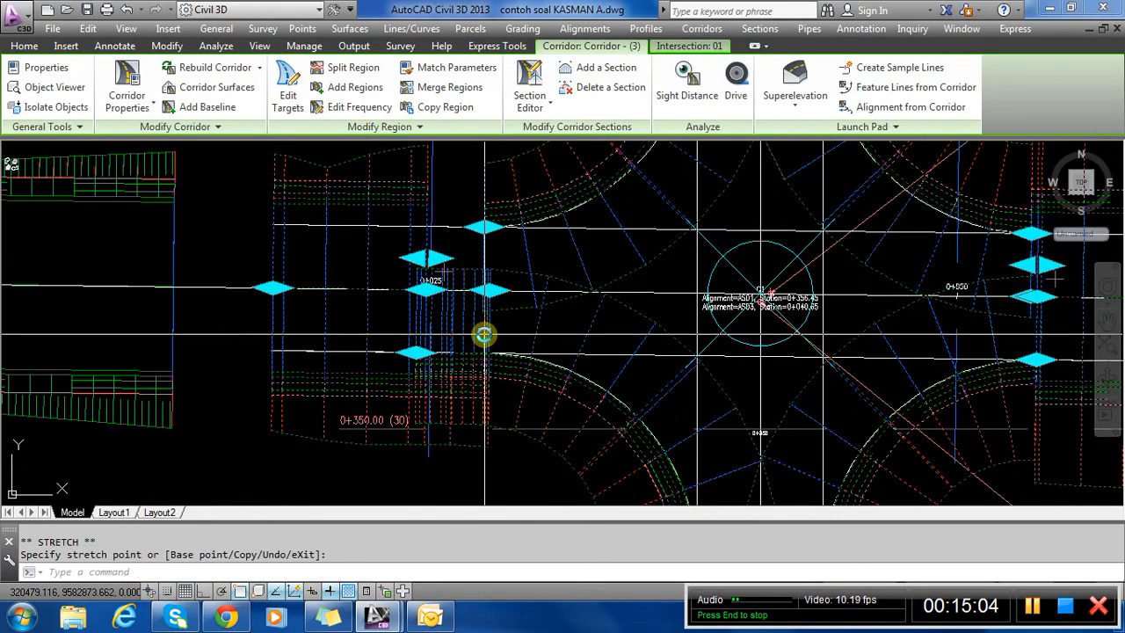
pyautogui.scroll(3, 484, 334)
pyautogui.scroll(-3, 465, 326)
pyautogui.press('Escape')
pyautogui.press('Escape')
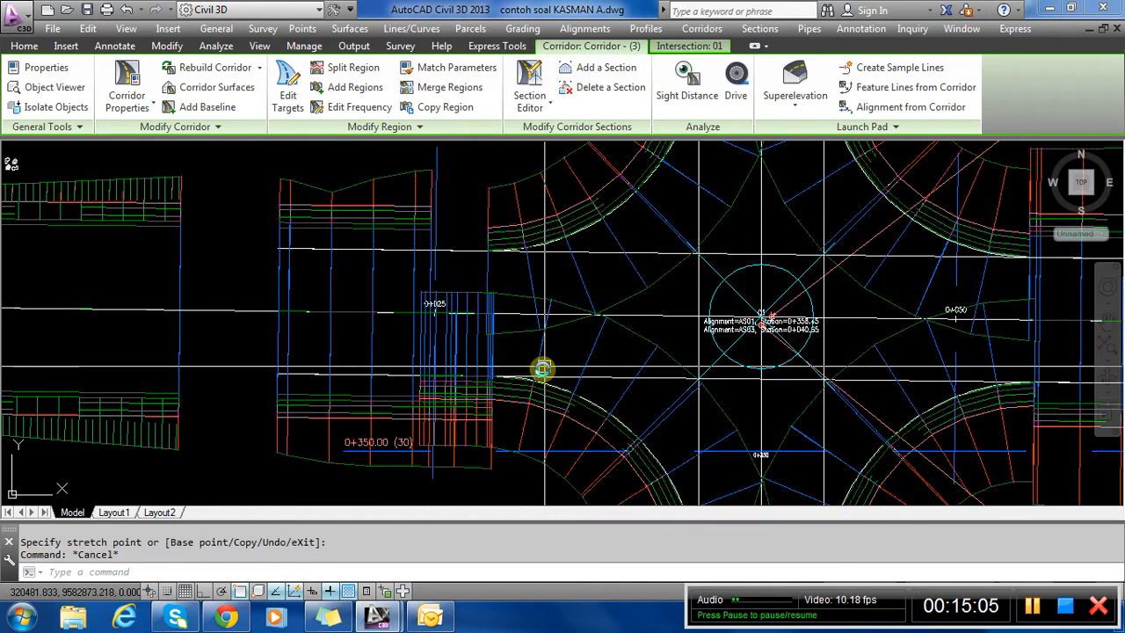
# Extend the northwest curb return region's west end to line up with the west leg region near station 0+025.
pyautogui.scroll(2, 491, 232)
pyautogui.click(506, 236)
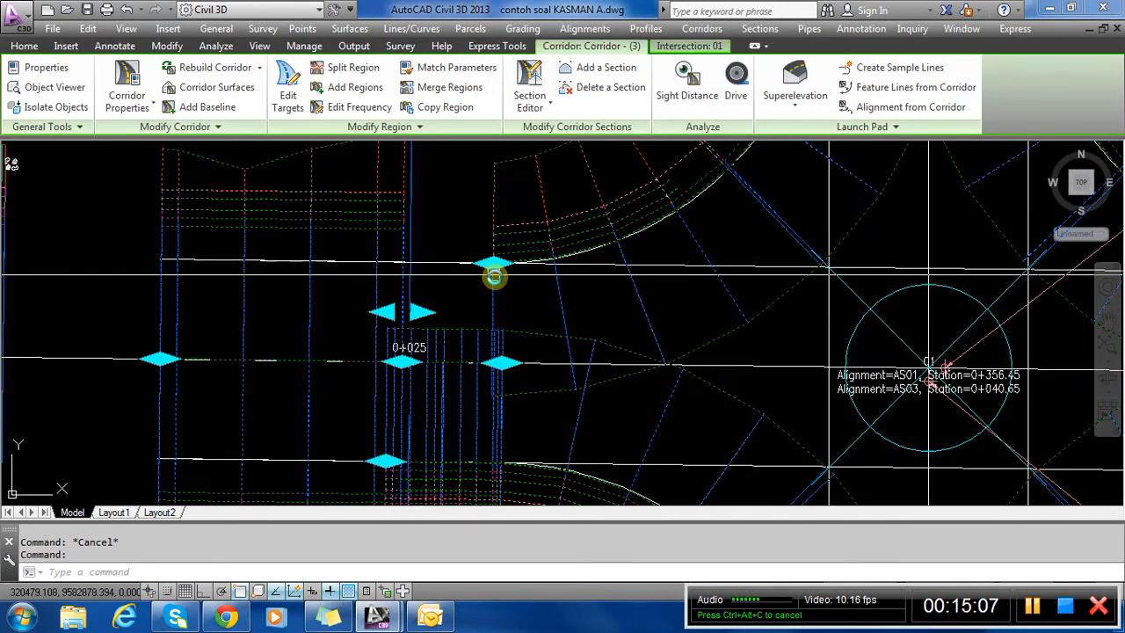
pyautogui.click(494, 262)
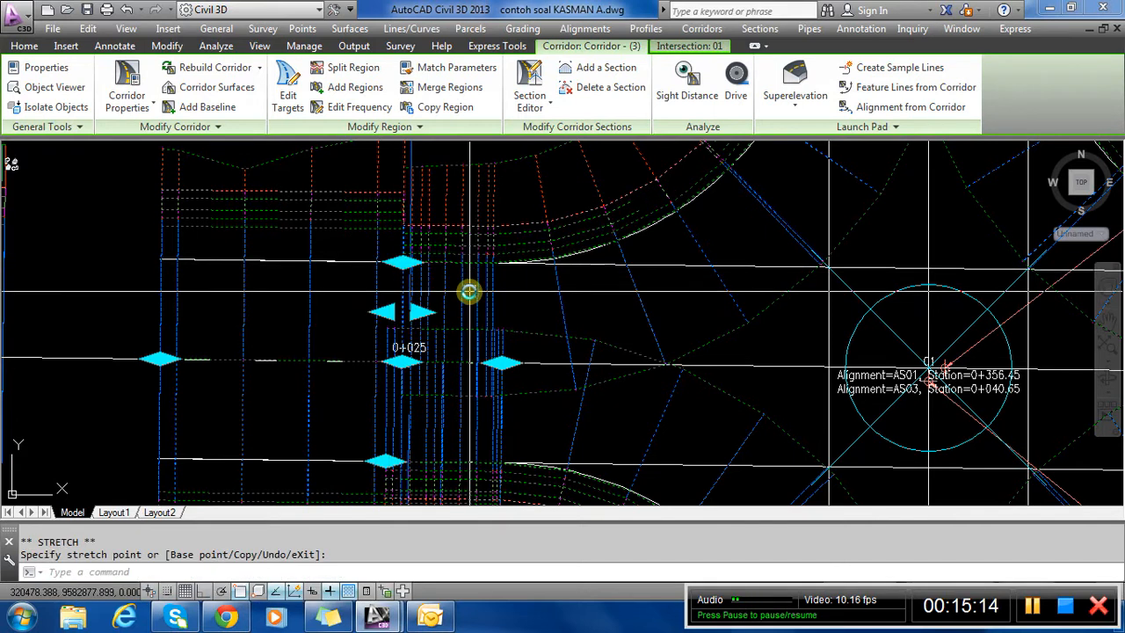
pyautogui.press('Escape')
# Shift the southwest curb return region's west end slightly east so it no longer overlaps the west leg region.
pyautogui.scroll(-2, 451, 254)
pyautogui.scroll(2, 471, 346)
pyautogui.scroll(2, 472, 345)
pyautogui.click(449, 382)
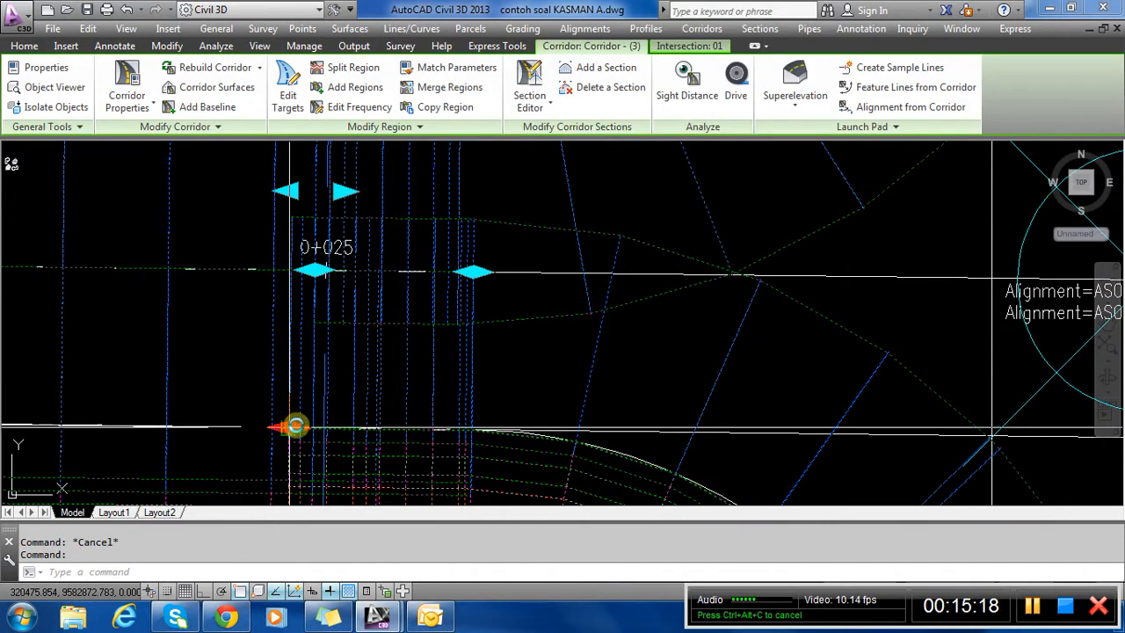
pyautogui.click(291, 427)
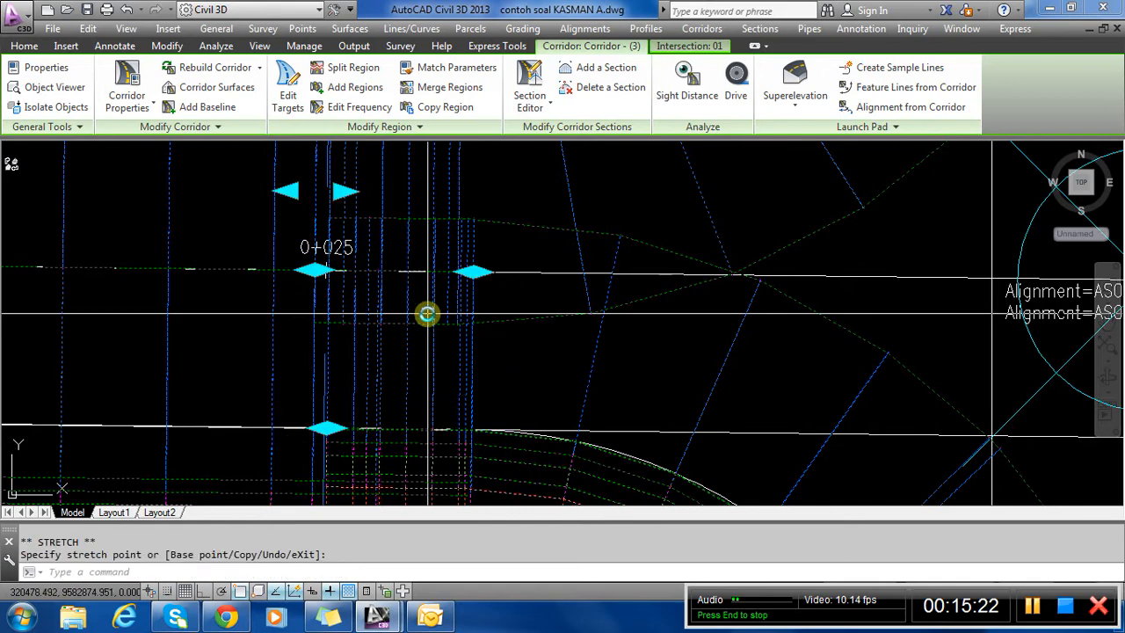
pyautogui.scroll(-4, 427, 314)
pyautogui.press('Escape')
# Stretch the south end of the north leg region northward, away from the intersection, to just south of station 0+375.
pyautogui.scroll(-1, 622, 370)
pyautogui.scroll(3, 567, 223)
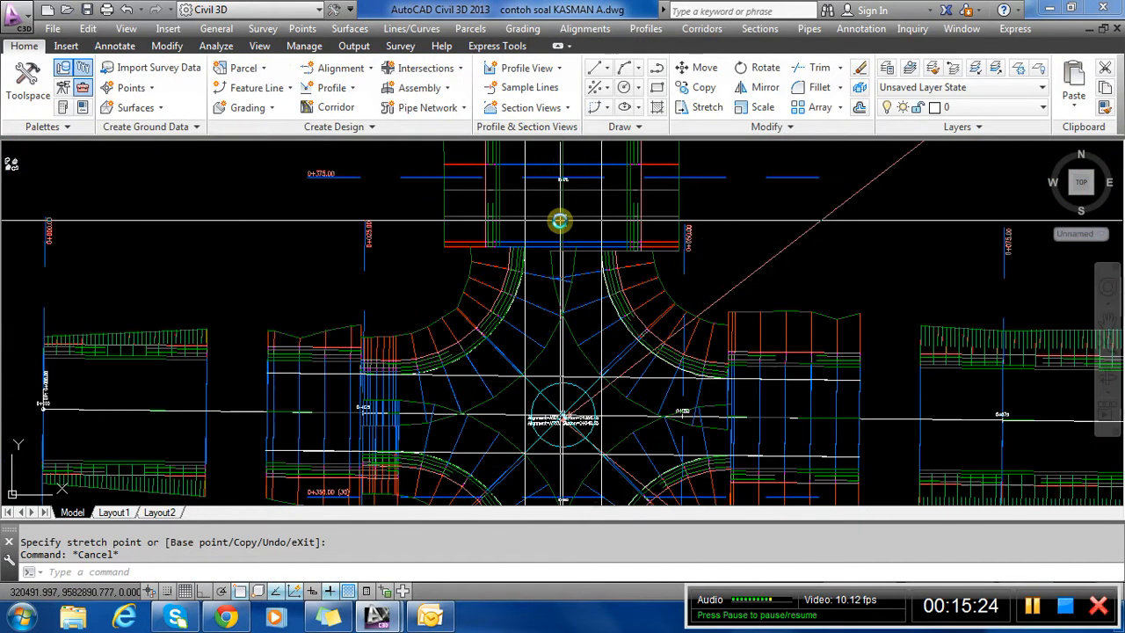
pyautogui.scroll(-1, 597, 395)
pyautogui.click(464, 304)
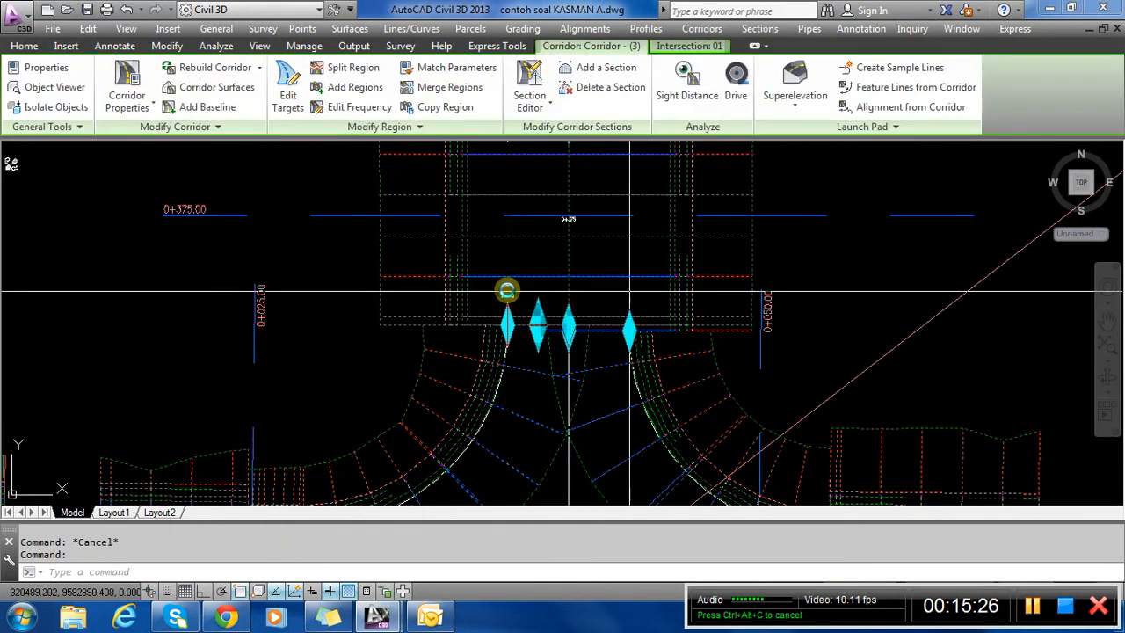
pyautogui.scroll(2, 527, 298)
pyautogui.scroll(-2, 550, 431)
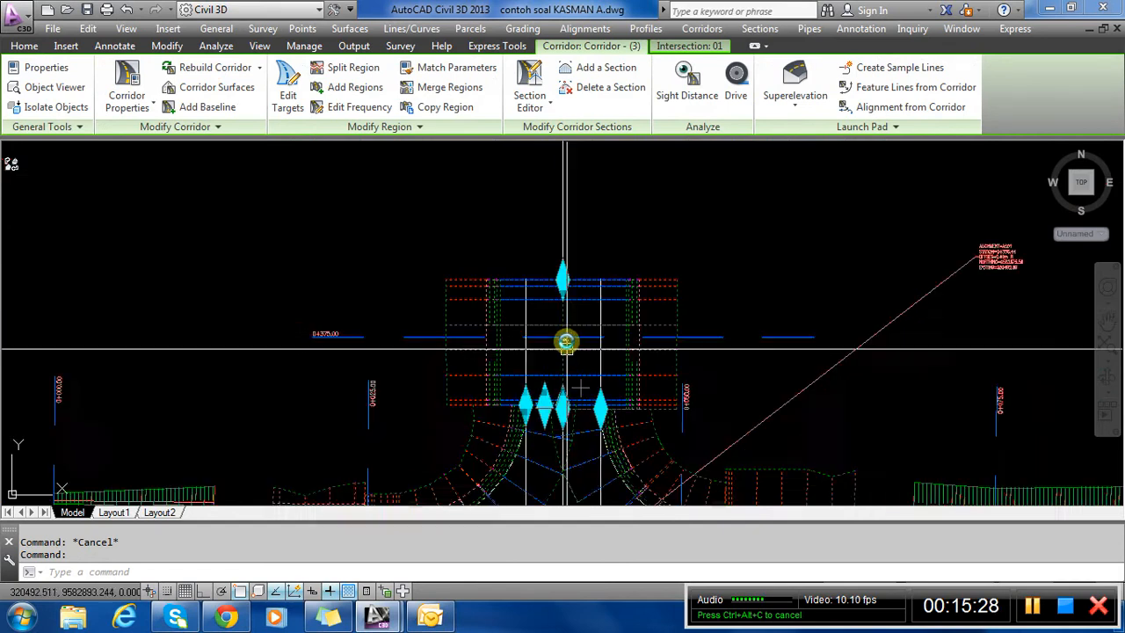
pyautogui.scroll(1, 572, 299)
pyautogui.press('Escape')
pyautogui.click(588, 274)
pyautogui.scroll(5, 573, 432)
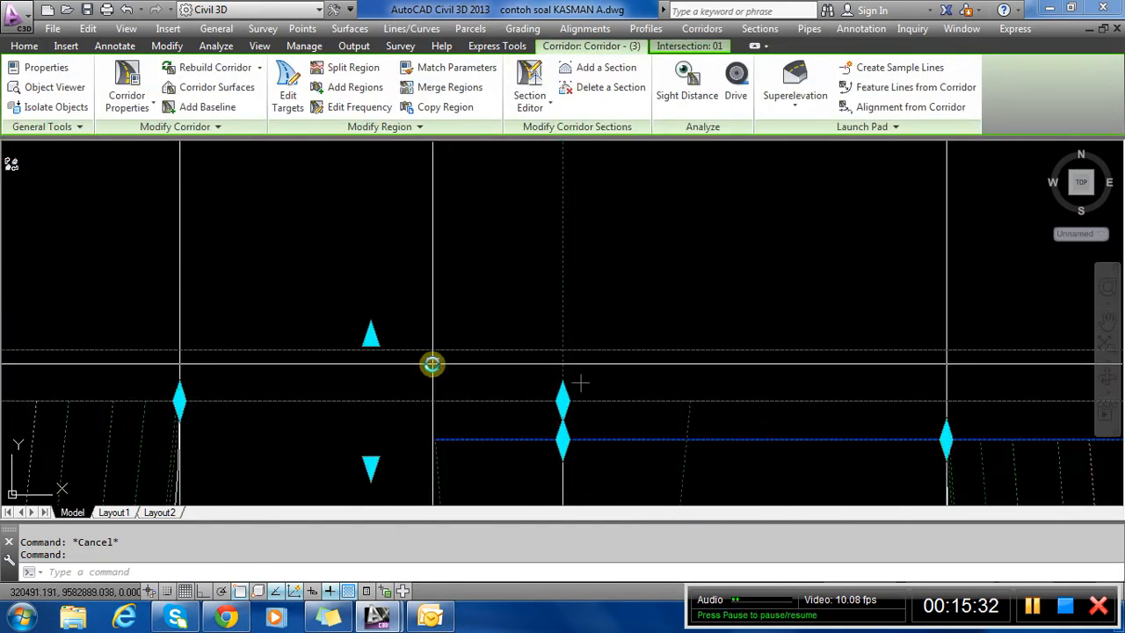
pyautogui.scroll(-2, 477, 402)
pyautogui.scroll(-2, 446, 412)
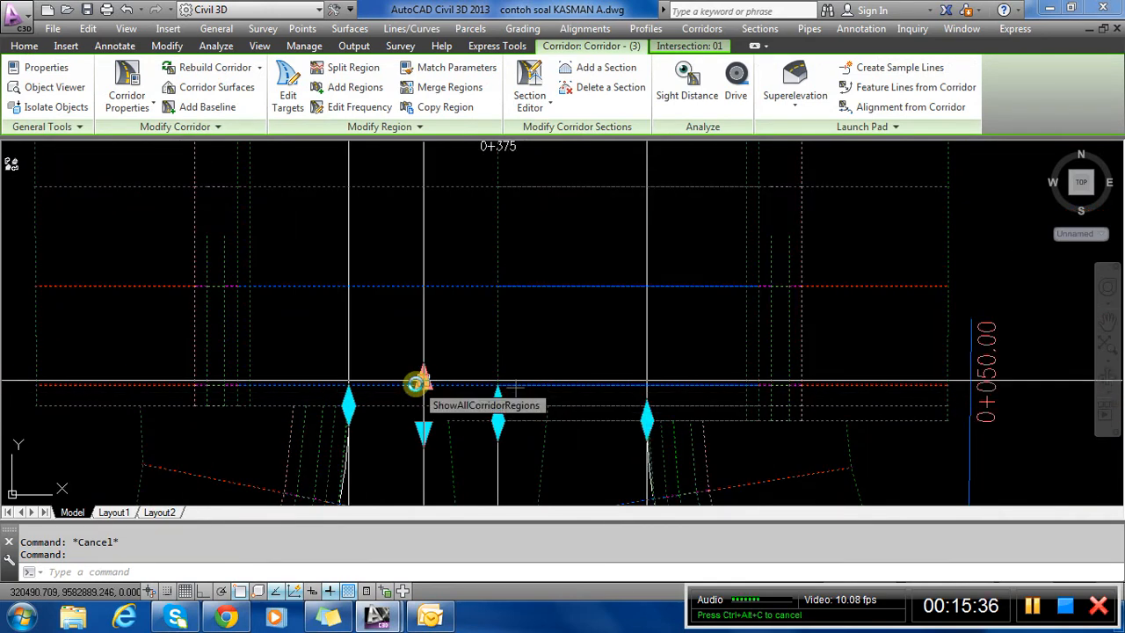
pyautogui.click(423, 383)
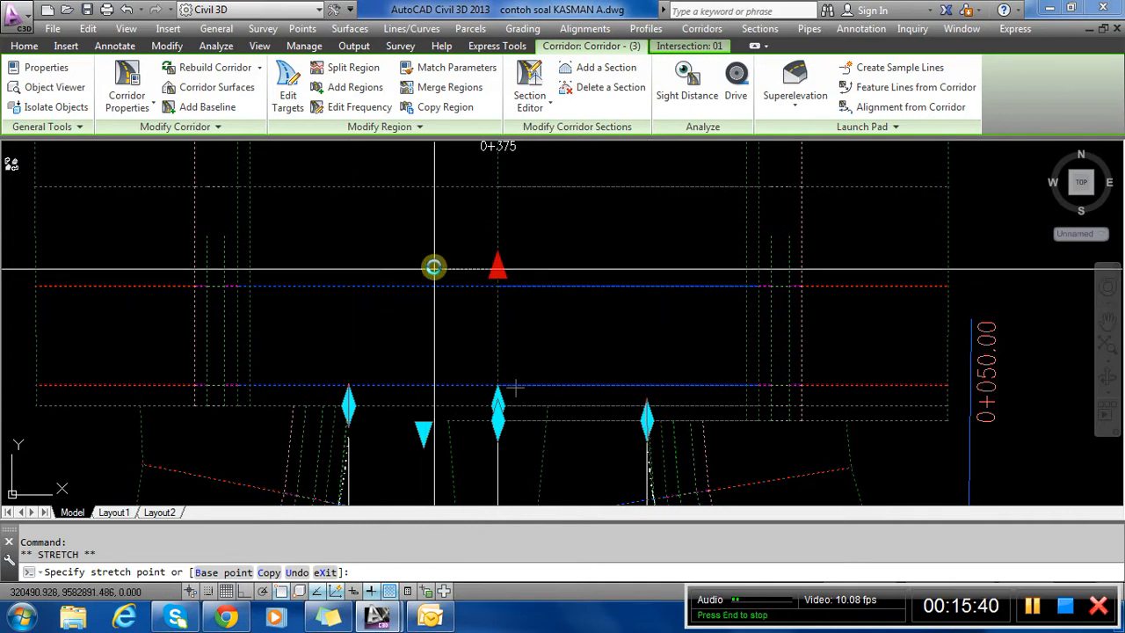
pyautogui.click(433, 283)
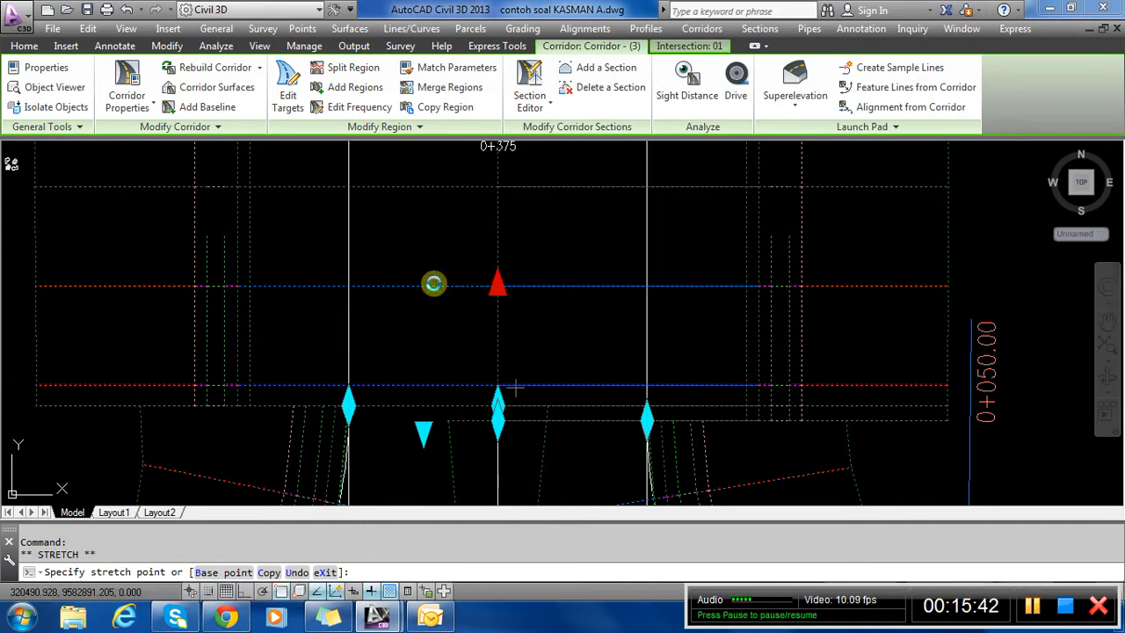
pyautogui.press('Escape')
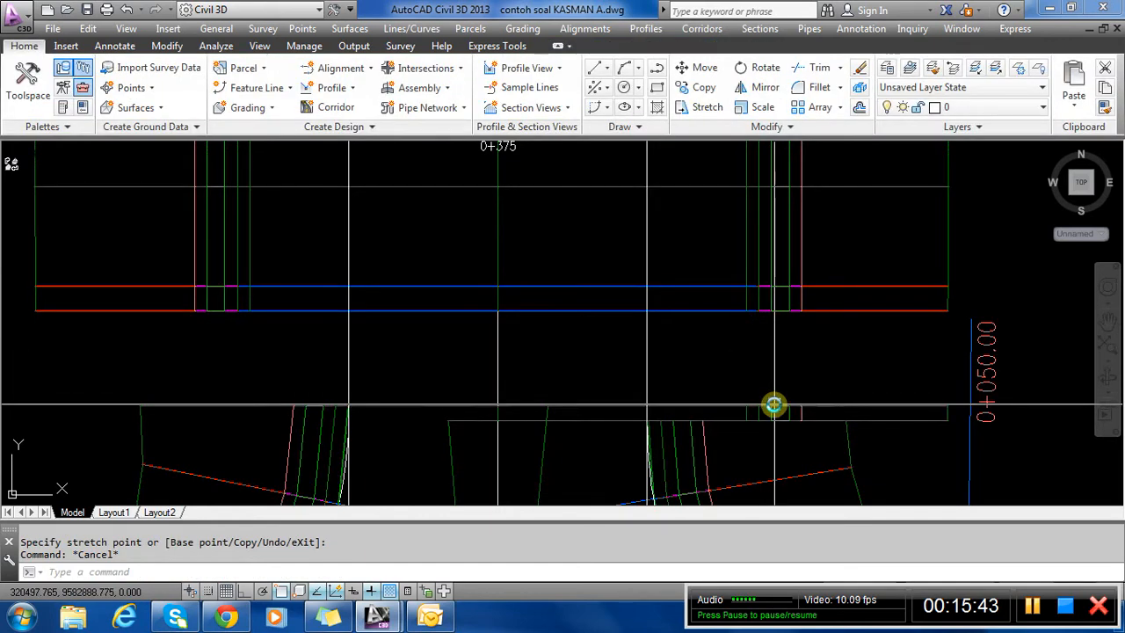
# Extend the northwest curb return region's north end up to the shortened north leg region.
pyautogui.click(766, 404)
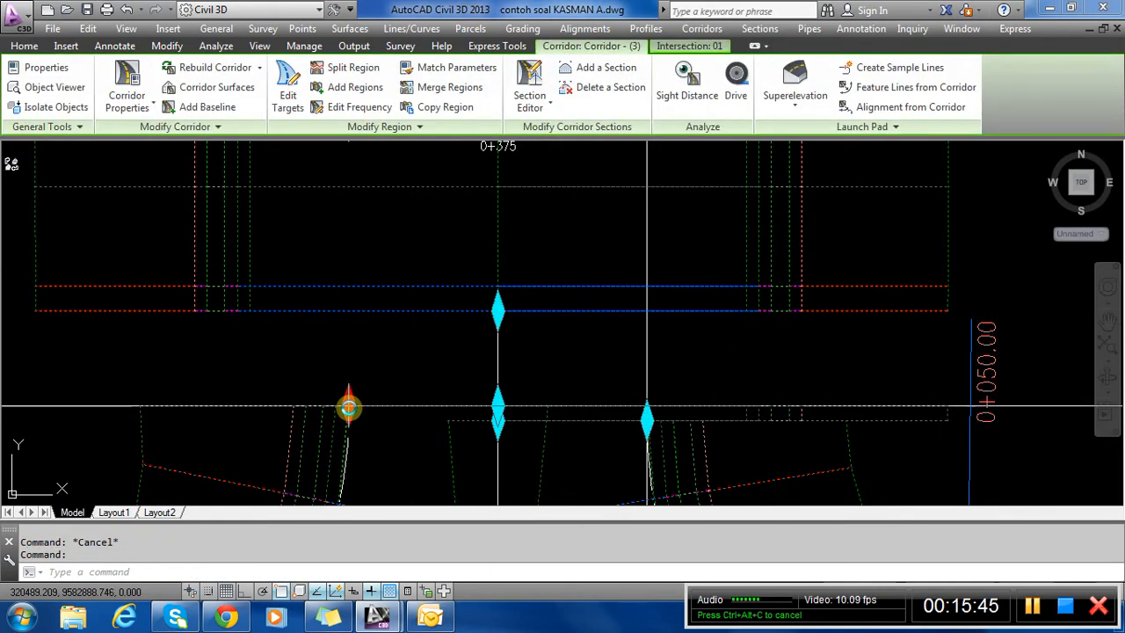
pyautogui.click(349, 408)
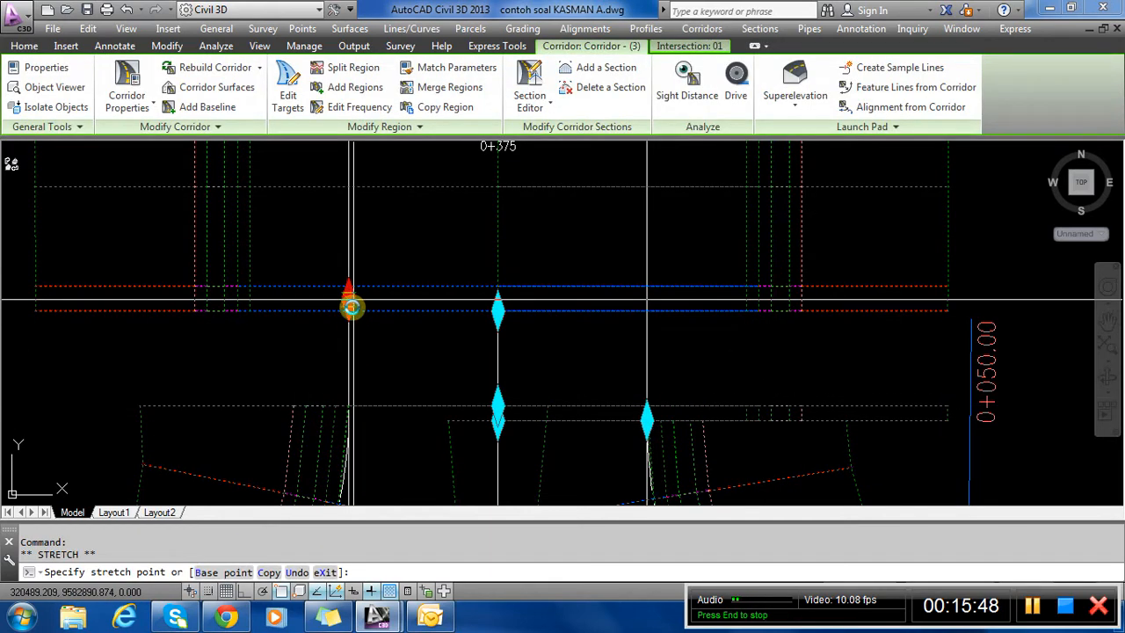
pyautogui.click(514, 315)
pyautogui.press('Escape')
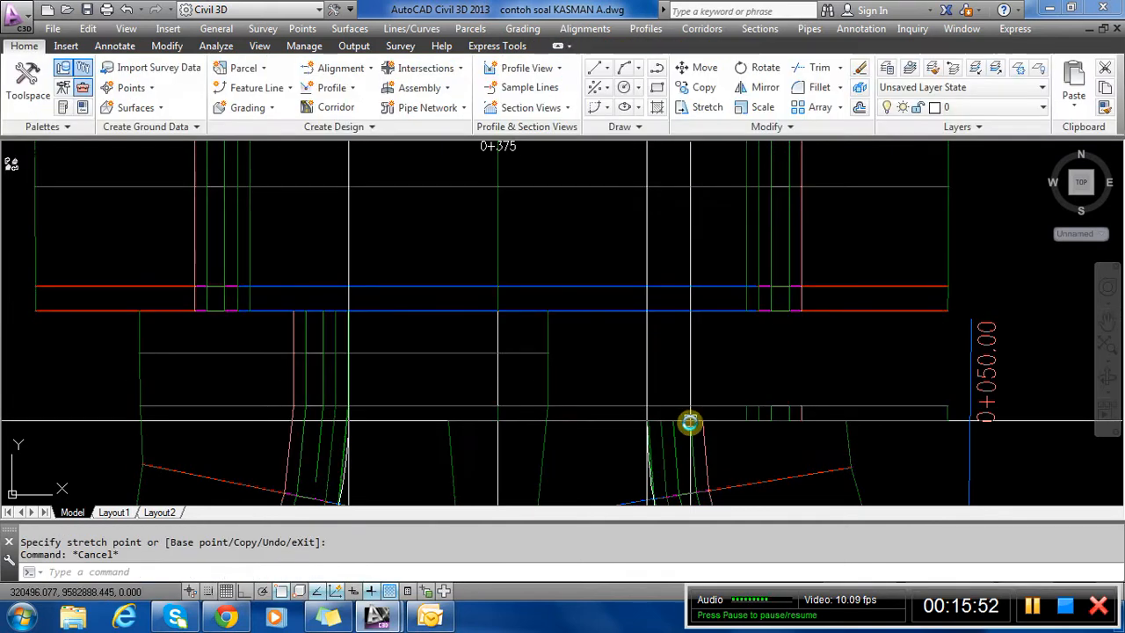
# Extend the northeast curb return region's north end up to the shortened north leg region.
pyautogui.click(647, 414)
pyautogui.click(642, 412)
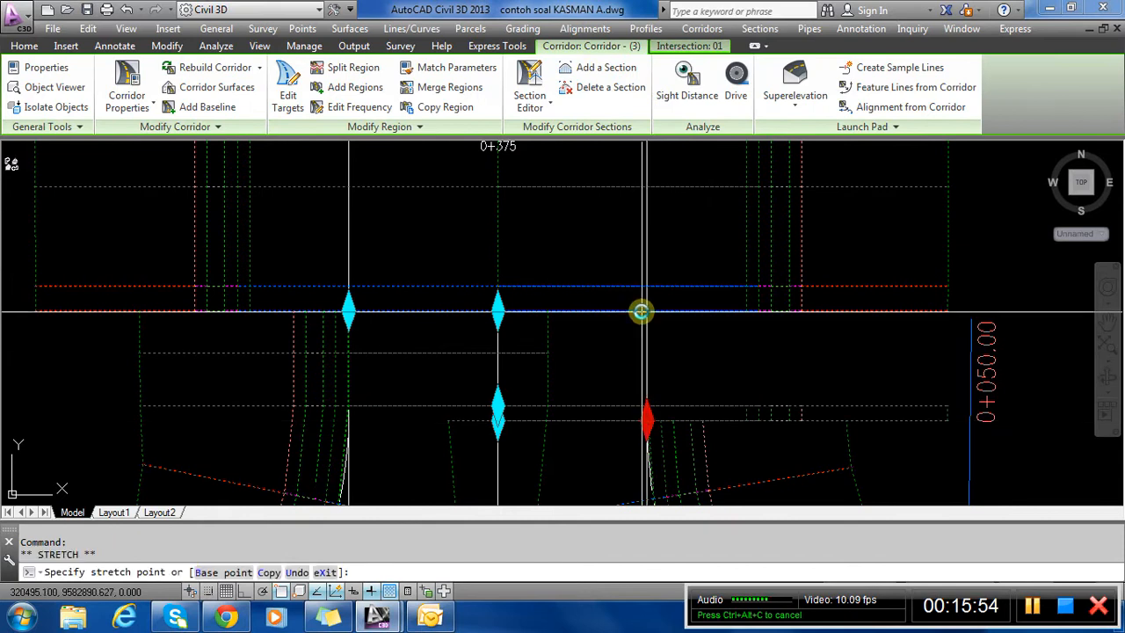
pyautogui.click(642, 309)
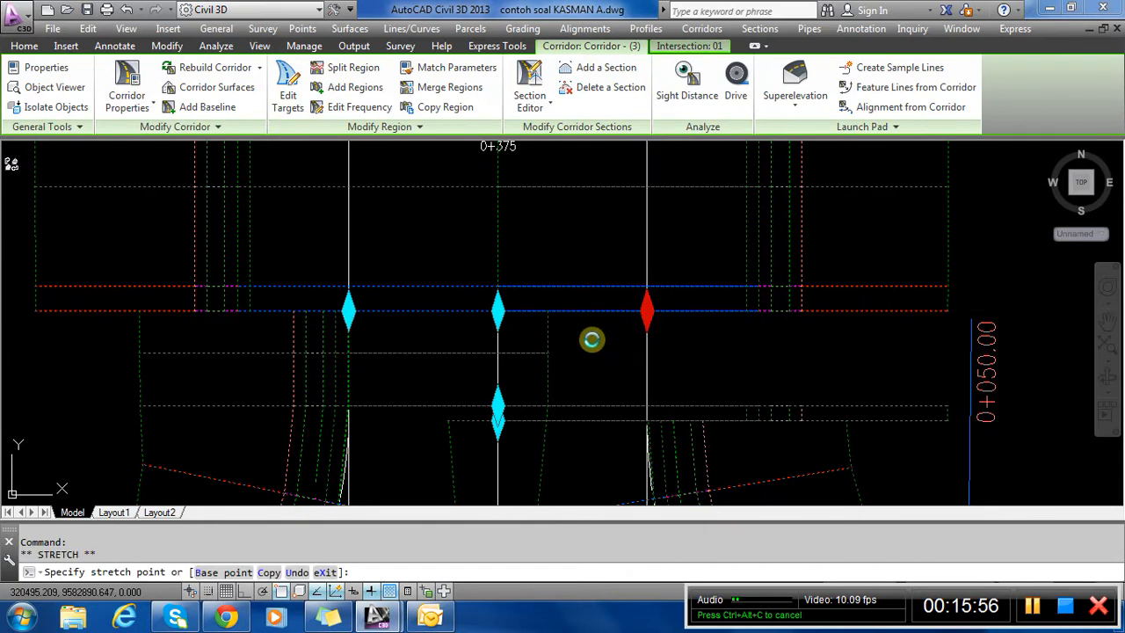
pyautogui.press('Escape')
# Stretch the west end of the east leg region eastward along the AS03 centerline, away from the intersection past station 0+050.
pyautogui.scroll(-3, 442, 215)
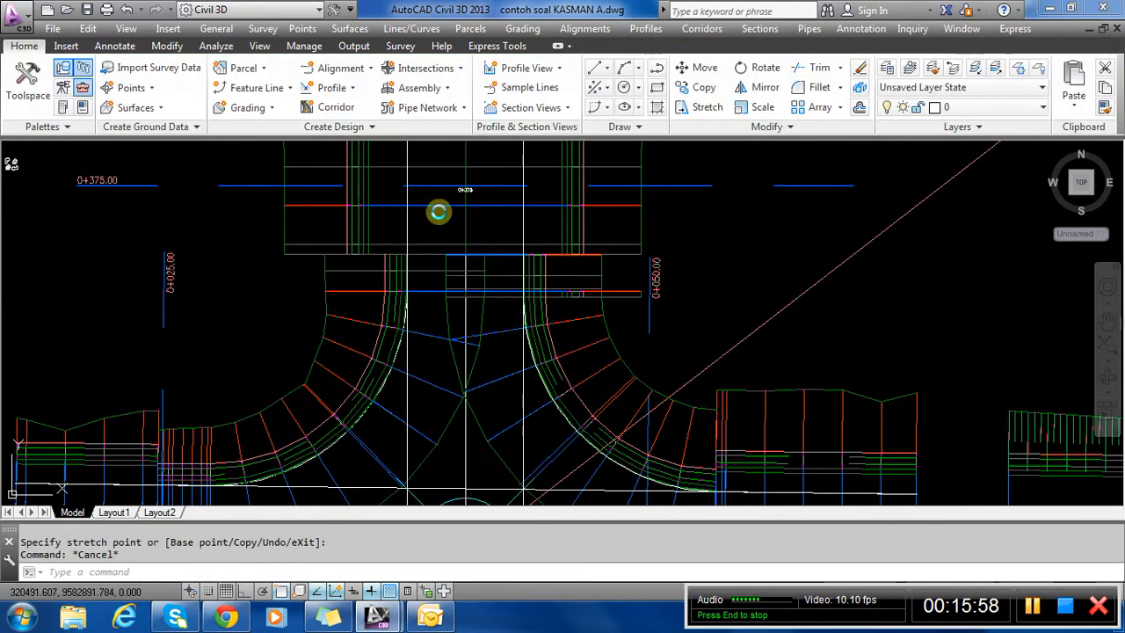
pyautogui.scroll(1, 545, 249)
pyautogui.scroll(2, 480, 185)
pyautogui.scroll(-3, 493, 171)
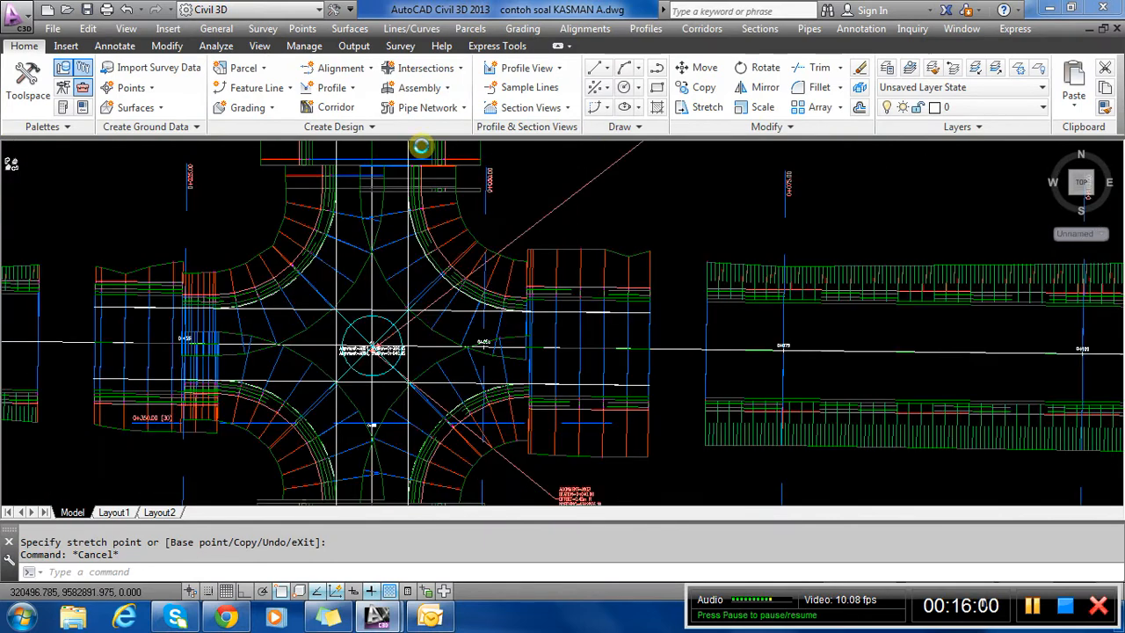
pyautogui.scroll(4, 475, 243)
pyautogui.scroll(-2, 462, 236)
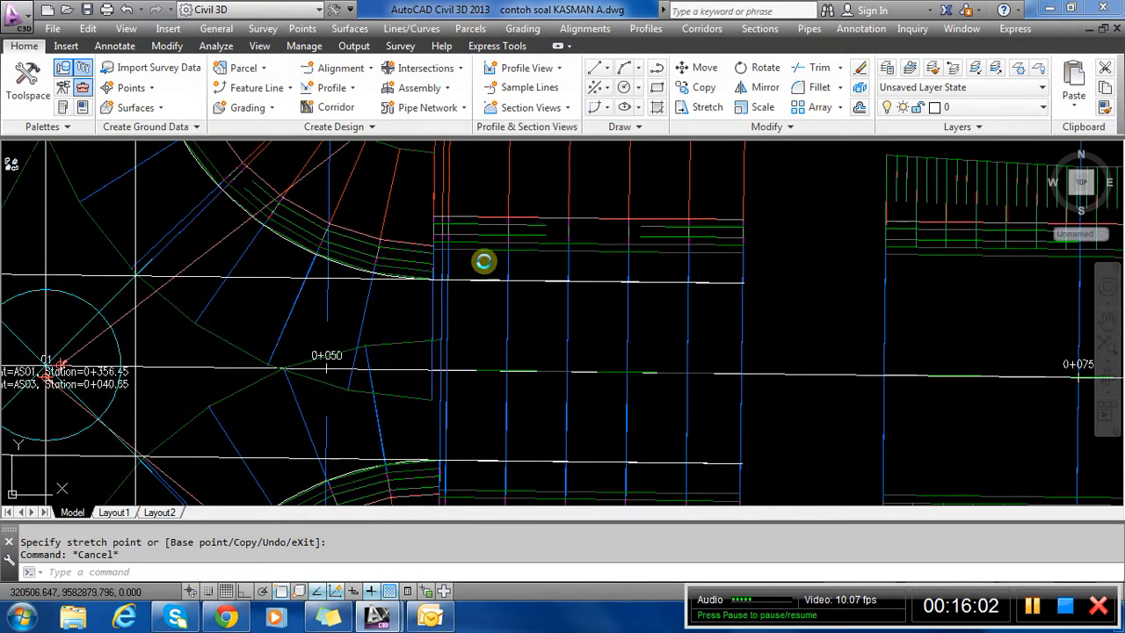
pyautogui.click(484, 261)
pyautogui.scroll(5, 450, 377)
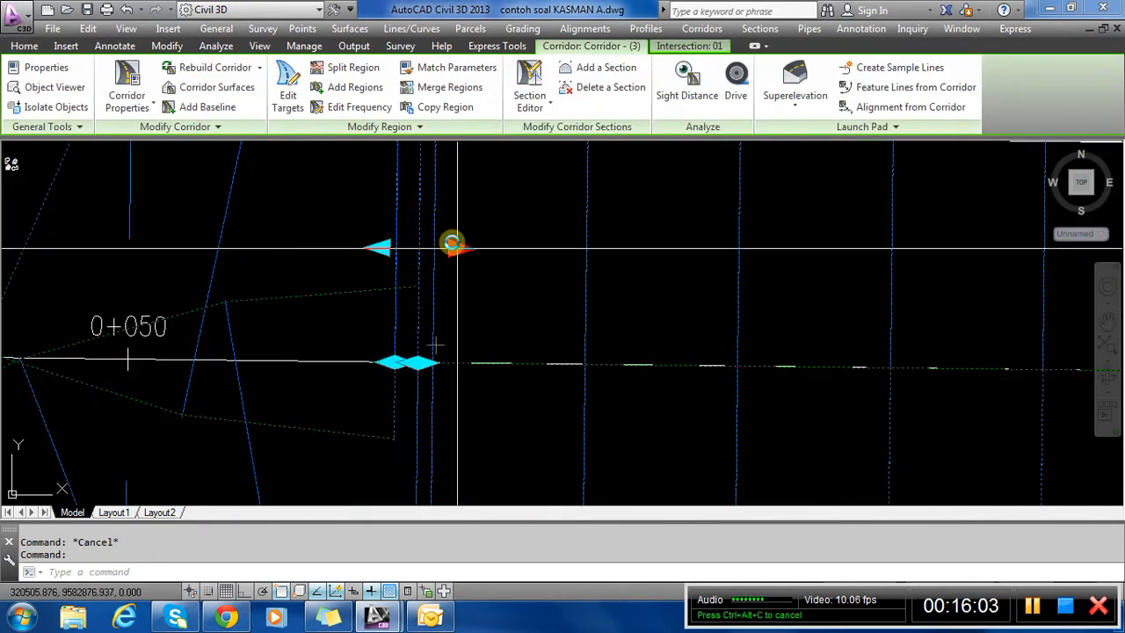
pyautogui.click(450, 244)
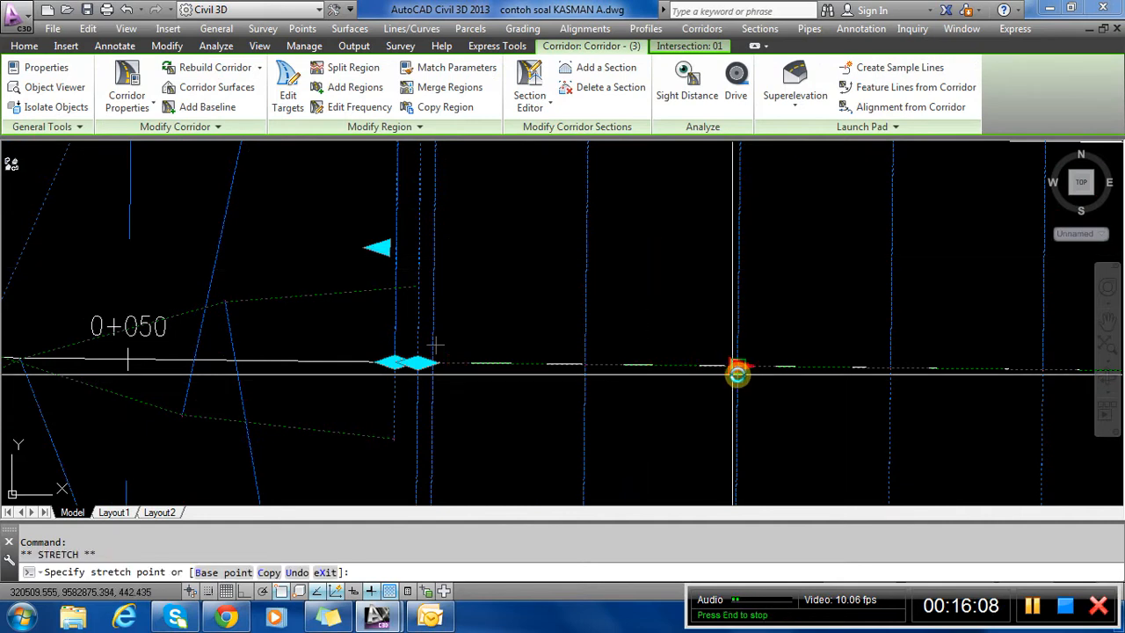
pyautogui.click(737, 374)
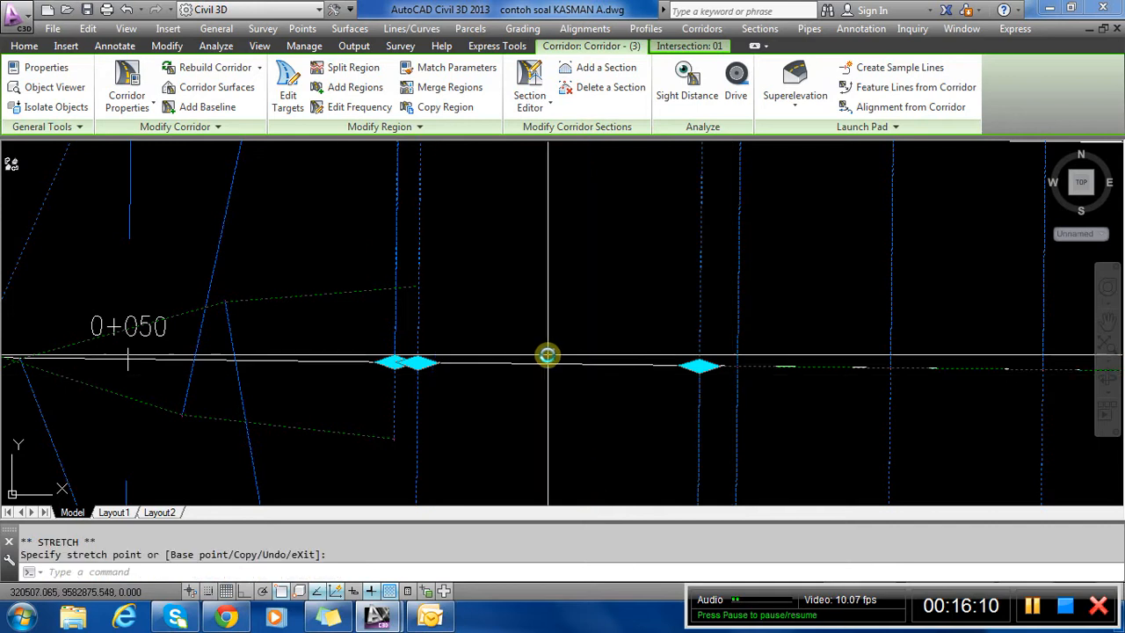
pyautogui.scroll(-2, 492, 390)
pyautogui.moveTo(495, 389); pyautogui.dragTo(493, 402, button='middle')
pyautogui.press('Escape')
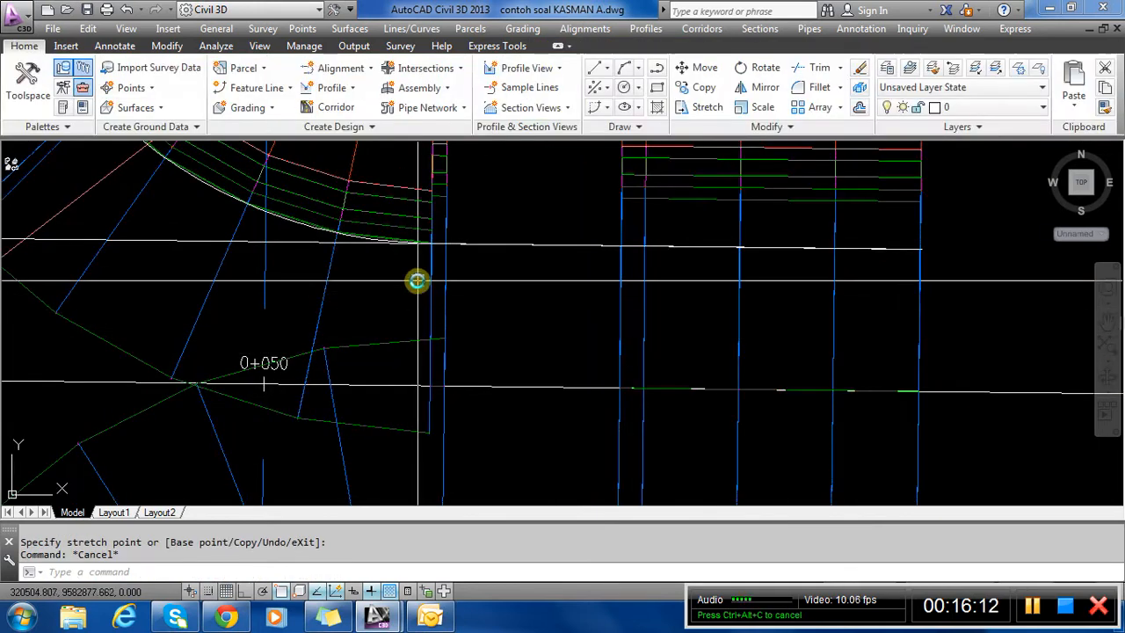
# Extend the northeast curb return region's east end to meet the shortened east leg region.
pyautogui.click(444, 294)
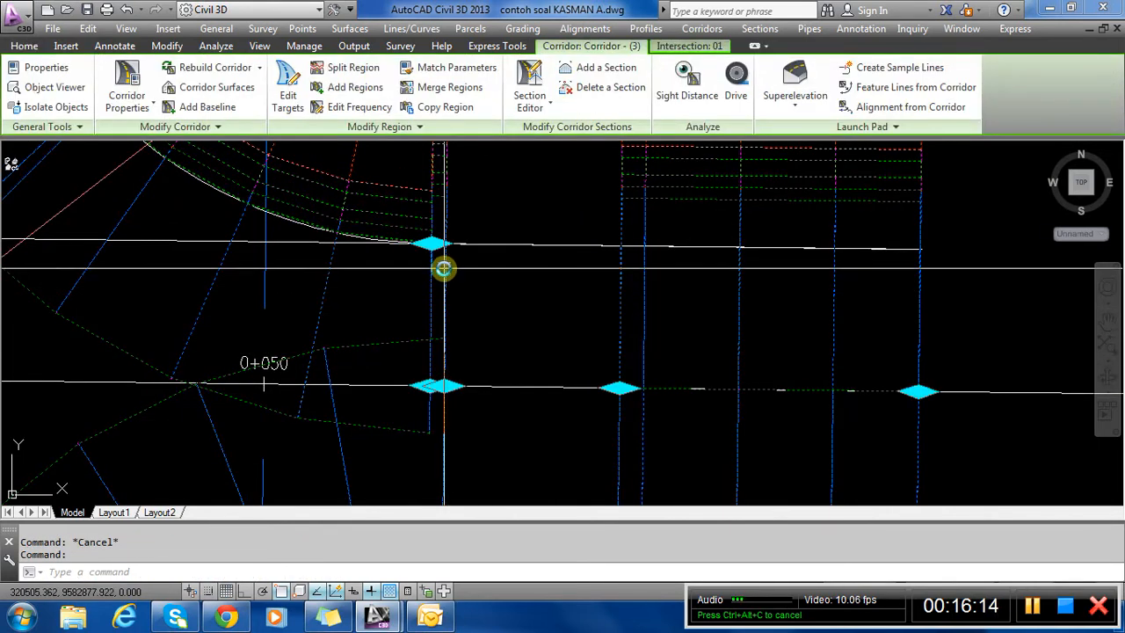
pyautogui.click(432, 244)
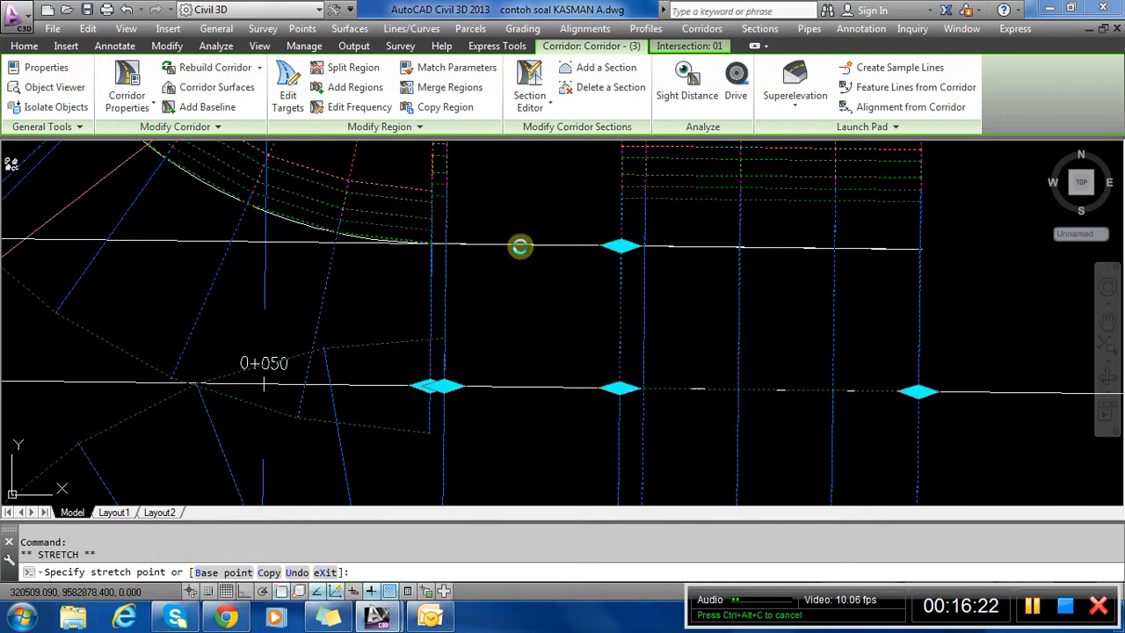
# Extend the southeast curb return region's east end to meet the shortened east leg region.
pyautogui.scroll(-3, 528, 189)
pyautogui.scroll(3, 494, 306)
pyautogui.press('Escape')
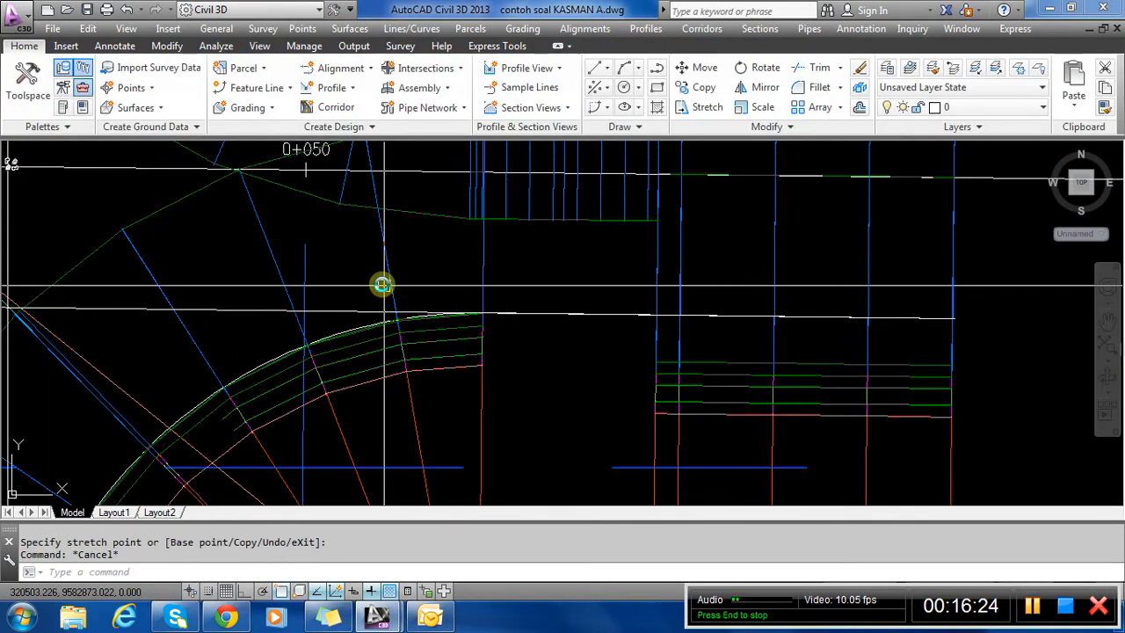
pyautogui.click(486, 314)
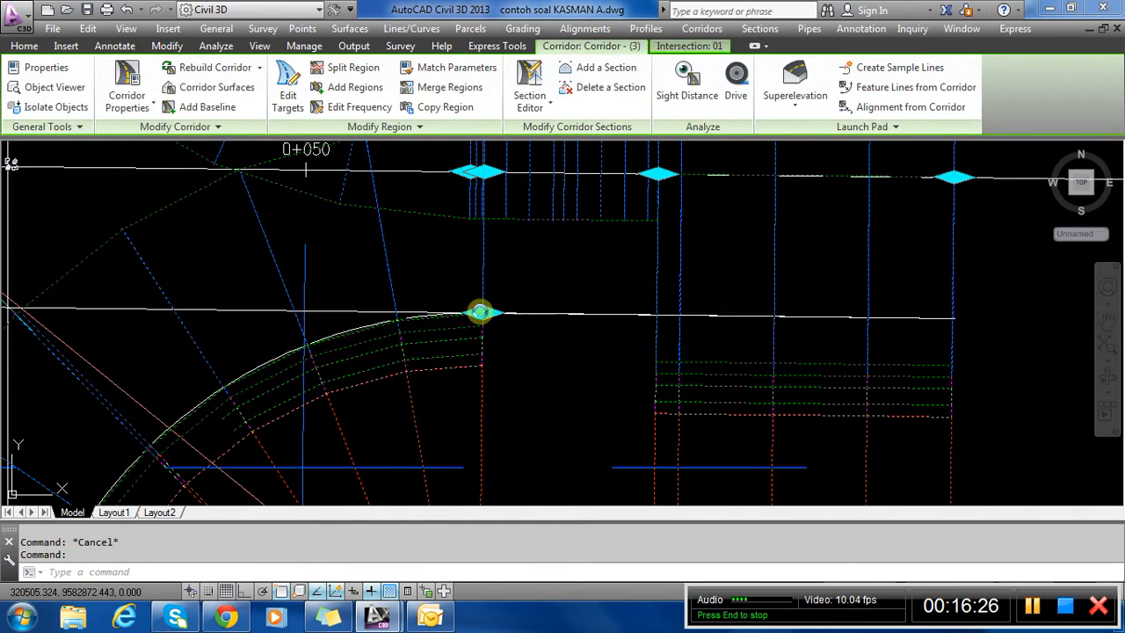
pyautogui.click(629, 312)
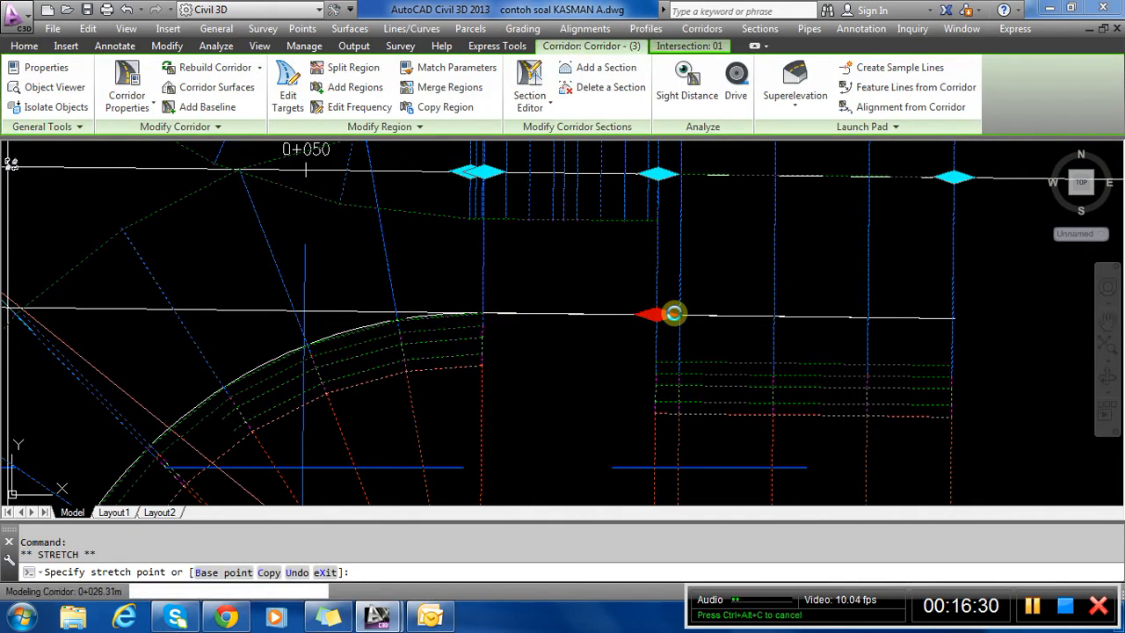
pyautogui.scroll(-5, 655, 353)
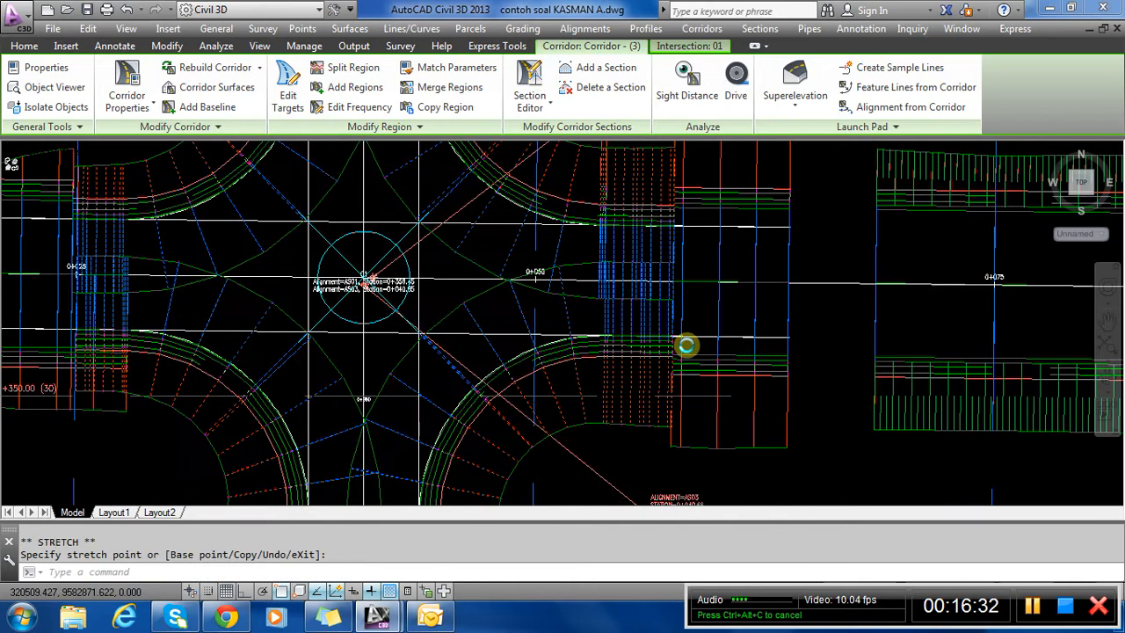
pyautogui.press('Escape')
# Stretch the north end of the south leg region southward along the centerline, away from the intersection.
pyautogui.scroll(6, 603, 322)
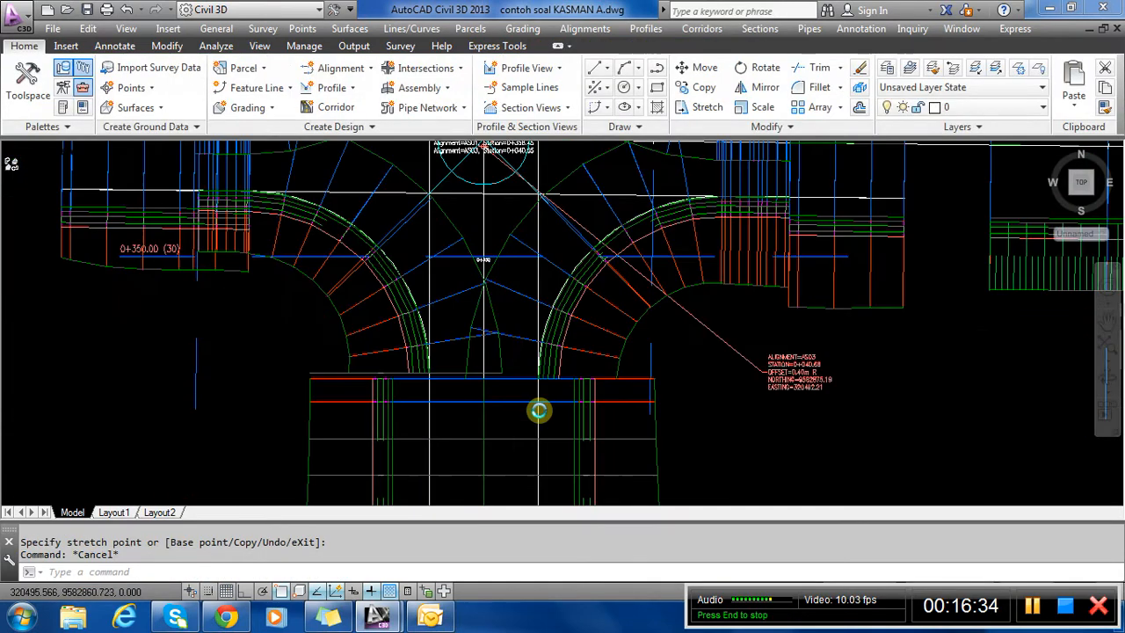
pyautogui.click(529, 265)
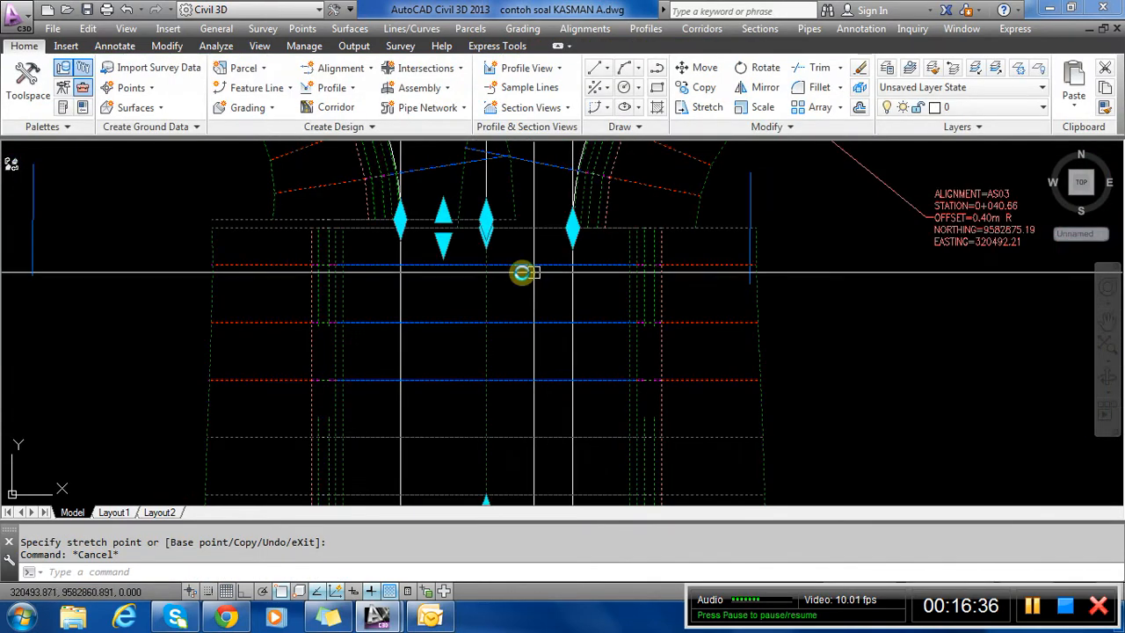
pyautogui.click(443, 237)
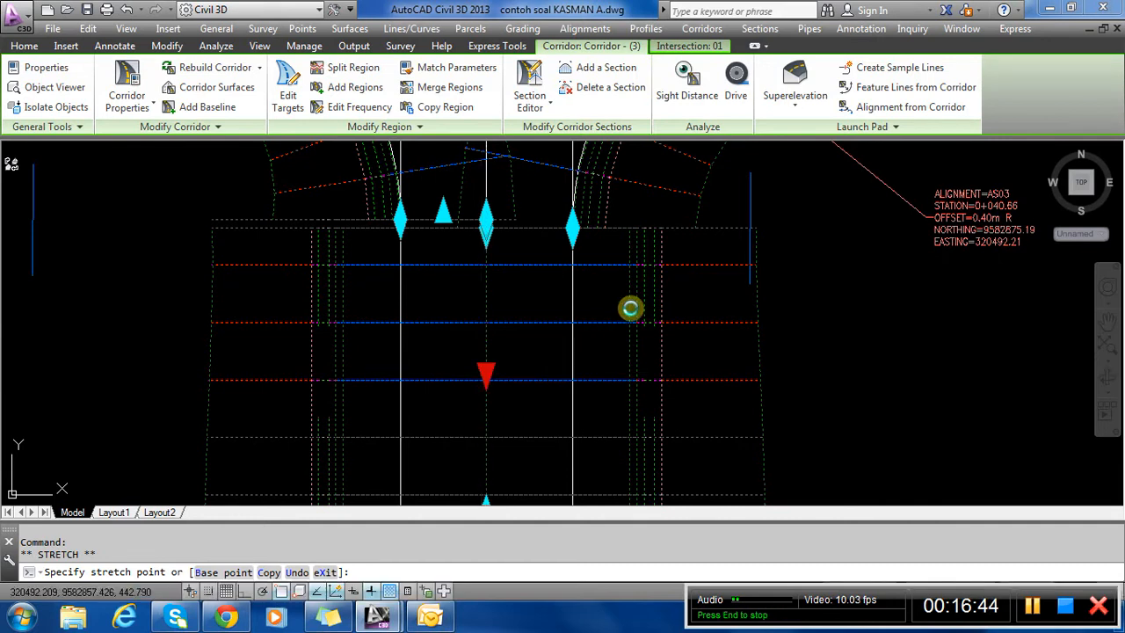
pyautogui.press('Escape')
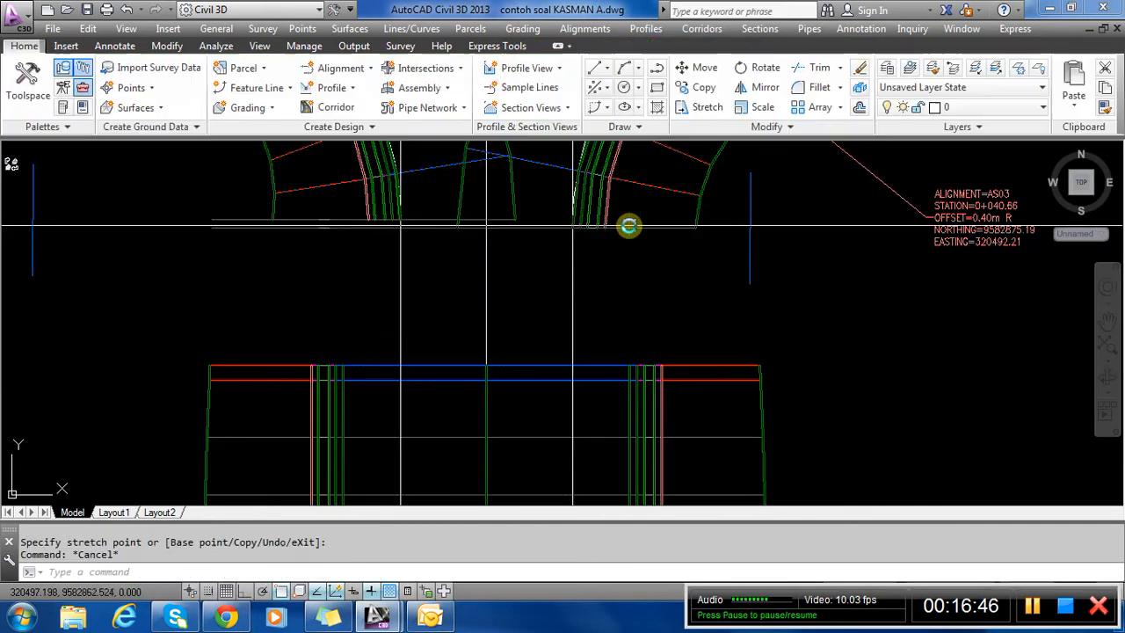
# Extend the southeast curb return region's south end down to the shortened south leg region.
pyautogui.click(610, 230)
pyautogui.click(573, 228)
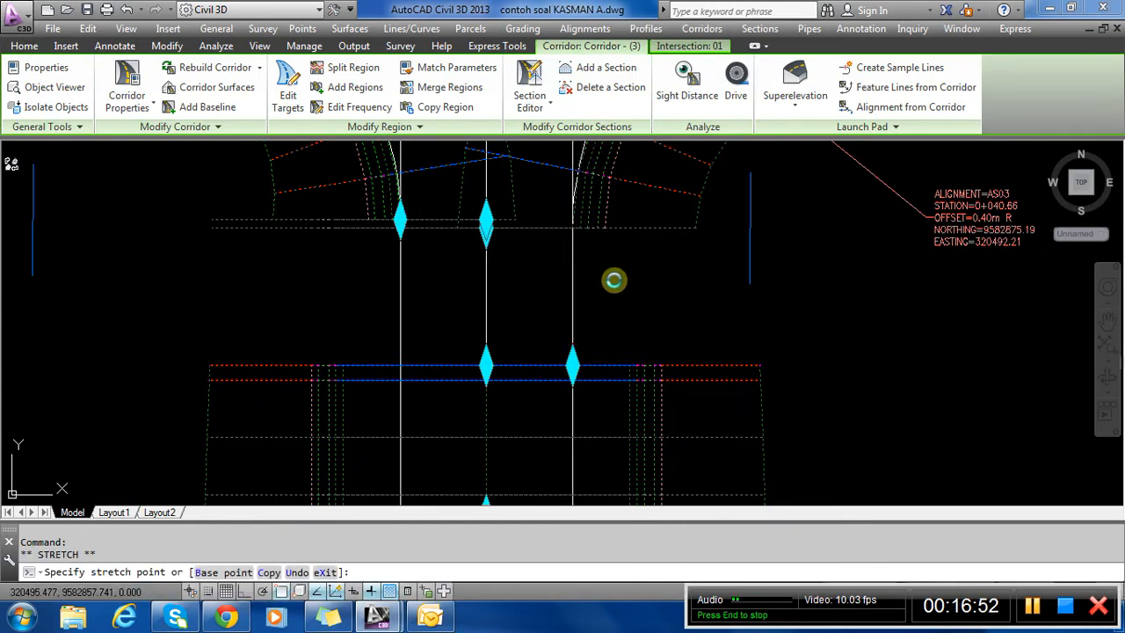
pyautogui.press('Escape')
pyautogui.press('Escape')
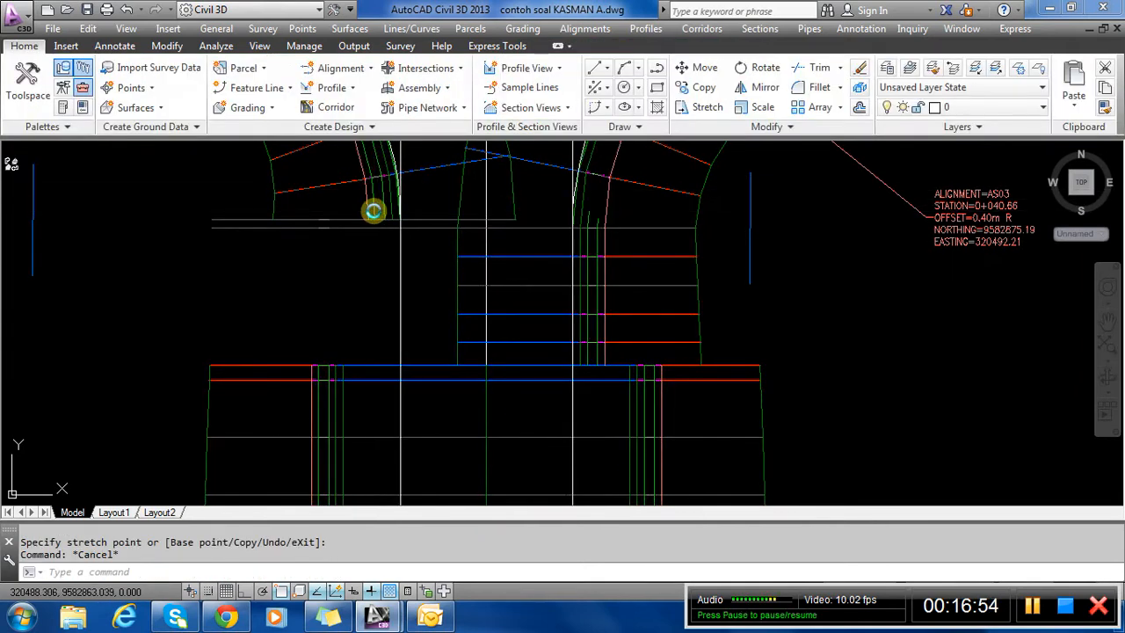
# Extend the southwest curb return region's south end down to the shortened south leg region.
pyautogui.click(390, 221)
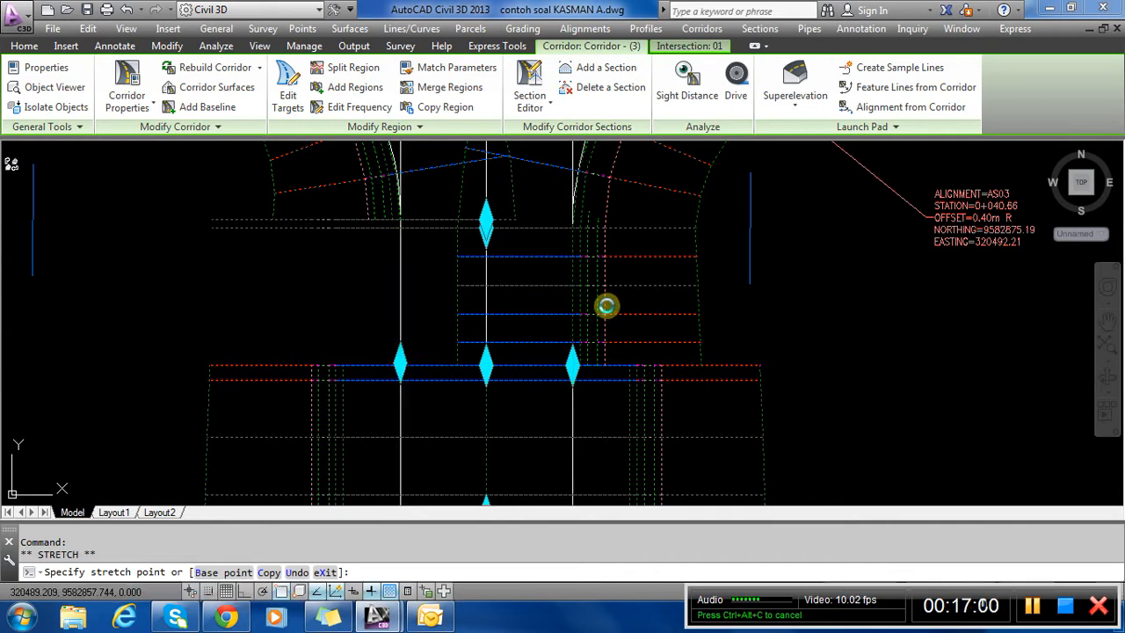
pyautogui.press('Escape')
pyautogui.press('Escape')
pyautogui.scroll(-2, 595, 432)
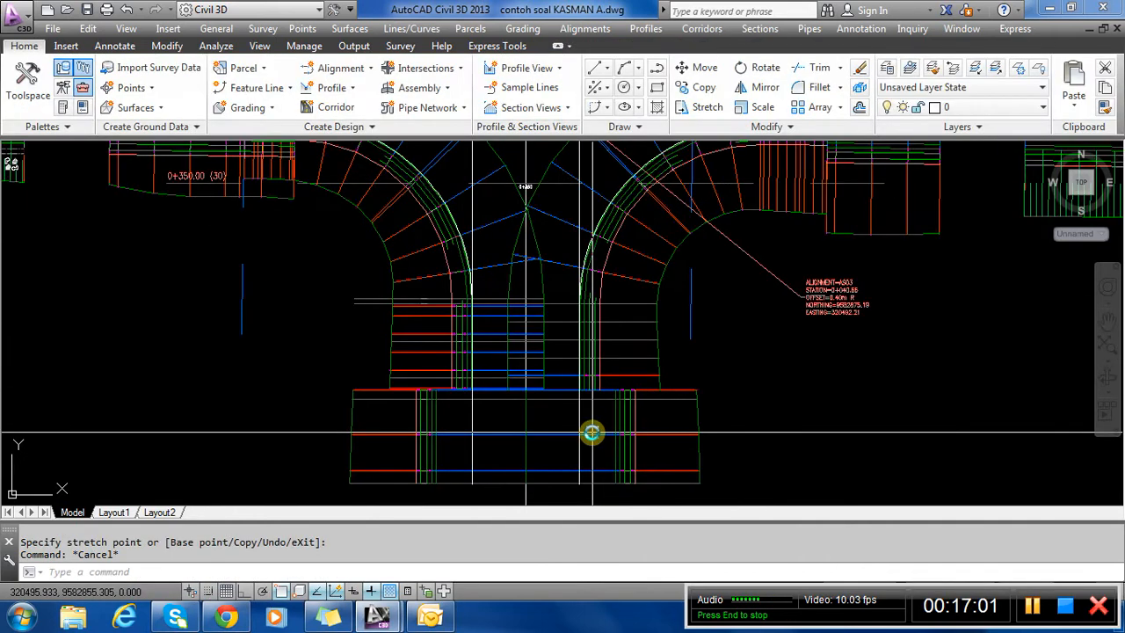
# Examine how the curb return regions meet the leg regions on all sides of the intersection corridor.
pyautogui.scroll(-1, 616, 417)
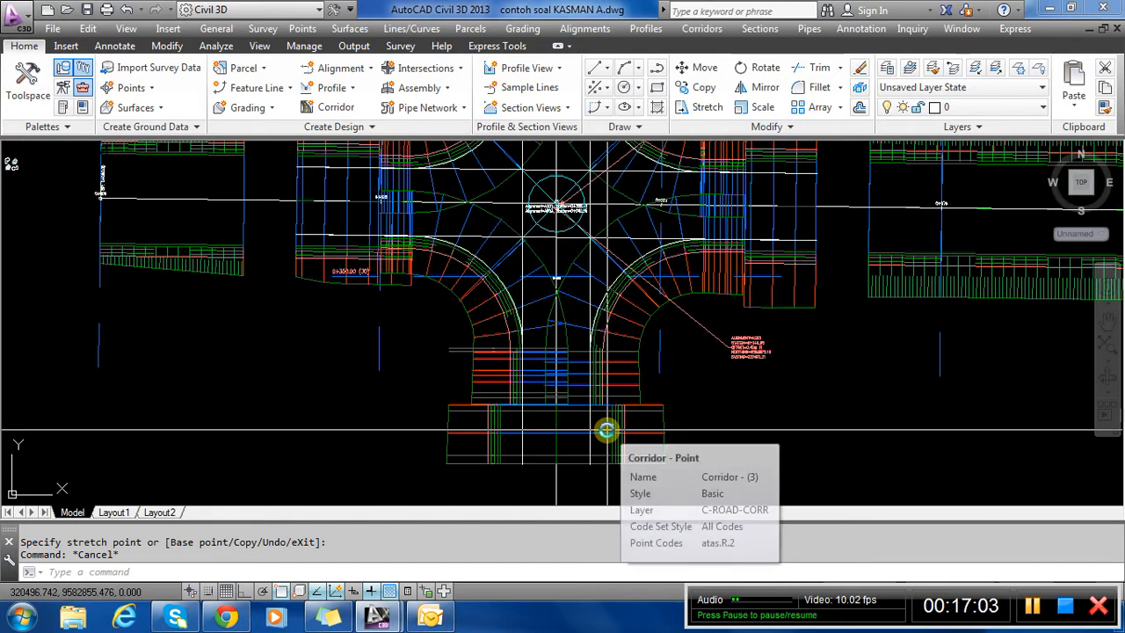
pyautogui.scroll(-4, 609, 430)
pyautogui.scroll(2, 612, 294)
pyautogui.scroll(5, 613, 294)
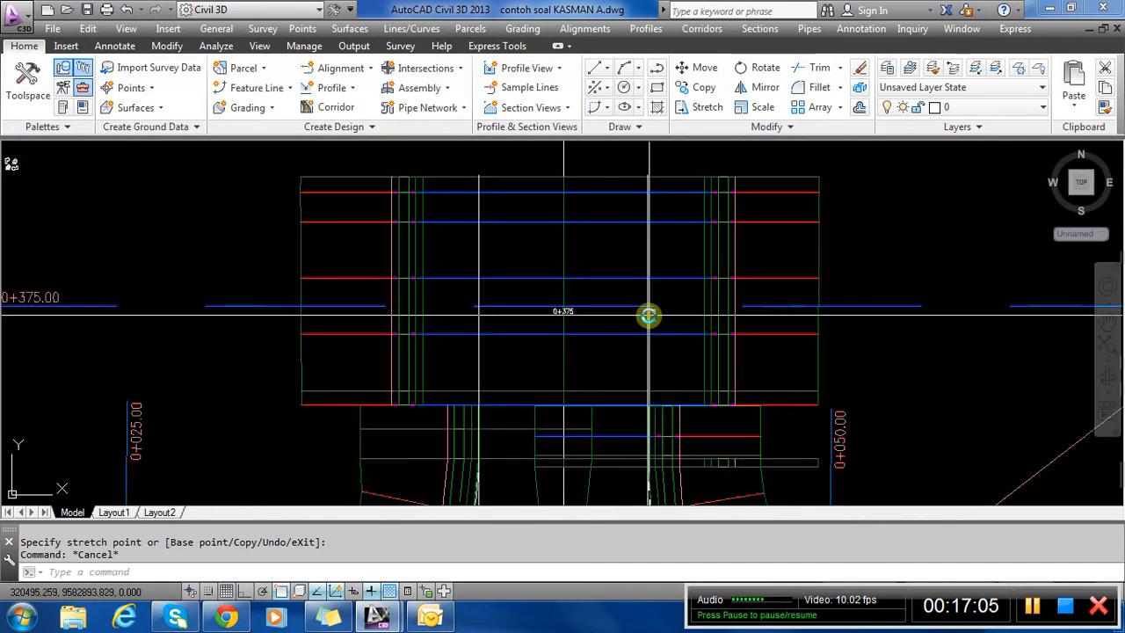
pyautogui.click(673, 342)
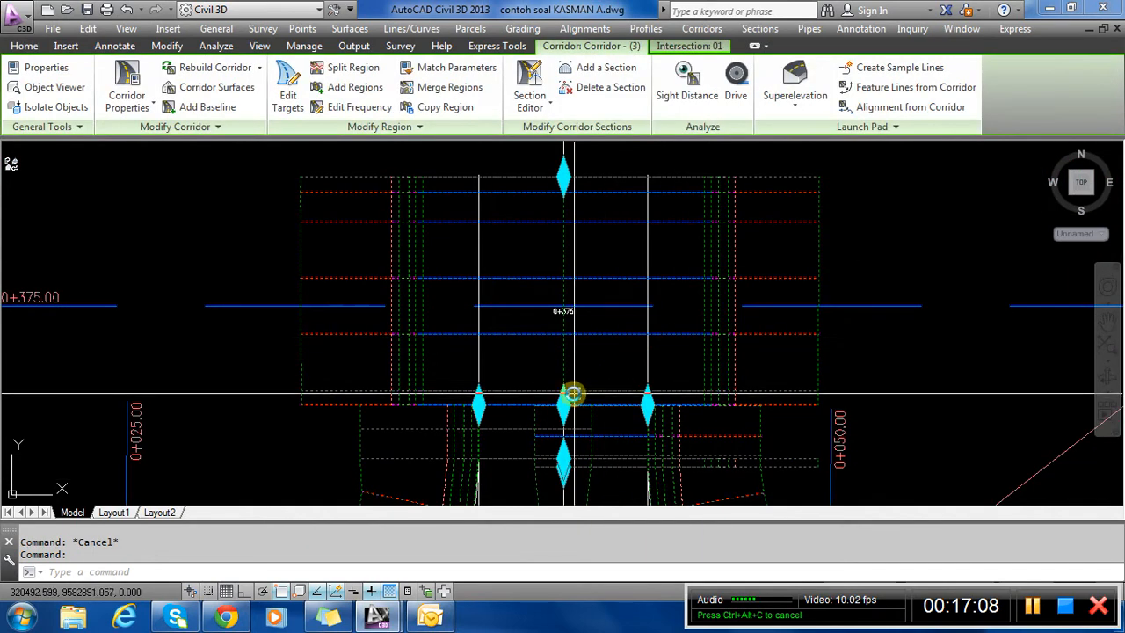
pyautogui.scroll(-3, 573, 394)
pyautogui.scroll(-3, 630, 194)
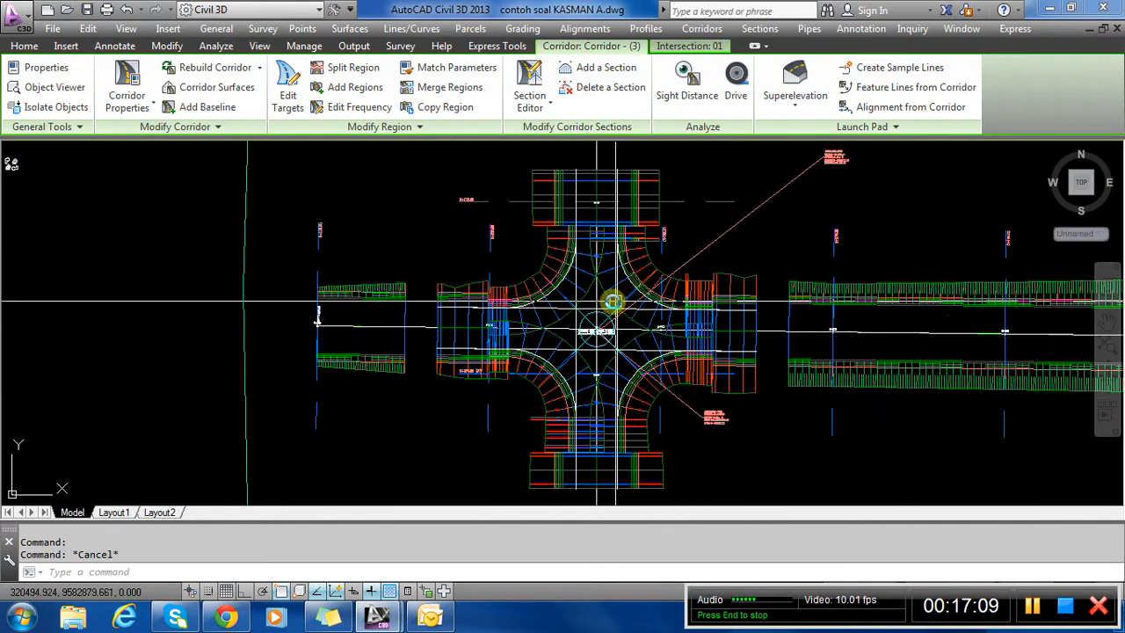
pyautogui.press('Escape')
pyautogui.scroll(4, 615, 291)
pyautogui.scroll(-3, 529, 218)
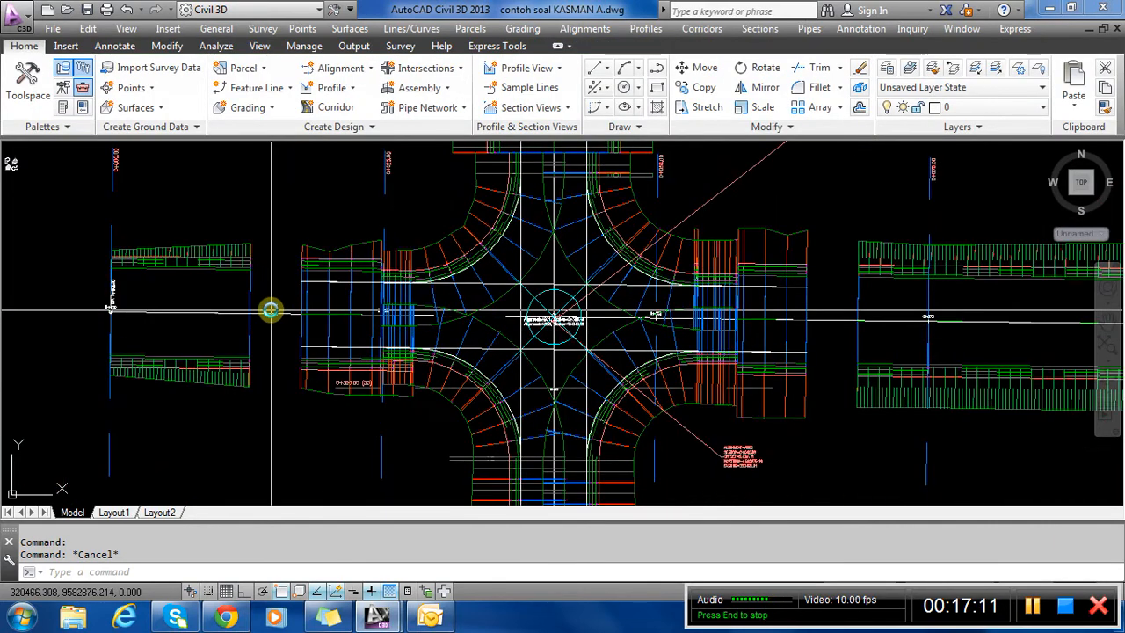
pyautogui.scroll(2, 503, 454)
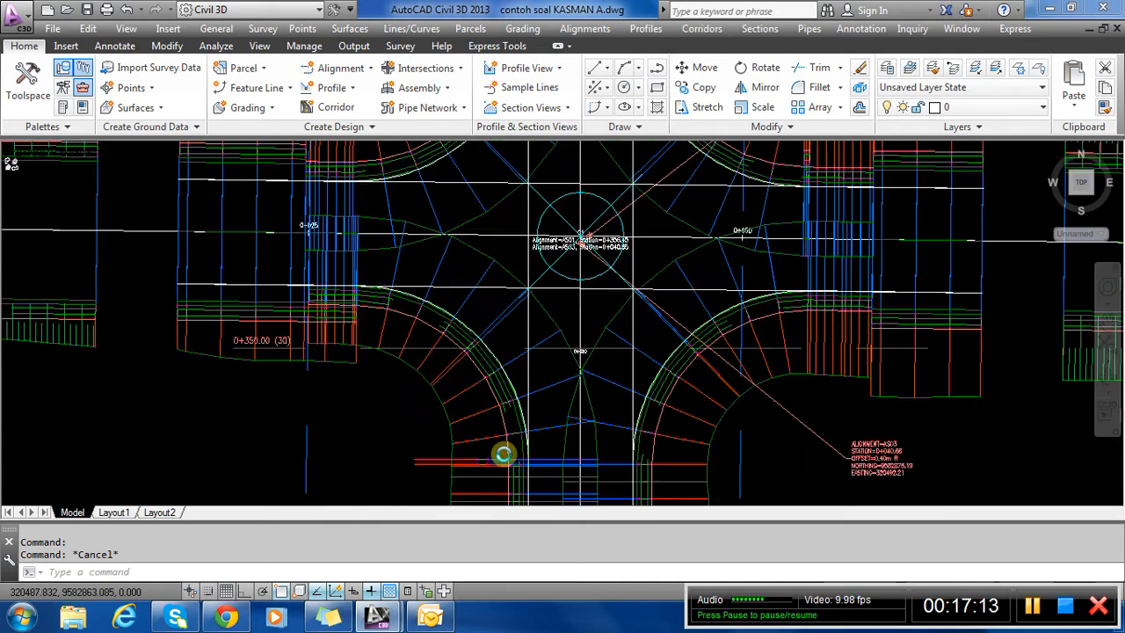
pyautogui.scroll(1, 503, 454)
pyautogui.scroll(-3, 563, 291)
pyautogui.scroll(2, 610, 289)
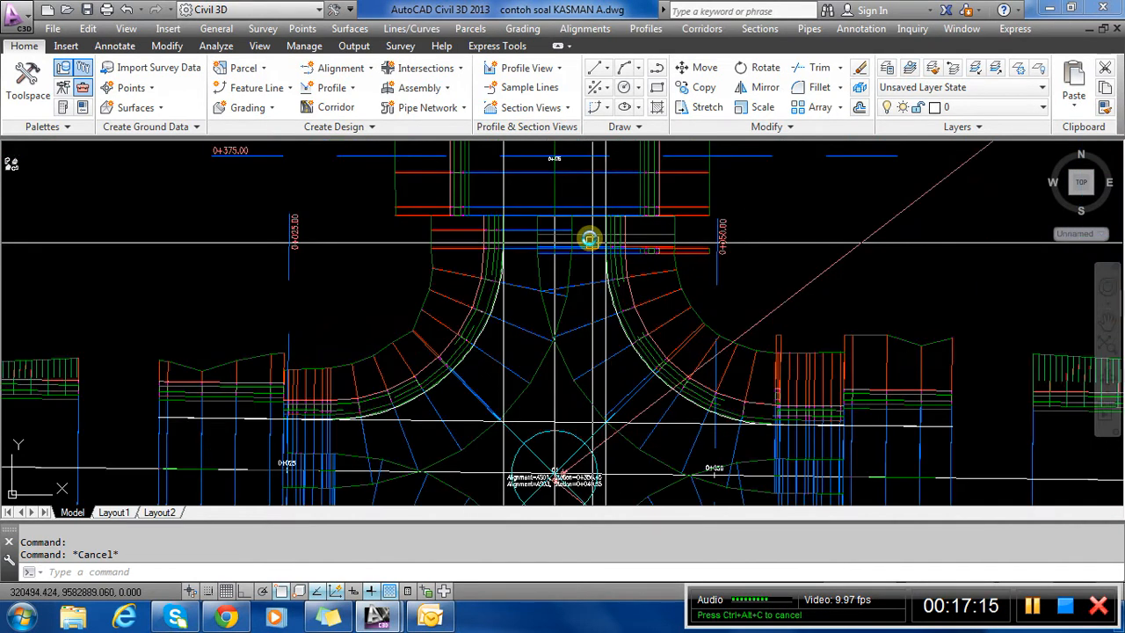
# Stretch the north end of the NE quadrant curb return alignment eastward to the north leg's eastern lane edge.
pyautogui.scroll(-2, 588, 238)
pyautogui.scroll(3, 550, 314)
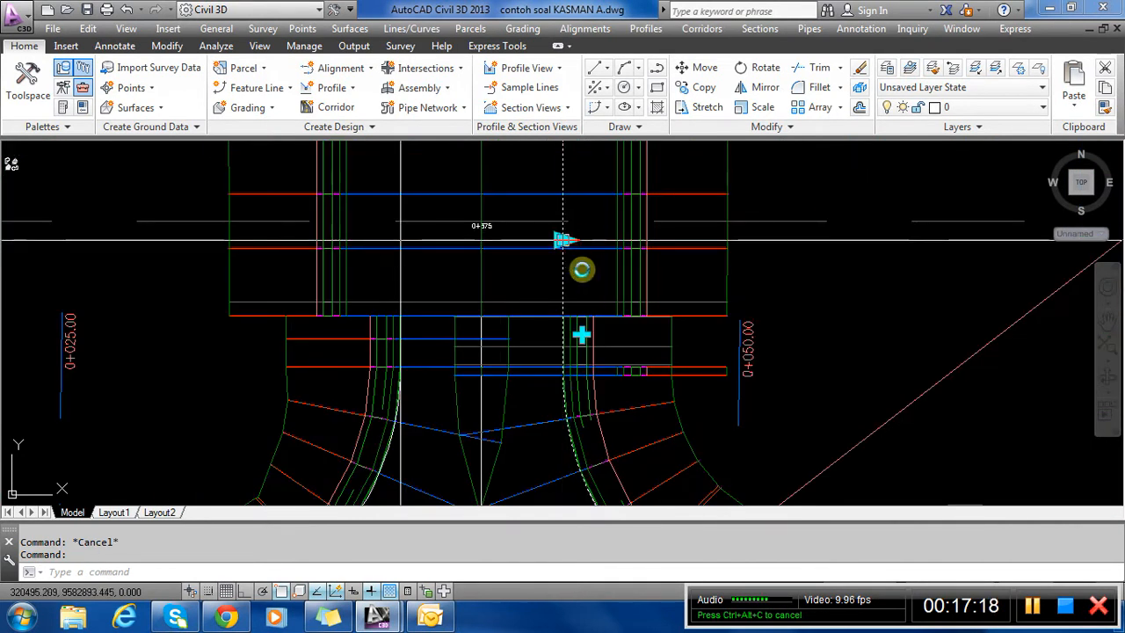
pyautogui.click(589, 239)
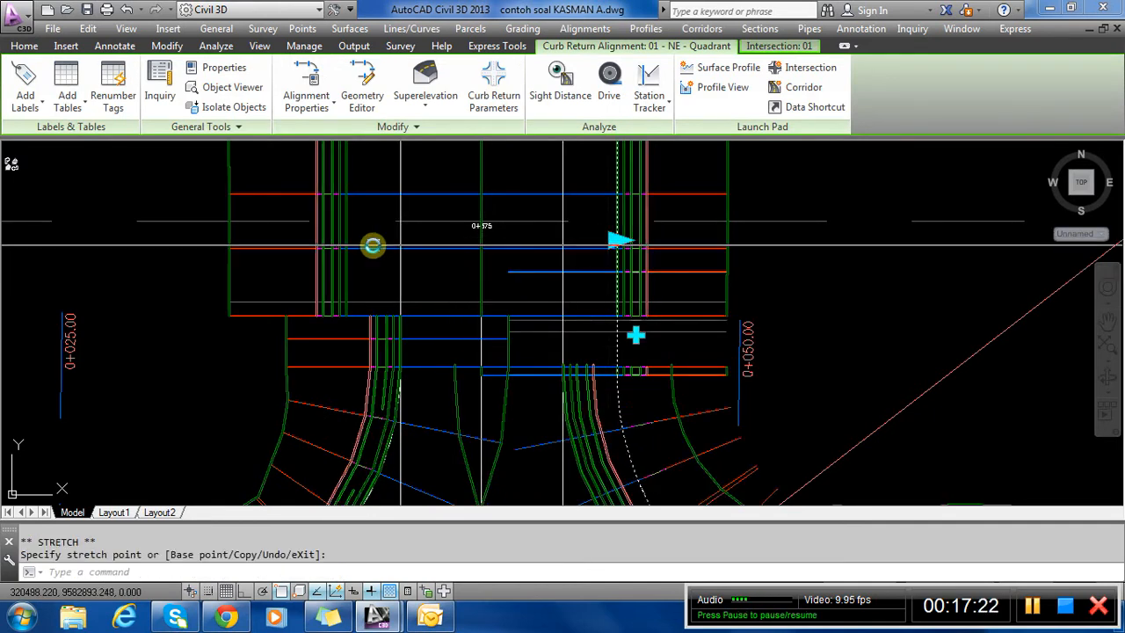
pyautogui.press('Escape')
pyautogui.press('Escape')
# Stretch the north end of the NW quadrant curb return alignment westward to the north leg's western lane edge.
pyautogui.click(411, 243)
pyautogui.click(397, 233)
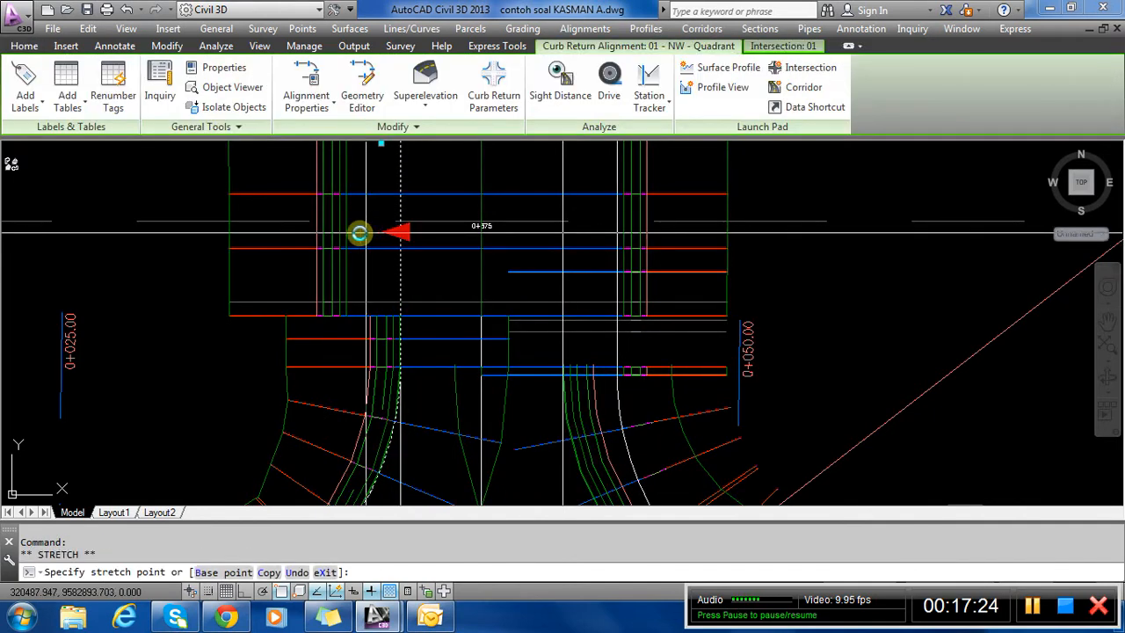
pyautogui.scroll(-5, 531, 226)
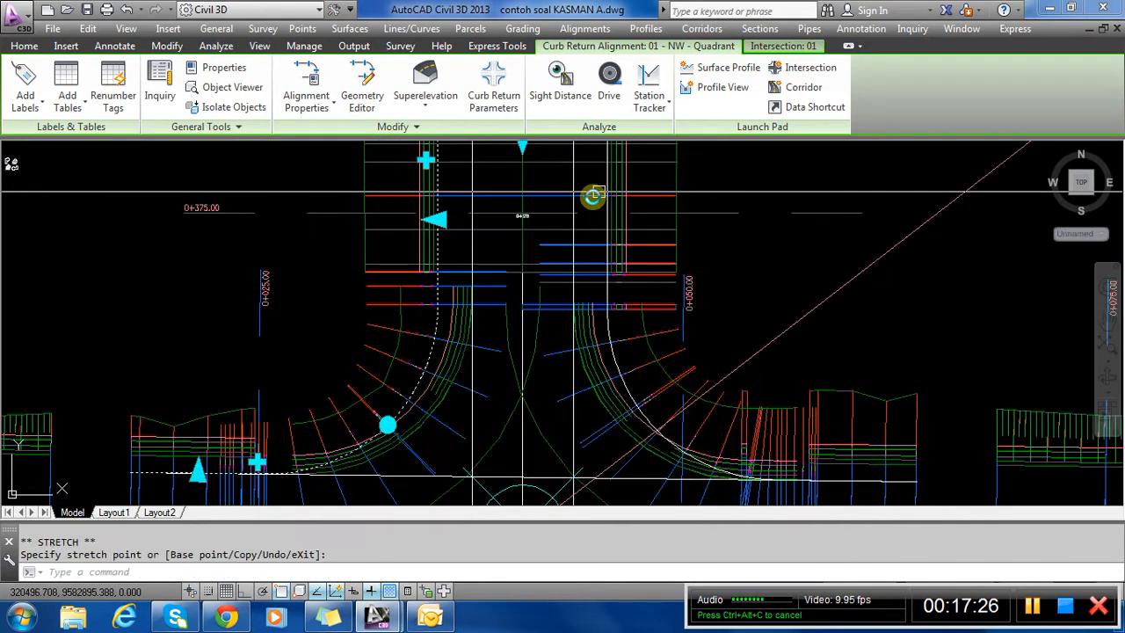
pyautogui.scroll(3, 525, 264)
pyautogui.scroll(-2, 422, 286)
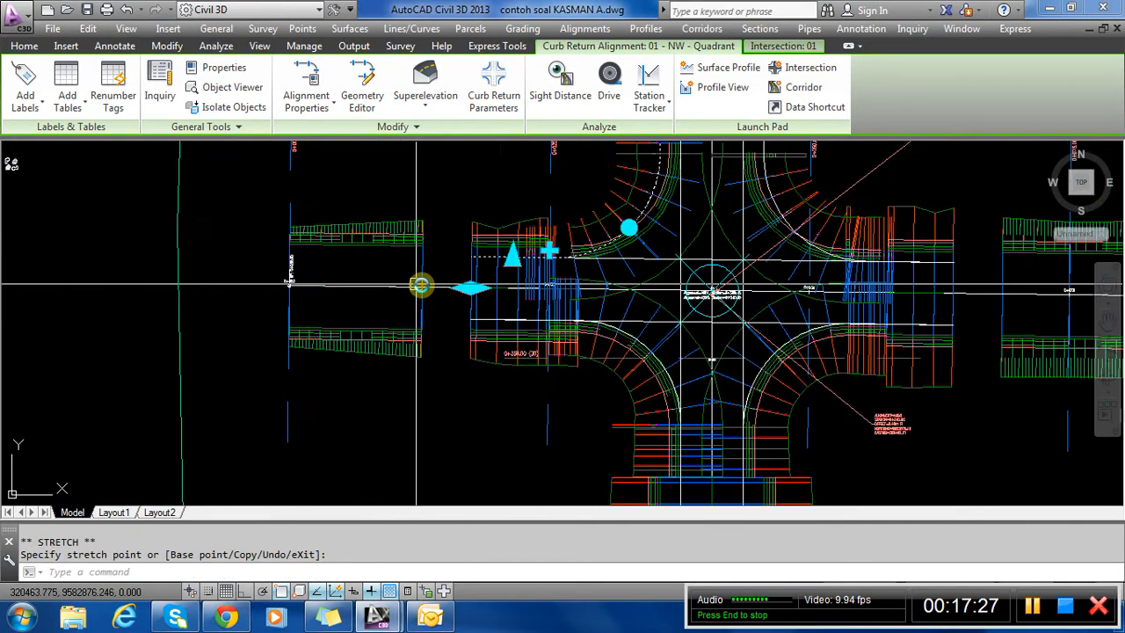
pyautogui.scroll(4, 674, 258)
pyautogui.press('Escape')
# Stretch offset alignment AS03-Left-3.000 northward to line up with the northern lane edge of the separate road corridor to the west.
pyautogui.click(710, 252)
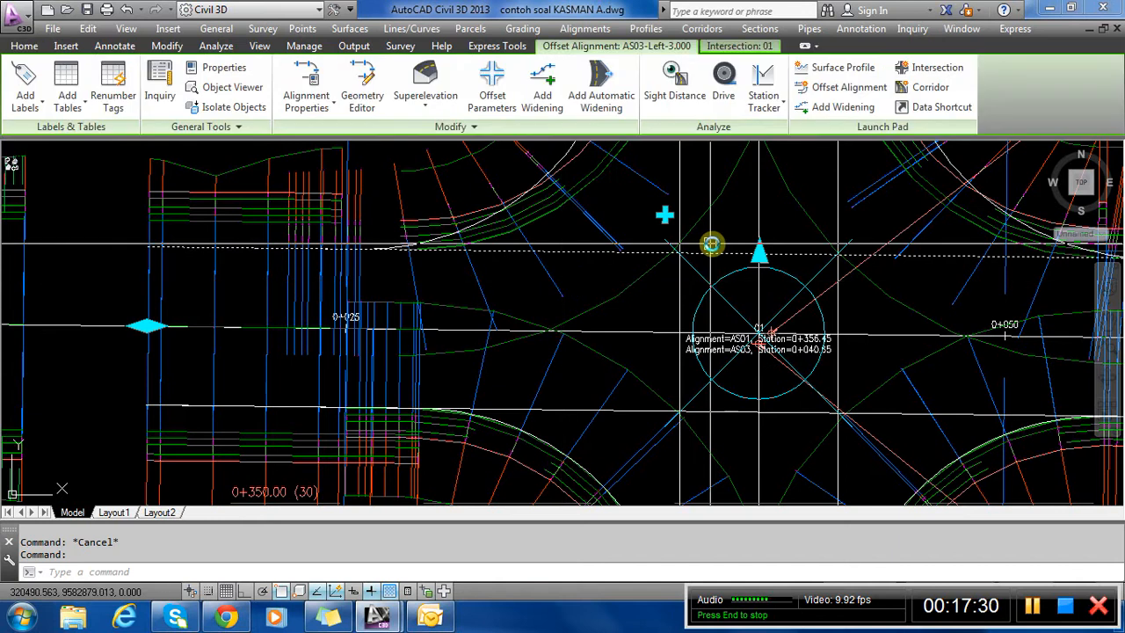
pyautogui.click(758, 251)
pyautogui.scroll(-4, 389, 238)
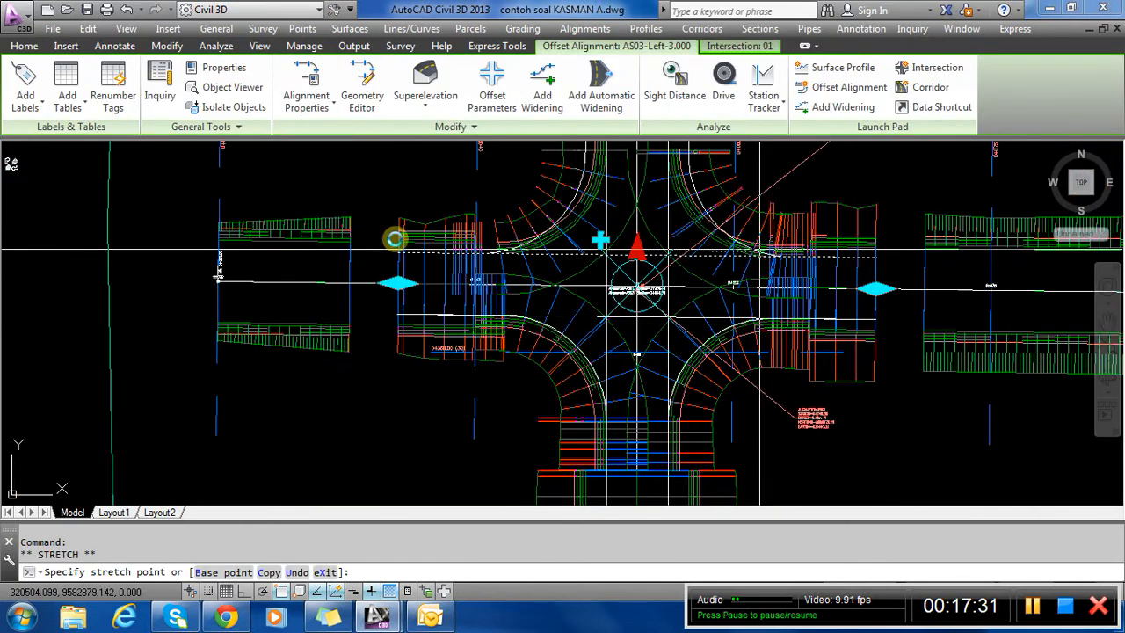
pyautogui.scroll(3, 341, 243)
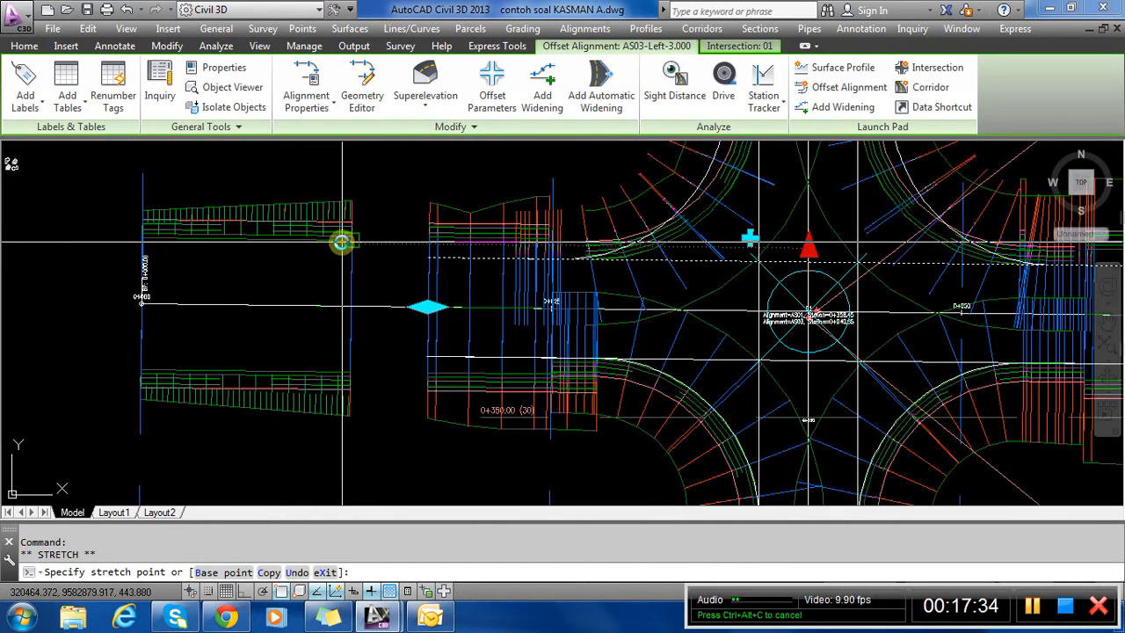
pyautogui.press('Escape')
# Stretch offset alignment AS03-Right-3.000 southward to line up with the southern lane edge of the separate road corridor to the west.
pyautogui.click(747, 361)
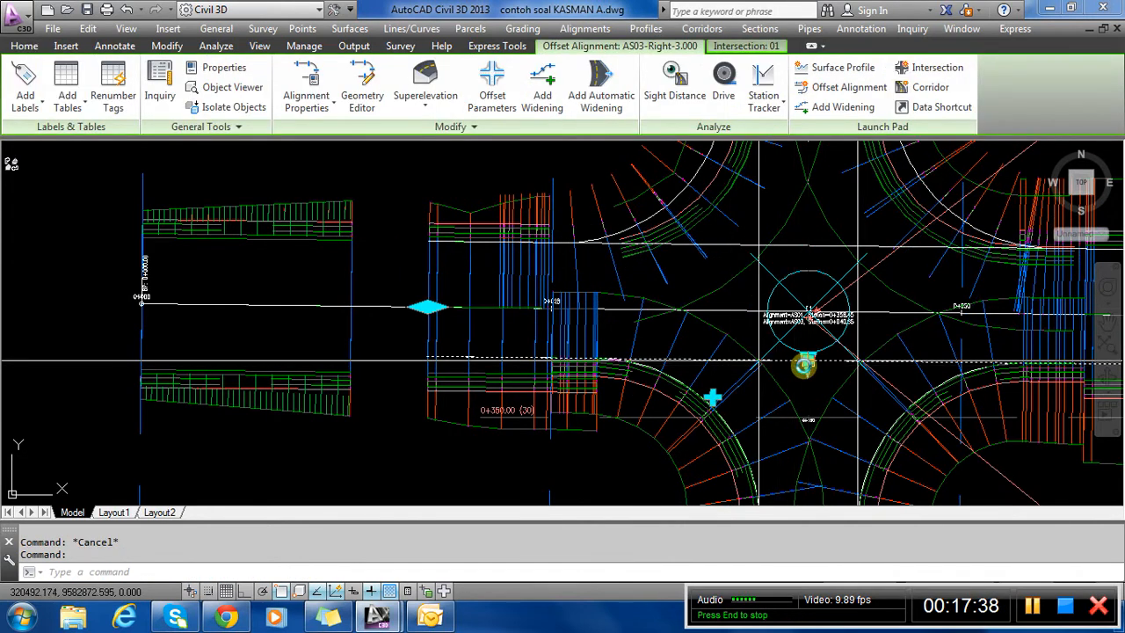
pyautogui.click(806, 362)
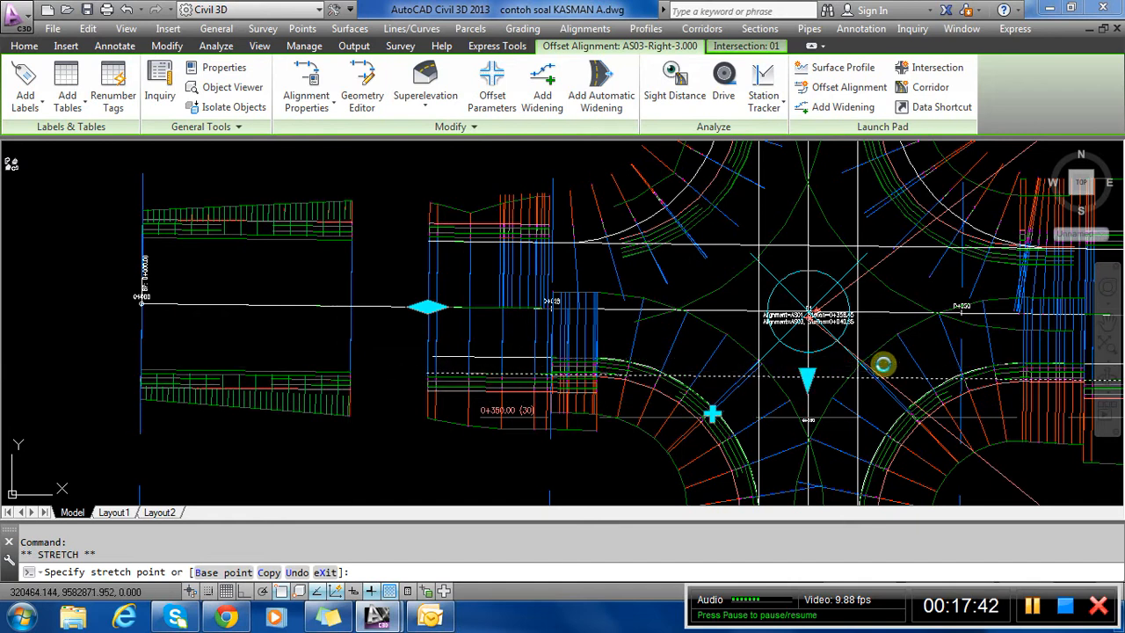
pyautogui.press('Escape')
# Select the intersection corridor and bring up its editing commands.
pyautogui.scroll(-5, 633, 334)
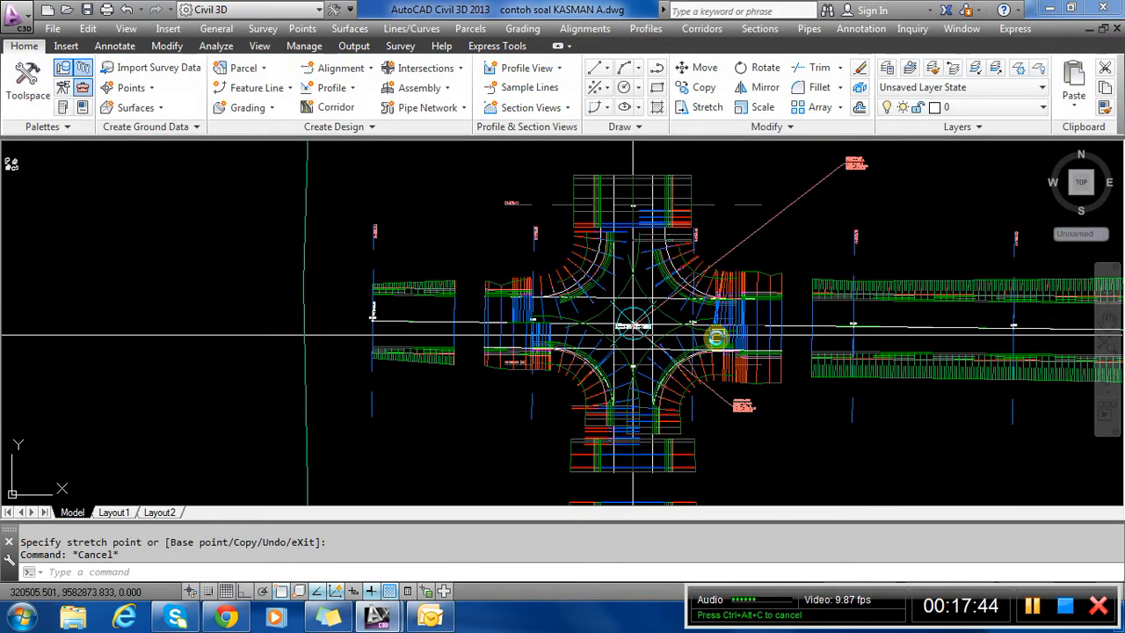
pyautogui.scroll(5, 717, 339)
pyautogui.click(668, 243)
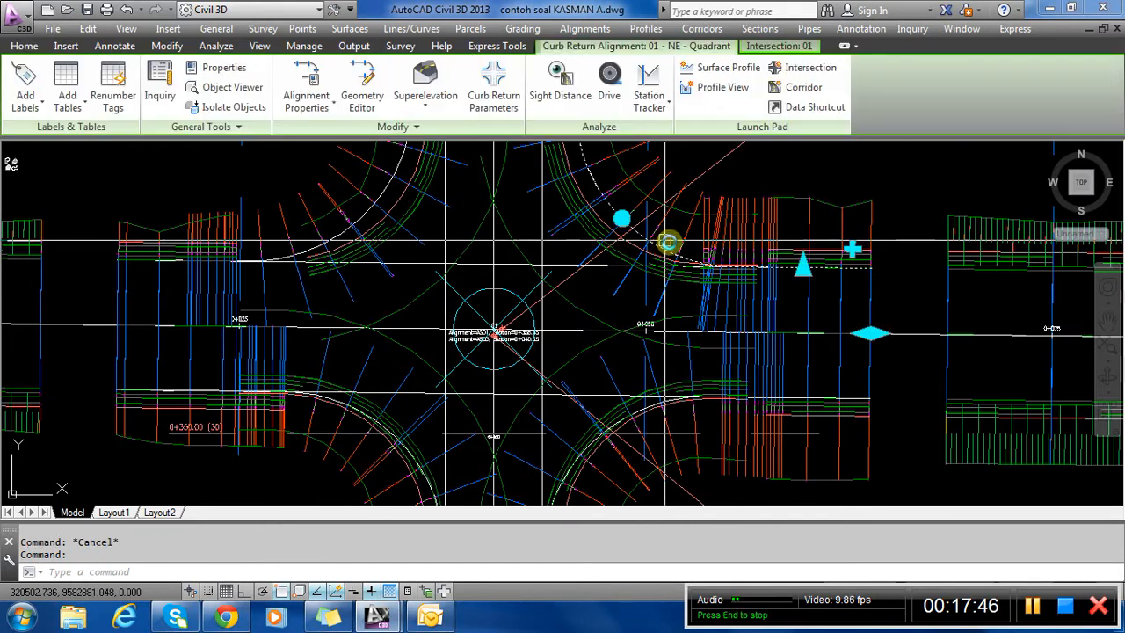
pyautogui.press('Escape')
pyautogui.click(767, 303)
pyautogui.rightClick(768, 303)
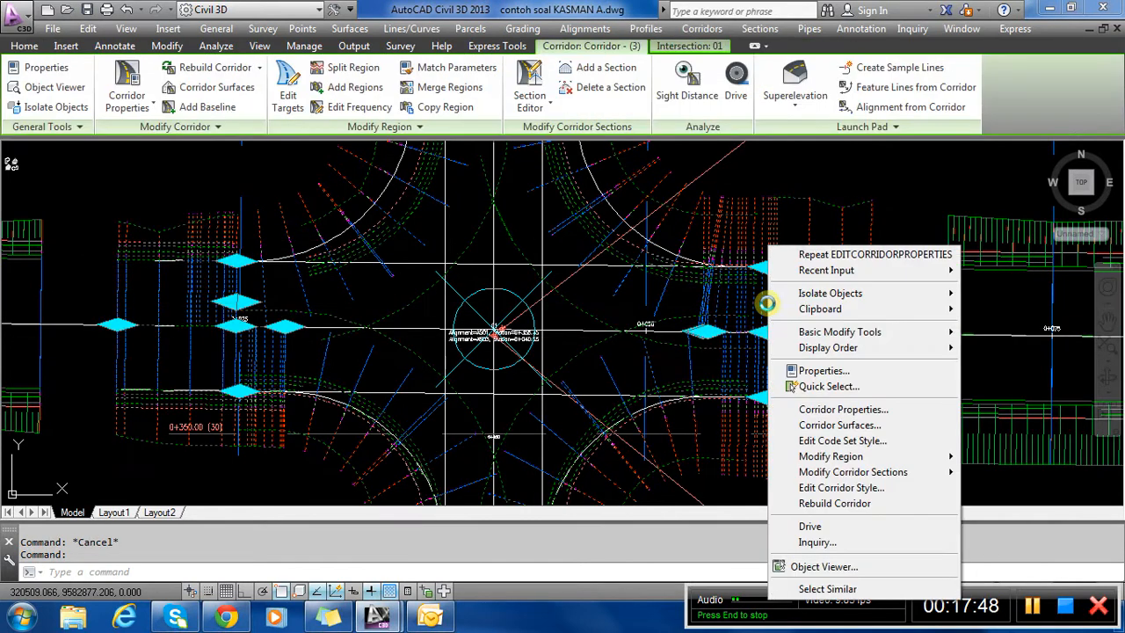
# Rebuild the intersection corridor with its current properties.
pyautogui.click(844, 502)
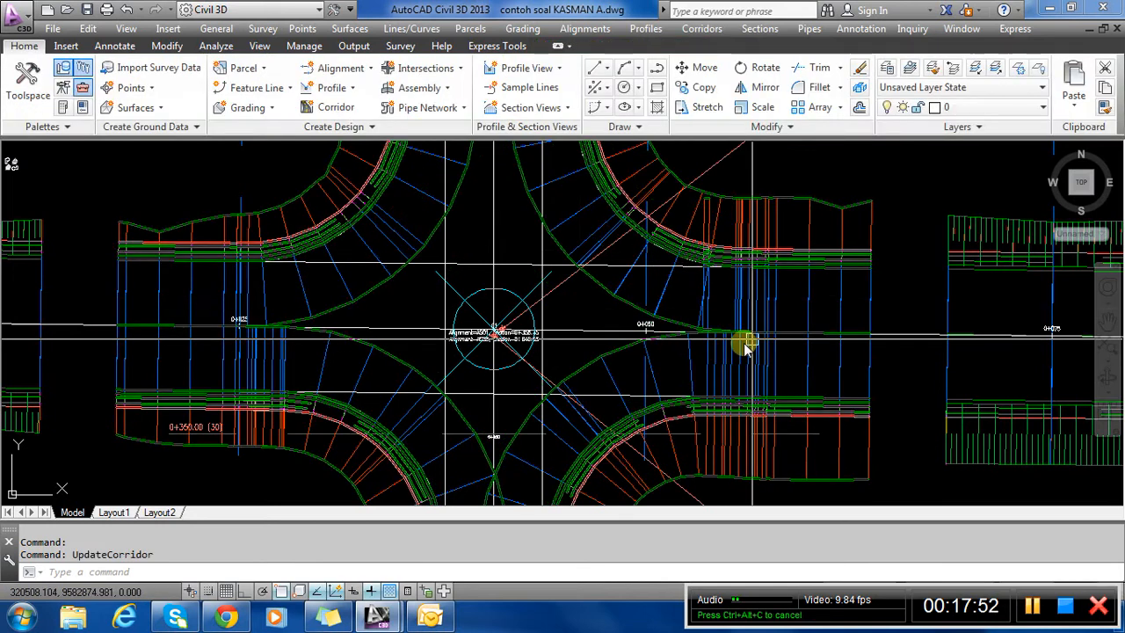
pyautogui.scroll(-2, 648, 331)
pyautogui.press('Escape')
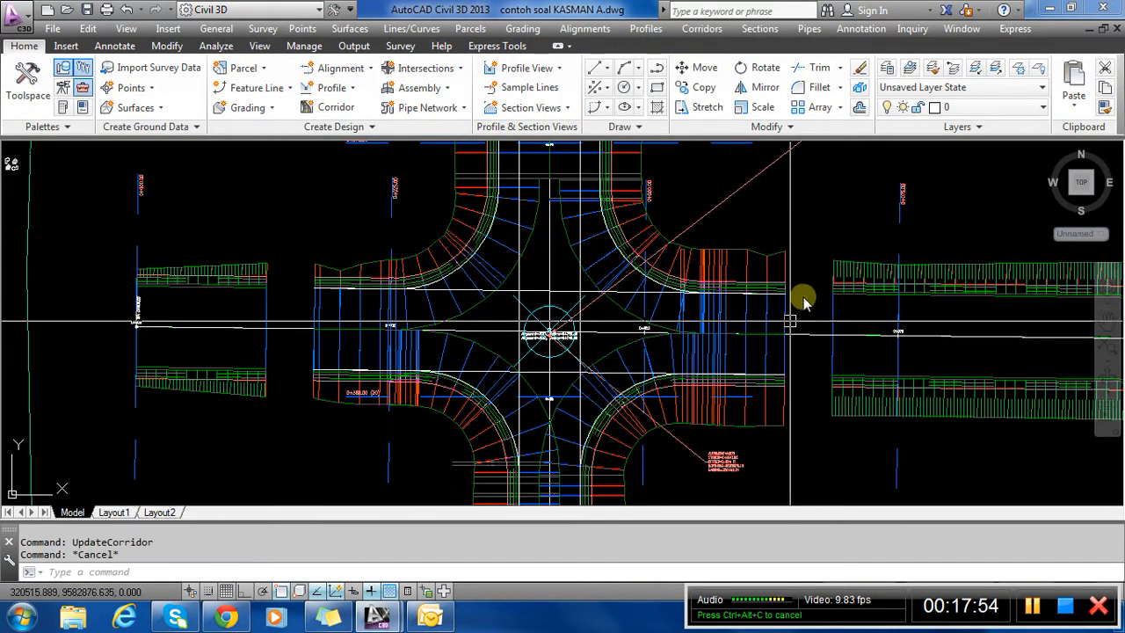
# Examine the rebuilt corridor around the crossing centre and the northern curb returns.
pyautogui.scroll(-1, 753, 377)
pyautogui.scroll(1, 767, 339)
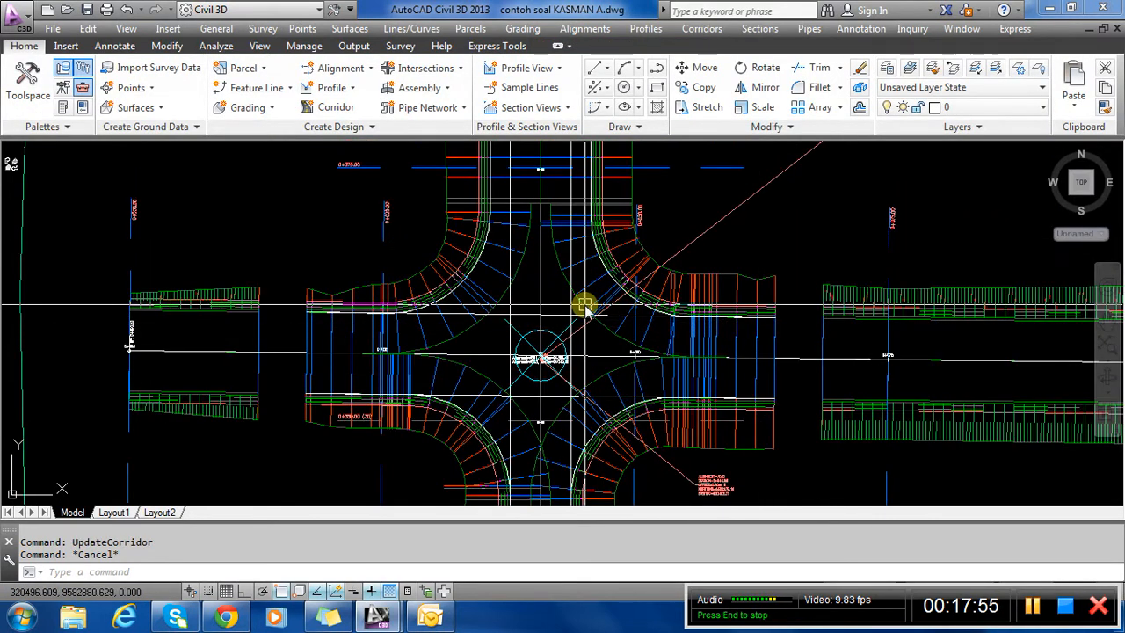
pyautogui.scroll(3, 585, 308)
pyautogui.scroll(-3, 532, 241)
pyautogui.scroll(3, 663, 357)
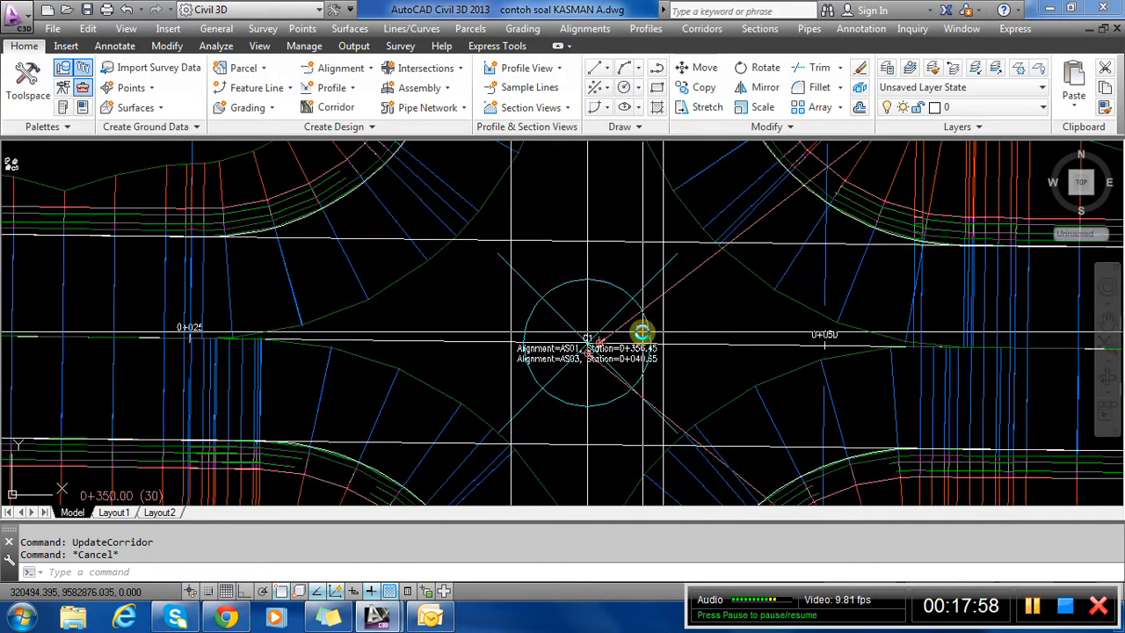
pyautogui.scroll(-2, 643, 332)
pyautogui.scroll(1, 650, 178)
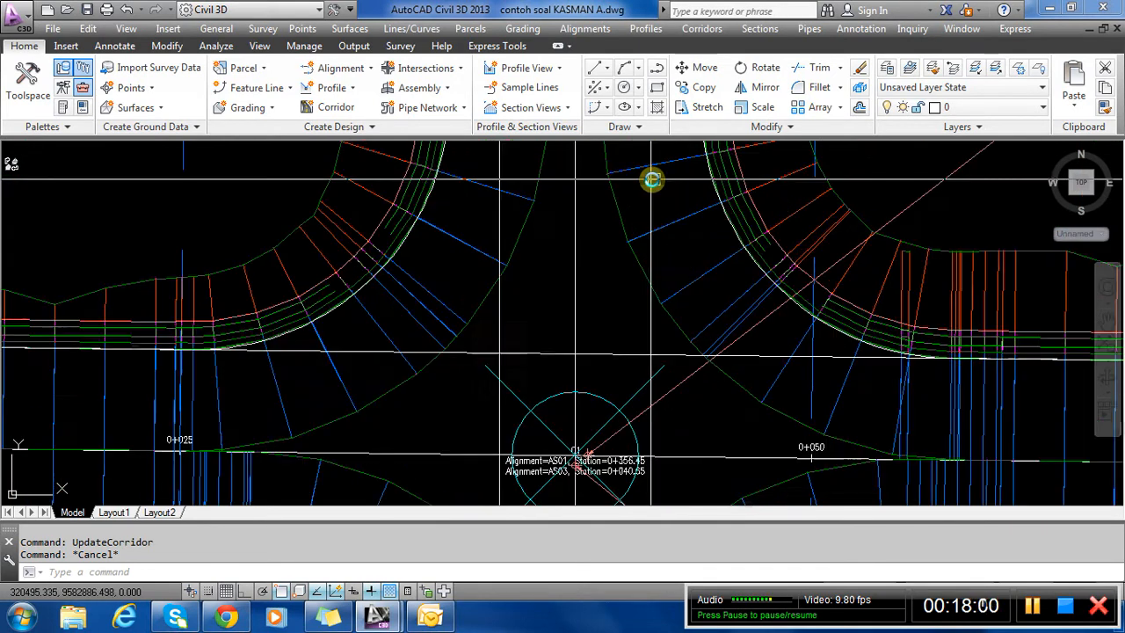
pyautogui.scroll(1, 650, 339)
pyautogui.scroll(1, 668, 296)
# View the extents of the Curb Return Fillets region on the 01 - NE - Quadrant baseline through Corridor Properties, without changing anything.
pyautogui.click(665, 297)
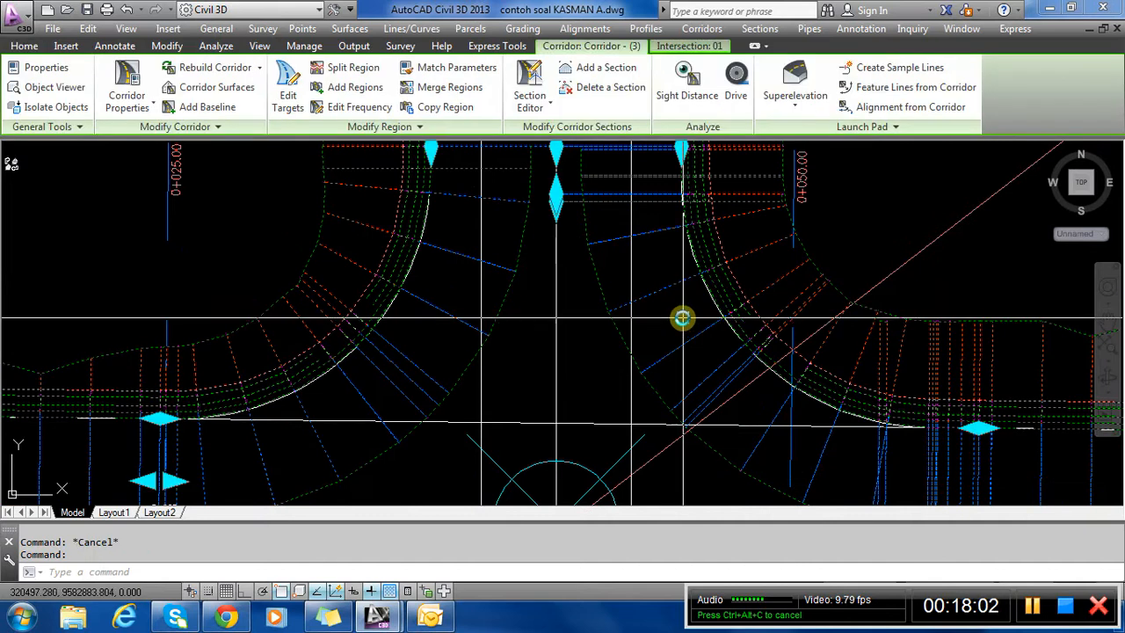
pyautogui.rightClick(680, 316)
pyautogui.click(762, 426)
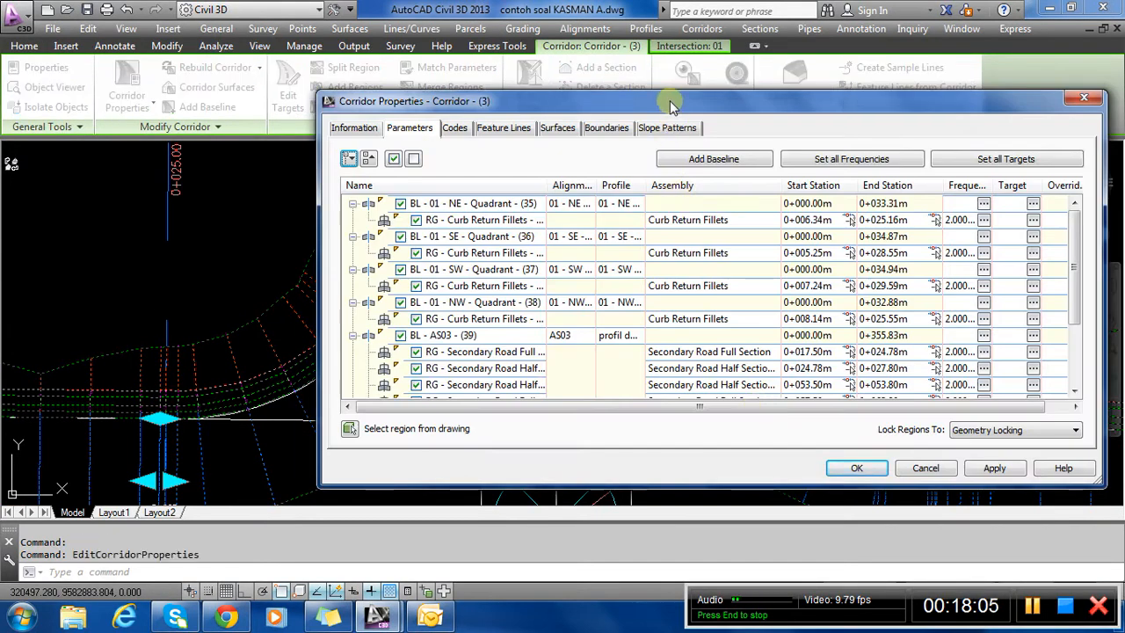
pyautogui.moveTo(670, 105); pyautogui.dragTo(859, 282)
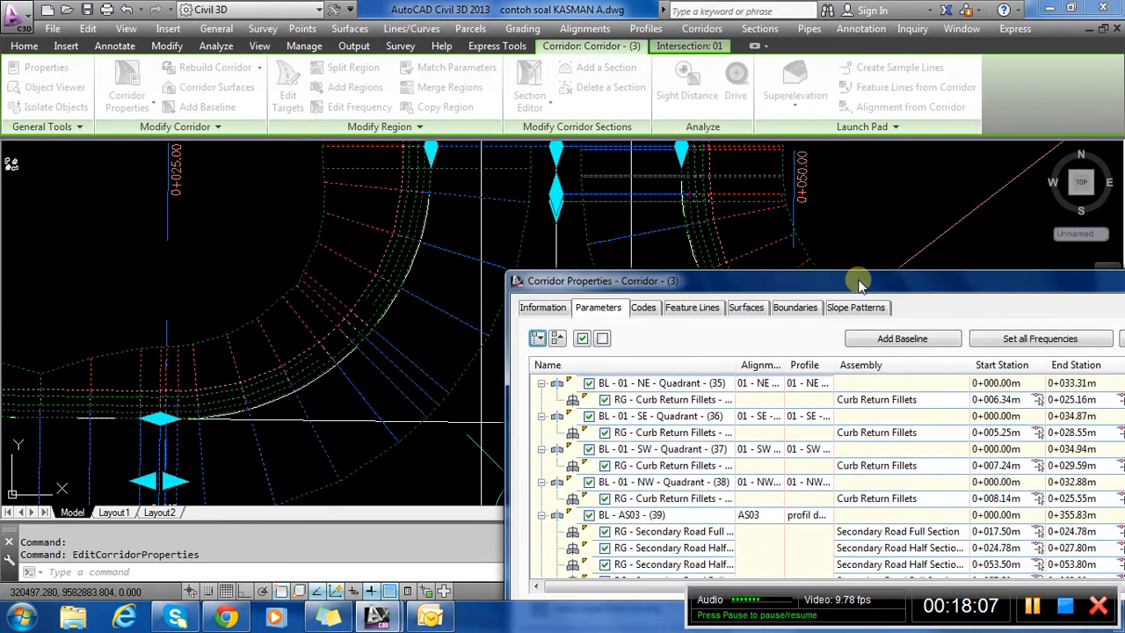
pyautogui.click(685, 400)
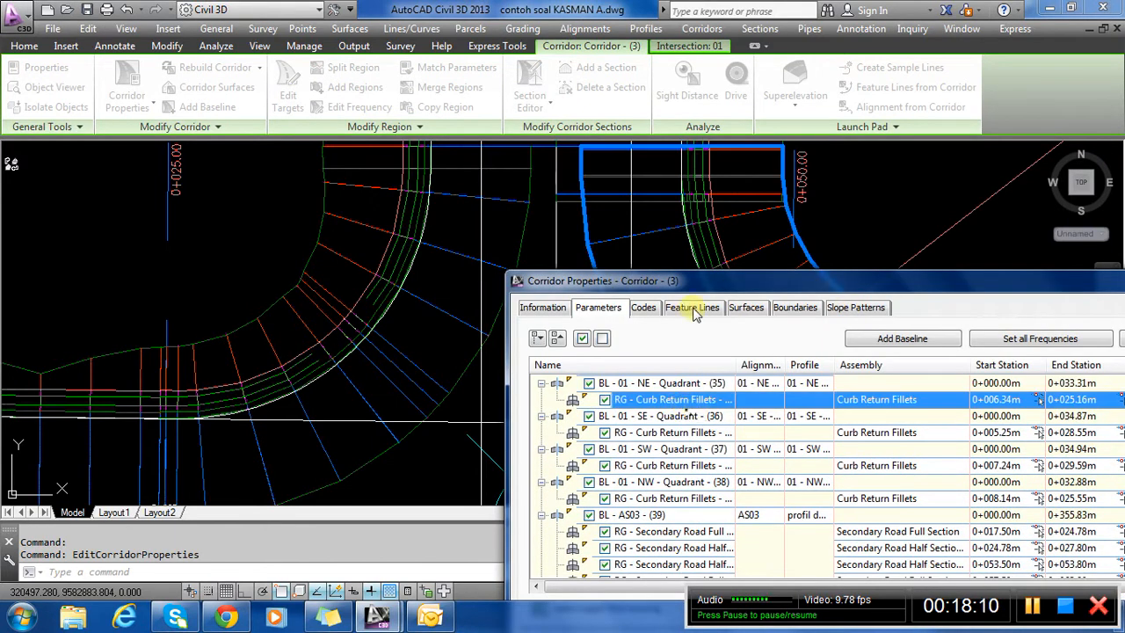
pyautogui.moveTo(700, 288); pyautogui.dragTo(768, 573)
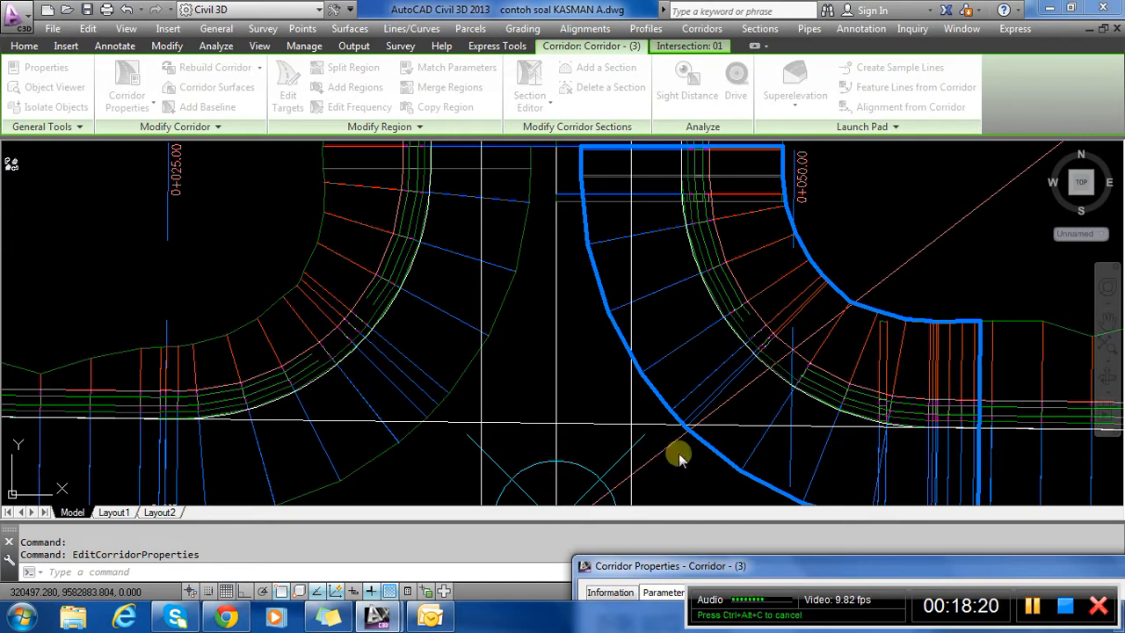
pyautogui.moveTo(772, 576); pyautogui.dragTo(495, 185)
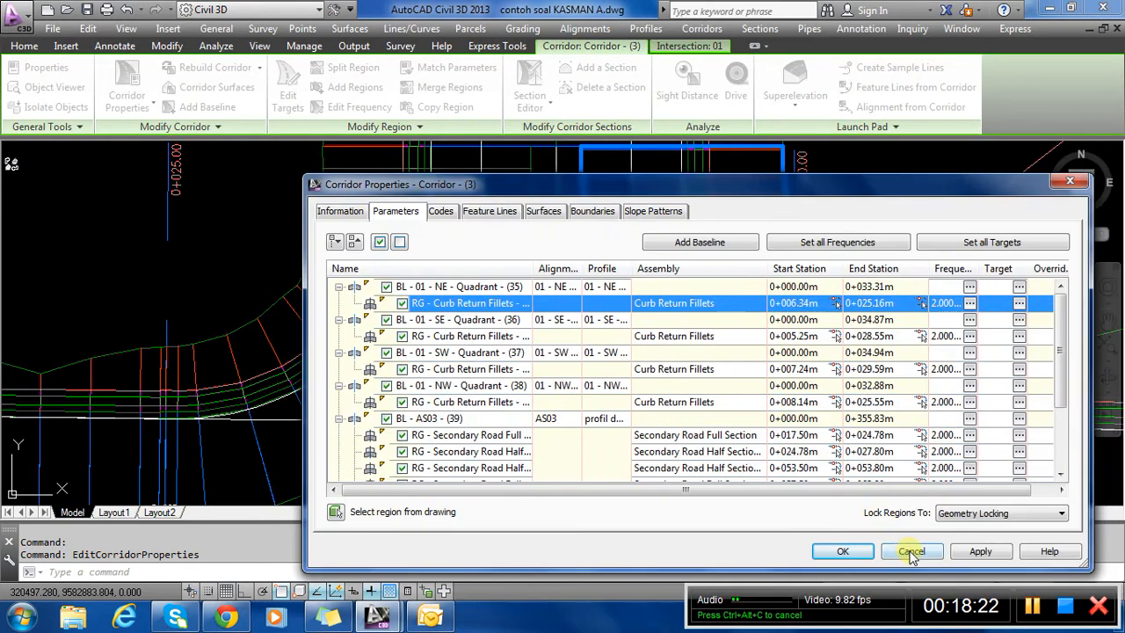
pyautogui.click(911, 552)
# Stretch the AS01-Right-3.000 offset alignment outward from the centreline to the straight edge of the north-east curb return.
pyautogui.scroll(-2, 622, 281)
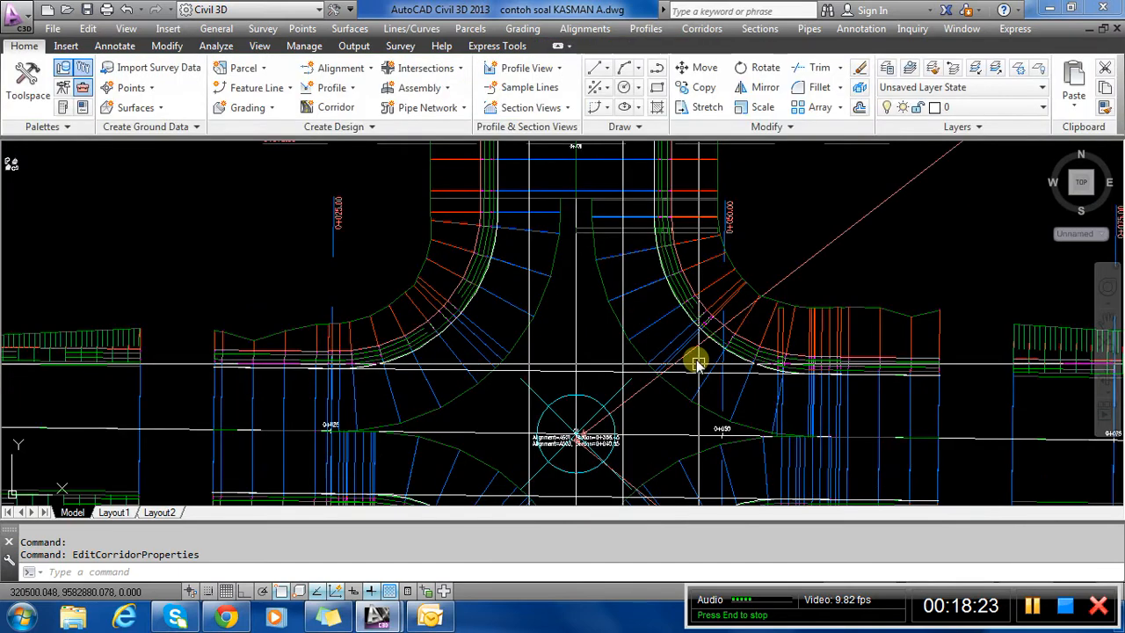
pyautogui.scroll(-2, 661, 346)
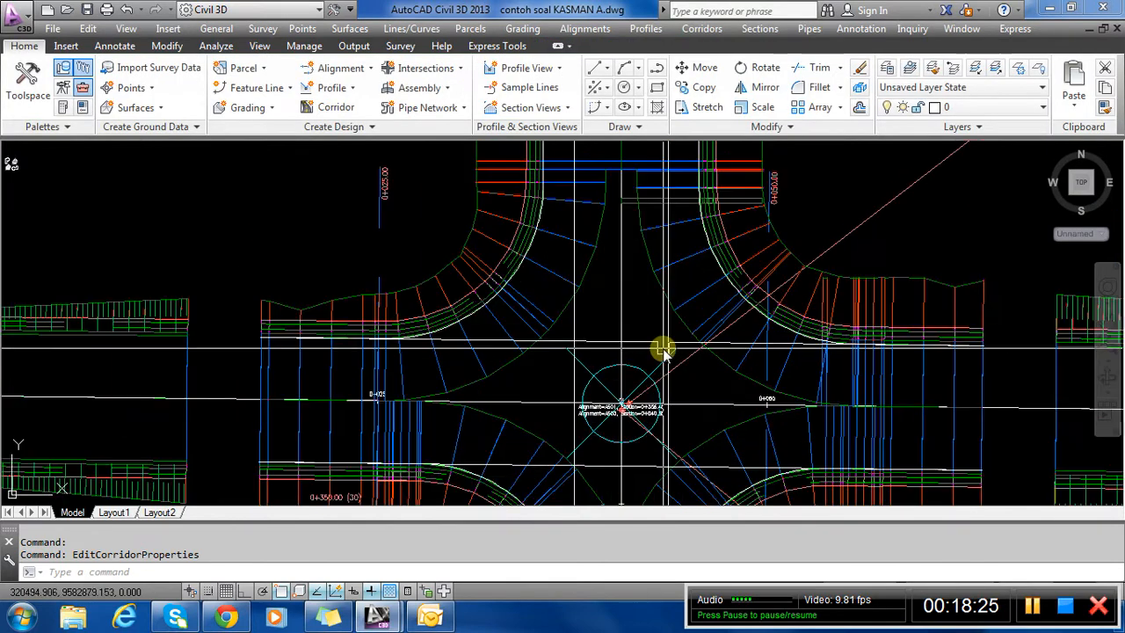
pyautogui.scroll(2, 661, 325)
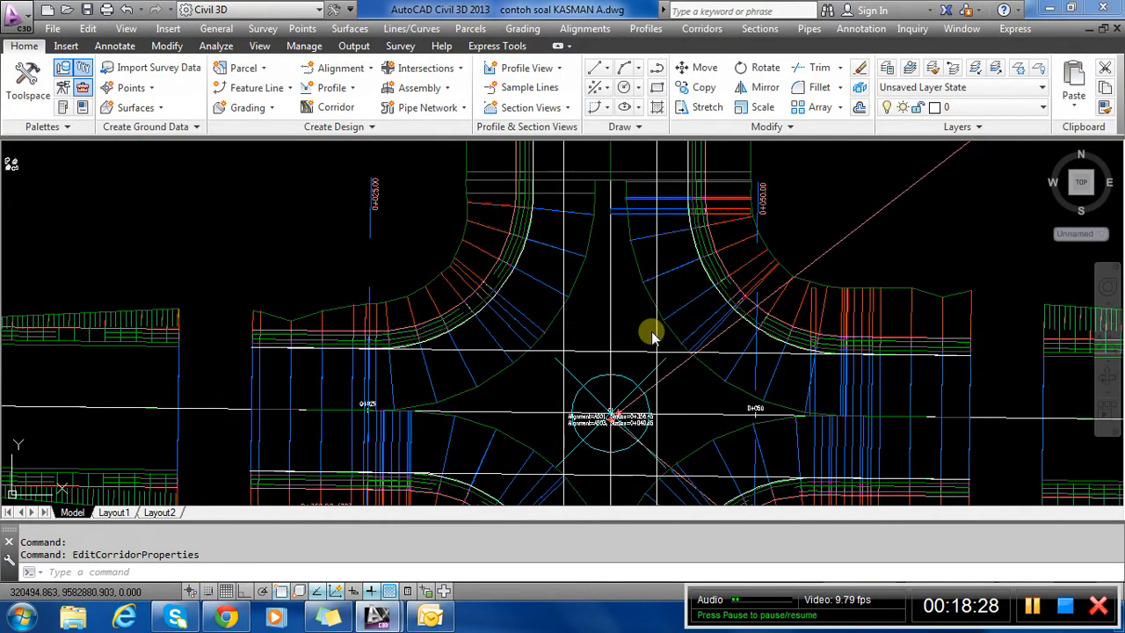
pyautogui.click(659, 352)
pyautogui.scroll(-2, 723, 402)
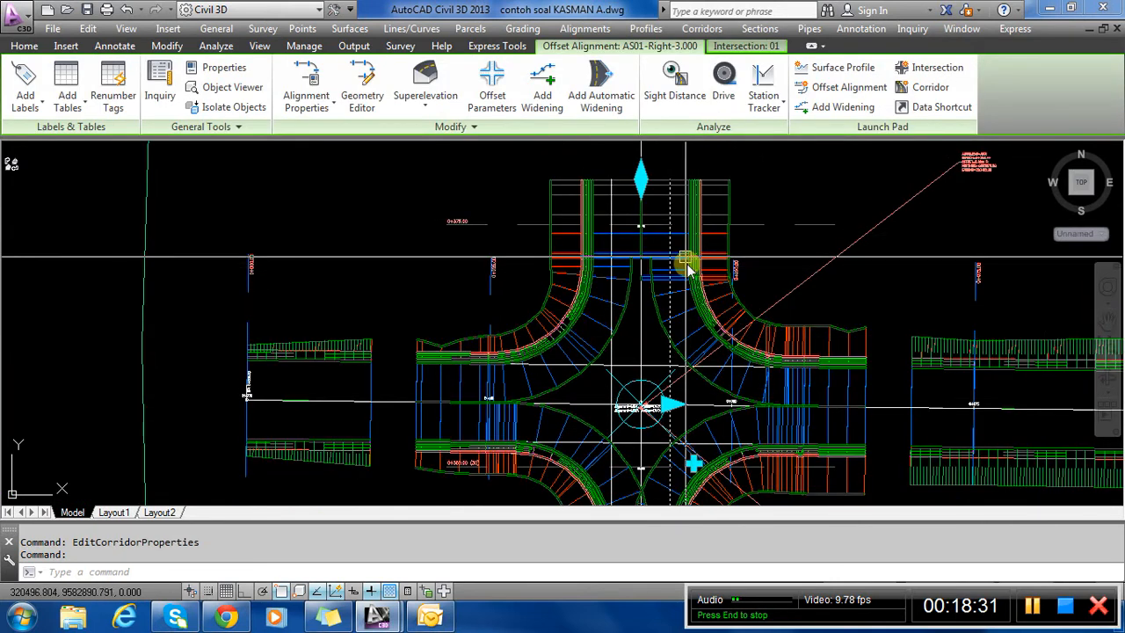
pyautogui.scroll(2, 668, 234)
pyautogui.scroll(-1, 673, 251)
pyautogui.scroll(1, 677, 354)
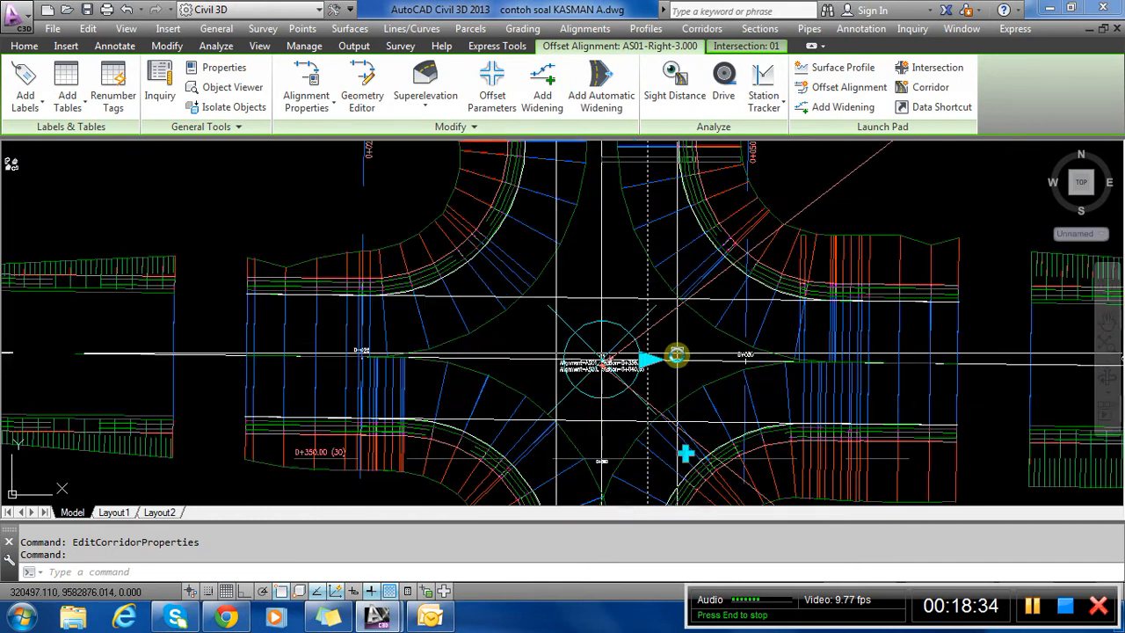
pyautogui.scroll(-1, 663, 380)
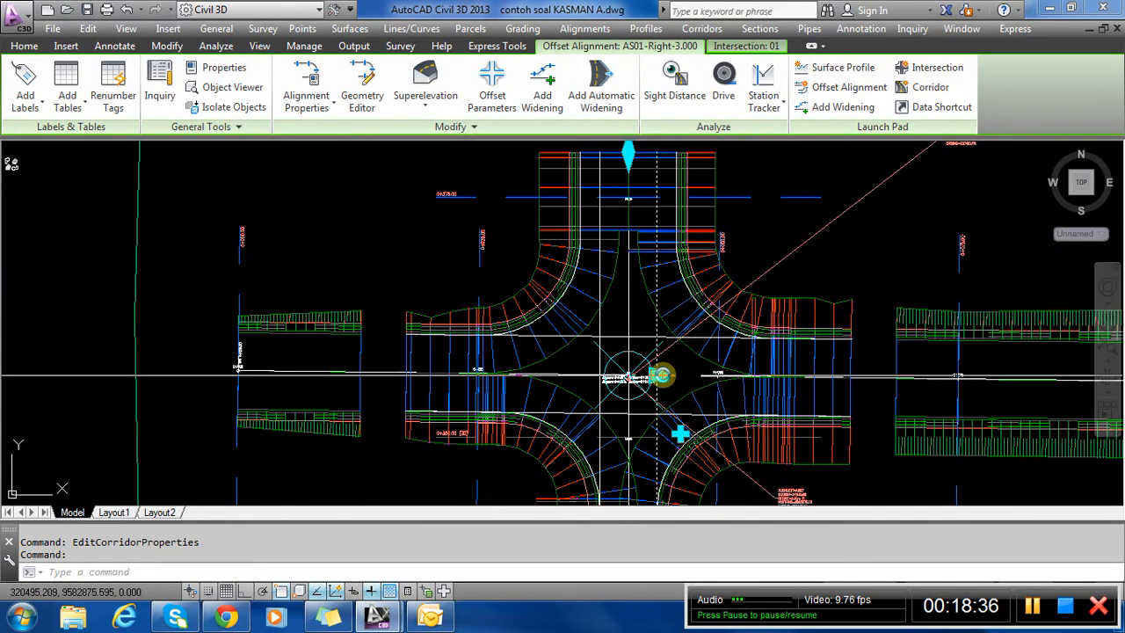
pyautogui.click(658, 376)
pyautogui.scroll(3, 679, 216)
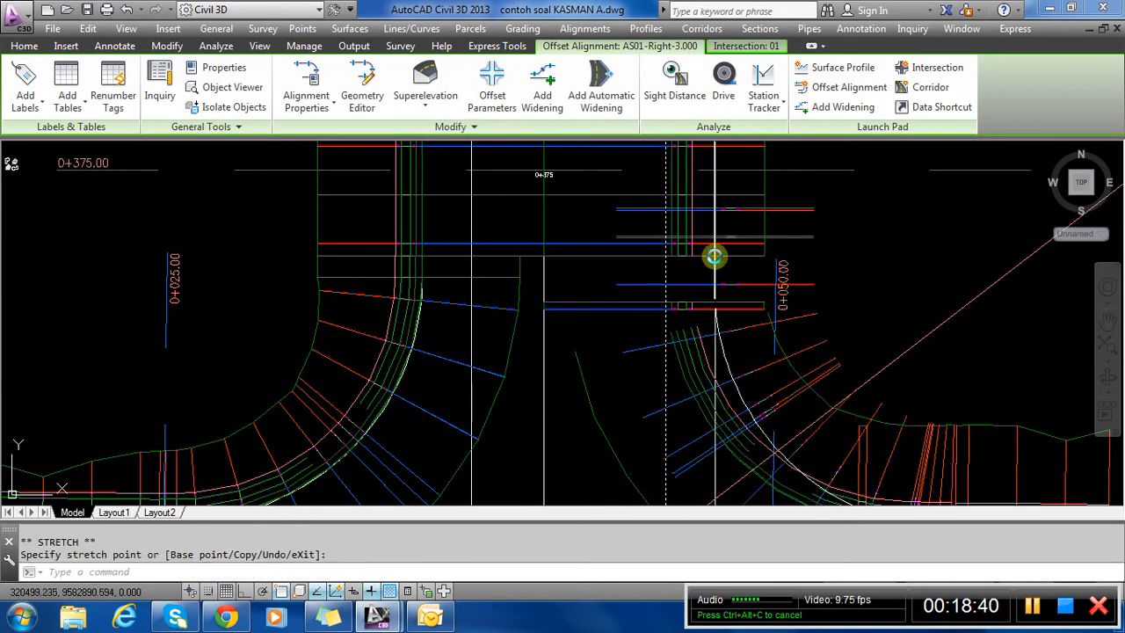
pyautogui.scroll(-2, 715, 255)
pyautogui.scroll(1, 624, 375)
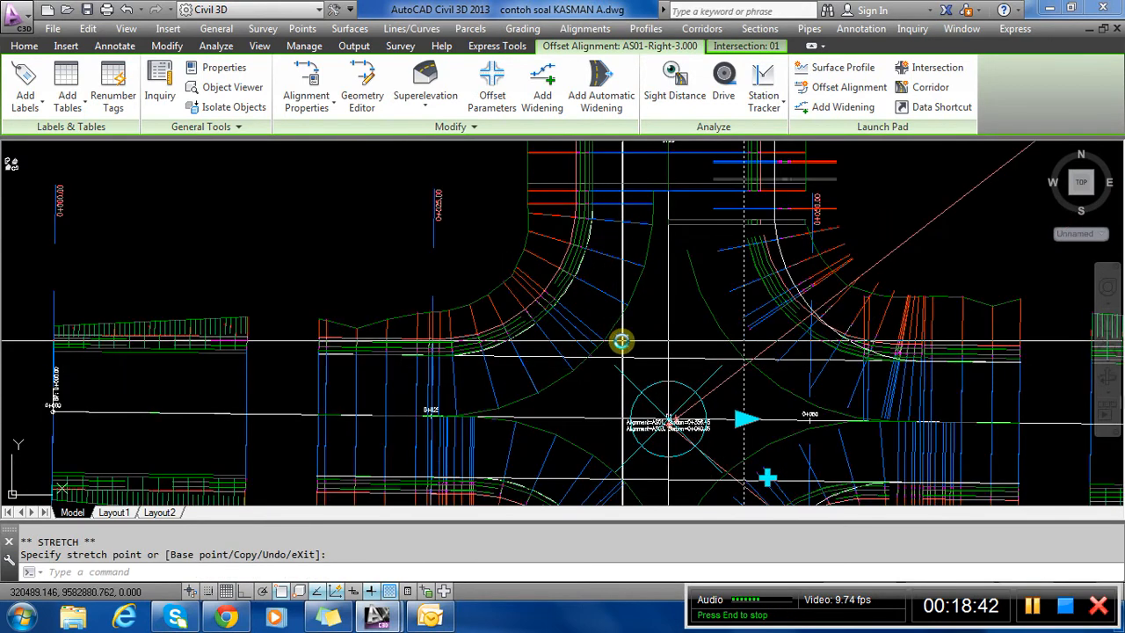
pyautogui.press('Escape')
# Stretch the AS01-Left-3.000 offset alignment outward to the straight edge of the north-west curb return.
pyautogui.click(623, 416)
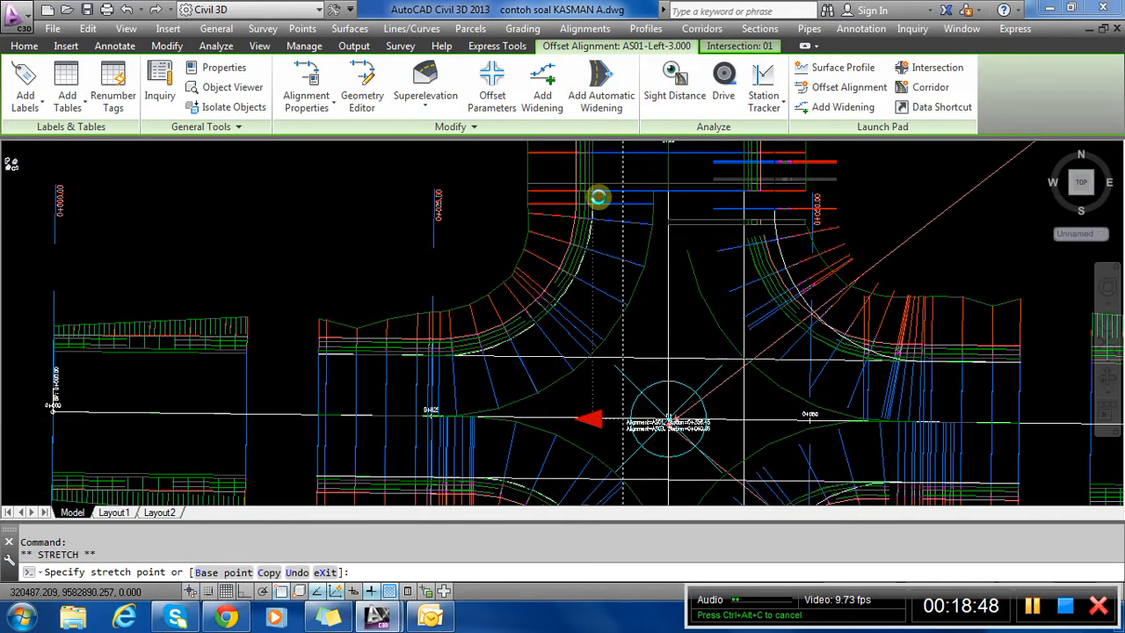
pyautogui.scroll(4, 598, 195)
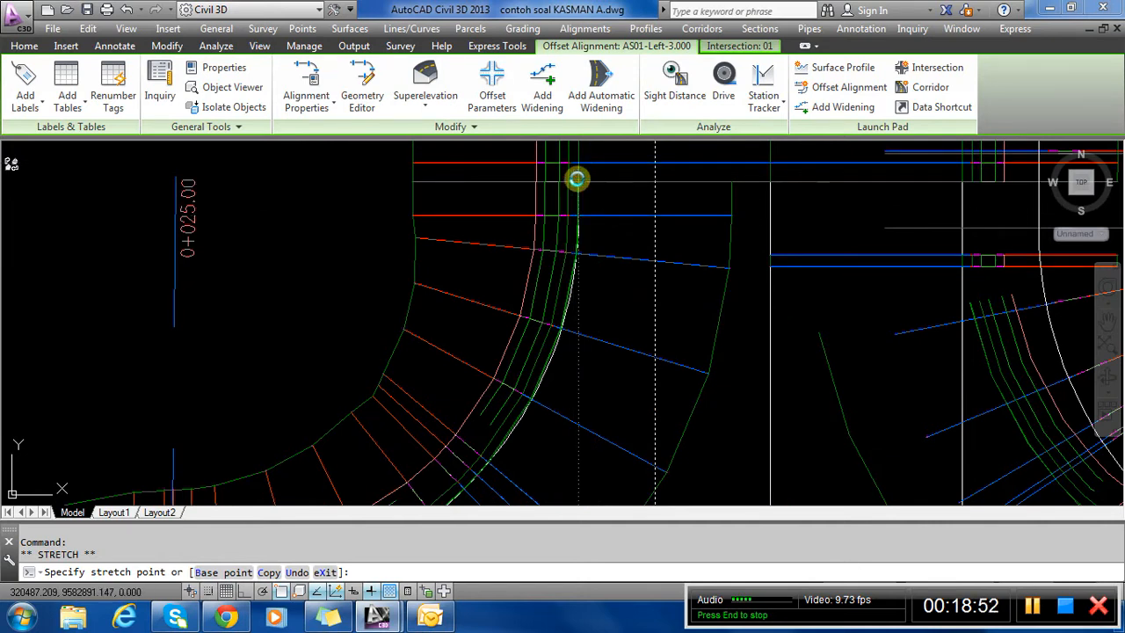
pyautogui.scroll(-8, 627, 327)
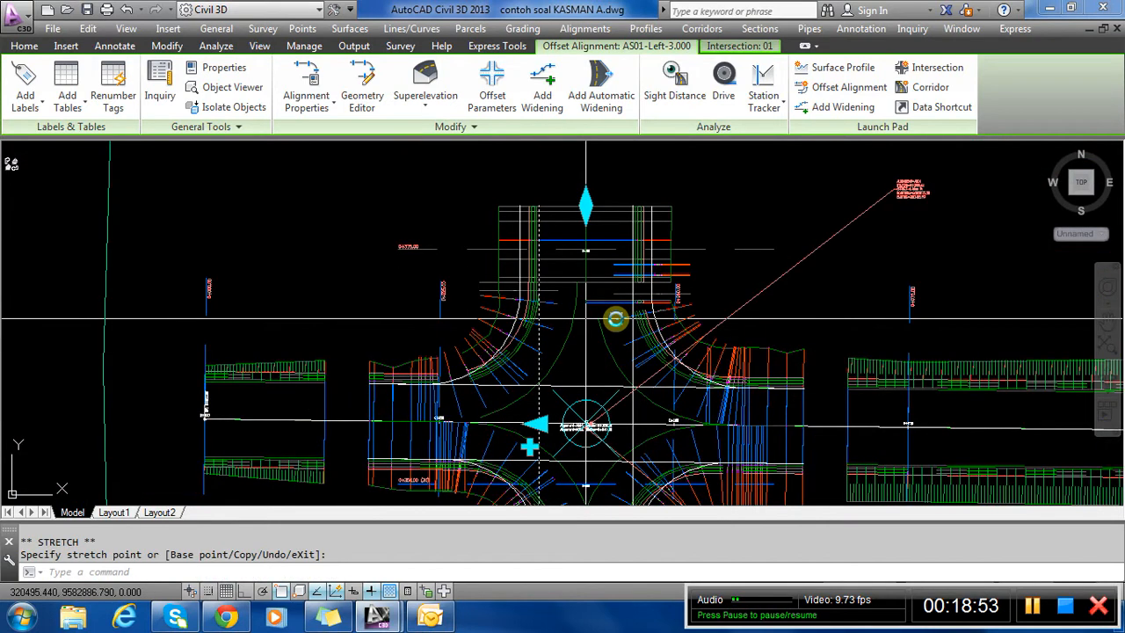
pyautogui.press('Escape')
# Rebuild the intersection corridor to apply the widened AS01 offset alignments.
pyautogui.click(601, 302)
pyautogui.rightClick(601, 303)
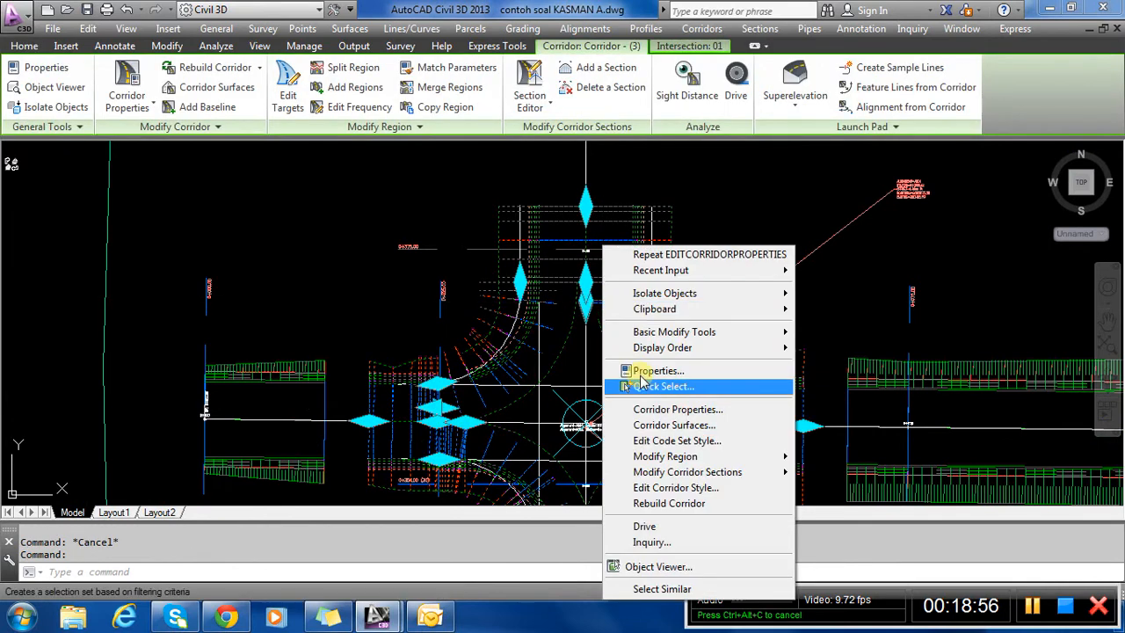
pyautogui.click(668, 503)
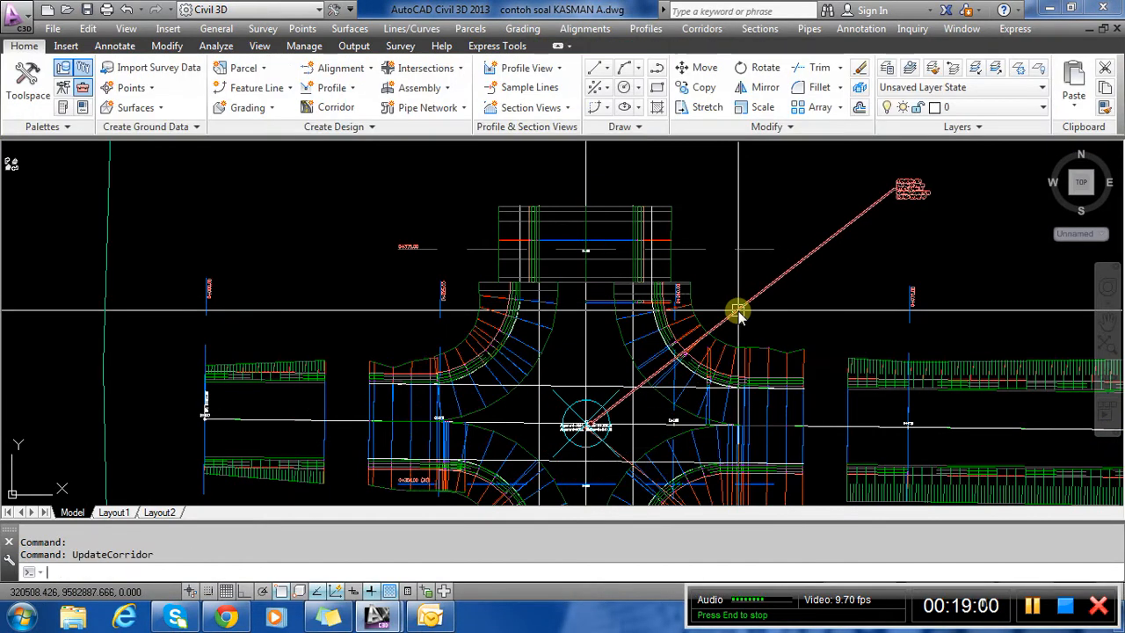
pyautogui.press('Escape')
# Stretch the 01 - NW - Quadrant curb return's offset on the north leg inward to line up with the left AS01 offset alignment.
pyautogui.scroll(5, 616, 330)
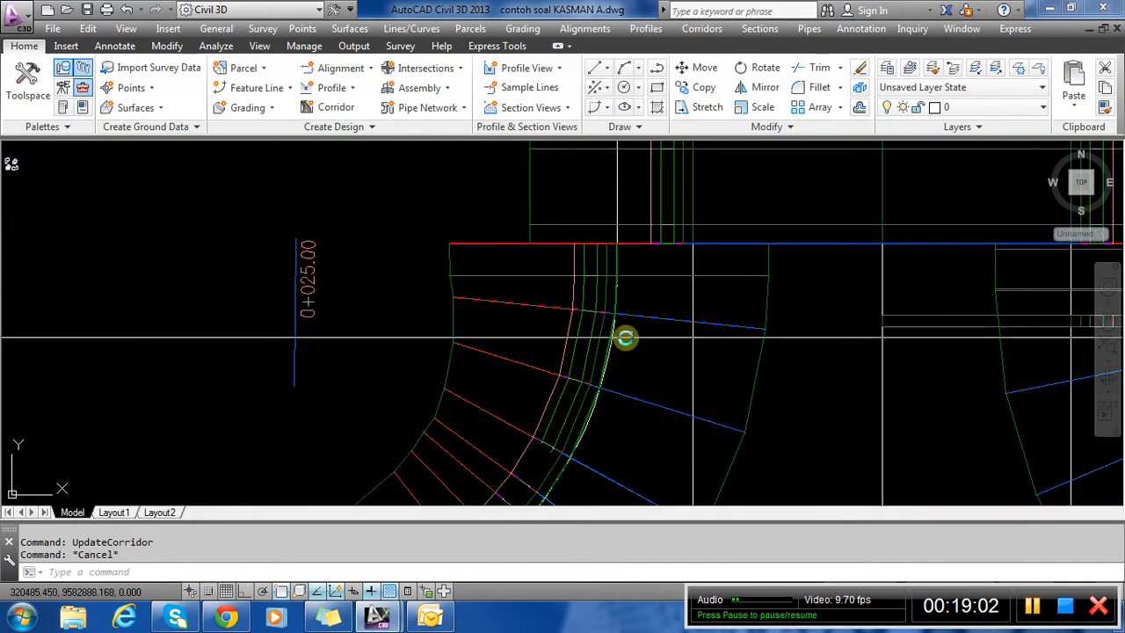
pyautogui.scroll(-5, 648, 326)
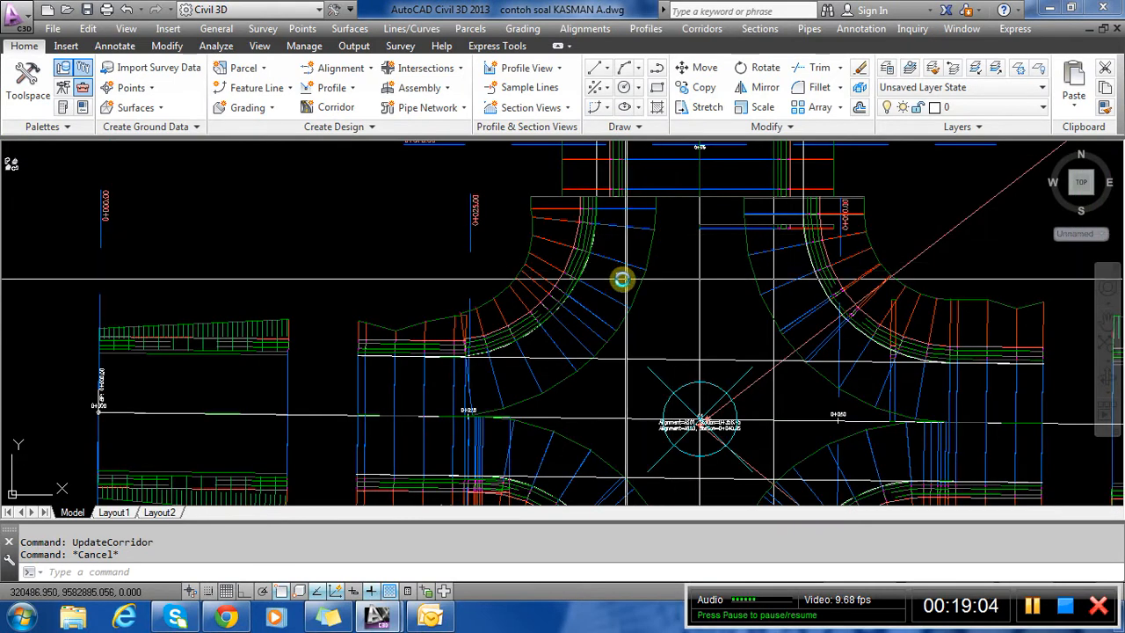
pyautogui.scroll(4, 634, 243)
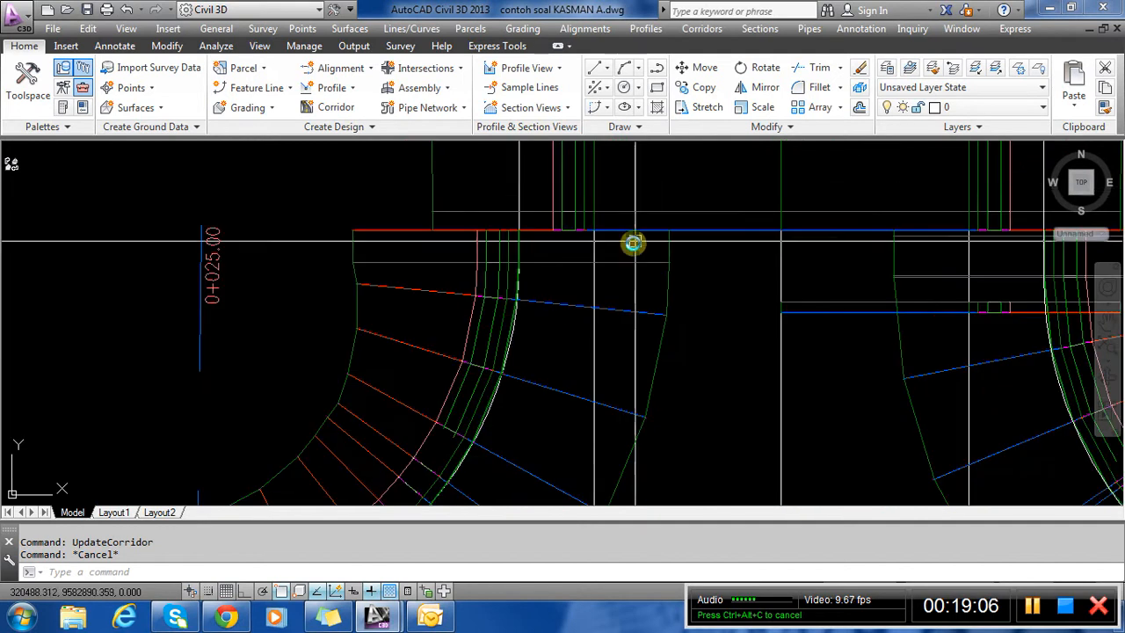
pyautogui.scroll(-4, 633, 243)
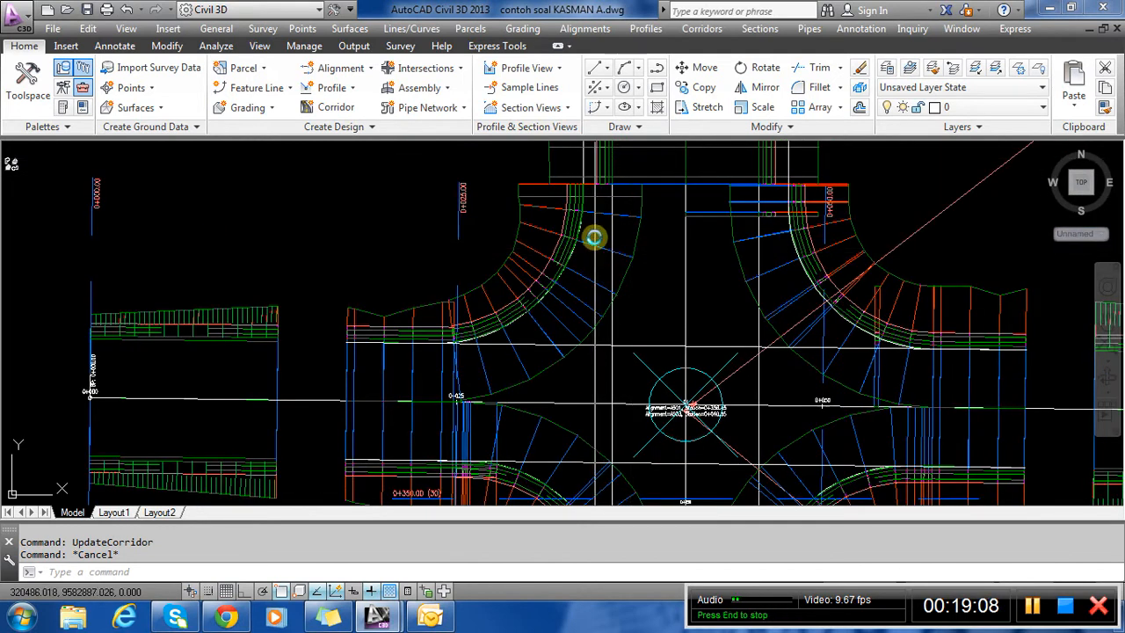
pyautogui.press('Escape')
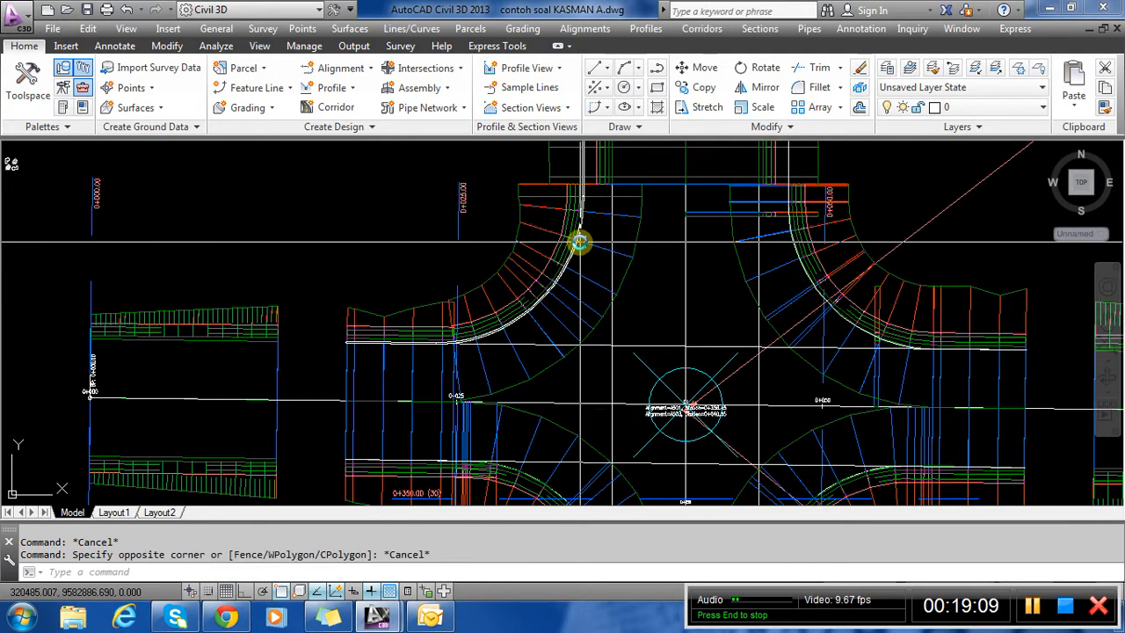
pyautogui.click(576, 244)
pyautogui.scroll(-1, 472, 386)
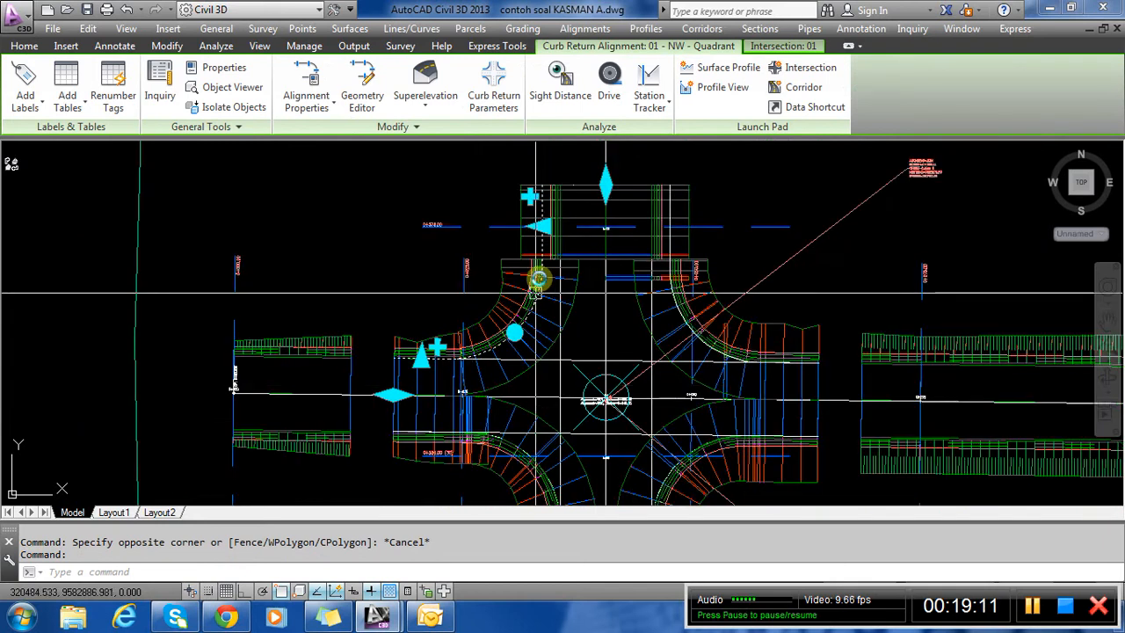
pyautogui.scroll(4, 553, 221)
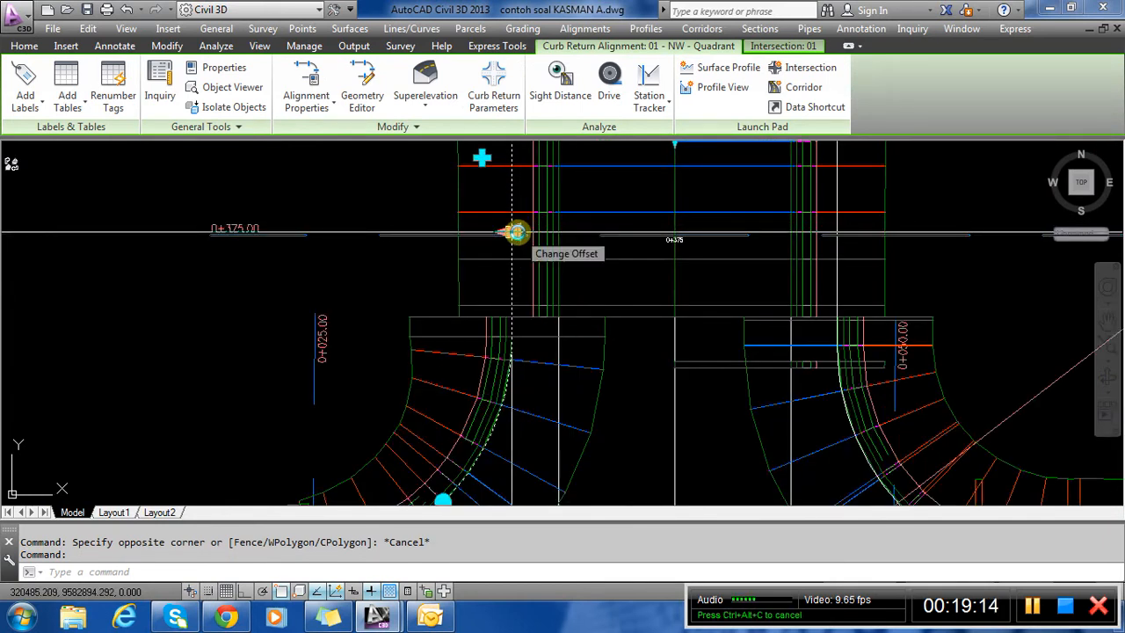
pyautogui.click(516, 232)
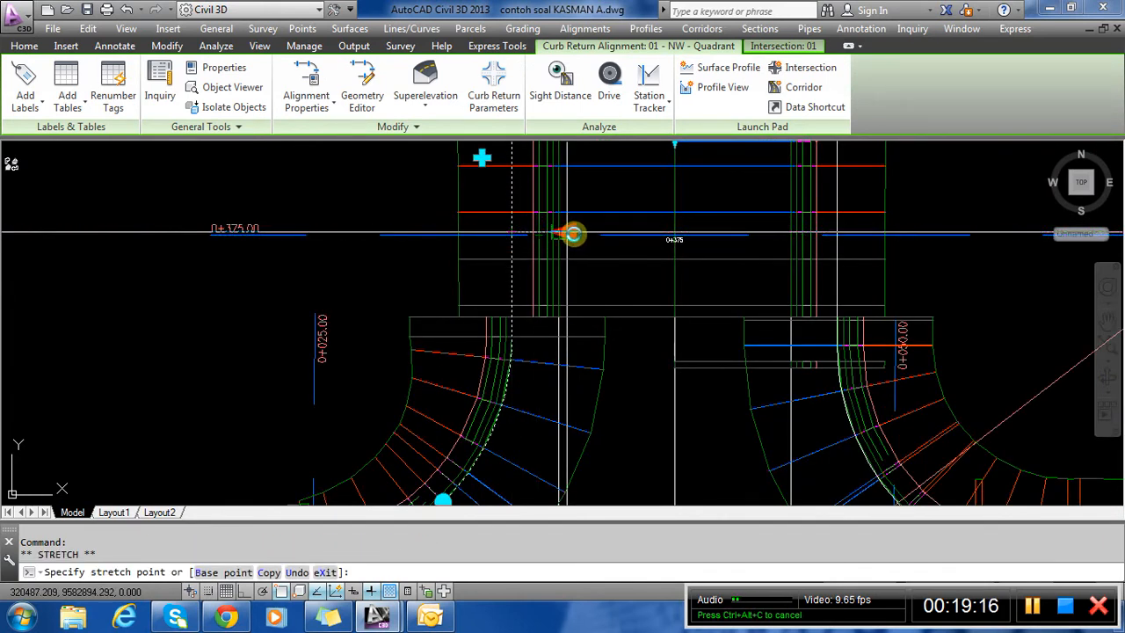
pyautogui.click(573, 233)
pyautogui.scroll(-5, 607, 211)
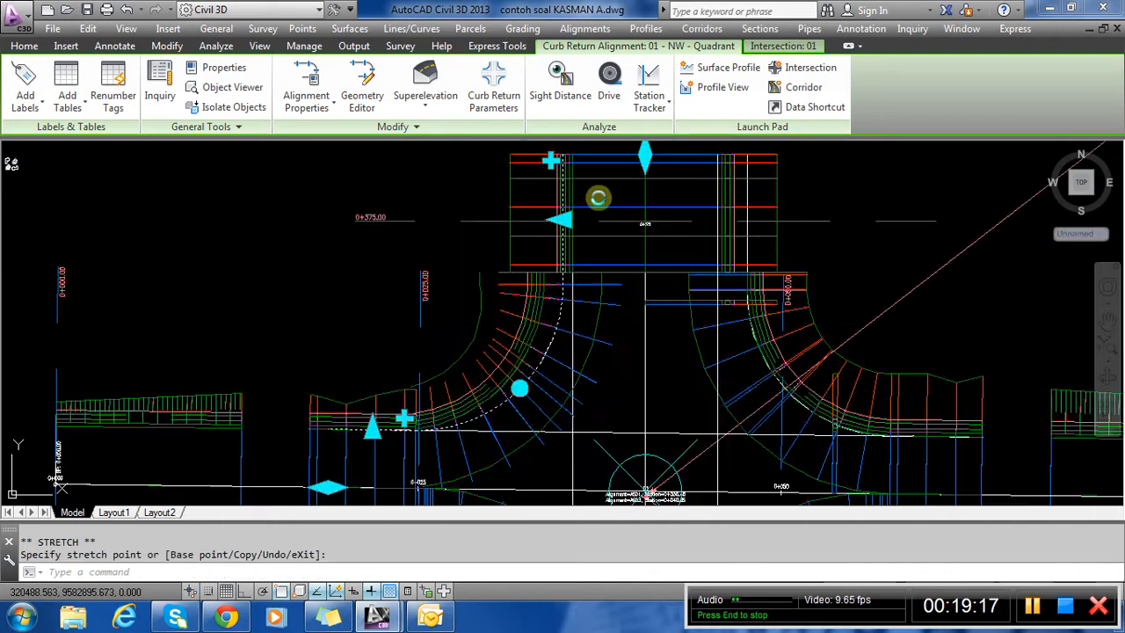
pyautogui.scroll(6, 618, 207)
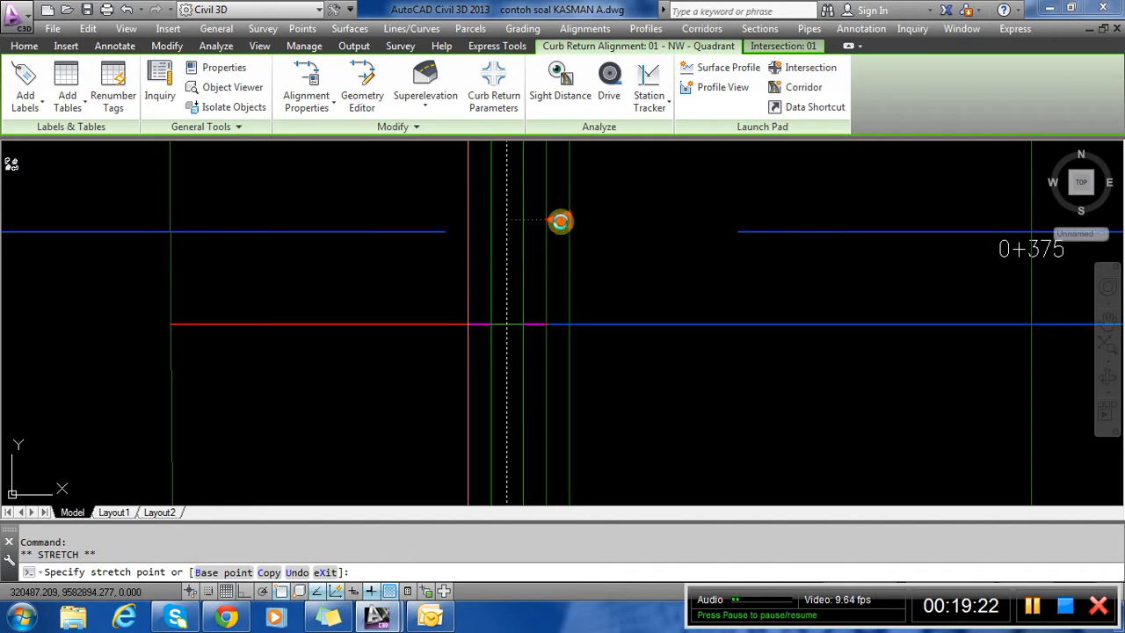
pyautogui.scroll(-5, 540, 234)
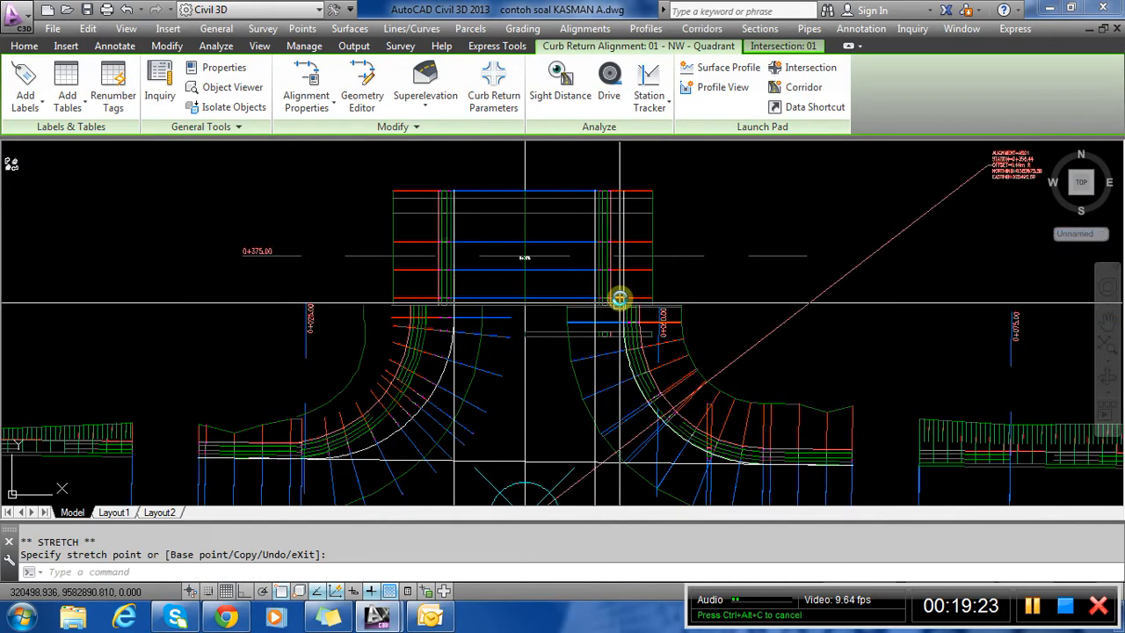
# Stretch the 01 - NE - Quadrant curb return's offset on the north leg inward to line up with the right AS01 offset alignment.
pyautogui.scroll(5, 620, 299)
pyautogui.press('Escape')
pyautogui.click(616, 279)
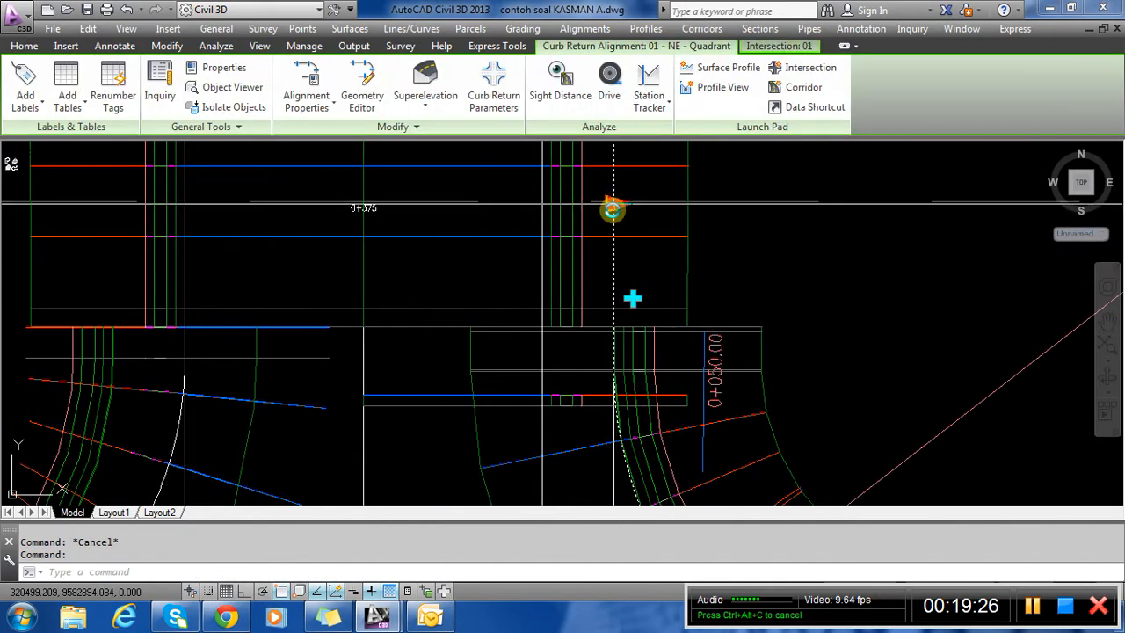
pyautogui.click(612, 207)
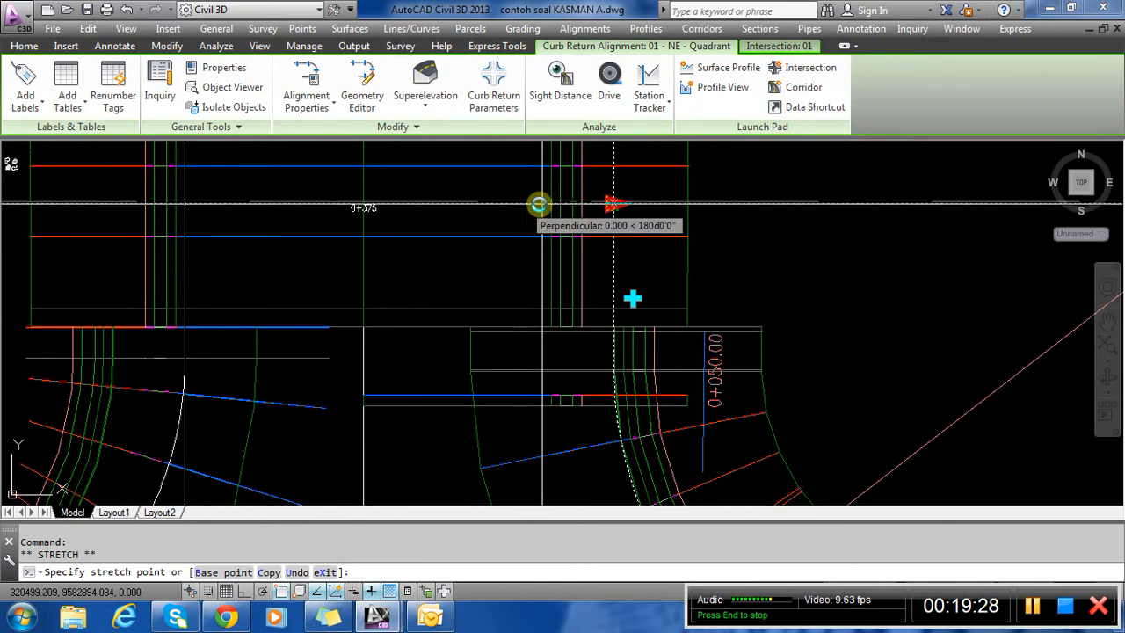
pyautogui.scroll(-5, 525, 162)
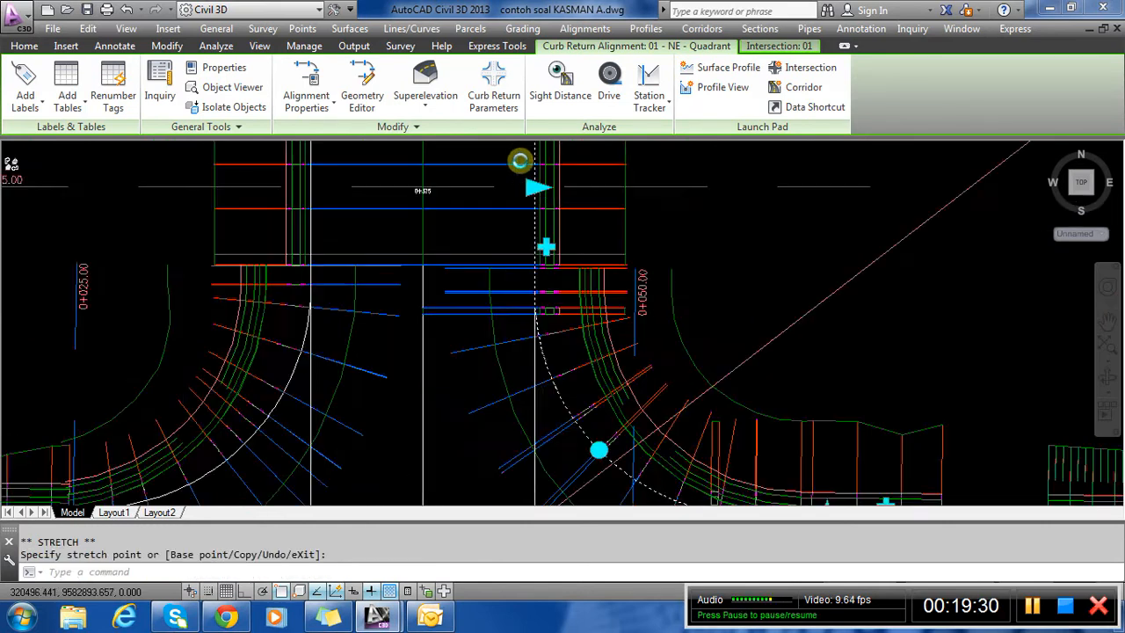
pyautogui.scroll(6, 523, 352)
pyautogui.press('Escape')
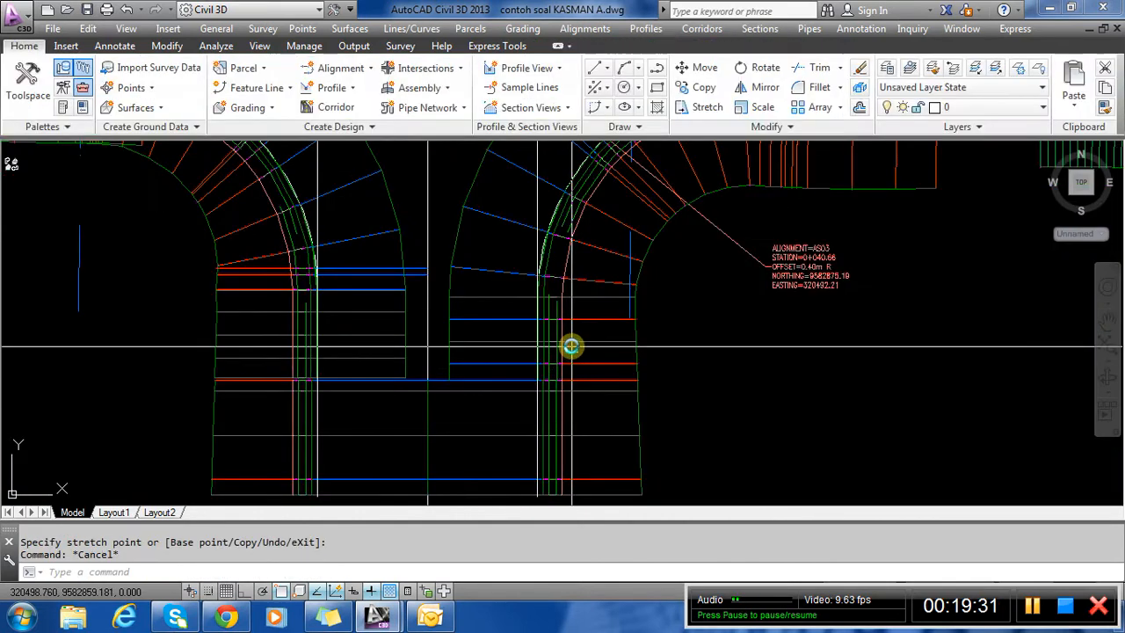
# Rebuild the intersection corridor to apply the shifted north-leg curb return offsets.
pyautogui.scroll(-4, 589, 356)
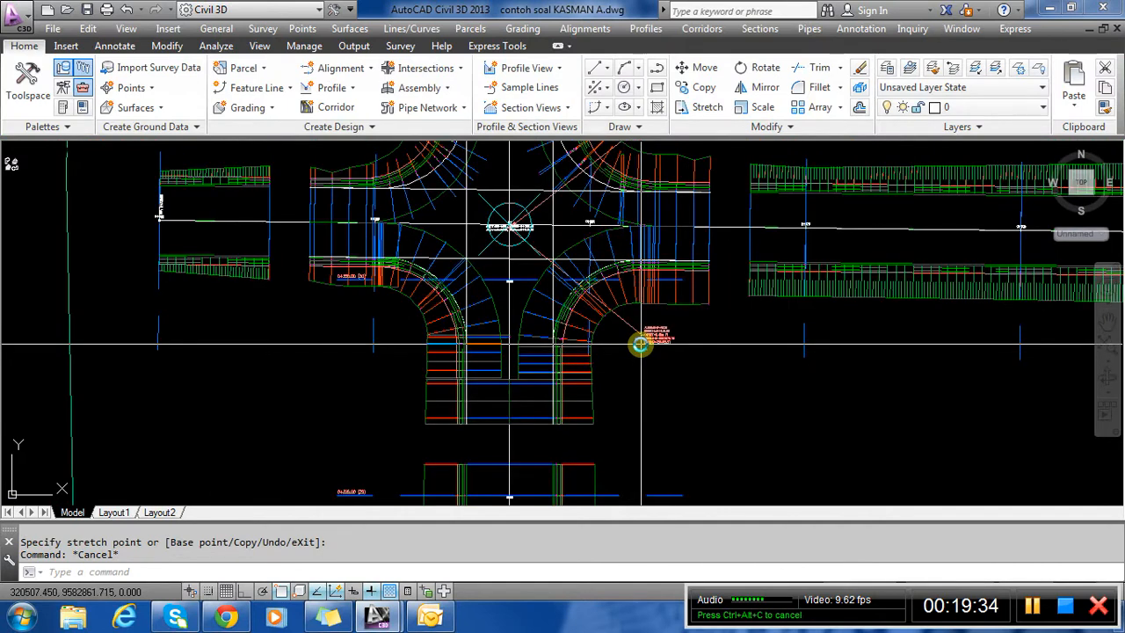
pyautogui.scroll(-2, 556, 363)
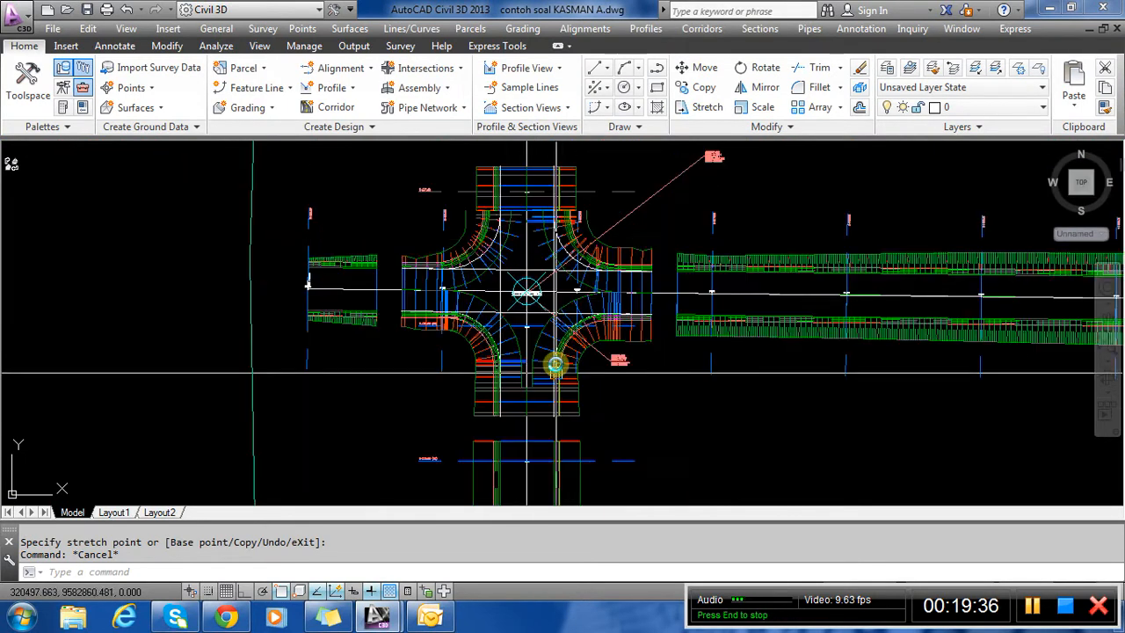
pyautogui.scroll(5, 548, 339)
pyautogui.click(529, 332)
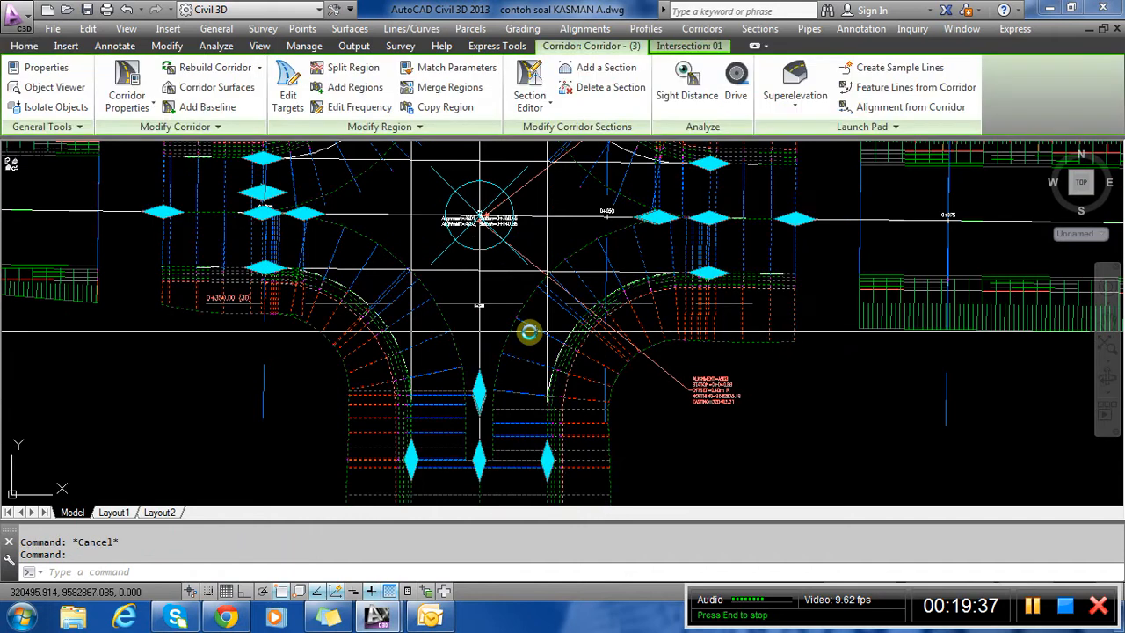
pyautogui.rightClick(531, 331)
pyautogui.click(580, 504)
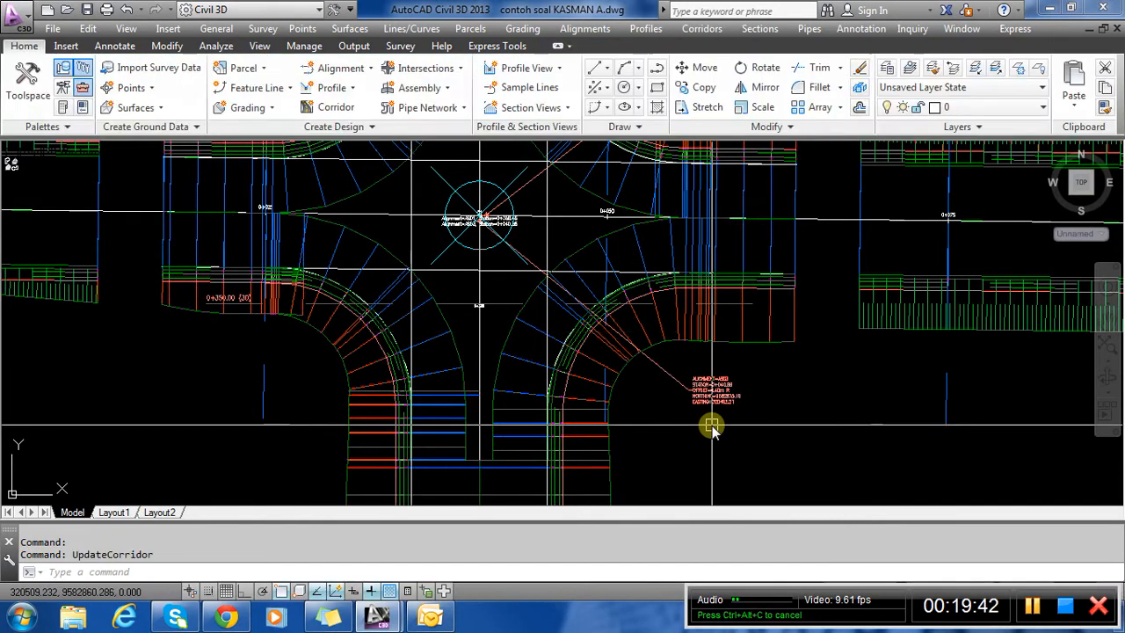
pyautogui.scroll(-3, 703, 460)
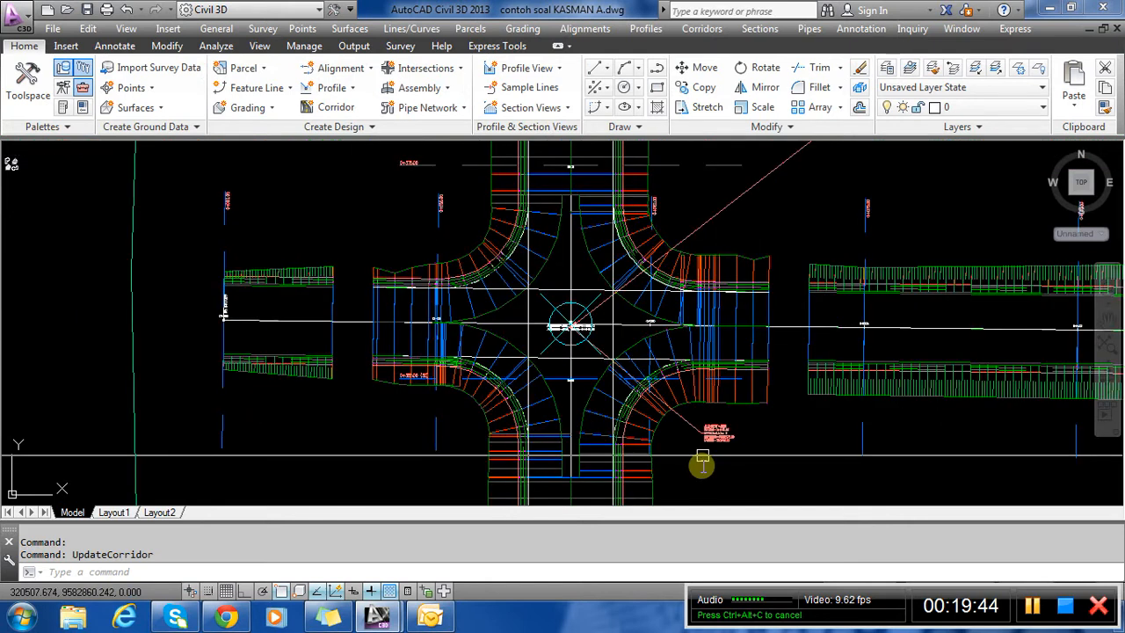
pyautogui.scroll(2, 610, 211)
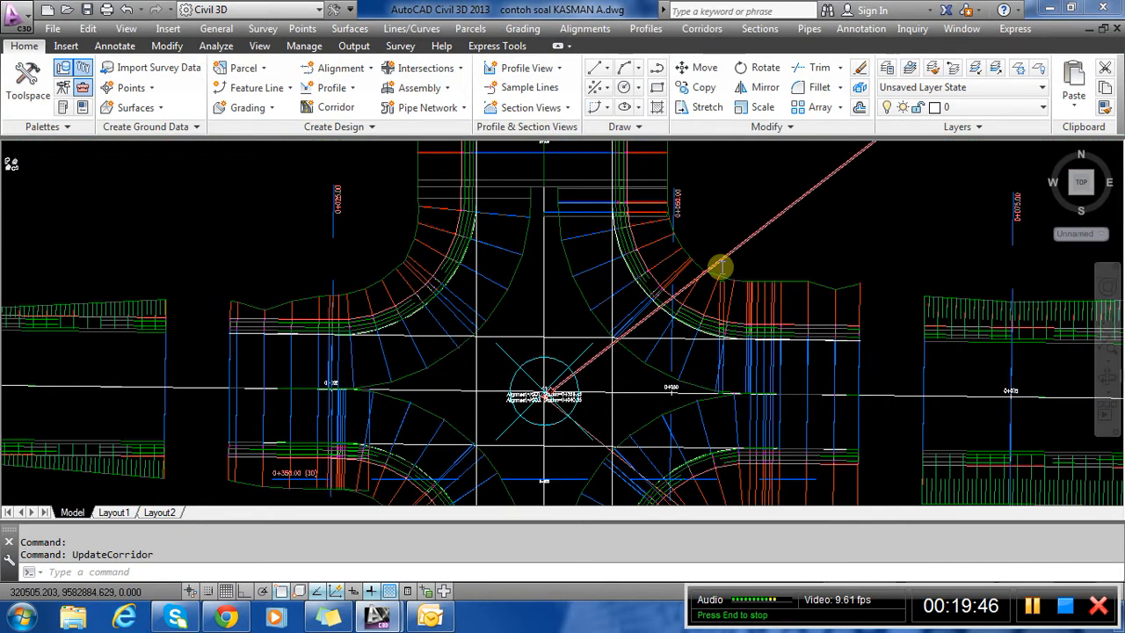
pyautogui.scroll(-2, 721, 262)
pyautogui.scroll(2, 722, 266)
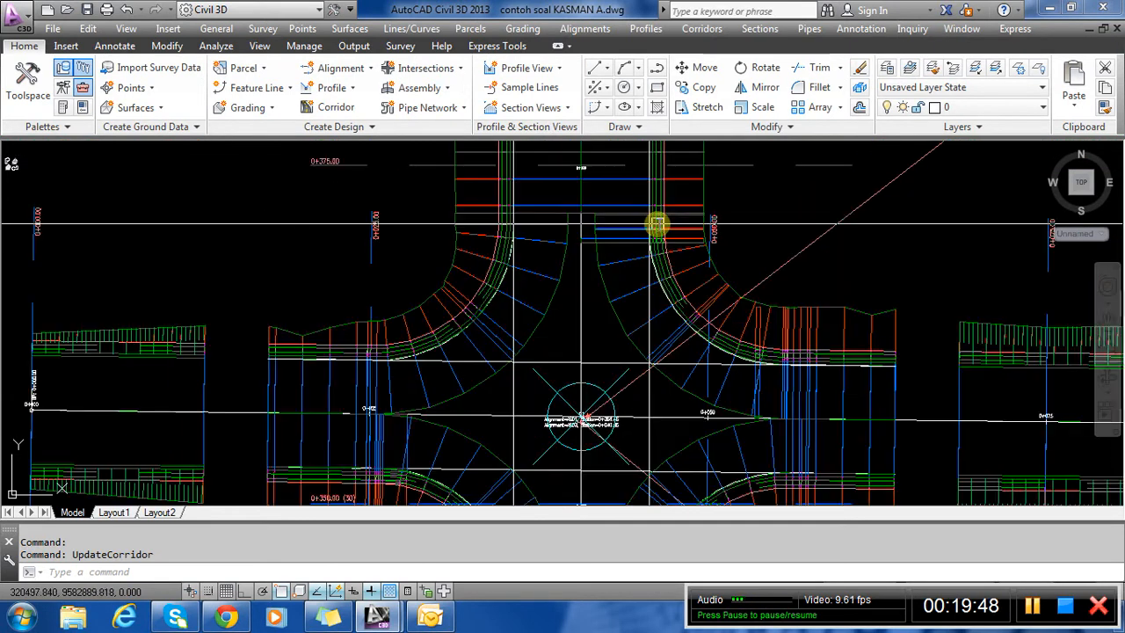
pyautogui.click(632, 295)
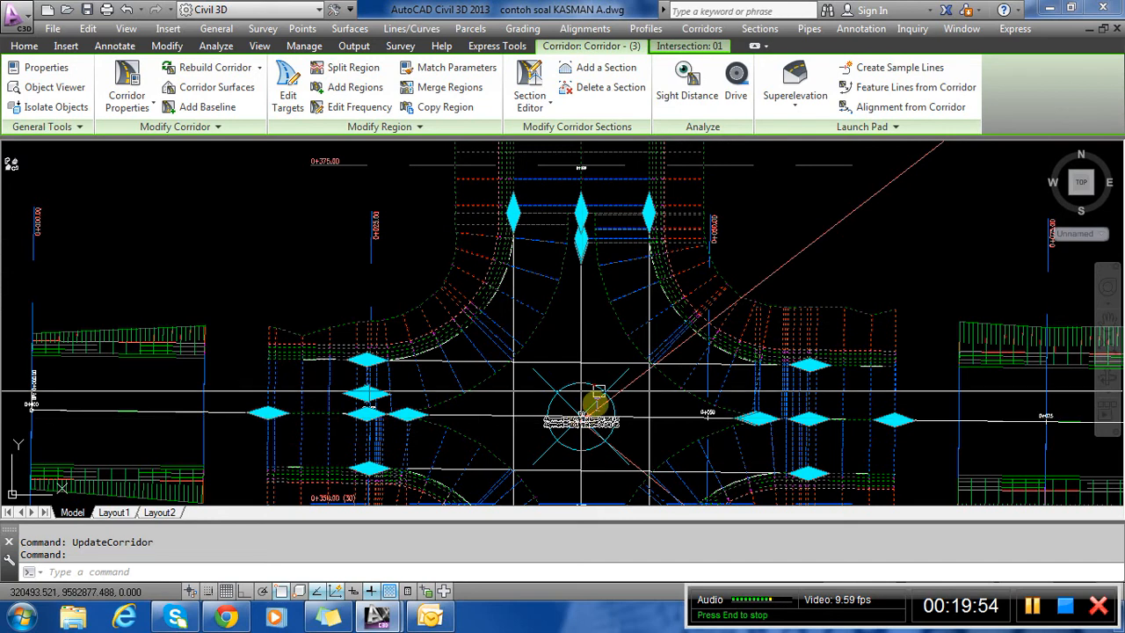
pyautogui.press('Escape')
pyautogui.click(589, 315)
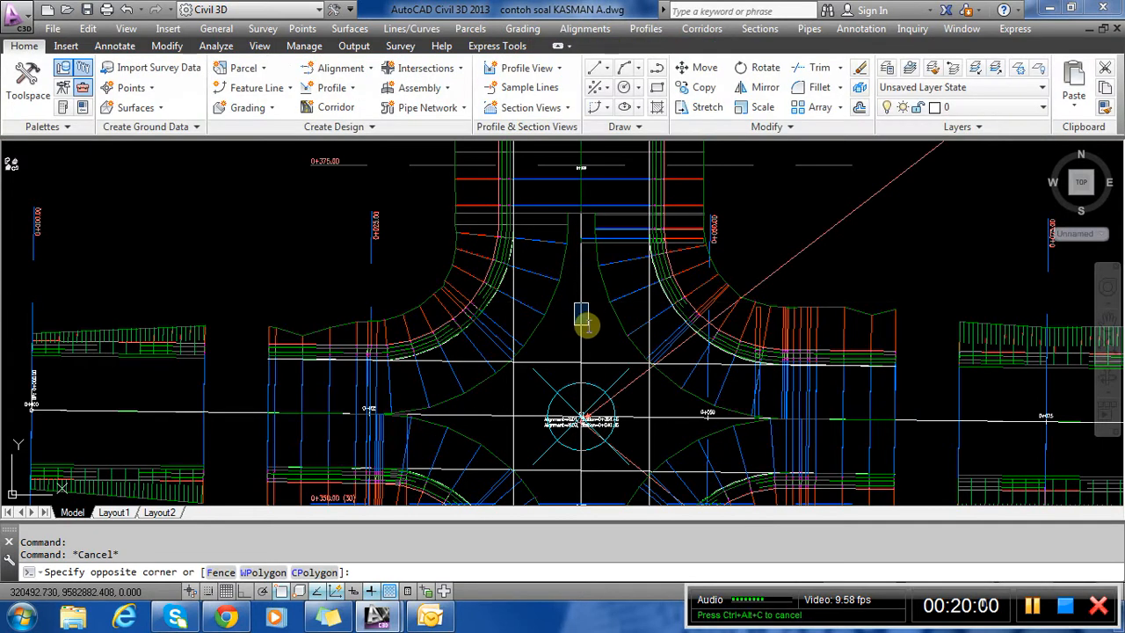
pyautogui.press('Escape')
pyautogui.click(583, 325)
pyautogui.scroll(-5, 630, 381)
pyautogui.scroll(5, 630, 374)
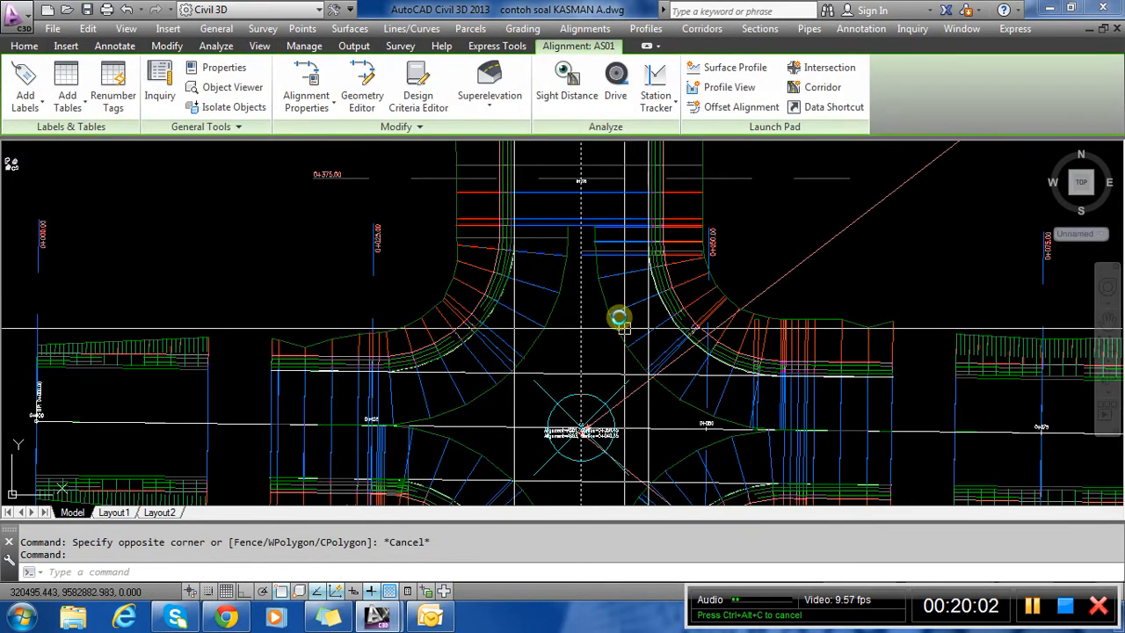
pyautogui.press('Escape')
# Open the intersection corridor's properties and highlight the Curb Return Fillets region of the 01 - NE - Quadrant baseline in the drawing.
pyautogui.click(622, 325)
pyautogui.rightClick(622, 326)
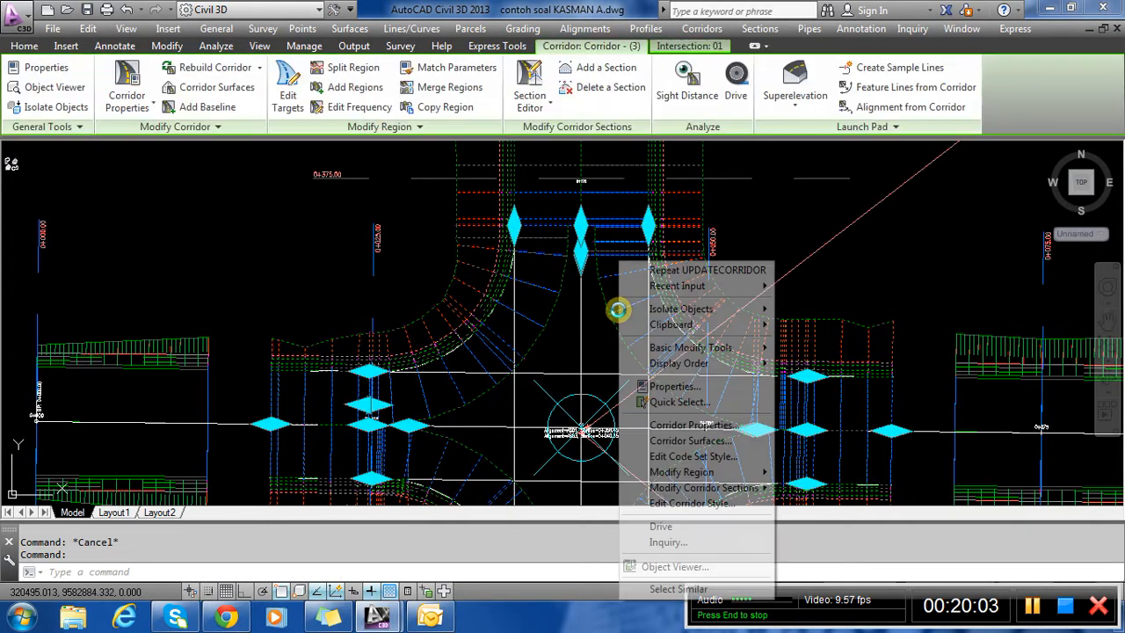
pyautogui.click(681, 426)
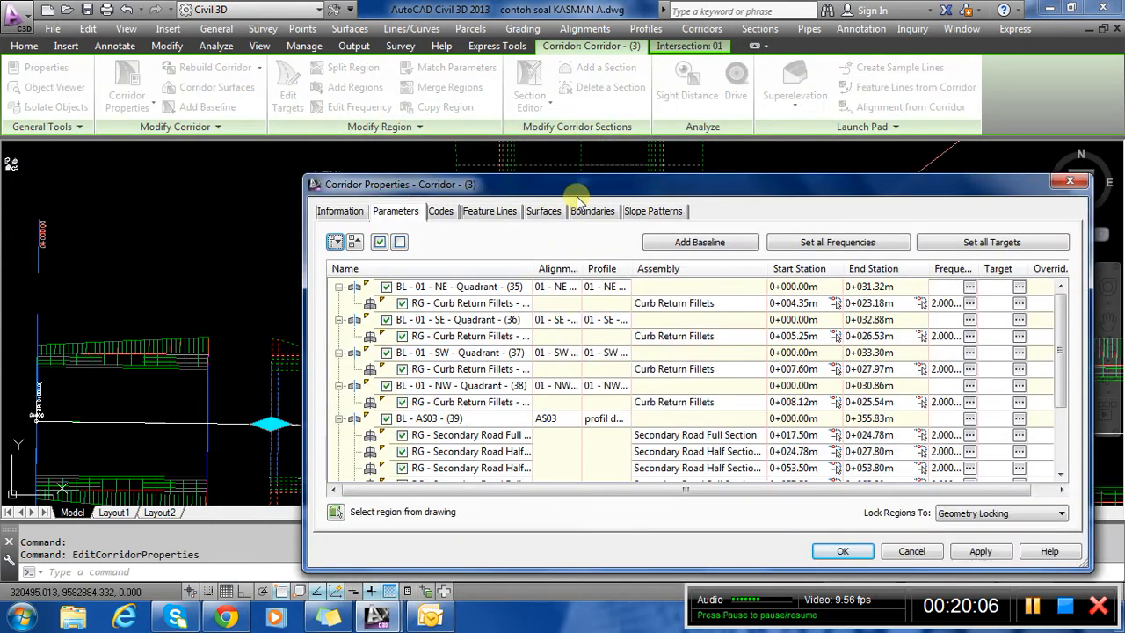
pyautogui.moveTo(574, 189)
pyautogui.mouseDown()
pyautogui.moveTo(723, 334)
pyautogui.moveTo(757, 339)
pyautogui.moveTo(762, 470)
pyautogui.mouseUp()
pyautogui.click(670, 450)
pyautogui.moveTo(450, 349); pyautogui.dragTo(236, 178)
pyautogui.moveTo(310, 173); pyautogui.dragTo(176, 311)
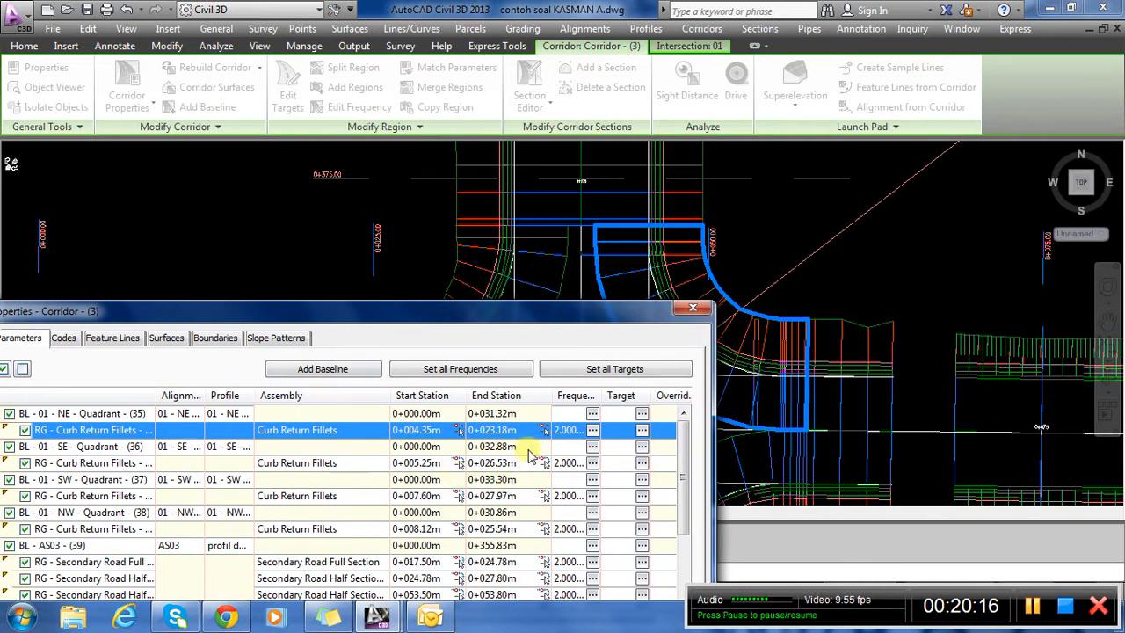
pyautogui.moveTo(579, 332); pyautogui.dragTo(316, 153)
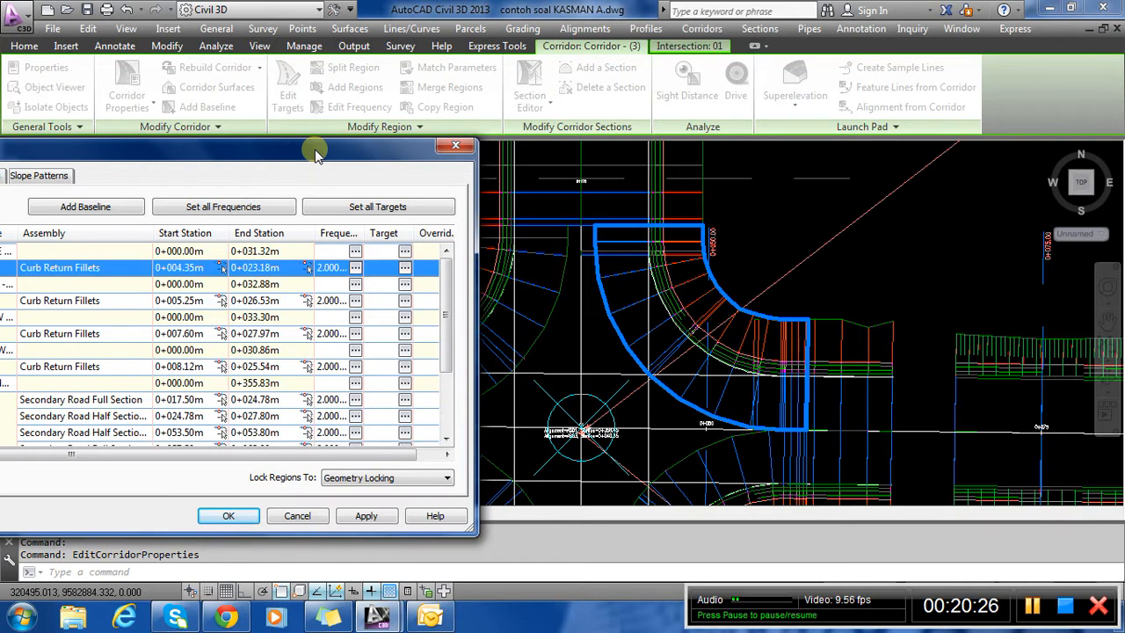
pyautogui.moveTo(316, 154); pyautogui.dragTo(823, 343)
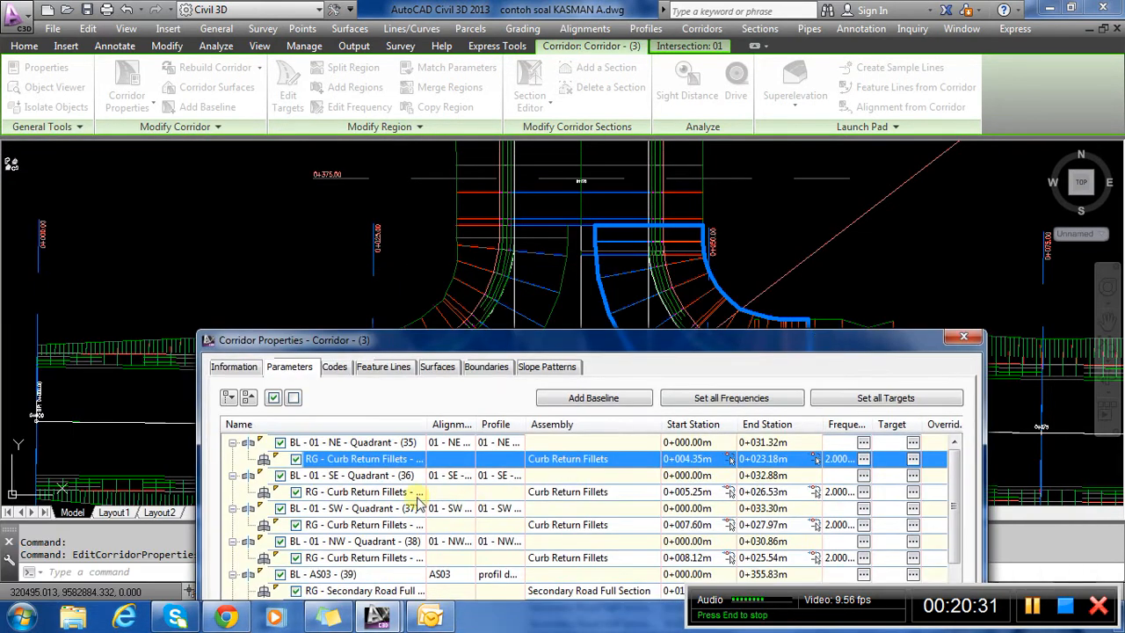
# Examine the Curb Return Fillets regions of the SE, SW and NW quadrant baselines one after another.
pyautogui.click(395, 479)
pyautogui.moveTo(593, 341); pyautogui.dragTo(356, 162)
pyautogui.click(450, 587)
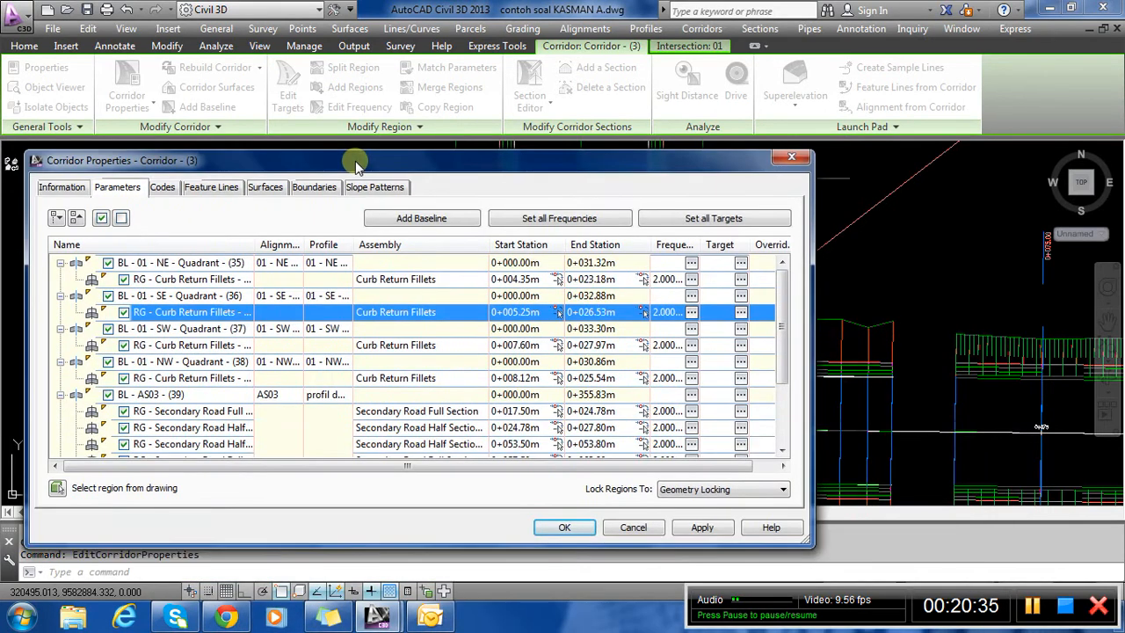
pyautogui.click(233, 330)
pyautogui.moveTo(429, 158); pyautogui.dragTo(297, 113)
pyautogui.click(95, 302)
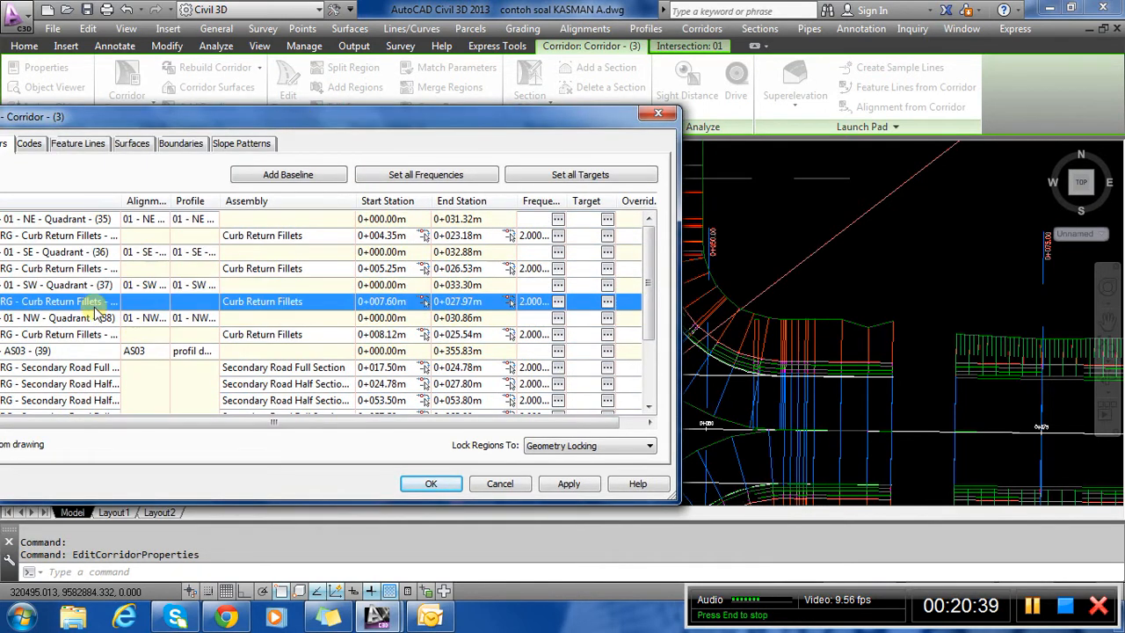
pyautogui.click(93, 318)
pyautogui.click(88, 338)
# Highlight the AS03 Secondary Road Half Section region starting at 0+053.50 and widen the Name column to read the region names.
pyautogui.scroll(-2, 87, 345)
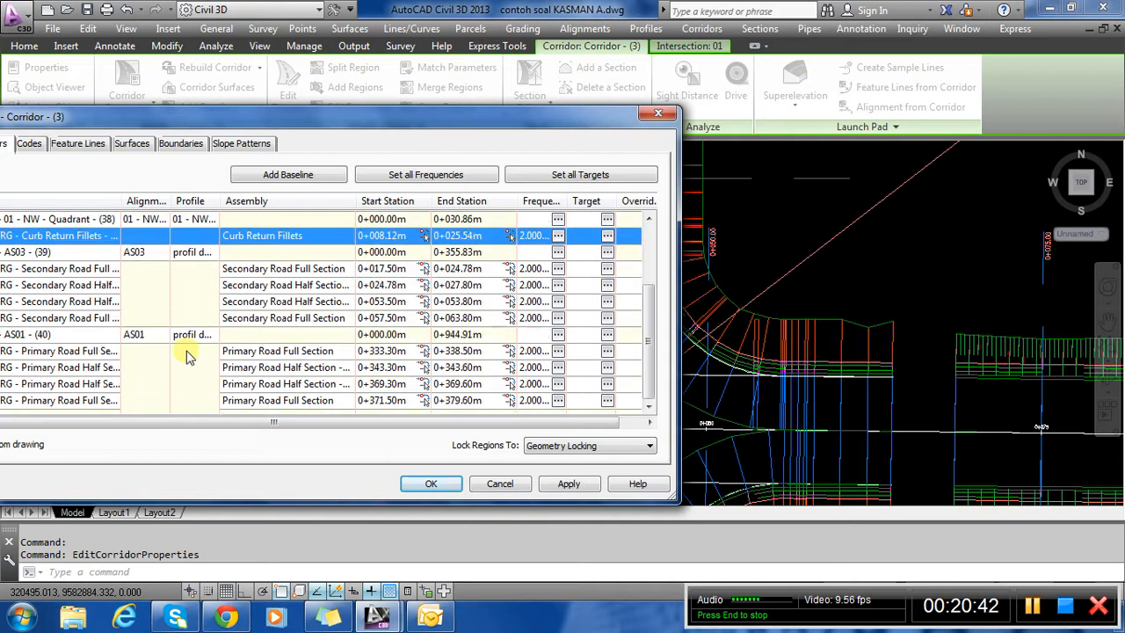
pyautogui.click(93, 268)
pyautogui.click(98, 302)
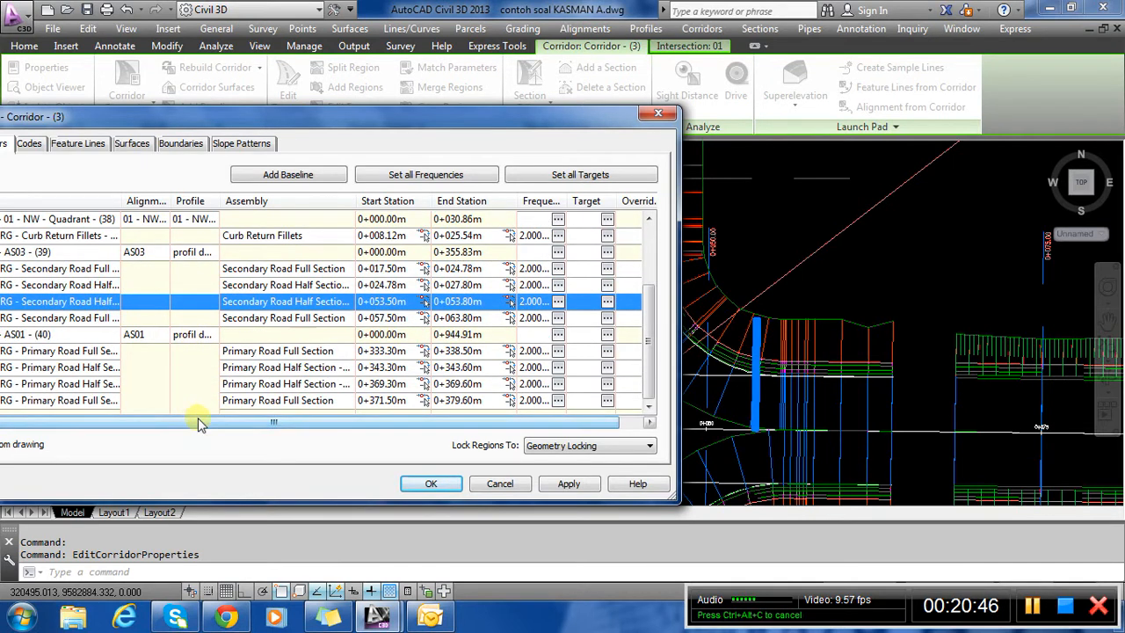
pyautogui.moveTo(260, 118); pyautogui.dragTo(373, 115)
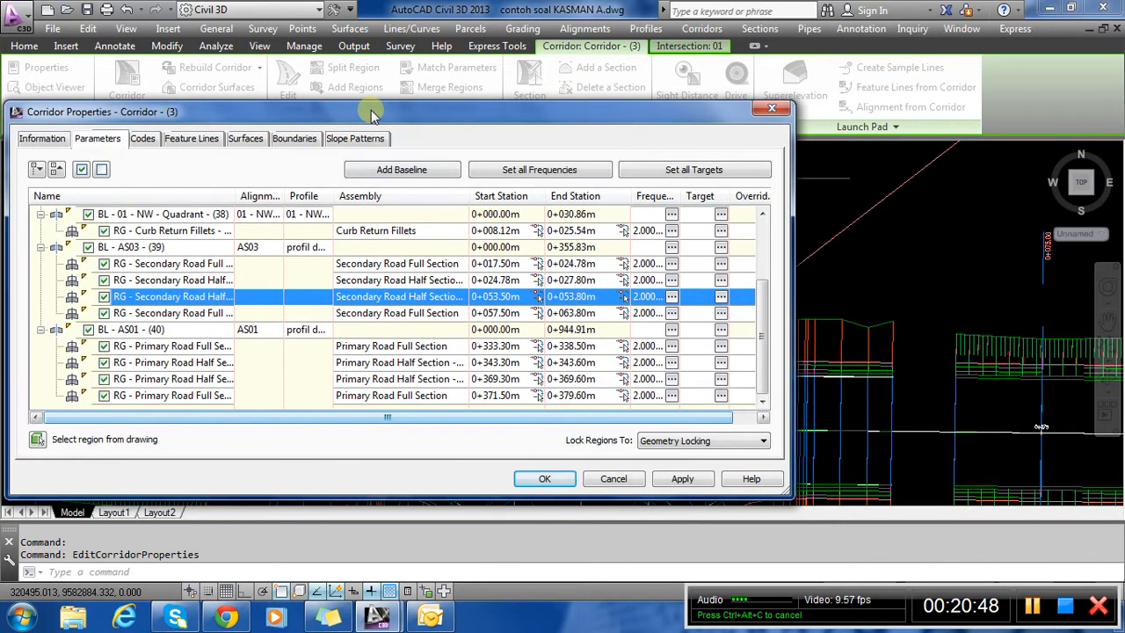
pyautogui.moveTo(238, 194); pyautogui.dragTo(263, 195)
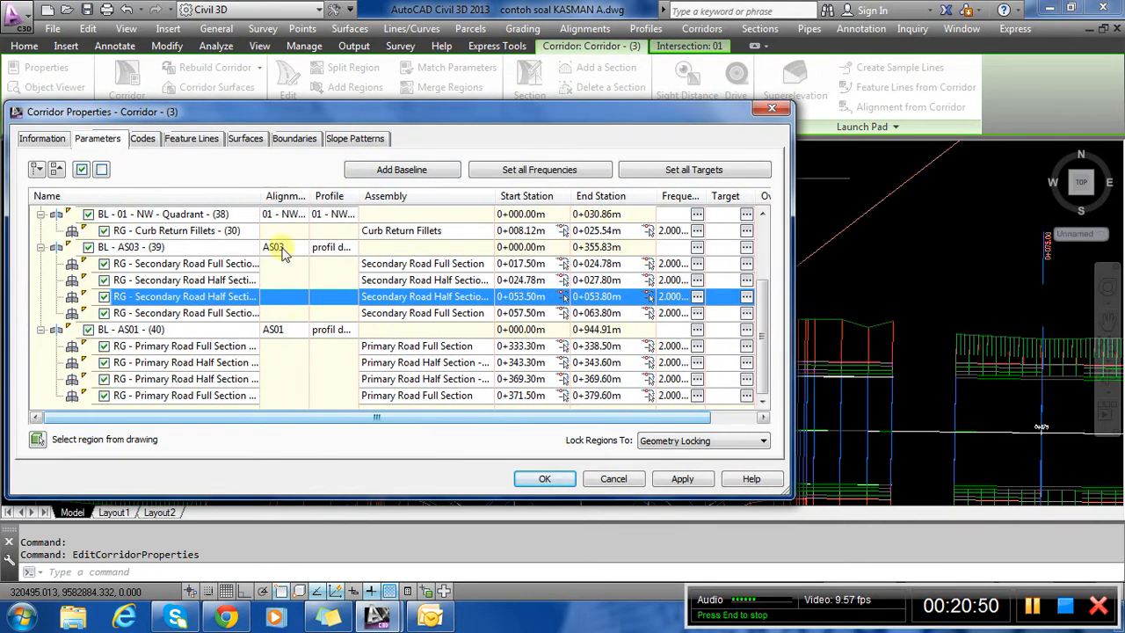
pyautogui.moveTo(434, 121)
pyautogui.mouseDown()
pyautogui.moveTo(244, 301)
pyautogui.moveTo(158, 231)
pyautogui.moveTo(171, 226)
pyautogui.mouseUp()
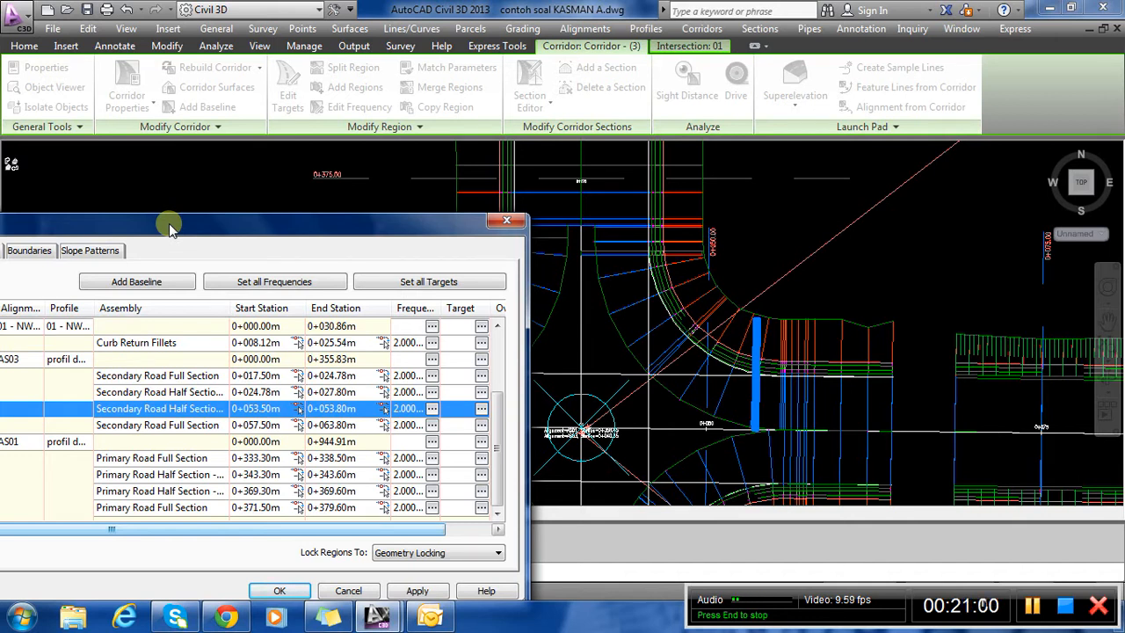
pyautogui.moveTo(172, 227); pyautogui.dragTo(172, 226)
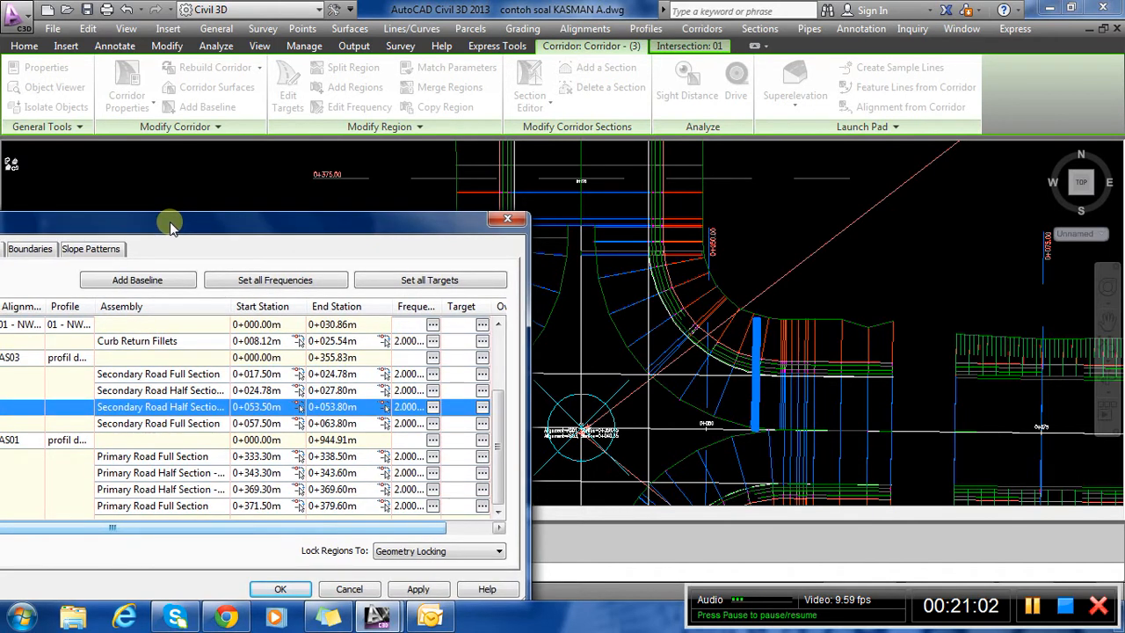
pyautogui.moveTo(171, 227); pyautogui.dragTo(287, 178)
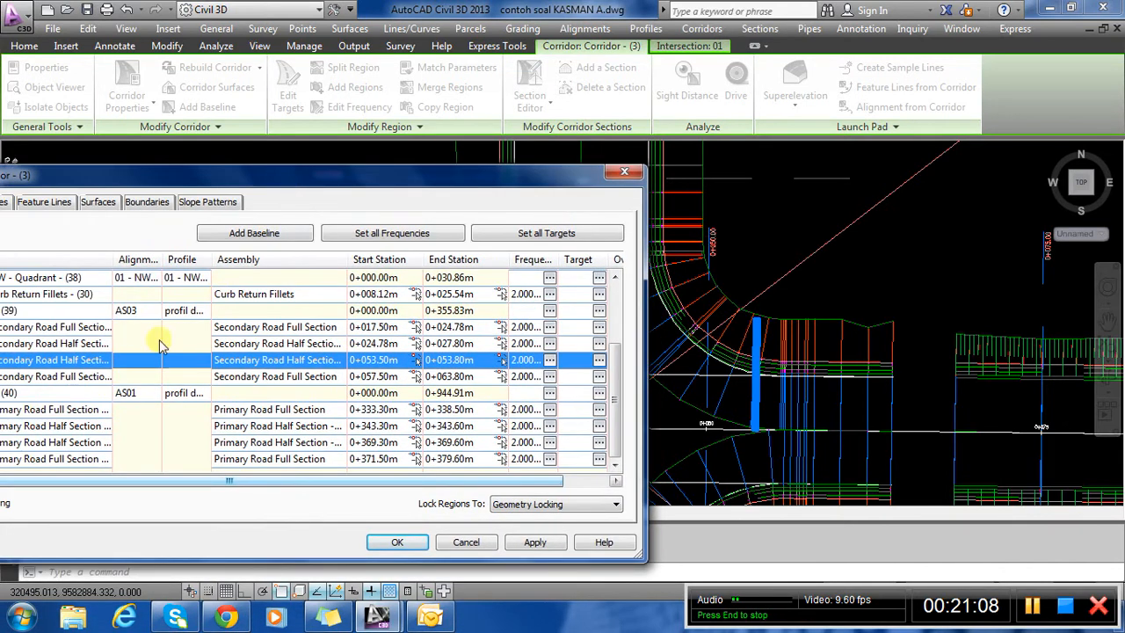
# Compare the AS03 Secondary Road Full Section region east of the intersection with the two AS03 half-section regions.
pyautogui.click(90, 377)
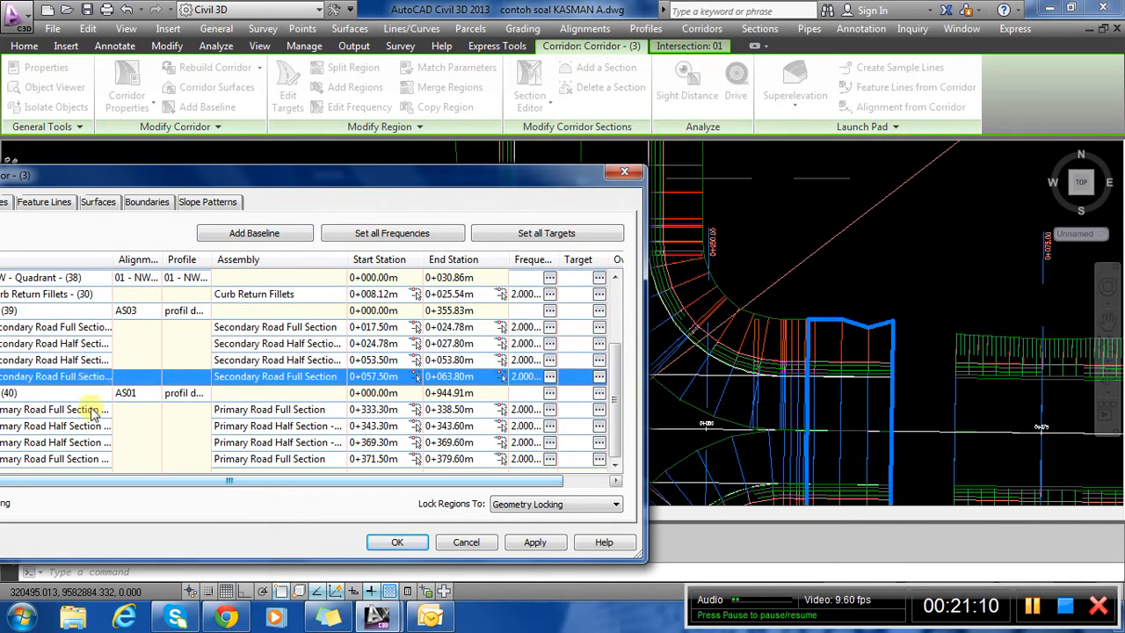
pyautogui.click(91, 409)
pyautogui.click(91, 376)
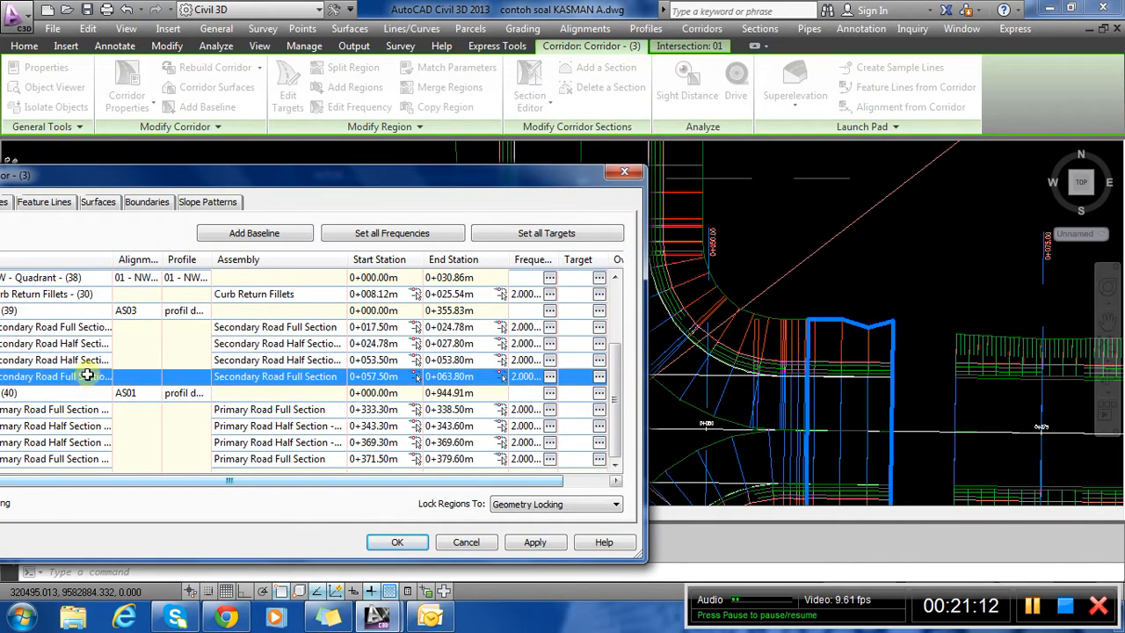
pyautogui.click(90, 360)
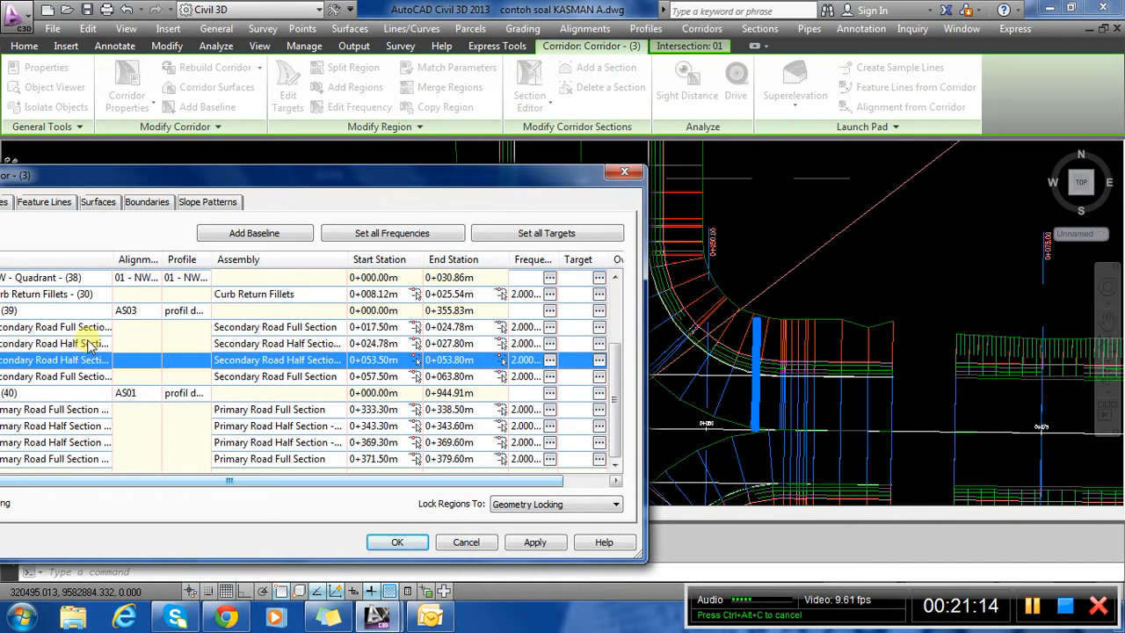
pyautogui.click(90, 343)
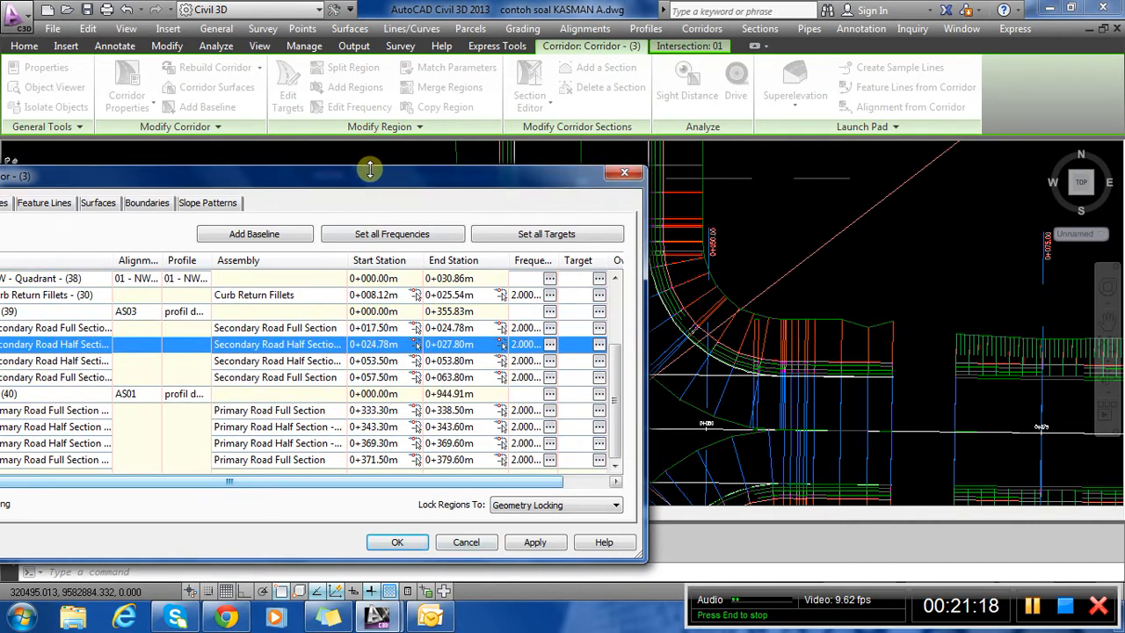
# Check where the AS03 Secondary Road and AS01 Primary Road half-section regions lie, keeping the drawing's west side in view.
pyautogui.moveTo(365, 174)
pyautogui.mouseDown()
pyautogui.moveTo(1069, 526)
pyautogui.moveTo(1074, 564)
pyautogui.moveTo(1029, 497)
pyautogui.moveTo(914, 156)
pyautogui.moveTo(1027, 466)
pyautogui.moveTo(941, 180)
pyautogui.mouseUp()
pyautogui.click(621, 361)
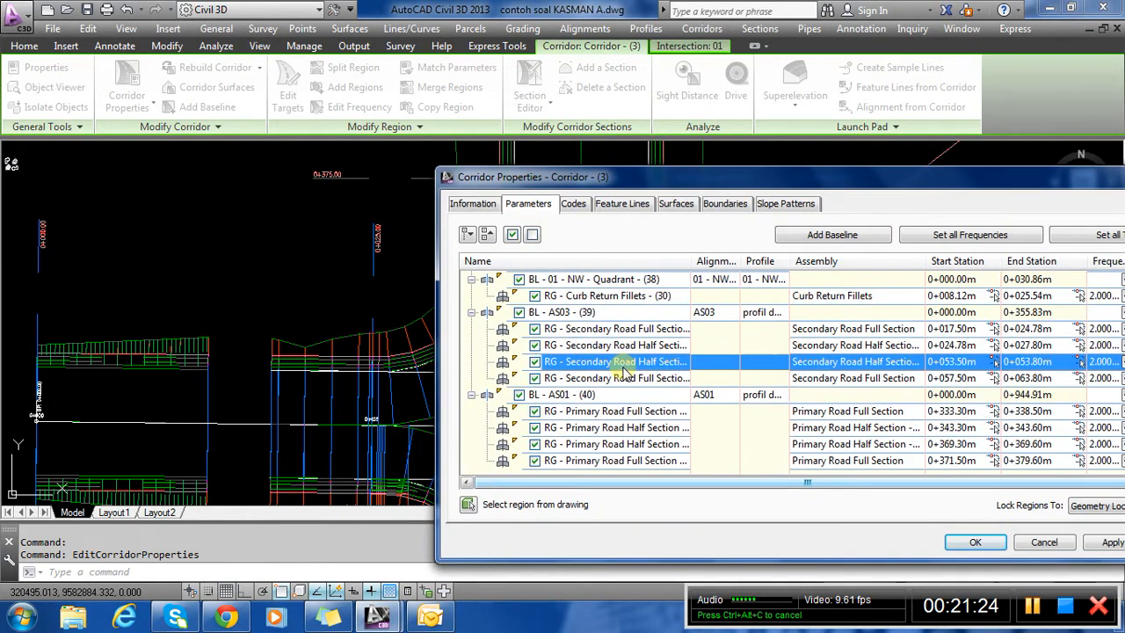
pyautogui.moveTo(690, 176); pyautogui.dragTo(685, 232)
pyautogui.click(645, 479)
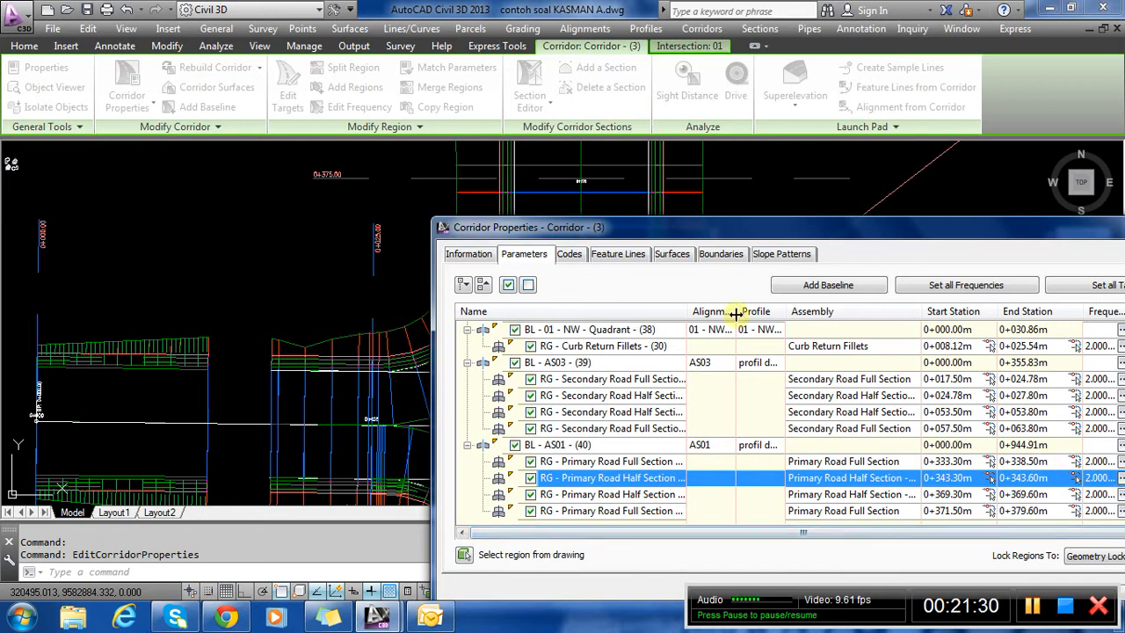
pyautogui.click(618, 395)
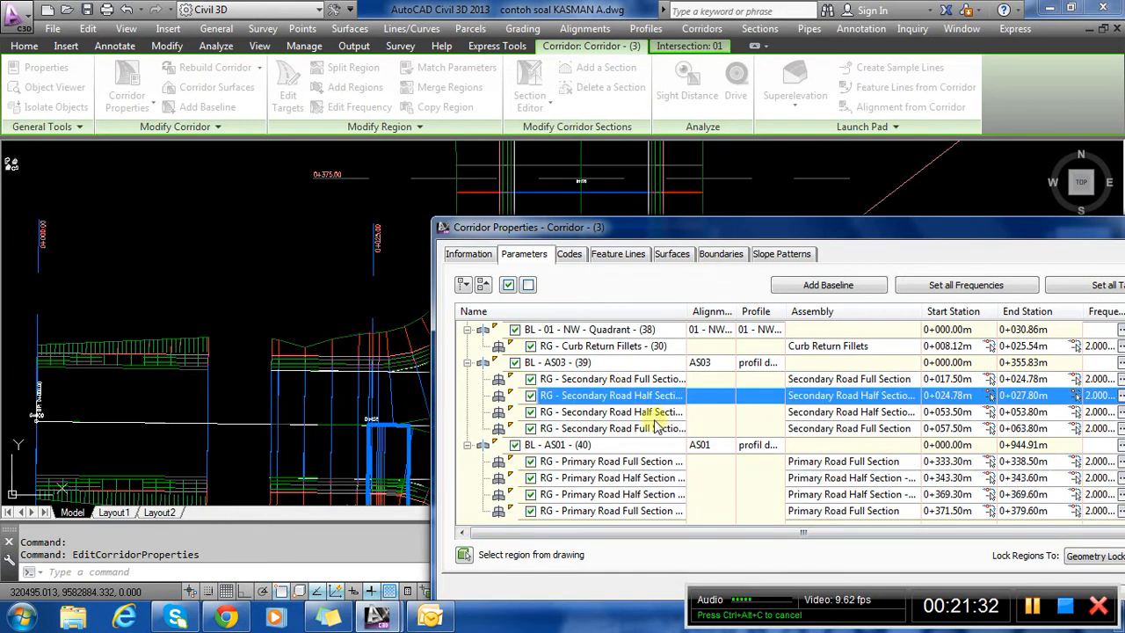
# Examine where the AS03 Secondary Road full- and half-section regions and the AS01 Primary Road half-section regions lie in the drawing.
pyautogui.click(650, 412)
pyautogui.click(644, 413)
pyautogui.click(643, 378)
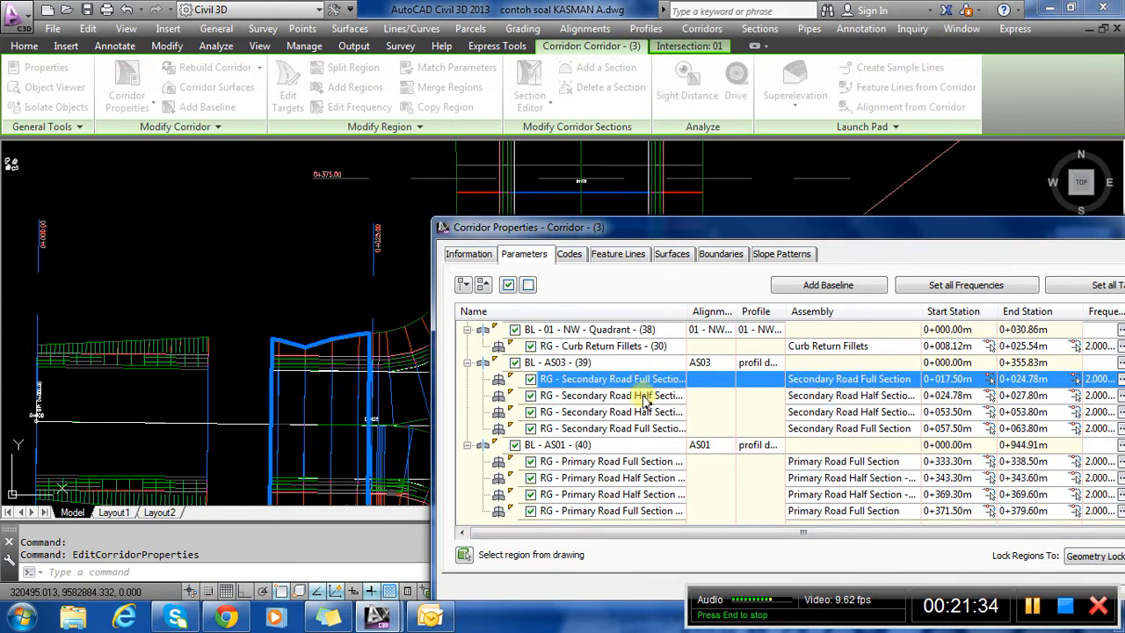
pyautogui.click(616, 396)
pyautogui.click(650, 379)
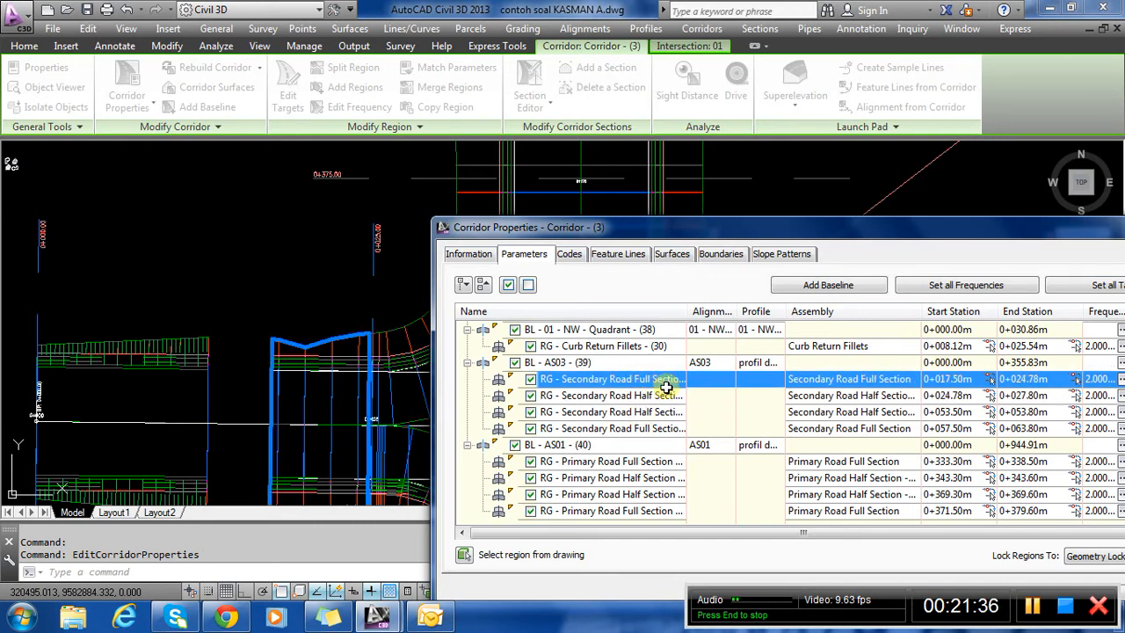
pyautogui.click(661, 396)
pyautogui.click(663, 411)
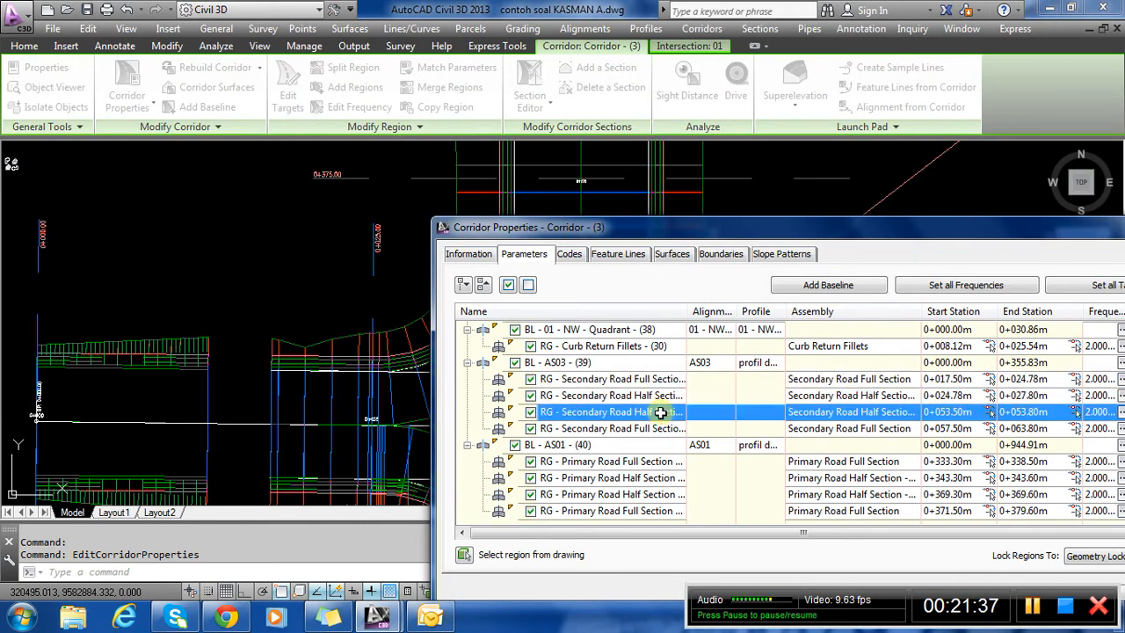
pyautogui.click(652, 479)
pyautogui.click(650, 495)
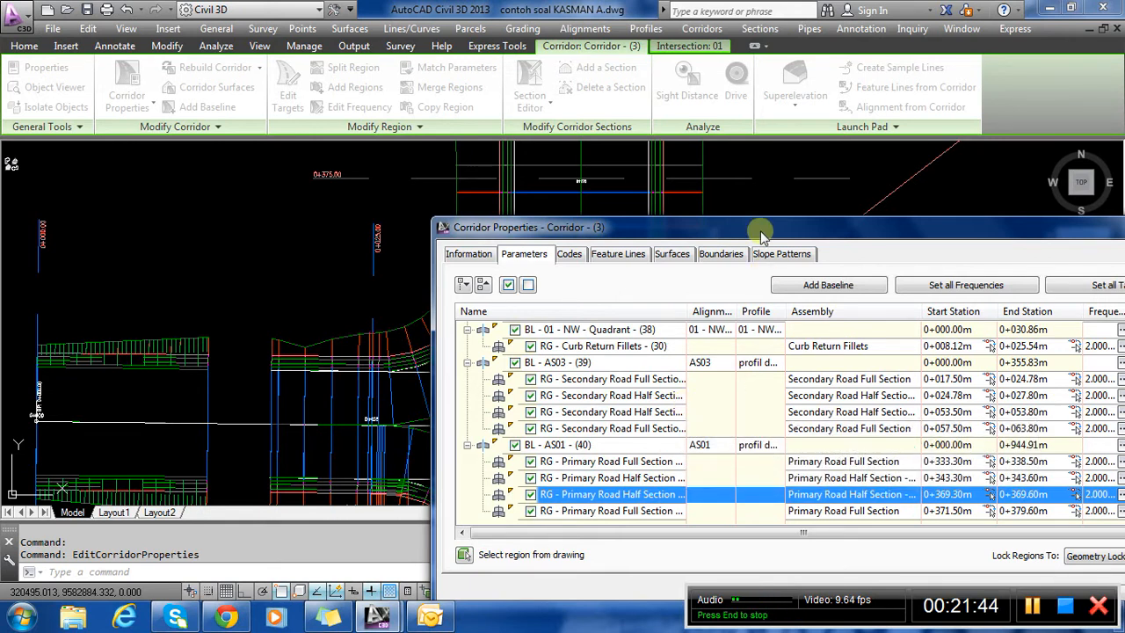
pyautogui.moveTo(758, 228)
pyautogui.mouseDown()
pyautogui.moveTo(550, 545)
pyautogui.moveTo(722, 542)
pyautogui.moveTo(730, 206)
pyautogui.moveTo(673, 444)
pyautogui.mouseUp()
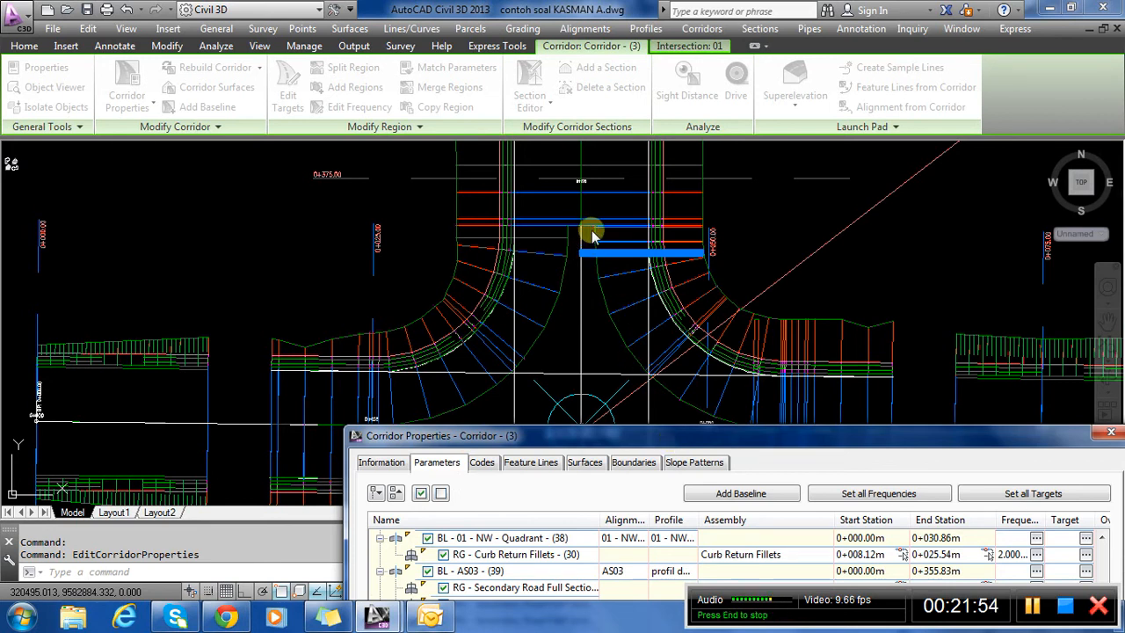
pyautogui.scroll(2, 591, 230)
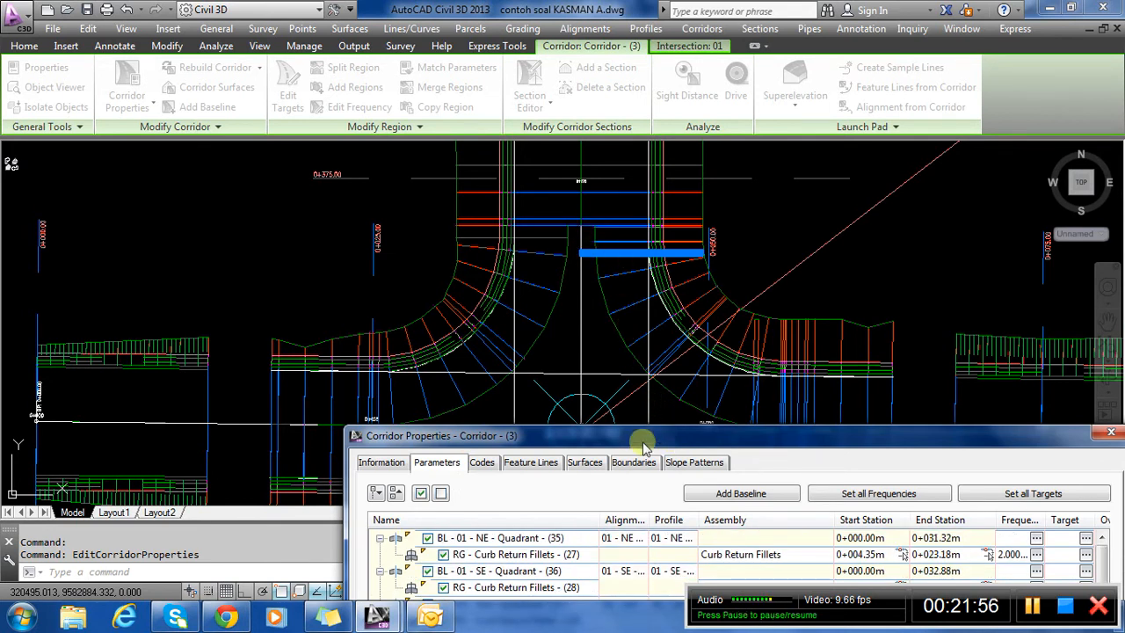
# Remove both Secondary Road Half Section regions from the AS03 baseline, starting at 0+024.78 and 0+053.50.
pyautogui.moveTo(643, 445); pyautogui.dragTo(581, 210)
pyautogui.click(500, 354)
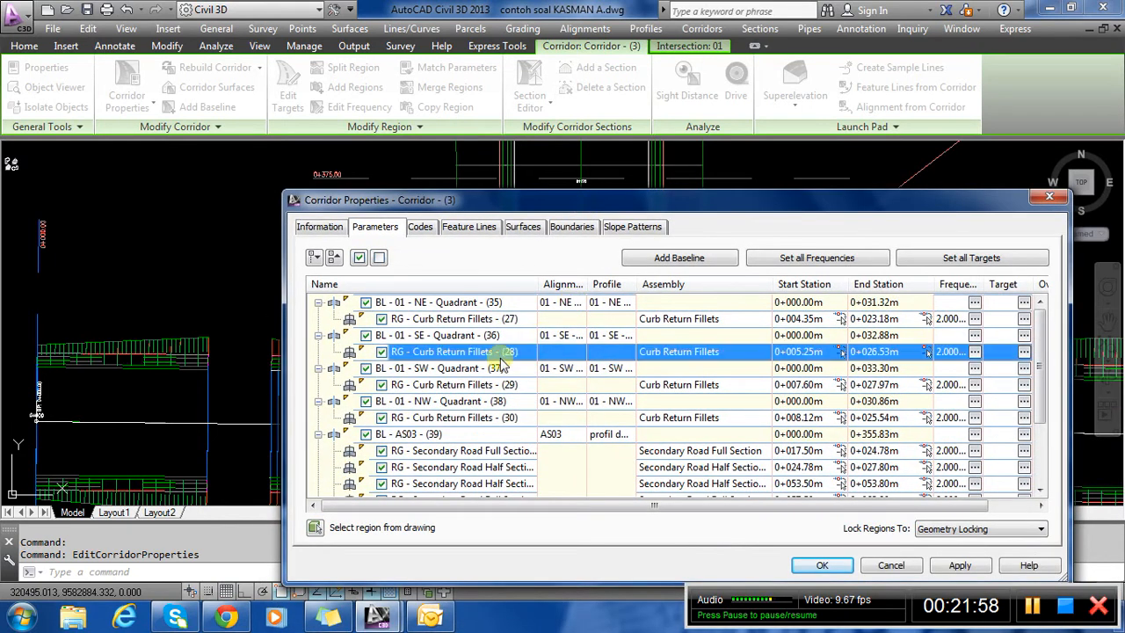
pyautogui.click(480, 336)
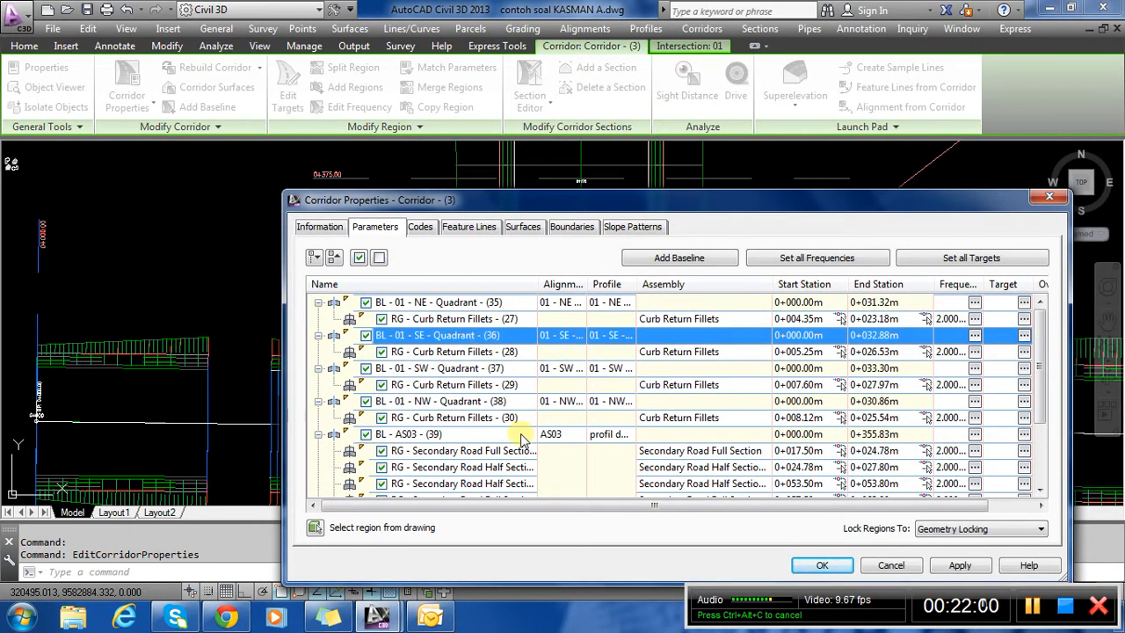
pyautogui.click(519, 433)
pyautogui.scroll(-2, 519, 434)
pyautogui.click(492, 370)
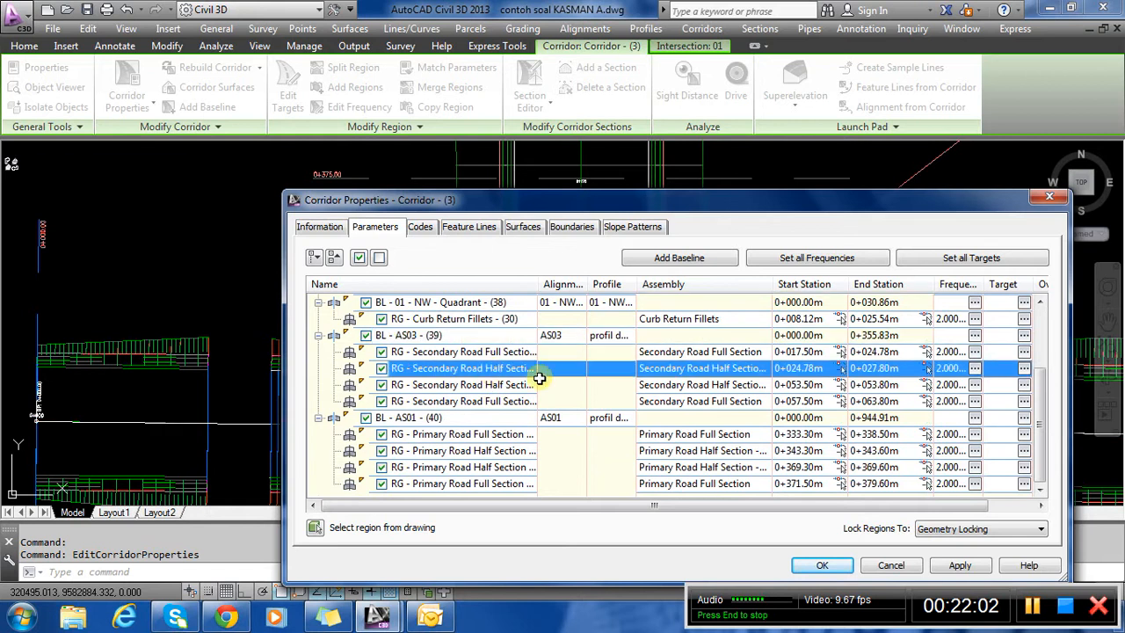
pyautogui.rightClick(502, 369)
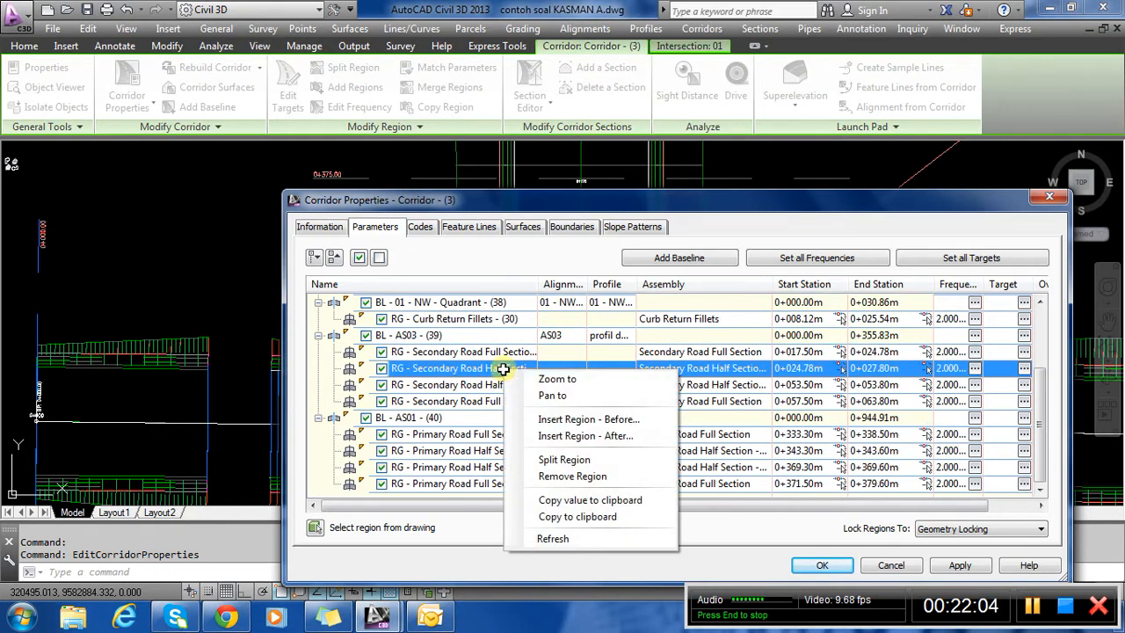
pyautogui.click(572, 476)
pyautogui.click(506, 387)
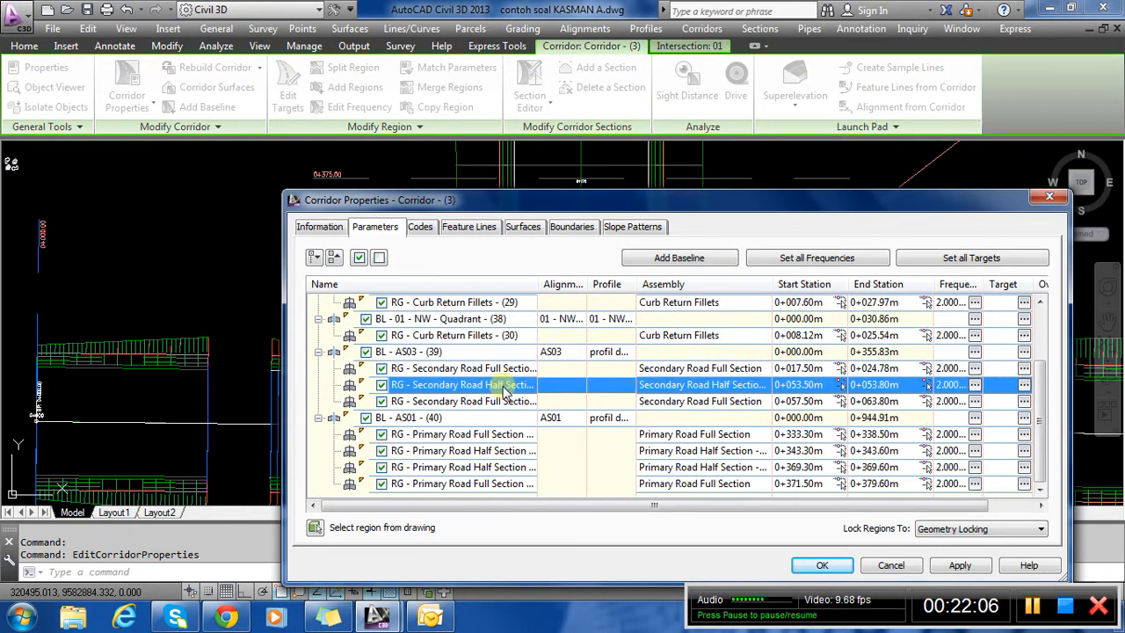
pyautogui.rightClick(505, 391)
pyautogui.click(572, 494)
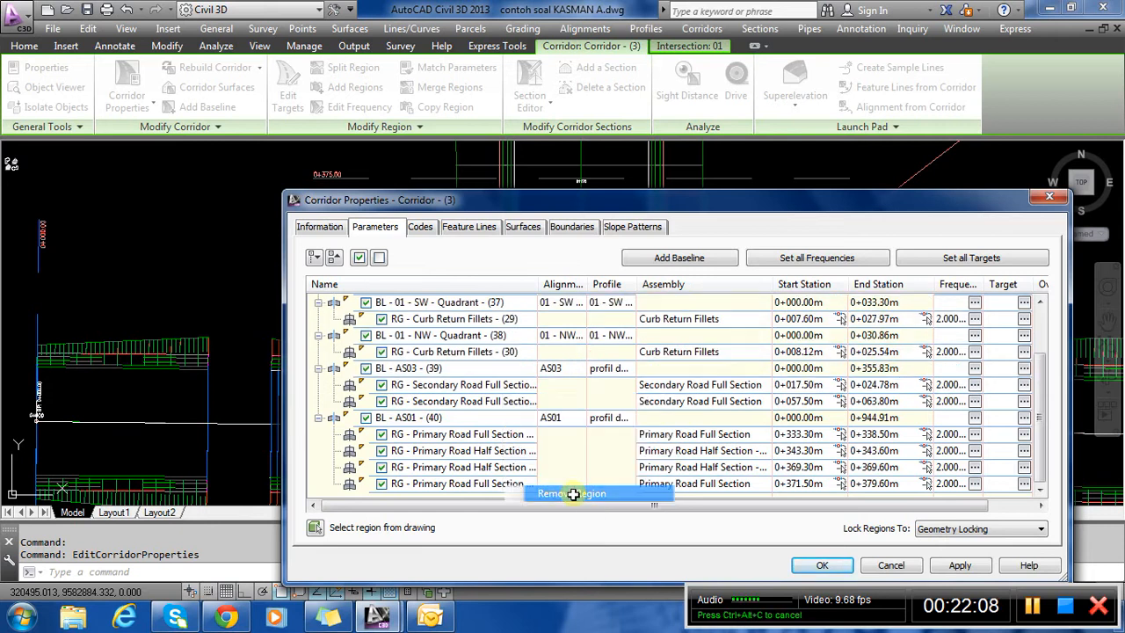
# Remove both Primary Road Half Section regions from the AS01 baseline, starting at 0+343.30 and 0+369.30.
pyautogui.click(500, 451)
pyautogui.rightClick(502, 451)
pyautogui.click(576, 381)
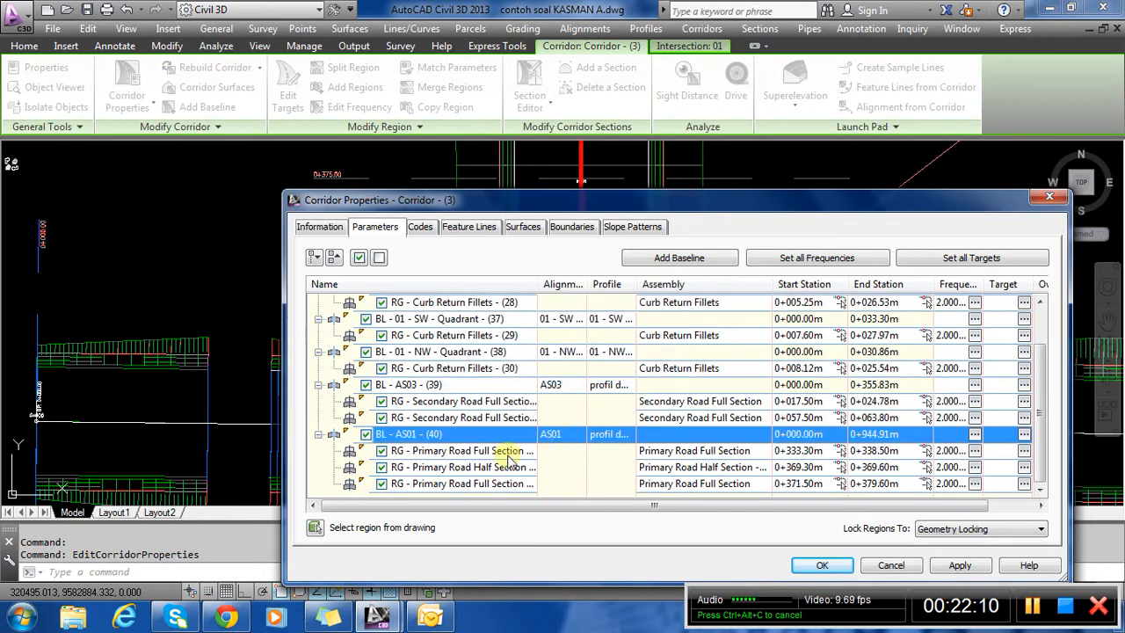
pyautogui.click(508, 466)
pyautogui.rightClick(507, 466)
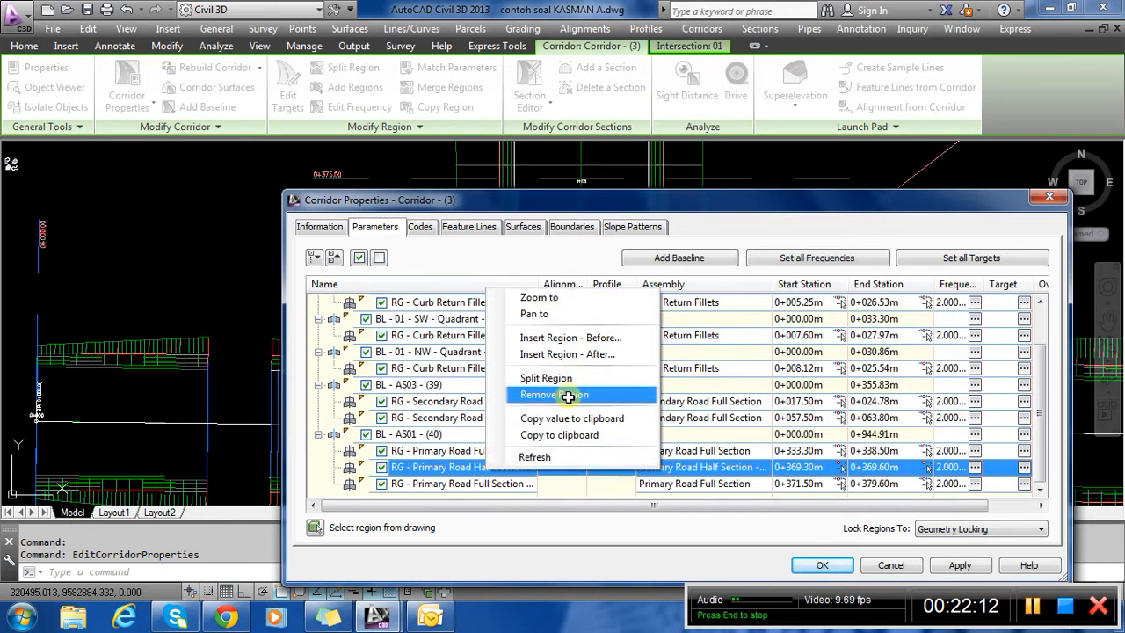
pyautogui.click(568, 395)
# Accept the region removals, rebuild the corridor, and inspect the intersection's curb returns.
pyautogui.click(813, 566)
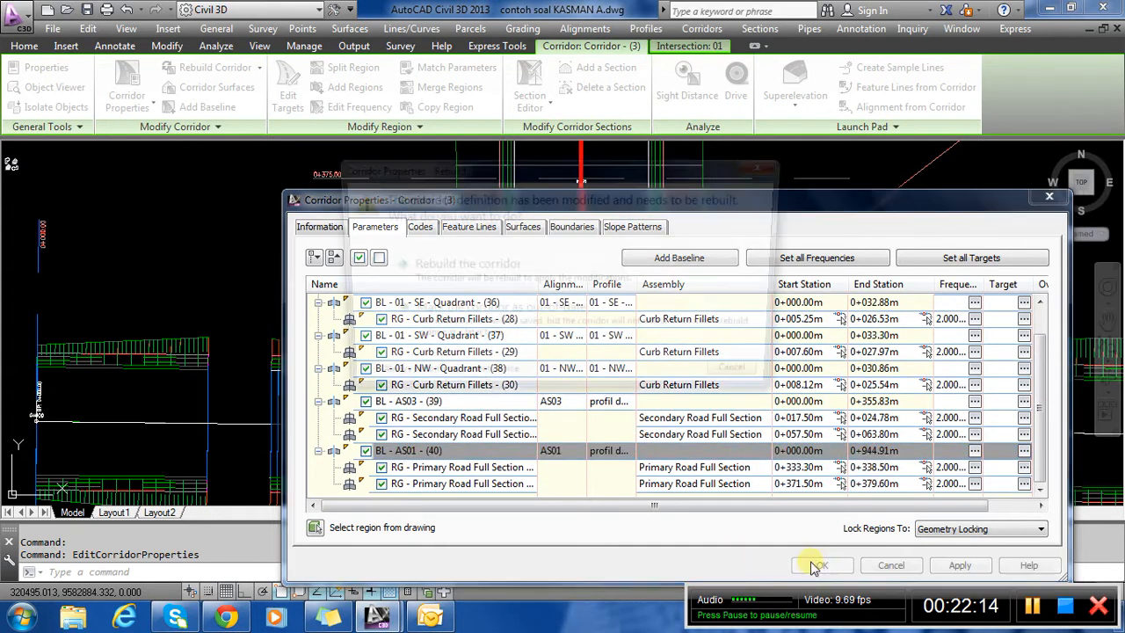
pyautogui.click(515, 267)
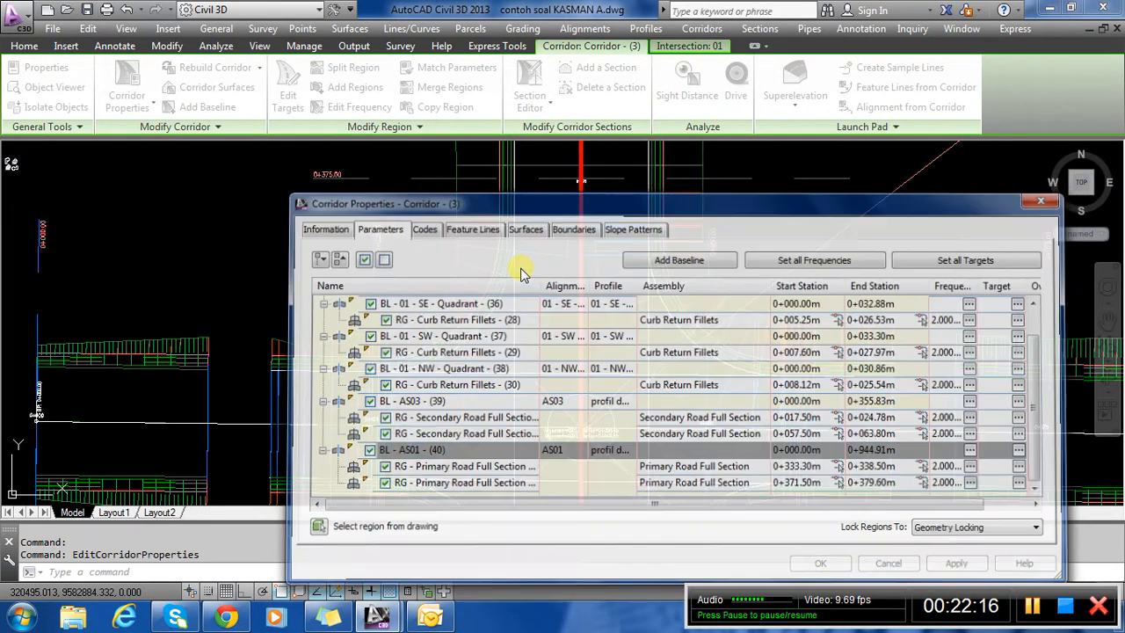
pyautogui.scroll(-3, 678, 284)
pyautogui.scroll(2, 718, 296)
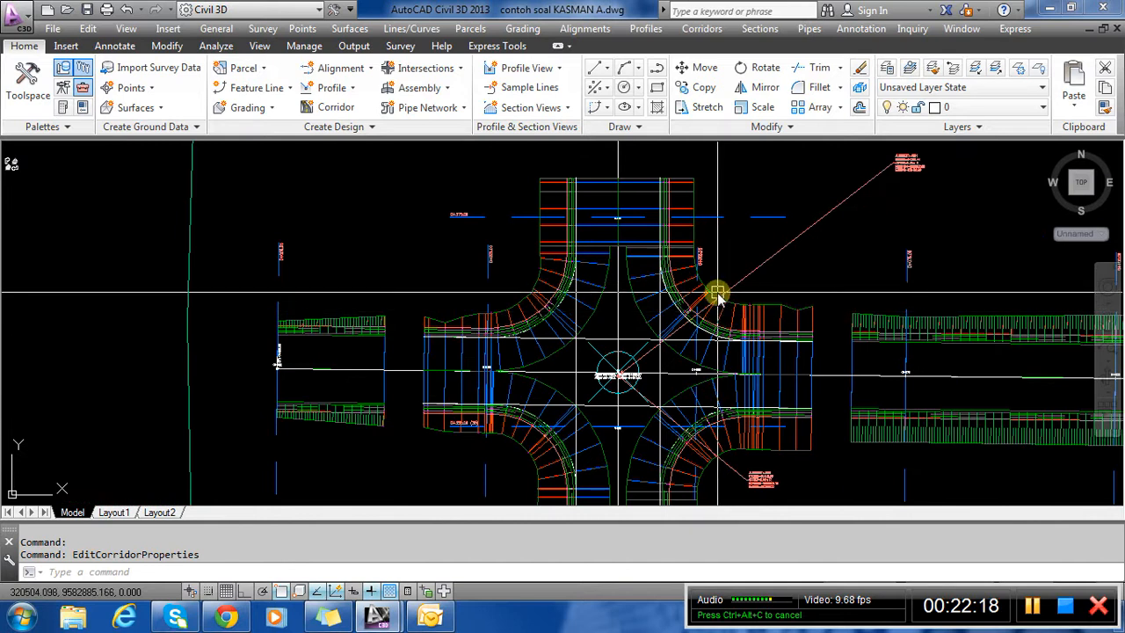
pyautogui.scroll(1, 718, 296)
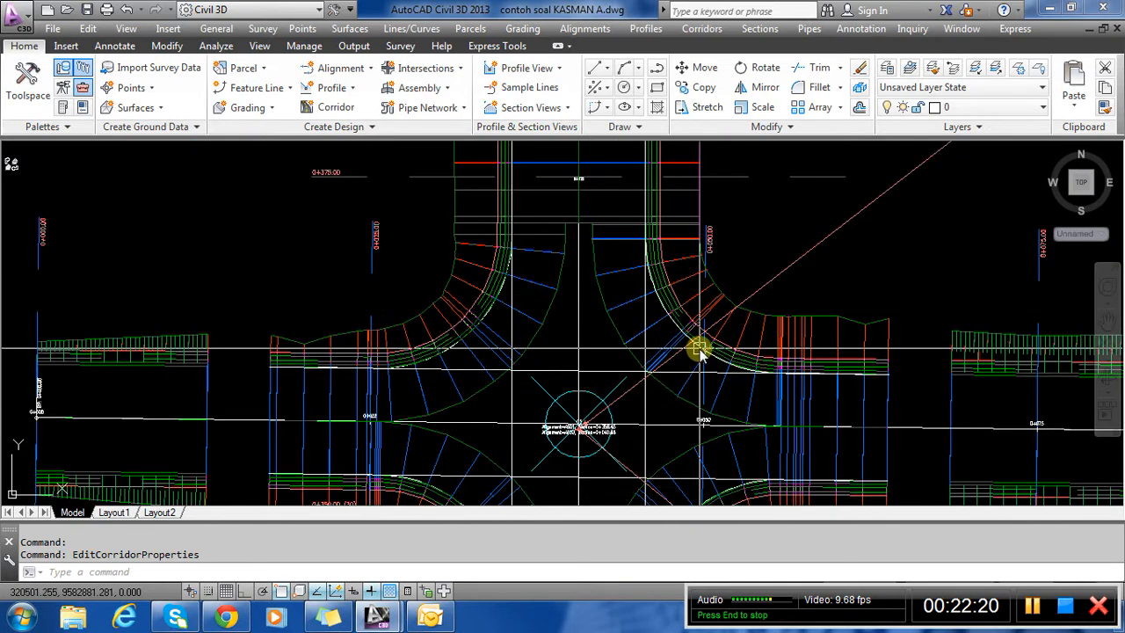
pyautogui.scroll(1, 678, 321)
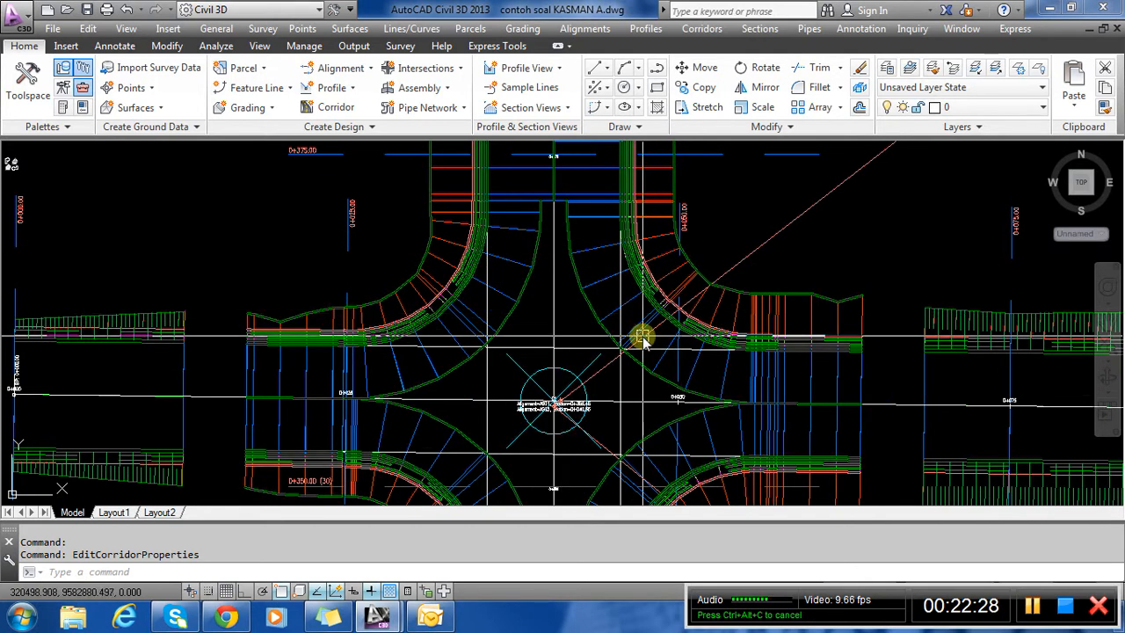
# Reopen the intersection corridor's properties and highlight the NE quadrant's Curb Return Fillets region with the drawing in view.
pyautogui.click(589, 210)
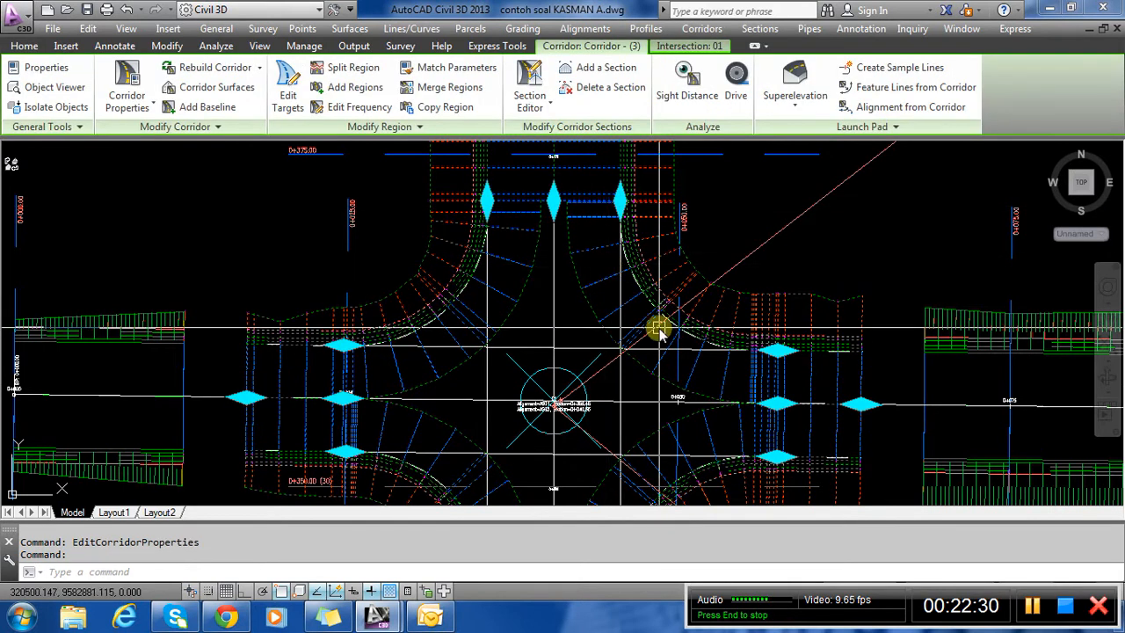
pyautogui.rightClick(615, 251)
pyautogui.click(631, 392)
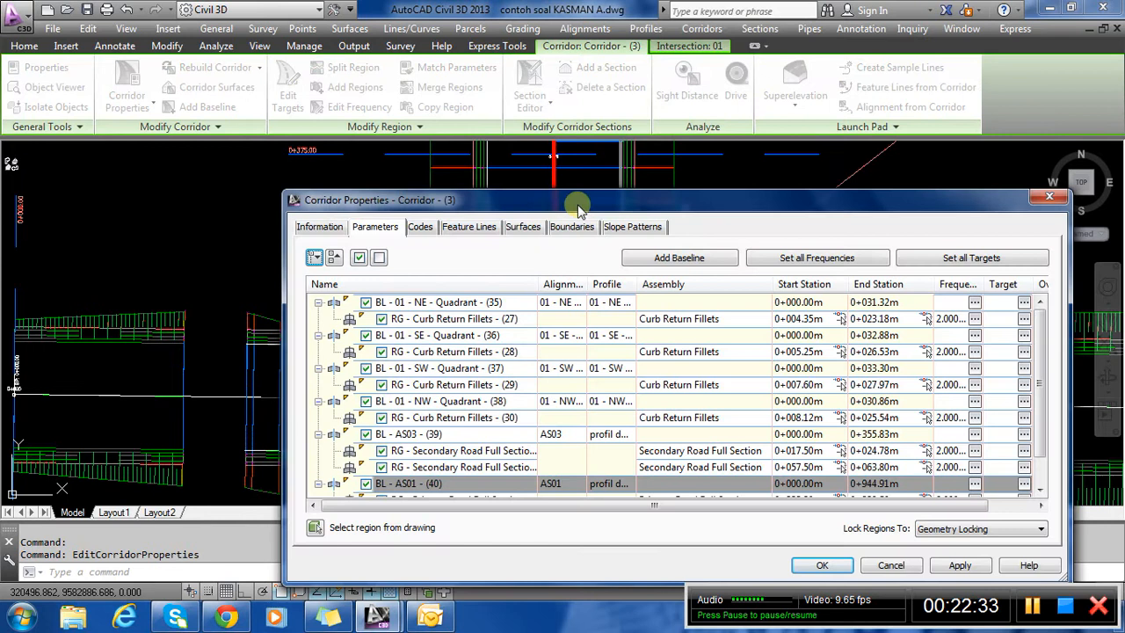
pyautogui.moveTo(573, 201)
pyautogui.mouseDown()
pyautogui.moveTo(502, 276)
pyautogui.moveTo(357, 335)
pyautogui.mouseUp()
pyautogui.click(255, 445)
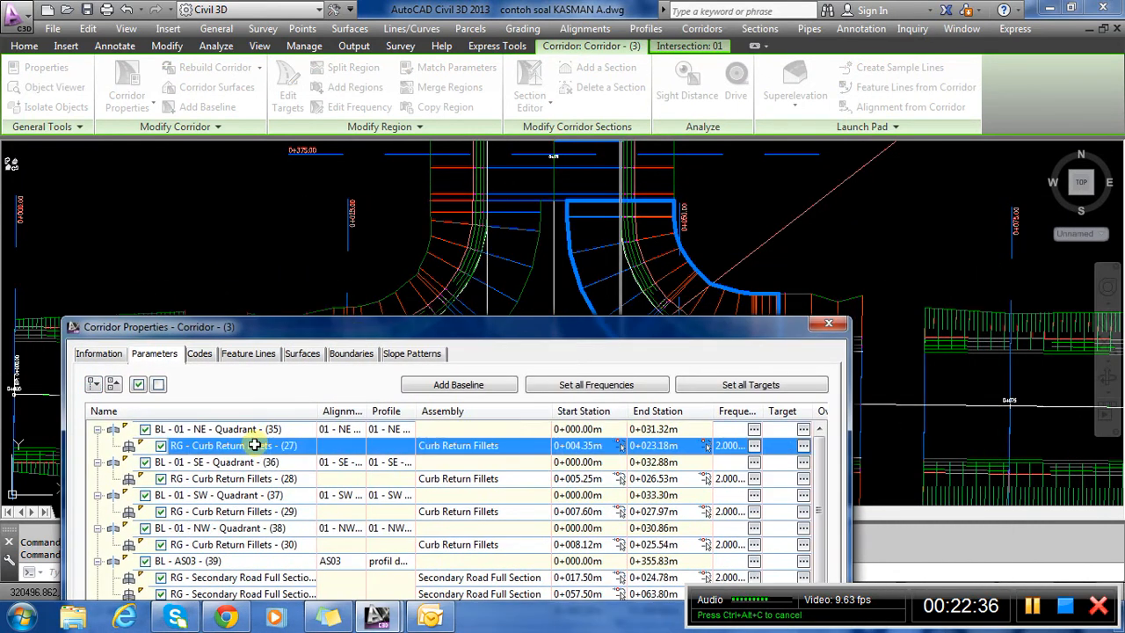
pyautogui.moveTo(627, 337); pyautogui.dragTo(528, 359)
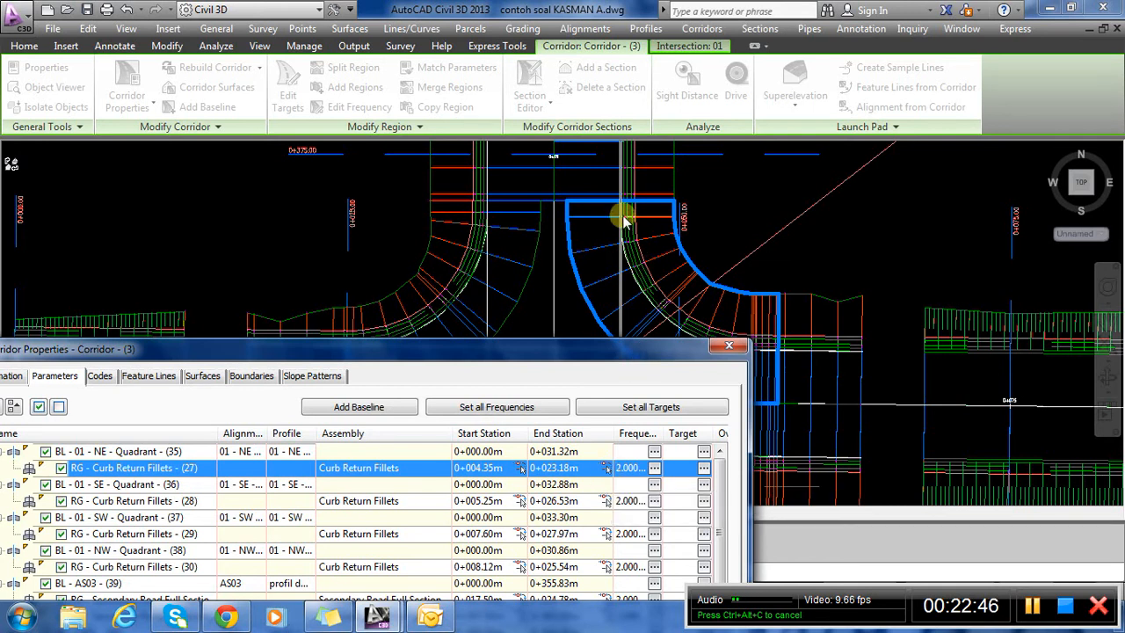
# Set the end station of the NE quadrant's Curb Return Fillets region to 0+014.50 by picking the intersection's centre point in the drawing.
pyautogui.click(605, 468)
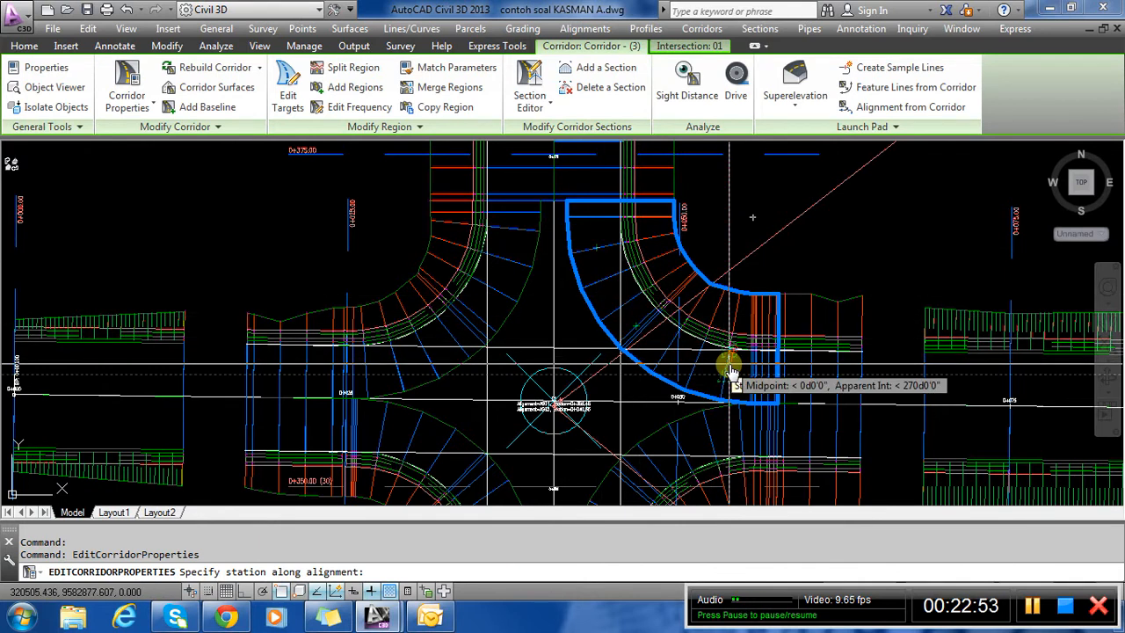
pyautogui.scroll(3, 730, 370)
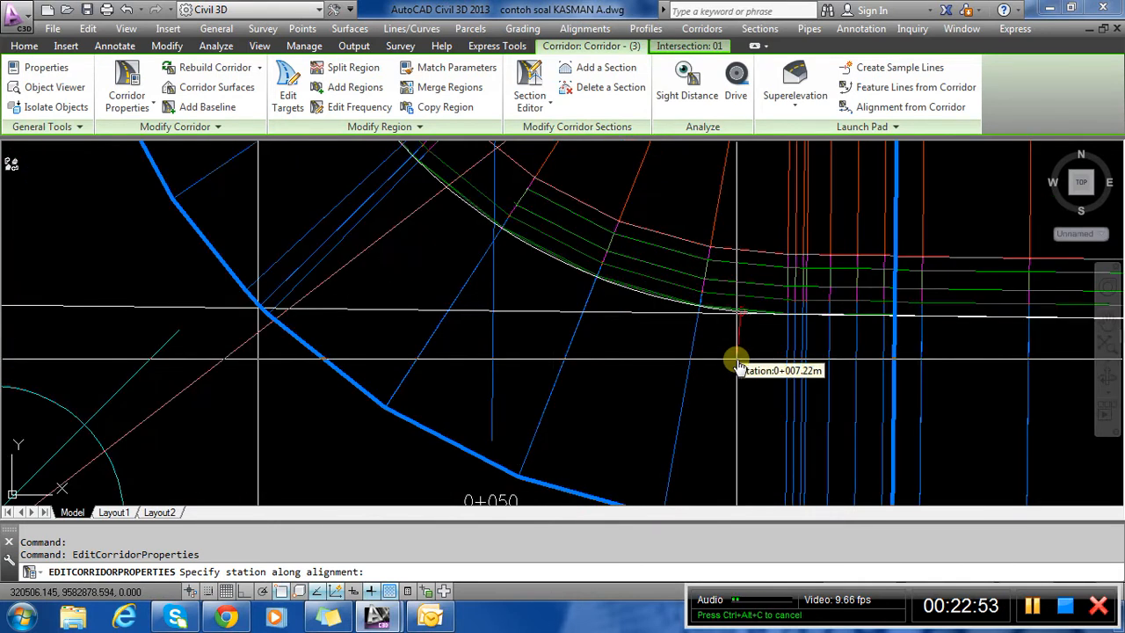
pyautogui.scroll(-5, 737, 371)
pyautogui.scroll(2, 647, 258)
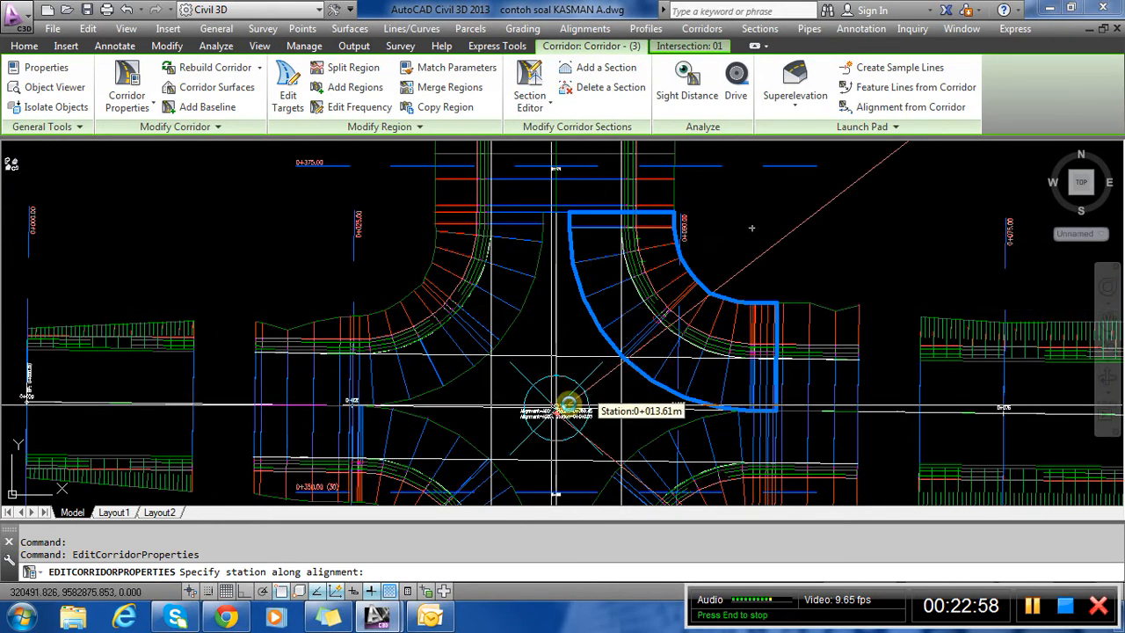
pyautogui.scroll(3, 554, 408)
pyautogui.scroll(5, 554, 408)
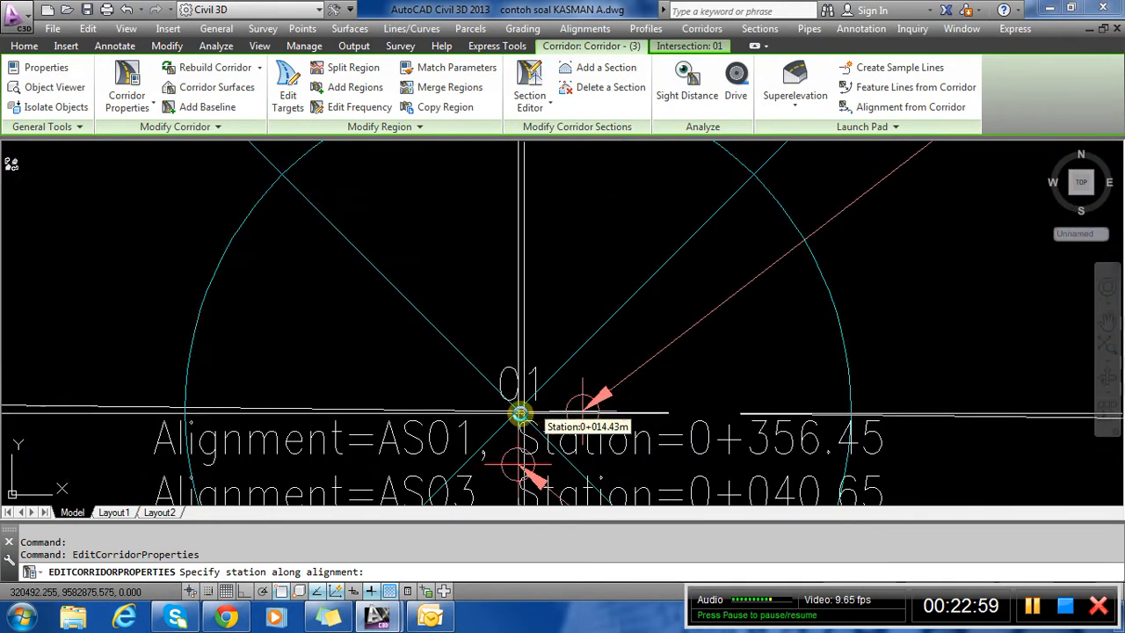
pyautogui.click(515, 412)
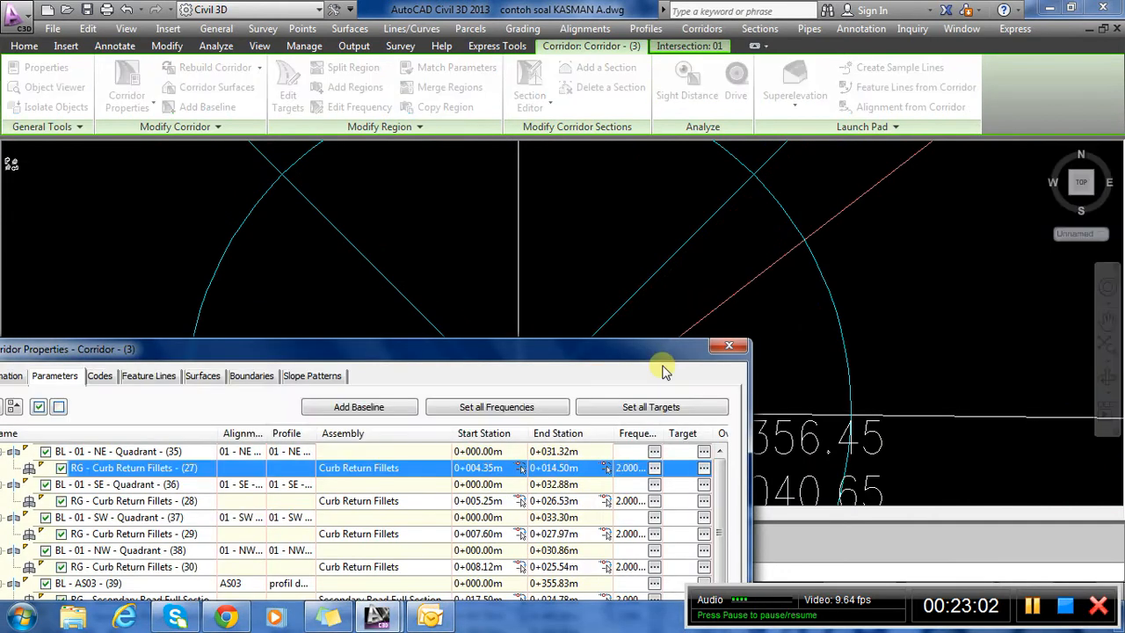
# Insert a new region after the NE quadrant's existing Curb Return Fillets region, using the Curb Return Fillets assembly.
pyautogui.moveTo(619, 356); pyautogui.dragTo(701, 255)
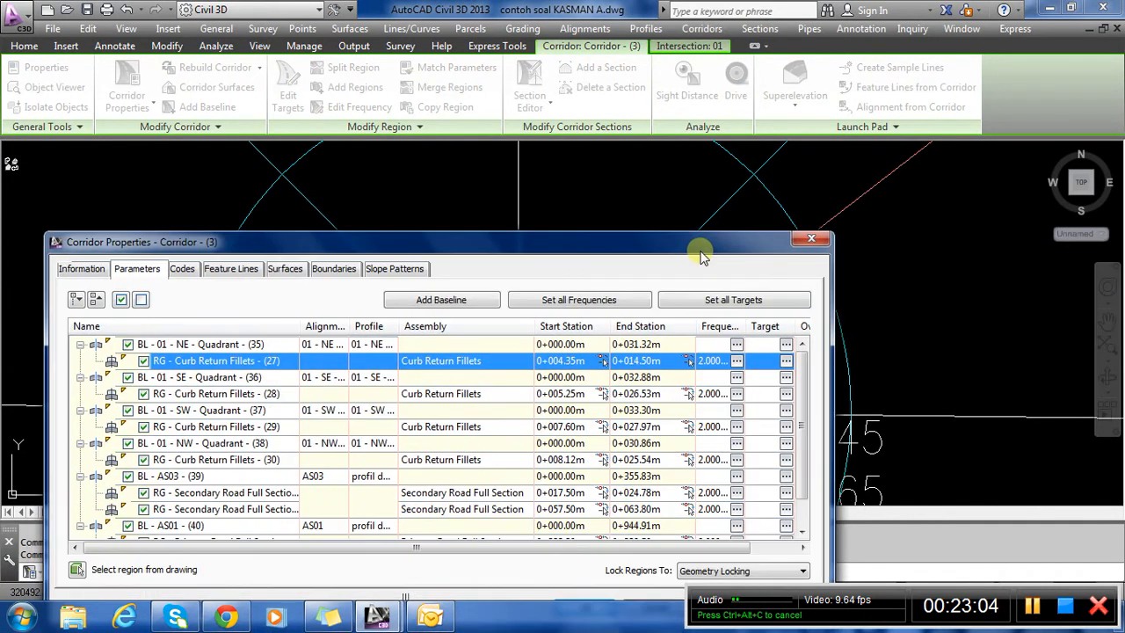
pyautogui.rightClick(278, 363)
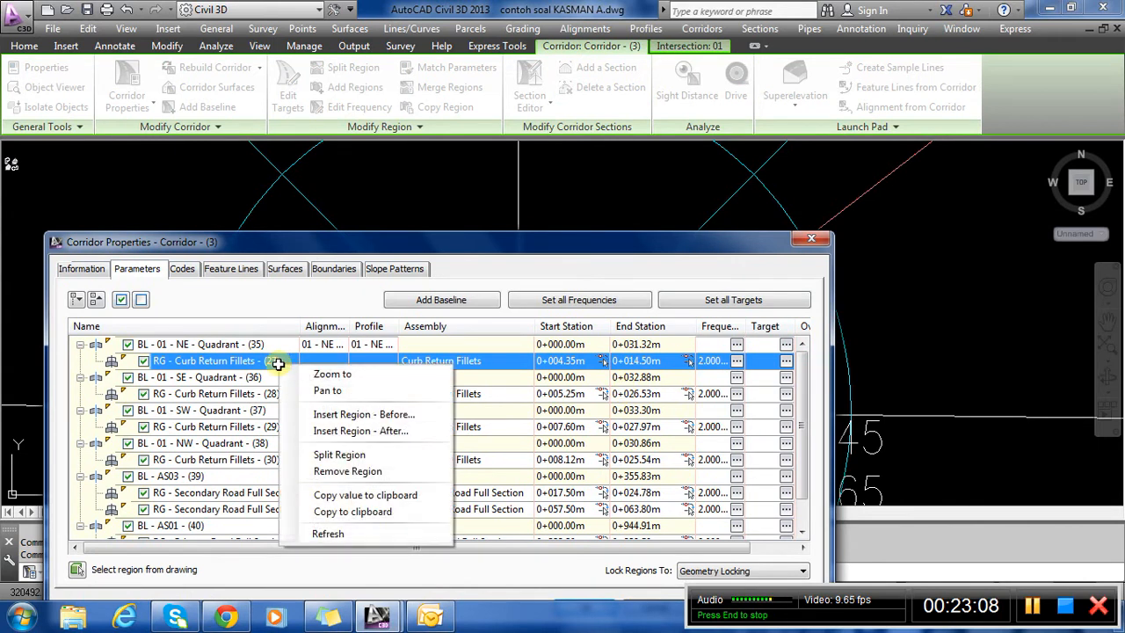
pyautogui.click(397, 428)
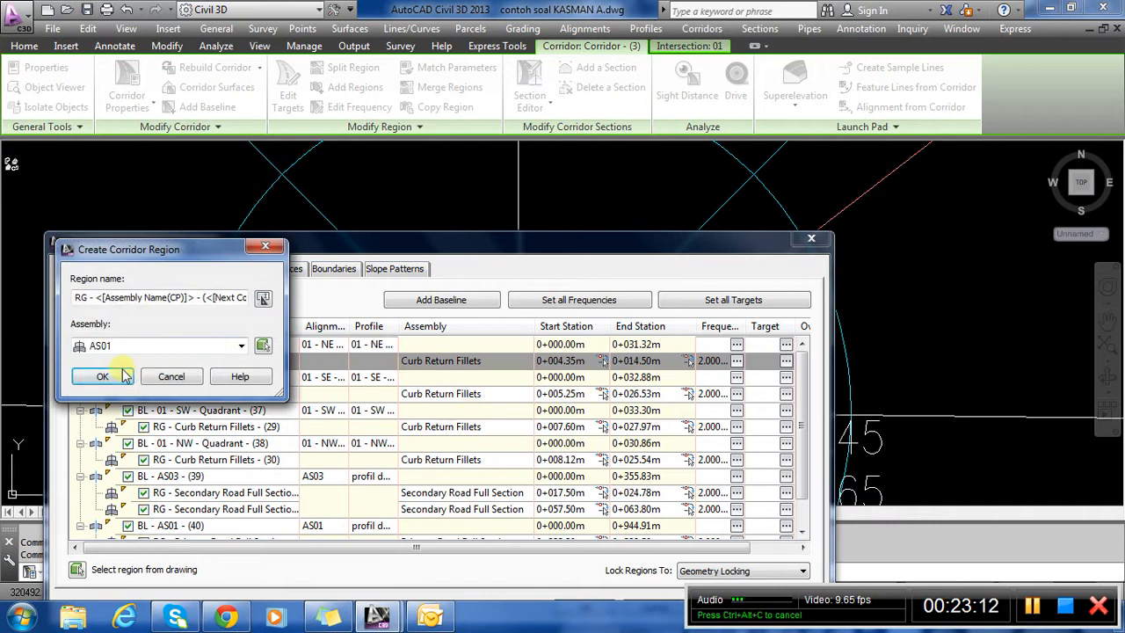
pyautogui.click(150, 348)
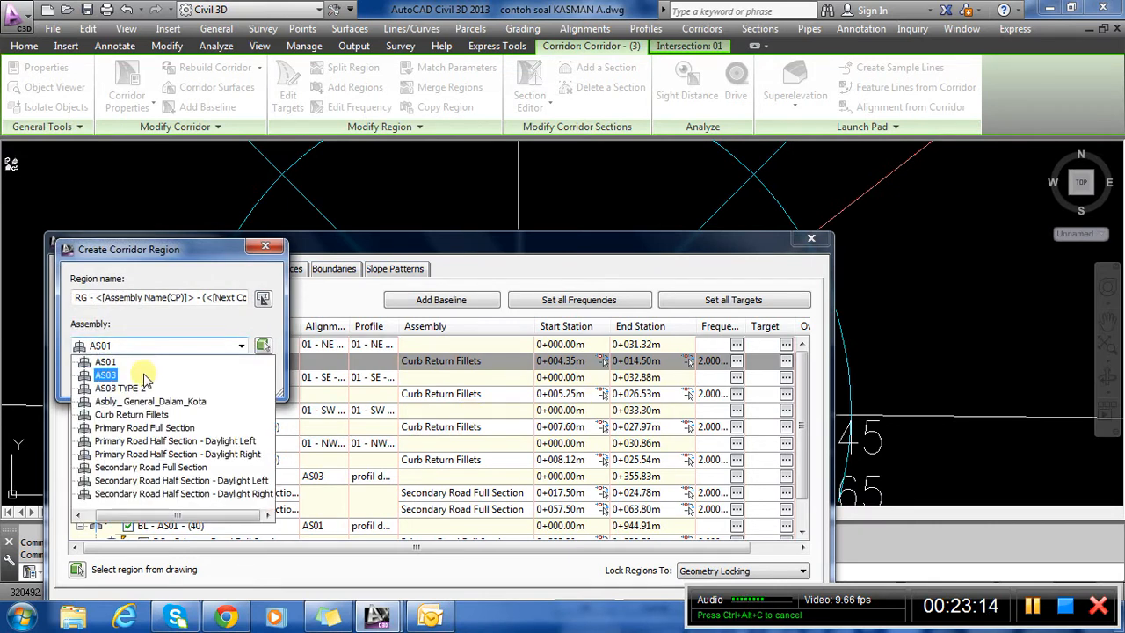
pyautogui.click(132, 414)
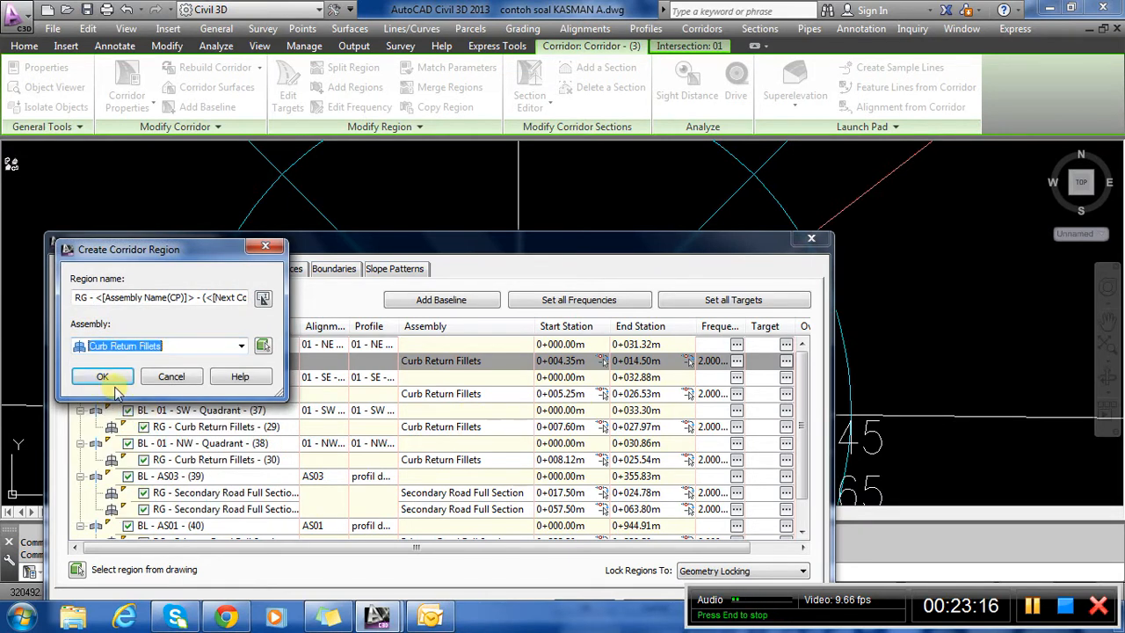
pyautogui.click(106, 378)
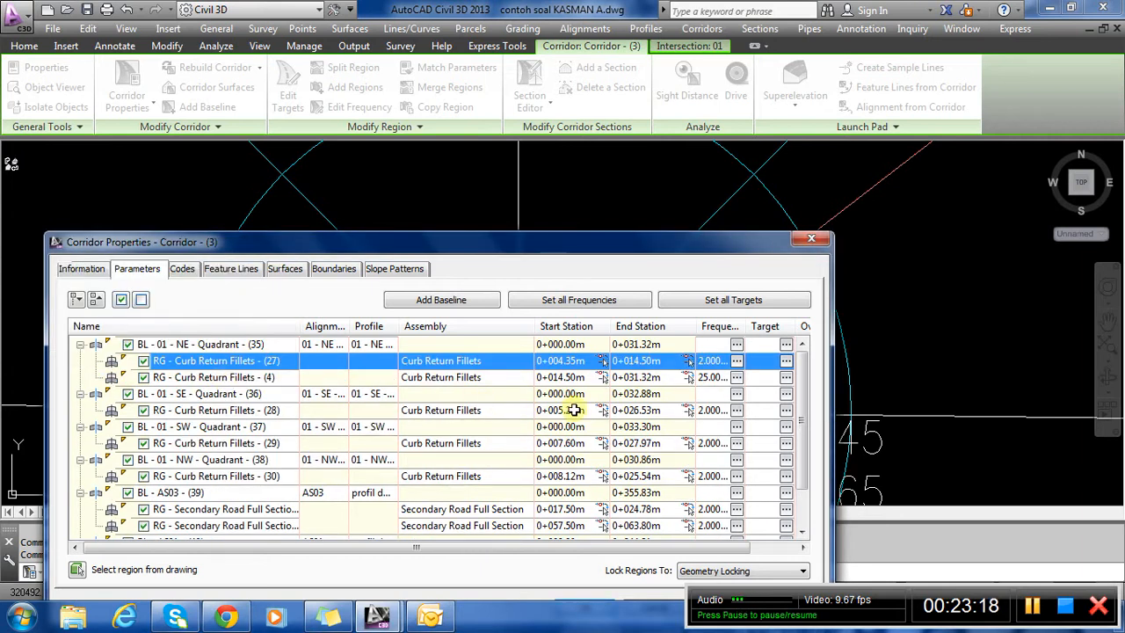
# Accept the NE quadrant's region changes, rebuild the corridor, and inspect the intersection's curb returns.
pyautogui.moveTo(621, 244); pyautogui.dragTo(533, 147)
pyautogui.click(510, 515)
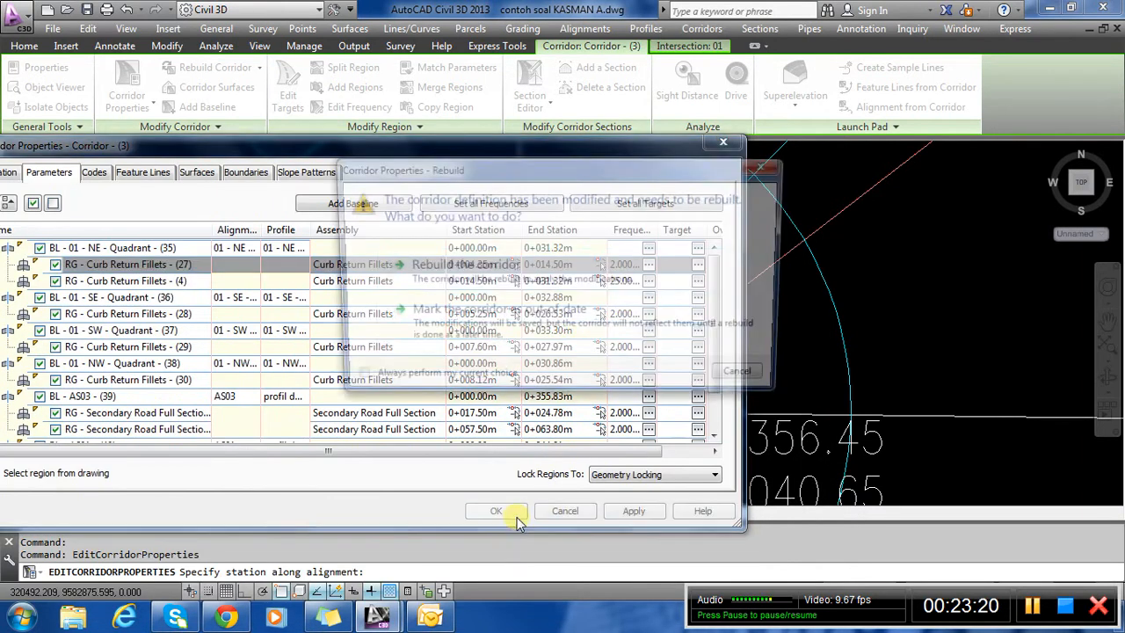
pyautogui.click(498, 260)
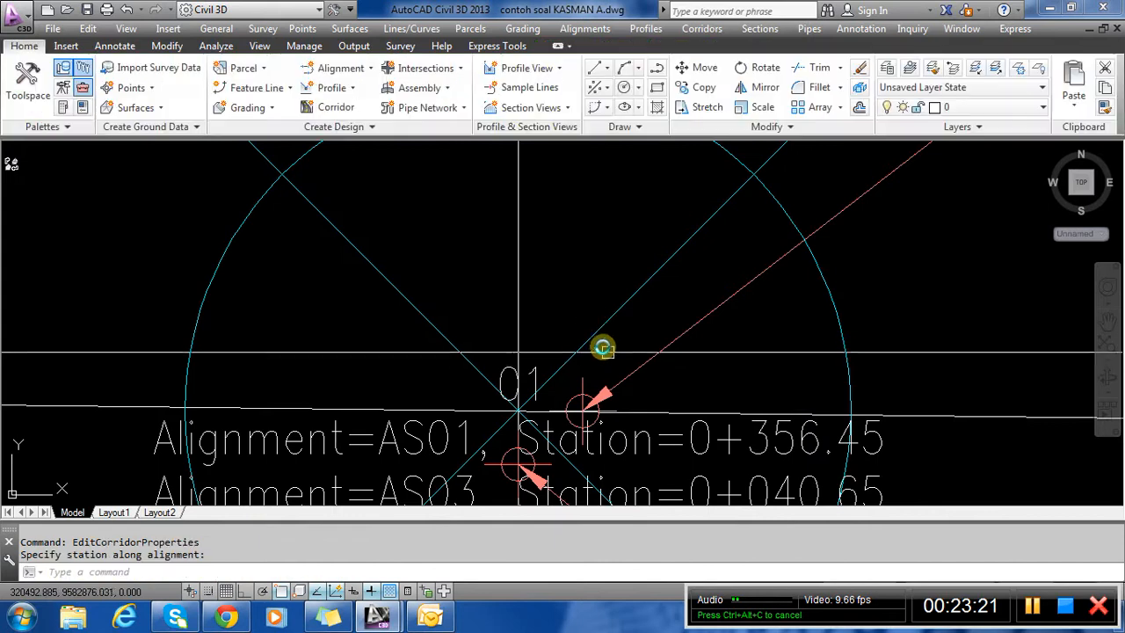
pyautogui.scroll(-8, 603, 347)
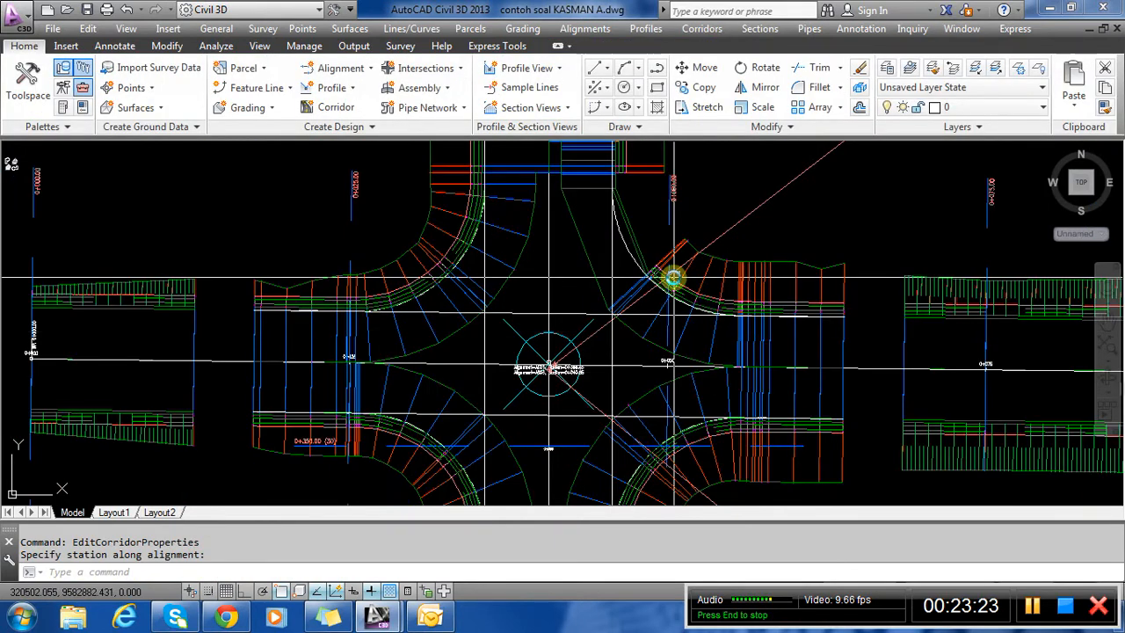
# Select the rebuilt corridor at the NE curb return and reopen its corridor properties.
pyautogui.click(674, 287)
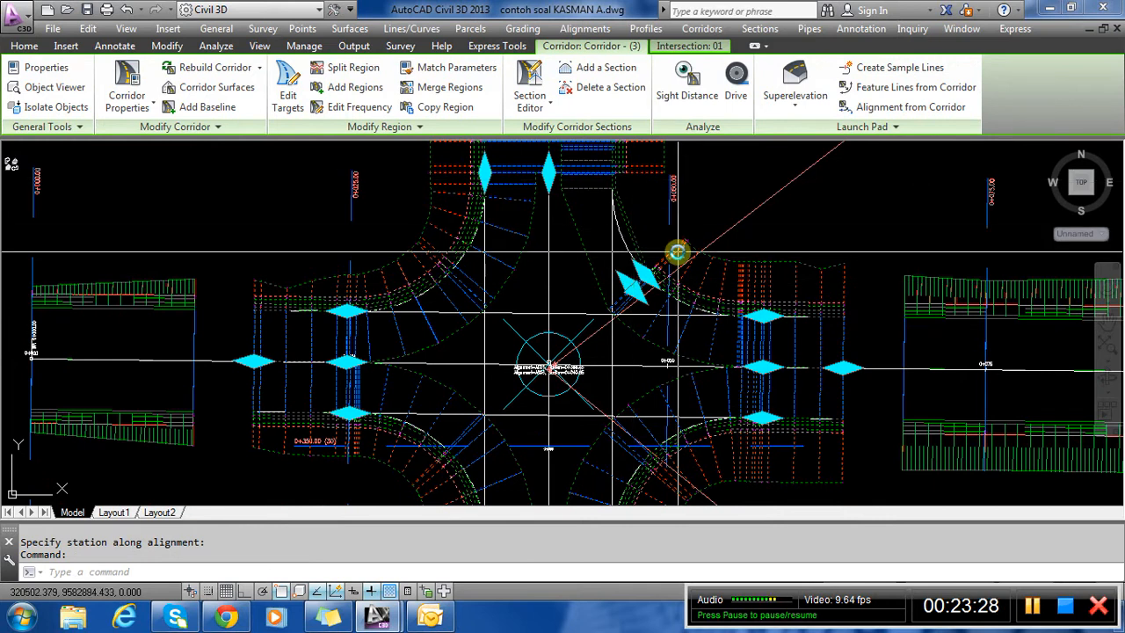
pyautogui.scroll(-1, 643, 308)
pyautogui.scroll(1, 619, 247)
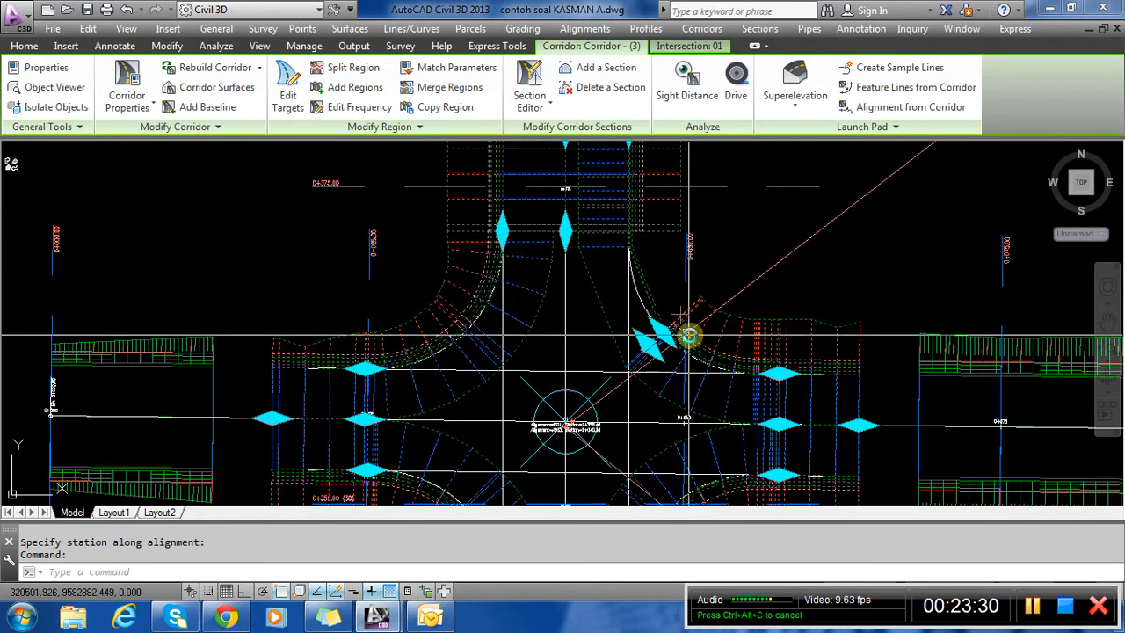
pyautogui.rightClick(647, 358)
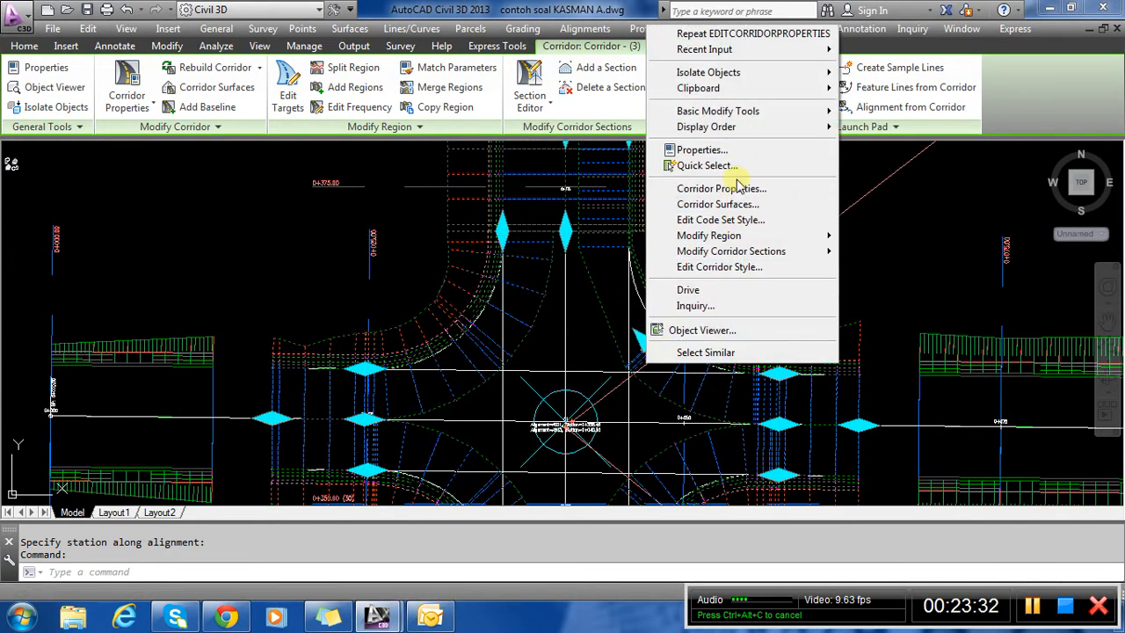
pyautogui.click(717, 189)
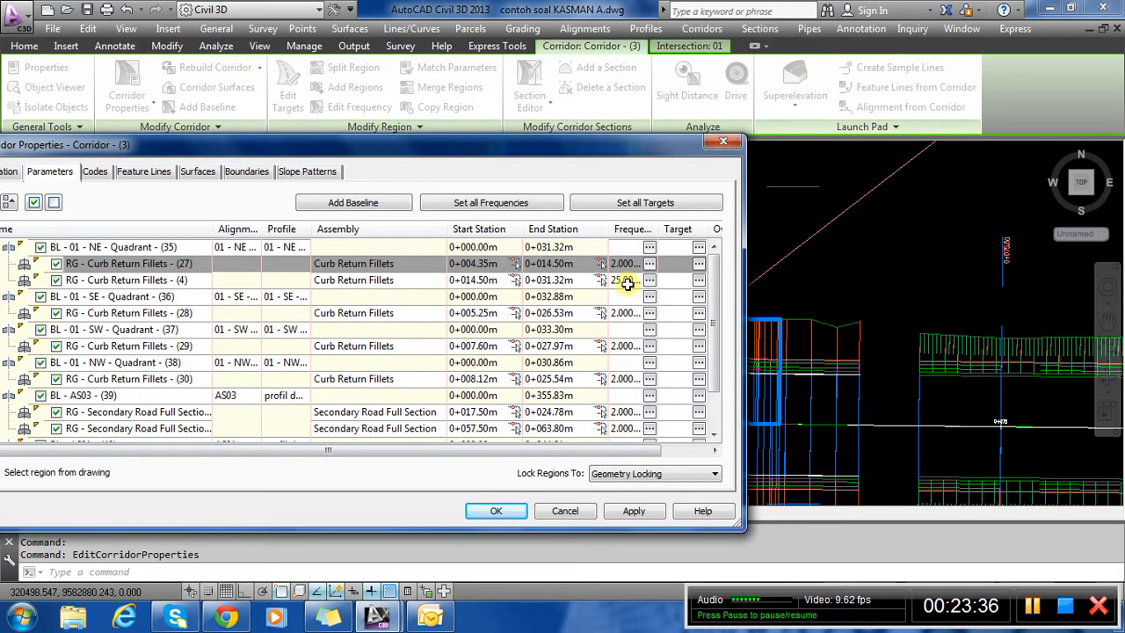
# Set the assembly frequency of the NE quadrant's second Curb Return Fillets region to 2 m along tangents, curves and spirals.
pyautogui.click(622, 281)
pyautogui.click(649, 280)
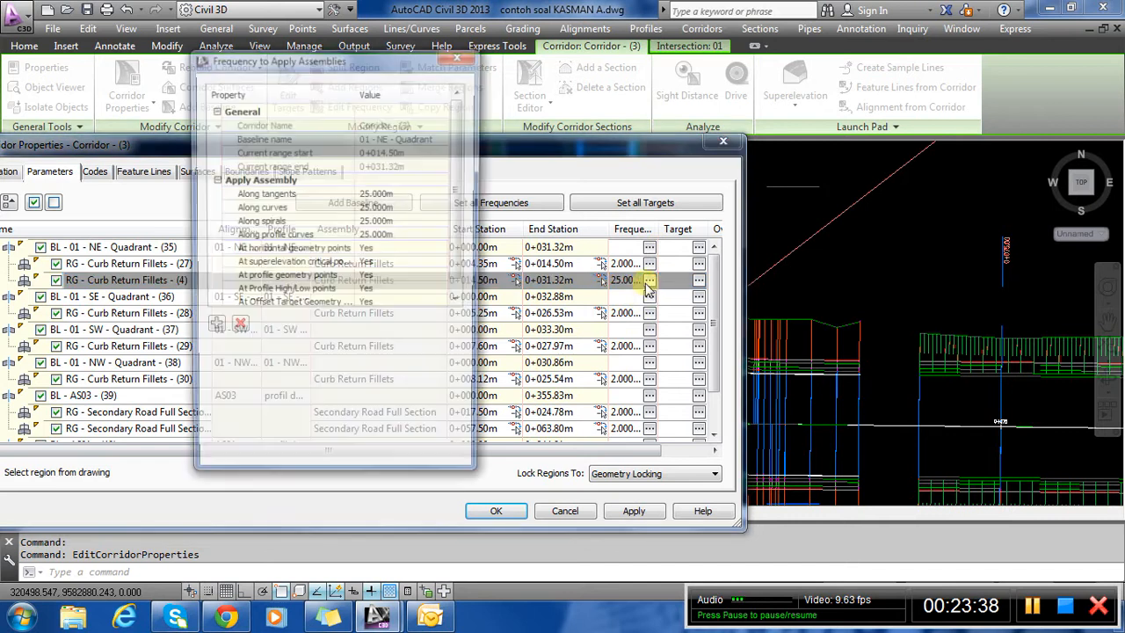
pyautogui.write('2')
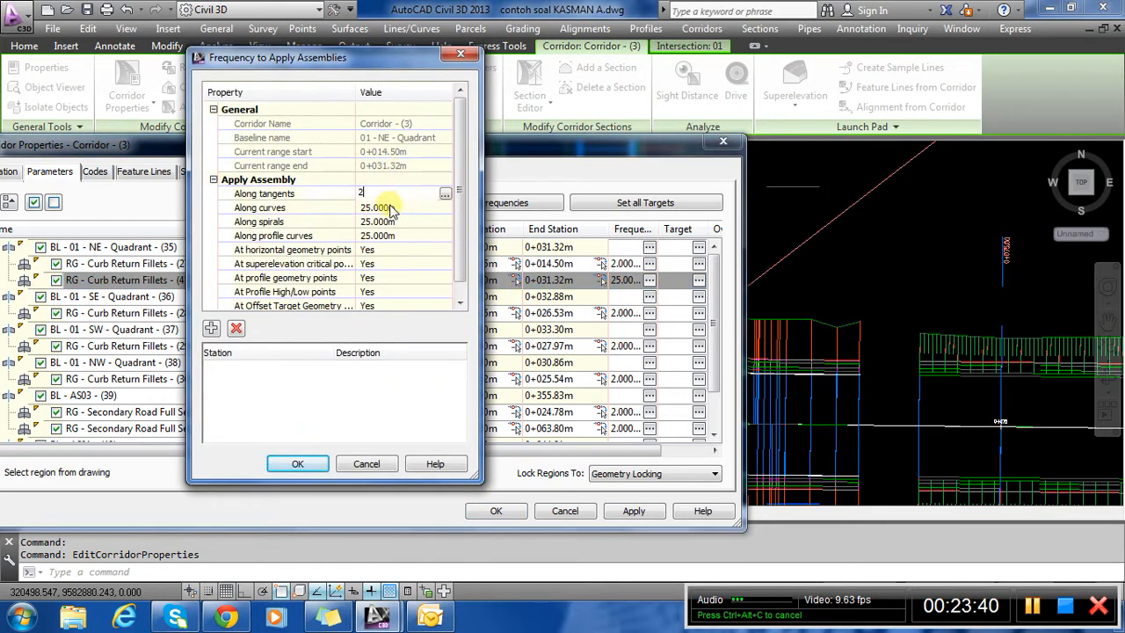
pyautogui.press('Tab')
pyautogui.write('2')
pyautogui.press('Tab')
pyautogui.write('2')
pyautogui.press('Tab')
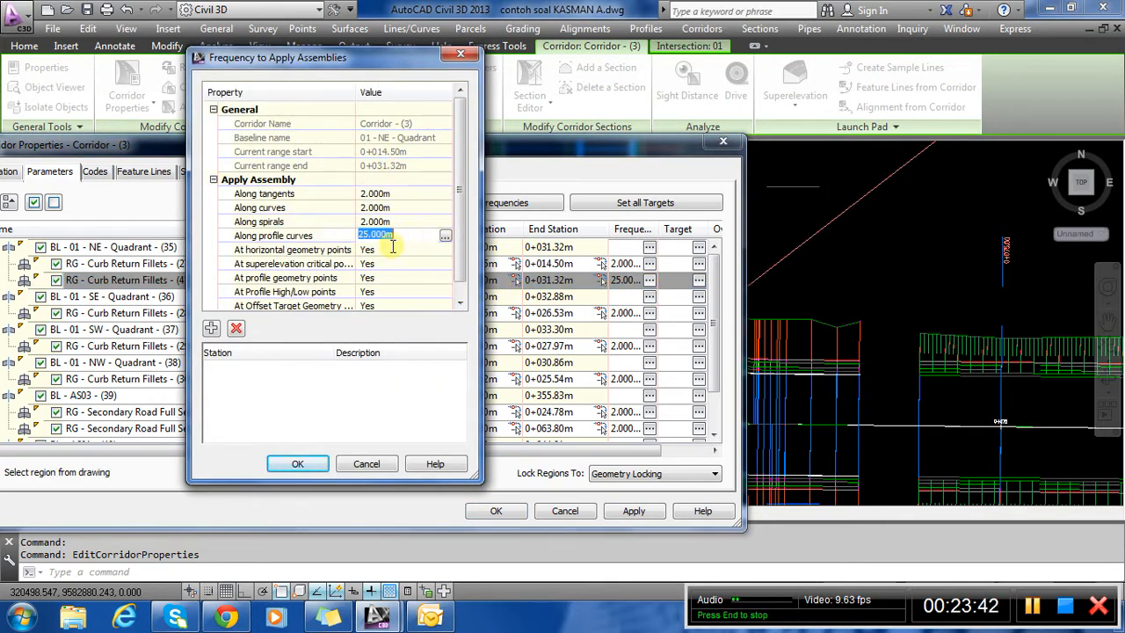
pyautogui.press('Return')
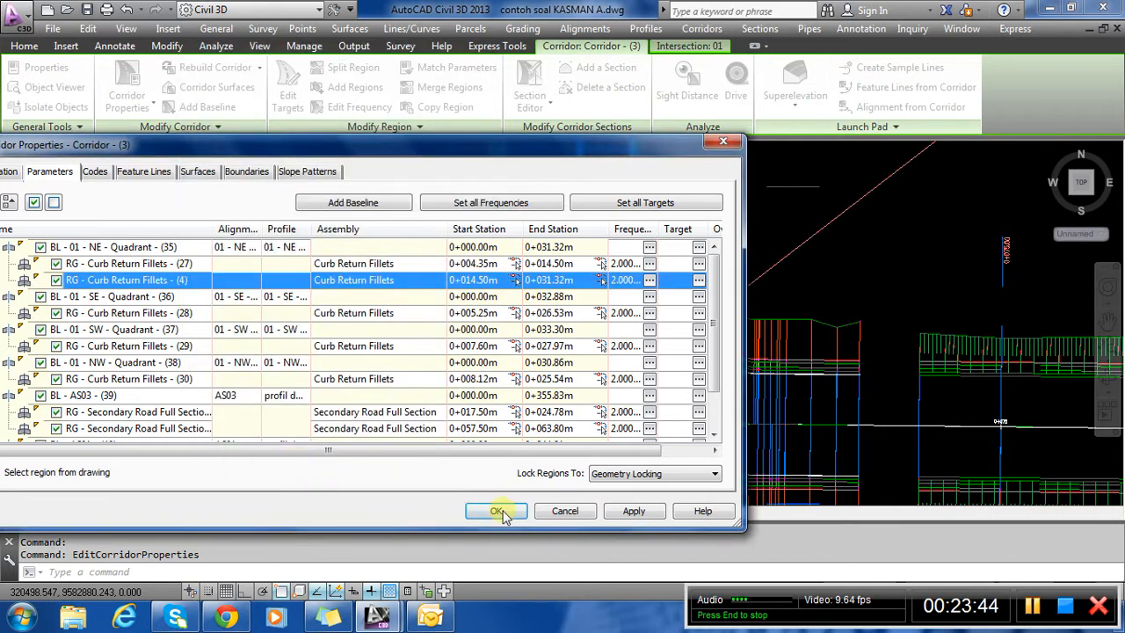
# Accept the frequency change, rebuild the corridor, and inspect both halves of the NE curb return.
pyautogui.click(496, 511)
pyautogui.click(482, 275)
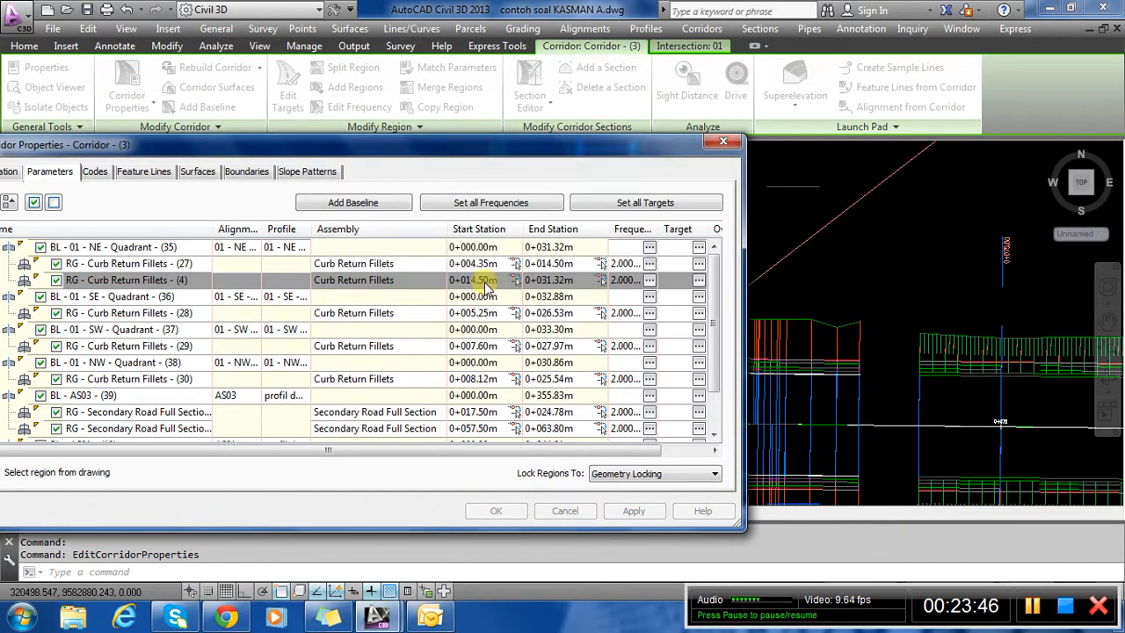
pyautogui.scroll(3, 641, 310)
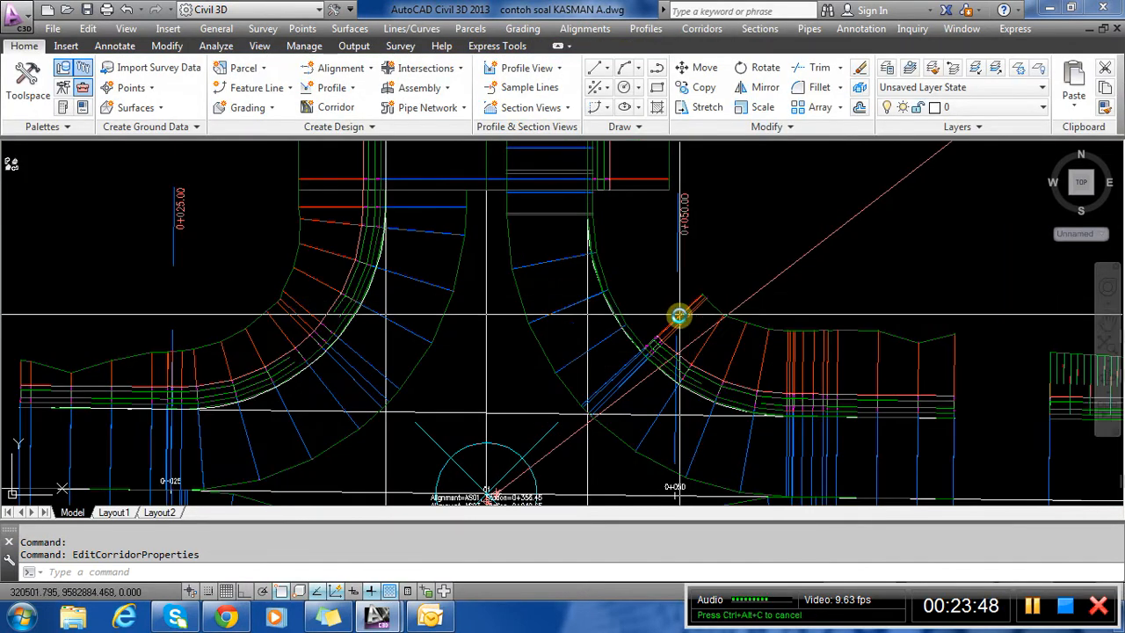
pyautogui.scroll(2, 698, 332)
pyautogui.scroll(3, 698, 332)
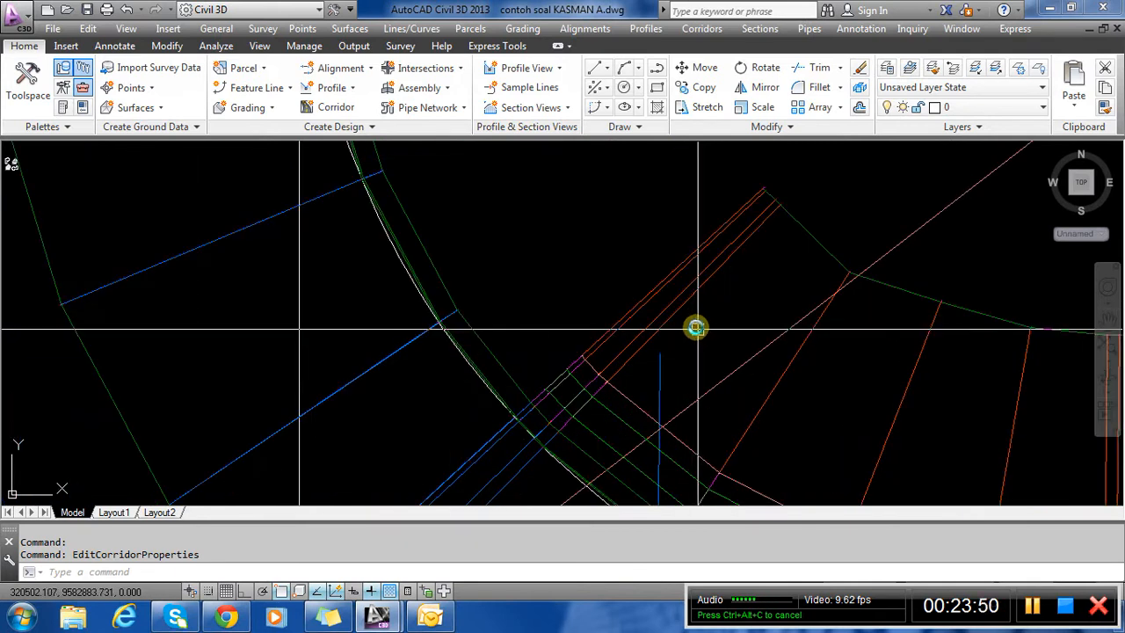
pyautogui.scroll(-2, 569, 329)
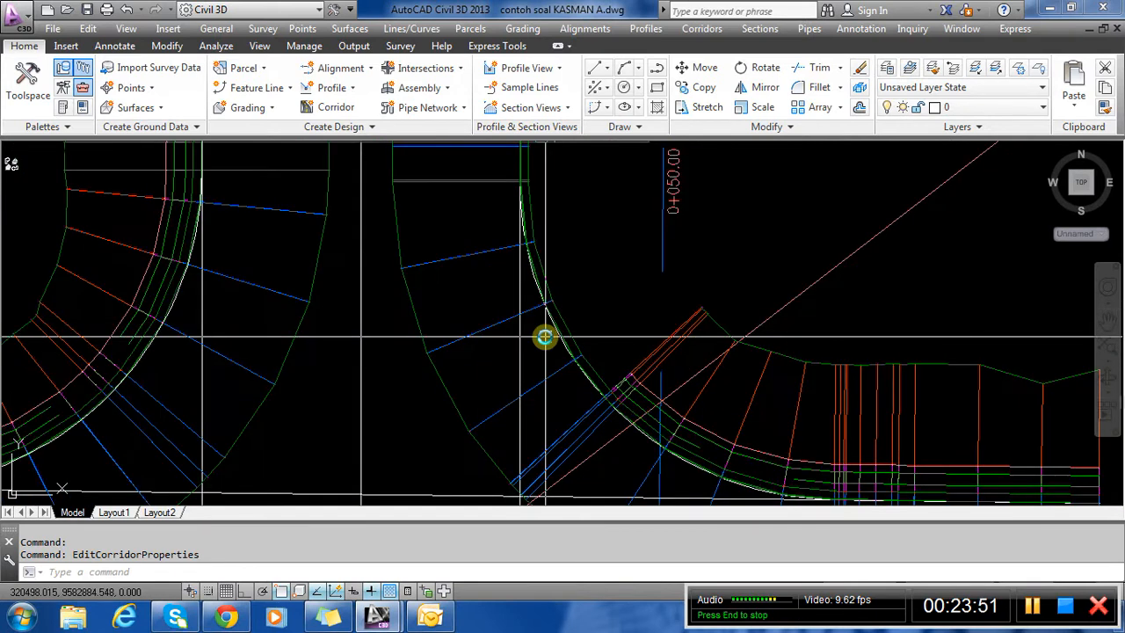
# Reopen the corridor's properties and set all of its surface targets to Surface Existing.
pyautogui.click(482, 328)
pyautogui.rightClick(483, 330)
pyautogui.click(554, 425)
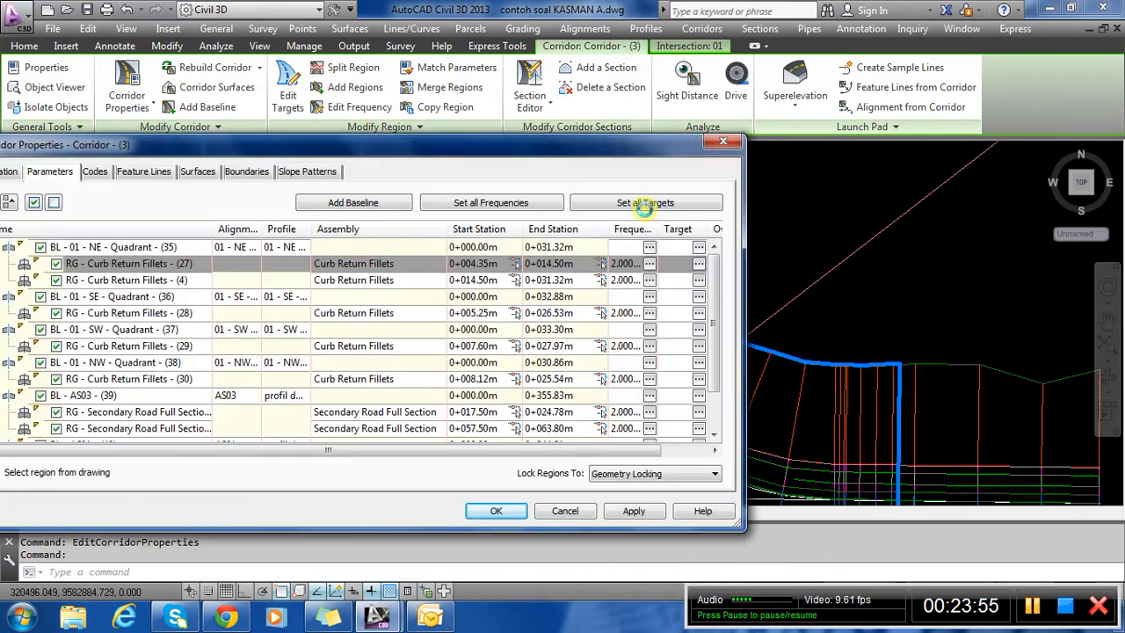
pyautogui.click(646, 204)
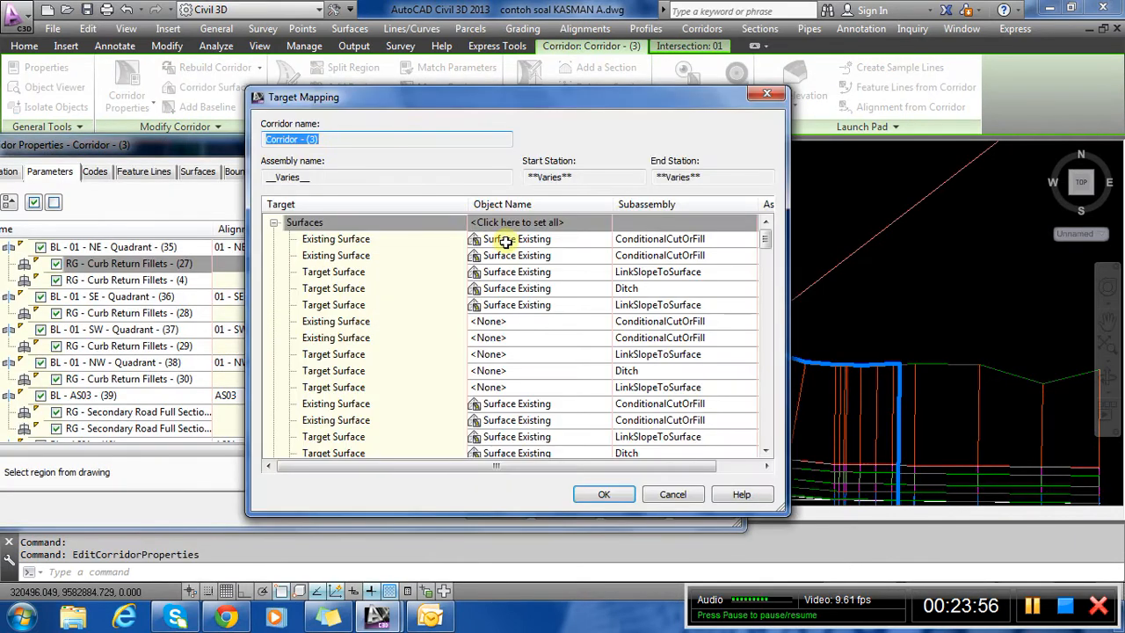
pyautogui.click(516, 224)
pyautogui.press('Escape')
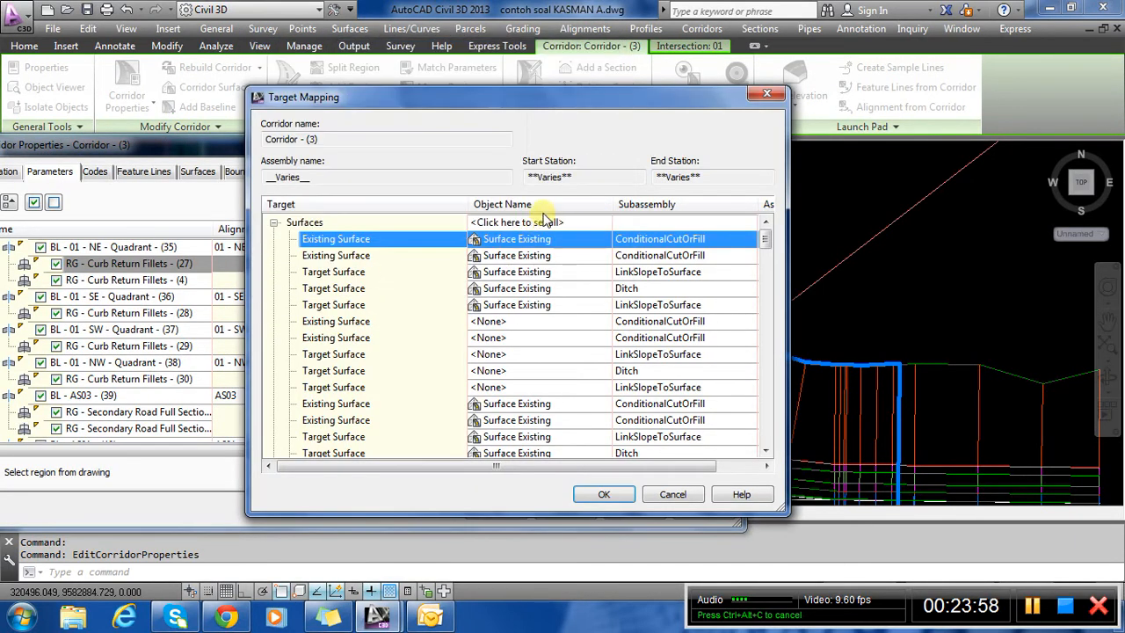
pyautogui.click(541, 220)
pyautogui.click(331, 147)
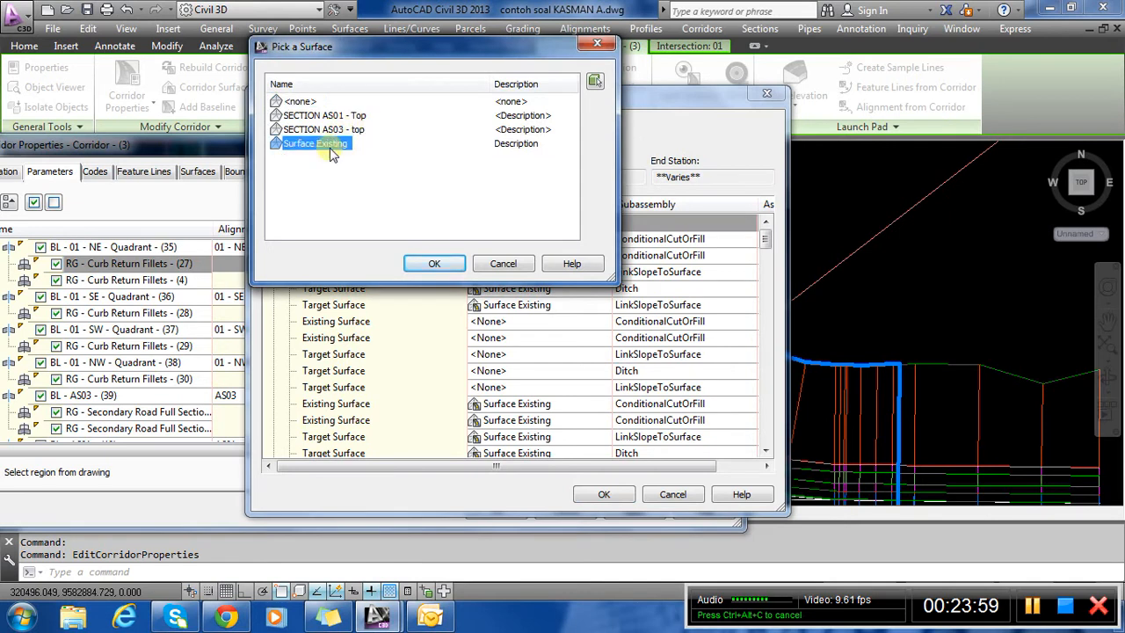
pyautogui.click(432, 261)
pyautogui.click(601, 494)
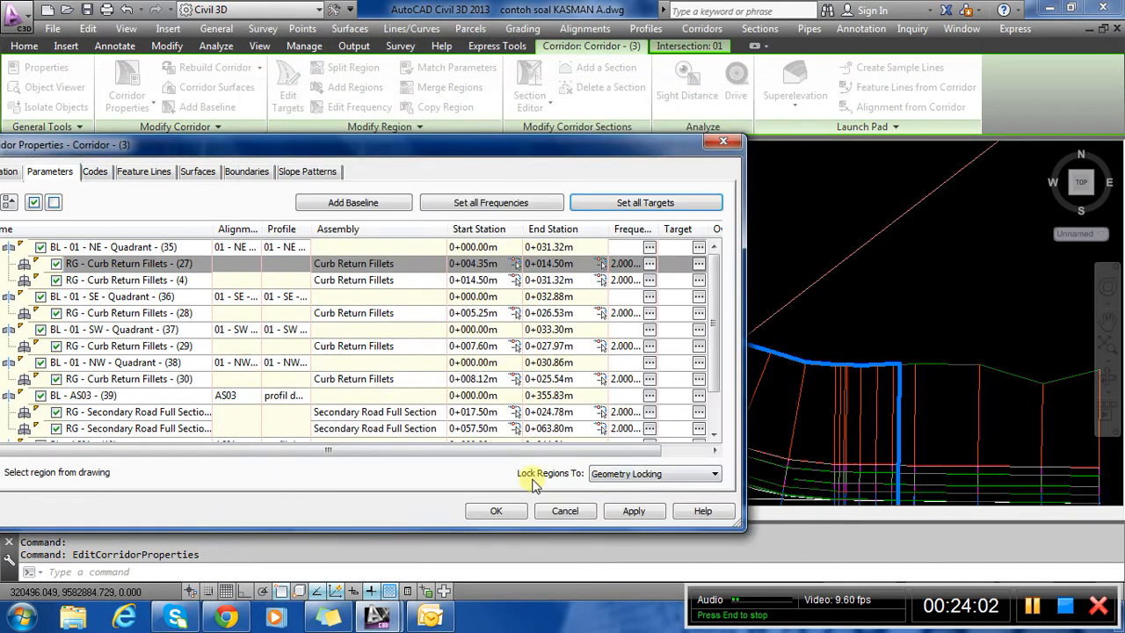
# Accept the surface targets, rebuild the corridor, and bring the whole intersection into view.
pyautogui.click(503, 513)
pyautogui.click(472, 284)
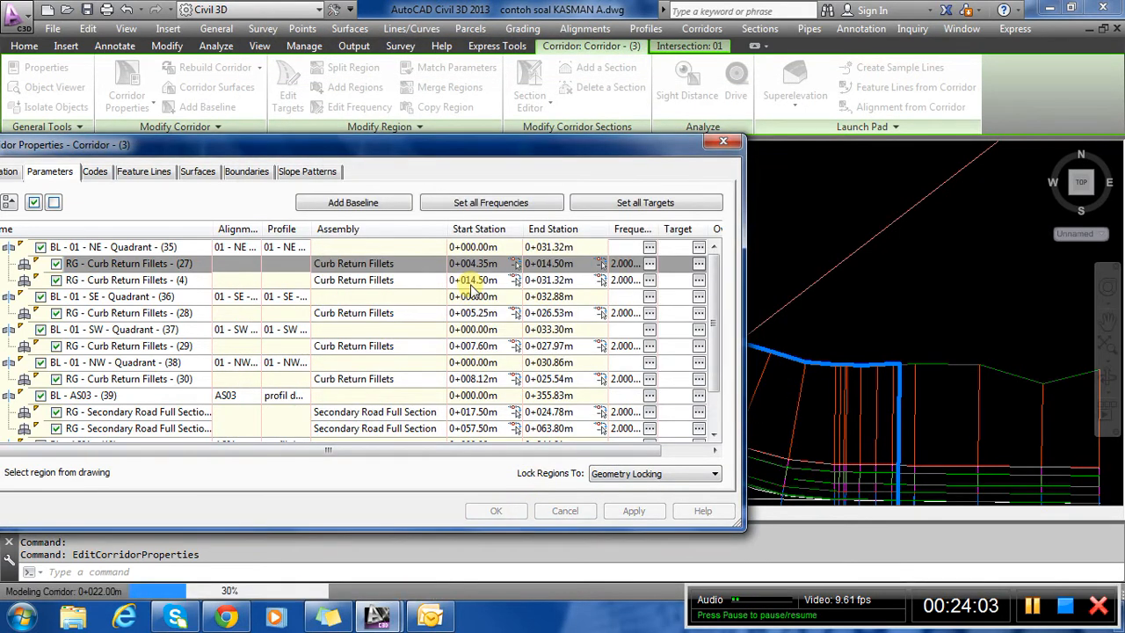
pyautogui.press('Escape')
pyautogui.scroll(-4, 736, 377)
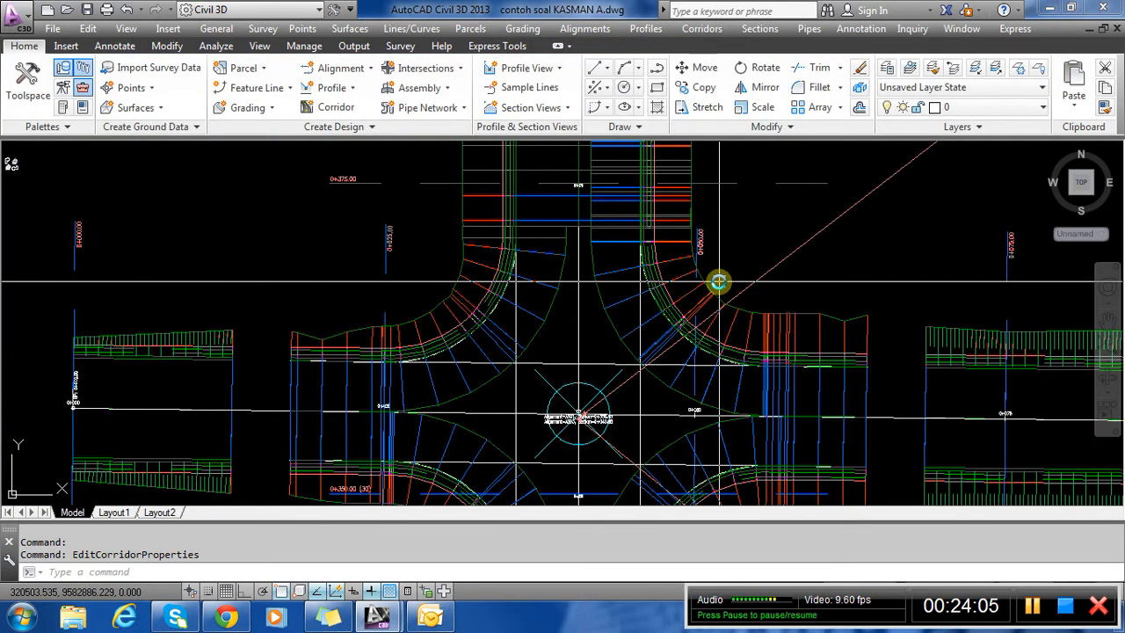
# Examine the selected corridor's NE curb return and how its lanes join the adjoining road sections.
pyautogui.click(726, 327)
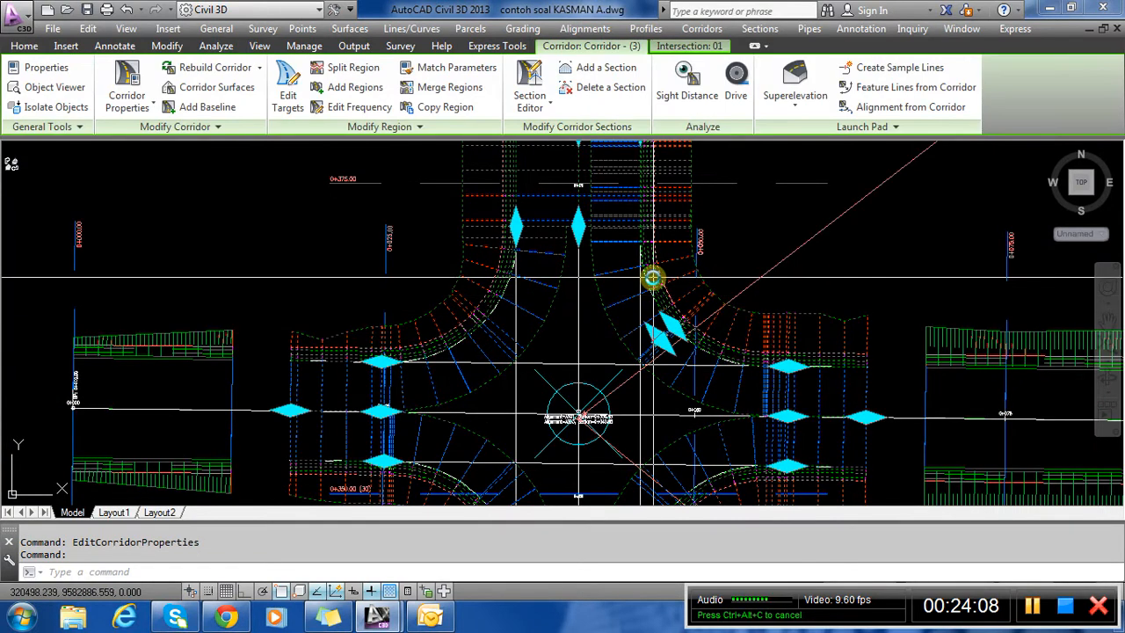
pyautogui.scroll(2, 709, 366)
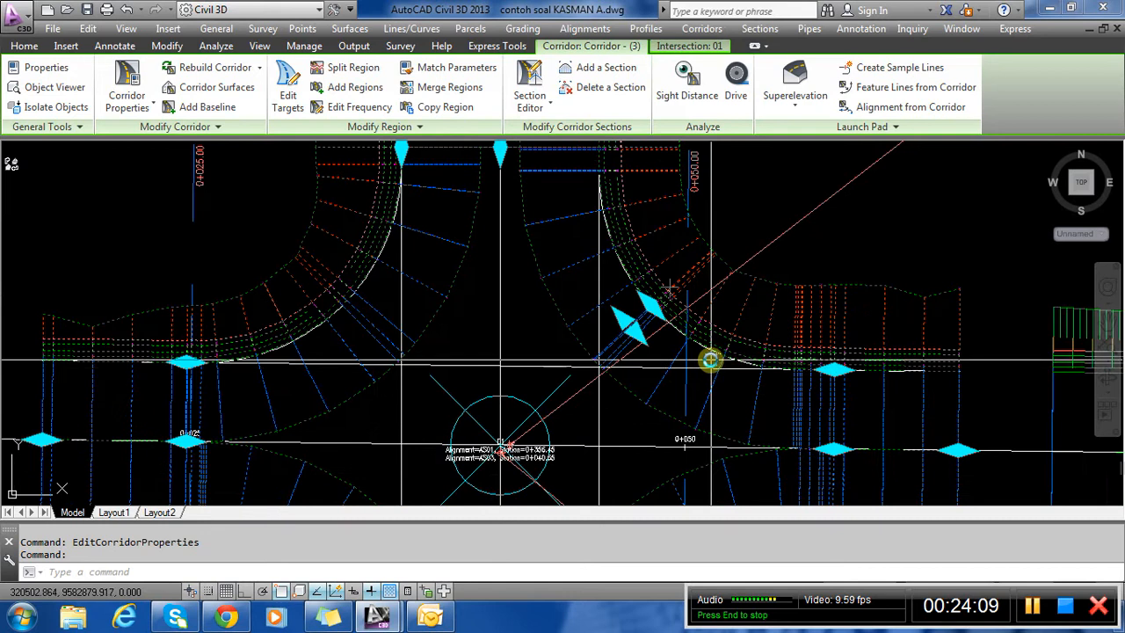
pyautogui.scroll(-2, 710, 360)
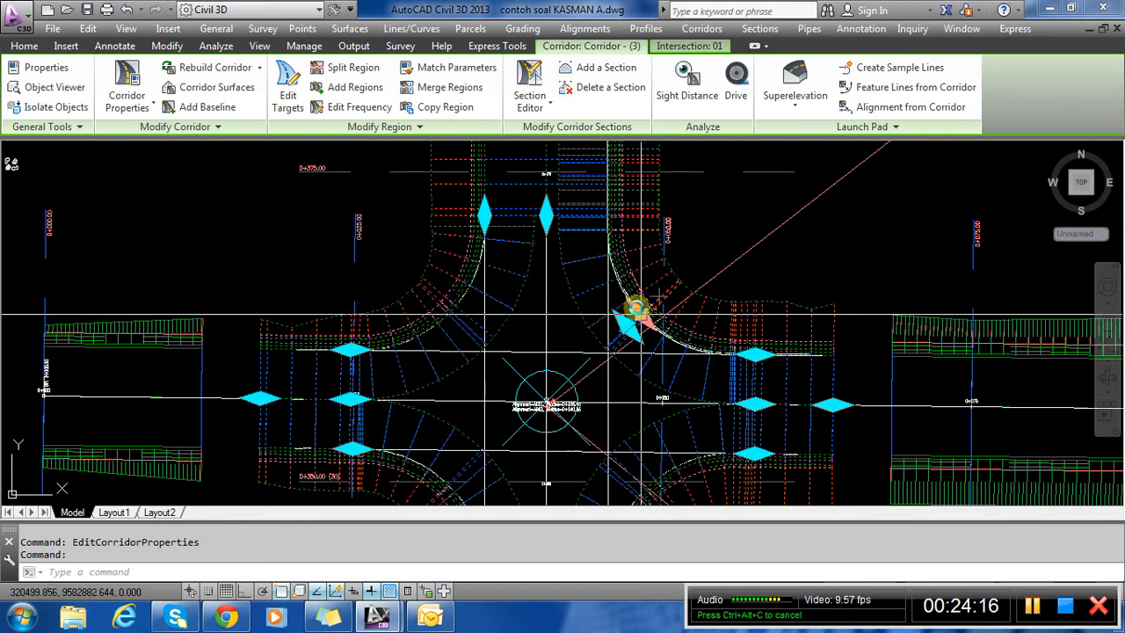
pyautogui.scroll(2, 614, 307)
pyautogui.scroll(-2, 603, 307)
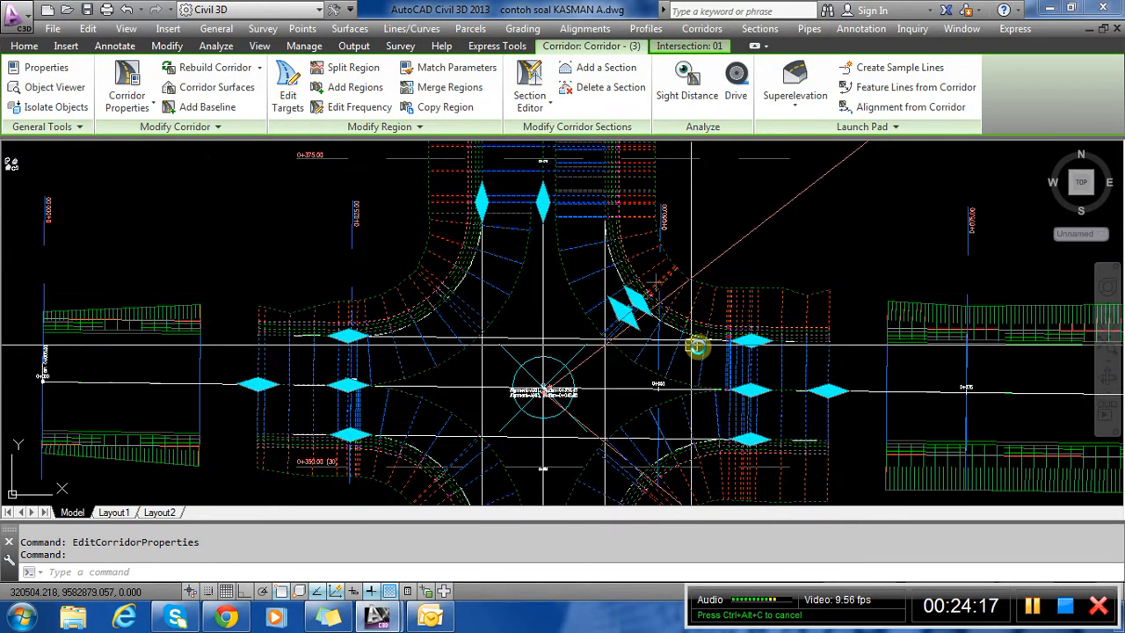
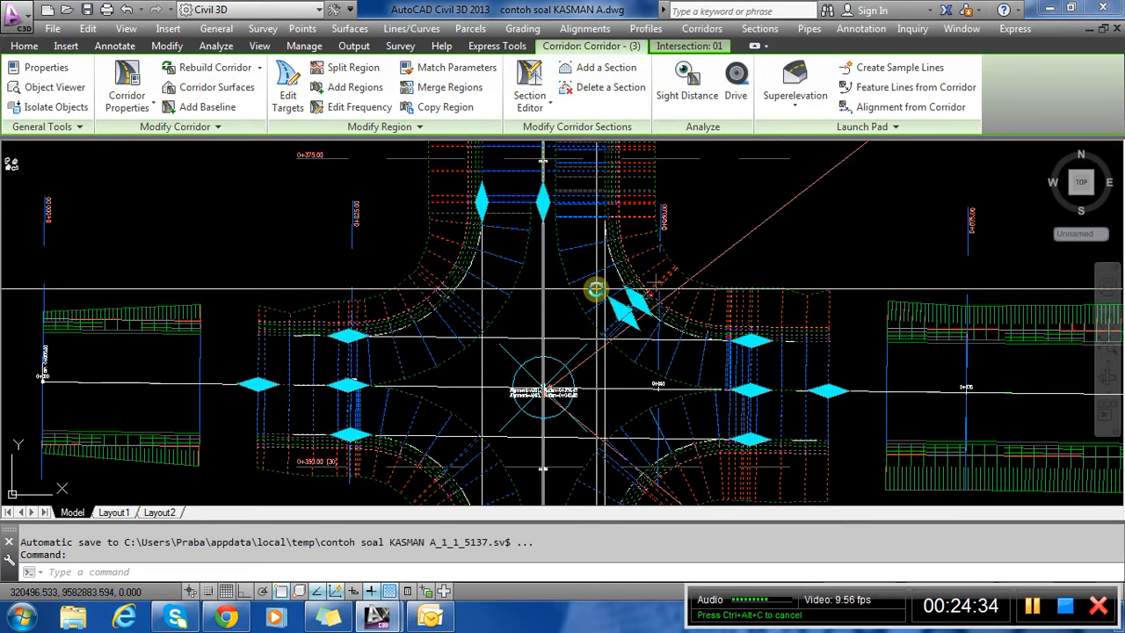
pyautogui.scroll(-2, 592, 266)
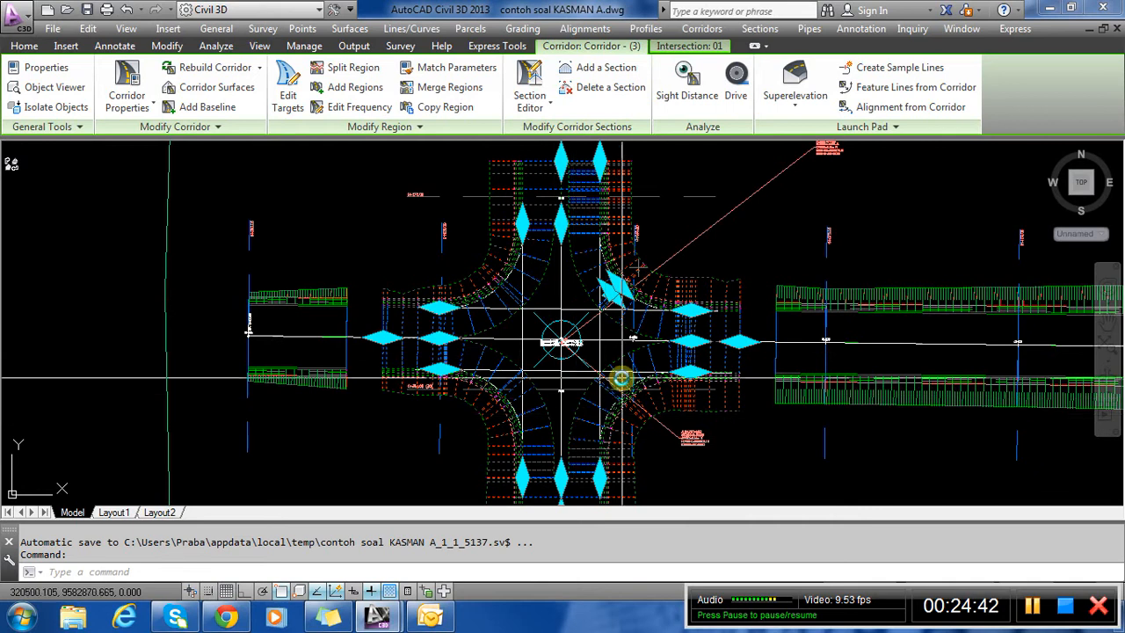
pyautogui.scroll(1, 573, 271)
pyautogui.scroll(1, 573, 271)
# Reopen the corridor's properties, review the surface targets mapped for all regions, and close the mapping without changes.
pyautogui.click(600, 291)
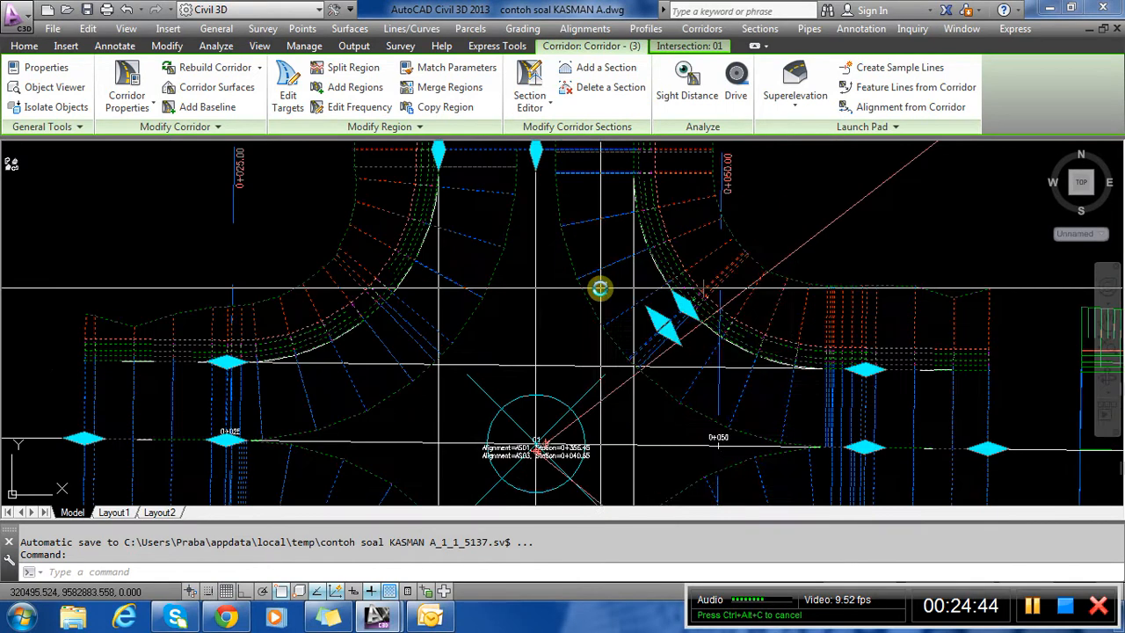
pyautogui.rightClick(601, 263)
pyautogui.click(671, 427)
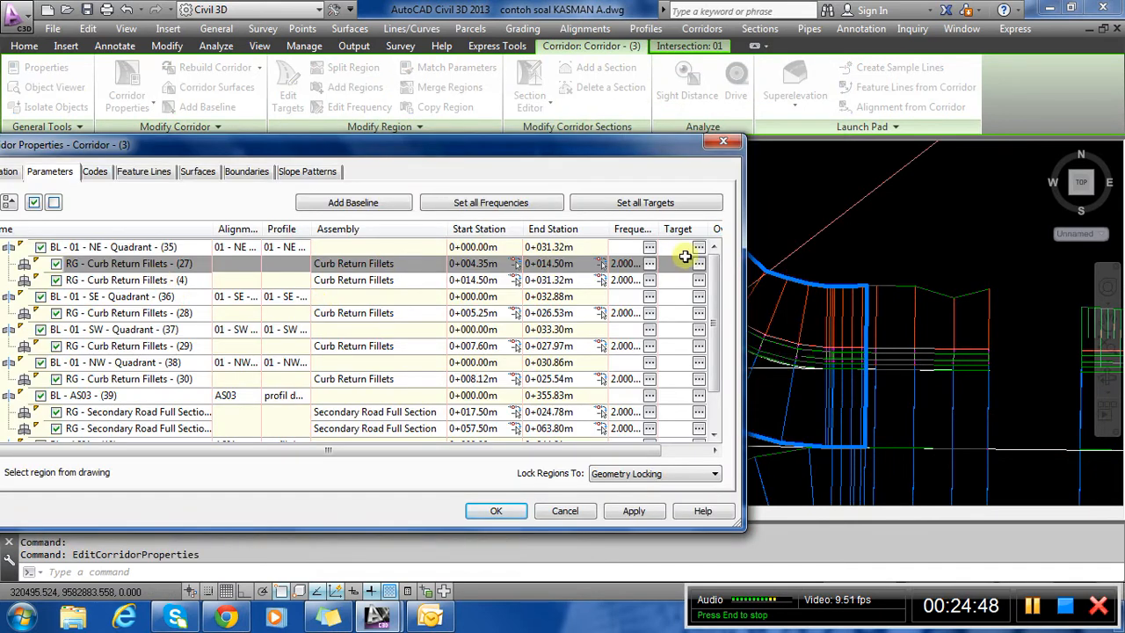
pyautogui.click(669, 204)
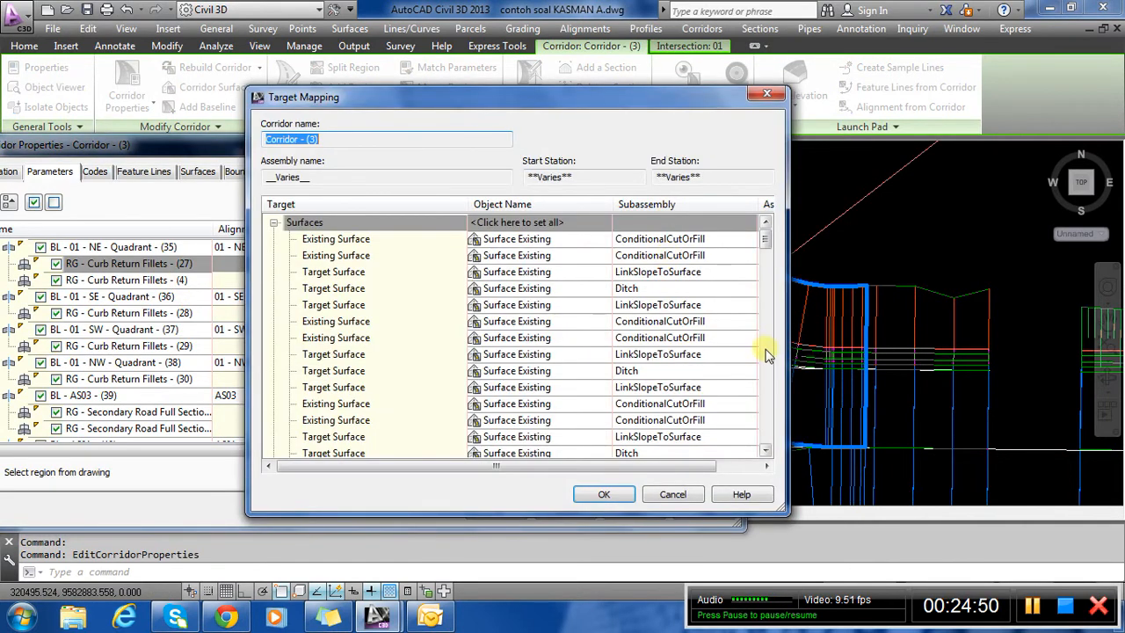
pyautogui.scroll(-3, 767, 408)
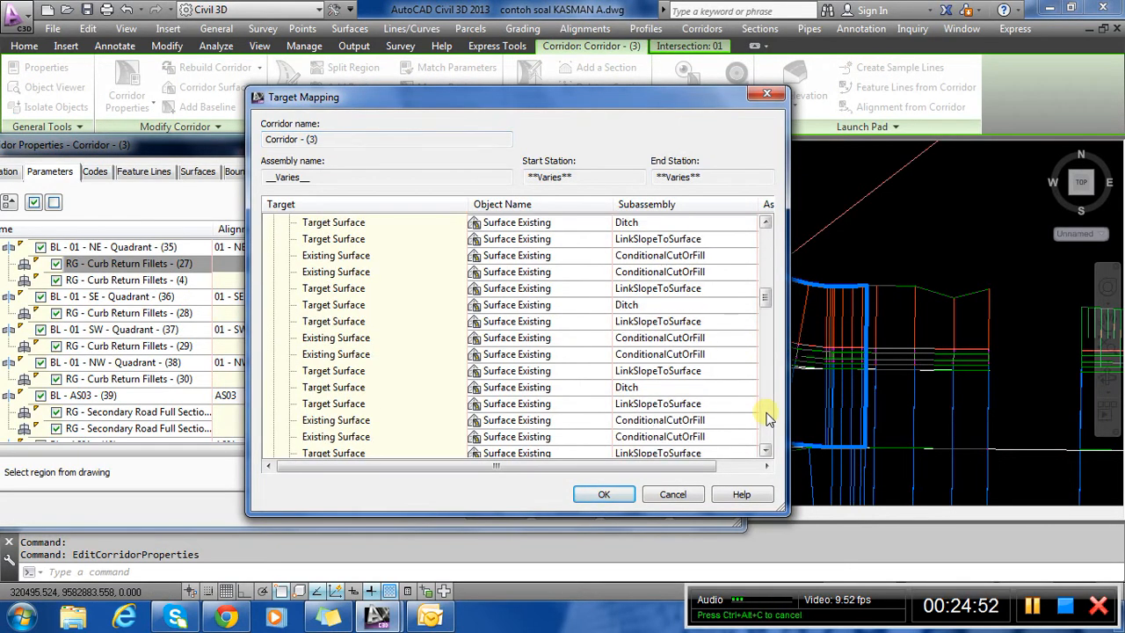
pyautogui.scroll(3, 739, 369)
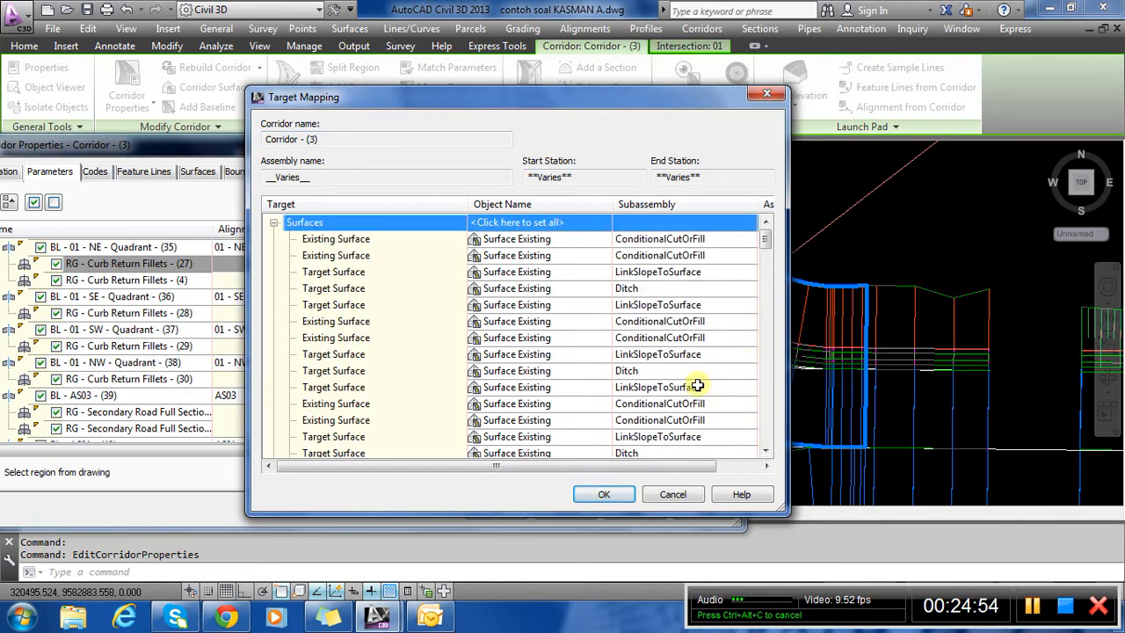
pyautogui.click(767, 93)
# Try to assign an alignment as the width target of the GenericPavementStructure_Return subassembly in the NE curb return region starting at 0+004.35.
pyautogui.click(699, 264)
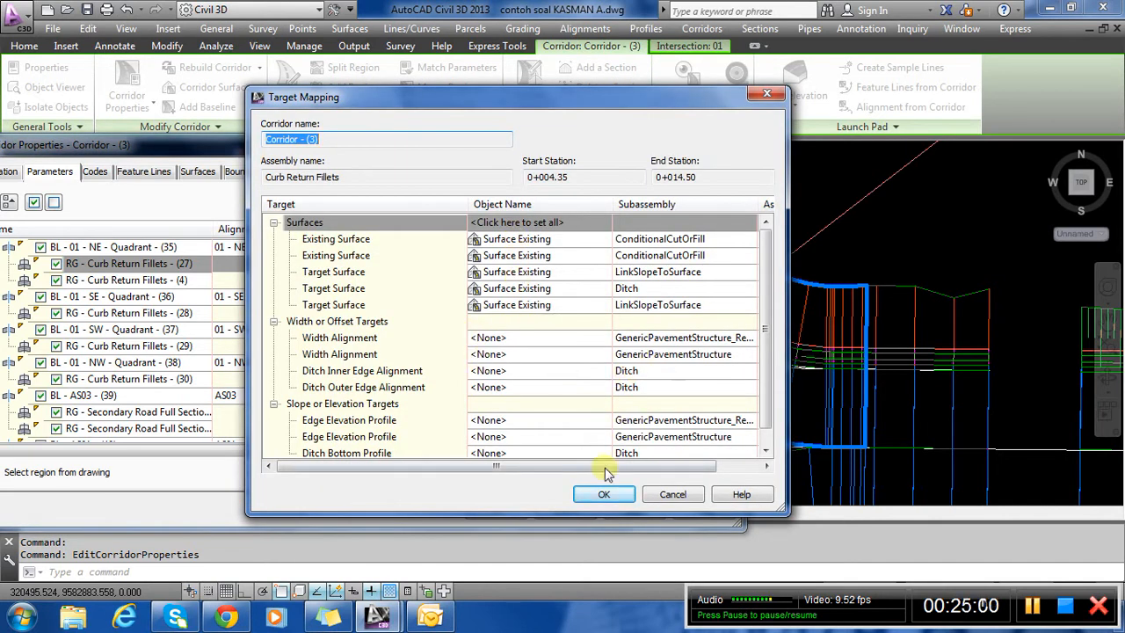
pyautogui.moveTo(605, 468); pyautogui.dragTo(665, 467)
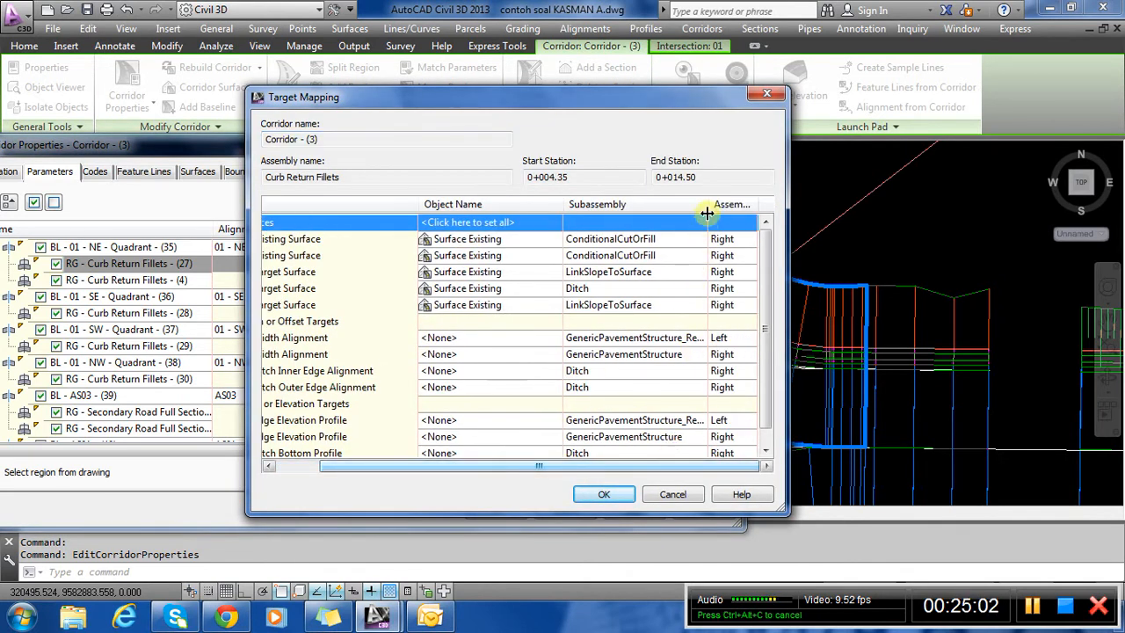
pyautogui.moveTo(749, 206); pyautogui.dragTo(749, 206)
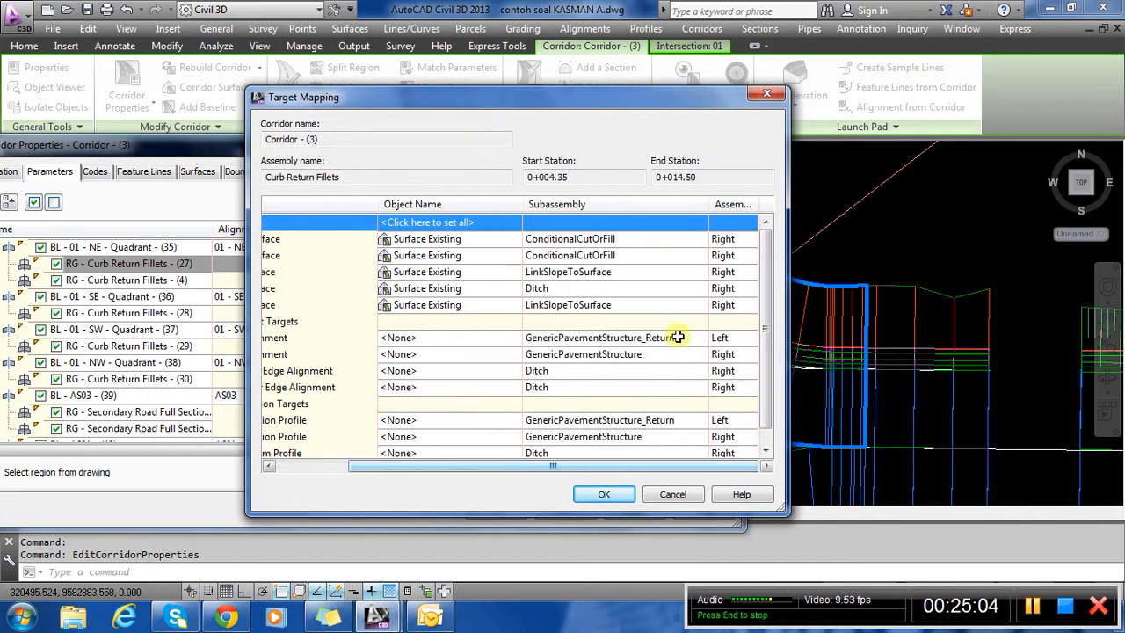
pyautogui.click(439, 337)
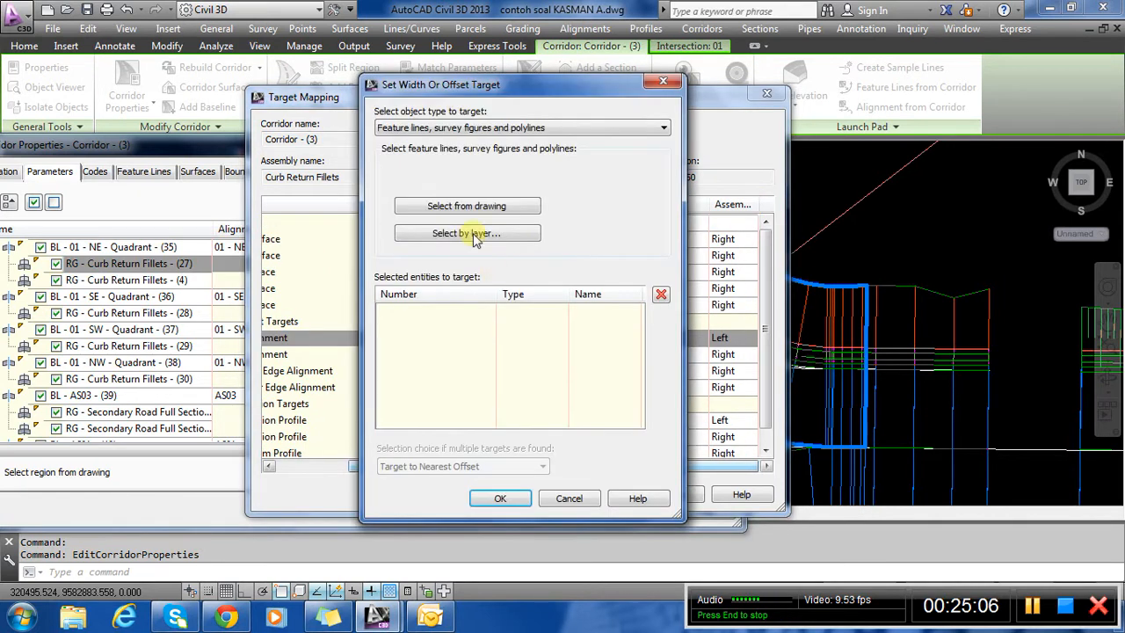
pyautogui.click(453, 128)
pyautogui.click(424, 138)
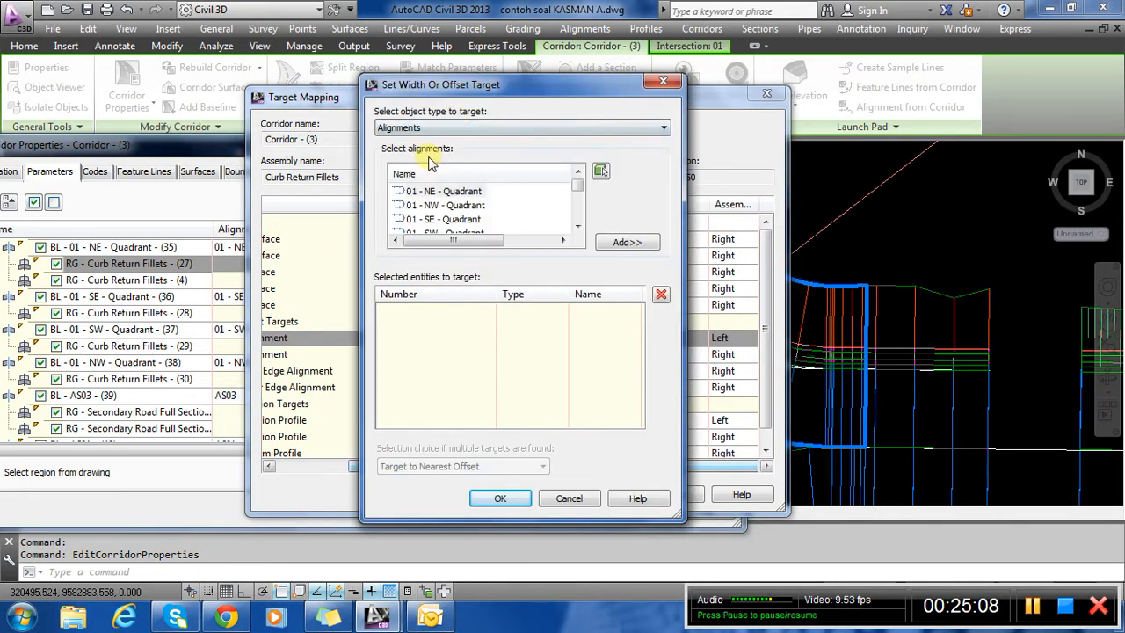
pyautogui.moveTo(579, 193); pyautogui.dragTo(580, 201)
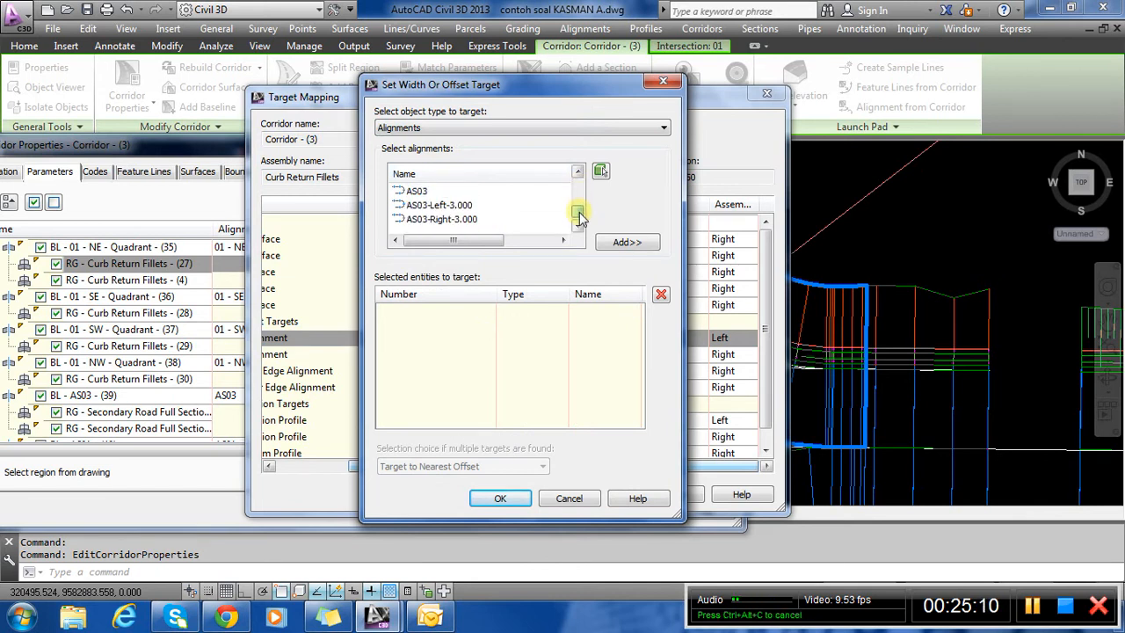
pyautogui.click(578, 175)
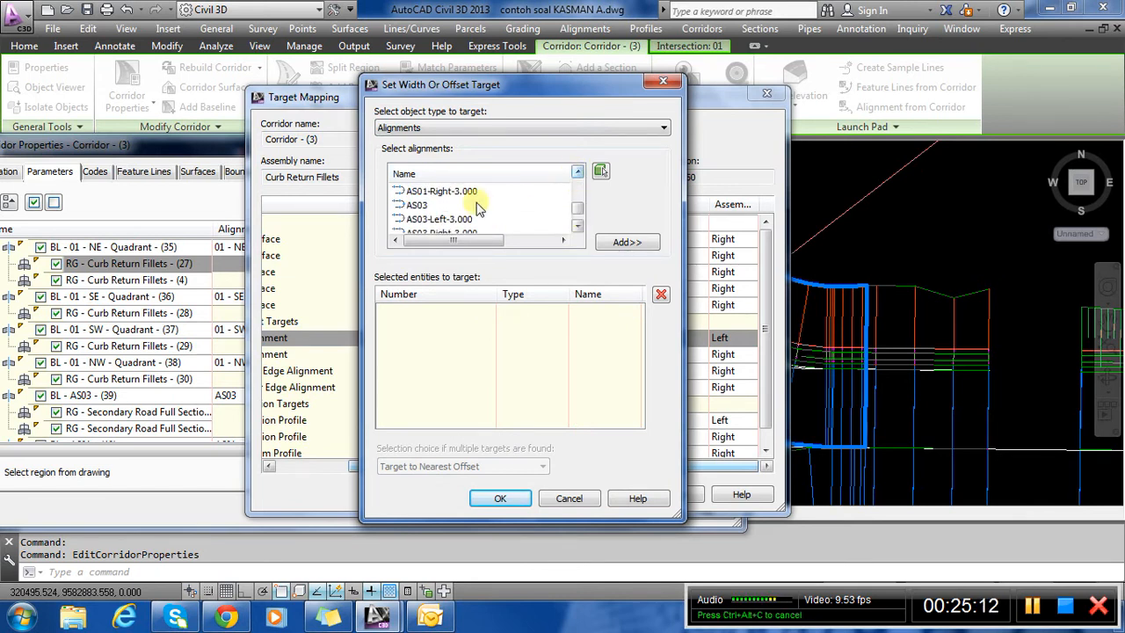
pyautogui.click(577, 175)
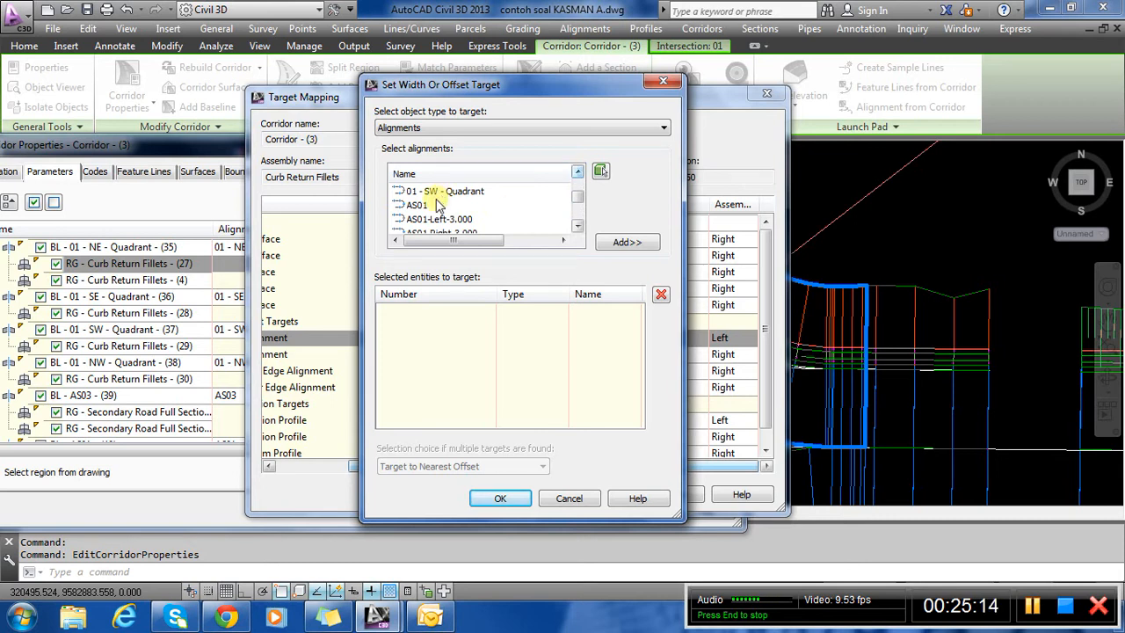
pyautogui.click(499, 499)
# Try to target the profile "profil design AS01" for the GenericPavementStructure_Return edge elevation in the same NE region and accept the mapping.
pyautogui.moveTo(607, 467); pyautogui.dragTo(533, 468)
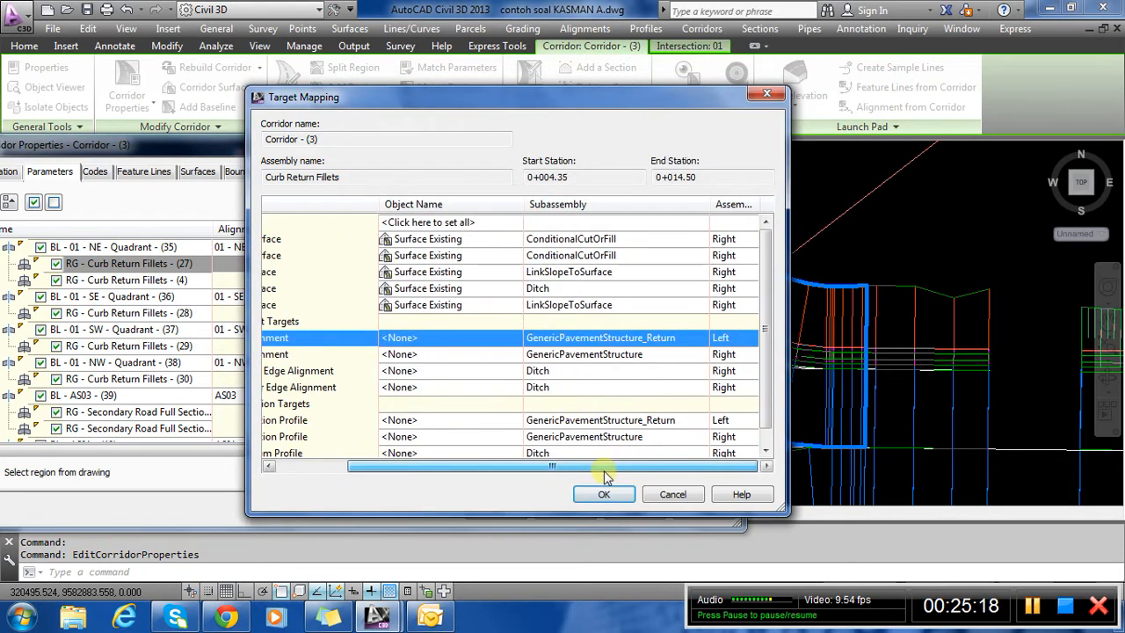
pyautogui.click(764, 454)
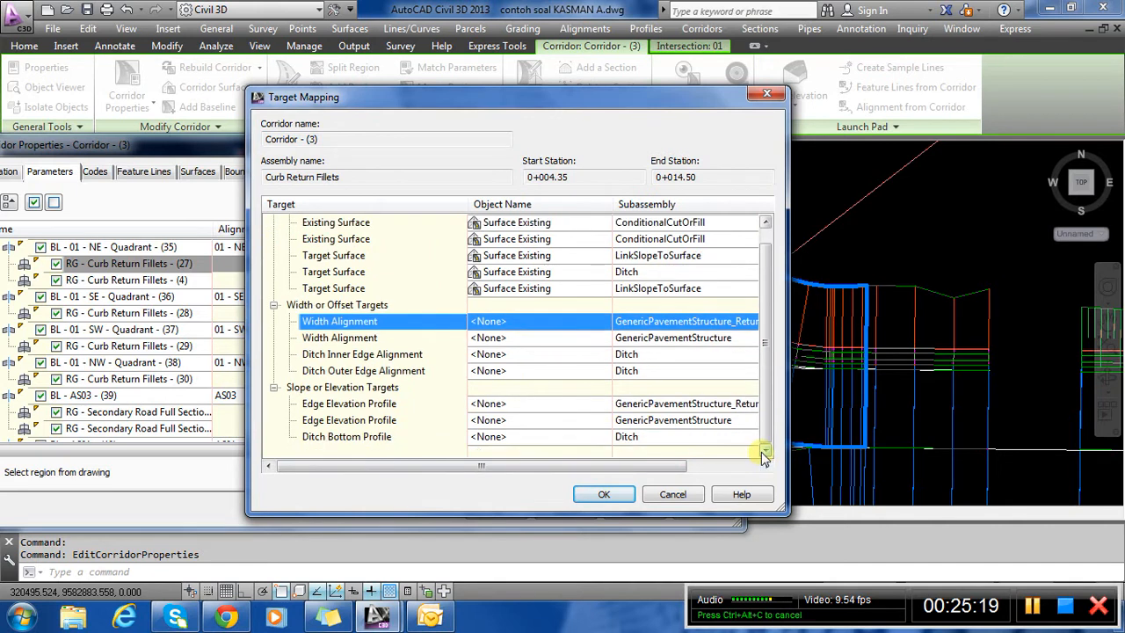
pyautogui.click(527, 403)
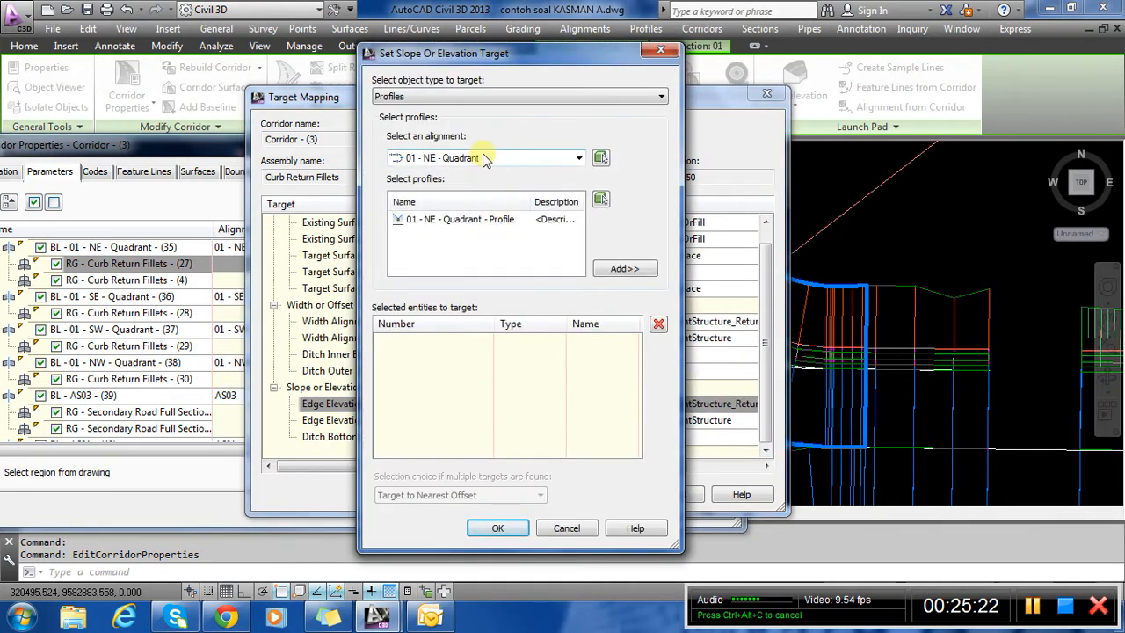
pyautogui.click(479, 158)
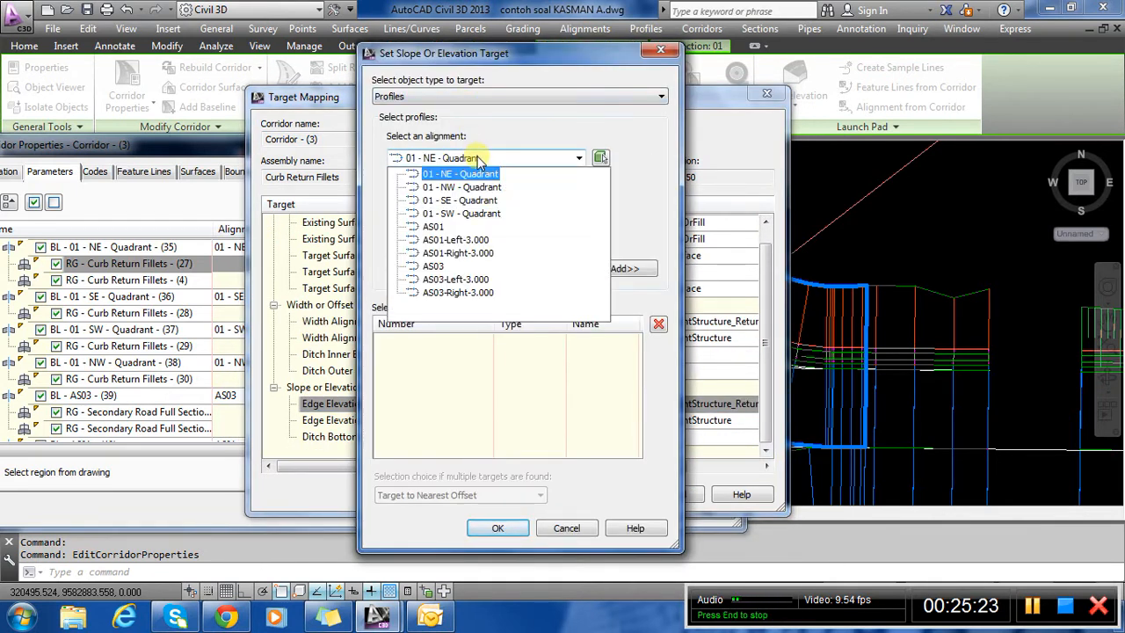
pyautogui.click(440, 227)
pyautogui.click(456, 224)
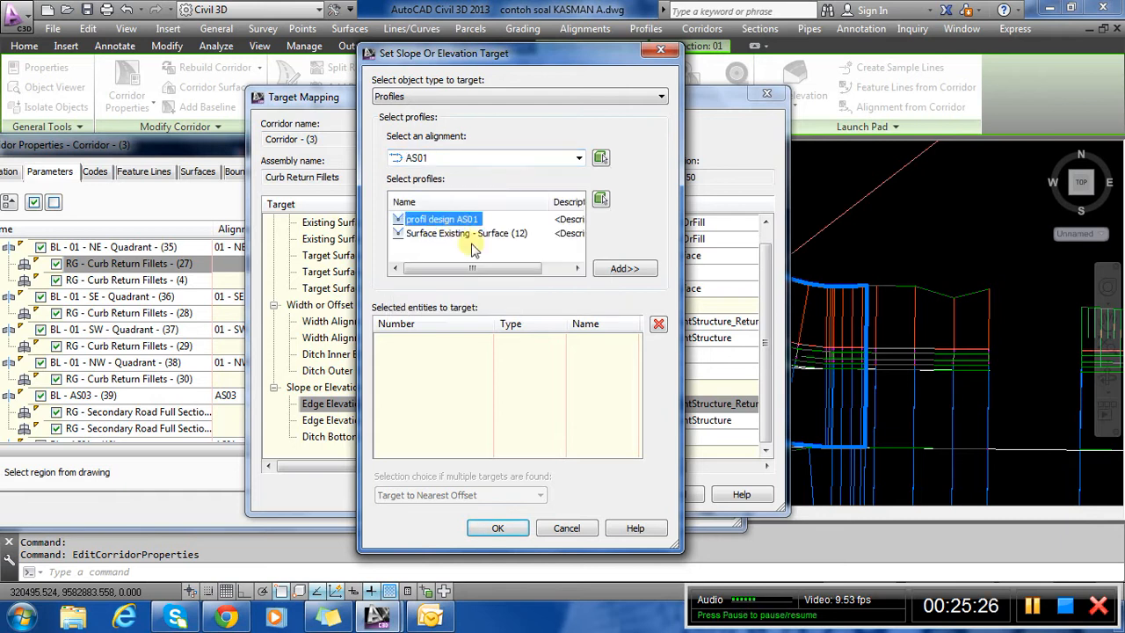
pyautogui.click(497, 526)
pyautogui.click(608, 494)
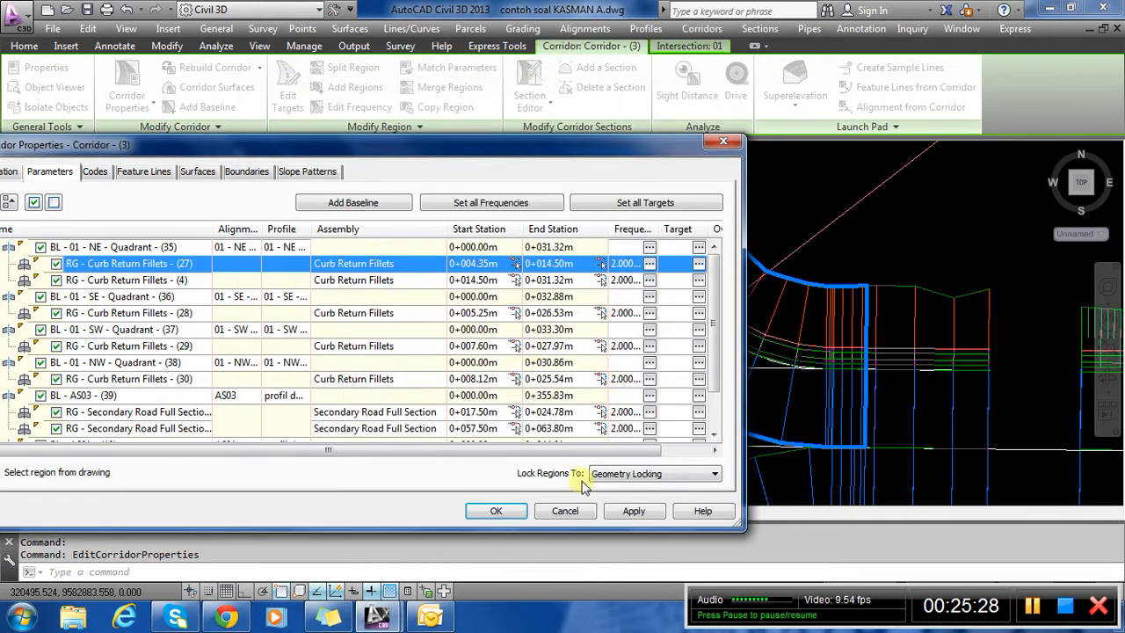
# Set alignment AS01 as the GenericPavementStructure_Return width target for the NE curb return region starting at 0+014.50.
pyautogui.click(700, 281)
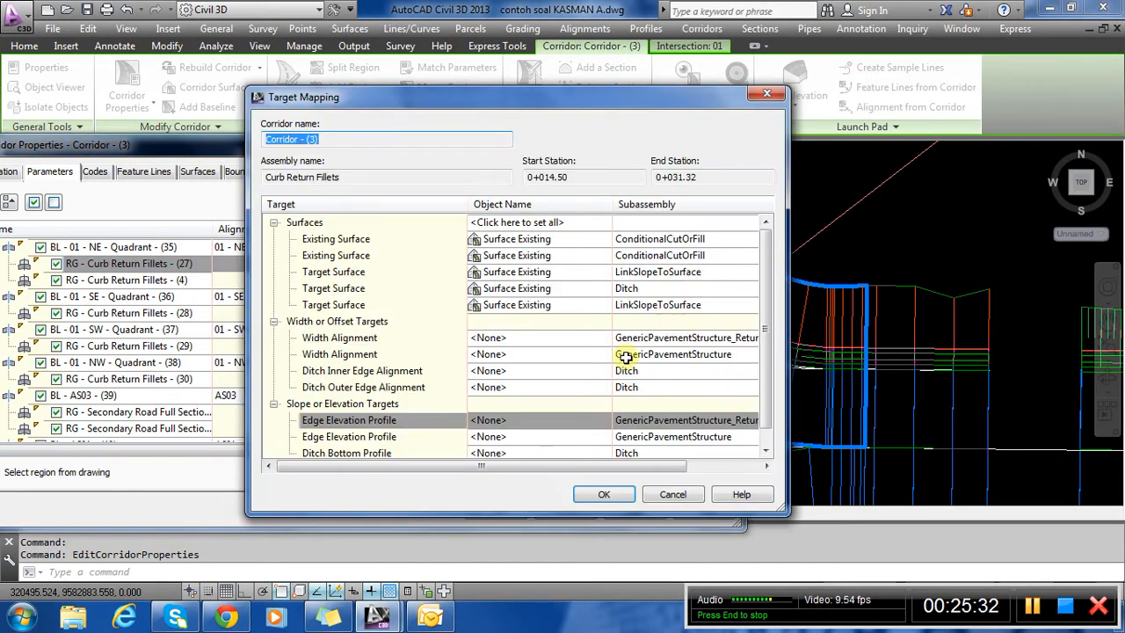
pyautogui.click(566, 340)
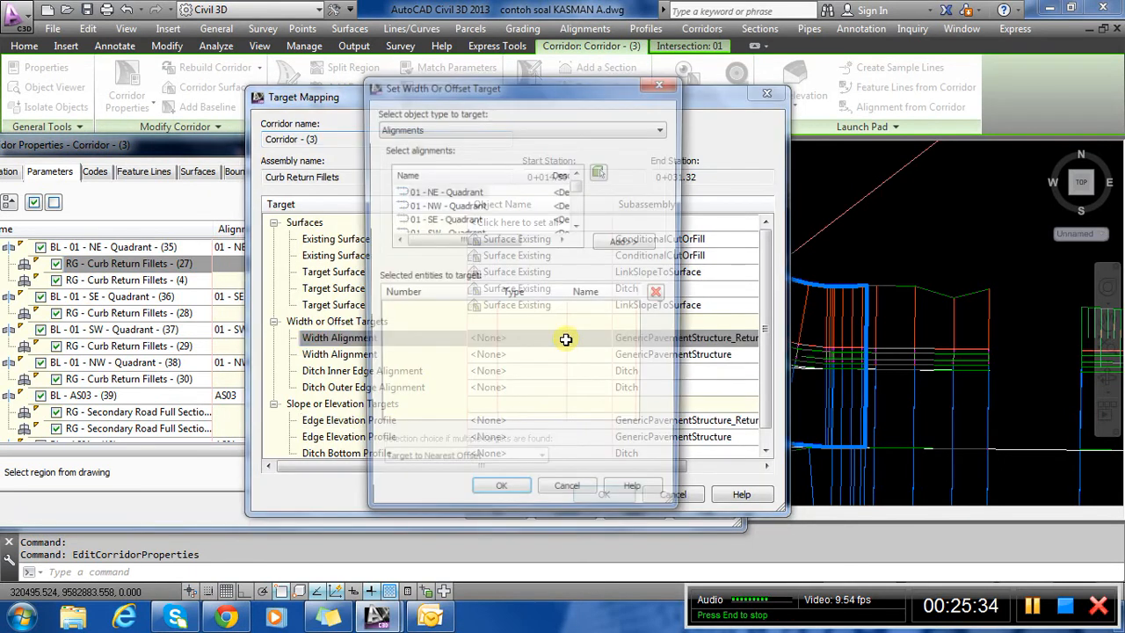
pyautogui.click(578, 227)
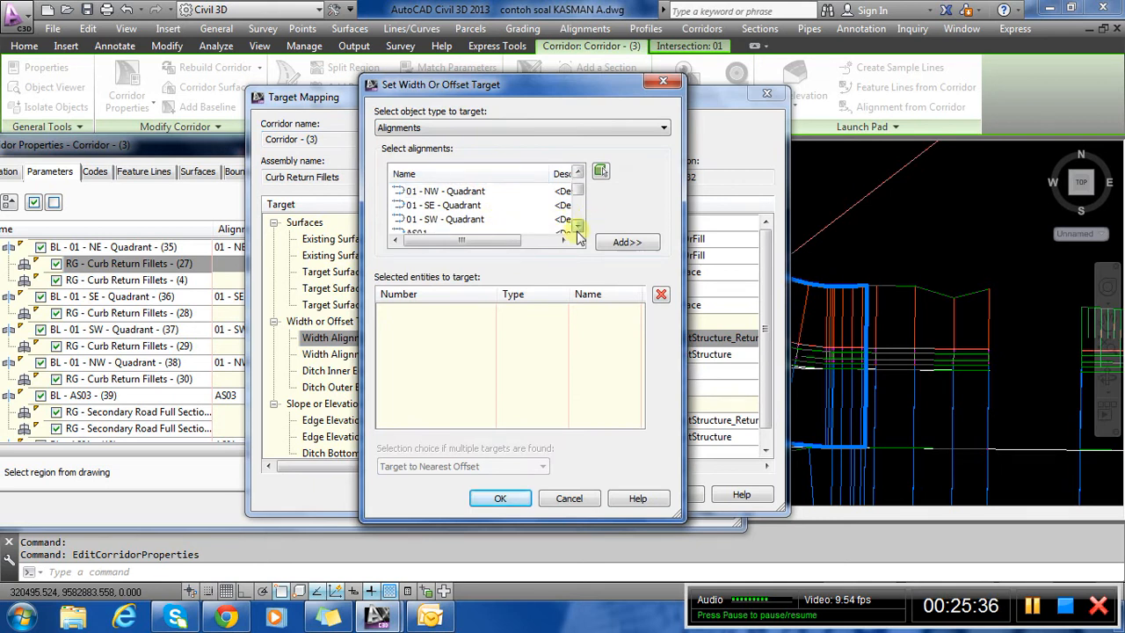
pyautogui.click(577, 227)
pyautogui.click(417, 219)
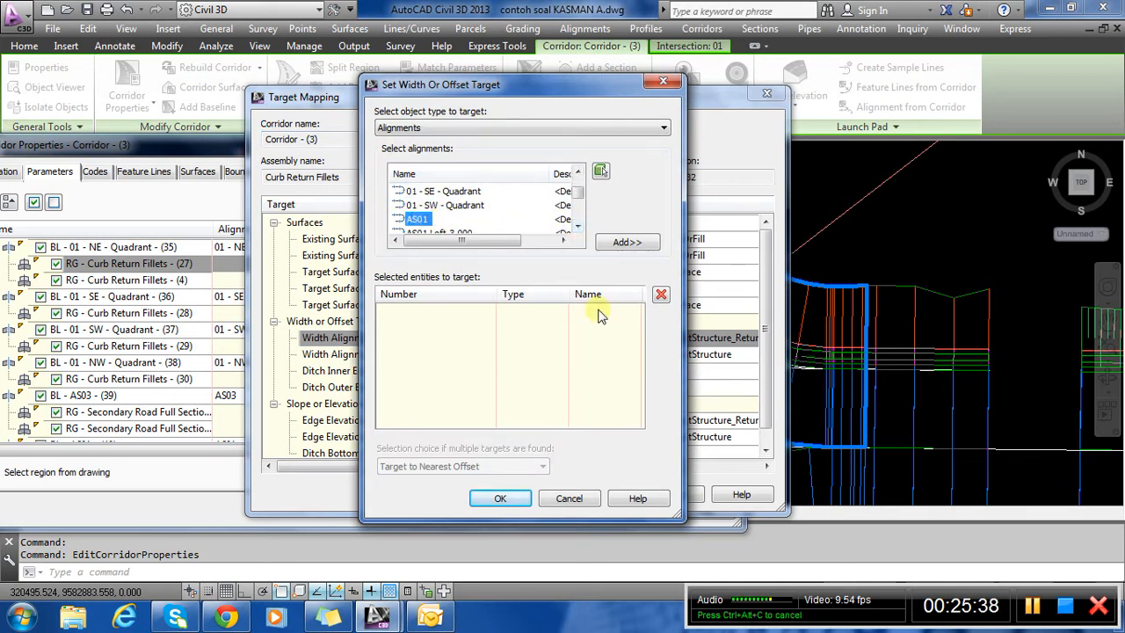
pyautogui.click(625, 244)
pyautogui.click(515, 499)
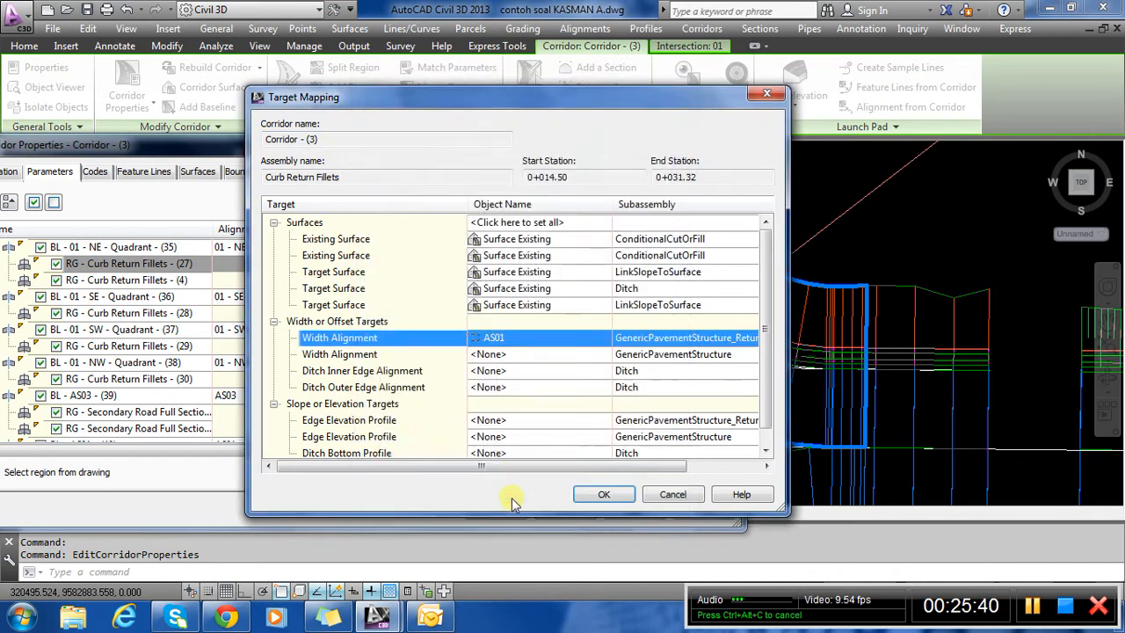
# Set the GenericPavementStructure_Return edge elevation target in the 0+014.50 region to AS01's "profil design AS01" and accept the mapping.
pyautogui.click(766, 452)
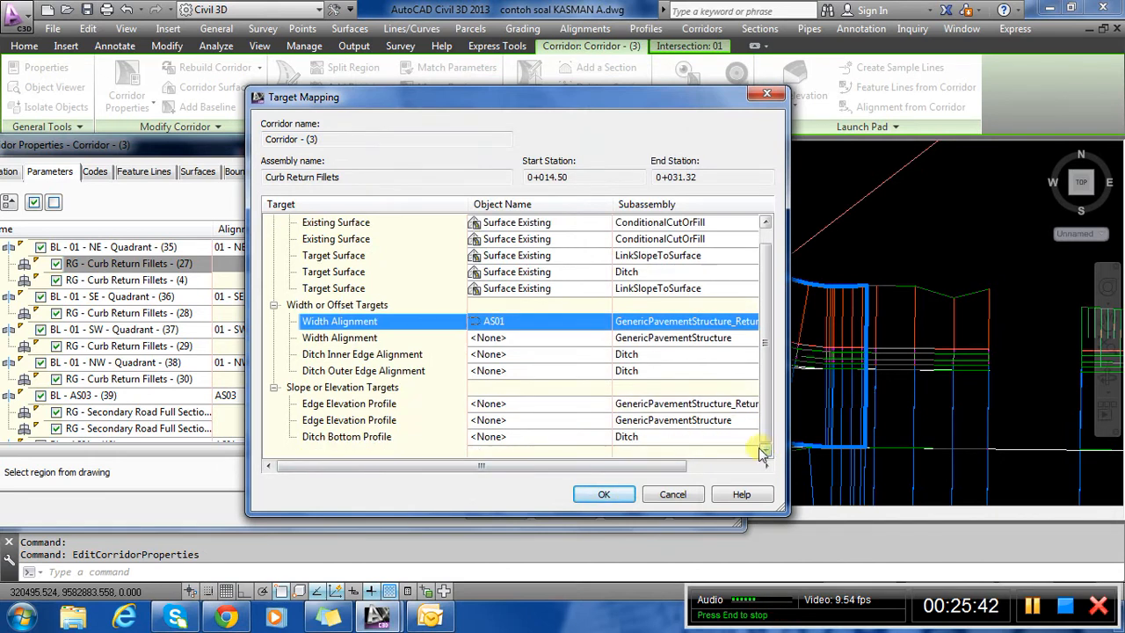
pyautogui.click(549, 410)
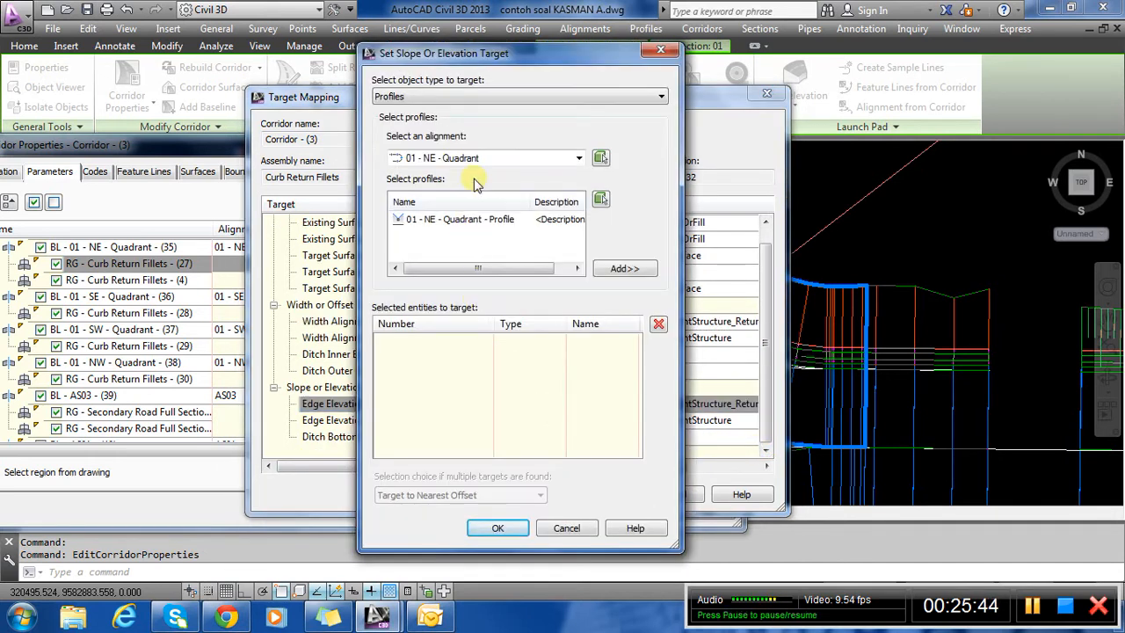
pyautogui.click(482, 158)
pyautogui.click(431, 230)
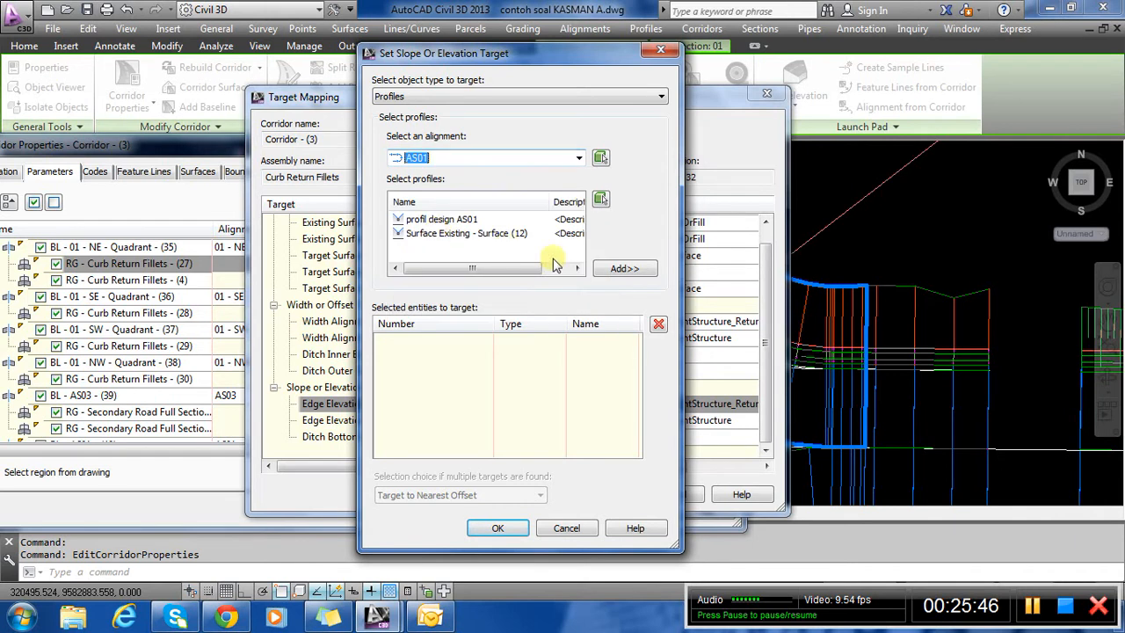
pyautogui.click(450, 220)
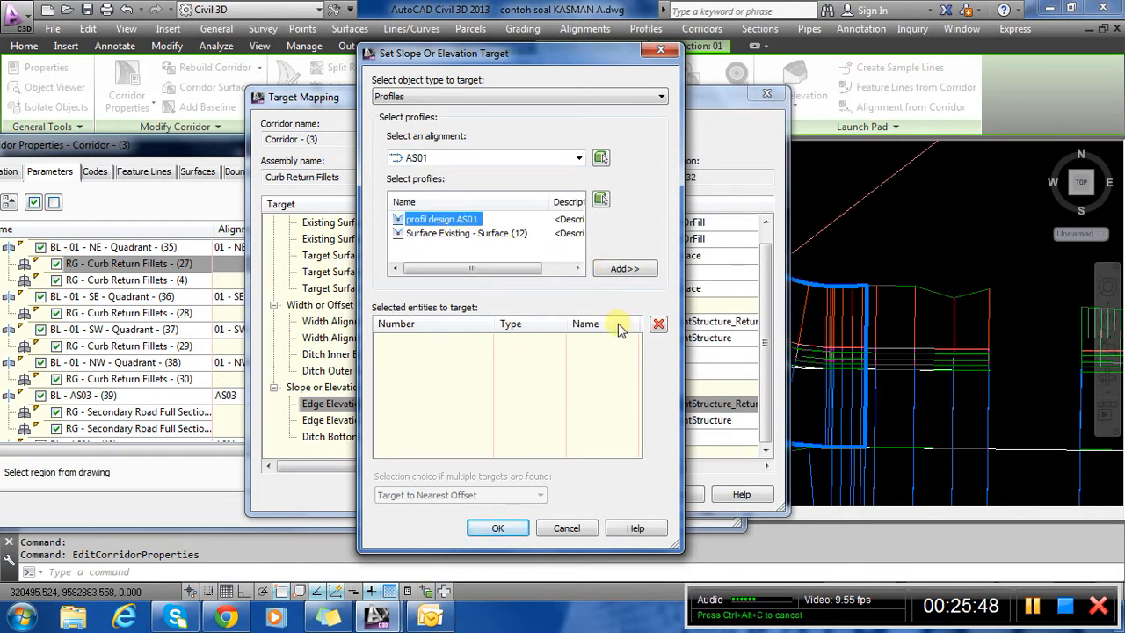
pyautogui.click(620, 270)
pyautogui.click(496, 530)
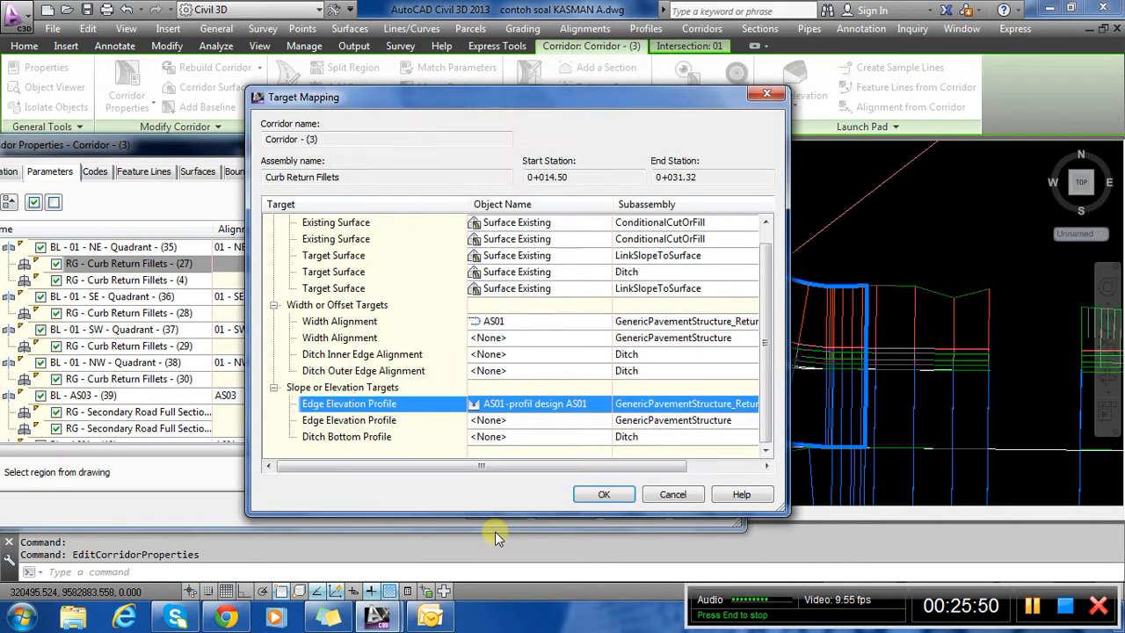
pyautogui.click(614, 495)
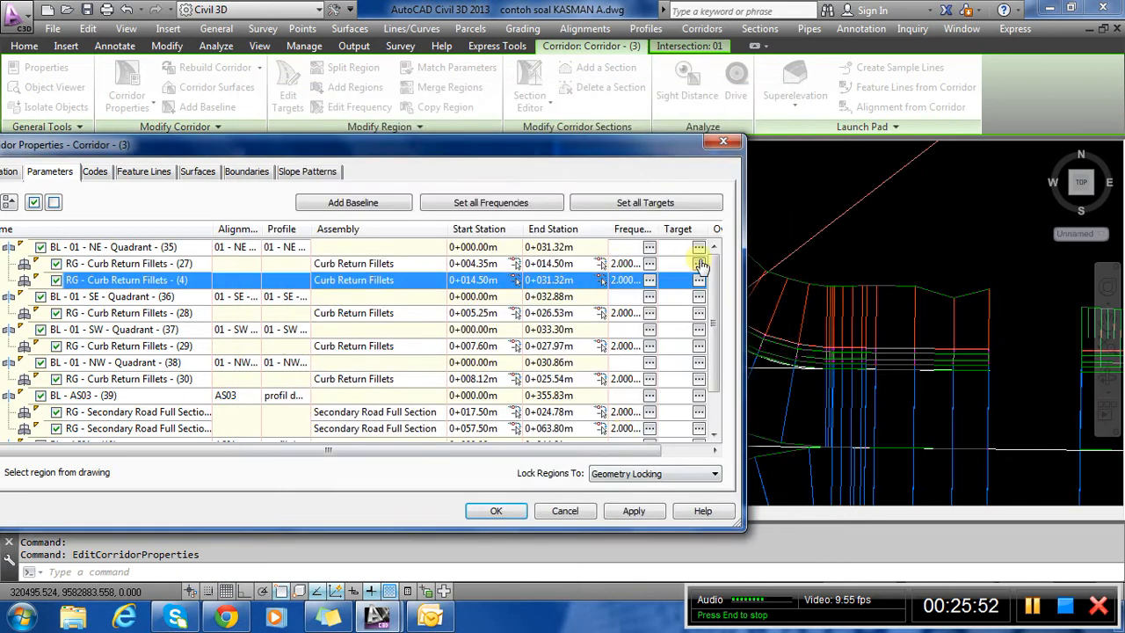
# Set alignment AS01 as the GenericPavementStructure_Return width target for the NE curb return region from 0+004.35 to 0+014.50.
pyautogui.click(699, 263)
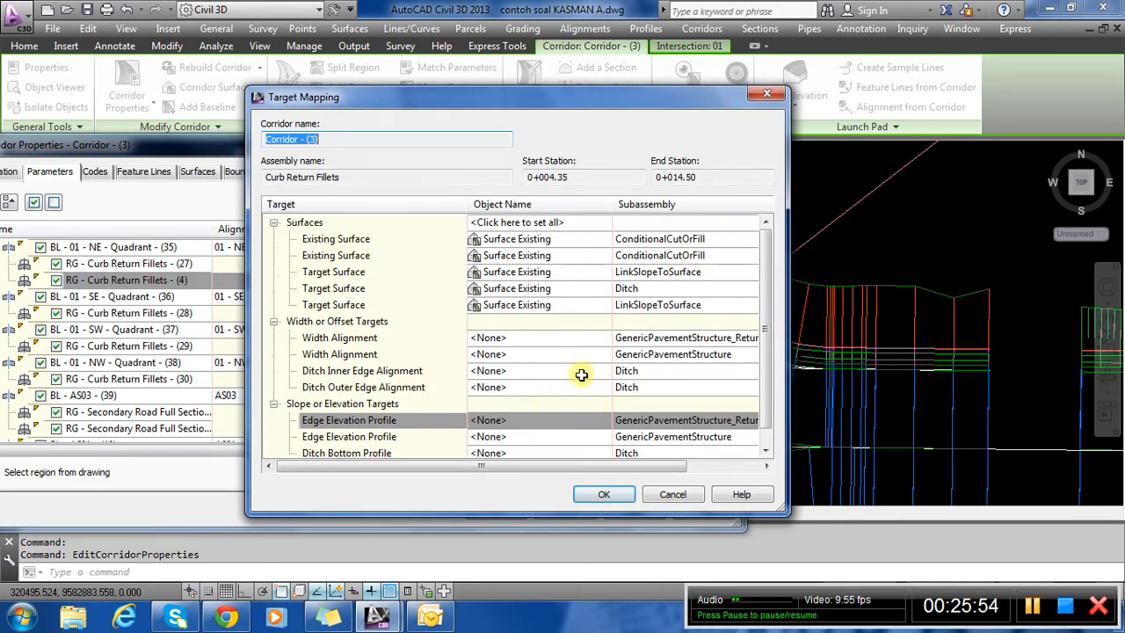
pyautogui.click(549, 343)
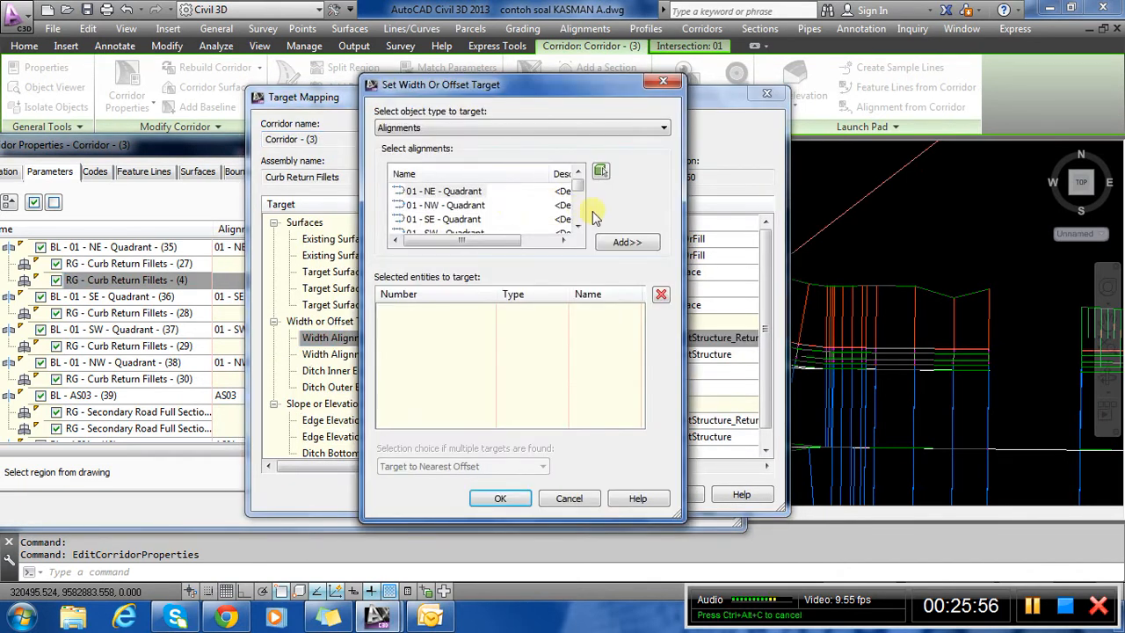
pyautogui.click(578, 226)
pyautogui.click(577, 226)
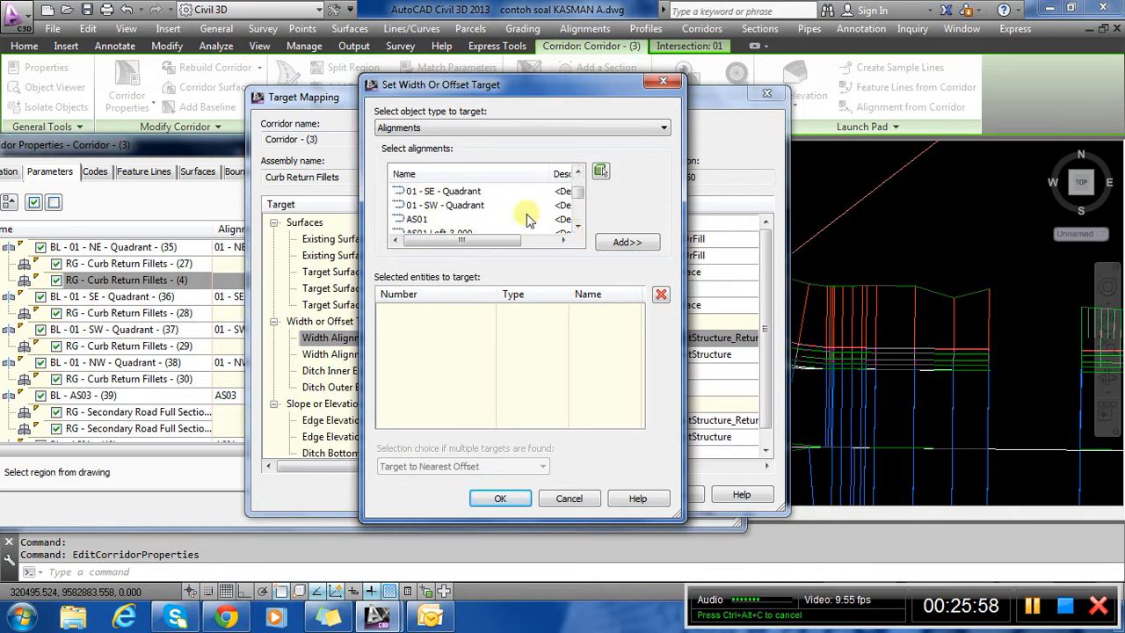
pyautogui.click(413, 219)
pyautogui.click(628, 243)
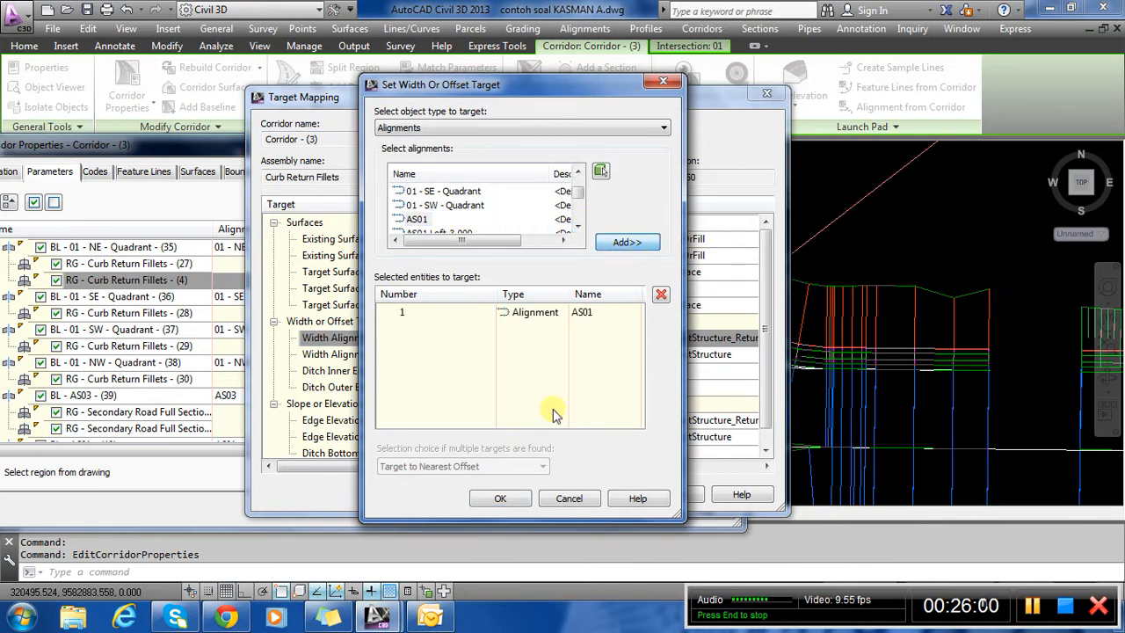
pyautogui.click(508, 501)
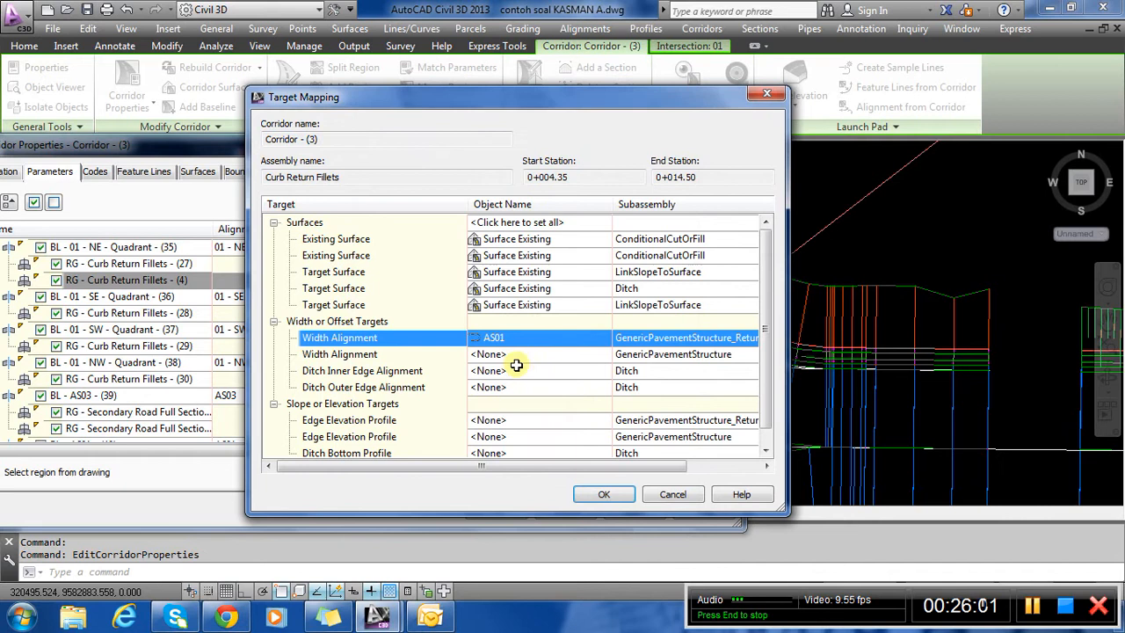
# Set the 0+004.35 region's GenericPavementStructure_Return edge elevation target to AS01's "profil design AS01" and rebuild the corridor.
pyautogui.click(506, 422)
pyautogui.click(506, 422)
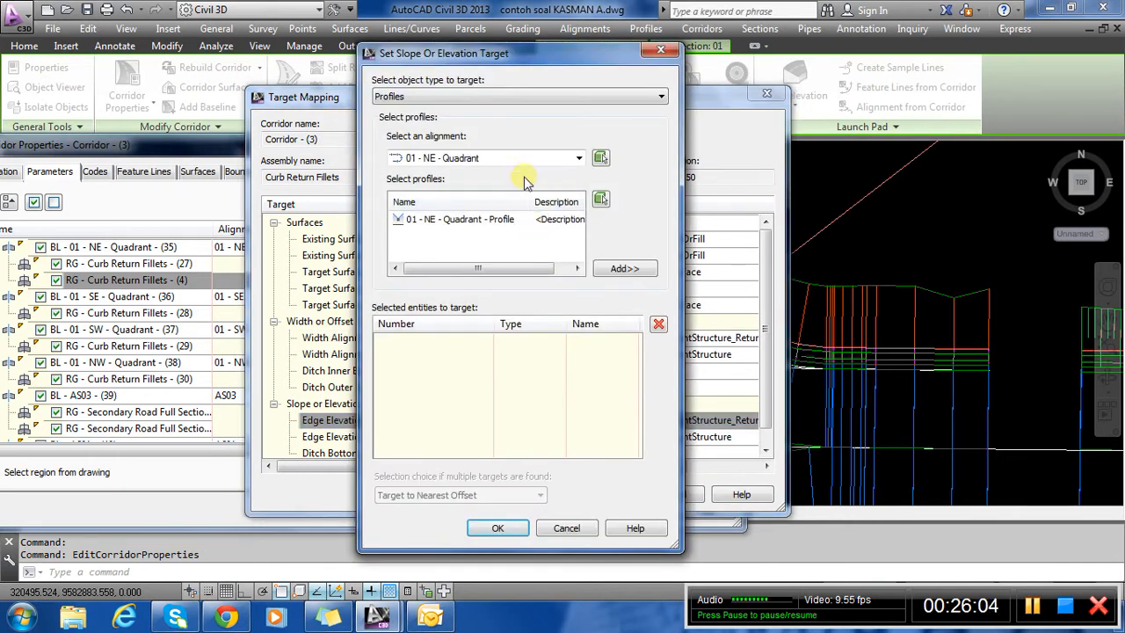
pyautogui.click(510, 165)
pyautogui.click(448, 227)
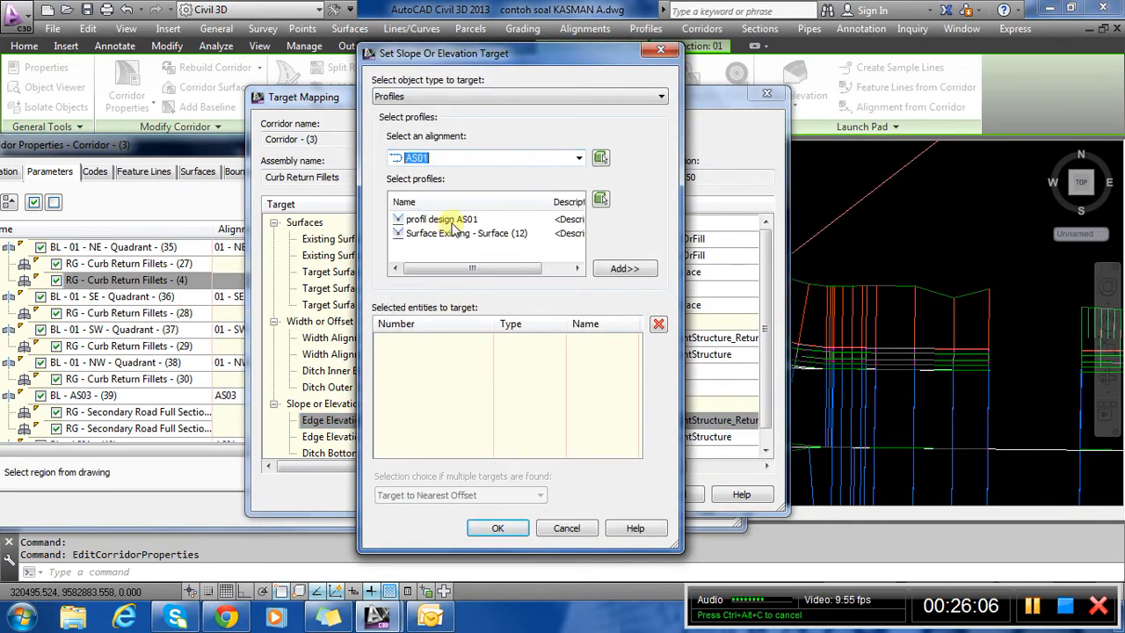
pyautogui.click(453, 221)
pyautogui.click(624, 268)
pyautogui.click(498, 528)
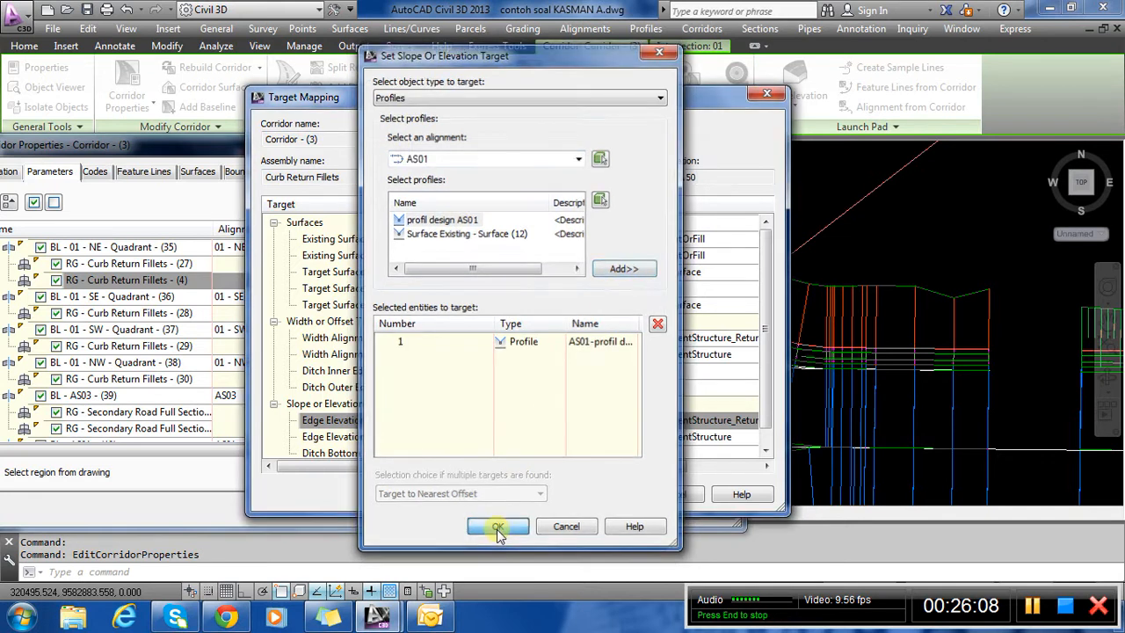
pyautogui.click(603, 493)
pyautogui.click(516, 512)
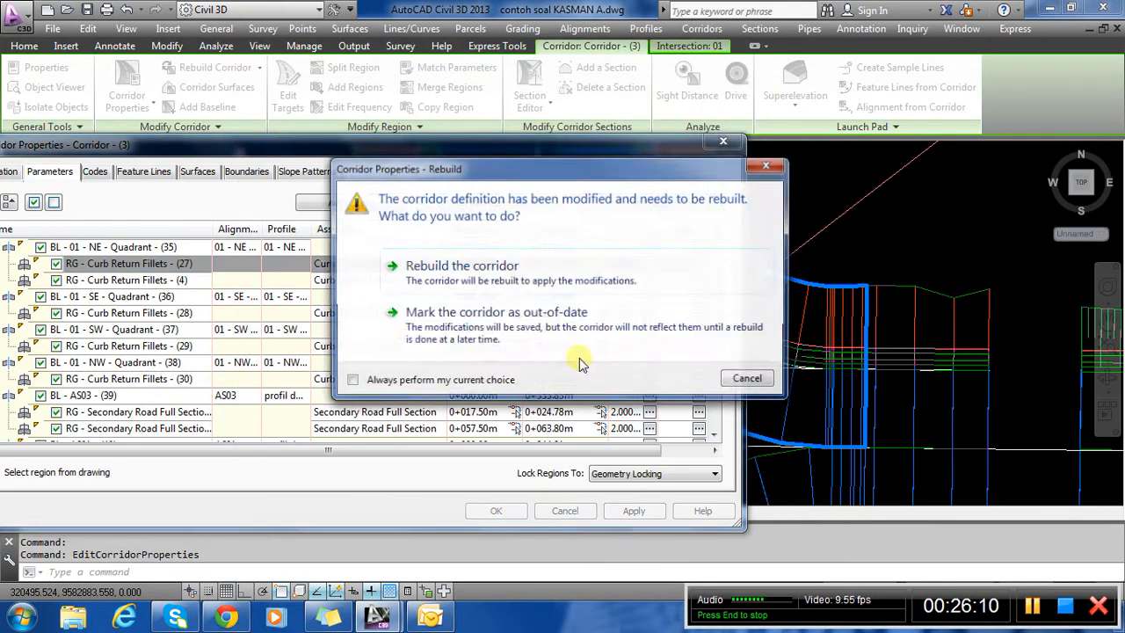
pyautogui.click(497, 264)
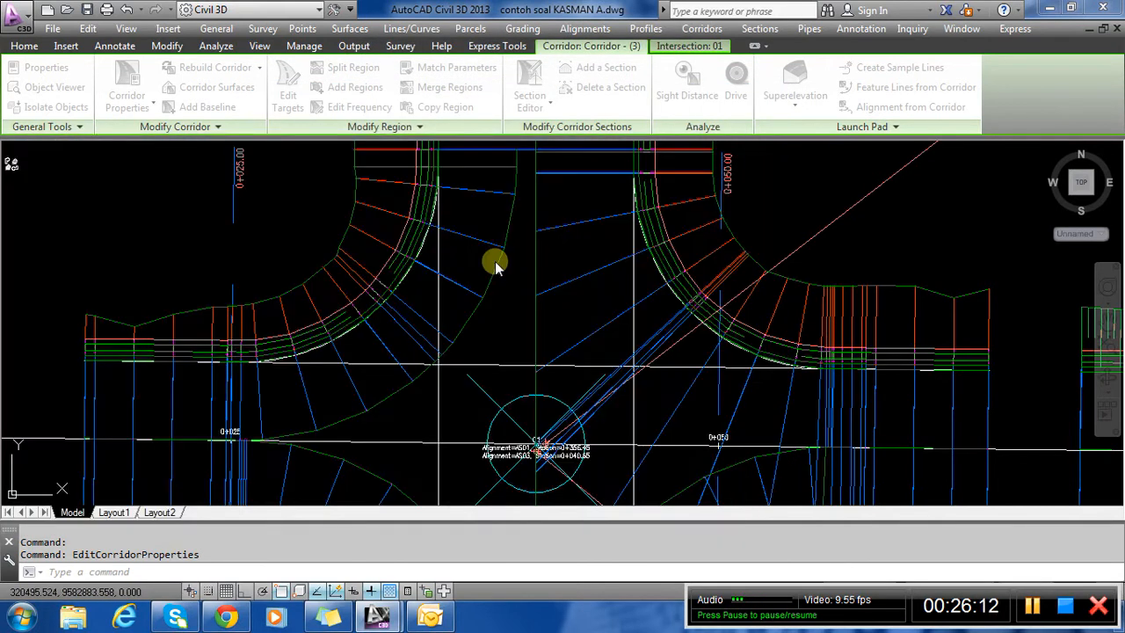
# Examine how the rebuilt corridor links run around the NE curb return and the intersection centre.
pyautogui.scroll(-3, 734, 227)
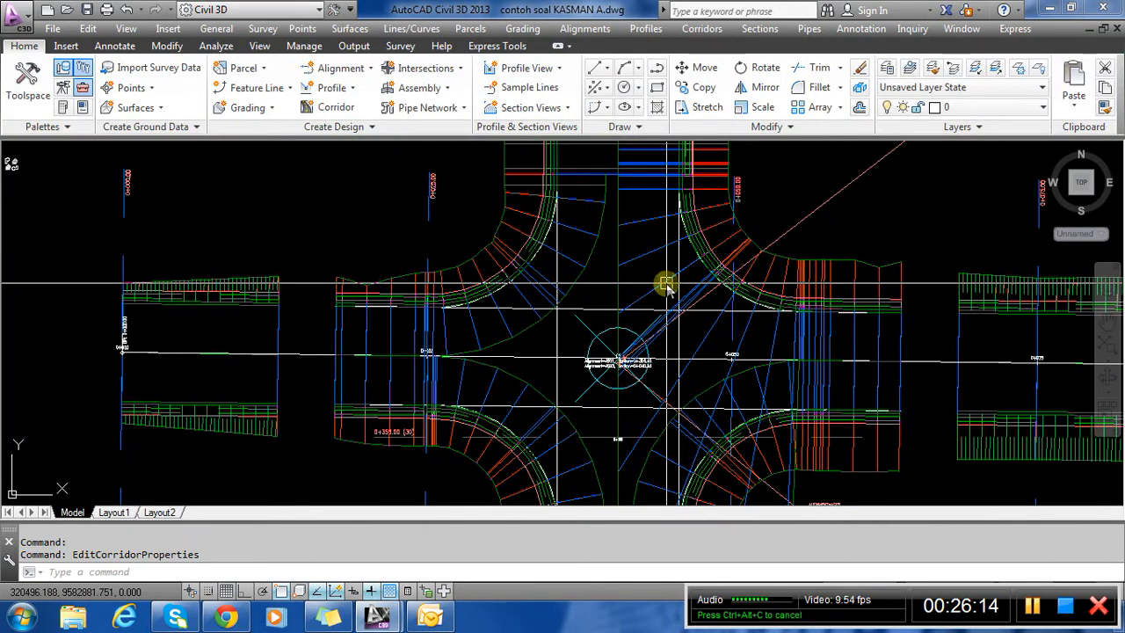
pyautogui.click(650, 306)
pyautogui.scroll(3, 650, 308)
pyautogui.scroll(-2, 723, 305)
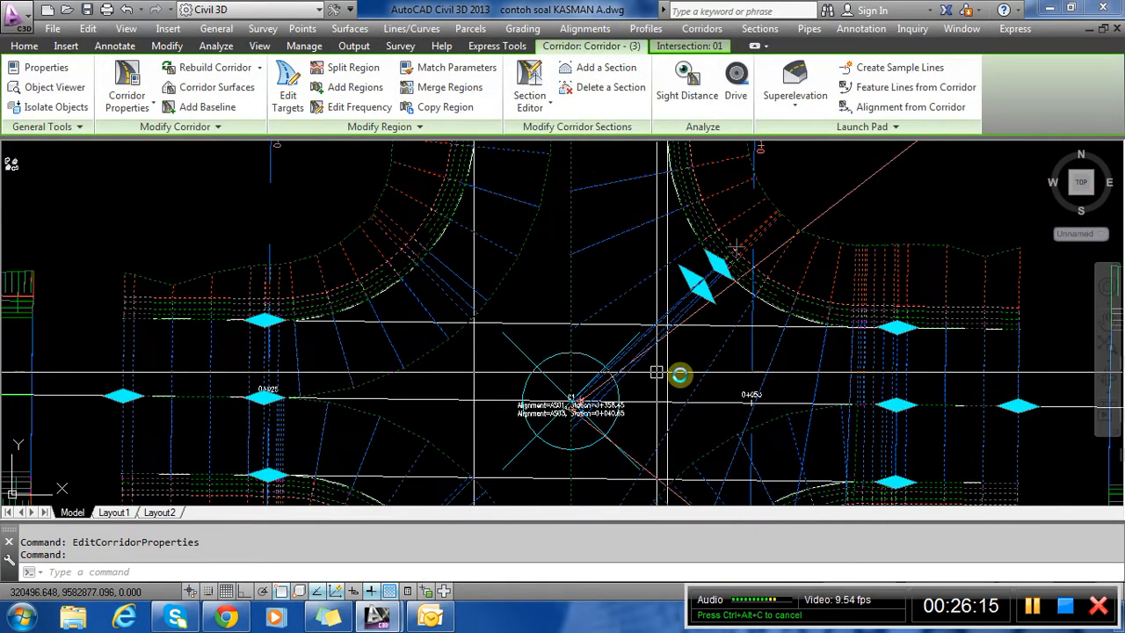
pyautogui.scroll(-2, 713, 308)
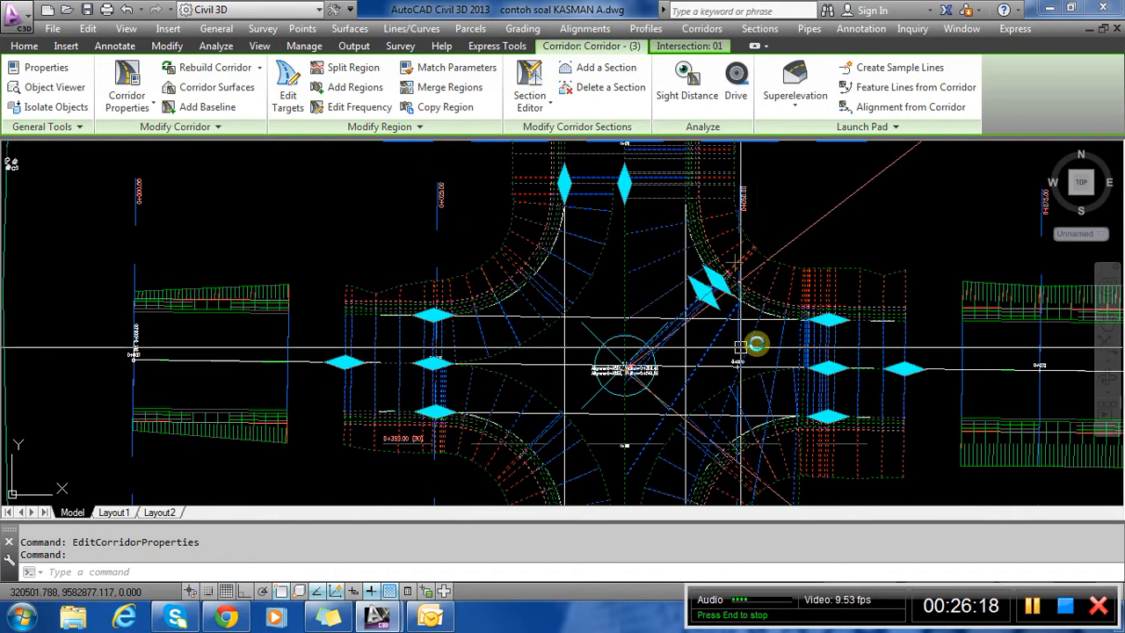
pyautogui.scroll(-1, 714, 280)
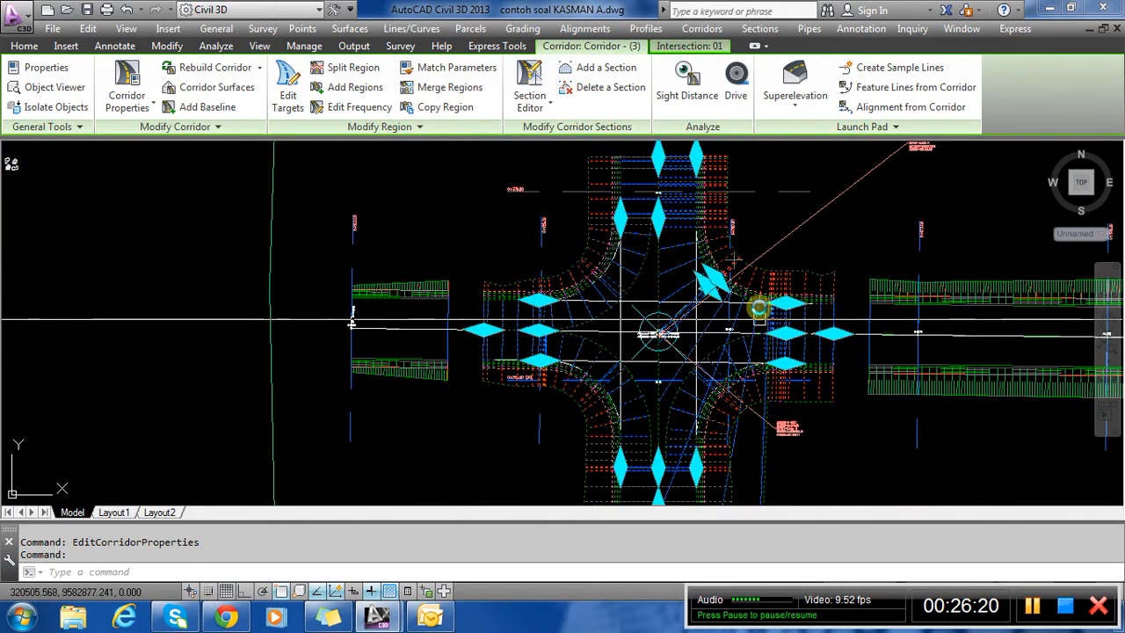
pyautogui.scroll(2, 725, 356)
pyautogui.scroll(-1, 719, 376)
pyautogui.press('Escape')
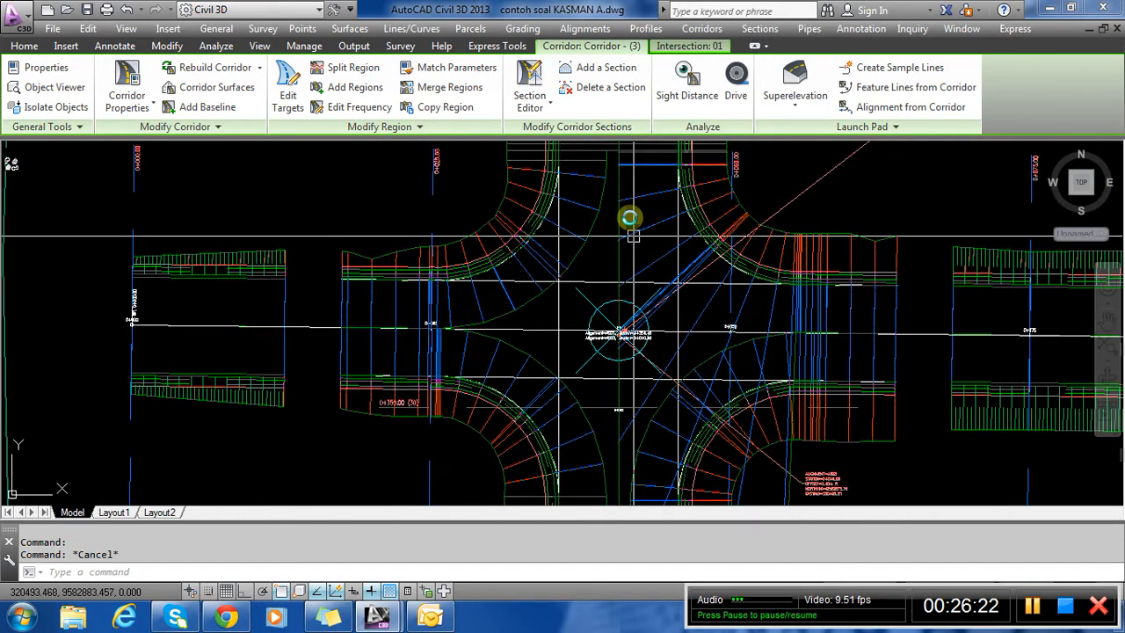
pyautogui.scroll(2, 703, 308)
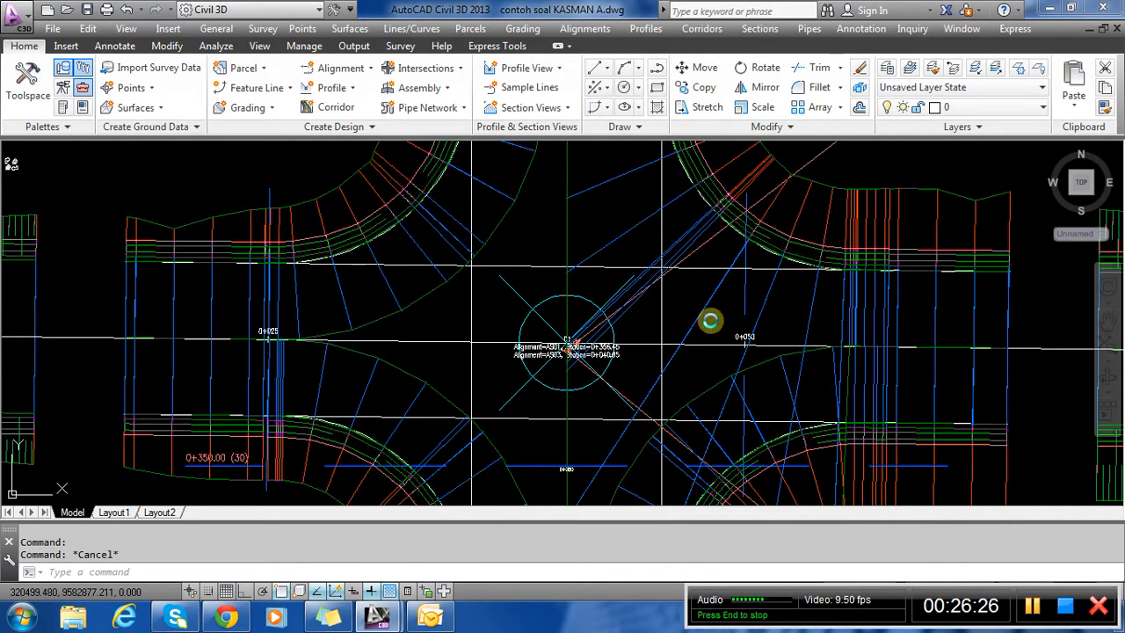
# Replace AS01 with alignment AS03 as the GenericPavementStructure_Return width target for the NE curb return region from 0+004.35 to 0+014.50.
pyautogui.click(716, 323)
pyautogui.rightClick(723, 334)
pyautogui.click(796, 425)
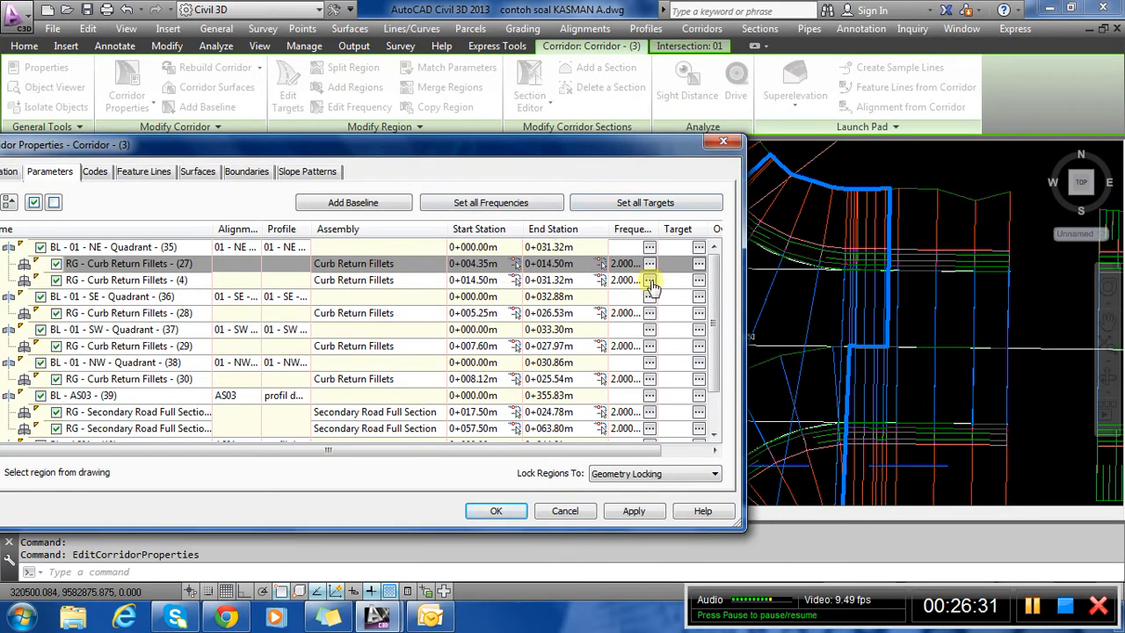
pyautogui.click(698, 267)
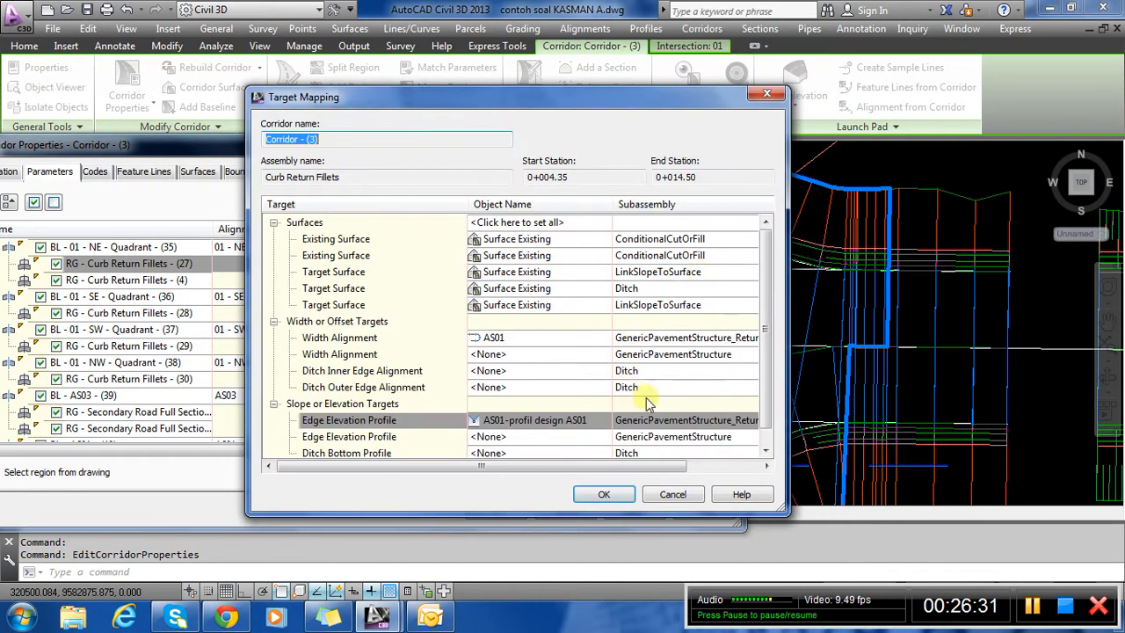
pyautogui.click(555, 337)
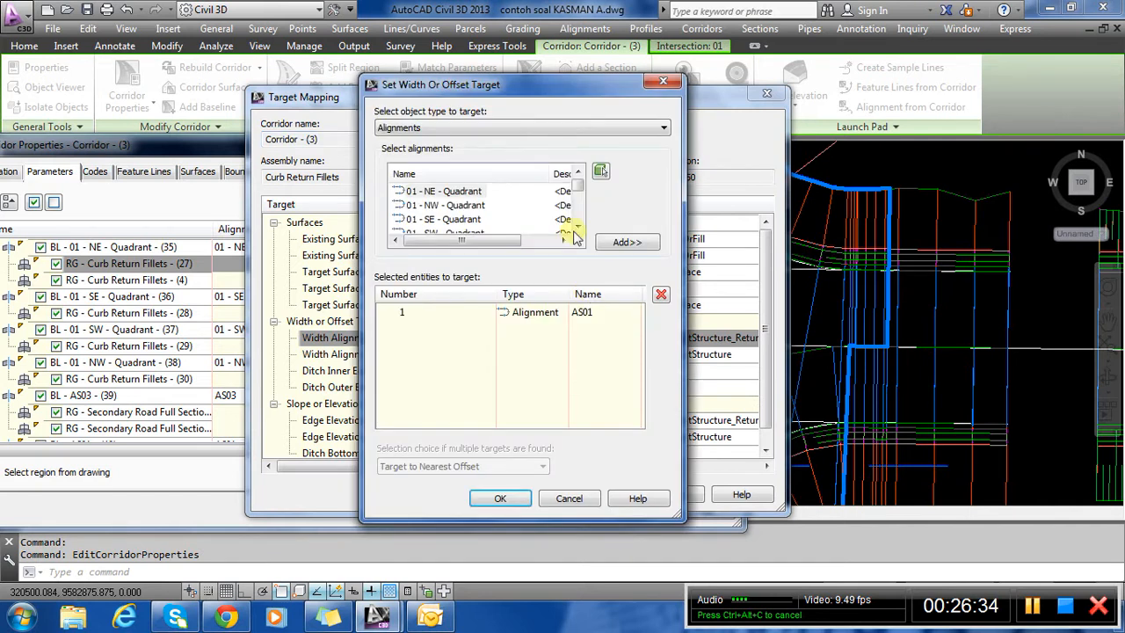
pyautogui.scroll(-2, 572, 223)
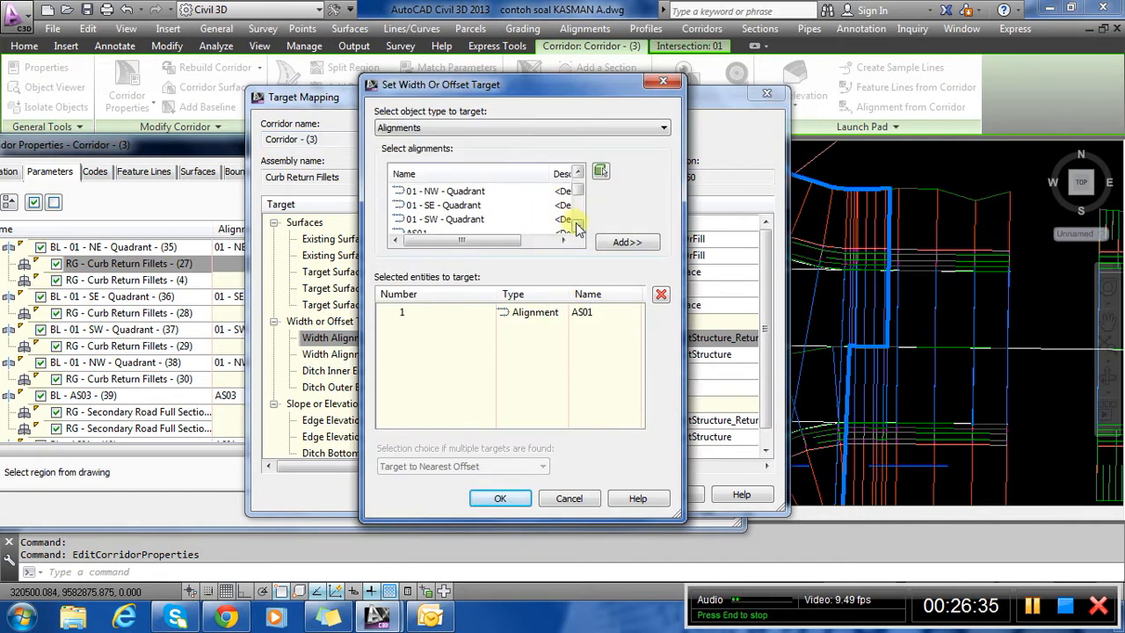
pyautogui.click(445, 312)
pyautogui.click(661, 295)
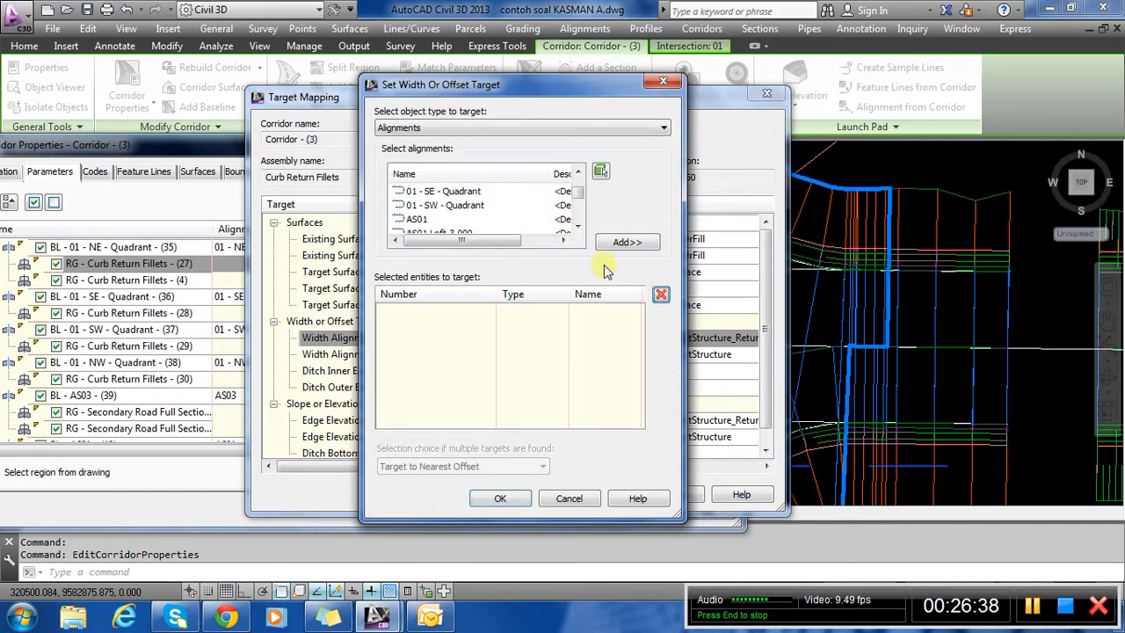
pyautogui.click(578, 228)
pyautogui.click(578, 228)
pyautogui.click(578, 228)
pyautogui.click(577, 227)
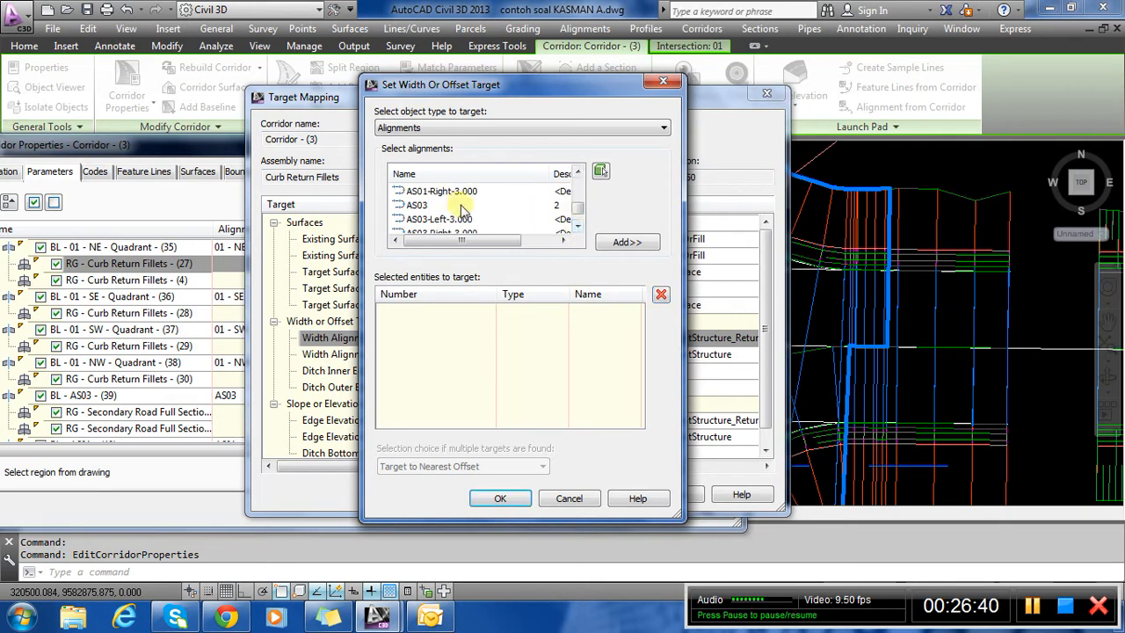
pyautogui.click(626, 246)
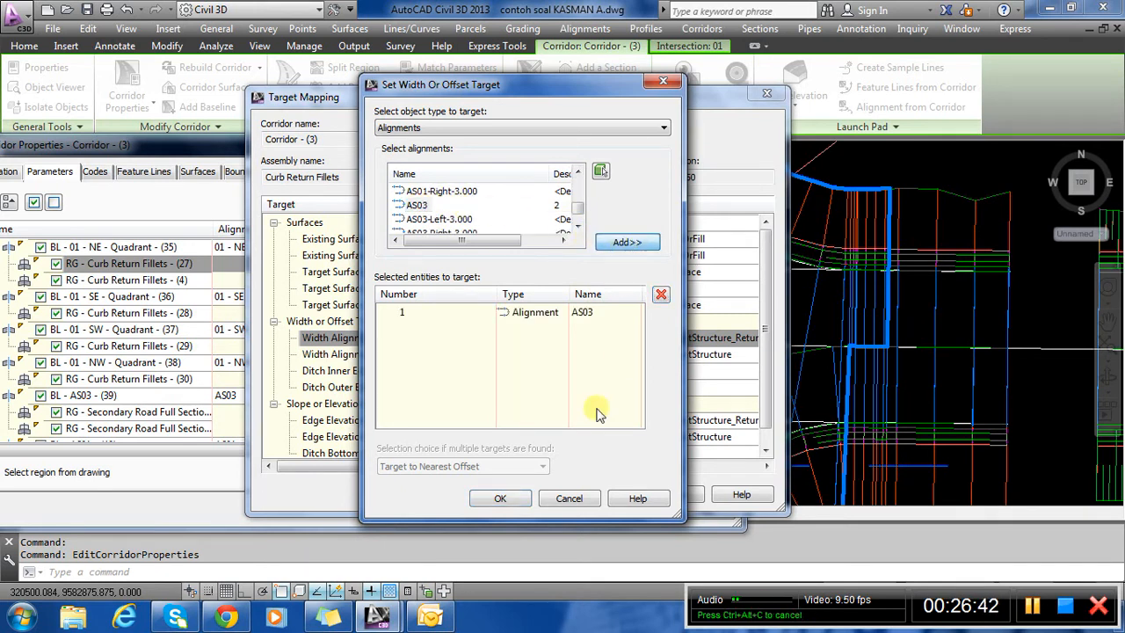
pyautogui.click(517, 498)
# Set the 0+004.35 region's GenericPavementStructure_Return edge elevation target to AS03's "profil design AS03" and rebuild the corridor.
pyautogui.click(530, 421)
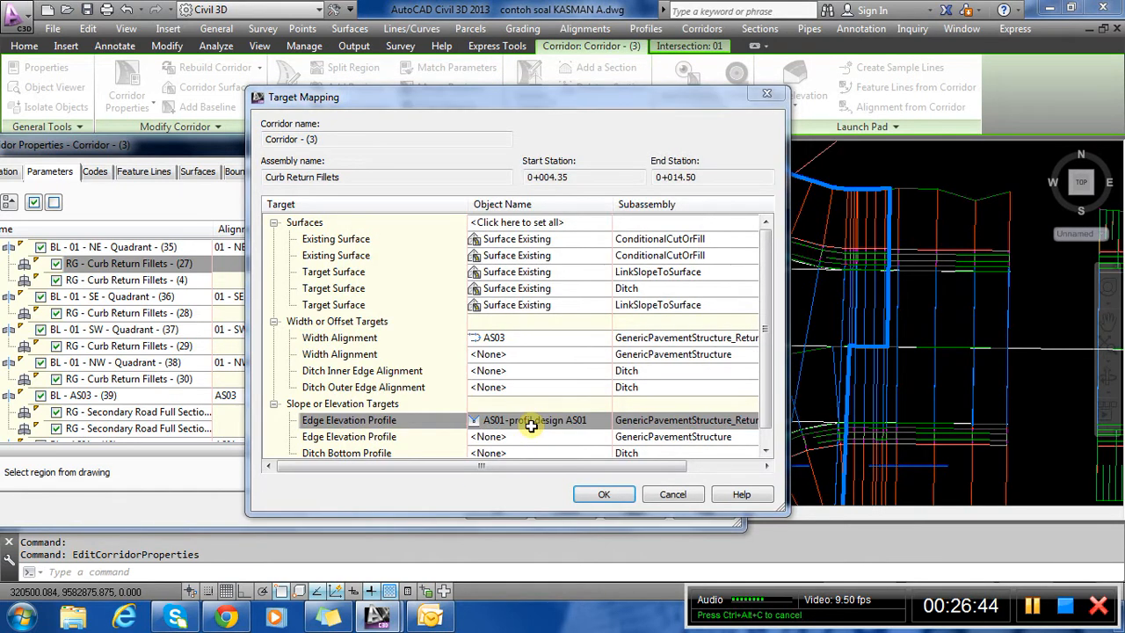
pyautogui.click(512, 345)
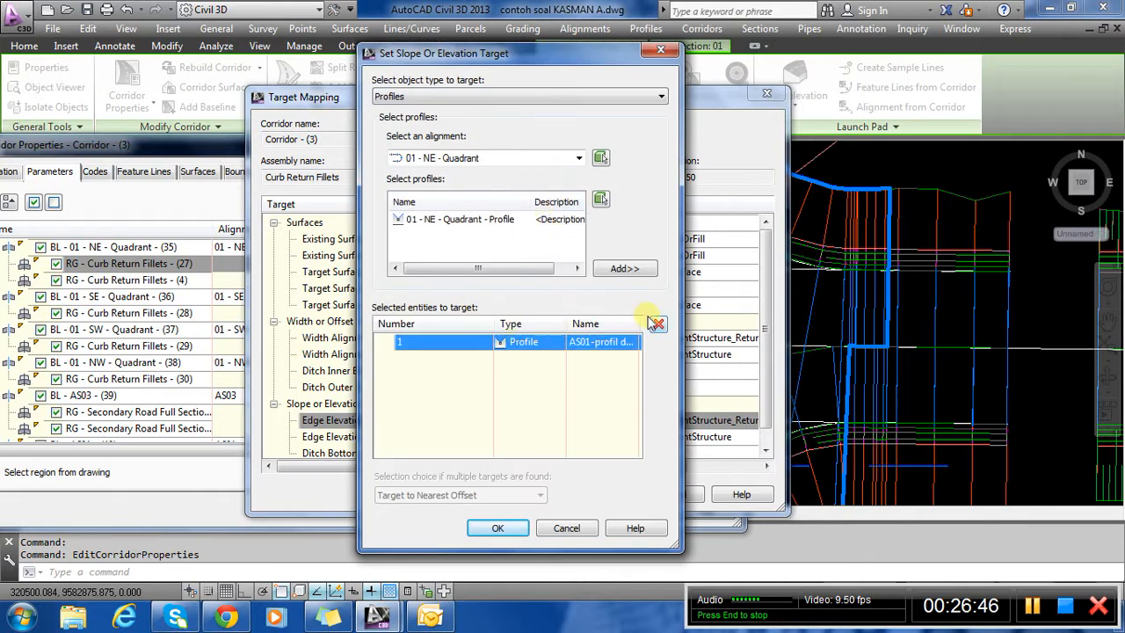
pyautogui.click(658, 324)
pyautogui.click(501, 158)
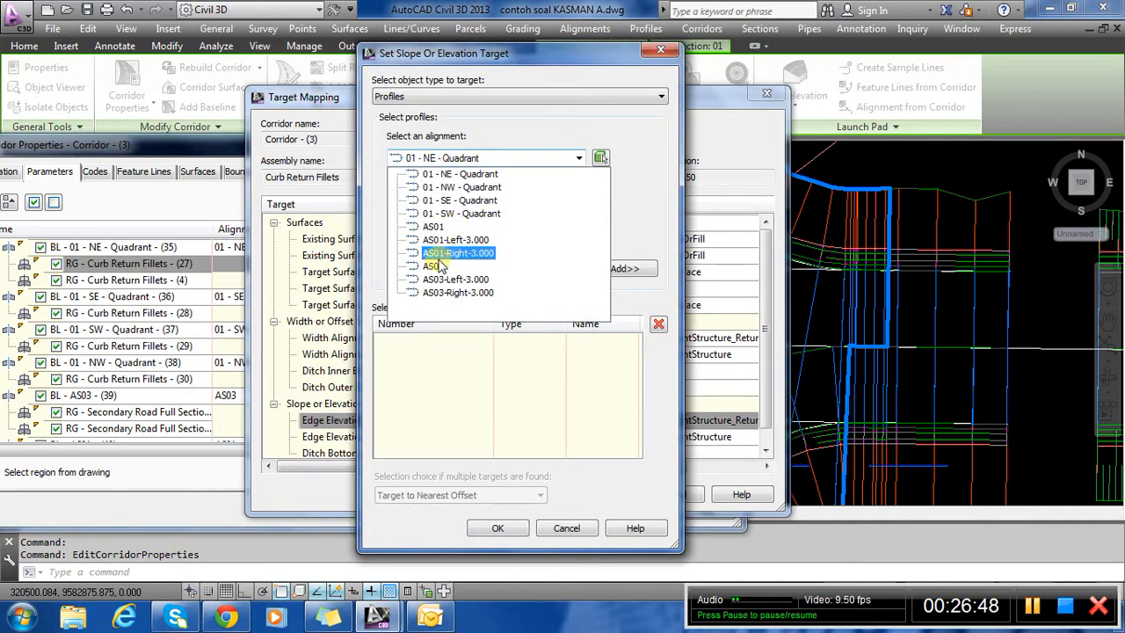
pyautogui.click(444, 253)
pyautogui.click(448, 158)
pyautogui.click(434, 267)
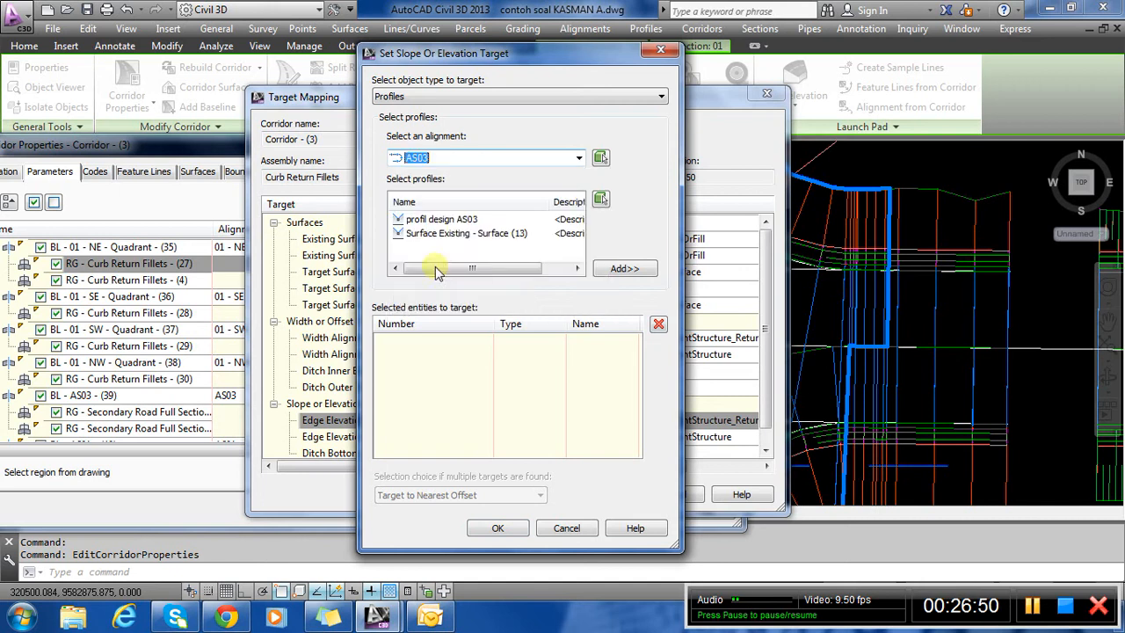
pyautogui.click(497, 220)
pyautogui.click(620, 268)
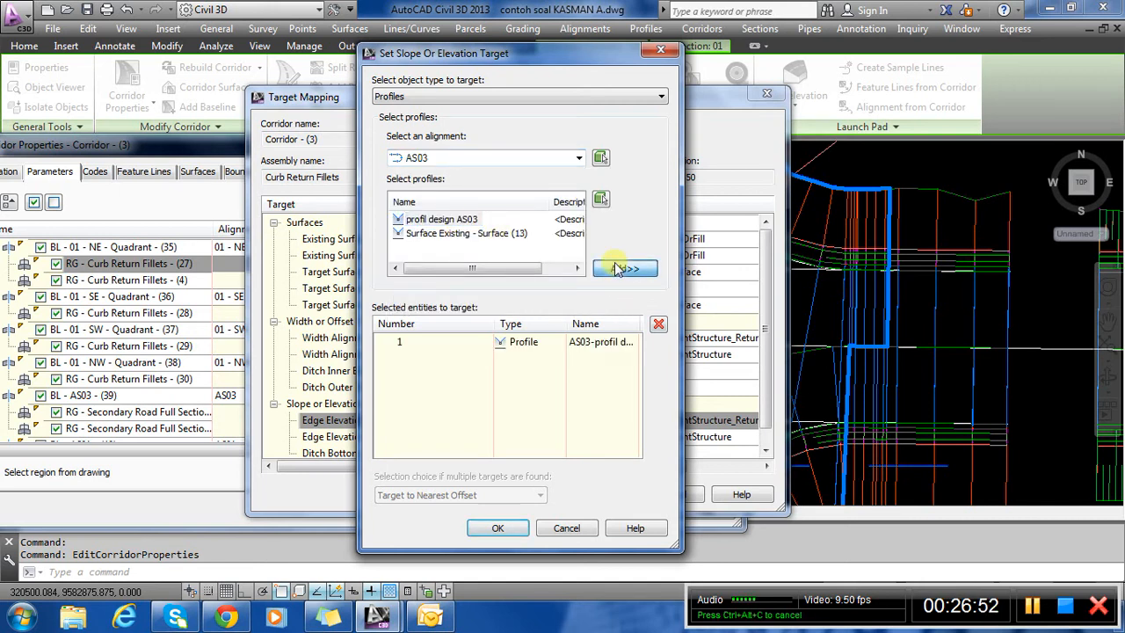
pyautogui.click(503, 527)
pyautogui.click(606, 498)
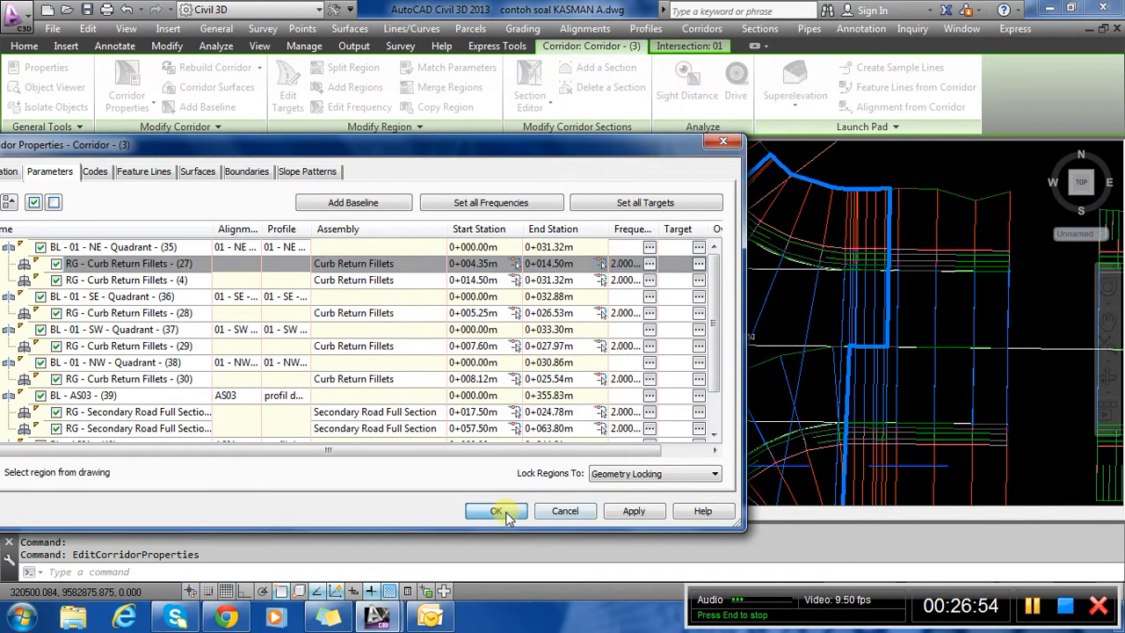
pyautogui.click(496, 512)
pyautogui.click(515, 280)
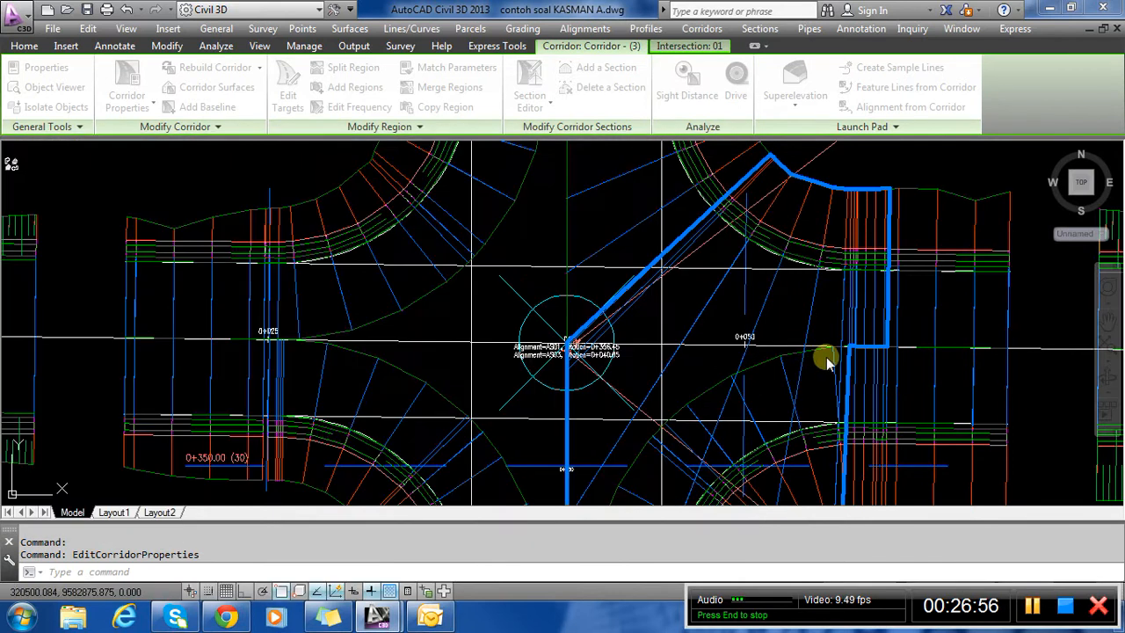
# Hide the sample line at 0+375.00 together with all similar objects in the drawing.
pyautogui.scroll(-1, 687, 374)
pyautogui.scroll(1, 751, 290)
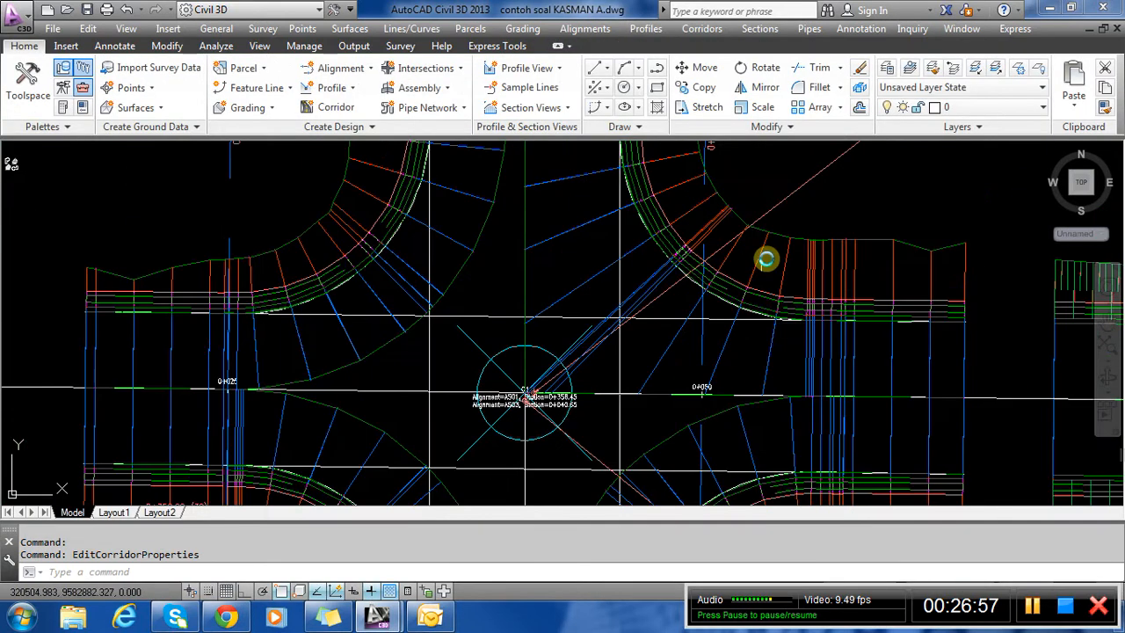
pyautogui.scroll(-2, 730, 371)
pyautogui.scroll(1, 741, 319)
pyautogui.scroll(2, 668, 369)
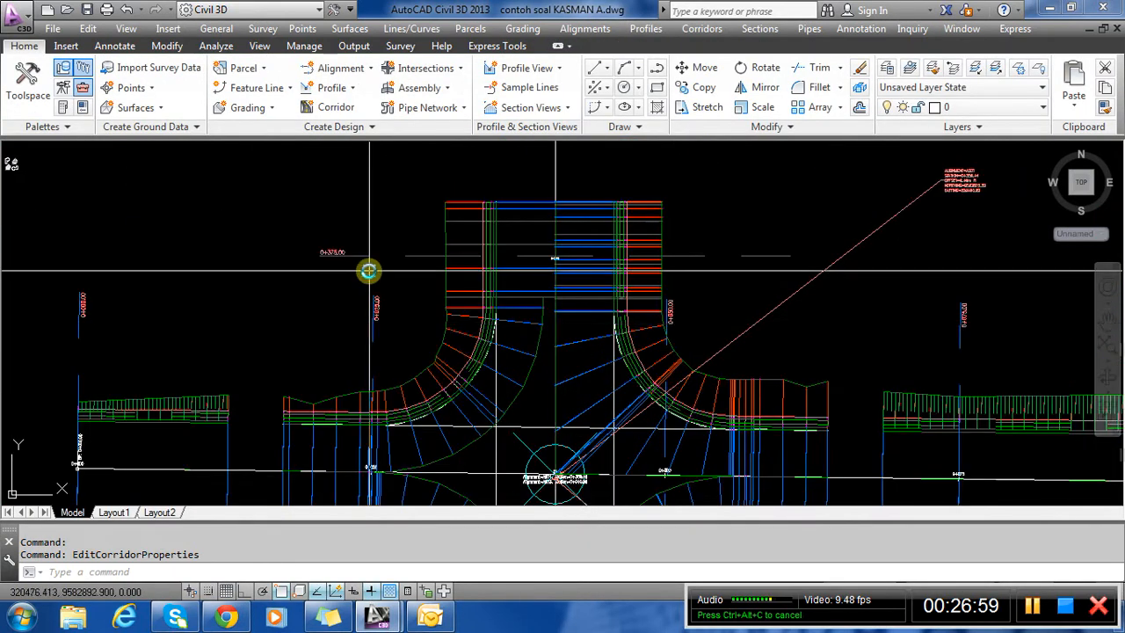
pyautogui.click(349, 265)
pyautogui.click(321, 234)
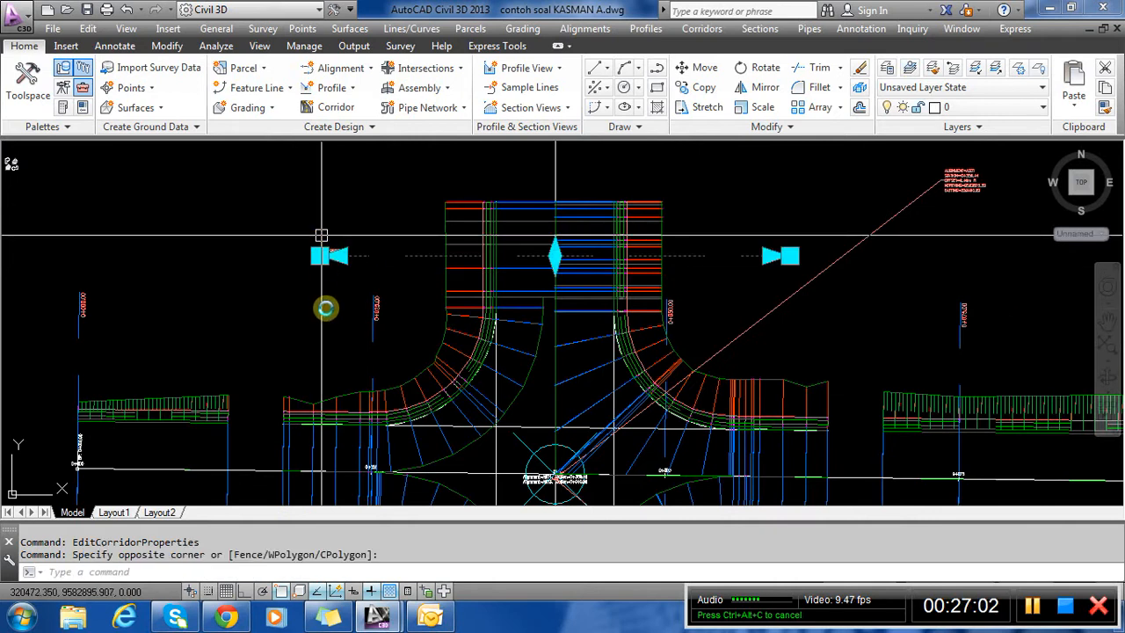
pyautogui.rightClick(332, 324)
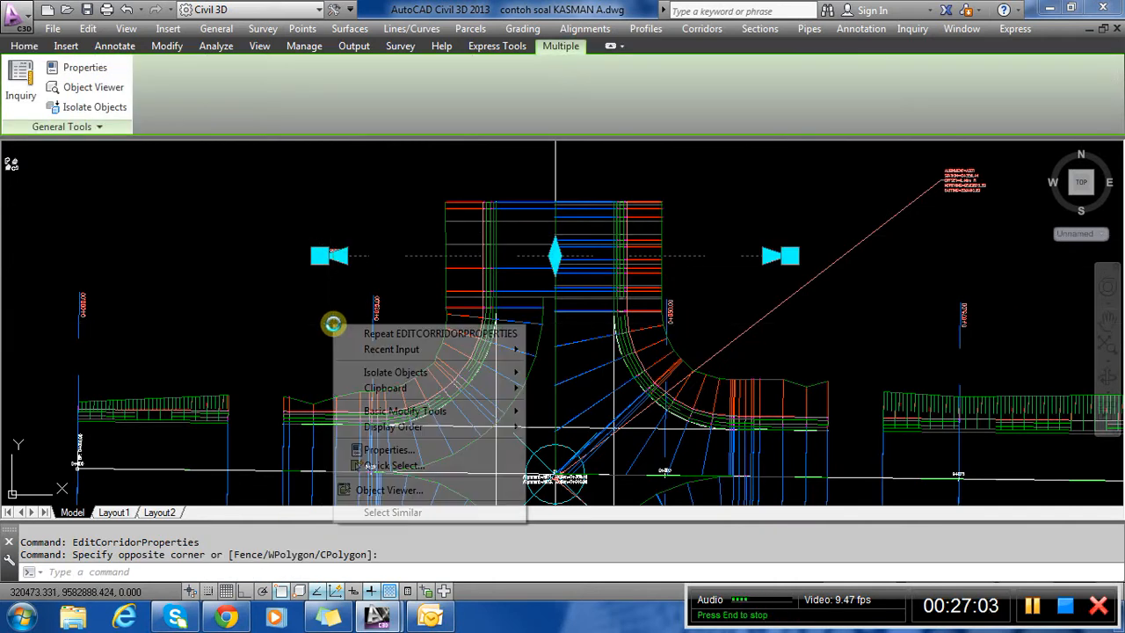
pyautogui.click(391, 511)
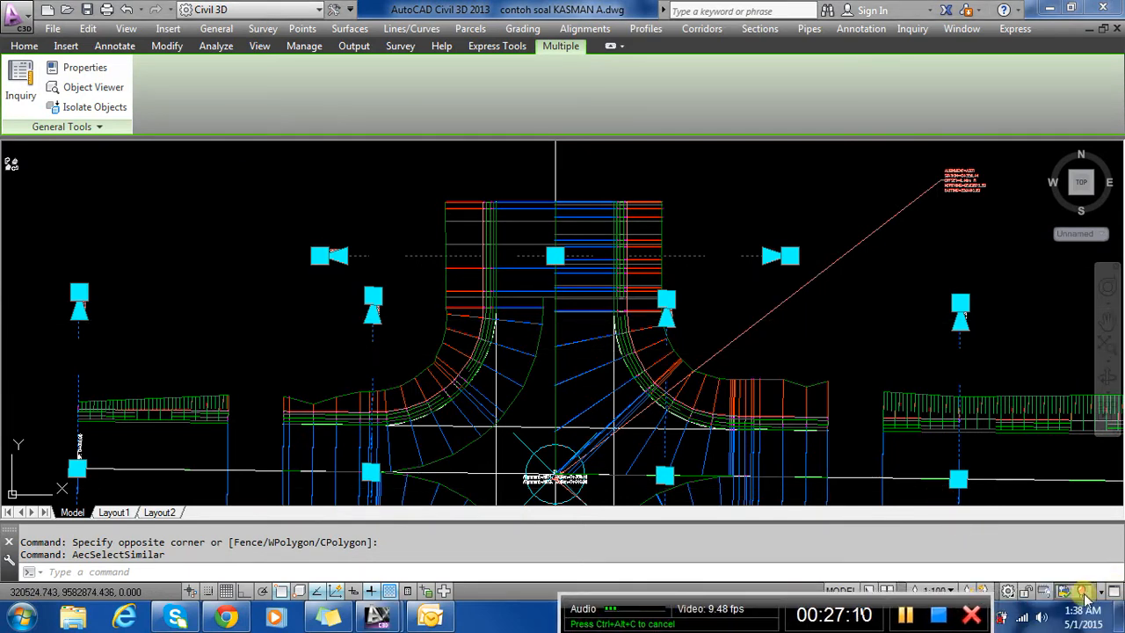
pyautogui.click(1083, 596)
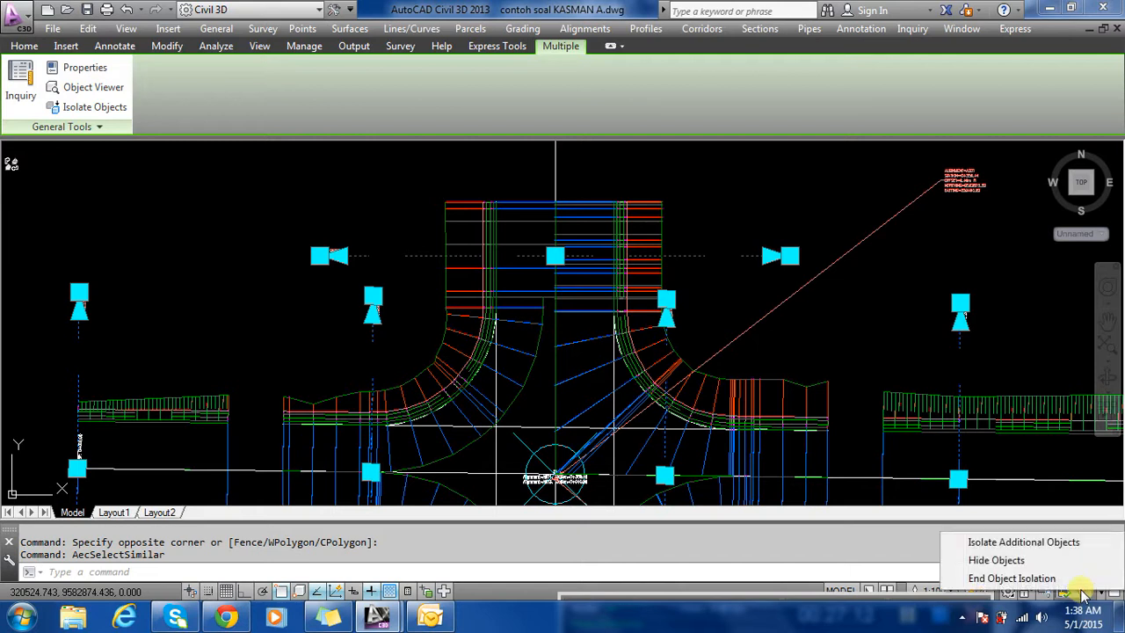
pyautogui.click(1015, 562)
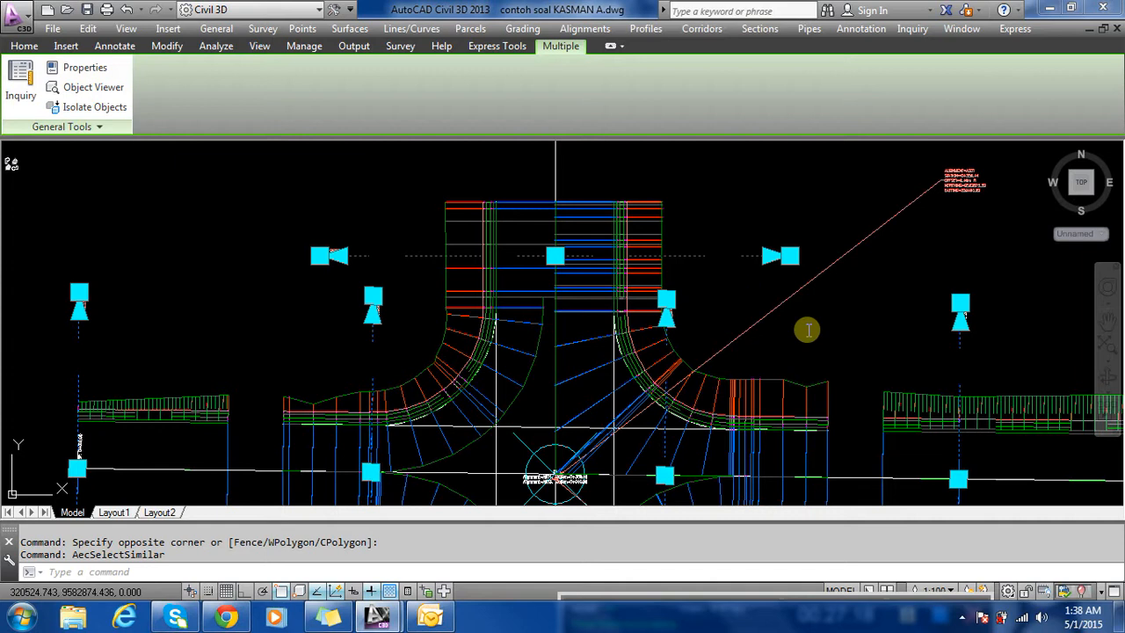
pyautogui.moveTo(686, 596)
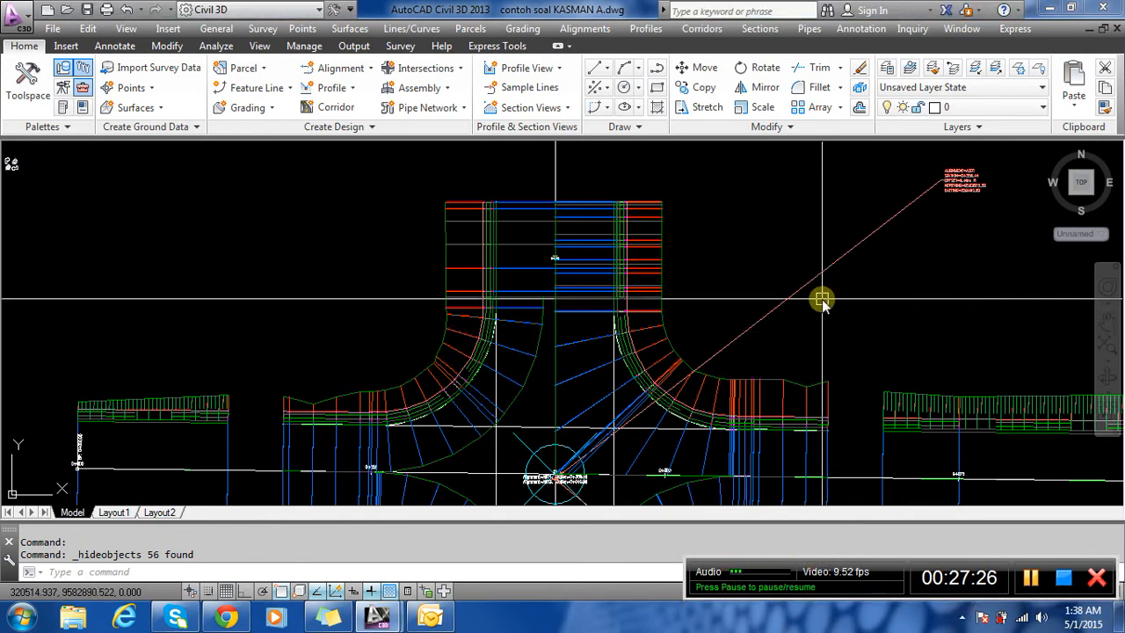
# Open the intersection corridor's properties and select the NW quadrant's curb return region.
pyautogui.scroll(-6, 647, 296)
pyautogui.scroll(6, 603, 297)
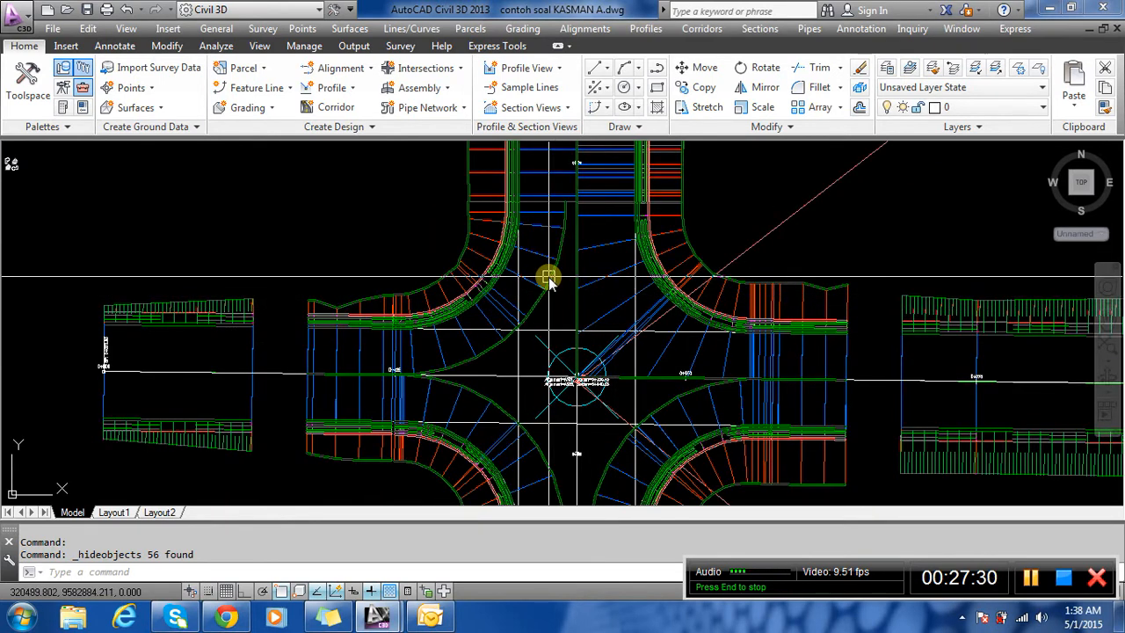
pyautogui.scroll(2, 545, 290)
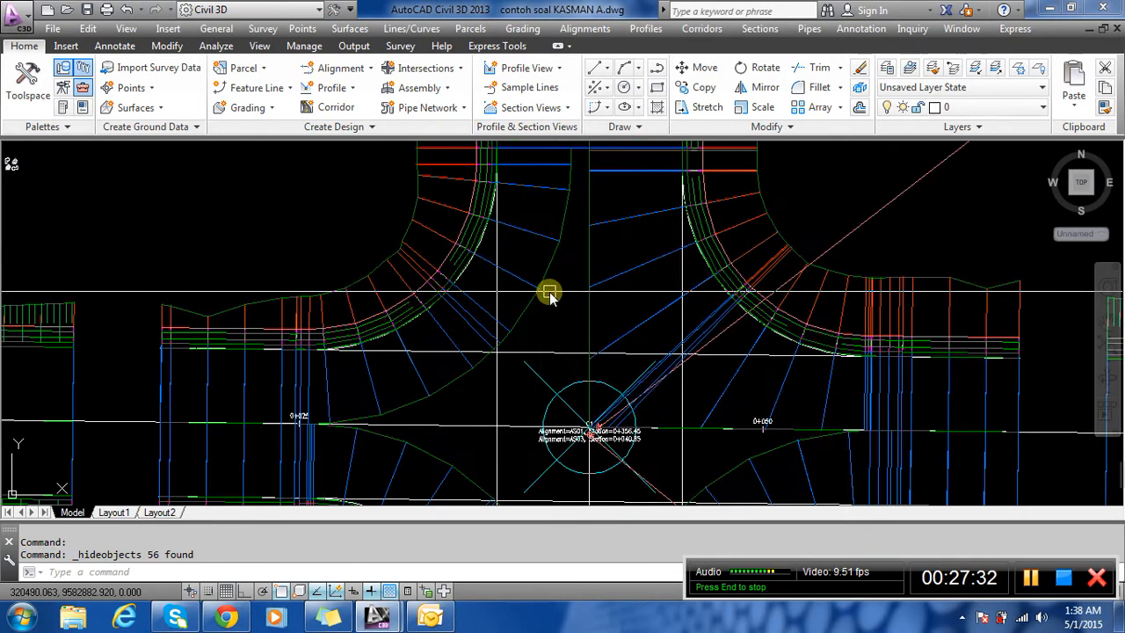
pyautogui.click(538, 289)
pyautogui.rightClick(535, 284)
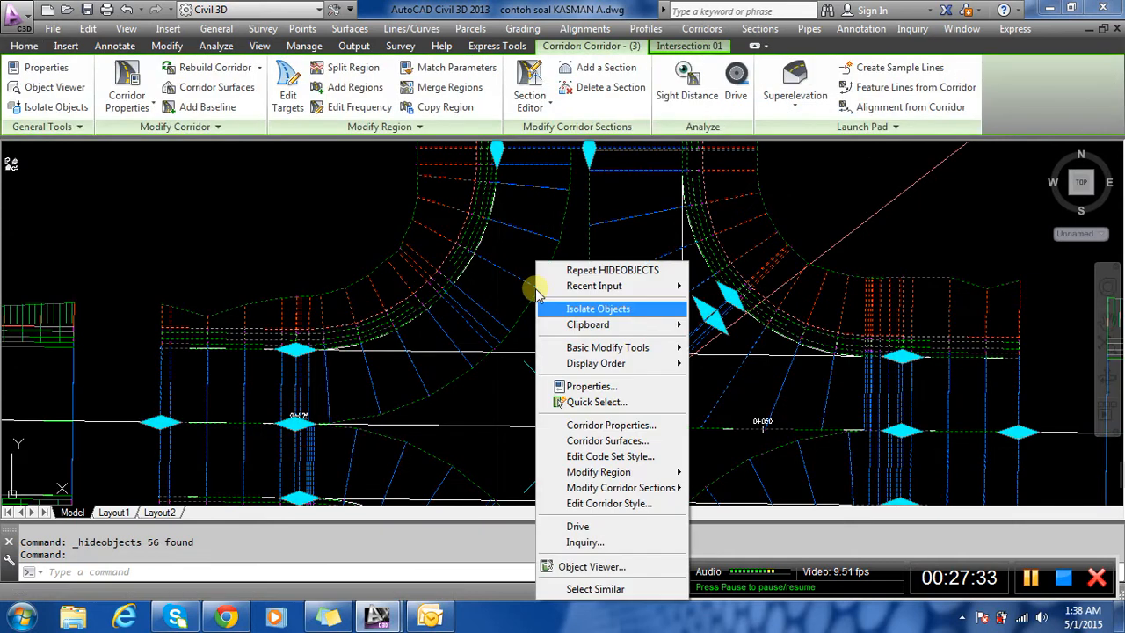
pyautogui.click(615, 428)
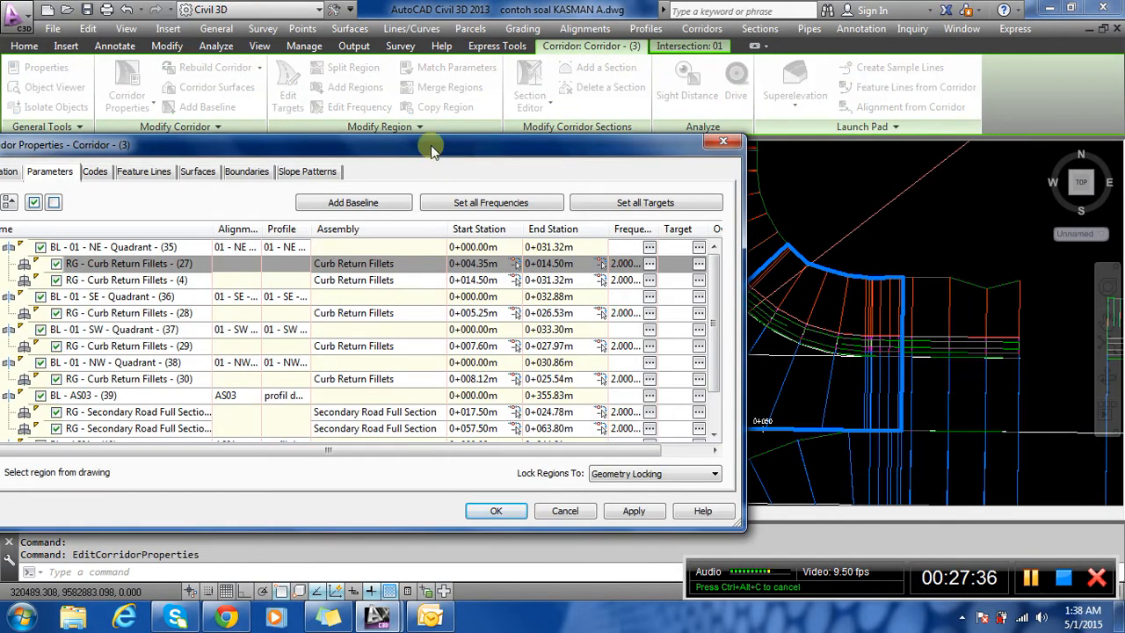
pyautogui.moveTo(483, 146); pyautogui.dragTo(905, 147)
pyautogui.click(646, 294)
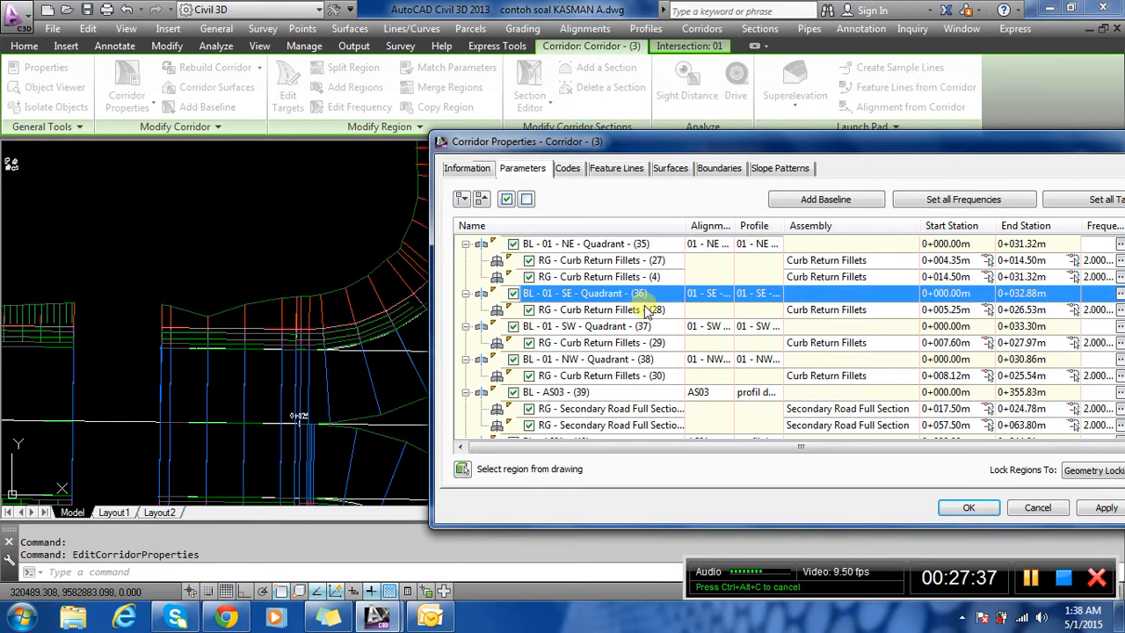
pyautogui.click(643, 312)
pyautogui.moveTo(646, 152)
pyautogui.mouseDown()
pyautogui.moveTo(733, 460)
pyautogui.moveTo(805, 541)
pyautogui.moveTo(659, 176)
pyautogui.mouseUp()
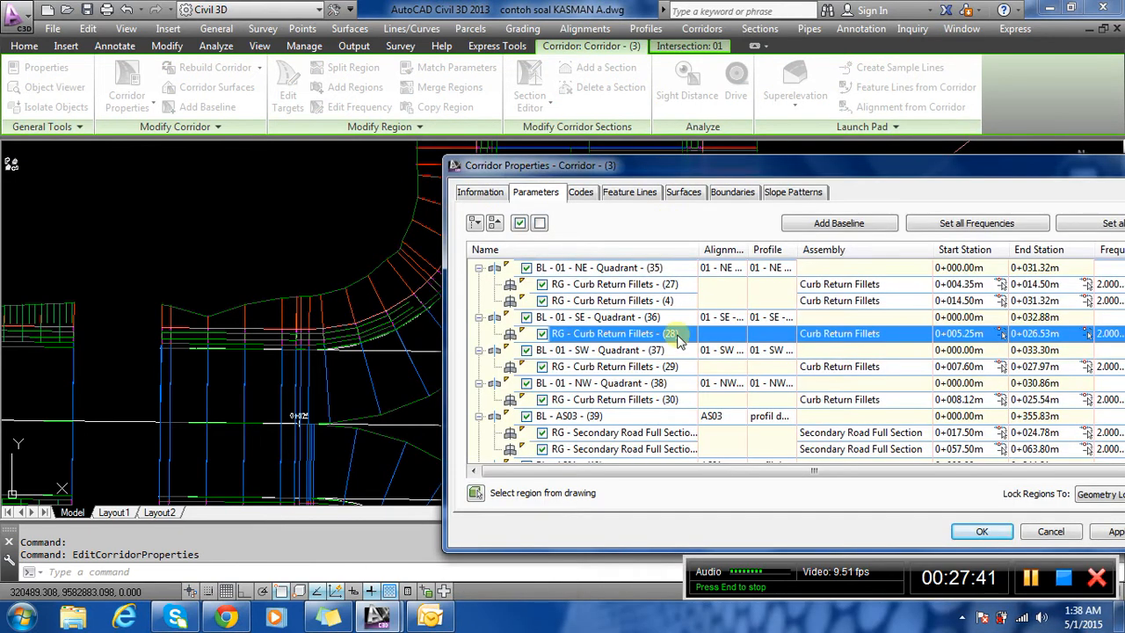
pyautogui.click(639, 368)
pyautogui.click(644, 398)
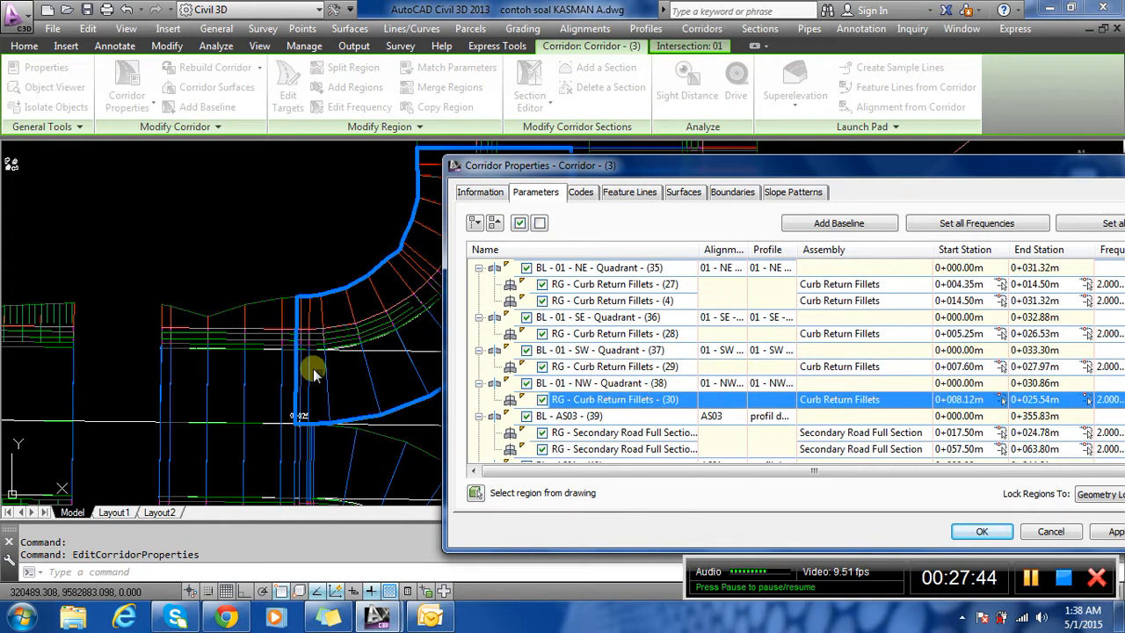
pyautogui.moveTo(618, 178)
pyautogui.mouseDown()
pyautogui.moveTo(646, 470)
pyautogui.moveTo(626, 480)
pyautogui.moveTo(398, 187)
pyautogui.moveTo(359, 175)
pyautogui.mouseUp()
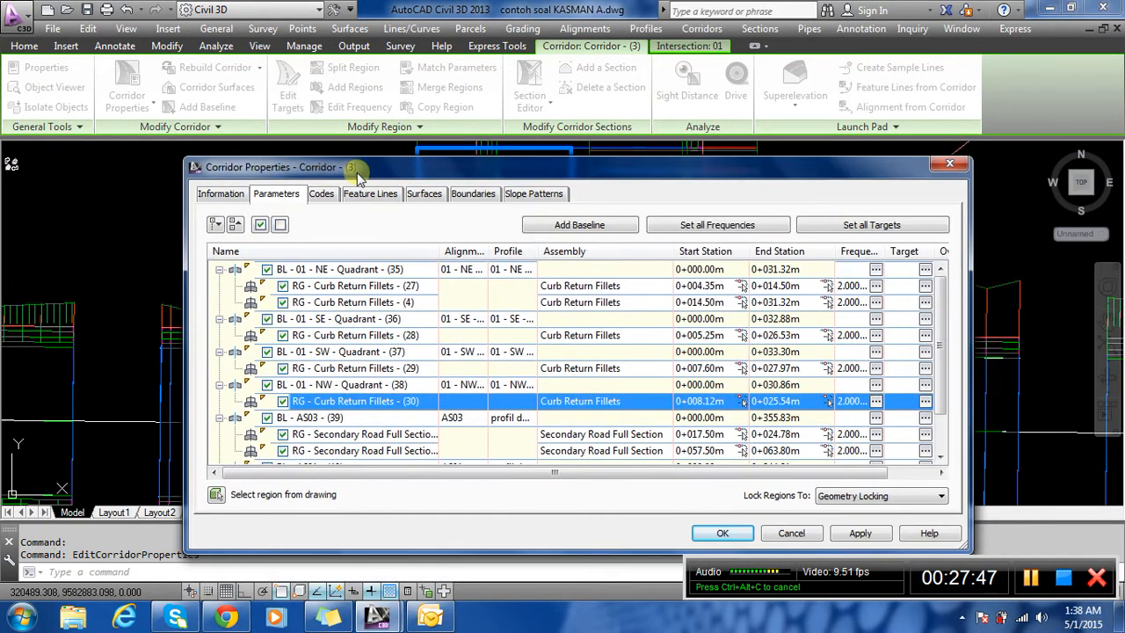
# Set the NW curb return region's end station to 0+016.57 by picking the intersection's centre point.
pyautogui.click(824, 401)
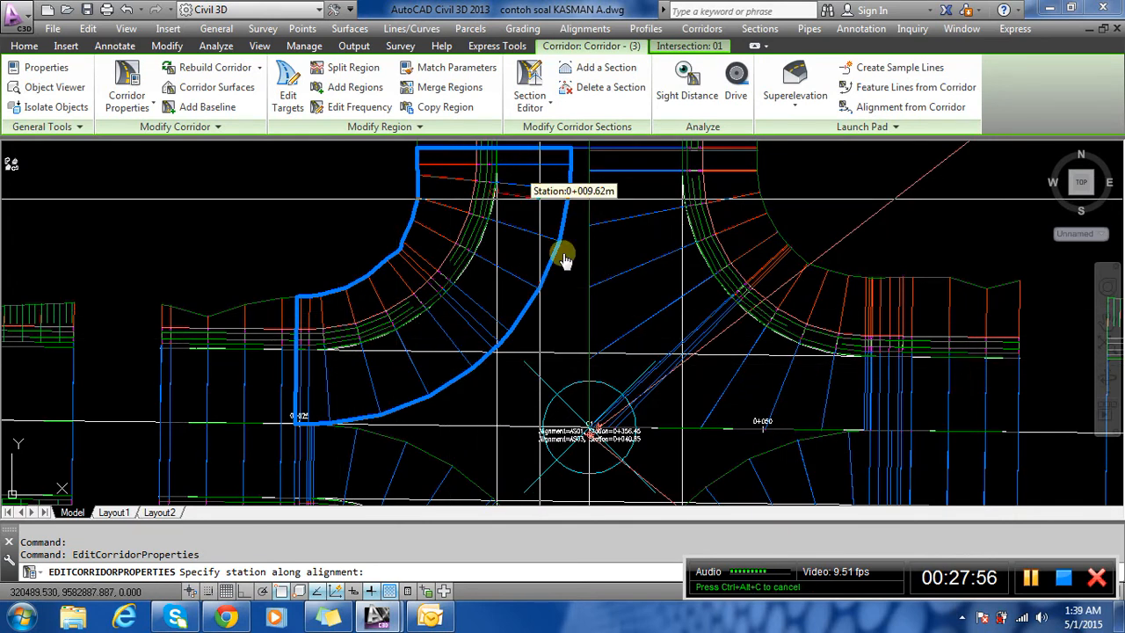
pyautogui.scroll(8, 591, 429)
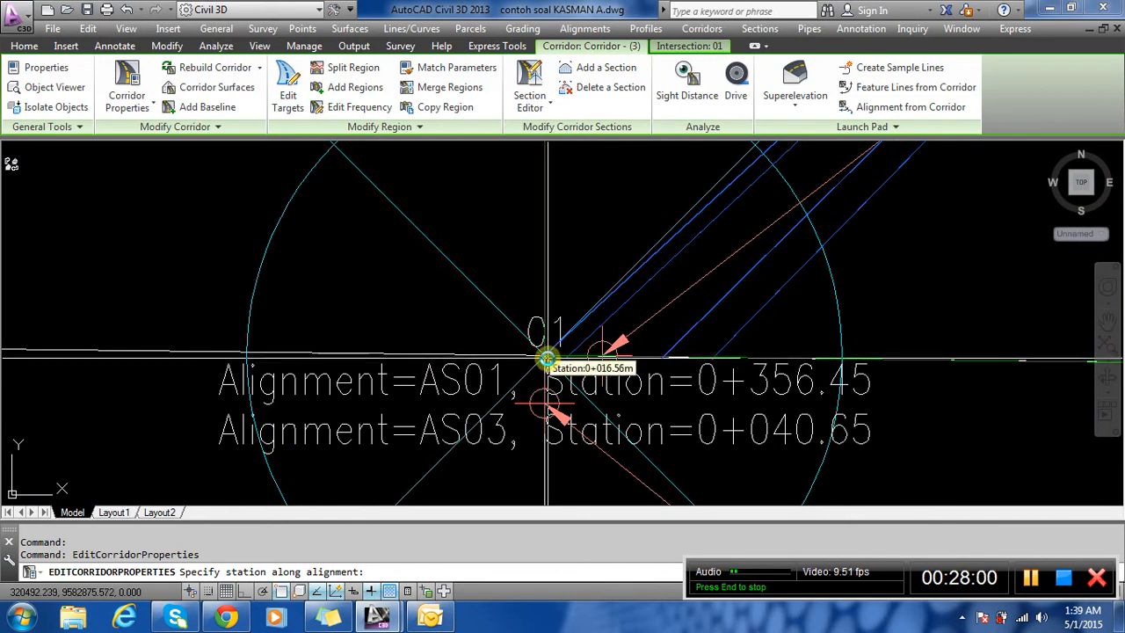
pyautogui.scroll(4, 545, 358)
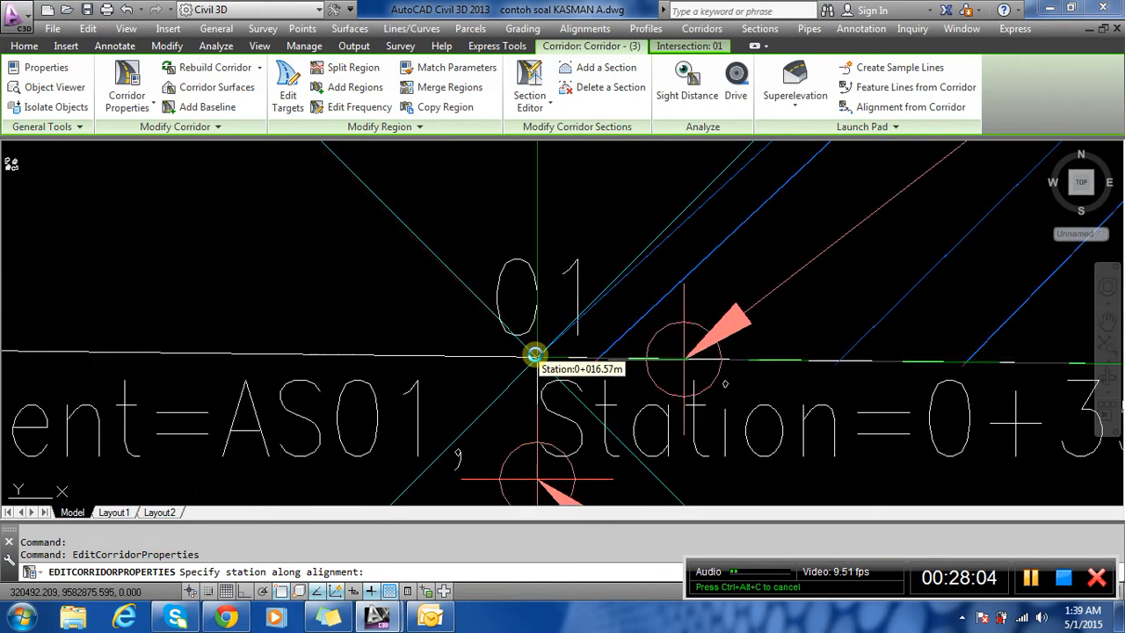
pyautogui.click(534, 356)
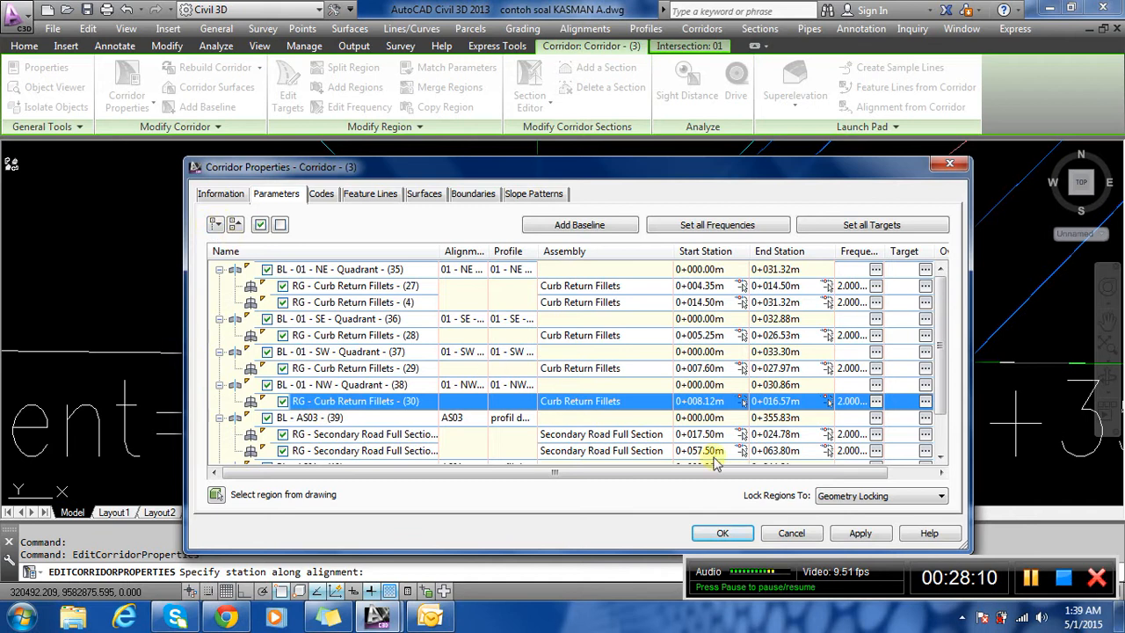
# Insert a region after the shortened NW curb return region, using the Curb Return Fillets assembly.
pyautogui.rightClick(473, 409)
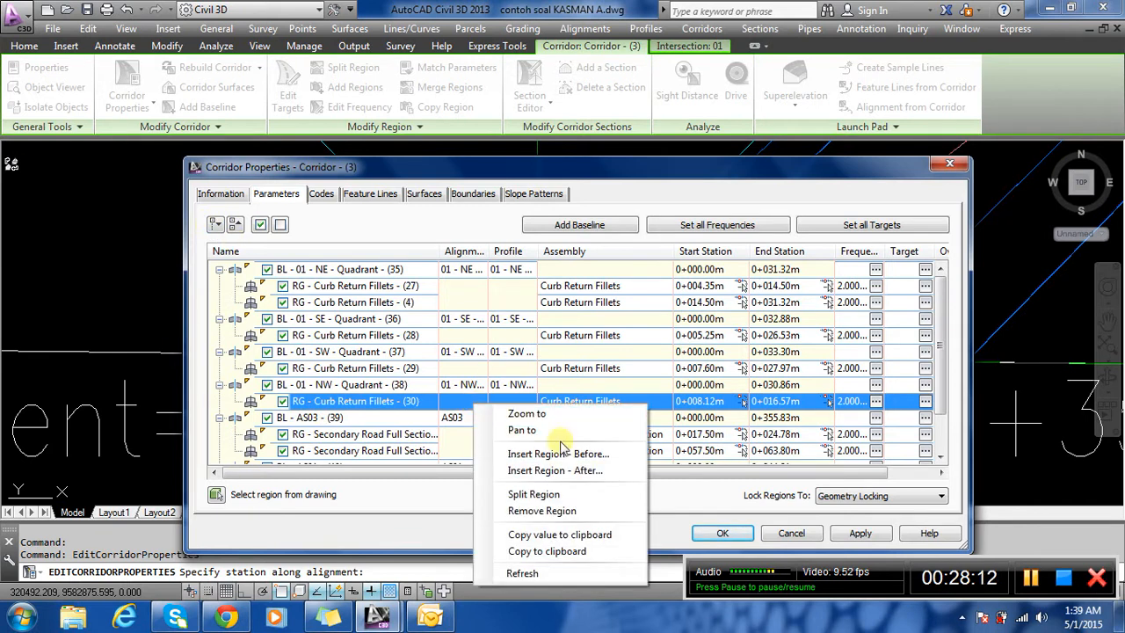
pyautogui.click(578, 470)
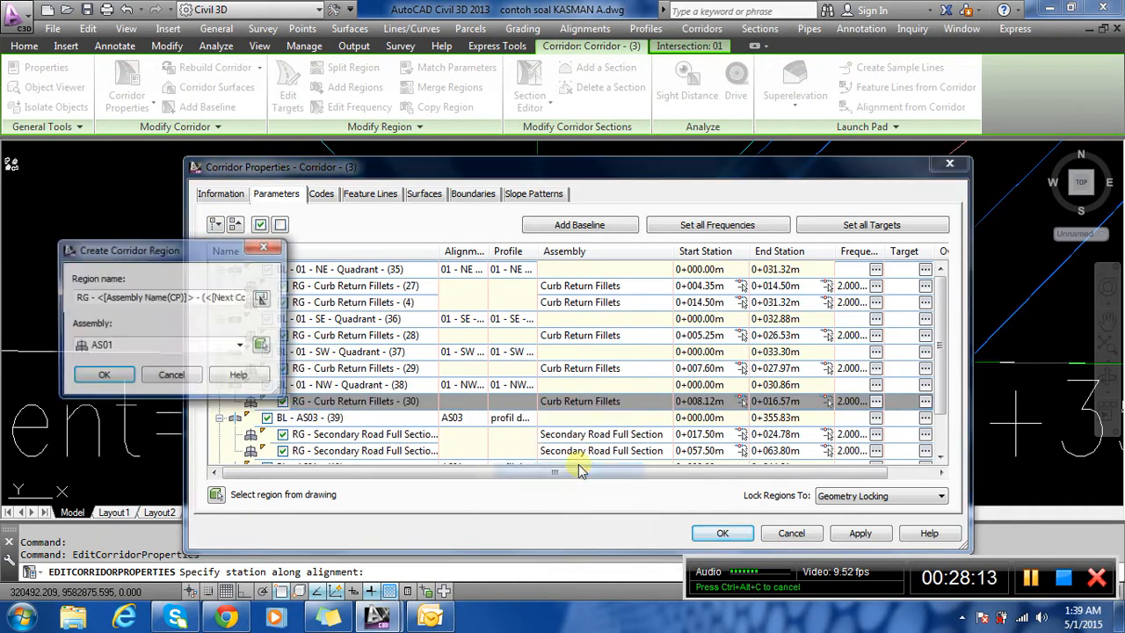
pyautogui.click(178, 348)
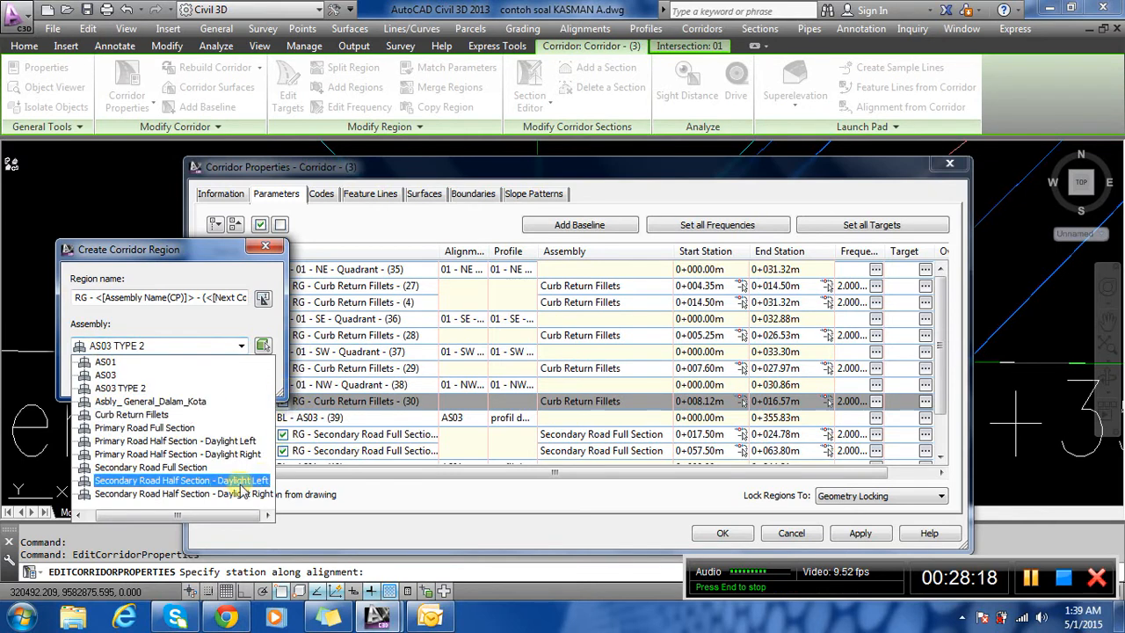
pyautogui.click(149, 416)
pyautogui.click(104, 377)
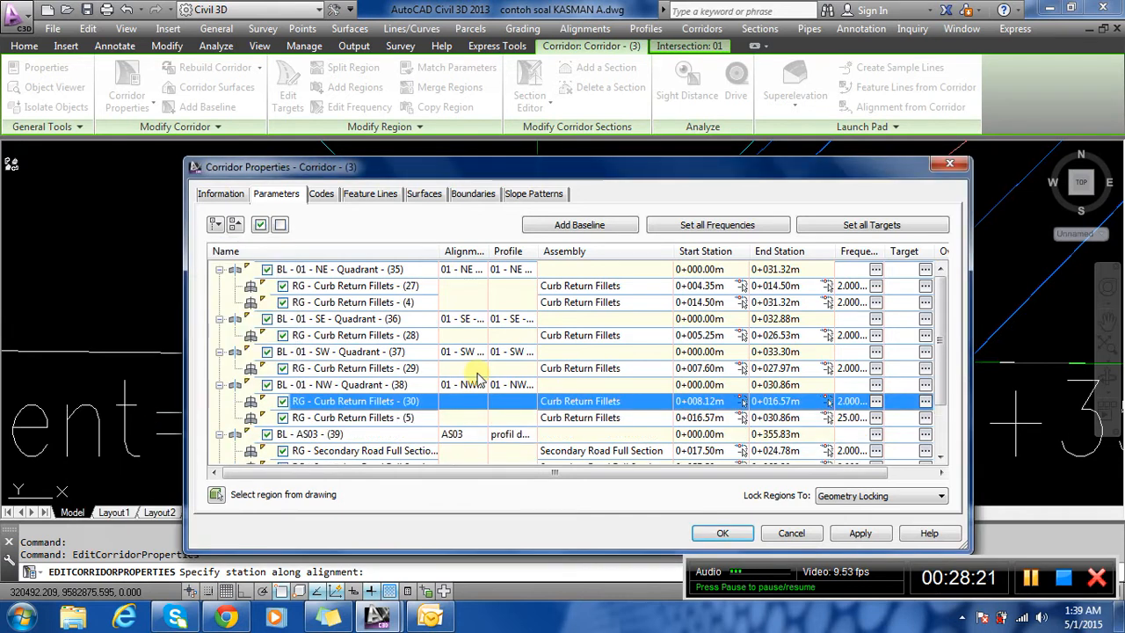
# Set the 0+016.57 to 0+030.86 NW region's assembly frequency to 2 m along tangents, curves, spirals and profile curves.
pyautogui.click(875, 419)
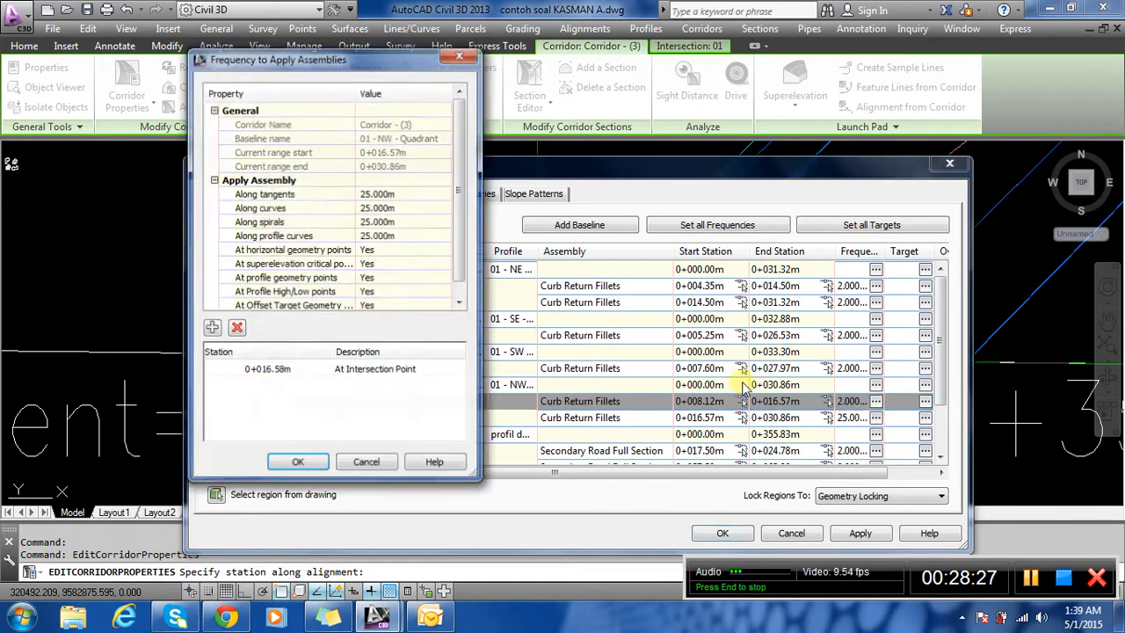
pyautogui.write('2')
pyautogui.press('Return')
pyautogui.click(398, 209)
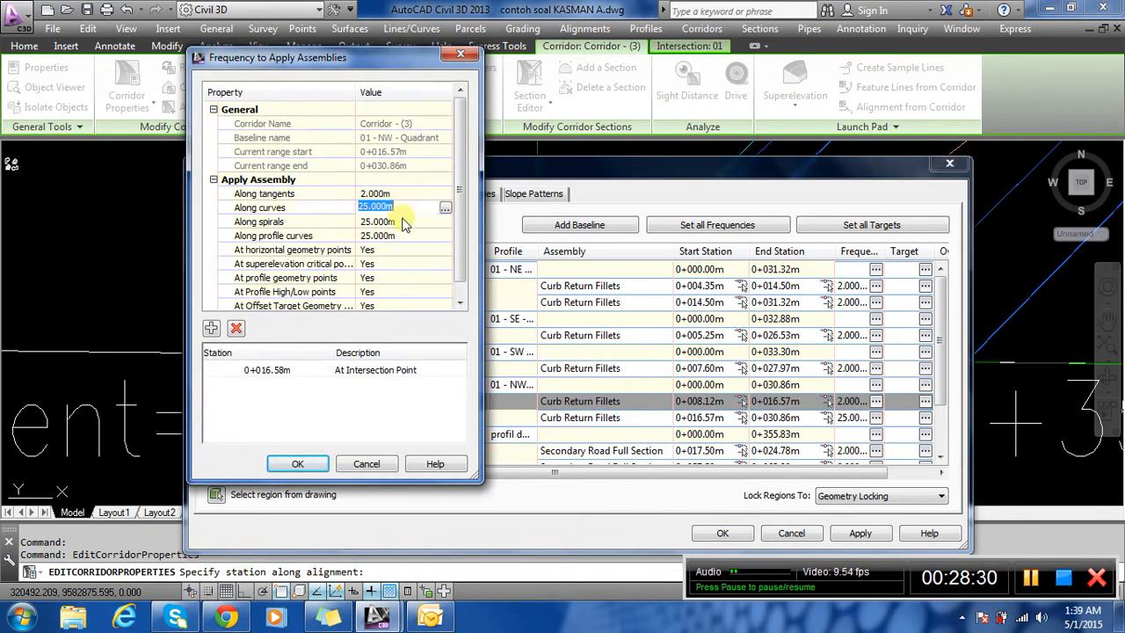
pyautogui.write('2')
pyautogui.click(407, 222)
pyautogui.write('2')
pyautogui.click(415, 235)
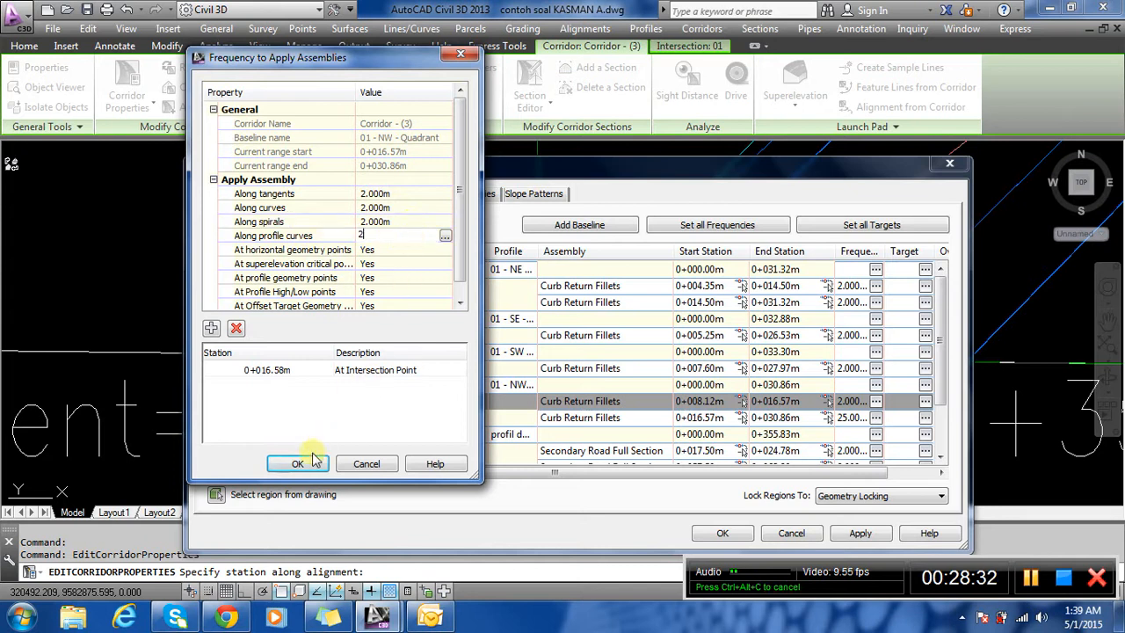
pyautogui.click(298, 463)
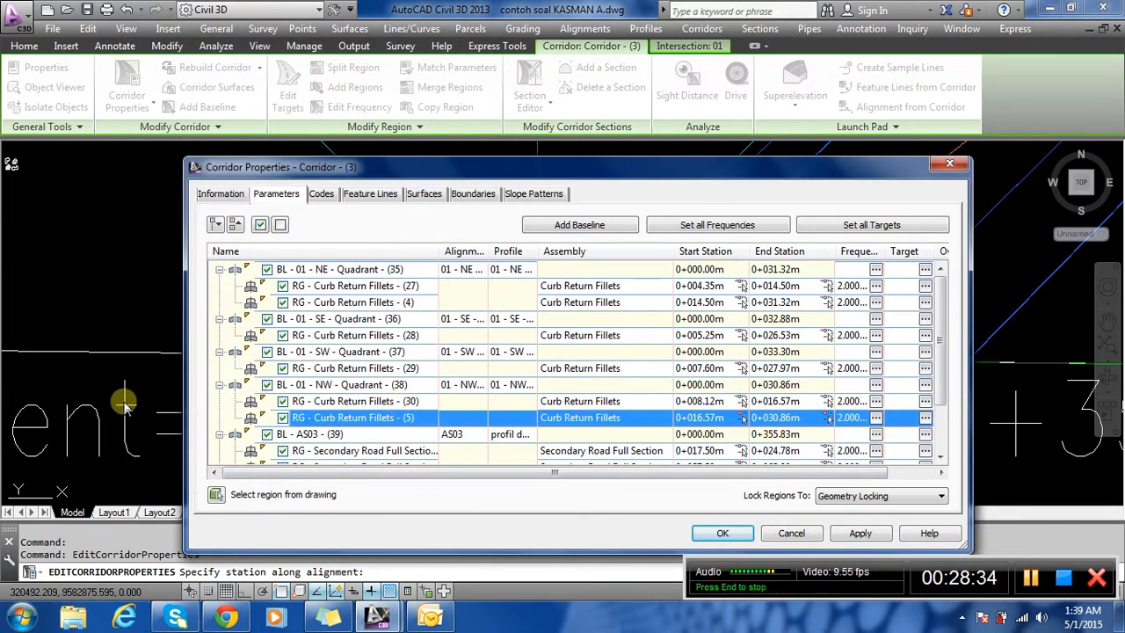
# Map alignment AS03 as the GenericPavementStructure_Return width target for the NW region from 0+016.57 to 0+030.86.
pyautogui.click(925, 419)
pyautogui.click(552, 343)
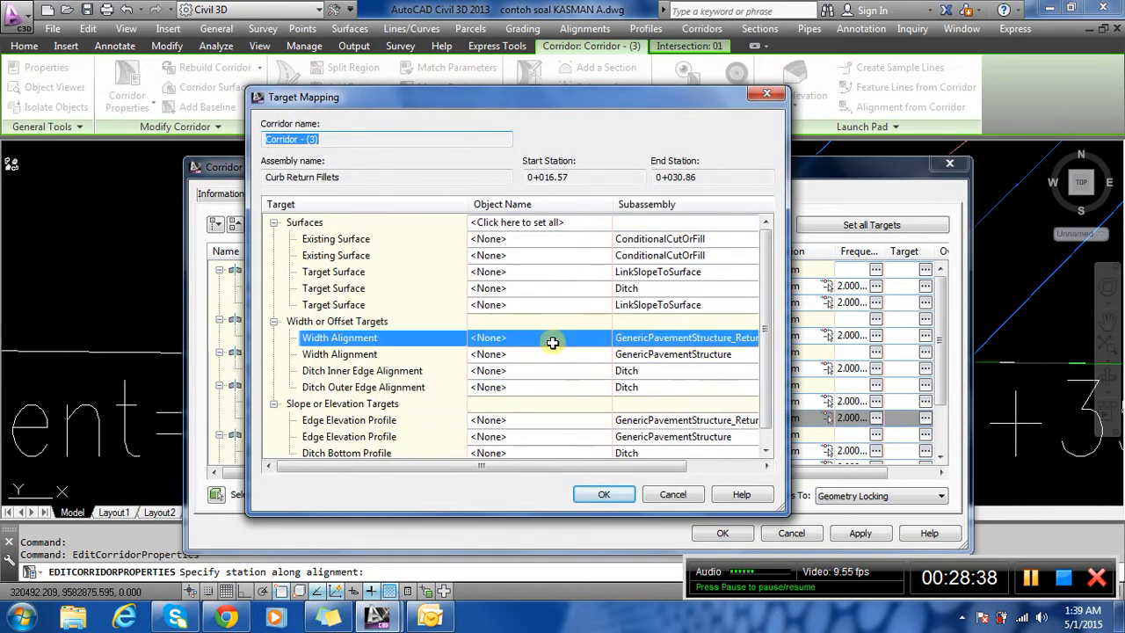
pyautogui.click(578, 231)
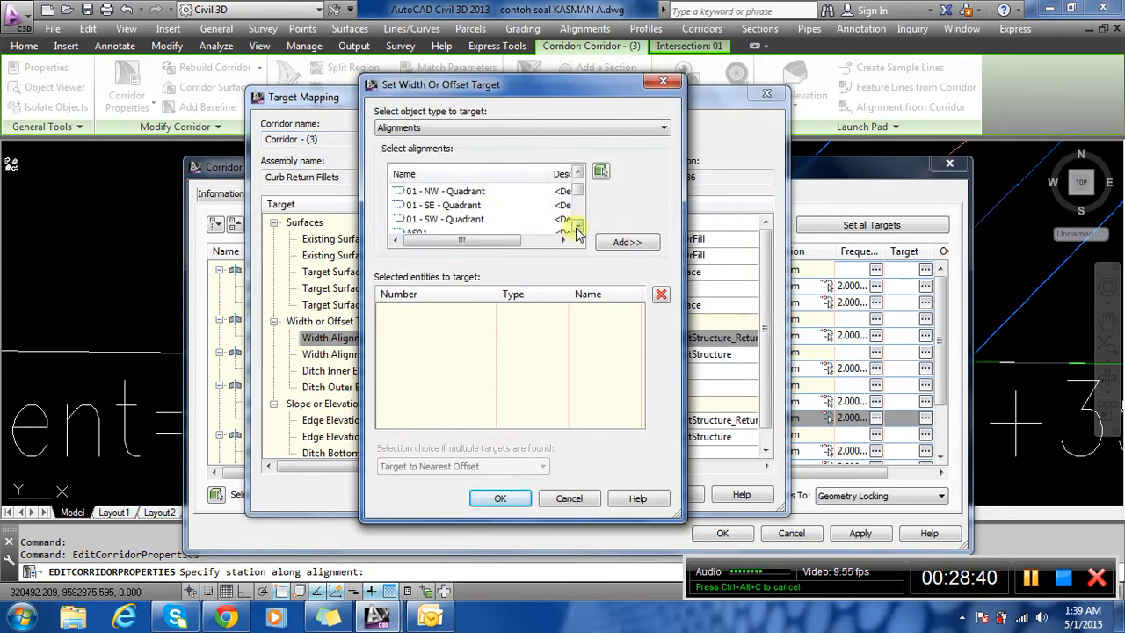
pyautogui.click(578, 230)
pyautogui.click(577, 230)
pyautogui.click(578, 231)
pyautogui.click(577, 230)
pyautogui.click(578, 230)
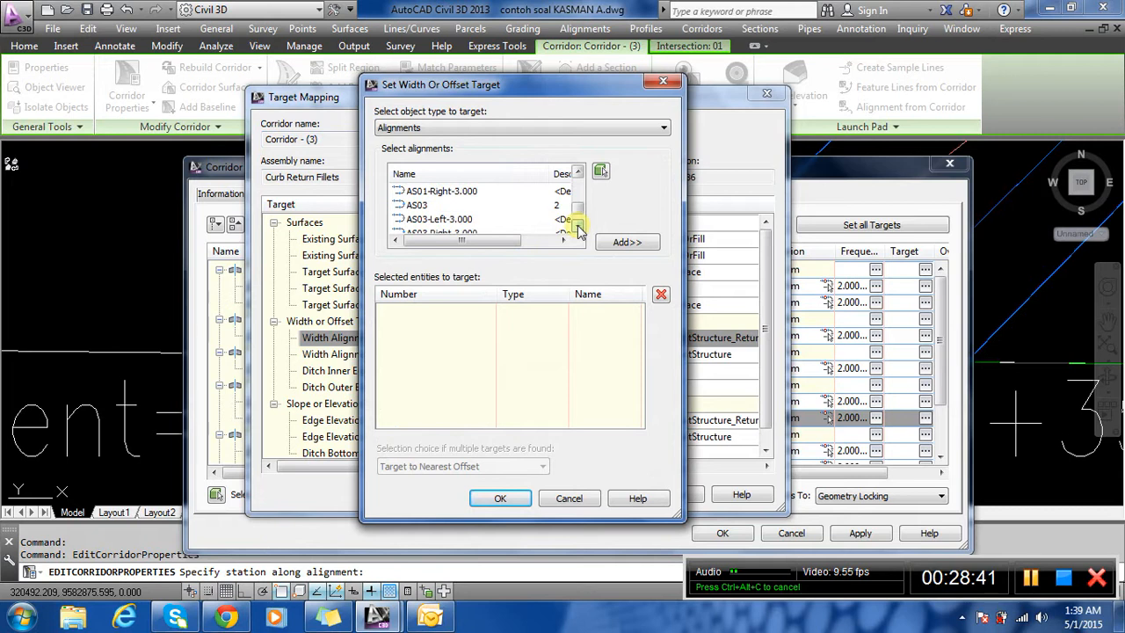
pyautogui.click(605, 242)
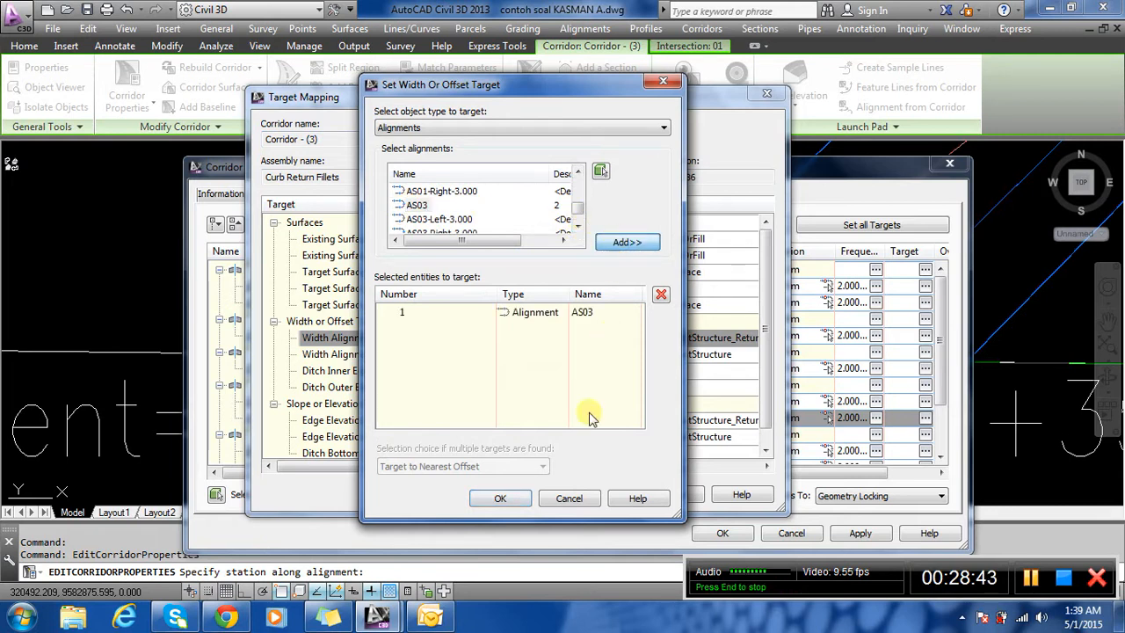
pyautogui.click(500, 499)
# Set that NW region's GenericPavementStructure_Return edge elevation target to AS03's "profil design AS03" and accept the target mapping.
pyautogui.click(765, 456)
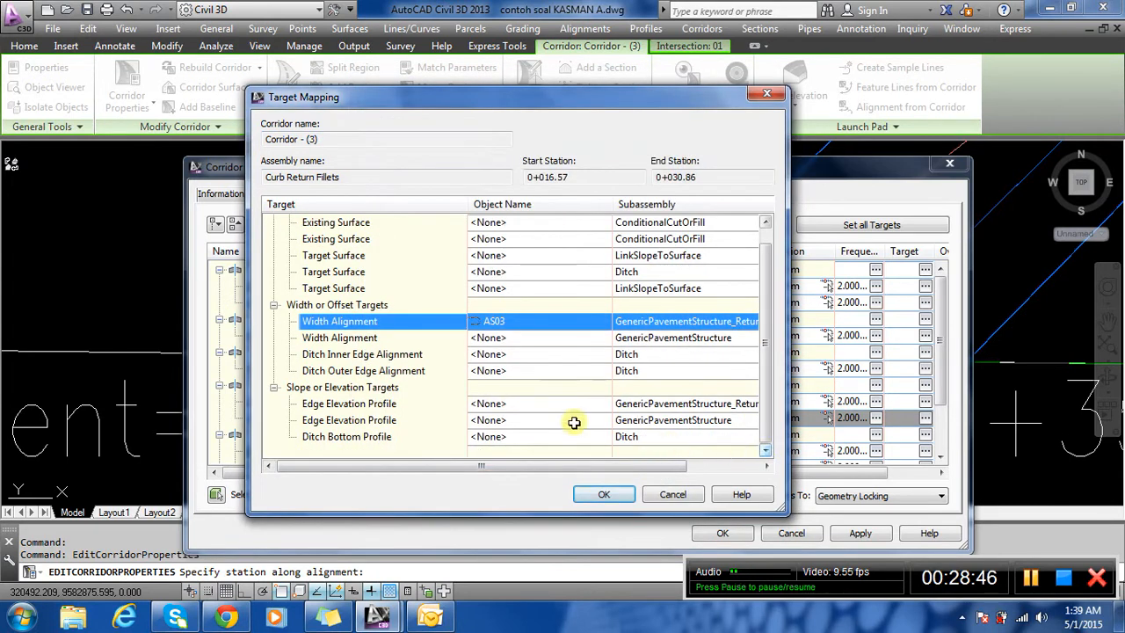
pyautogui.click(538, 402)
pyautogui.click(483, 160)
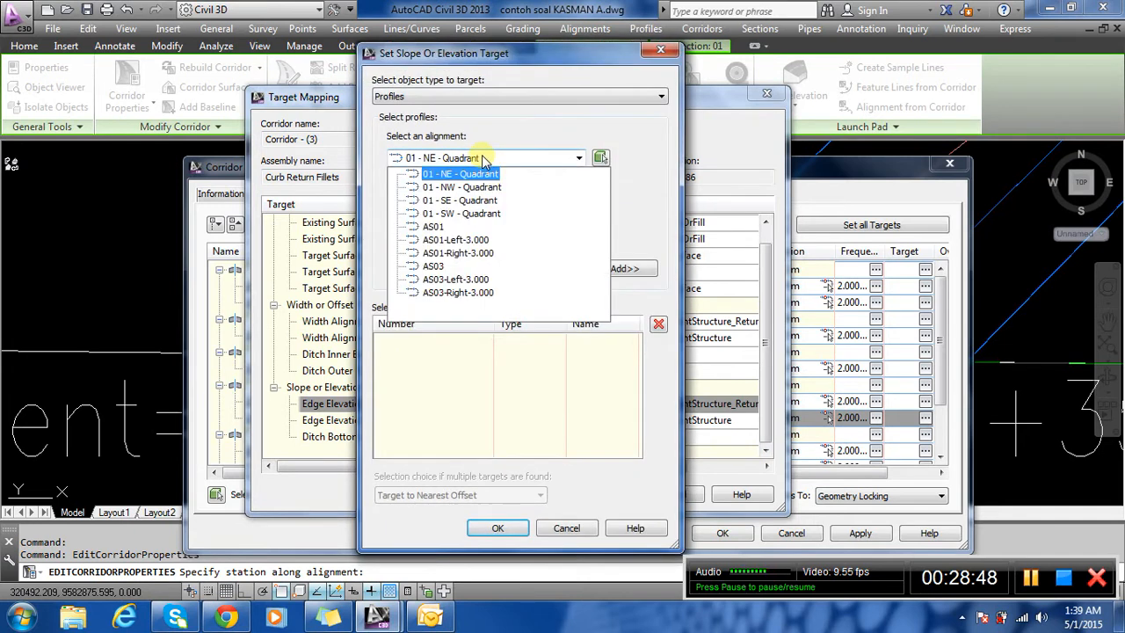
pyautogui.click(435, 267)
pyautogui.click(437, 220)
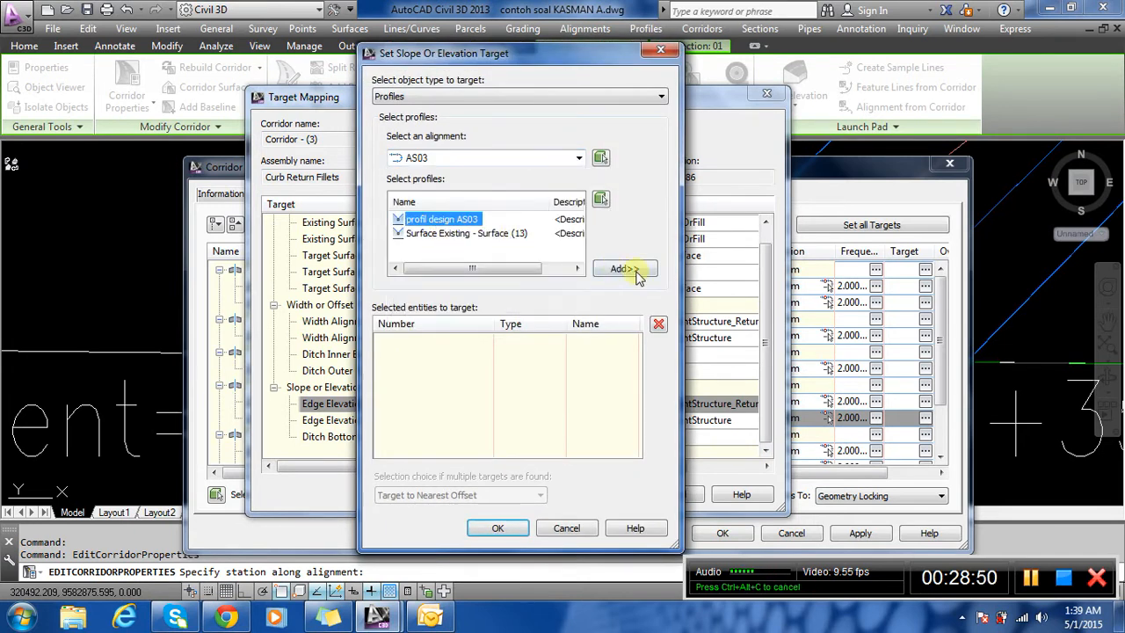
pyautogui.click(626, 268)
pyautogui.click(498, 528)
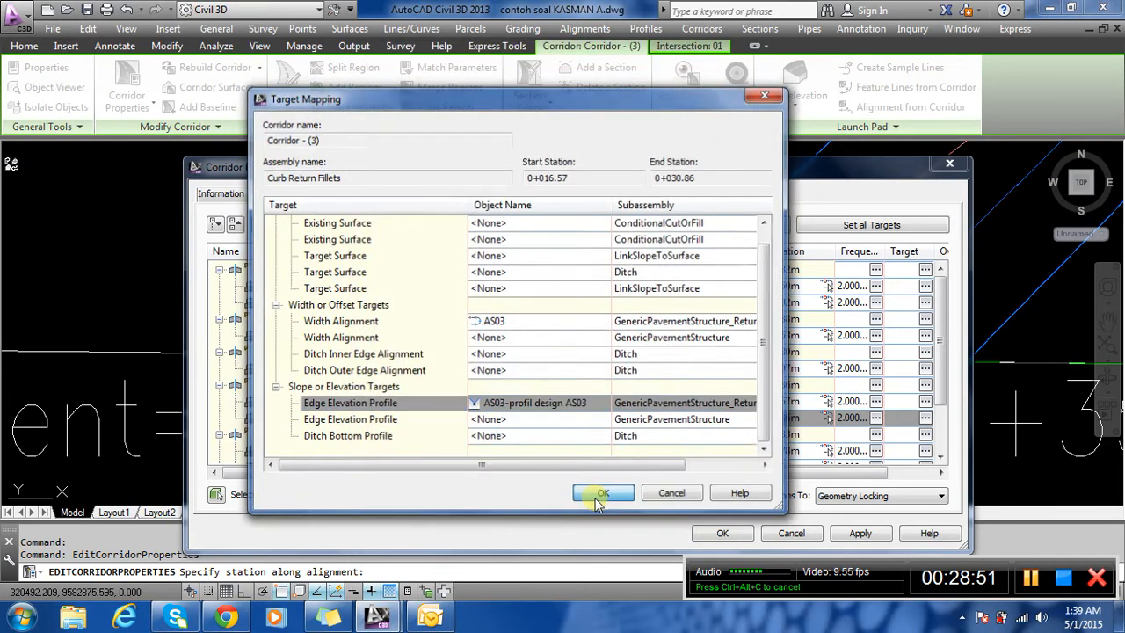
pyautogui.click(596, 423)
# Map alignment AS01 as the GenericPavementStructure_Return width target for the NW region from 0+008.12 to 0+016.57.
pyautogui.click(359, 403)
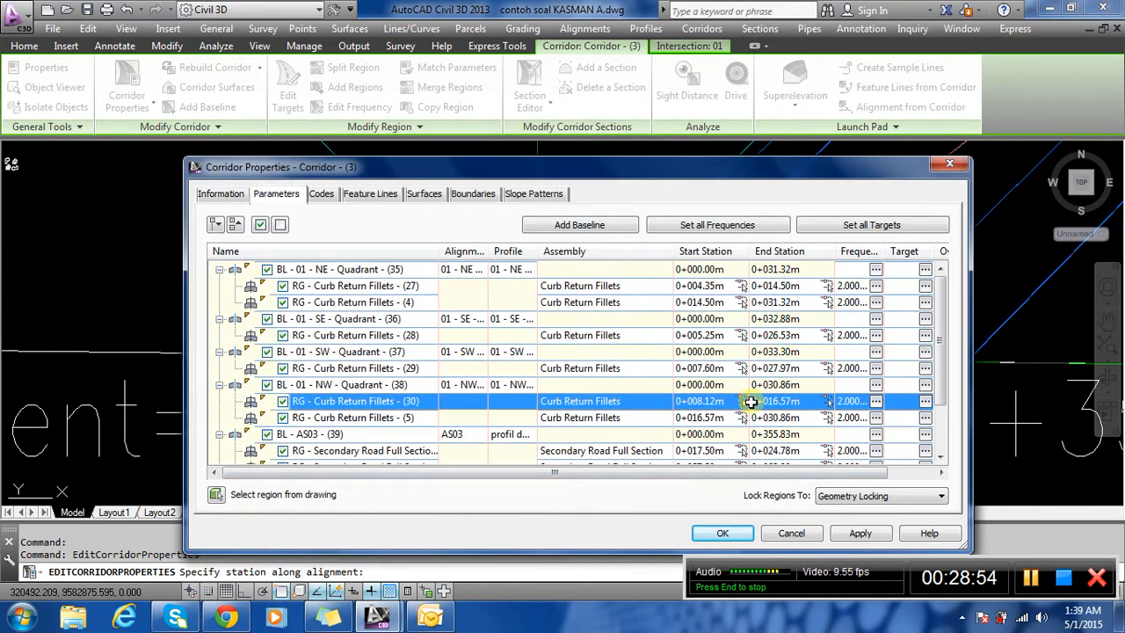
pyautogui.click(925, 401)
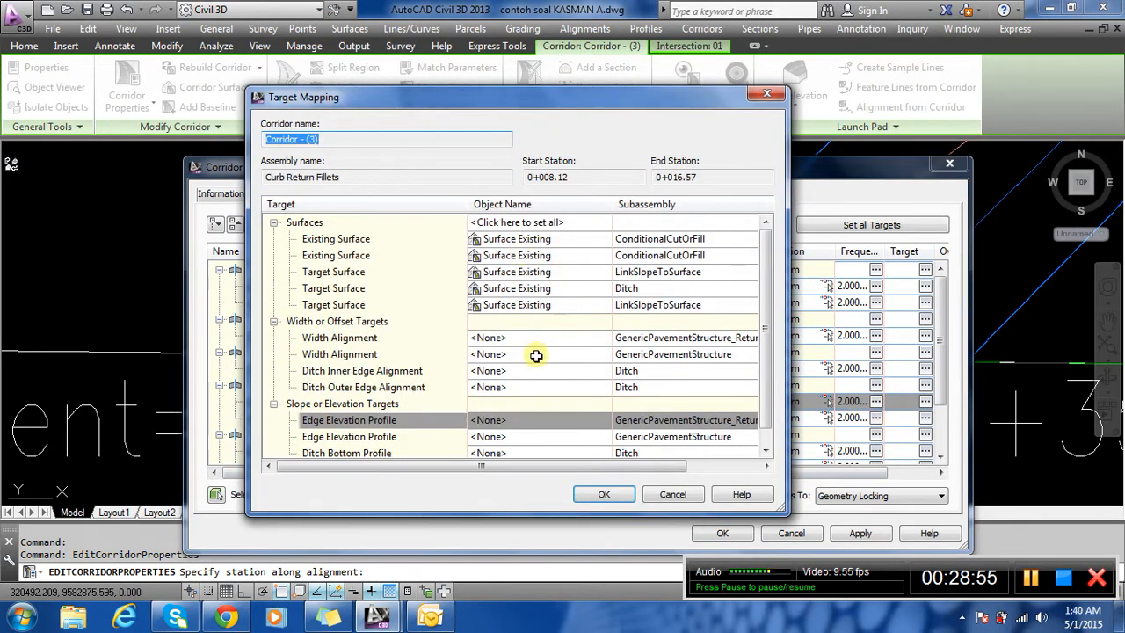
pyautogui.click(534, 337)
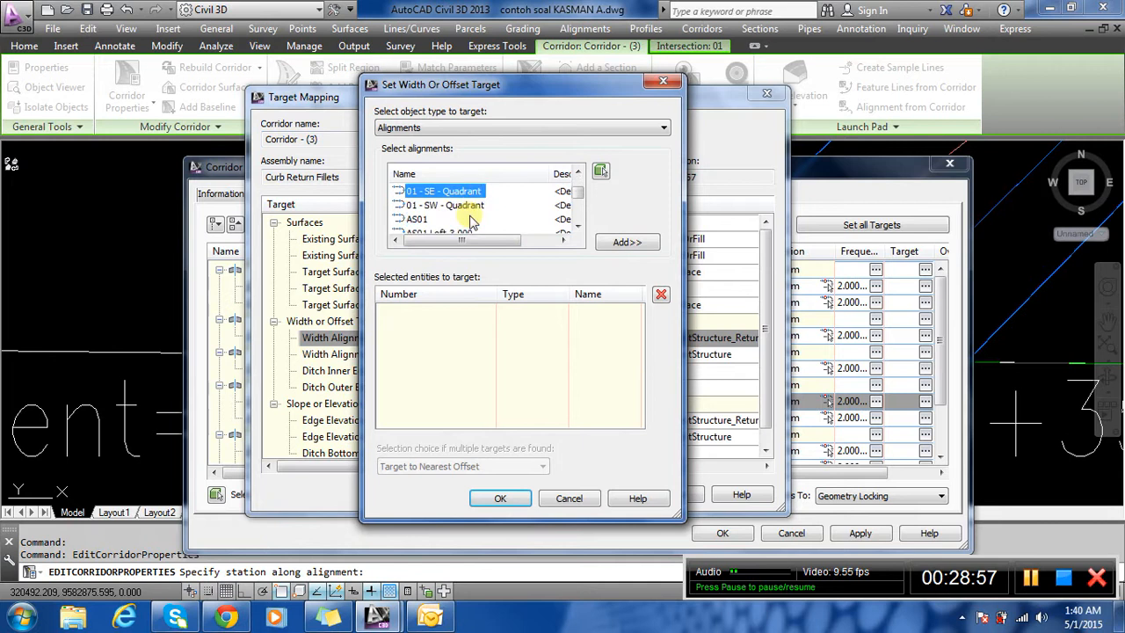
pyautogui.click(452, 221)
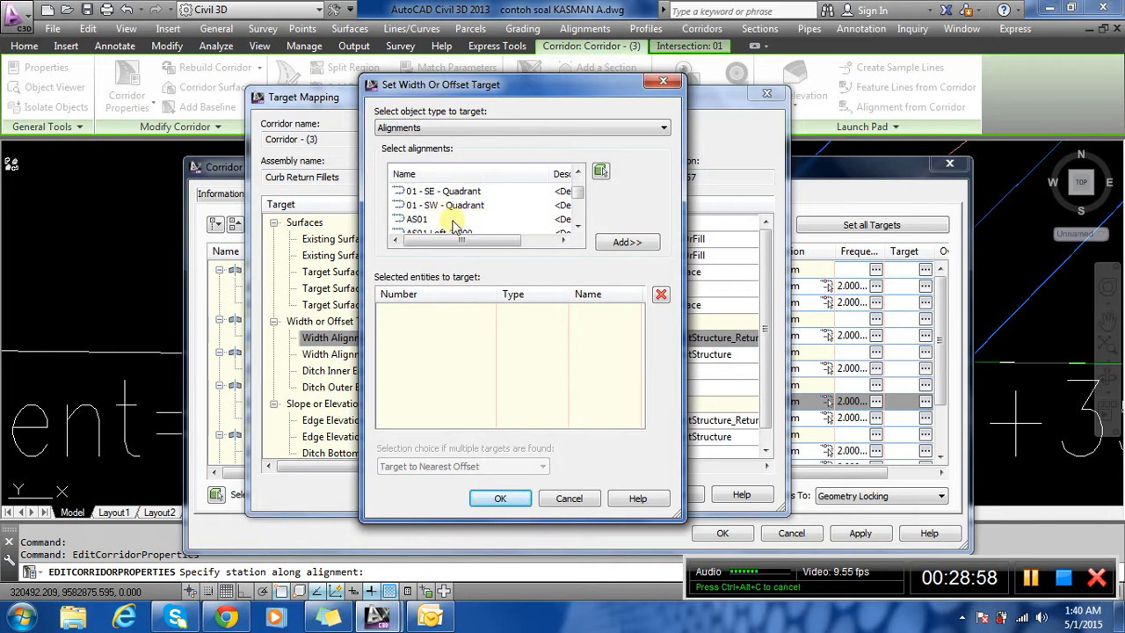
pyautogui.click(626, 243)
pyautogui.click(500, 498)
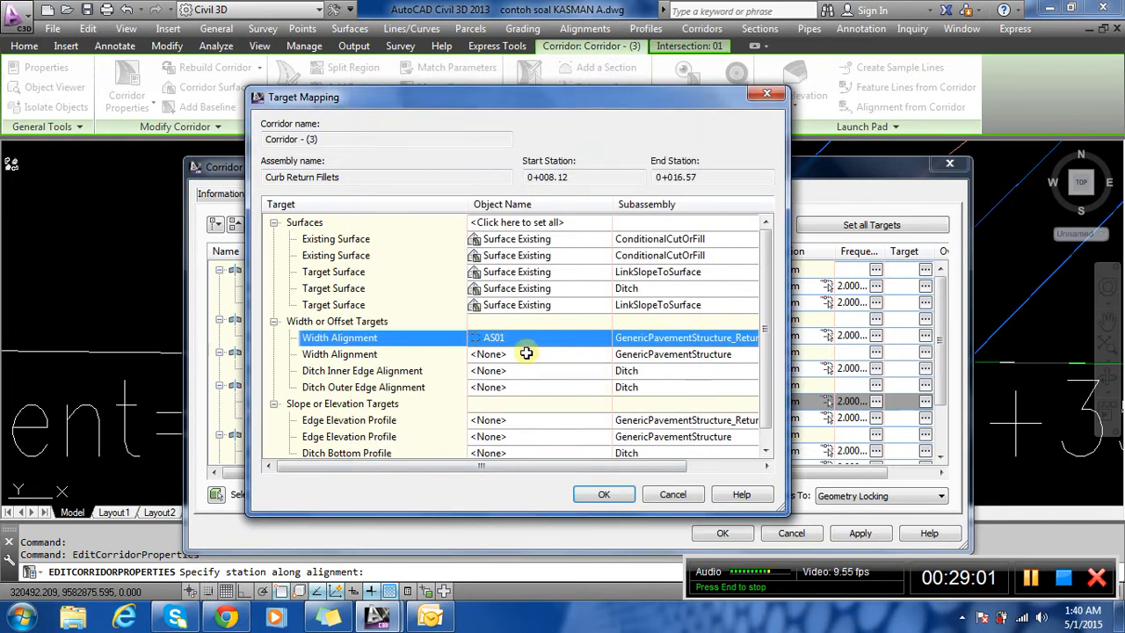
# Set the 0+008.12 to 0+016.57 NW region's GenericPavementStructure_Return edge elevation target to AS03's "profil design AS03" and accept the target mapping.
pyautogui.click(549, 422)
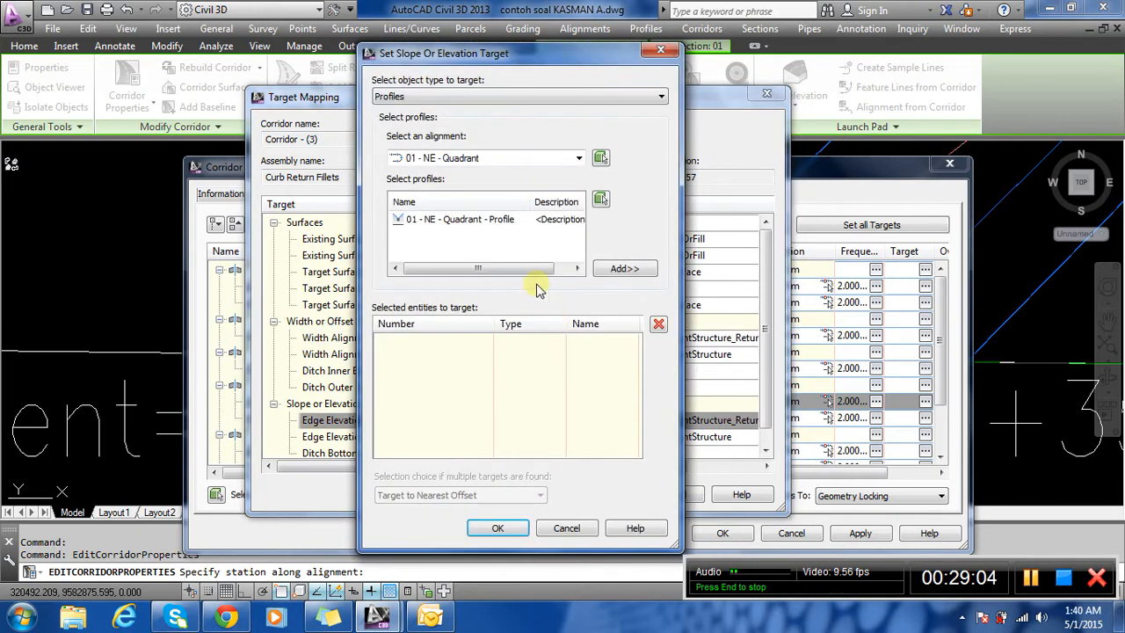
pyautogui.click(486, 160)
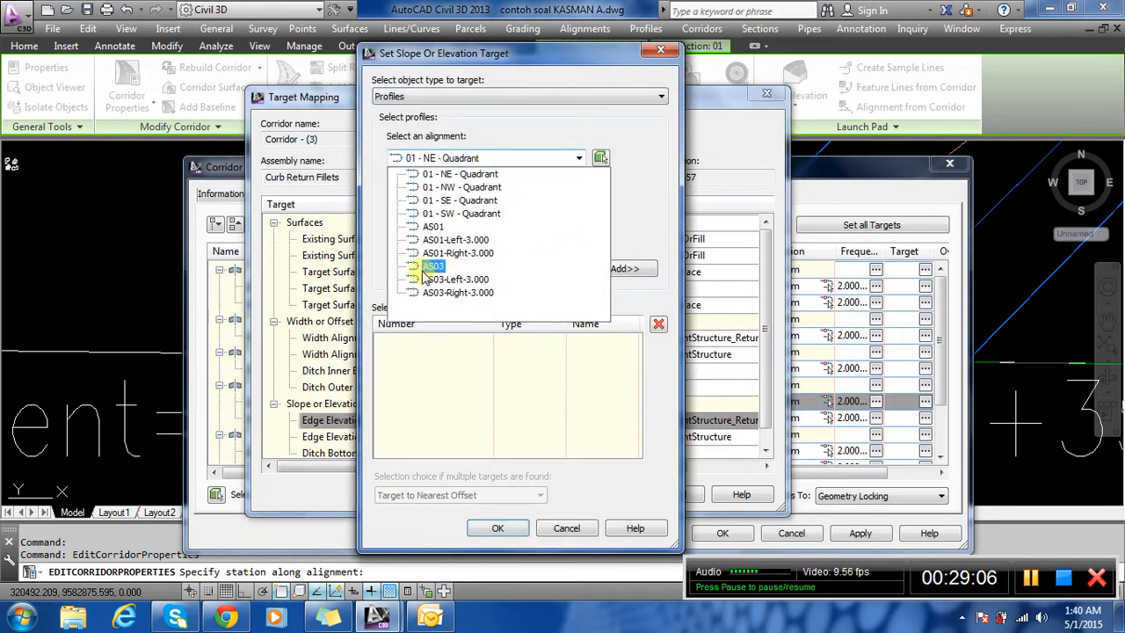
pyautogui.click(432, 266)
pyautogui.click(492, 219)
pyautogui.click(624, 269)
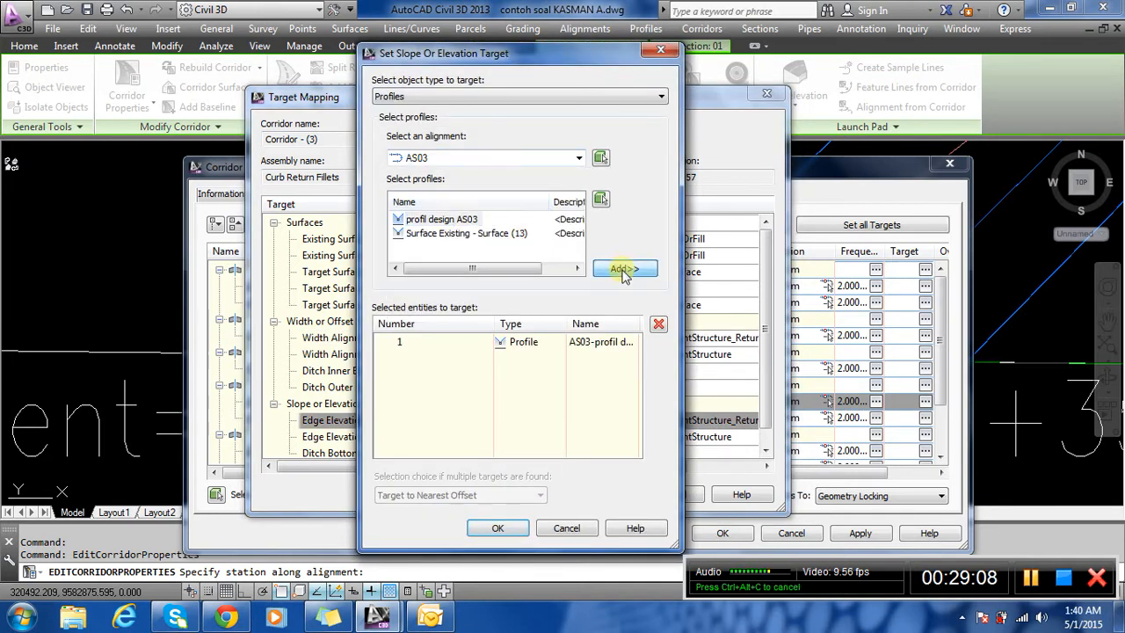
pyautogui.click(498, 527)
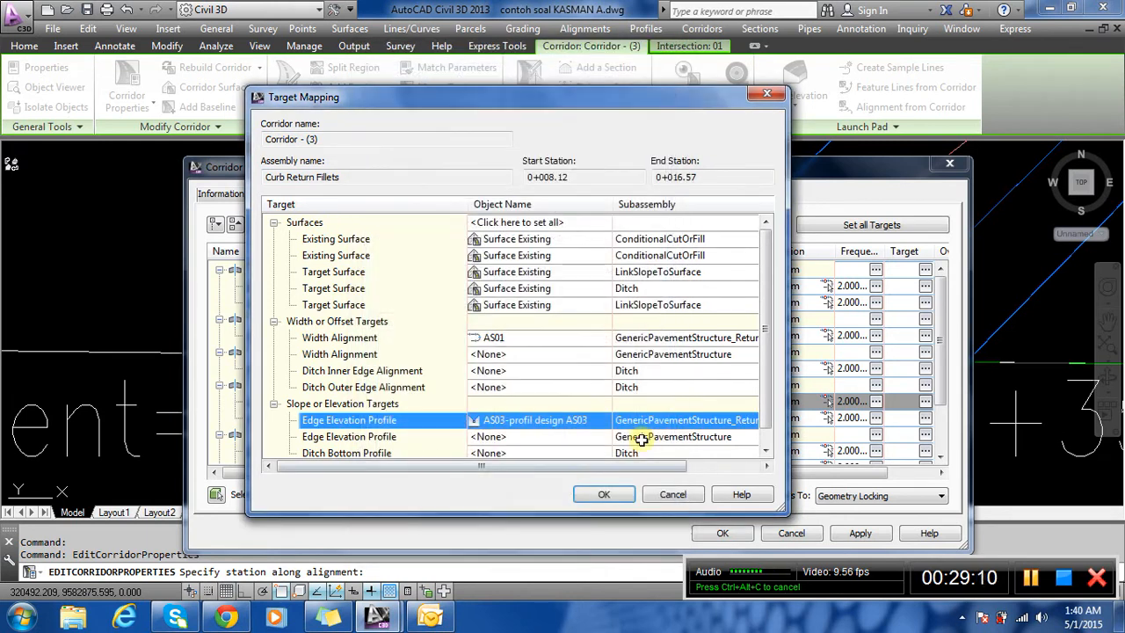
pyautogui.click(605, 495)
# Accept the corridor properties and rebuild the corridor with the NW quadrant's new targets.
pyautogui.click(721, 533)
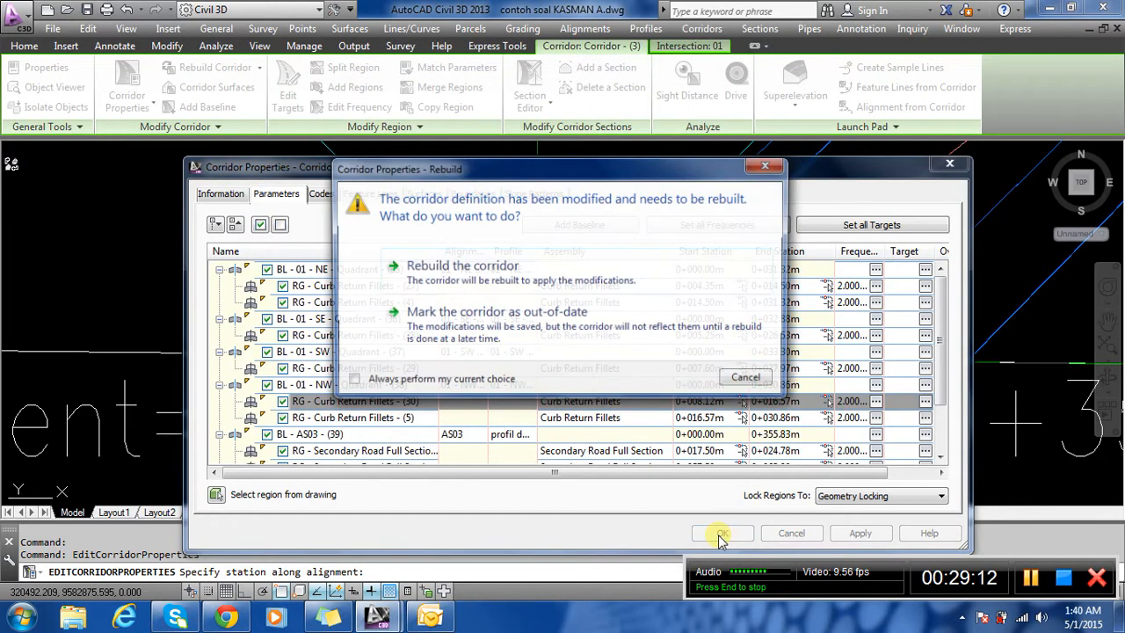
pyautogui.click(510, 271)
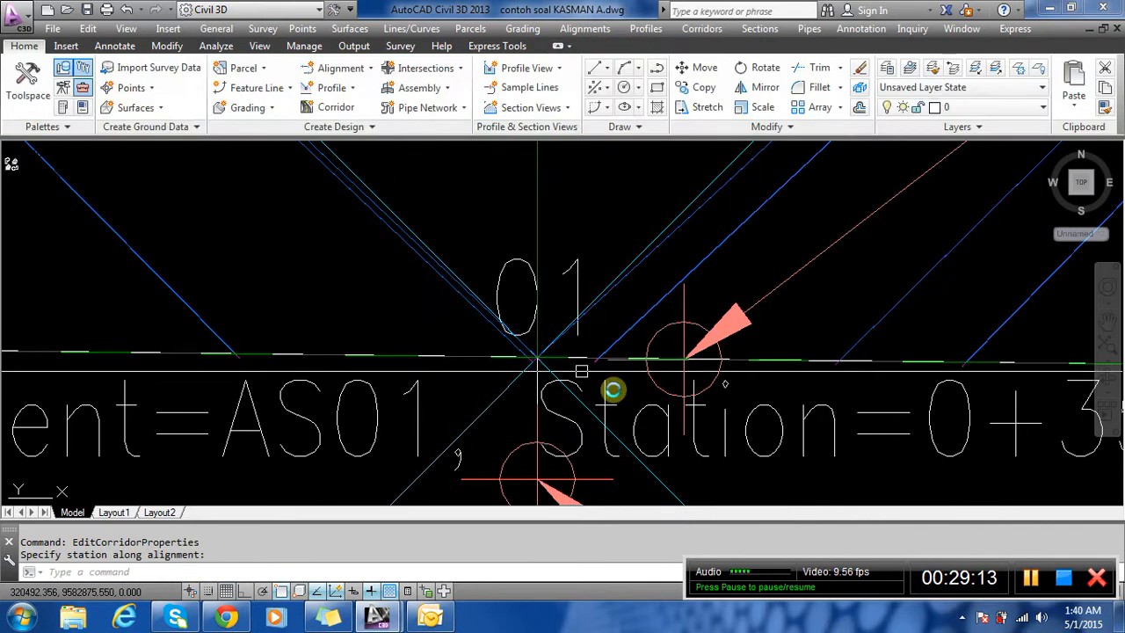
pyautogui.scroll(-5, 615, 386)
pyautogui.scroll(-4, 641, 411)
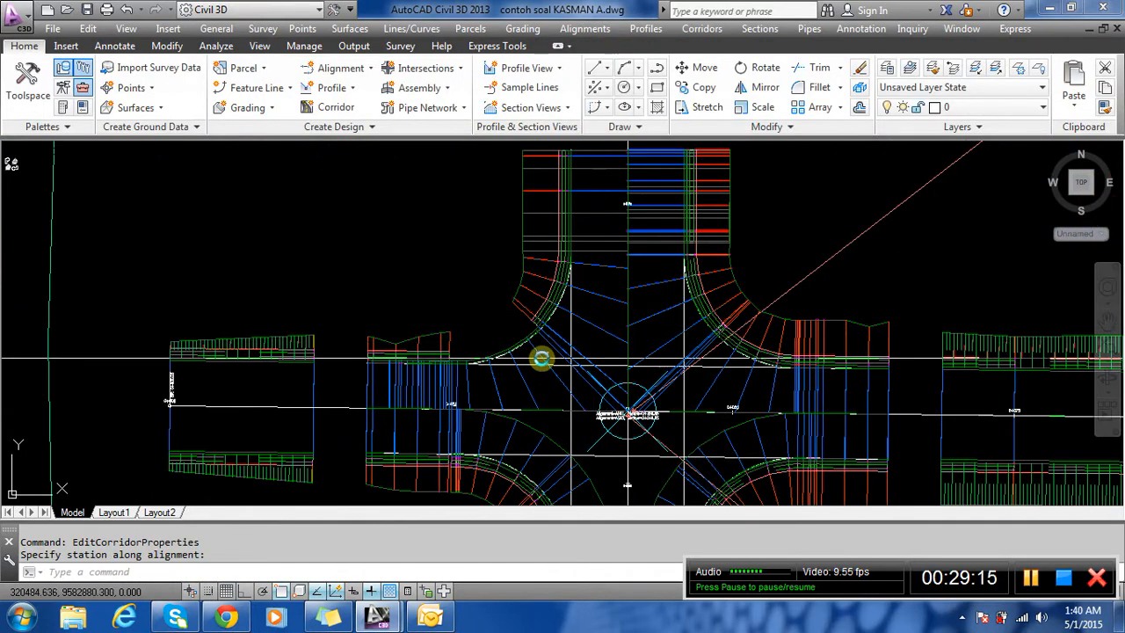
# Reopen the intersection corridor's properties and set "Surface Existing" as the surface target for all regions.
pyautogui.scroll(2, 533, 351)
pyautogui.scroll(3, 431, 319)
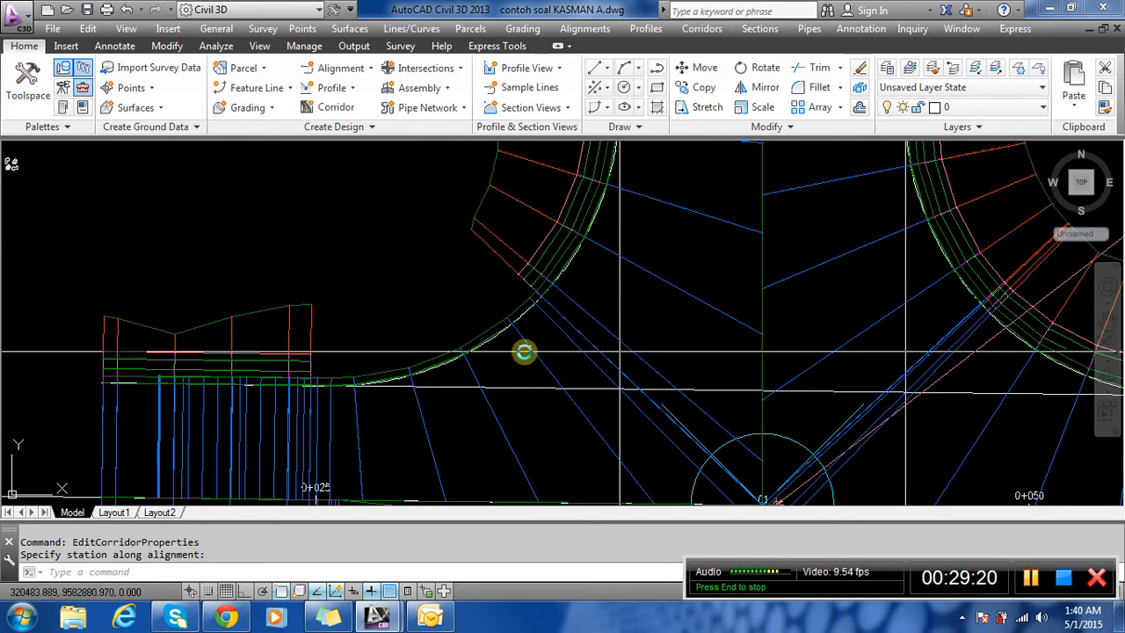
pyautogui.click(523, 351)
pyautogui.rightClick(524, 352)
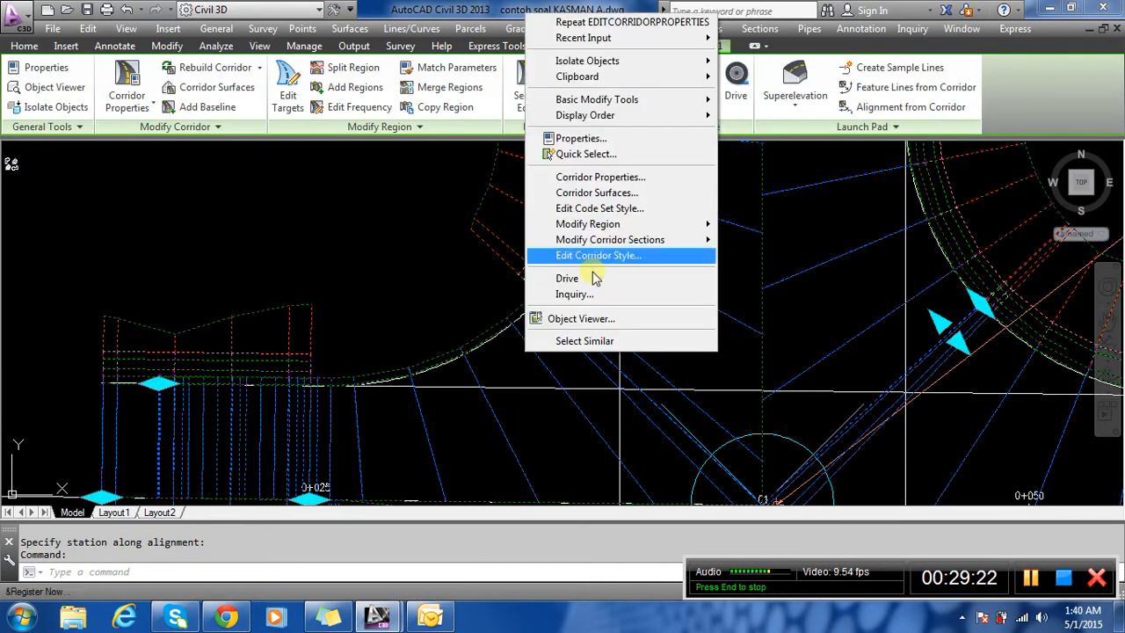
pyautogui.click(592, 177)
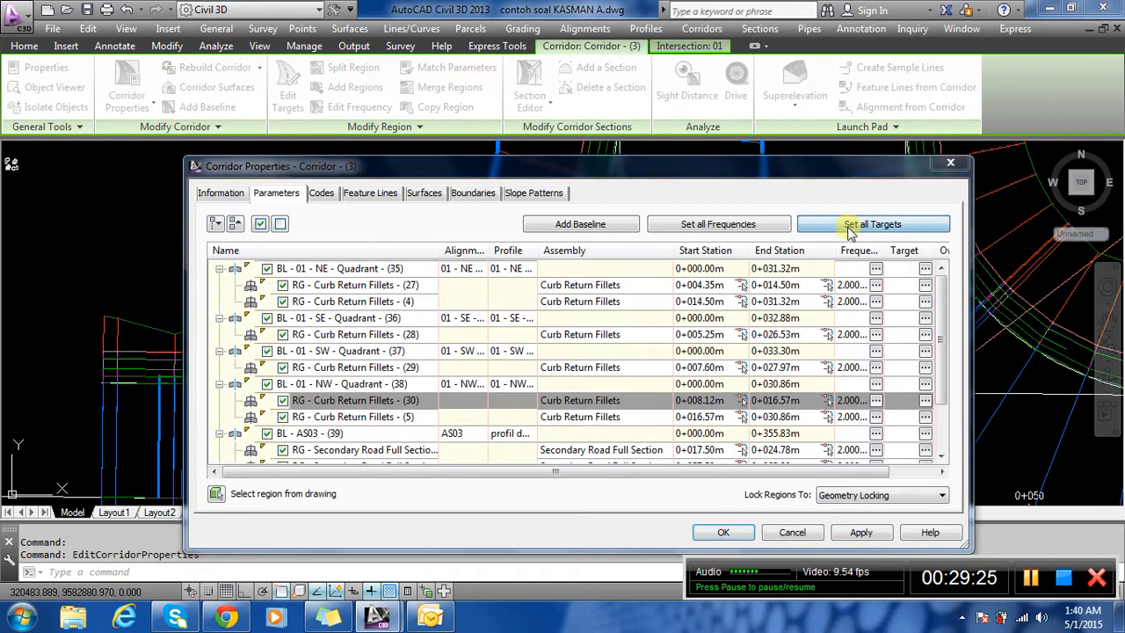
pyautogui.click(850, 227)
pyautogui.click(512, 220)
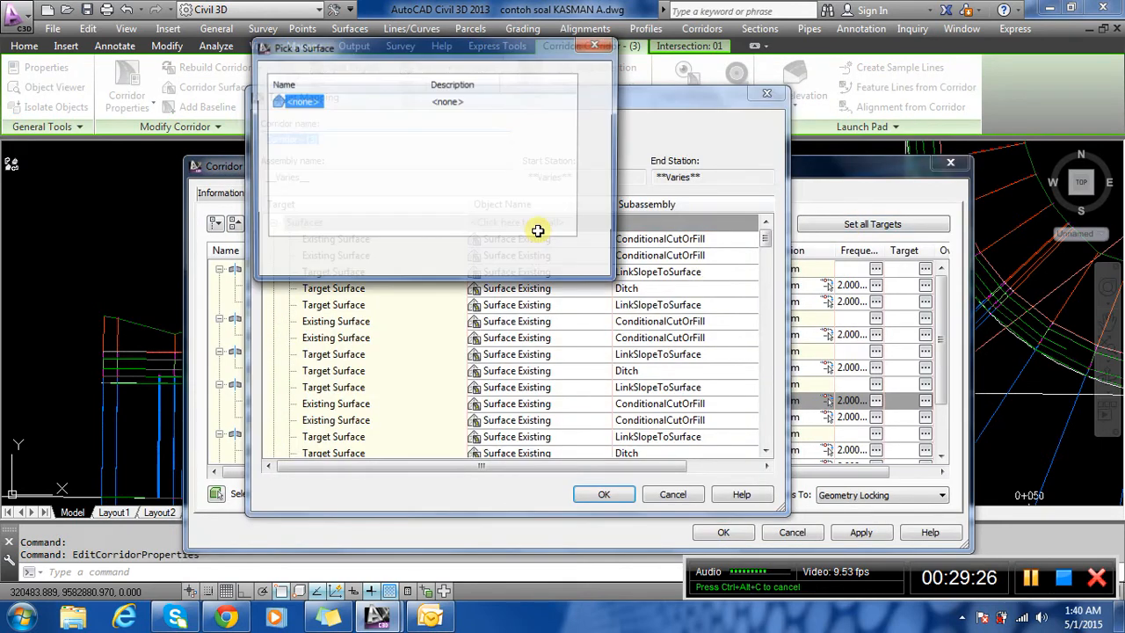
pyautogui.click(320, 132)
pyautogui.click(325, 145)
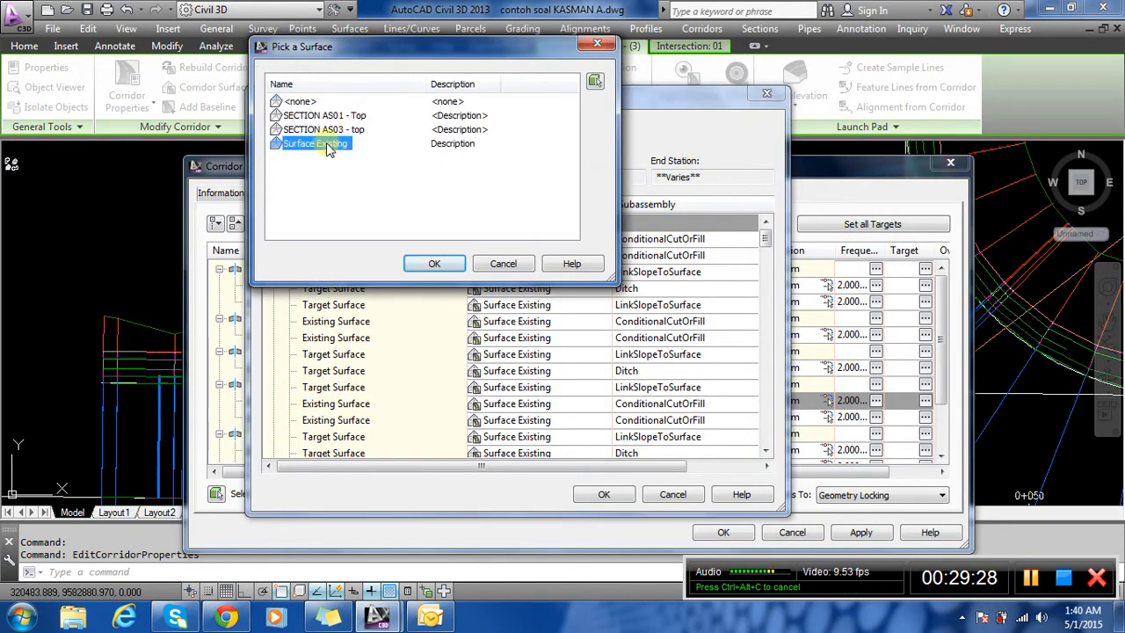
pyautogui.click(434, 262)
pyautogui.click(604, 494)
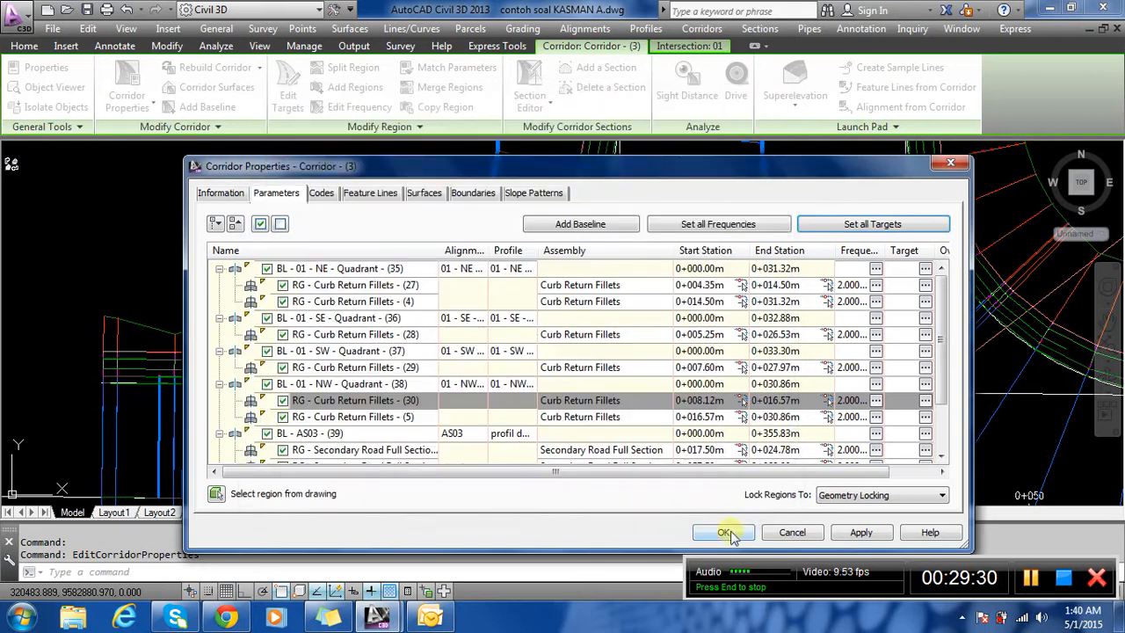
# Accept the corridor properties, rebuild the corridor with the new surface targets and check the curb returns.
pyautogui.click(726, 533)
pyautogui.click(495, 271)
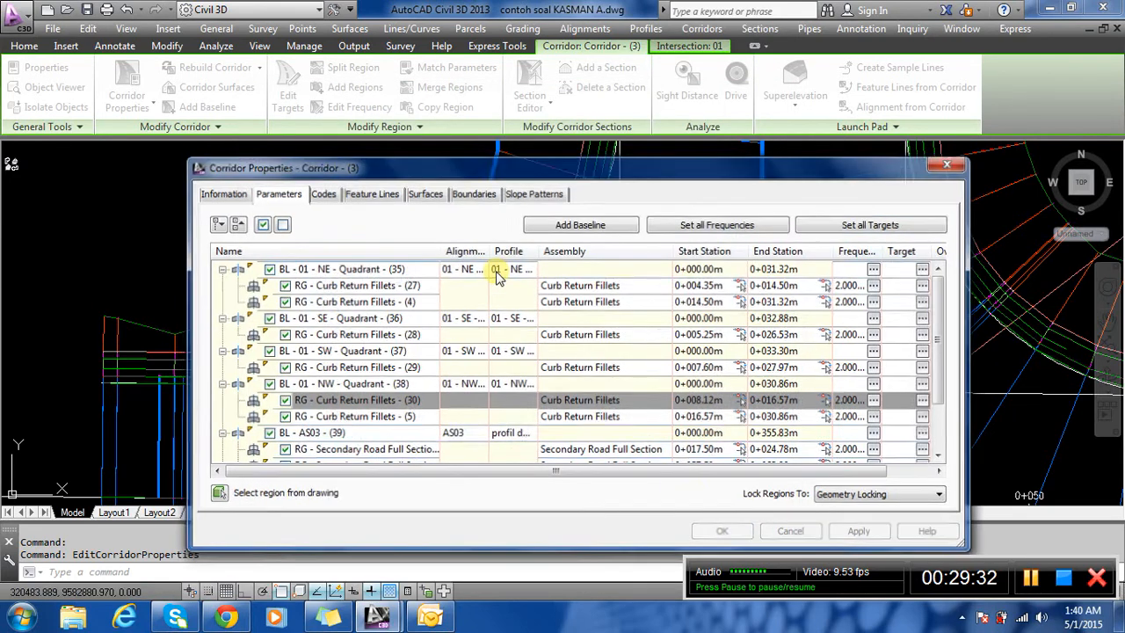
pyautogui.scroll(-2, 409, 234)
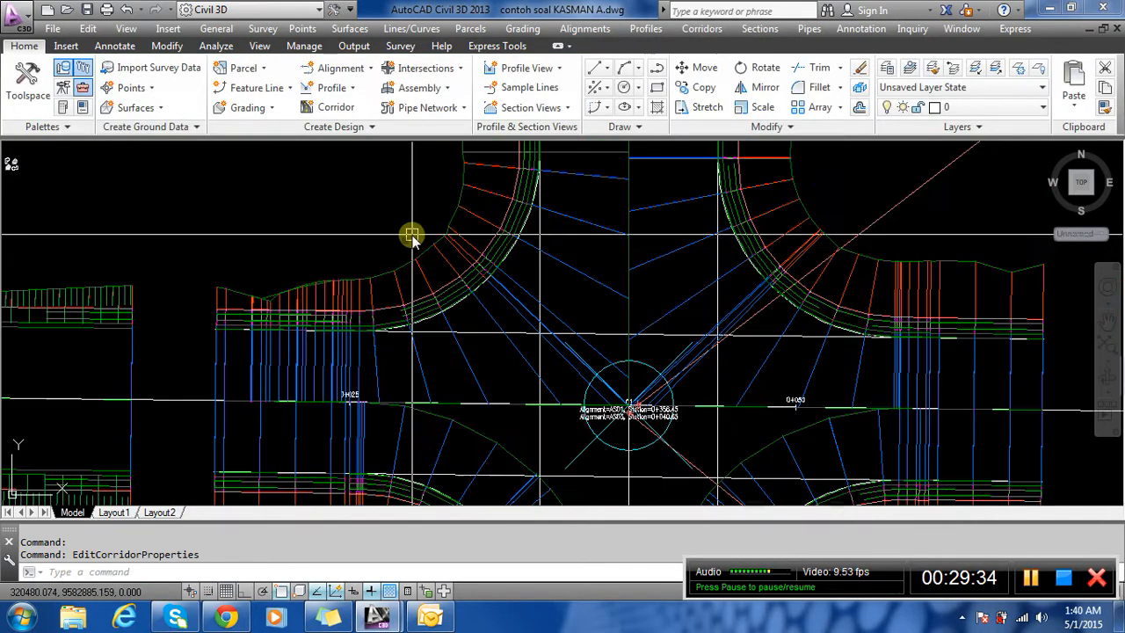
pyautogui.scroll(-2, 405, 266)
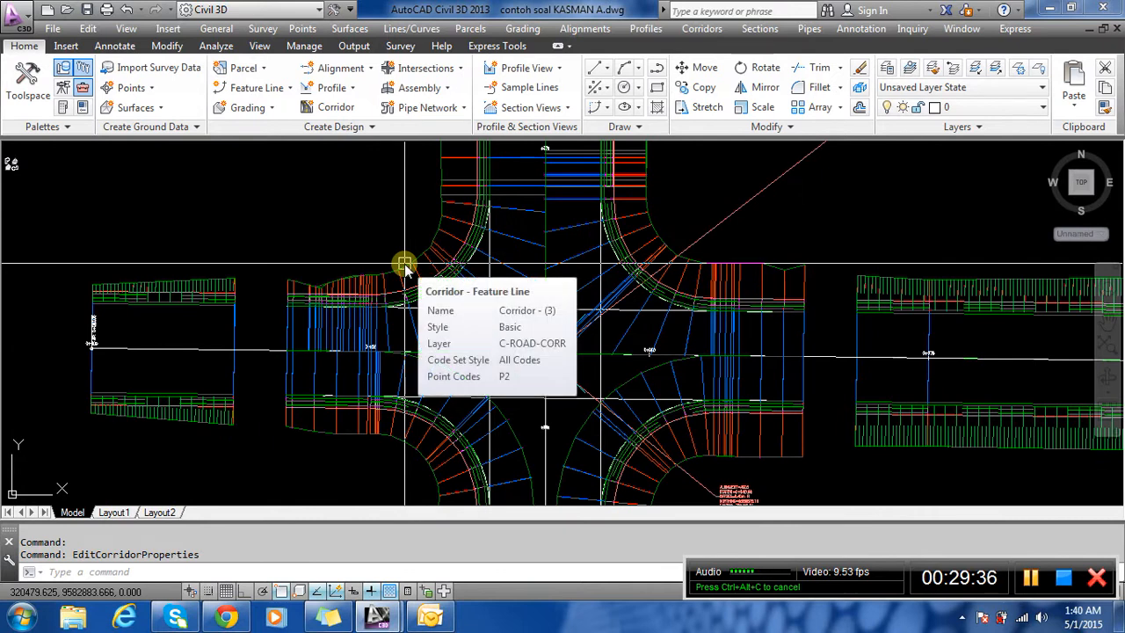
pyautogui.scroll(-2, 452, 239)
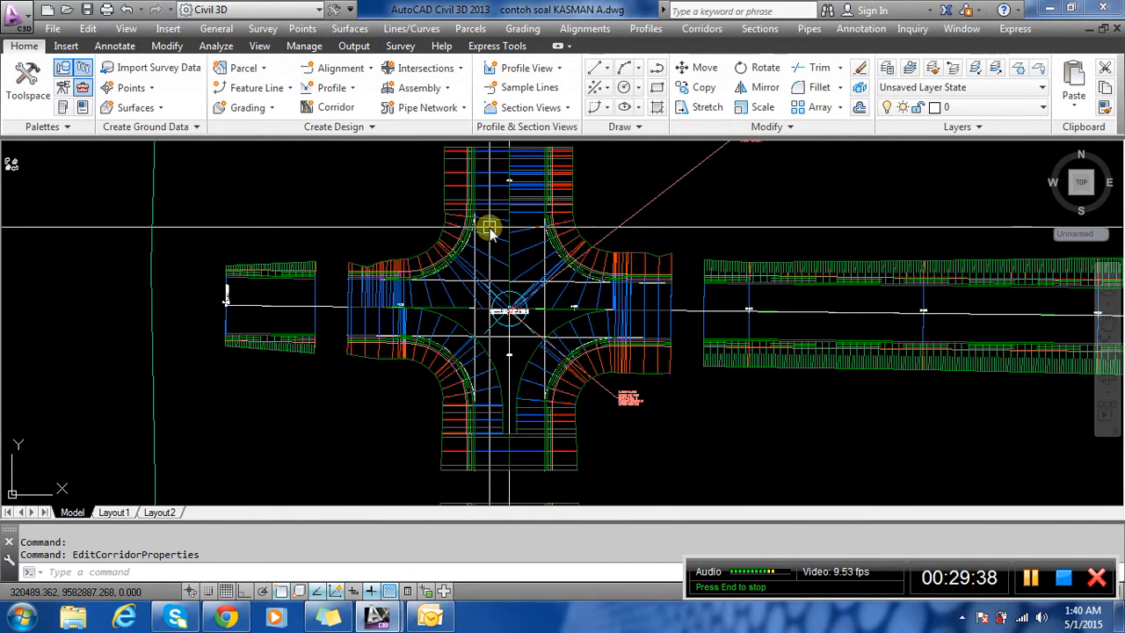
pyautogui.scroll(2, 478, 307)
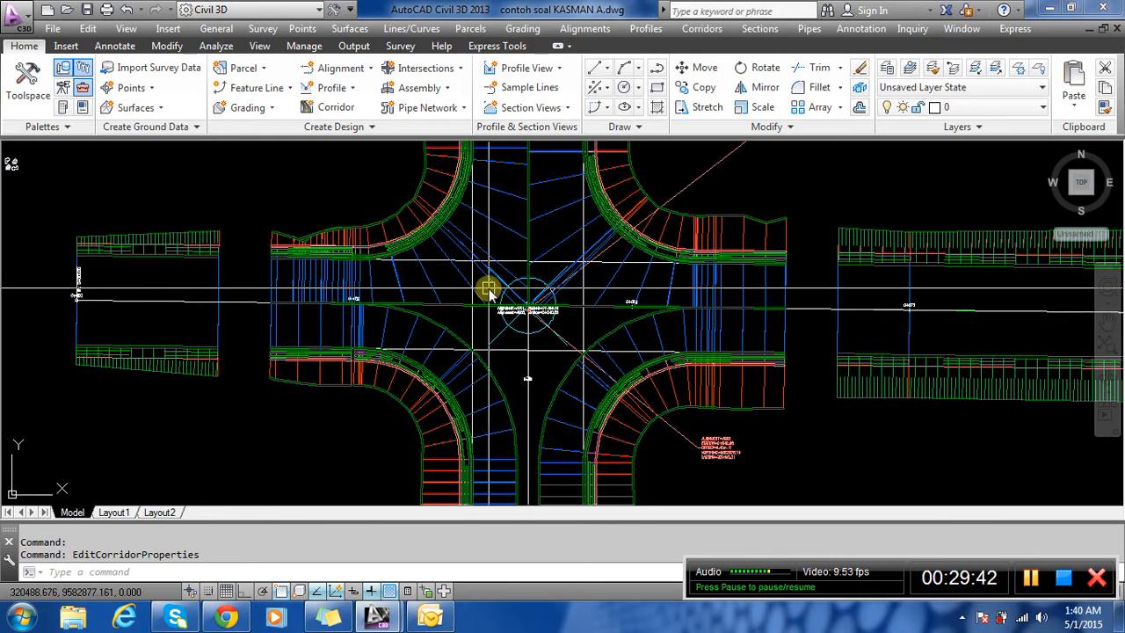
pyautogui.scroll(1, 477, 385)
# Open the corridor's properties again and examine which road and curb return regions its AS03, AS01 and SE quadrant entries cover in the drawing.
pyautogui.click(482, 392)
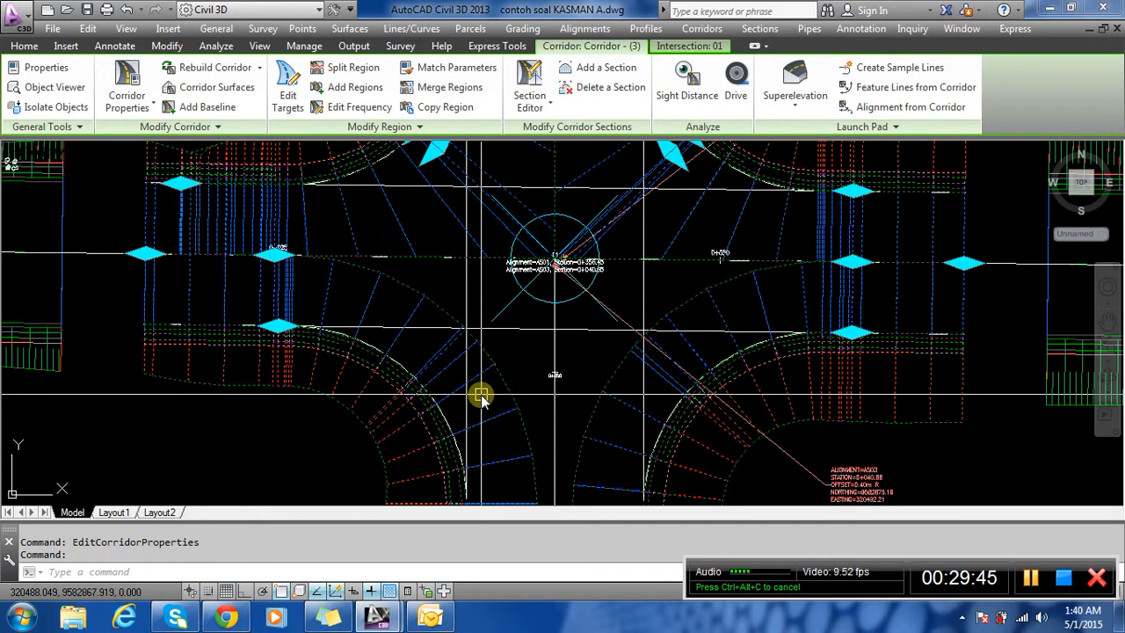
pyautogui.rightClick(506, 391)
pyautogui.click(580, 219)
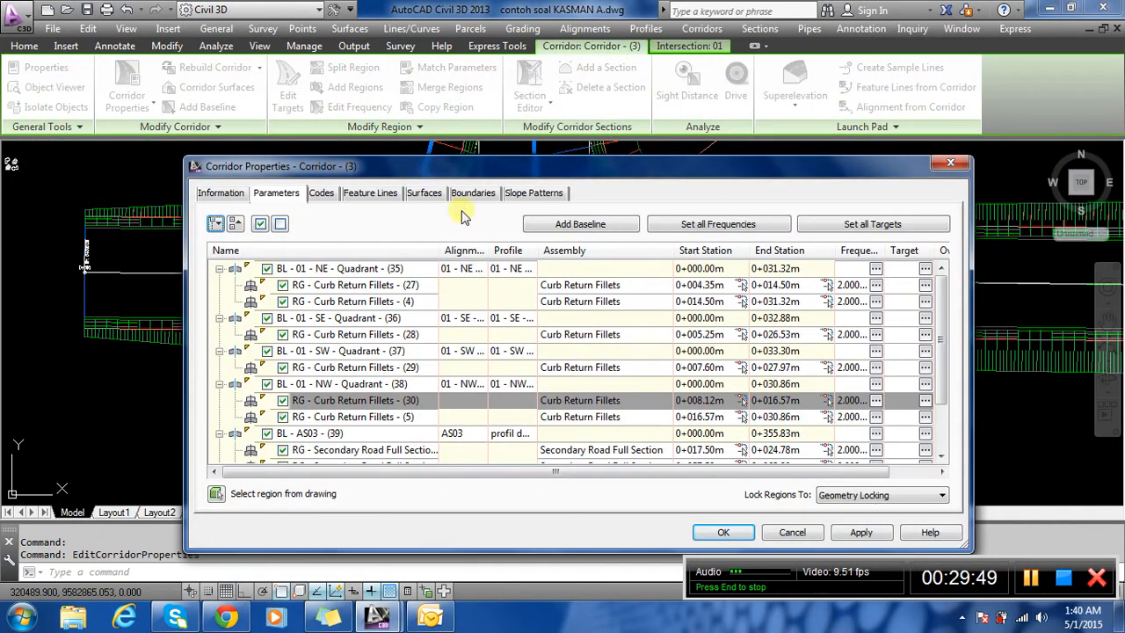
pyautogui.moveTo(470, 129); pyautogui.dragTo(721, 143)
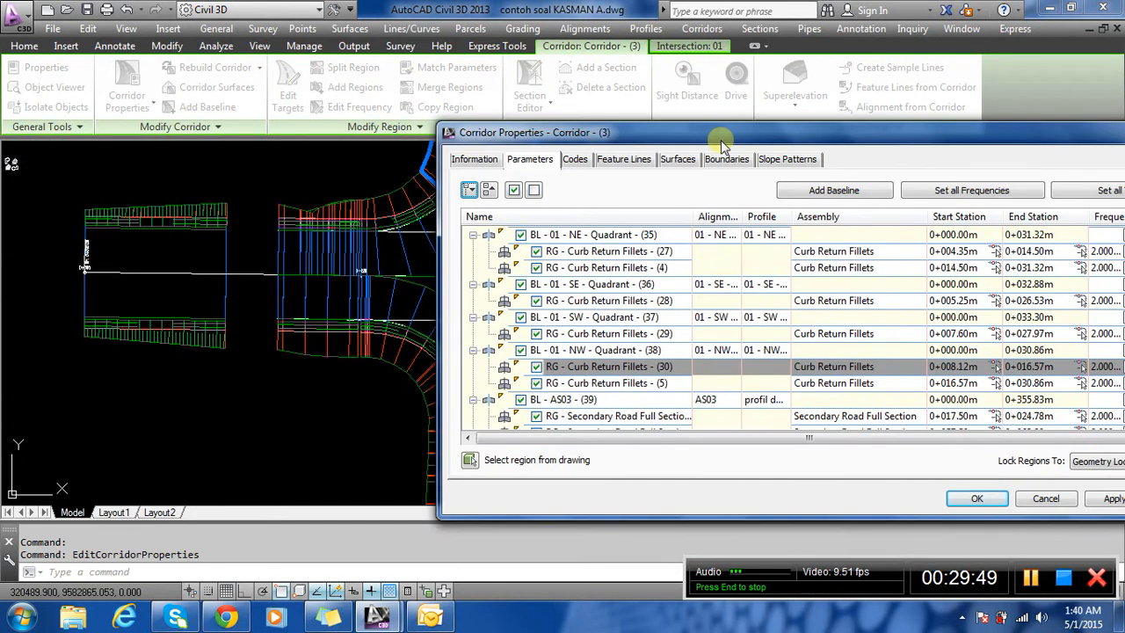
pyautogui.click(633, 400)
pyautogui.scroll(-2, 629, 378)
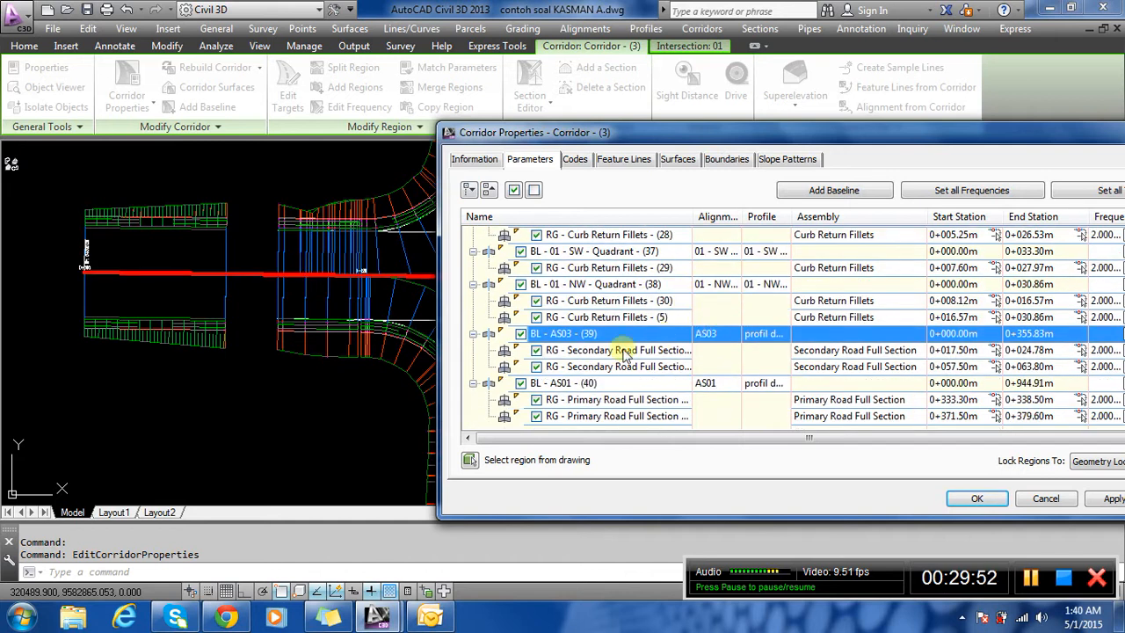
pyautogui.click(624, 351)
pyautogui.click(646, 399)
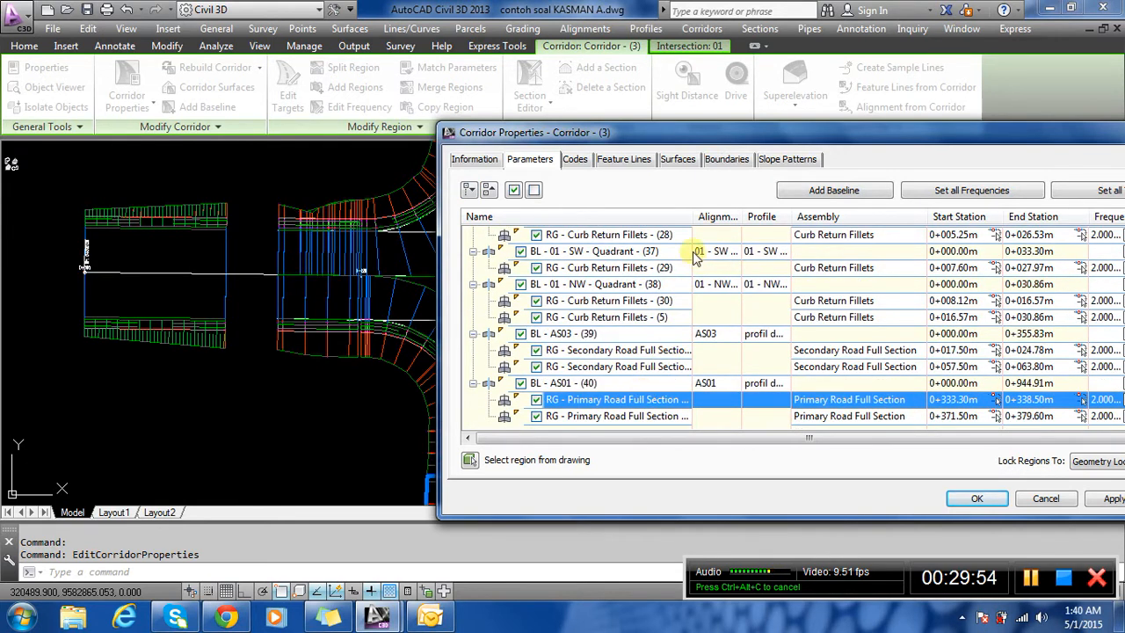
pyautogui.scroll(2, 651, 352)
pyautogui.click(624, 302)
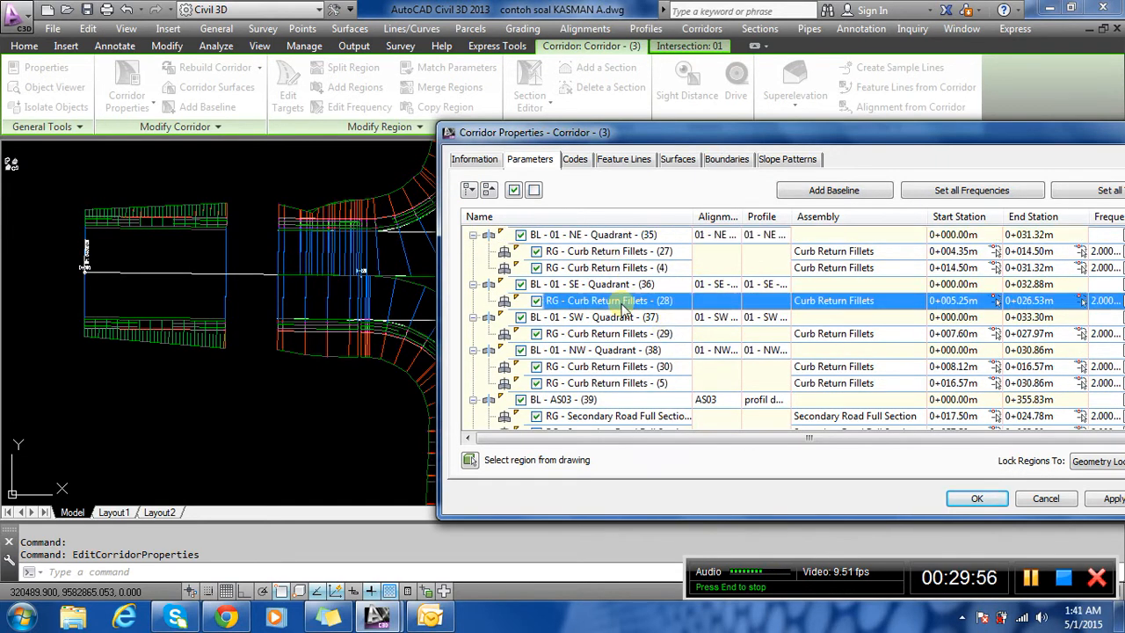
# Set the end station of the SW quadrant's curb return region to 0+016.50 by picking the intersection's centre point.
pyautogui.moveTo(655, 140)
pyautogui.mouseDown()
pyautogui.moveTo(643, 475)
pyautogui.moveTo(577, 314)
pyautogui.moveTo(578, 295)
pyautogui.moveTo(621, 444)
pyautogui.moveTo(604, 161)
pyautogui.moveTo(400, 149)
pyautogui.mouseUp()
pyautogui.click(544, 489)
pyautogui.click(842, 348)
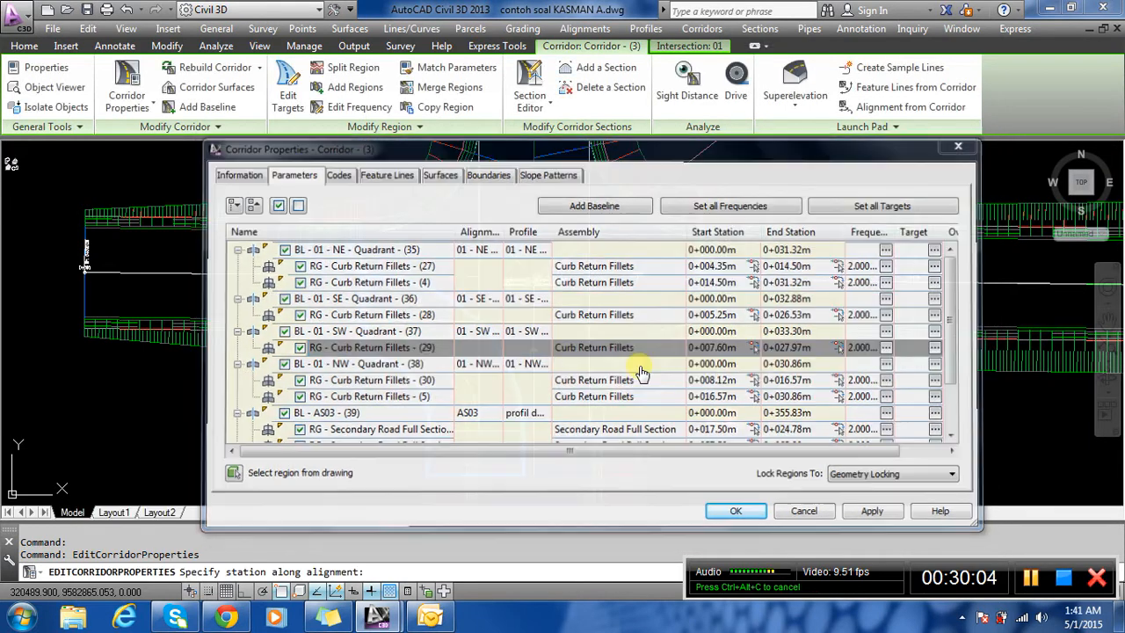
pyautogui.scroll(5, 529, 296)
pyautogui.scroll(-5, 607, 173)
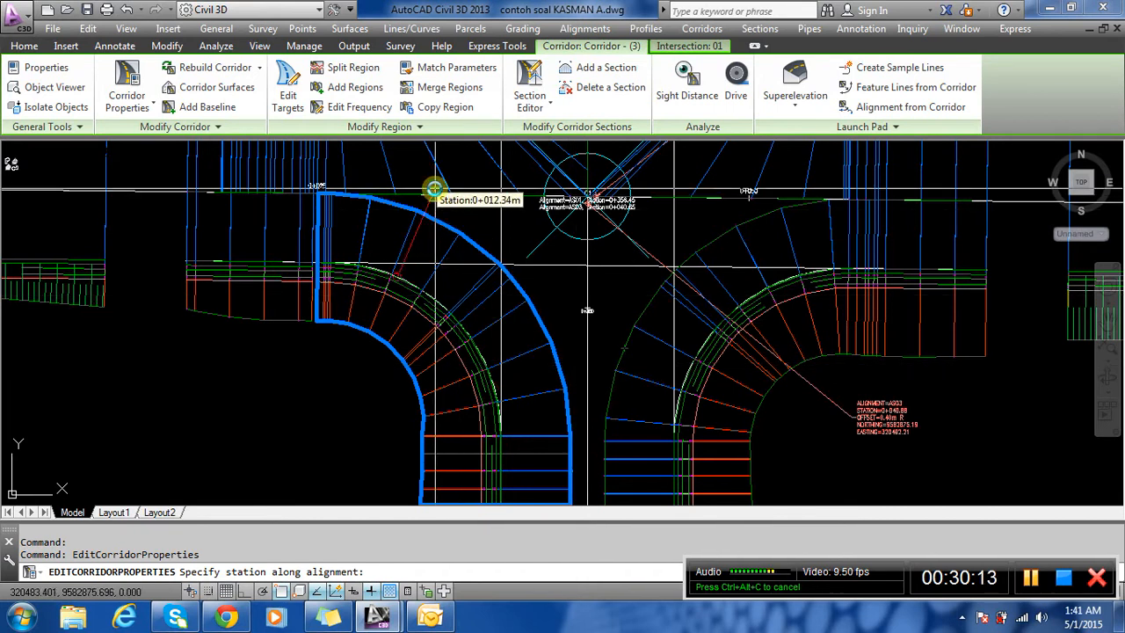
pyautogui.scroll(8, 587, 196)
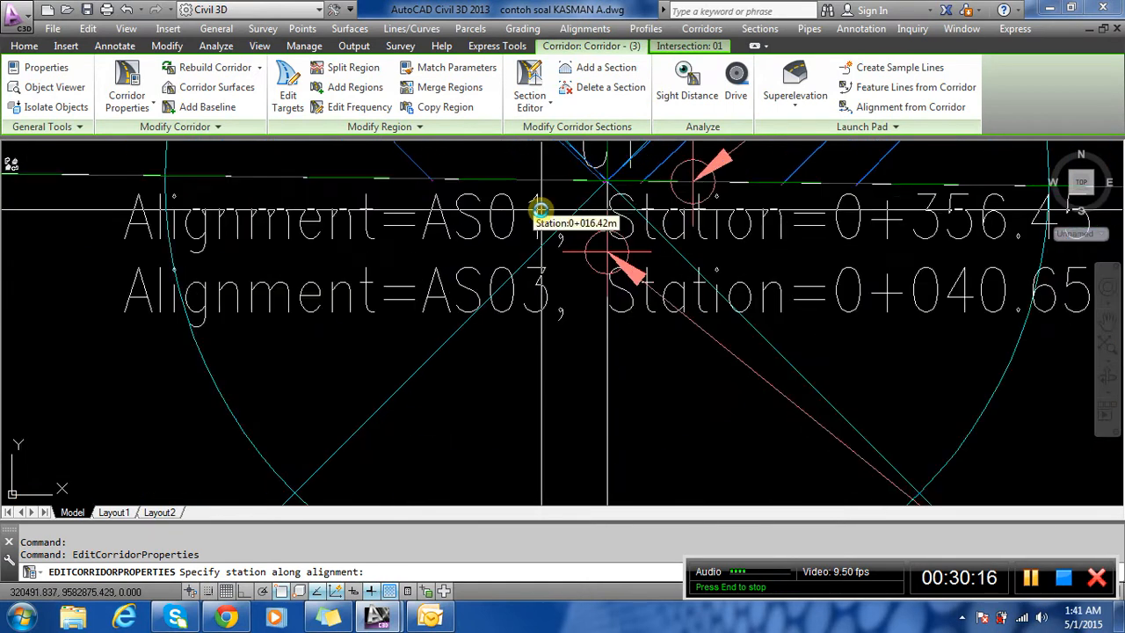
pyautogui.scroll(8, 600, 175)
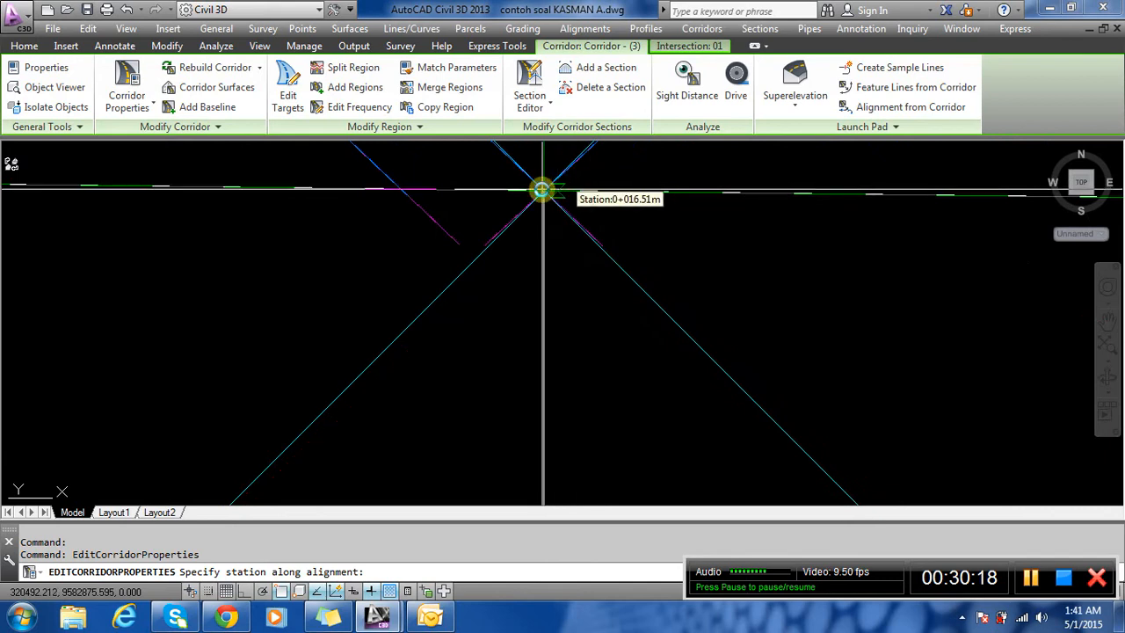
pyautogui.scroll(3, 541, 190)
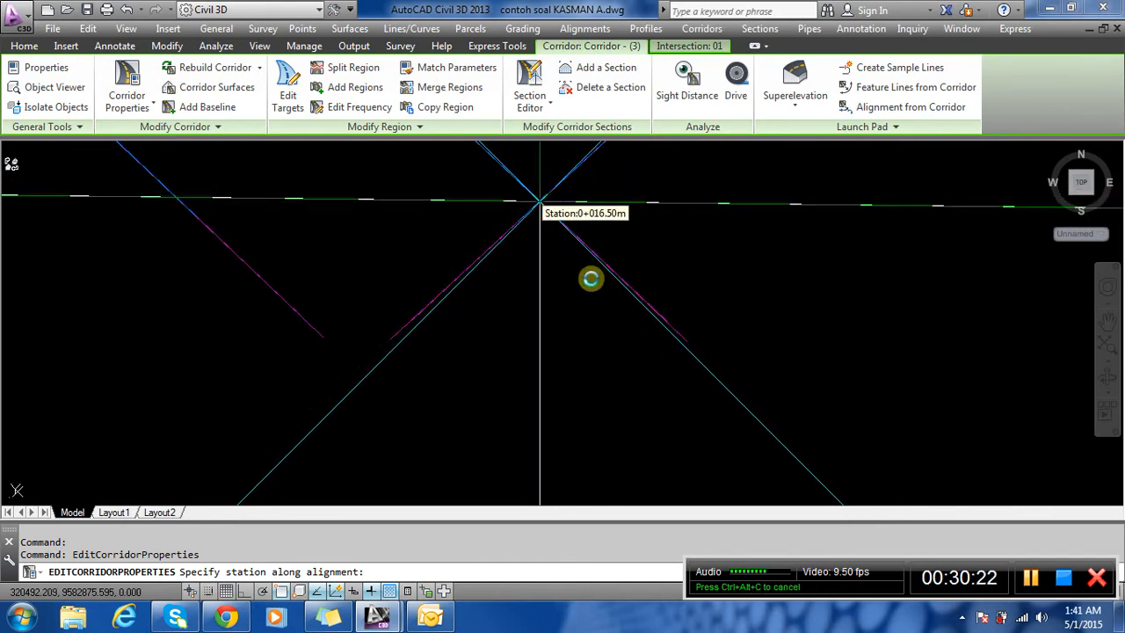
pyautogui.click(591, 279)
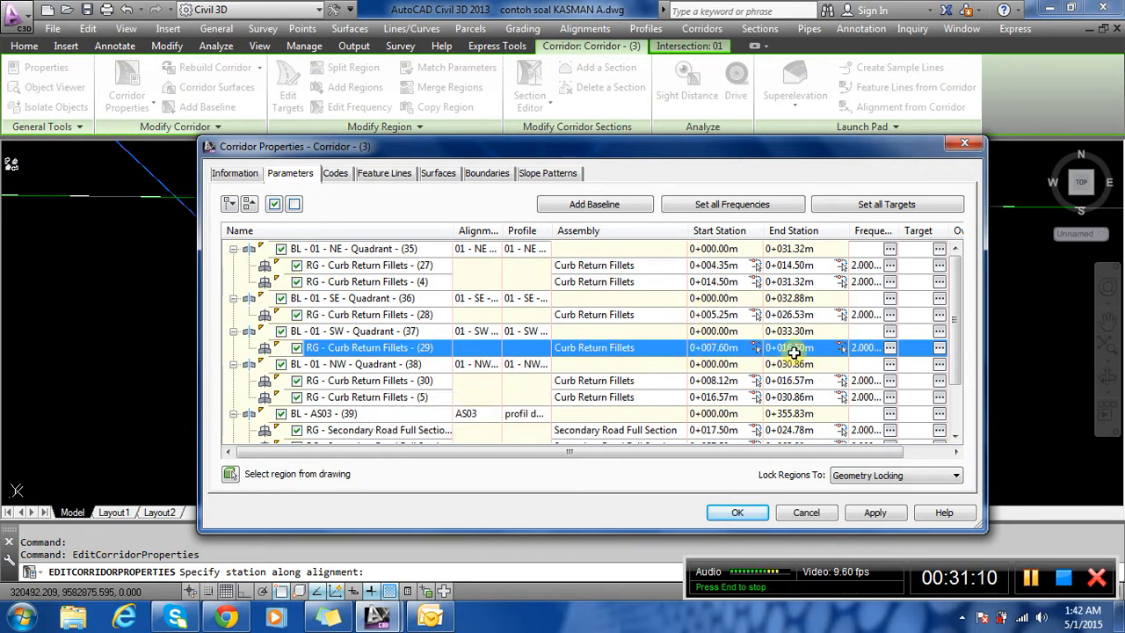
# Insert a region with the Curb Return Fillets assembly after the SW quadrant's 0+007.60 to 0+016.50 region.
pyautogui.rightClick(407, 348)
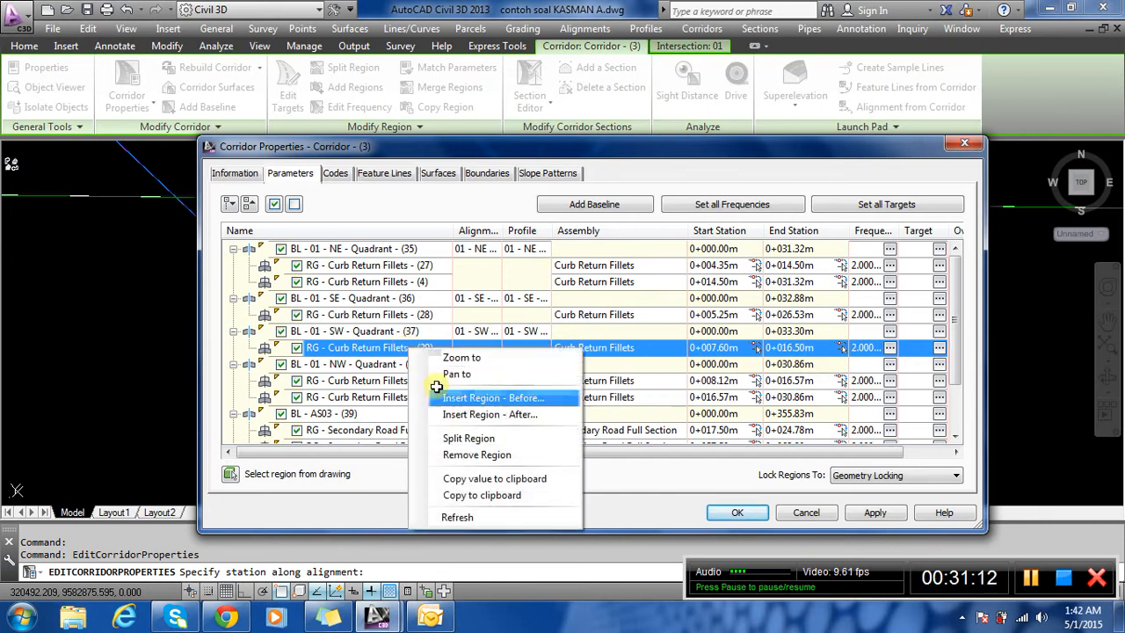
pyautogui.click(518, 415)
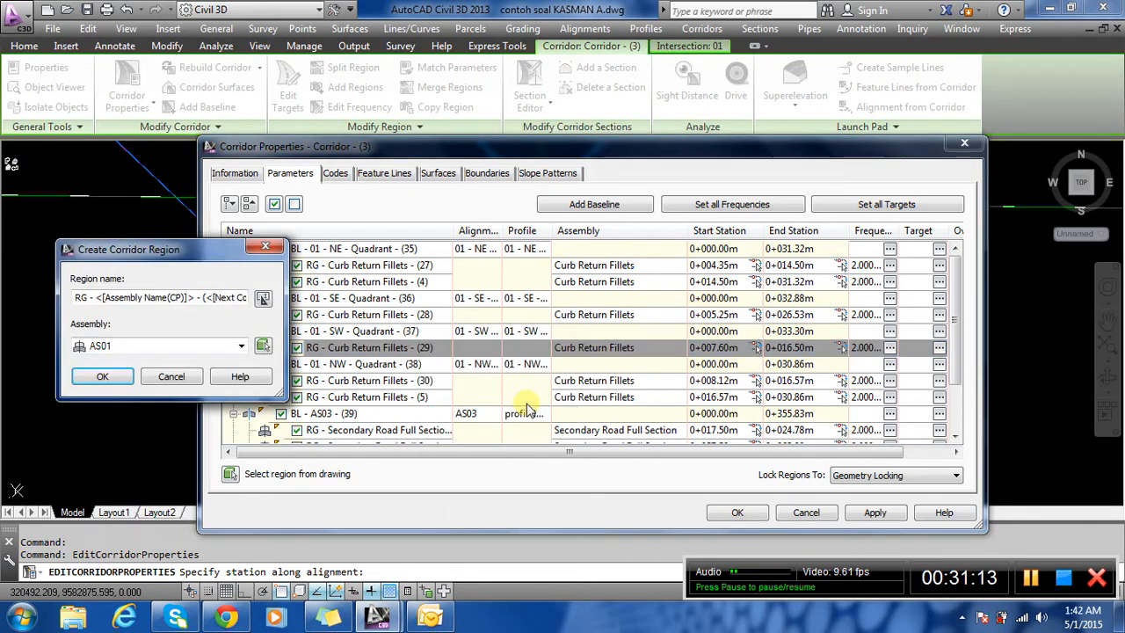
pyautogui.click(169, 346)
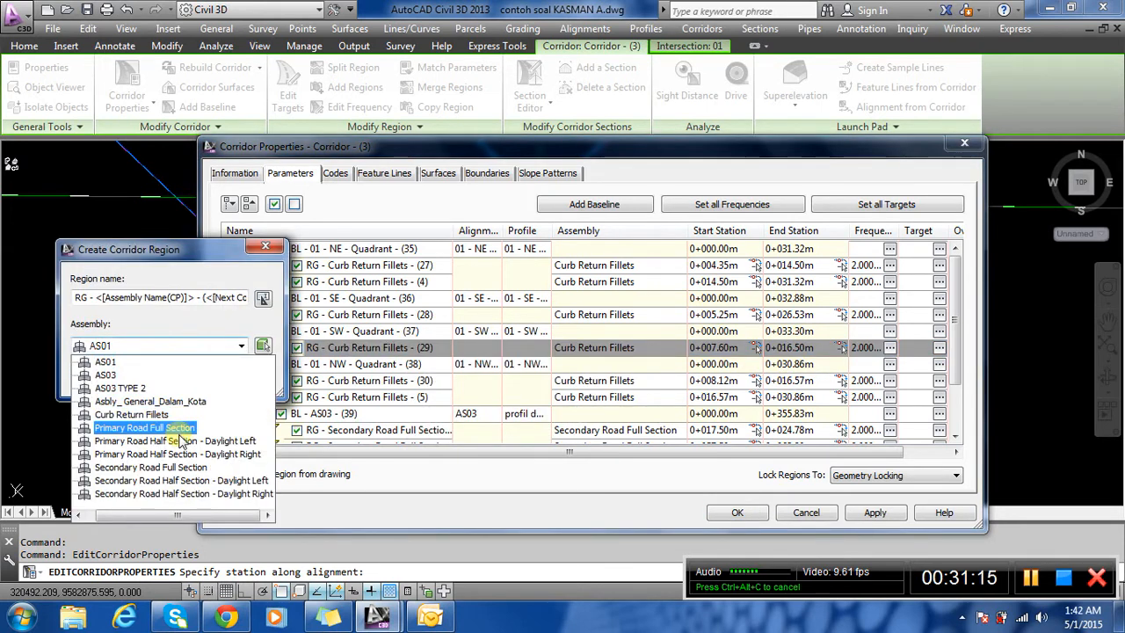
pyautogui.click(131, 414)
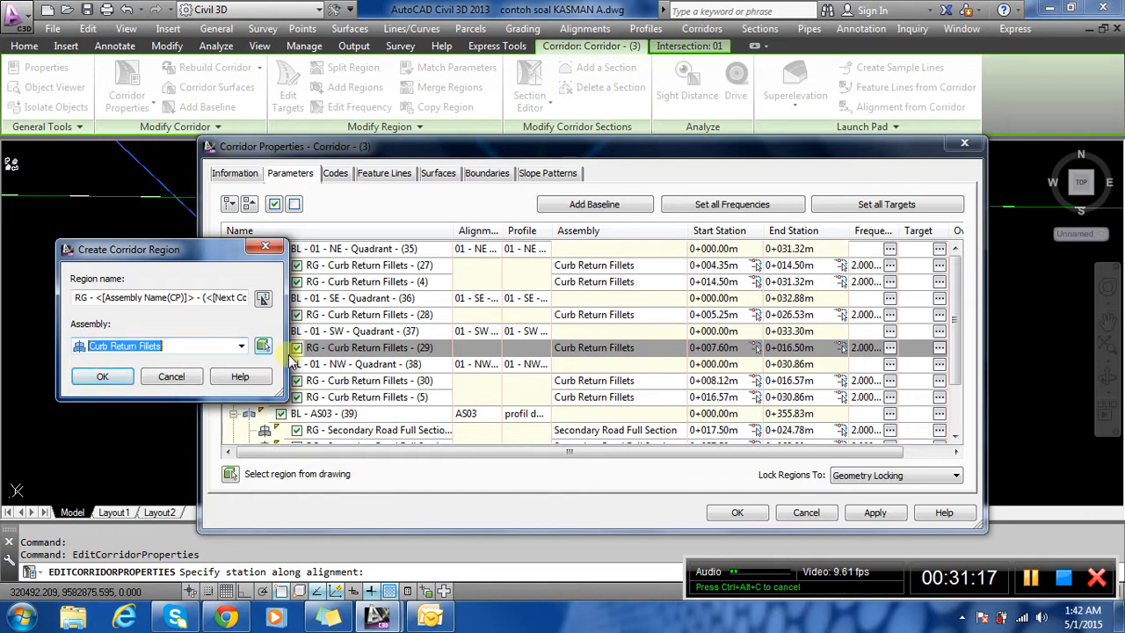
pyautogui.click(107, 376)
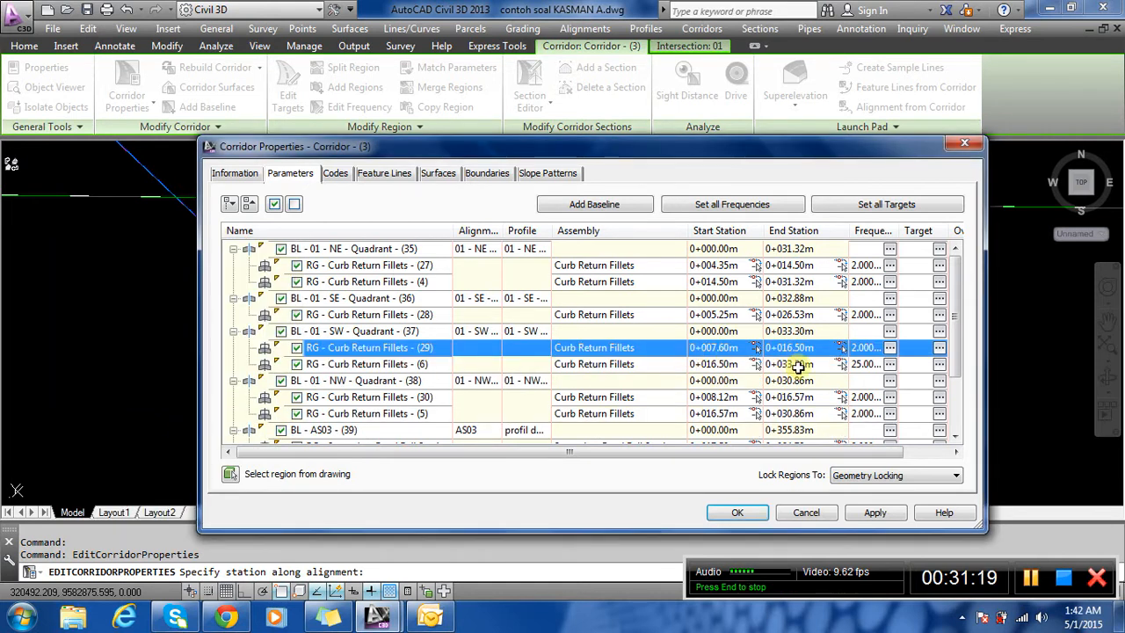
# Set the SW quadrant's 0+016.50 to 0+033.30 region frequency to 2 m along tangents, curves, spirals and profile curves.
pyautogui.click(871, 364)
pyautogui.click(890, 364)
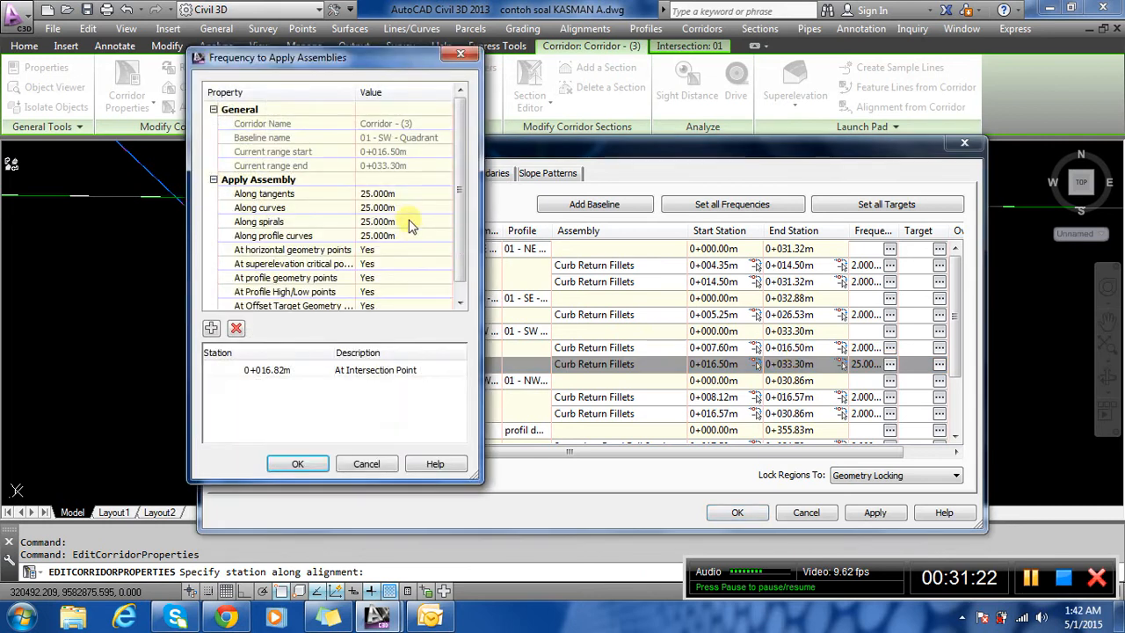
pyautogui.click(407, 193)
pyautogui.write('2')
pyautogui.press('Return')
pyautogui.click(406, 207)
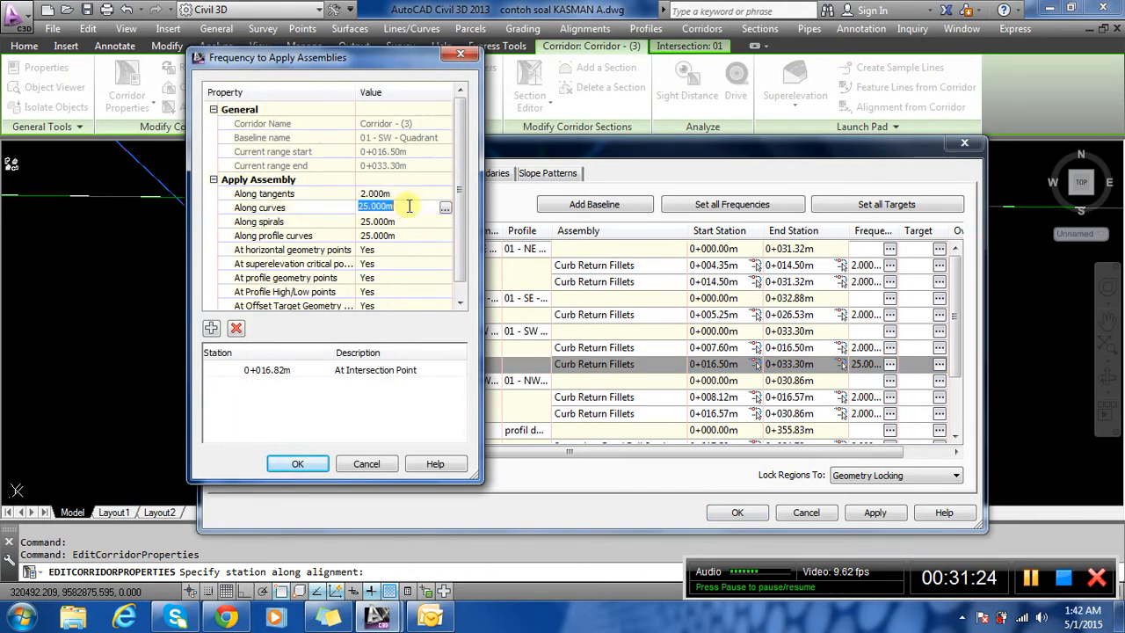
pyautogui.write('2')
pyautogui.press('Return')
pyautogui.click(406, 222)
pyautogui.write('2')
pyautogui.press('Return')
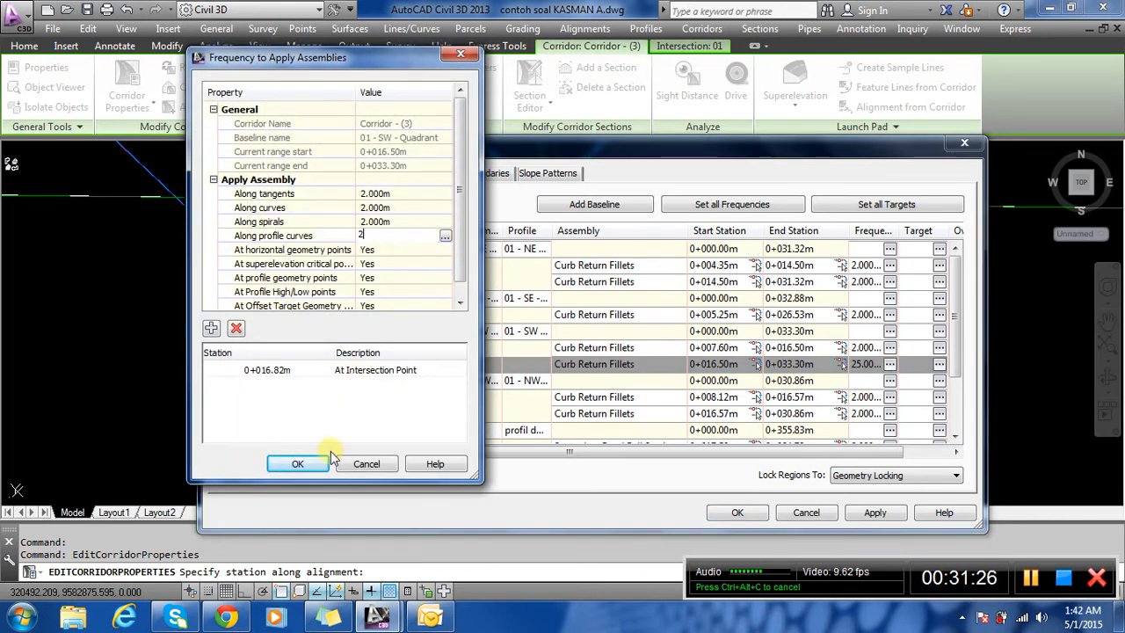
pyautogui.click(318, 463)
# Map the return pavement's width alignment target to AS01 for the SW quadrant's 0+007.60 to 0+016.50 region.
pyautogui.click(939, 347)
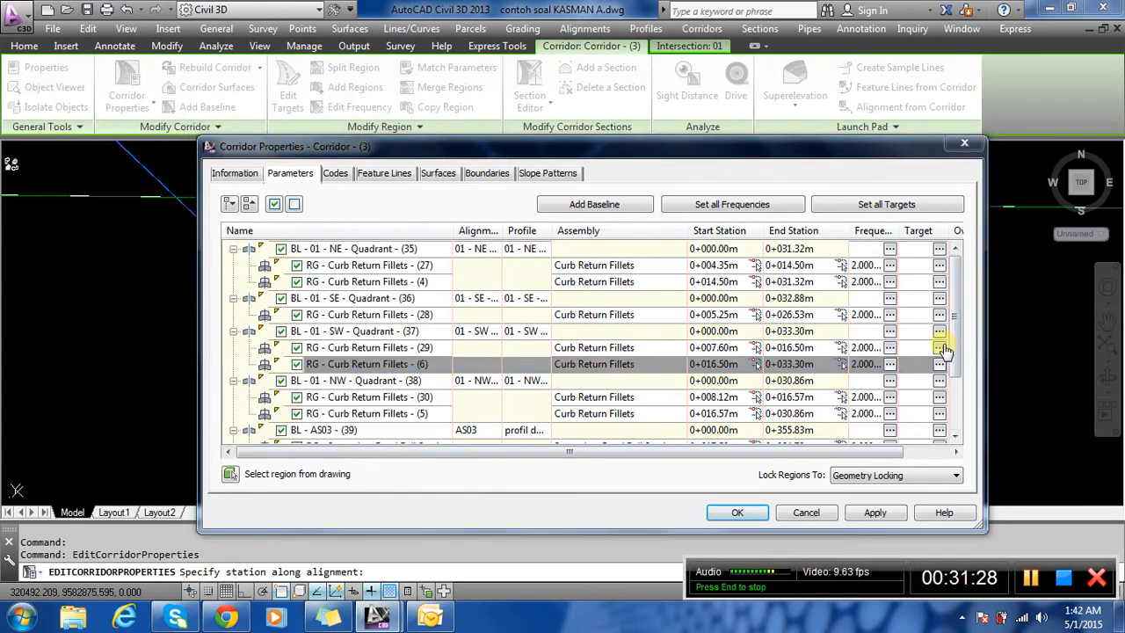
pyautogui.click(672, 494)
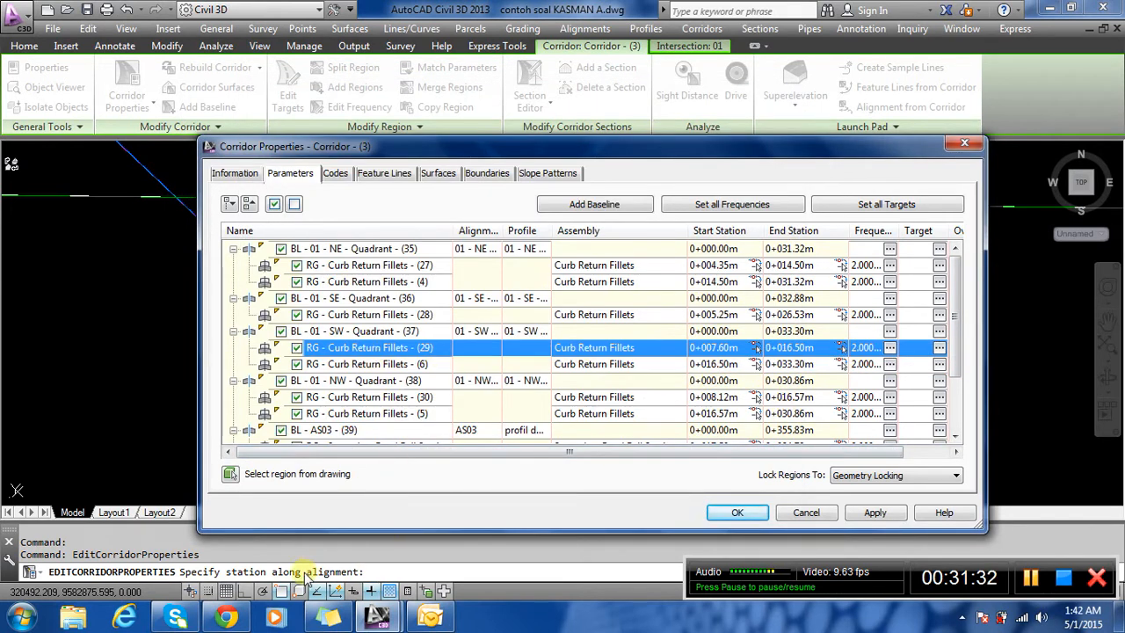
pyautogui.click(940, 348)
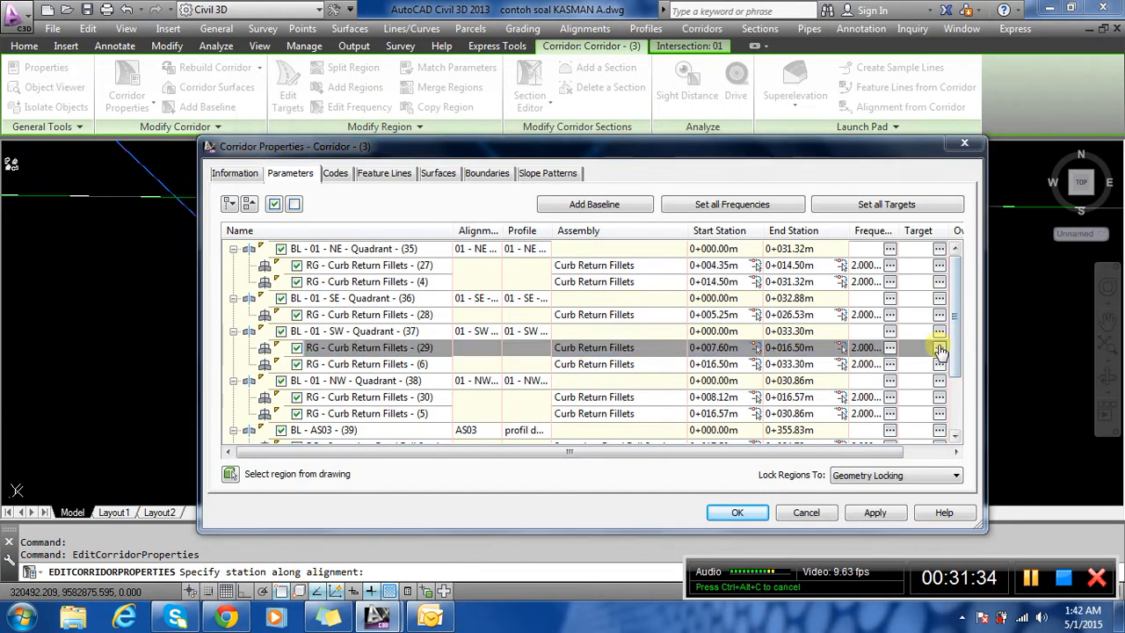
pyautogui.click(516, 345)
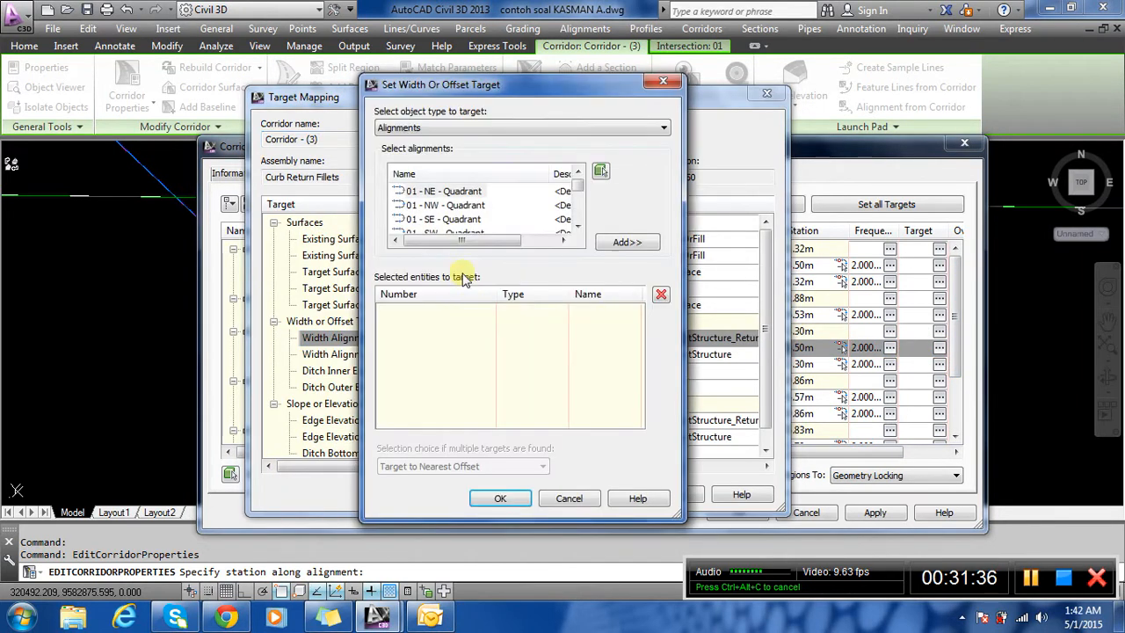
pyautogui.click(444, 190)
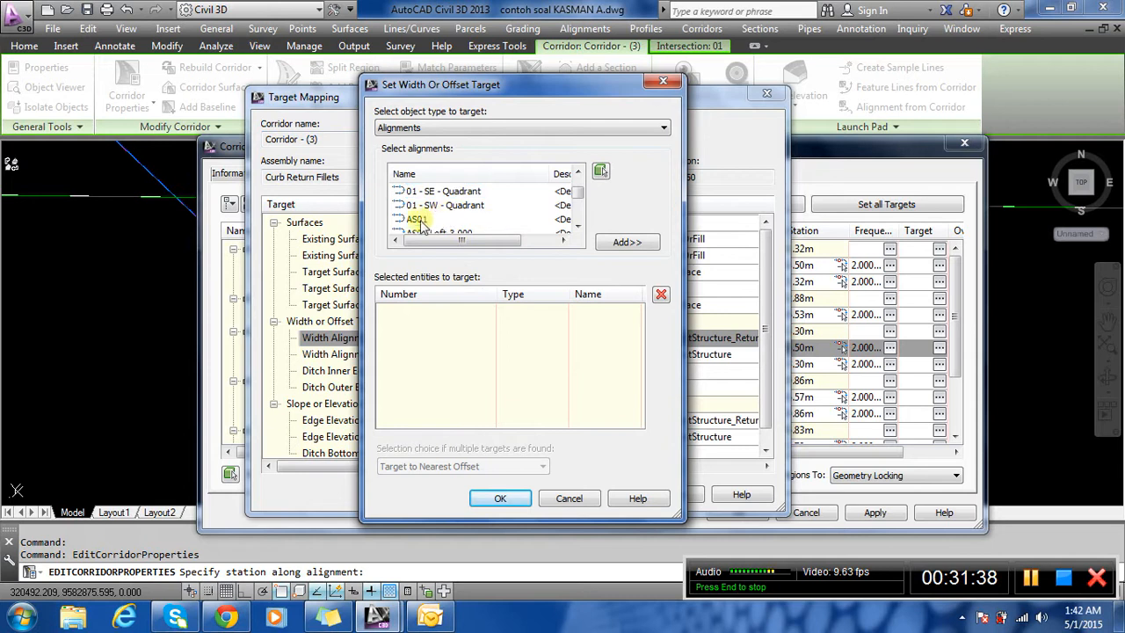
pyautogui.click(420, 219)
pyautogui.click(624, 243)
pyautogui.click(501, 498)
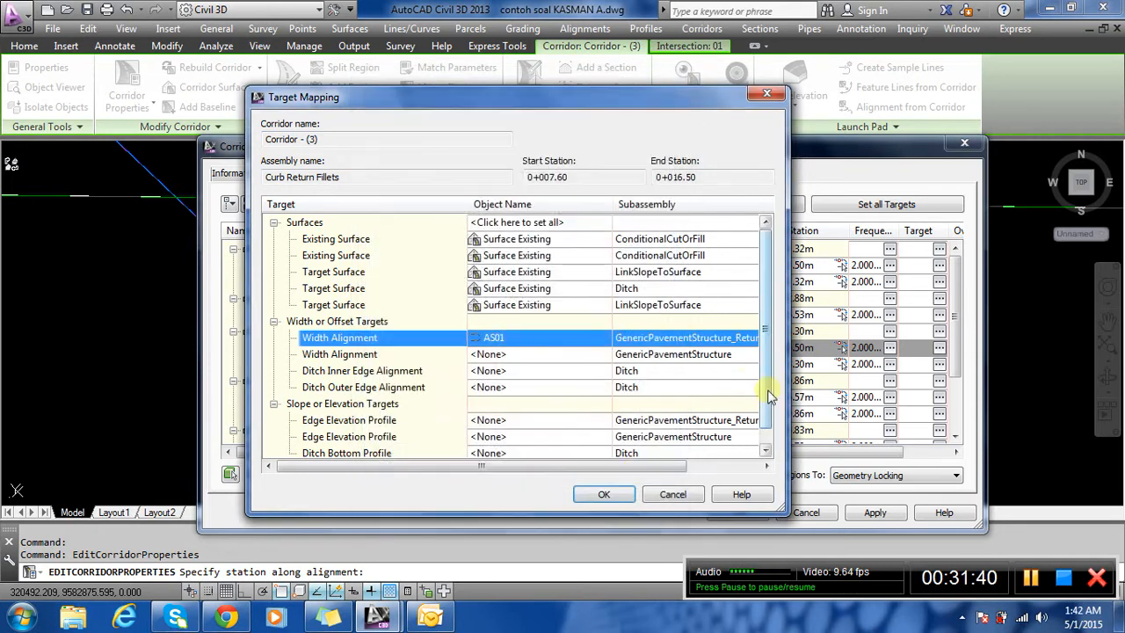
# Map the same region's return pavement edge elevation target to the profil design AS01 profile and accept the target mapping.
pyautogui.click(545, 422)
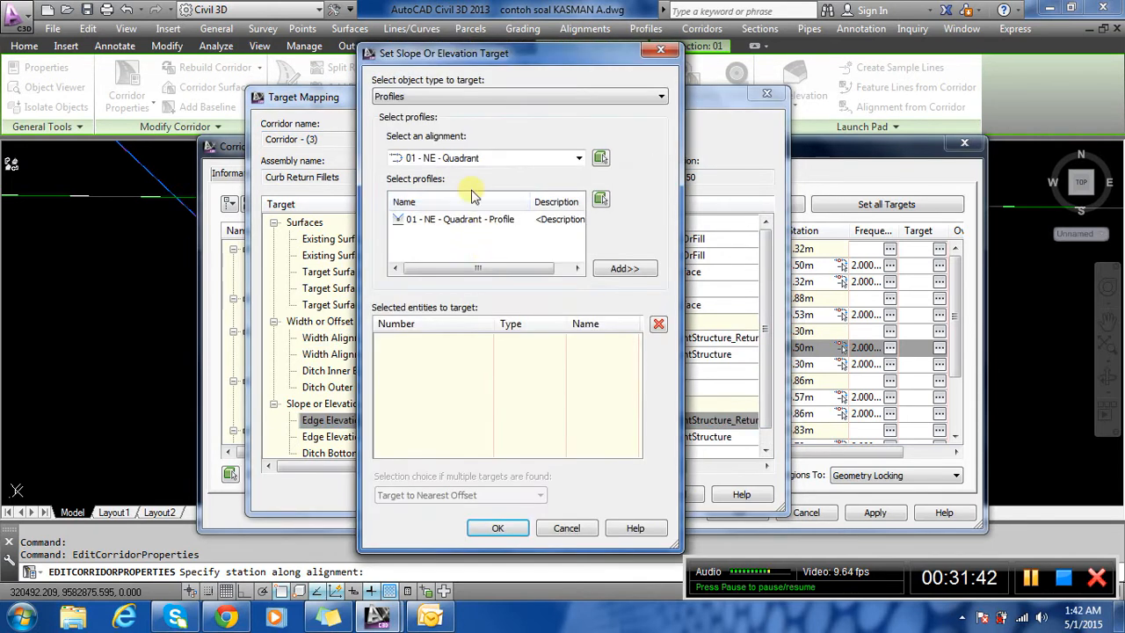
pyautogui.click(461, 158)
pyautogui.click(433, 226)
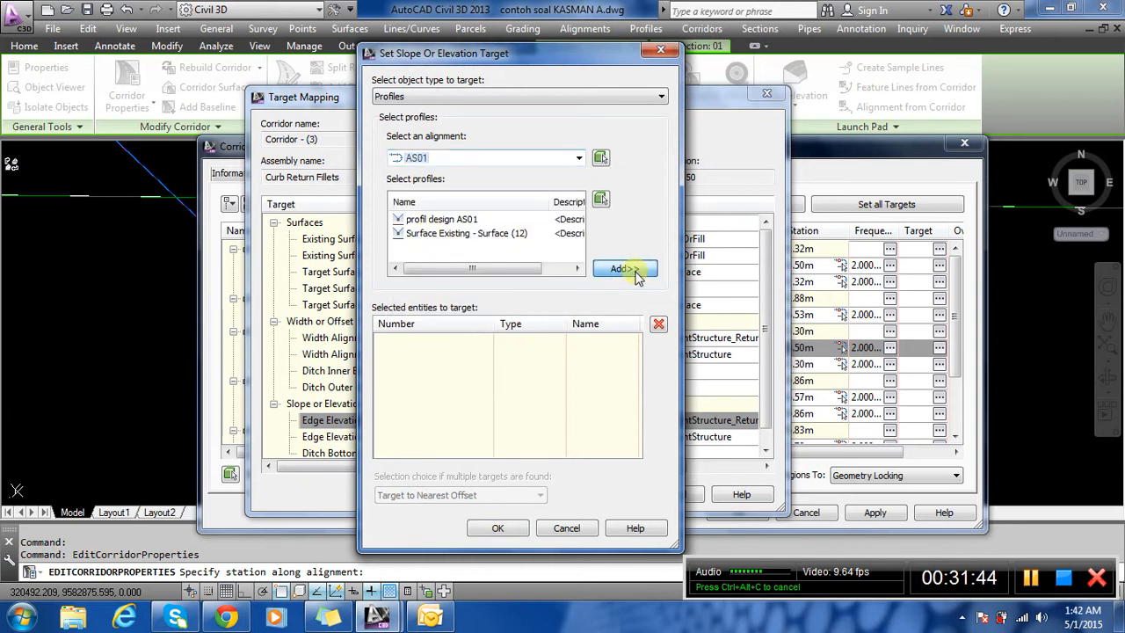
pyautogui.click(444, 219)
pyautogui.click(623, 268)
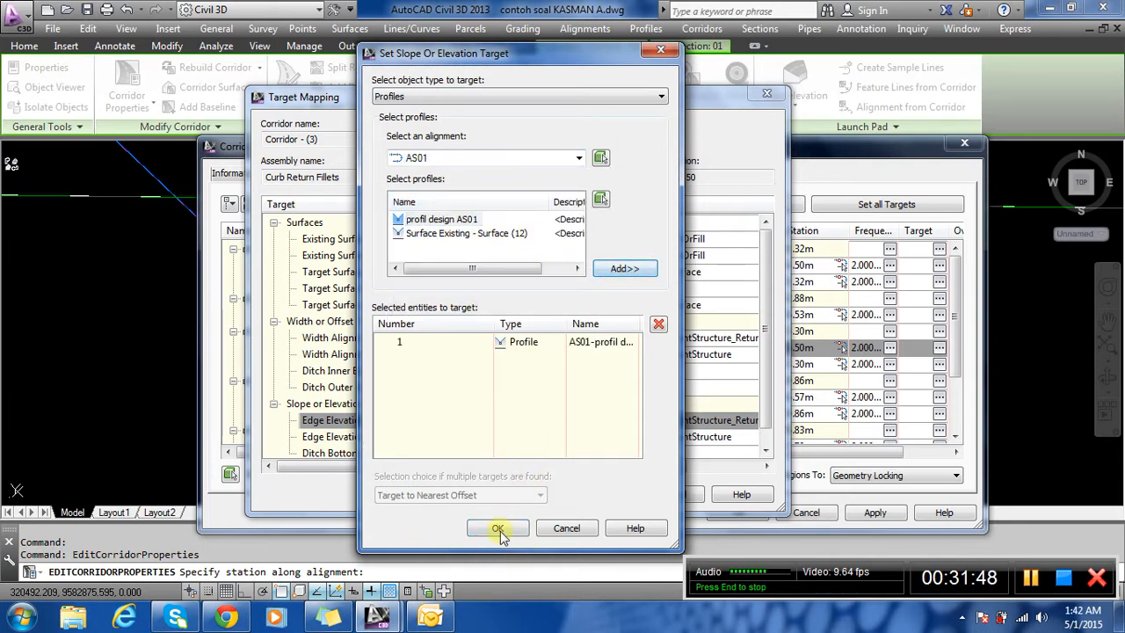
pyautogui.click(499, 530)
pyautogui.click(587, 494)
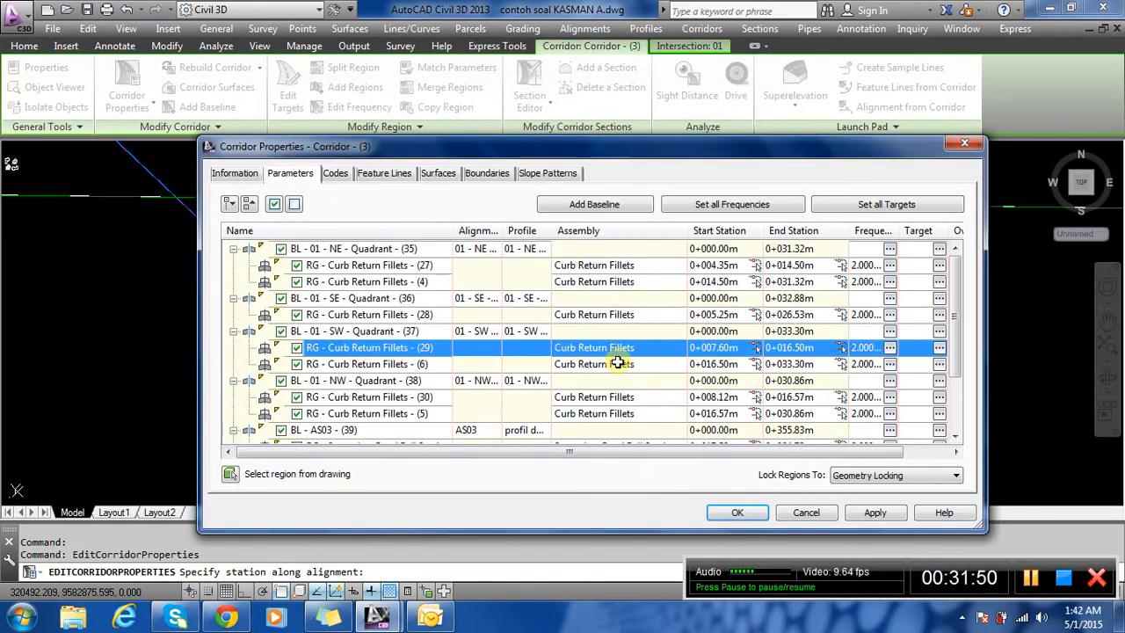
# Set all surface targets of the SW quadrant's 0+016.50 to 0+033.30 region to Surface Existing.
pyautogui.doubleClick(619, 363)
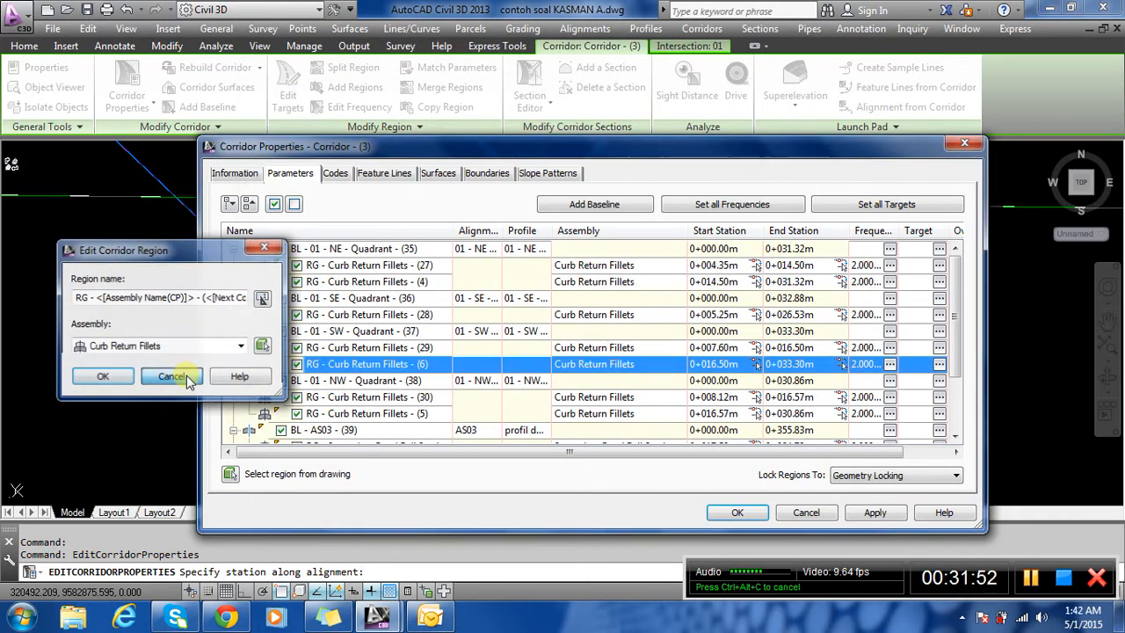
pyautogui.click(172, 376)
pyautogui.click(939, 363)
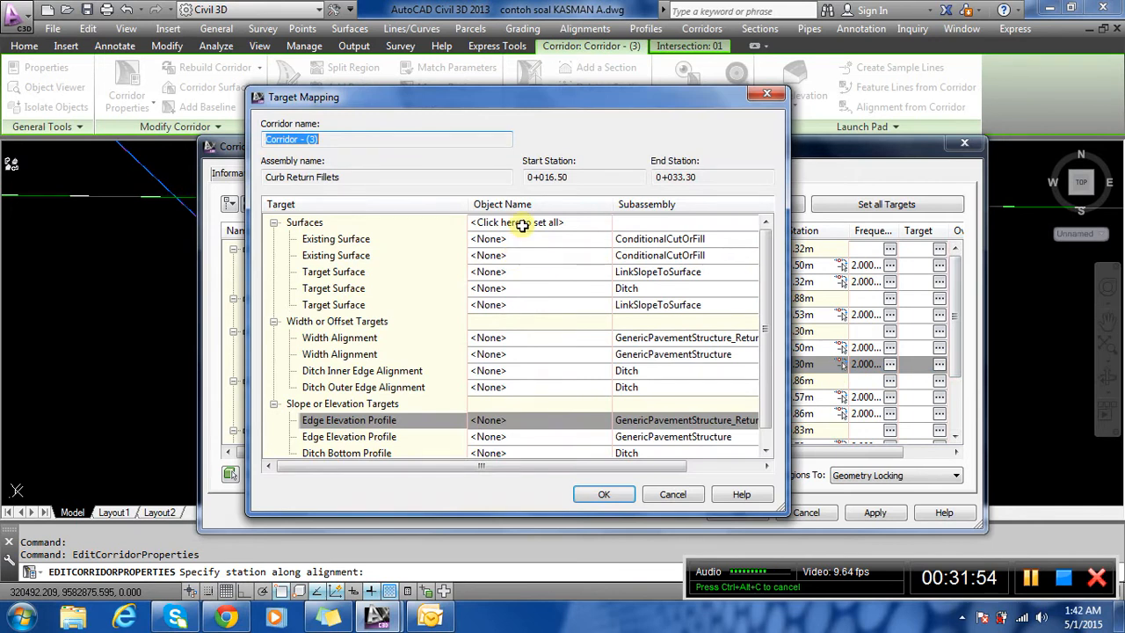
pyautogui.click(522, 225)
pyautogui.click(318, 144)
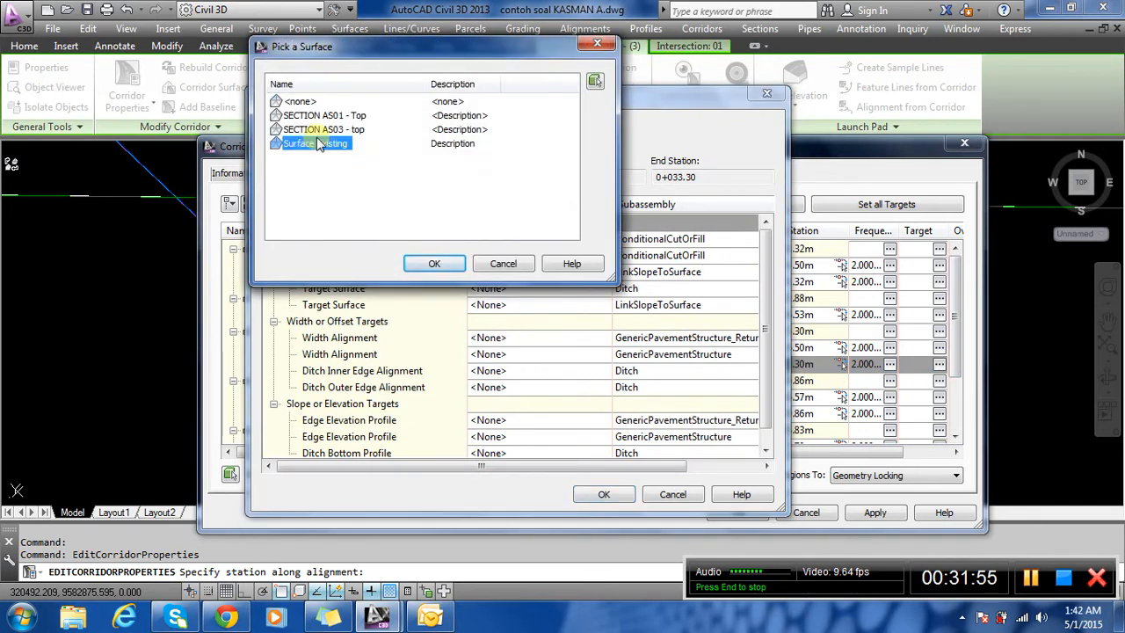
pyautogui.click(434, 264)
# Map the return pavement's width alignment target of the 0+016.50 to 0+033.30 region to AS03.
pyautogui.click(530, 322)
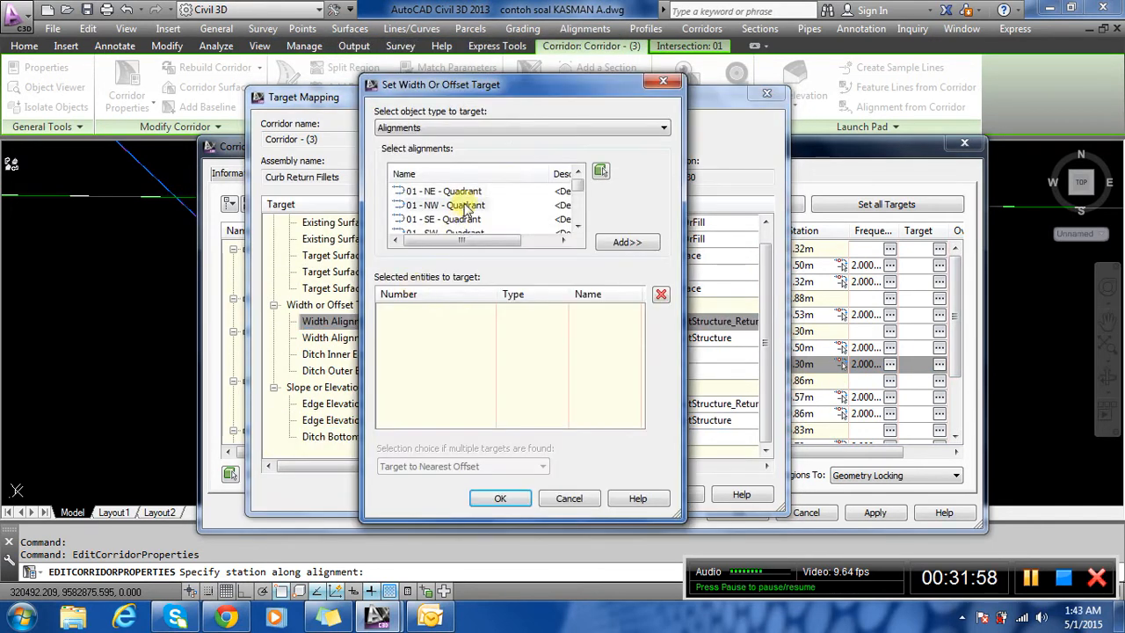
pyautogui.scroll(-4, 452, 208)
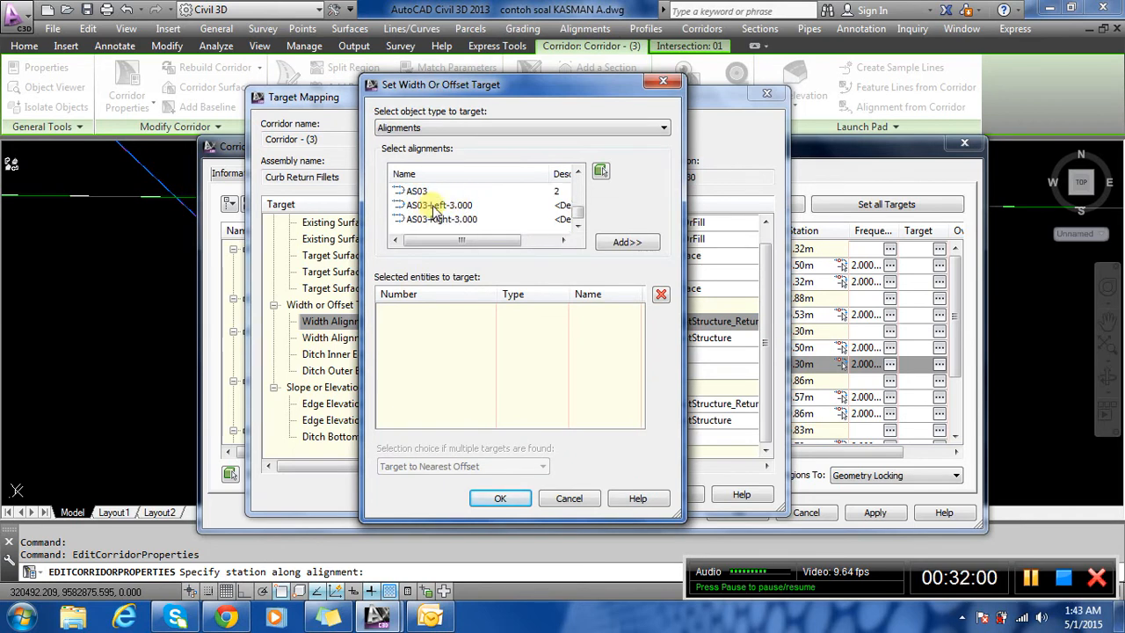
pyautogui.click(415, 190)
pyautogui.click(626, 241)
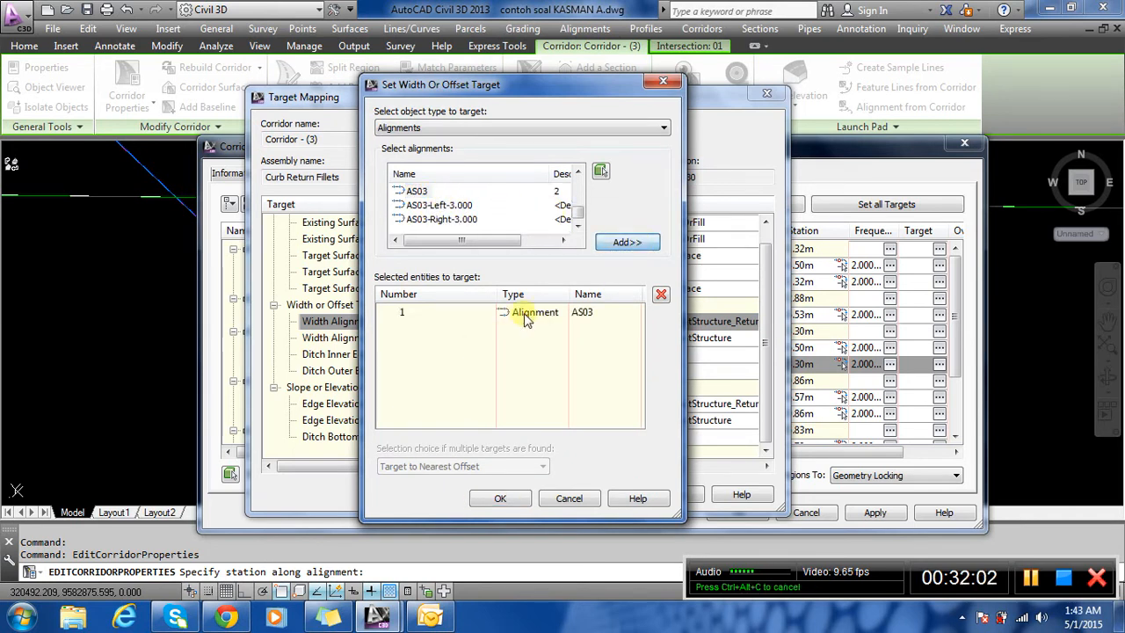
pyautogui.click(525, 316)
pyautogui.click(500, 498)
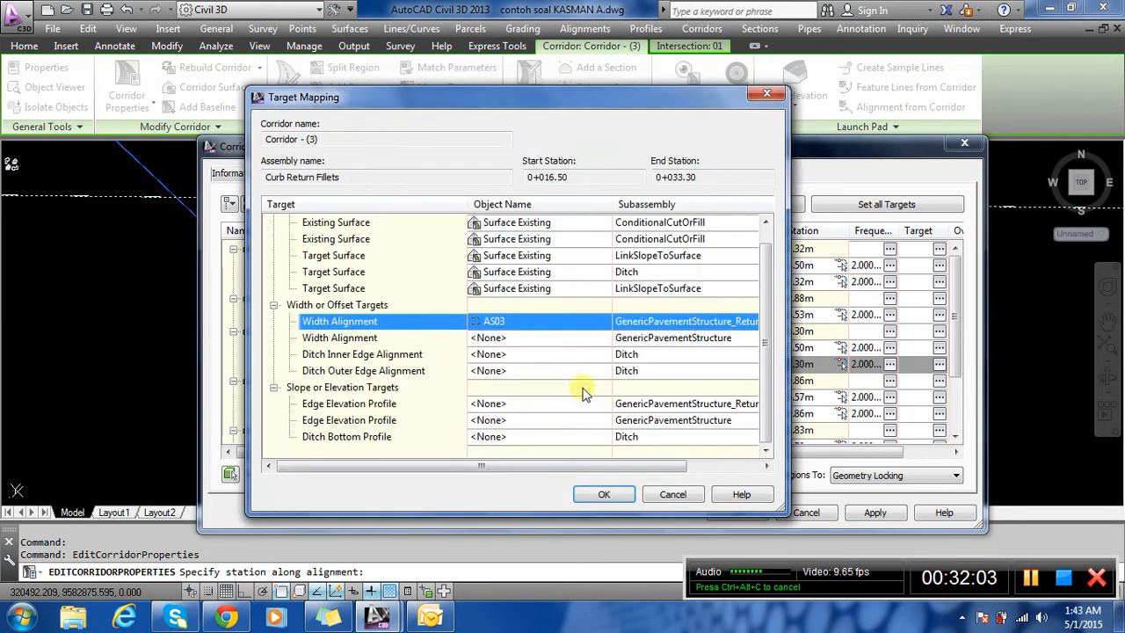
# Map this region's return pavement edge elevation target to the profil design AS03 profile and accept the target mapping.
pyautogui.click(524, 404)
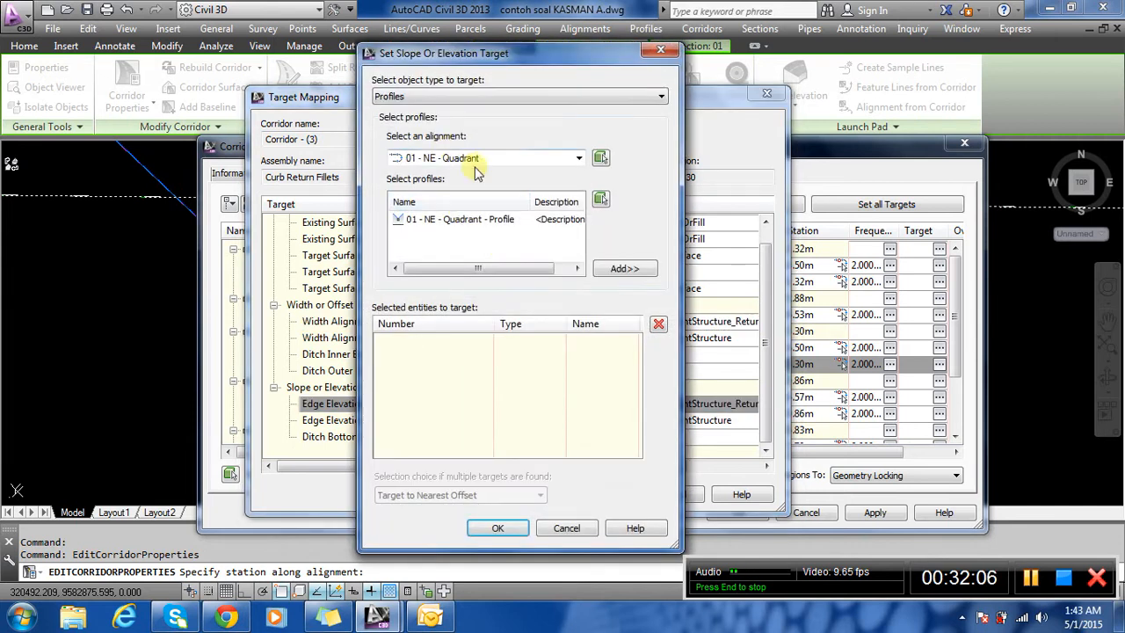
pyautogui.click(475, 160)
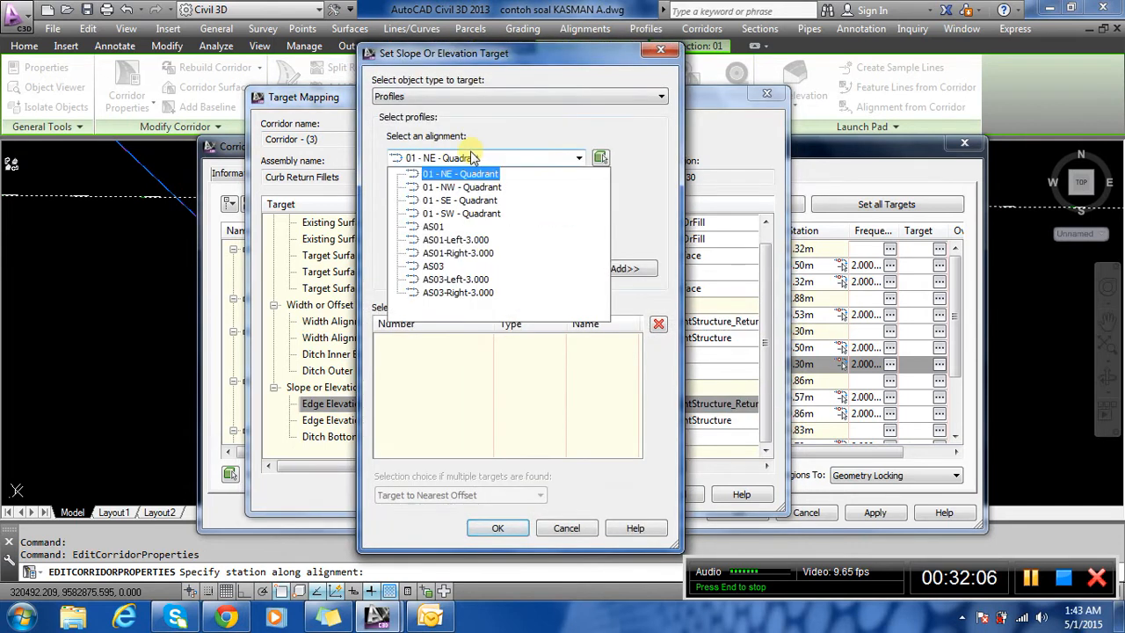
pyautogui.click(436, 266)
pyautogui.click(439, 219)
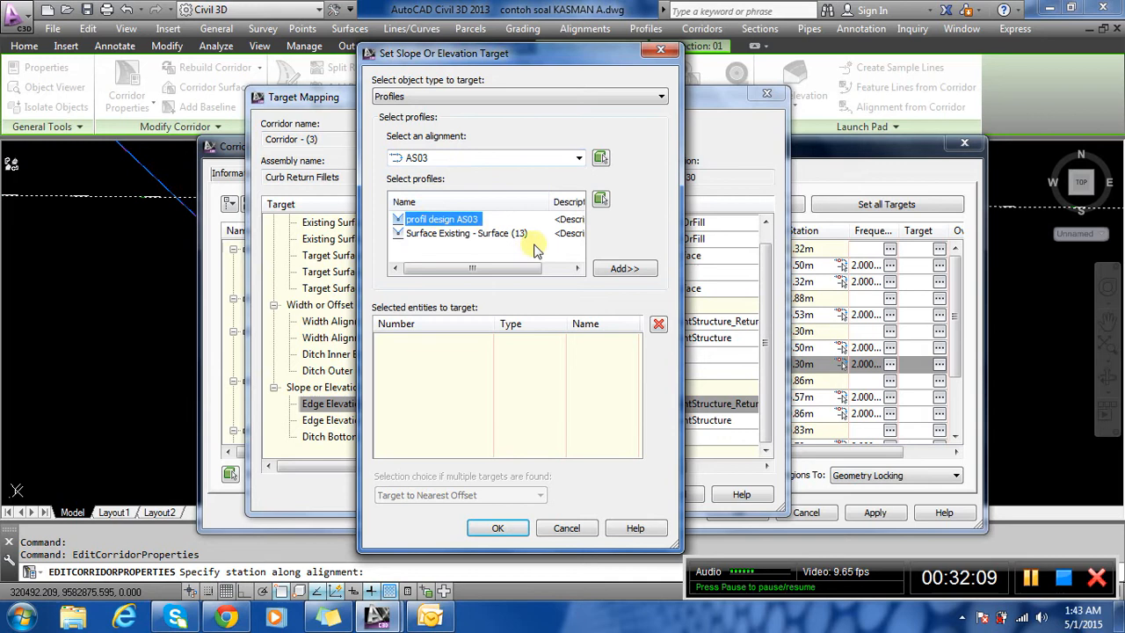
pyautogui.click(621, 274)
pyautogui.click(498, 527)
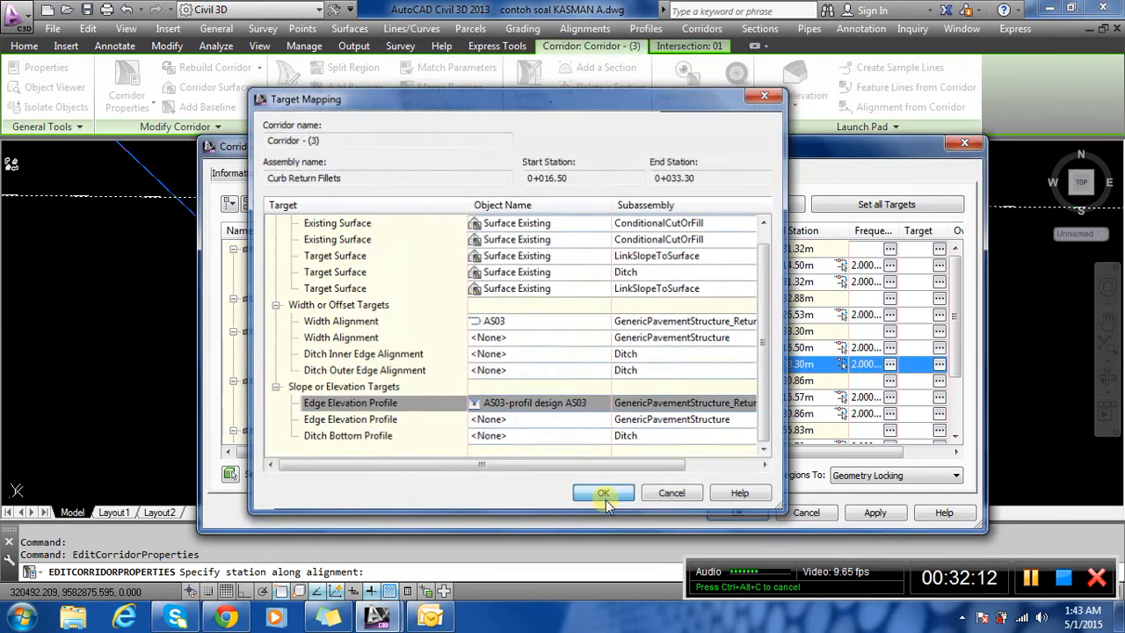
pyautogui.click(604, 493)
# Accept the corridor properties, rebuild the corridor and check the SW curb return in the drawing.
pyautogui.click(732, 512)
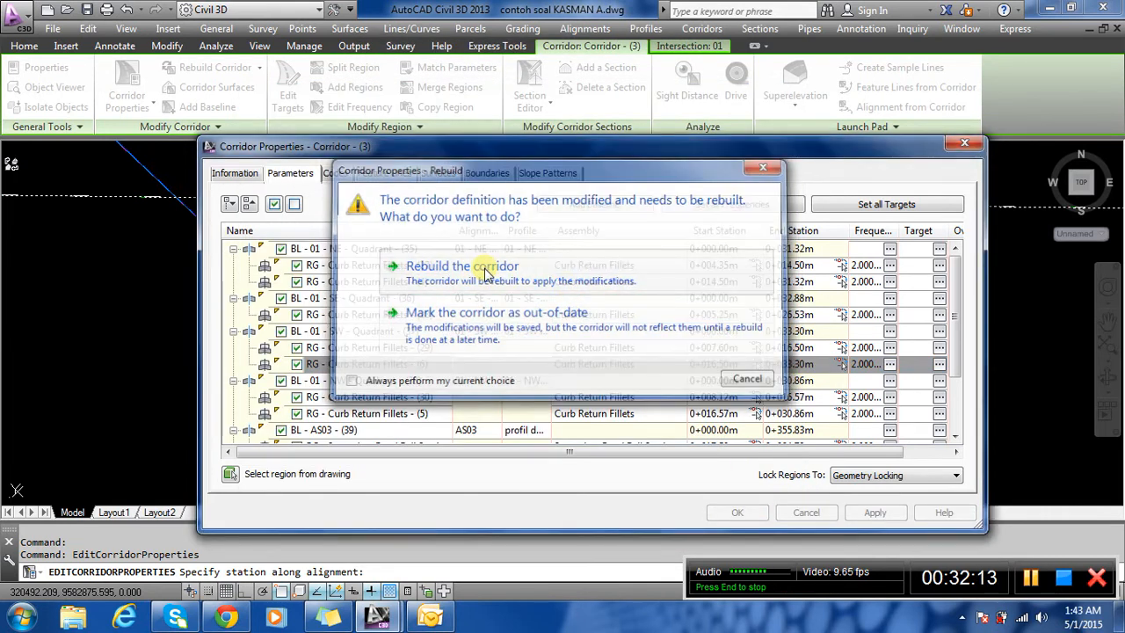
pyautogui.click(486, 269)
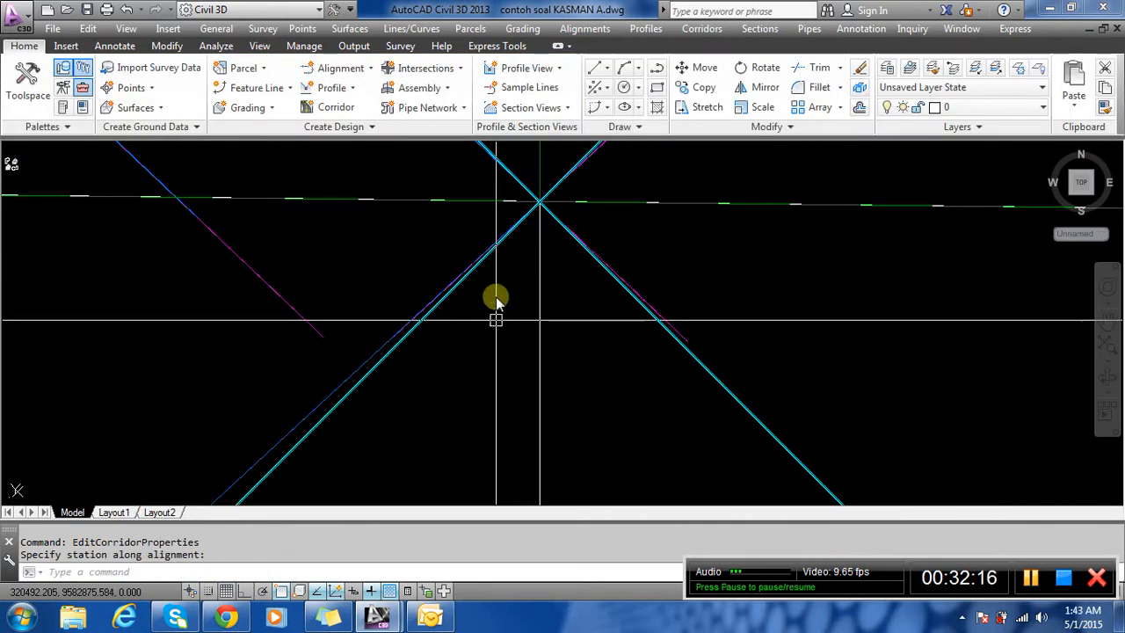
pyautogui.scroll(5, 525, 197)
pyautogui.scroll(-5, 525, 244)
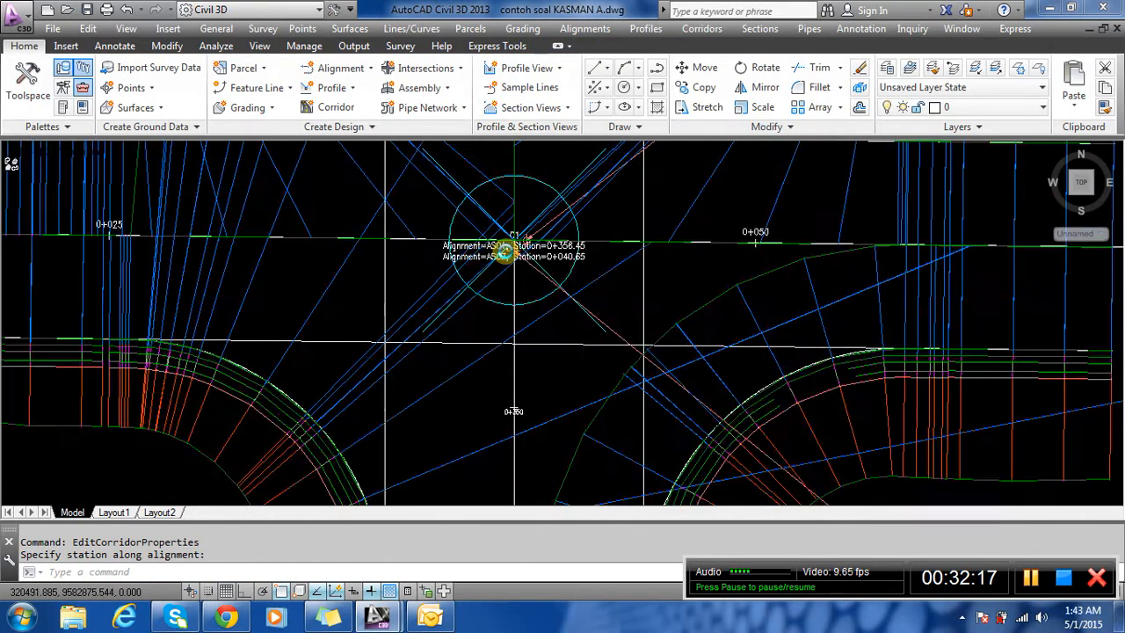
pyautogui.scroll(-3, 508, 248)
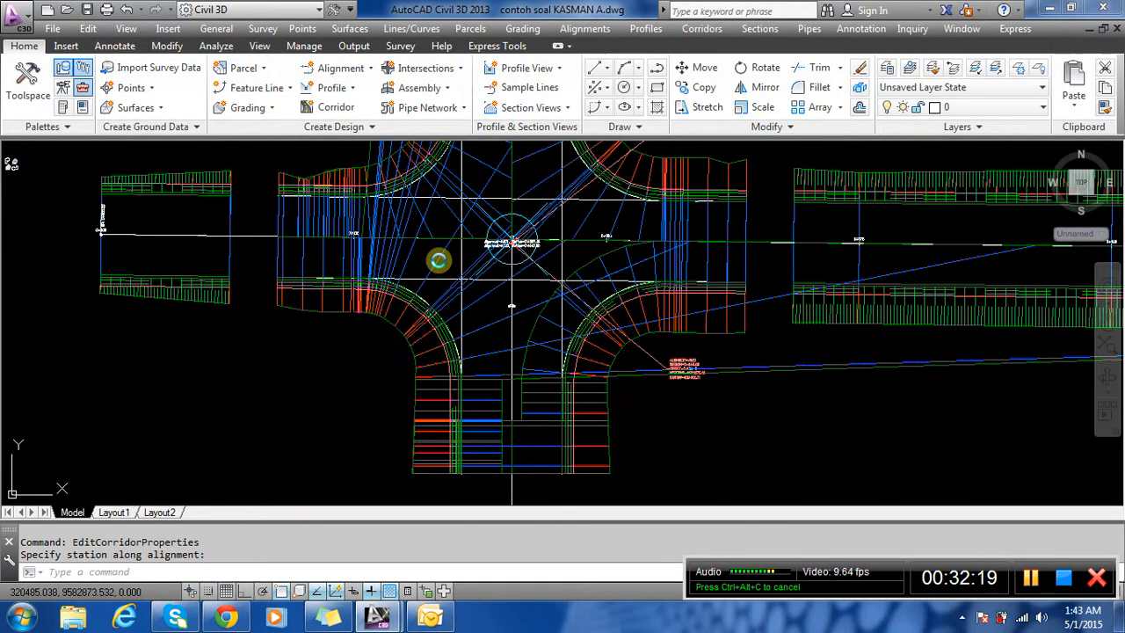
pyautogui.scroll(2, 496, 268)
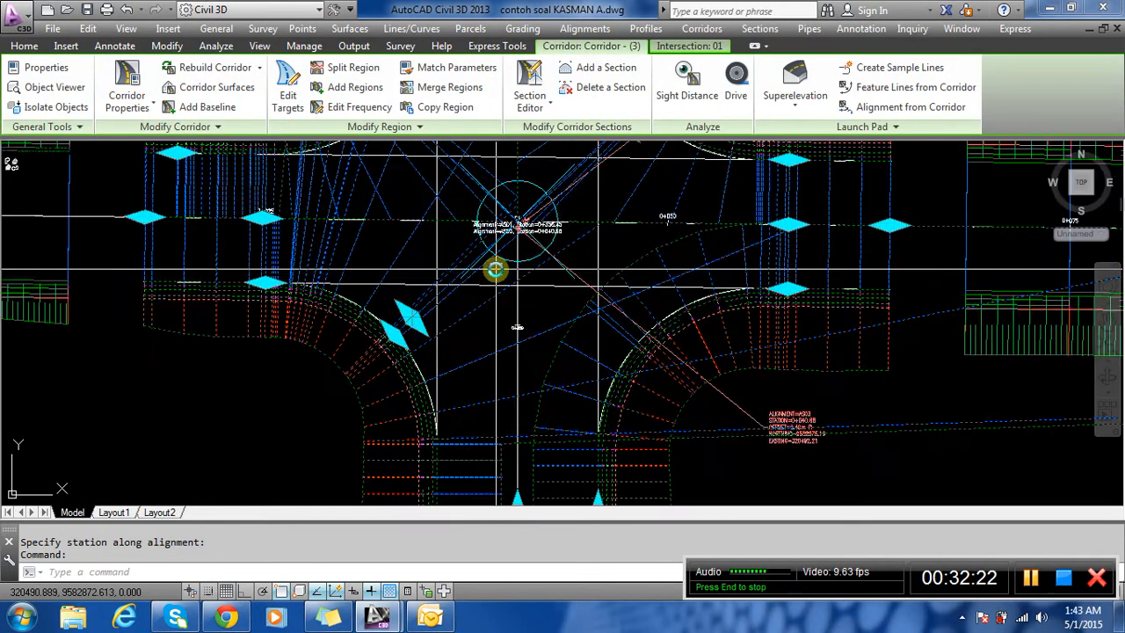
pyautogui.press('Escape')
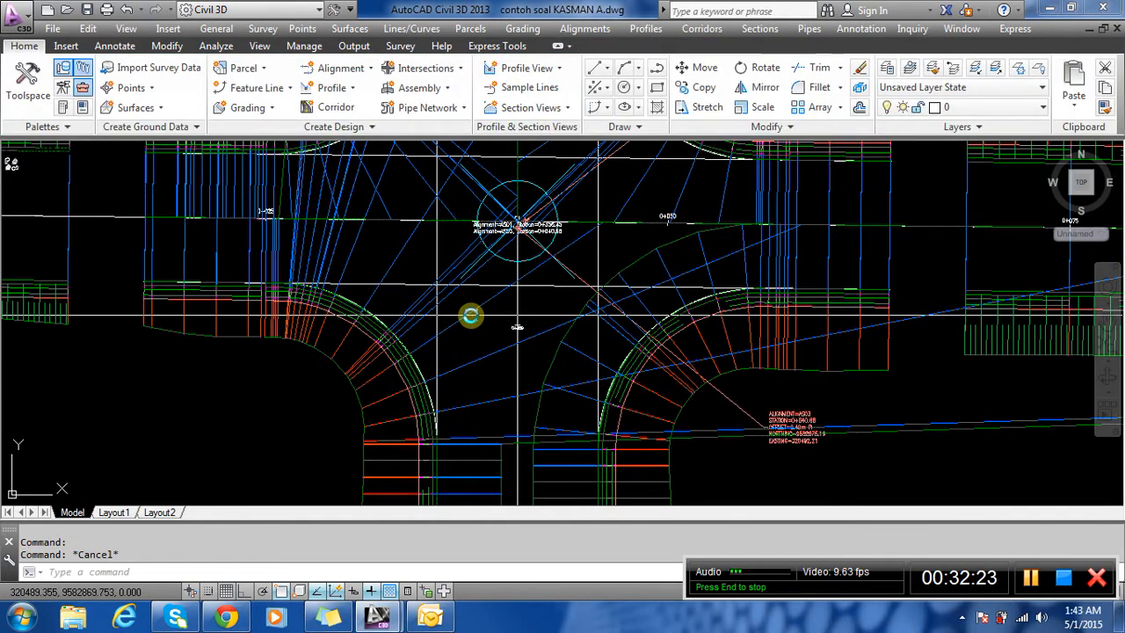
# Open the corridor's properties and highlight the SW quadrant's two curb return regions in the drawing.
pyautogui.click(479, 321)
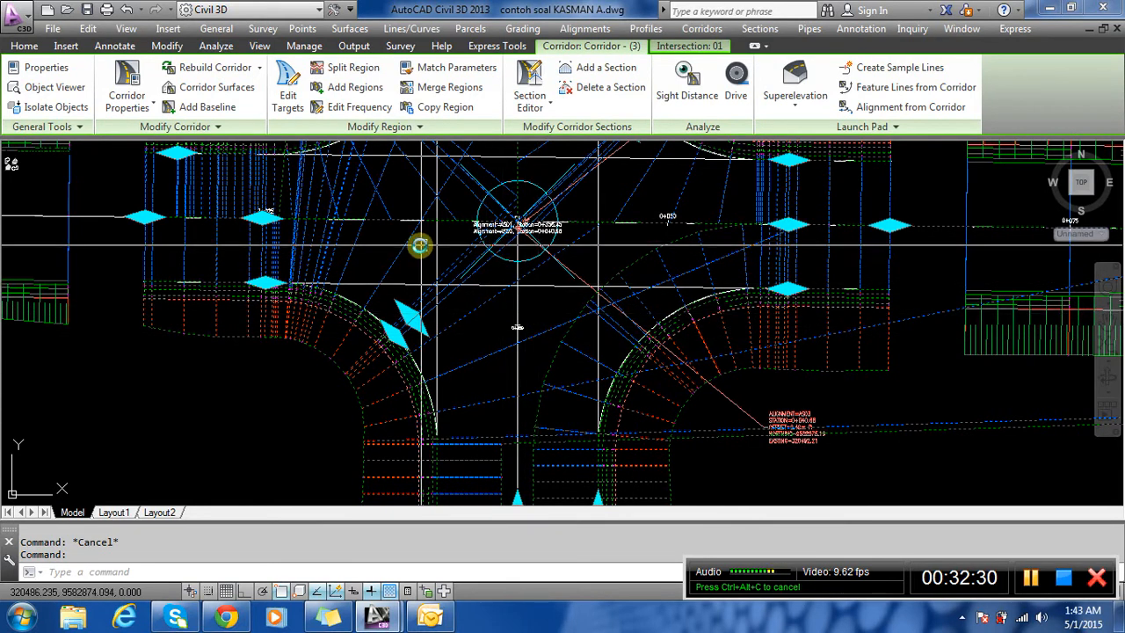
pyautogui.scroll(-3, 539, 233)
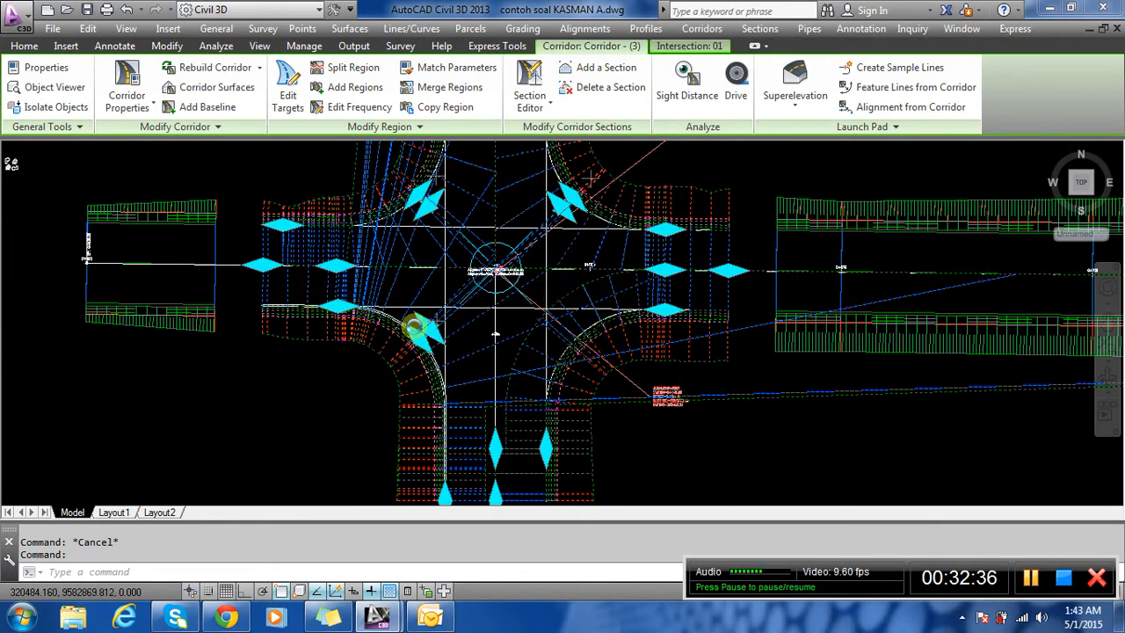
pyautogui.scroll(2, 457, 329)
pyautogui.rightClick(479, 338)
pyautogui.click(540, 426)
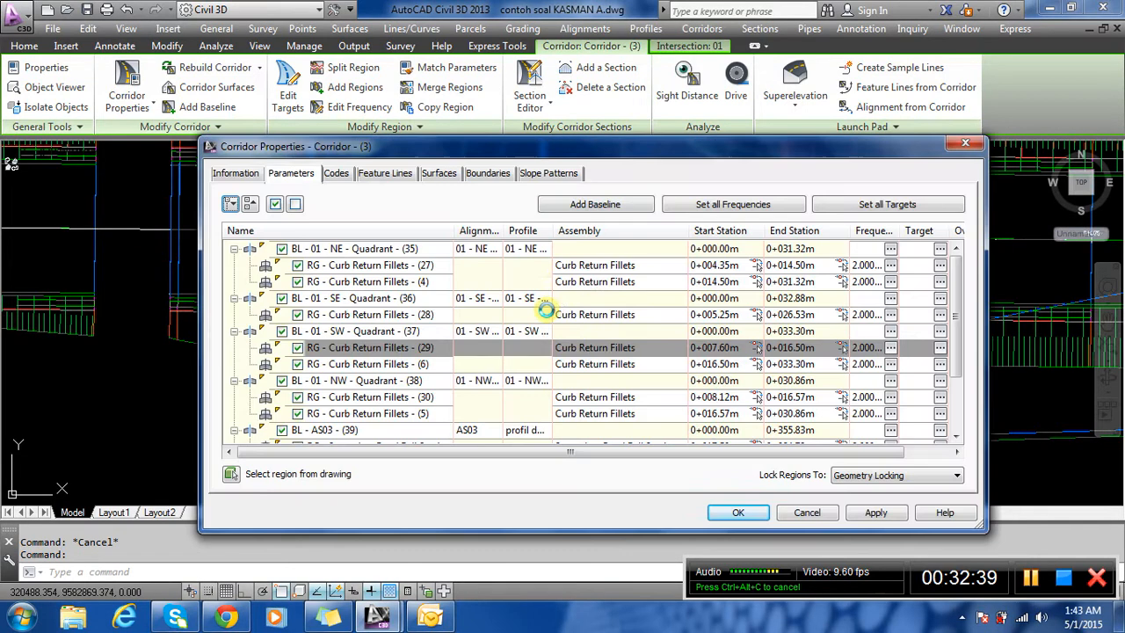
pyautogui.moveTo(540, 148)
pyautogui.mouseDown()
pyautogui.moveTo(557, 178)
pyautogui.moveTo(721, 332)
pyautogui.moveTo(743, 217)
pyautogui.moveTo(761, 316)
pyautogui.moveTo(671, 206)
pyautogui.mouseUp()
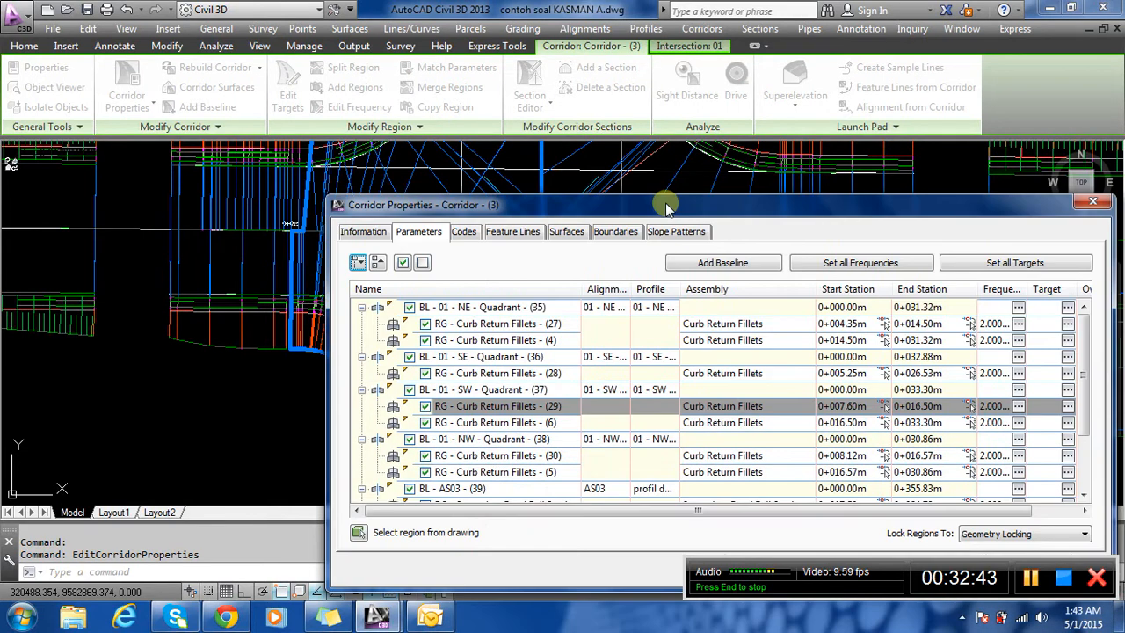
pyautogui.click(559, 423)
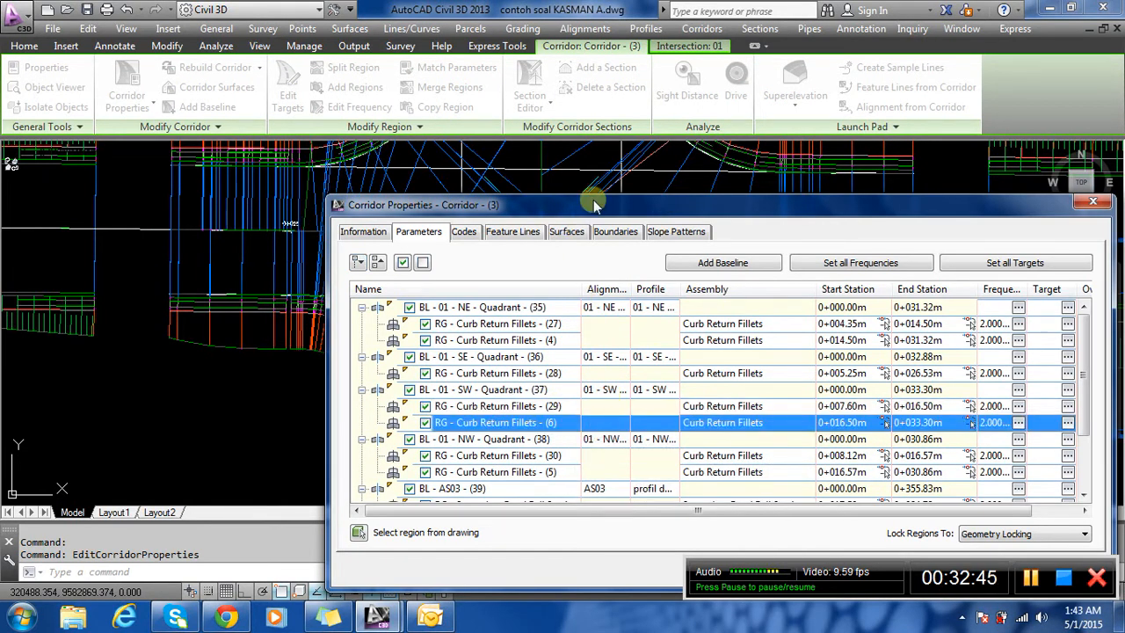
pyautogui.moveTo(594, 200); pyautogui.dragTo(425, 143)
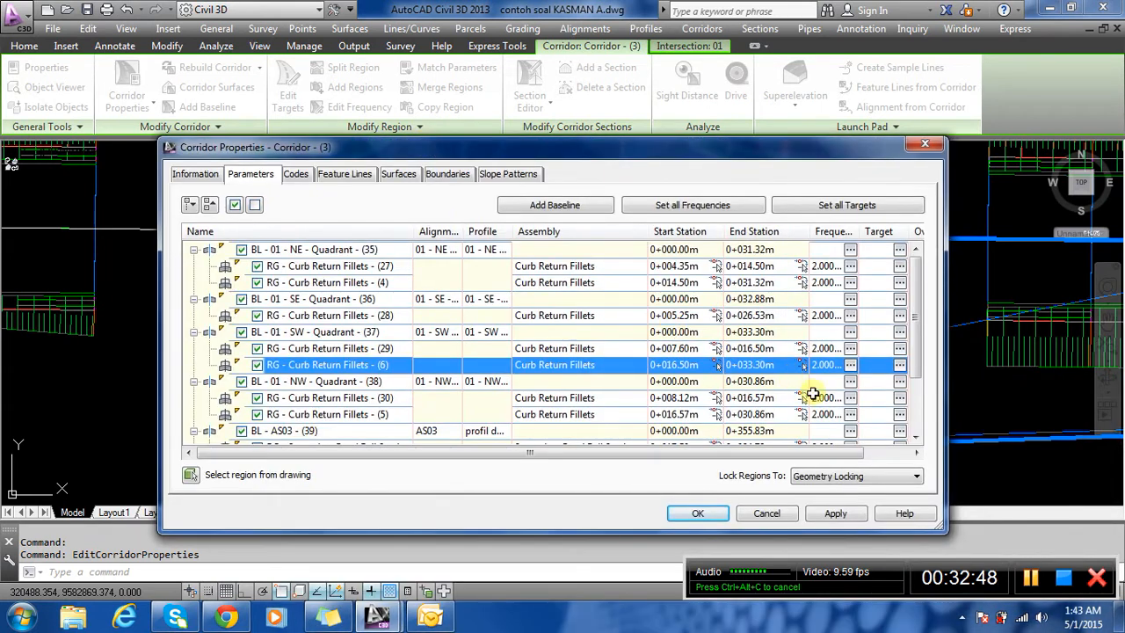
pyautogui.moveTo(798, 453); pyautogui.dragTo(881, 454)
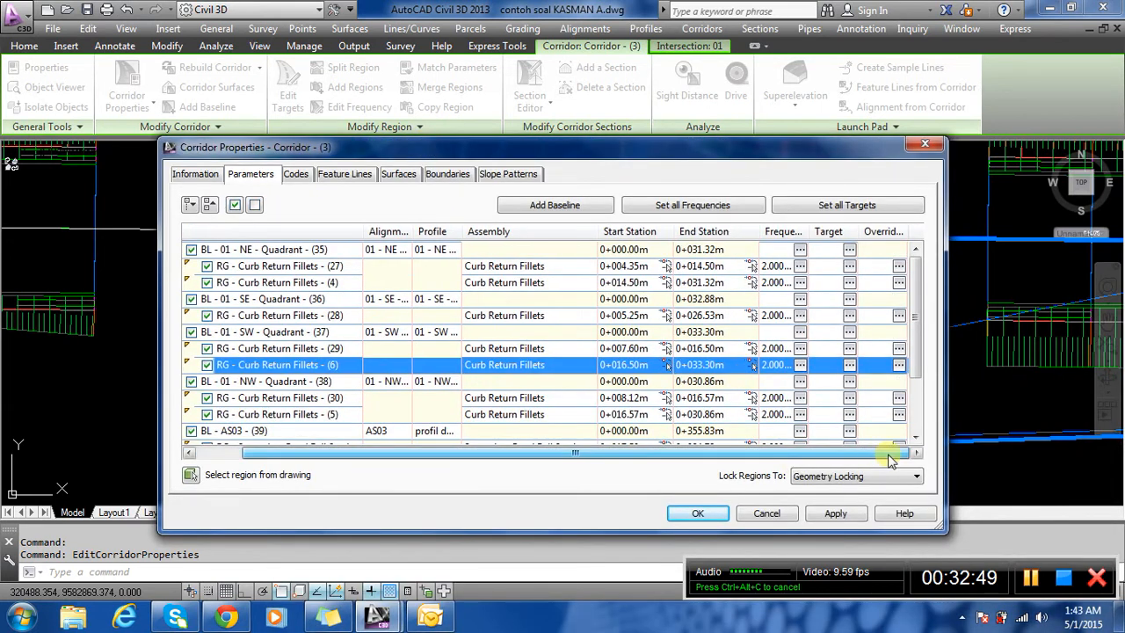
# Replace the return pavement's width alignment target of the SW quadrant's 0+007.60 to 0+016.50 region with AS03.
pyautogui.click(850, 350)
pyautogui.click(567, 339)
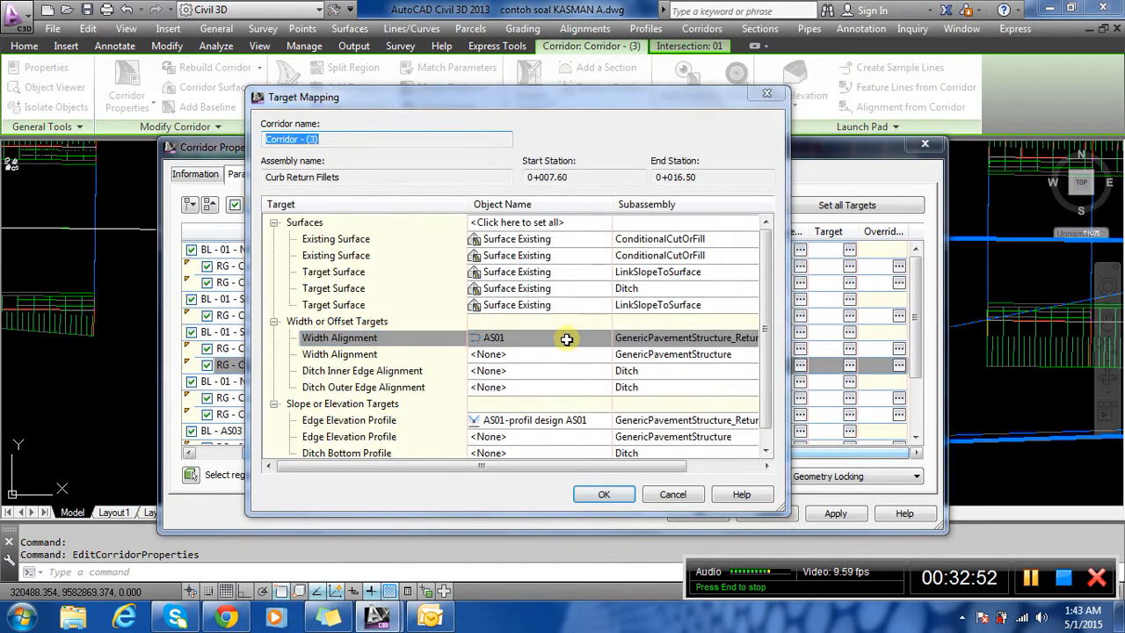
pyautogui.click(446, 313)
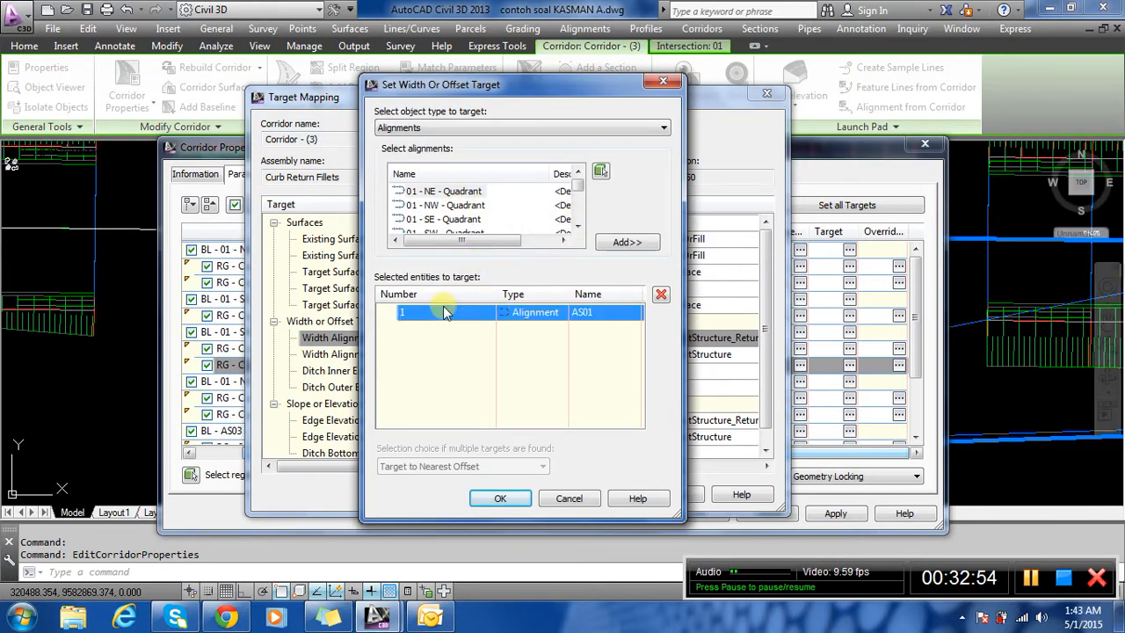
pyautogui.click(660, 295)
pyautogui.click(578, 226)
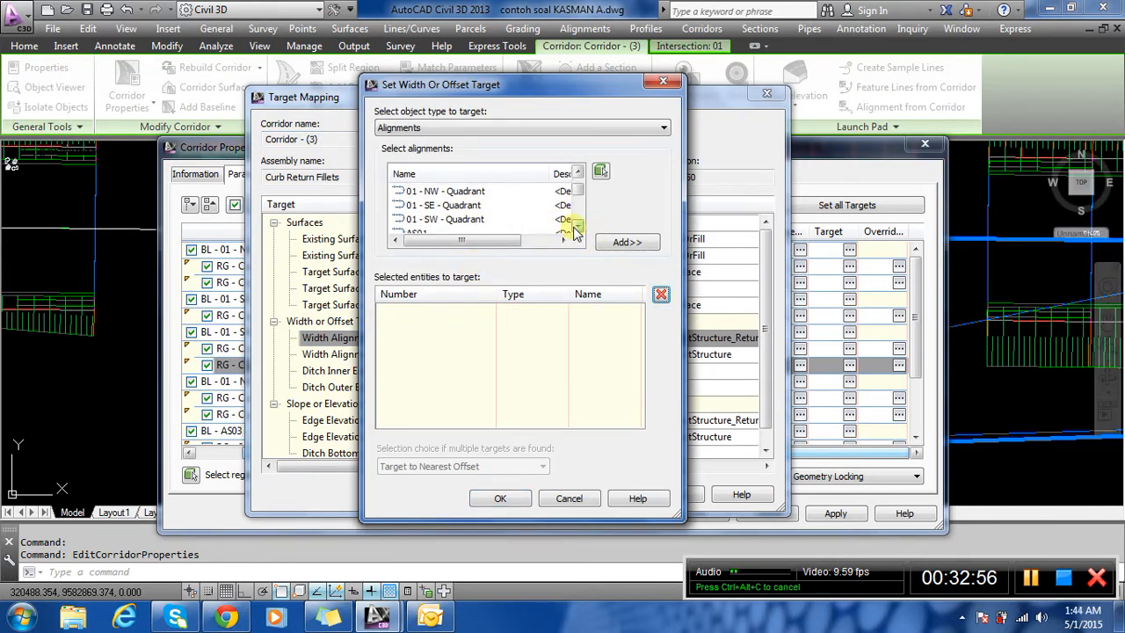
pyautogui.click(578, 226)
pyautogui.click(577, 226)
pyautogui.click(578, 226)
pyautogui.click(577, 226)
pyautogui.click(578, 226)
pyautogui.click(417, 205)
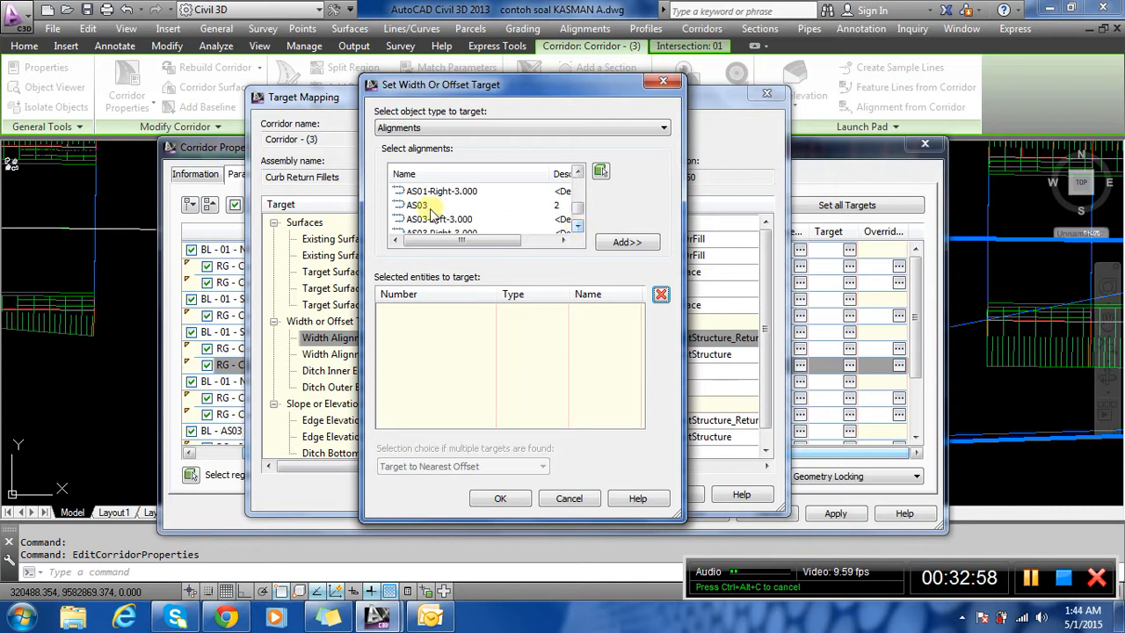
pyautogui.click(626, 243)
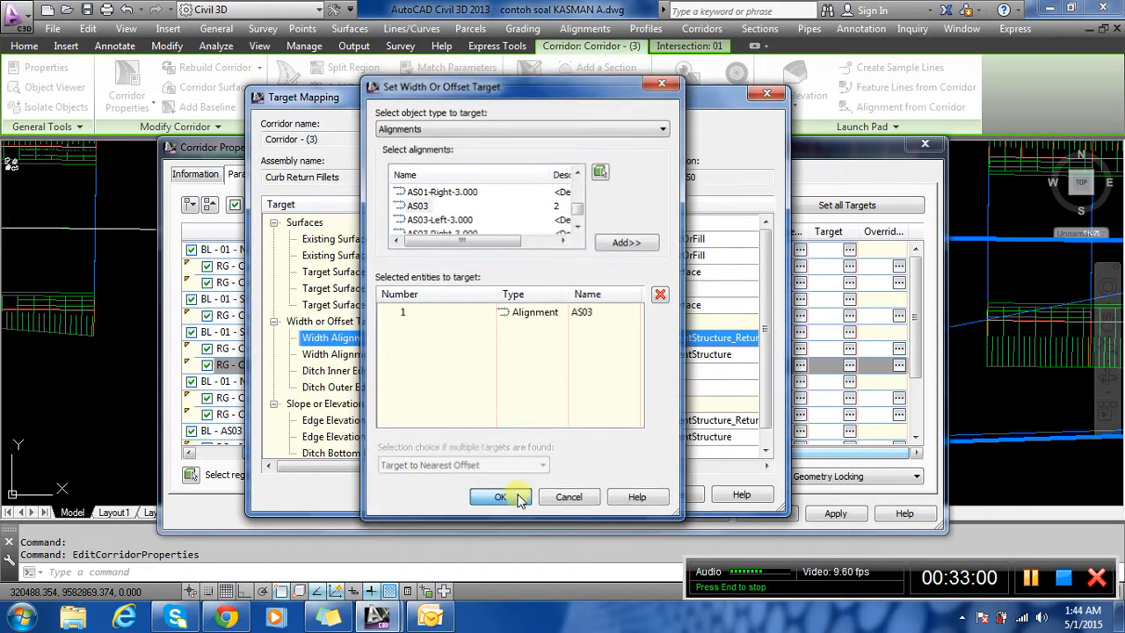
pyautogui.click(500, 499)
# Replace this region's return pavement edge elevation target with the profil design AS03 profile and accept the target mapping.
pyautogui.click(538, 421)
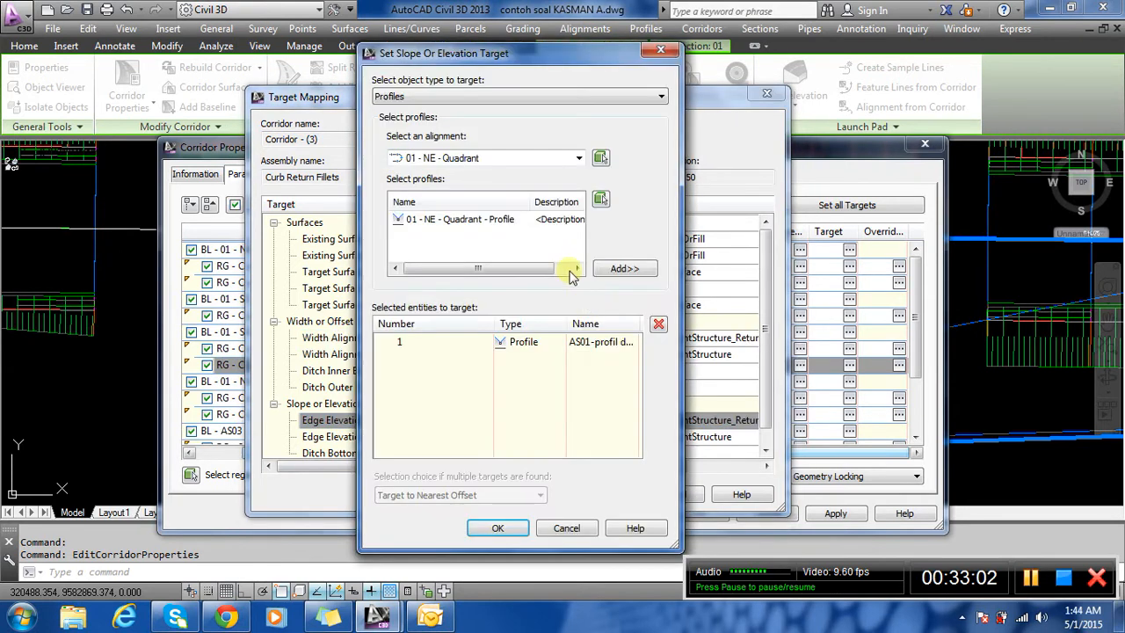
pyautogui.click(523, 341)
pyautogui.click(658, 324)
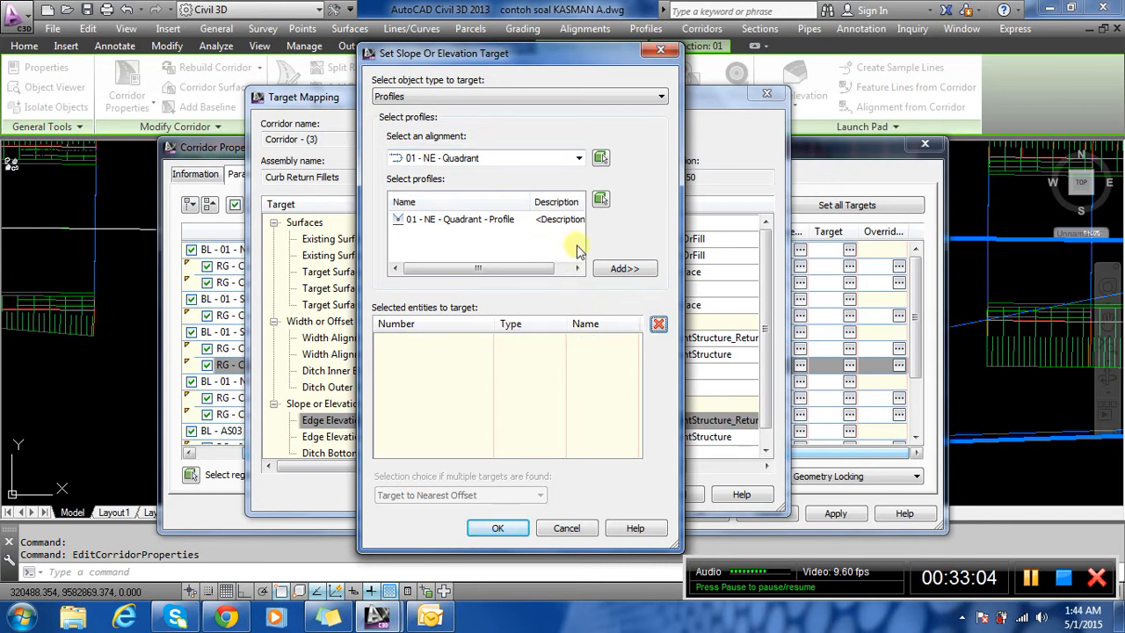
pyautogui.click(490, 158)
pyautogui.click(433, 265)
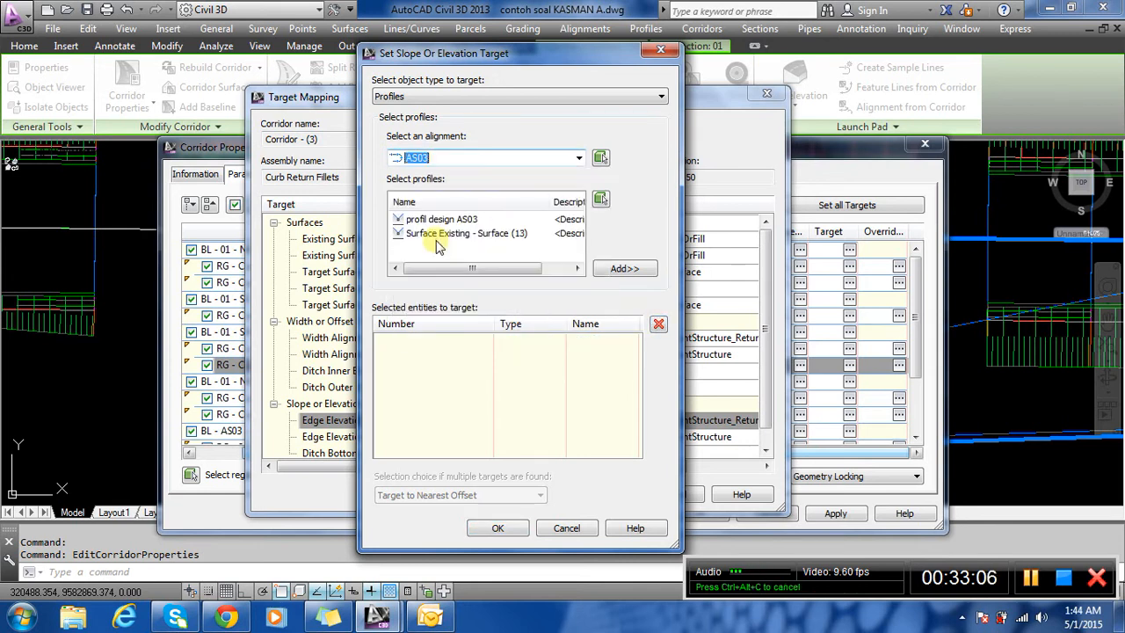
pyautogui.click(435, 222)
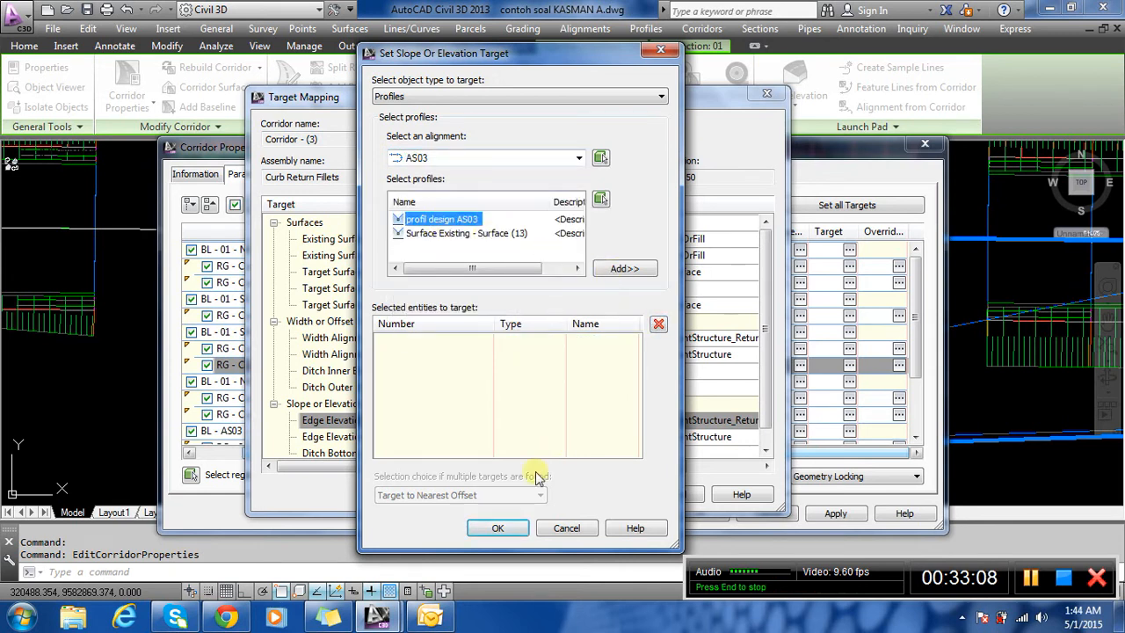
pyautogui.click(624, 268)
pyautogui.click(497, 527)
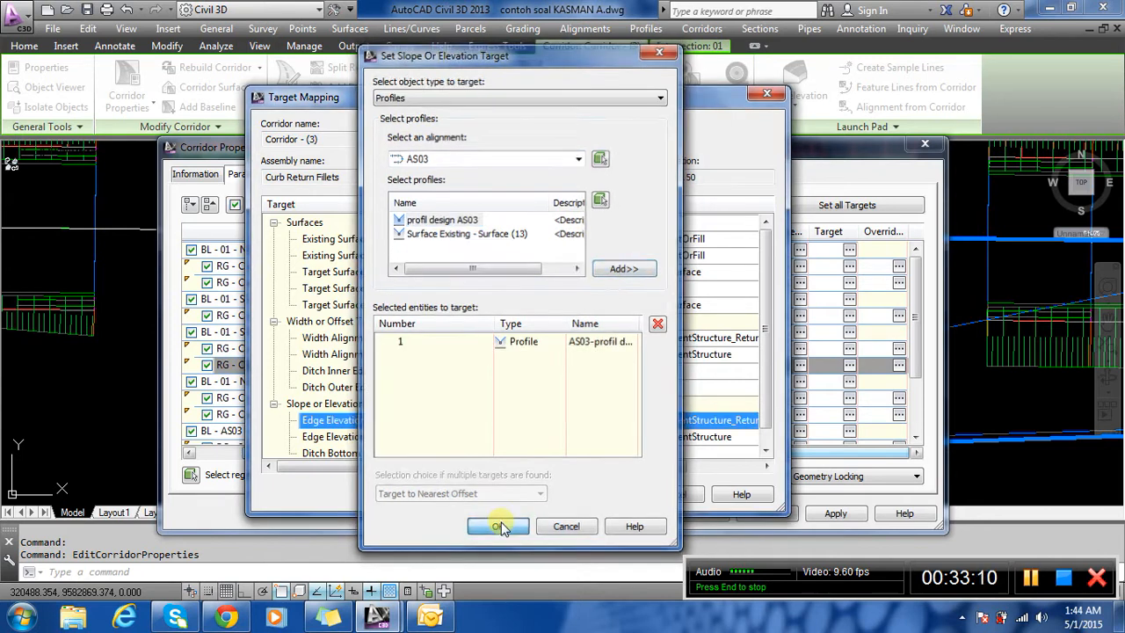
pyautogui.click(602, 496)
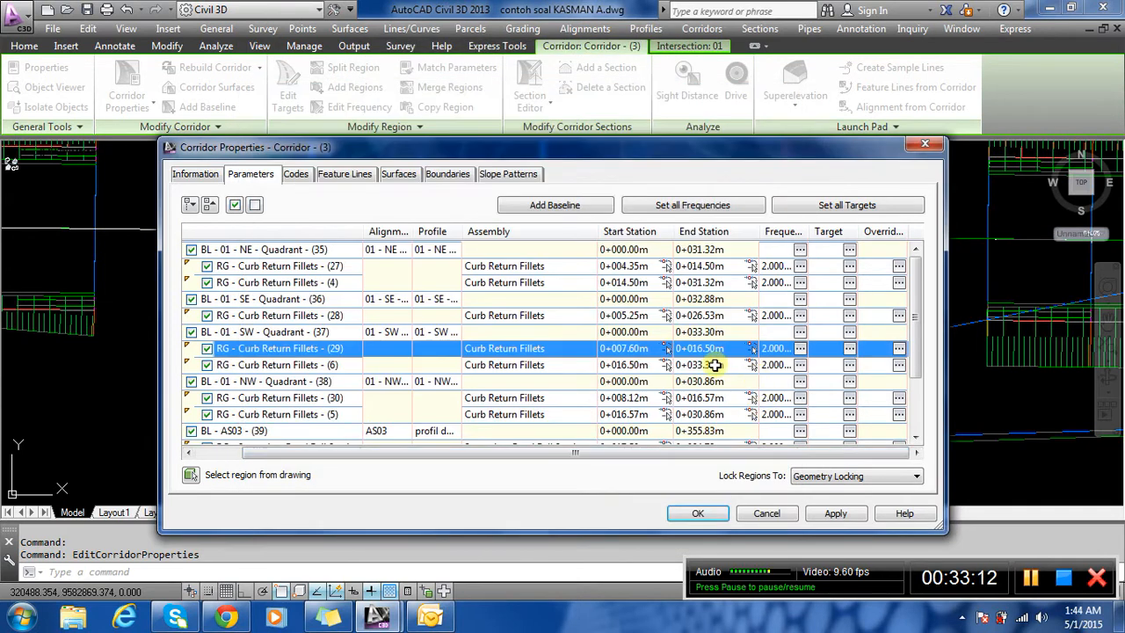
# Replace the return pavement's width alignment target of the SW quadrant's 0+016.50 to 0+033.30 region with AS01.
pyautogui.click(849, 366)
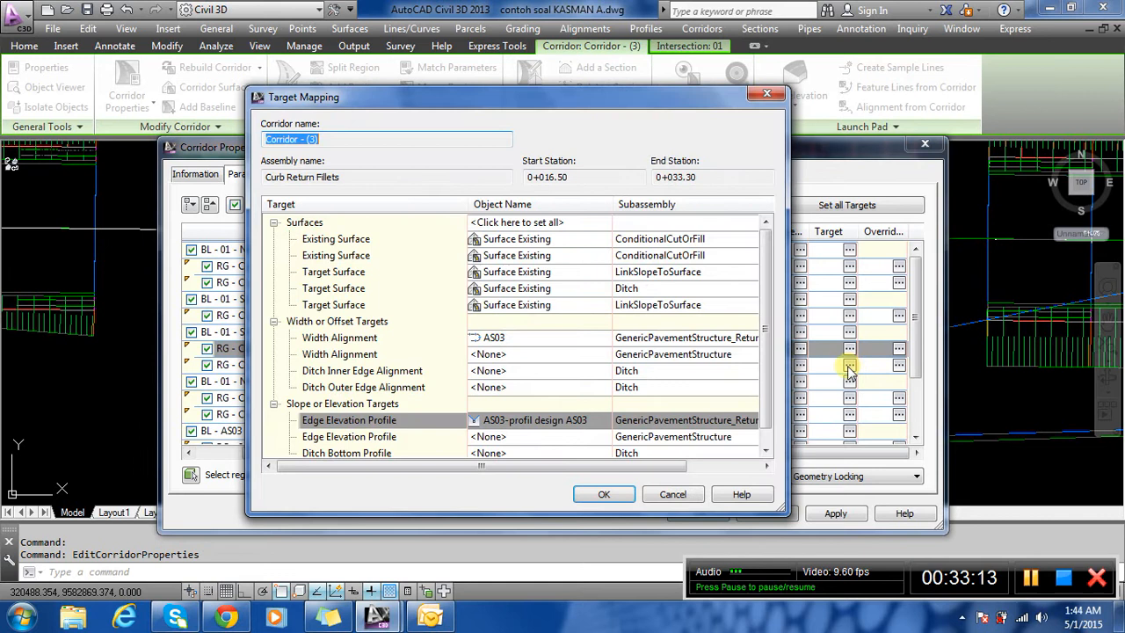
pyautogui.click(561, 338)
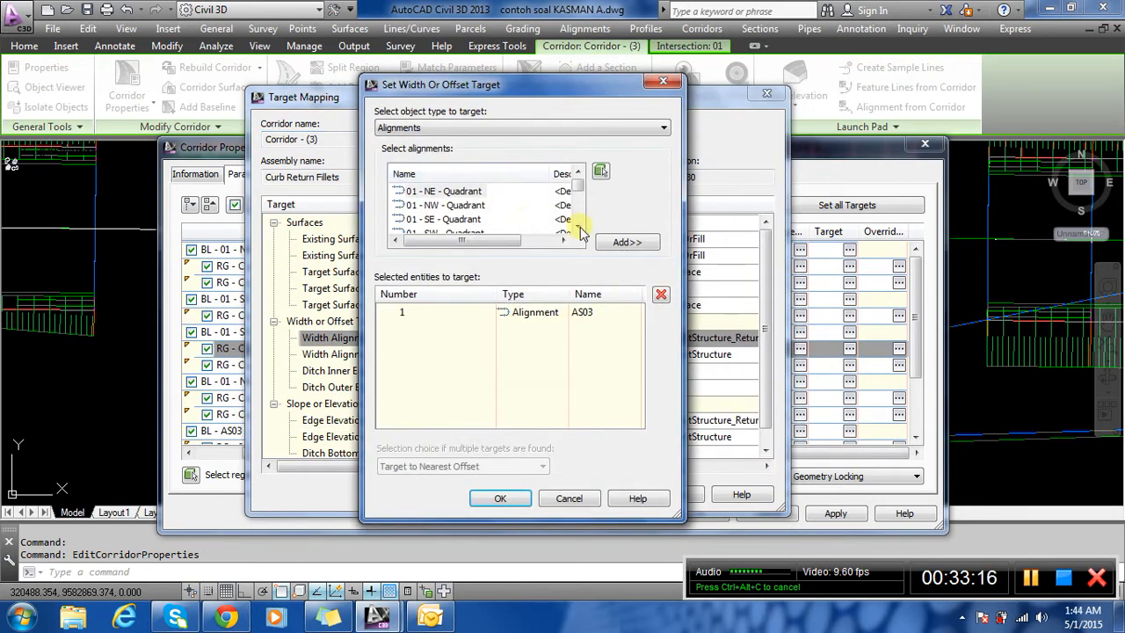
pyautogui.click(545, 314)
pyautogui.click(661, 294)
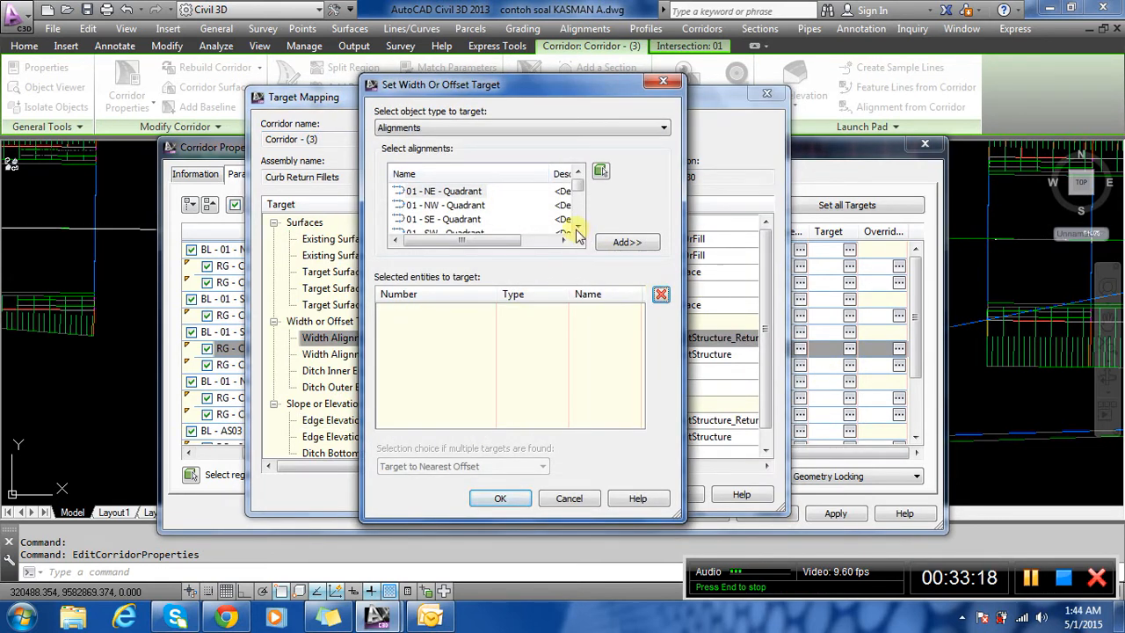
pyautogui.click(577, 230)
pyautogui.click(577, 230)
pyautogui.click(577, 230)
pyautogui.click(458, 204)
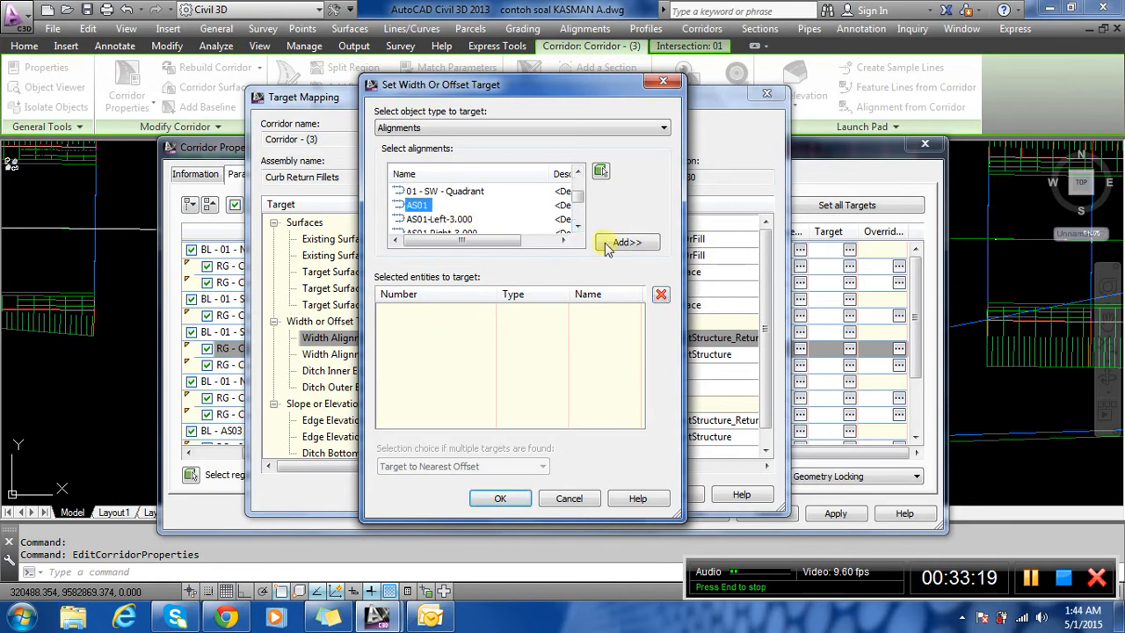
pyautogui.click(650, 246)
pyautogui.click(500, 498)
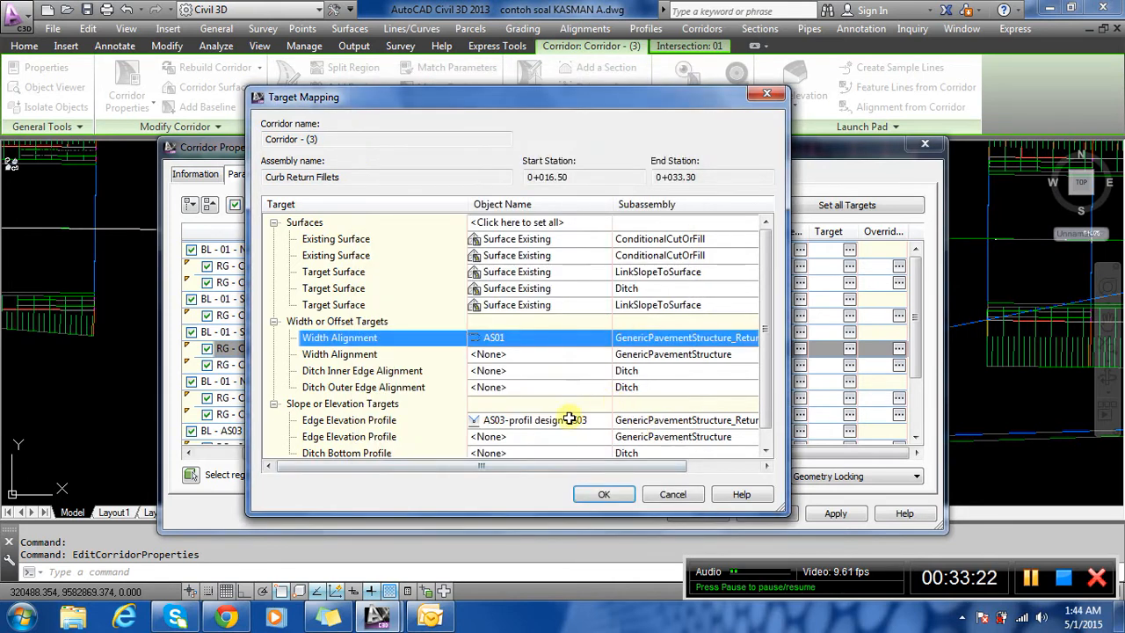
# Replace this region's return pavement edge elevation target with the profil design AS01 profile and accept the target mapping.
pyautogui.click(570, 420)
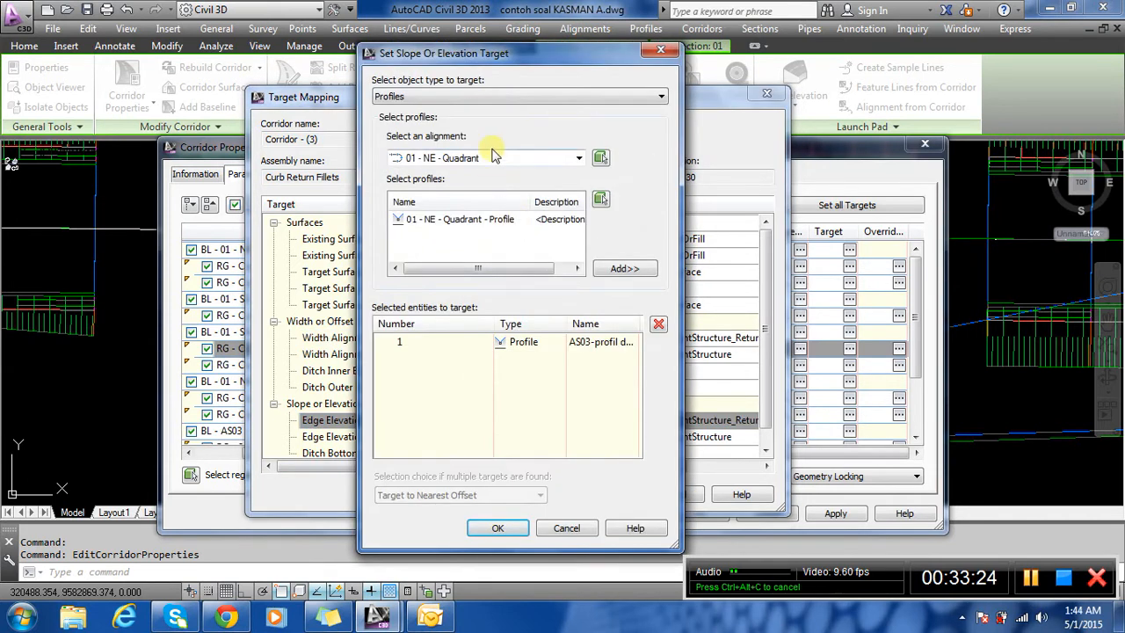
pyautogui.click(521, 343)
pyautogui.click(658, 325)
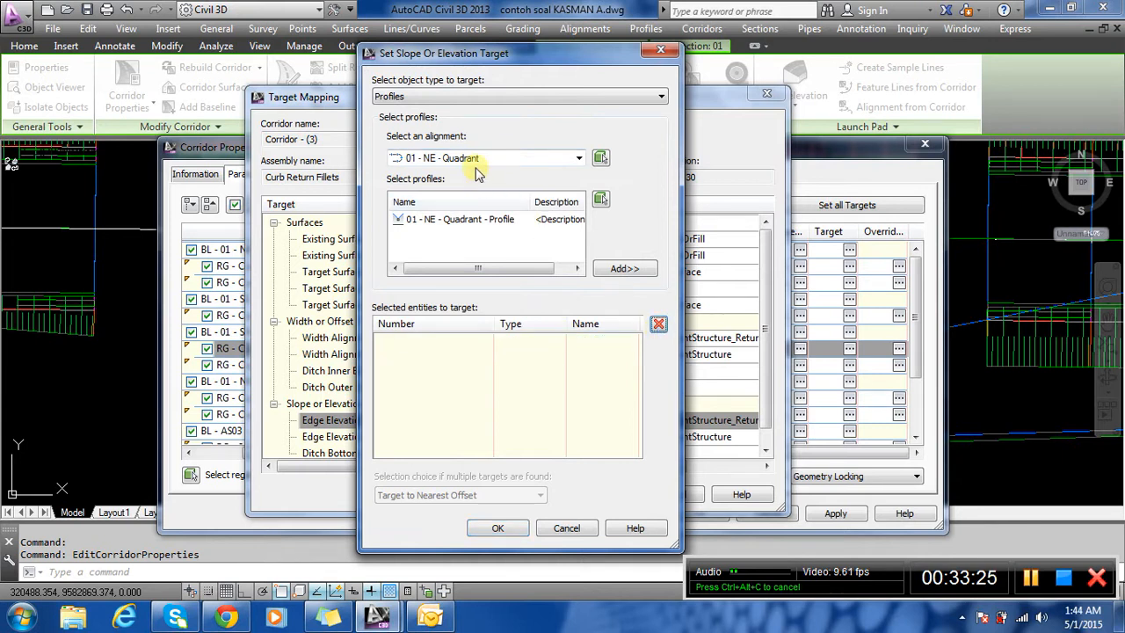
pyautogui.click(490, 157)
pyautogui.click(433, 227)
pyautogui.click(443, 220)
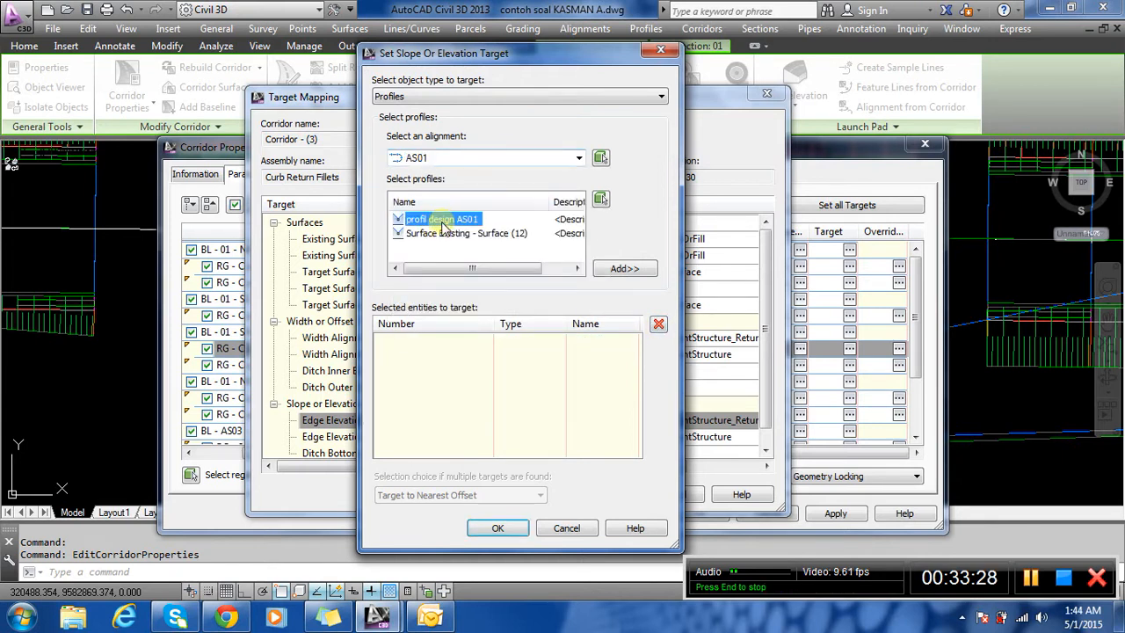
pyautogui.click(625, 269)
pyautogui.click(498, 526)
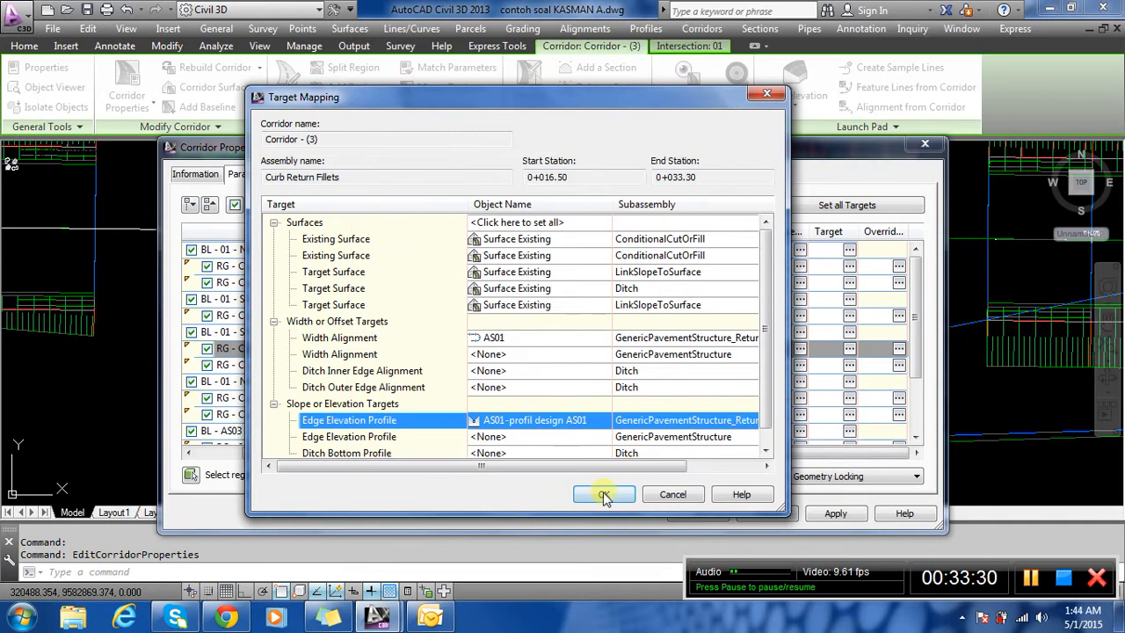
pyautogui.click(615, 494)
# Accept the corridor properties, rebuild the corridor and check the SW and SE curb returns in the drawing.
pyautogui.click(699, 513)
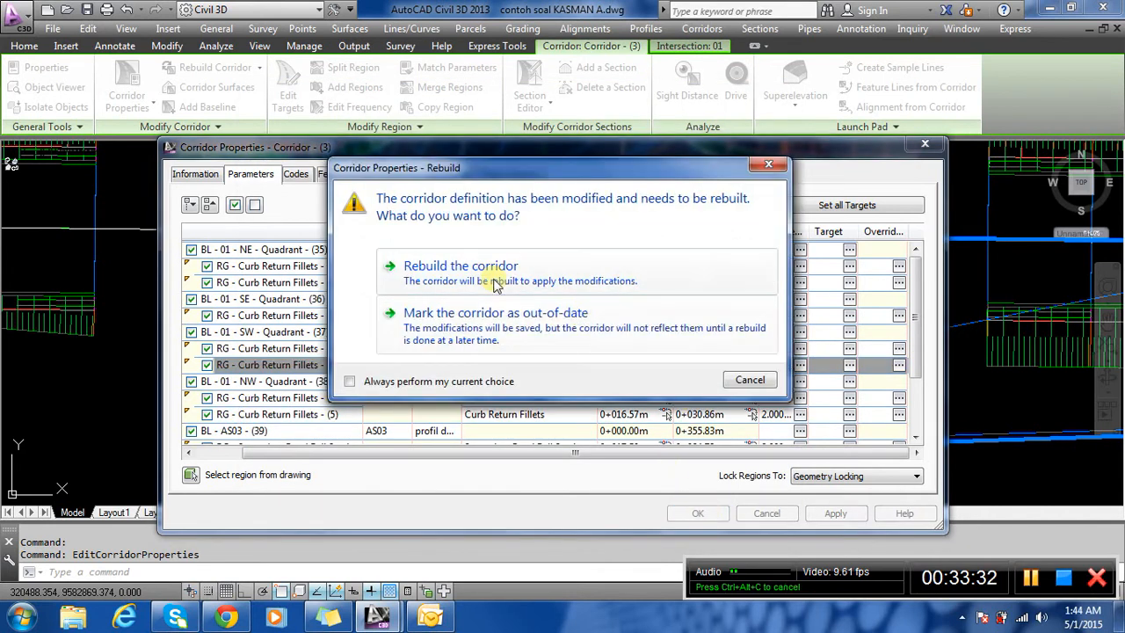
pyautogui.click(431, 338)
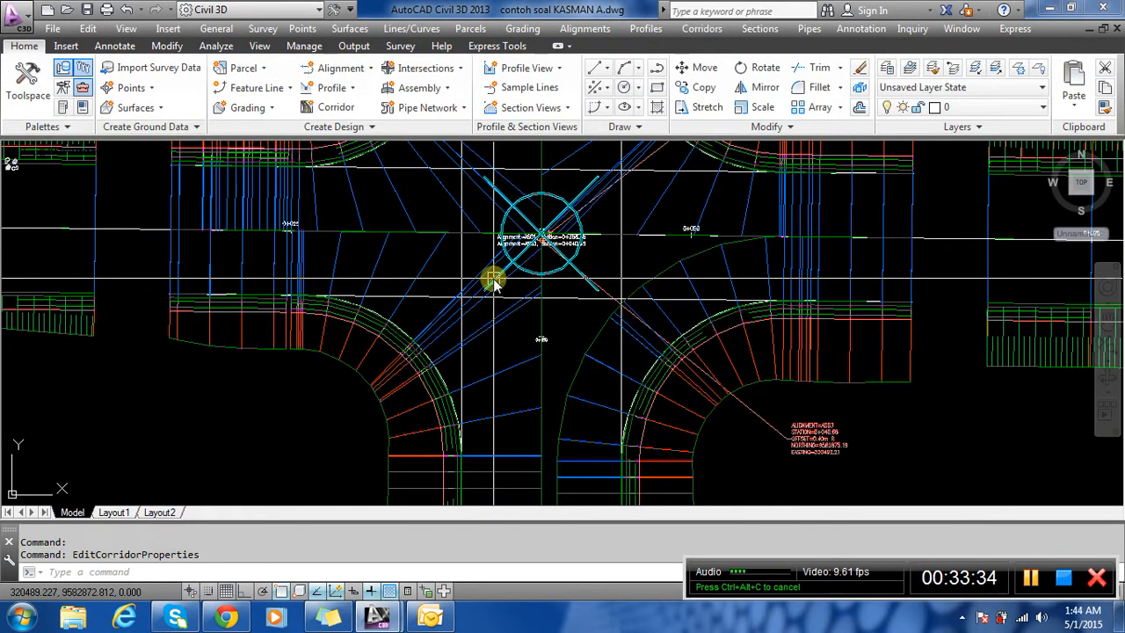
pyautogui.scroll(-3, 466, 312)
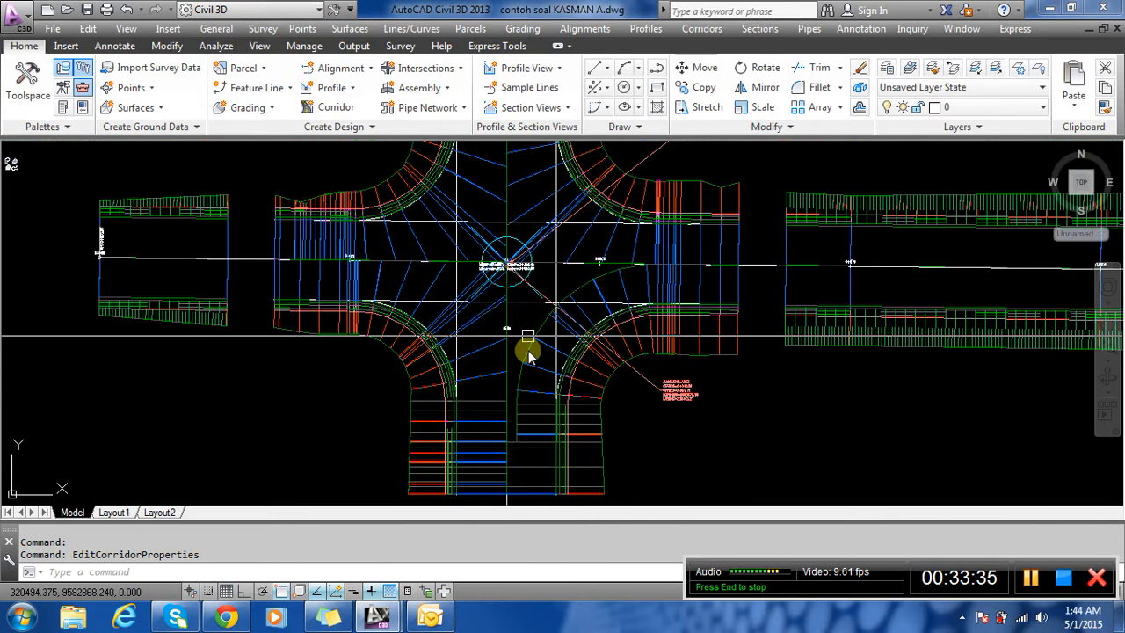
pyautogui.scroll(5, 541, 351)
pyautogui.scroll(-5, 542, 347)
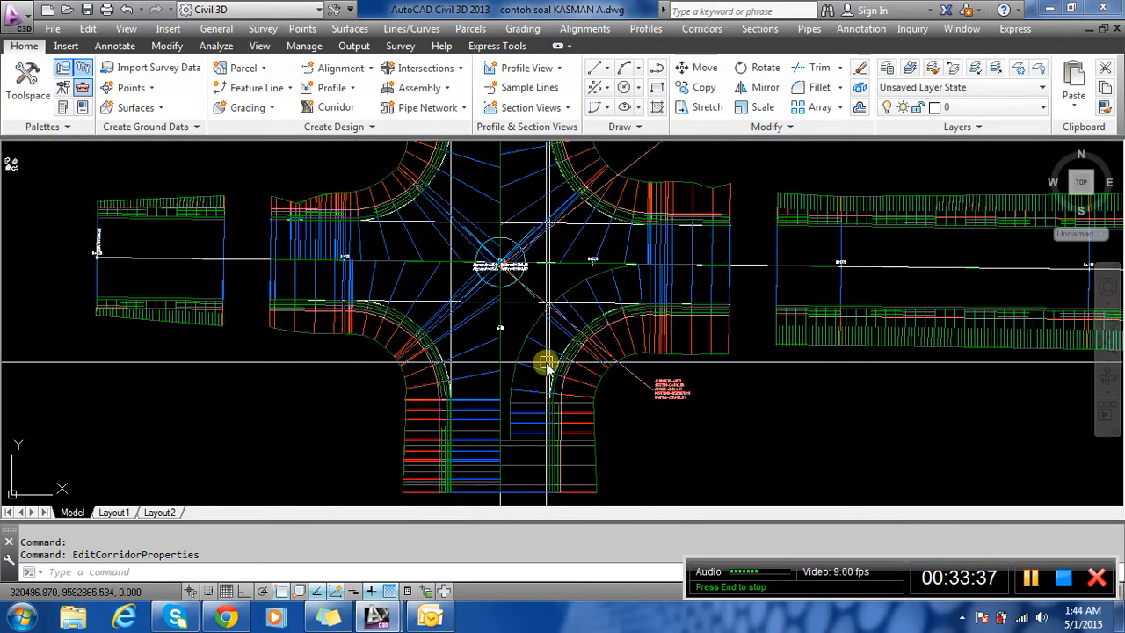
# In the corridor properties, end the SE quadrant's curb return region at the intersection centre, station 0+016.59.
pyautogui.scroll(2, 590, 295)
pyautogui.click(594, 283)
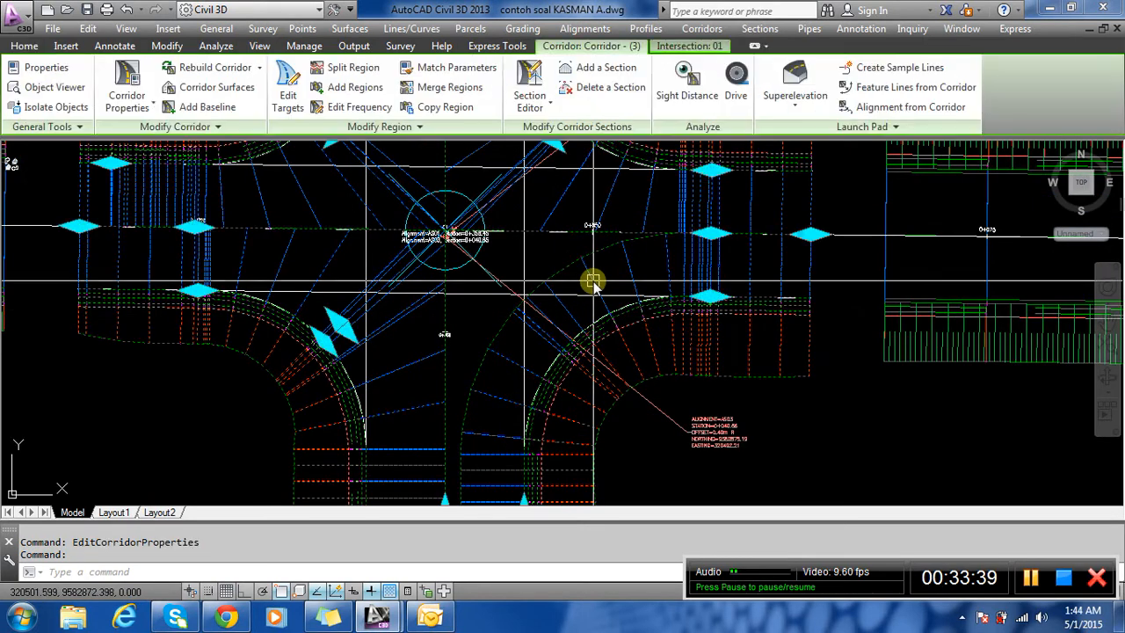
pyautogui.rightClick(572, 352)
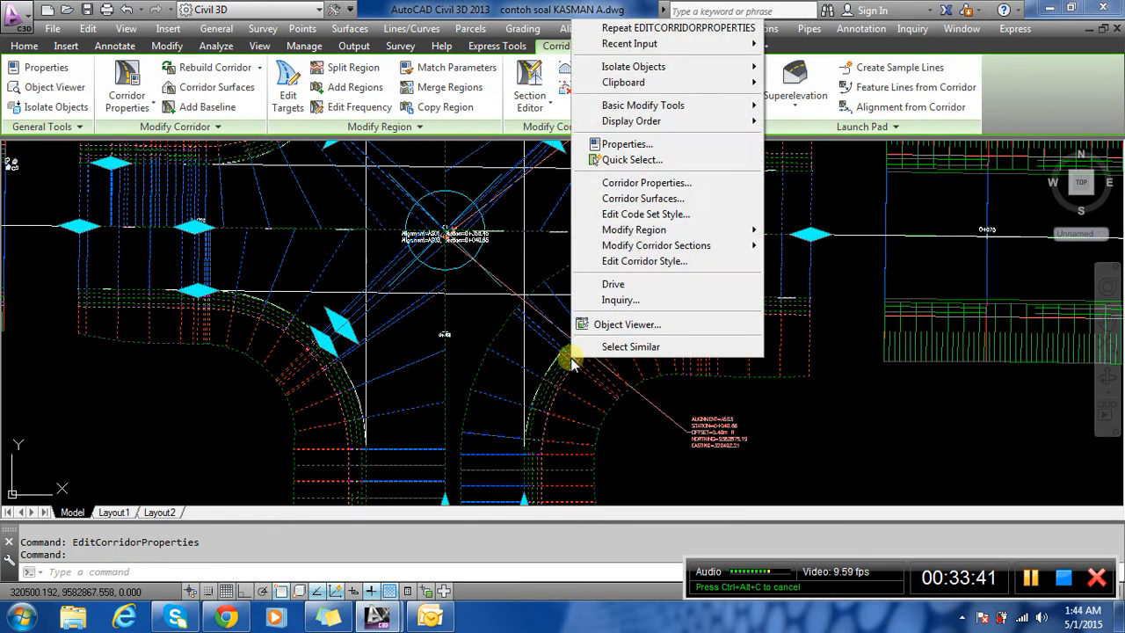
pyautogui.click(640, 182)
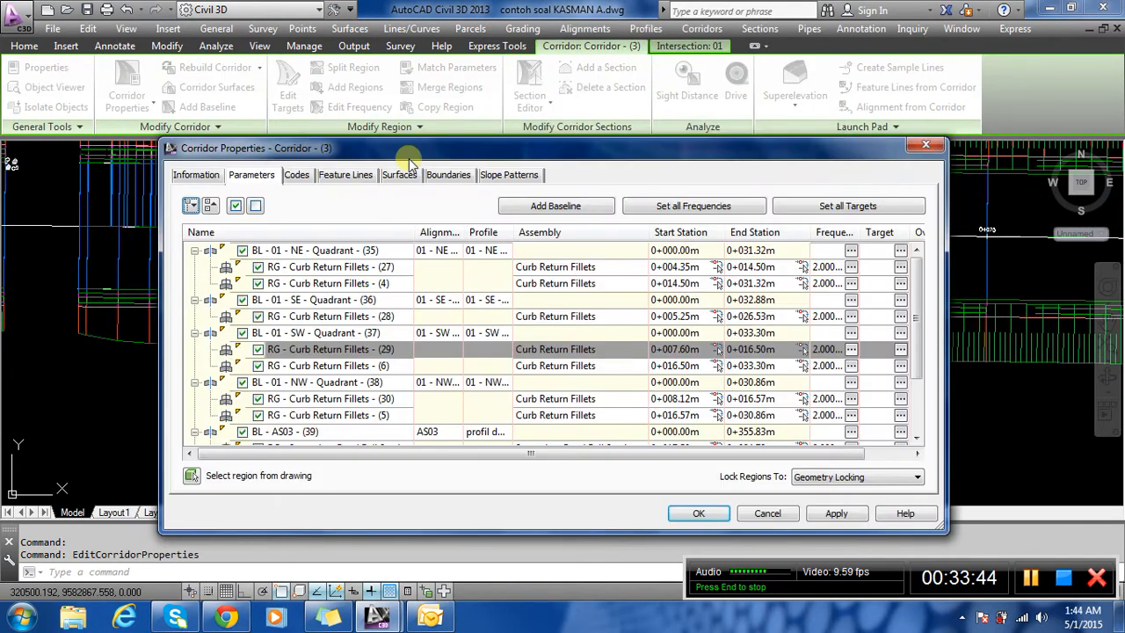
pyautogui.moveTo(409, 155); pyautogui.dragTo(645, 149)
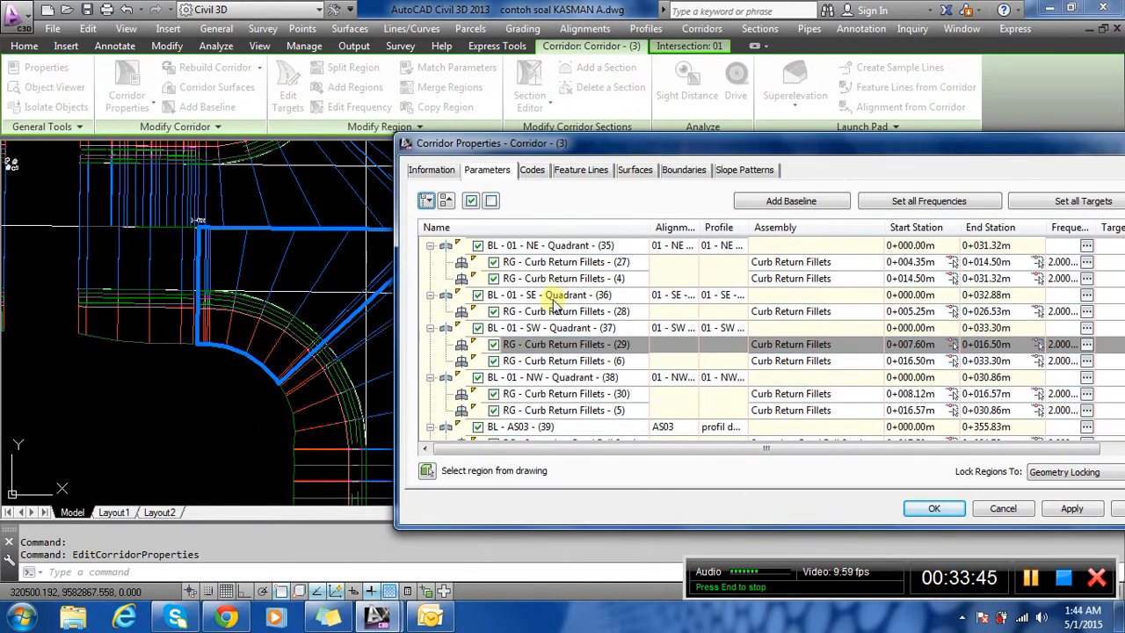
pyautogui.click(563, 313)
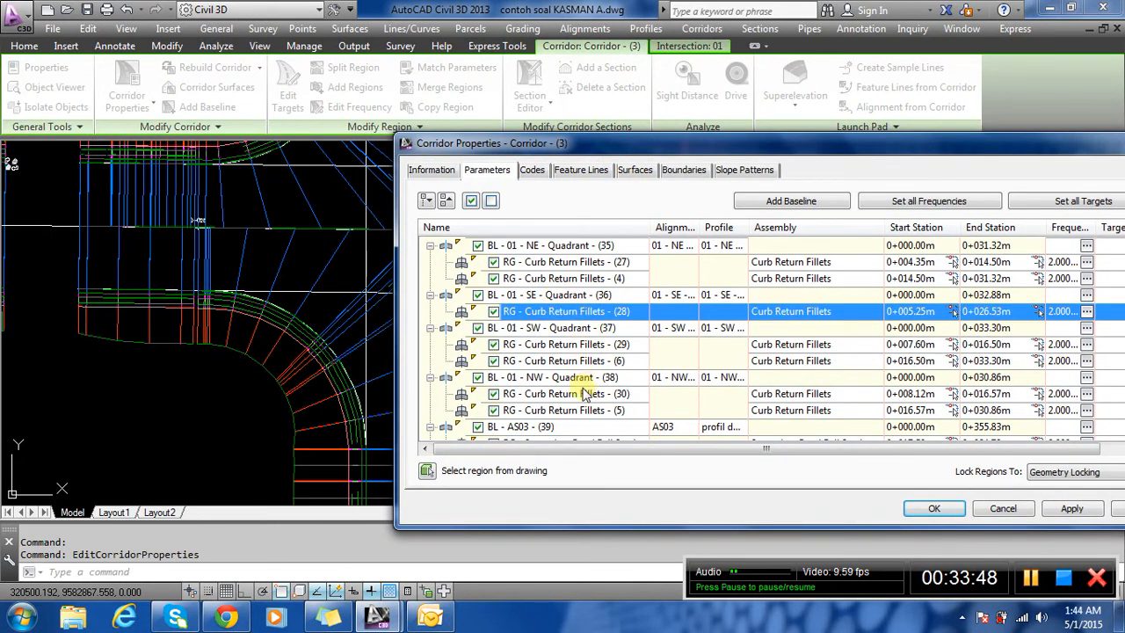
pyautogui.click(584, 394)
pyautogui.click(576, 313)
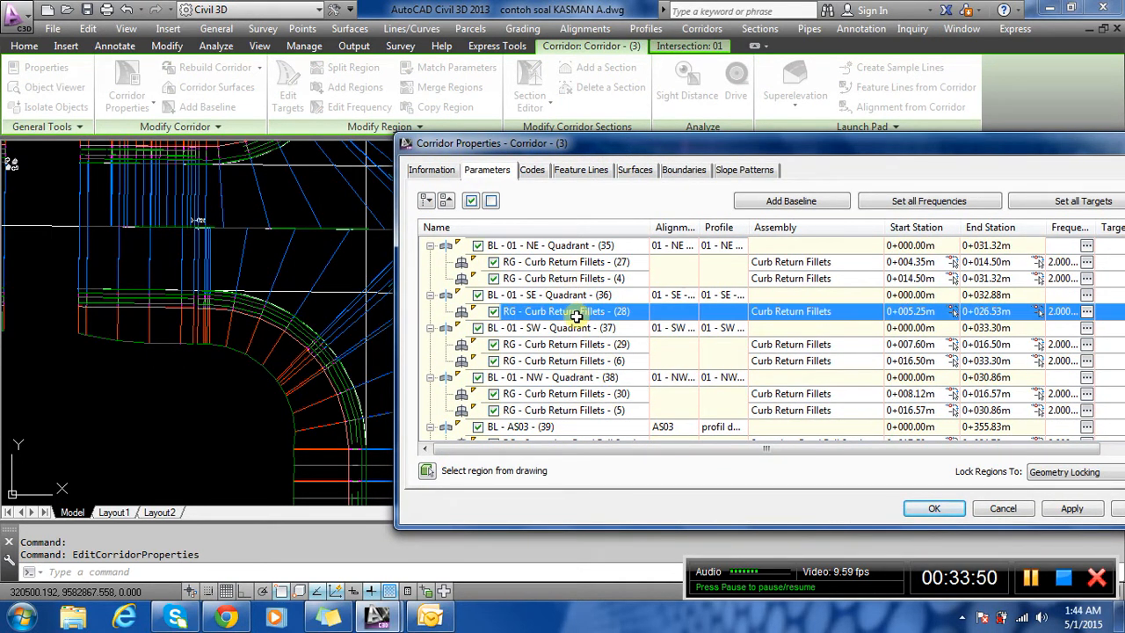
pyautogui.moveTo(603, 143); pyautogui.dragTo(383, 179)
pyautogui.click(821, 350)
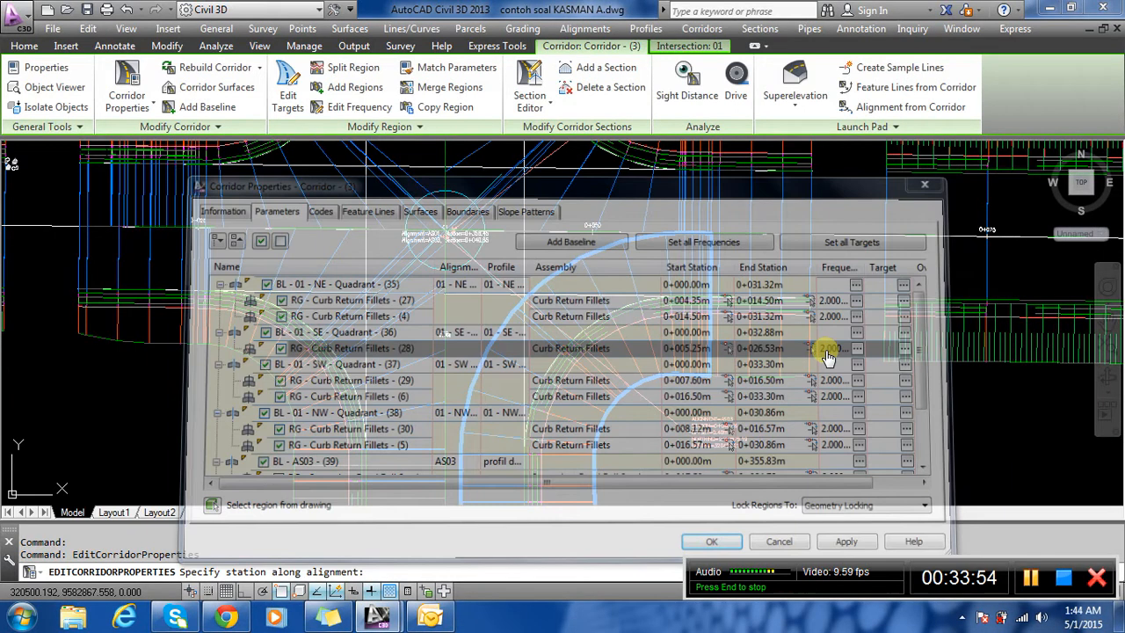
pyautogui.scroll(6, 545, 307)
pyautogui.scroll(6, 444, 227)
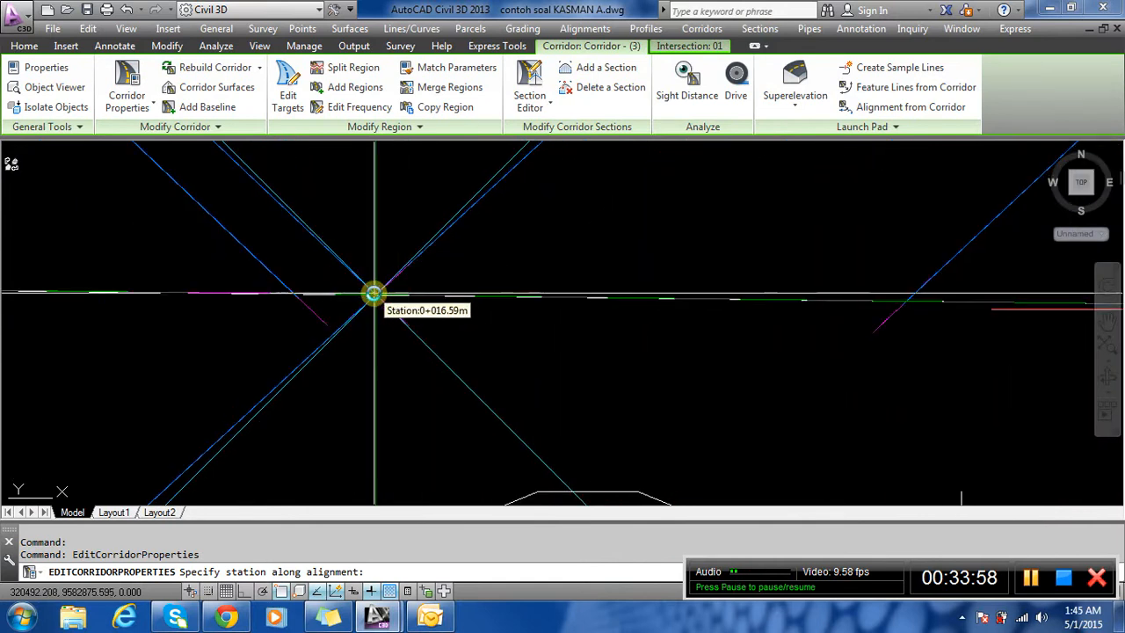
pyautogui.click(374, 293)
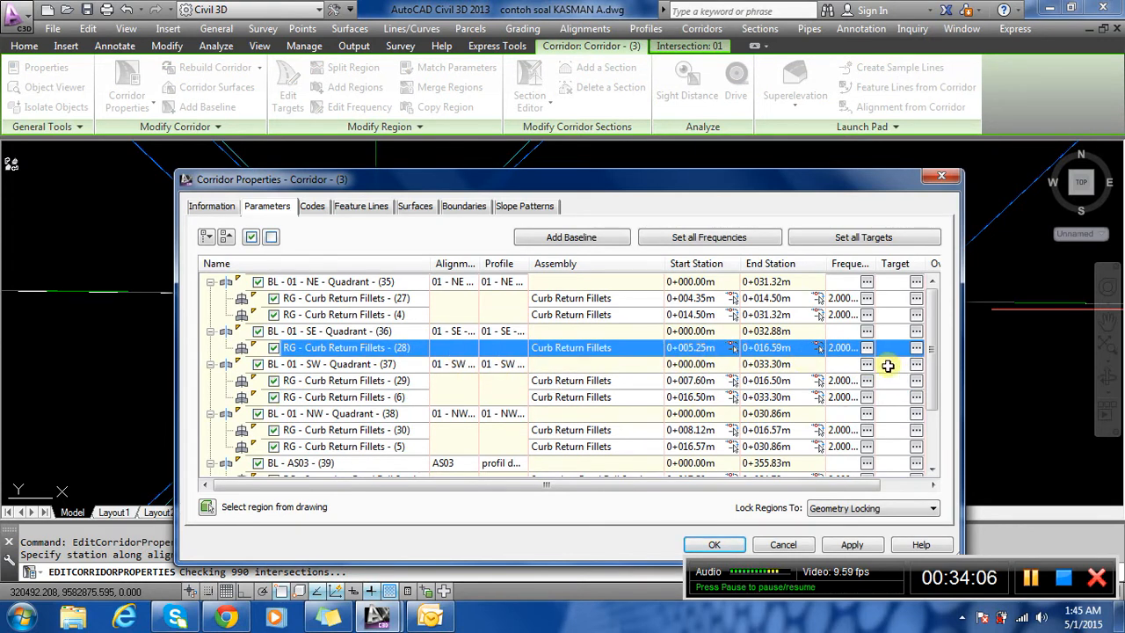
# Insert a region after the shortened SE quadrant region using the Curb Return Fillets assembly.
pyautogui.rightClick(564, 347)
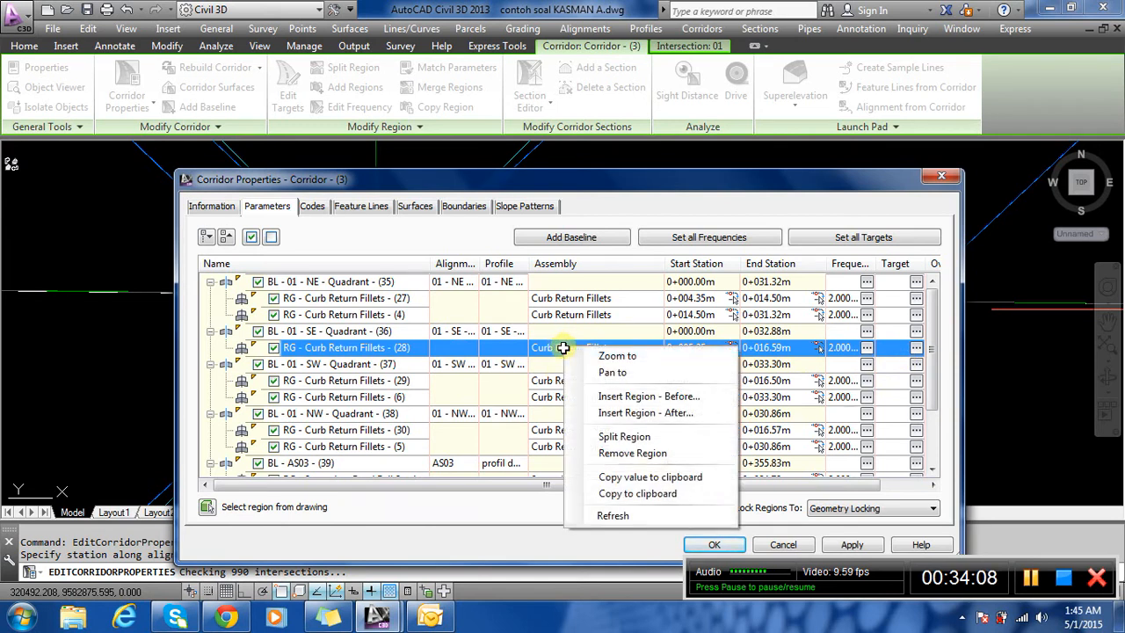
pyautogui.click(658, 412)
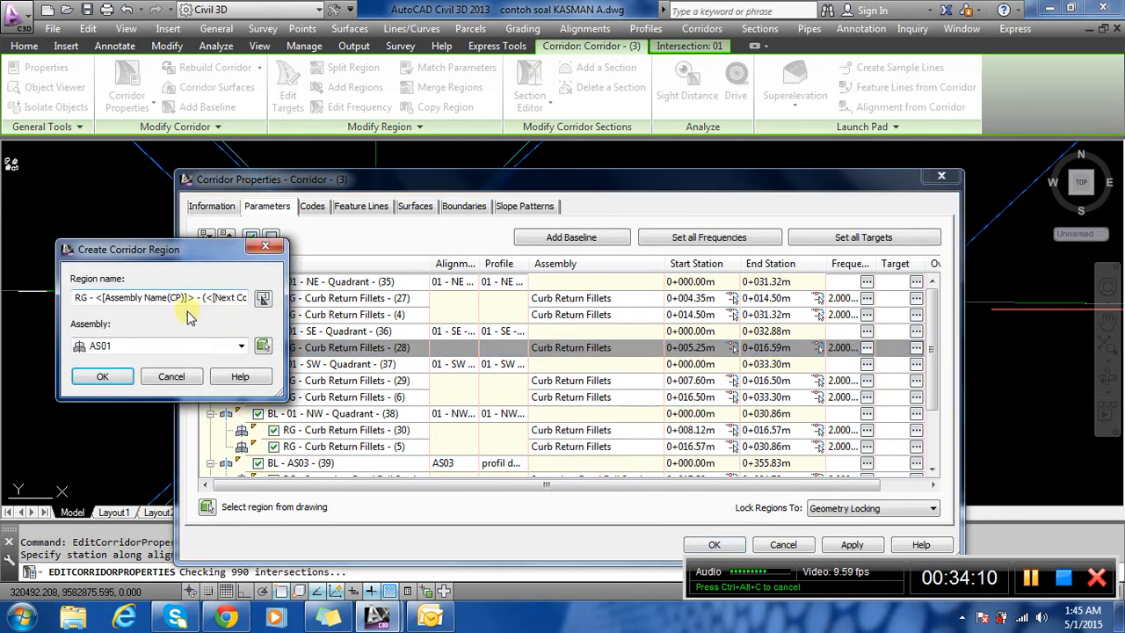
pyautogui.click(172, 348)
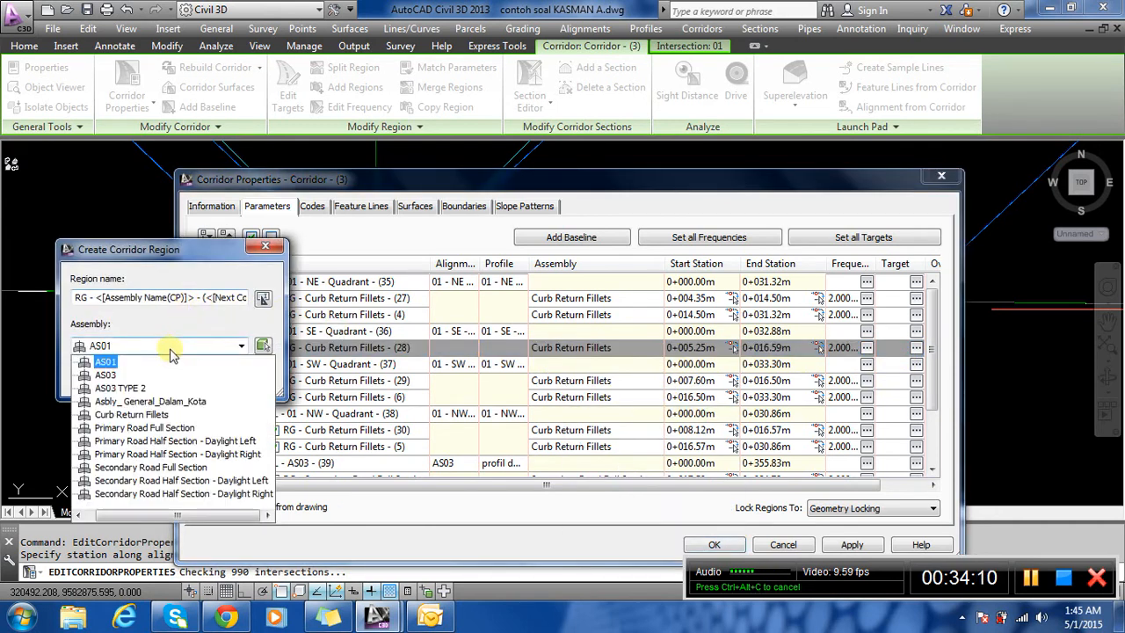
pyautogui.click(145, 427)
pyautogui.click(146, 347)
pyautogui.click(143, 414)
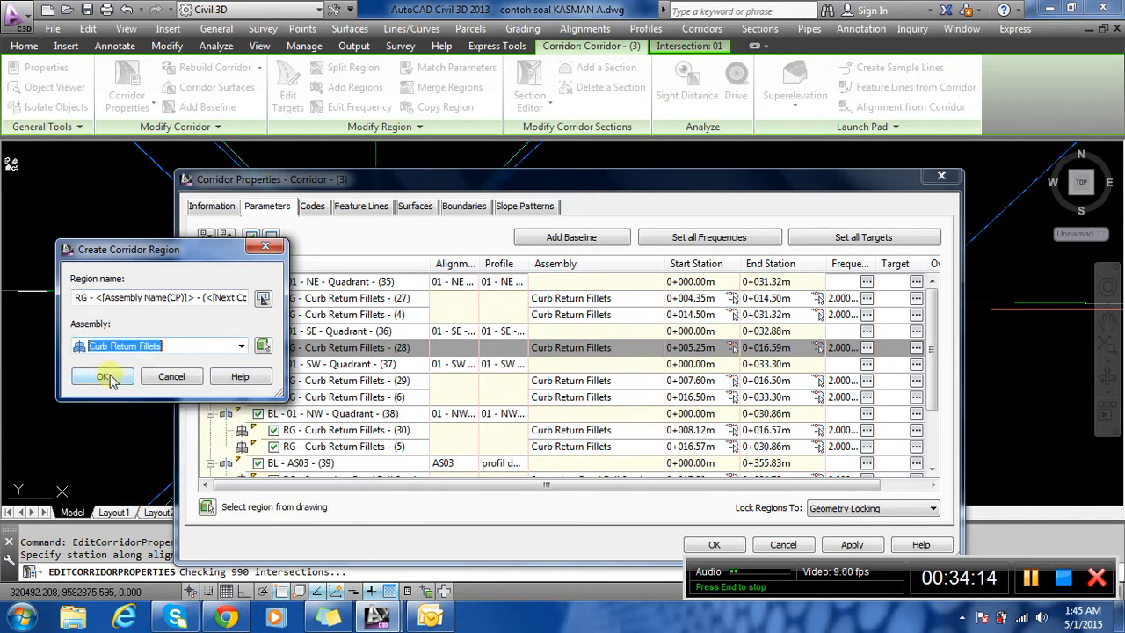
pyautogui.click(106, 374)
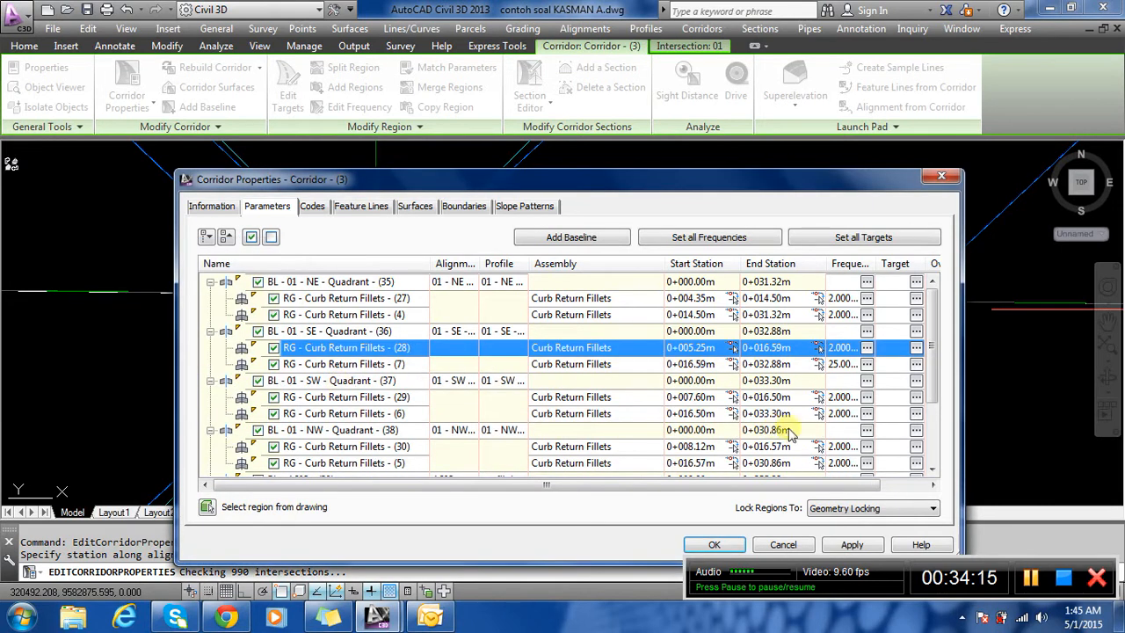
# Accept the corridor properties, rebuild the corridor and check the SE curb return in the drawing.
pyautogui.click(715, 545)
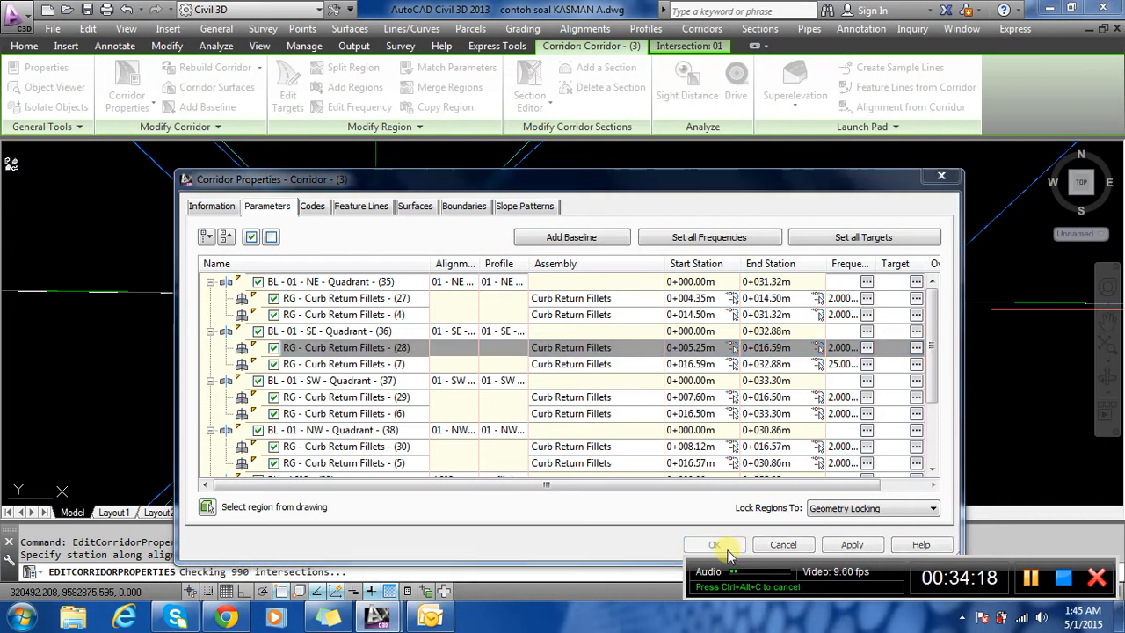
pyautogui.click(503, 260)
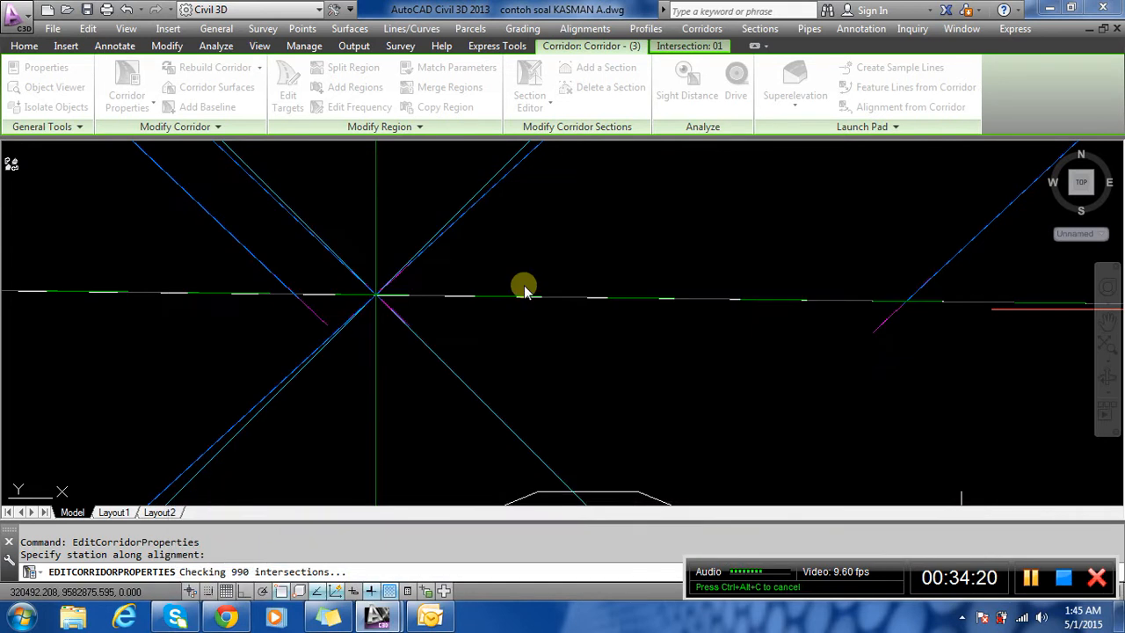
pyautogui.scroll(3, 469, 286)
pyautogui.scroll(-6, 388, 186)
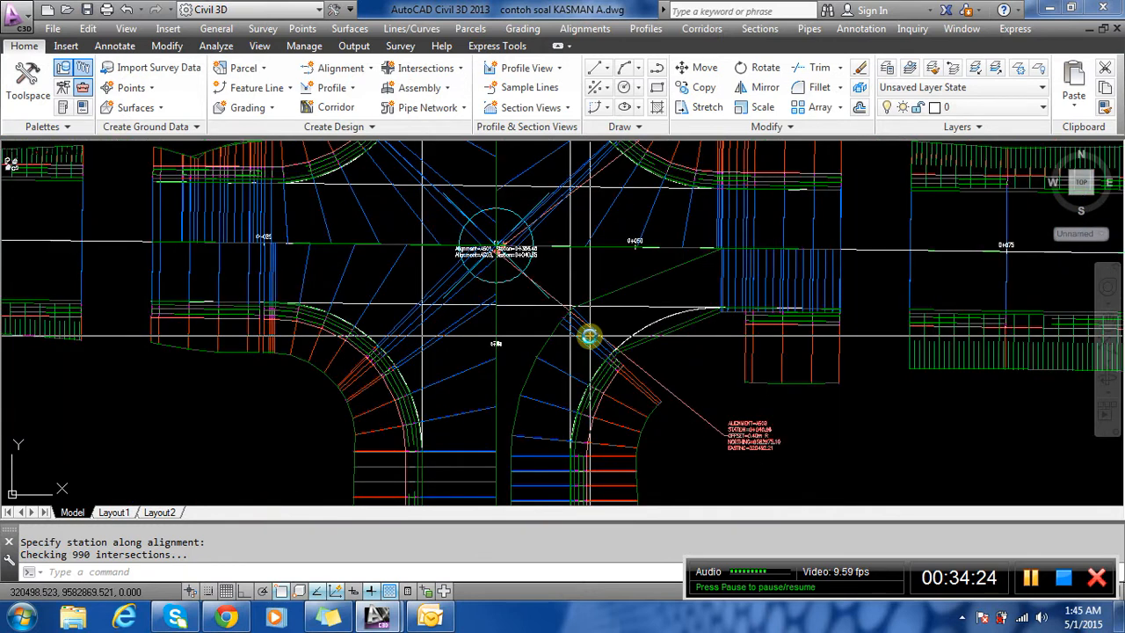
pyautogui.moveTo(587, 359); pyautogui.dragTo(552, 324, button='middle')
# Reopen the corridor properties and locate the SE quadrant's 0+005.25 to 0+016.59 region in the drawing.
pyautogui.click(552, 325)
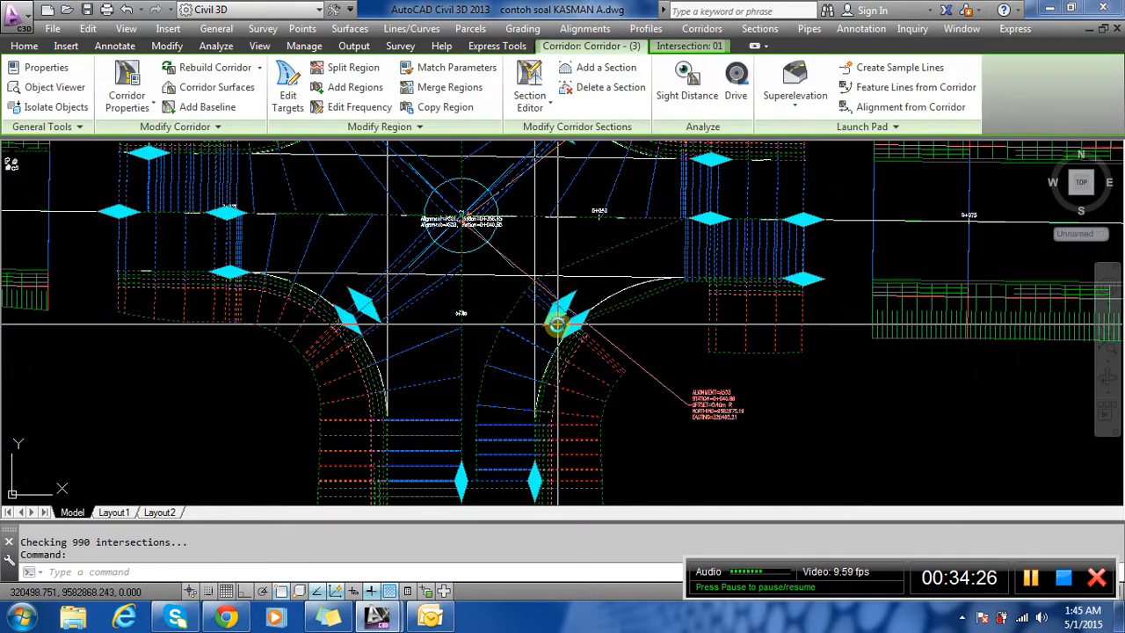
pyautogui.rightClick(556, 322)
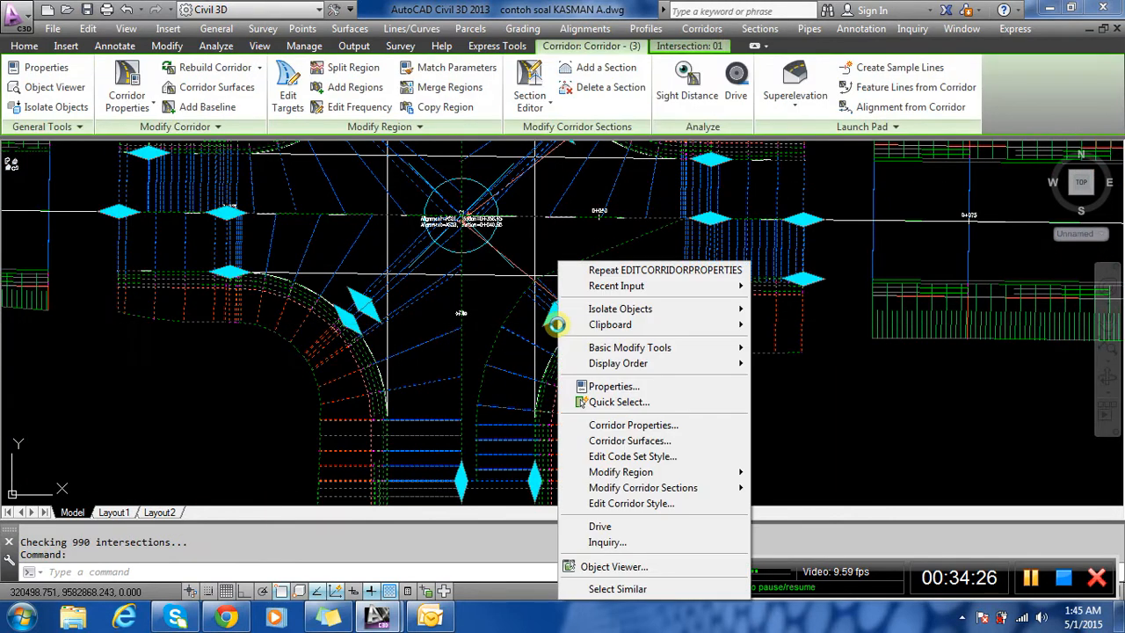
pyautogui.click(636, 428)
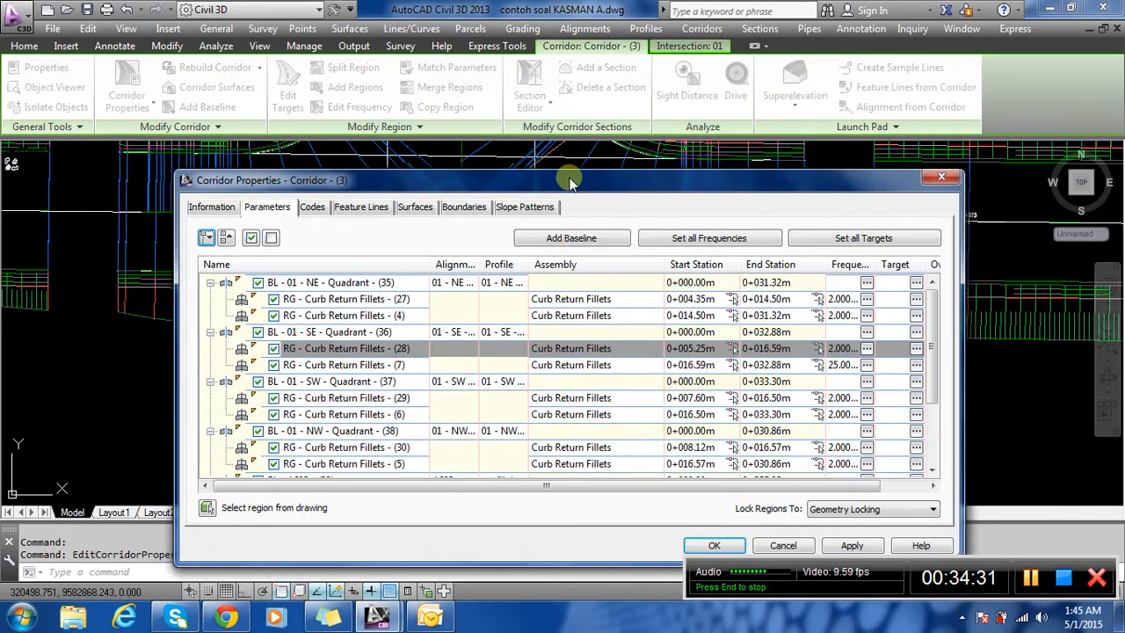
pyautogui.moveTo(570, 182)
pyautogui.mouseDown()
pyautogui.moveTo(728, 412)
pyautogui.moveTo(729, 476)
pyautogui.moveTo(651, 261)
pyautogui.moveTo(629, 252)
pyautogui.moveTo(652, 478)
pyautogui.mouseUp()
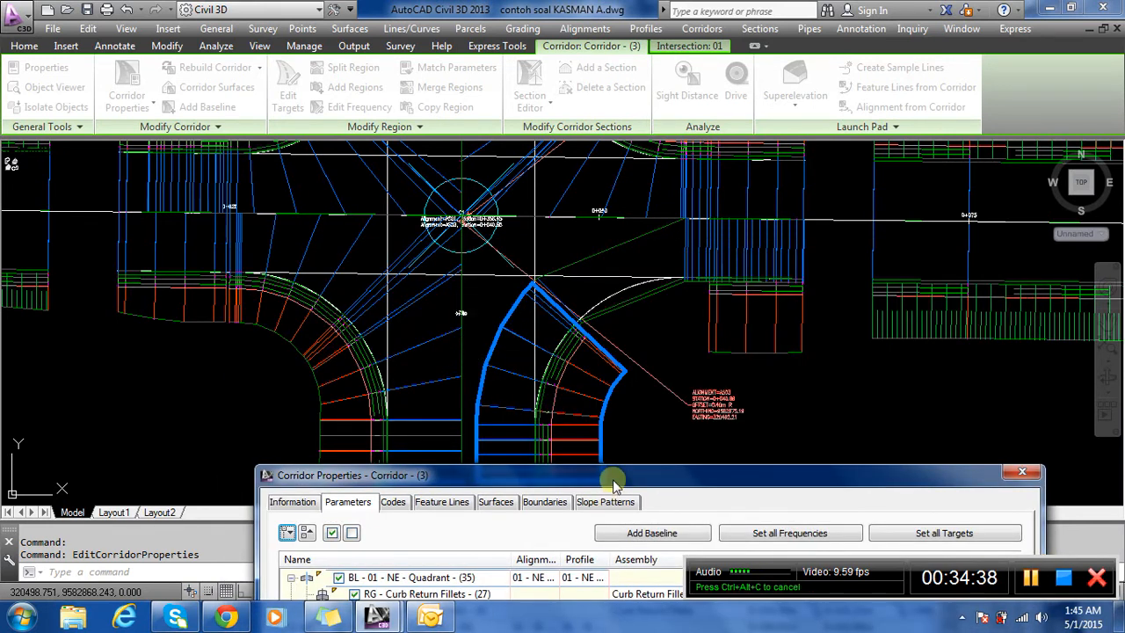
pyautogui.moveTo(613, 483); pyautogui.dragTo(530, 169)
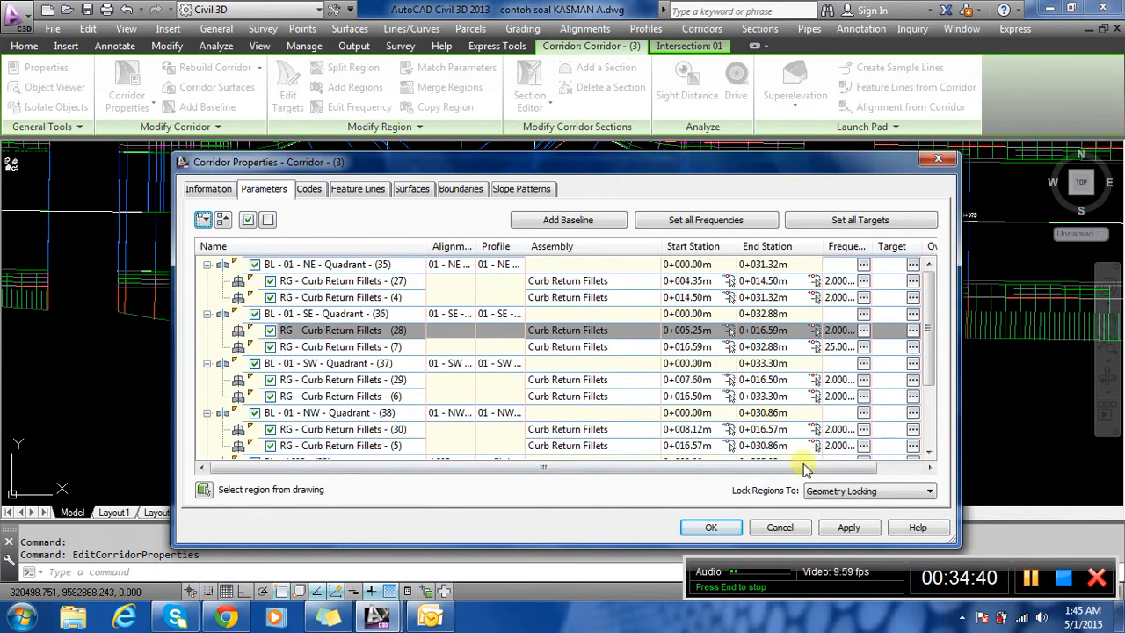
# Set the return pavement's width alignment target of the SE quadrant's 0+005.25 to 0+016.59 region to AS01.
pyautogui.click(805, 467)
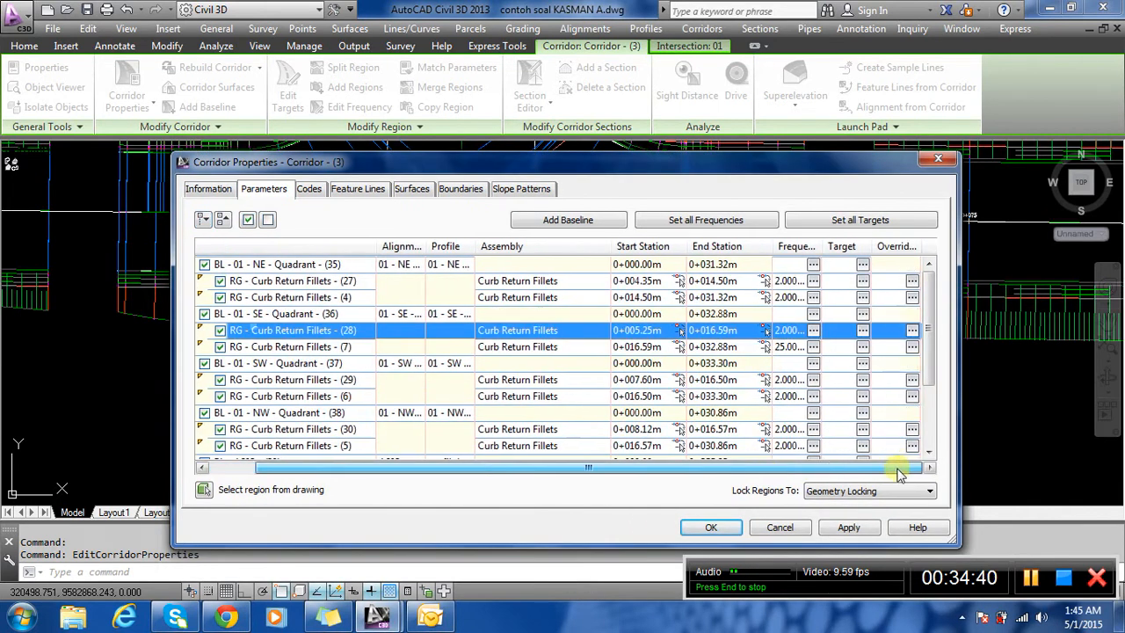
pyautogui.click(911, 330)
pyautogui.press('Return')
pyautogui.click(862, 330)
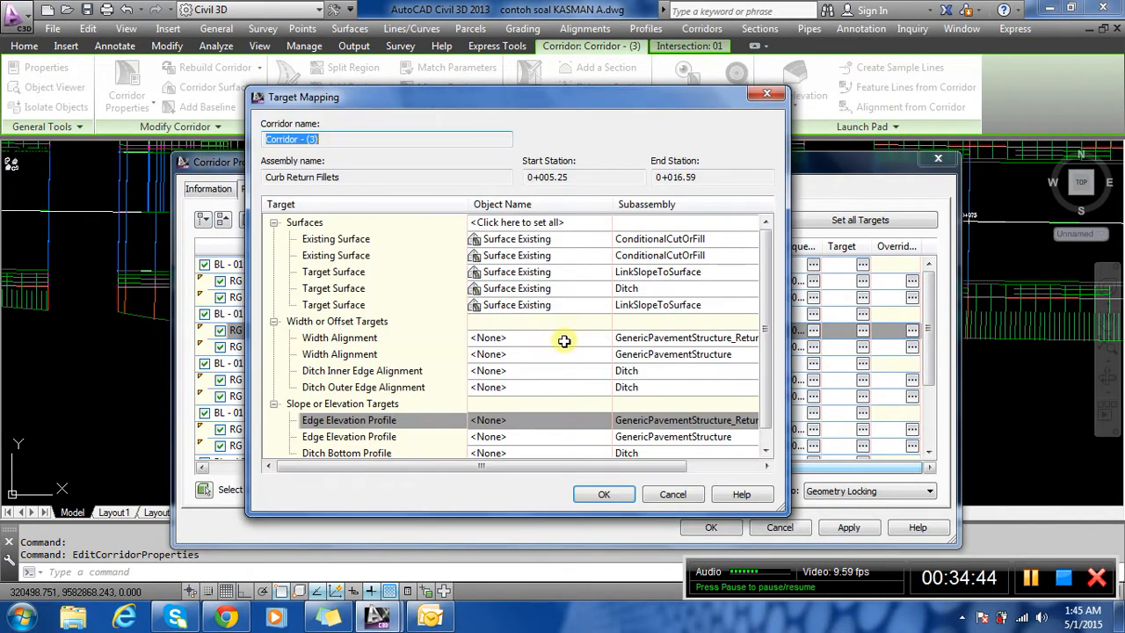
pyautogui.click(533, 339)
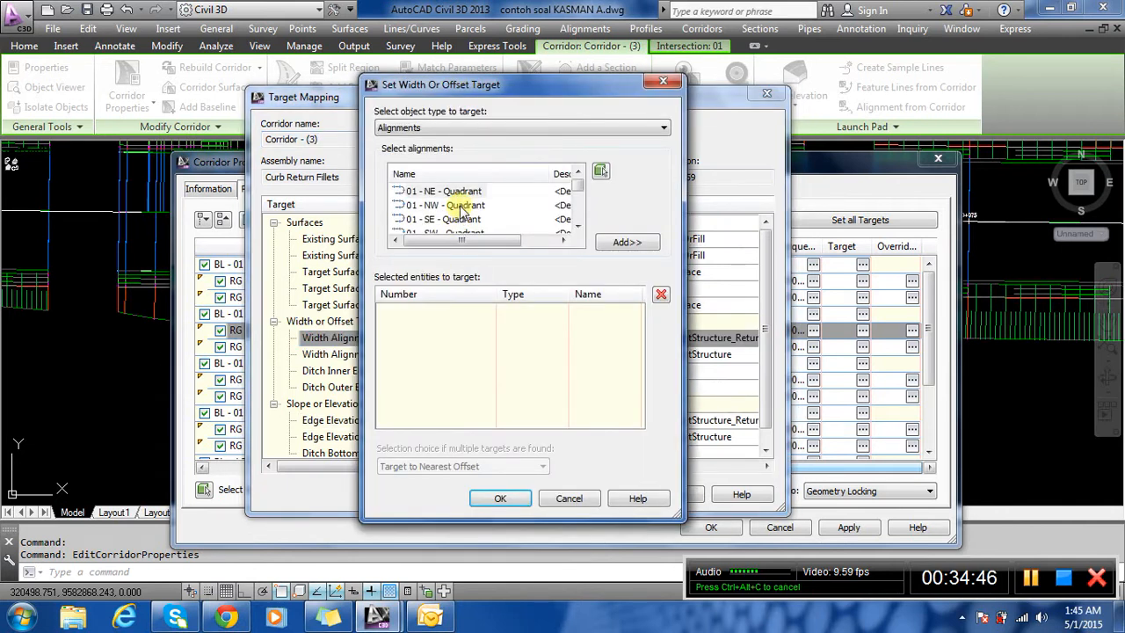
pyautogui.scroll(-2, 457, 211)
pyautogui.scroll(2, 431, 215)
pyautogui.scroll(-1, 428, 218)
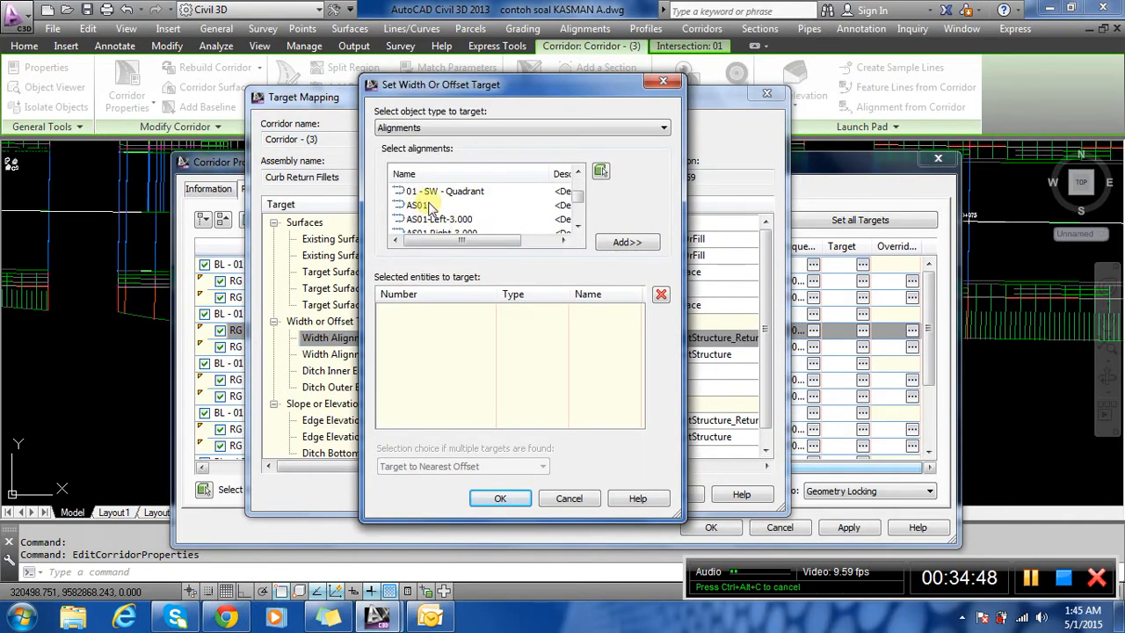
pyautogui.click(613, 246)
pyautogui.click(502, 498)
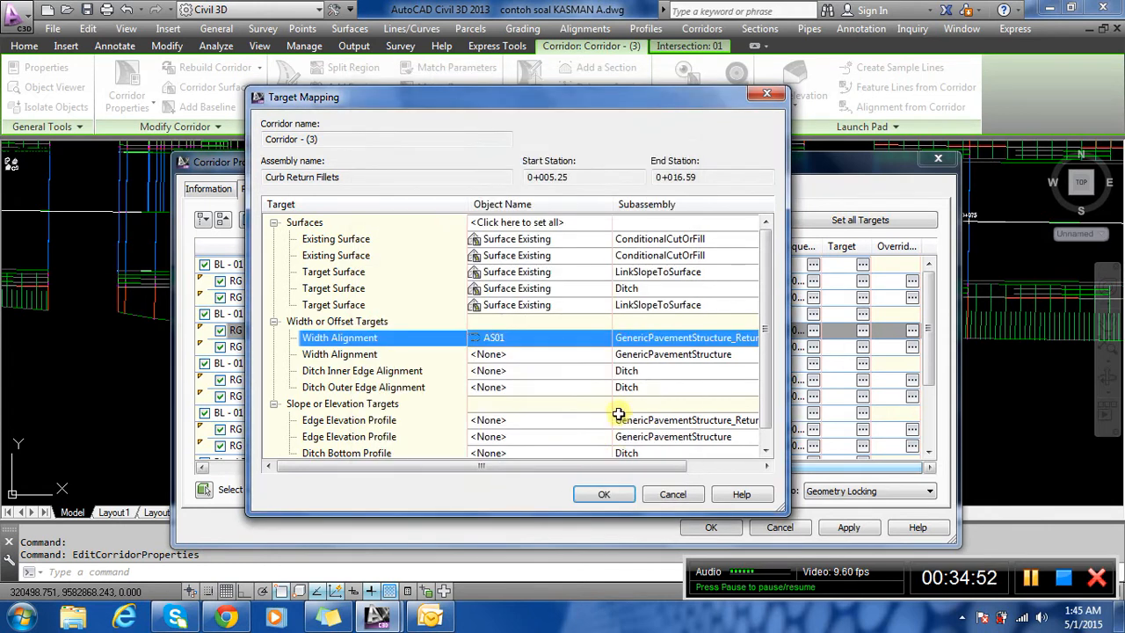
# Set this region's return pavement edge elevation target to the profil design AS01 profile and accept the target mapping.
pyautogui.click(544, 422)
pyautogui.click(434, 159)
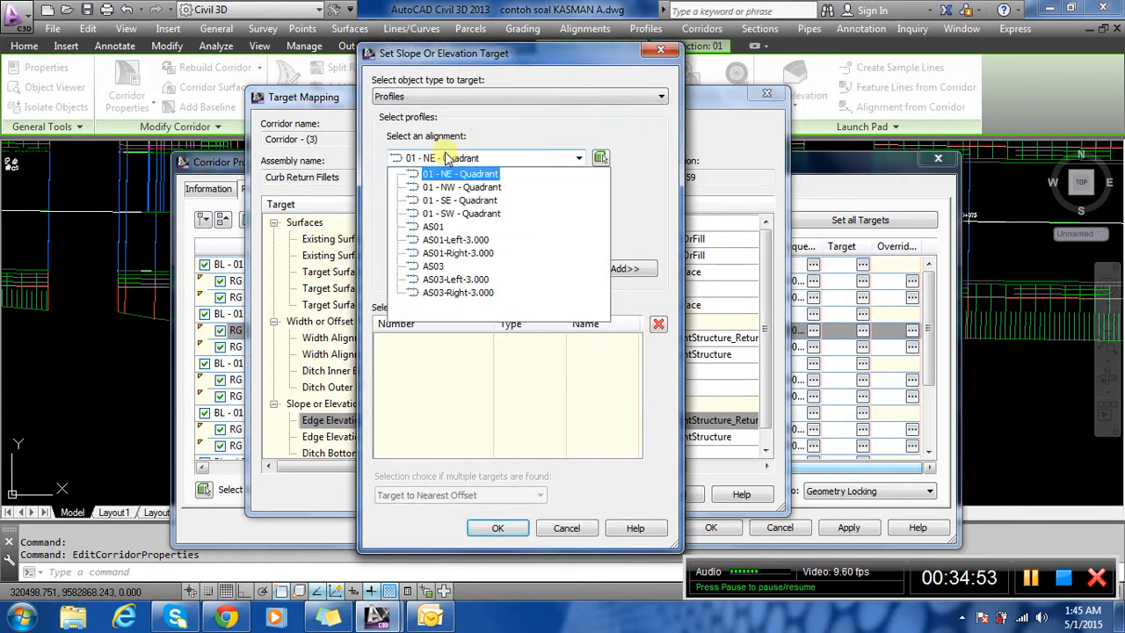
pyautogui.click(433, 226)
pyautogui.click(433, 220)
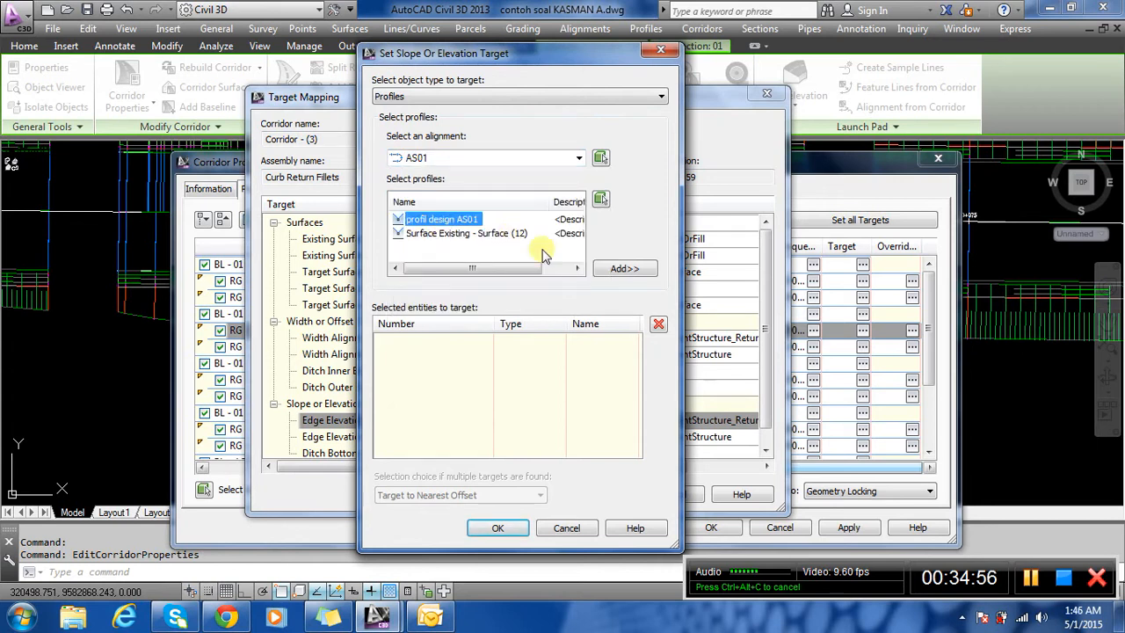
pyautogui.click(620, 270)
pyautogui.click(499, 528)
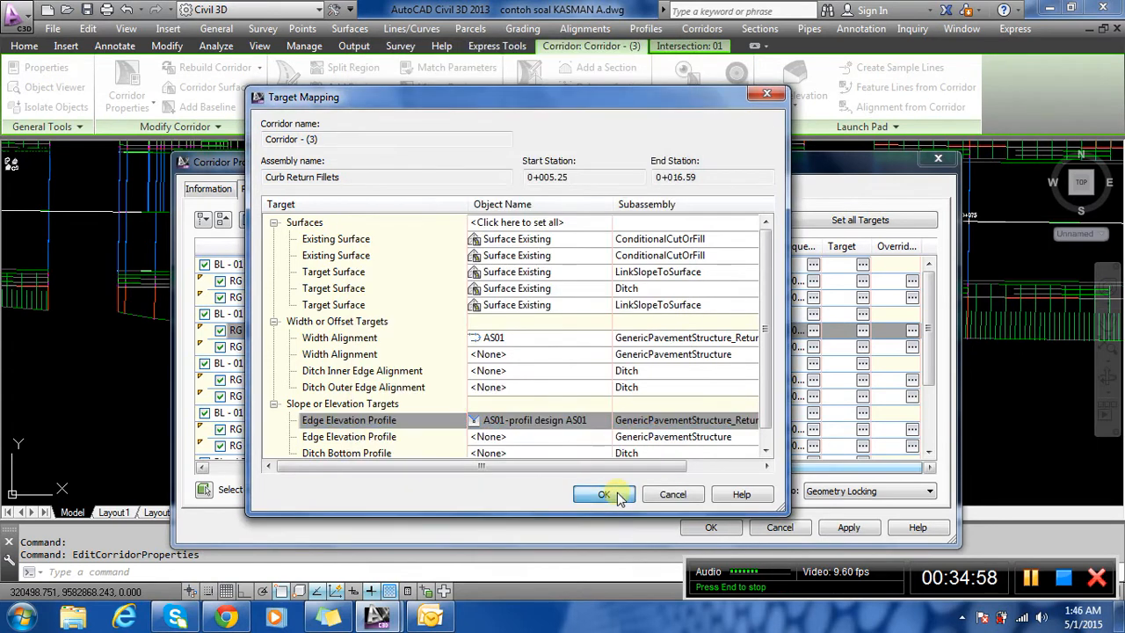
pyautogui.click(615, 492)
# Open the assembly frequency settings of the SE quadrant's 0+016.59 to 0+032.88 region.
pyautogui.click(813, 347)
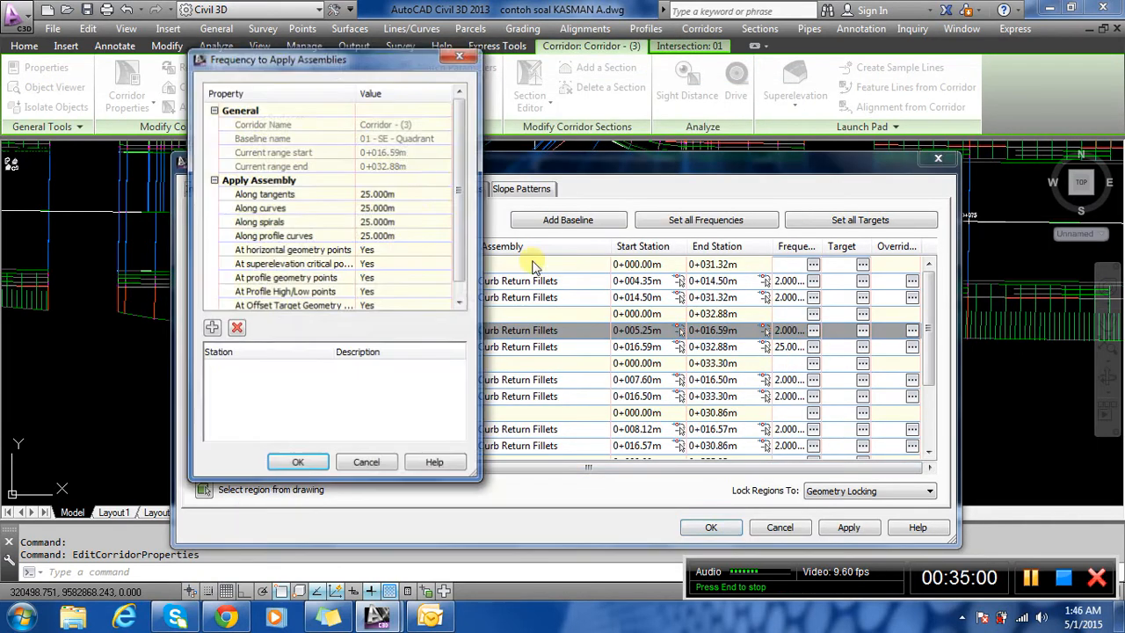
# Set the assembly frequency along tangents, curves and spirals to 2 m for the SE quadrant region starting at 0+016.59.
pyautogui.click(398, 194)
pyautogui.write('2')
pyautogui.click(400, 207)
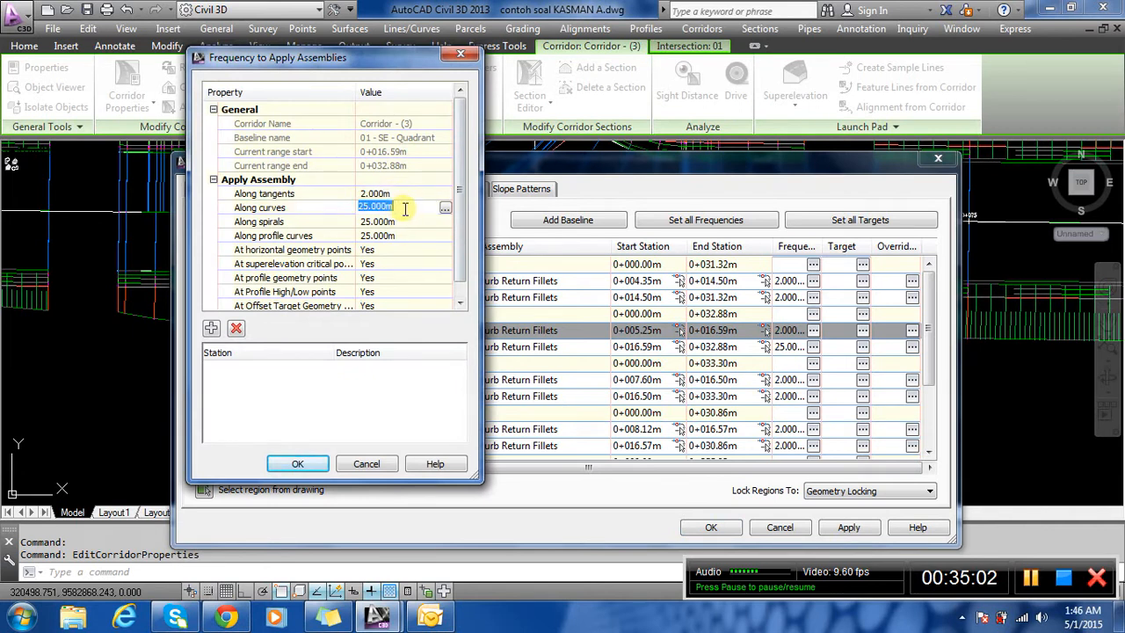
pyautogui.write('2')
pyautogui.click(401, 222)
pyautogui.write('2')
pyautogui.click(409, 235)
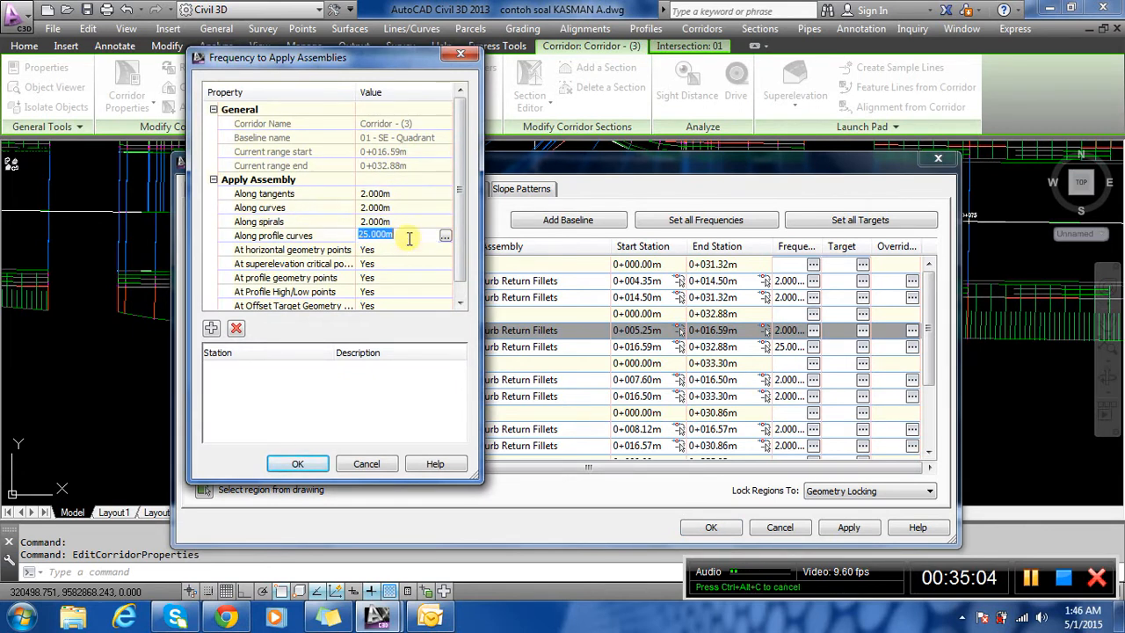
pyautogui.click(319, 464)
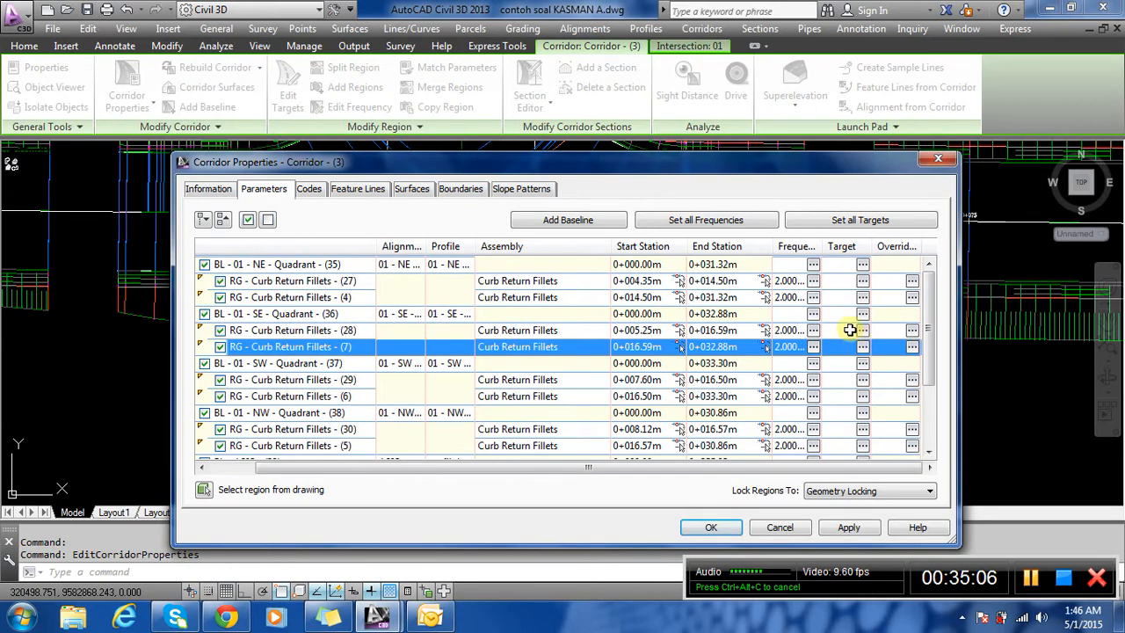
pyautogui.click(857, 221)
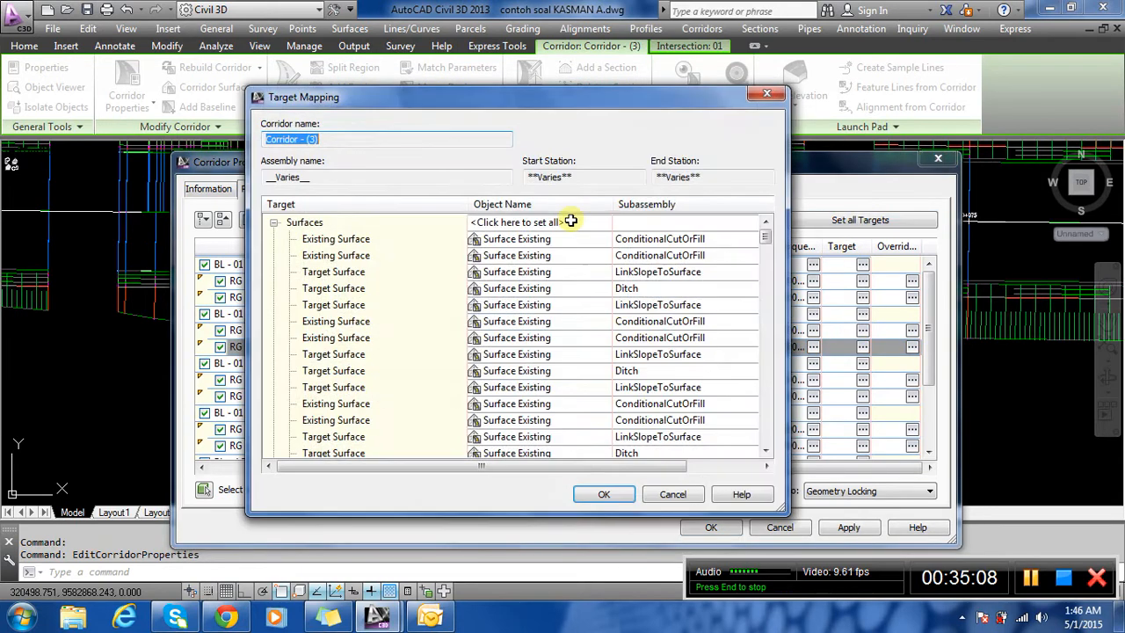
pyautogui.press('Escape')
pyautogui.click(862, 330)
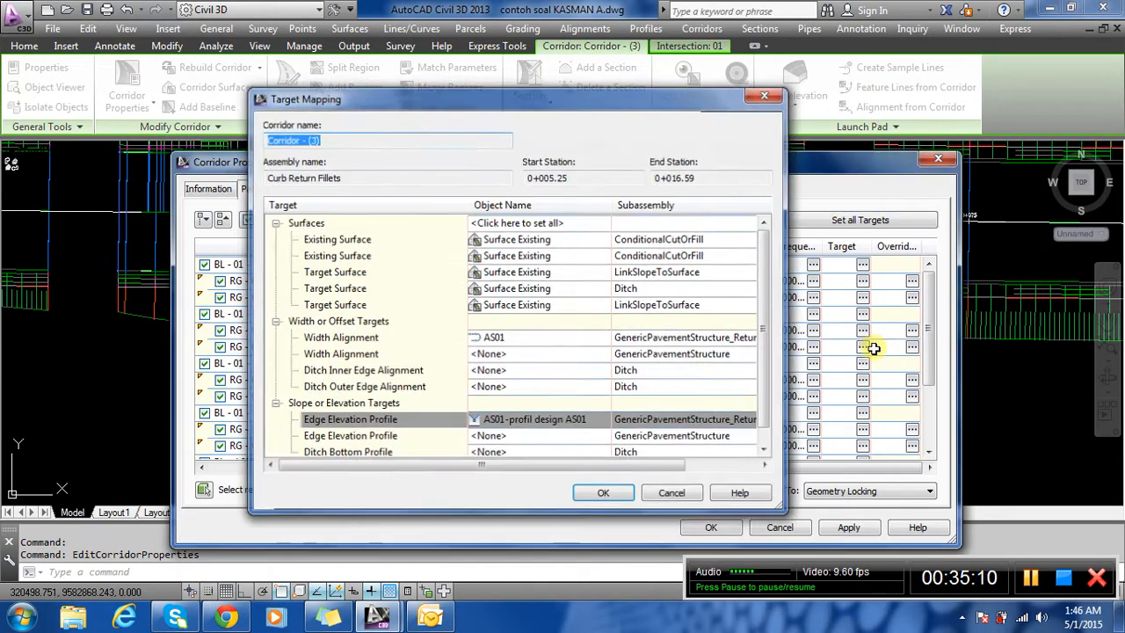
pyautogui.press('Escape')
# Map all surface targets of the SE quadrant region RG - Curb Return Fillets - (7) to Surface Existing.
pyautogui.click(863, 347)
pyautogui.click(527, 224)
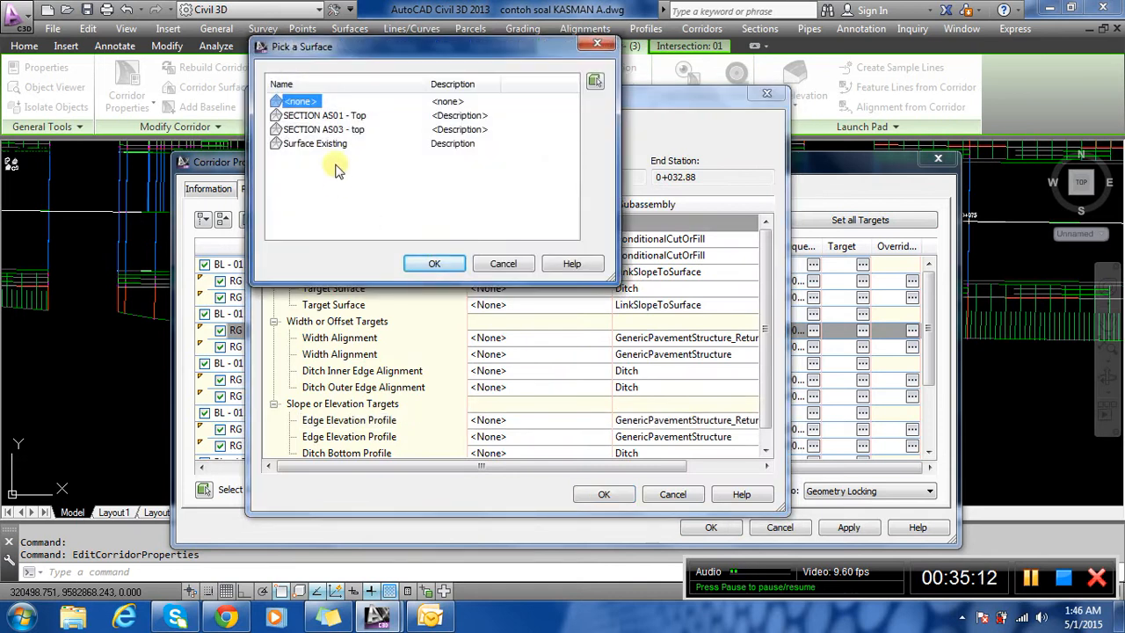
pyautogui.click(315, 143)
pyautogui.click(435, 263)
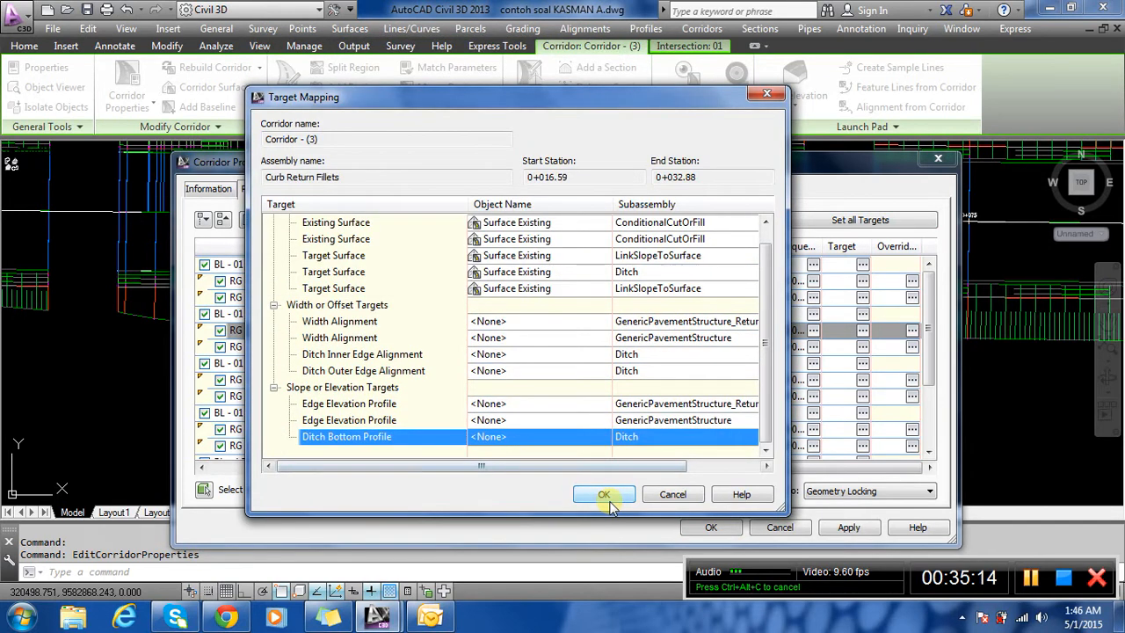
pyautogui.click(604, 495)
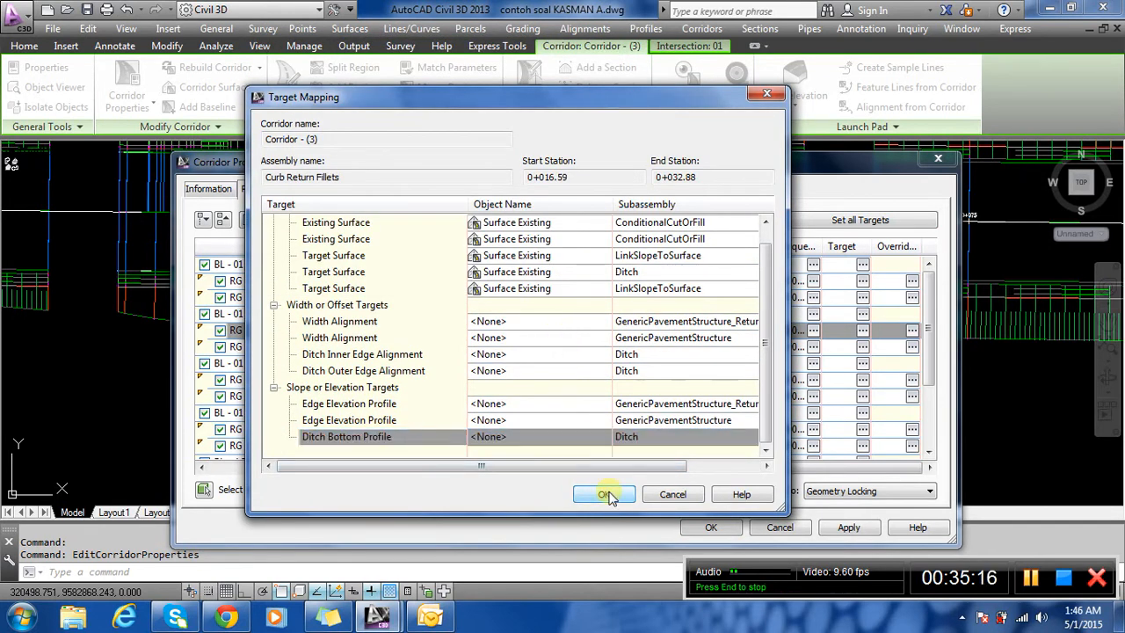
# Set the return pavement's Width Alignment target to AS03 for the SE quadrant region starting at 0+016.59.
pyautogui.click(862, 331)
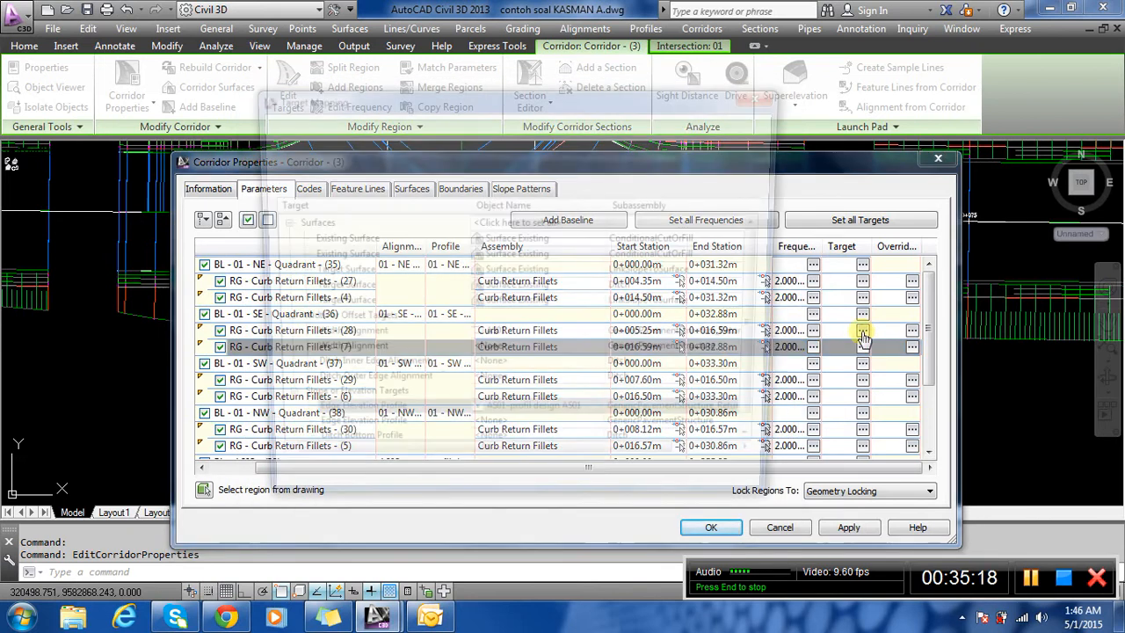
pyautogui.press('Return')
pyautogui.click(862, 348)
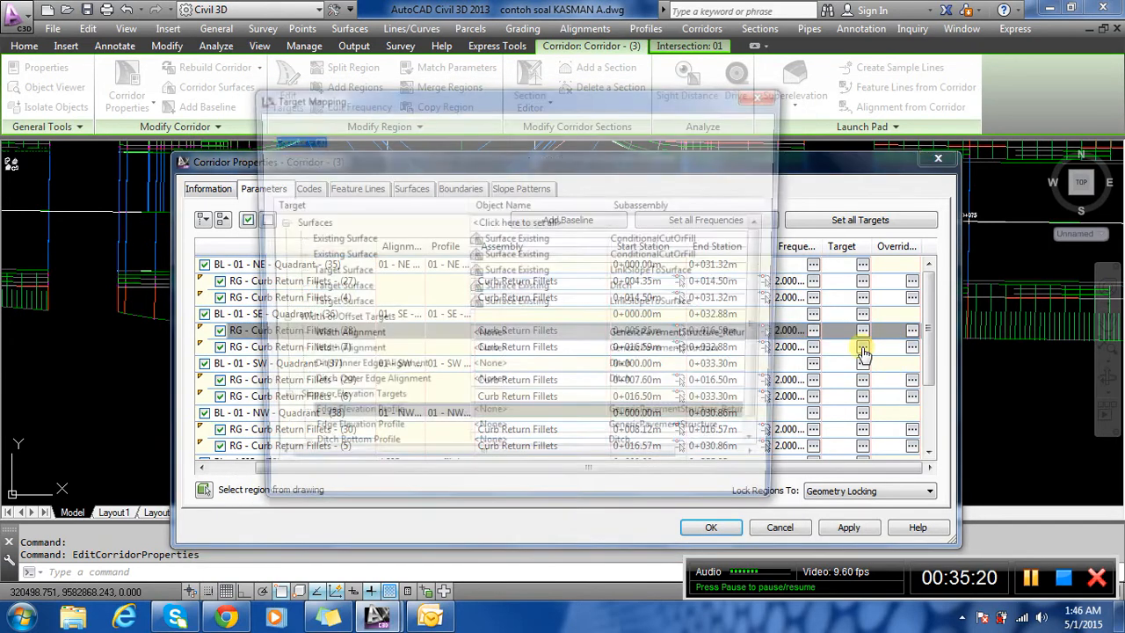
pyautogui.click(605, 339)
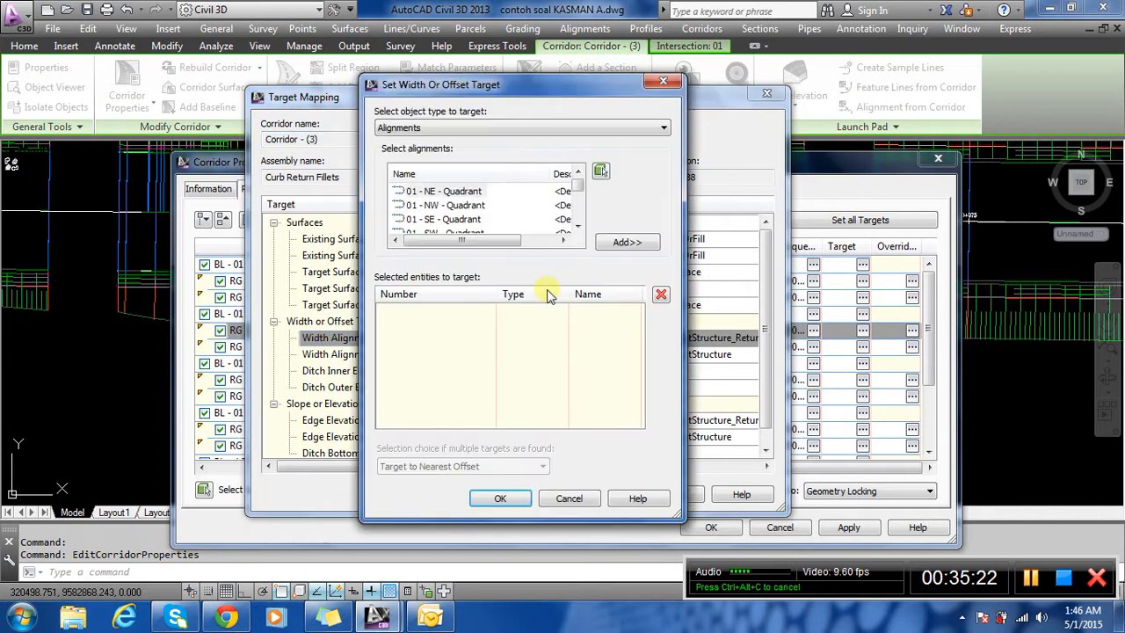
pyautogui.scroll(-1, 490, 225)
pyautogui.click(435, 219)
pyautogui.scroll(-1, 463, 221)
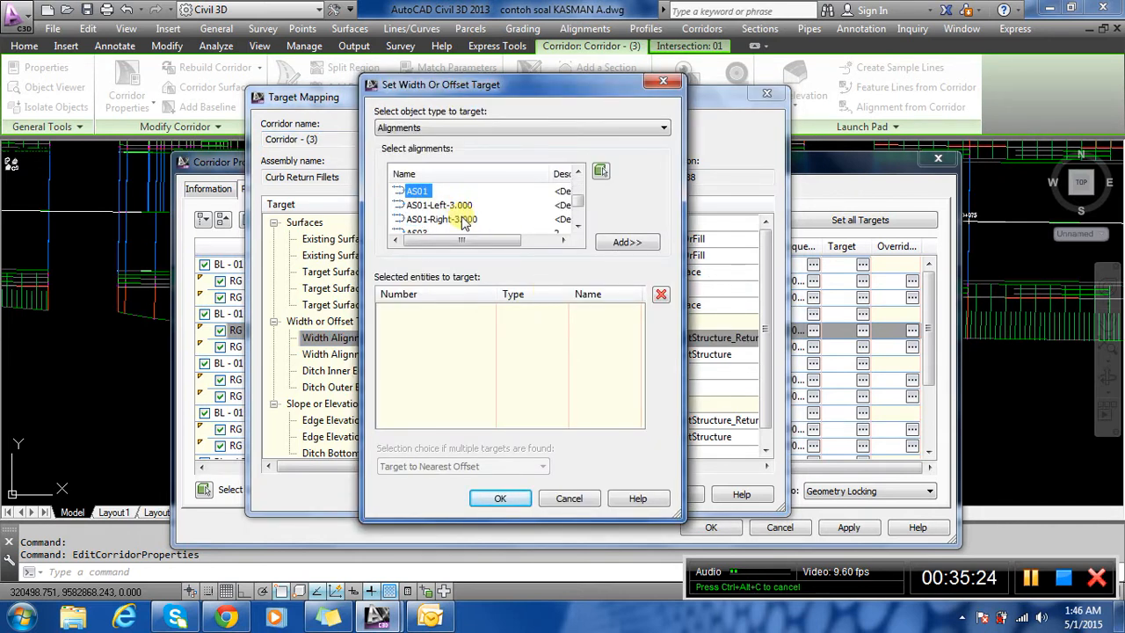
pyautogui.scroll(-1, 449, 224)
pyautogui.click(618, 242)
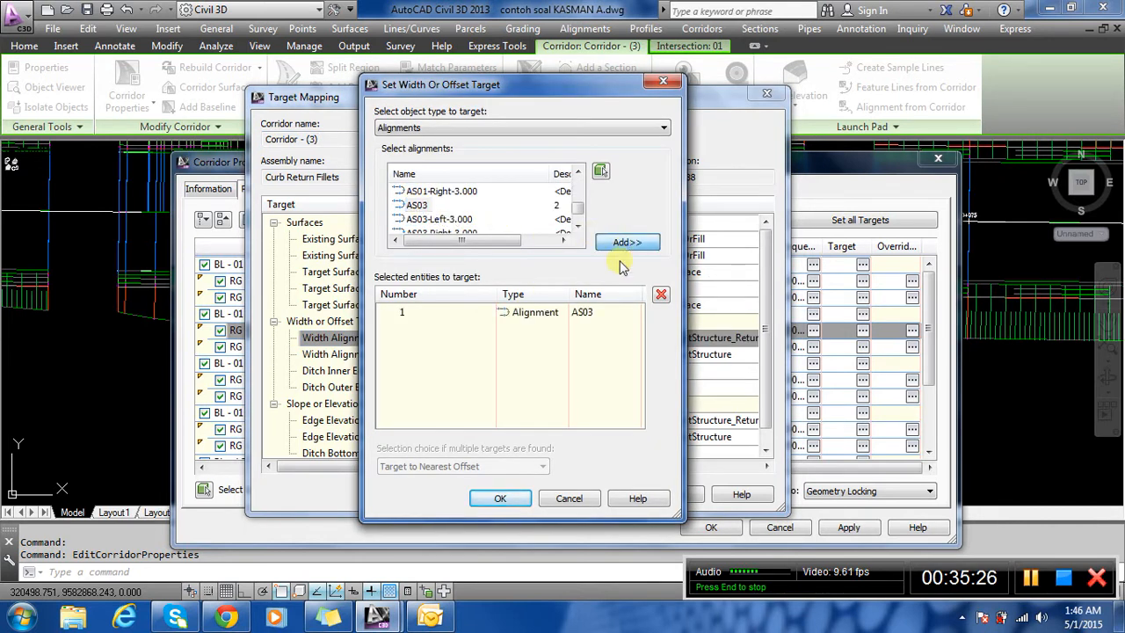
pyautogui.click(500, 499)
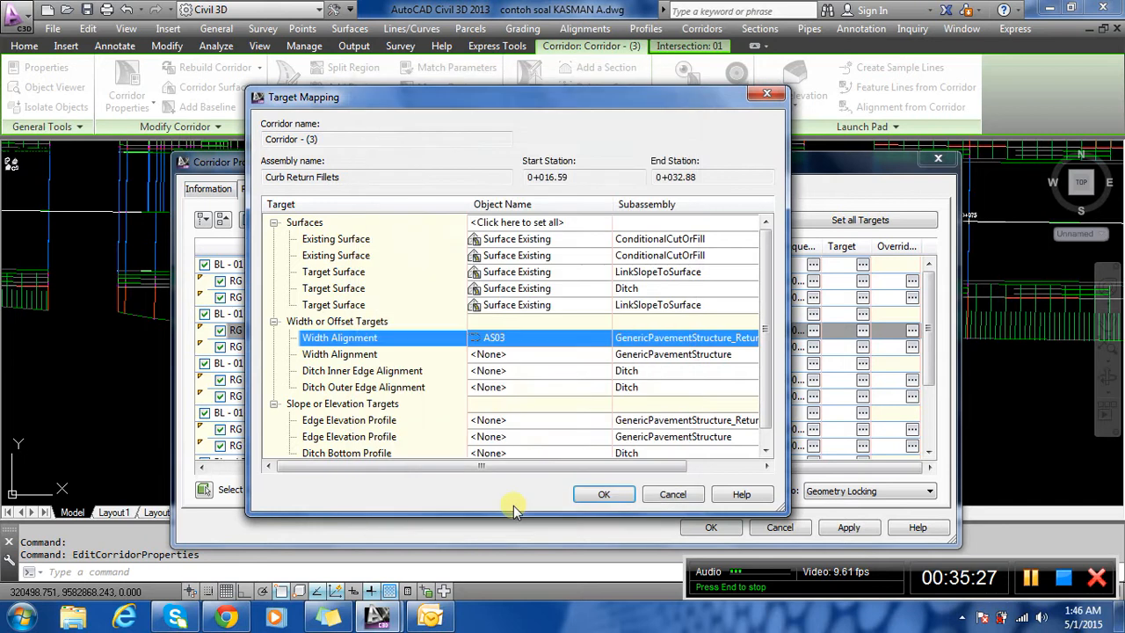
# Set the return pavement's Edge Elevation Profile target to profil design AS03 from alignment AS03, and rebuild the corridor.
pyautogui.click(557, 424)
pyautogui.click(489, 160)
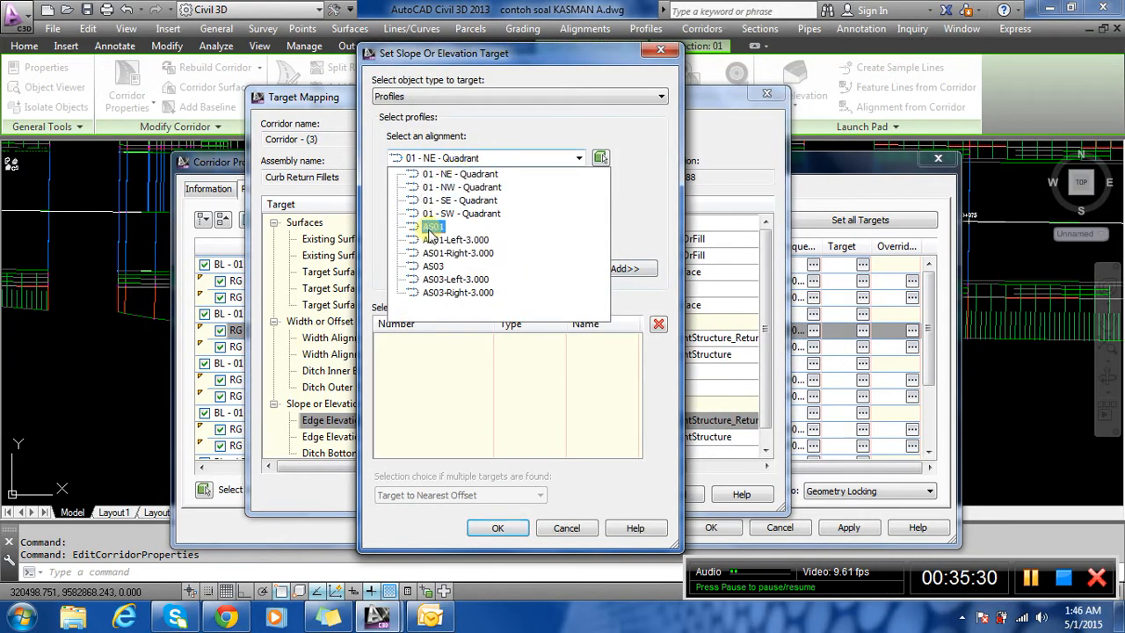
pyautogui.click(435, 266)
pyautogui.click(435, 219)
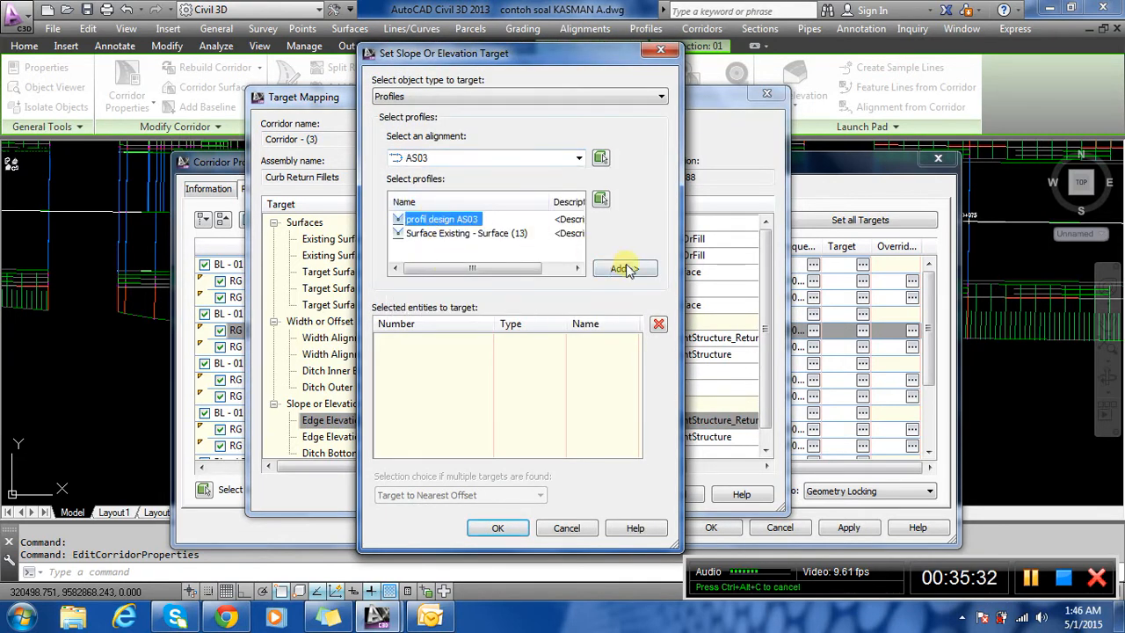
pyautogui.click(624, 268)
pyautogui.click(498, 527)
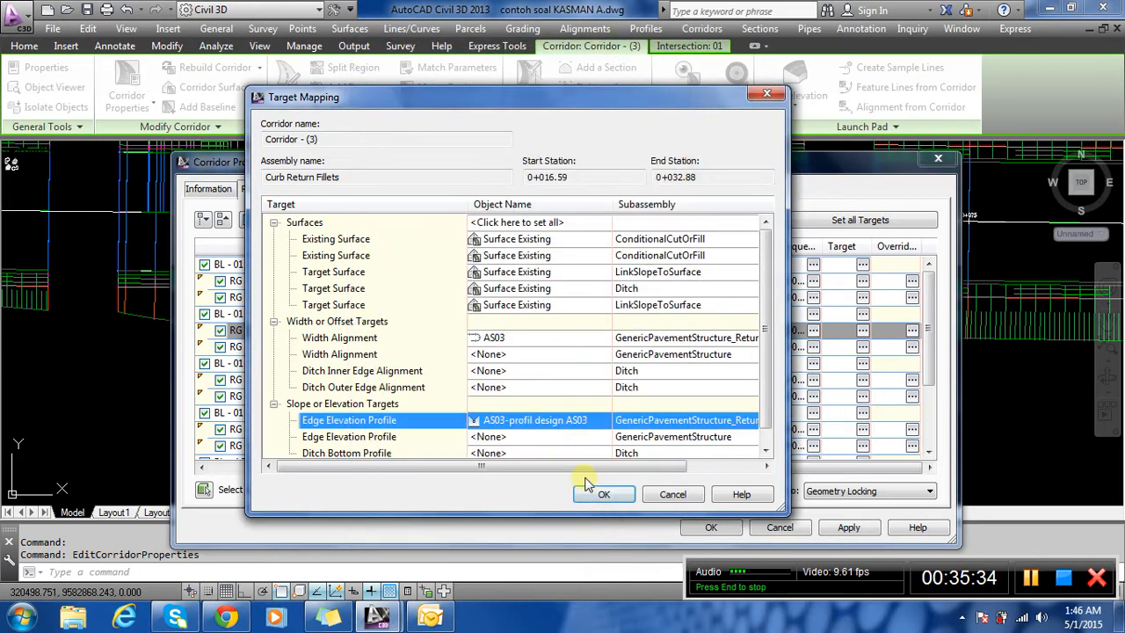
pyautogui.click(587, 494)
pyautogui.click(711, 526)
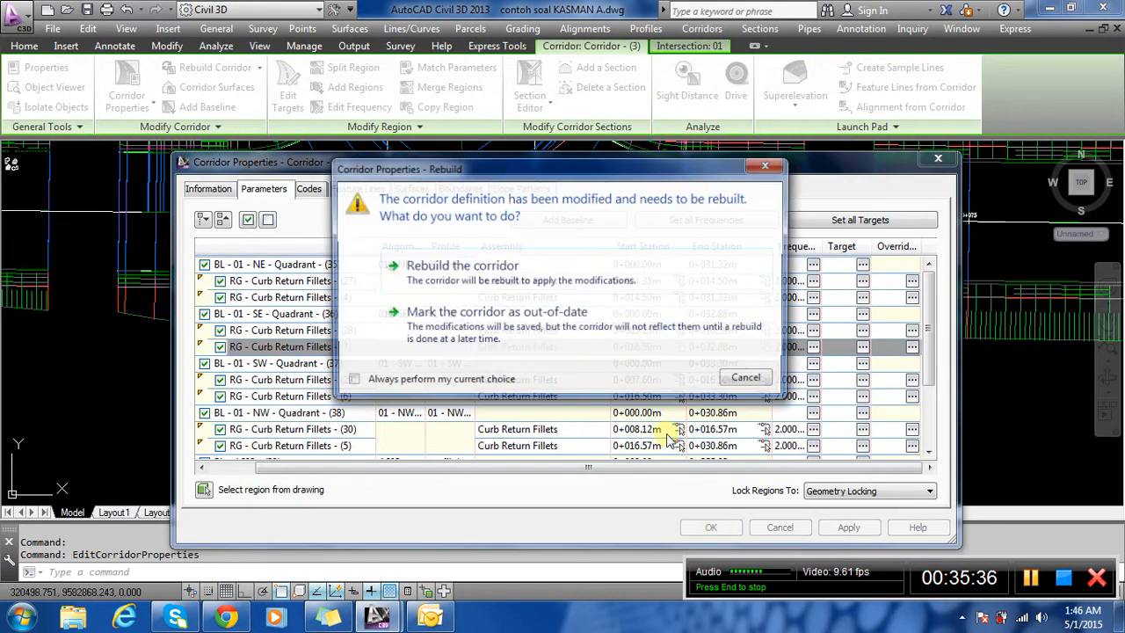
pyautogui.click(495, 266)
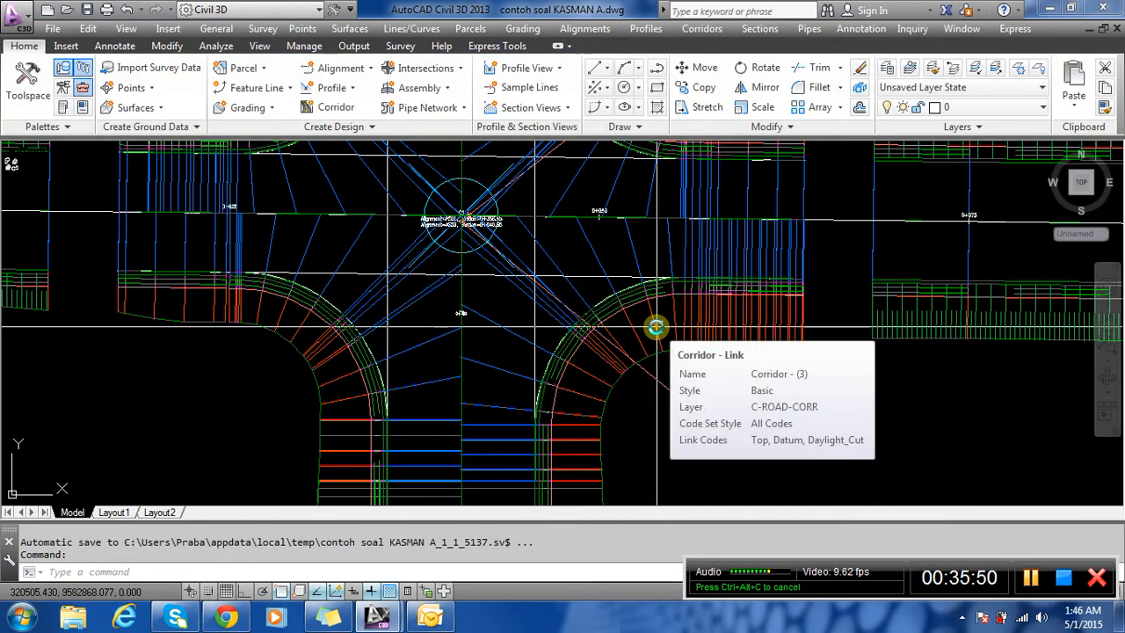
# Stretch the near end of the AS03 corridor region east of the intersection to meet the intersection corridor's east edge.
pyautogui.scroll(-3, 435, 325)
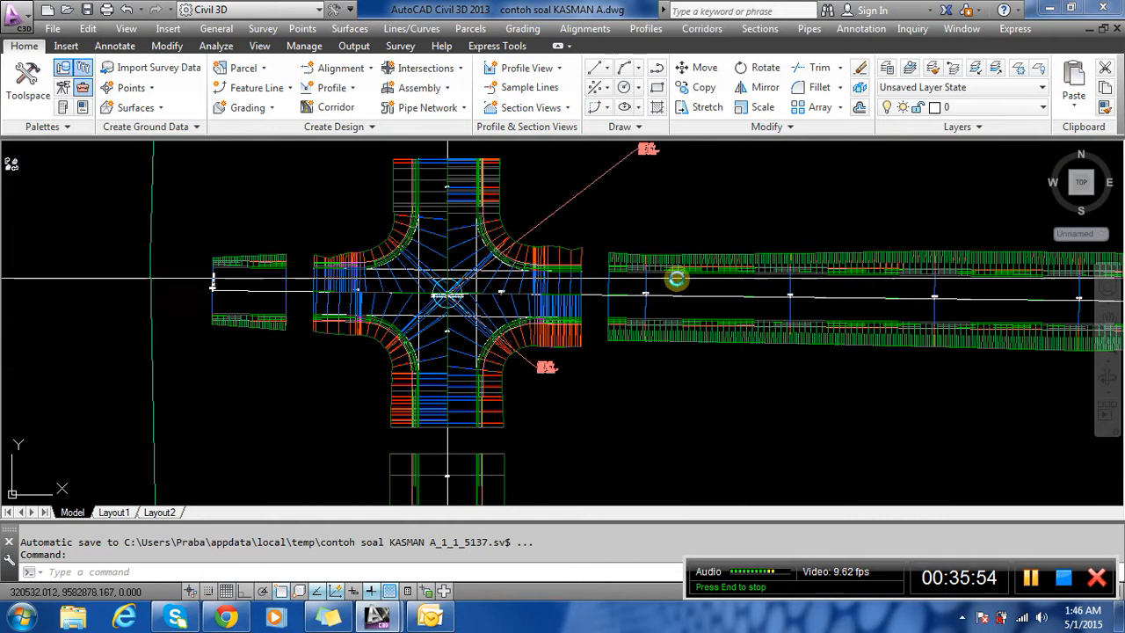
pyautogui.scroll(-4, 510, 321)
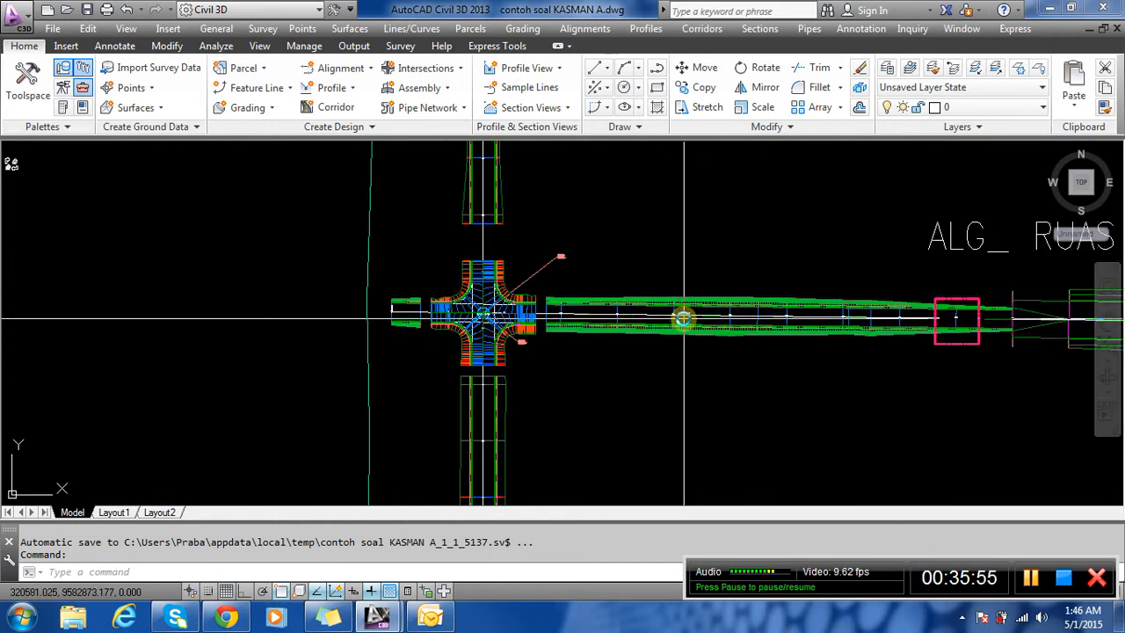
pyautogui.scroll(4, 468, 309)
pyautogui.scroll(-5, 467, 312)
pyautogui.scroll(3, 467, 315)
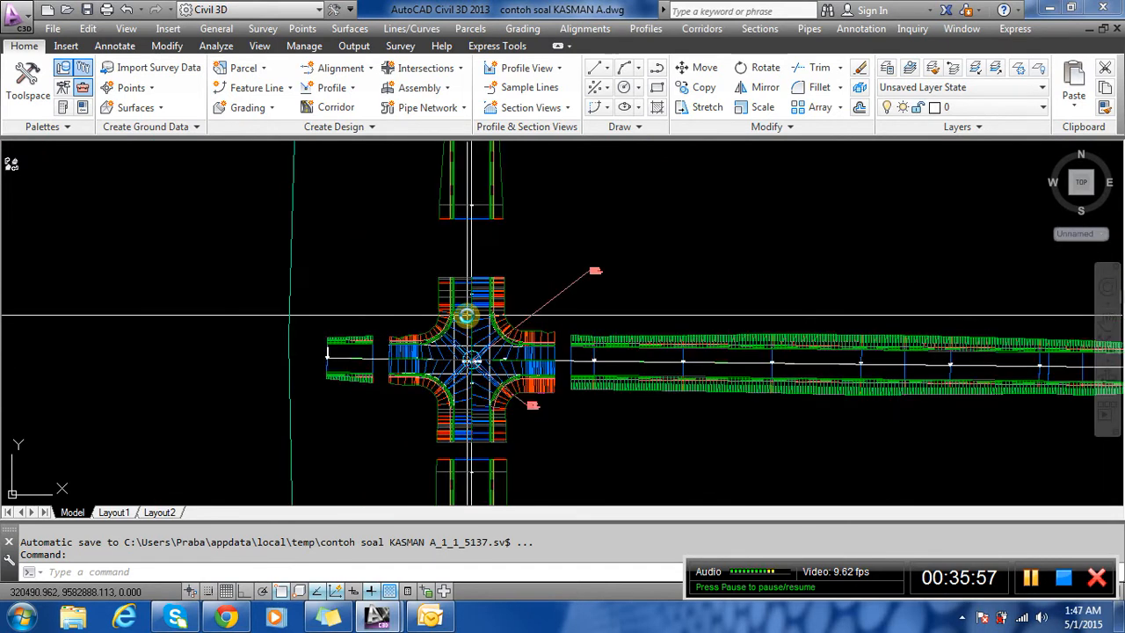
pyautogui.scroll(1, 506, 329)
pyautogui.scroll(-1, 536, 348)
pyautogui.scroll(3, 565, 361)
pyautogui.click(637, 306)
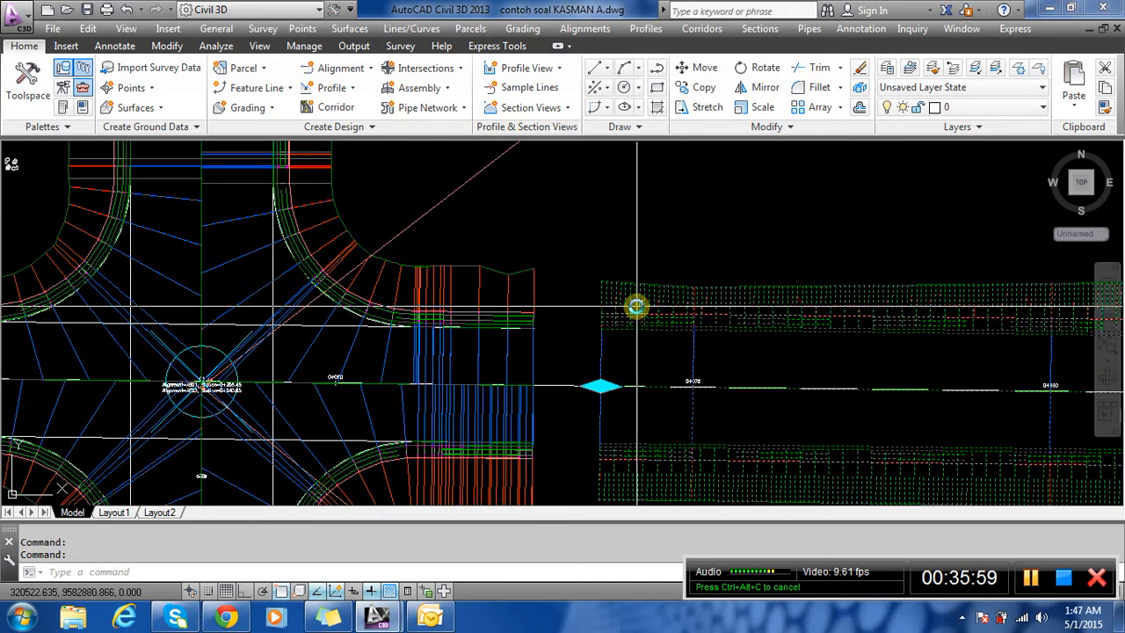
pyautogui.click(600, 387)
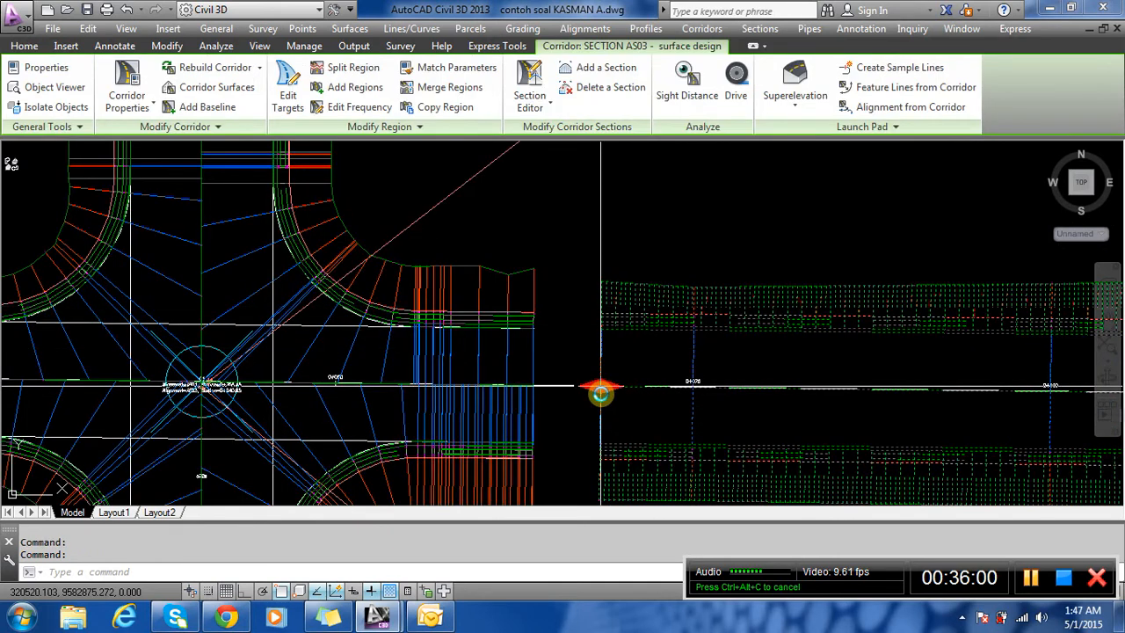
pyautogui.click(533, 387)
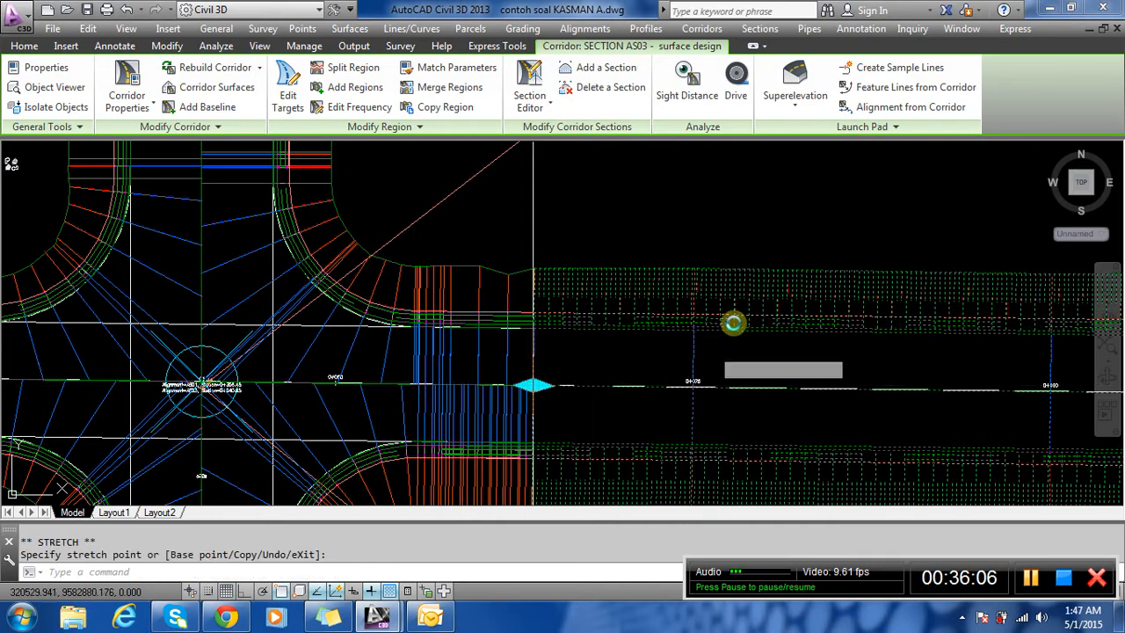
# Stretch the AS03 corridor region west of the intersection up to the intersection corridor's west edge.
pyautogui.scroll(-4, 720, 334)
pyautogui.scroll(5, 536, 356)
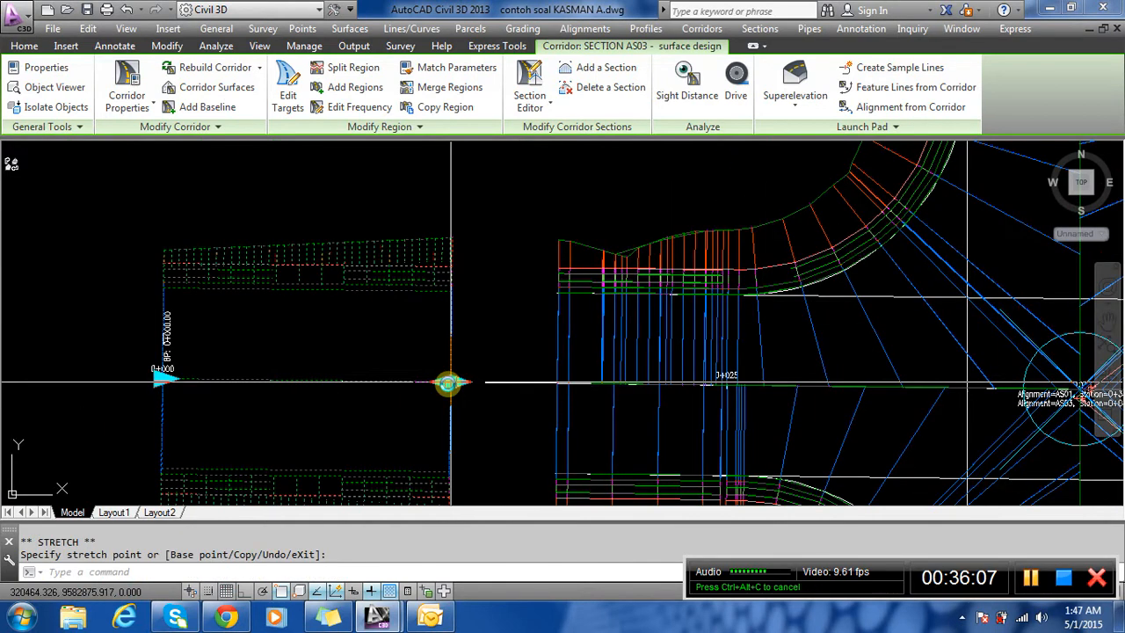
pyautogui.click(459, 380)
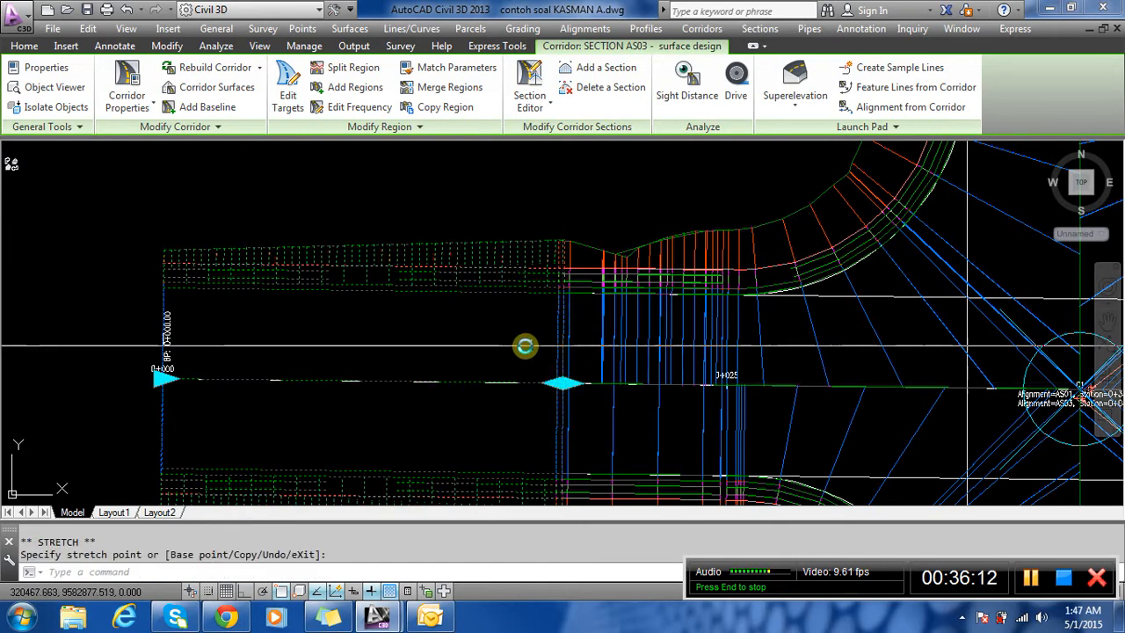
# Stretch the near end of the AS01 corridor region south of the intersection to the intersection corridor's south edge.
pyautogui.scroll(-3, 487, 182)
pyautogui.scroll(1, 648, 386)
pyautogui.scroll(2, 648, 398)
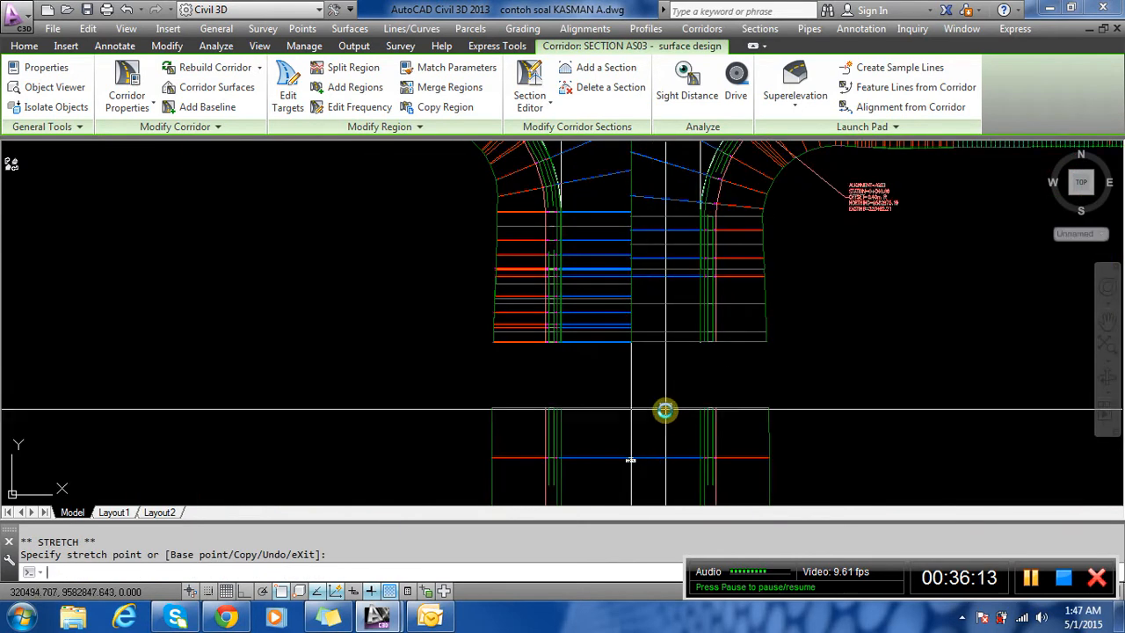
pyautogui.press('Escape')
pyautogui.click(634, 389)
pyautogui.click(631, 407)
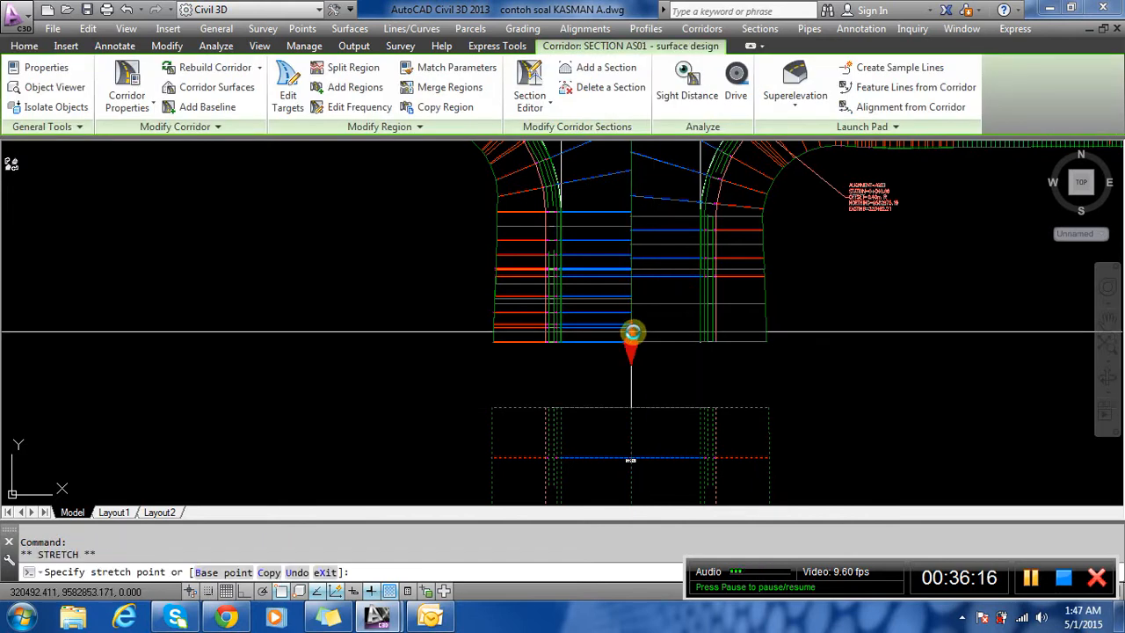
pyautogui.click(632, 333)
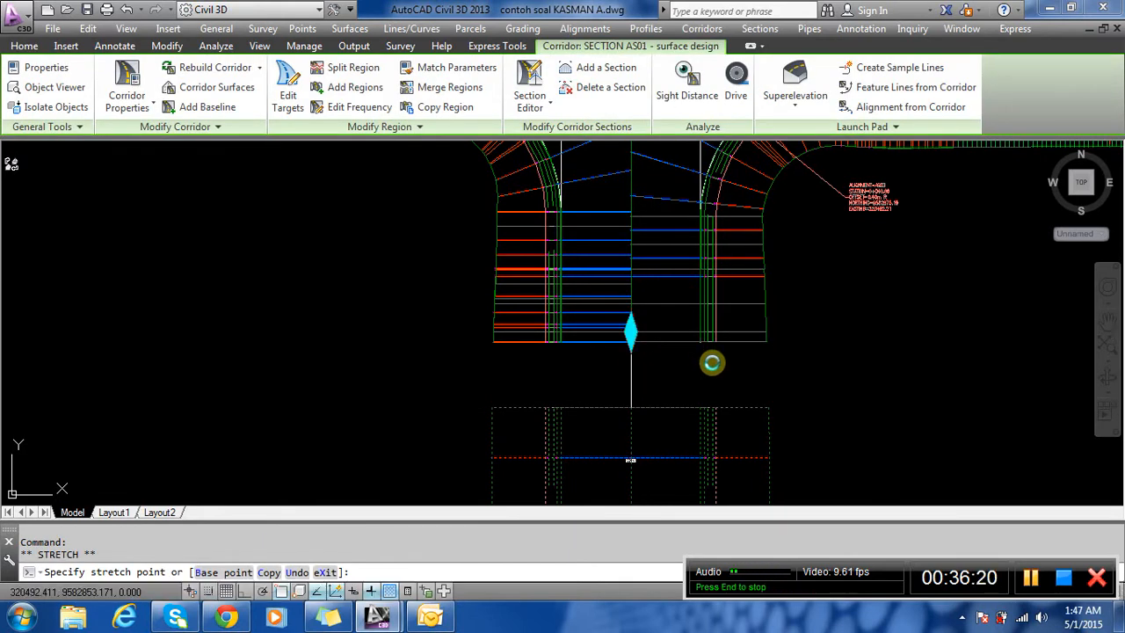
# Stretch the near end of the AS01 corridor region north of the intersection to the intersection corridor's north edge.
pyautogui.scroll(-6, 642, 459)
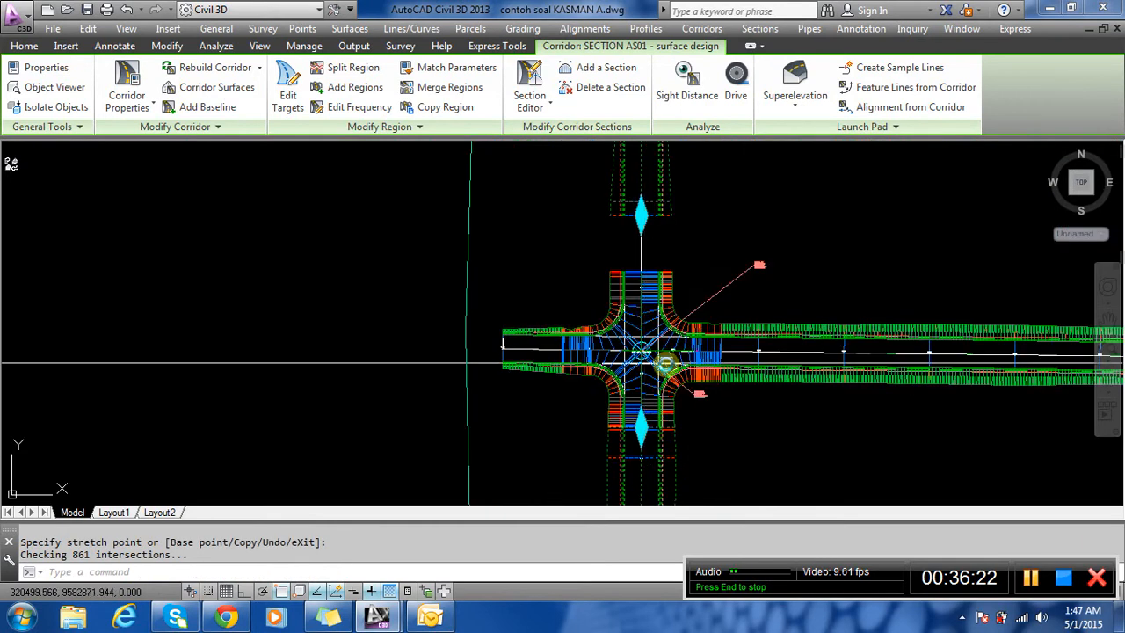
pyautogui.scroll(6, 658, 203)
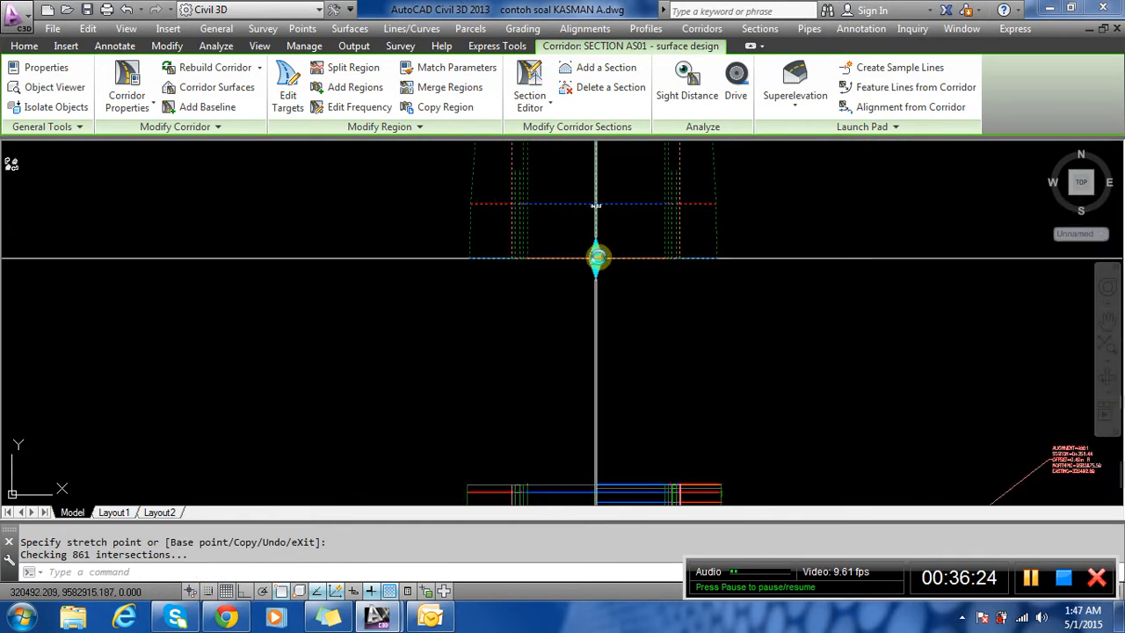
pyautogui.click(596, 258)
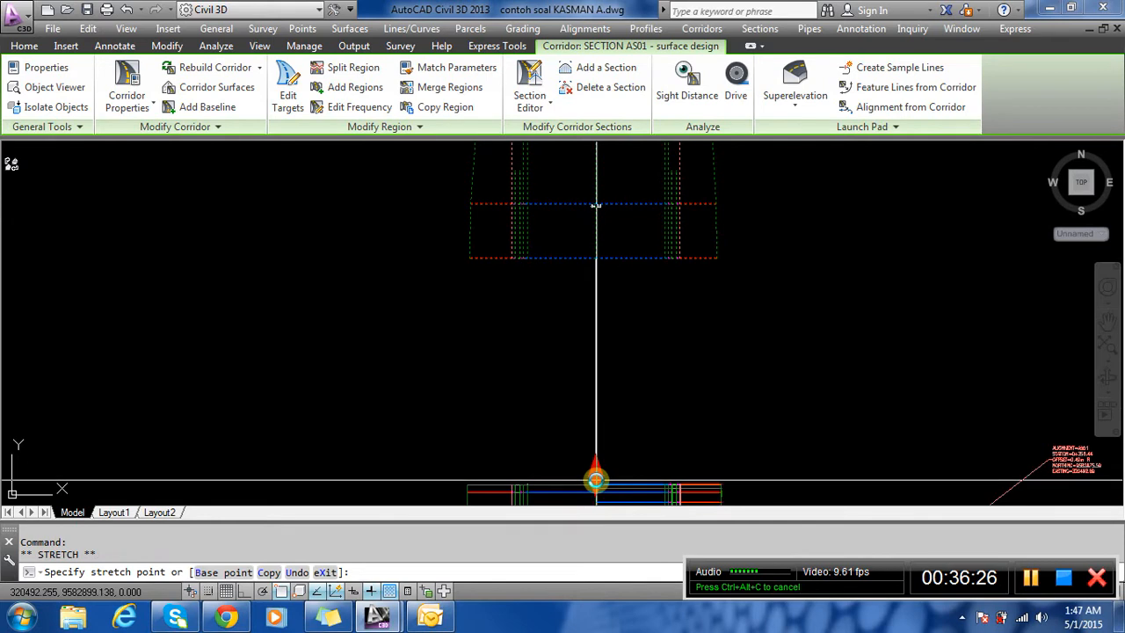
pyautogui.click(596, 482)
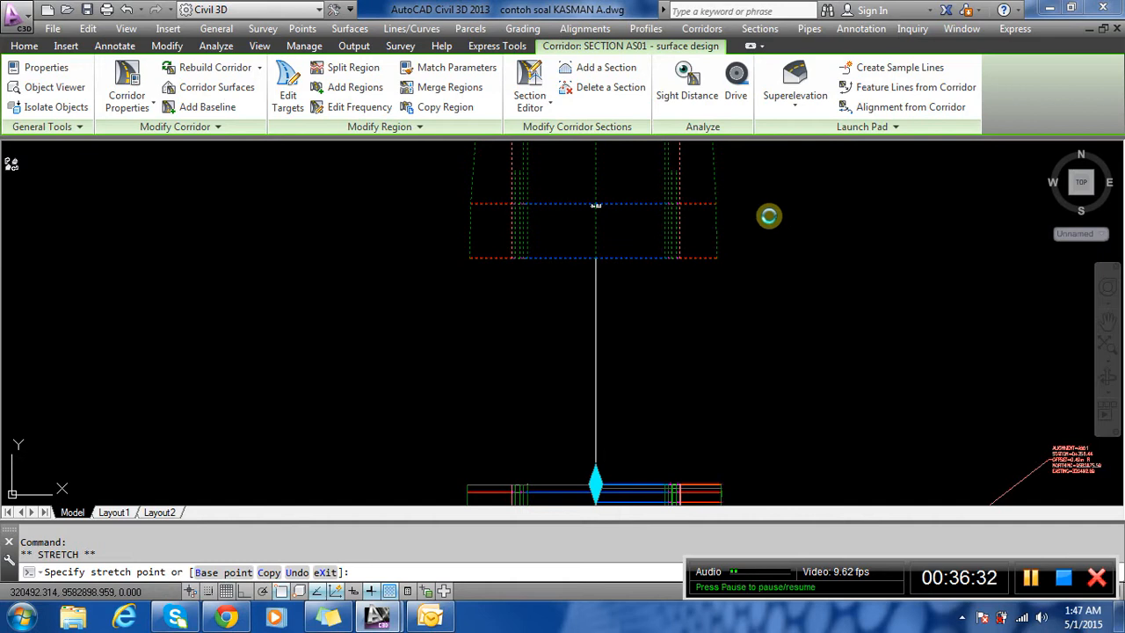
pyautogui.scroll(-3, 557, 238)
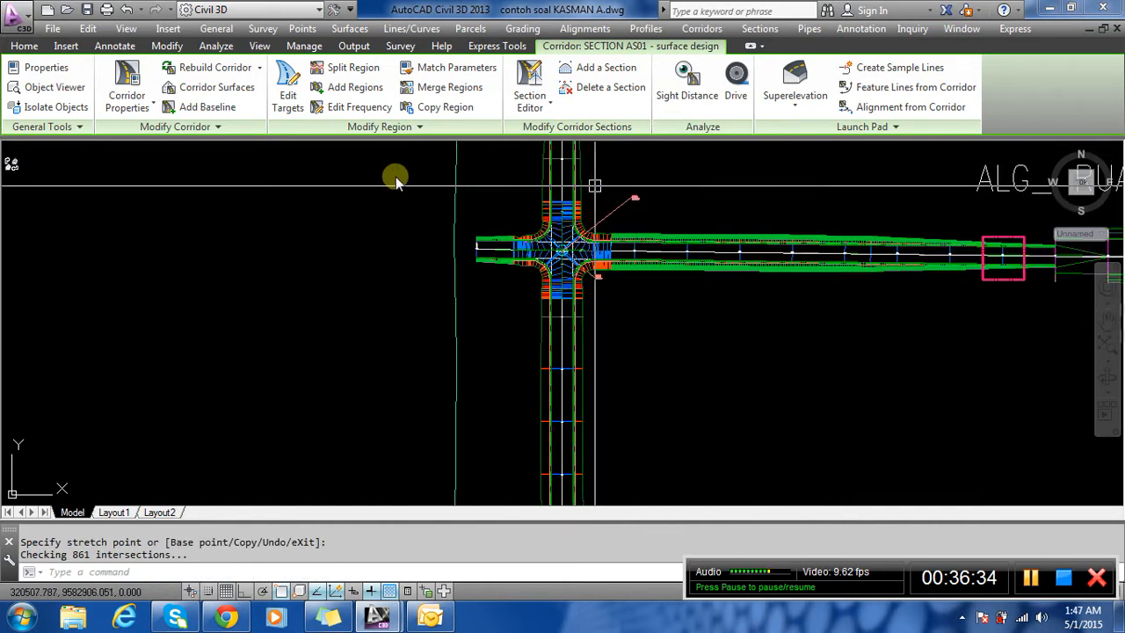
# Save the drawing and review the region frequencies in the intersection corridor's properties without changing them.
pyautogui.press('Escape')
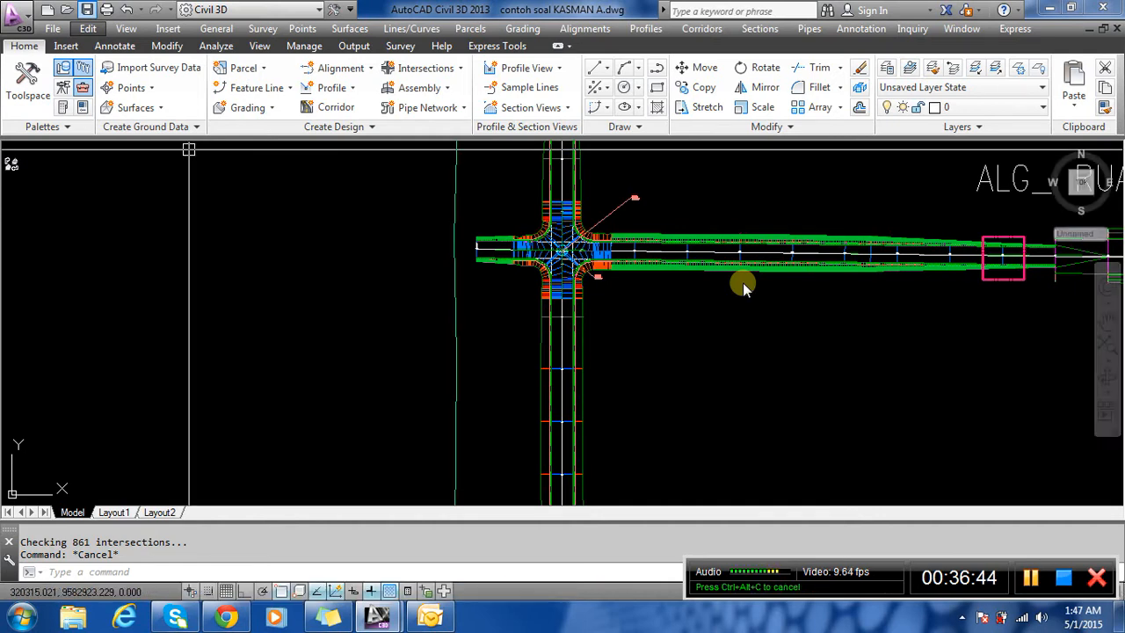
pyautogui.scroll(6, 571, 232)
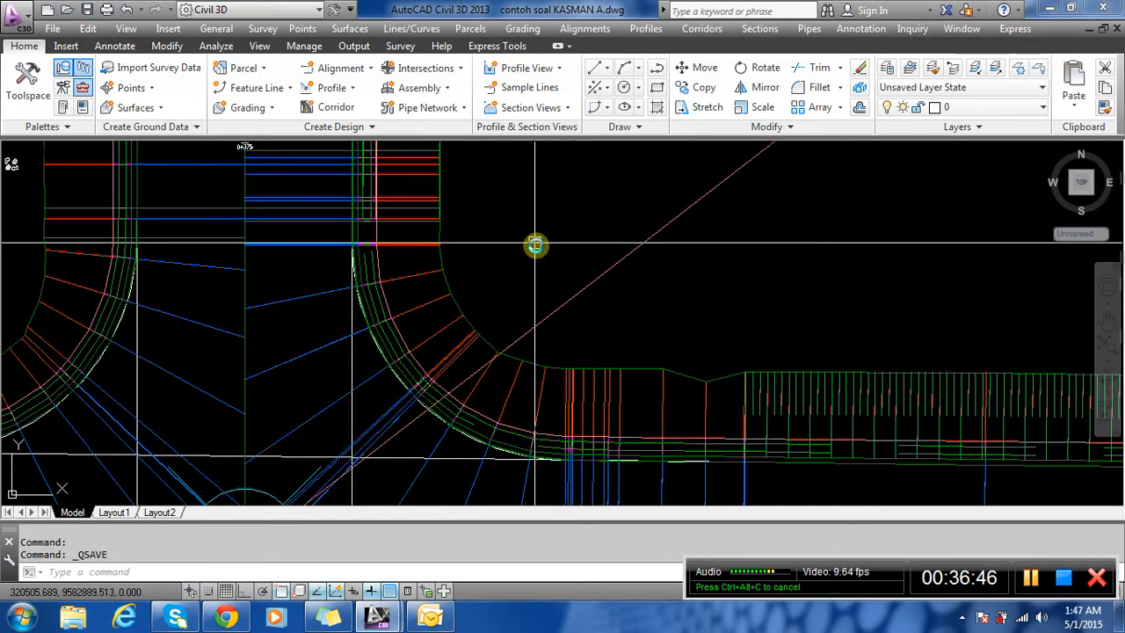
pyautogui.click(606, 414)
pyautogui.rightClick(606, 414)
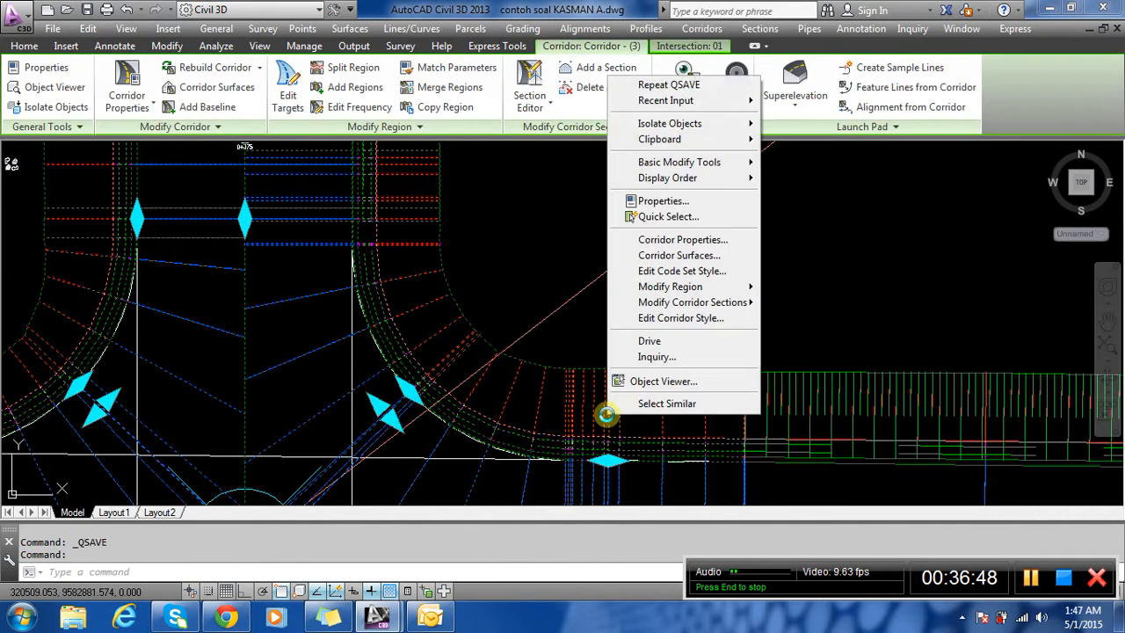
pyautogui.click(661, 241)
pyautogui.doubleClick(661, 248)
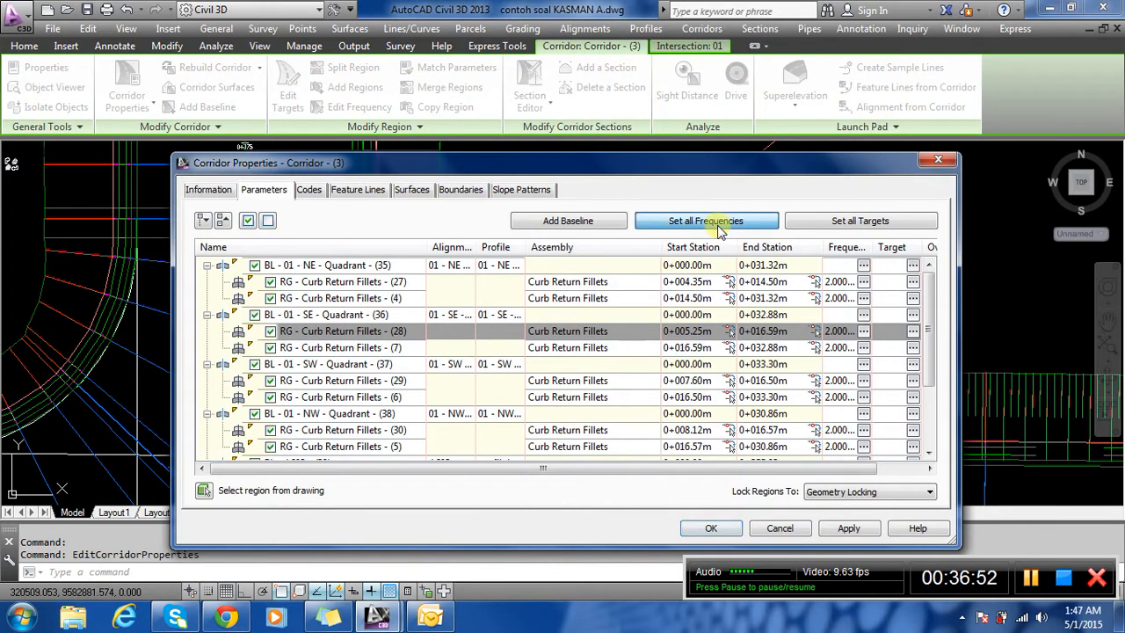
pyautogui.click(721, 227)
pyautogui.click(367, 463)
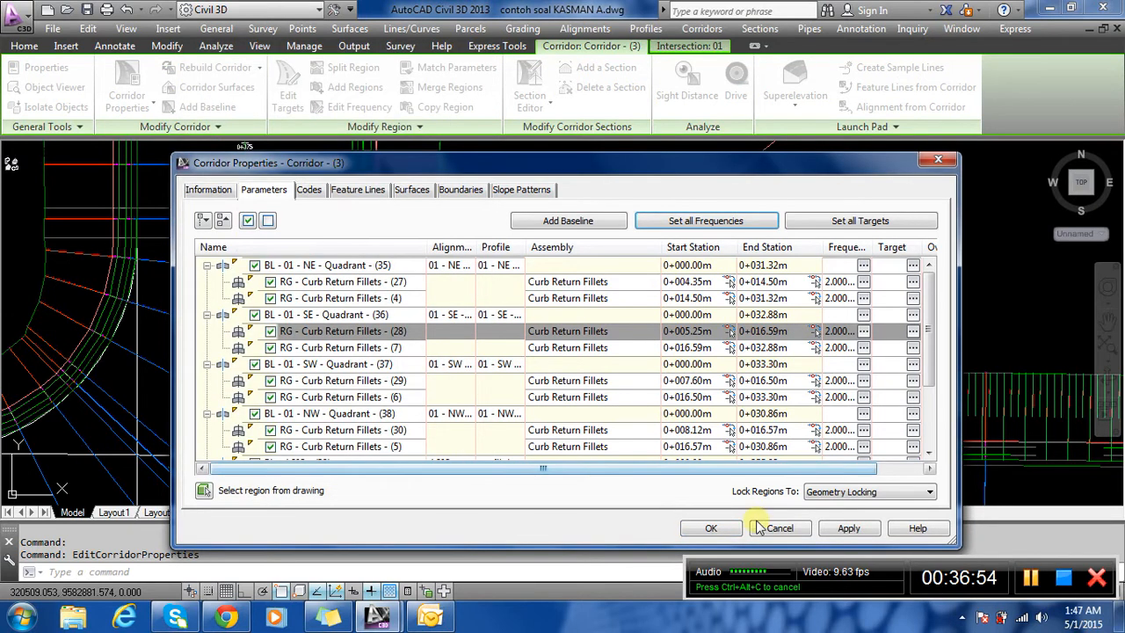
pyautogui.click(801, 531)
# Set all AS03 corridor assembly frequencies to 2 m along tangents, curves, spirals and profile curves, and rebuild the corridor.
pyautogui.scroll(-4, 711, 343)
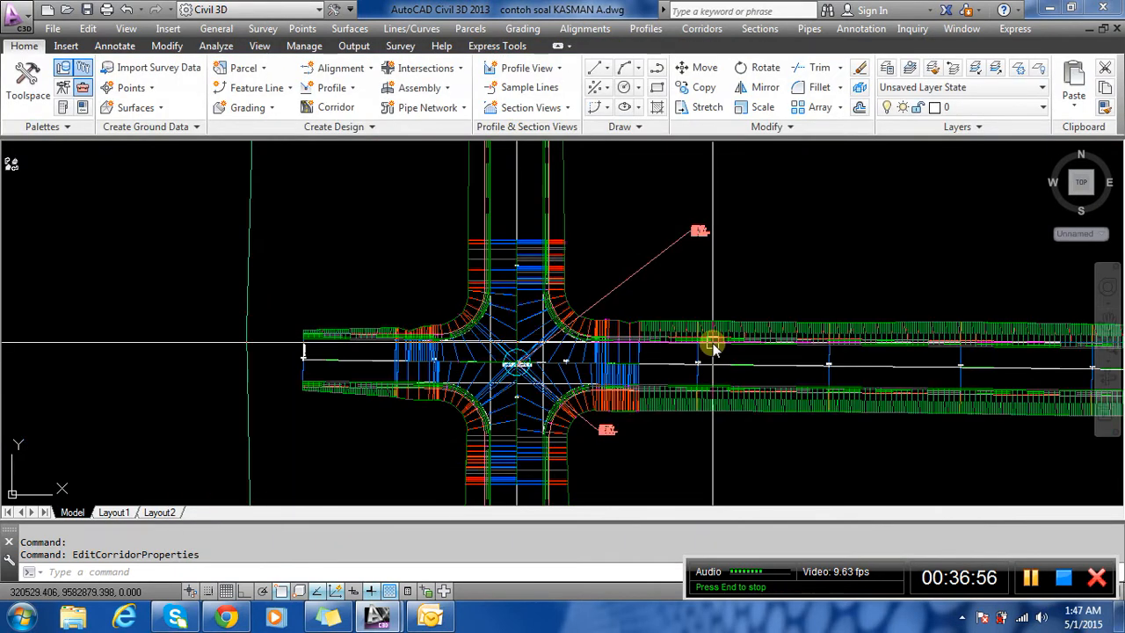
pyautogui.click(713, 345)
pyautogui.rightClick(714, 346)
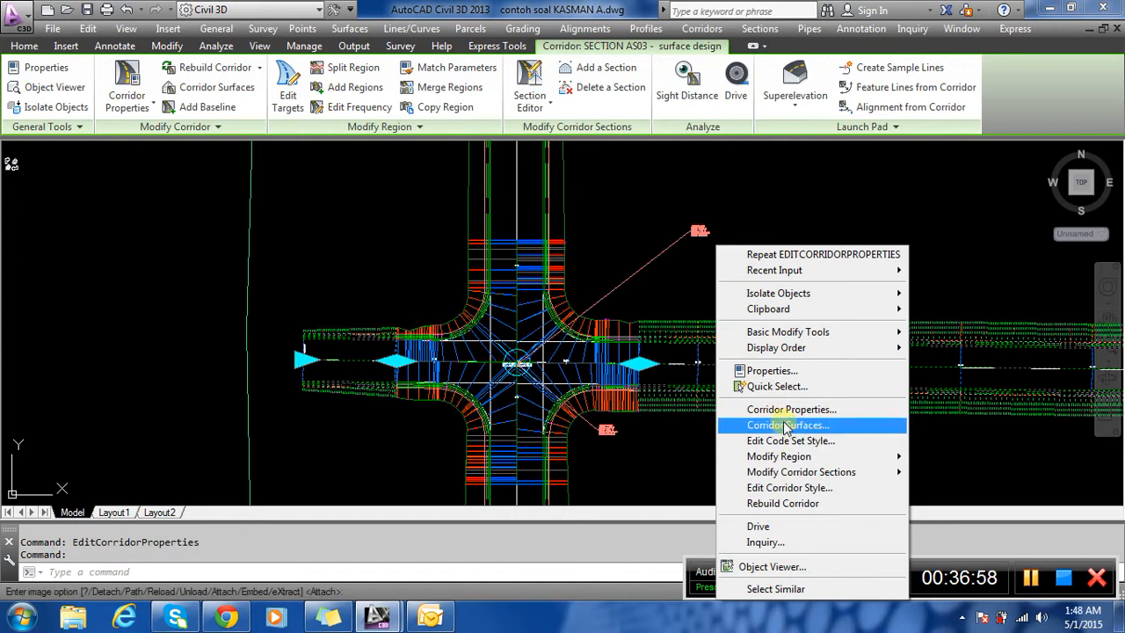
pyautogui.click(780, 409)
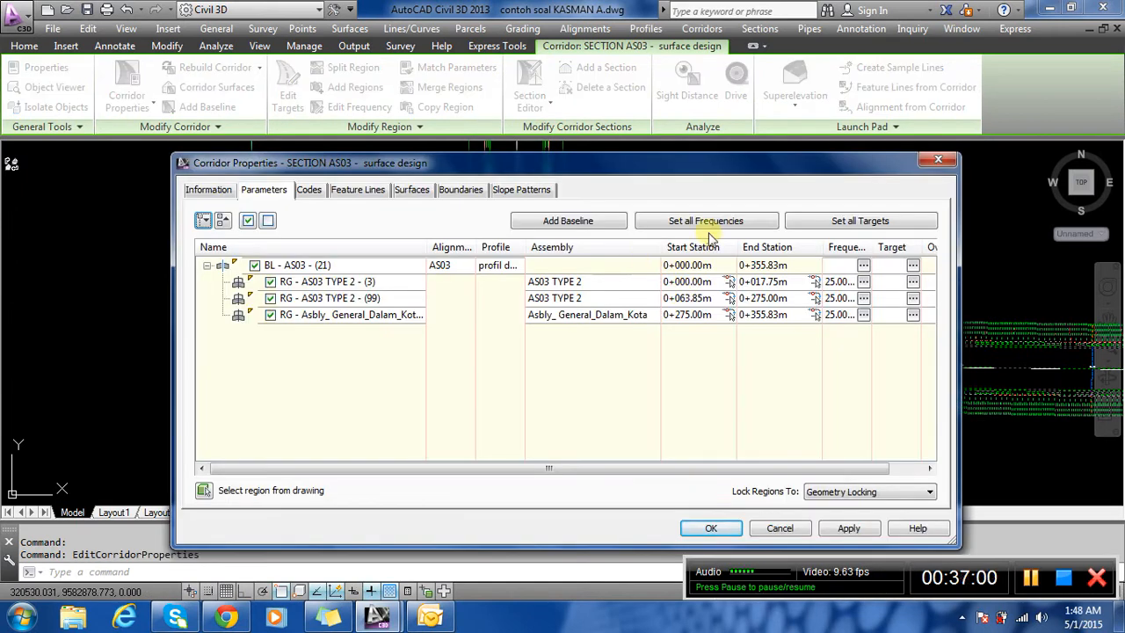
pyautogui.click(720, 222)
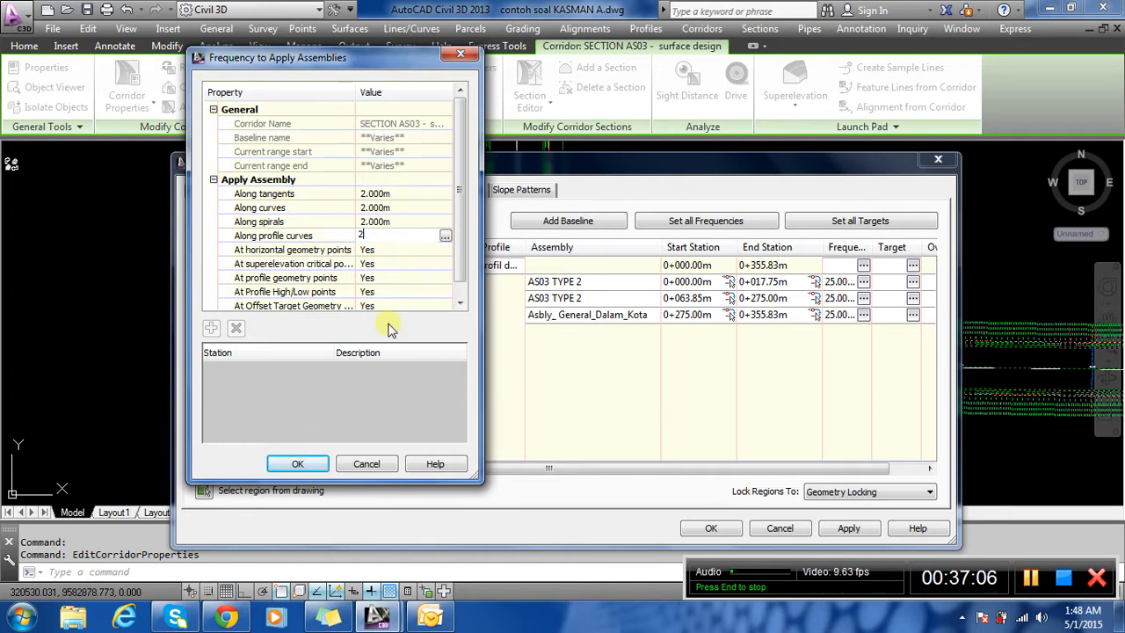
pyautogui.click(297, 462)
pyautogui.click(713, 529)
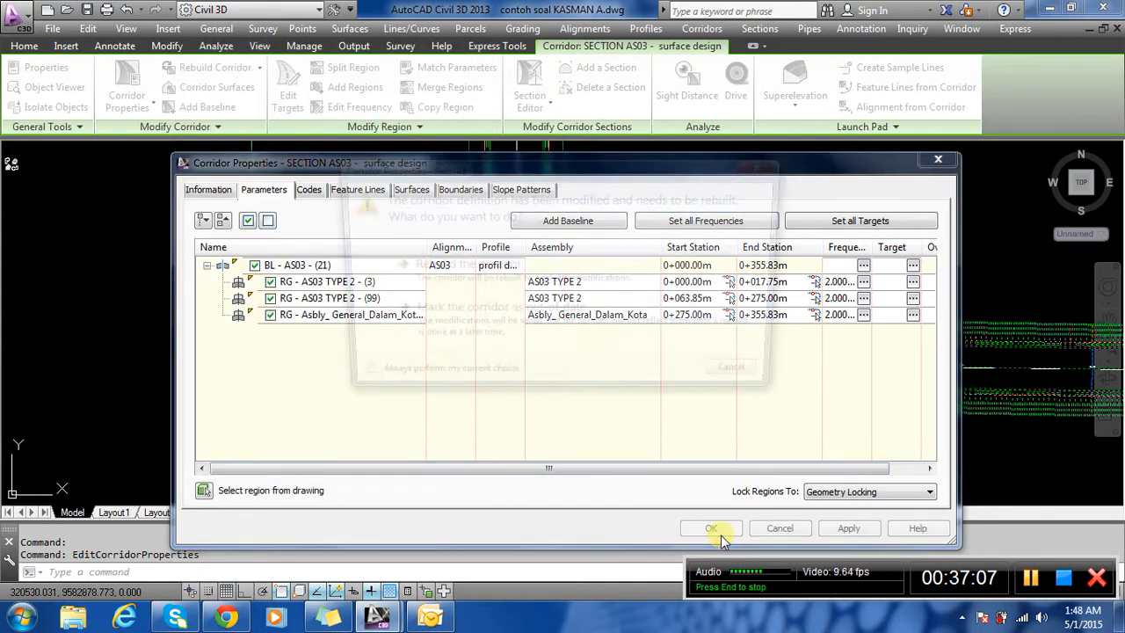
pyautogui.click(582, 279)
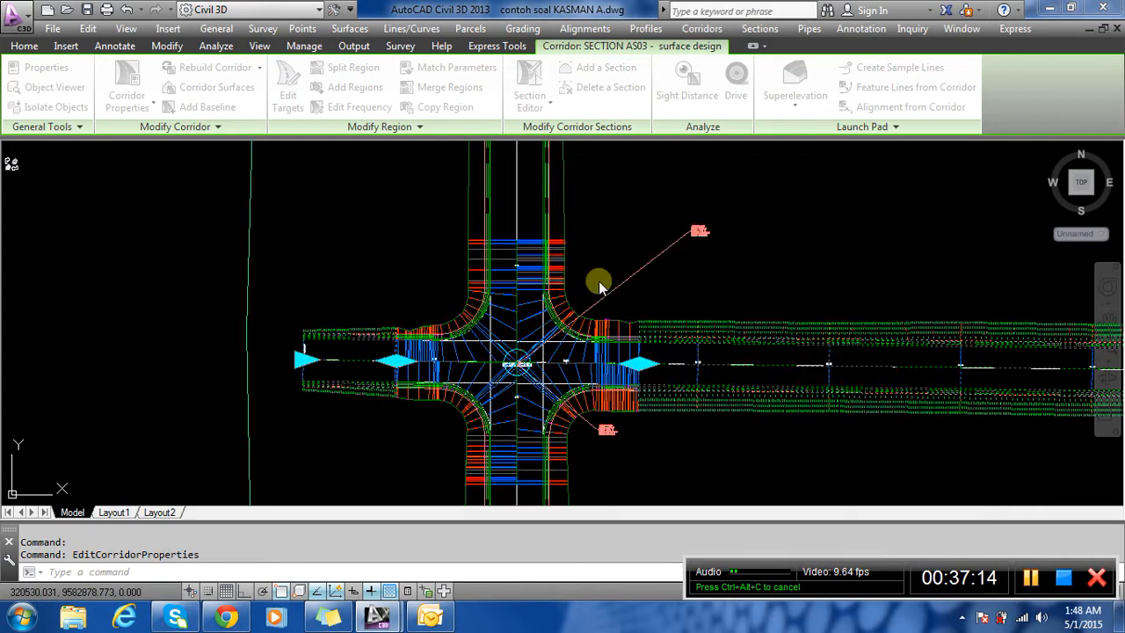
# Set all AS01 corridor assembly frequencies to 2 m, rebuild the corridor and save the drawing.
pyautogui.click(545, 209)
pyautogui.rightClick(545, 208)
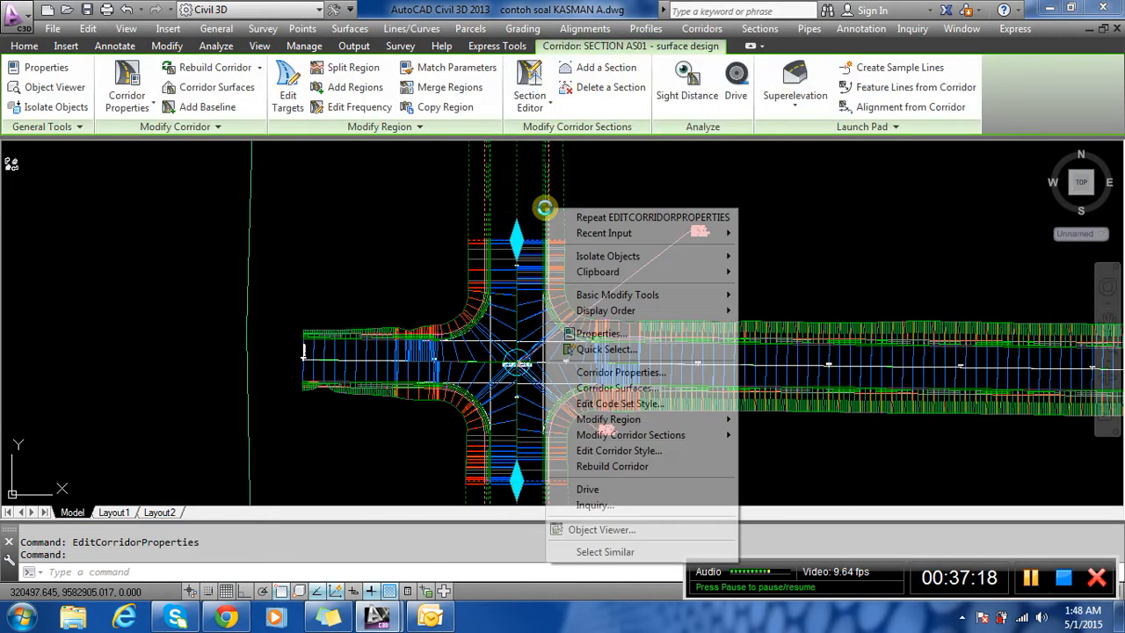
pyautogui.click(624, 378)
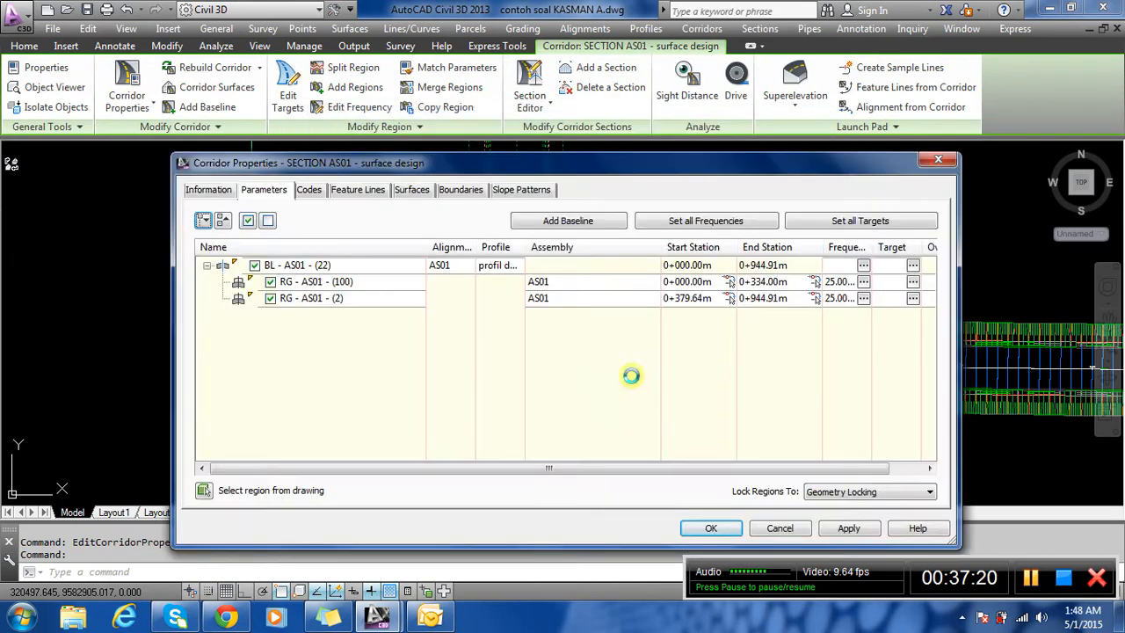
pyautogui.click(712, 223)
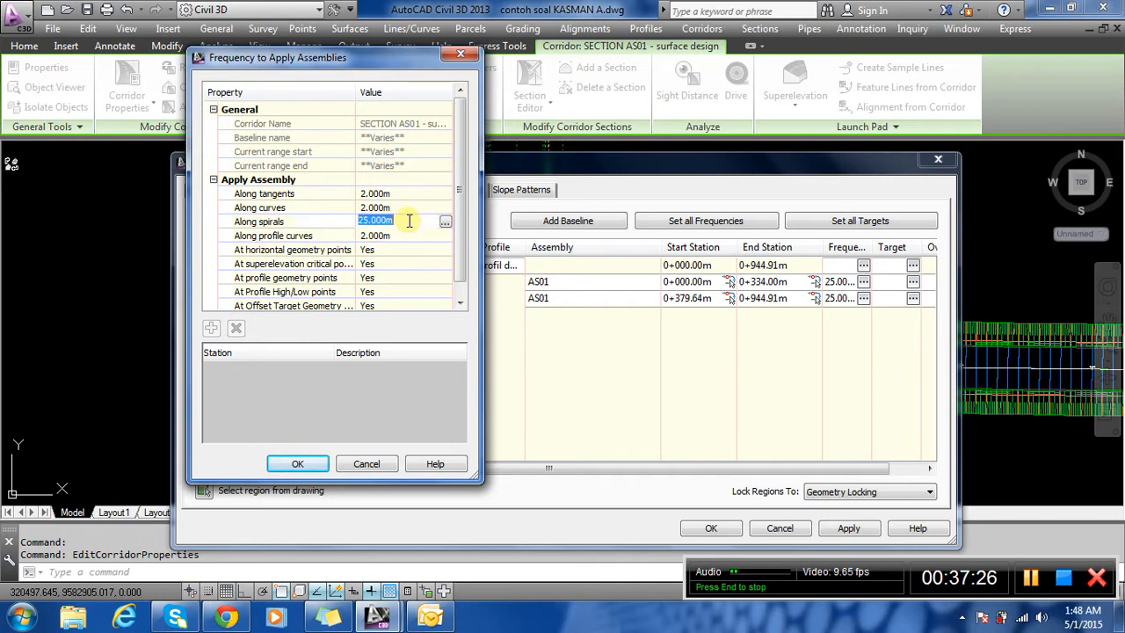
pyautogui.click(301, 464)
pyautogui.click(713, 527)
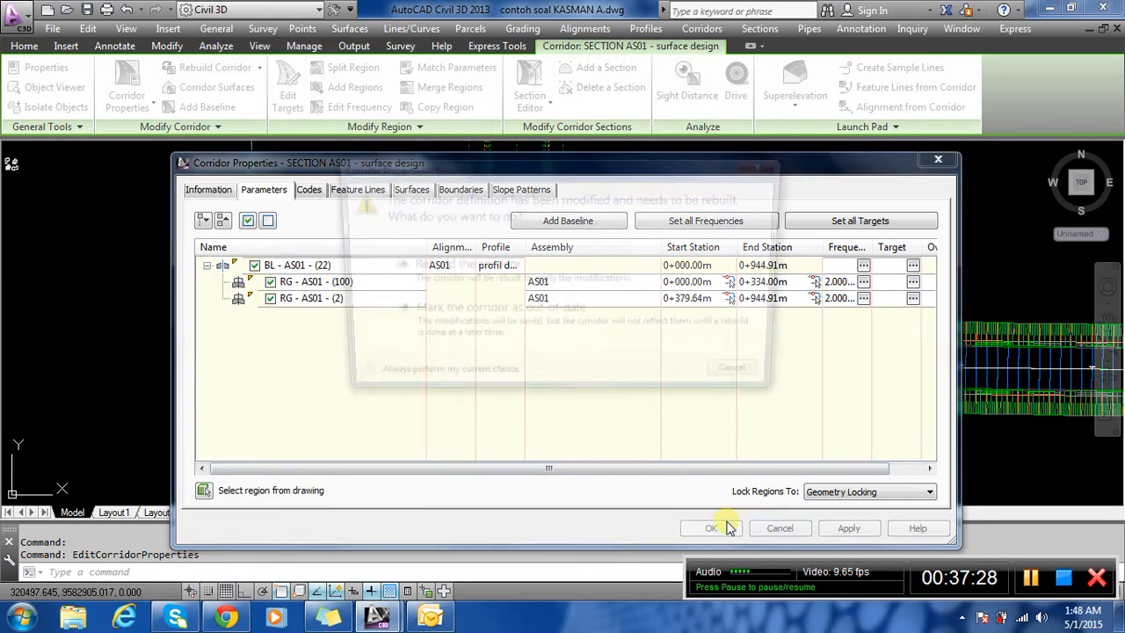
pyautogui.click(554, 278)
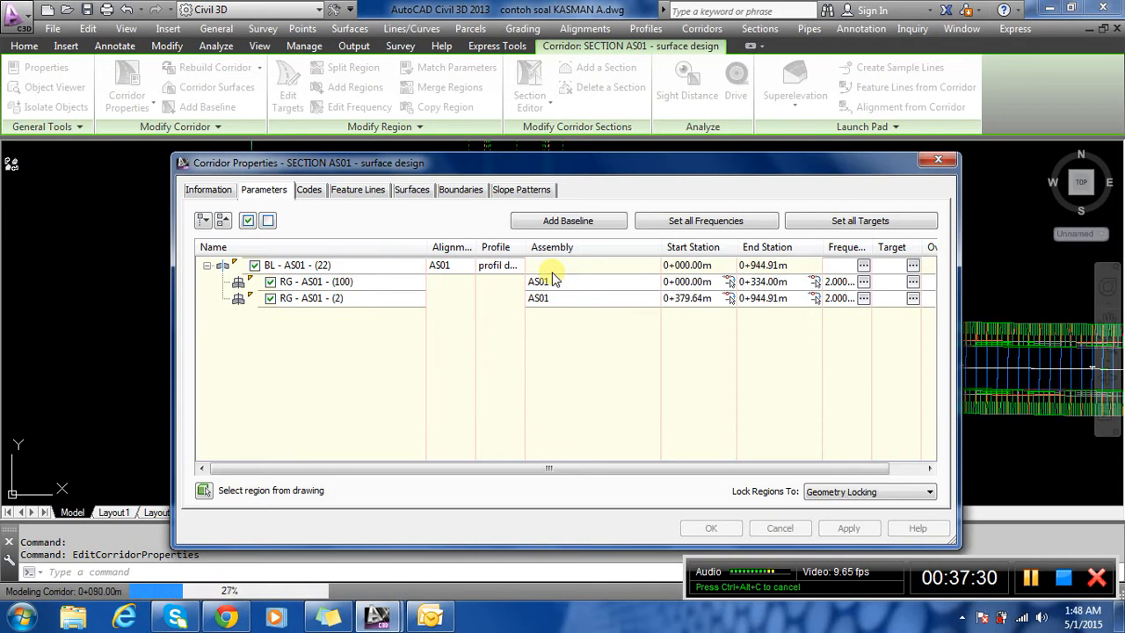
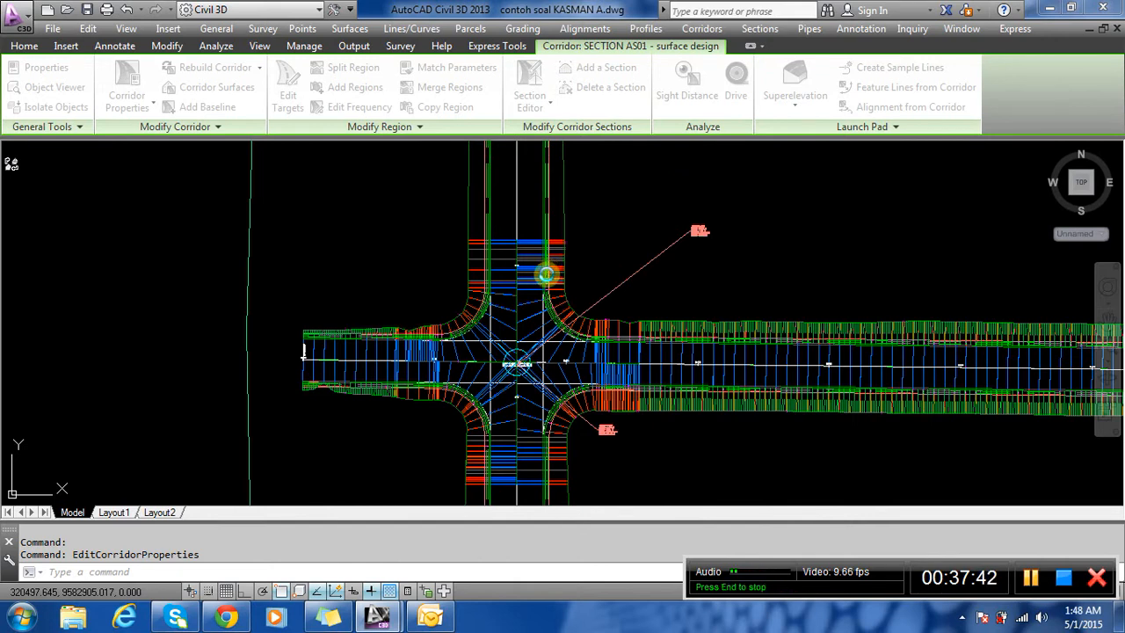
pyautogui.click(88, 9)
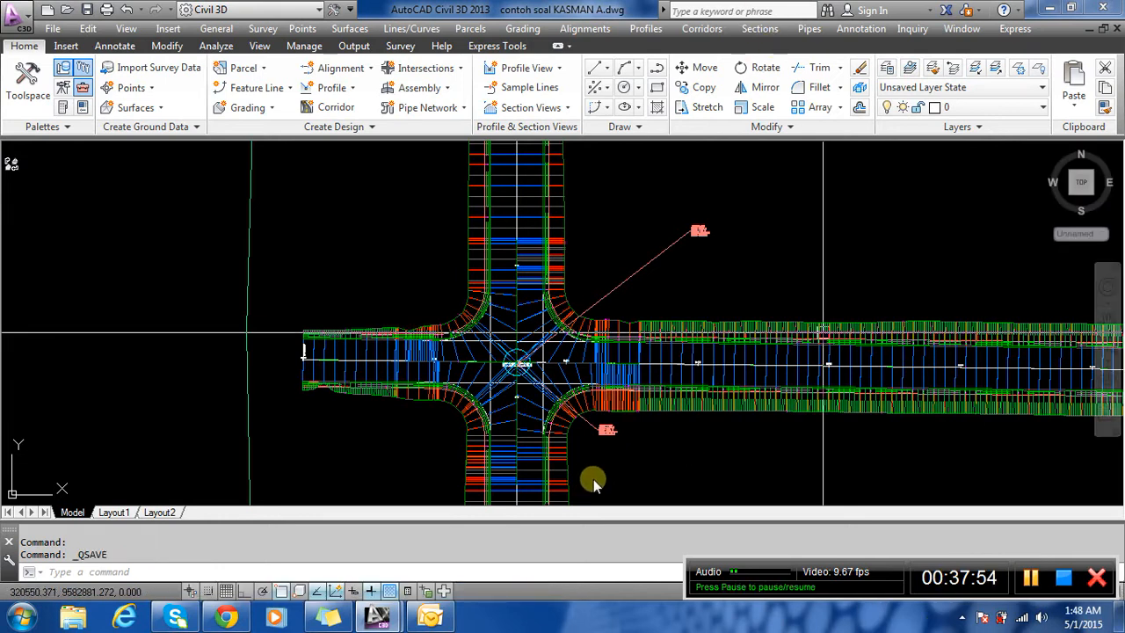
# Examine the intersection corridor's region ends on the east leg where they meet the AS03 corridor.
pyautogui.scroll(5, 572, 390)
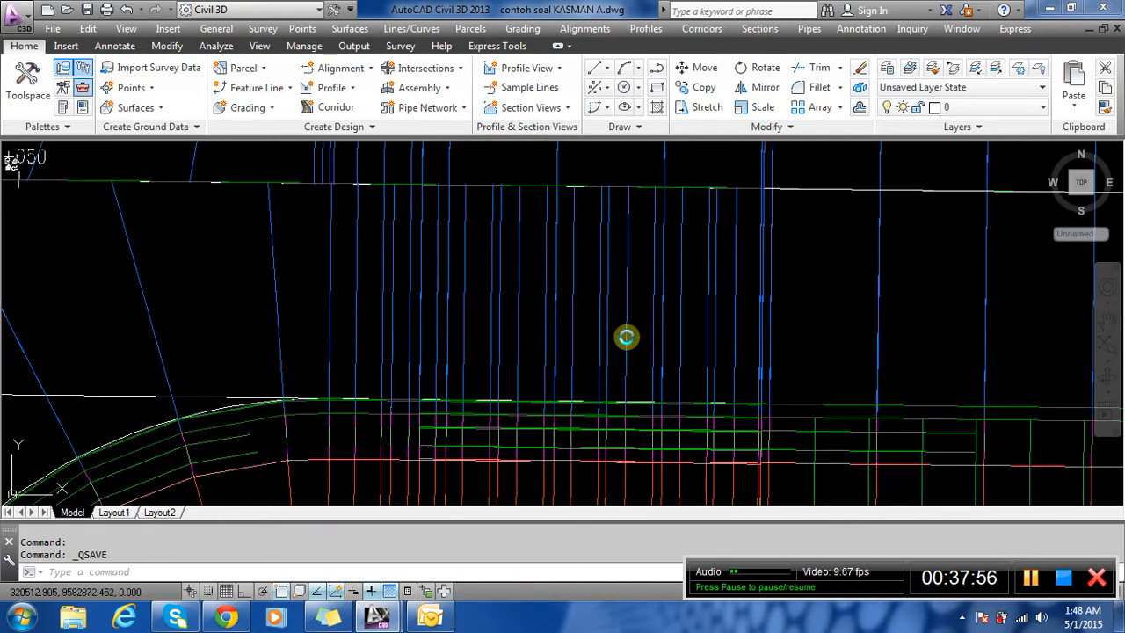
pyautogui.click(626, 337)
pyautogui.scroll(-4, 660, 330)
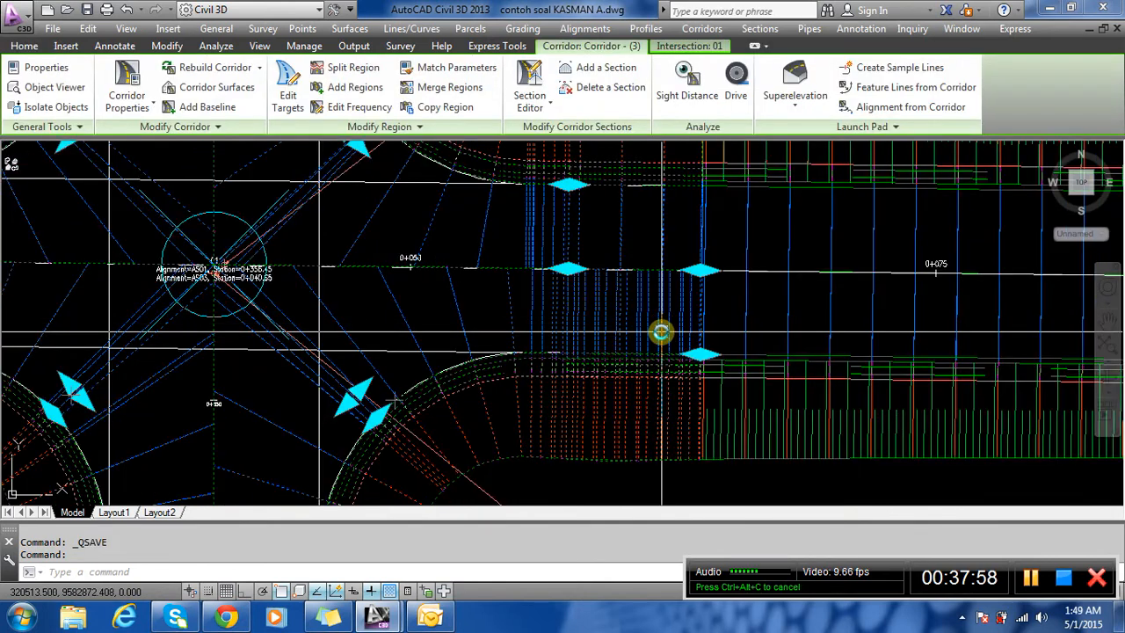
pyautogui.scroll(5, 580, 264)
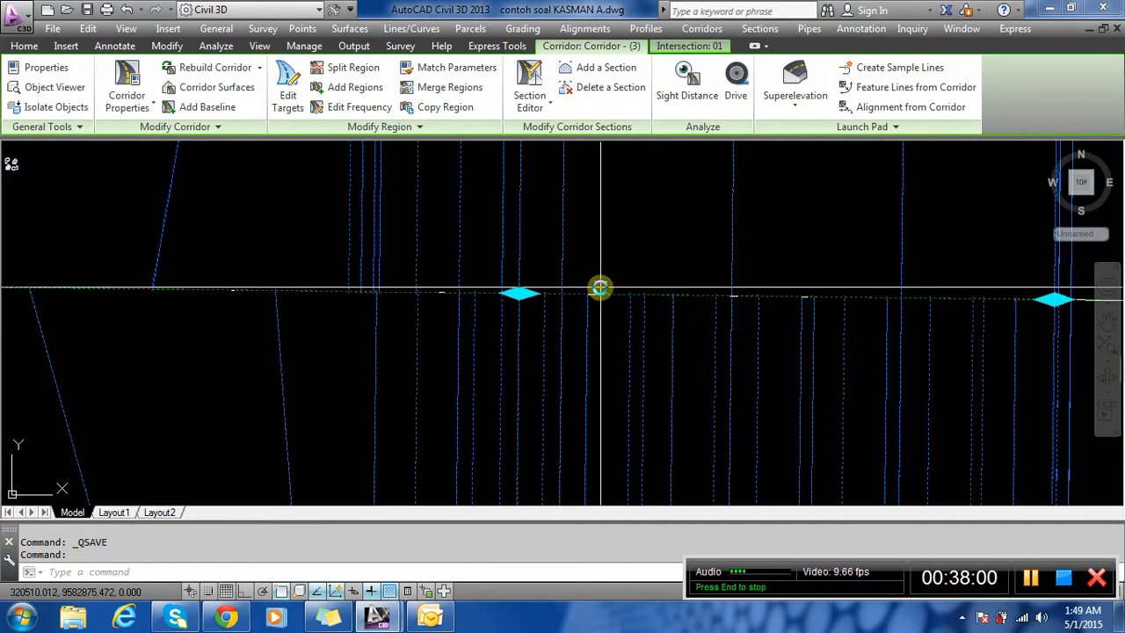
pyautogui.scroll(-3, 599, 287)
pyautogui.press('Escape')
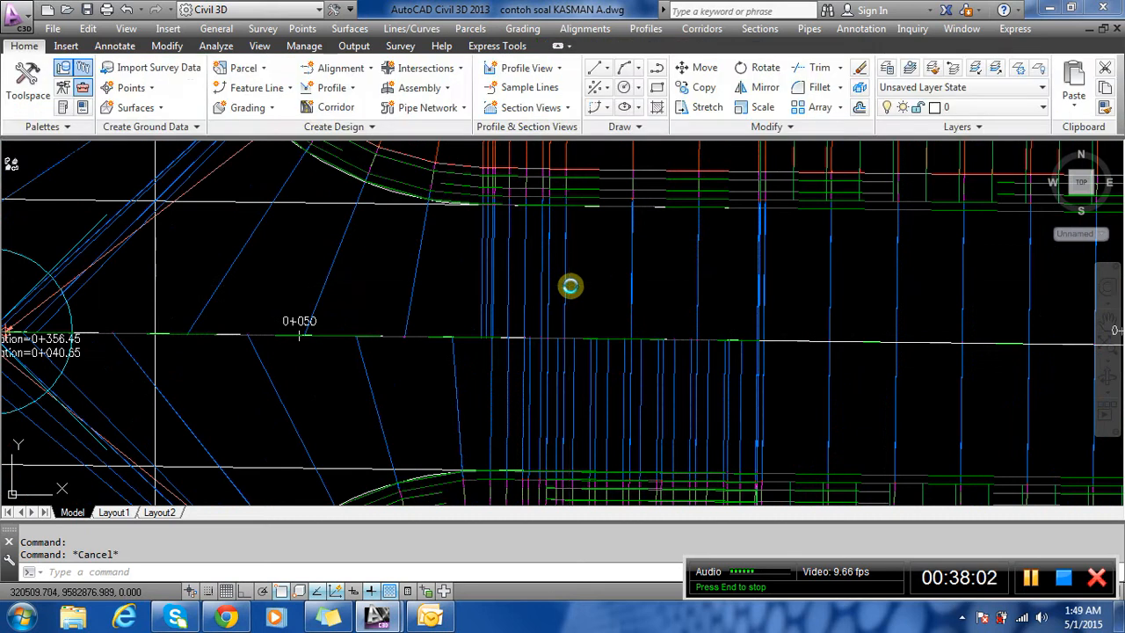
pyautogui.click(565, 299)
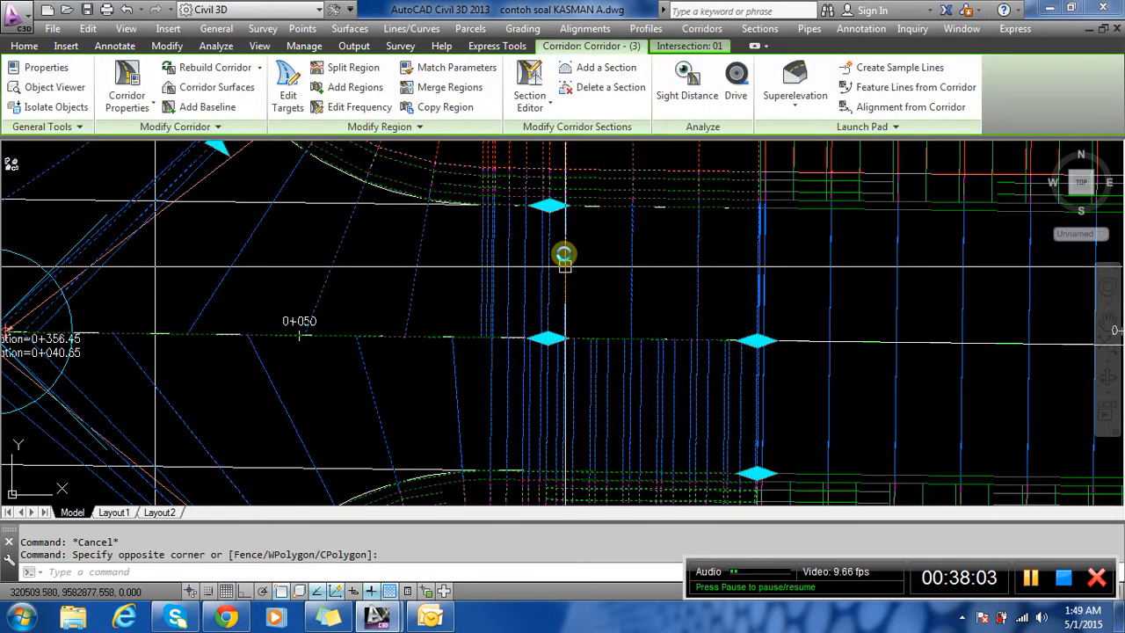
pyautogui.scroll(-3, 568, 304)
pyautogui.scroll(1, 520, 324)
pyautogui.press('Escape')
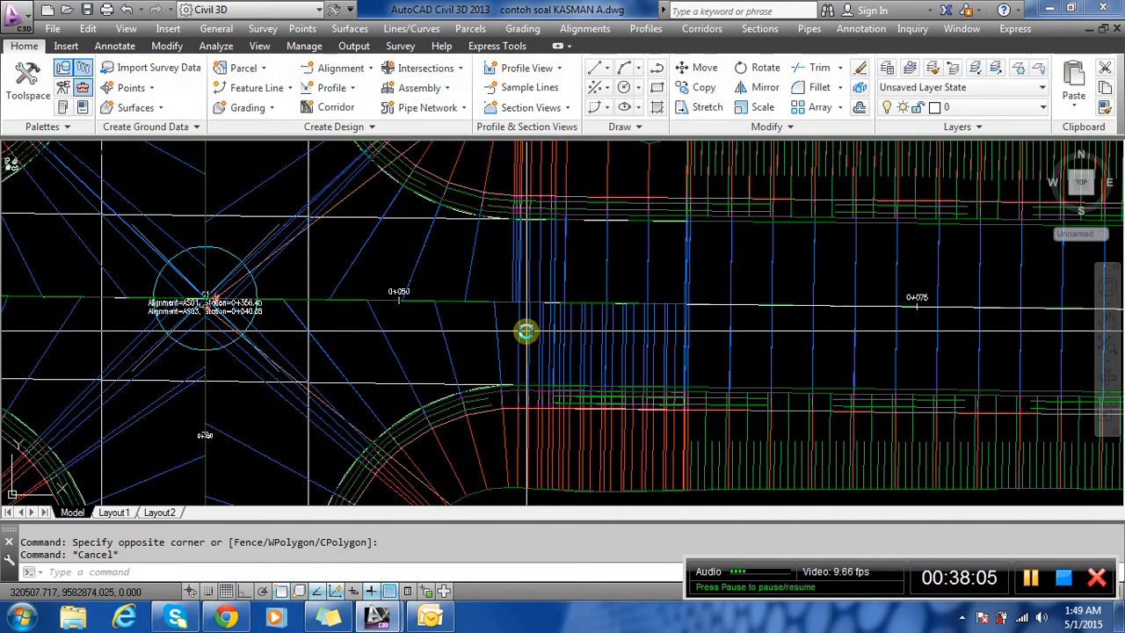
pyautogui.click(538, 334)
pyautogui.scroll(4, 553, 278)
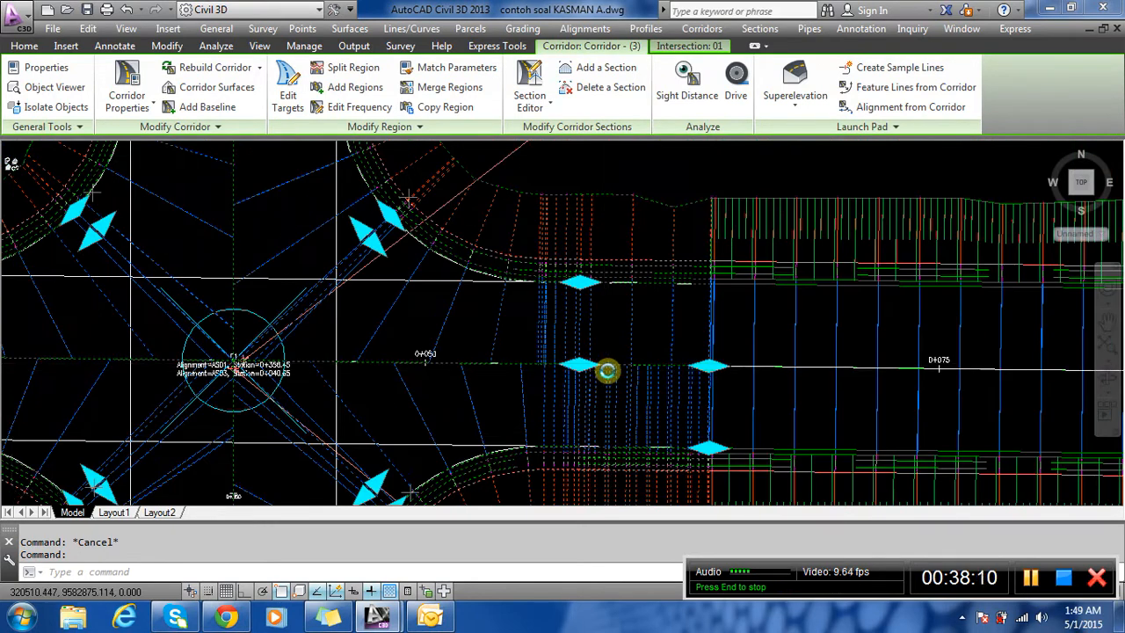
pyautogui.scroll(-5, 695, 214)
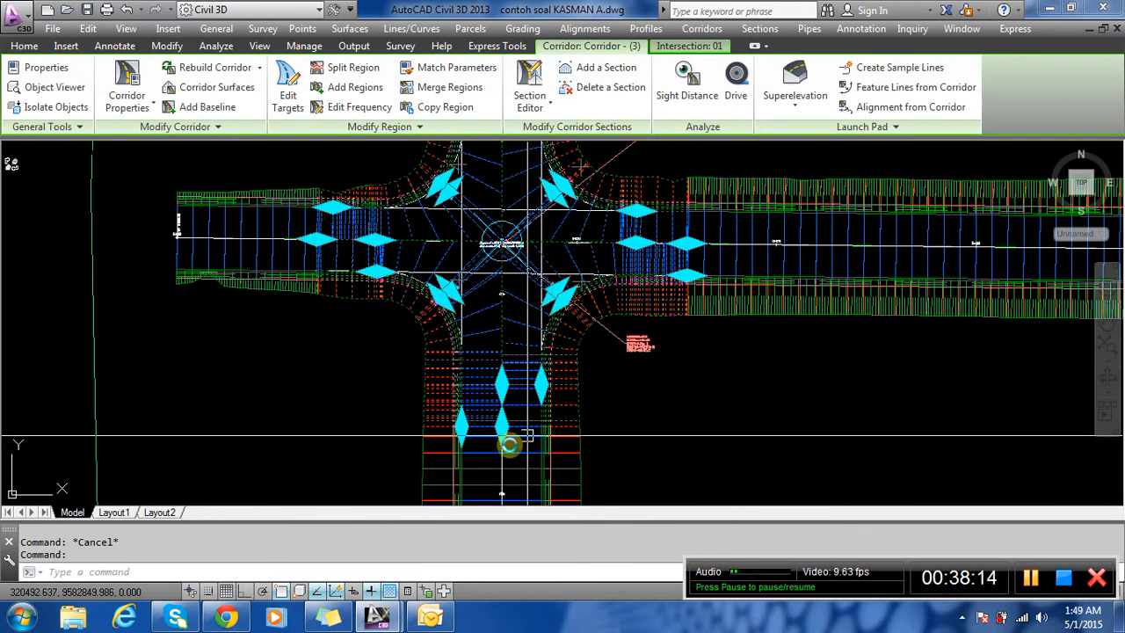
# Draw a short horizontal polyline across the centerline along the near end of the AS01 region south of the intersection.
pyautogui.scroll(4, 492, 440)
pyautogui.press('Escape')
pyautogui.scroll(3, 524, 403)
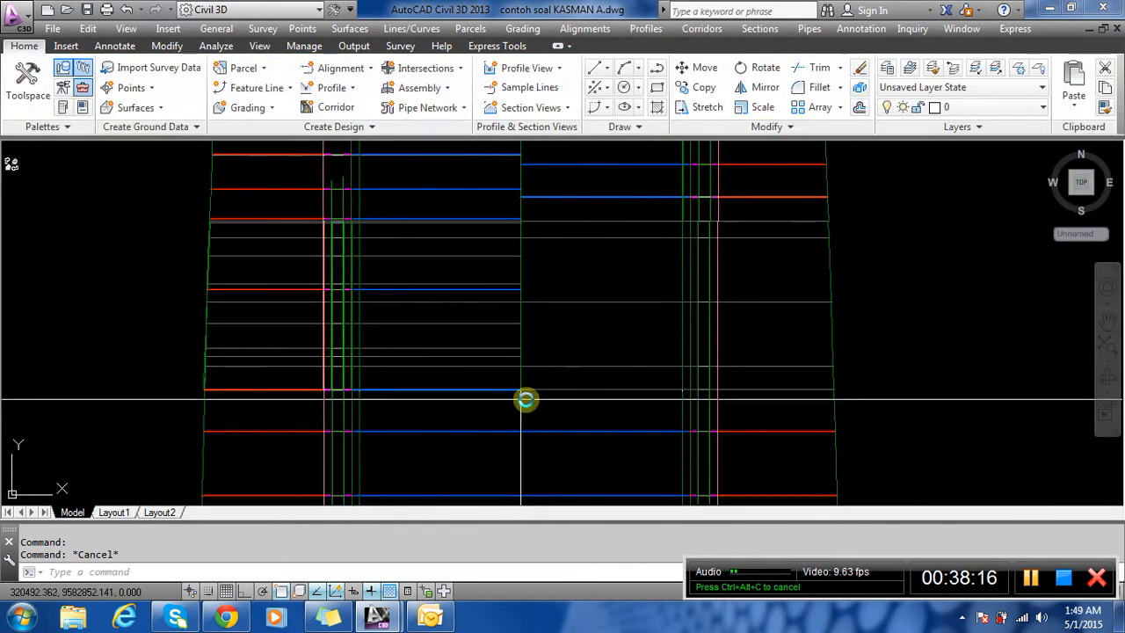
pyautogui.scroll(-3, 549, 400)
pyautogui.click(586, 384)
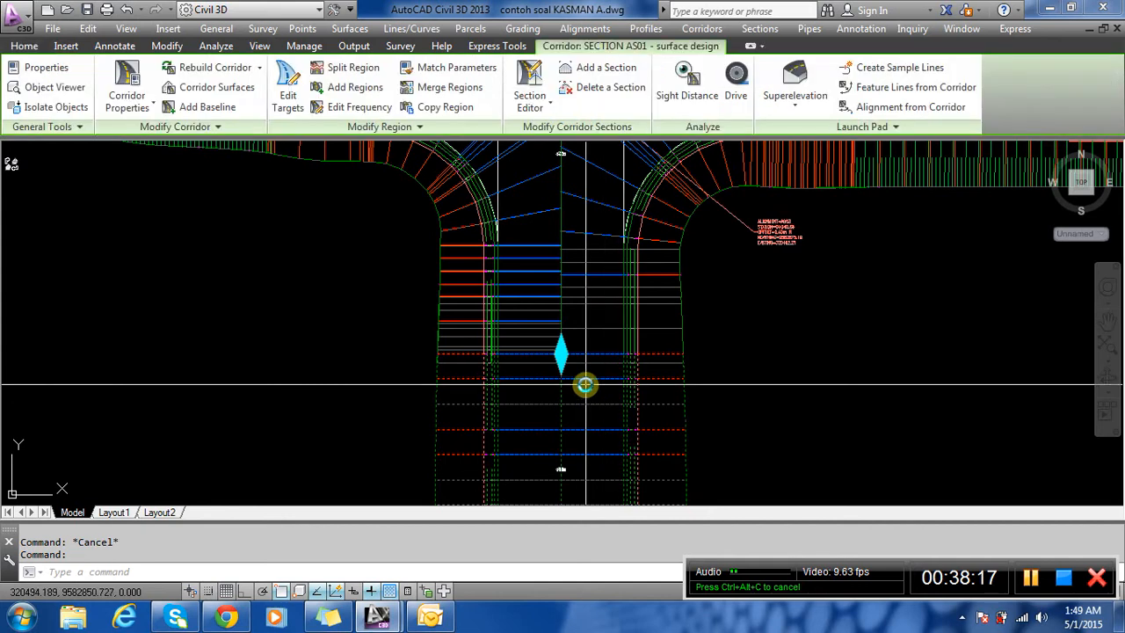
pyautogui.scroll(3, 569, 374)
pyautogui.scroll(5, 500, 311)
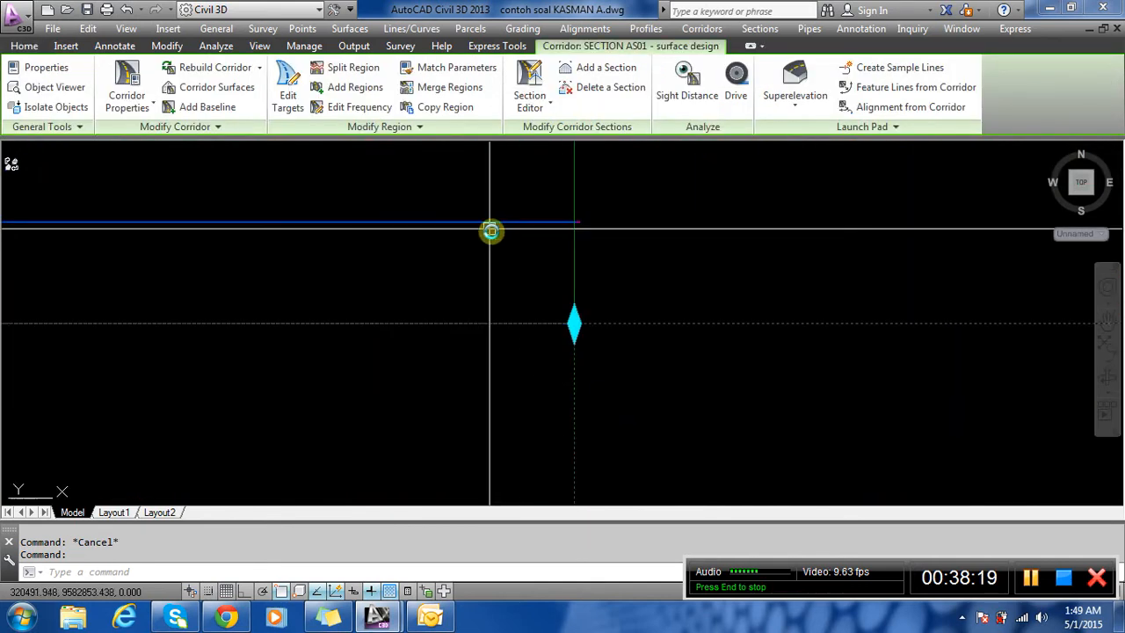
pyautogui.write('pl')
pyautogui.press('Return')
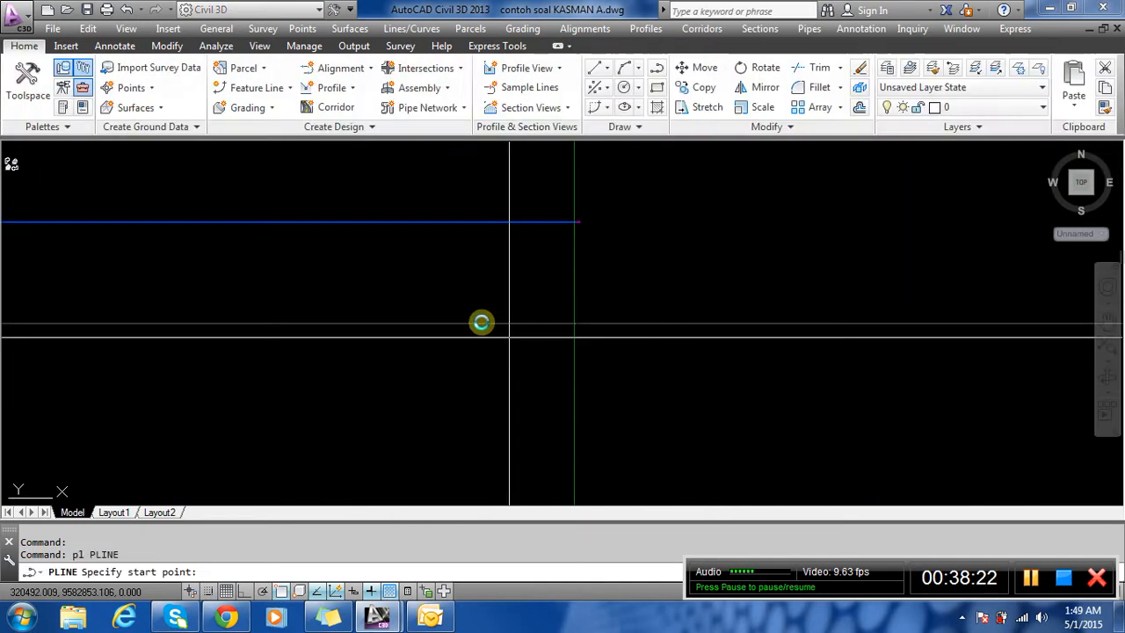
pyautogui.click(466, 315)
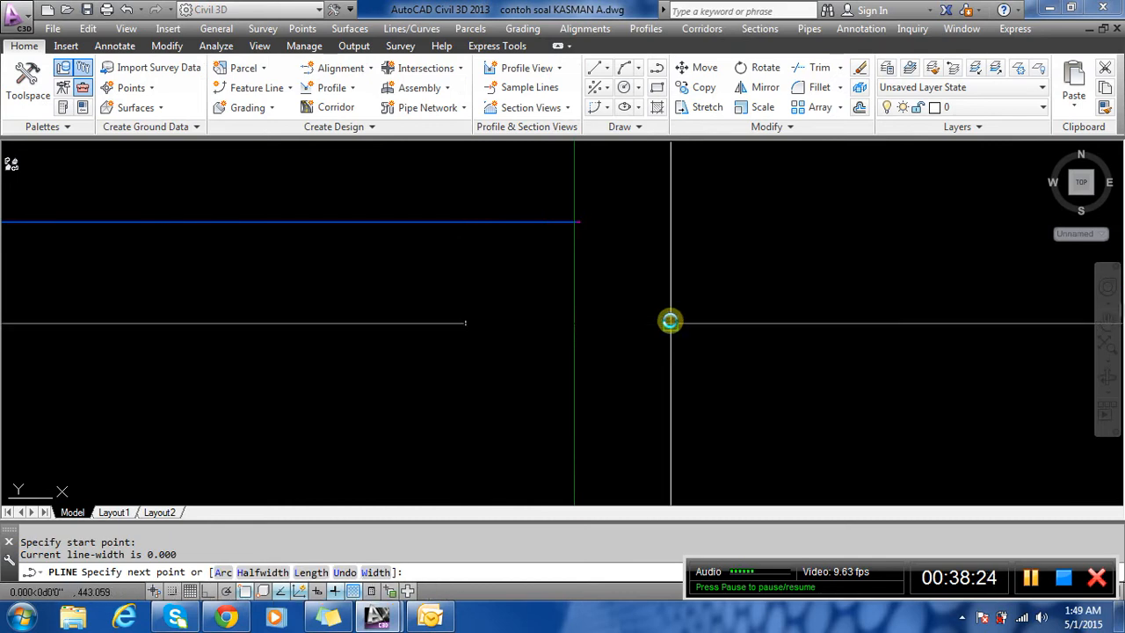
pyautogui.scroll(-3, 651, 345)
pyautogui.press('Escape')
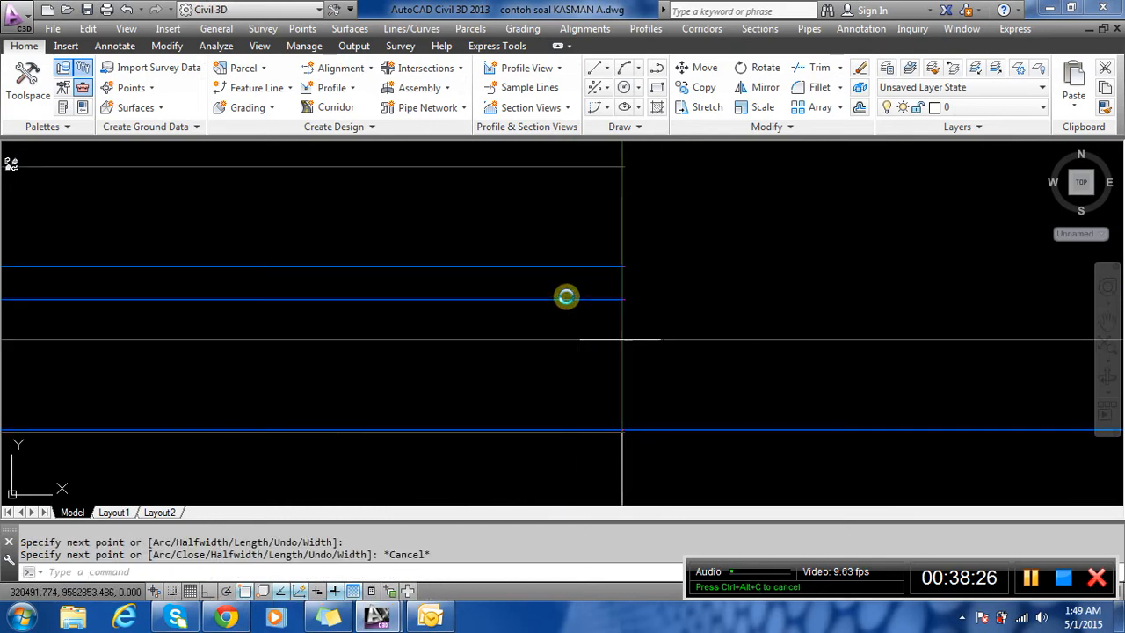
# Stretch the intersection corridor's south centerline region end to the near end of the AS01 region.
pyautogui.click(566, 296)
pyautogui.scroll(5, 603, 364)
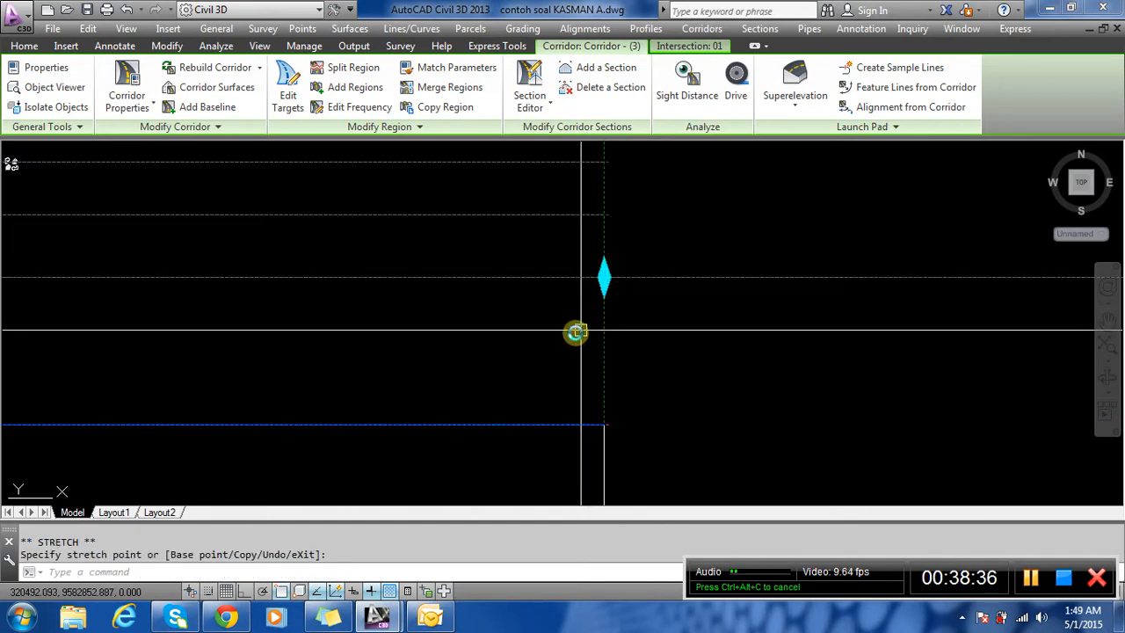
pyautogui.scroll(-3, 572, 331)
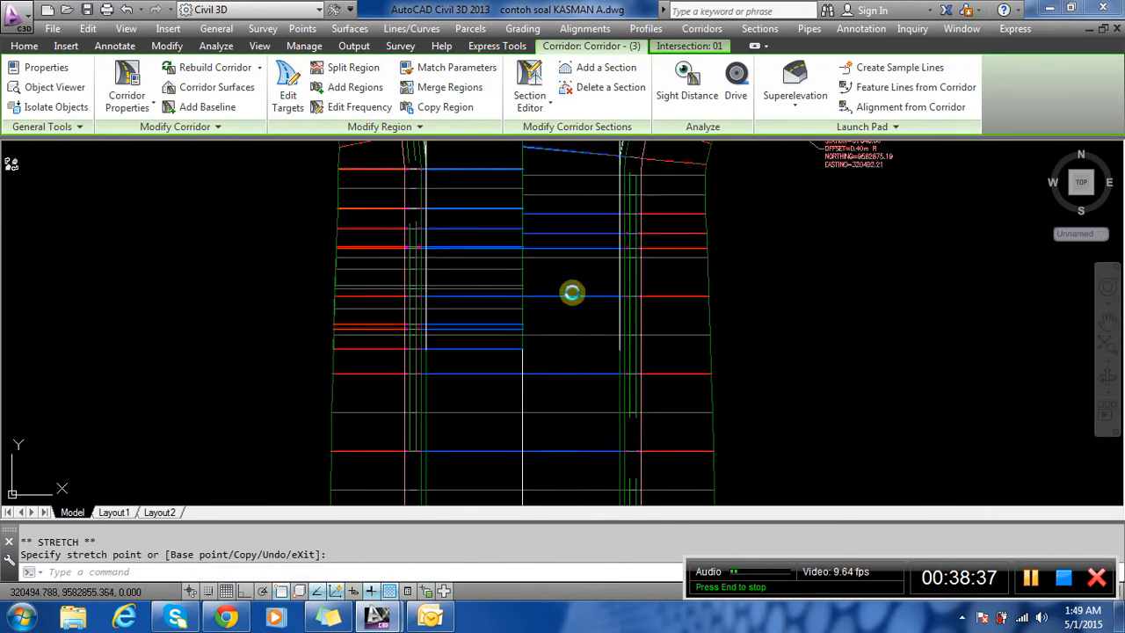
pyautogui.press('Escape')
pyautogui.click(571, 295)
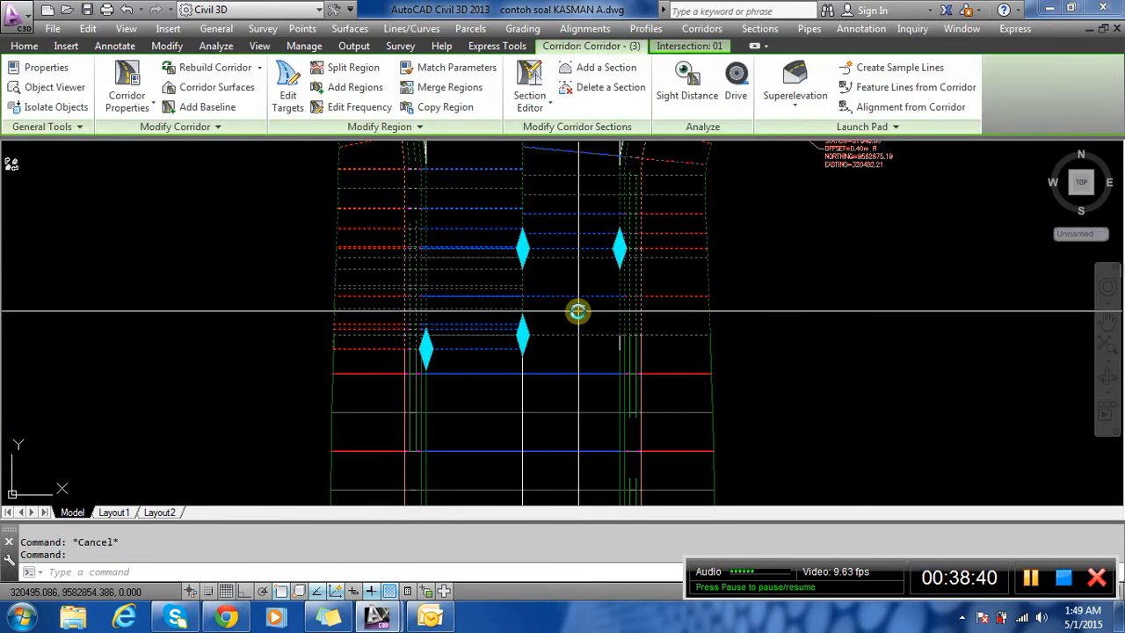
# Stretch the intersection corridor's east curb region end on the south leg to line up with the centerline region end.
pyautogui.scroll(-2, 618, 347)
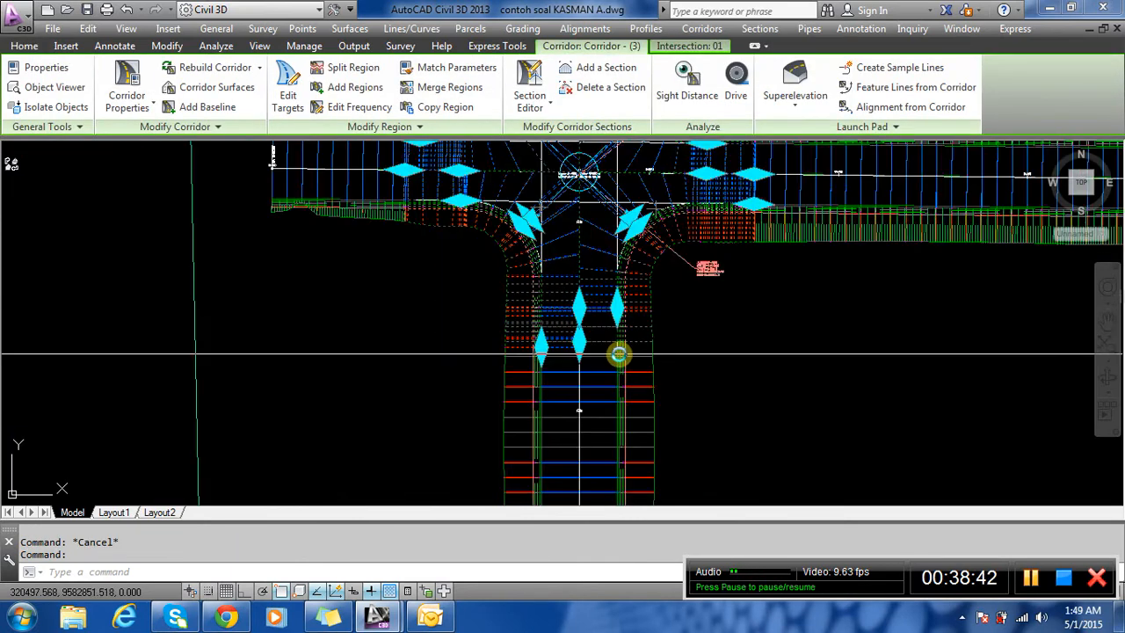
pyautogui.scroll(4, 612, 345)
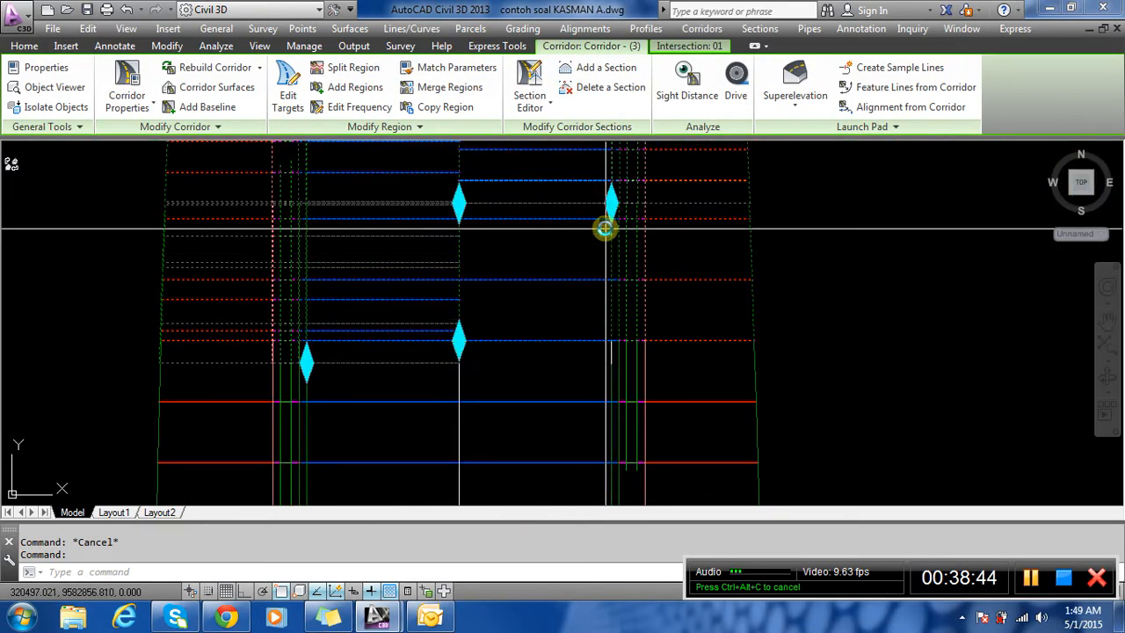
pyautogui.click(609, 204)
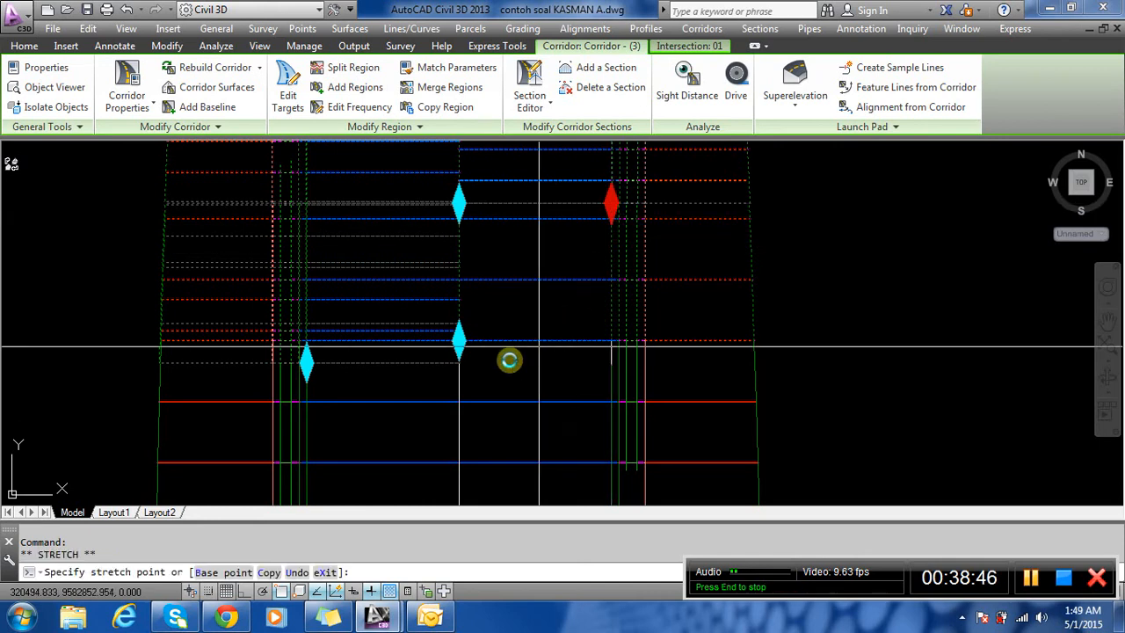
pyautogui.scroll(2, 444, 349)
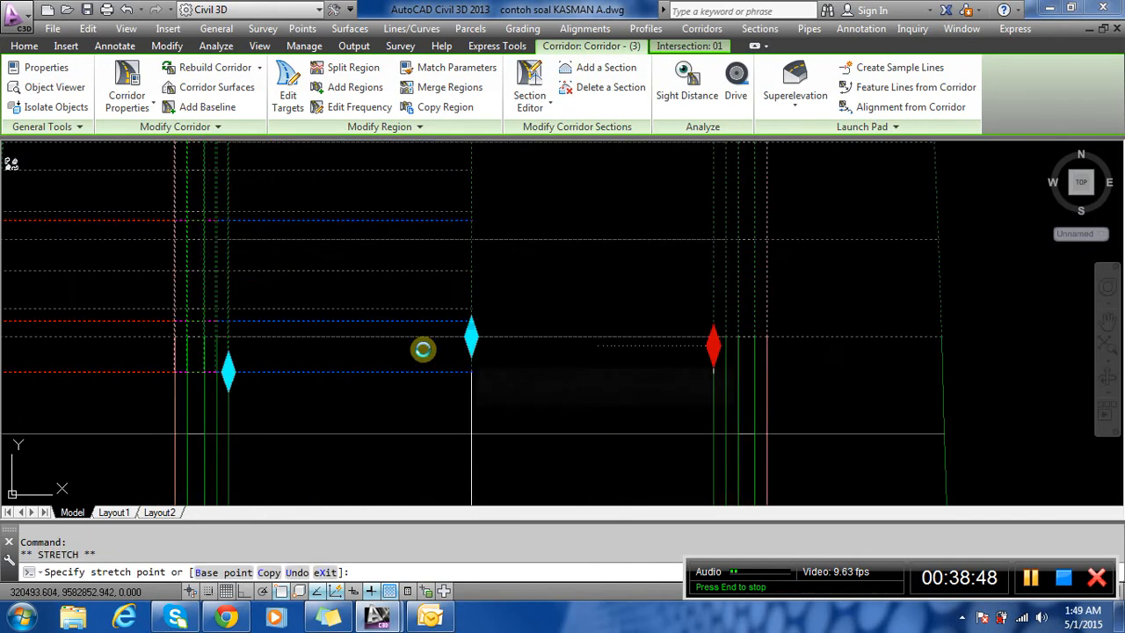
pyautogui.scroll(2, 440, 336)
pyautogui.scroll(3, 448, 337)
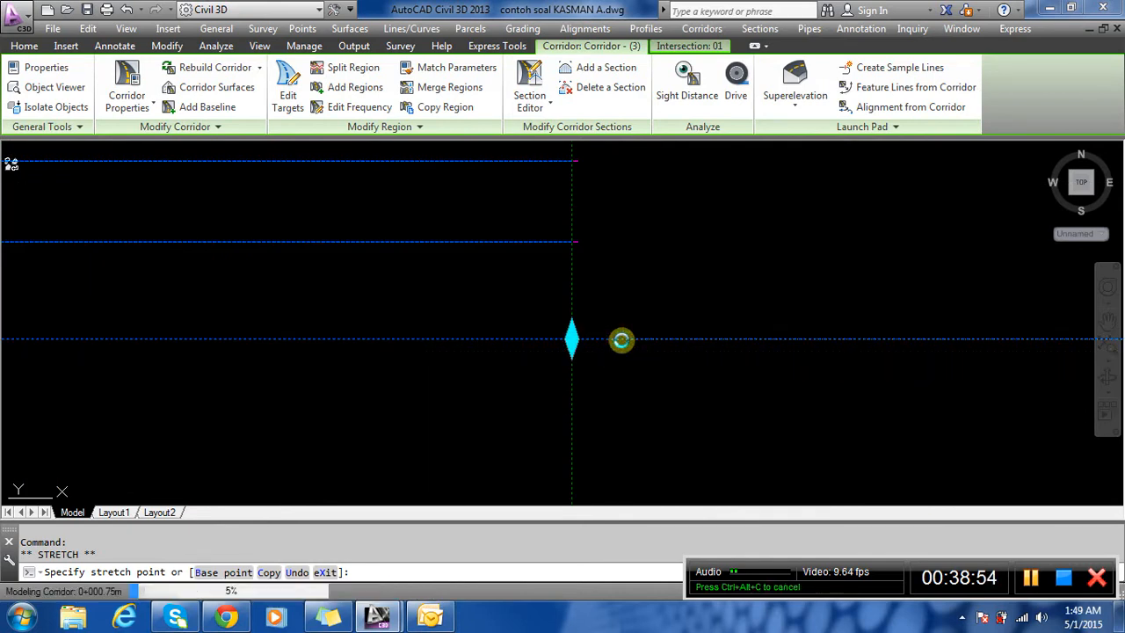
pyautogui.scroll(-3, 597, 385)
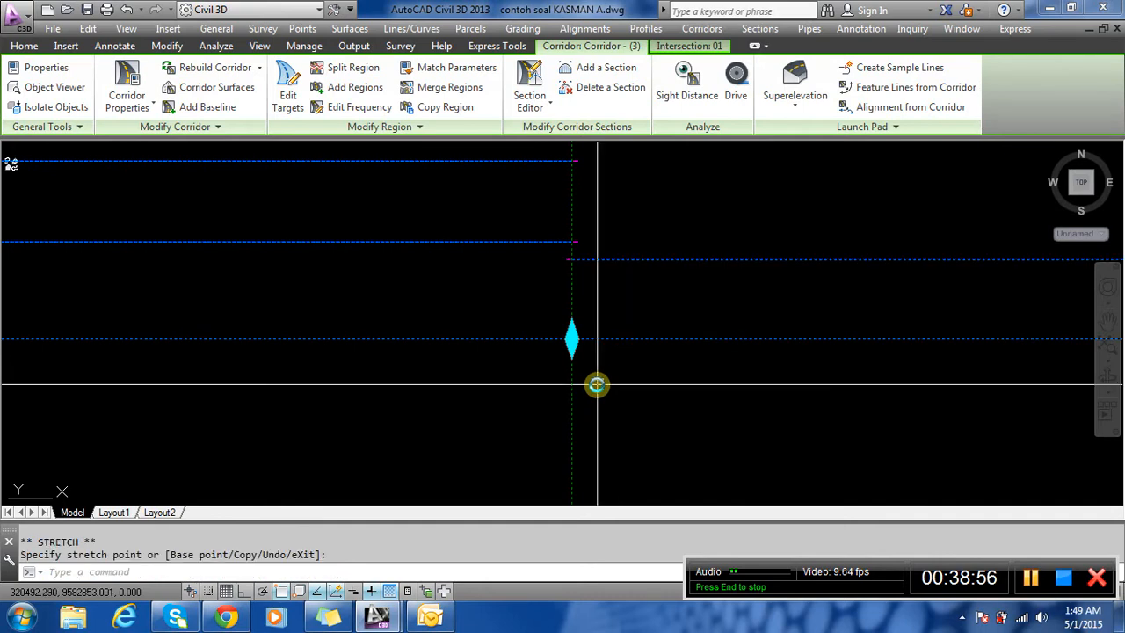
pyautogui.scroll(-2, 575, 334)
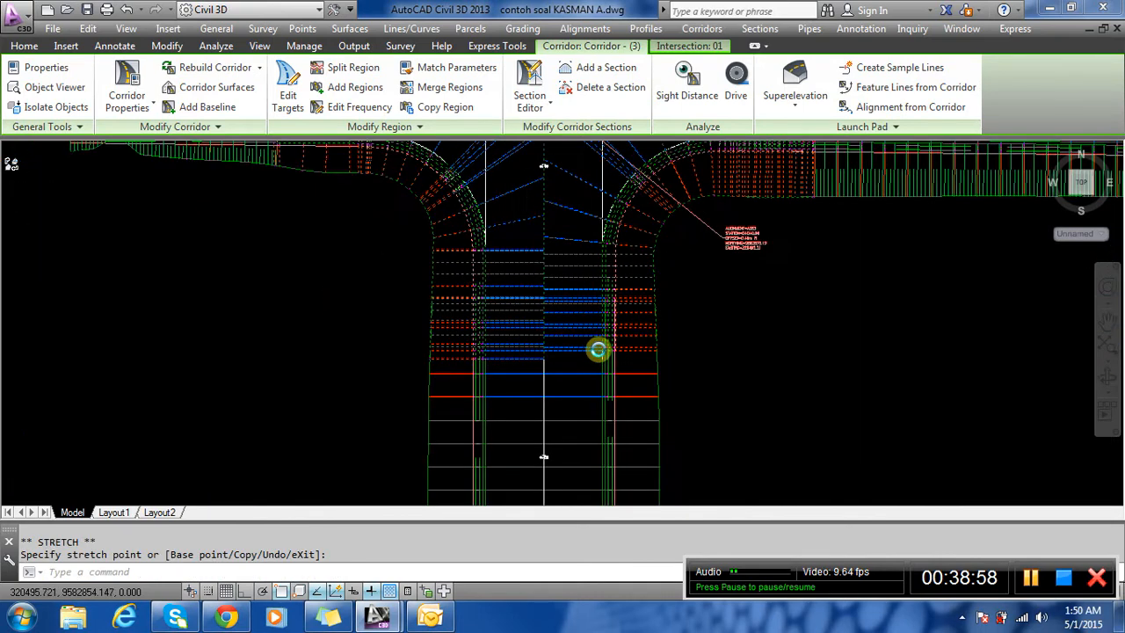
pyautogui.press('Escape')
# With Ortho on, stretch the short reference polyline's east end about 15.5 m horizontally past the south leg's east edge.
pyautogui.click(580, 358)
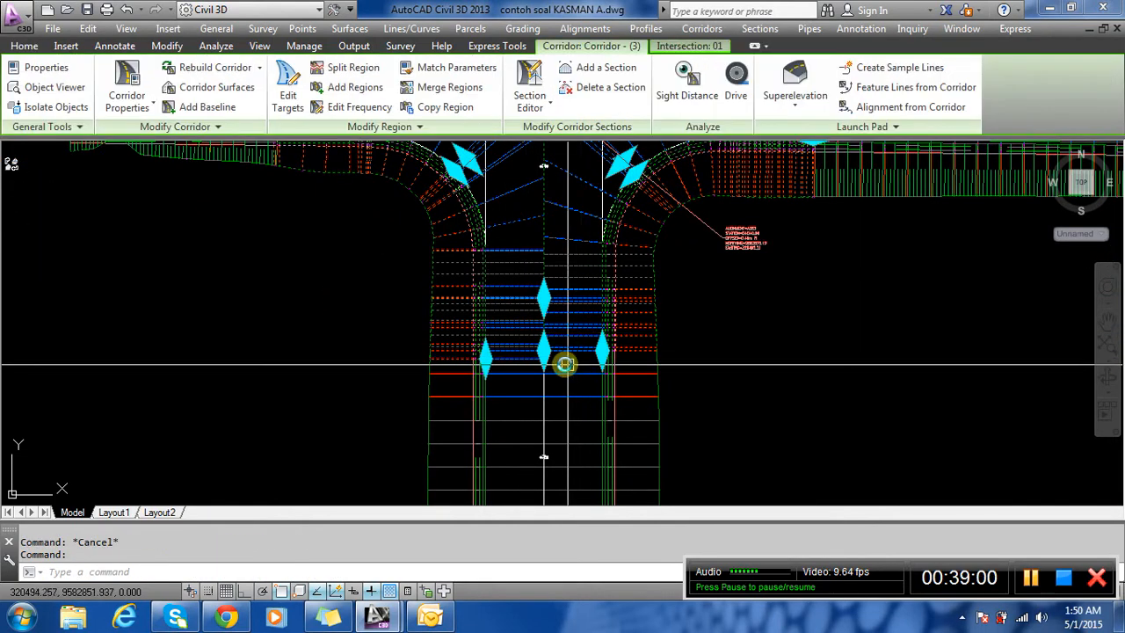
pyautogui.scroll(4, 578, 362)
pyautogui.scroll(4, 497, 354)
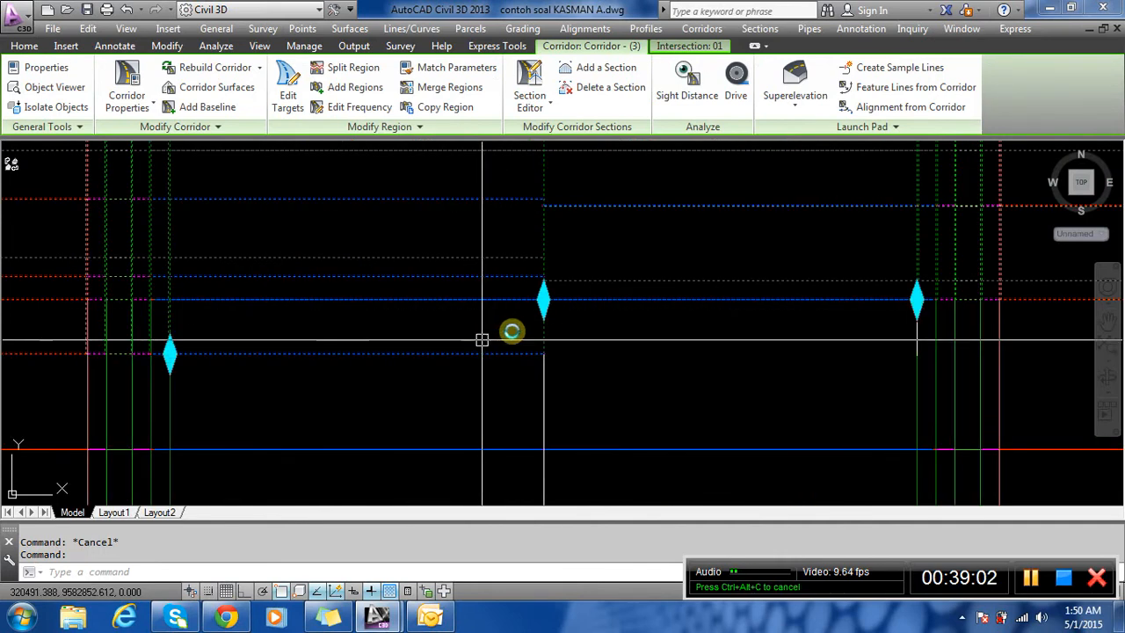
pyautogui.press('Escape')
pyautogui.click(550, 334)
pyautogui.click(607, 376)
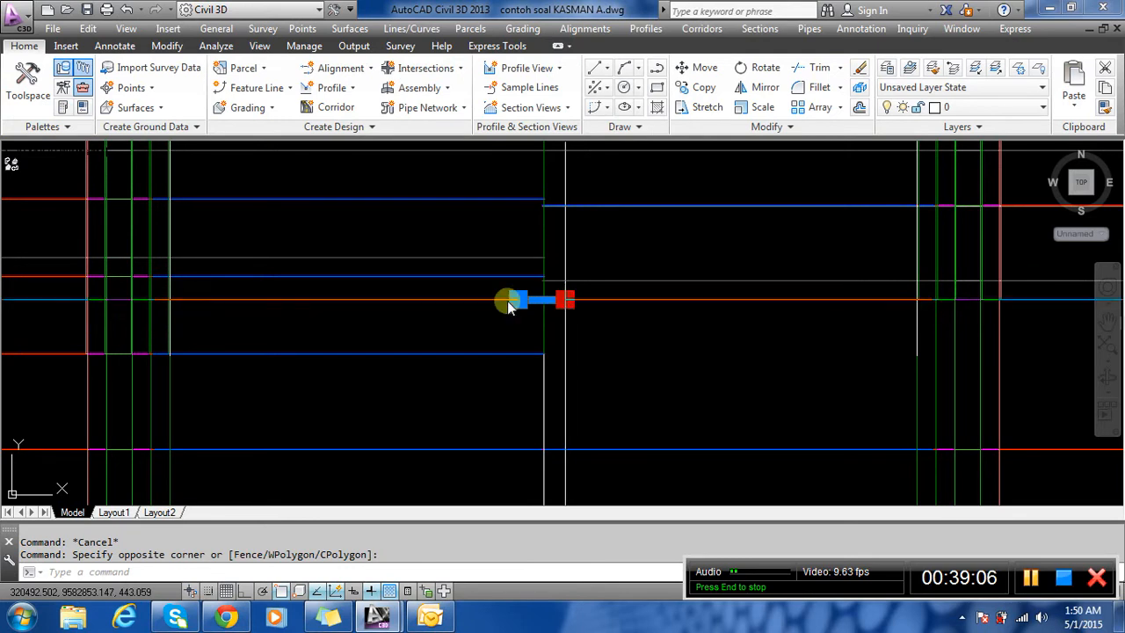
pyautogui.scroll(-3, 435, 309)
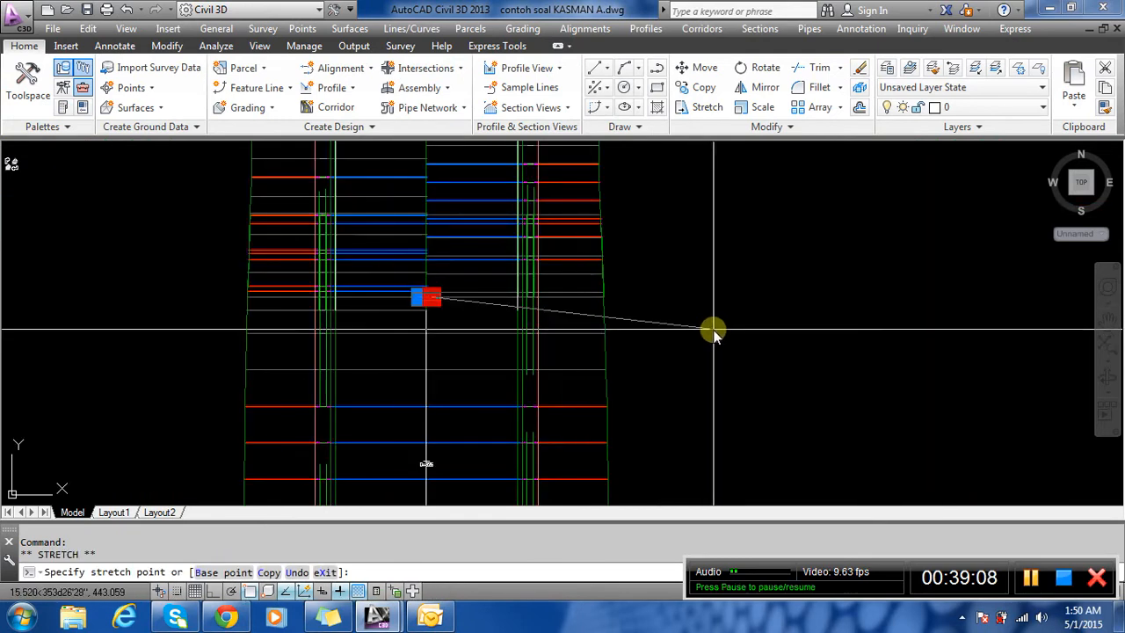
pyautogui.press('F8')
pyautogui.press('Escape')
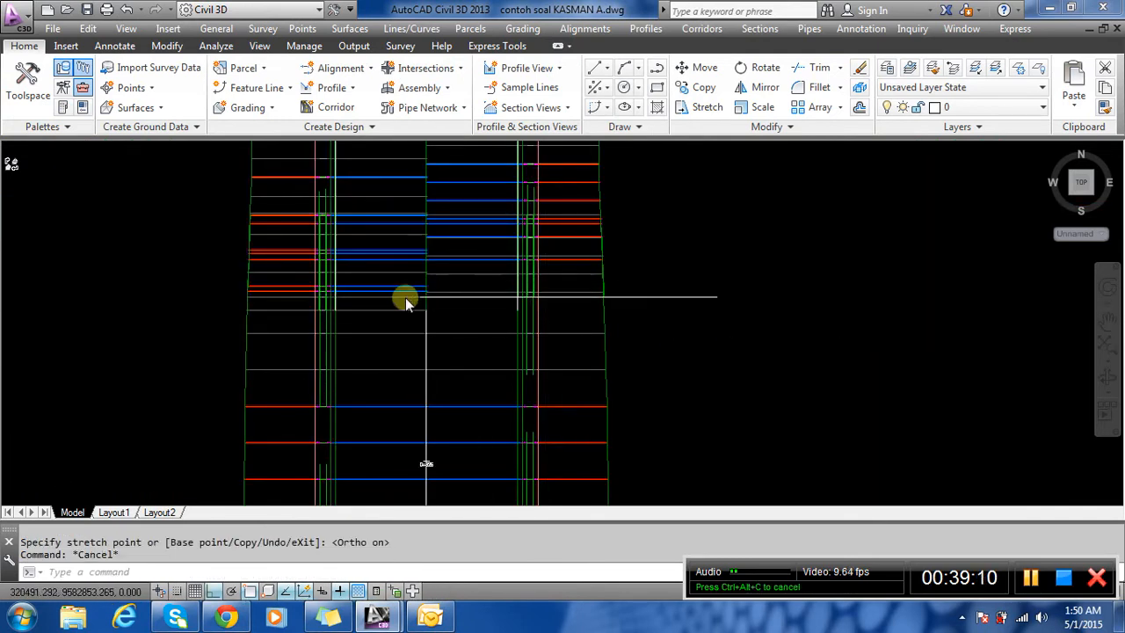
# Stretch the intersection corridor's west curb region end on the south leg to line up with the centerline region end.
pyautogui.scroll(3, 446, 329)
pyautogui.click(504, 348)
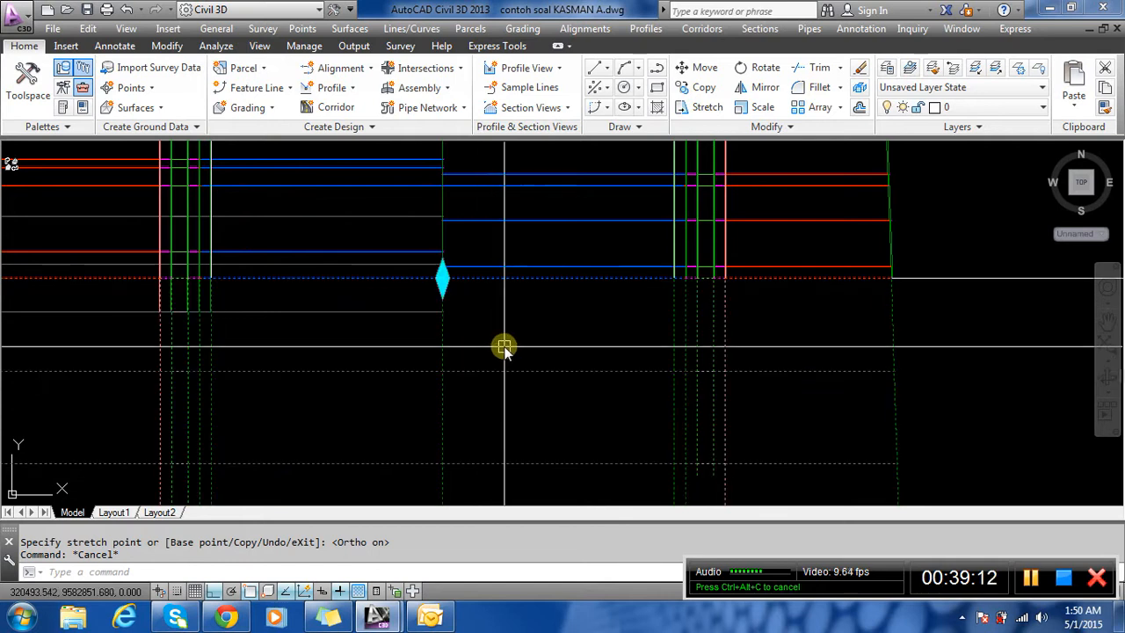
pyautogui.press('Escape')
pyautogui.click(400, 252)
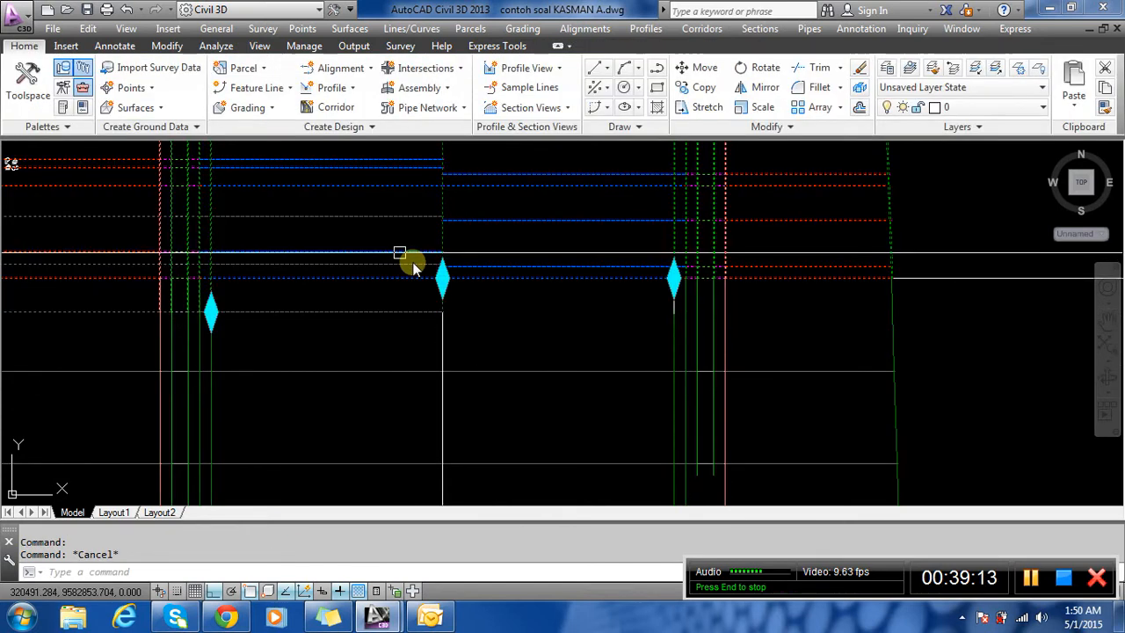
pyautogui.click(211, 309)
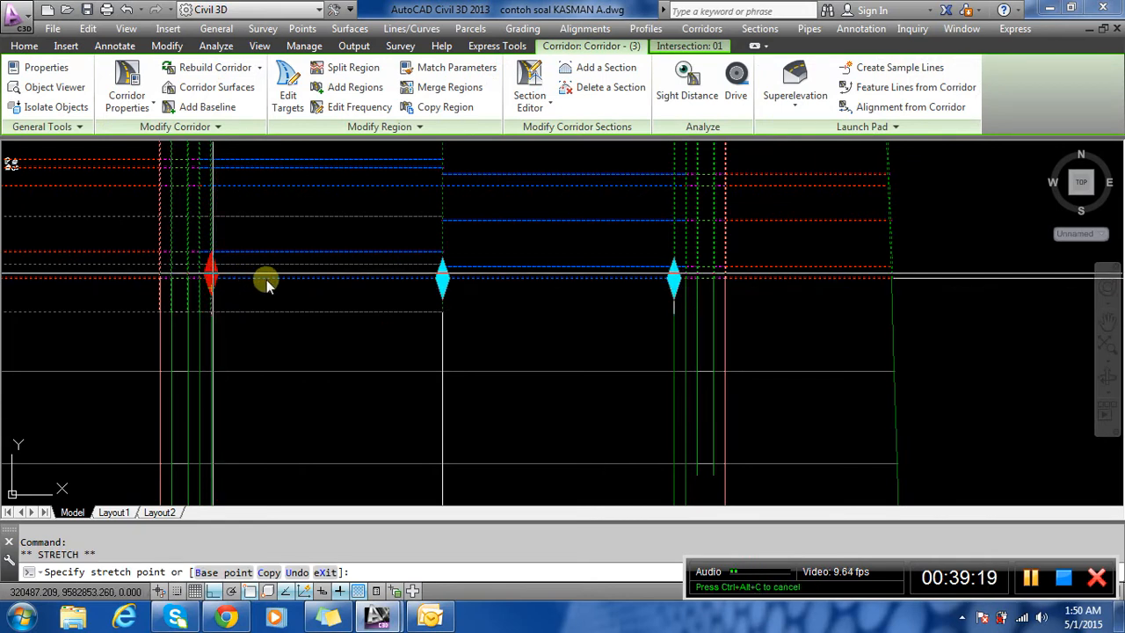
pyautogui.click(358, 297)
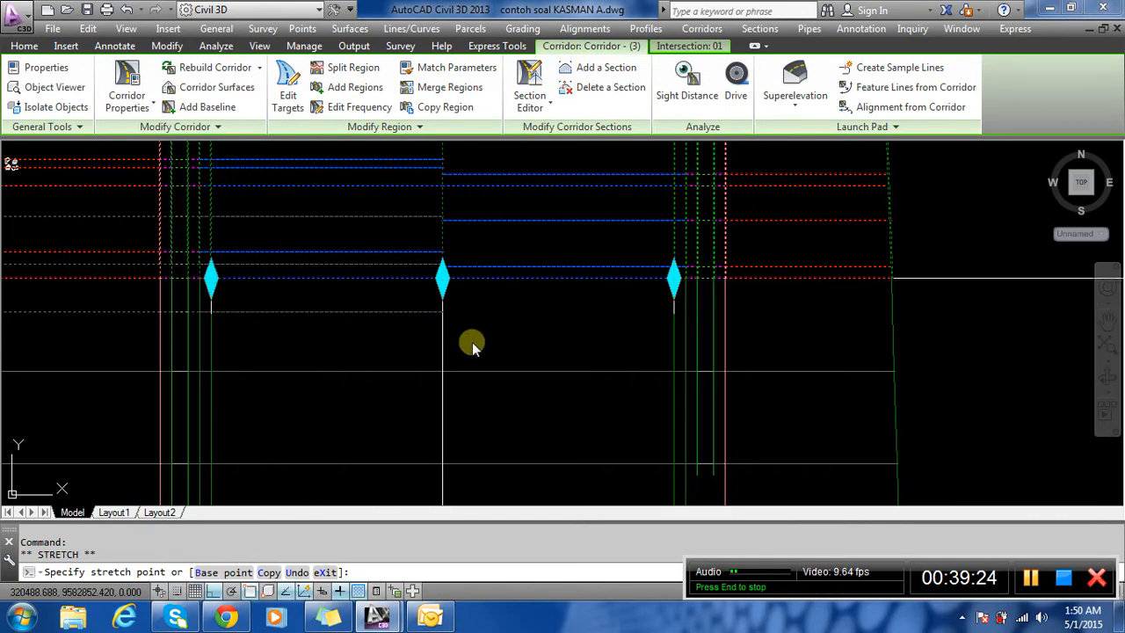
pyautogui.press('Escape')
pyautogui.press('Escape')
# Erase the horizontal reference polyline across the south leg.
pyautogui.scroll(-5, 527, 404)
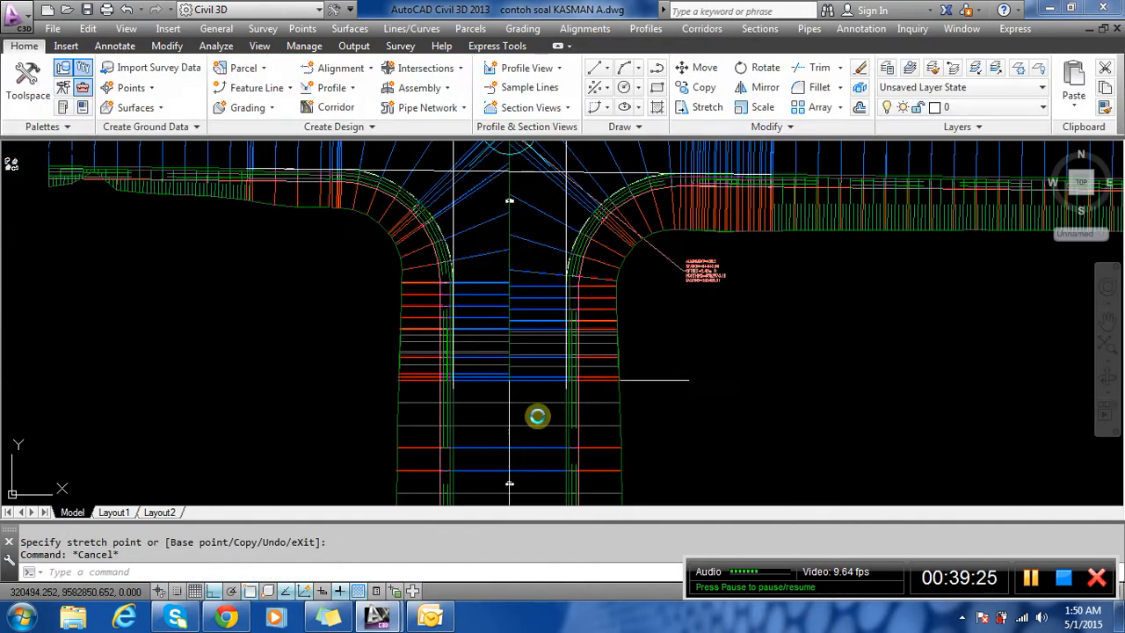
pyautogui.scroll(-2, 578, 356)
pyautogui.click(643, 390)
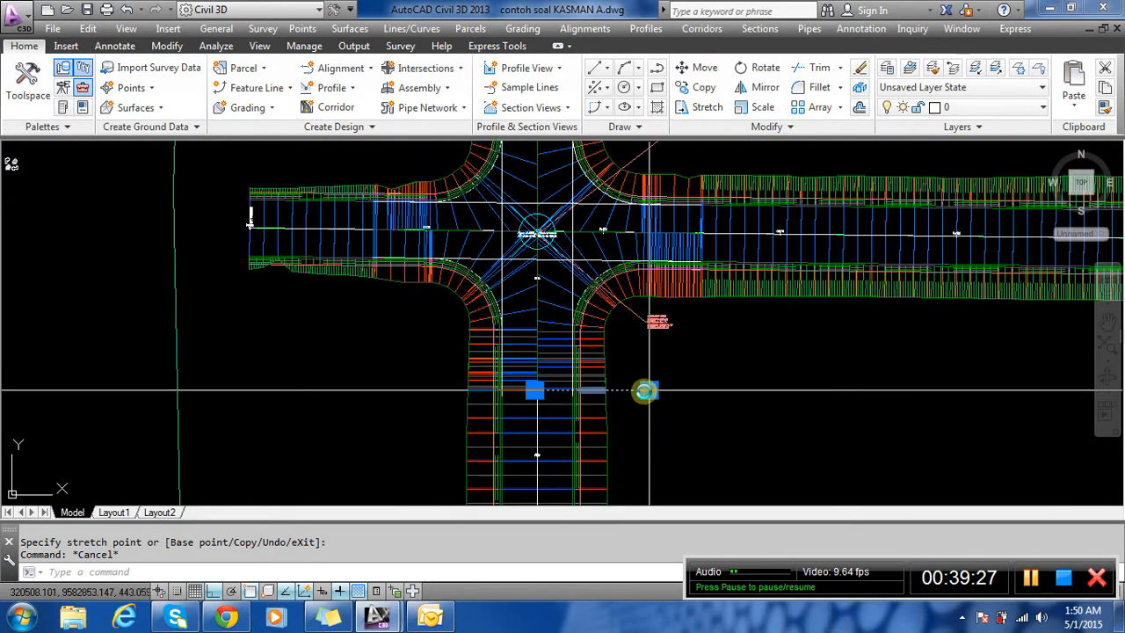
pyautogui.press('Return')
# Draw a vertical polyline about 13.3 m long across the east leg, from near the north-side centerline region end down past the south edge.
pyautogui.scroll(4, 688, 226)
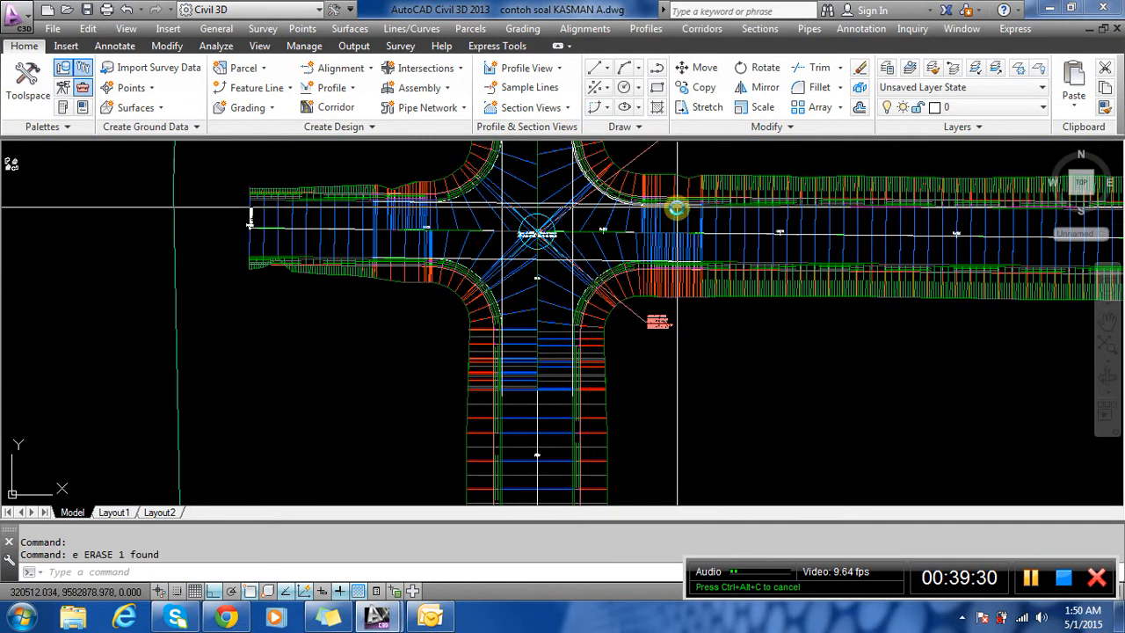
pyautogui.click(661, 234)
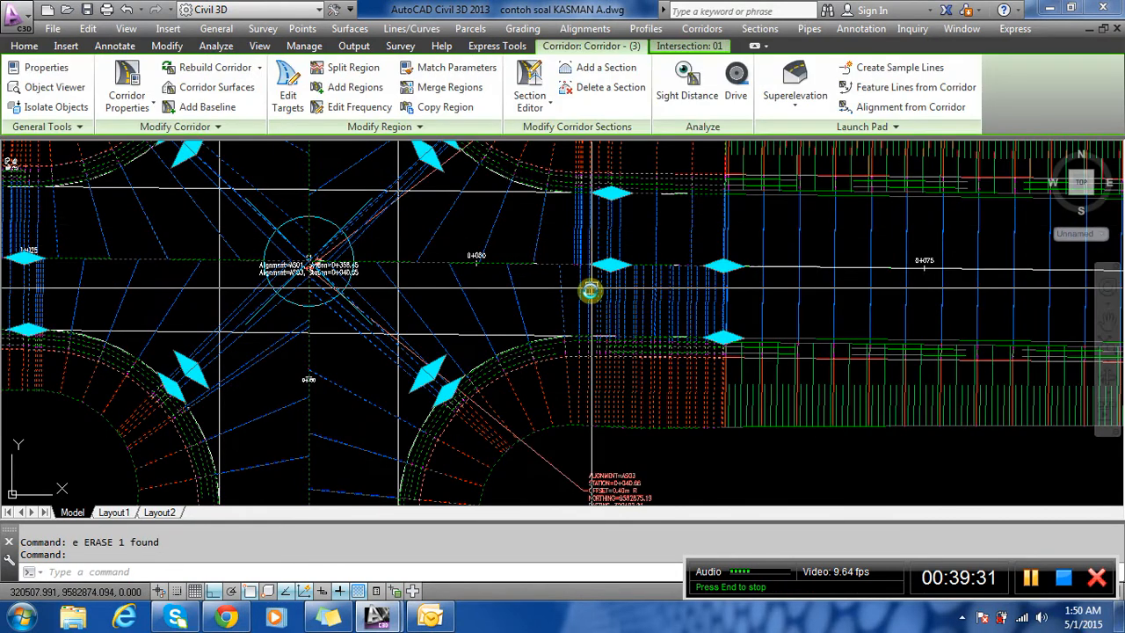
pyautogui.scroll(-2, 595, 246)
pyautogui.scroll(6, 603, 233)
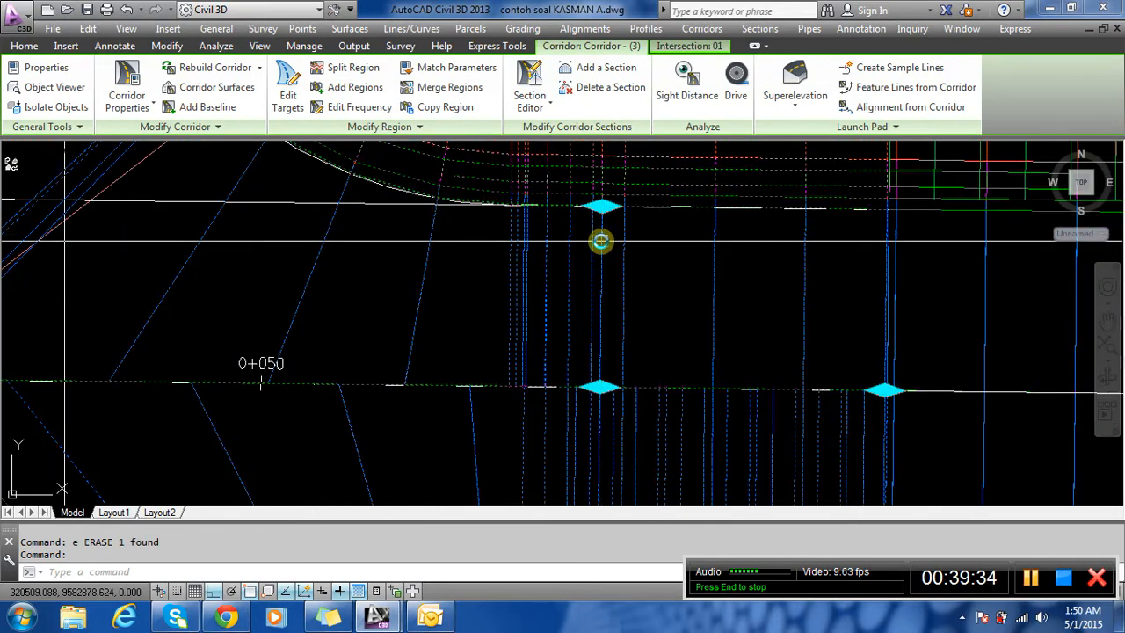
pyautogui.write('pl')
pyautogui.press('Return')
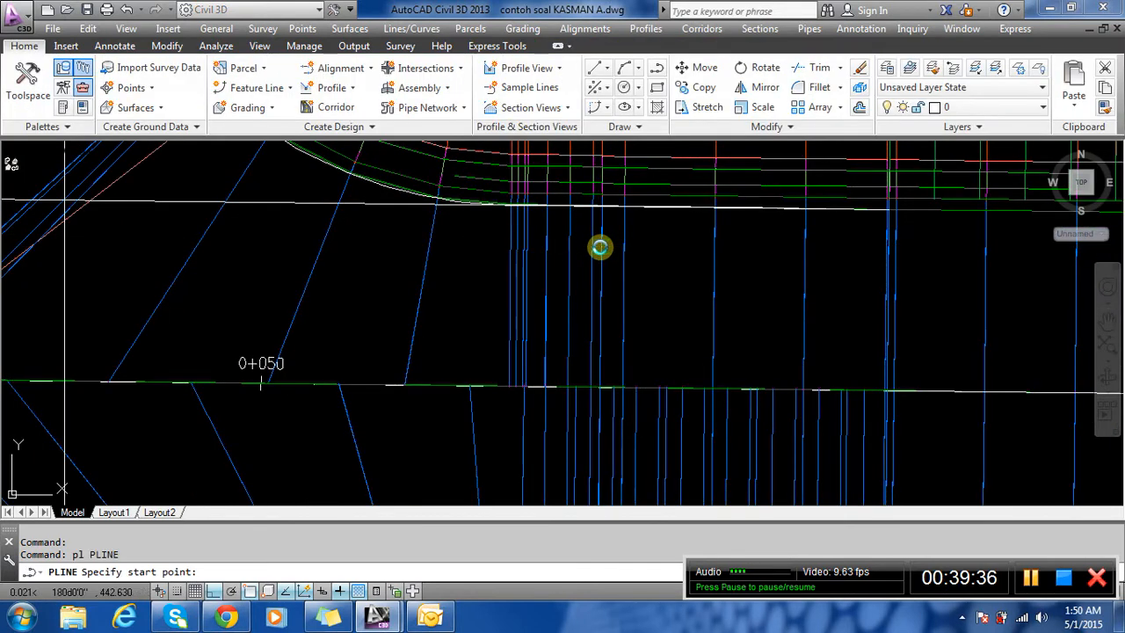
pyautogui.click(602, 246)
pyautogui.scroll(-3, 595, 176)
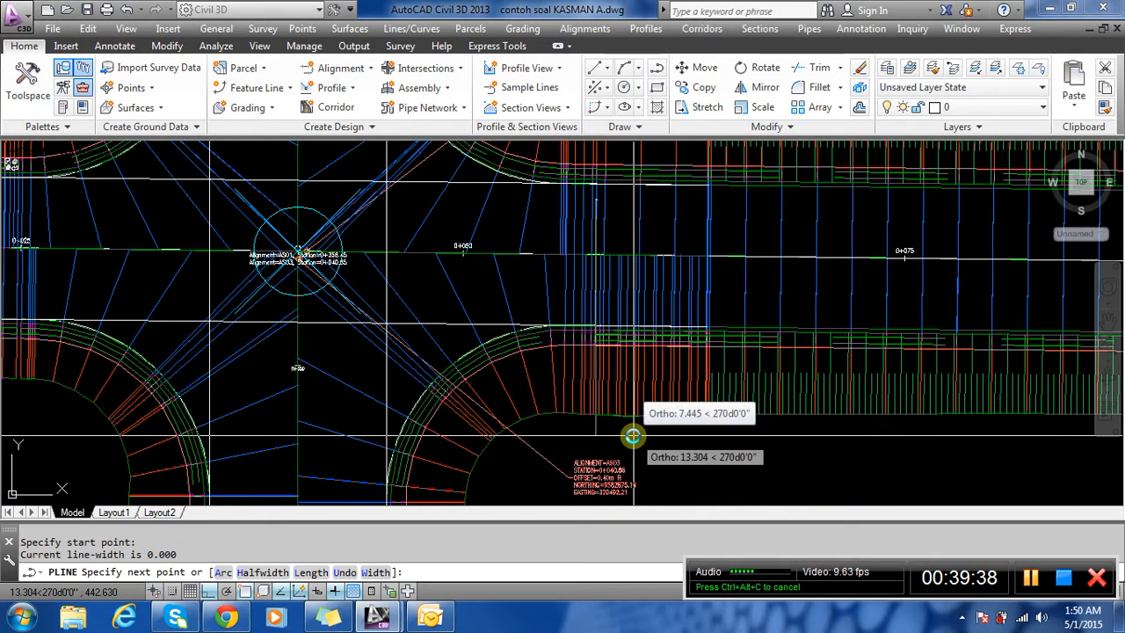
pyautogui.click(607, 435)
pyautogui.press('Escape')
# Try to stretch the vertical polyline's north end beyond the corridor's north edge, and undo the stretch.
pyautogui.click(584, 425)
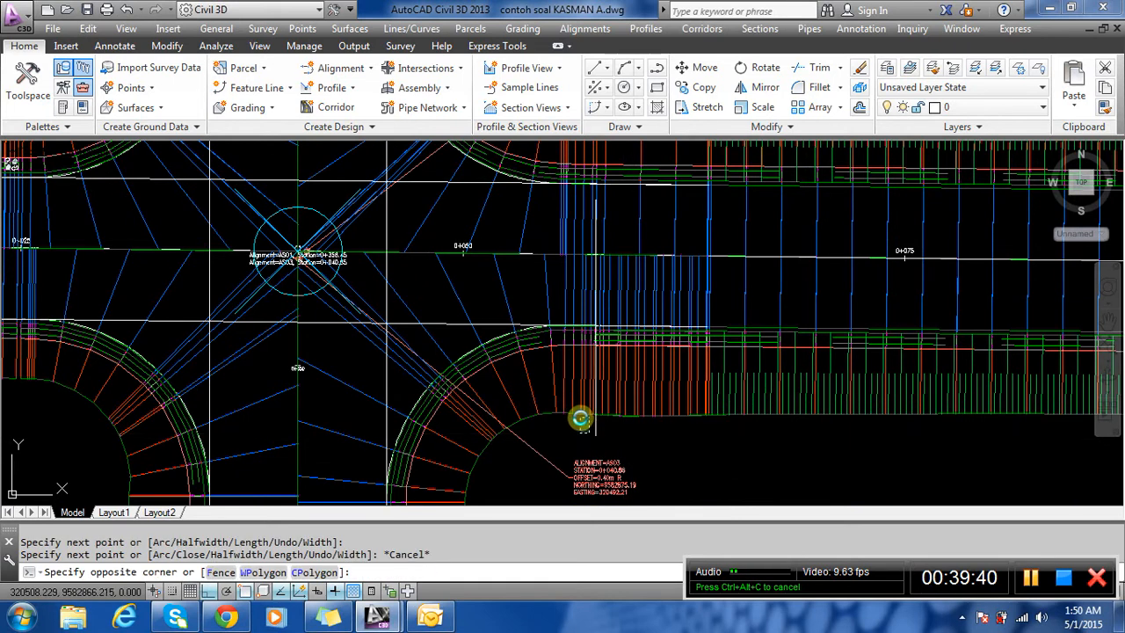
pyautogui.press('Escape')
pyautogui.click(598, 430)
pyautogui.scroll(-2, 598, 430)
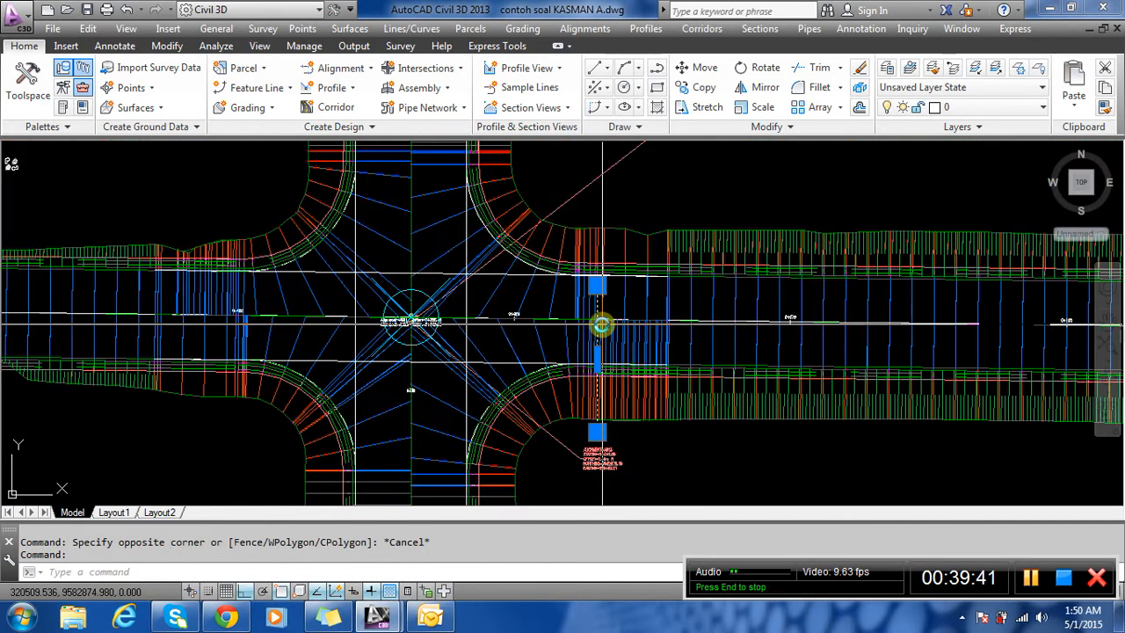
pyautogui.click(598, 286)
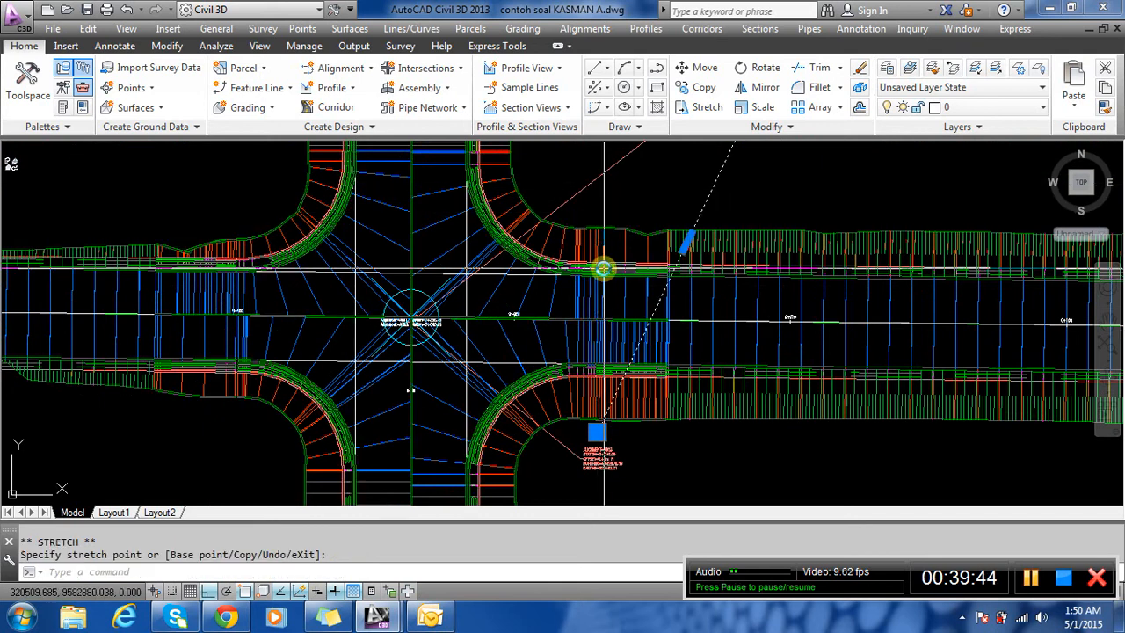
pyautogui.click(645, 227)
pyautogui.write('u')
pyautogui.press('Return')
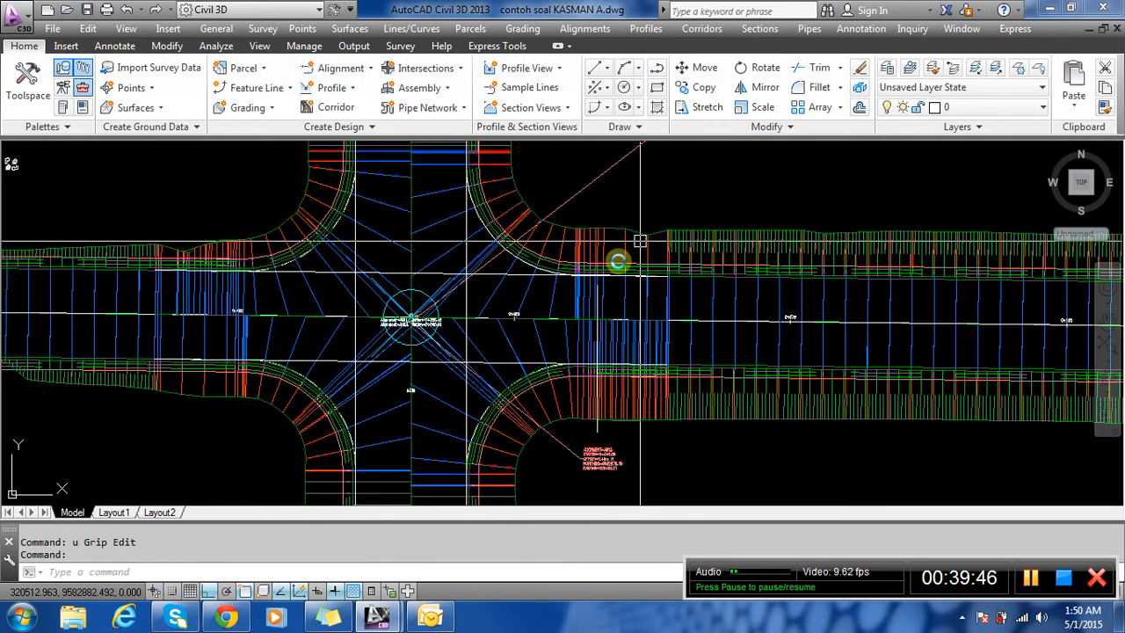
# Examine the intersection corridor's centerline and curb region ends on the east leg against the vertical polyline.
pyautogui.scroll(2, 602, 430)
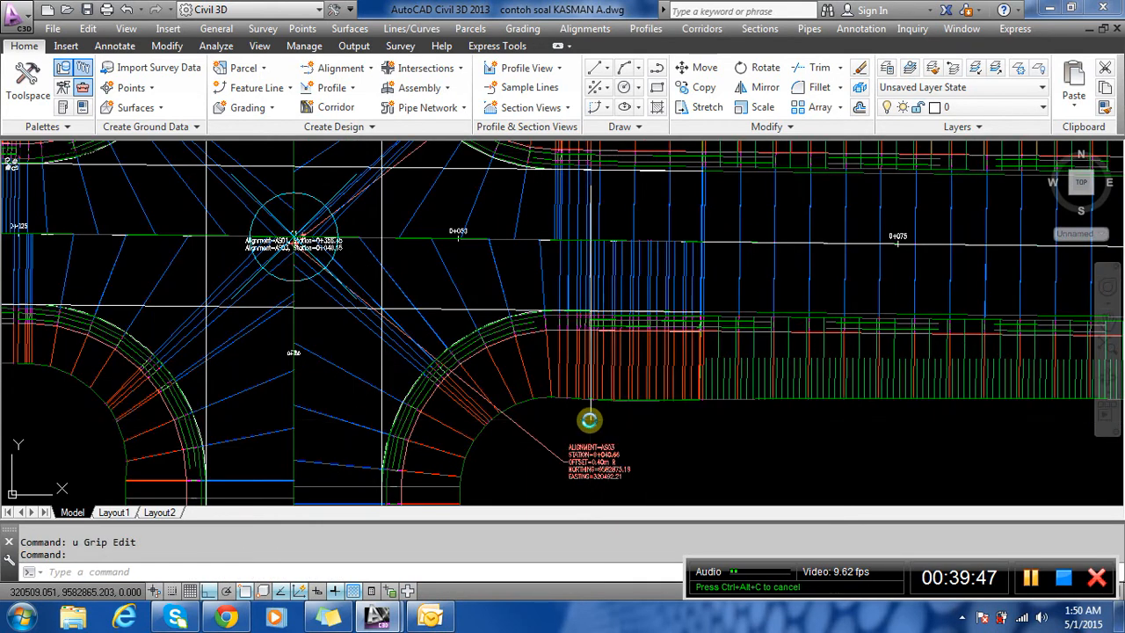
pyautogui.click(587, 419)
pyautogui.scroll(2, 568, 294)
pyautogui.press('Escape')
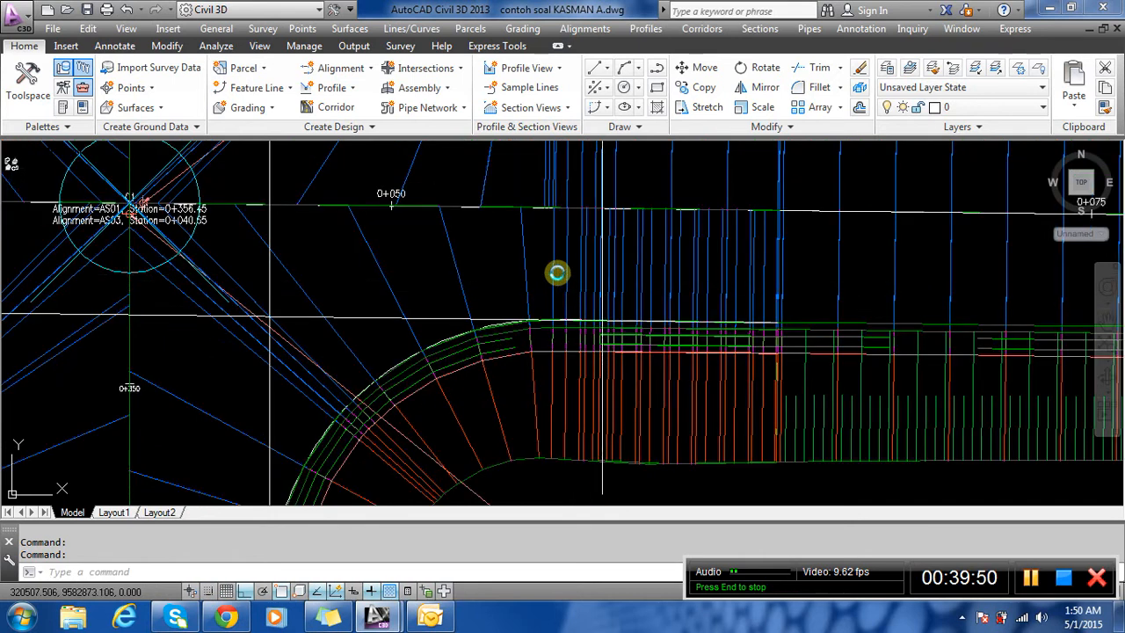
pyautogui.click(557, 272)
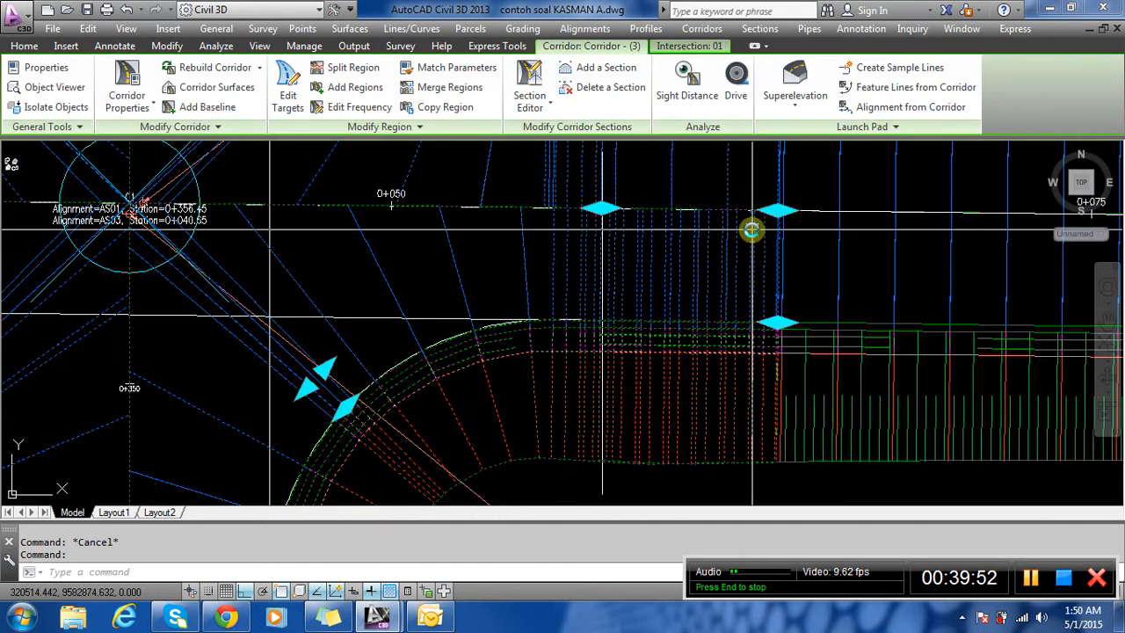
pyautogui.press('Escape')
pyautogui.click(446, 265)
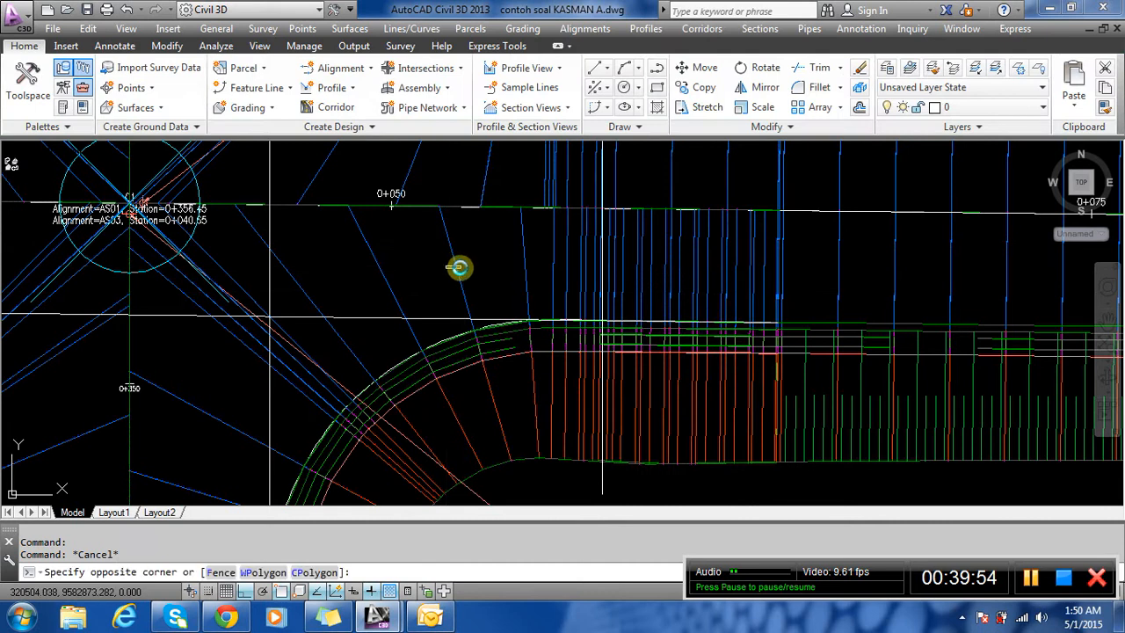
pyautogui.press('Escape')
pyautogui.click(538, 264)
pyautogui.scroll(-2, 598, 272)
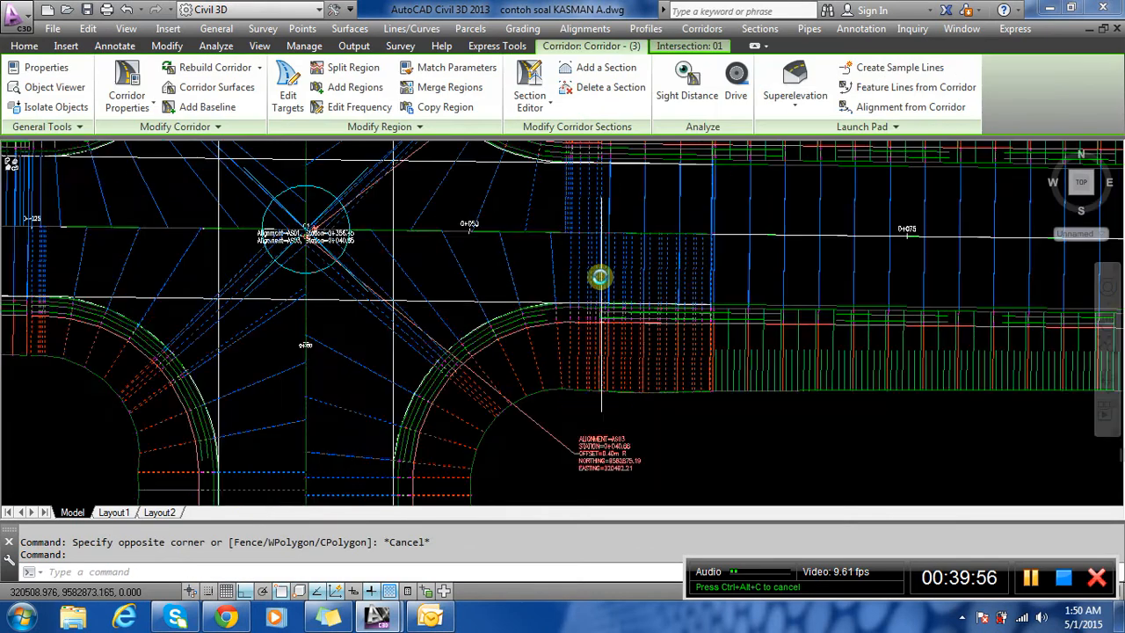
pyautogui.scroll(5, 642, 250)
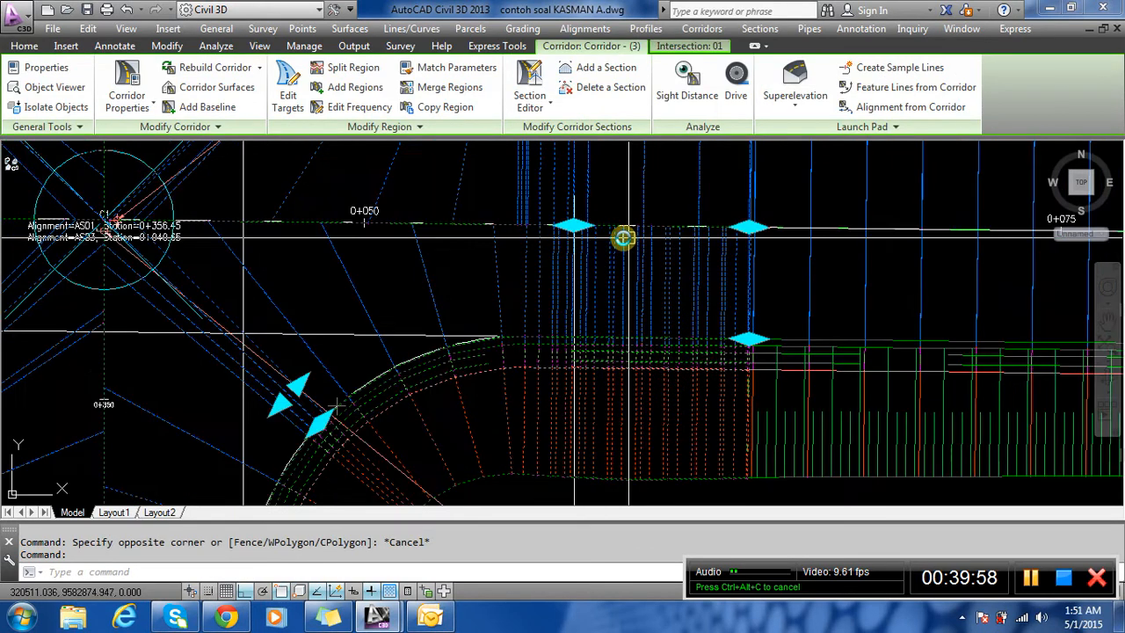
pyautogui.scroll(-3, 681, 280)
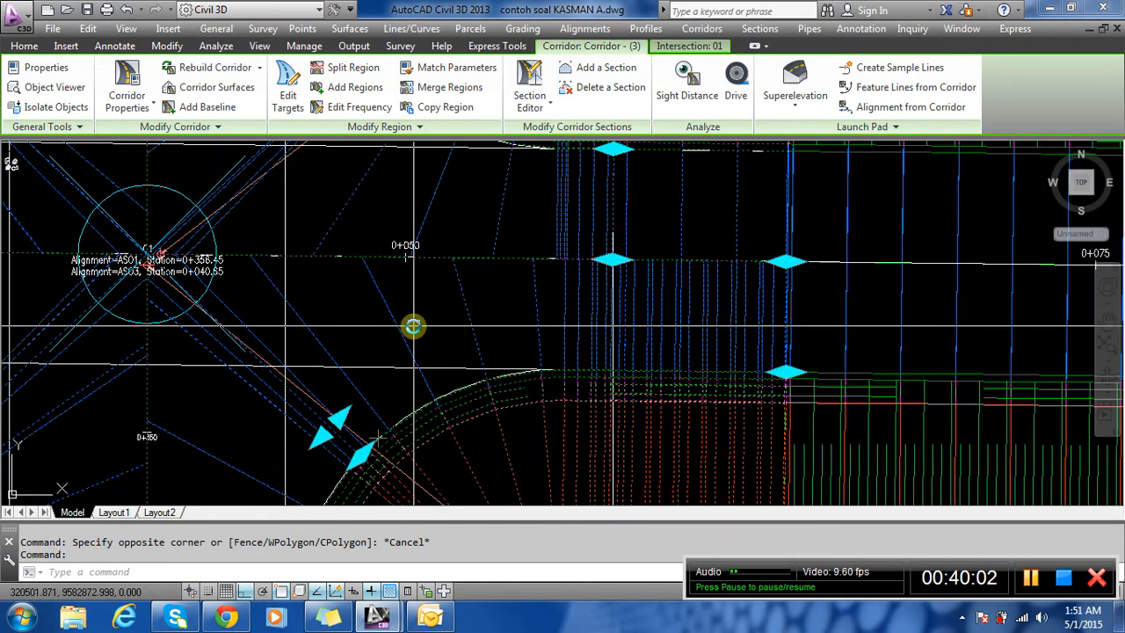
pyautogui.scroll(3, 644, 312)
pyautogui.scroll(-3, 712, 305)
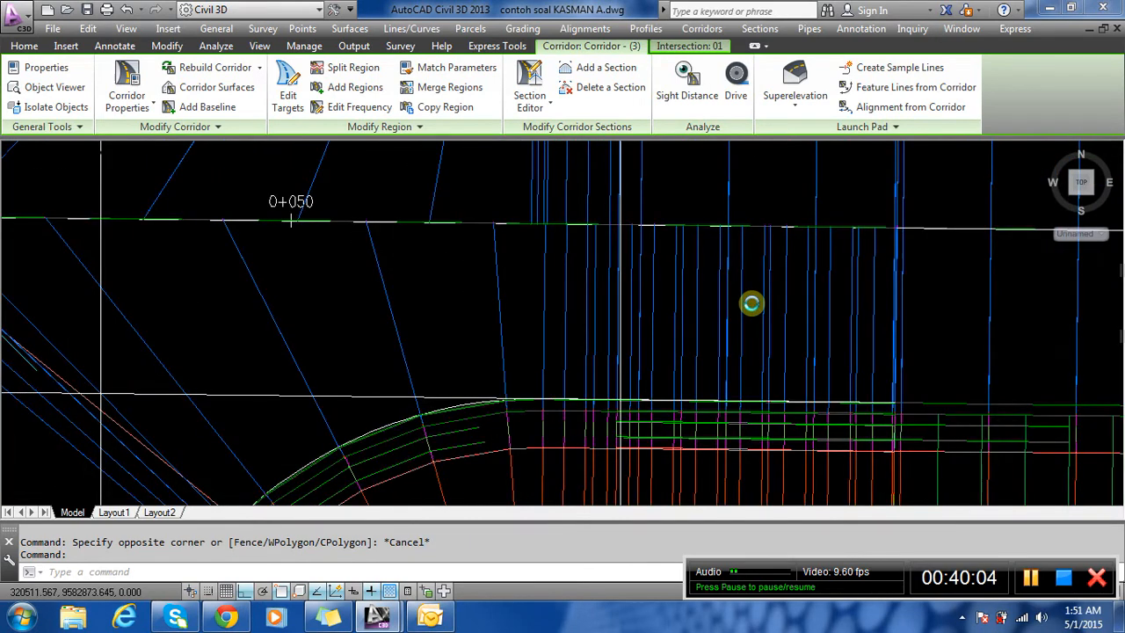
# Check the intersection corridor's curb region end on the east leg and open the corridor's properties.
pyautogui.scroll(-4, 545, 273)
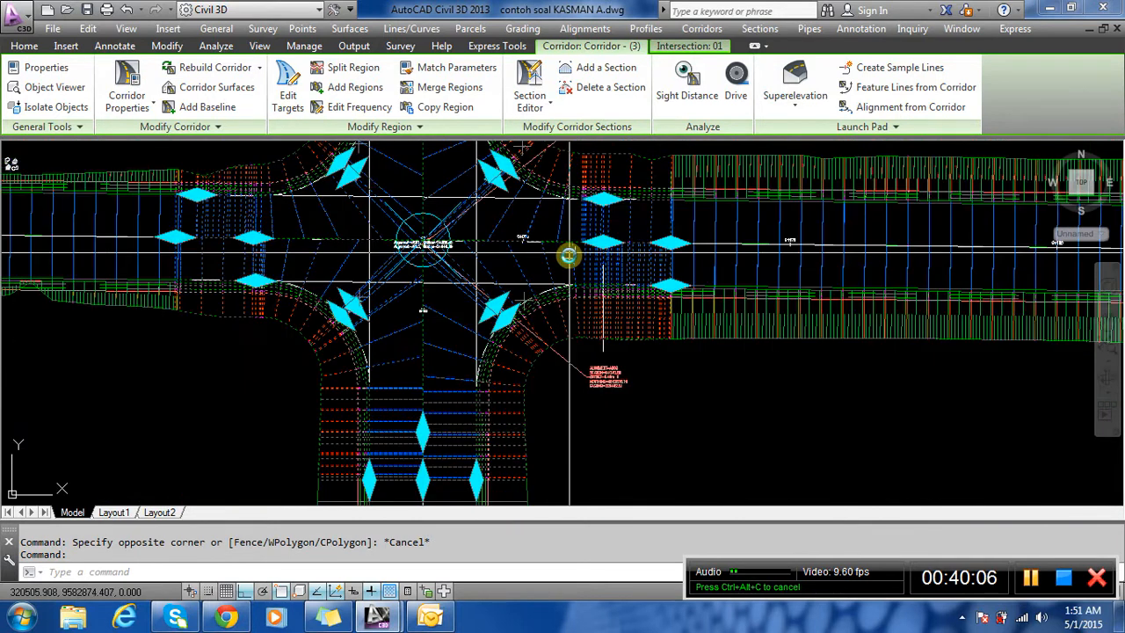
pyautogui.scroll(5, 615, 257)
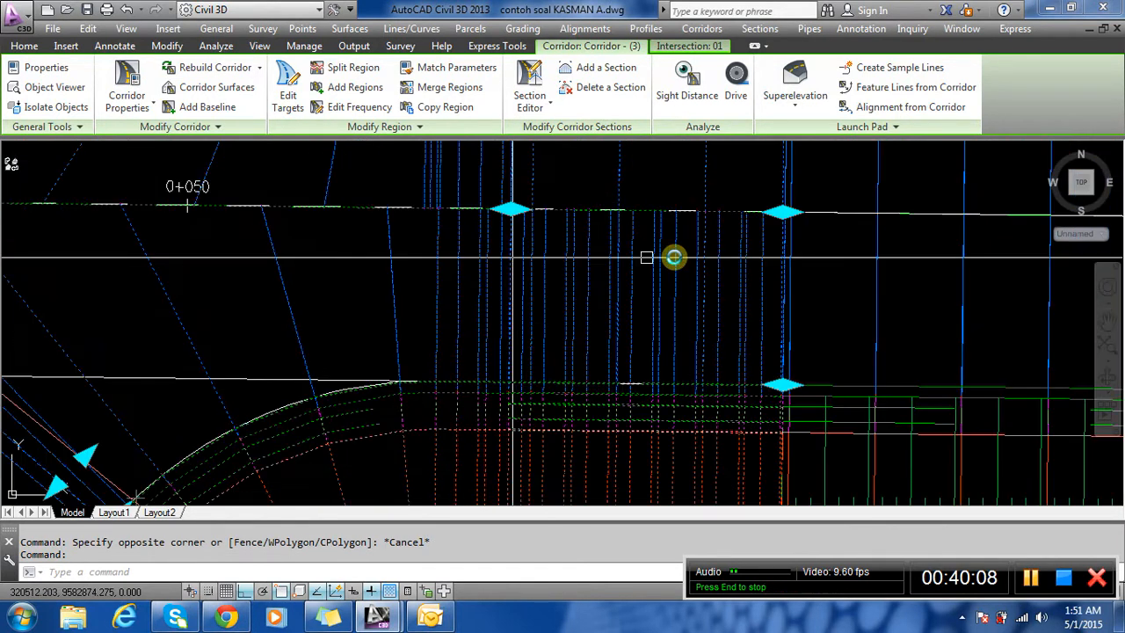
pyautogui.scroll(-8, 796, 309)
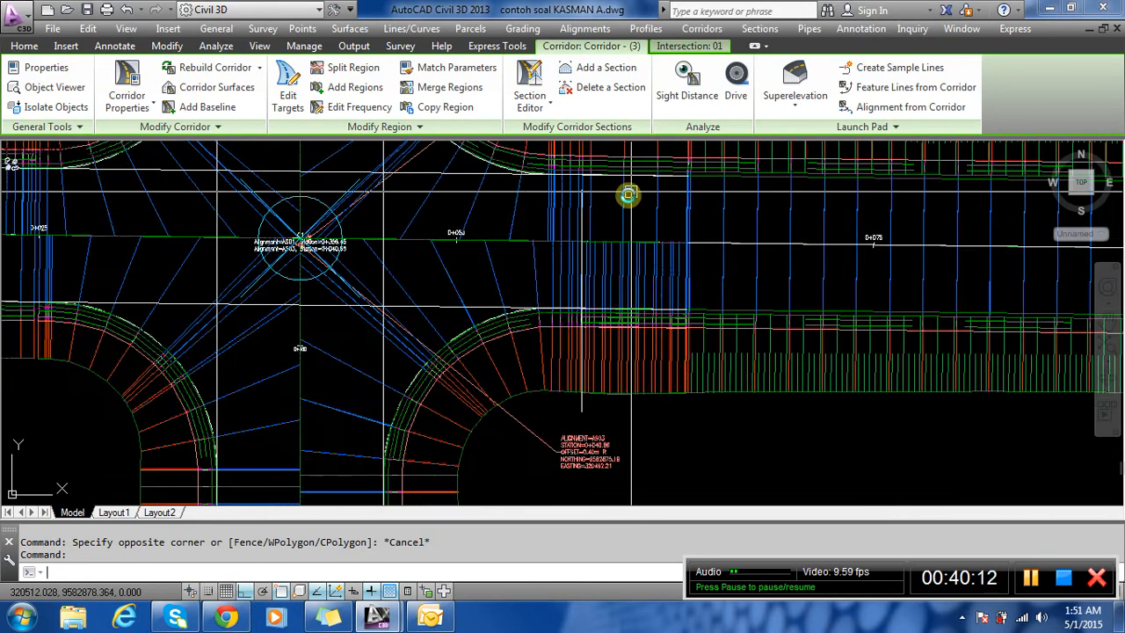
pyautogui.press('Escape')
pyautogui.scroll(3, 571, 278)
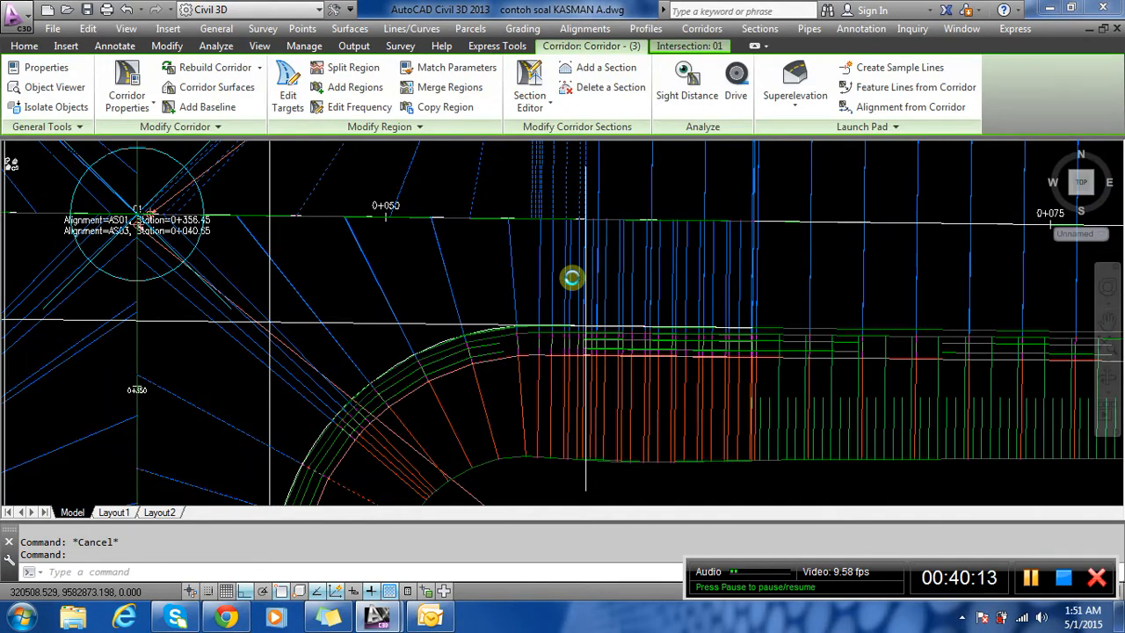
pyautogui.scroll(4, 591, 263)
pyautogui.scroll(-4, 610, 264)
pyautogui.rightClick(541, 336)
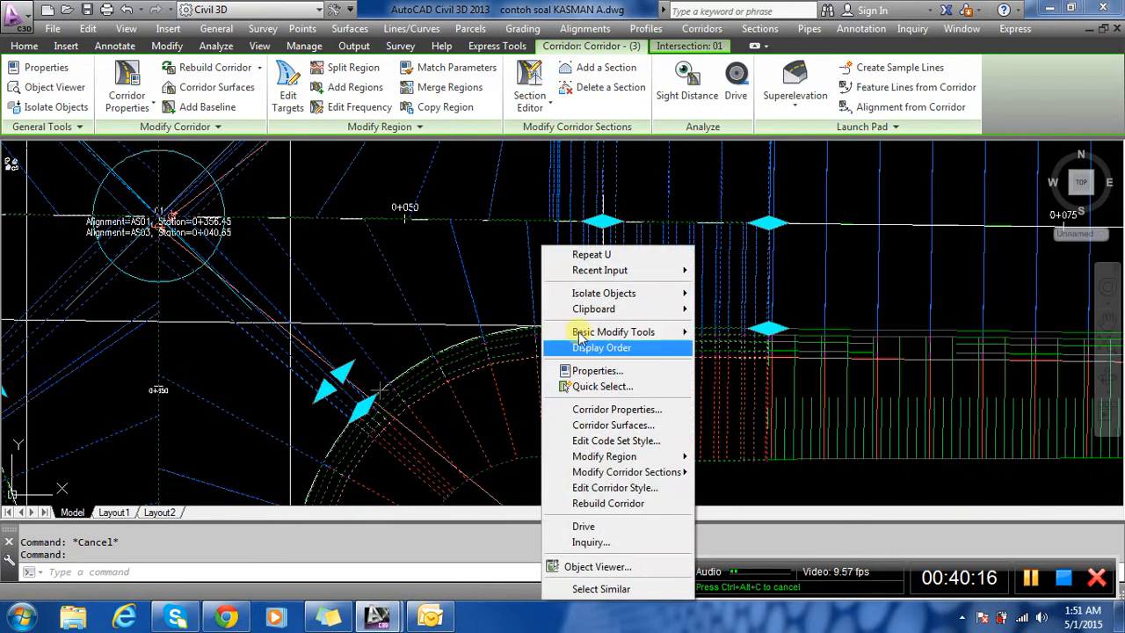
pyautogui.click(639, 410)
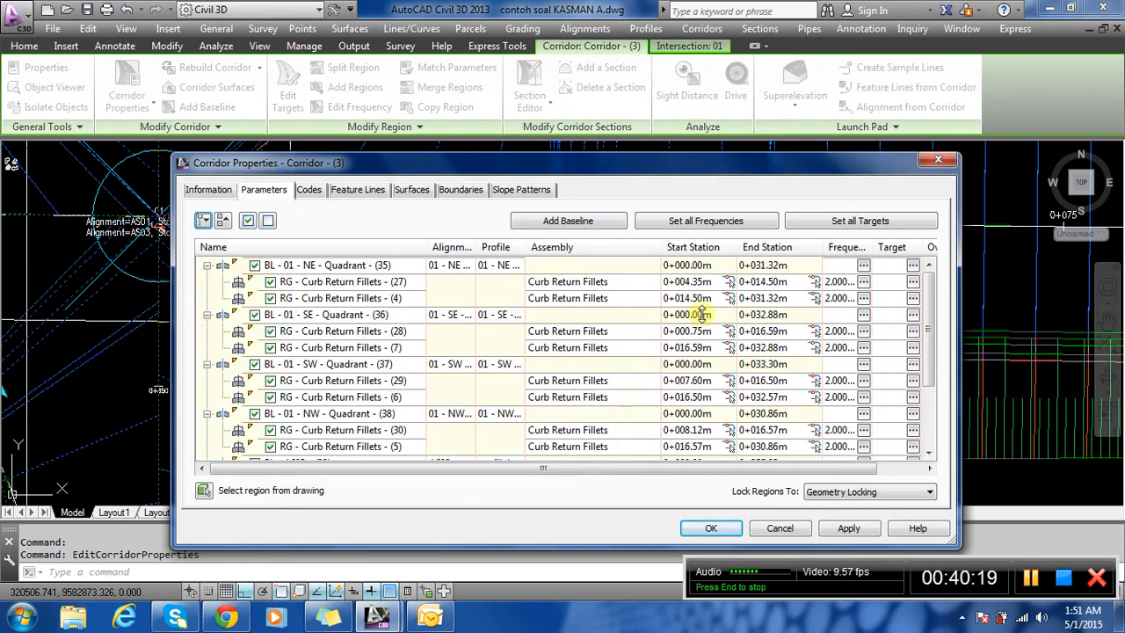
# Set the end station of the SE quadrant's region Curb Return Fillets - (7) to 0+026.68, picked at the vertical polyline.
pyautogui.moveTo(508, 165); pyautogui.dragTo(815, 235)
pyautogui.click(682, 401)
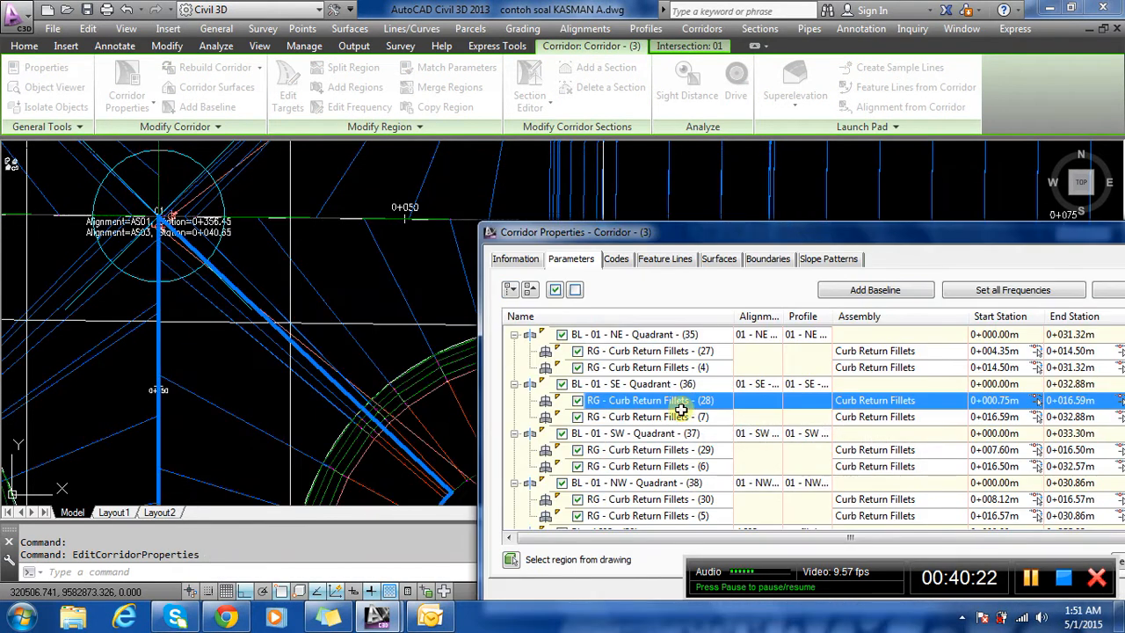
pyautogui.click(685, 419)
pyautogui.moveTo(691, 232); pyautogui.dragTo(325, 214)
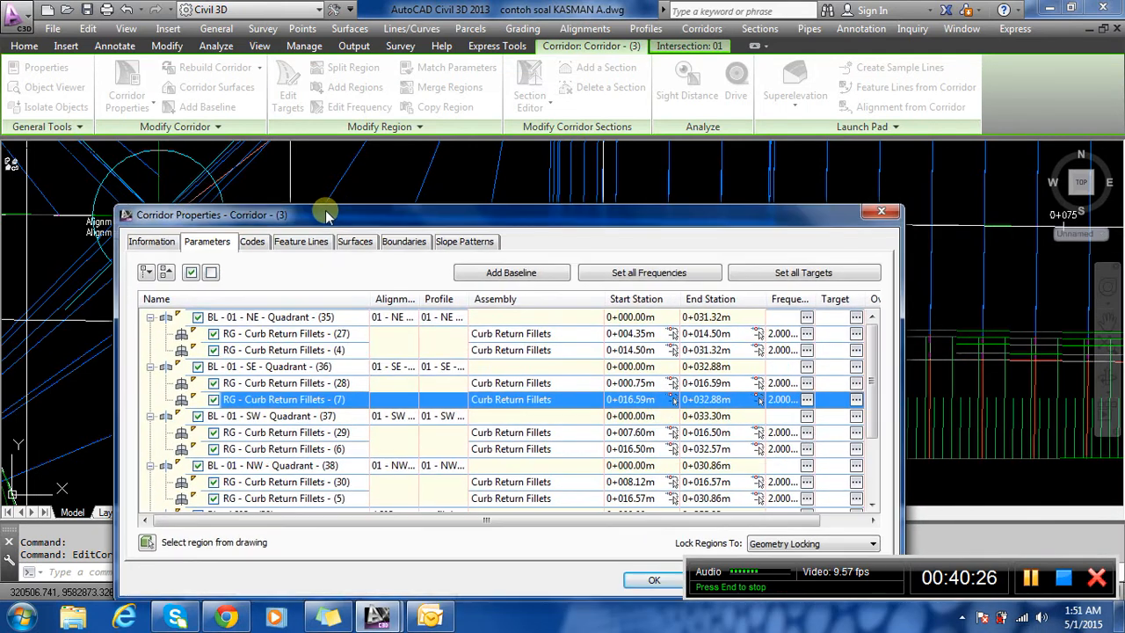
pyautogui.click(758, 400)
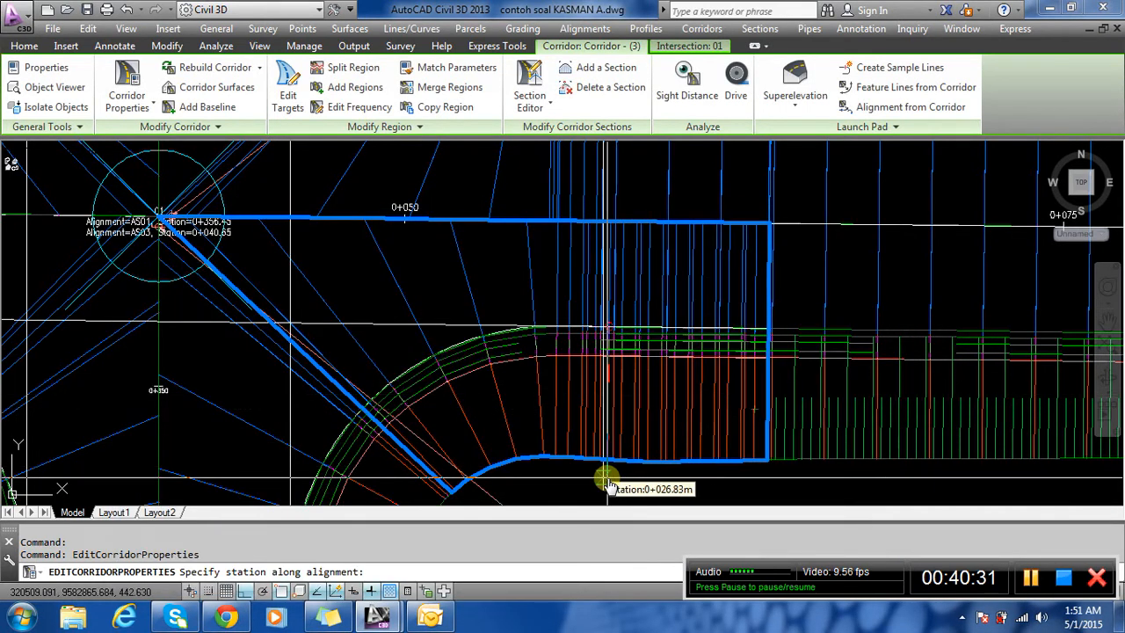
pyautogui.click(606, 482)
pyautogui.moveTo(651, 216)
pyautogui.mouseDown()
pyautogui.moveTo(529, 153)
pyautogui.moveTo(683, 276)
pyautogui.moveTo(691, 345)
pyautogui.mouseUp()
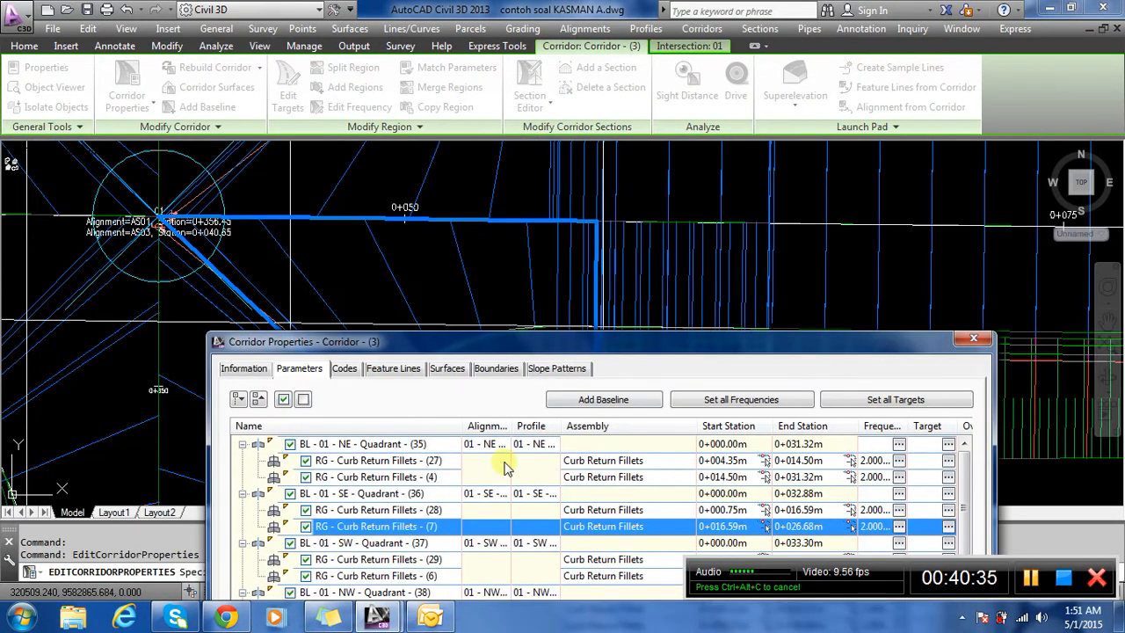
# Highlight the NE quadrant's curb return regions (4) and (27) for checking, and accept the corridor properties with a rebuild.
pyautogui.click(399, 475)
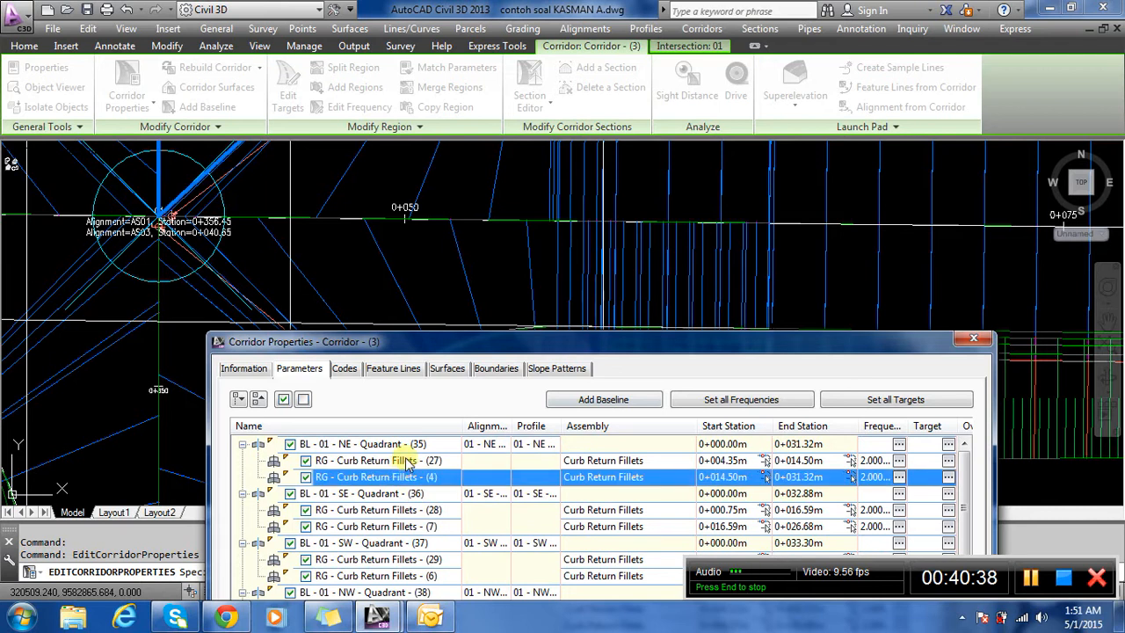
pyautogui.click(403, 461)
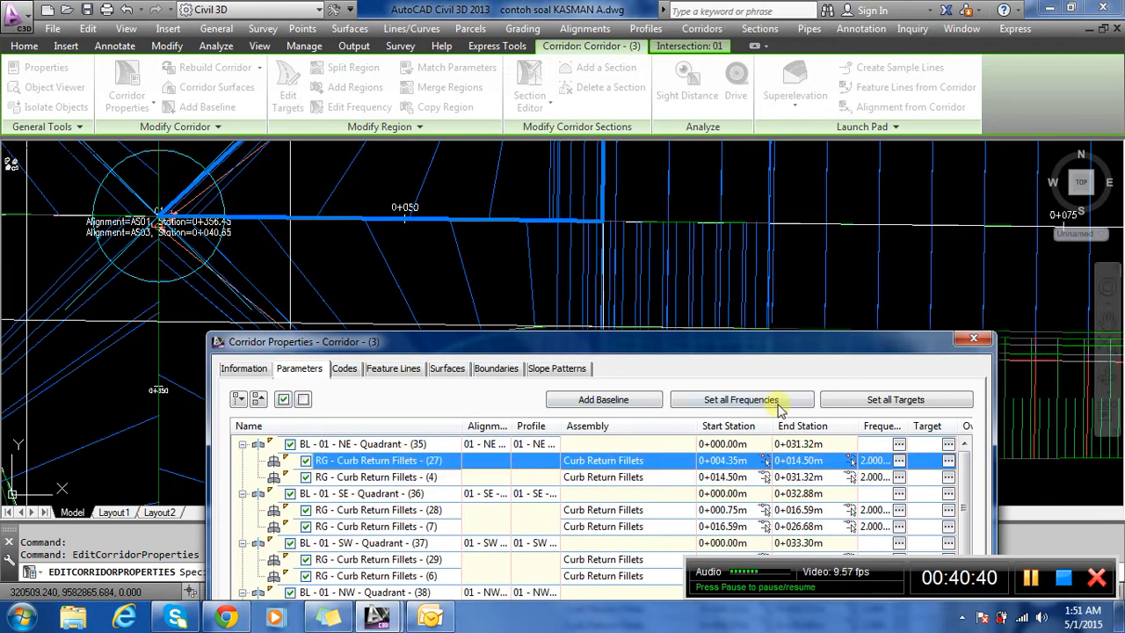
pyautogui.moveTo(768, 341); pyautogui.dragTo(588, 222)
pyautogui.click(561, 588)
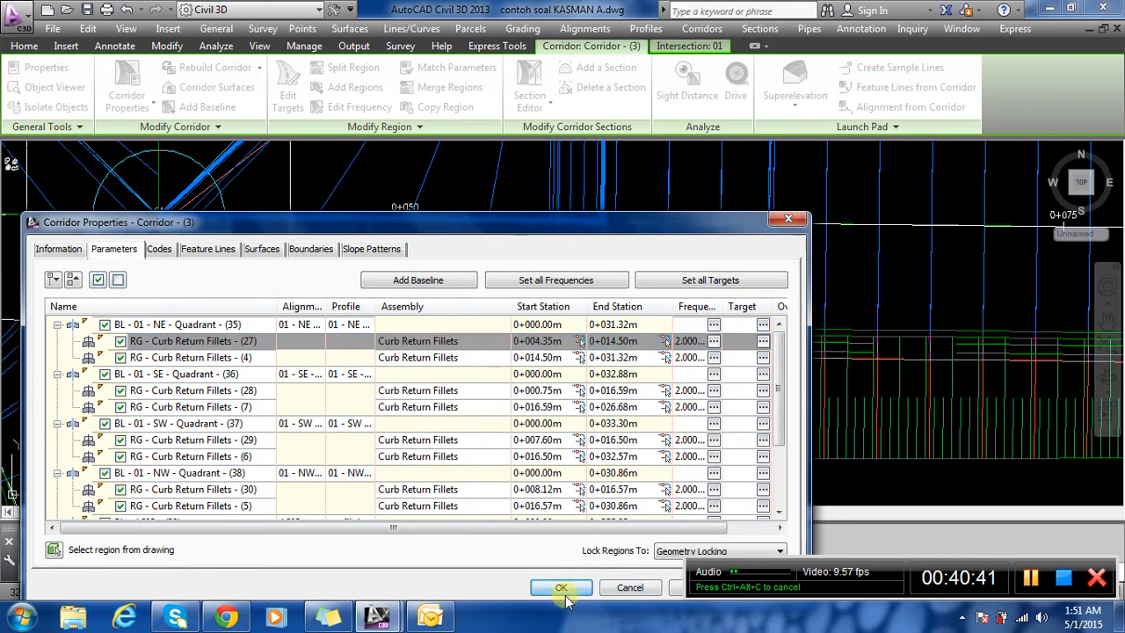
pyautogui.click(505, 282)
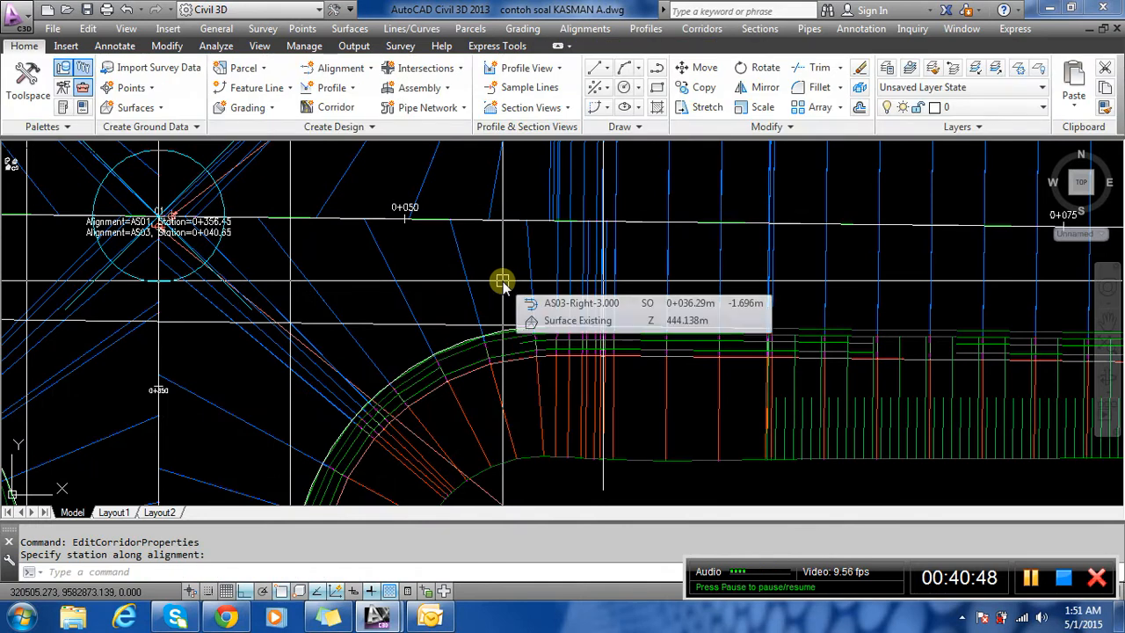
# Stretch the intersection corridor's centerline region end on the east leg onto the vertical polyline.
pyautogui.click(668, 413)
pyautogui.scroll(6, 599, 223)
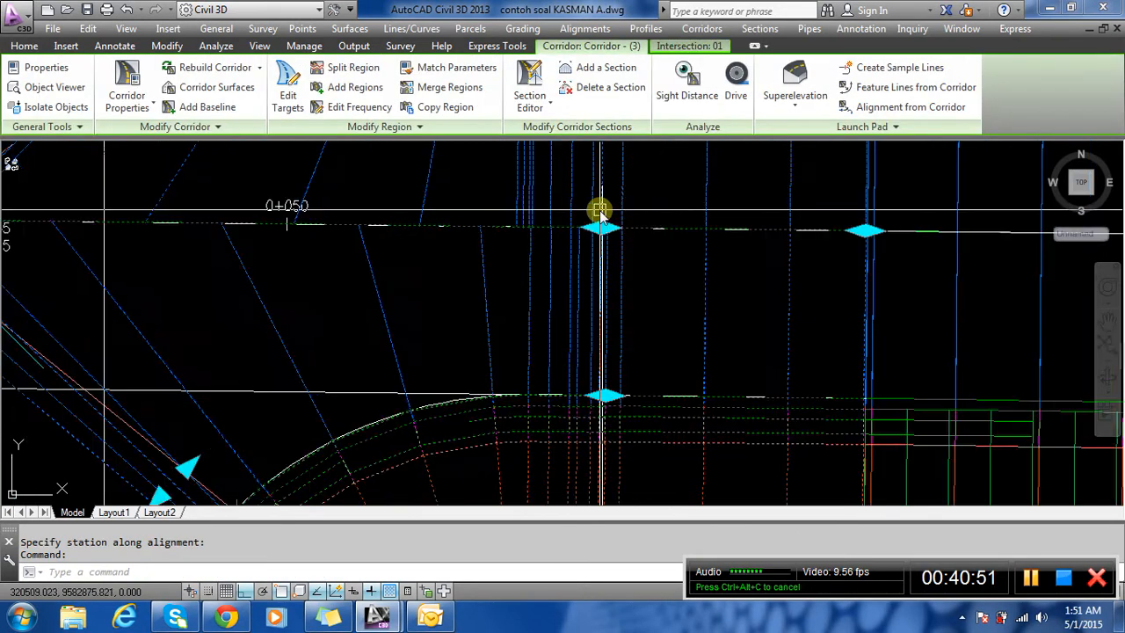
pyautogui.scroll(3, 605, 261)
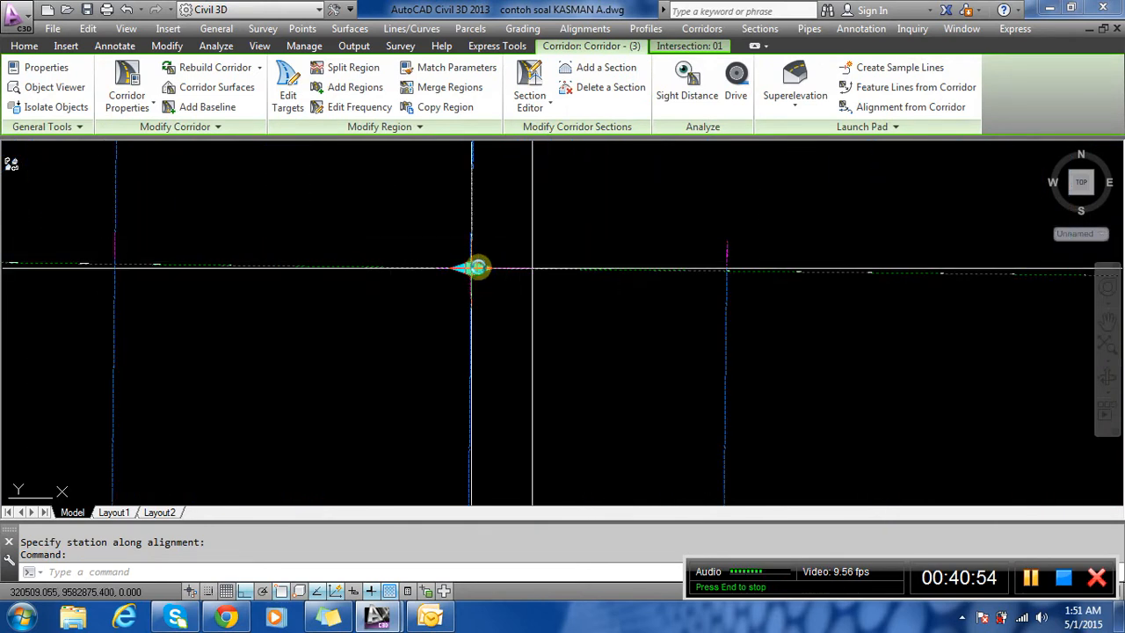
pyautogui.click(528, 274)
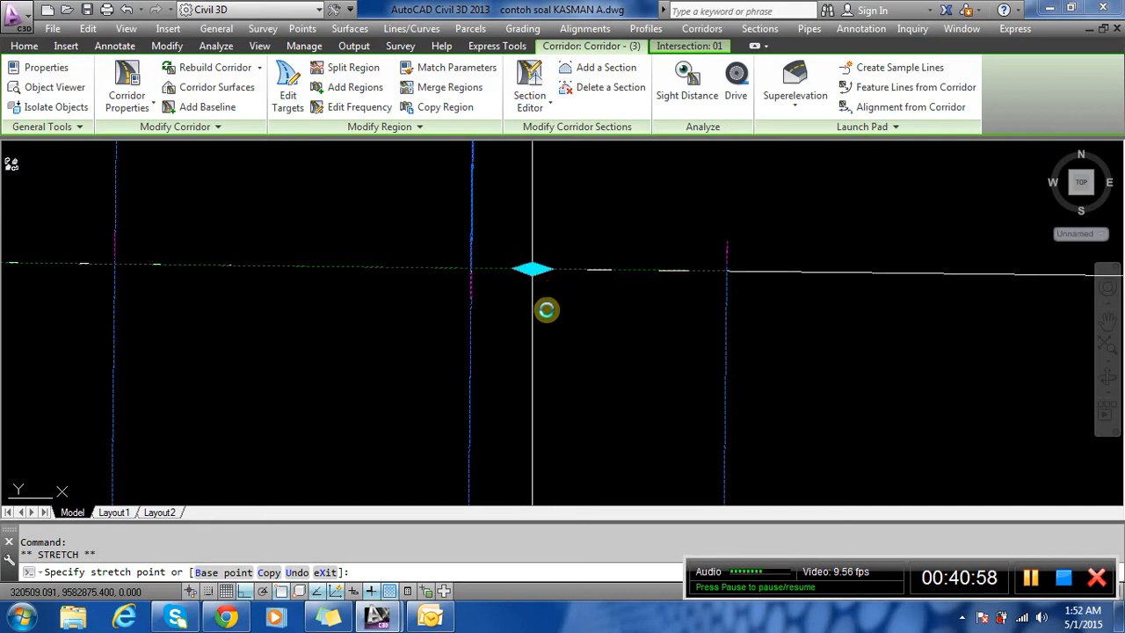
pyautogui.scroll(-5, 589, 228)
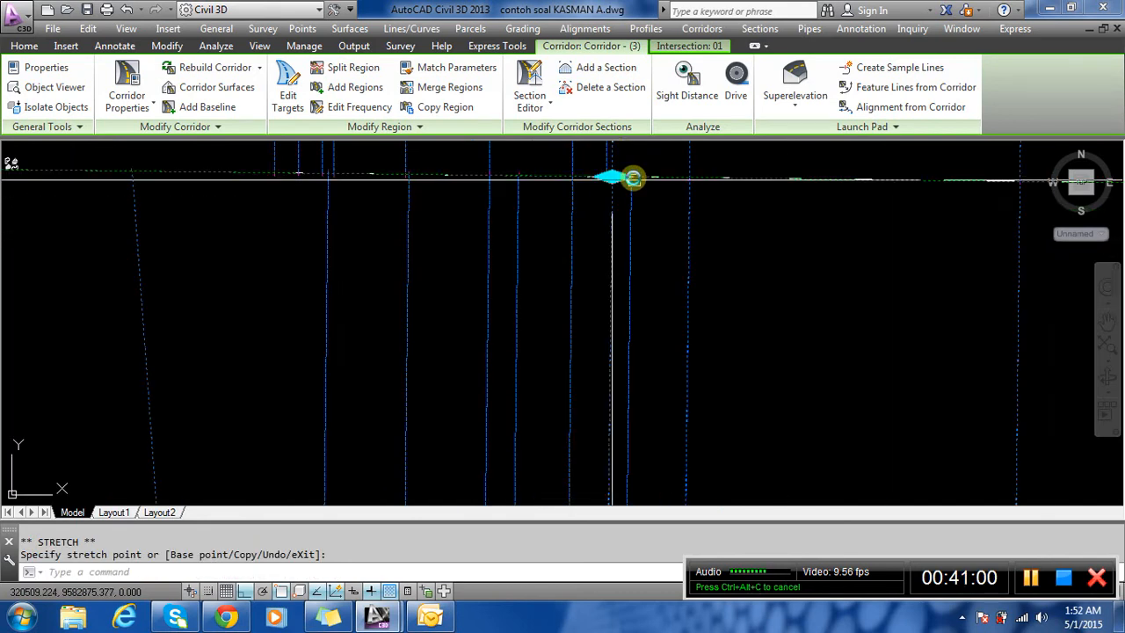
pyautogui.scroll(5, 606, 211)
pyautogui.press('Escape')
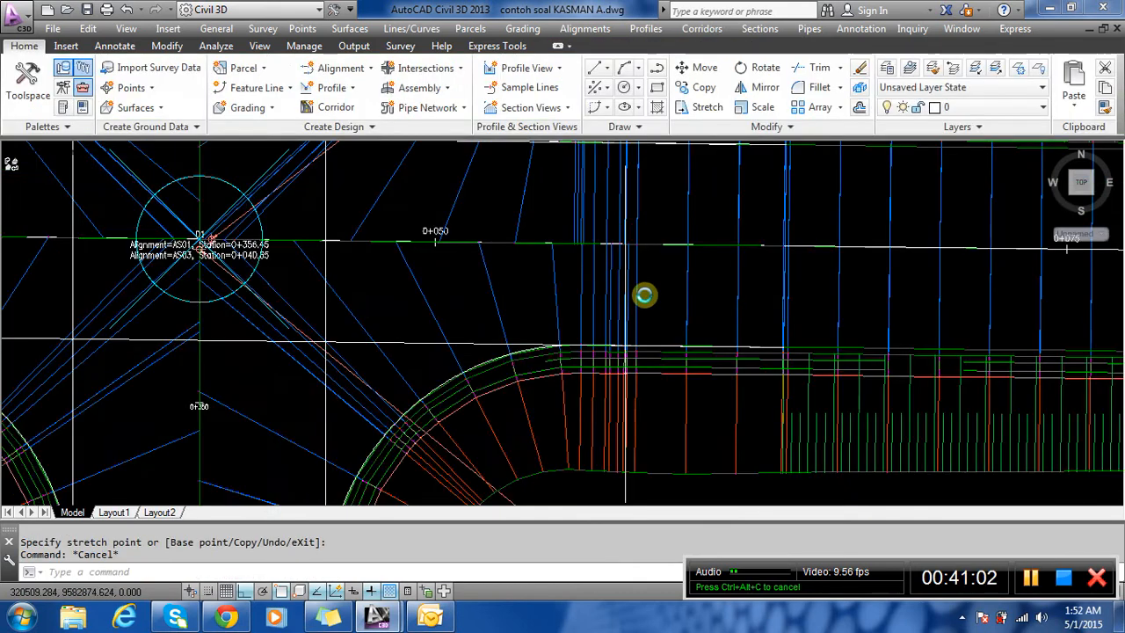
# Erase the vertical polyline across the east leg and save the drawing.
pyautogui.scroll(-6, 658, 281)
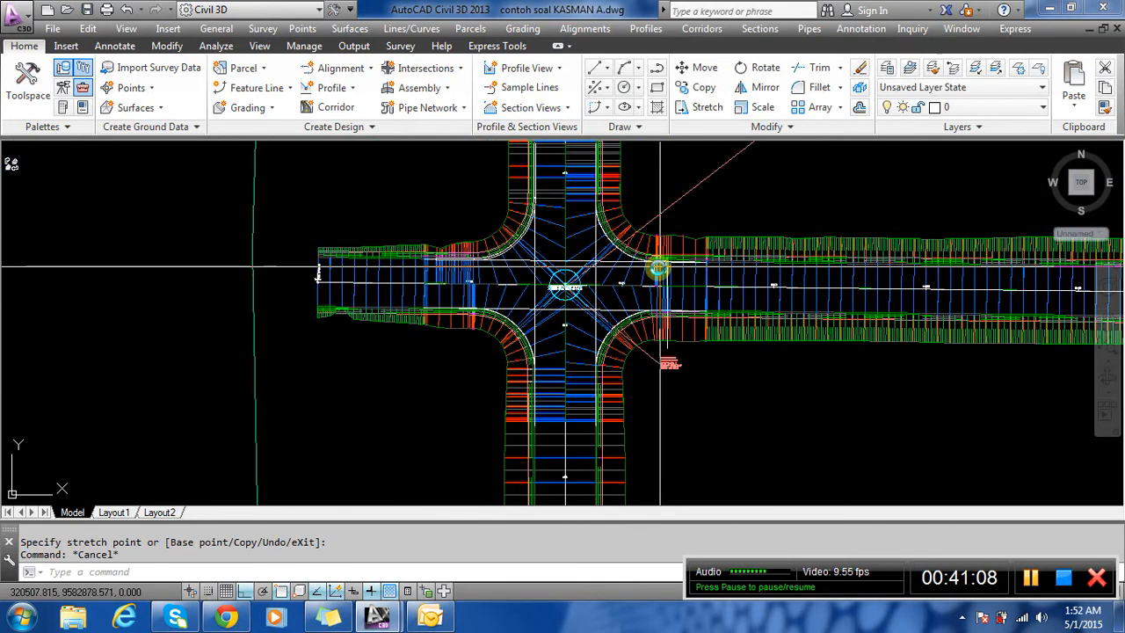
pyautogui.scroll(8, 659, 269)
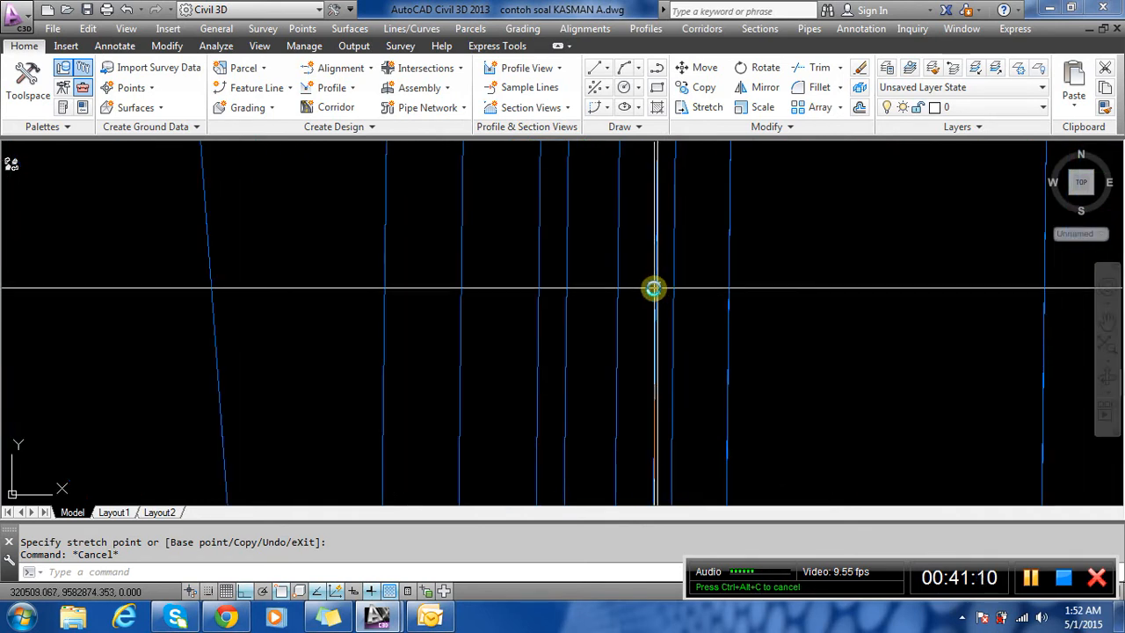
pyautogui.click(656, 288)
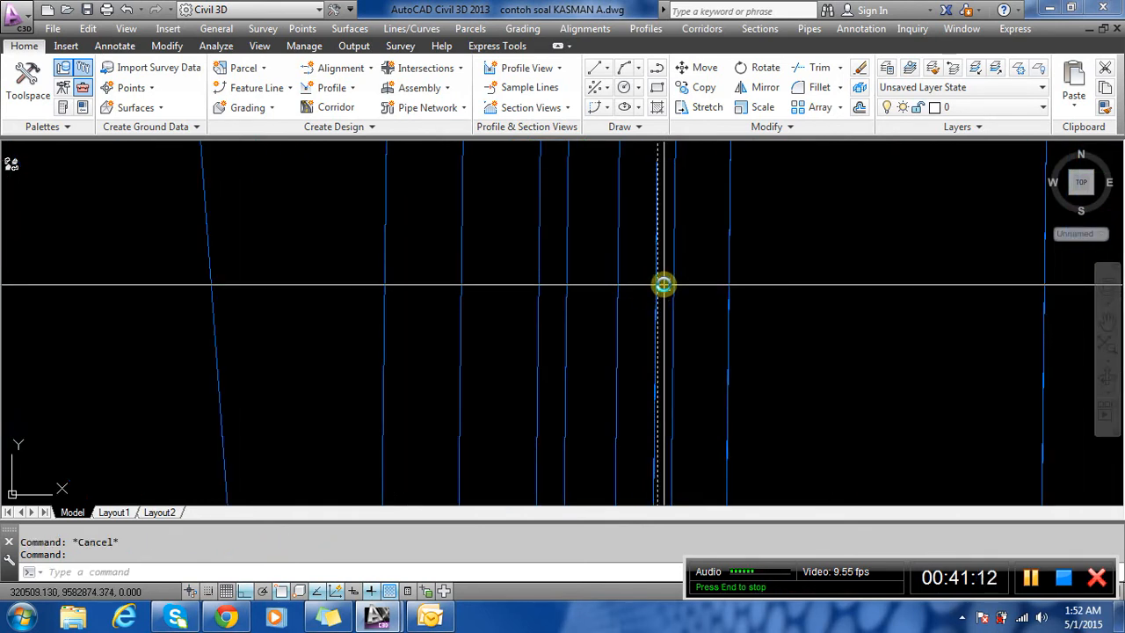
pyautogui.write('e')
pyautogui.press('Return')
pyautogui.scroll(-6, 607, 264)
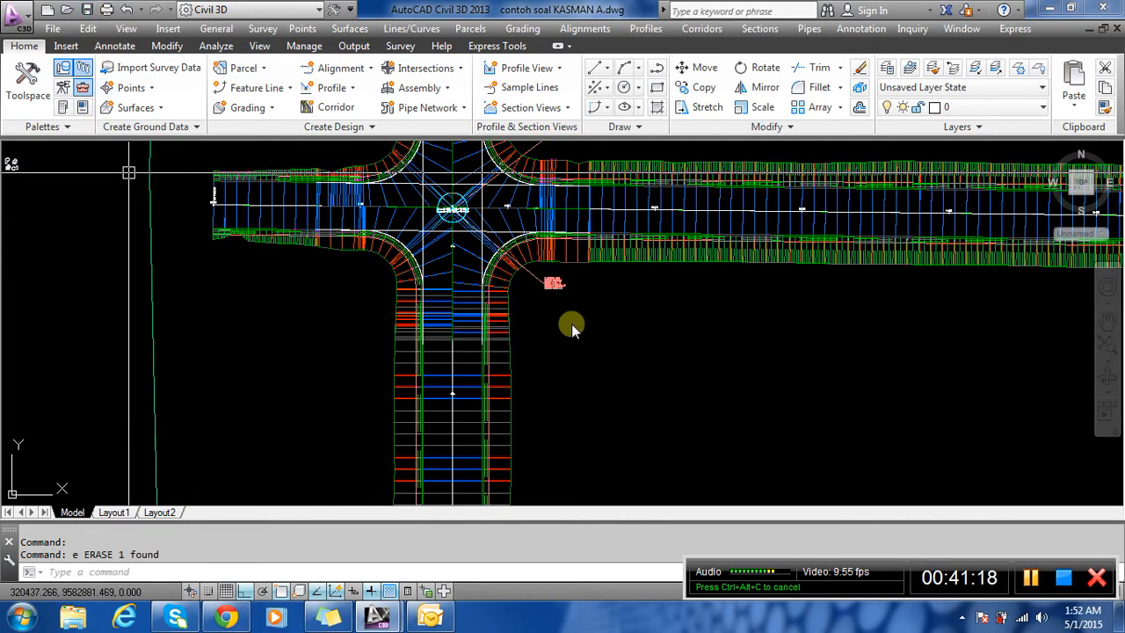
pyautogui.hotkey('ctrl', 's')
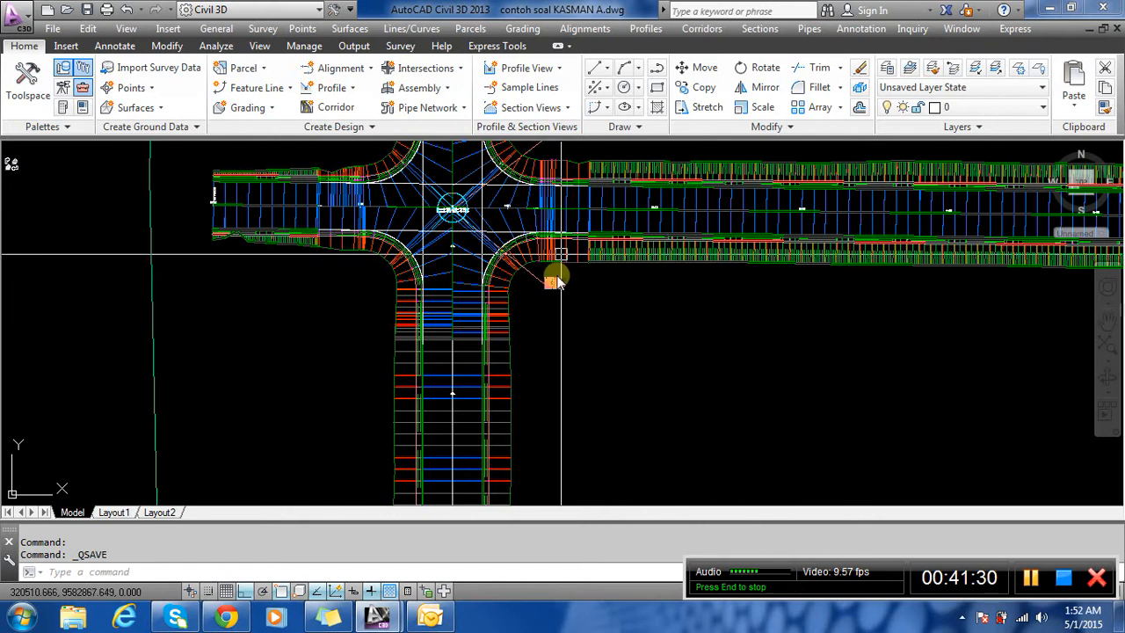
# Examine the AS01 profile's grade break and its label inside the circle marking the intersection.
pyautogui.scroll(2, 410, 234)
pyautogui.scroll(-6, 348, 264)
pyautogui.scroll(-4, 343, 272)
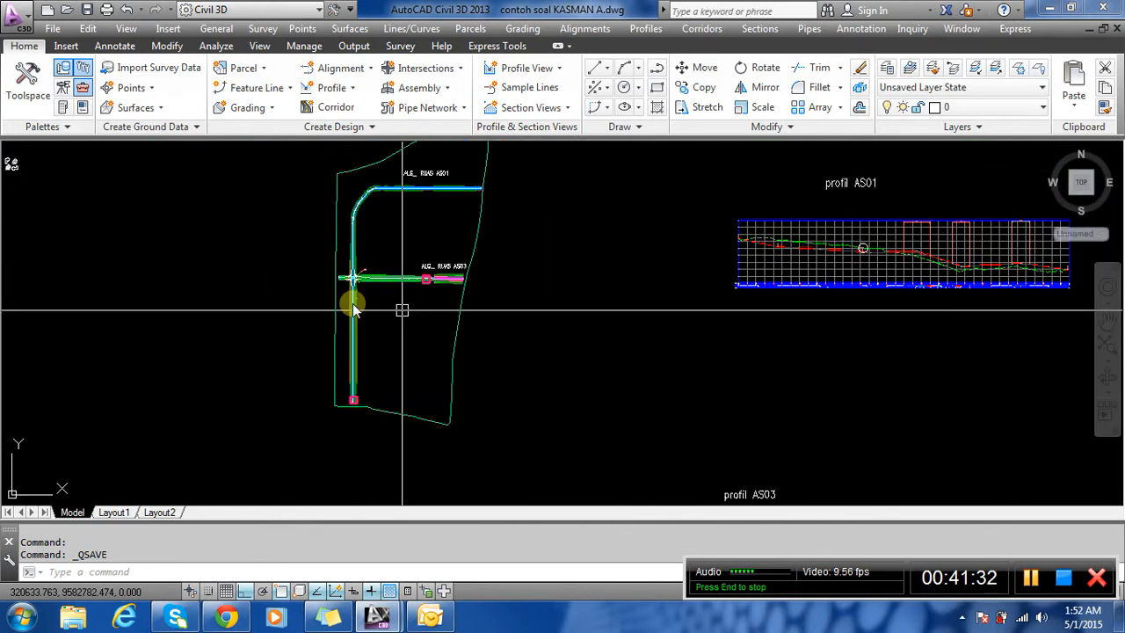
pyautogui.scroll(6, 767, 246)
pyautogui.scroll(5, 660, 281)
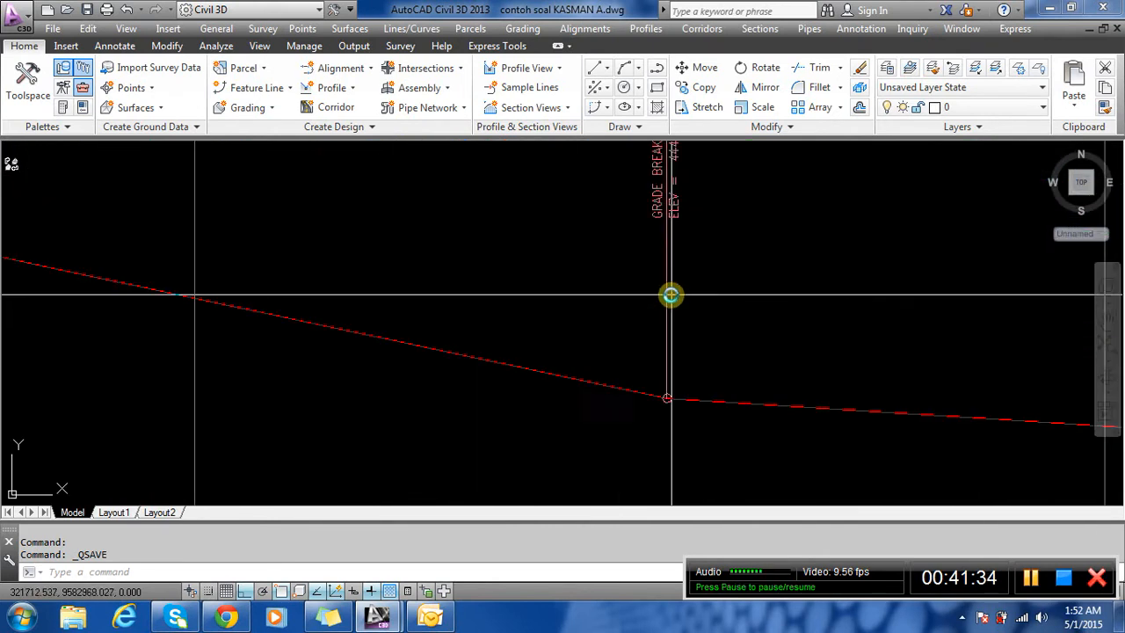
pyautogui.scroll(4, 707, 391)
pyautogui.scroll(-5, 452, 267)
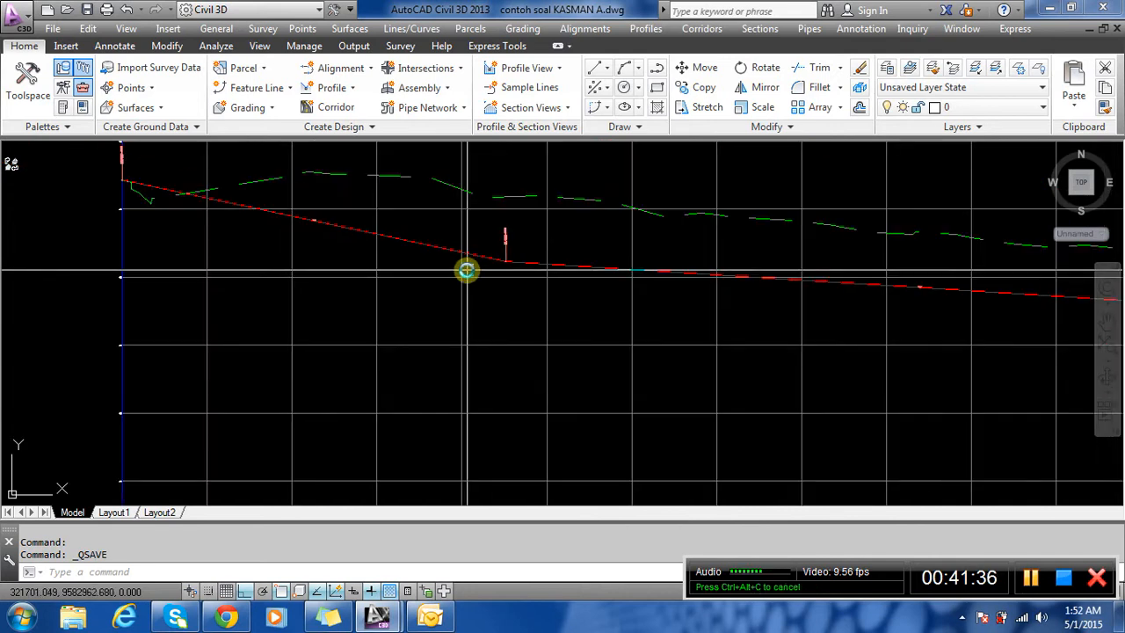
pyautogui.scroll(-3, 389, 216)
pyautogui.scroll(5, 653, 223)
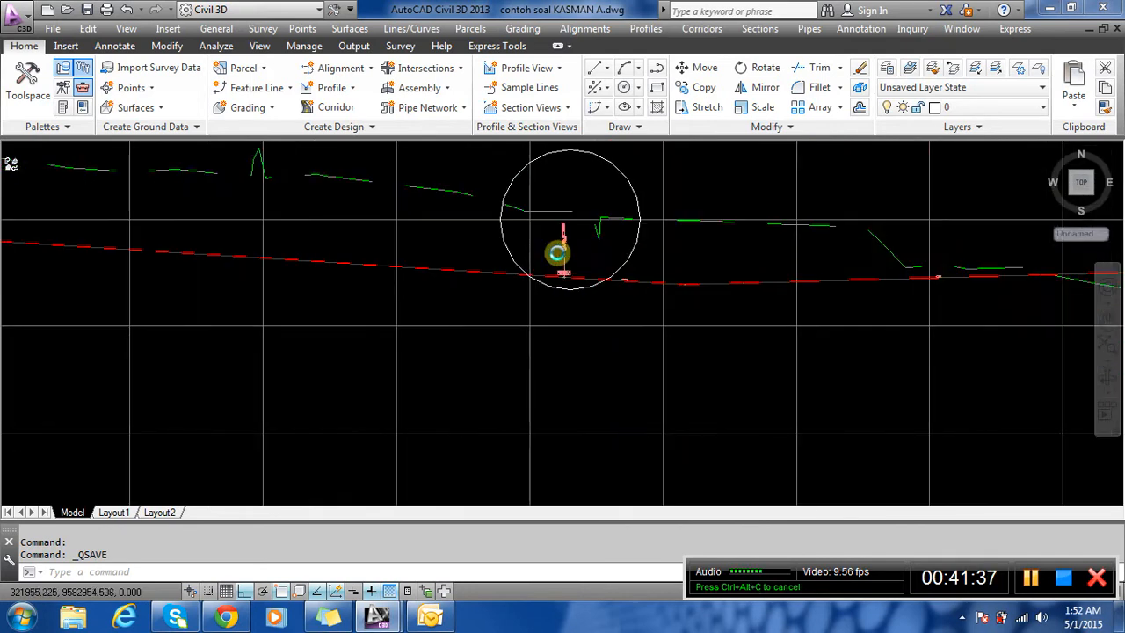
pyautogui.scroll(6, 559, 254)
pyautogui.scroll(-5, 545, 226)
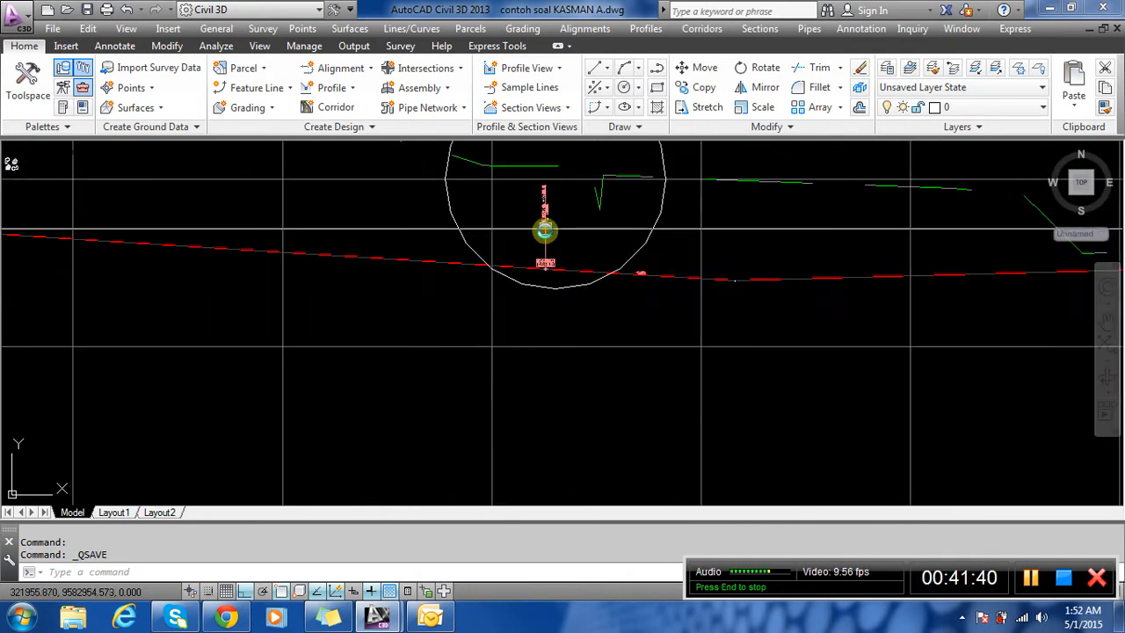
# Examine the AS03 design profile's PVI at the intersection, including its station and elevation label and its lock to AS01.
pyautogui.scroll(-1, 593, 399)
pyautogui.scroll(-4, 562, 360)
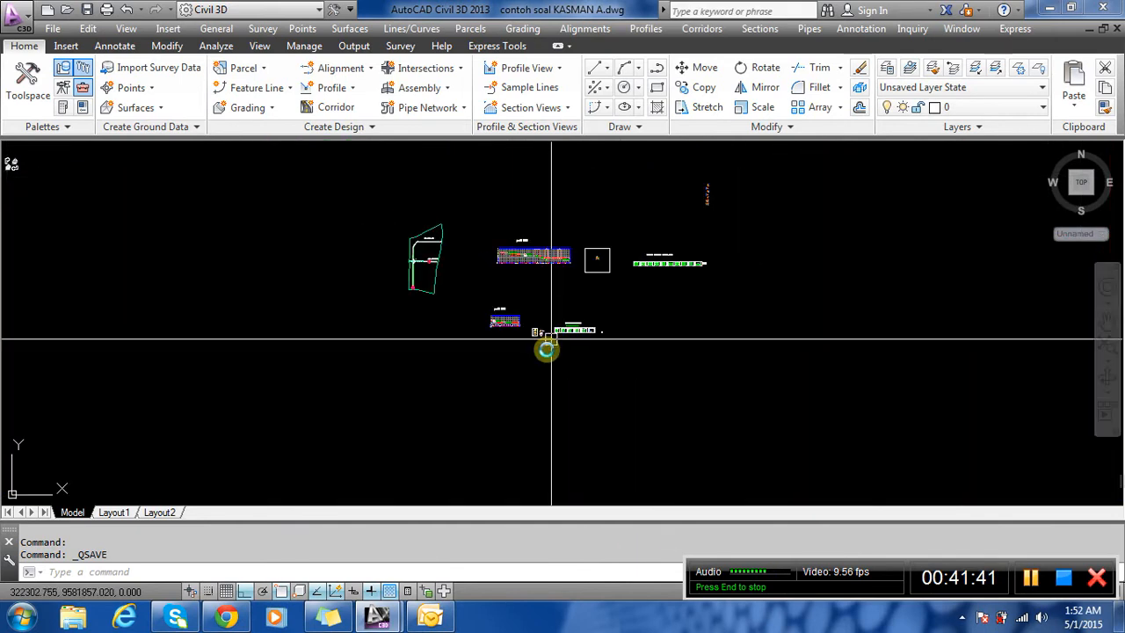
pyautogui.scroll(8, 492, 308)
pyautogui.scroll(7, 420, 267)
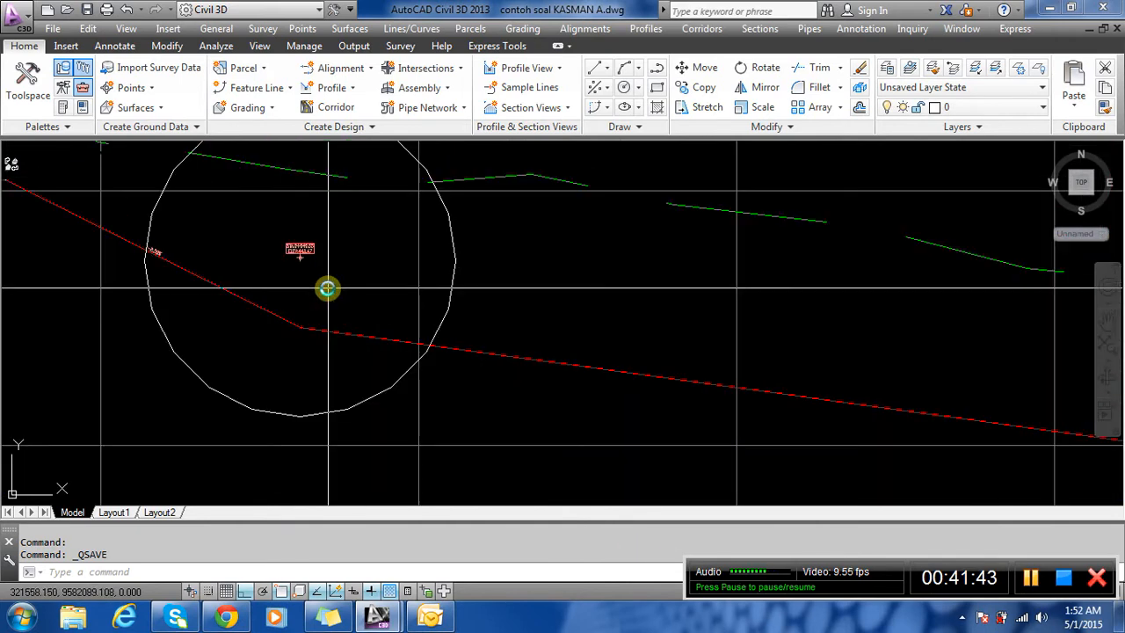
pyautogui.scroll(6, 299, 231)
pyautogui.scroll(-4, 325, 241)
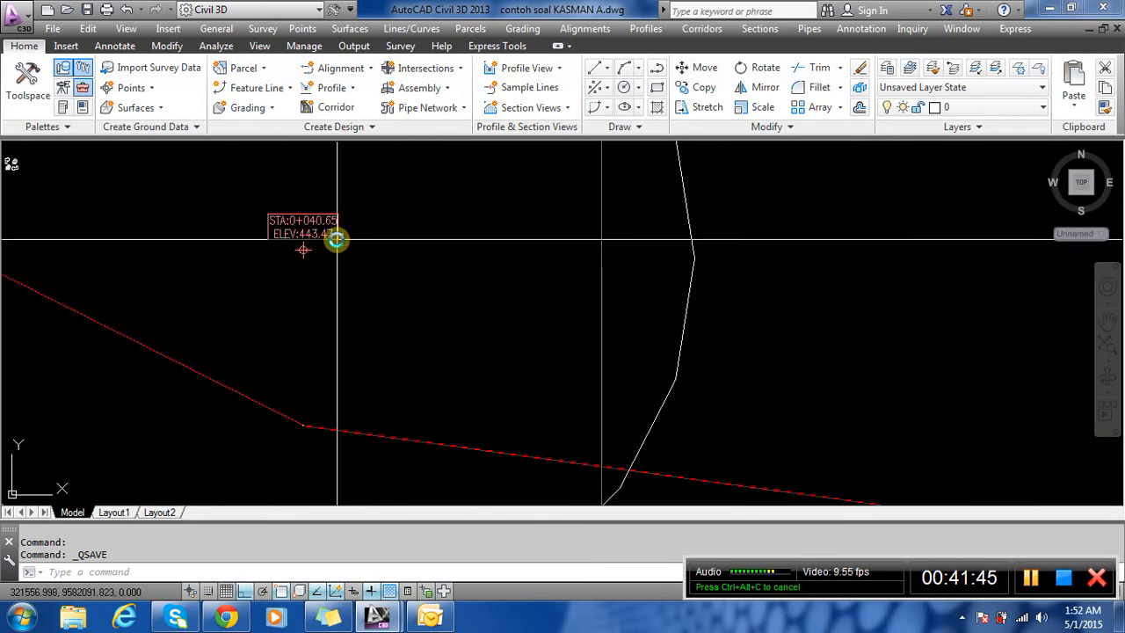
pyautogui.scroll(-2, 390, 281)
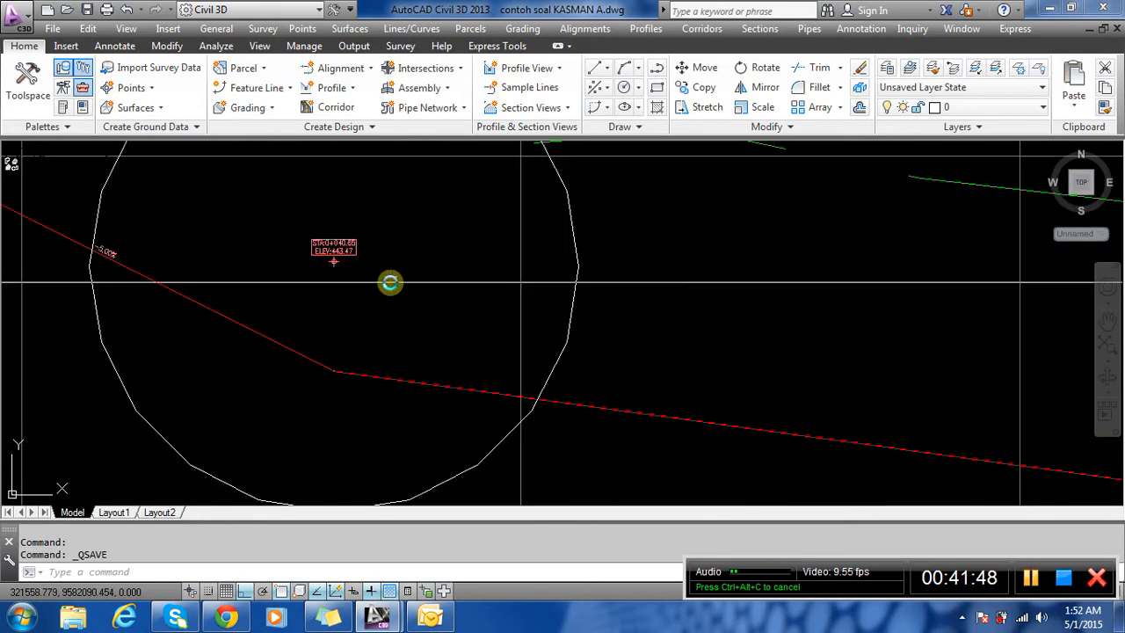
pyautogui.click(362, 372)
pyautogui.scroll(5, 344, 354)
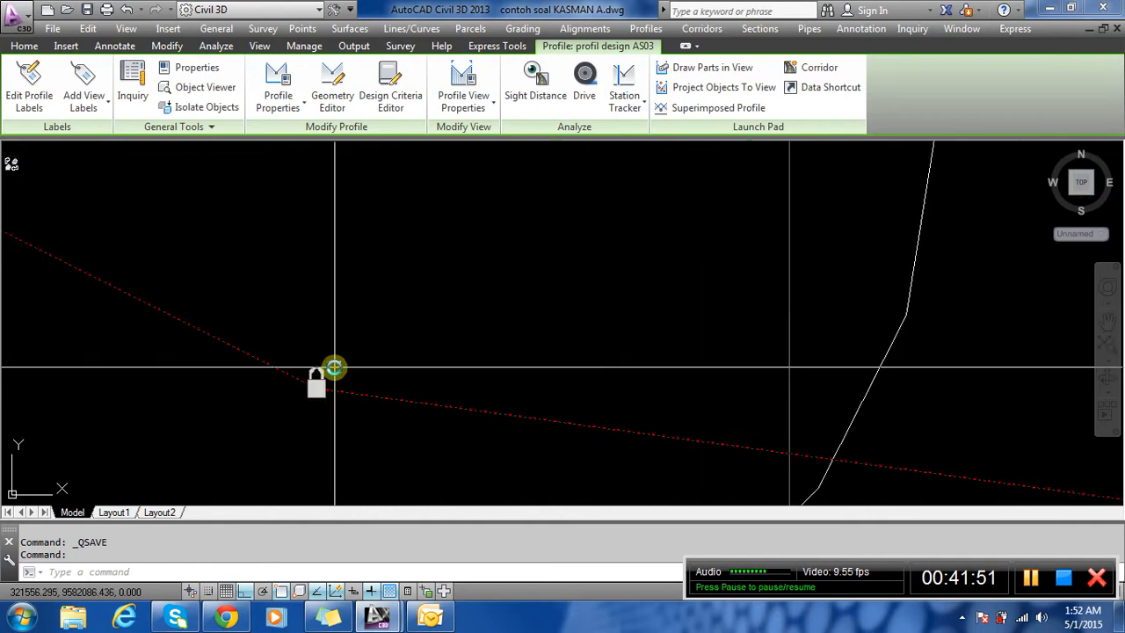
pyautogui.scroll(-4, 327, 382)
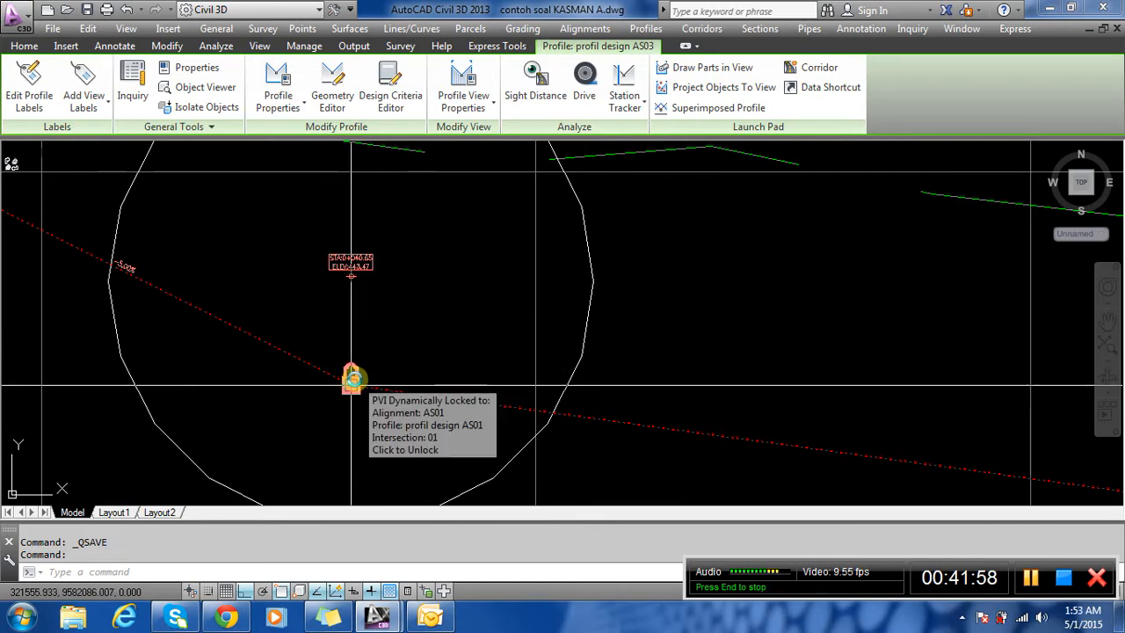
# Examine the AS03 design profile's grade lines on both sides of its locked PVI inside the circle.
pyautogui.scroll(-6, 659, 305)
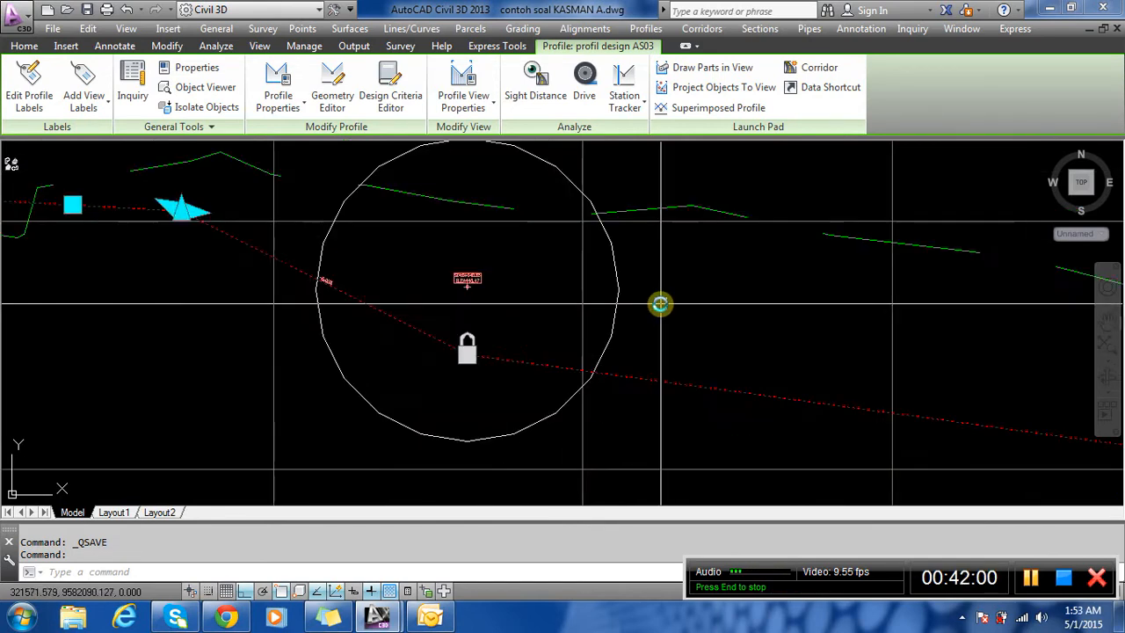
pyautogui.press('Escape')
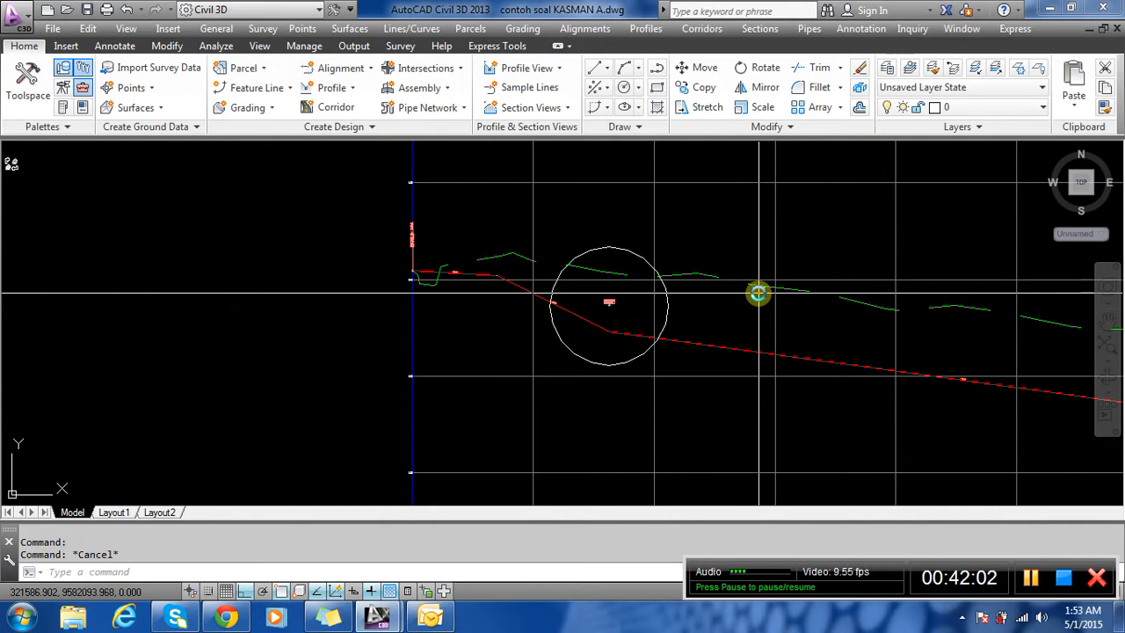
pyautogui.scroll(5, 617, 310)
pyautogui.click(542, 334)
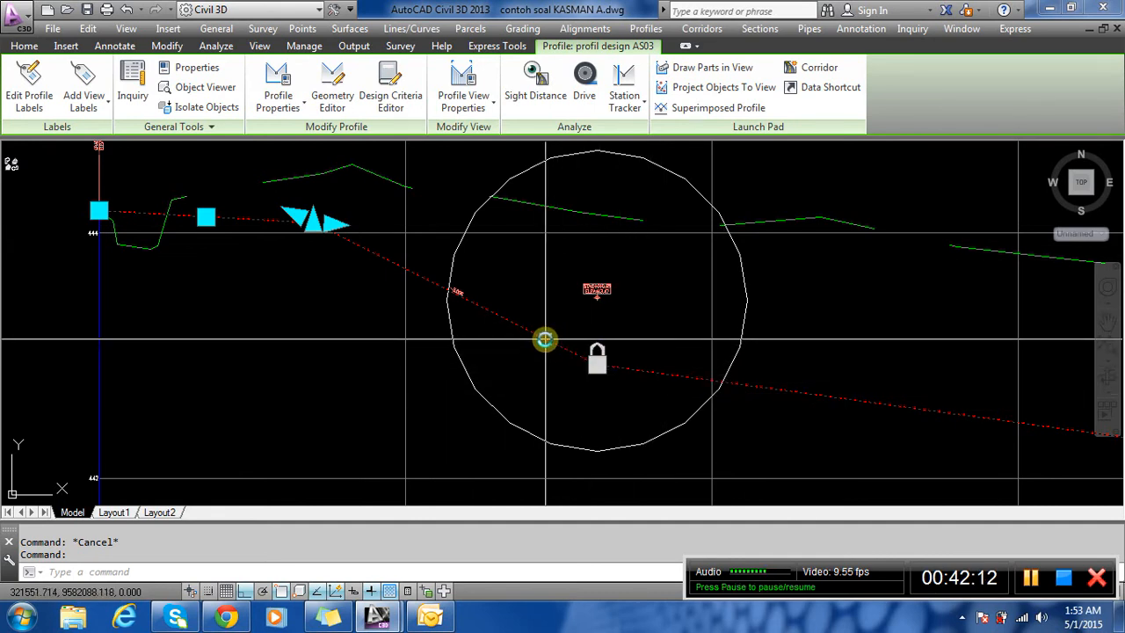
pyautogui.scroll(-8, 733, 381)
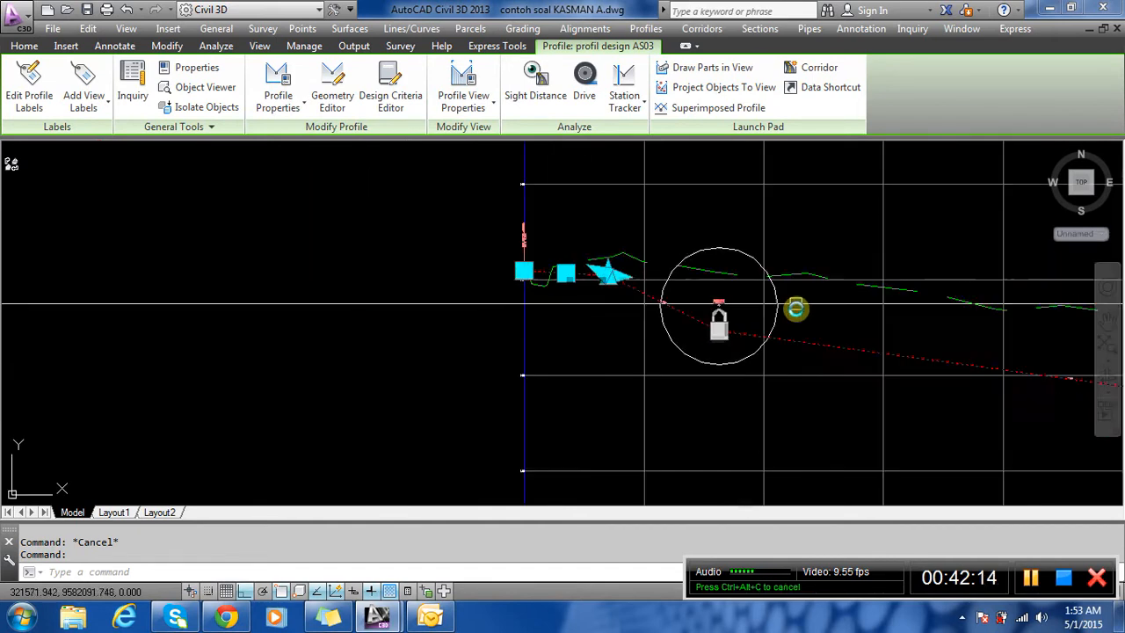
pyautogui.scroll(6, 849, 290)
pyautogui.press('Escape')
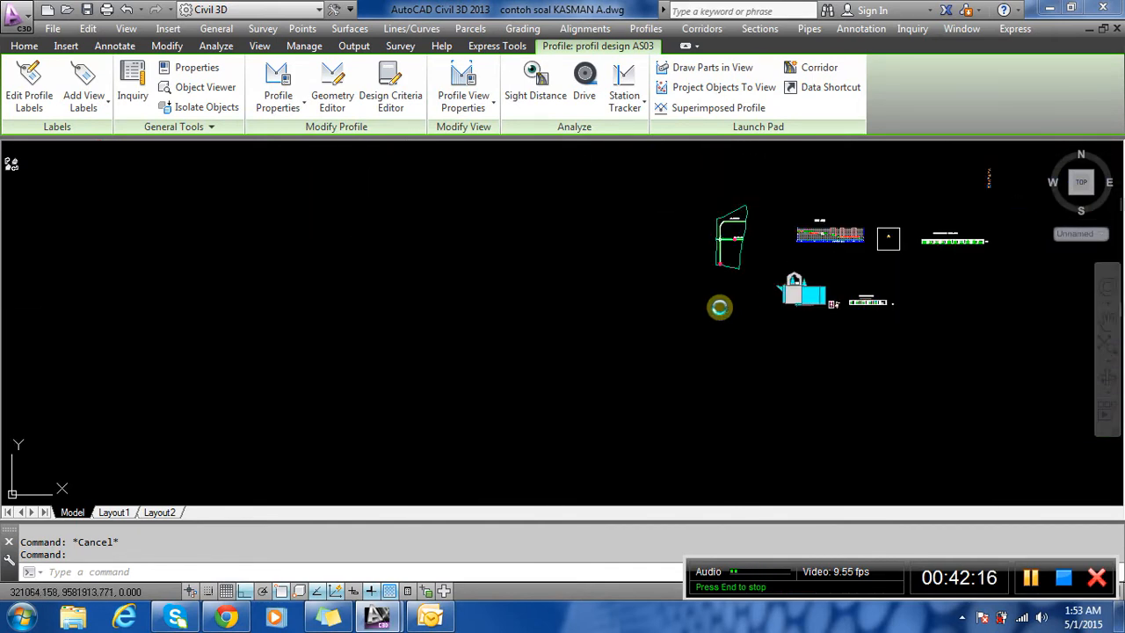
# Examine in plan how the northeast curb return ties into the AS03 corridor on the east leg.
pyautogui.scroll(10, 729, 240)
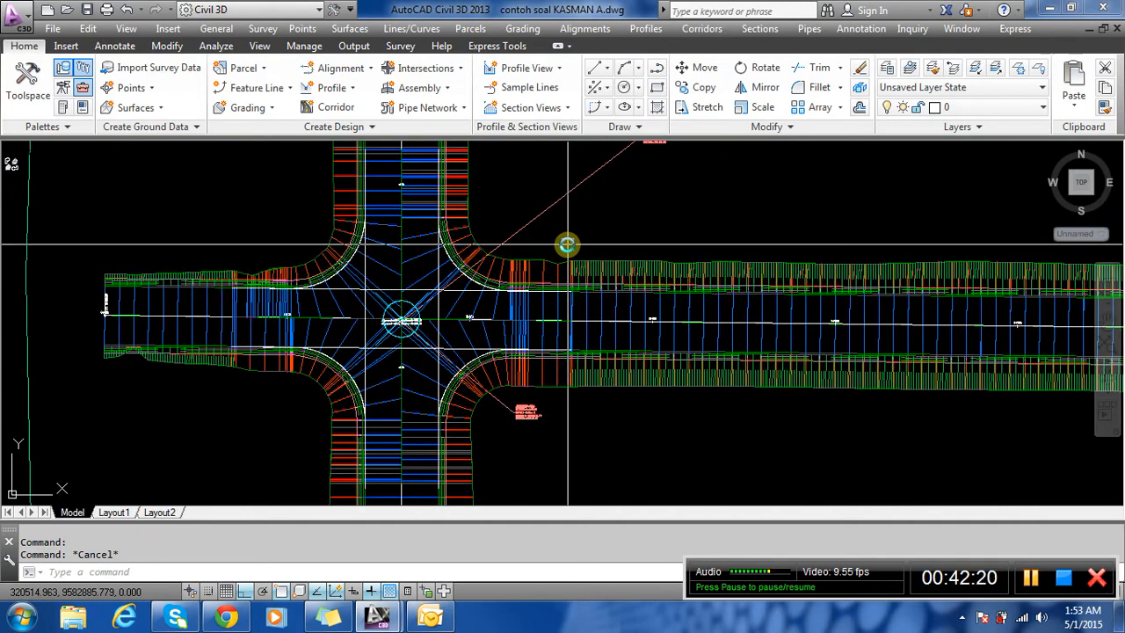
pyautogui.scroll(5, 475, 273)
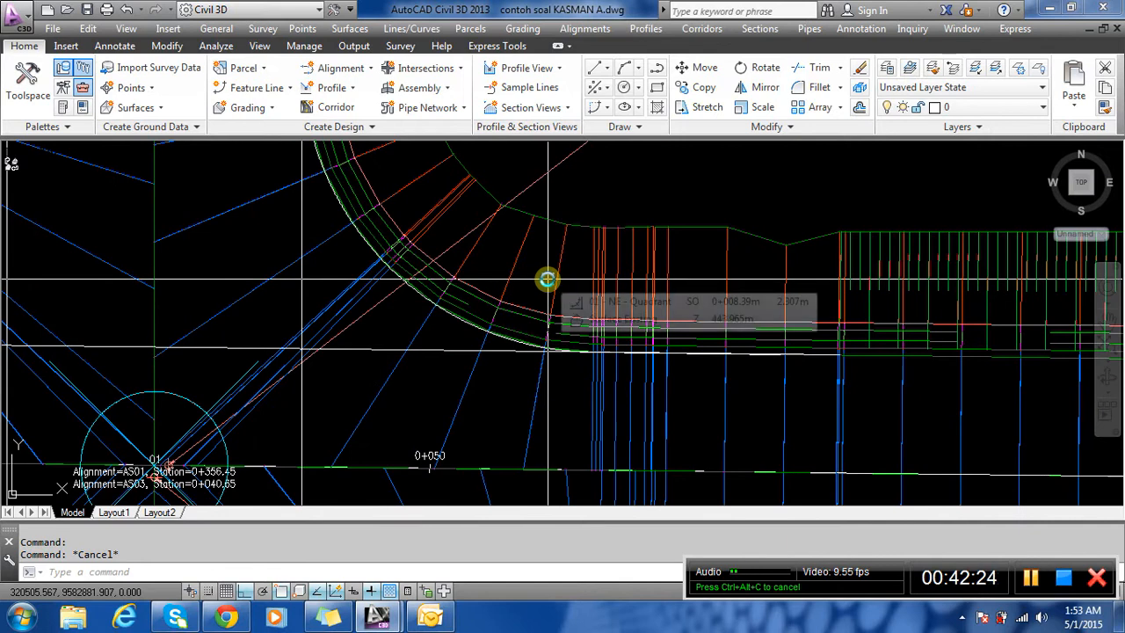
pyautogui.scroll(3, 917, 347)
pyautogui.scroll(-4, 812, 296)
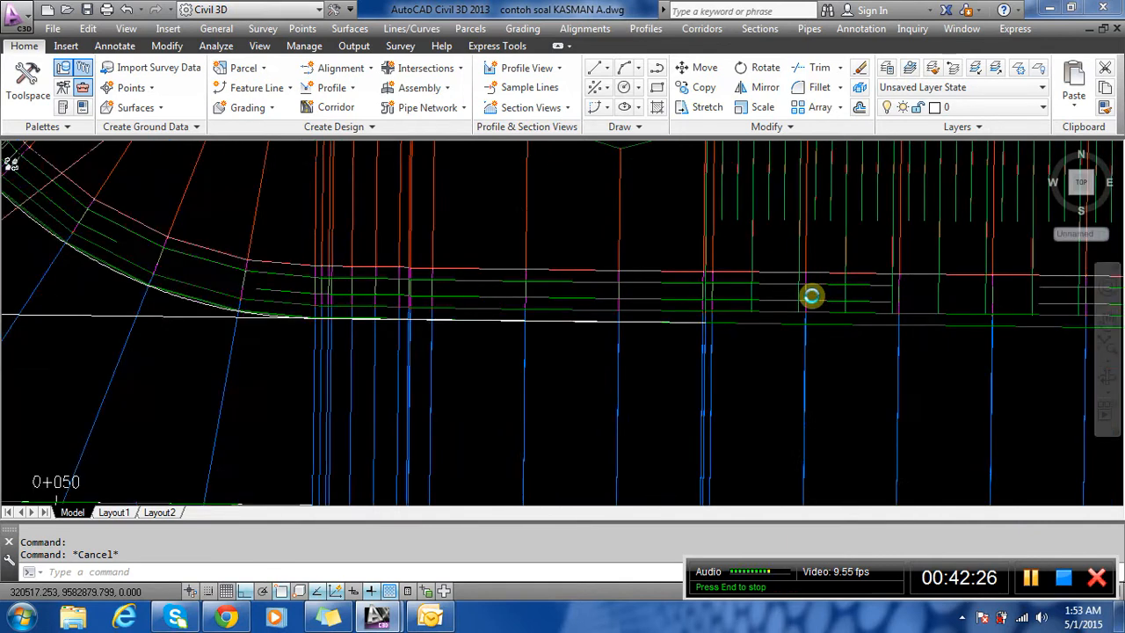
pyautogui.scroll(2, 376, 255)
pyautogui.scroll(-2, 375, 256)
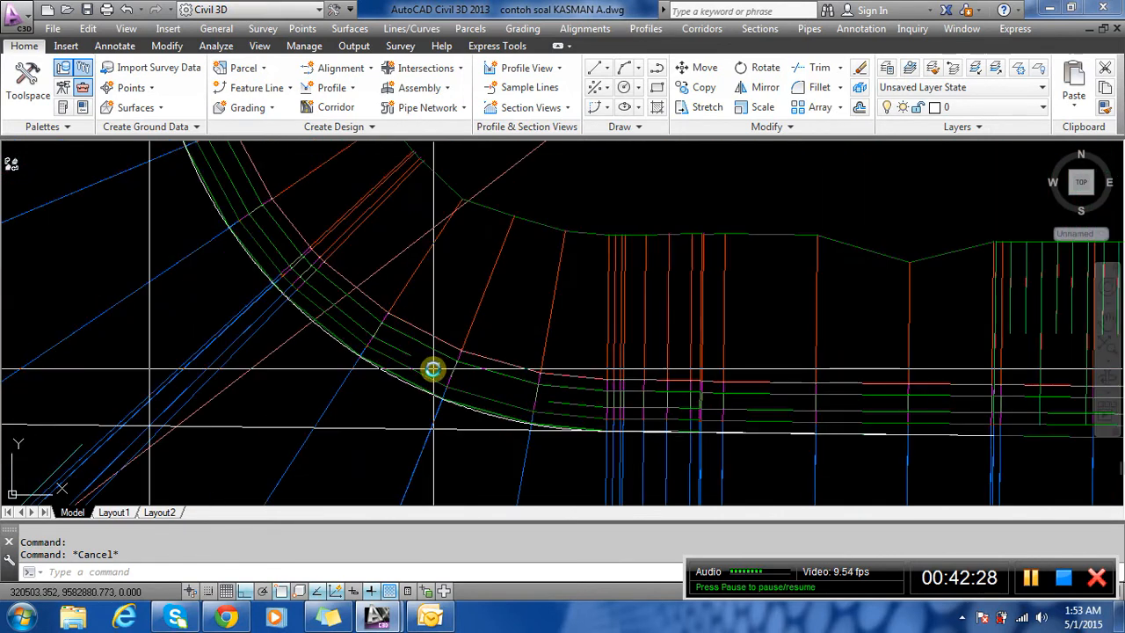
# Switch the drawing to the SW Isometric view and focus on the intersection corridor.
pyautogui.click(126, 29)
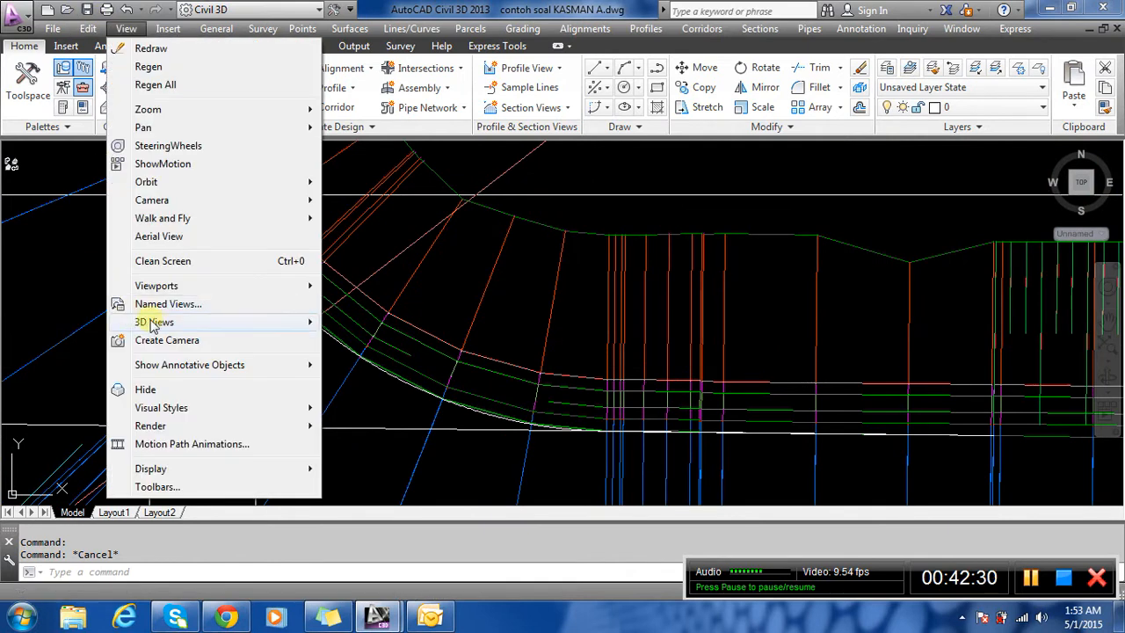
pyautogui.moveTo(239, 324)
pyautogui.click(369, 501)
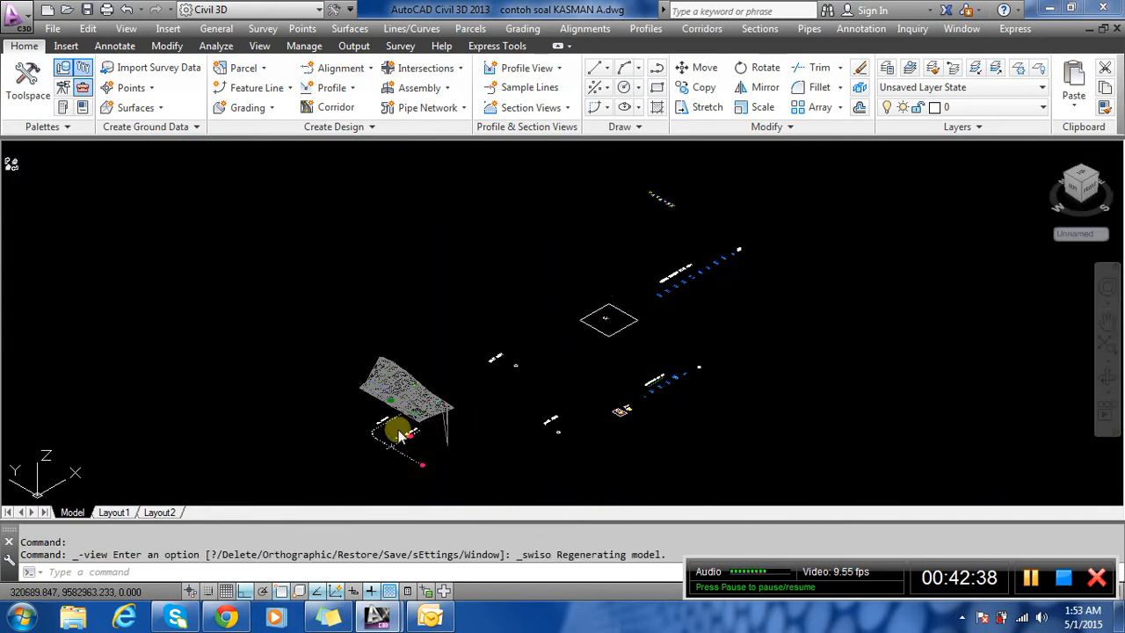
pyautogui.scroll(8, 398, 435)
pyautogui.scroll(5, 368, 343)
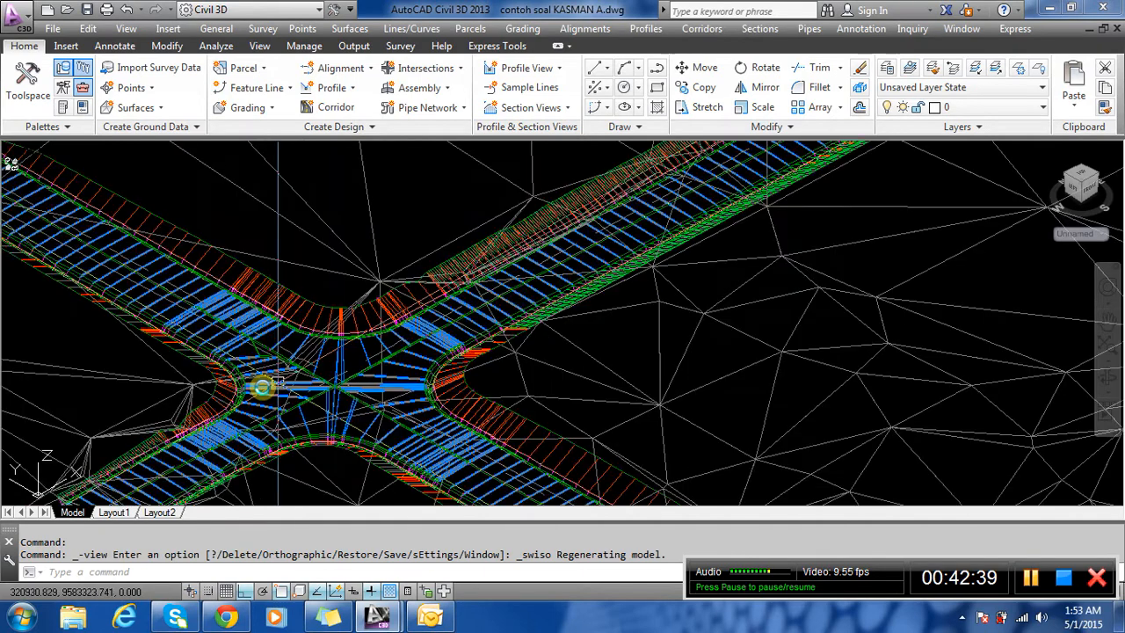
# Examine the intersection corridor in 3D, including its curb returns, side slopes and transitions to the adjoining road legs.
pyautogui.scroll(4, 278, 384)
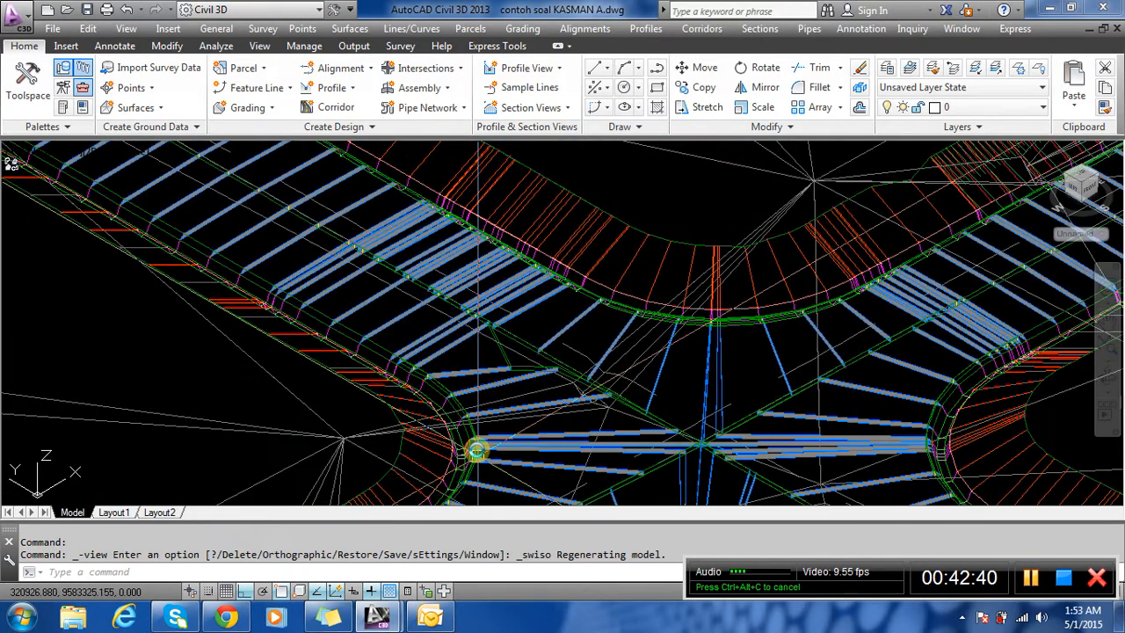
pyautogui.scroll(-3, 475, 450)
pyautogui.scroll(-2, 468, 415)
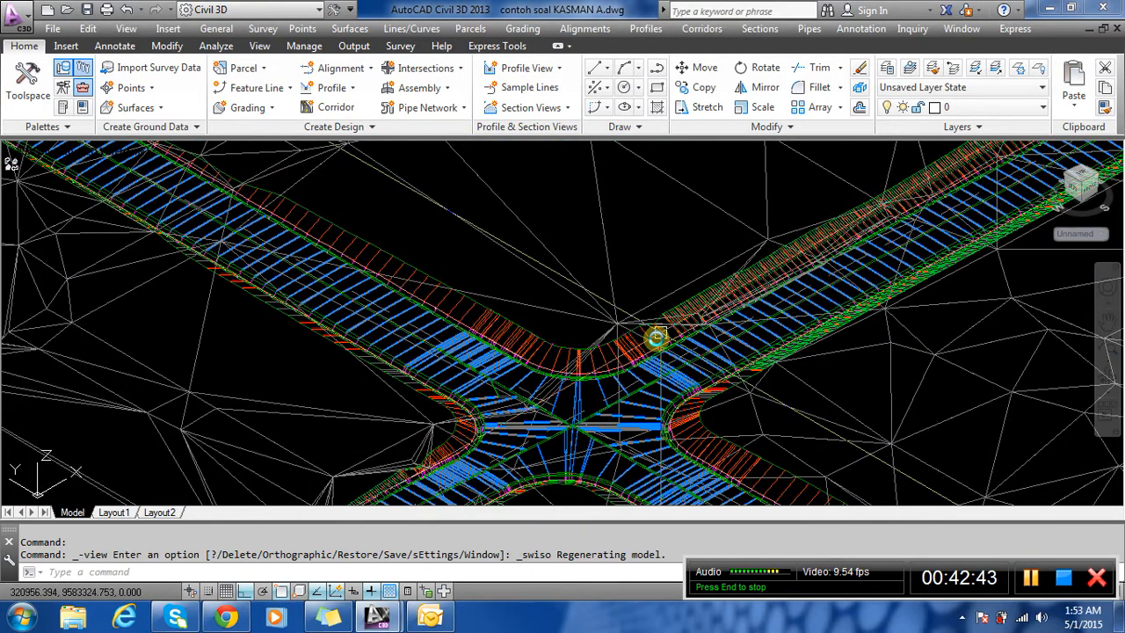
pyautogui.scroll(5, 657, 338)
pyautogui.scroll(-4, 583, 261)
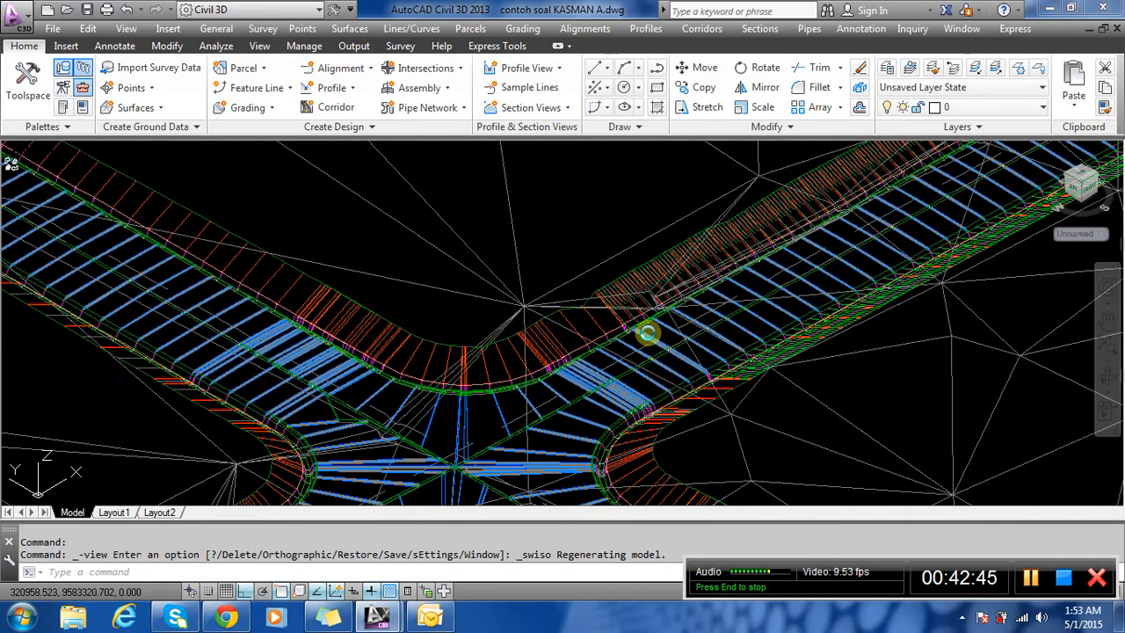
pyautogui.scroll(-3, 647, 332)
pyautogui.scroll(-1, 175, 225)
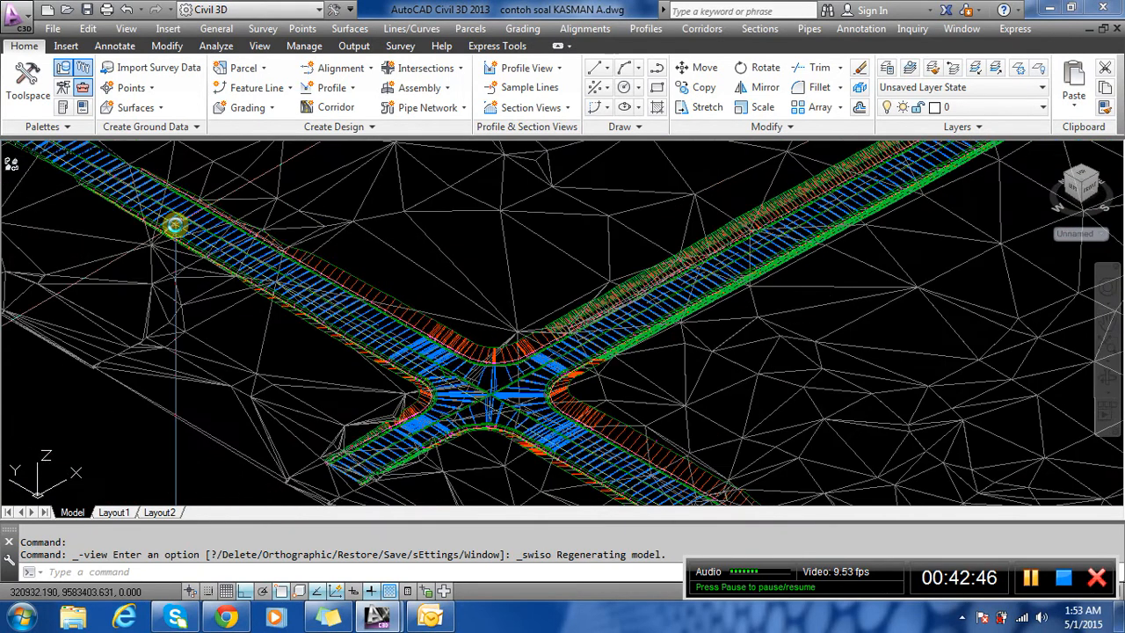
pyautogui.scroll(5, 174, 225)
pyautogui.scroll(-4, 489, 259)
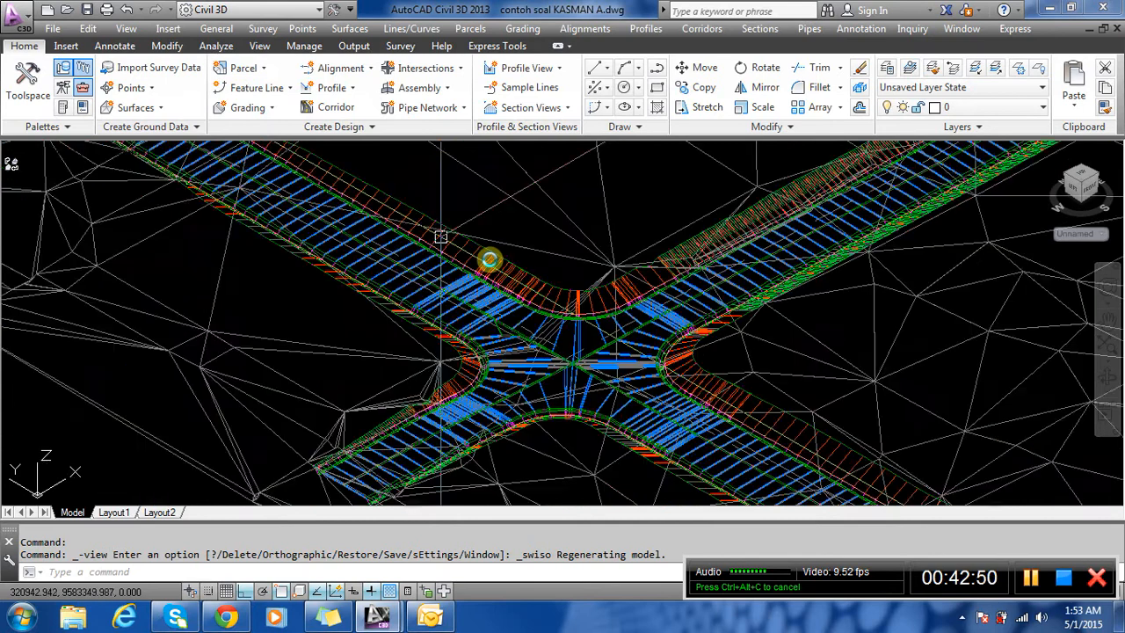
# Open the intersection corridor's properties and add a slope pattern between the P2 and Hinge feature lines of the northeast quadrant.
pyautogui.scroll(3, 489, 259)
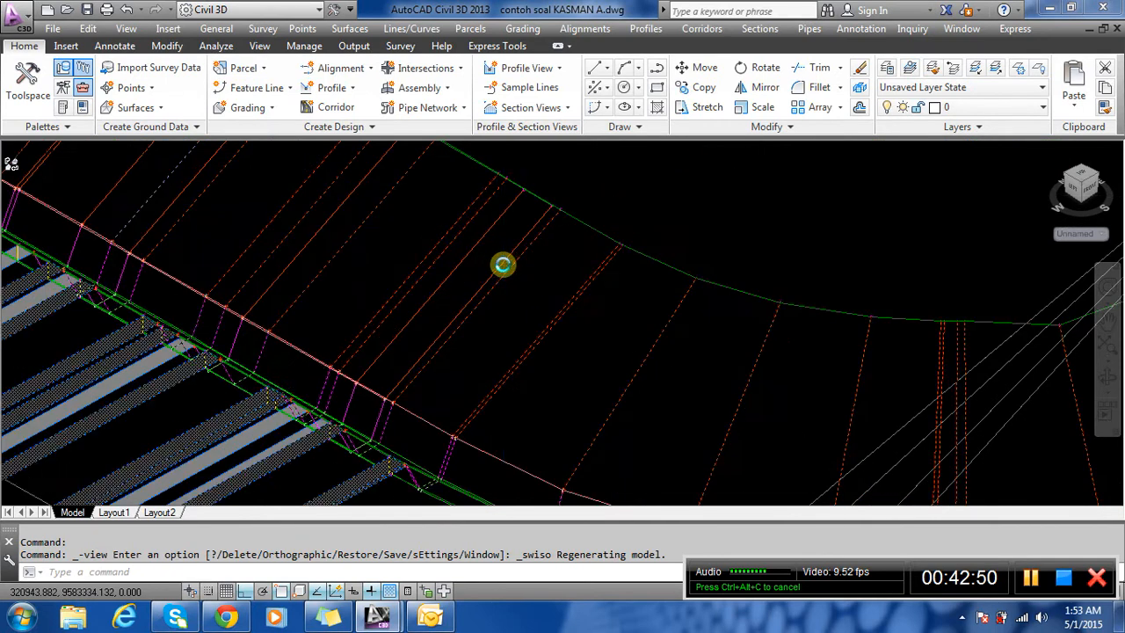
pyautogui.click(502, 261)
pyautogui.rightClick(504, 263)
pyautogui.click(551, 413)
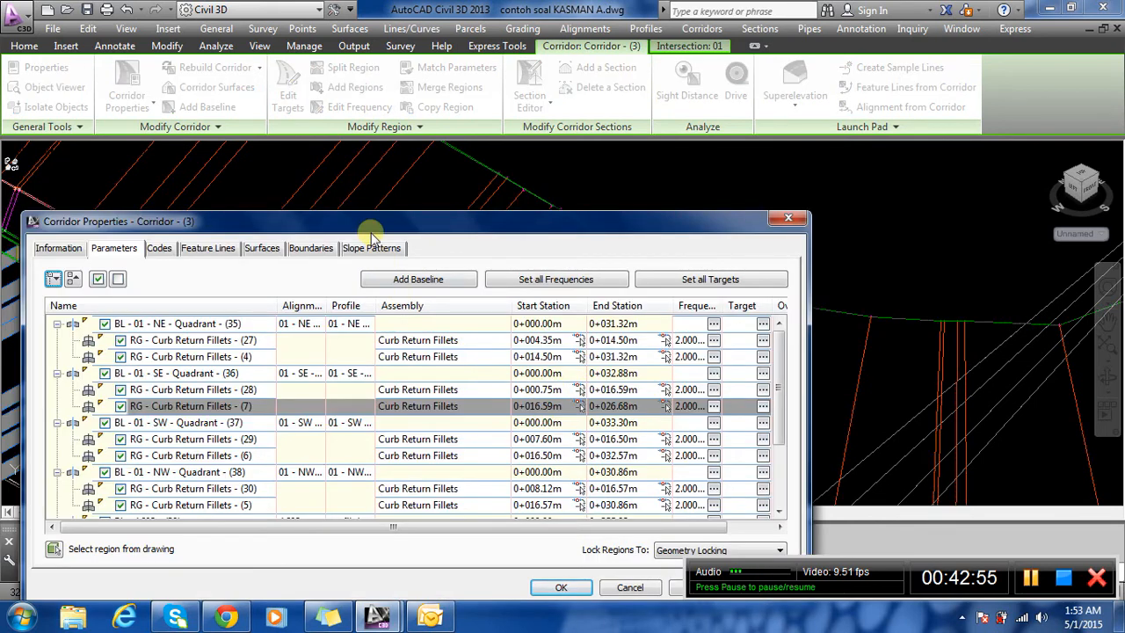
pyautogui.click(376, 250)
pyautogui.click(227, 278)
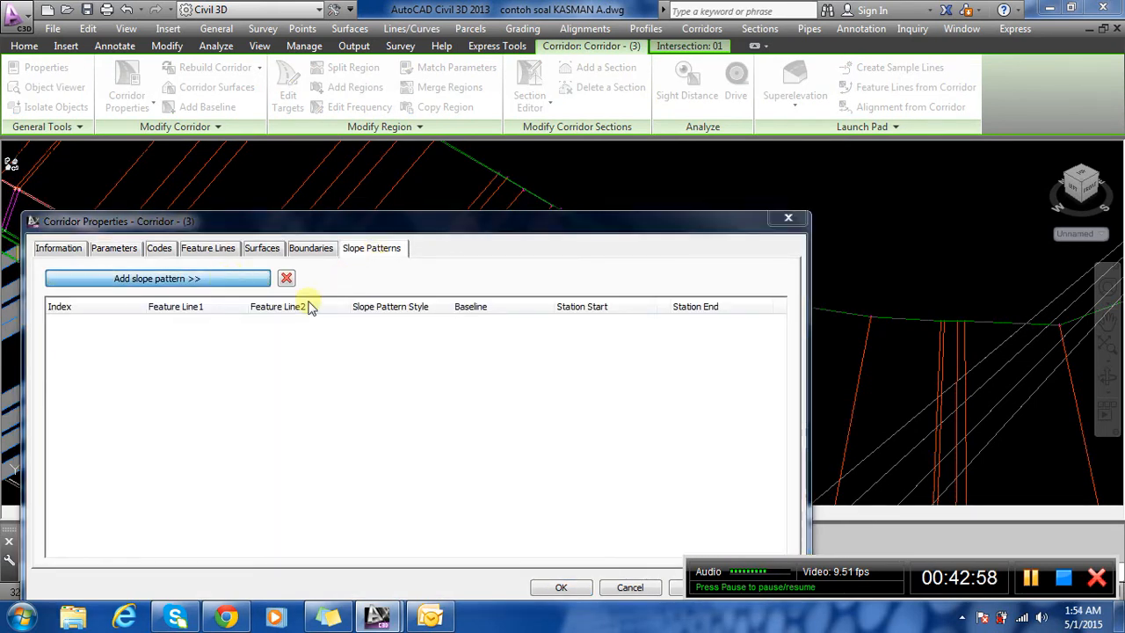
pyautogui.click(606, 234)
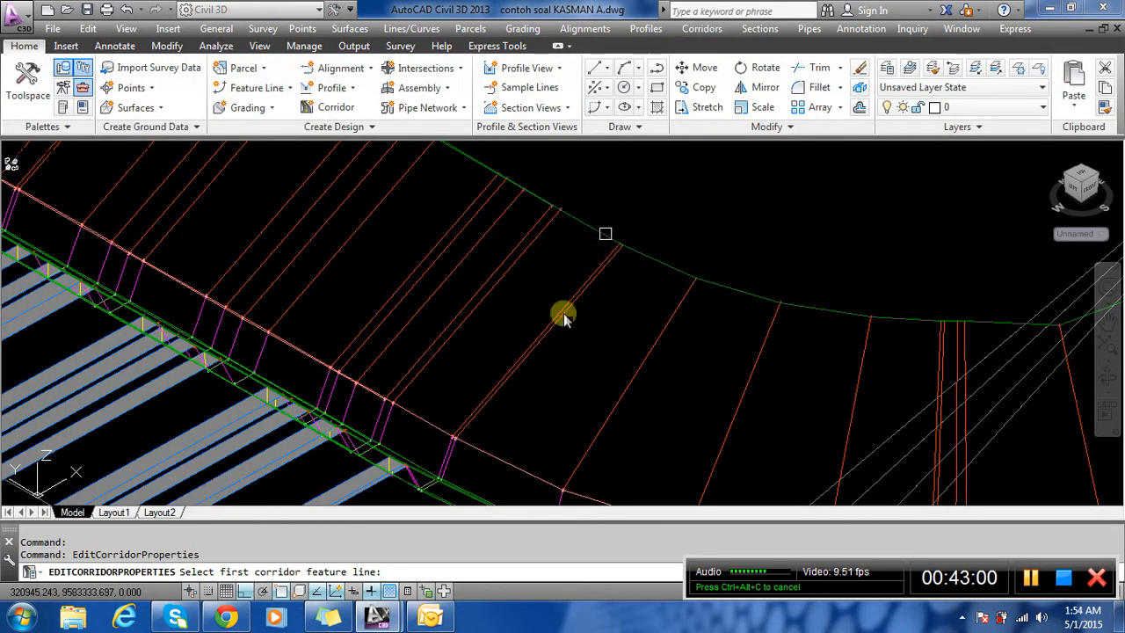
pyautogui.click(432, 422)
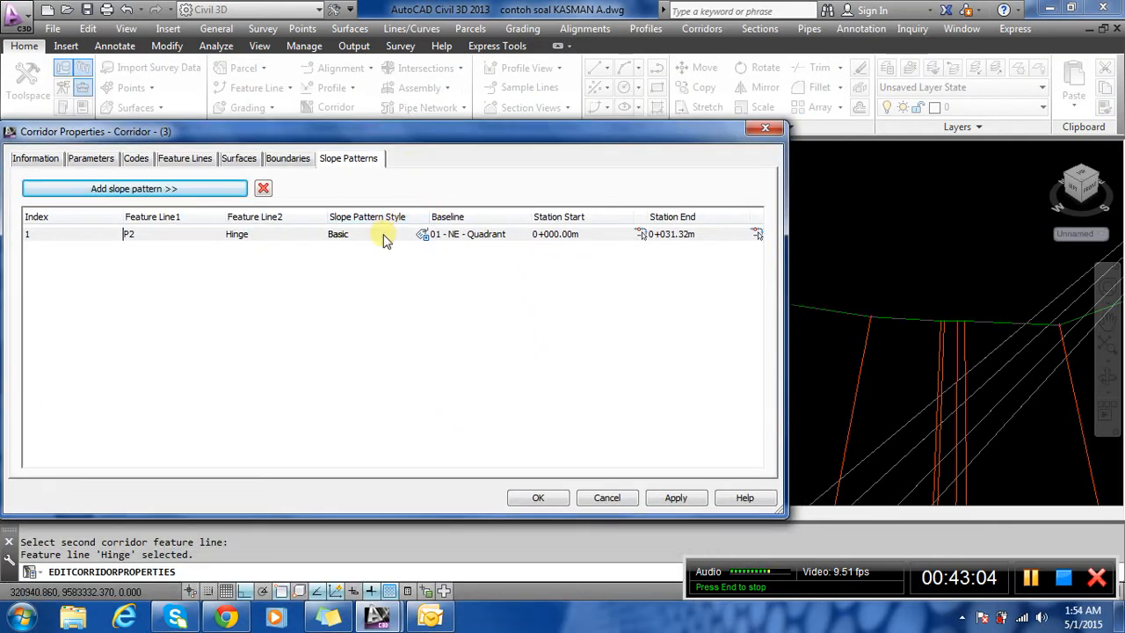
# Set the northeast quadrant's slope pattern style to EII-WBN-Basic cut and rebuild the corridor.
pyautogui.click(407, 235)
pyautogui.click(420, 236)
pyautogui.click(352, 179)
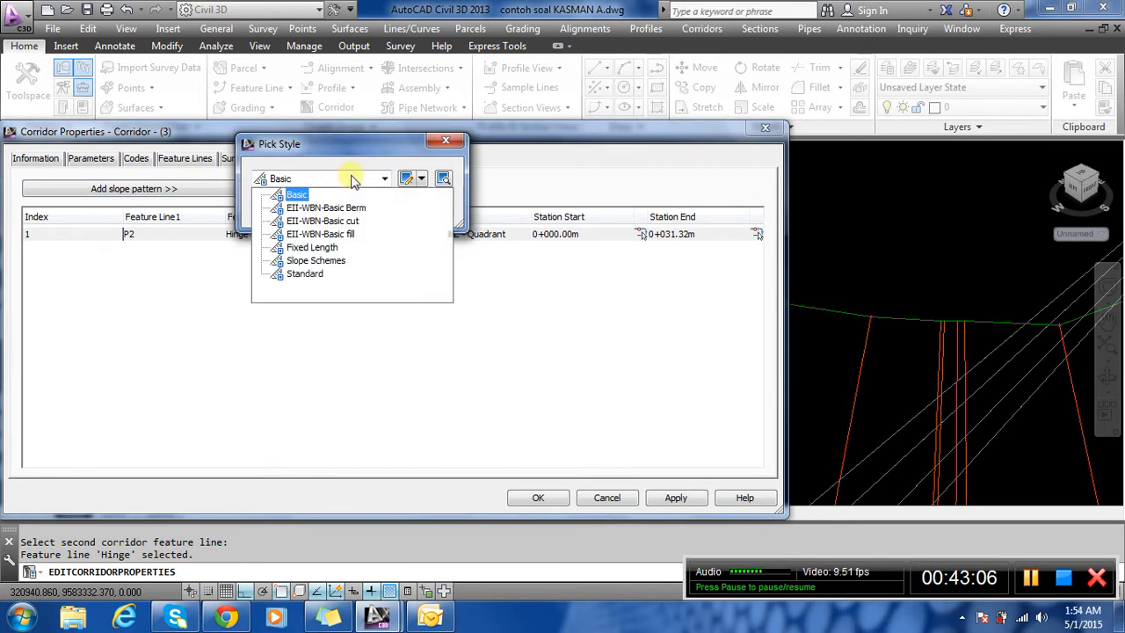
pyautogui.click(334, 223)
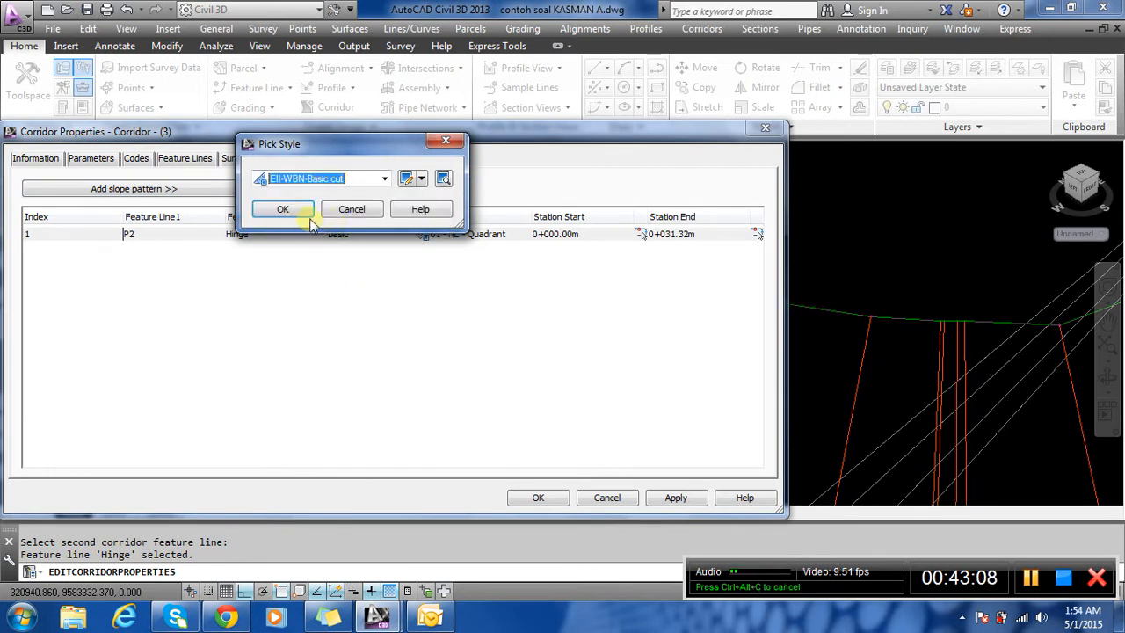
pyautogui.click(283, 209)
pyautogui.click(518, 500)
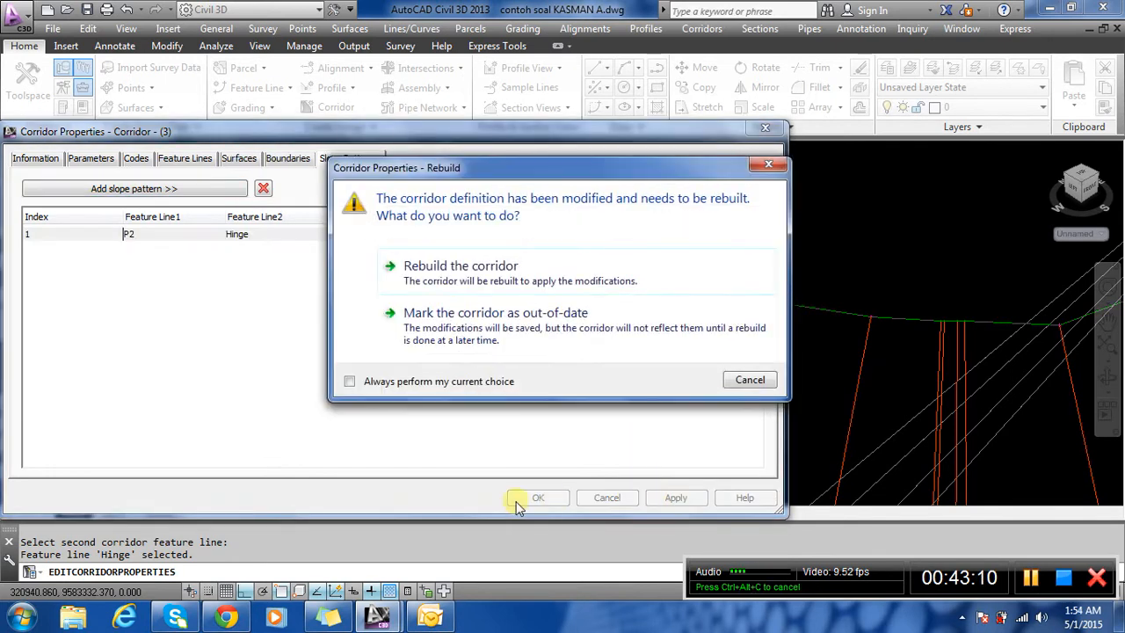
pyautogui.click(466, 272)
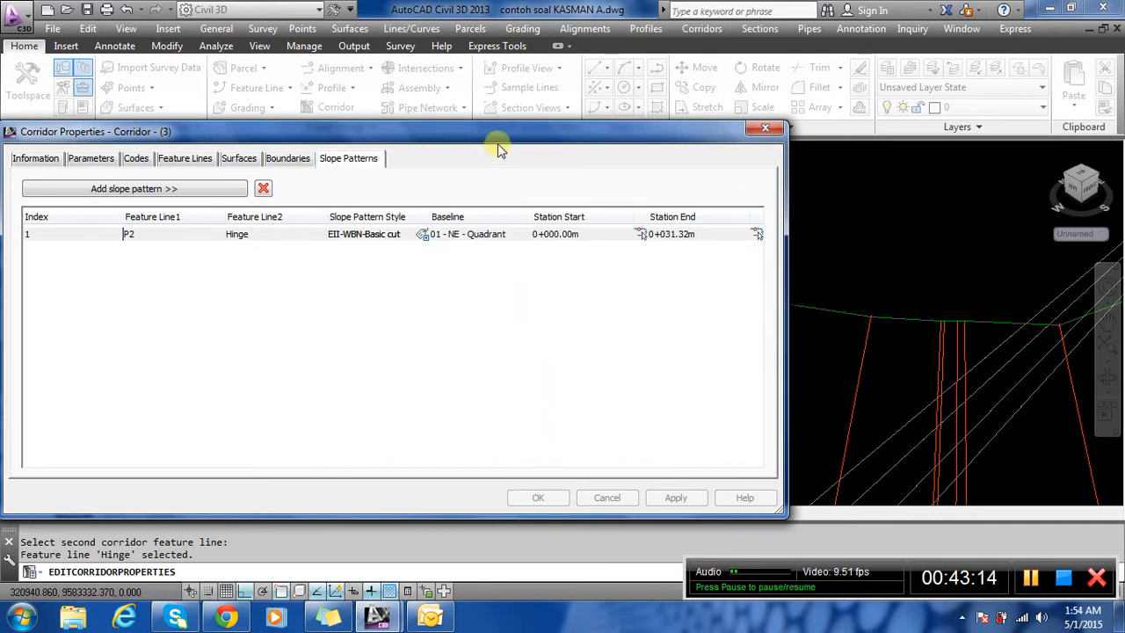
# Add a second slope pattern between the P2 and Hinge feature lines of the southeast quadrant.
pyautogui.moveTo(499, 141); pyautogui.dragTo(518, 165)
pyautogui.click(203, 213)
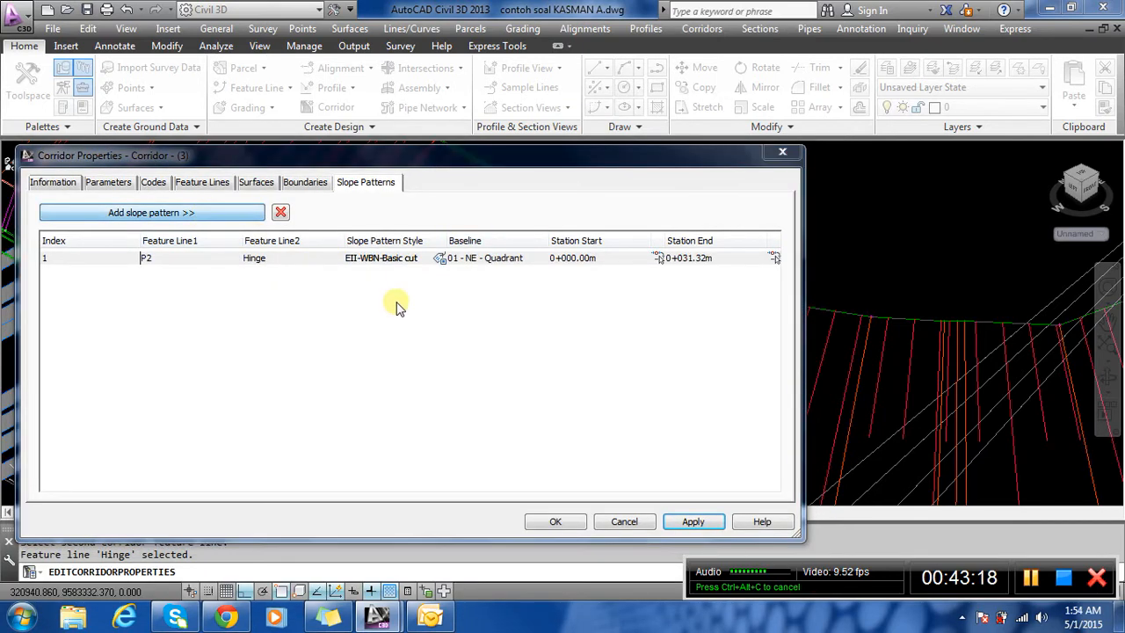
pyautogui.scroll(4, 520, 260)
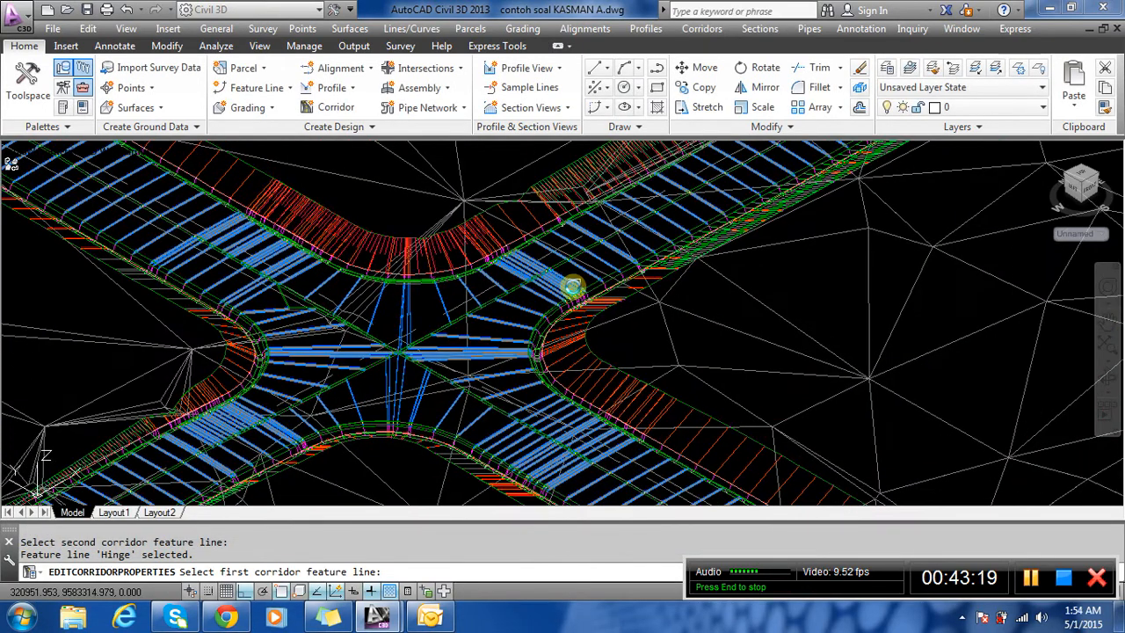
pyautogui.scroll(-5, 612, 362)
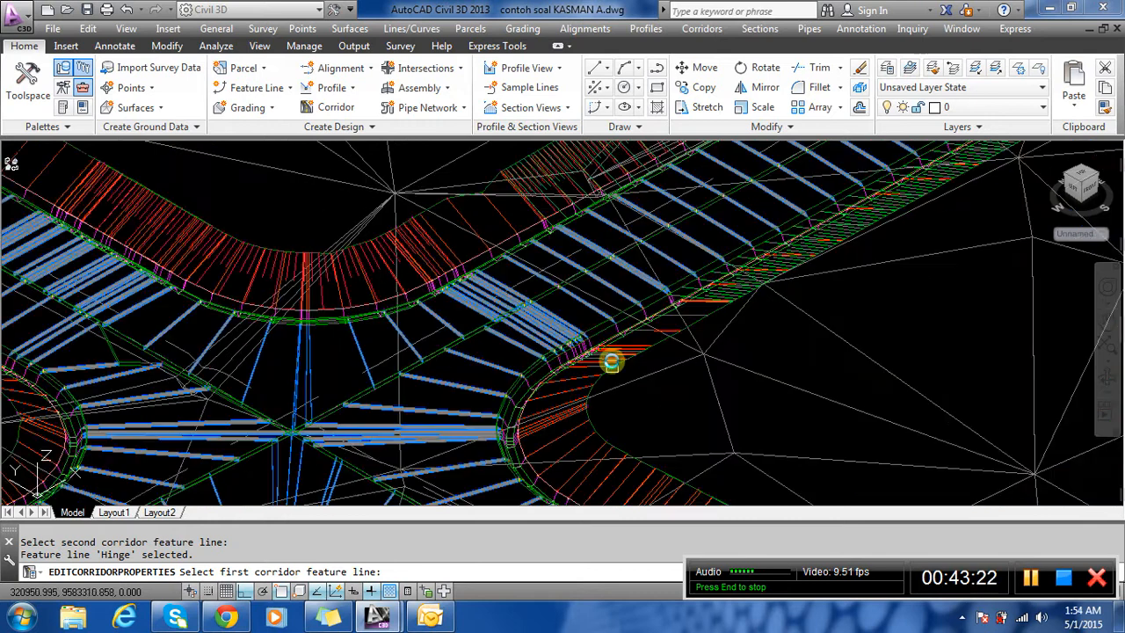
pyautogui.scroll(5, 611, 360)
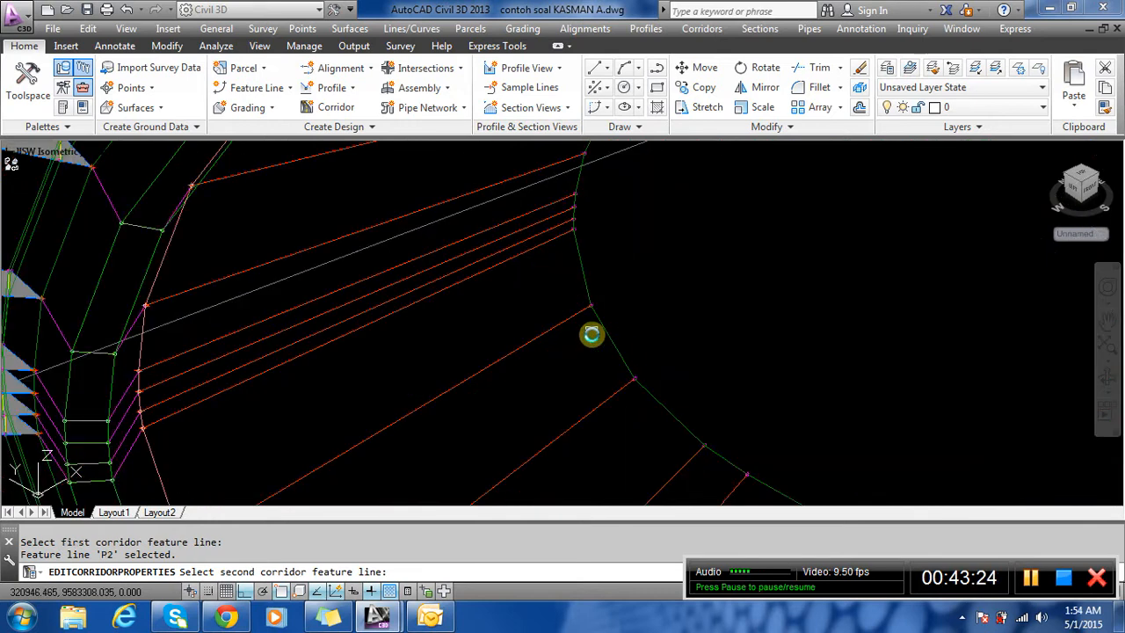
pyautogui.scroll(-3, 572, 276)
pyautogui.scroll(4, 493, 351)
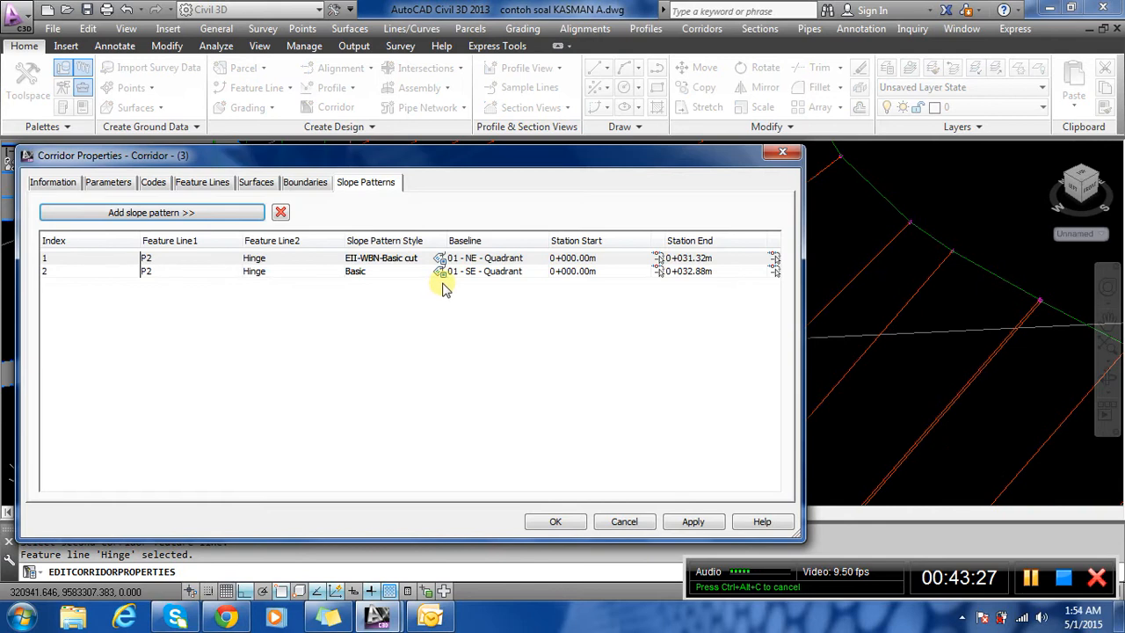
# Set the southeast quadrant's slope pattern style to EII-WBN-Basic cut.
pyautogui.click(406, 274)
pyautogui.click(437, 274)
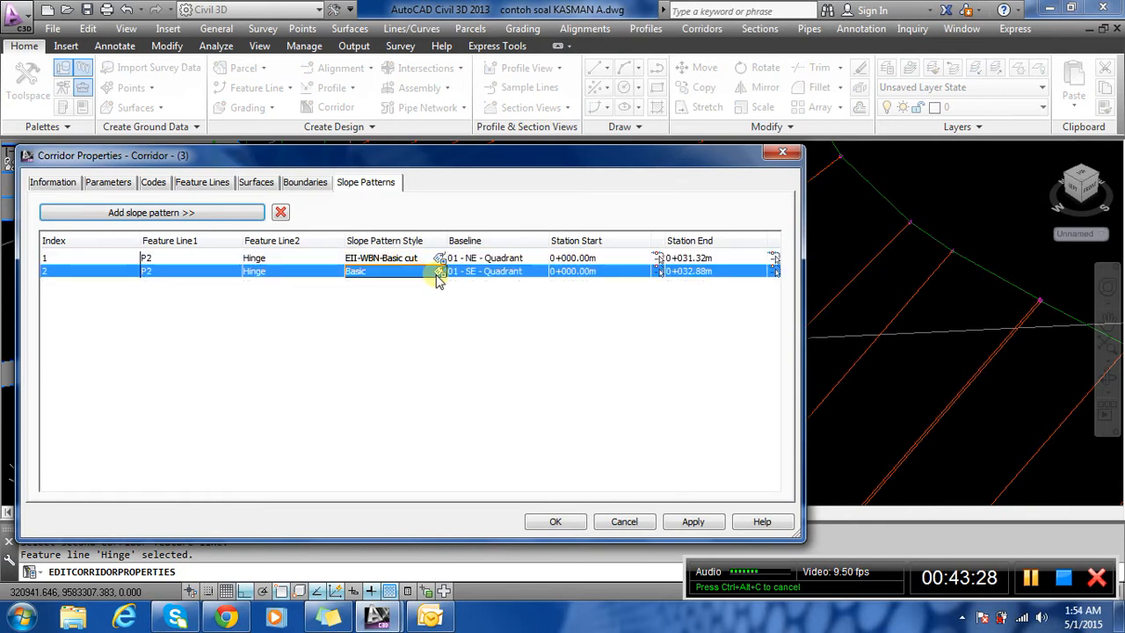
pyautogui.click(439, 273)
pyautogui.click(354, 179)
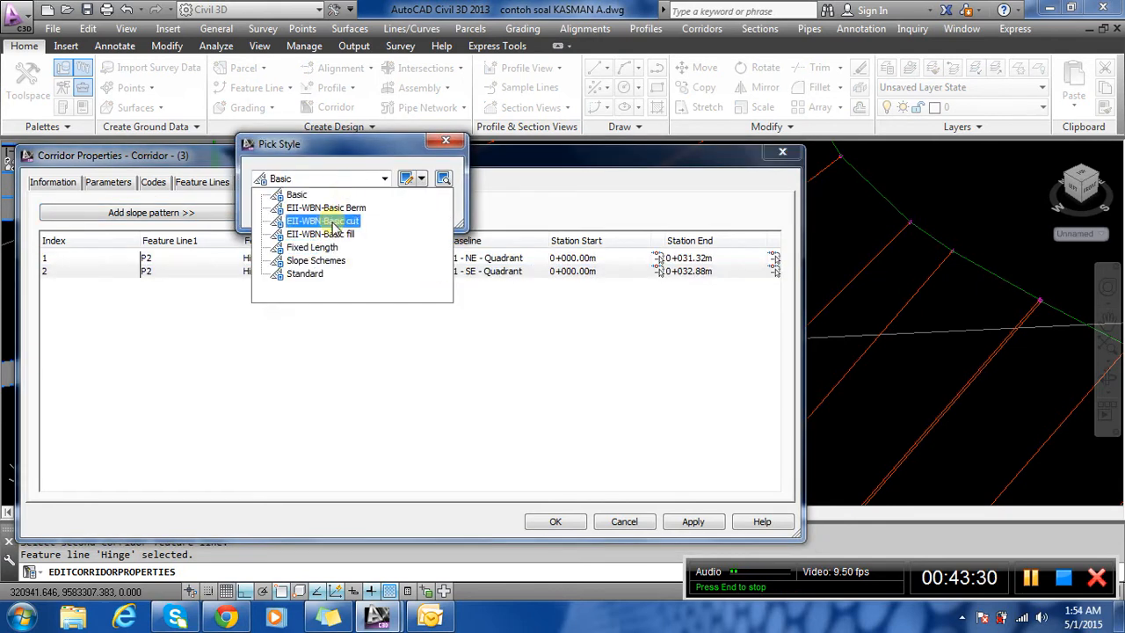
pyautogui.click(334, 220)
pyautogui.click(297, 209)
# Add a third slope pattern between the P2 and Hinge feature lines of the southwest quadrant.
pyautogui.click(152, 213)
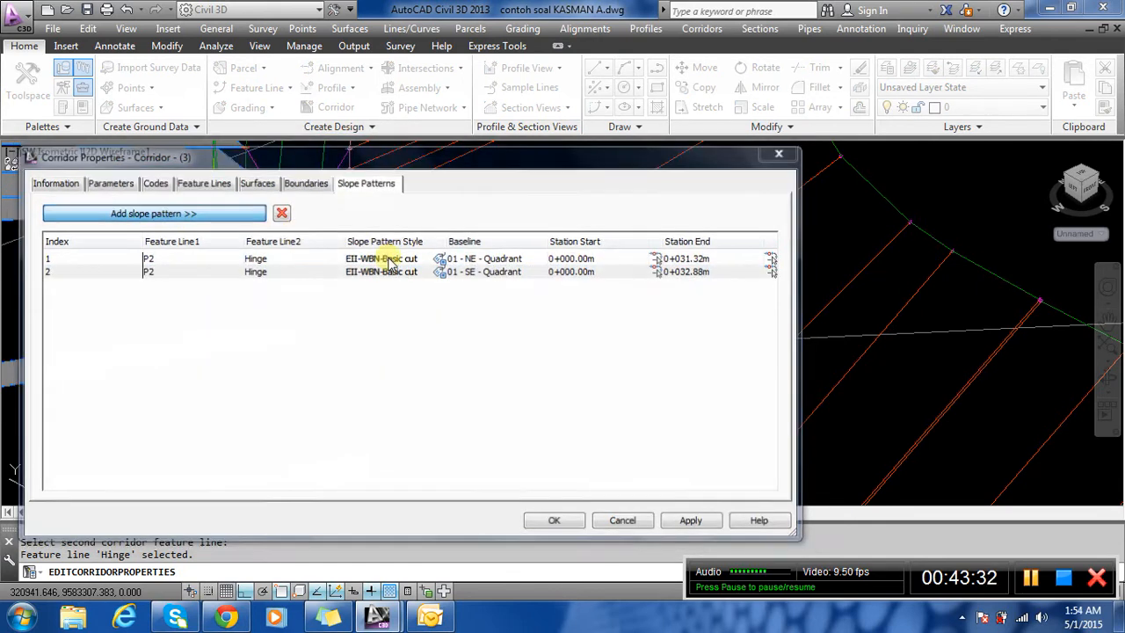
pyautogui.scroll(-4, 615, 264)
pyautogui.scroll(6, 616, 272)
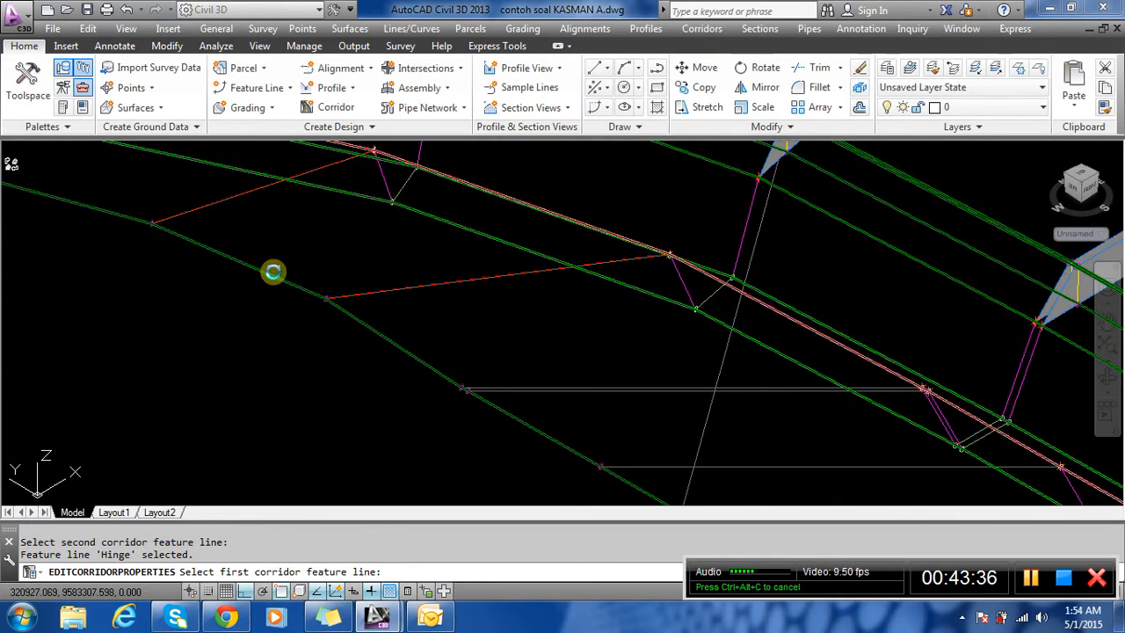
pyautogui.scroll(-5, 391, 303)
pyautogui.scroll(5, 167, 292)
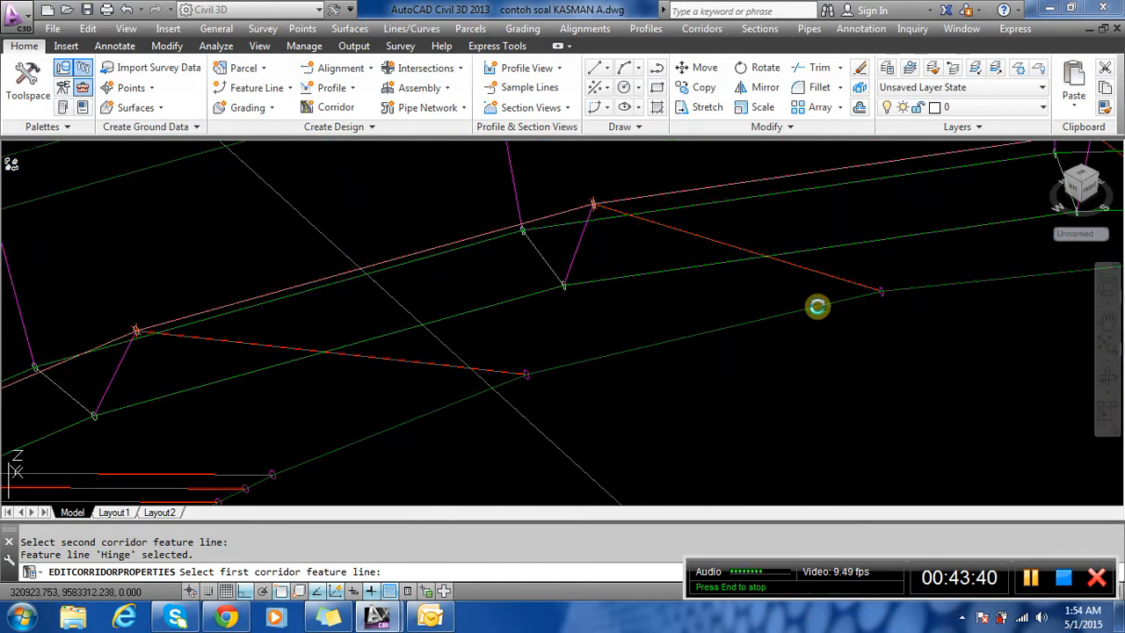
pyautogui.click(678, 214)
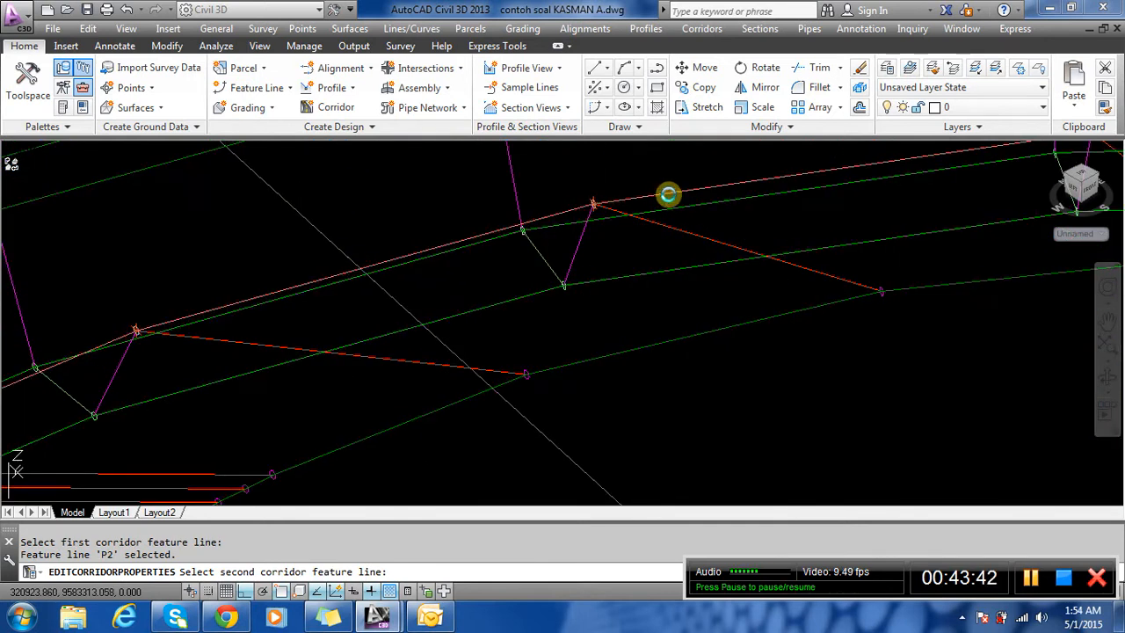
pyautogui.click(668, 195)
# Set the southwest quadrant's slope pattern style to EII-WBN-Basic cut.
pyautogui.click(360, 284)
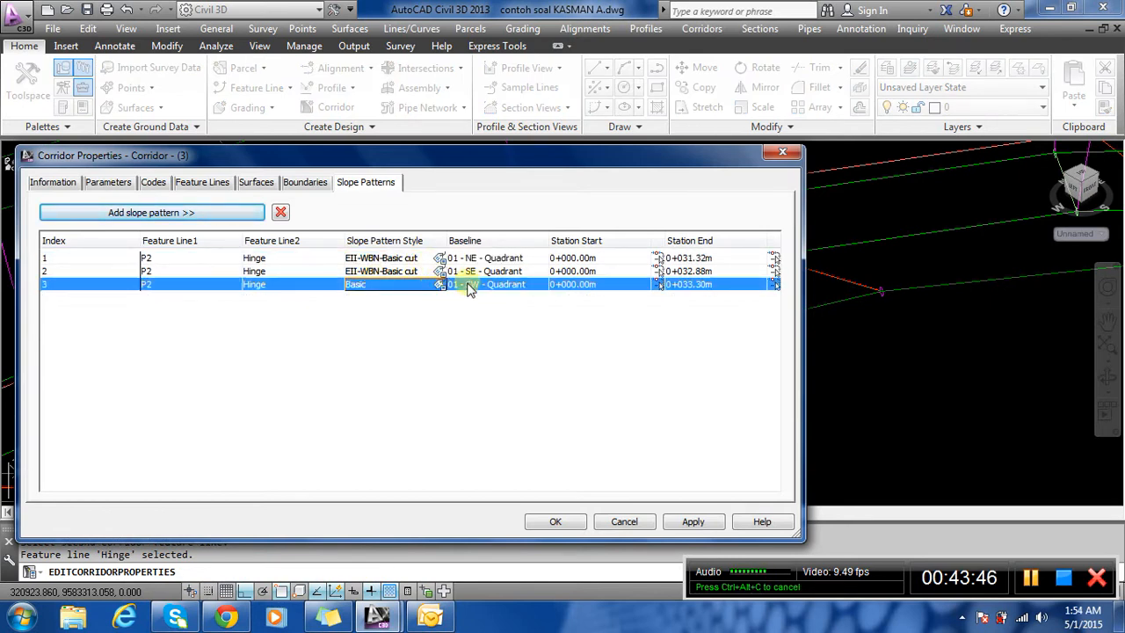
pyautogui.click(439, 284)
pyautogui.click(326, 178)
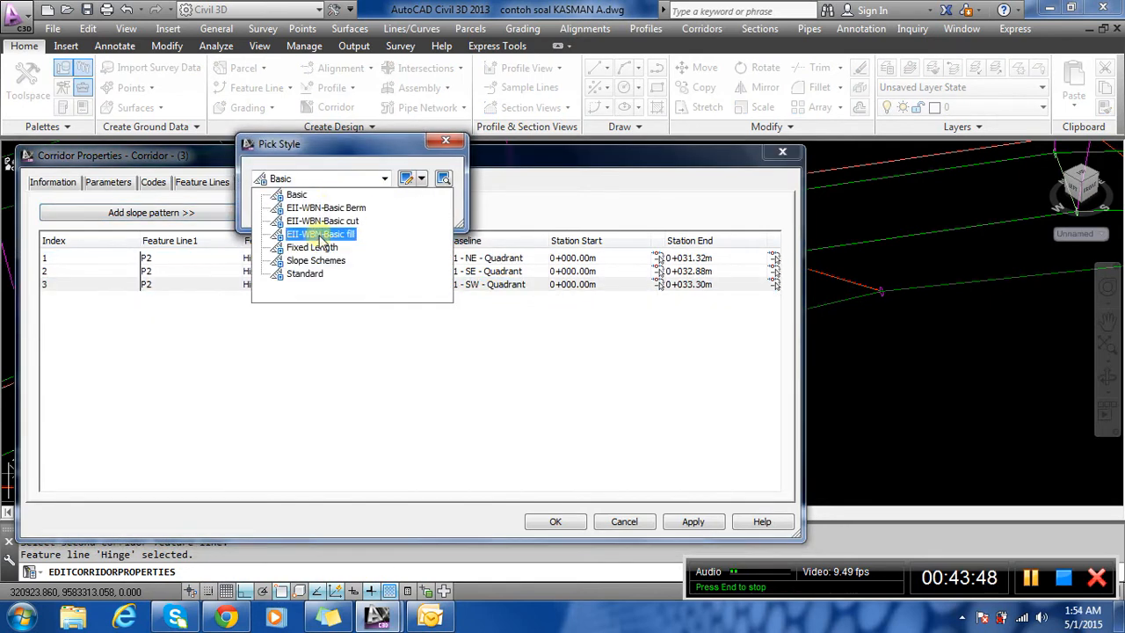
pyautogui.click(321, 220)
pyautogui.click(290, 211)
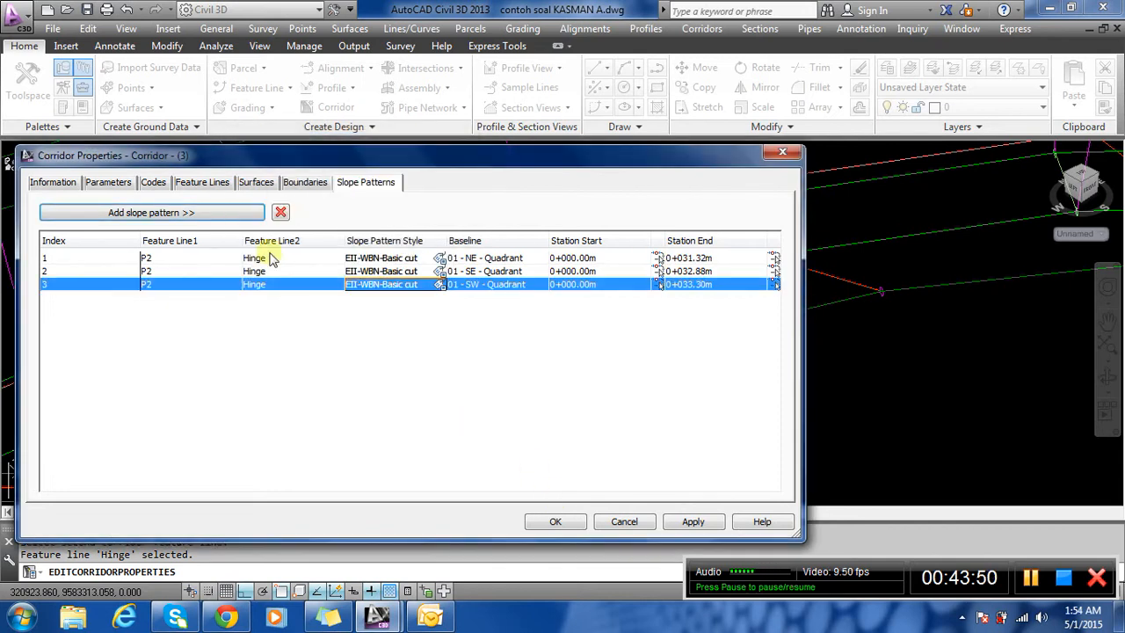
# Add a fourth slope pattern between the P2 and Hinge feature lines along the AS01 baseline.
pyautogui.click(185, 216)
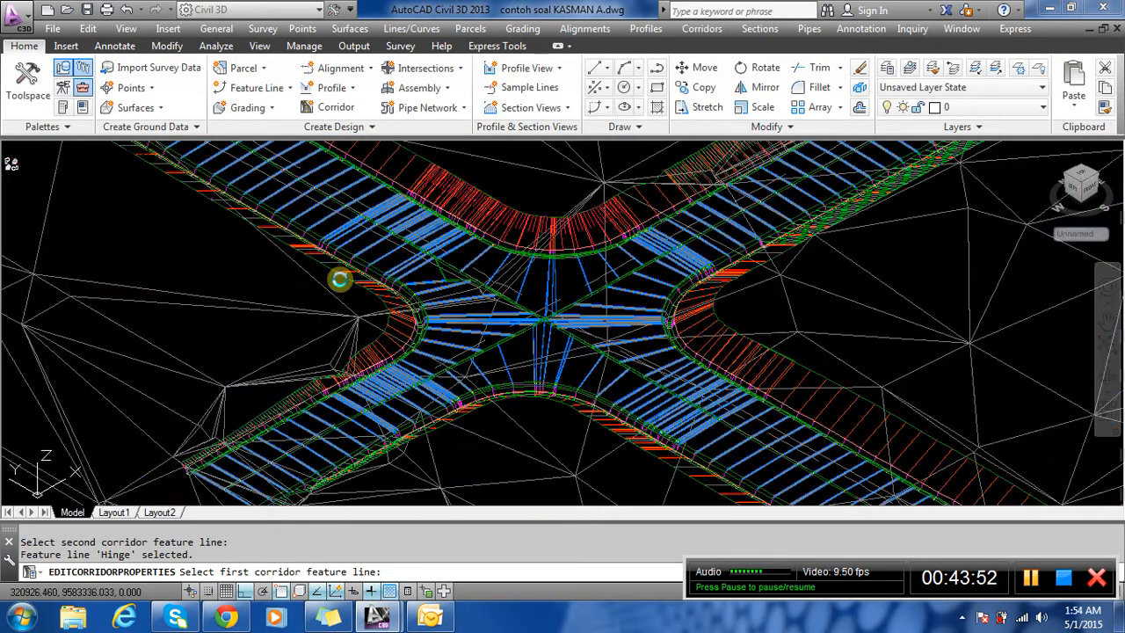
pyautogui.scroll(8, 339, 279)
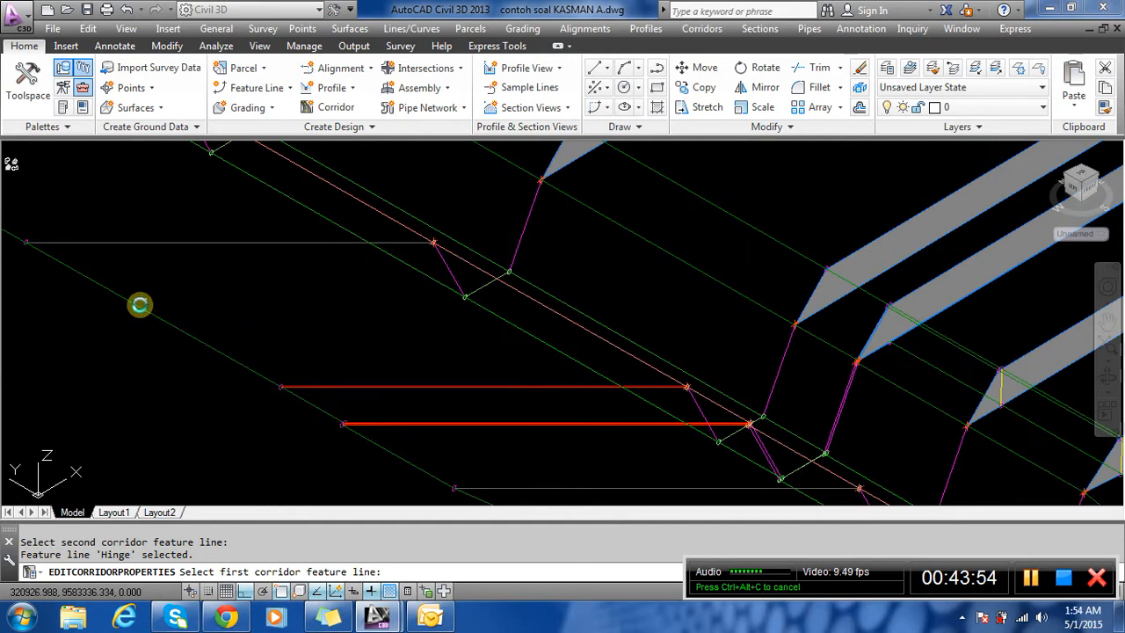
pyautogui.click(473, 253)
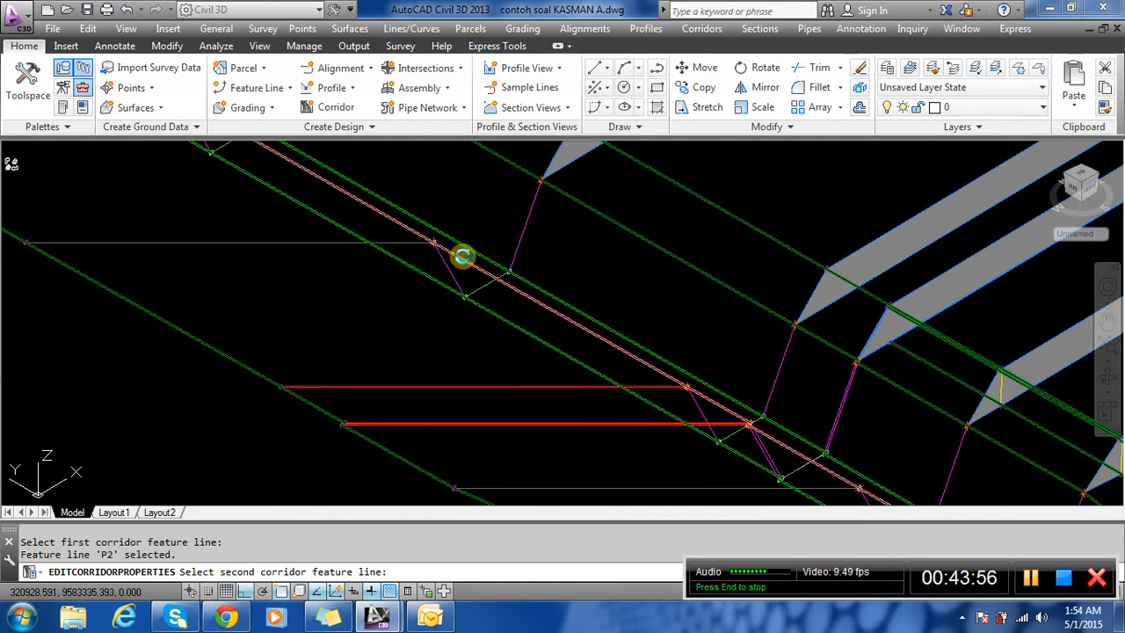
pyautogui.click(463, 256)
# Set the AS01 slope pattern's style to EII-WBN-Basic cut and apply the intersection corridor's properties.
pyautogui.click(382, 299)
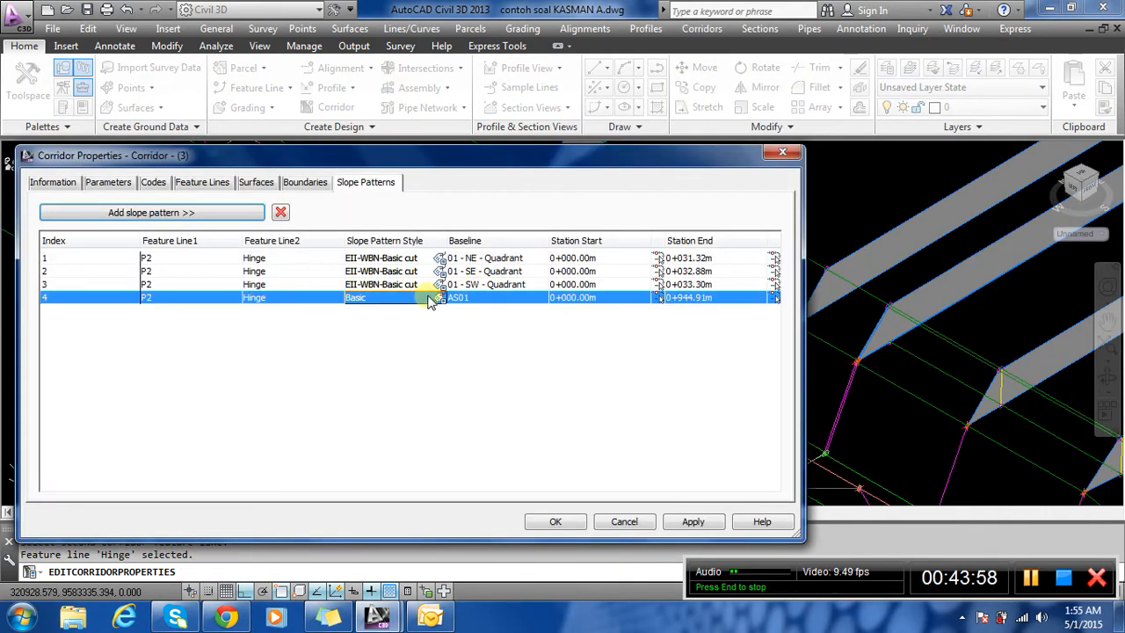
pyautogui.click(428, 297)
pyautogui.click(360, 178)
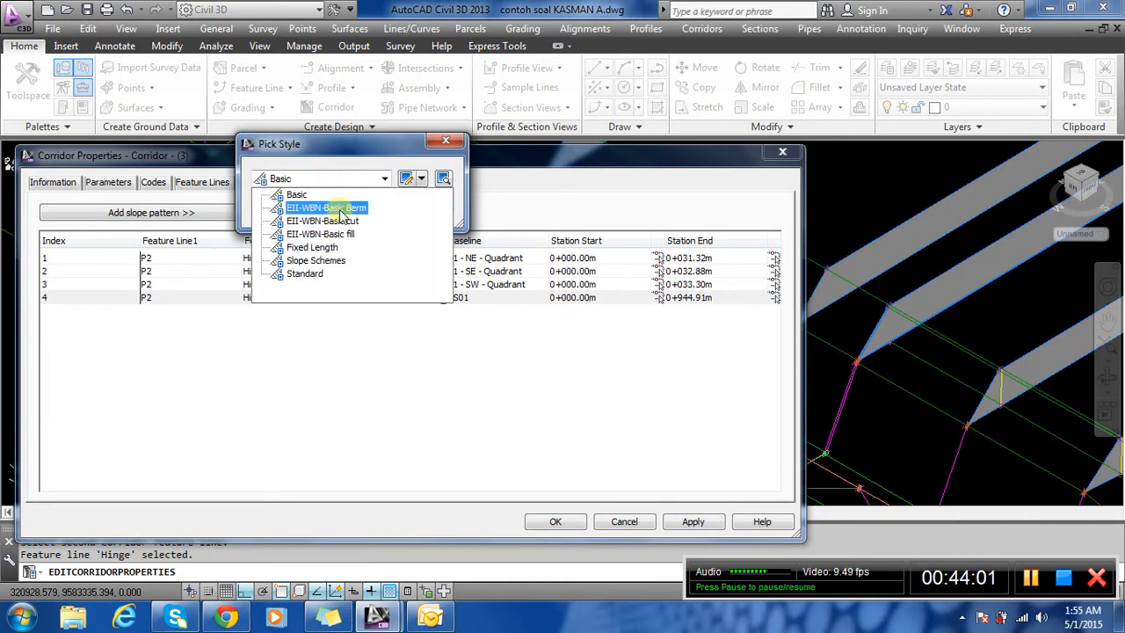
pyautogui.click(323, 221)
pyautogui.click(295, 208)
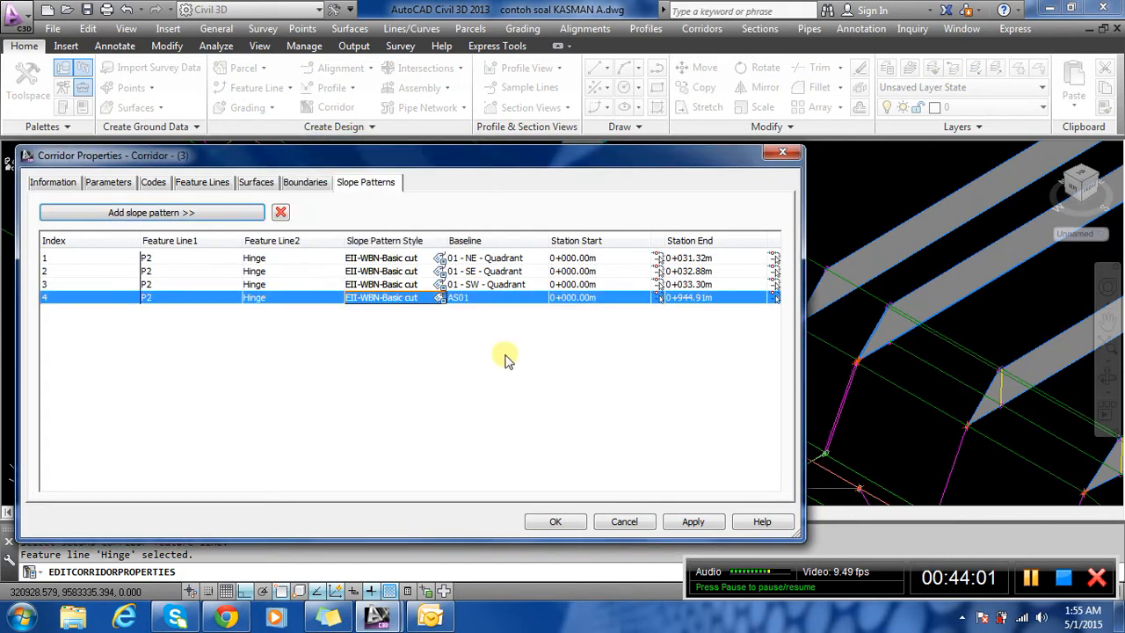
pyautogui.click(554, 522)
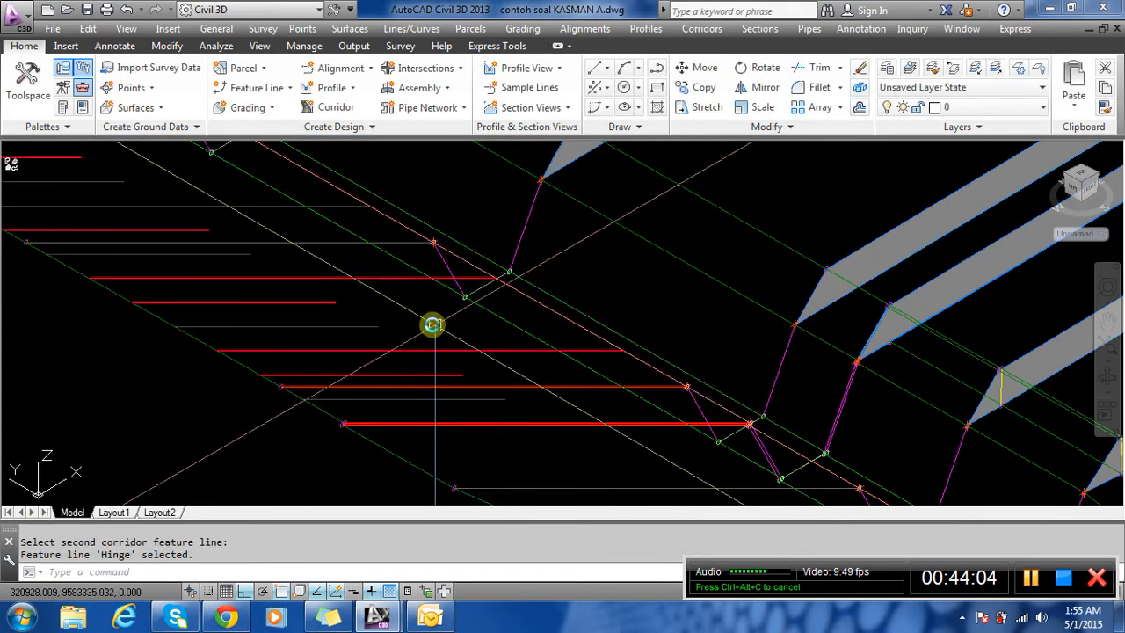
# Select the SECTION AS03 - surface design corridor and open its corridor properties.
pyautogui.scroll(-8, 432, 325)
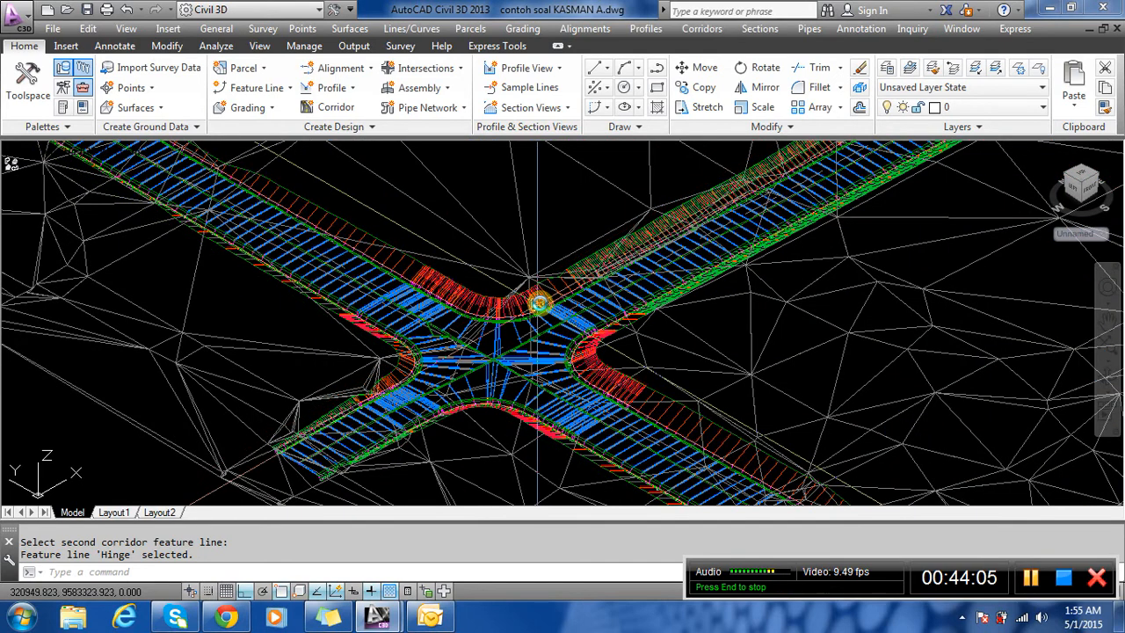
pyautogui.scroll(4, 666, 221)
pyautogui.scroll(-4, 467, 372)
pyautogui.scroll(8, 653, 340)
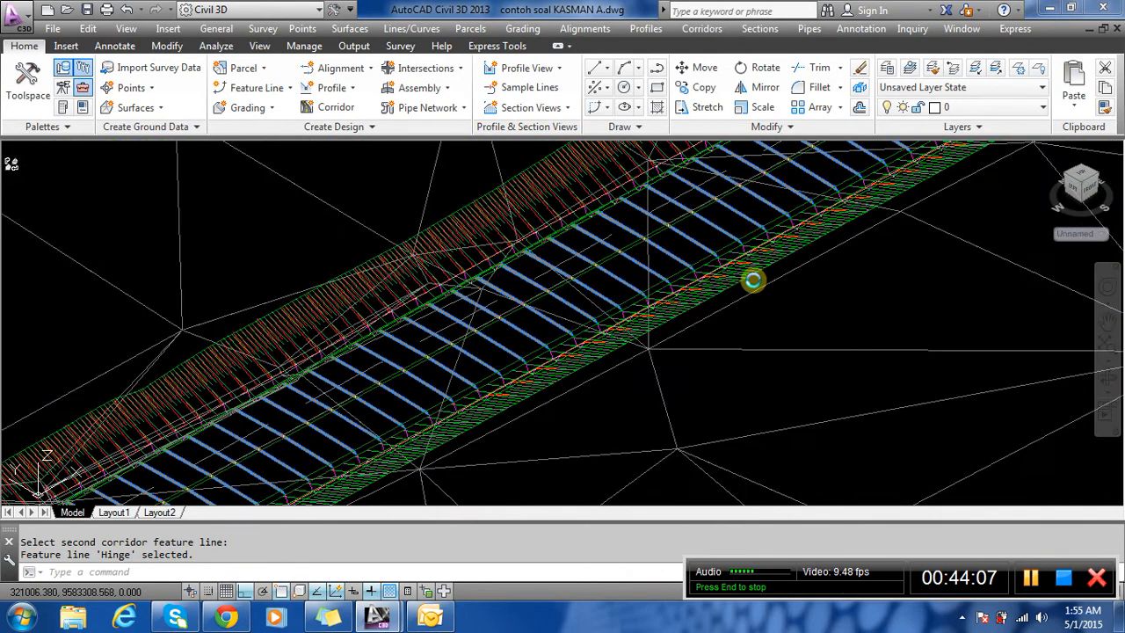
pyautogui.click(595, 239)
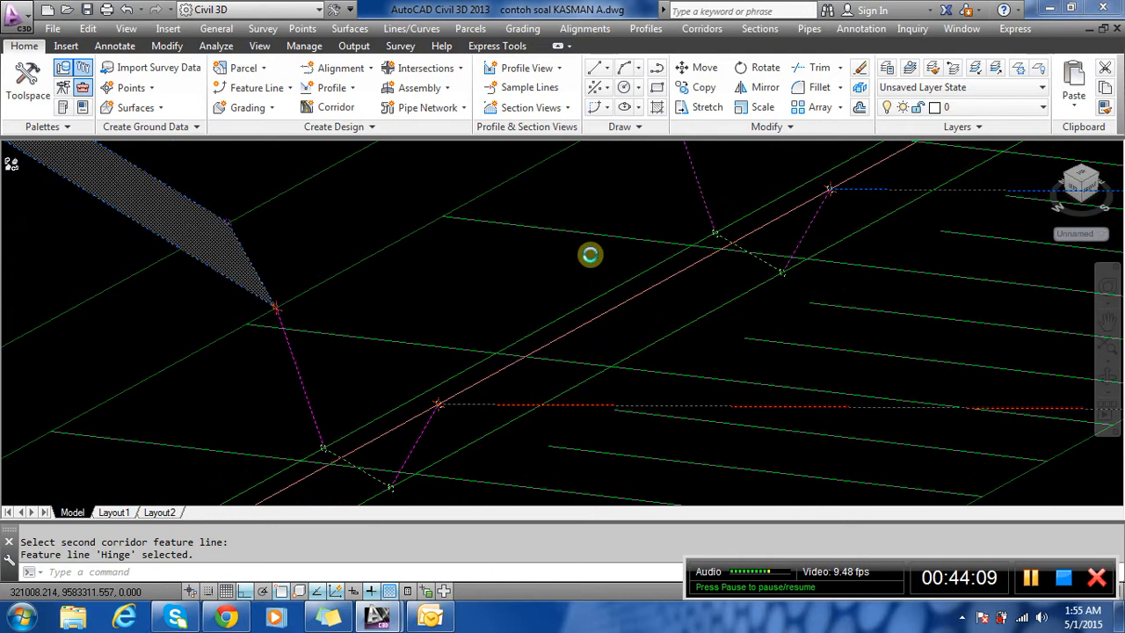
pyautogui.scroll(-2, 532, 298)
pyautogui.scroll(1, 435, 320)
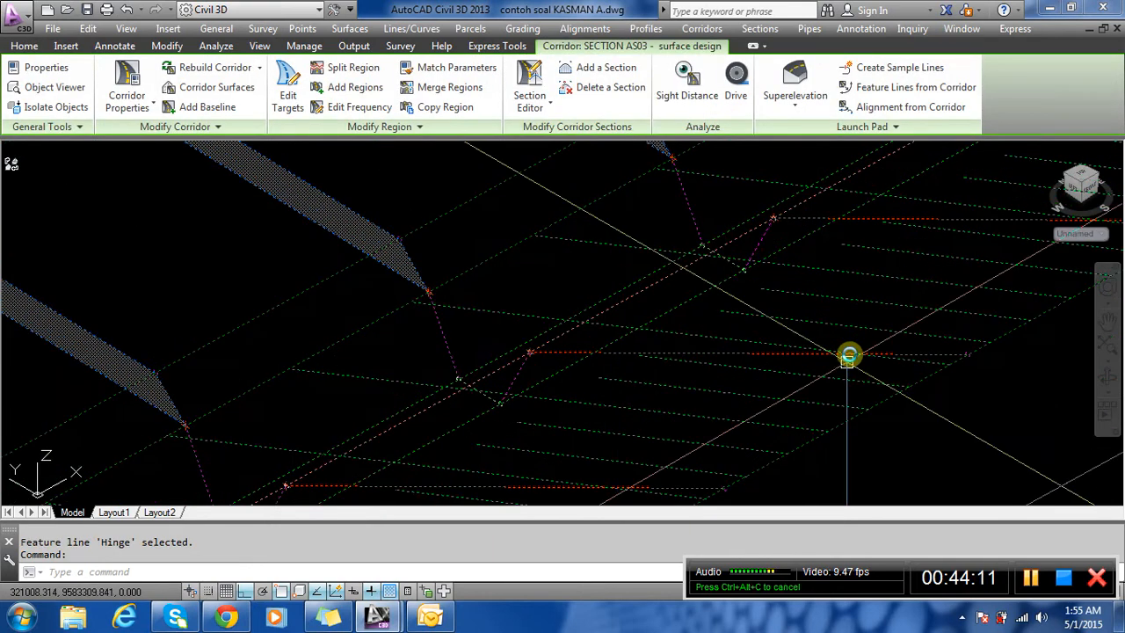
pyautogui.scroll(4, 409, 292)
pyautogui.moveTo(409, 292)
pyautogui.keyDown('shift'); pyautogui.mouseDown(button='middle')
pyautogui.moveTo(384, 291)
pyautogui.moveTo(392, 254)
pyautogui.moveTo(603, 322)
pyautogui.moveTo(577, 329)
pyautogui.mouseUp(button='middle'); pyautogui.keyUp('shift')
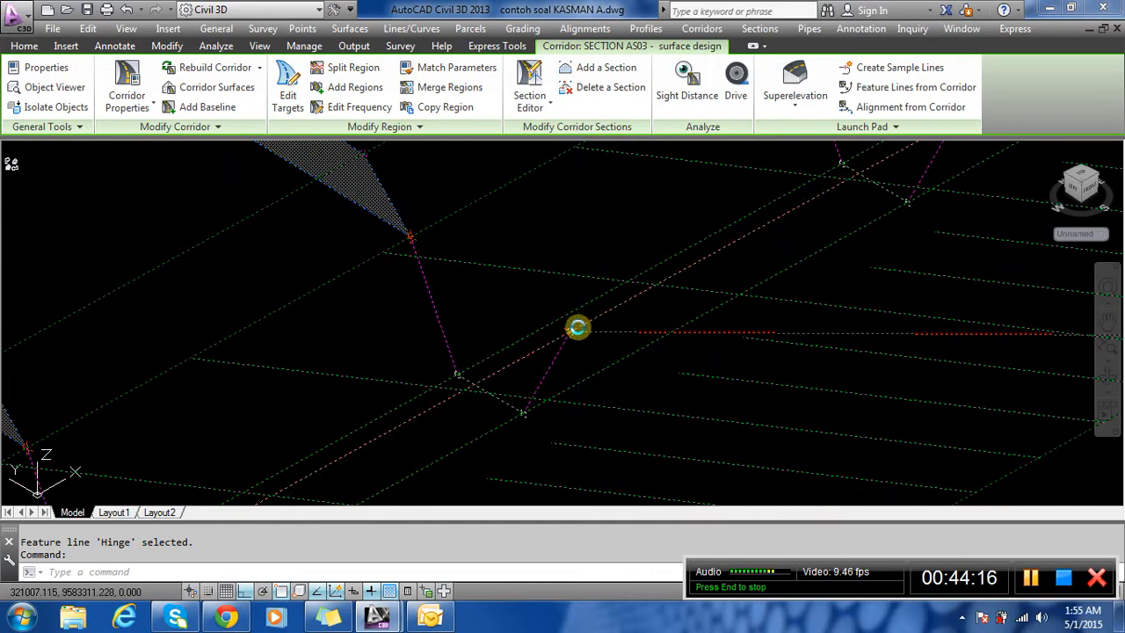
pyautogui.rightClick(578, 329)
pyautogui.click(661, 424)
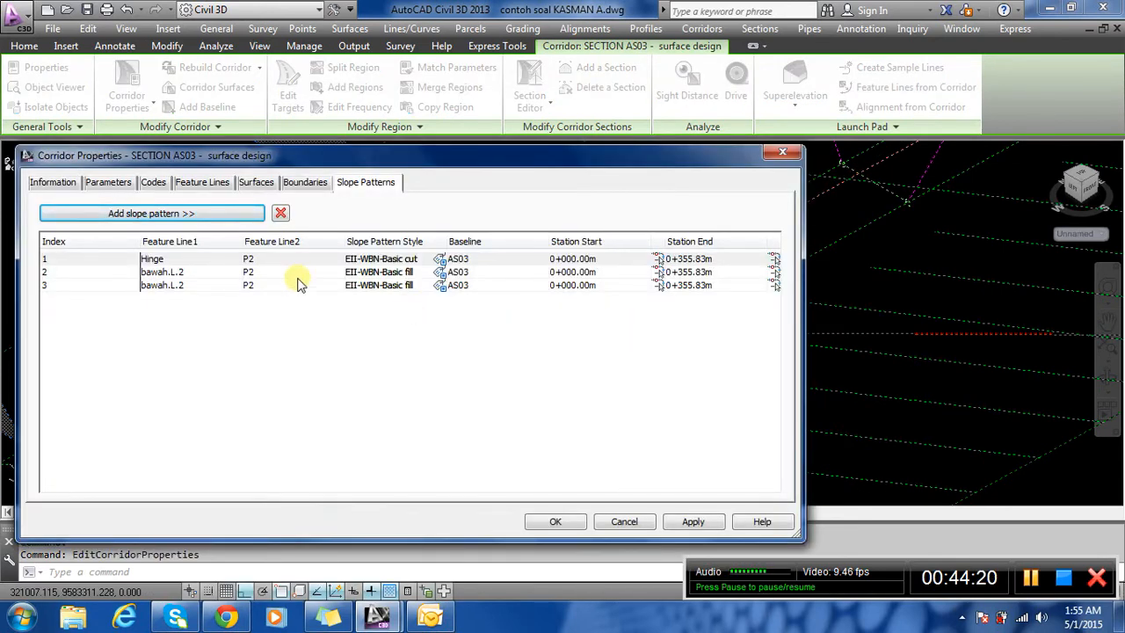
# Delete all three existing slope patterns from the AS03 corridor.
pyautogui.click(296, 261)
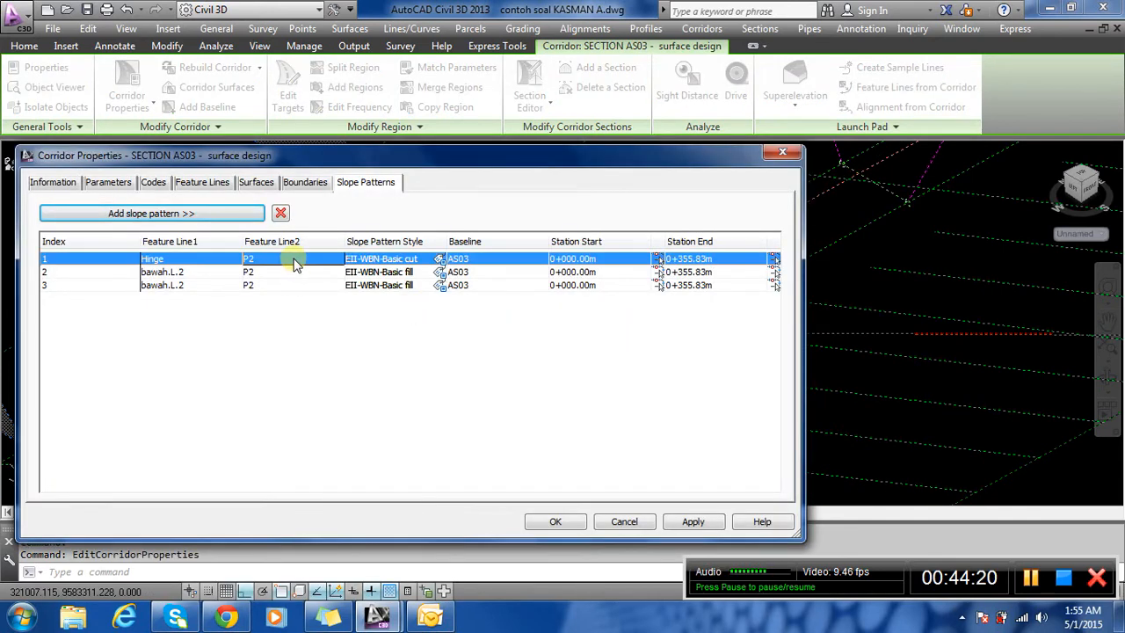
pyautogui.click(281, 215)
pyautogui.click(281, 215)
pyautogui.click(280, 214)
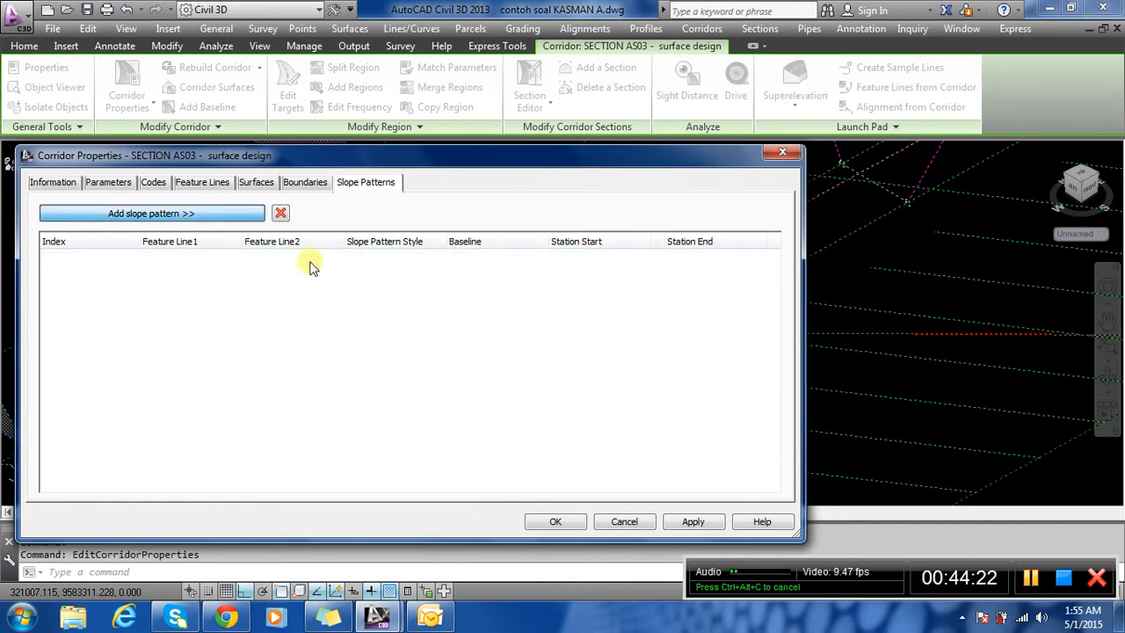
# Add a new slope pattern between the P2 and Hinge feature lines of the AS03 corridor.
pyautogui.press('Return')
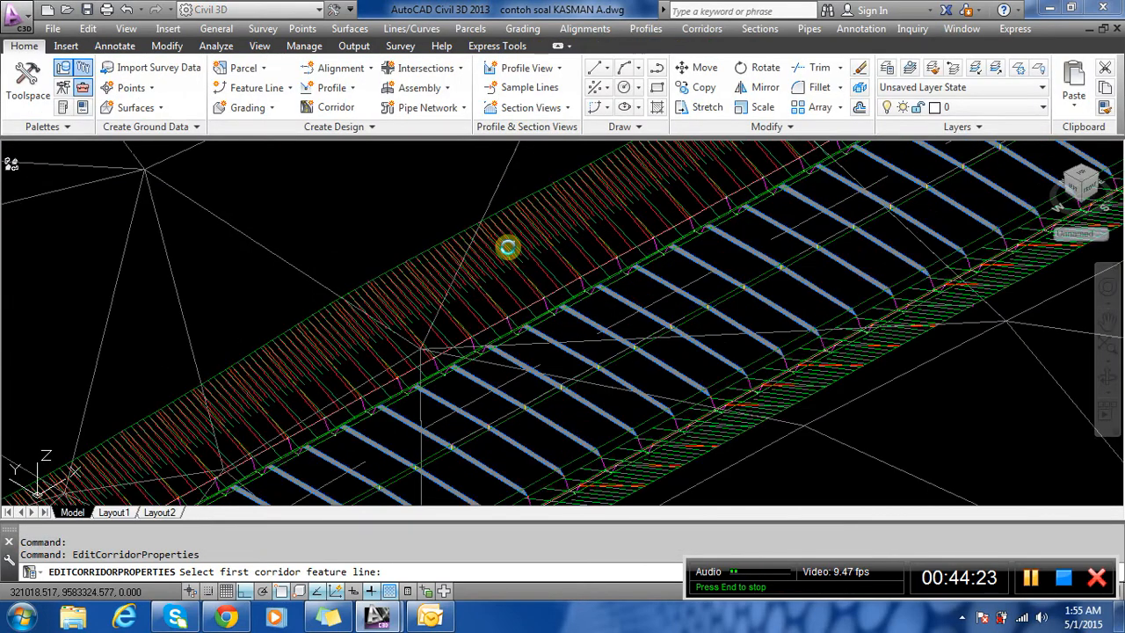
pyautogui.scroll(2, 507, 247)
pyautogui.scroll(-2, 369, 216)
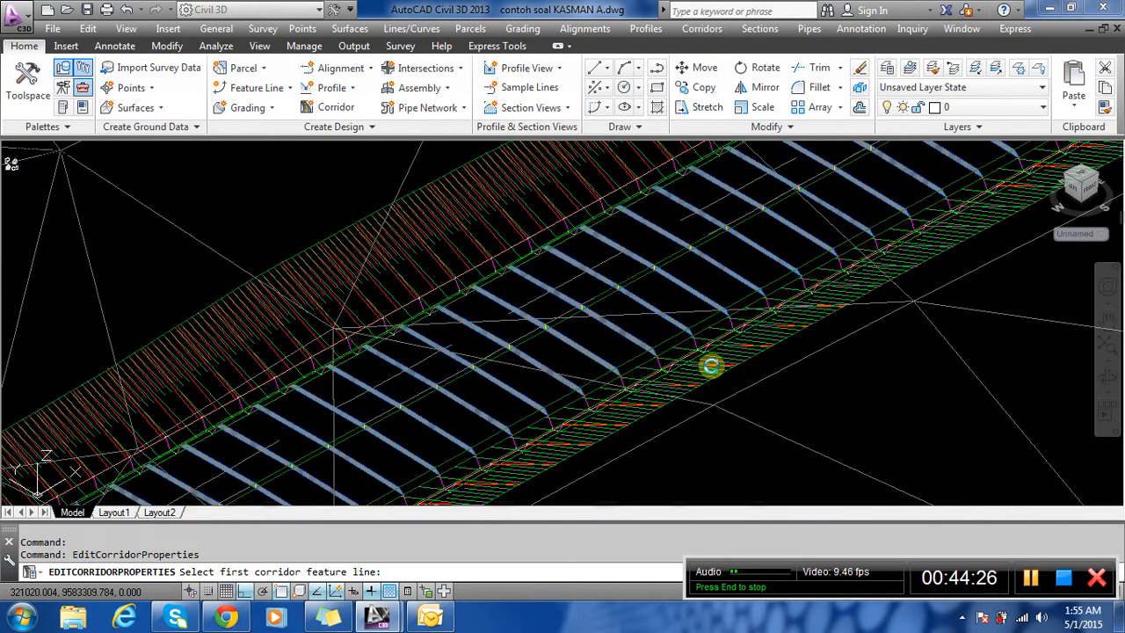
pyautogui.scroll(3, 711, 366)
pyautogui.scroll(-1, 635, 432)
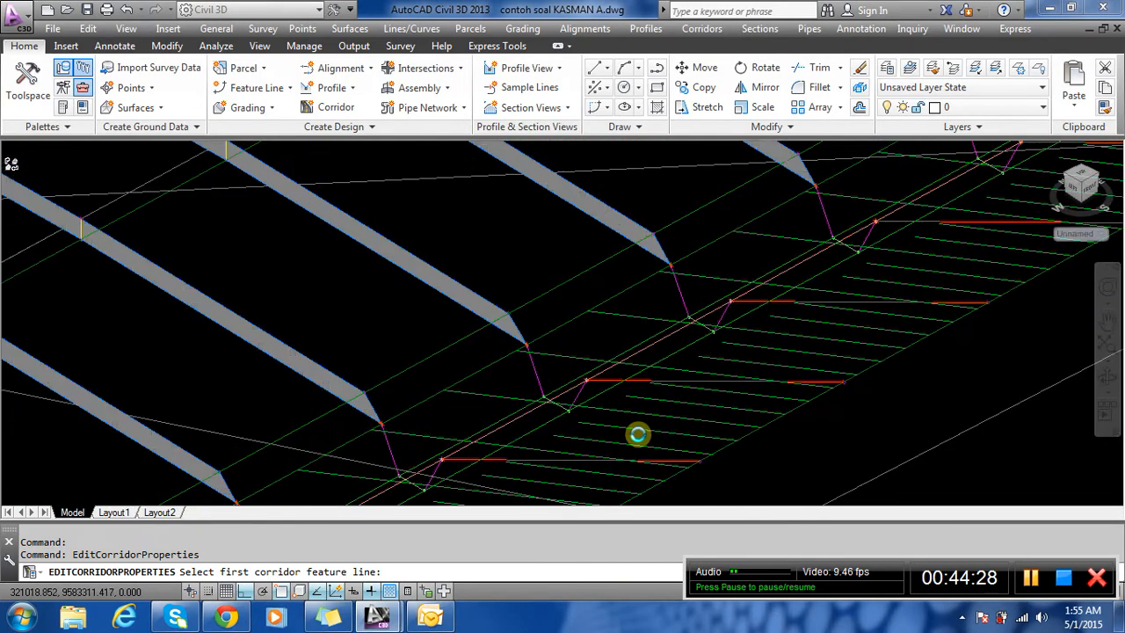
pyautogui.scroll(1, 413, 297)
pyautogui.scroll(-2, 332, 231)
pyautogui.scroll(3, 394, 331)
pyautogui.scroll(2, 418, 408)
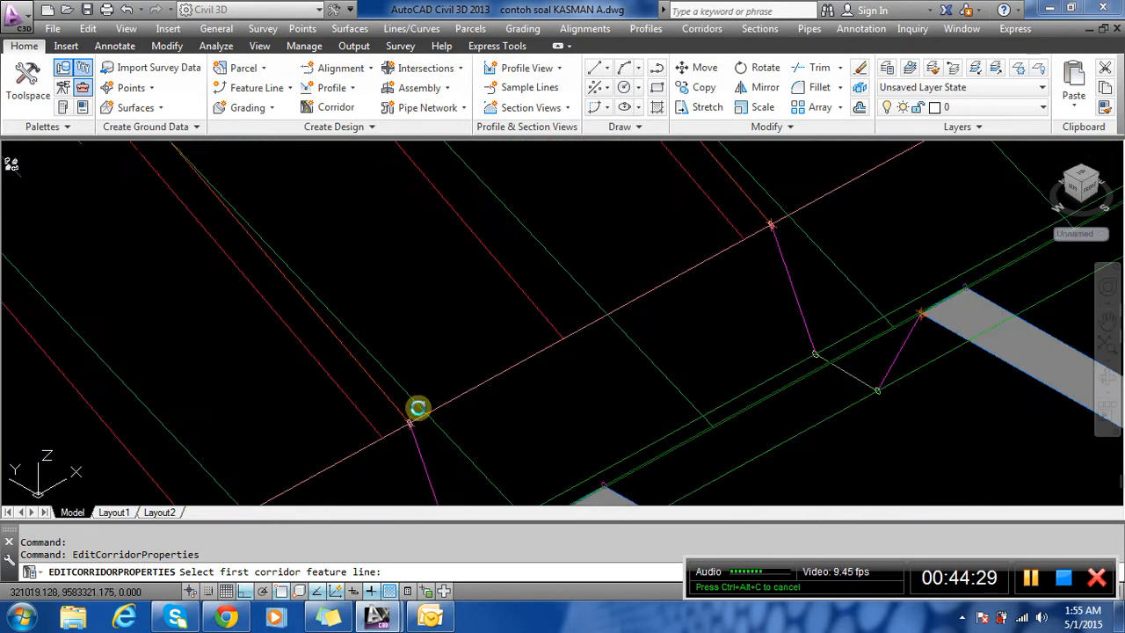
pyautogui.scroll(-2, 422, 329)
pyautogui.scroll(-3, 444, 271)
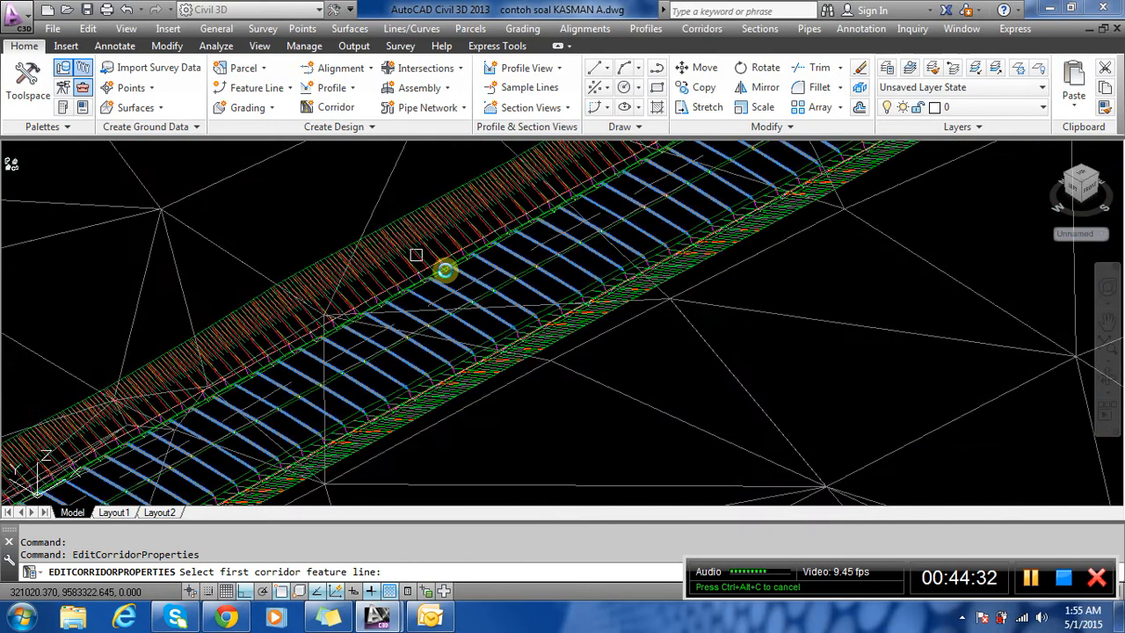
pyautogui.scroll(-2, 515, 326)
pyautogui.scroll(2, 565, 297)
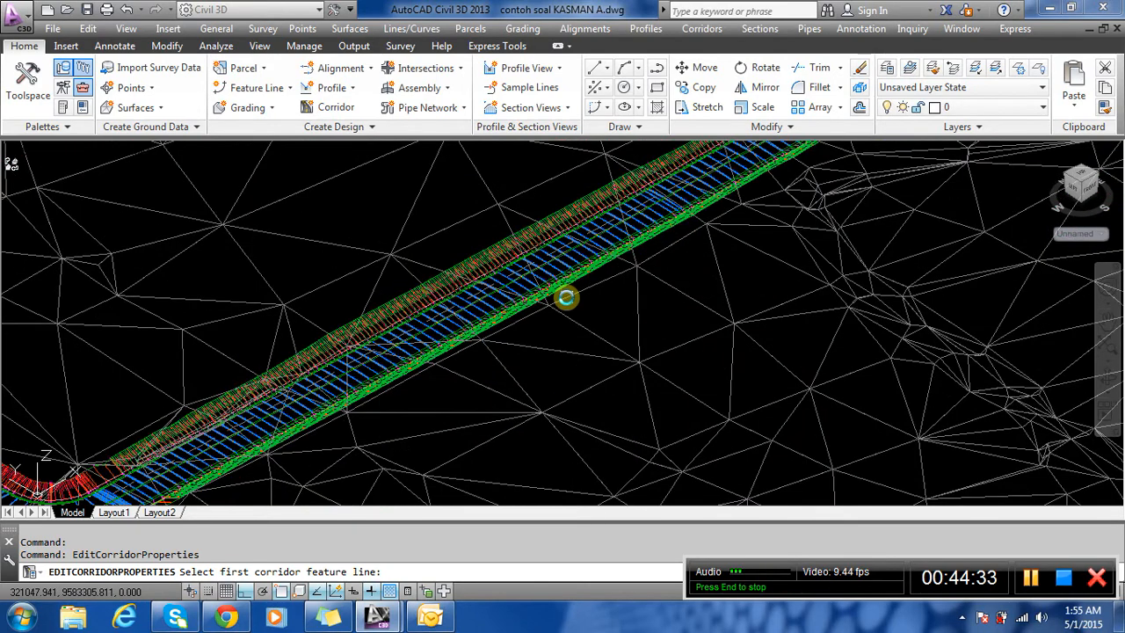
pyautogui.scroll(3, 509, 313)
pyautogui.scroll(3, 615, 312)
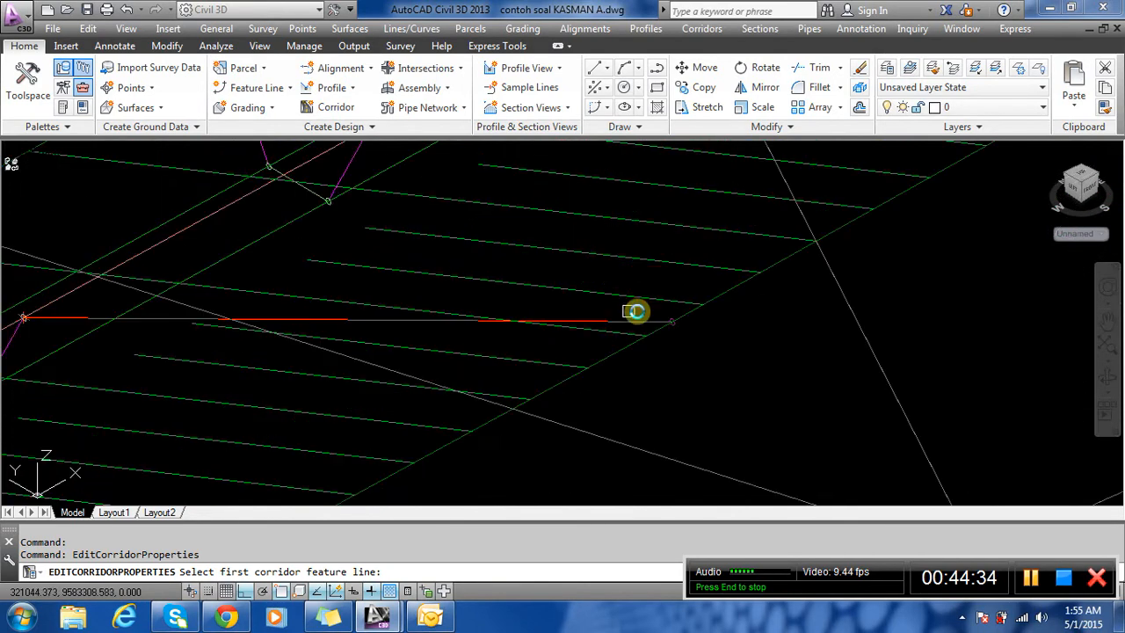
pyautogui.click(722, 292)
pyautogui.scroll(-2, 369, 313)
pyautogui.scroll(2, 388, 225)
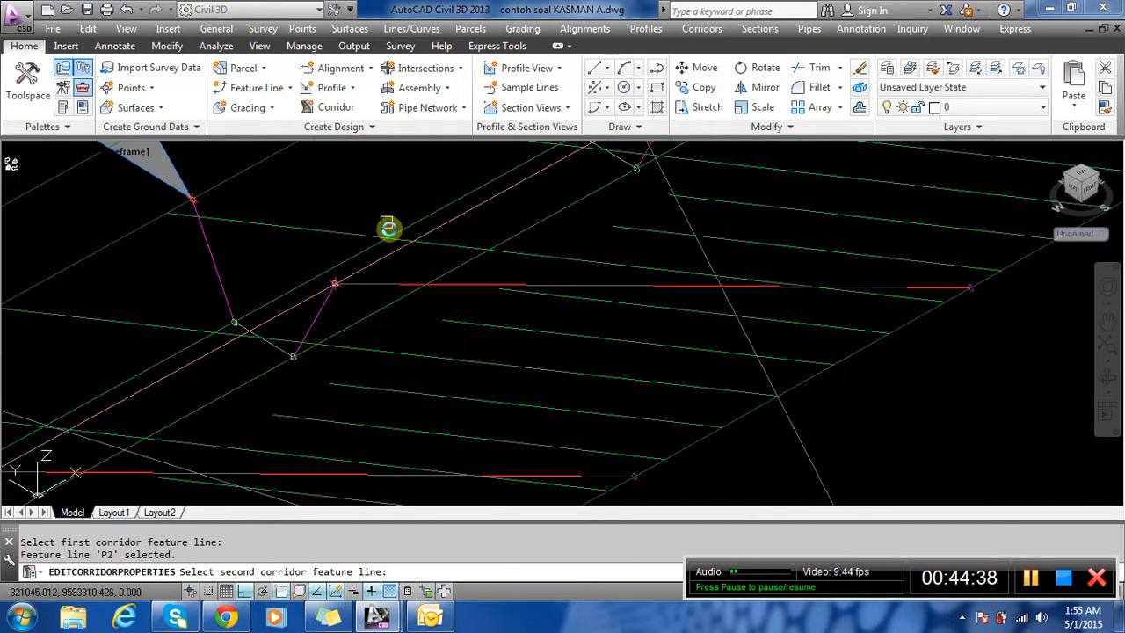
pyautogui.click(386, 256)
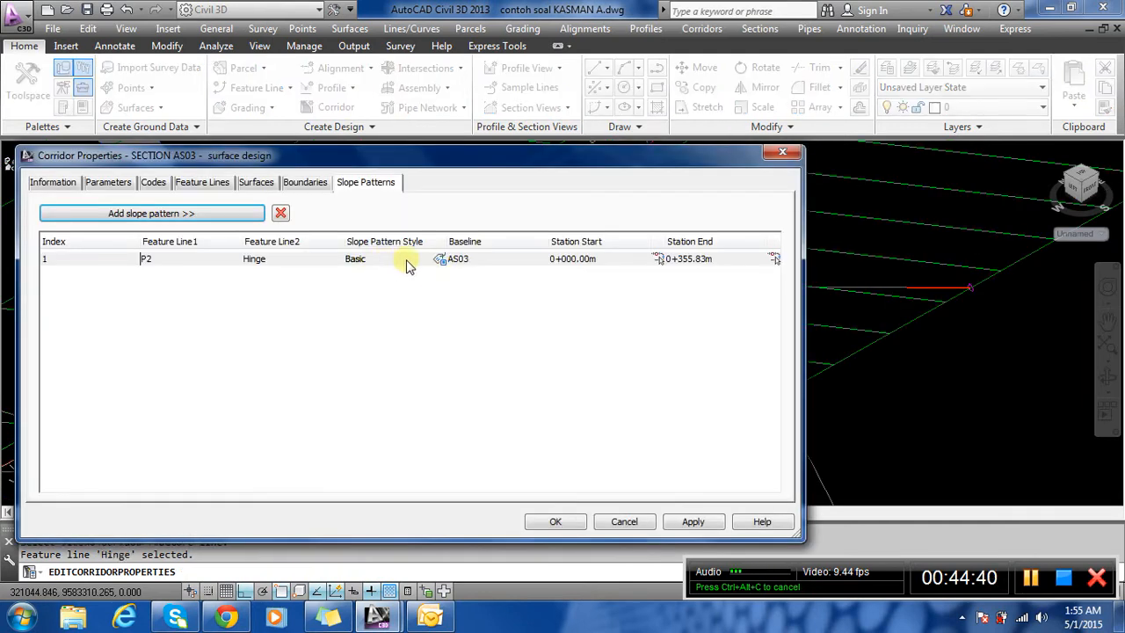
# Set the AS03 corridor's slope pattern style to EII-WBN-Basic cut.
pyautogui.click(436, 261)
pyautogui.click(373, 179)
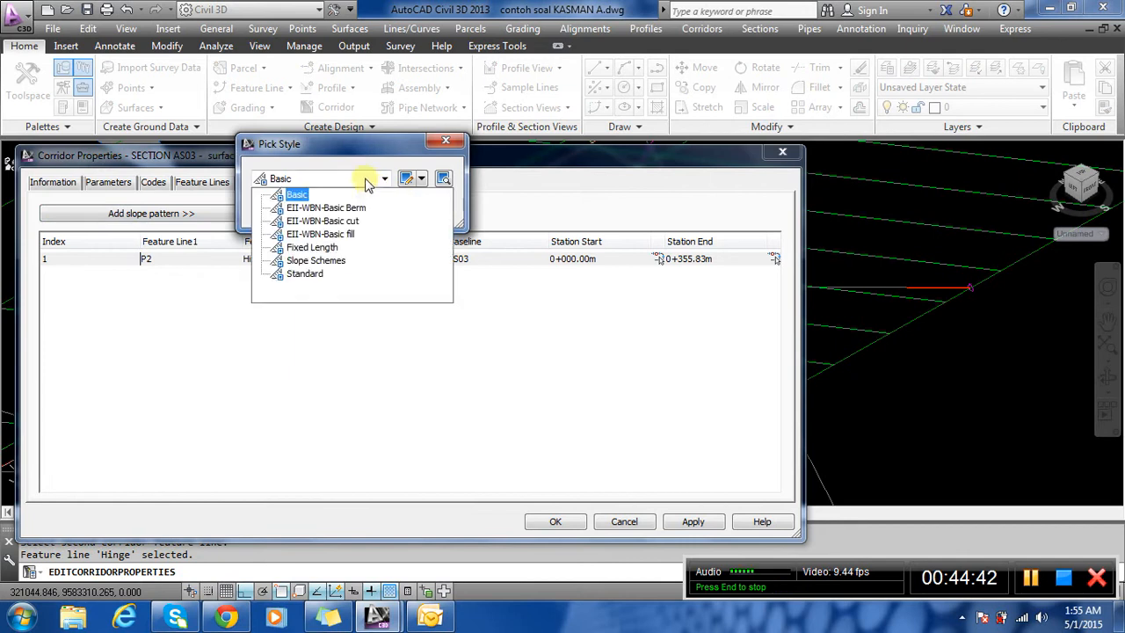
pyautogui.click(342, 222)
pyautogui.click(300, 208)
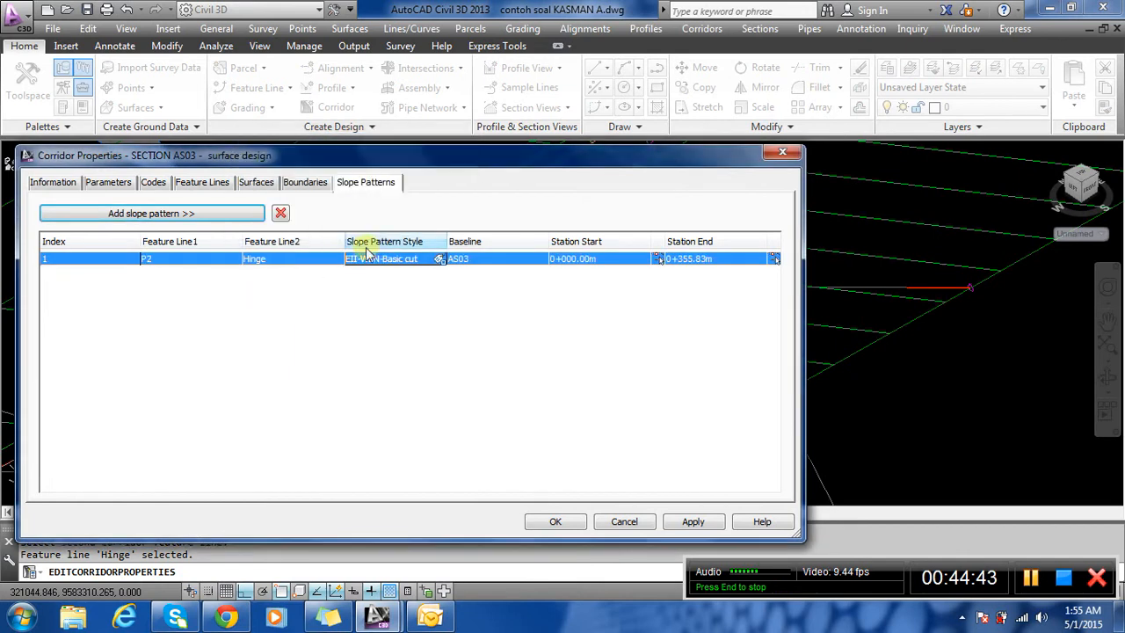
pyautogui.click(221, 223)
pyautogui.scroll(-5, 795, 233)
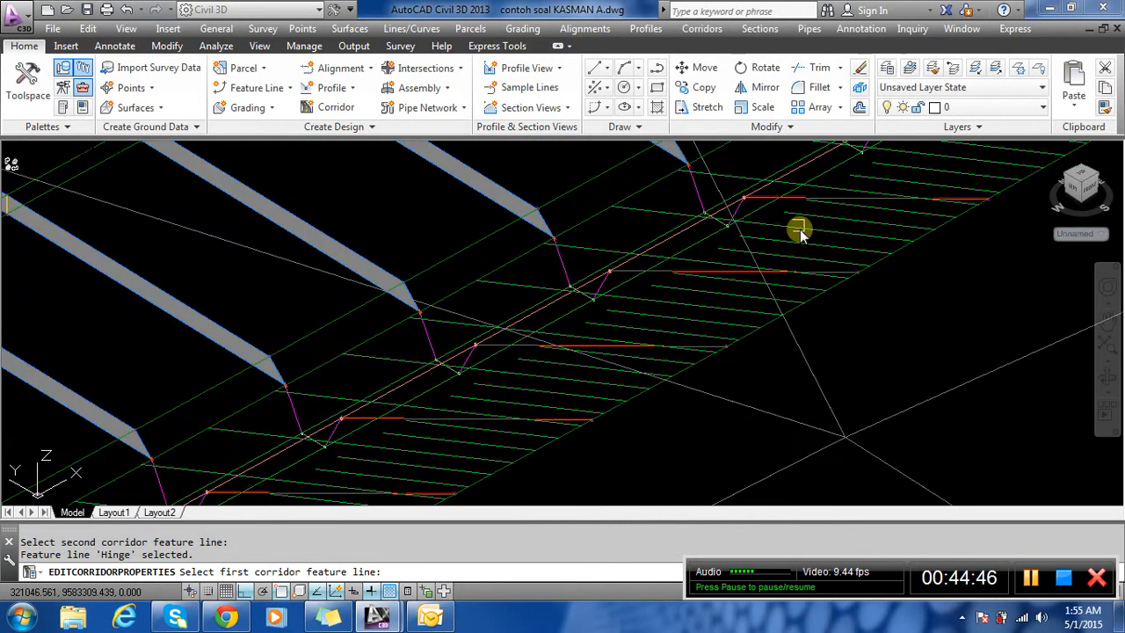
pyautogui.scroll(3, 648, 304)
pyautogui.press('Escape')
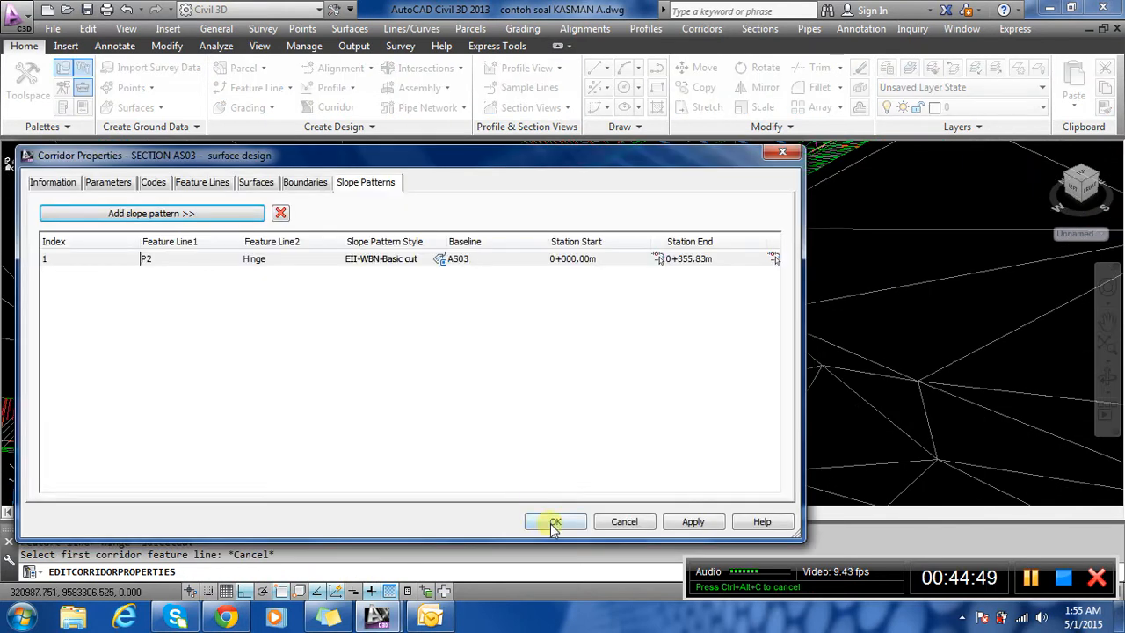
# Apply the new slope pattern to the AS03 corridor and reopen that corridor's properties.
pyautogui.click(555, 522)
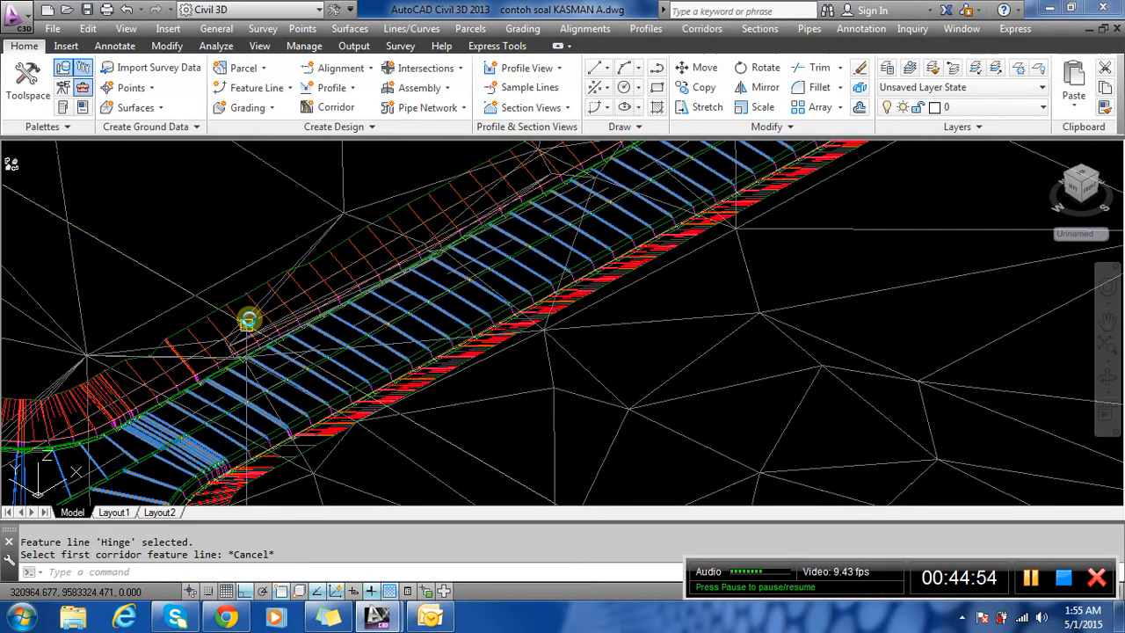
pyautogui.scroll(3, 249, 321)
pyautogui.scroll(-2, 390, 372)
pyautogui.scroll(2, 565, 224)
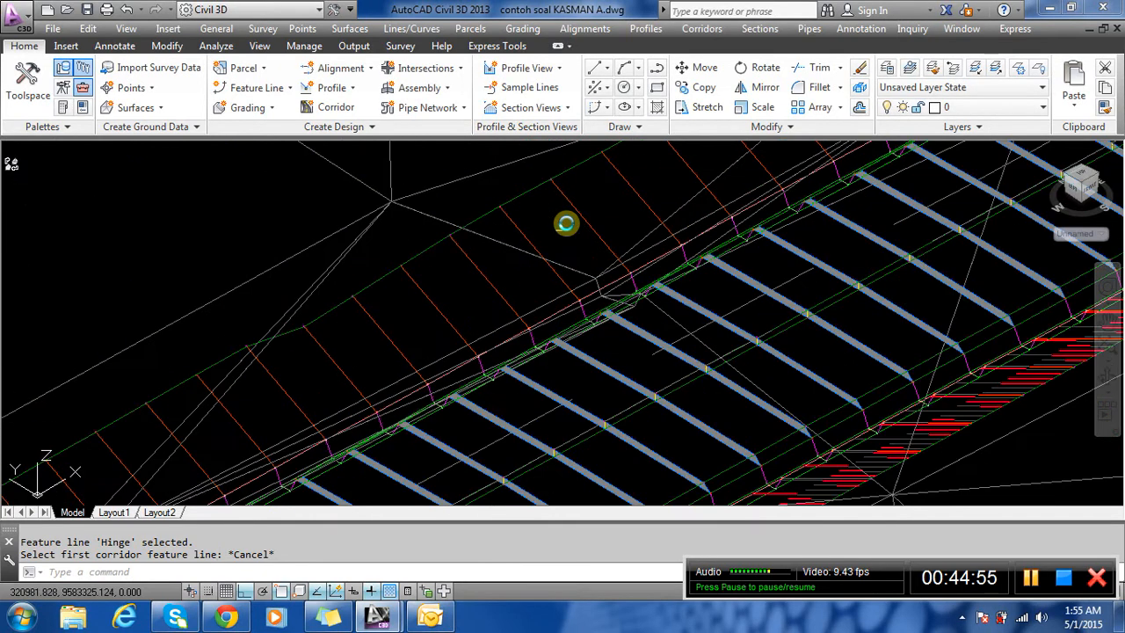
pyautogui.scroll(1, 565, 224)
pyautogui.click(583, 208)
pyautogui.rightClick(586, 209)
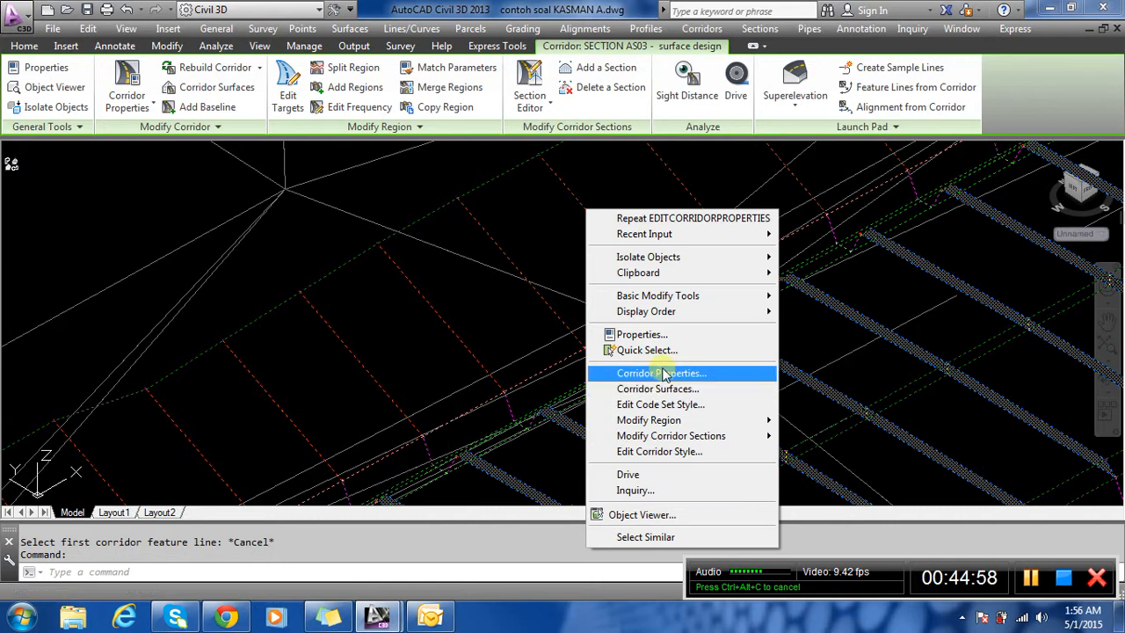
pyautogui.click(663, 374)
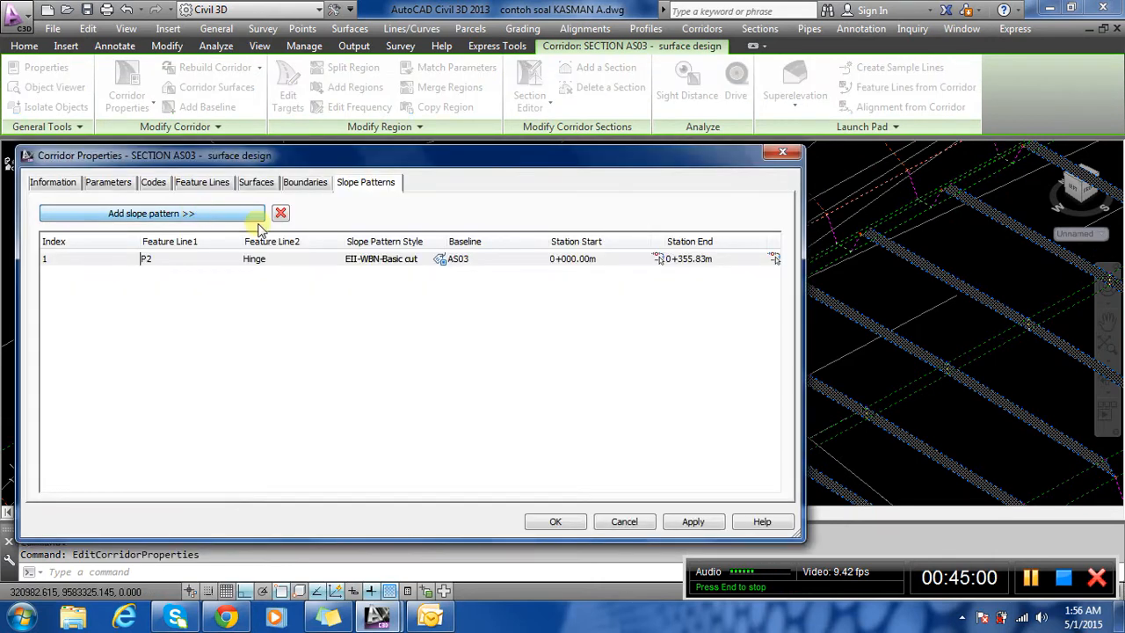
# Add a second slope pattern between the P2 and Hinge feature lines on the AS03 corridor's opposite side slope.
pyautogui.click(237, 218)
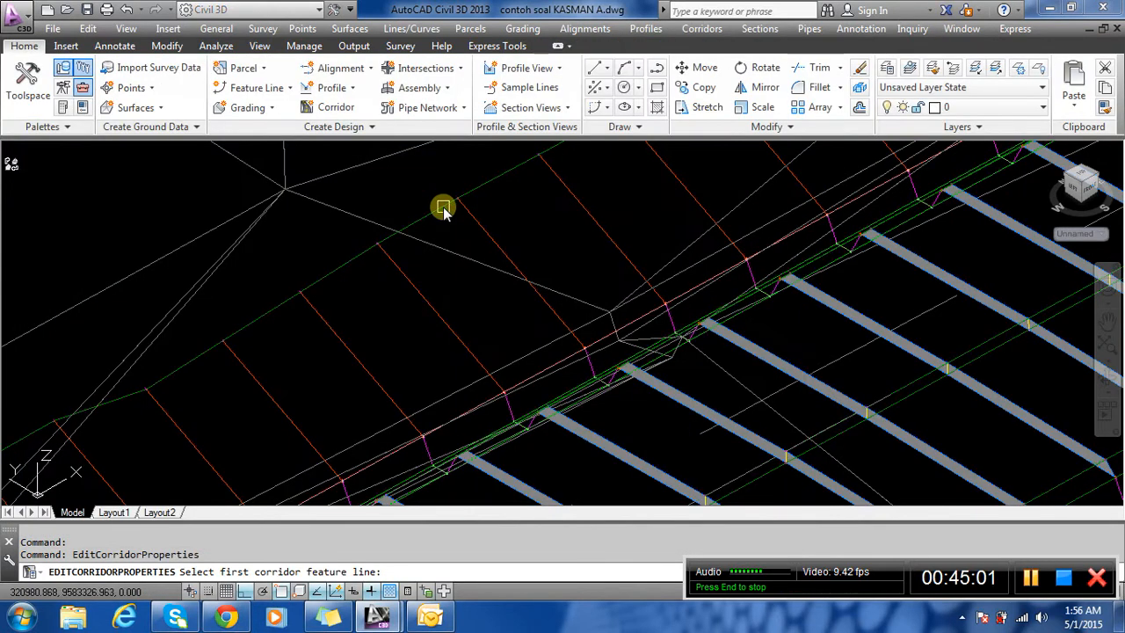
pyautogui.click(588, 343)
pyautogui.scroll(3, 588, 343)
pyautogui.click(584, 333)
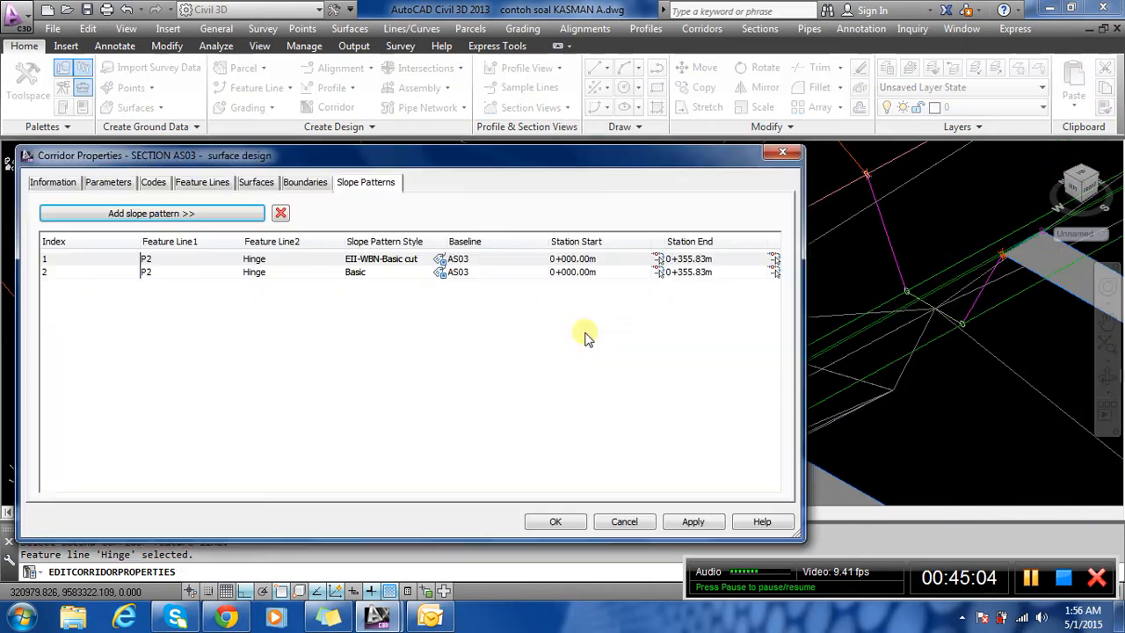
# Set the second AS03 slope pattern's style to EII-WBN-Basic cut and apply the corridor changes.
pyautogui.click(420, 272)
pyautogui.click(439, 272)
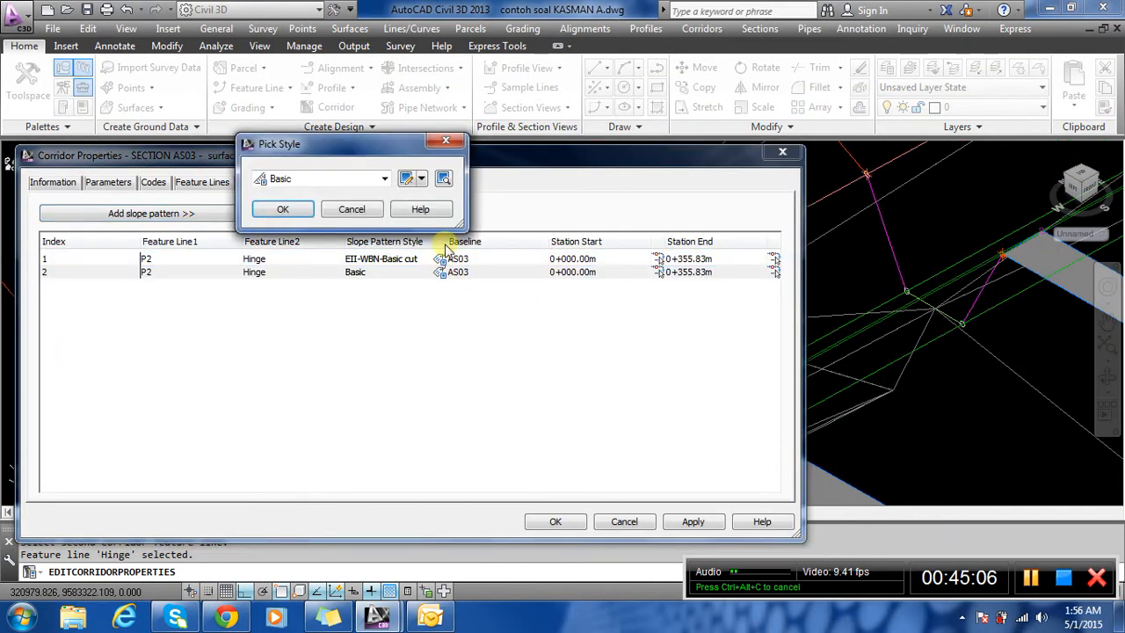
pyautogui.click(346, 179)
pyautogui.click(322, 221)
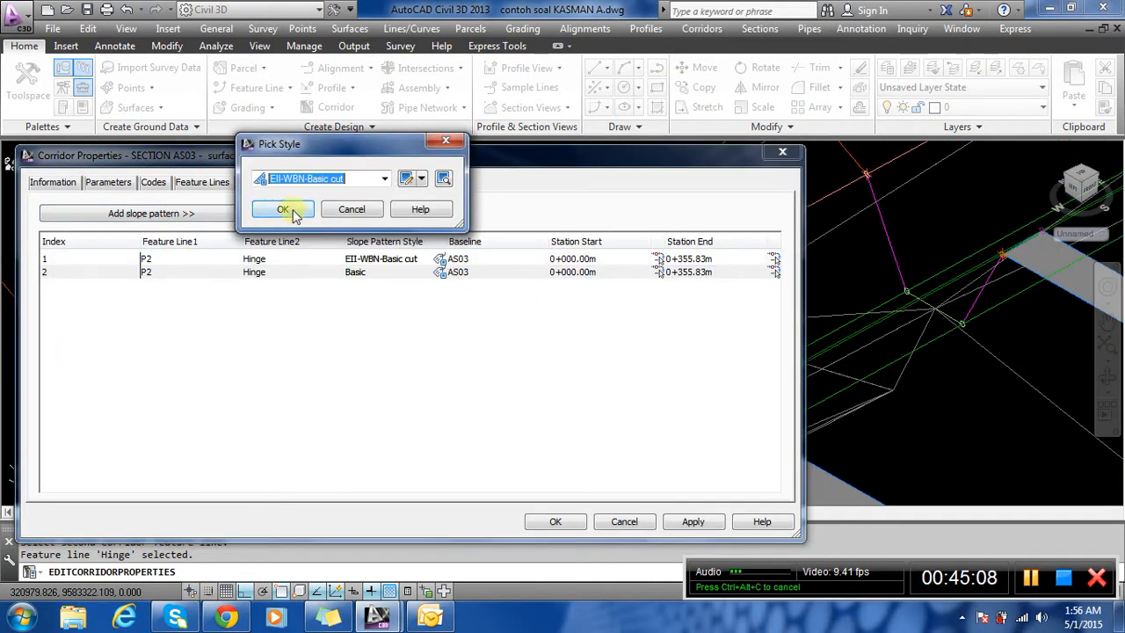
pyautogui.click(294, 208)
pyautogui.click(558, 520)
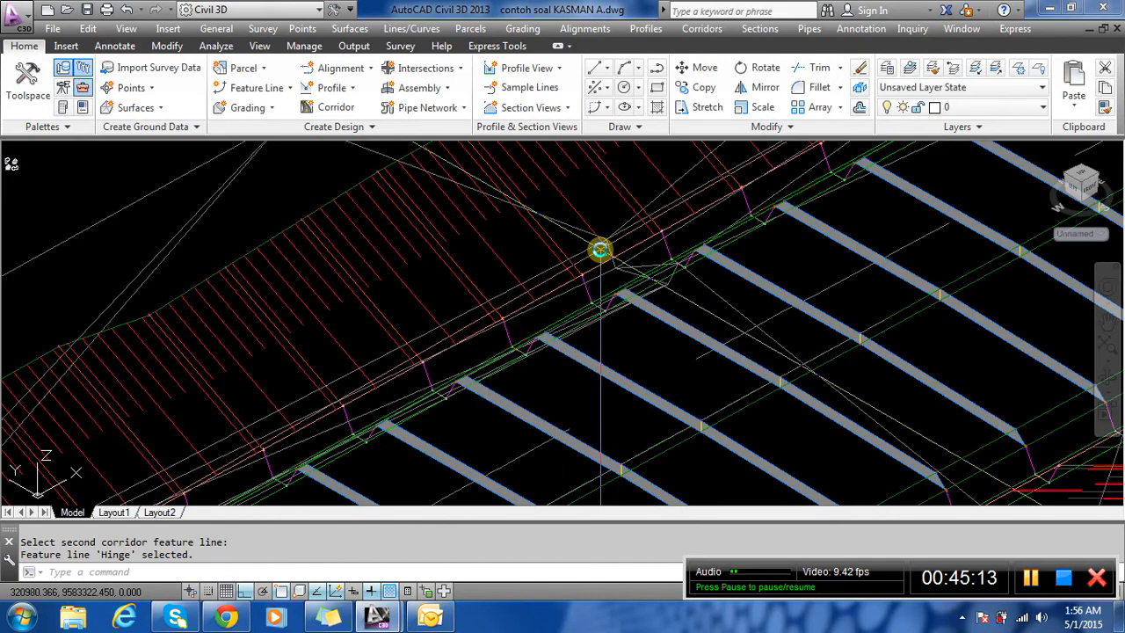
# Select the SECTION AS01 - surface design corridor and open its corridor properties.
pyautogui.scroll(1, 308, 336)
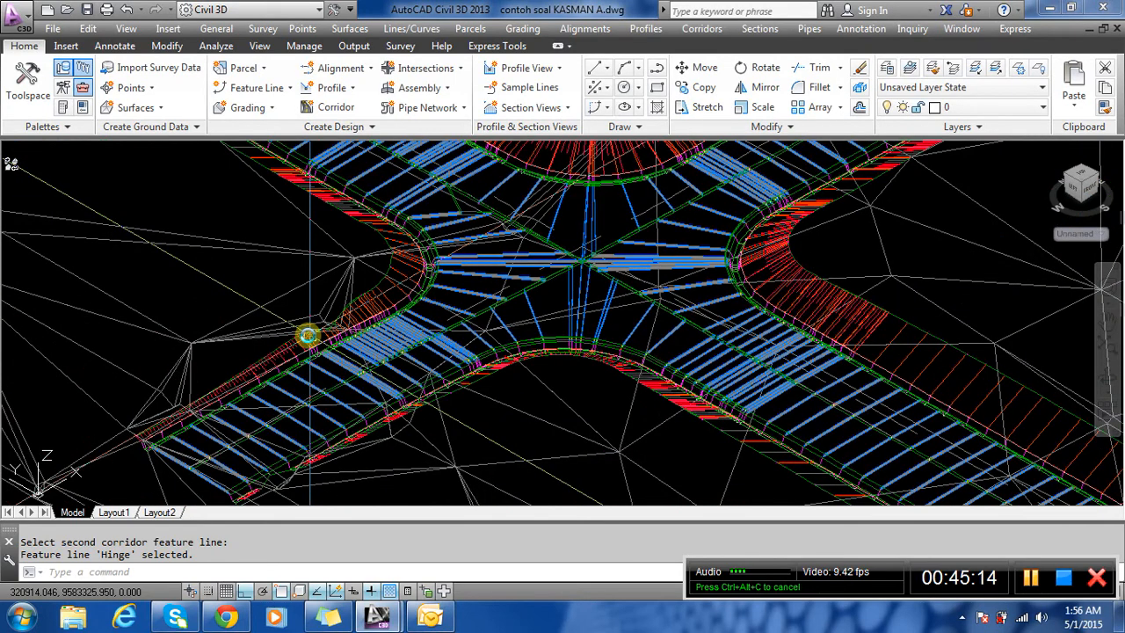
pyautogui.scroll(2, 308, 336)
pyautogui.scroll(-1, 423, 343)
pyautogui.scroll(1, 477, 304)
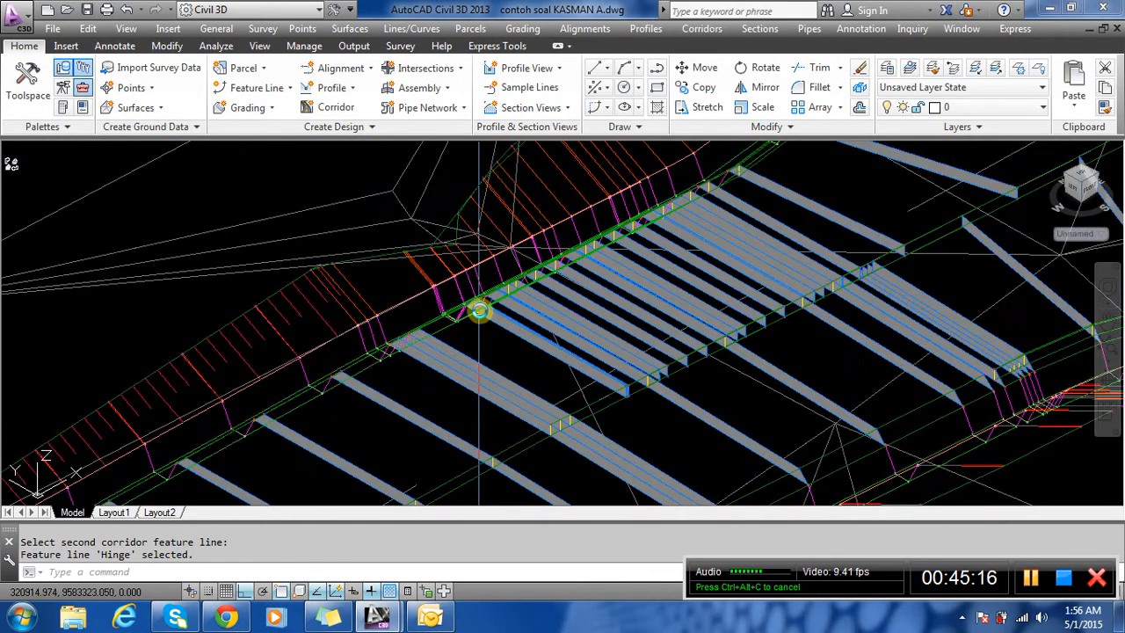
pyautogui.scroll(-1, 422, 262)
pyautogui.scroll(-1, 467, 329)
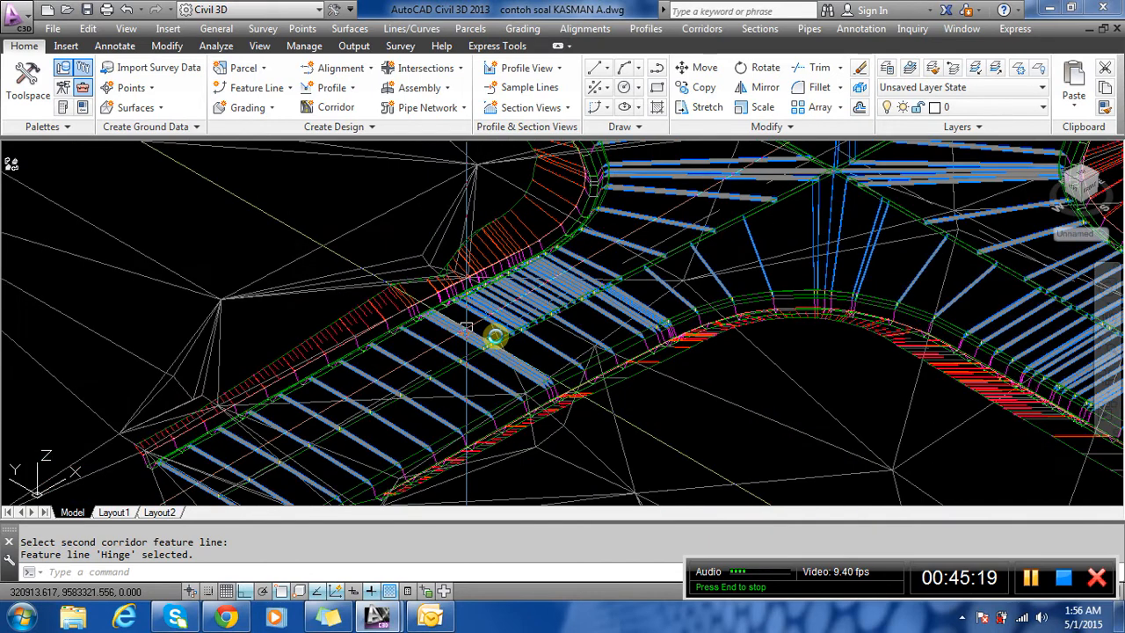
pyautogui.scroll(-2, 695, 407)
pyautogui.scroll(5, 694, 407)
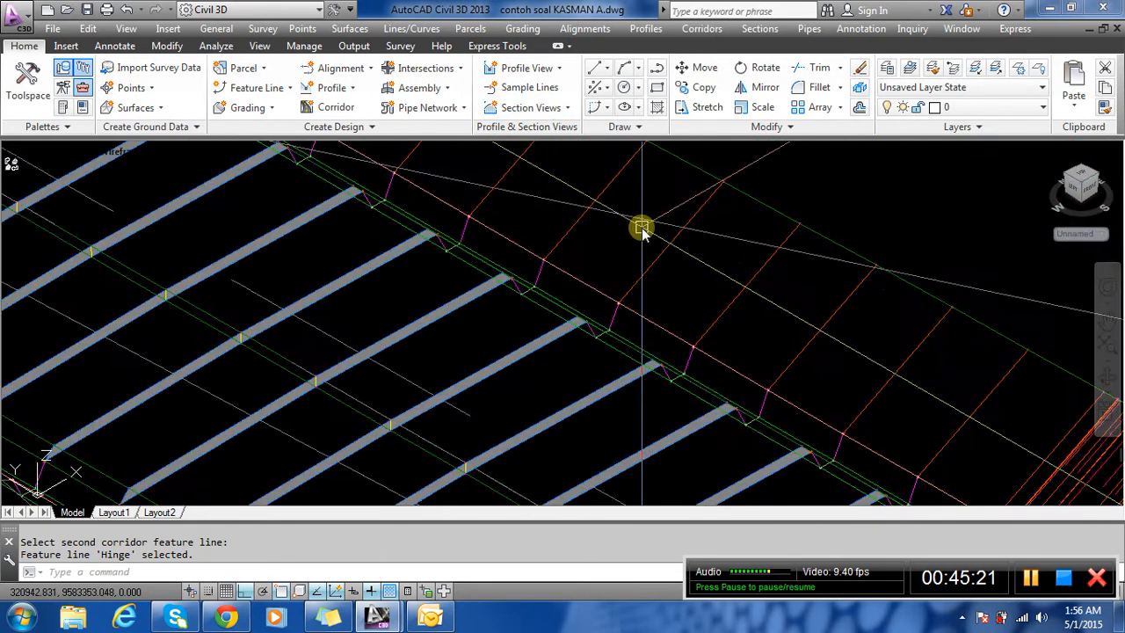
pyautogui.scroll(1, 654, 244)
pyautogui.click(653, 271)
pyautogui.rightClick(653, 263)
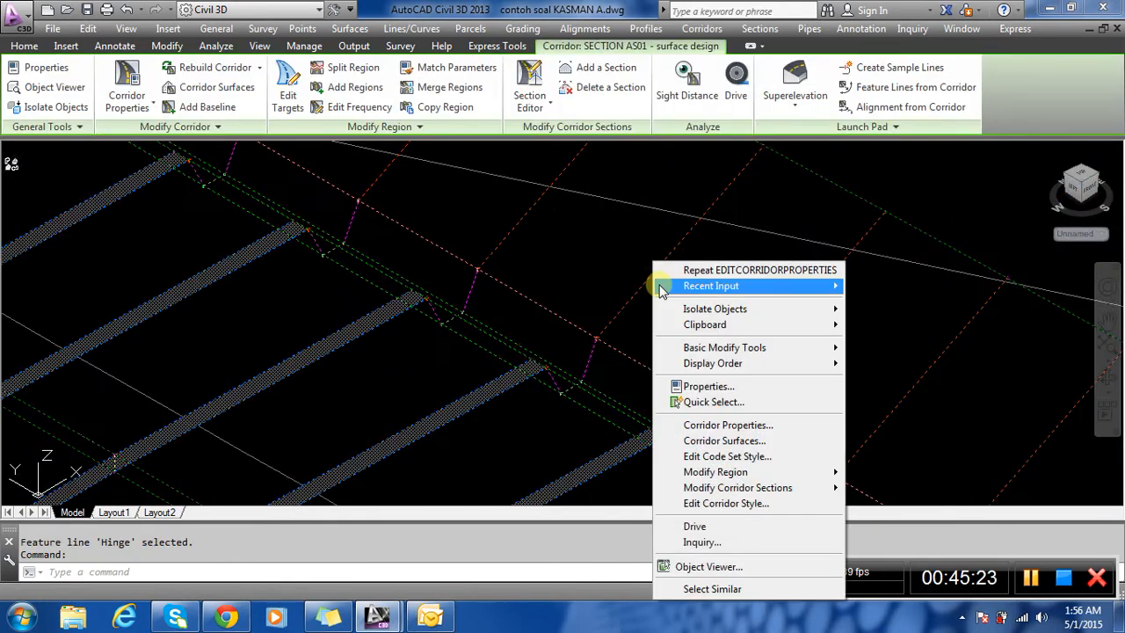
pyautogui.click(715, 424)
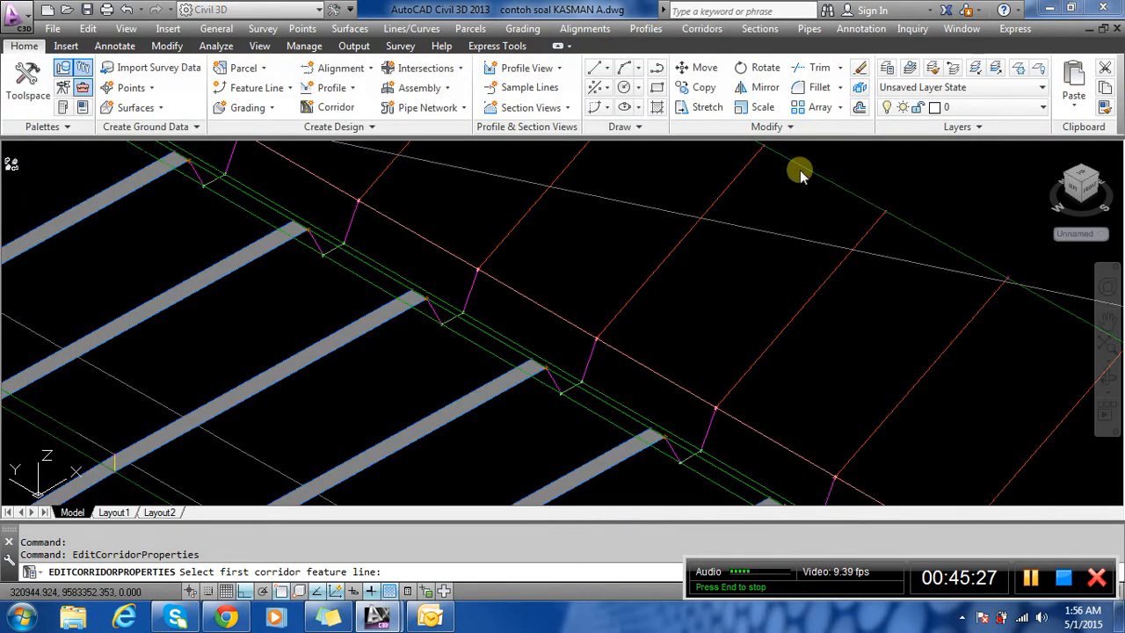
# Add a slope pattern between the AS01 corridor's P2 and Hinge feature lines with the EII-WBN-Basic cut style.
pyautogui.click(646, 373)
pyautogui.click(647, 371)
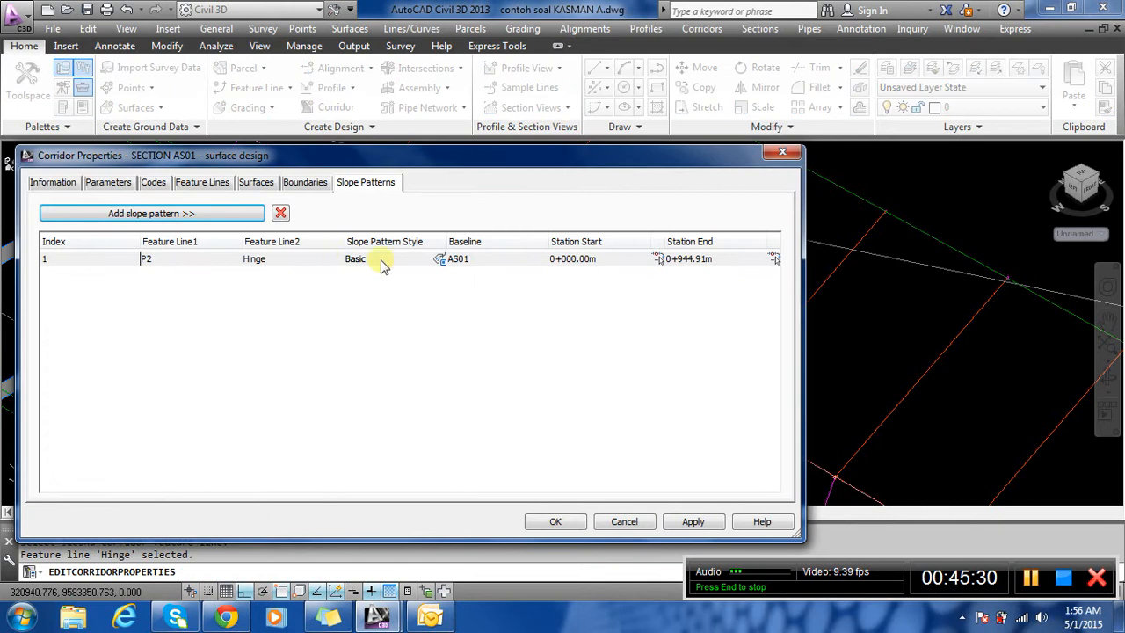
pyautogui.click(438, 263)
pyautogui.click(438, 260)
pyautogui.click(343, 180)
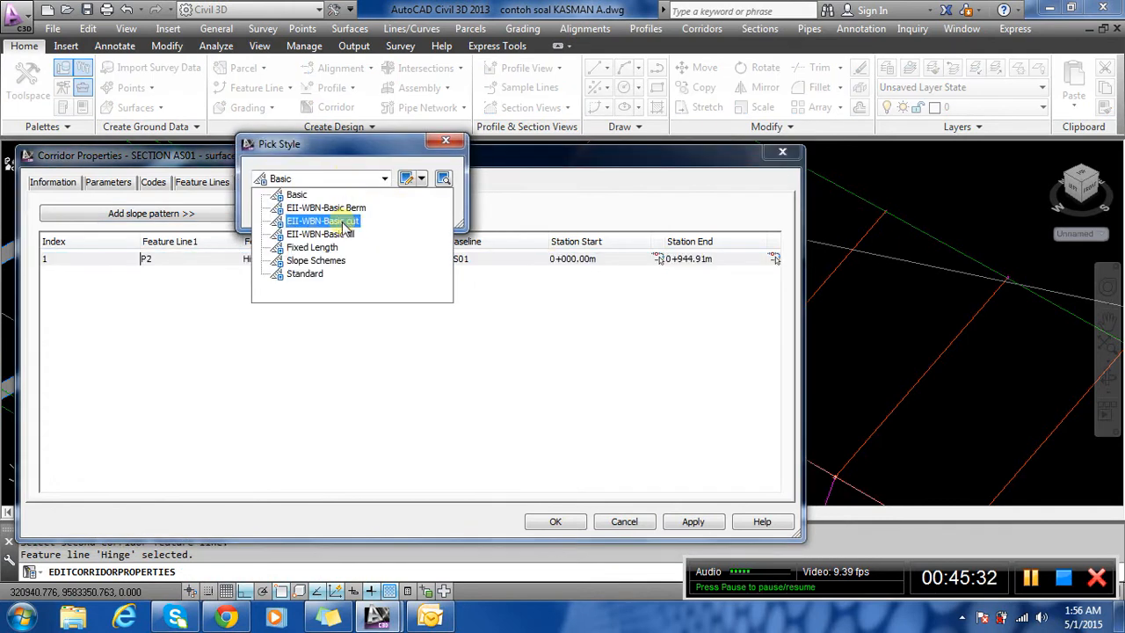
pyautogui.click(352, 219)
pyautogui.click(283, 209)
# Add a second slope pattern between the P2 and Hinge feature lines on the AS01 corridor's opposite side slope.
pyautogui.click(186, 218)
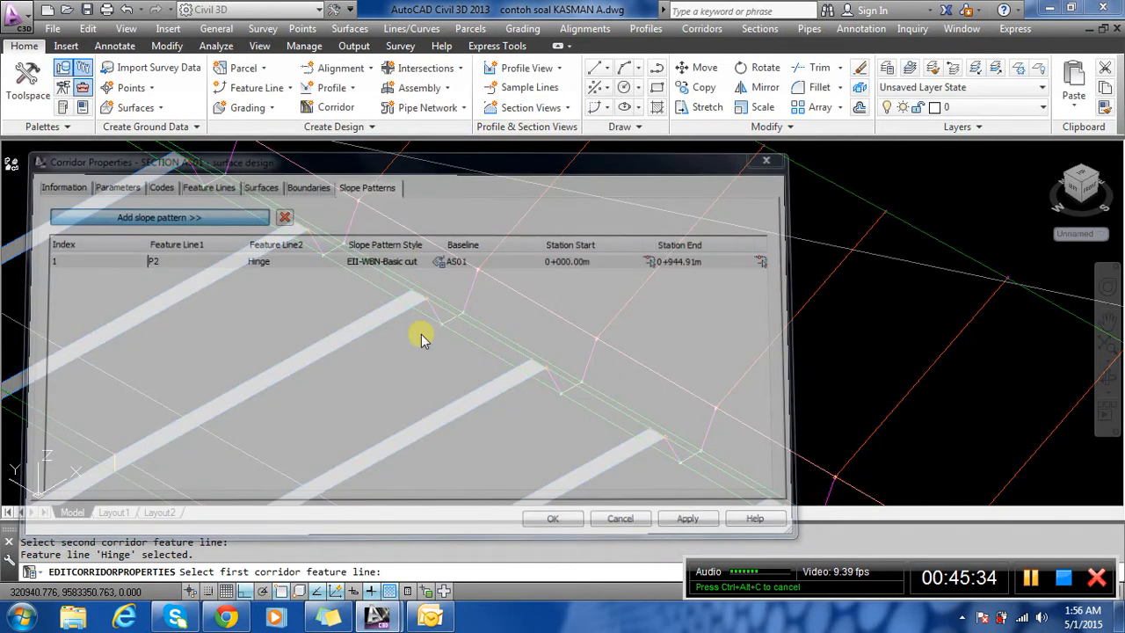
pyautogui.scroll(5, 180, 359)
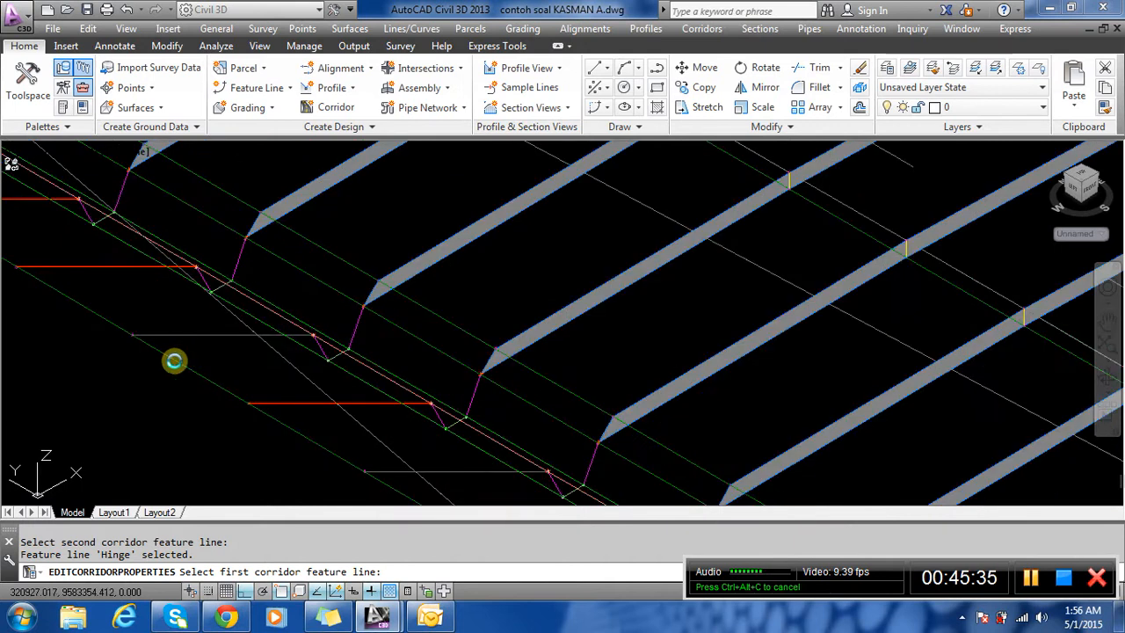
pyautogui.click(298, 337)
pyautogui.scroll(4, 358, 356)
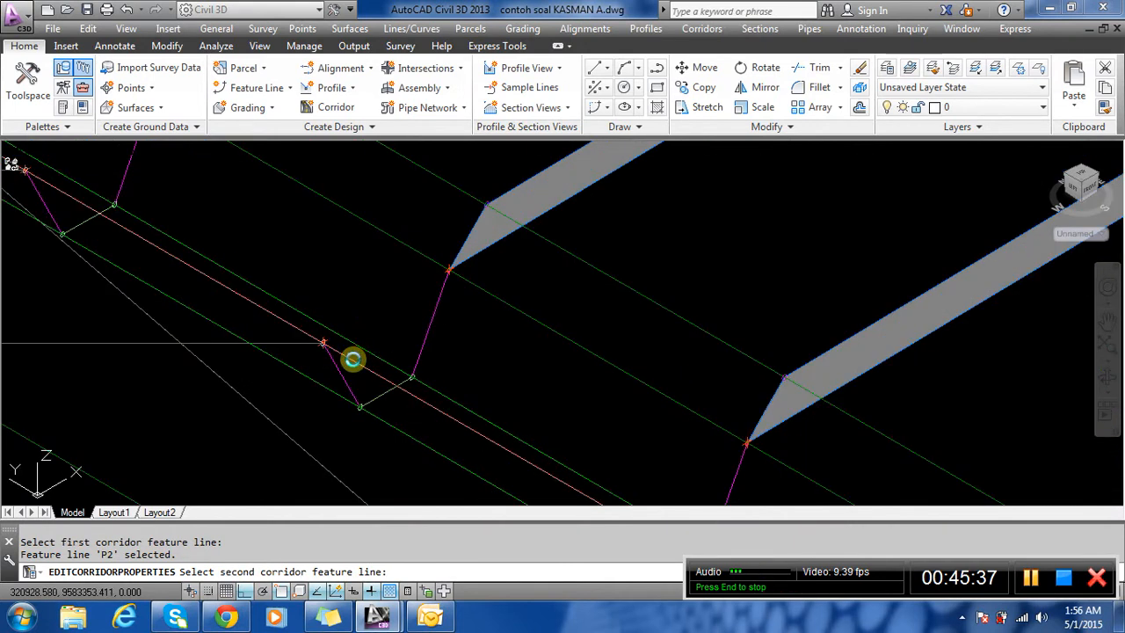
pyautogui.click(352, 359)
# Set the second AS01 slope pattern's style to EII-WBN-Basic cut and apply the corridor changes.
pyautogui.click(422, 273)
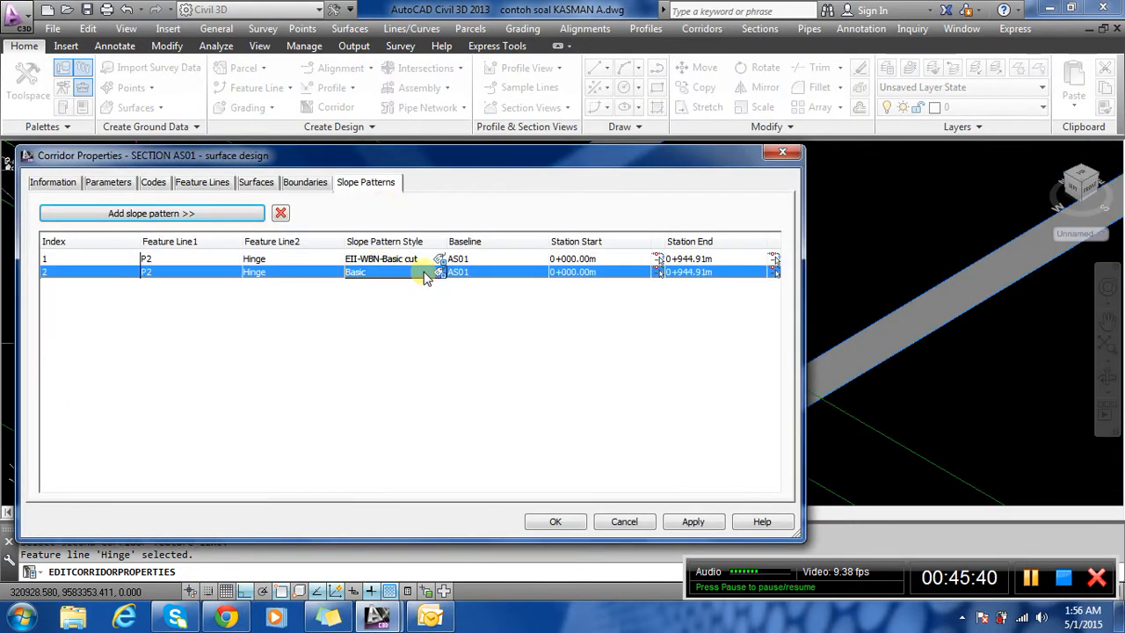
pyautogui.click(439, 271)
pyautogui.click(378, 178)
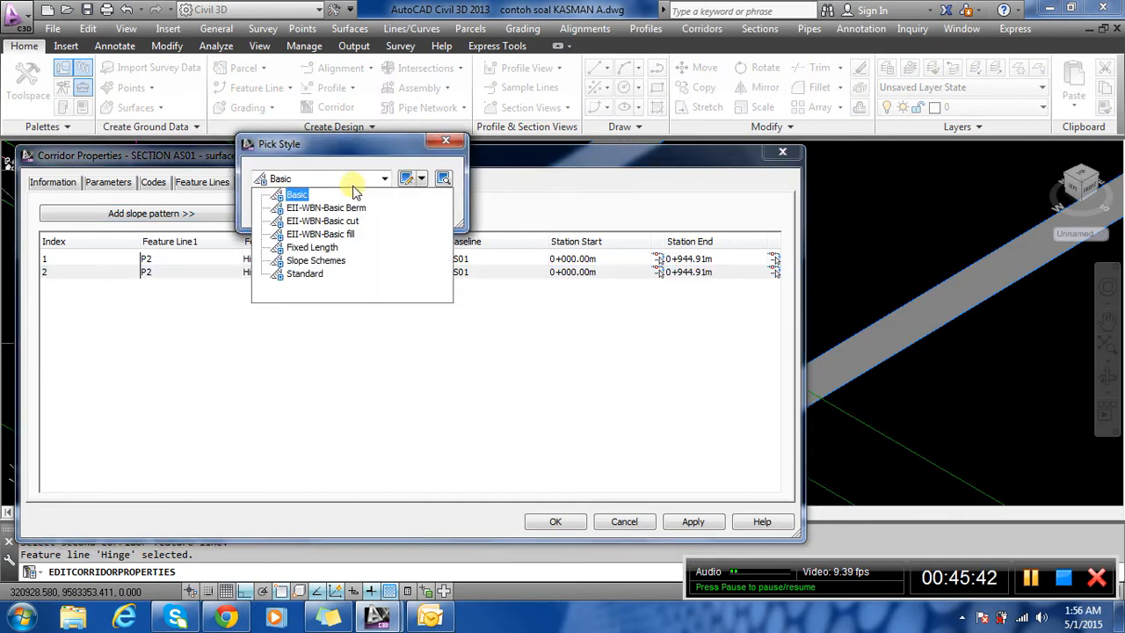
pyautogui.click(323, 221)
pyautogui.click(290, 209)
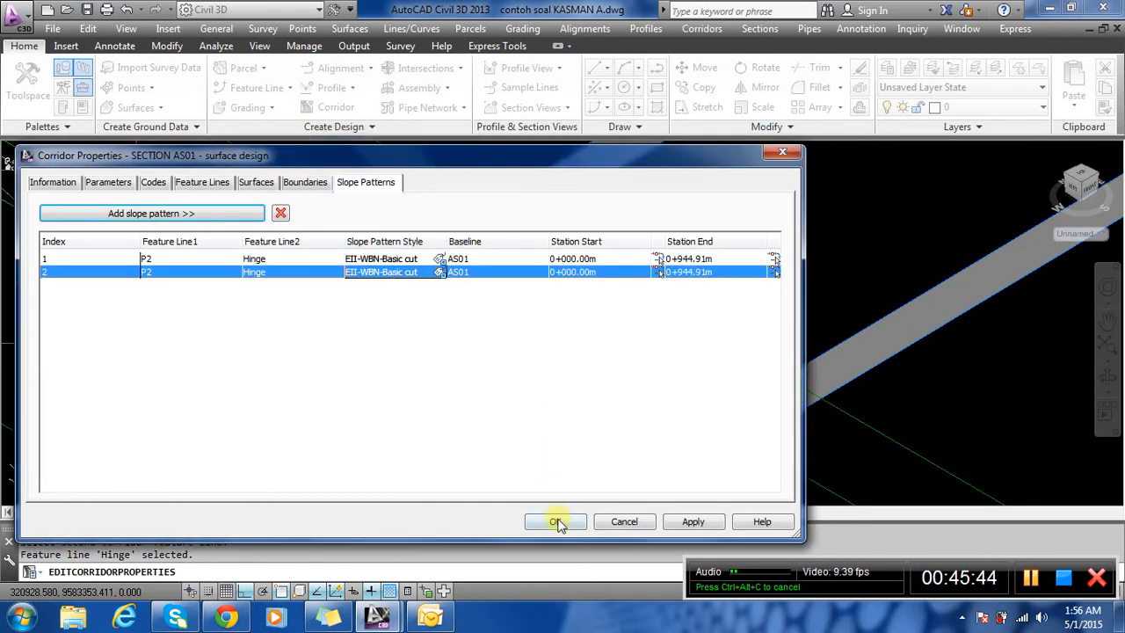
pyautogui.click(557, 522)
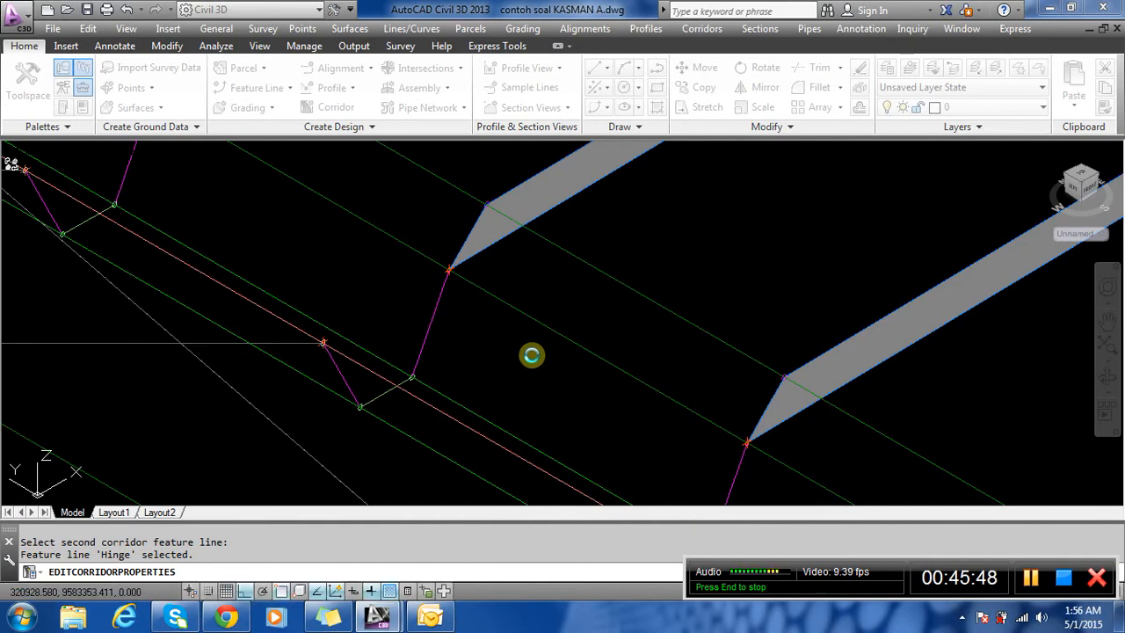
# Switch the drawing from the isometric view to the top view.
pyautogui.scroll(-5, 389, 329)
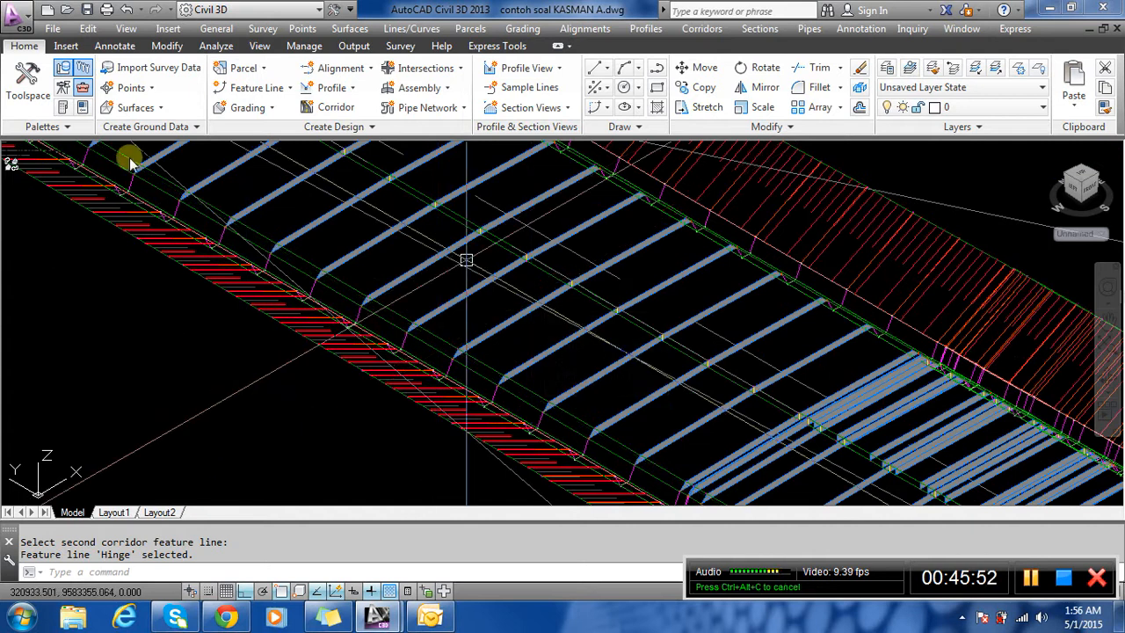
pyautogui.click(126, 29)
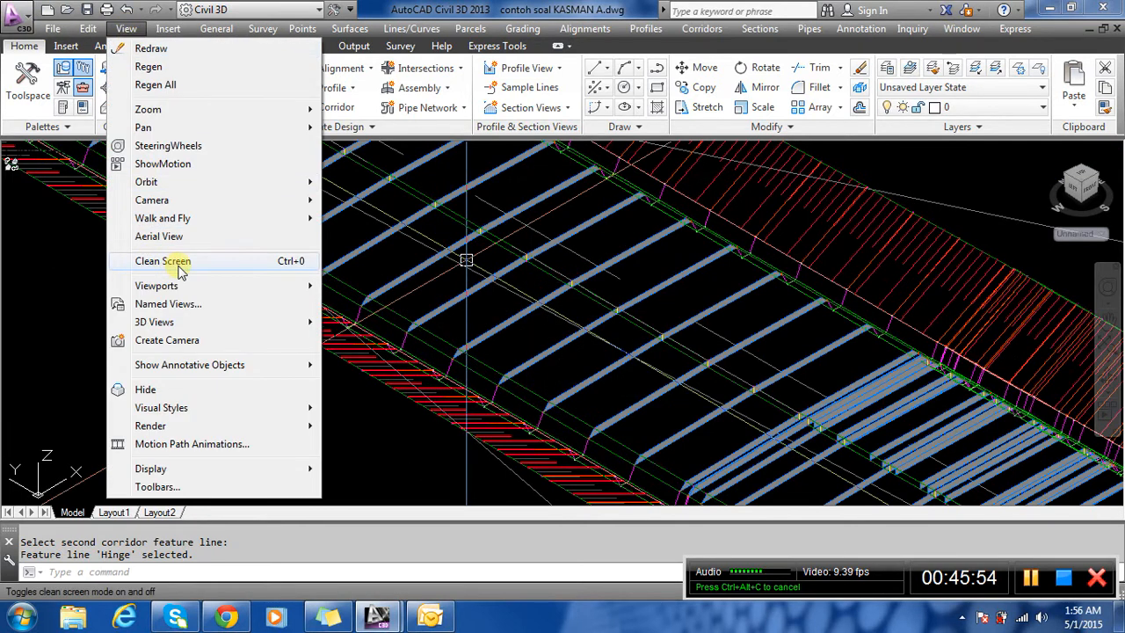
pyautogui.moveTo(193, 325)
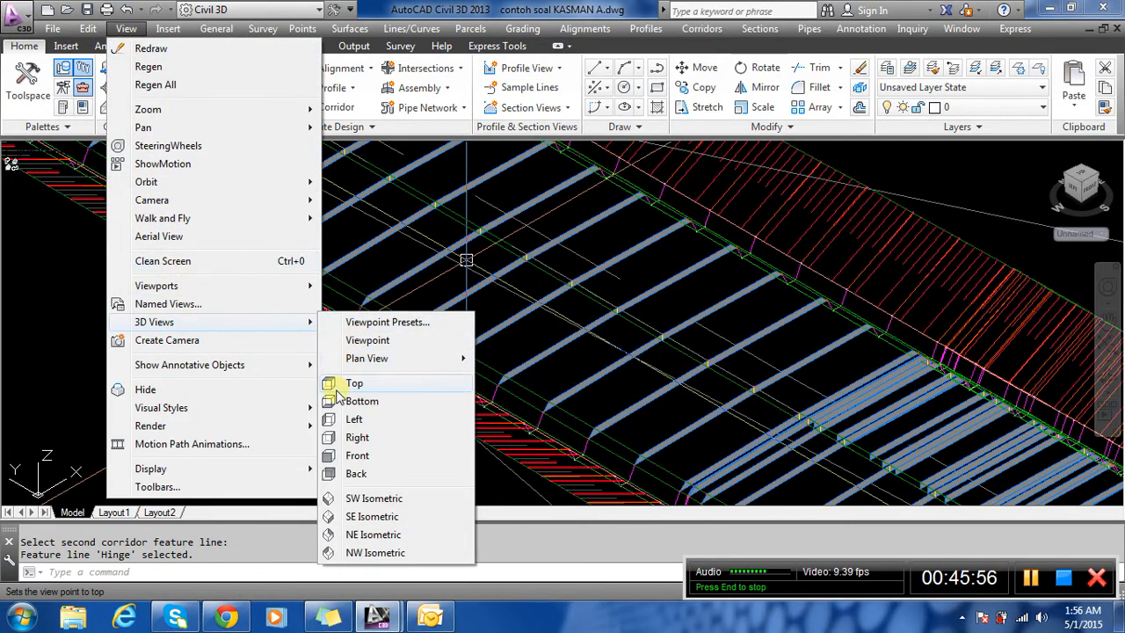
pyautogui.click(357, 383)
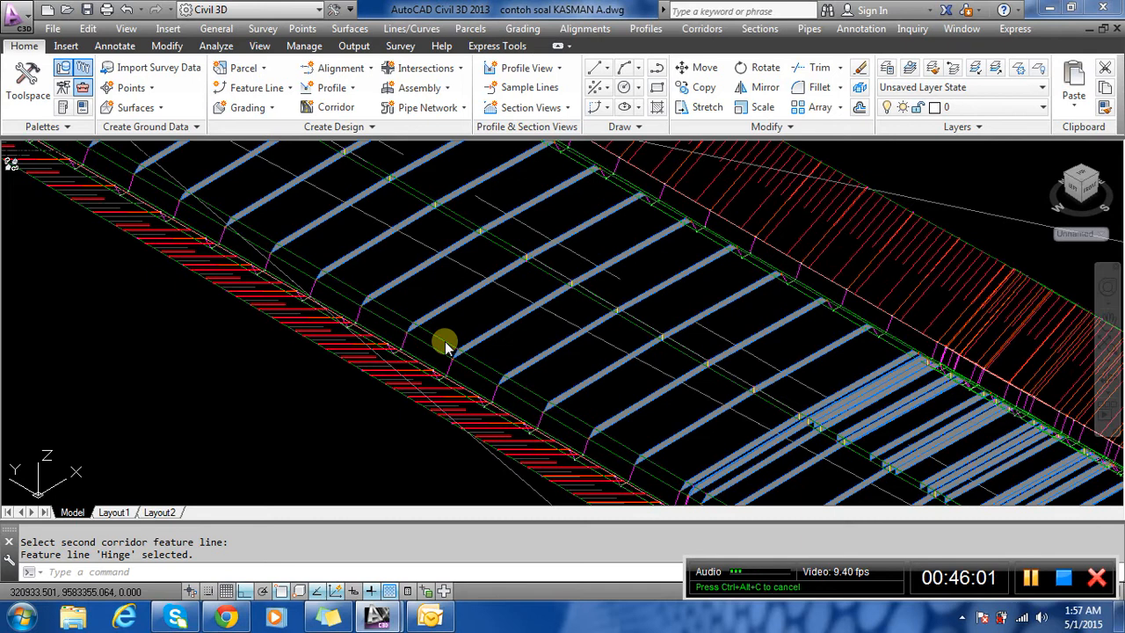
# Examine the slope patterns around the intersection and along the AS03 corridor in plan.
pyautogui.scroll(5, 246, 307)
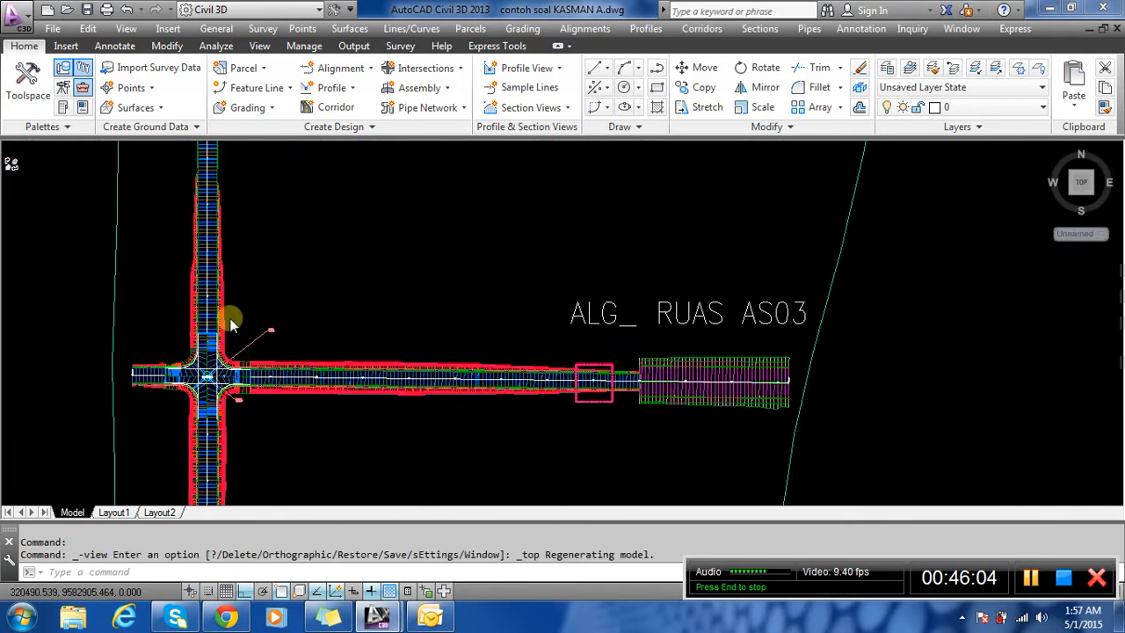
pyautogui.scroll(5, 196, 383)
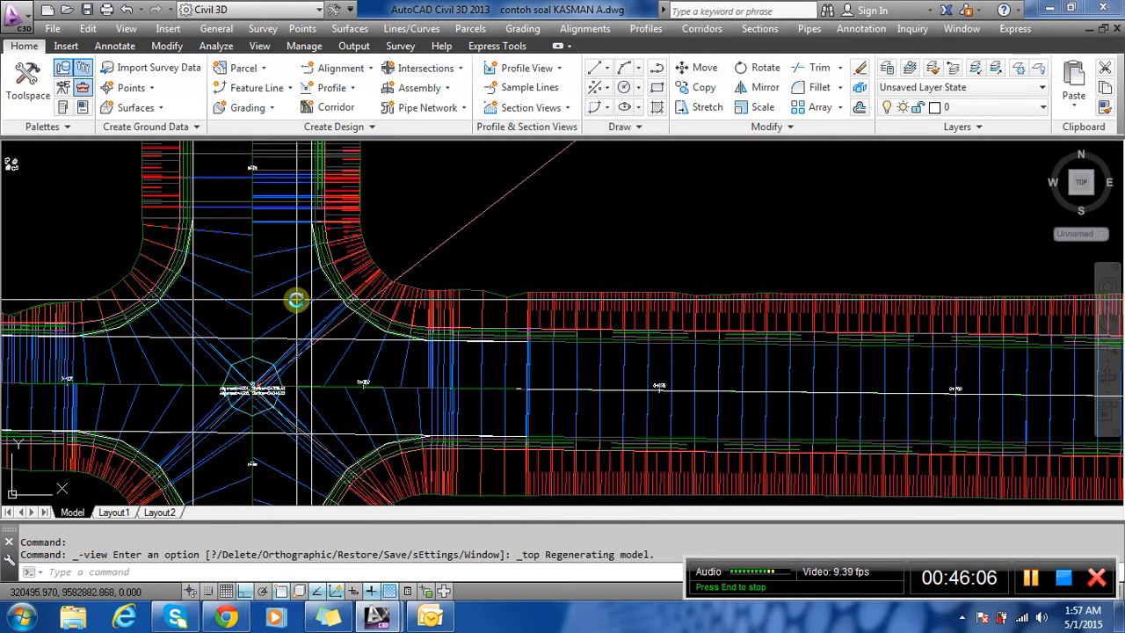
pyautogui.scroll(2, 384, 294)
pyautogui.scroll(-5, 515, 321)
pyautogui.scroll(4, 551, 332)
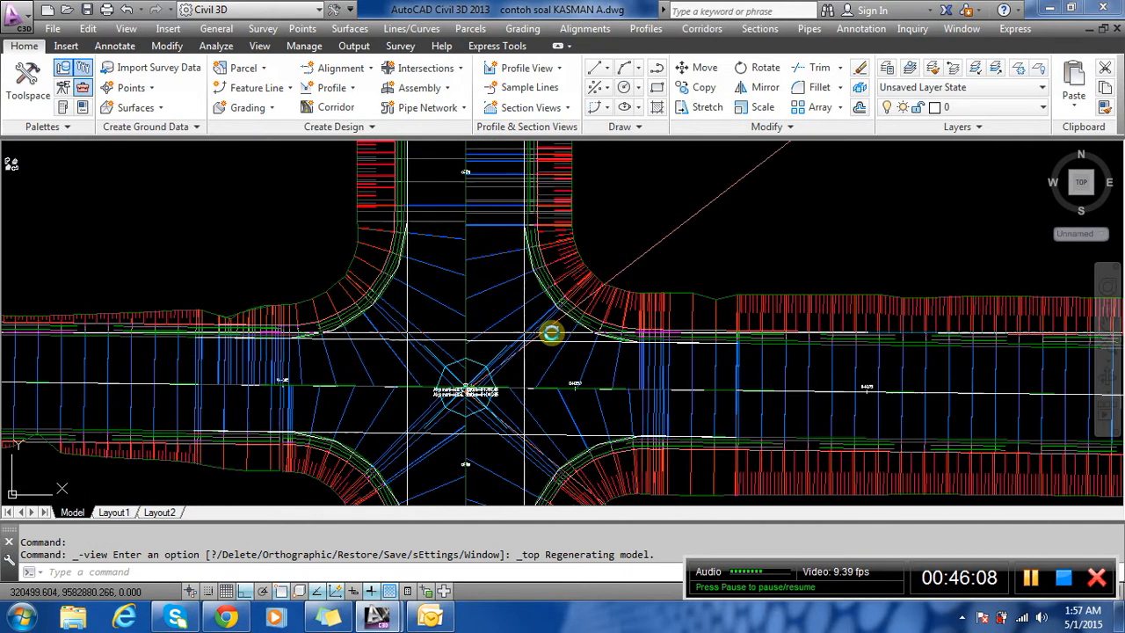
pyautogui.scroll(5, 580, 285)
pyautogui.scroll(-7, 331, 256)
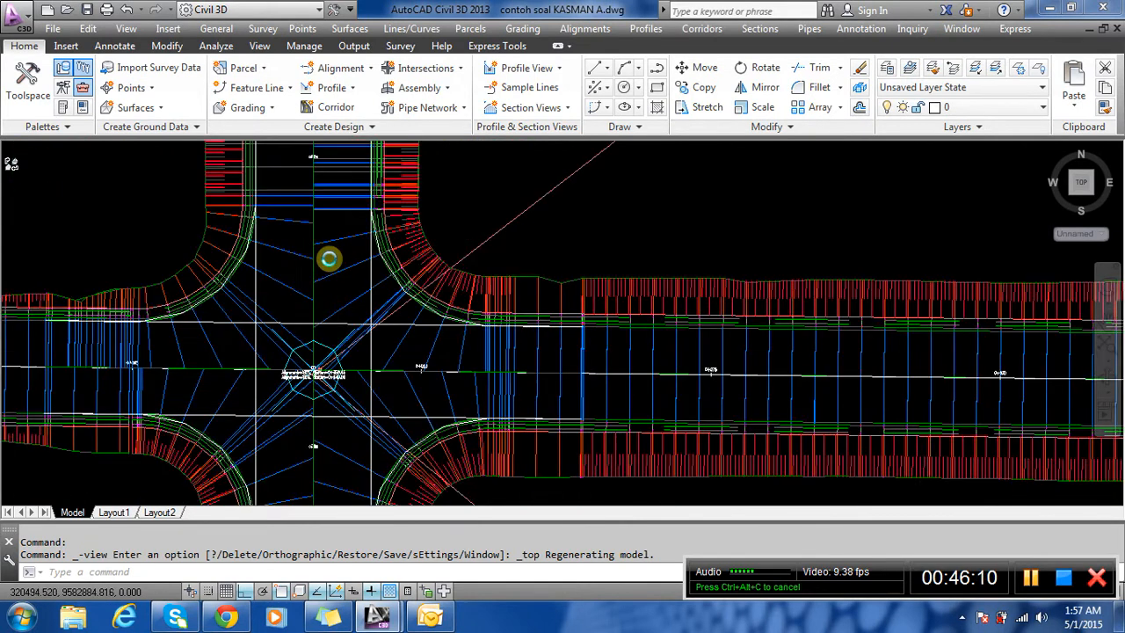
pyautogui.scroll(3, 630, 336)
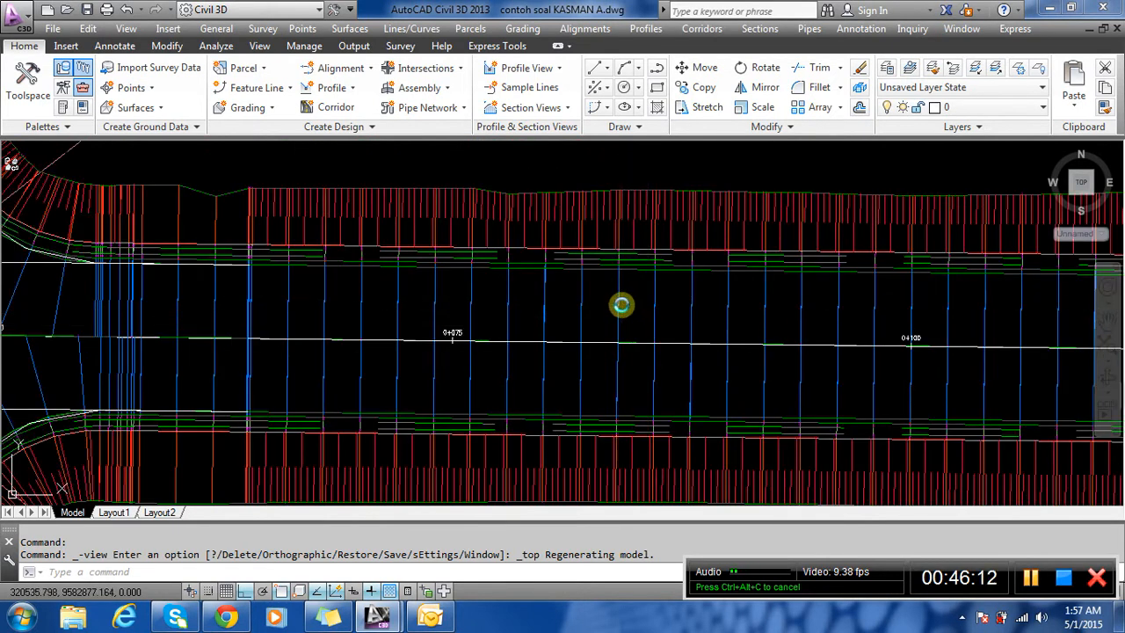
# Set the AS03 corridor's code set style to EII-WBN-Code Set Style No Show and apply the change.
pyautogui.click(621, 305)
pyautogui.rightClick(621, 305)
pyautogui.click(681, 425)
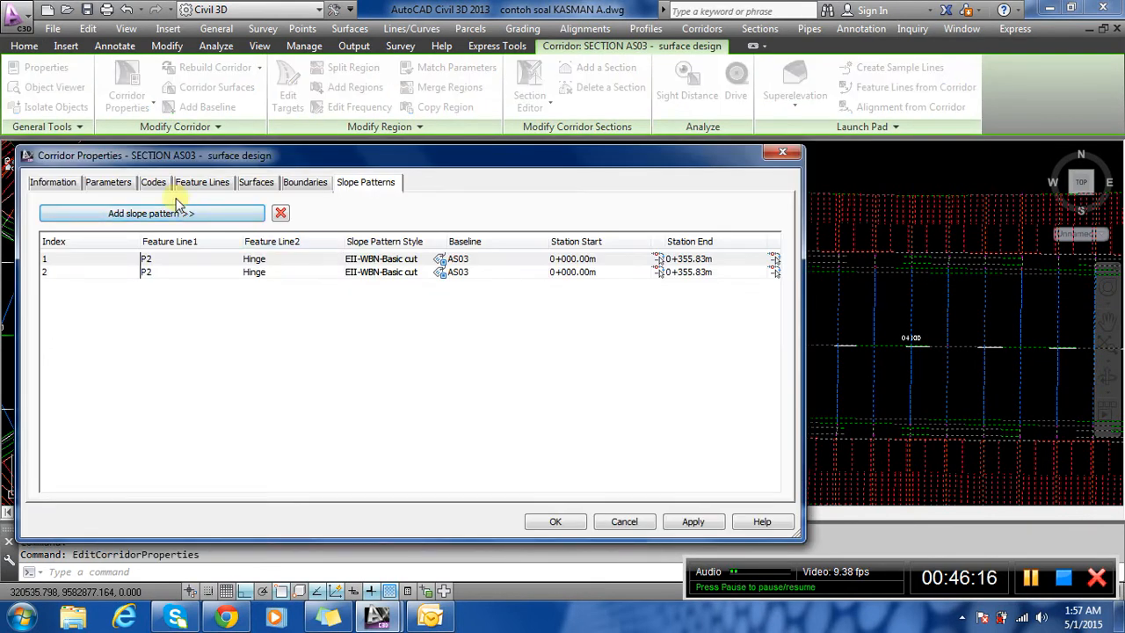
pyautogui.click(153, 182)
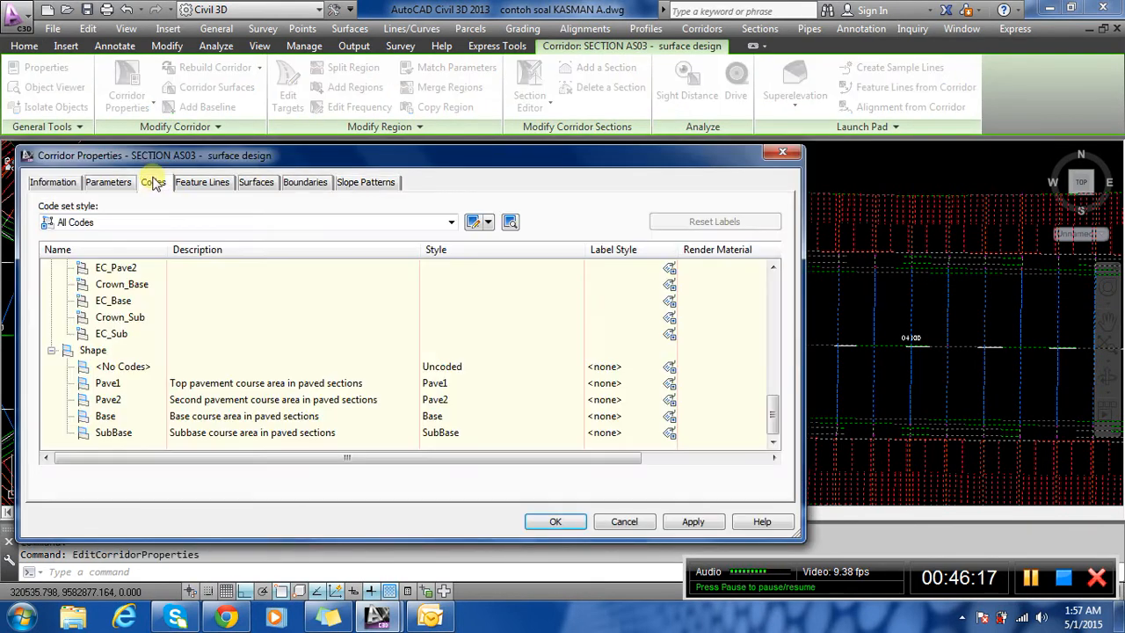
pyautogui.click(197, 223)
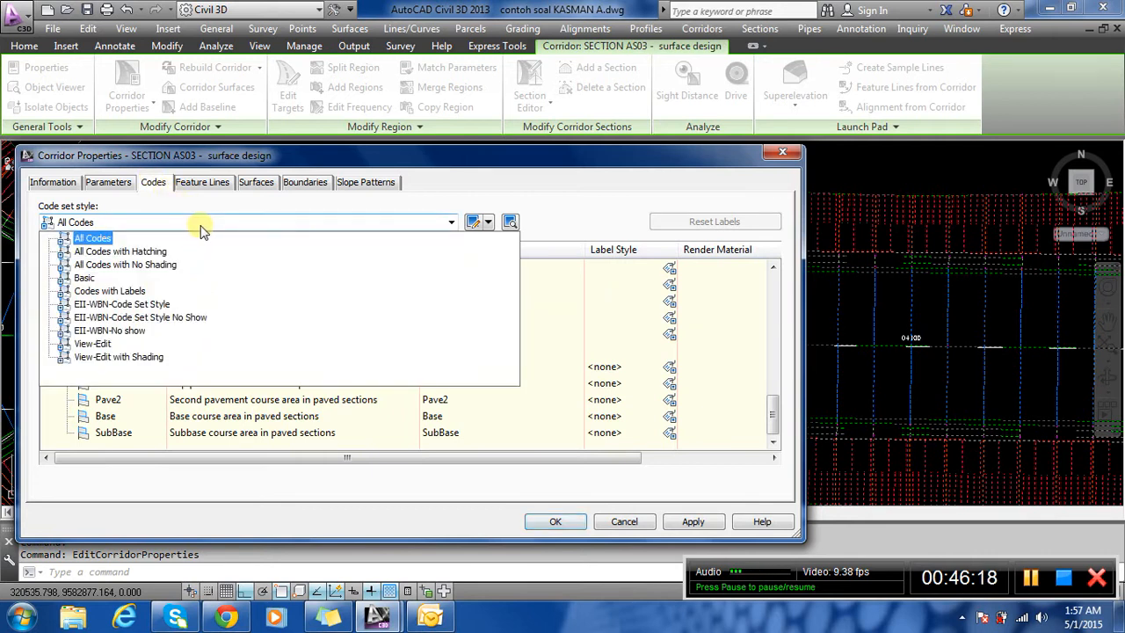
pyautogui.click(117, 318)
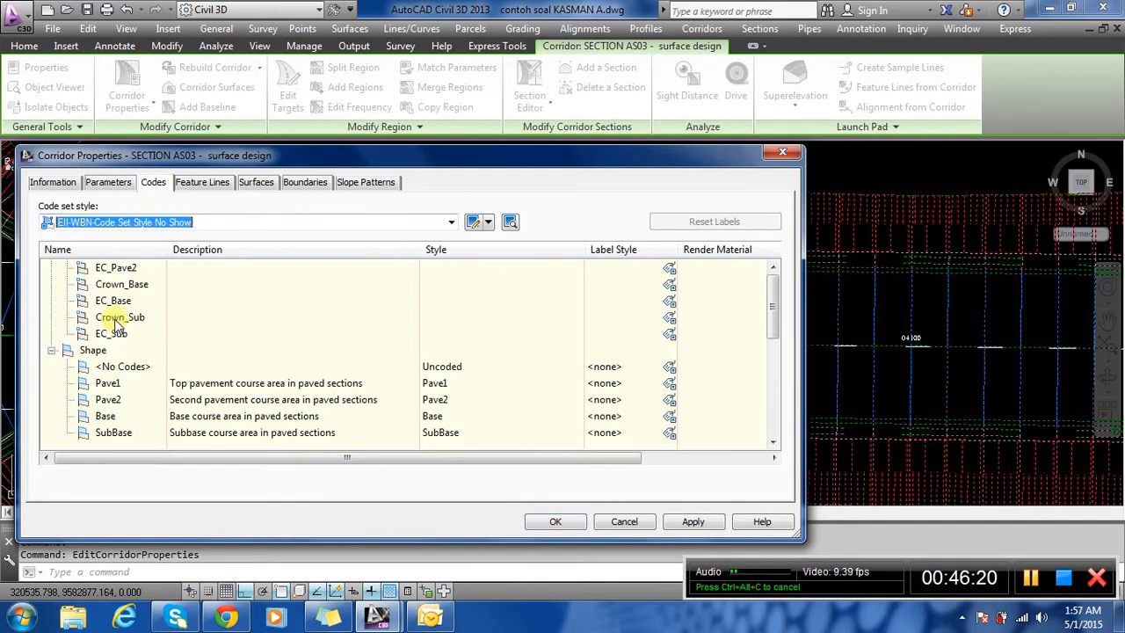
pyautogui.click(211, 185)
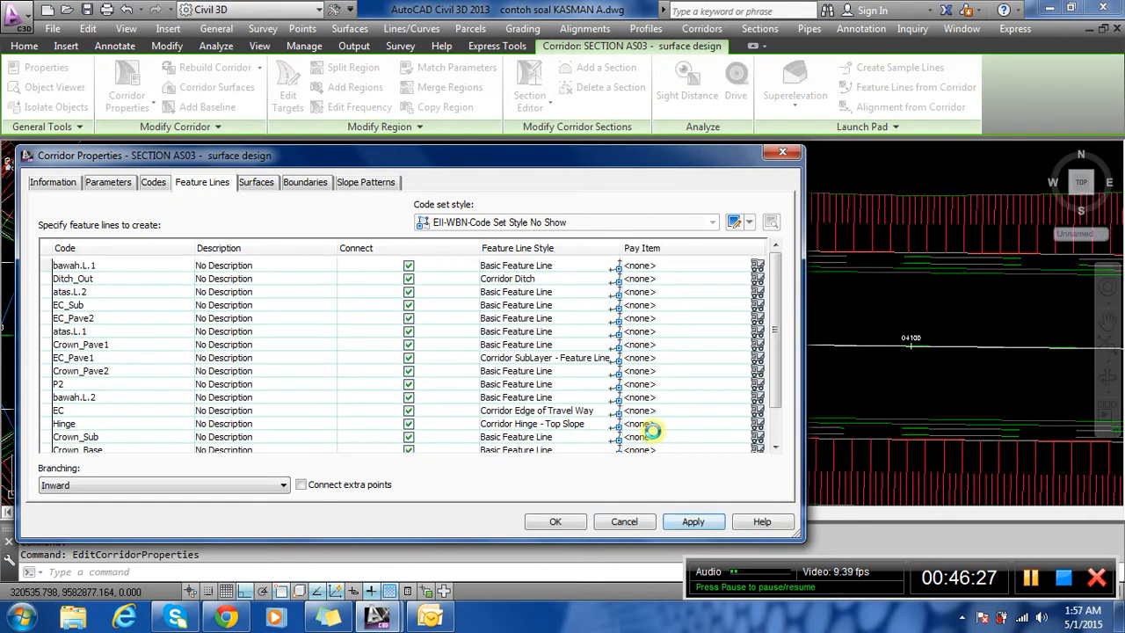
pyautogui.click(557, 523)
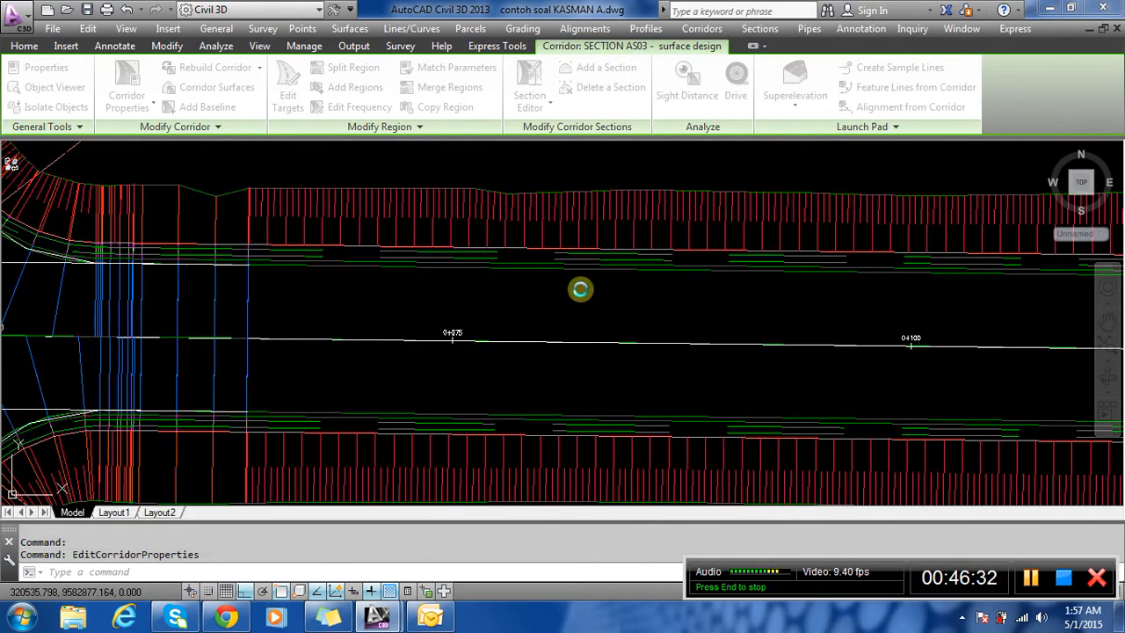
# Examine how the AS03 corridor and the intersection are displayed in plan.
pyautogui.scroll(-5, 641, 359)
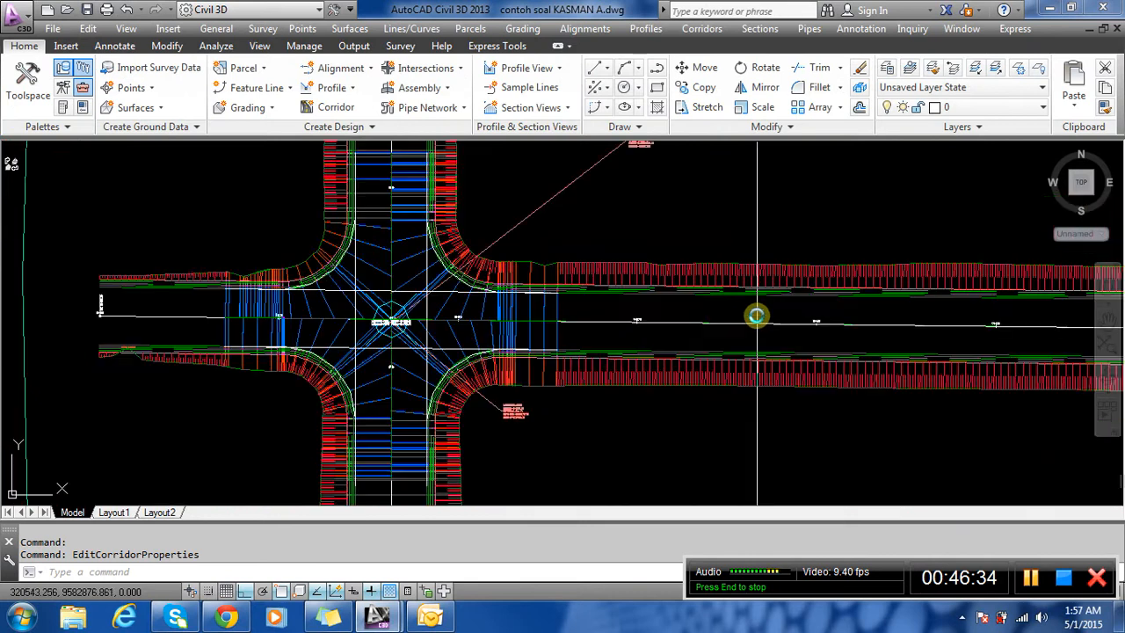
pyautogui.scroll(5, 668, 296)
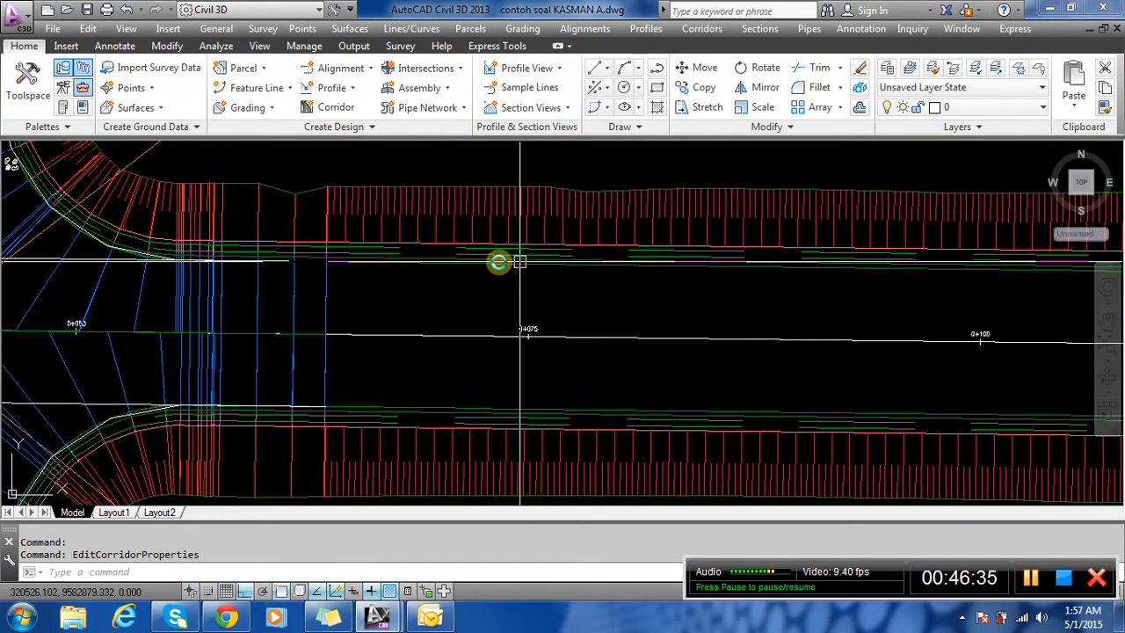
pyautogui.scroll(-3, 595, 269)
pyautogui.scroll(1, 437, 244)
pyautogui.scroll(1, 500, 380)
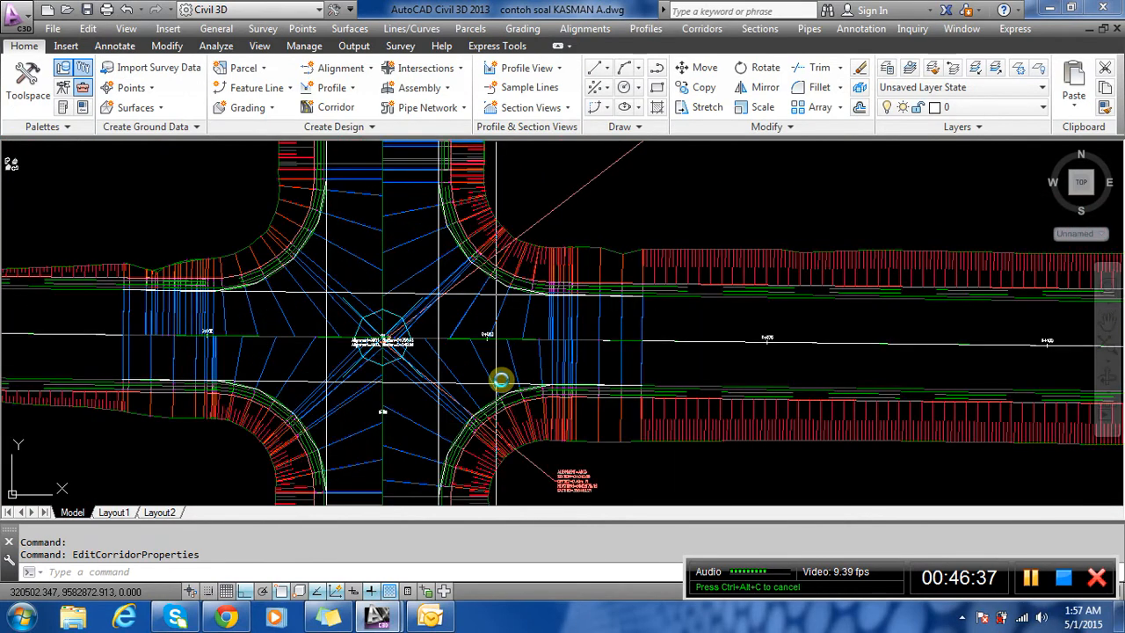
pyautogui.scroll(-2, 500, 379)
pyautogui.moveTo(407, 151); pyautogui.dragTo(360, 269, button='middle')
pyautogui.scroll(-5, 296, 246)
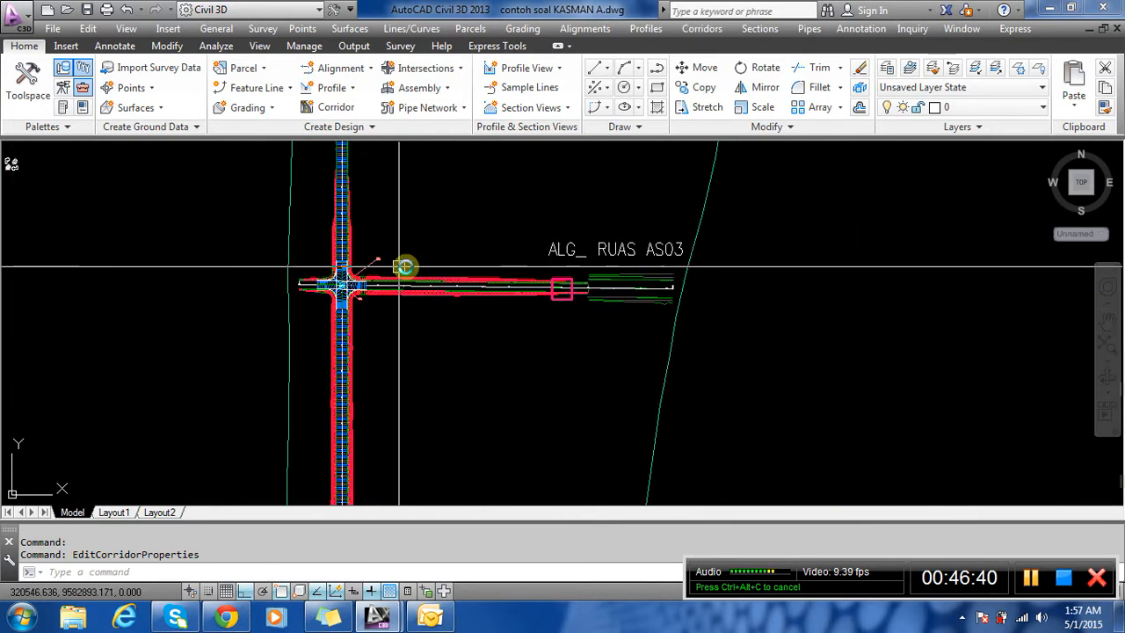
# Locate the AS03 TYPE 2 assembly and check the point code at the upper left edge of its pavement.
pyautogui.scroll(-6, 436, 274)
pyautogui.scroll(4, 781, 500)
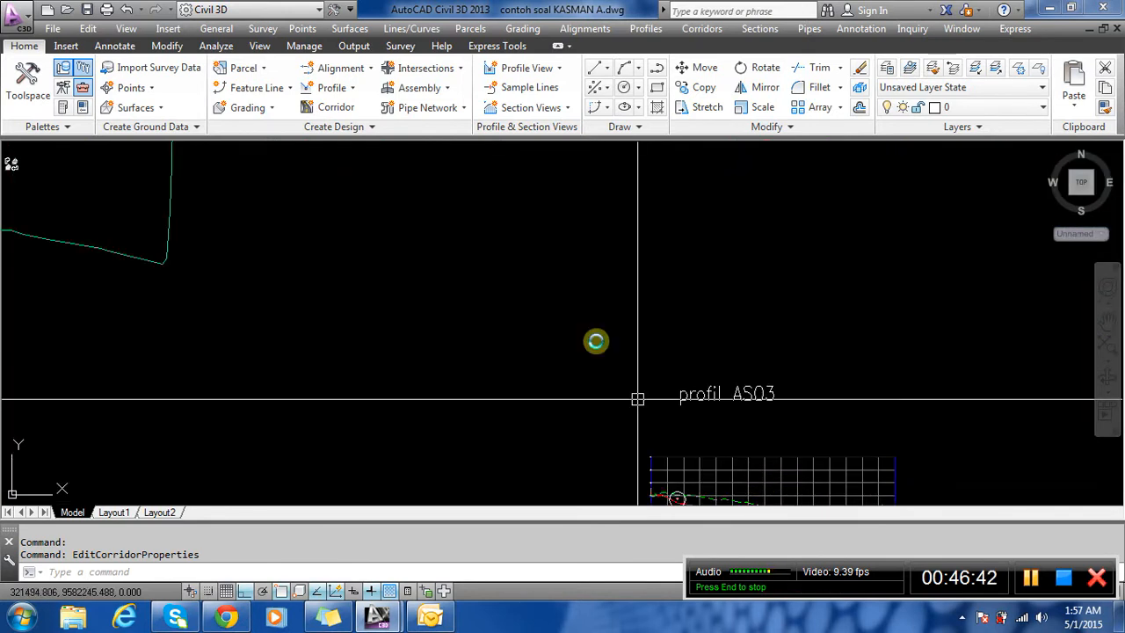
pyautogui.scroll(-3, 596, 341)
pyautogui.scroll(8, 704, 328)
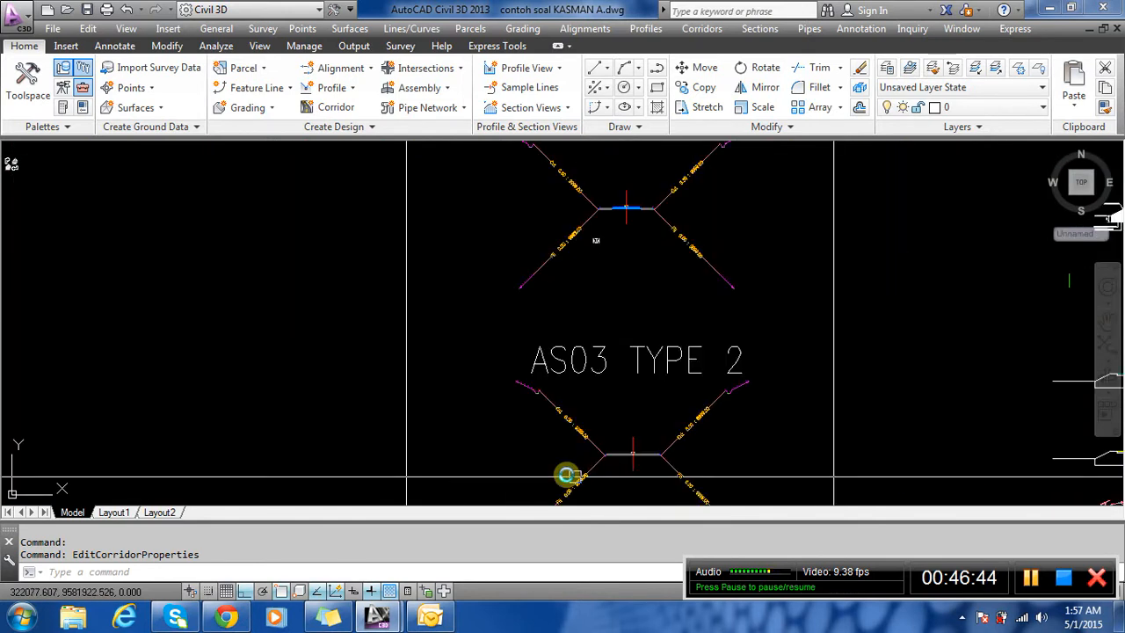
pyautogui.scroll(5, 566, 474)
pyautogui.scroll(3, 747, 317)
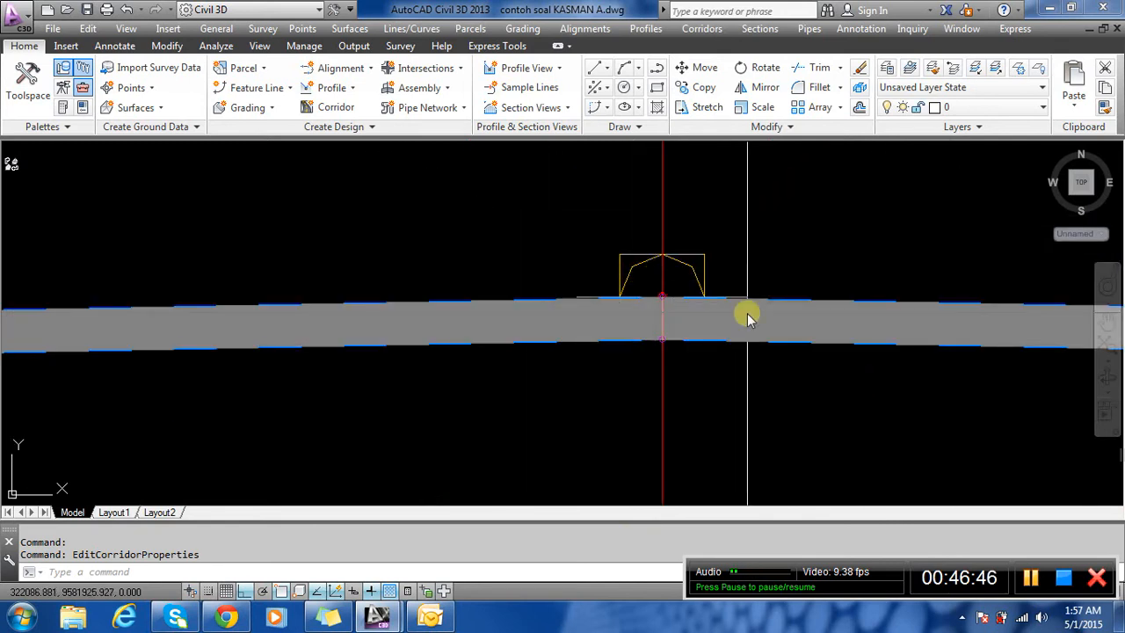
pyautogui.scroll(-2, 797, 338)
pyautogui.scroll(3, 703, 299)
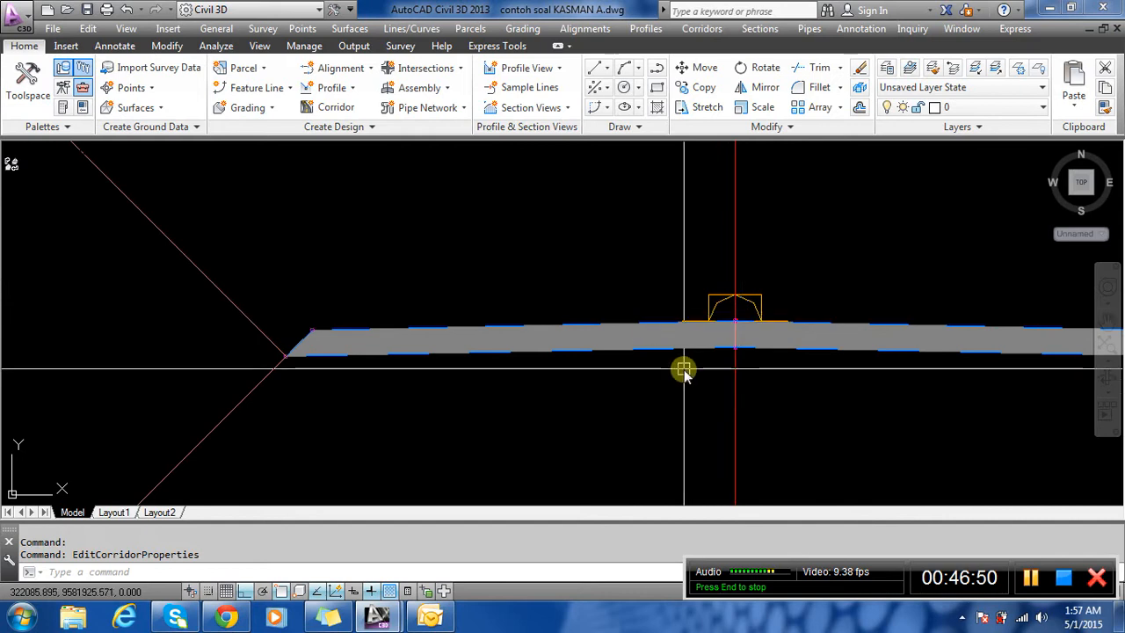
pyautogui.scroll(3, 284, 319)
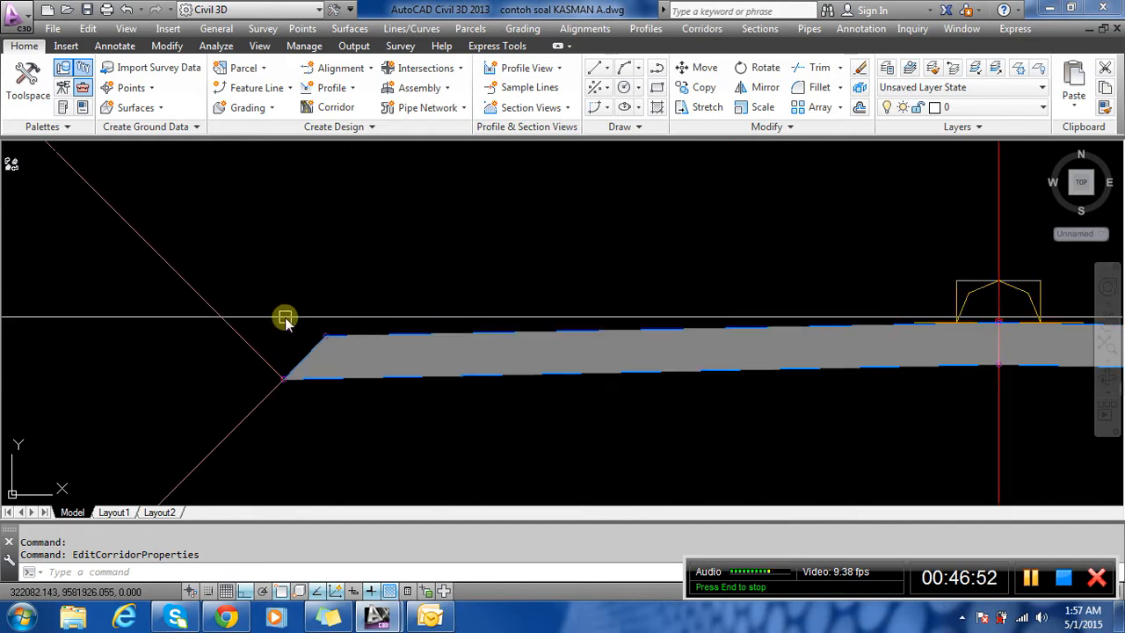
pyautogui.scroll(2, 378, 352)
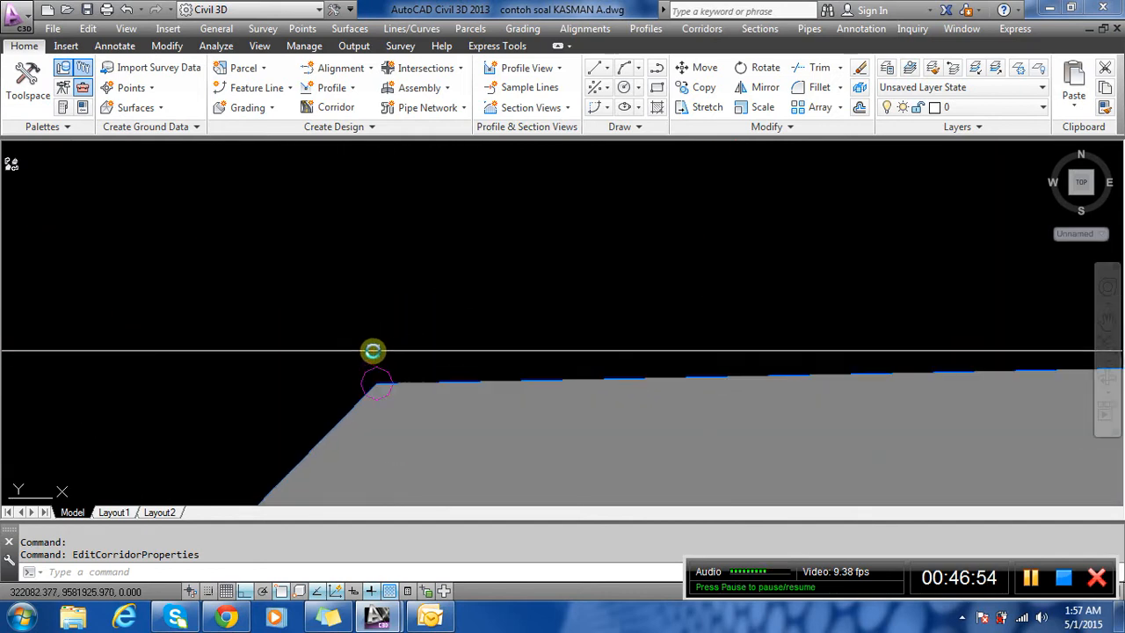
pyautogui.moveTo(379, 366)
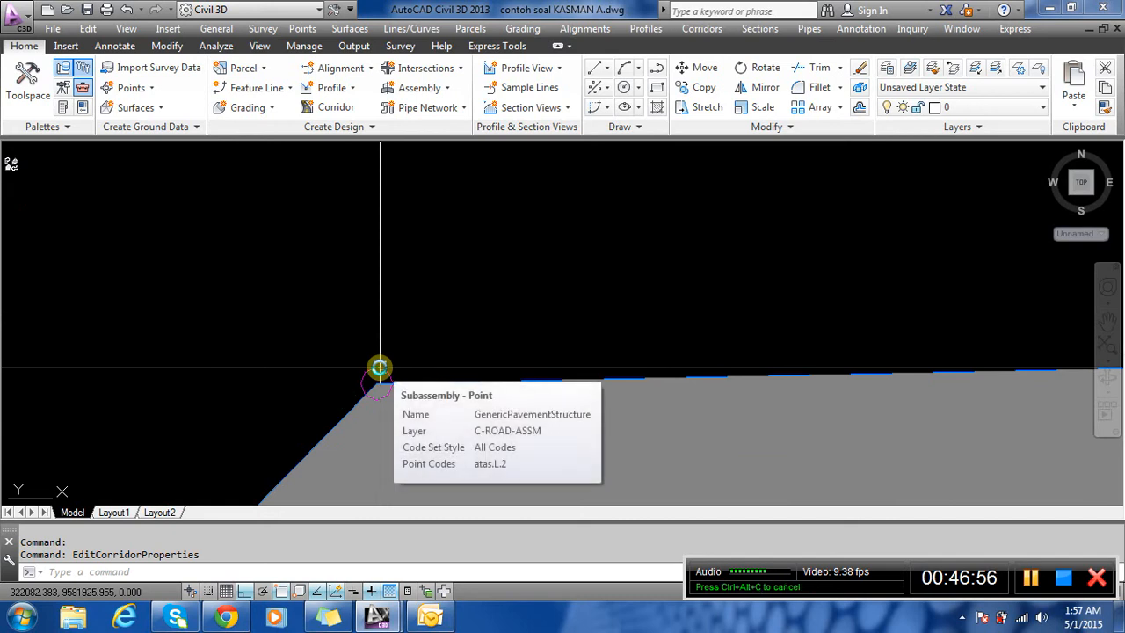
# Check the point codes at the pavement's lower left edge and at the ditch above the left cut slope.
pyautogui.scroll(-5, 379, 366)
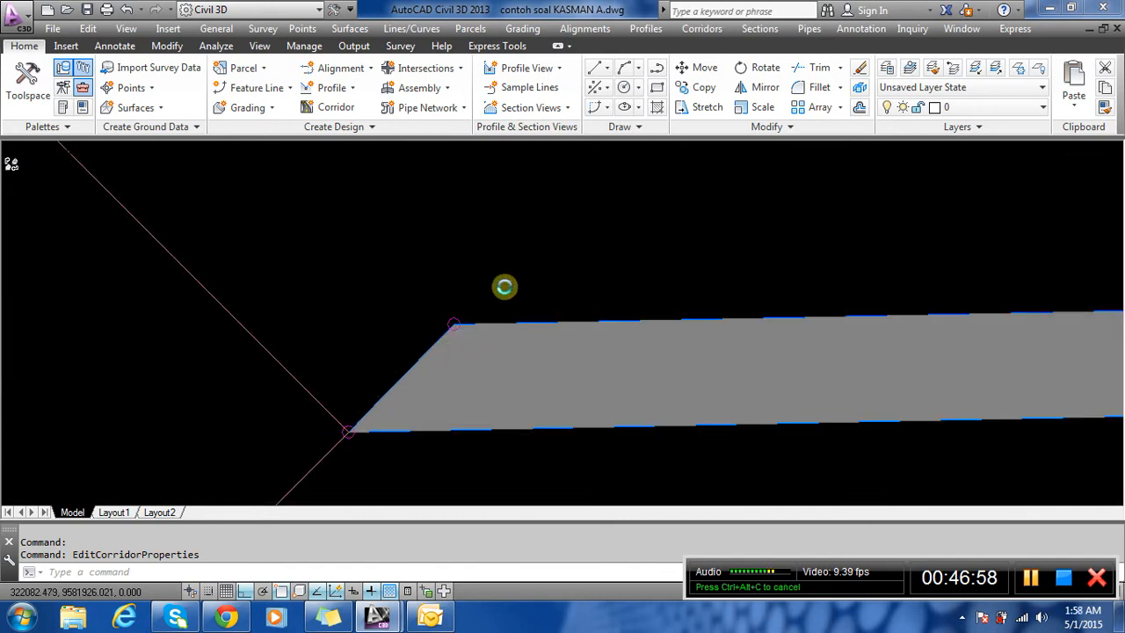
pyautogui.scroll(-3, 630, 358)
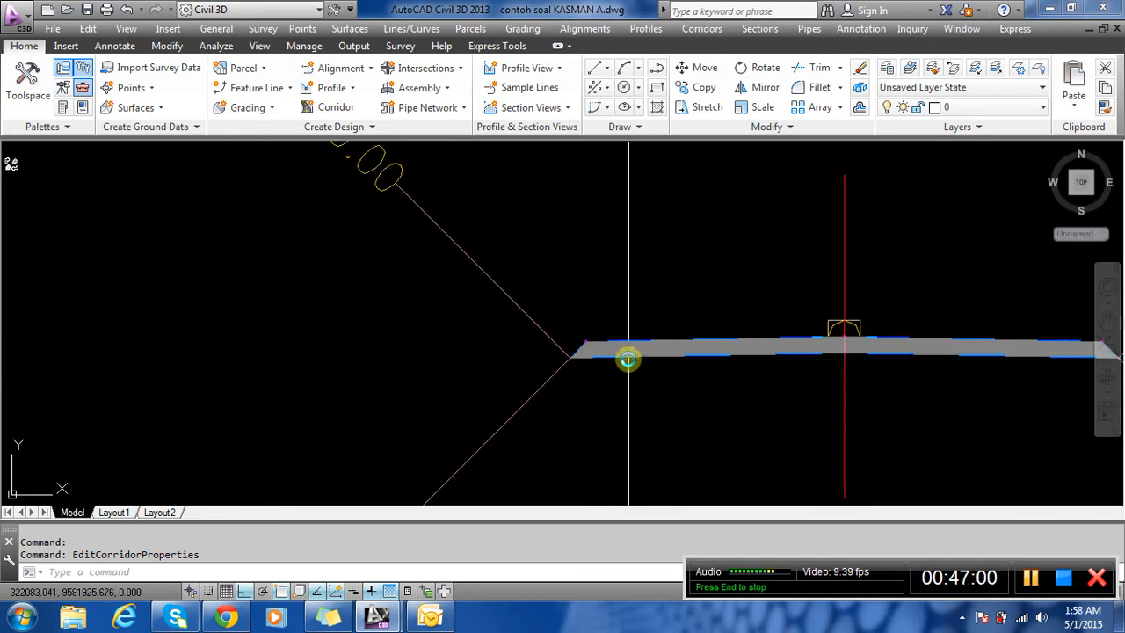
pyautogui.scroll(5, 615, 361)
pyautogui.scroll(4, 577, 382)
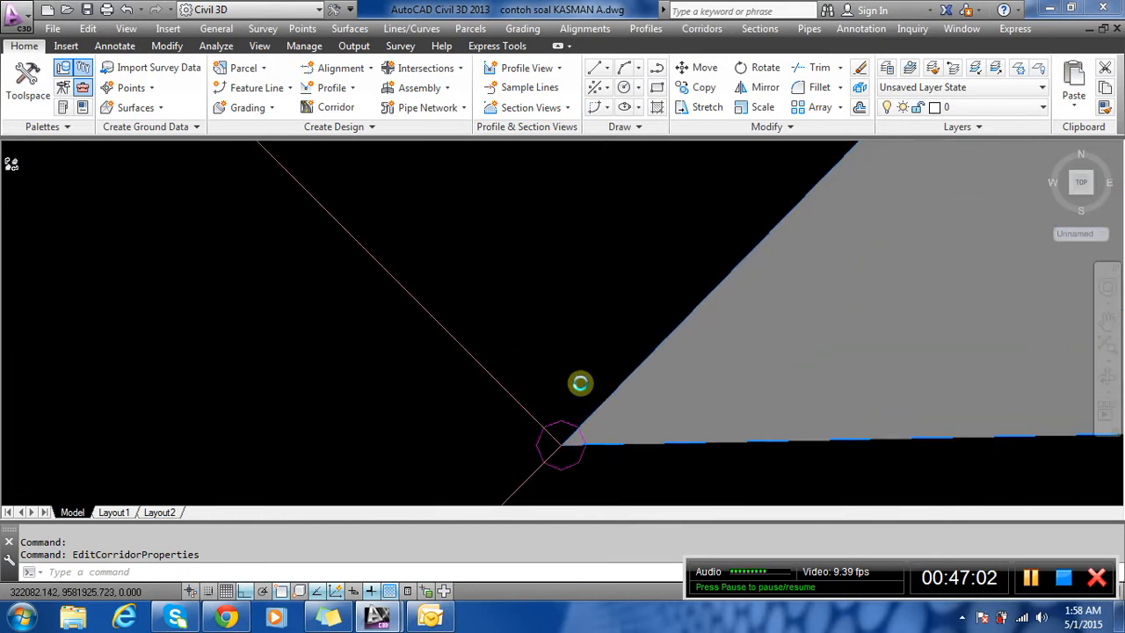
pyautogui.moveTo(553, 442)
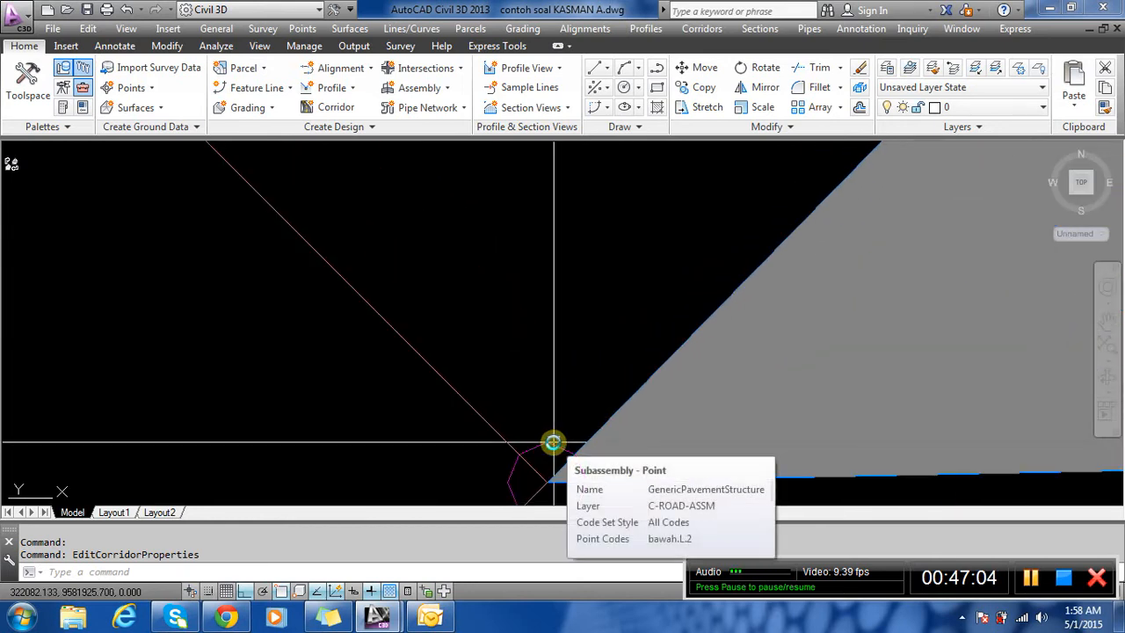
pyautogui.scroll(-6, 495, 344)
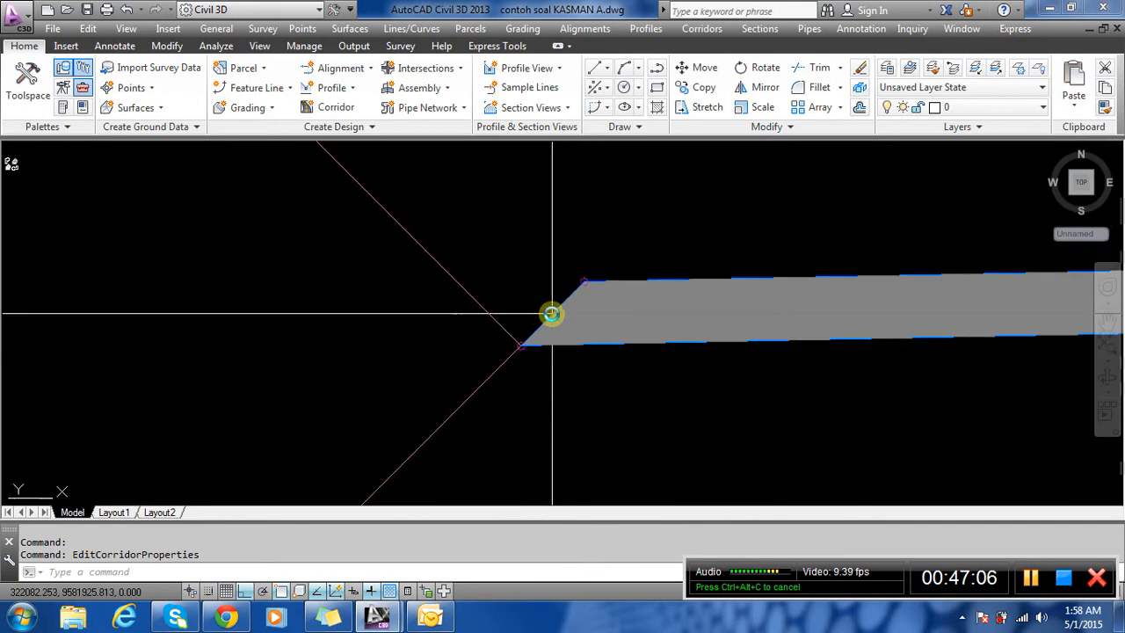
pyautogui.scroll(8, 497, 160)
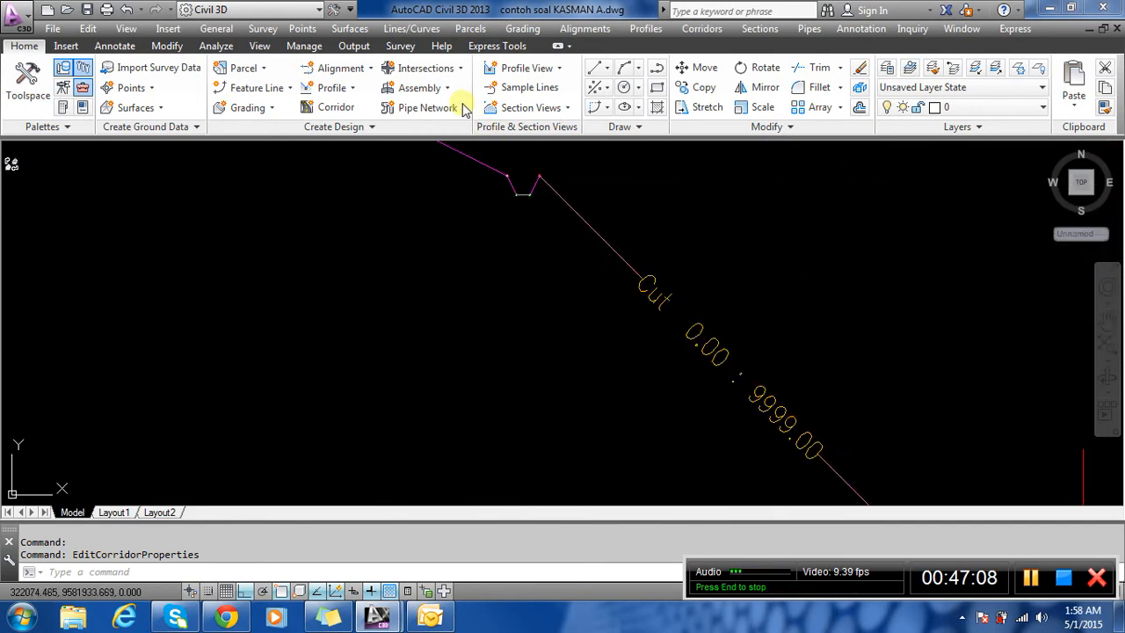
pyautogui.scroll(4, 584, 228)
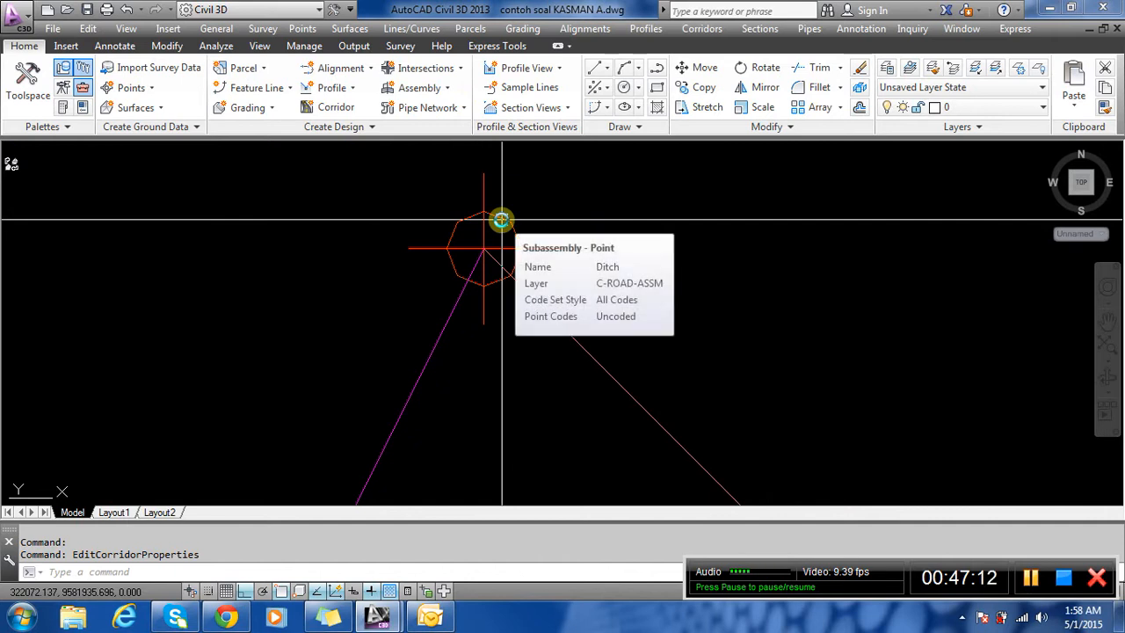
# Return to the corridor plan and open the corridor properties of SECTION AS03.
pyautogui.scroll(-3, 501, 220)
pyautogui.scroll(-8, 533, 245)
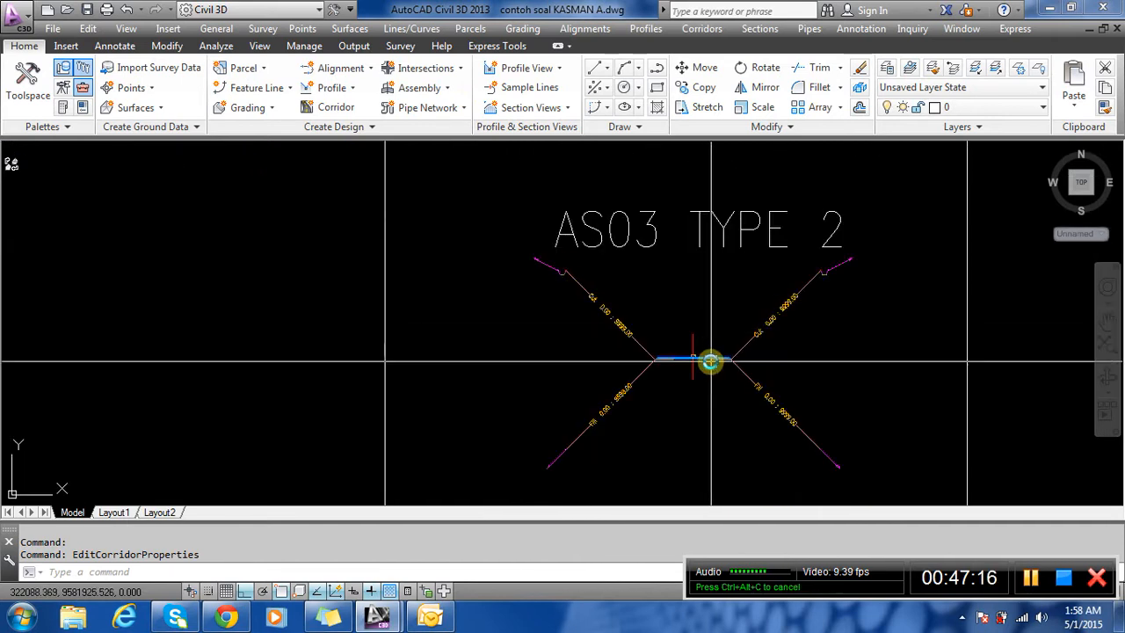
pyautogui.scroll(-5, 806, 406)
pyautogui.scroll(-6, 807, 413)
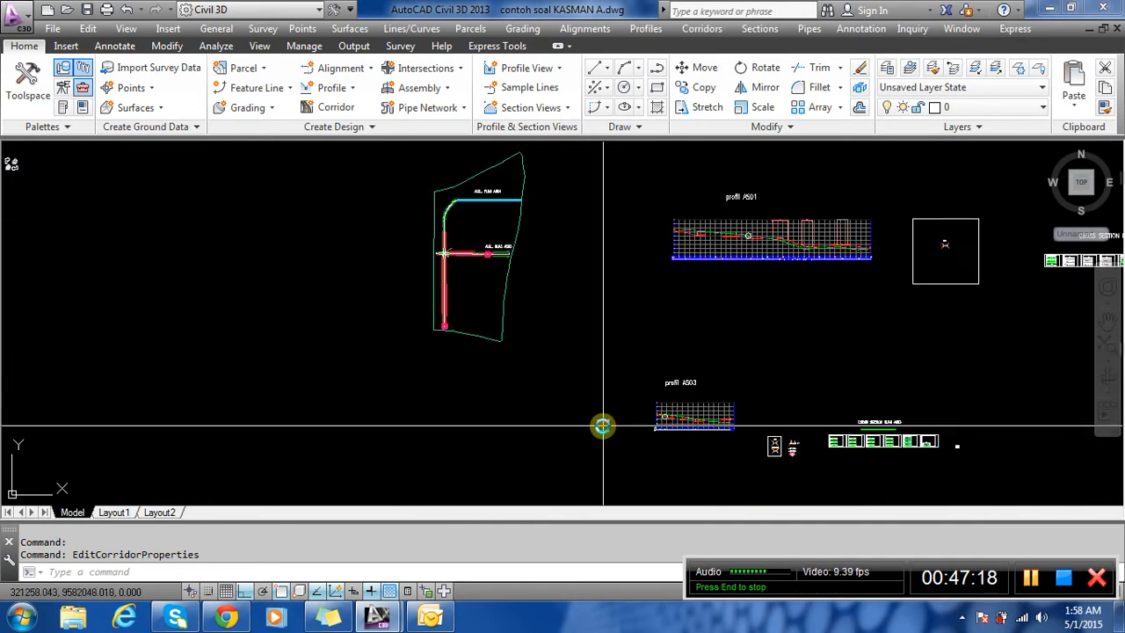
pyautogui.scroll(5, 457, 250)
pyautogui.scroll(7, 387, 280)
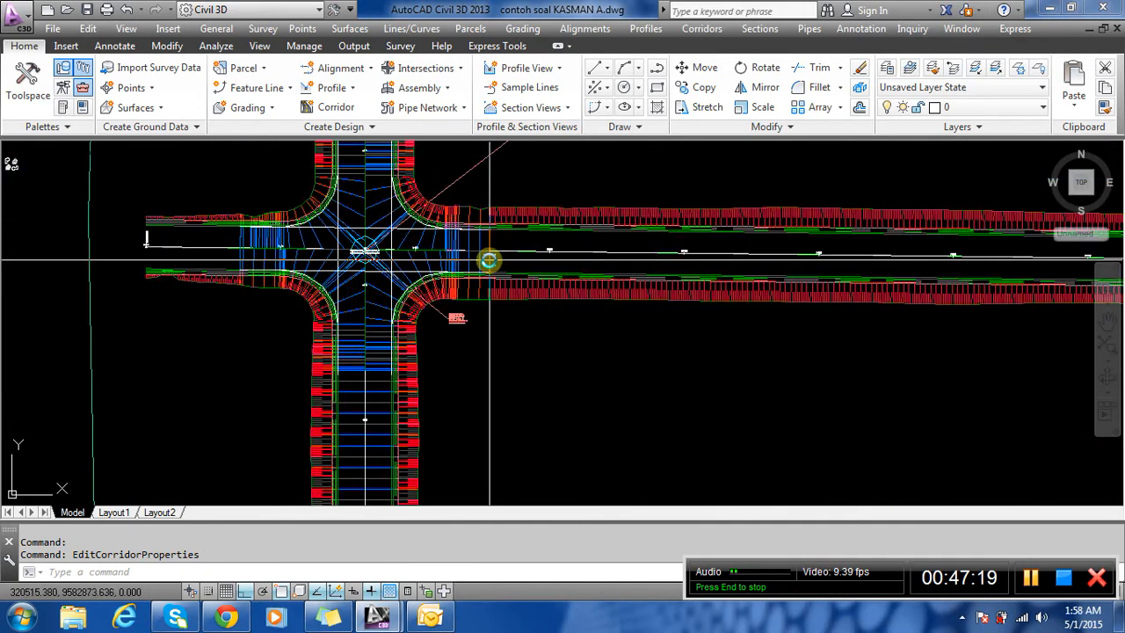
pyautogui.scroll(6, 538, 283)
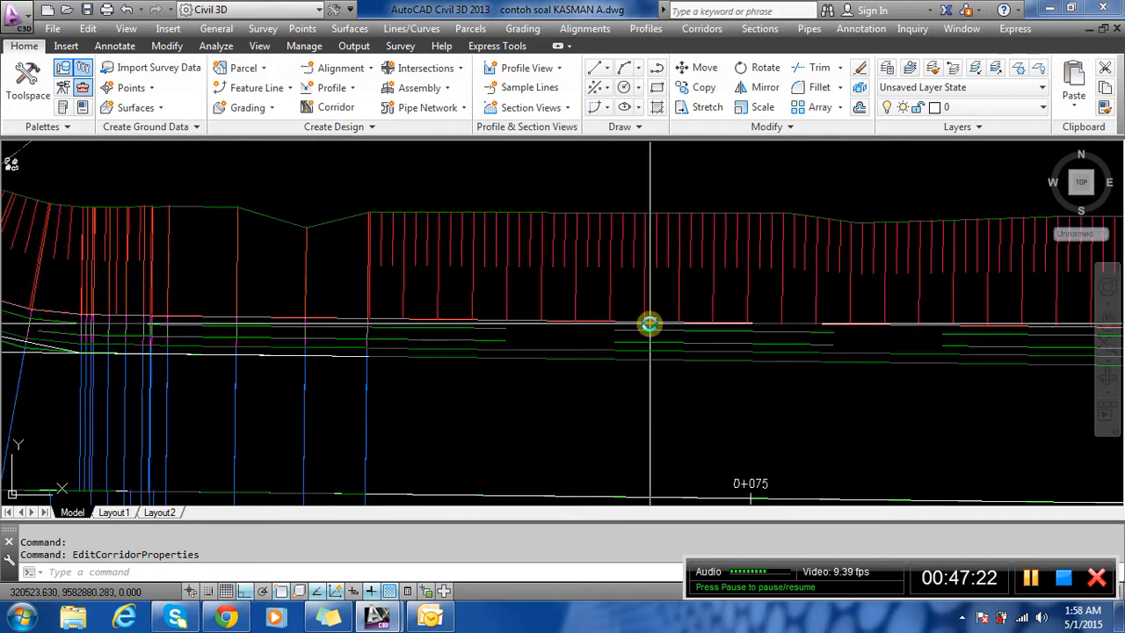
pyautogui.scroll(-2, 610, 304)
pyautogui.scroll(2, 606, 304)
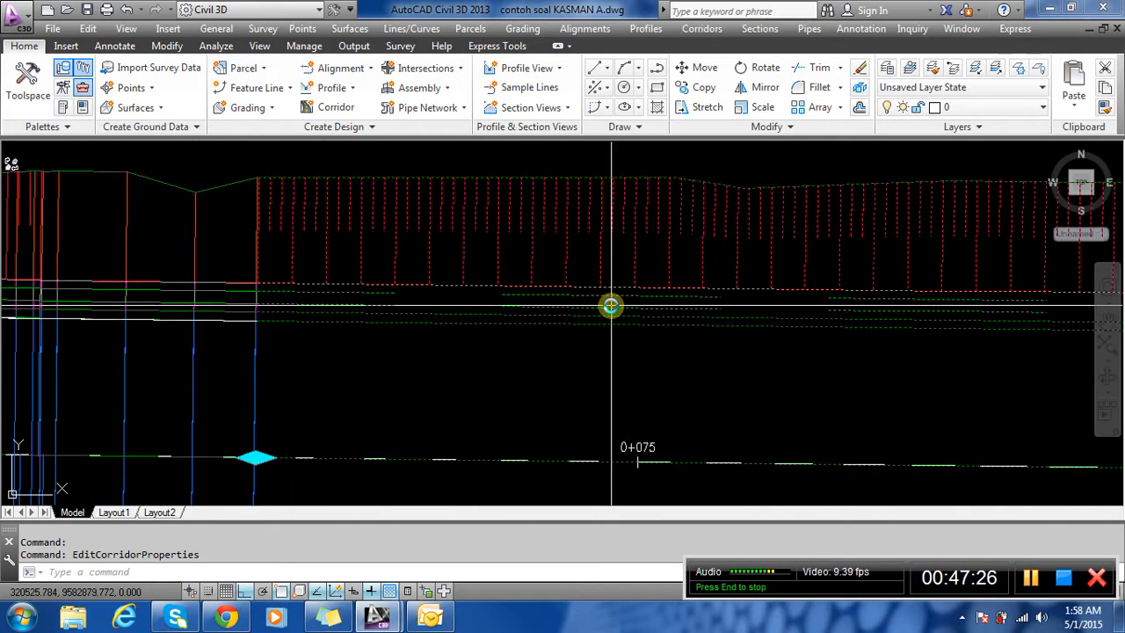
pyautogui.click(610, 304)
pyautogui.rightClick(610, 304)
pyautogui.click(677, 430)
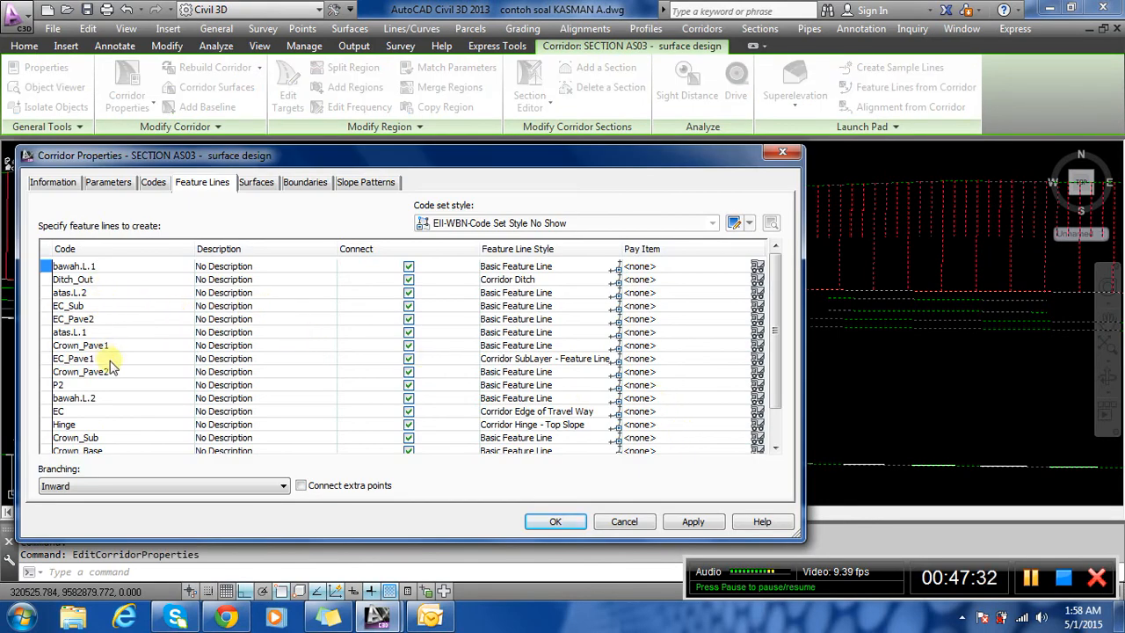
# Choose the Corridor Edge of Paved Shoulder style for the atas.L.2 feature line.
pyautogui.click(113, 401)
pyautogui.scroll(-1, 155, 355)
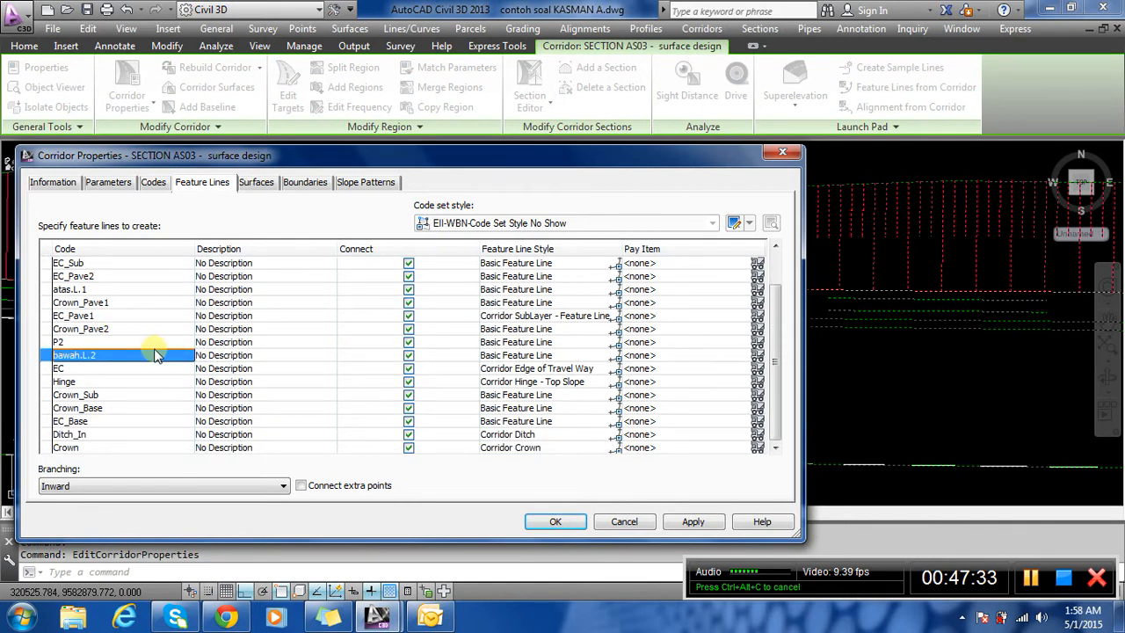
pyautogui.scroll(1, 136, 316)
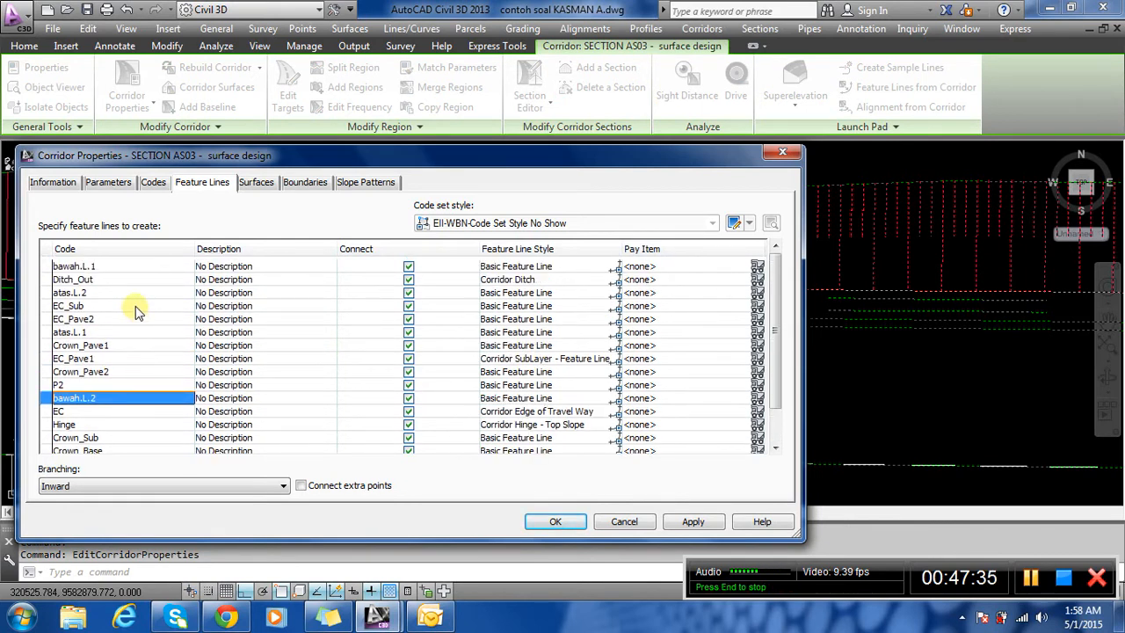
pyautogui.click(113, 332)
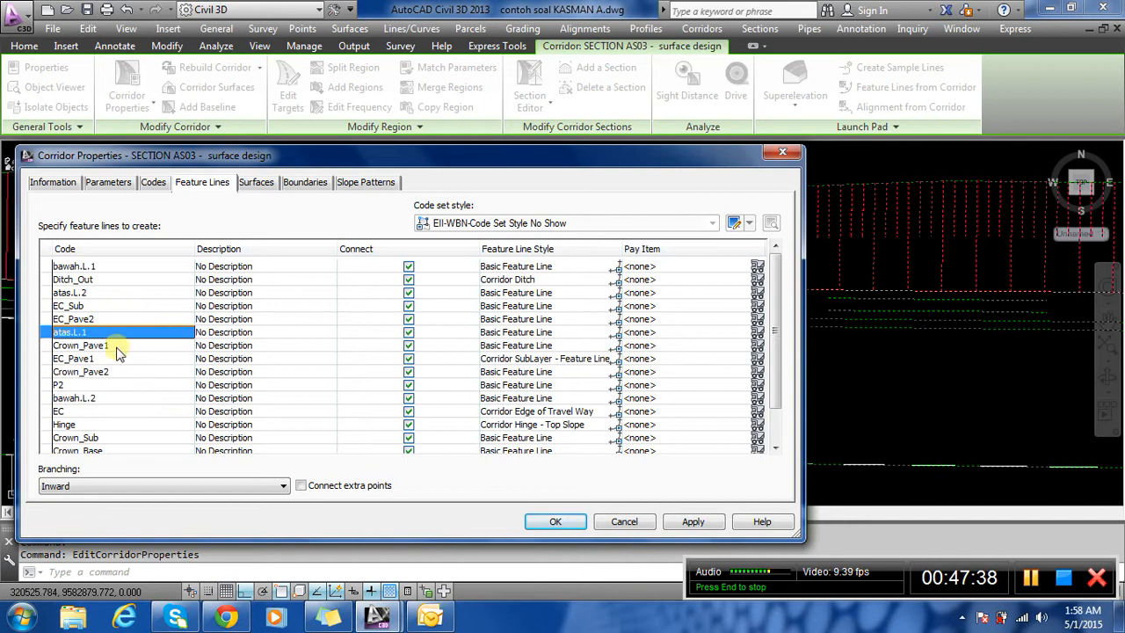
pyautogui.click(95, 294)
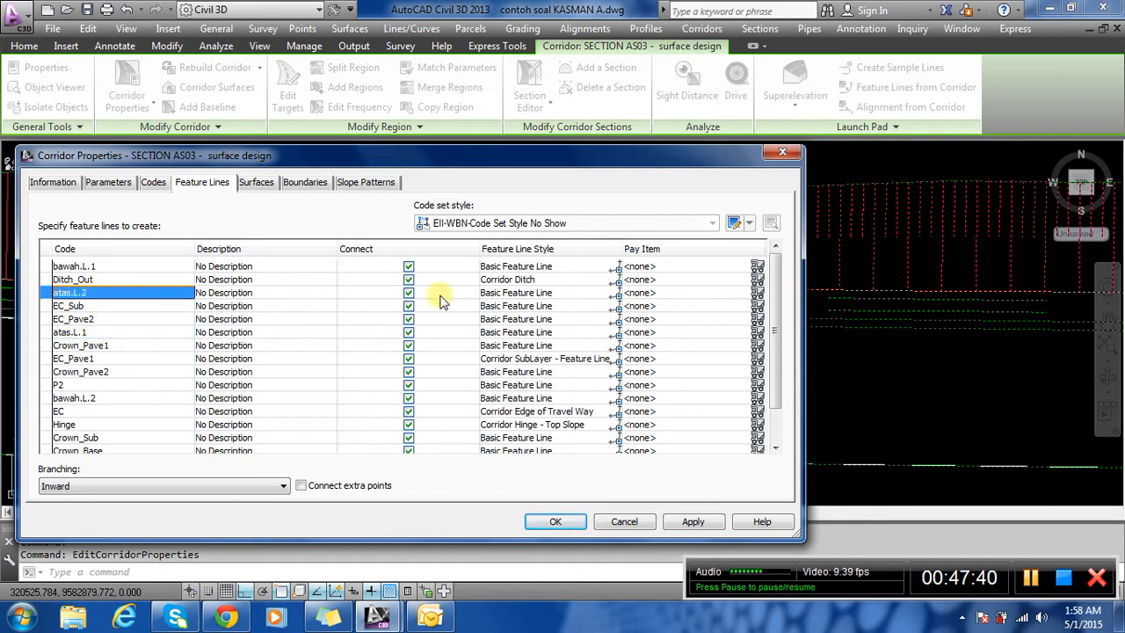
pyautogui.click(534, 294)
pyautogui.click(618, 294)
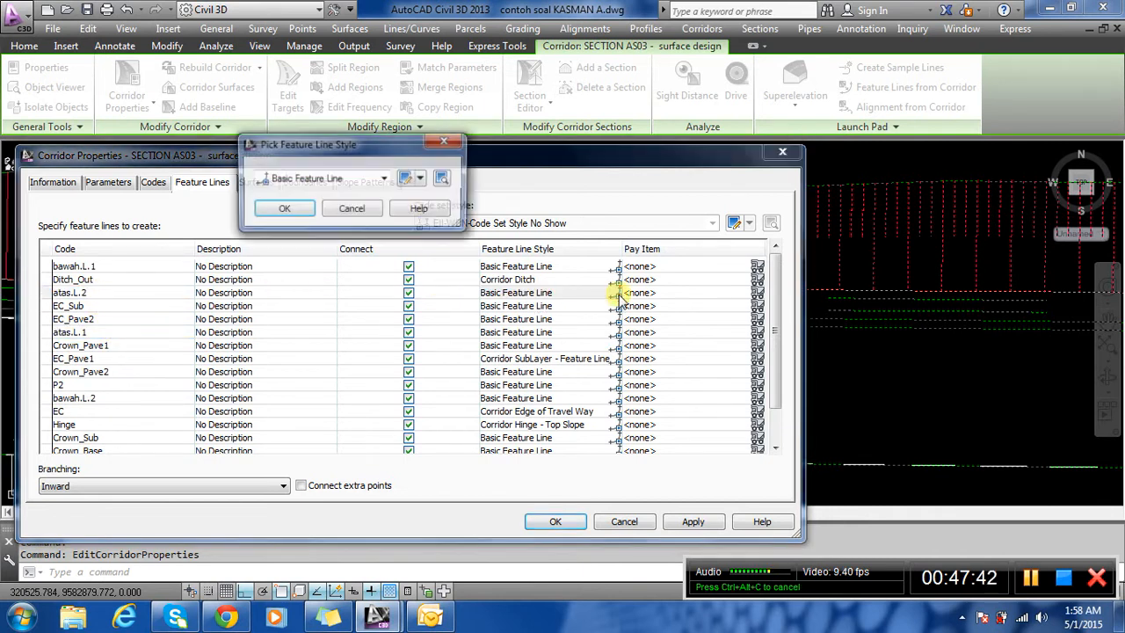
pyautogui.click(351, 180)
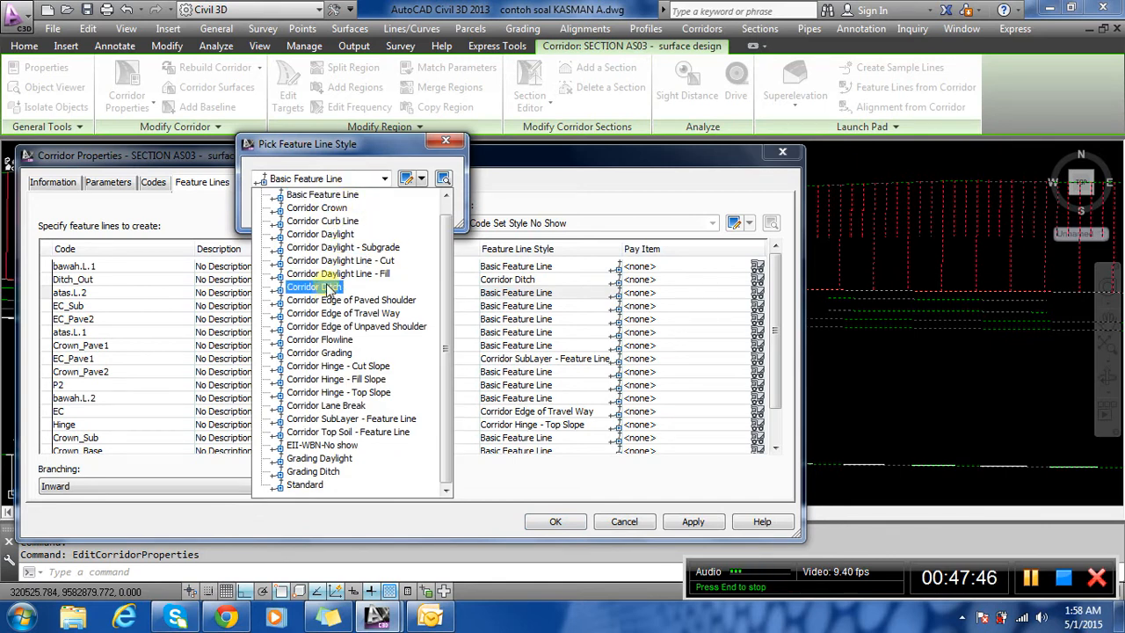
pyautogui.click(434, 301)
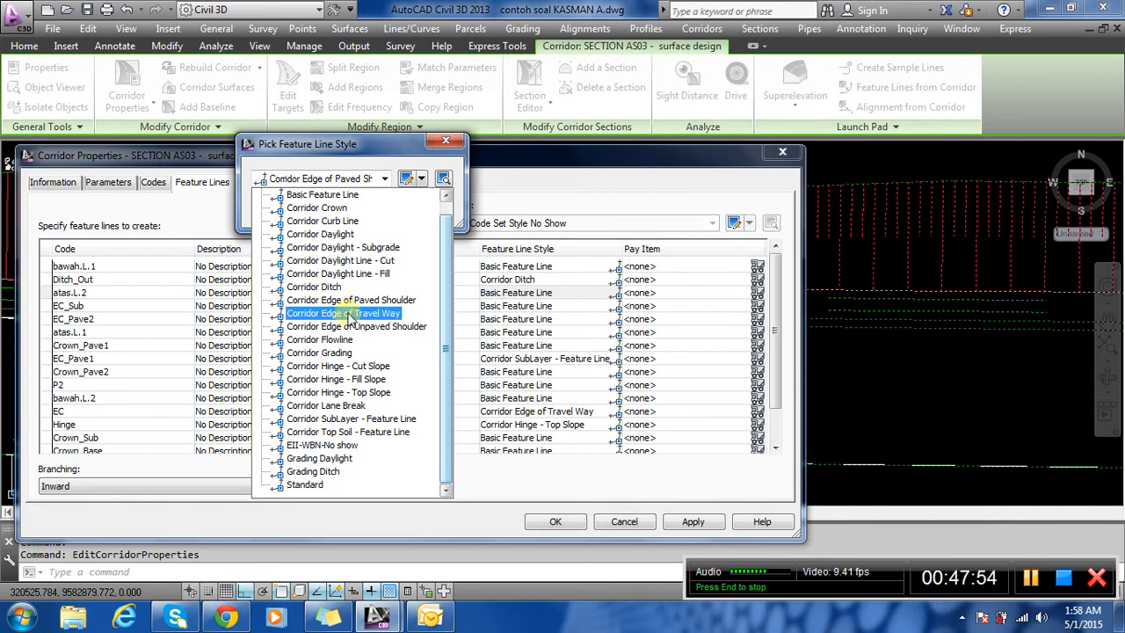
pyautogui.click(348, 301)
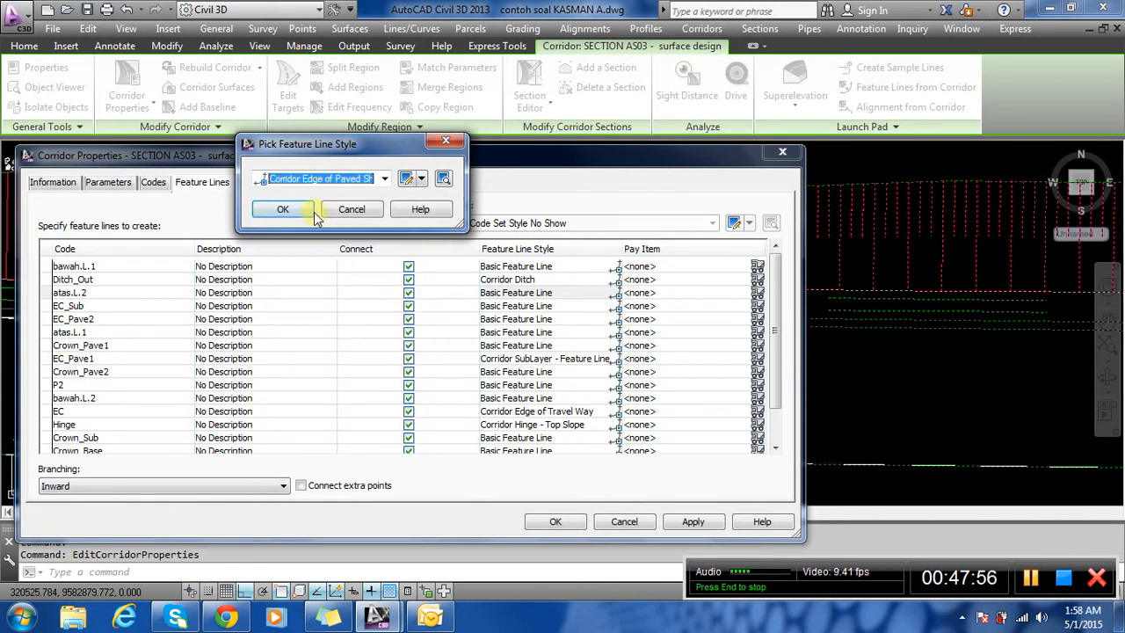
# Edit the Corridor Edge of Paved Shoulder style and set its plan feature line color to white.
pyautogui.click(421, 178)
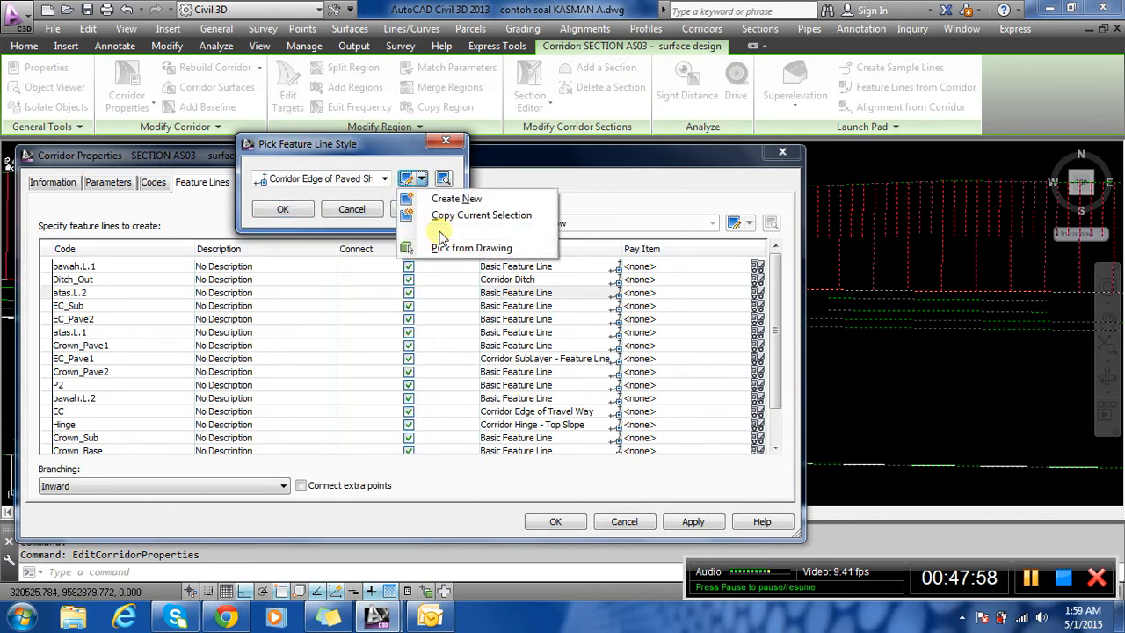
pyautogui.click(448, 244)
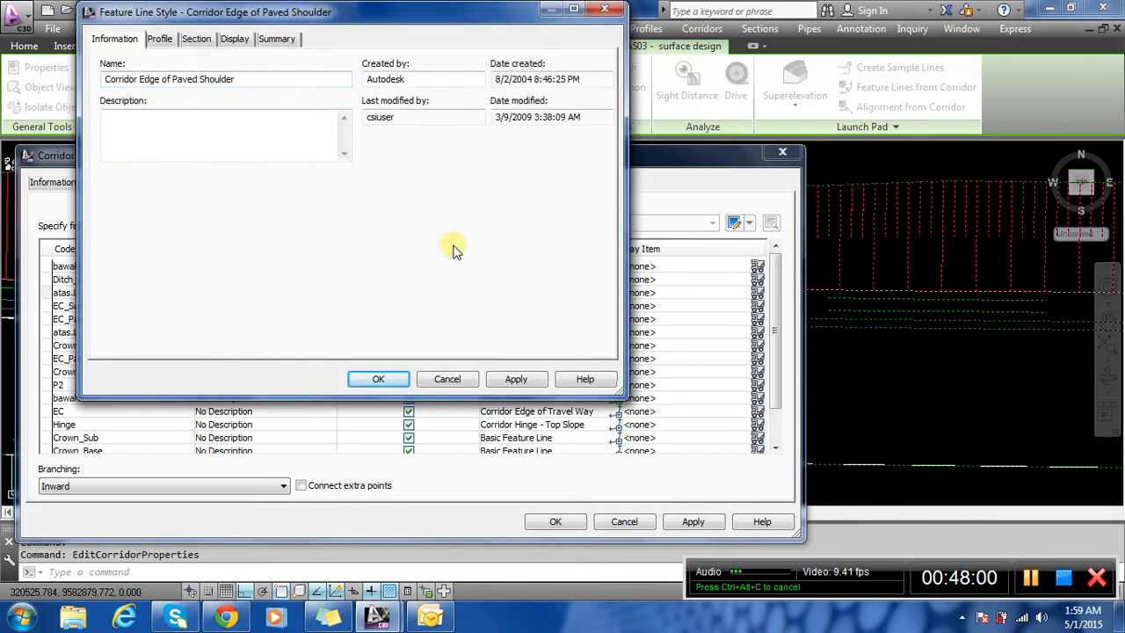
pyautogui.click(232, 39)
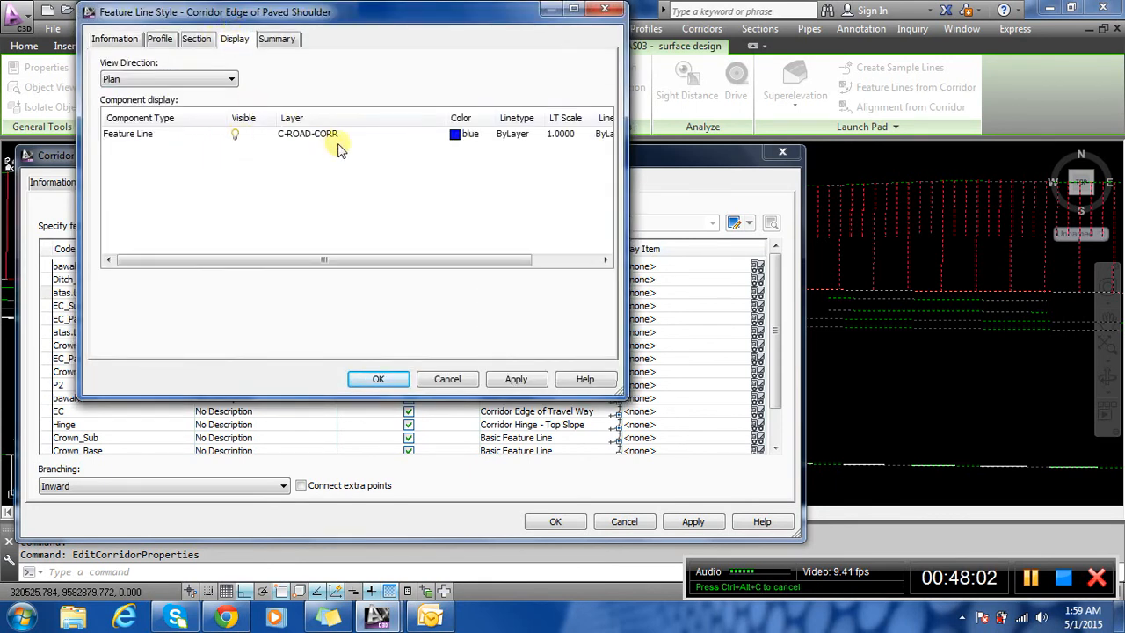
pyautogui.click(454, 139)
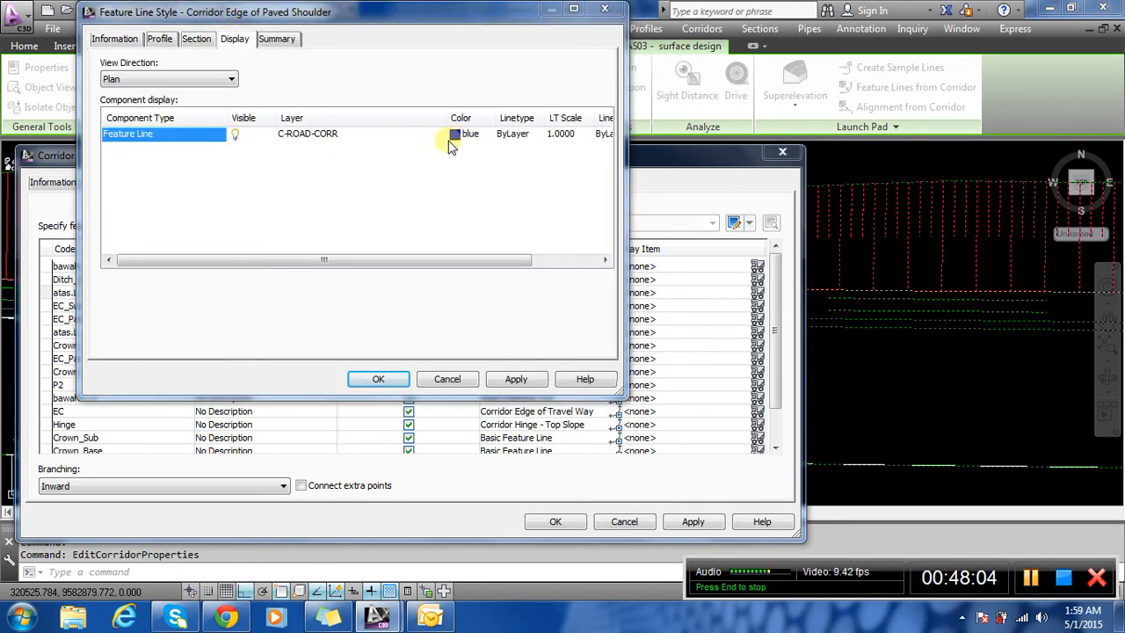
pyautogui.click(450, 141)
pyautogui.click(487, 449)
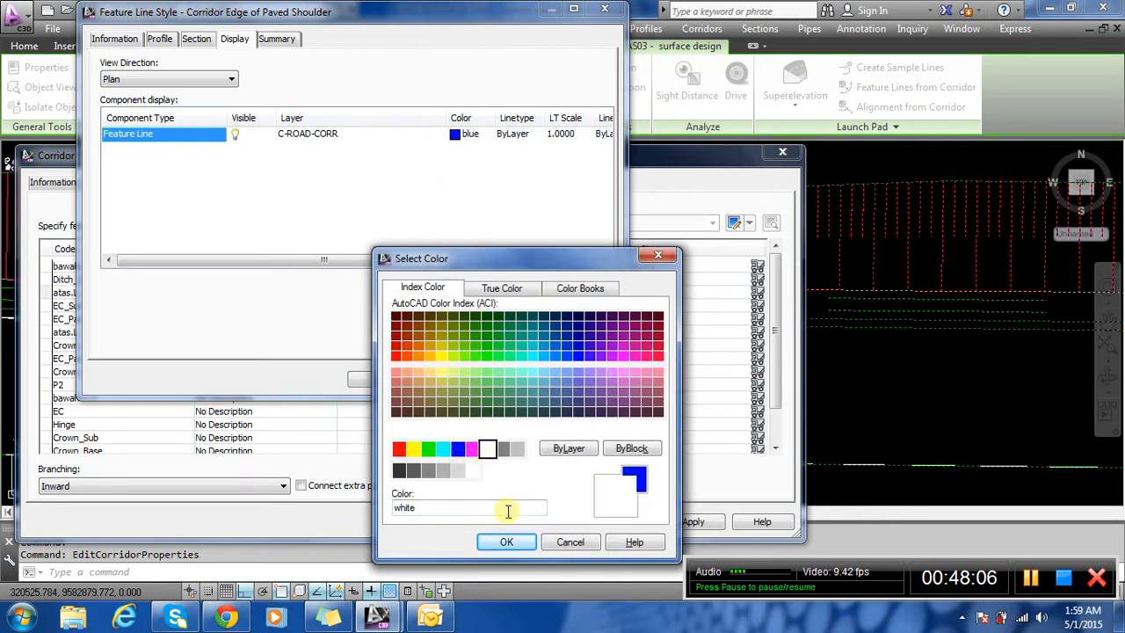
pyautogui.click(507, 542)
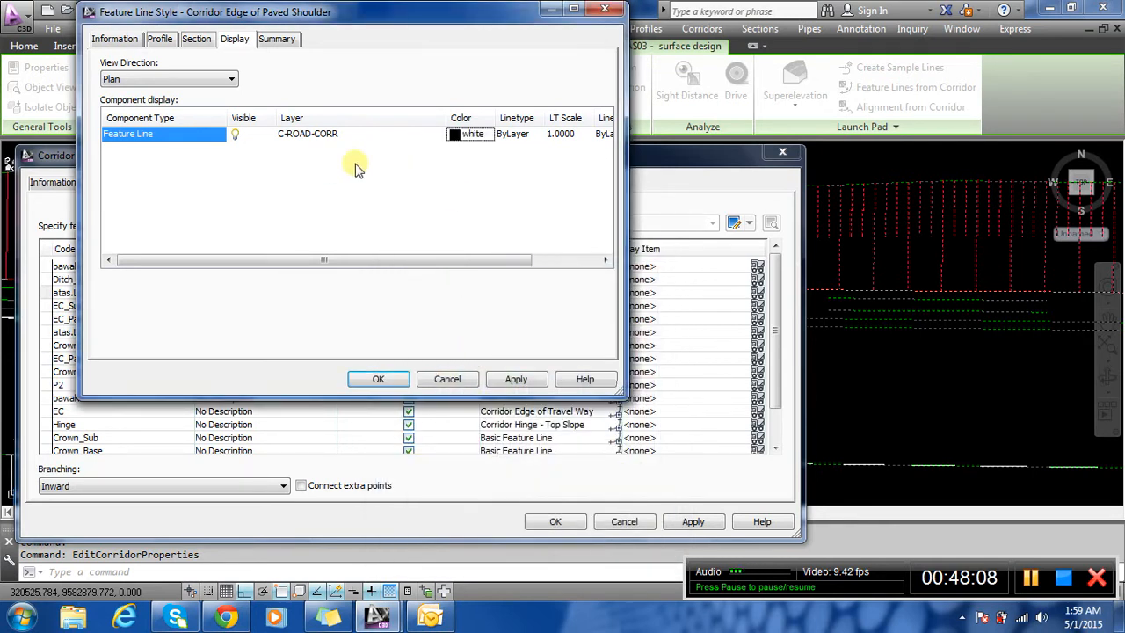
# Set the linetype of the Corridor Edge of Paved Shoulder style to Continuous and save the style.
pyautogui.click(525, 139)
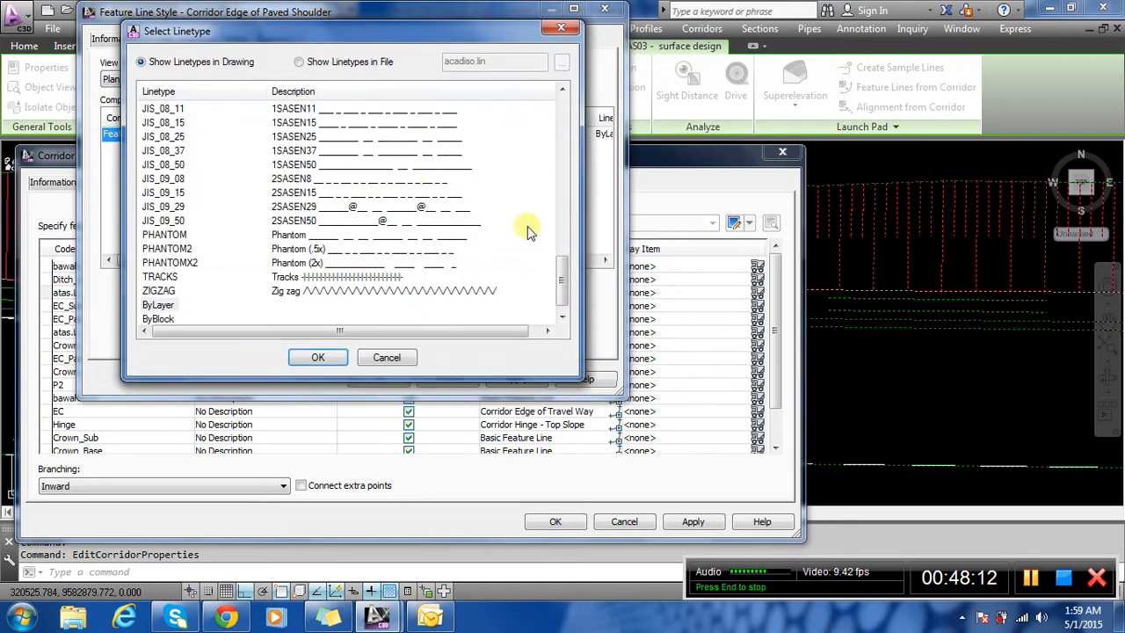
pyautogui.moveTo(561, 272); pyautogui.dragTo(560, 95)
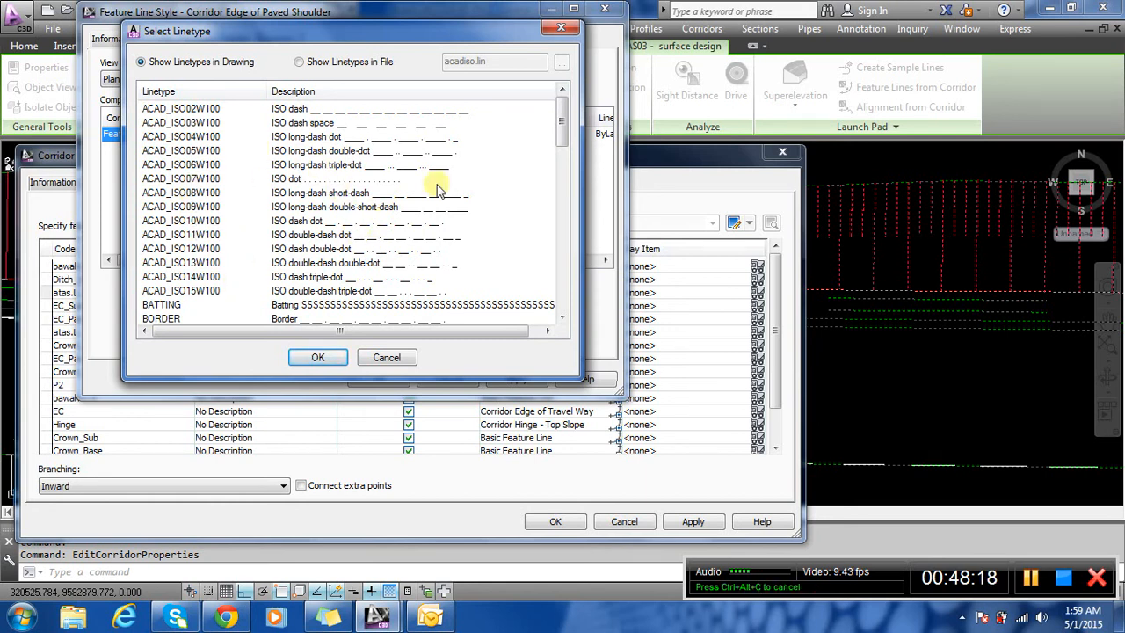
pyautogui.moveTo(560, 136); pyautogui.dragTo(582, 188)
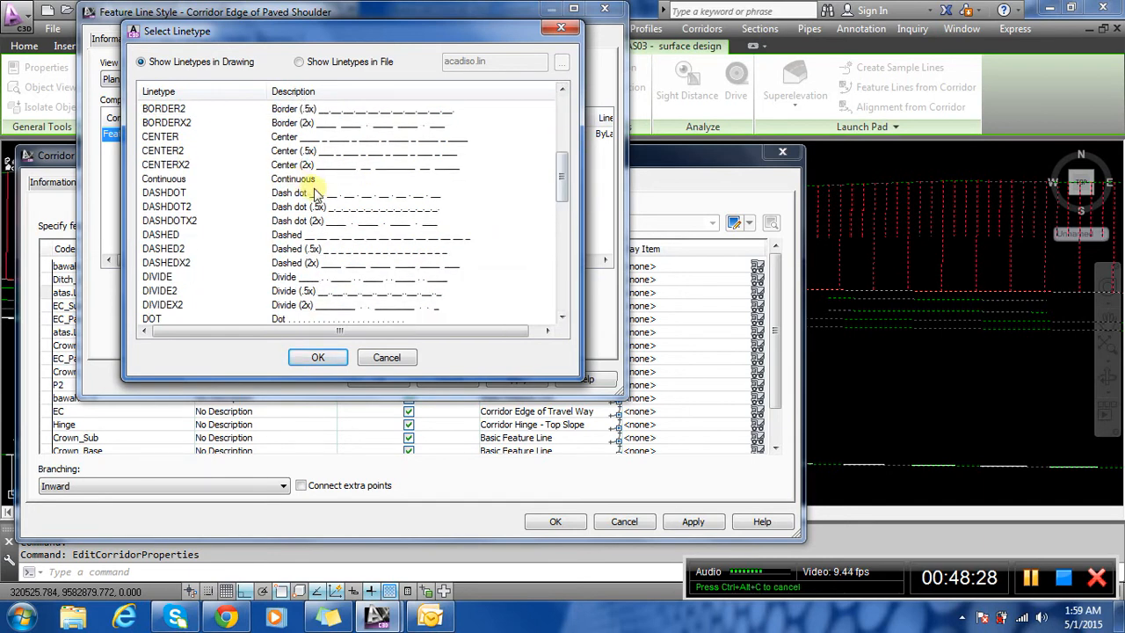
pyautogui.click(152, 178)
pyautogui.click(321, 357)
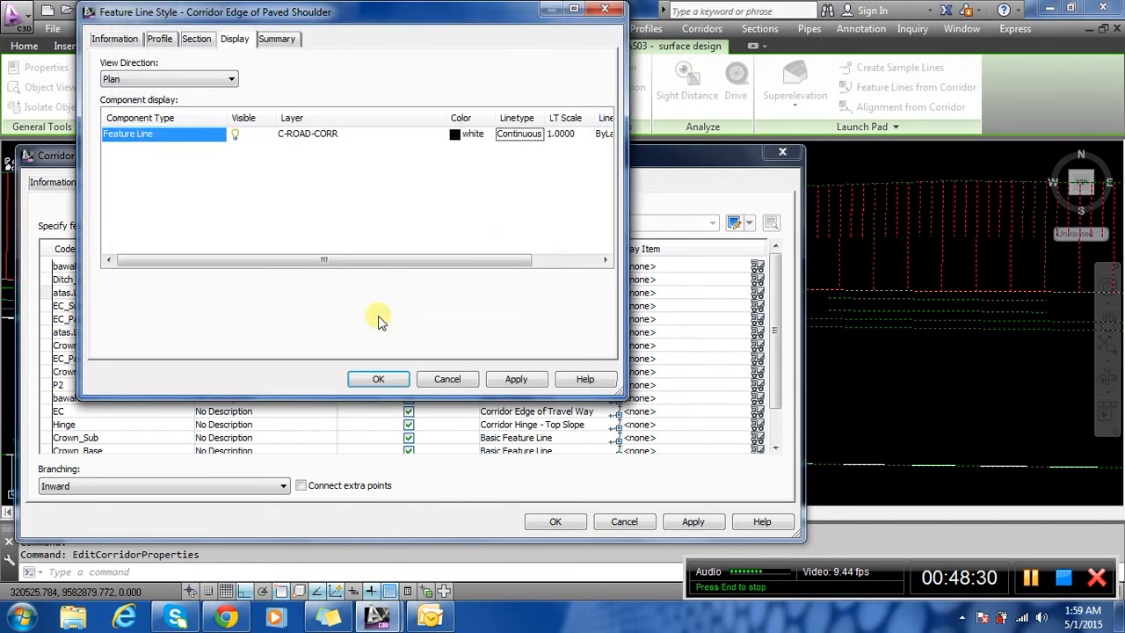
pyautogui.click(377, 381)
# Apply the chosen style to the atas.L.2 feature line and check the corridor's edge lines in plan.
pyautogui.click(284, 210)
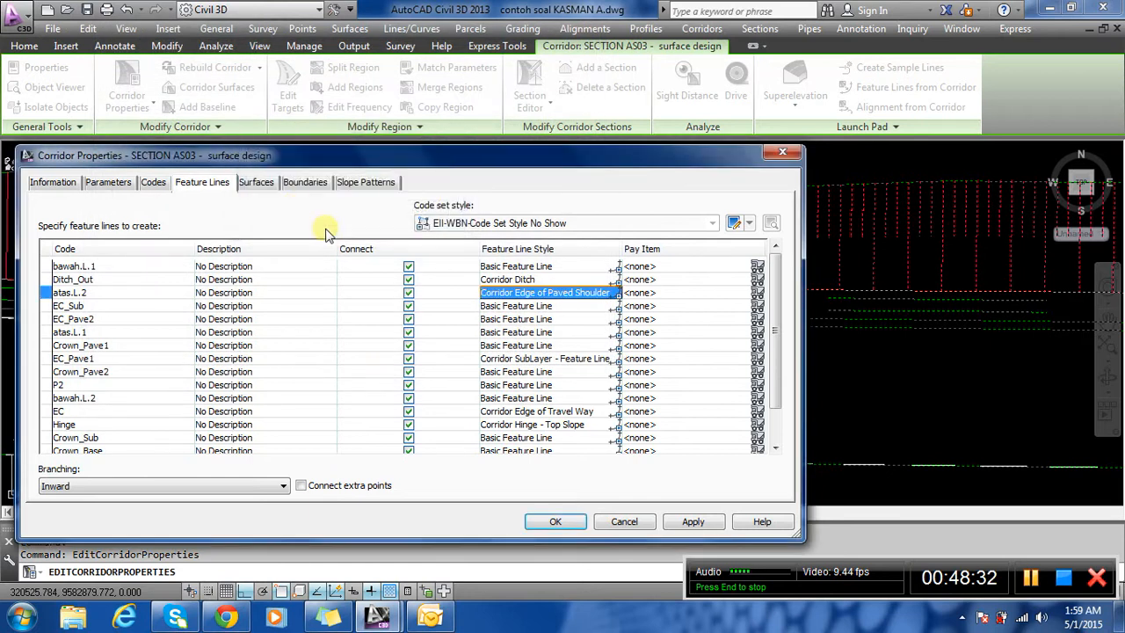
pyautogui.click(696, 523)
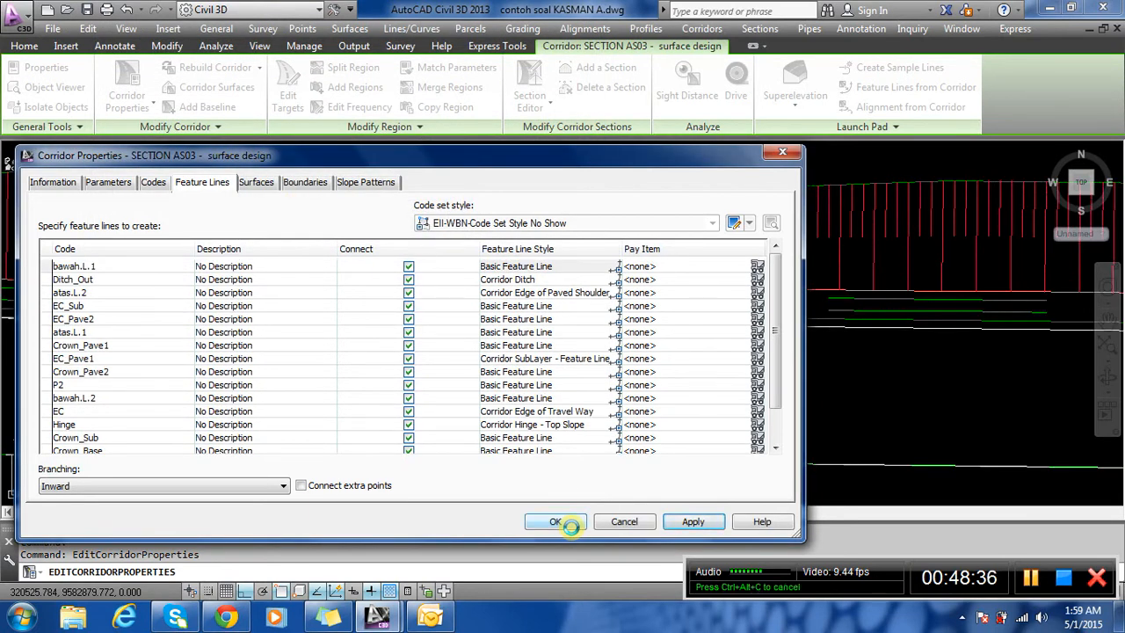
pyautogui.click(556, 522)
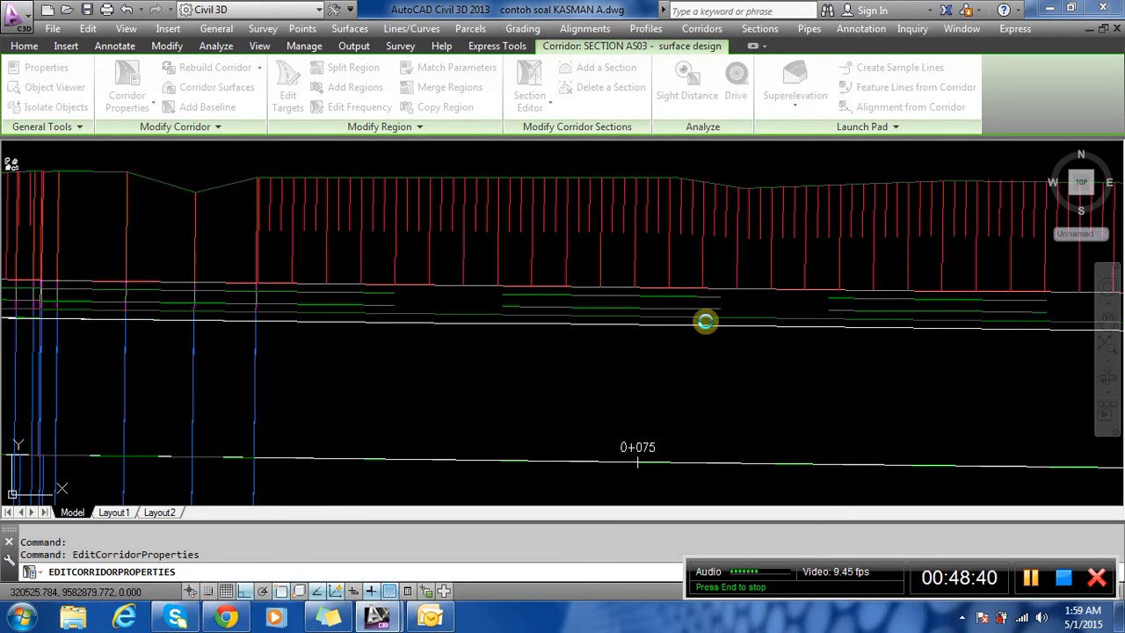
pyautogui.scroll(-2, 706, 321)
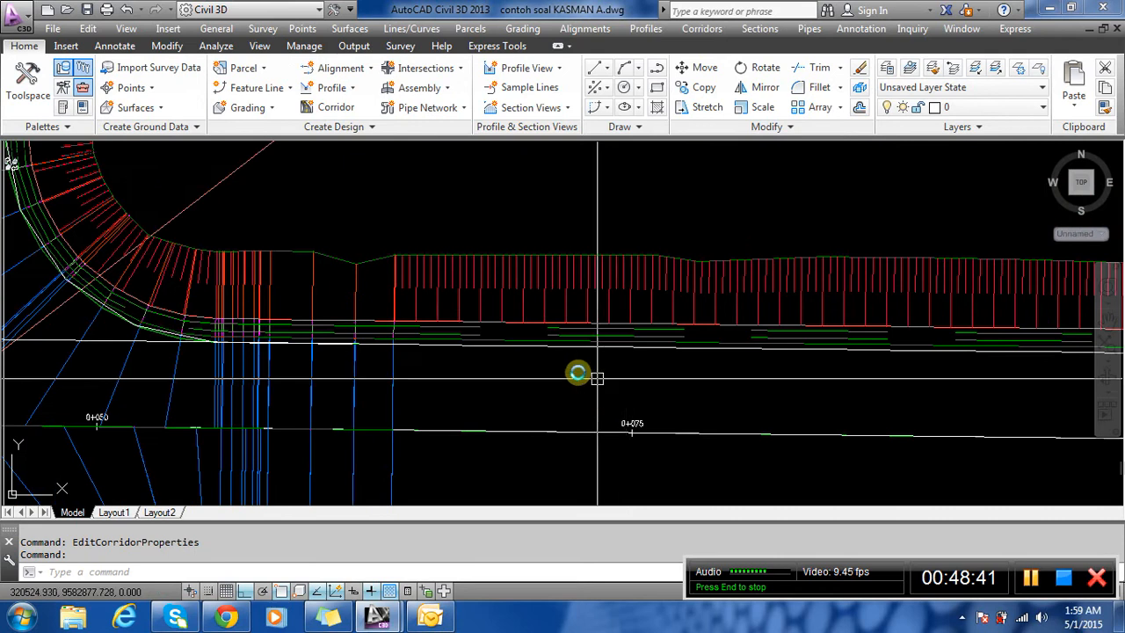
pyautogui.scroll(5, 577, 371)
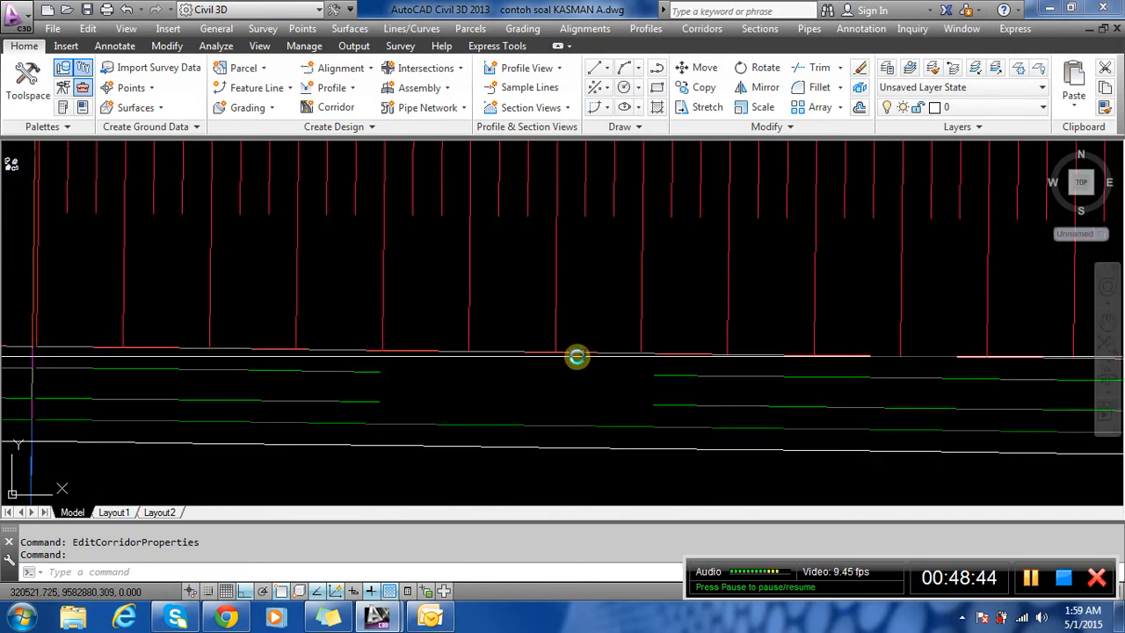
pyautogui.scroll(-8, 375, 281)
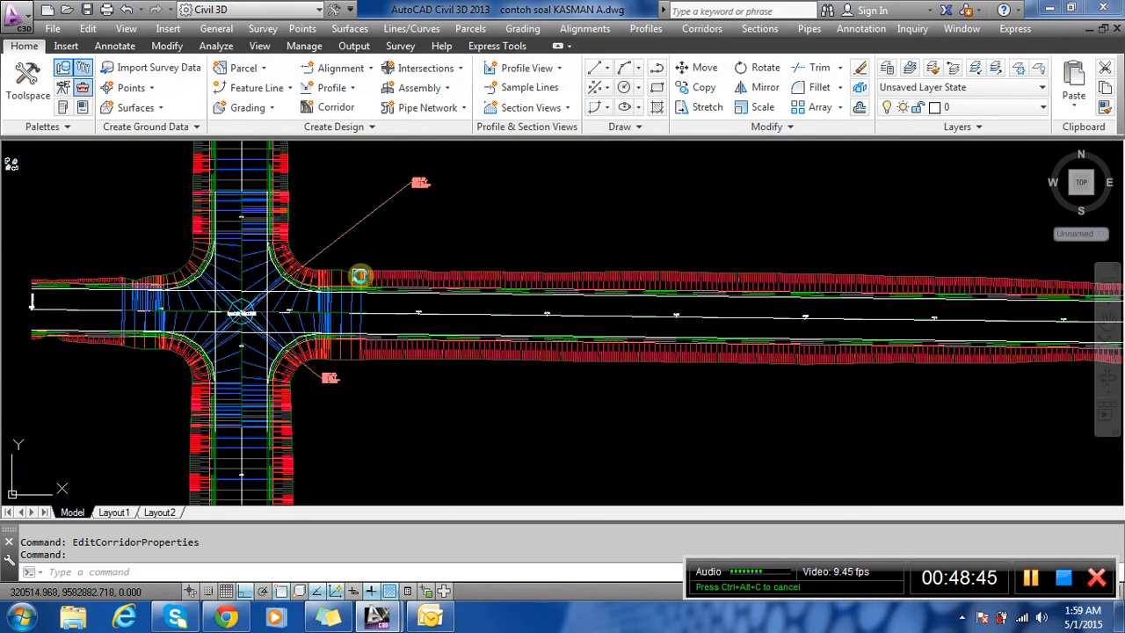
# Locate the AS03 assembly and check the point codes at the bottom corners of its left cut-side ditch.
pyautogui.scroll(-2, 392, 252)
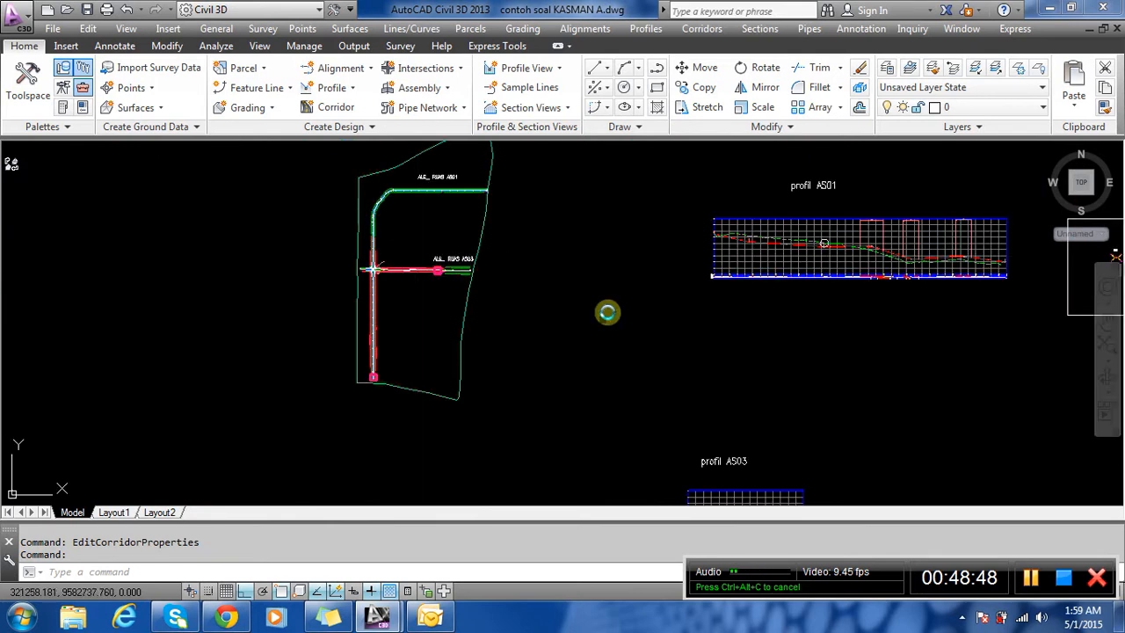
pyautogui.scroll(1, 752, 497)
pyautogui.scroll(-2, 573, 247)
pyautogui.scroll(4, 631, 367)
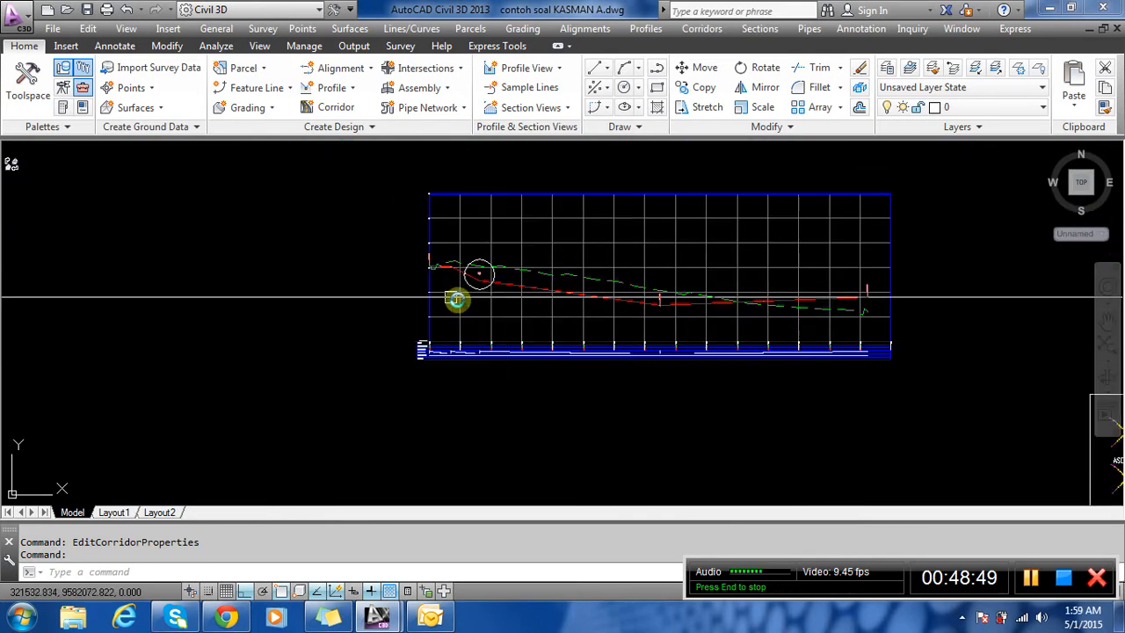
pyautogui.scroll(-2, 446, 297)
pyautogui.scroll(8, 705, 359)
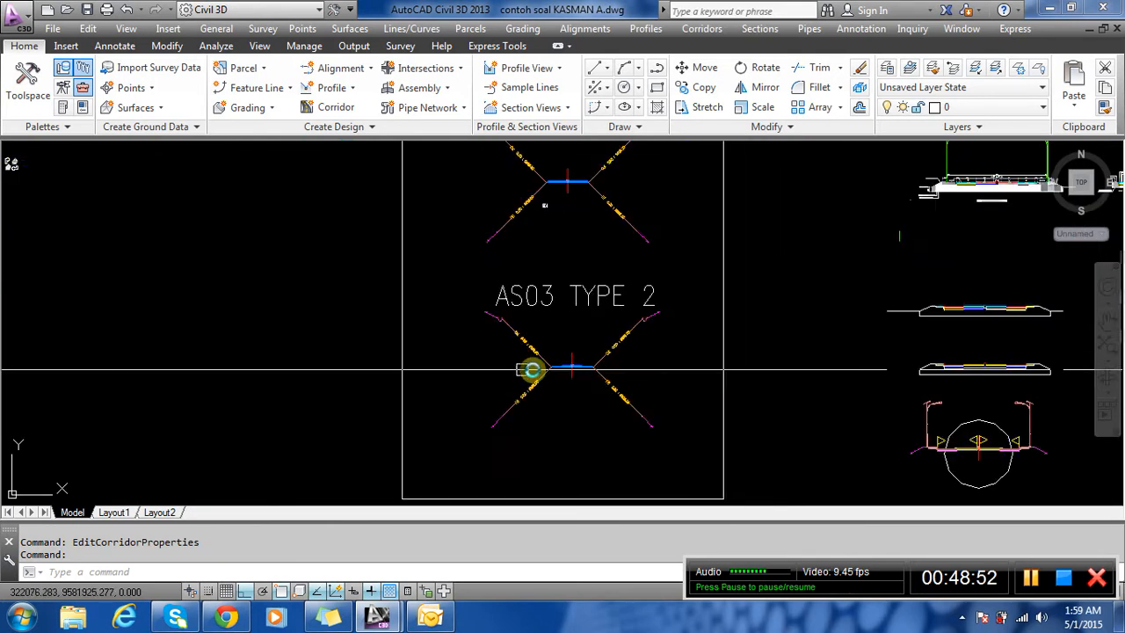
pyautogui.scroll(4, 522, 144)
pyautogui.scroll(-2, 561, 334)
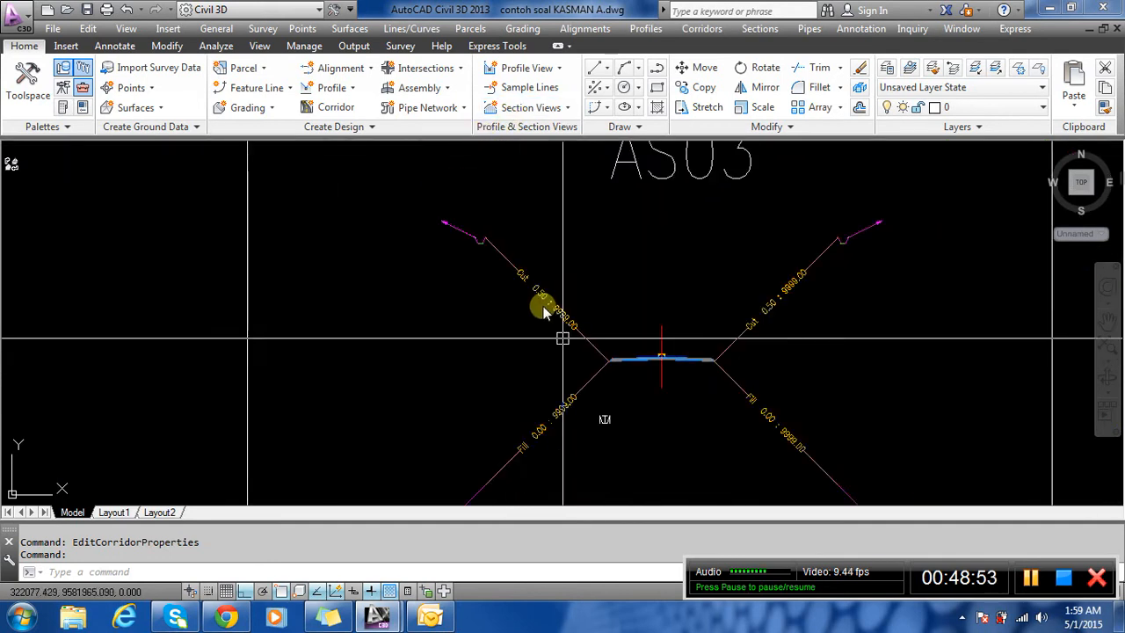
pyautogui.scroll(4, 477, 226)
pyautogui.scroll(10, 510, 363)
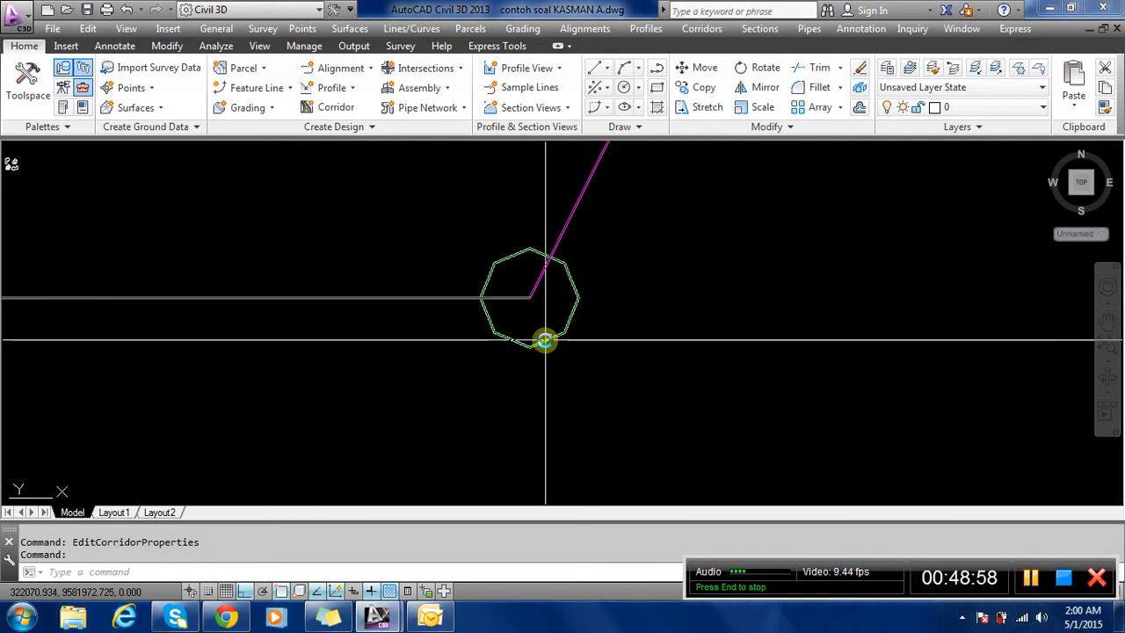
pyautogui.moveTo(545, 339)
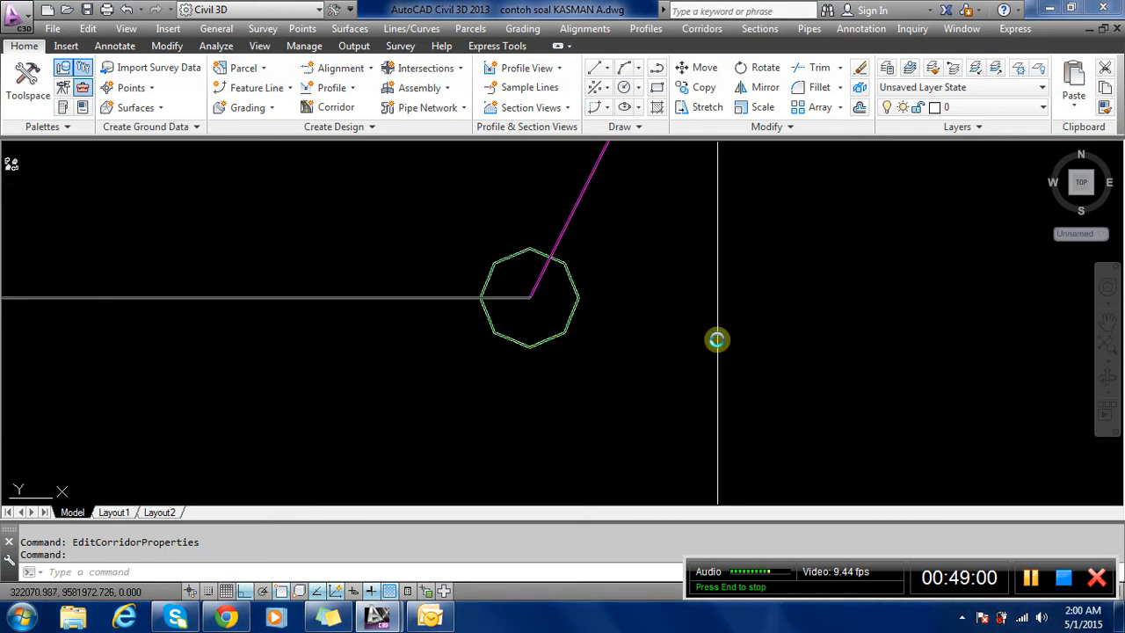
pyautogui.scroll(-8, 694, 343)
pyautogui.scroll(4, 439, 366)
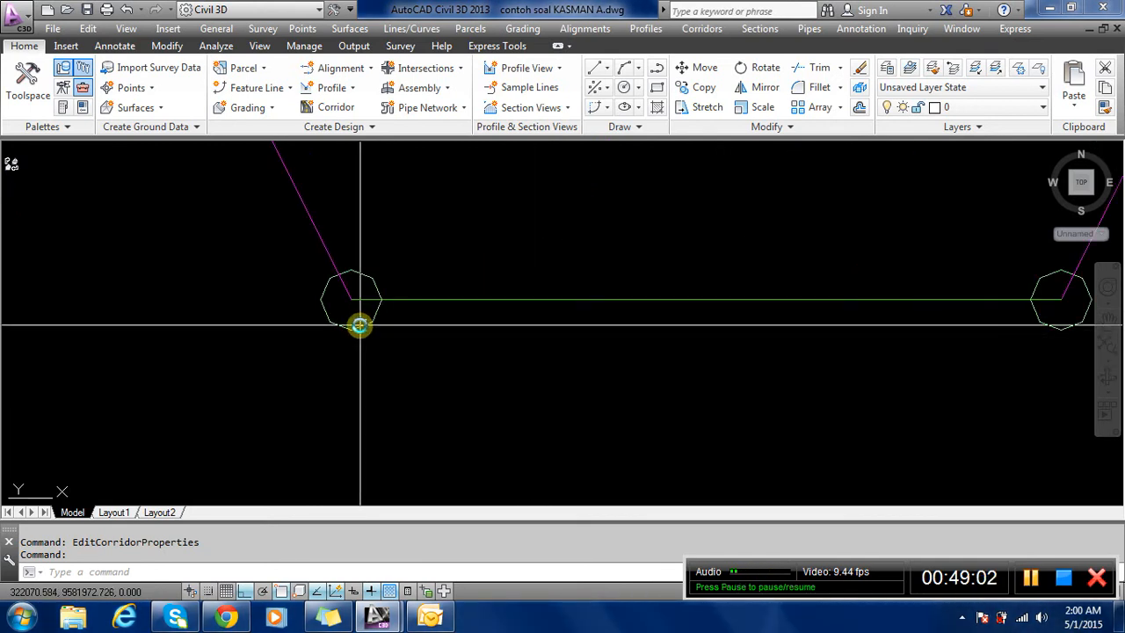
pyautogui.scroll(-12, 841, 377)
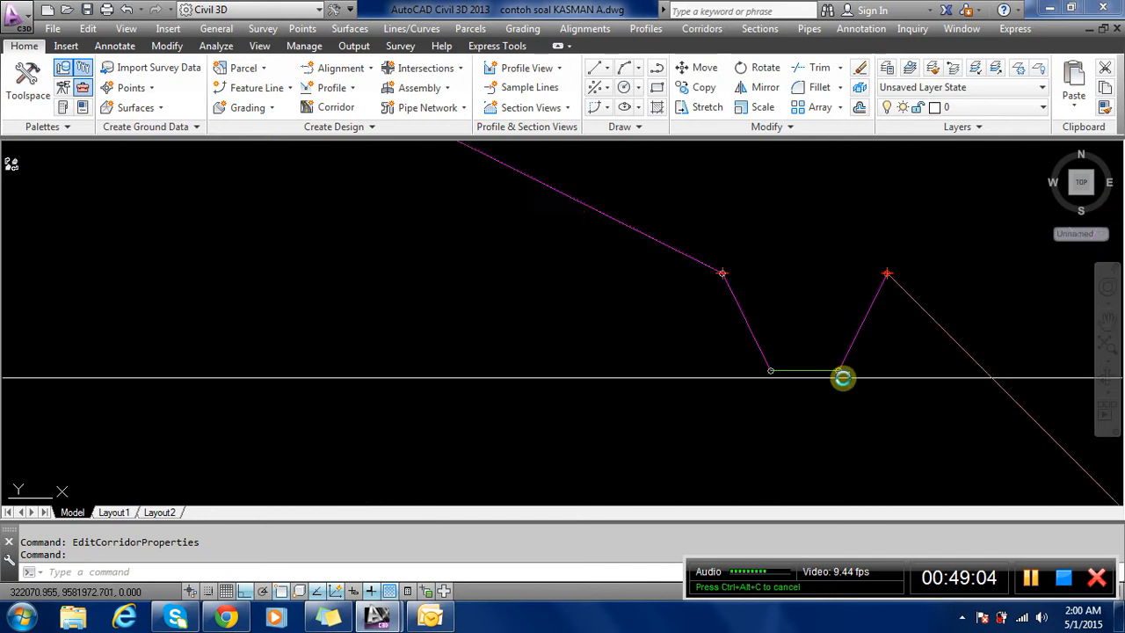
# Return to the corridor plan and select the SECTION AS03 corridor near its ditch lines.
pyautogui.scroll(-10, 911, 395)
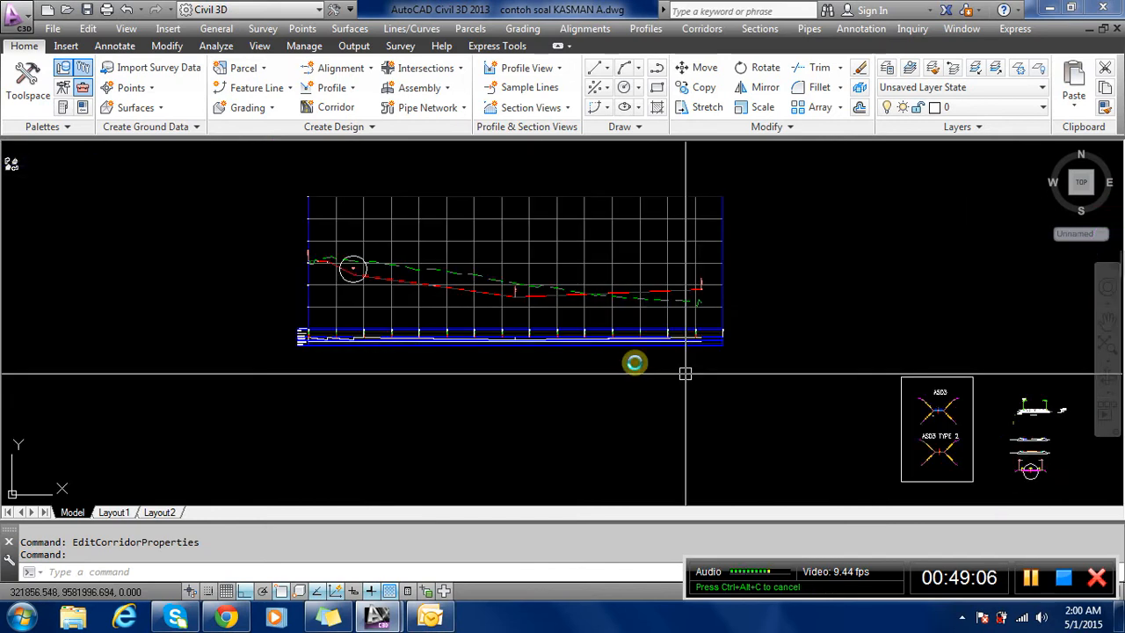
pyautogui.scroll(15, 577, 226)
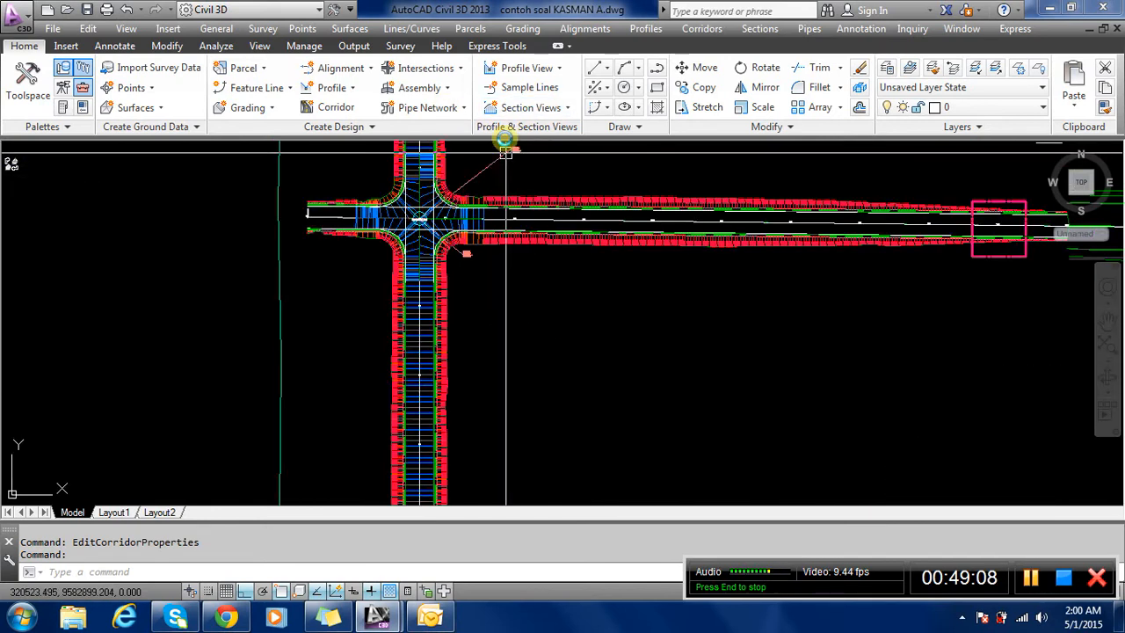
pyautogui.scroll(8, 514, 229)
pyautogui.click(460, 311)
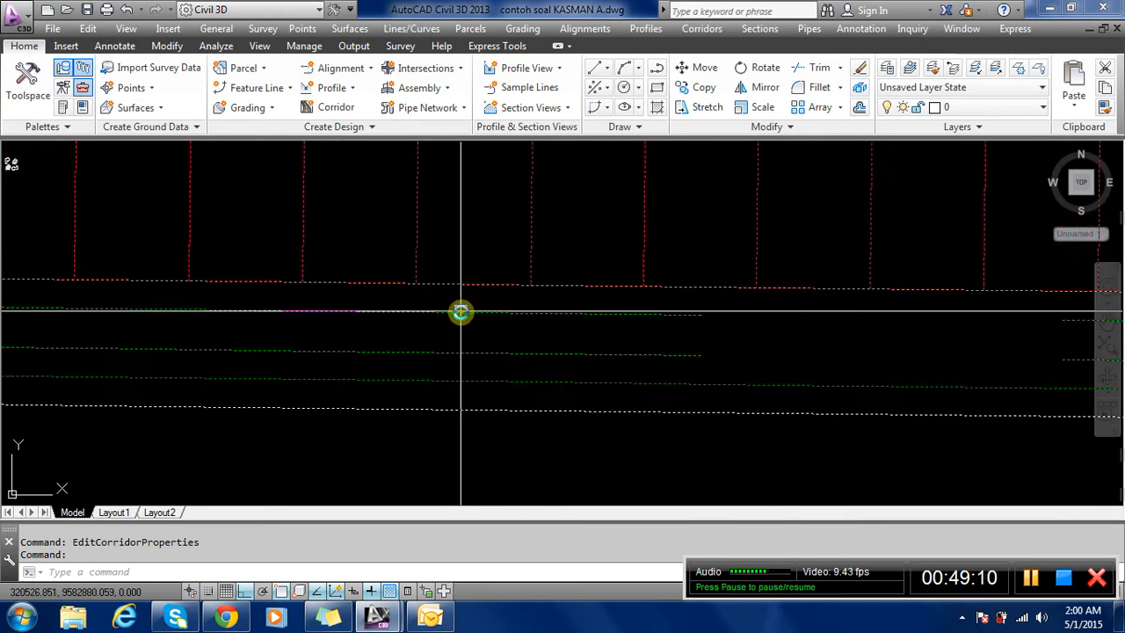
# Open the SECTION AS03 corridor's feature line settings, sort the list by code and select Ditch_In and Ditch_Out.
pyautogui.rightClick(461, 312)
pyautogui.click(535, 423)
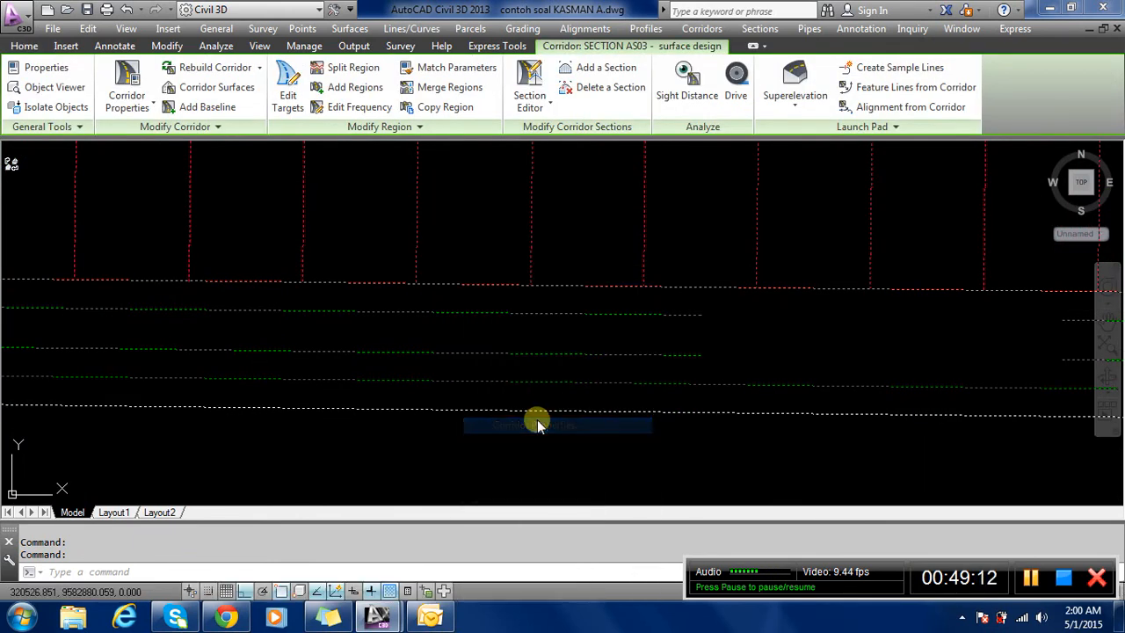
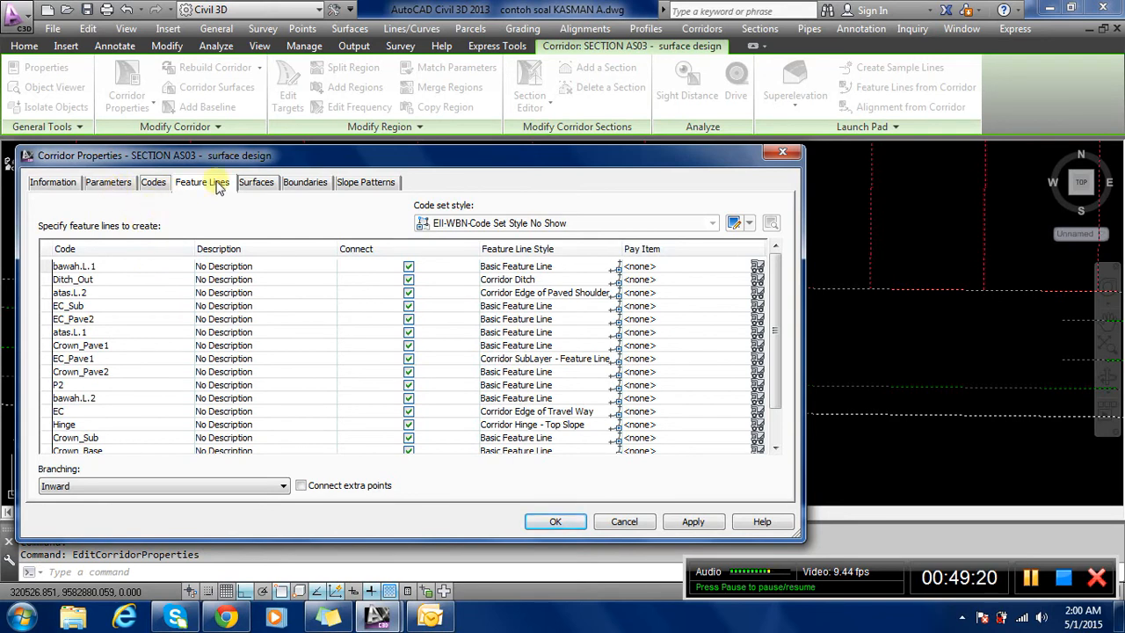
pyautogui.click(151, 348)
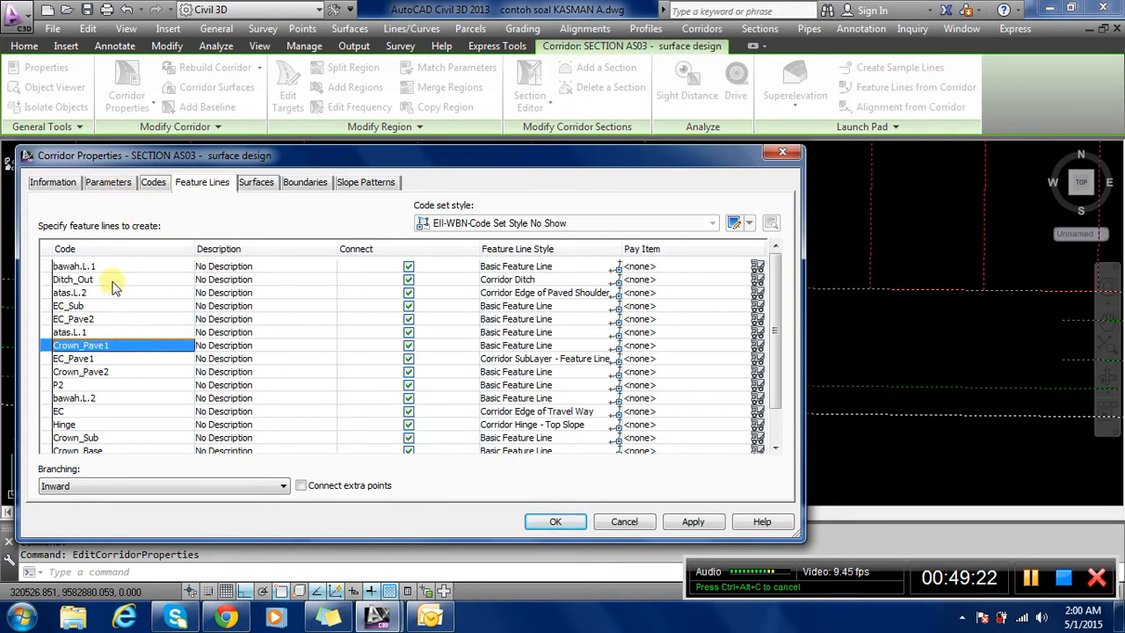
pyautogui.click(115, 281)
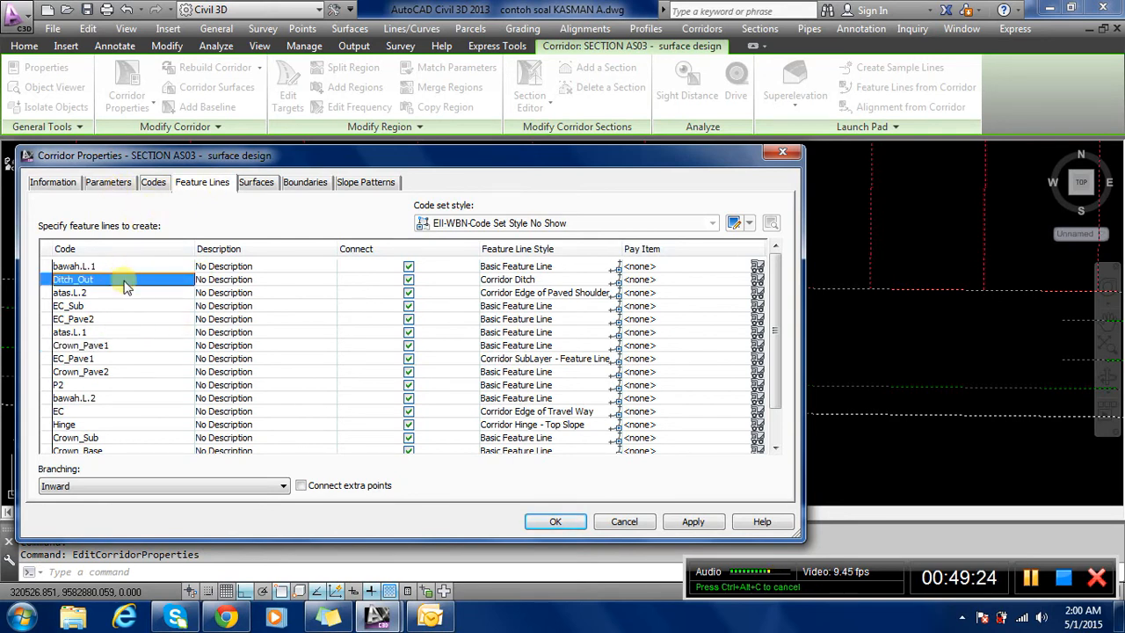
pyautogui.click(121, 251)
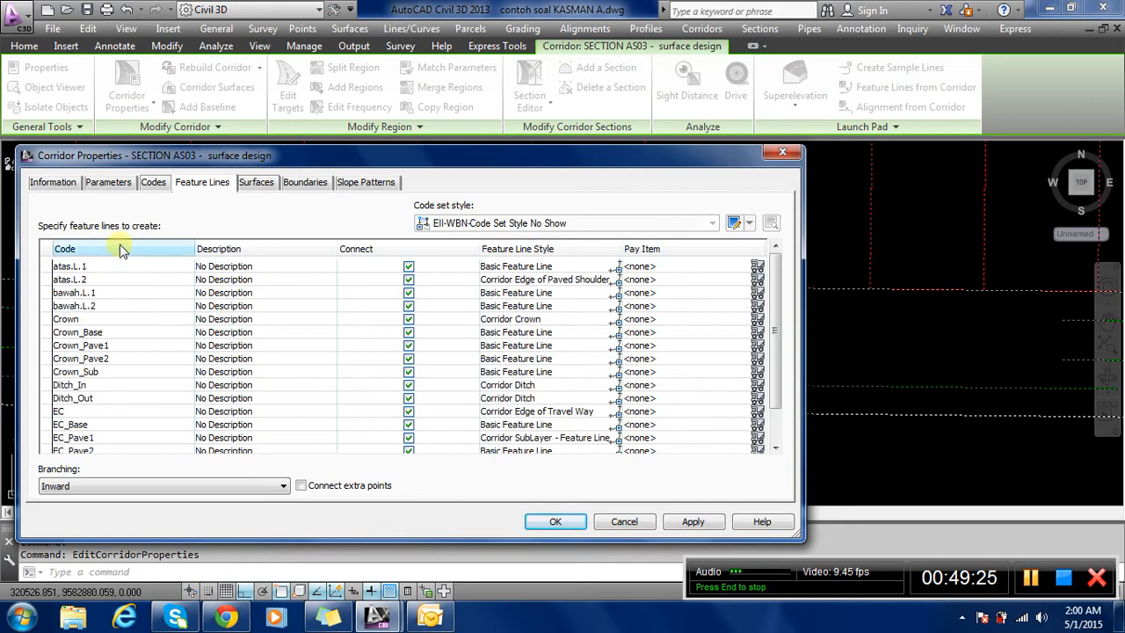
pyautogui.click(120, 372)
pyautogui.click(106, 389)
pyautogui.click(119, 398)
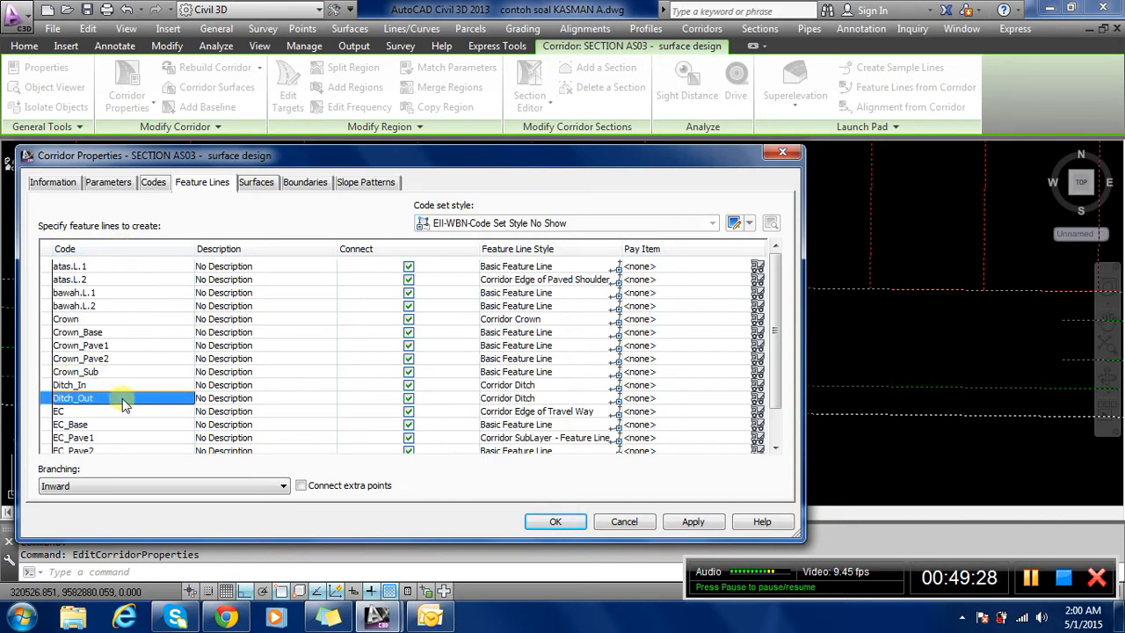
pyautogui.keyDown('ctrl'); pyautogui.click(125, 388); pyautogui.keyUp('ctrl')
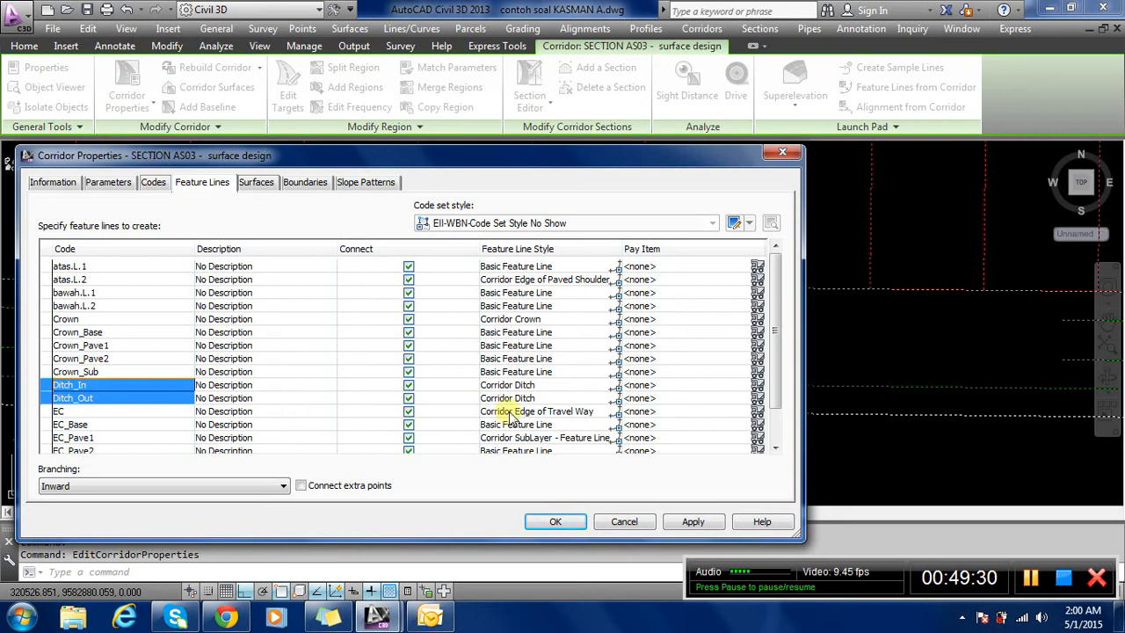
# Pick the Corridor Ditch style for the selected ditch feature lines and open that style for editing.
pyautogui.click(619, 391)
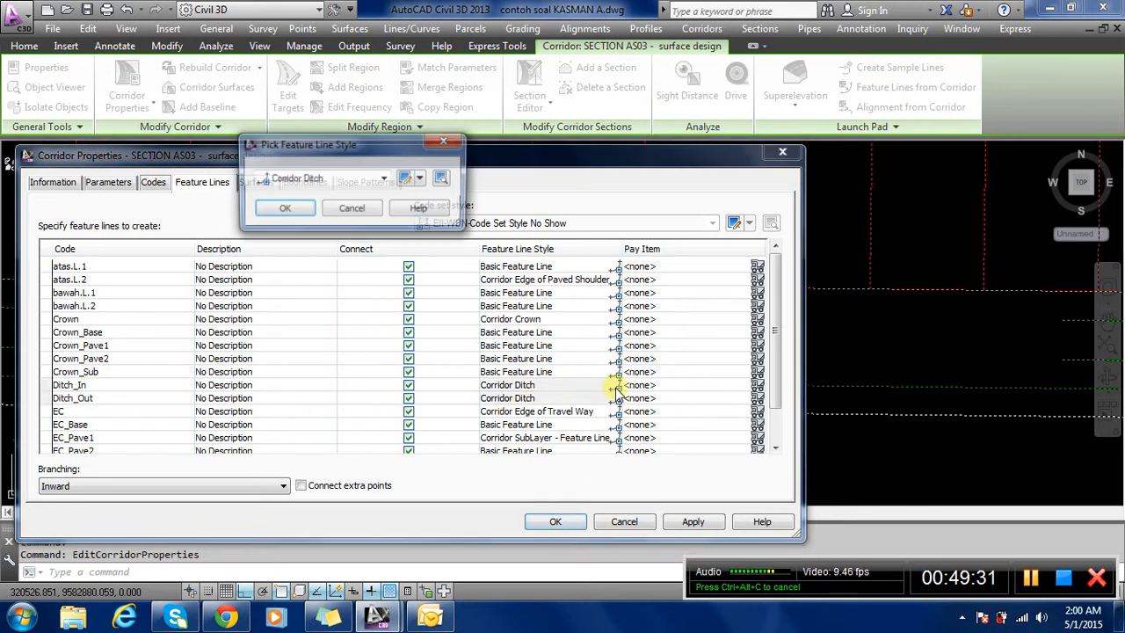
pyautogui.click(384, 178)
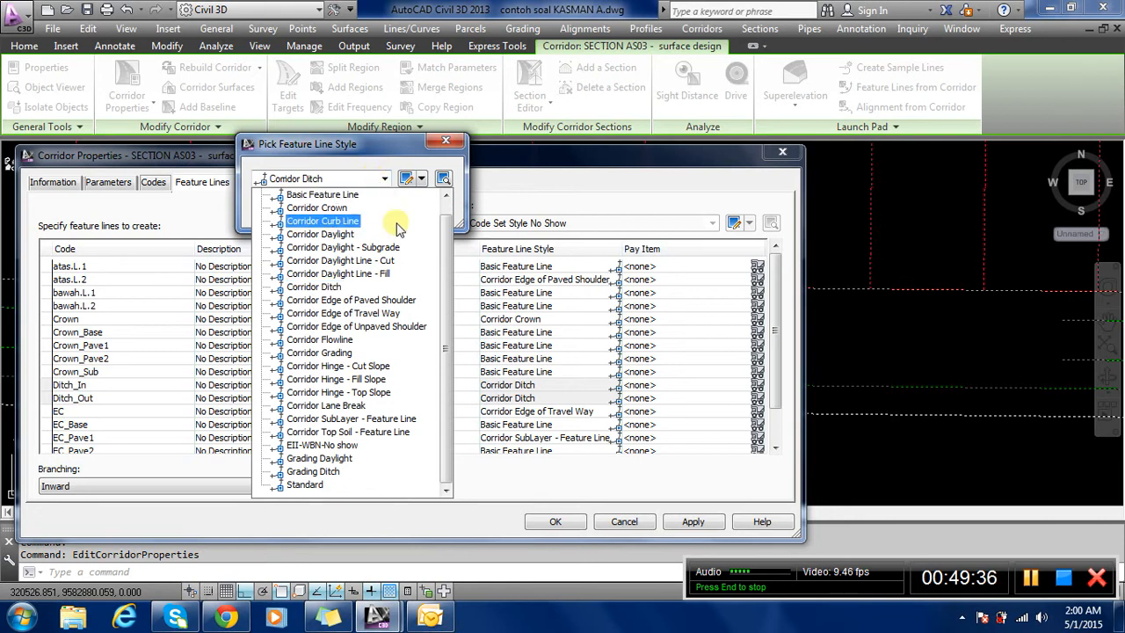
pyautogui.click(341, 288)
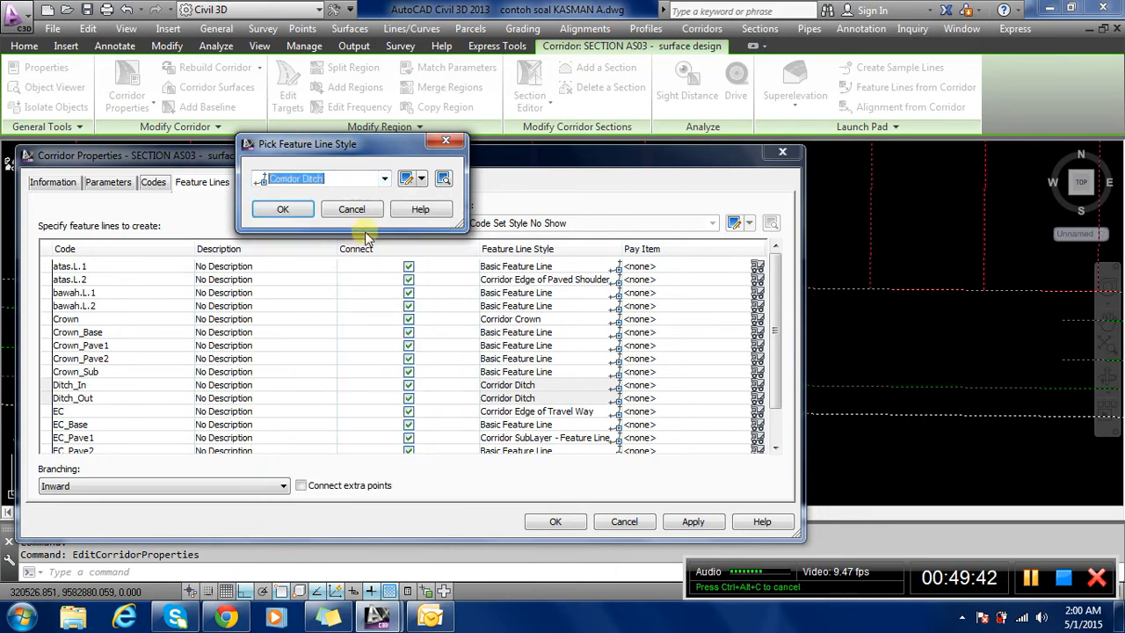
pyautogui.click(356, 179)
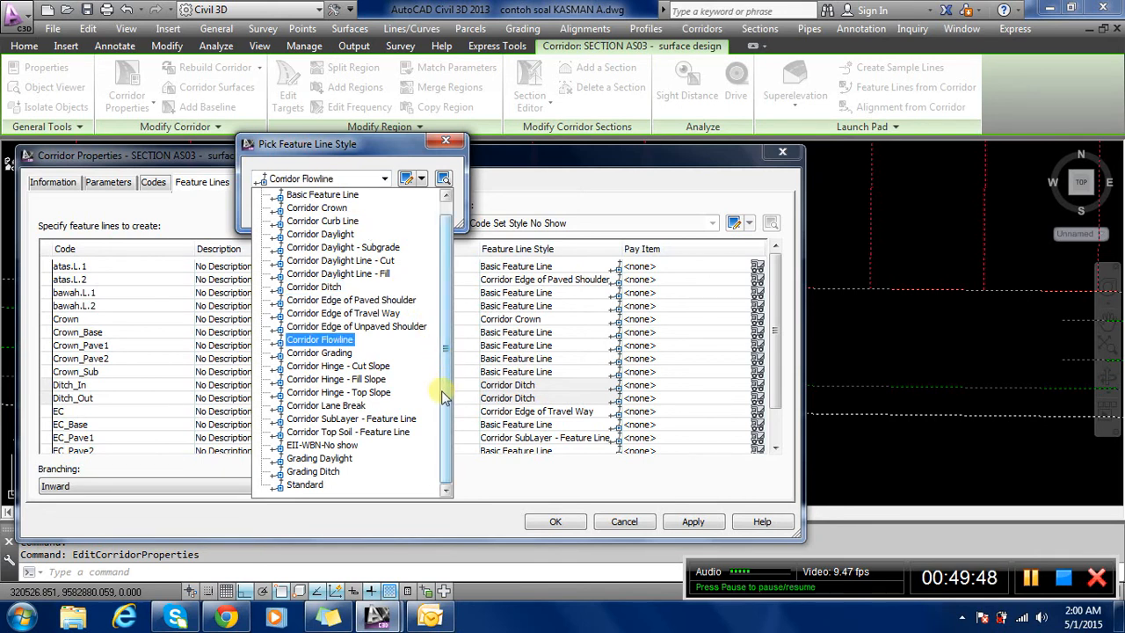
pyautogui.click(330, 286)
pyautogui.click(425, 180)
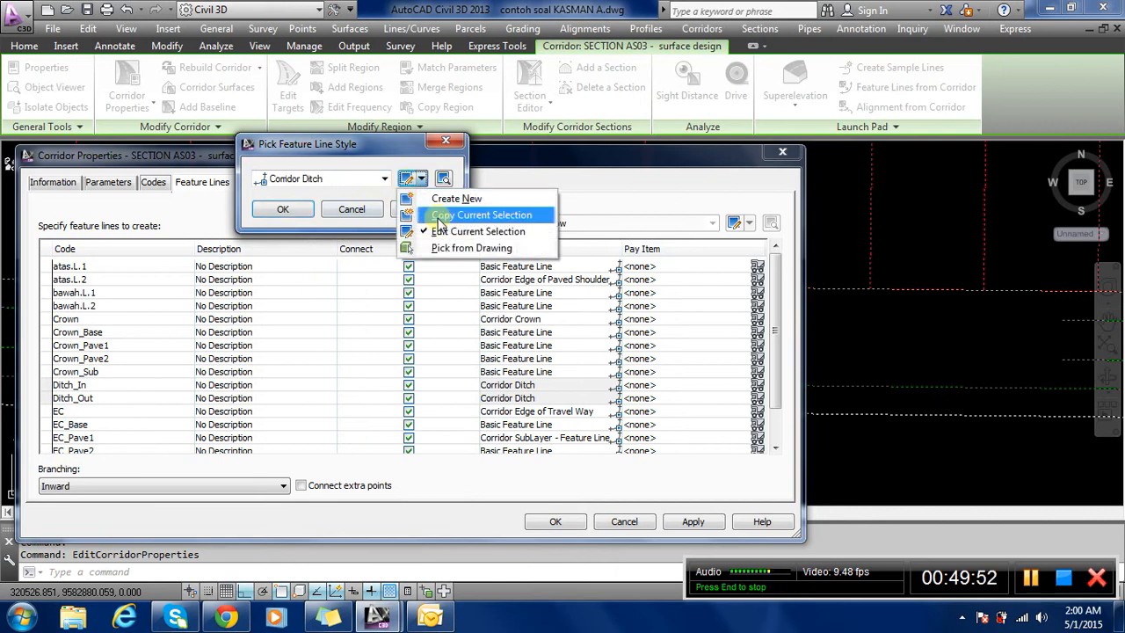
pyautogui.click(444, 232)
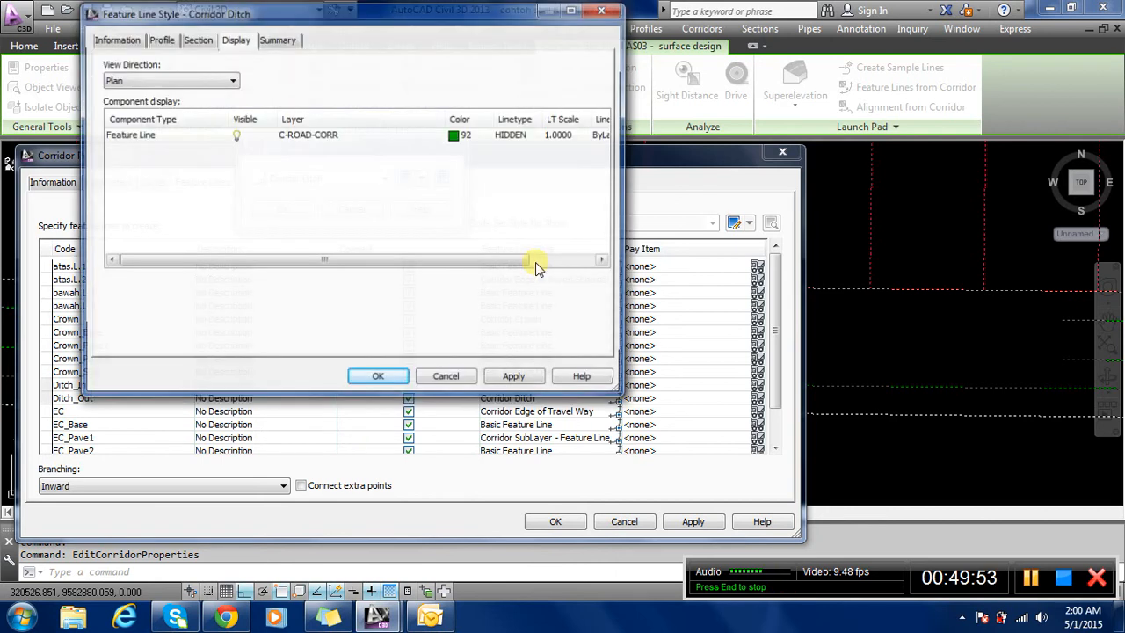
# Set the Corridor Ditch style's plan color to blue and linetype scale to 0.1, and apply it to the corridor's ditch lines.
pyautogui.click(462, 139)
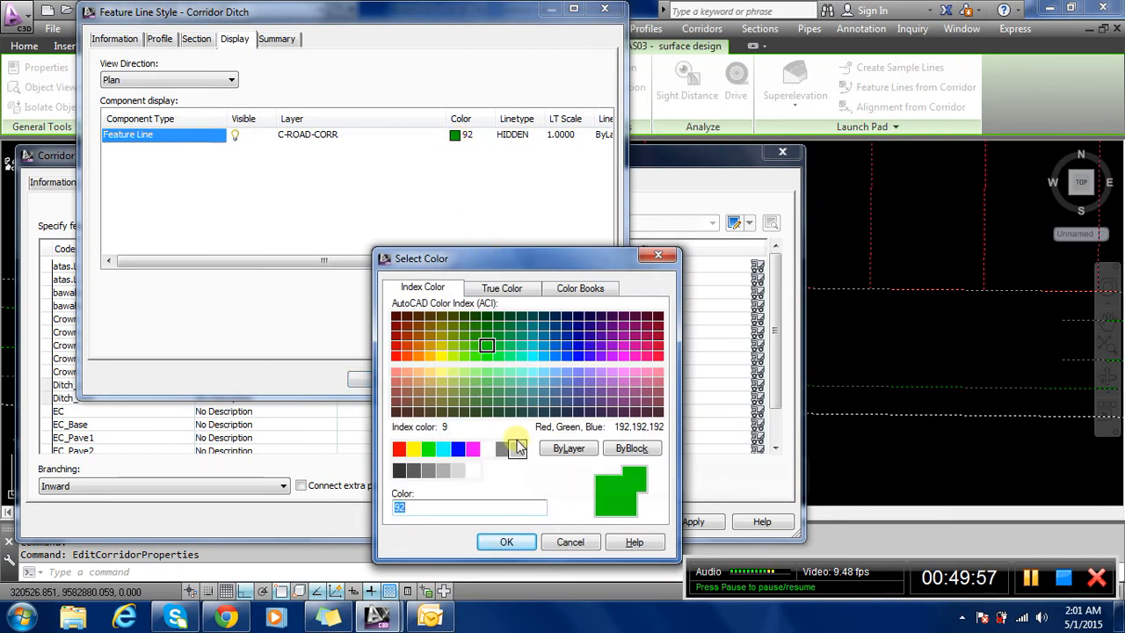
pyautogui.click(458, 448)
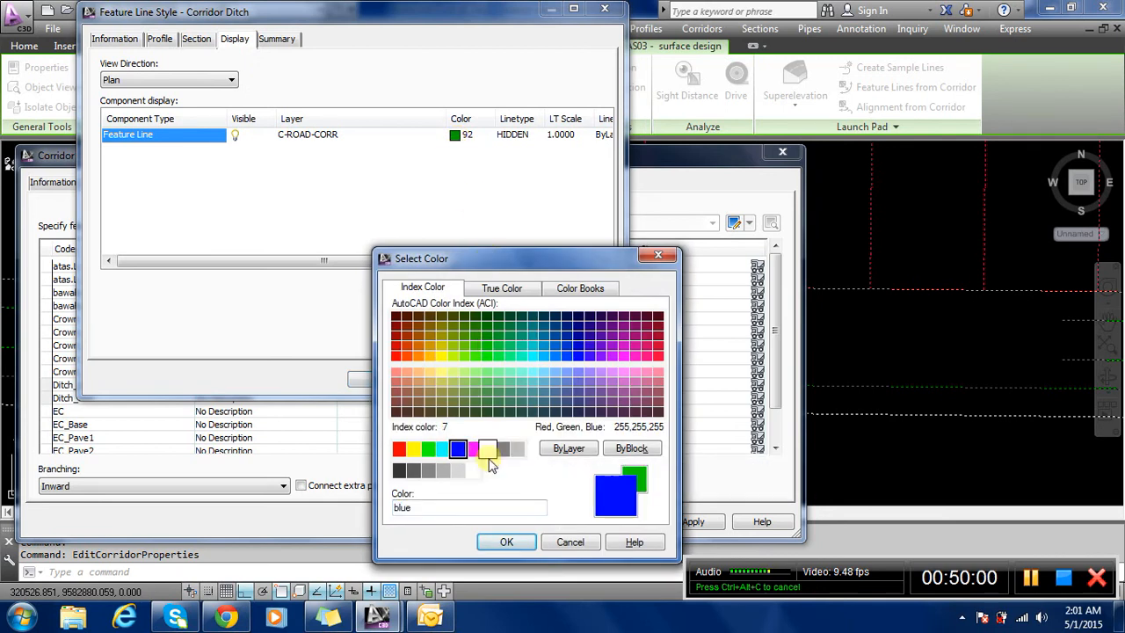
pyautogui.click(510, 543)
pyautogui.moveTo(414, 264); pyautogui.dragTo(505, 262)
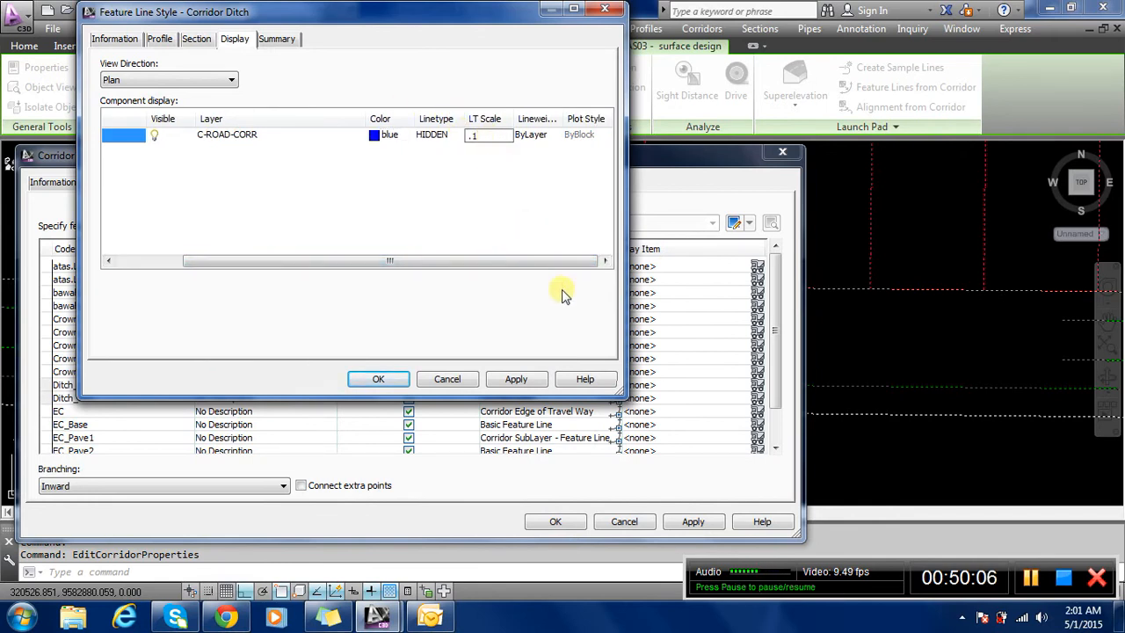
pyautogui.click(499, 384)
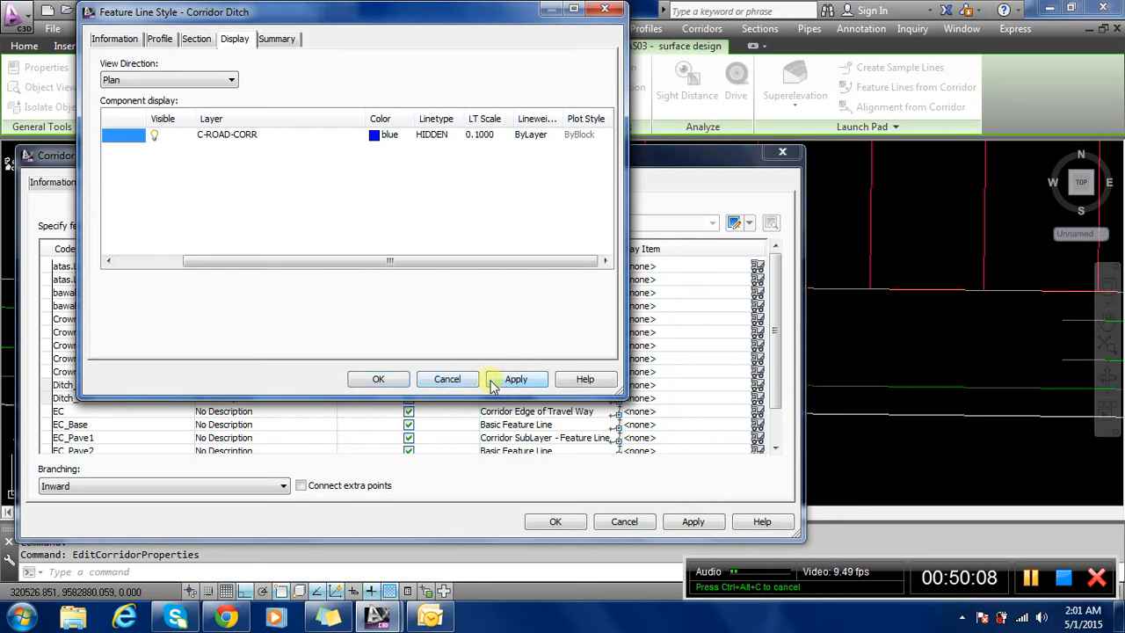
pyautogui.click(380, 378)
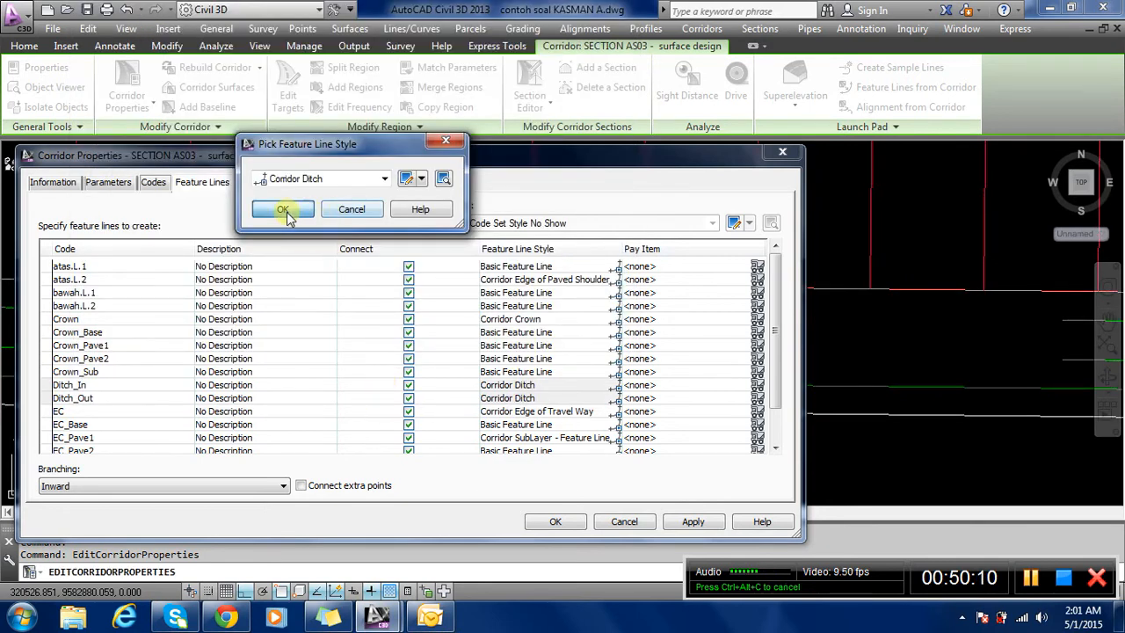
pyautogui.click(283, 211)
pyautogui.click(690, 524)
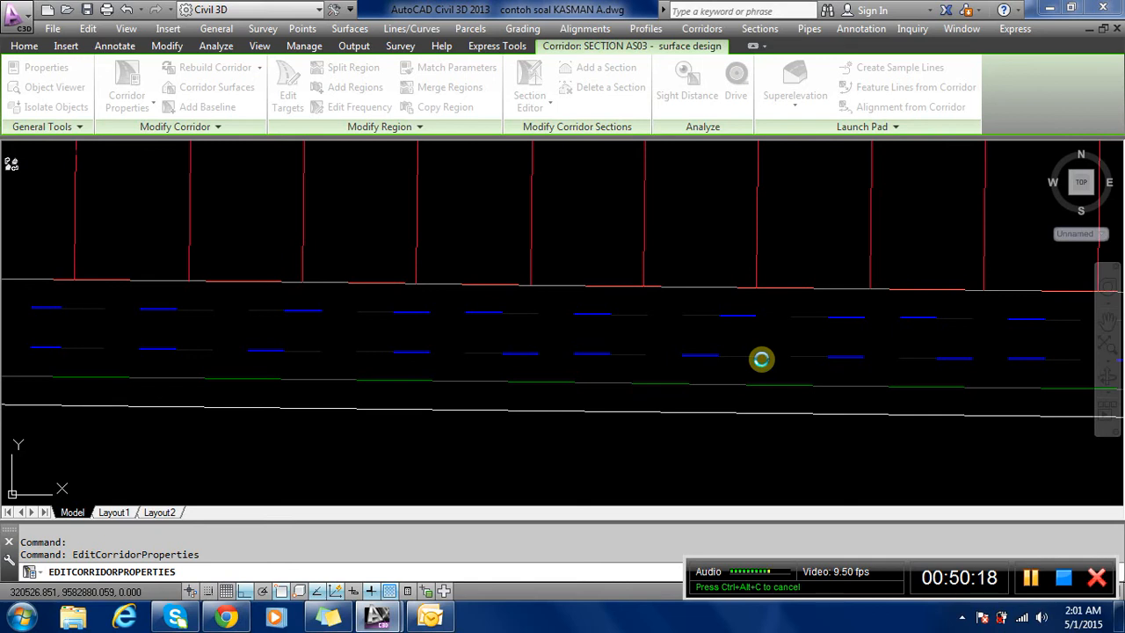
# Examine the ditch lines and section links in plan along the corridors and around the intersection.
pyautogui.scroll(-5, 847, 329)
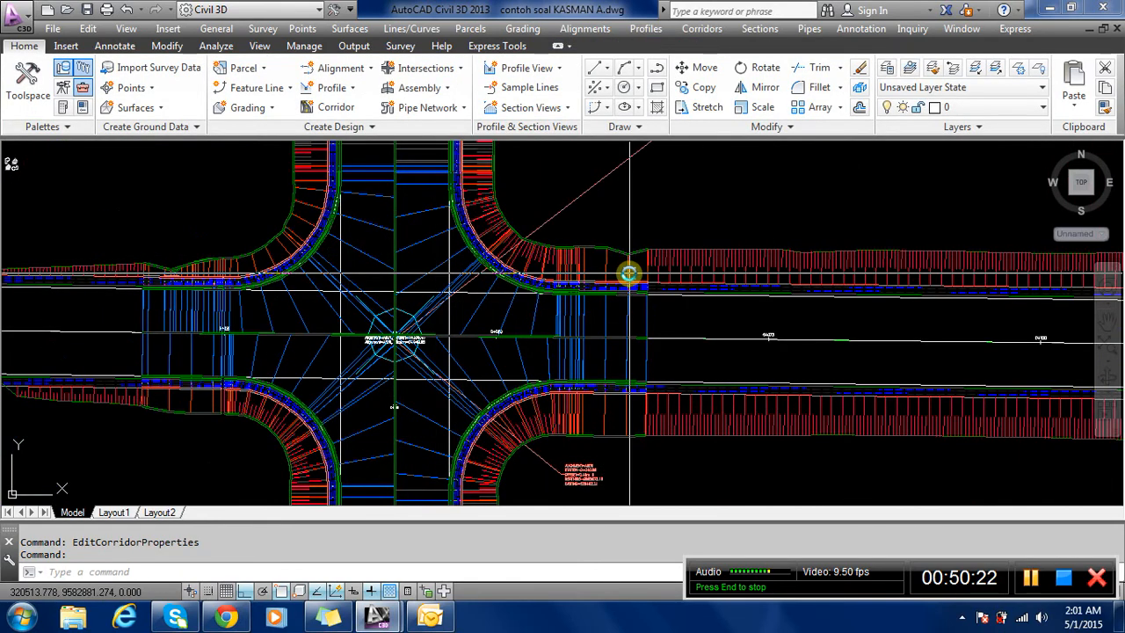
pyautogui.scroll(-3, 629, 273)
pyautogui.scroll(6, 568, 252)
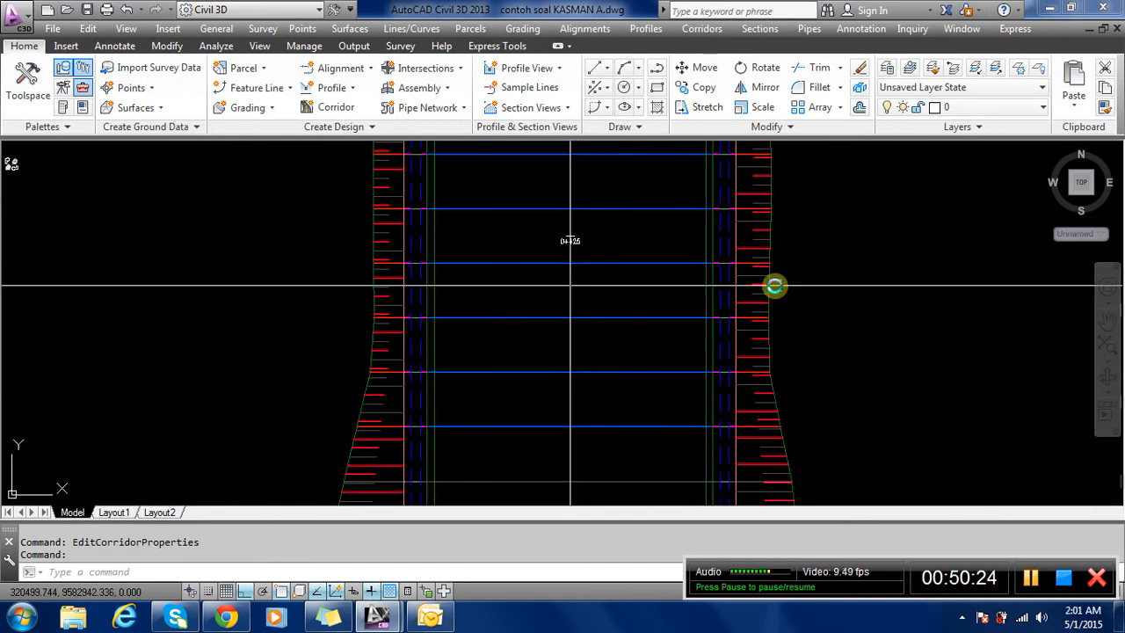
pyautogui.scroll(-3, 696, 321)
pyautogui.scroll(2, 613, 432)
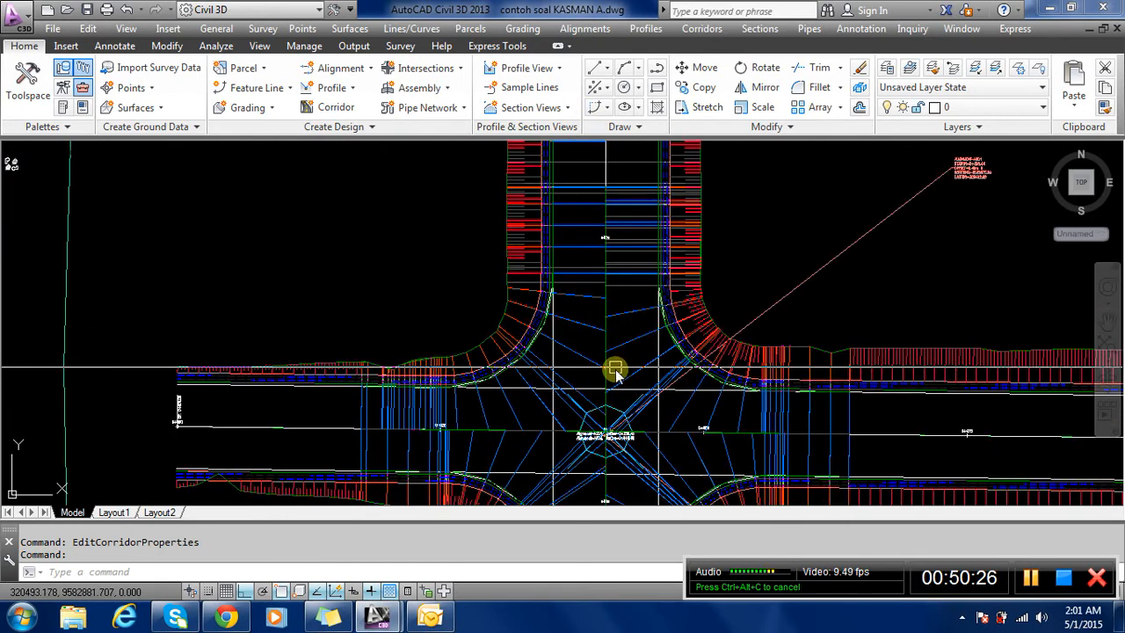
pyautogui.scroll(-2, 516, 232)
pyautogui.scroll(2, 817, 365)
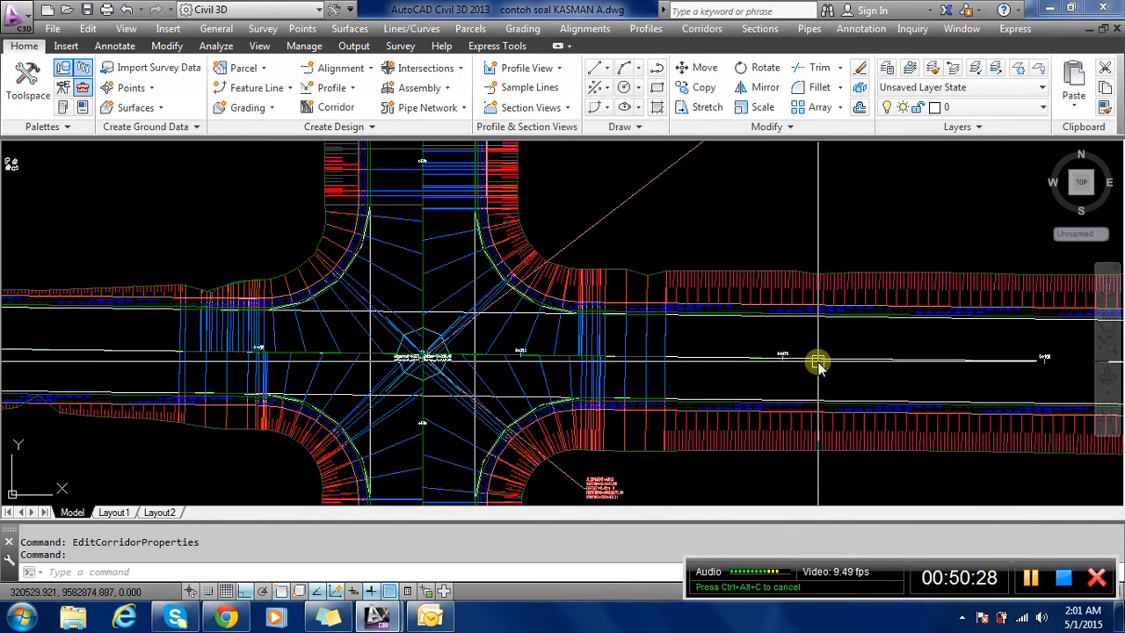
pyautogui.scroll(2, 818, 365)
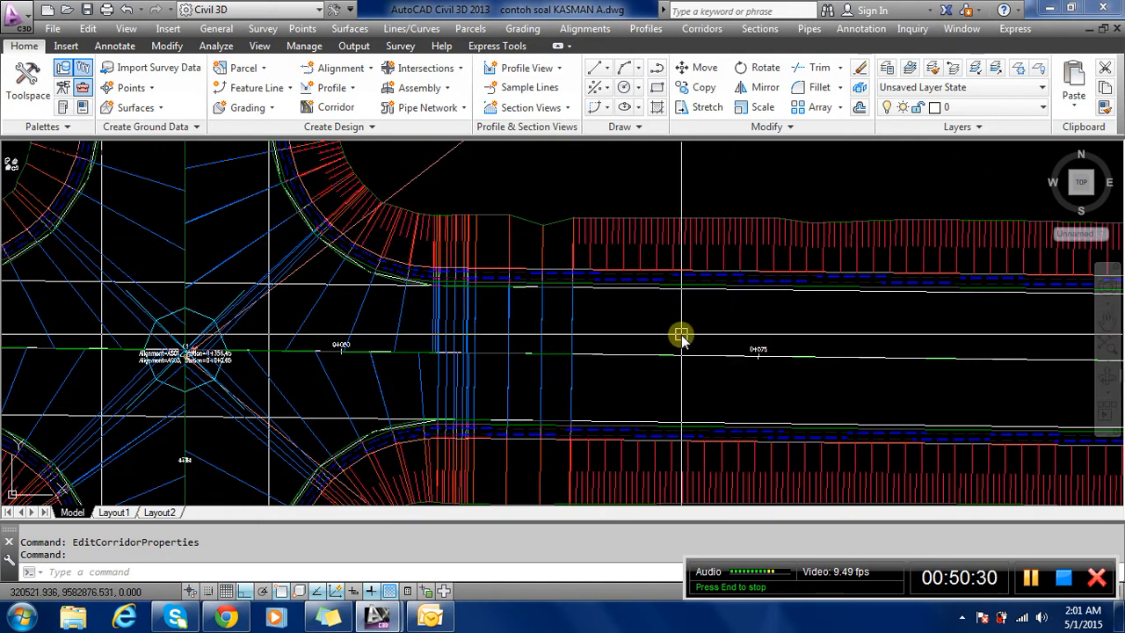
pyautogui.scroll(-2, 681, 335)
pyautogui.scroll(2, 504, 304)
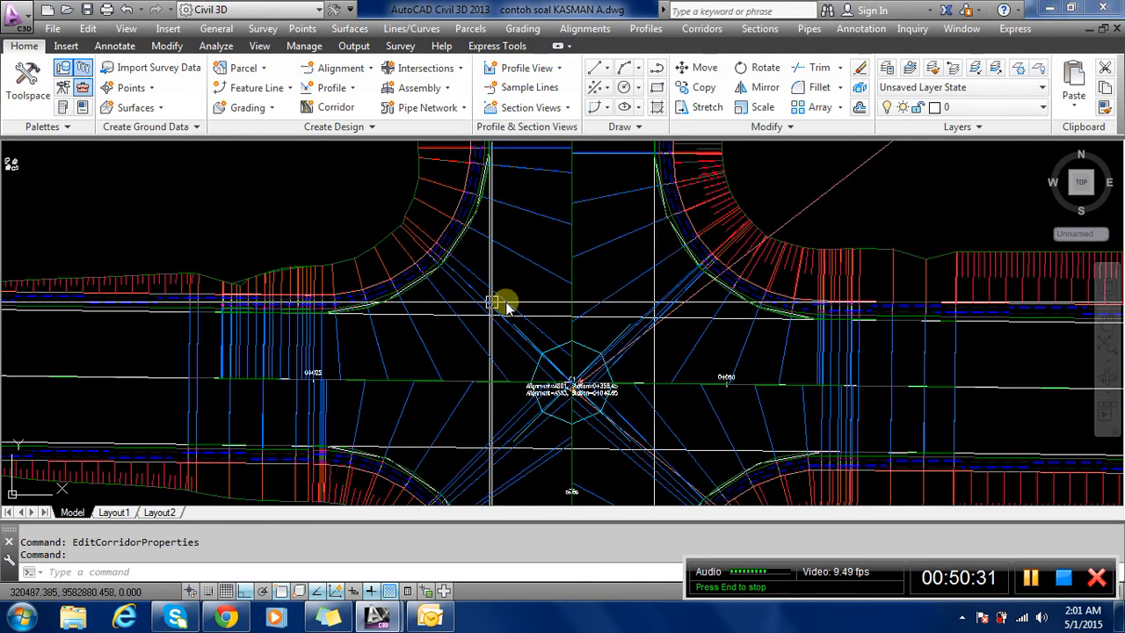
# Set the code set style of the intersection corridor, Corridor - (3), to EII-WBN-Code Set Style No Show.
pyautogui.click(592, 246)
pyautogui.rightClick(591, 246)
pyautogui.click(655, 406)
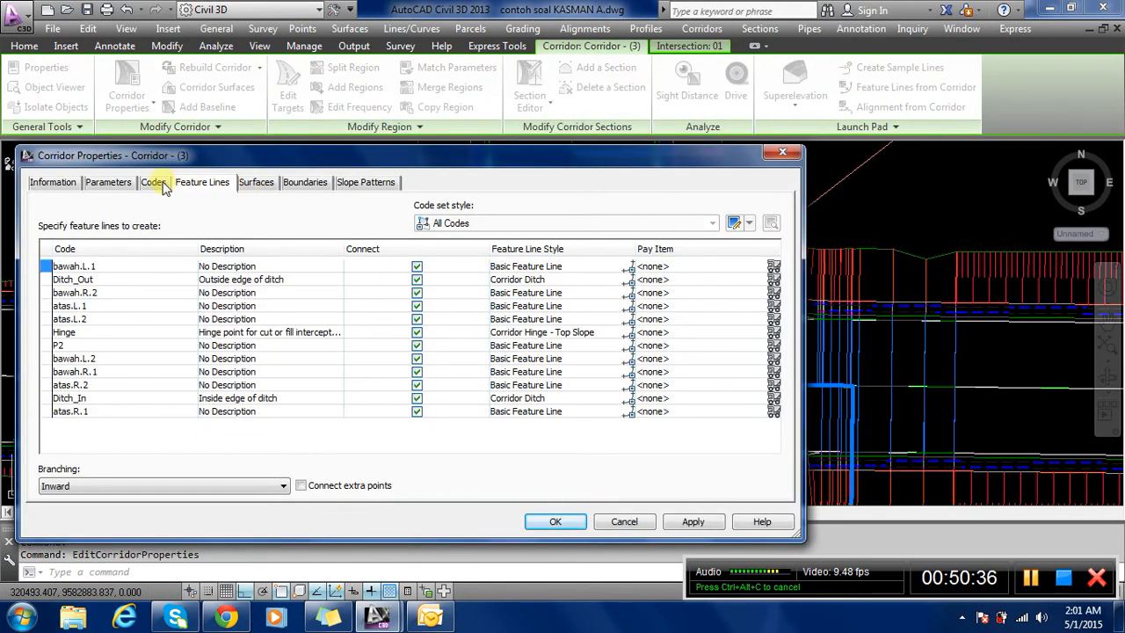
pyautogui.click(155, 183)
pyautogui.click(151, 222)
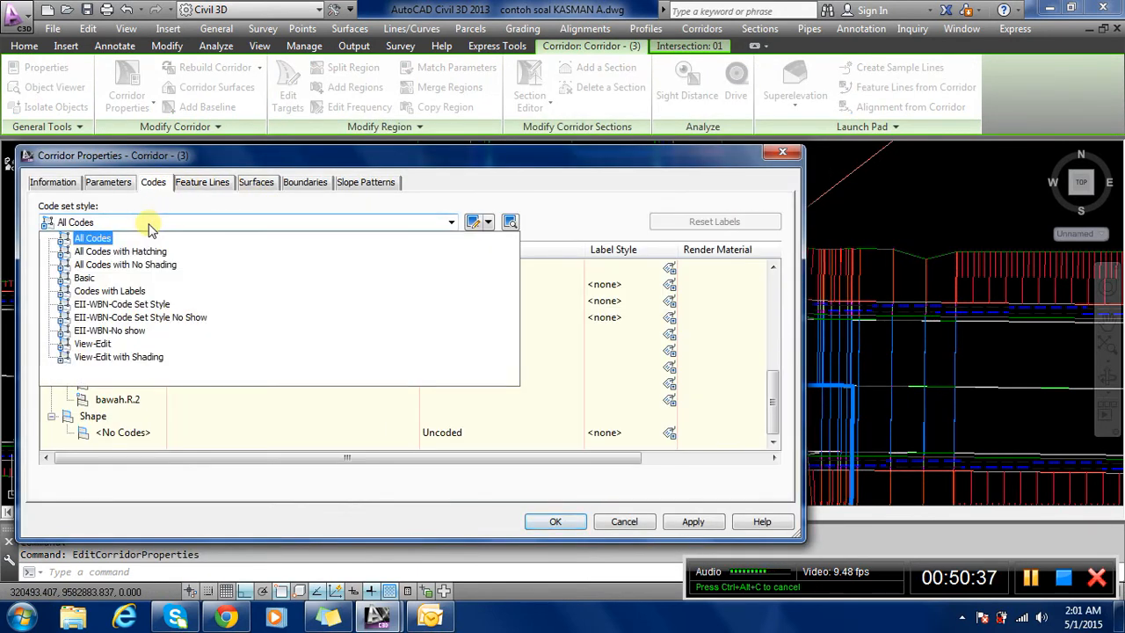
pyautogui.click(162, 319)
pyautogui.click(555, 522)
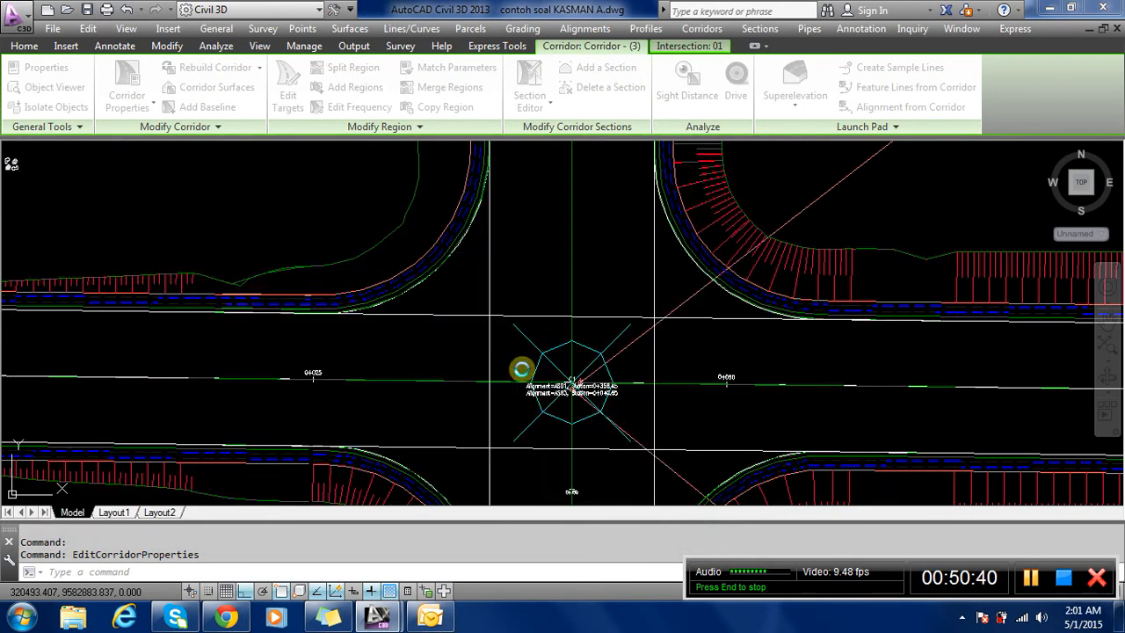
# Set the code set style of the SECTION AS01 corridor north of the intersection to EII-WBN-Code Set Style No Show.
pyautogui.scroll(-1, 541, 404)
pyautogui.scroll(3, 544, 283)
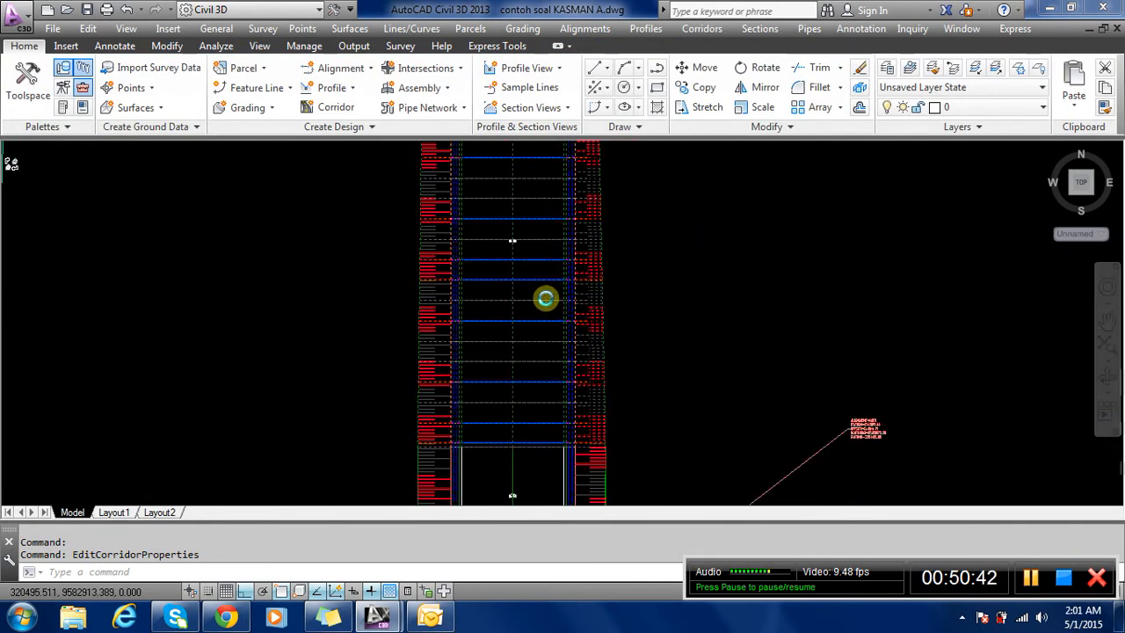
pyautogui.click(546, 299)
pyautogui.rightClick(546, 299)
pyautogui.click(619, 424)
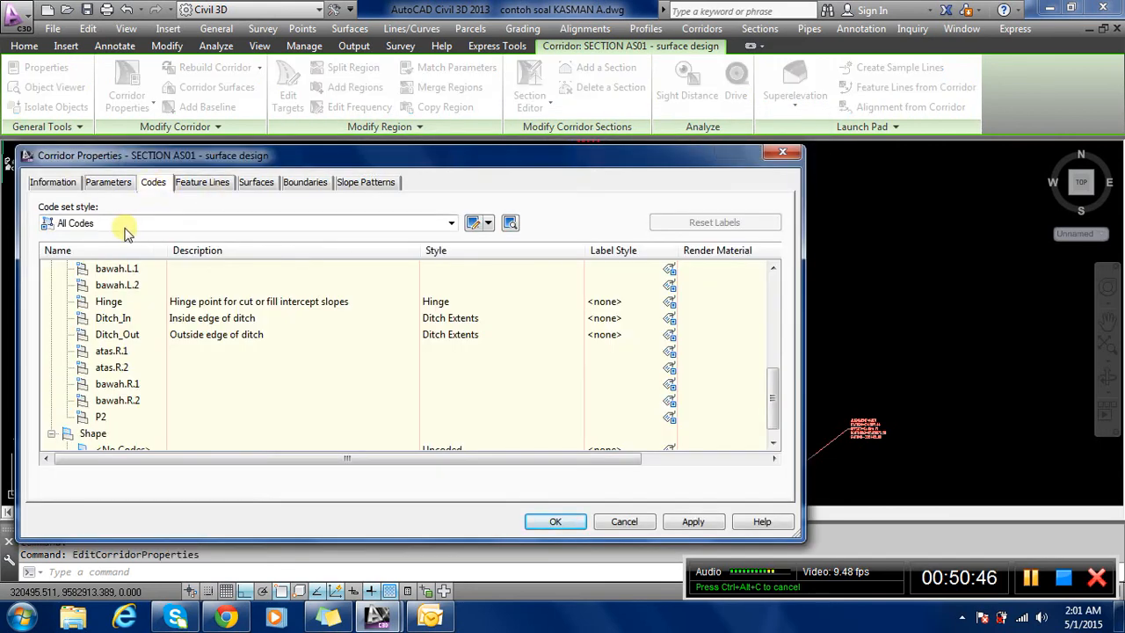
pyautogui.click(124, 225)
pyautogui.click(143, 319)
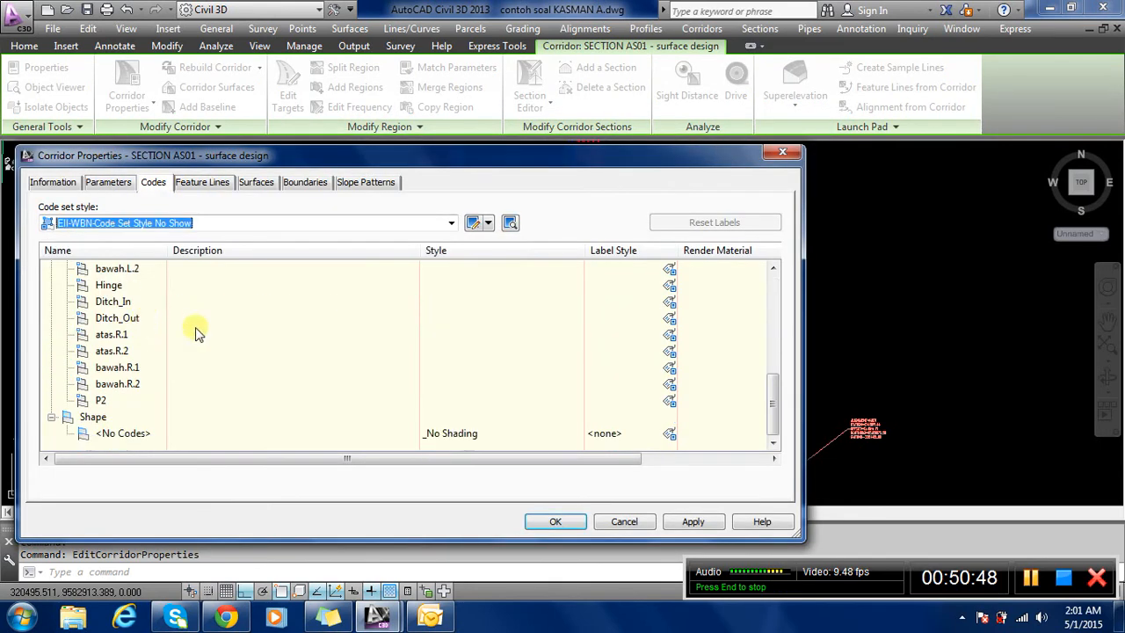
pyautogui.click(562, 521)
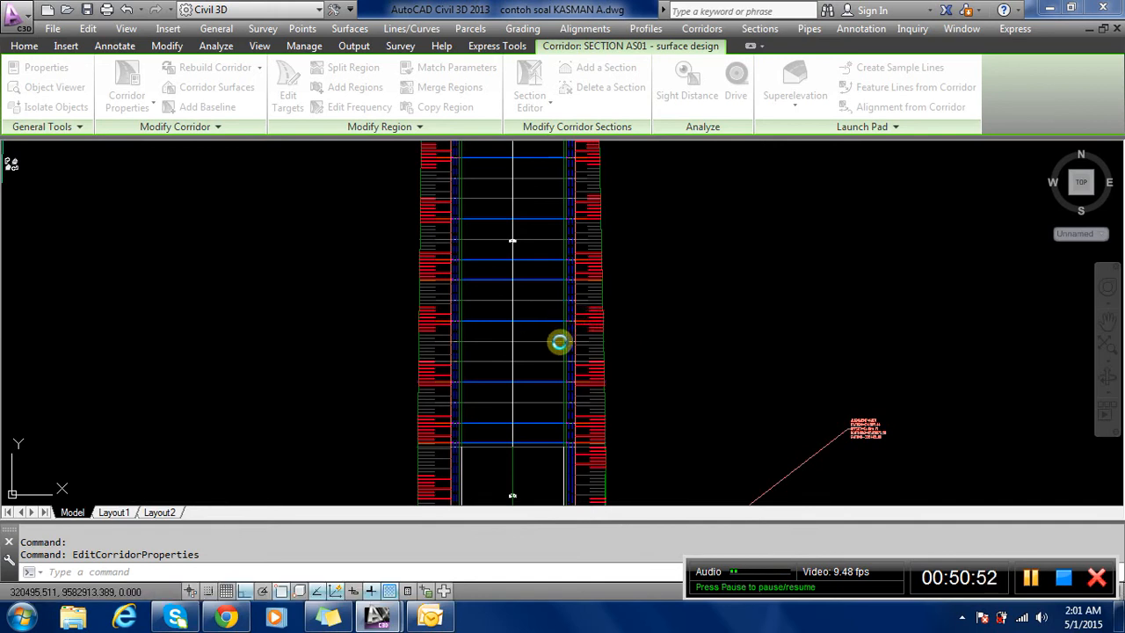
pyautogui.press('Escape')
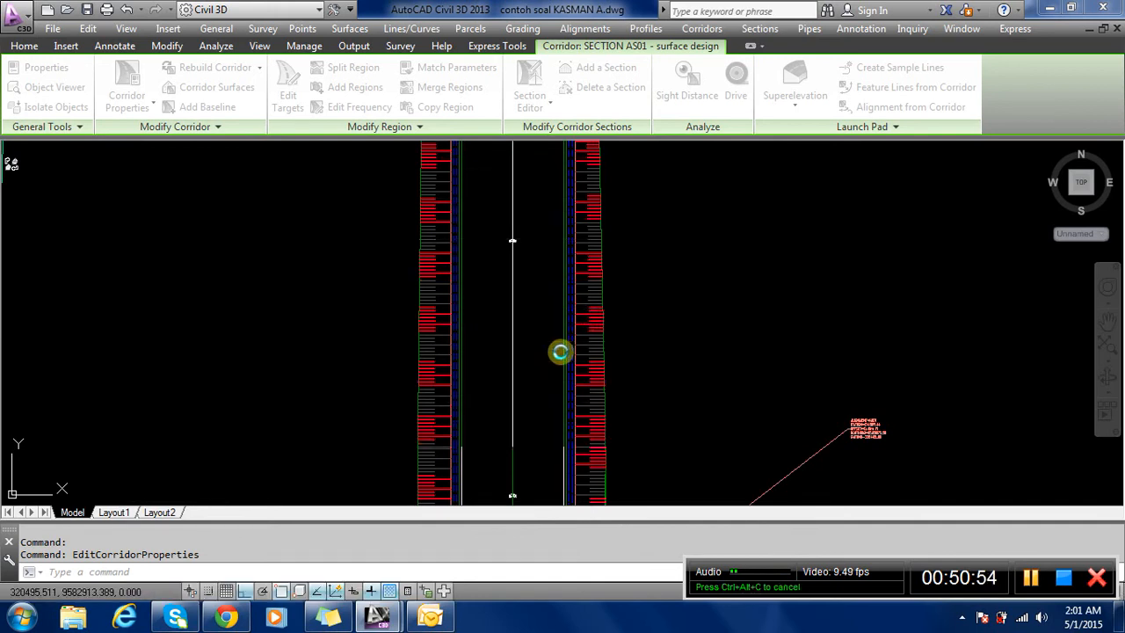
# Check the plan display of the connected corridors, then of the intersection center near station 0+050.
pyautogui.scroll(-5, 386, 190)
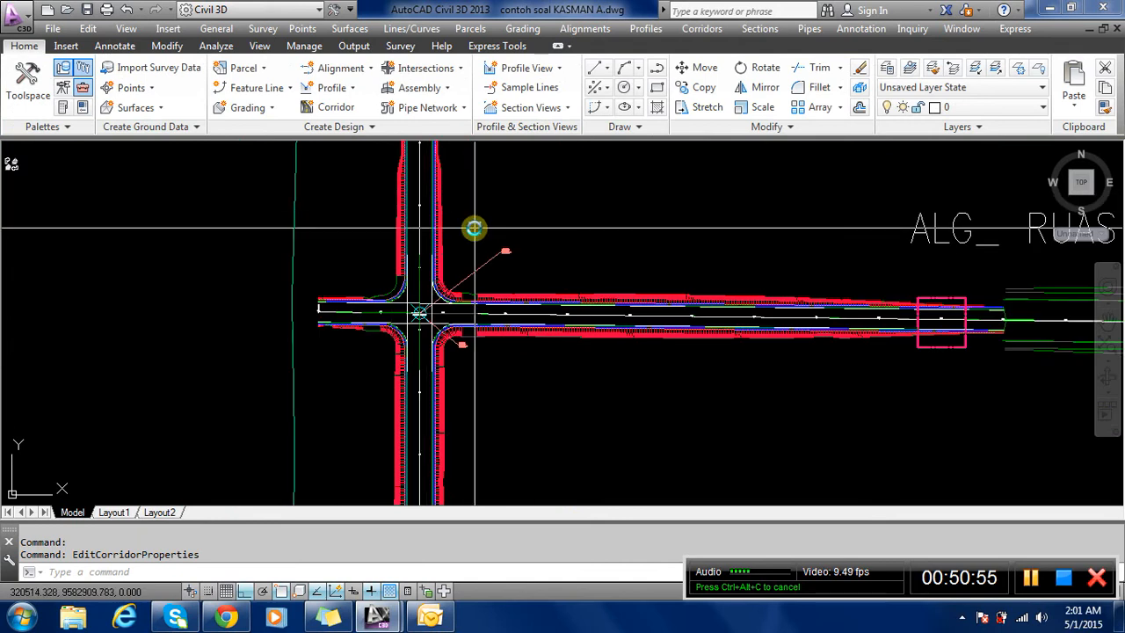
pyautogui.scroll(3, 545, 280)
pyautogui.scroll(6, 239, 346)
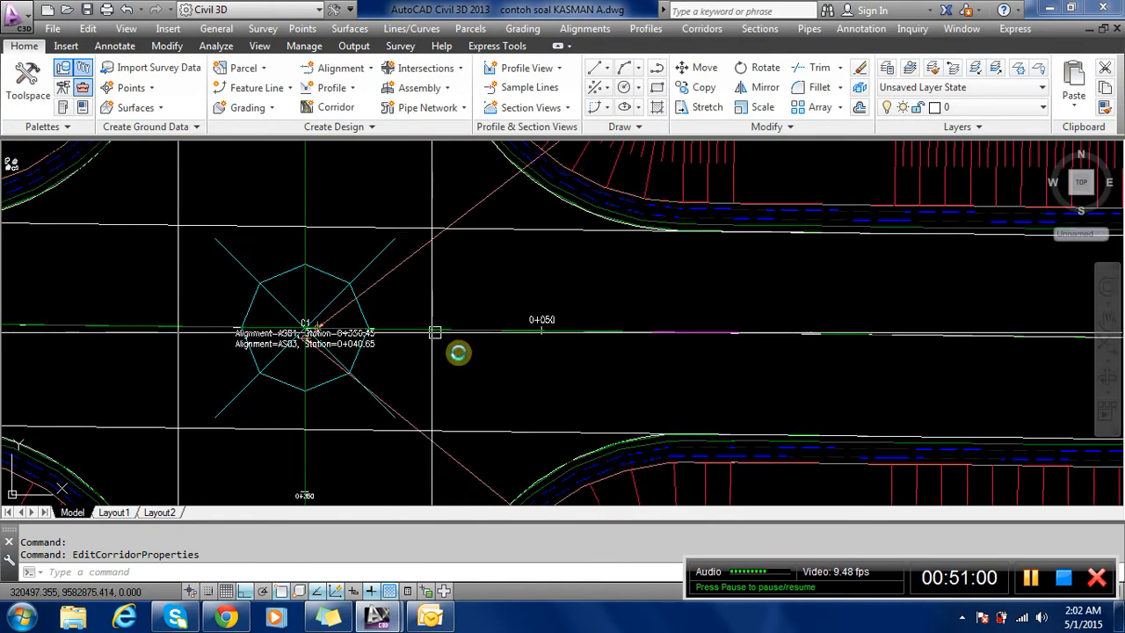
# Inspect the left offset alignments of AS03 and AS01 that cross the intersection, and clear the selection.
pyautogui.scroll(-4, 453, 355)
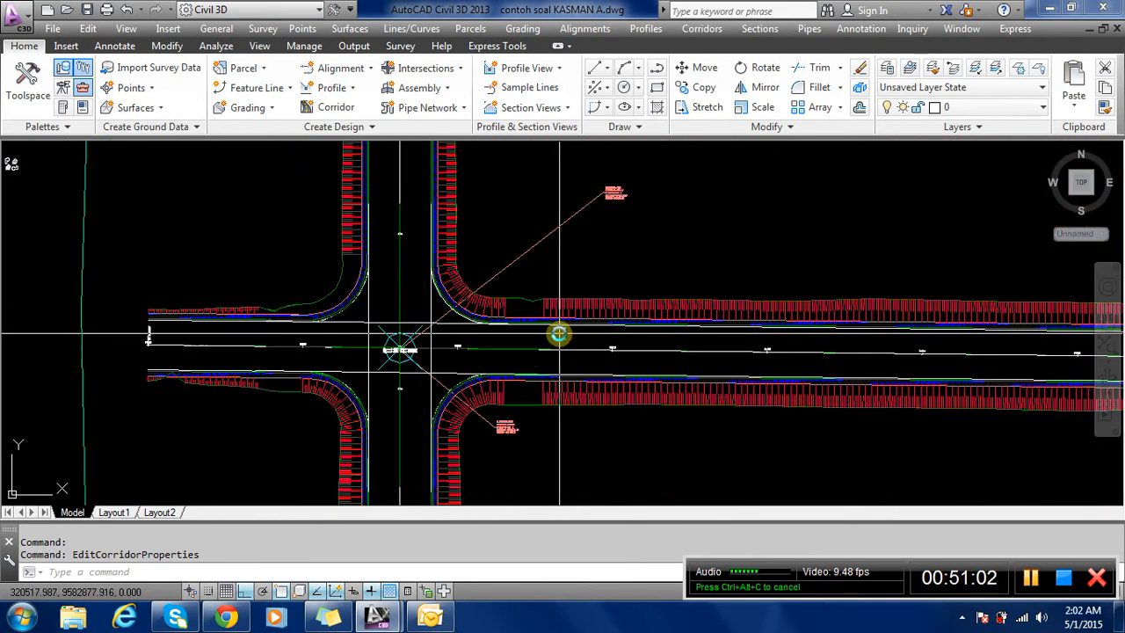
pyautogui.scroll(3, 351, 295)
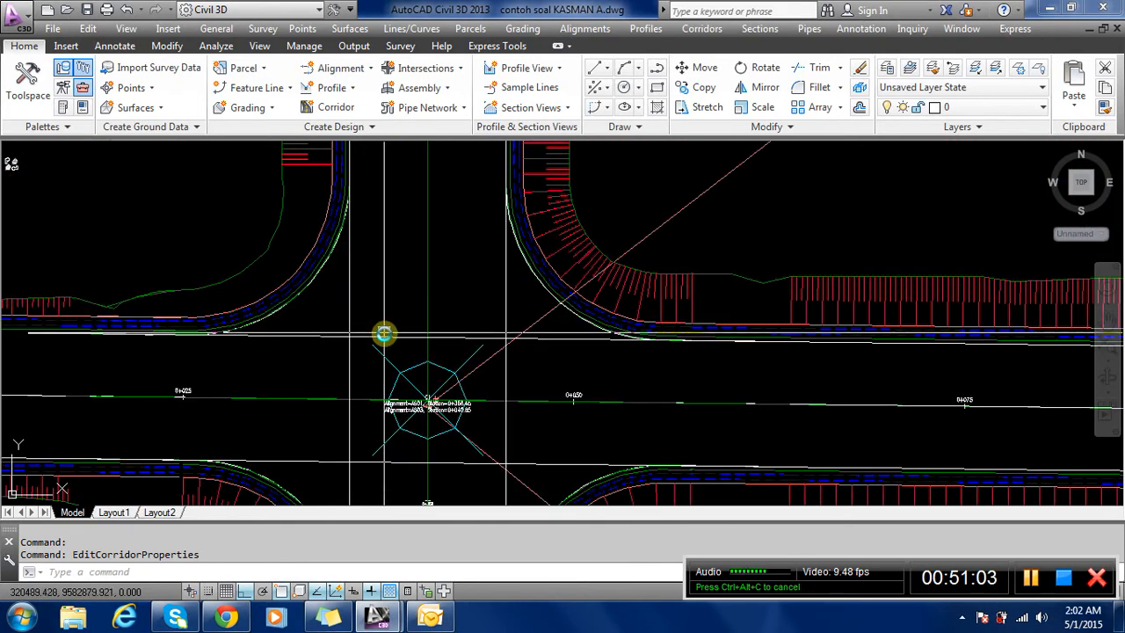
pyautogui.click(384, 333)
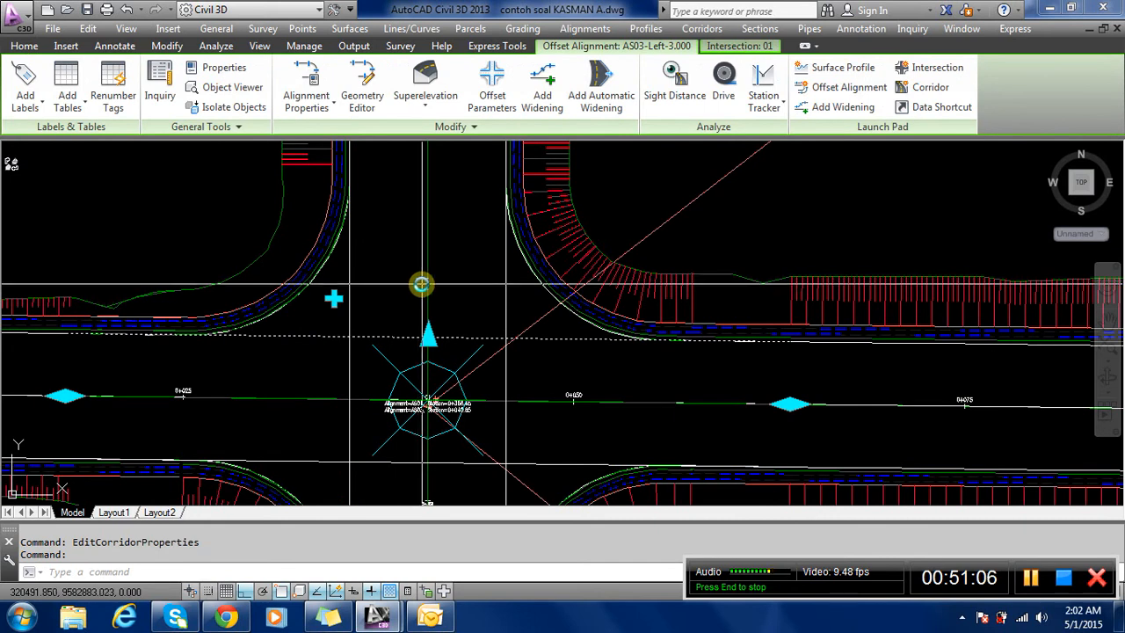
pyautogui.scroll(-4, 279, 251)
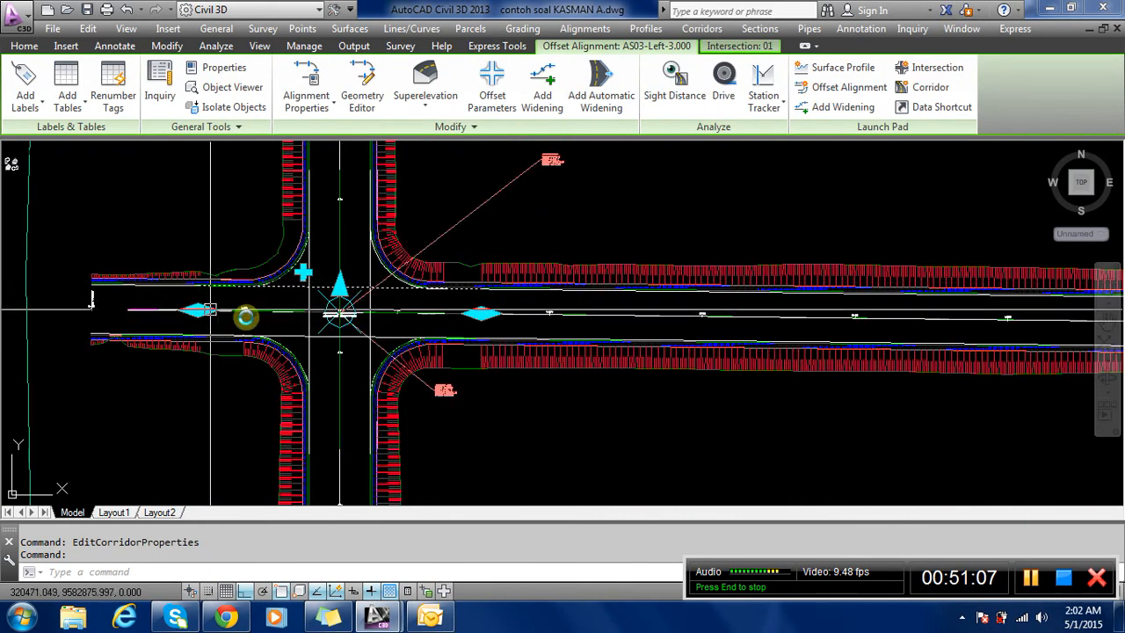
pyautogui.scroll(2, 444, 329)
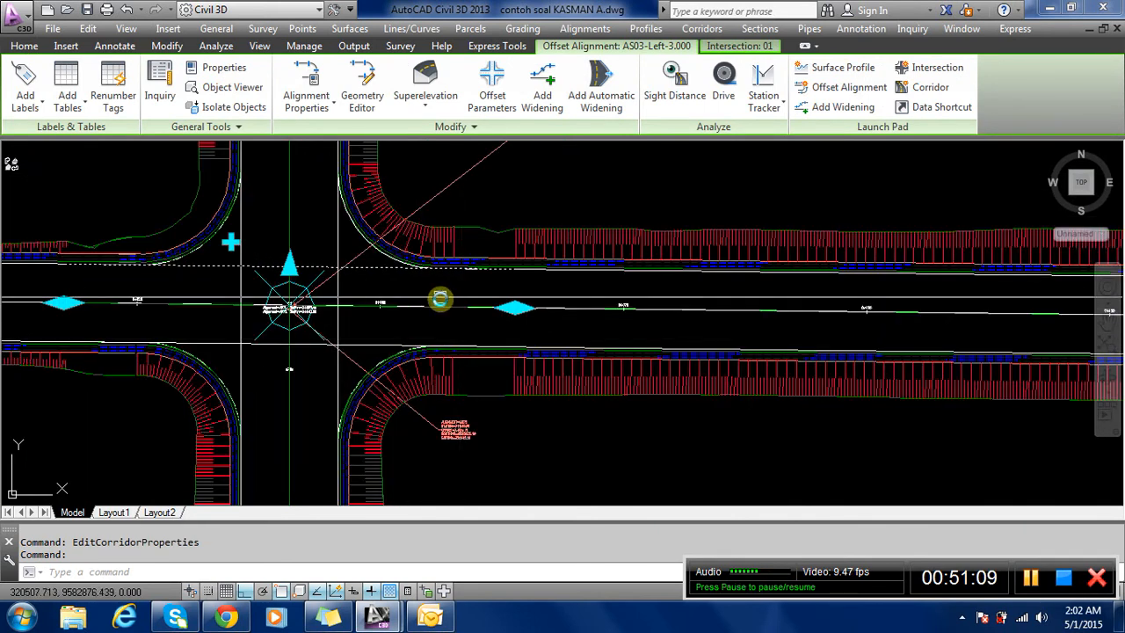
pyautogui.press('Escape')
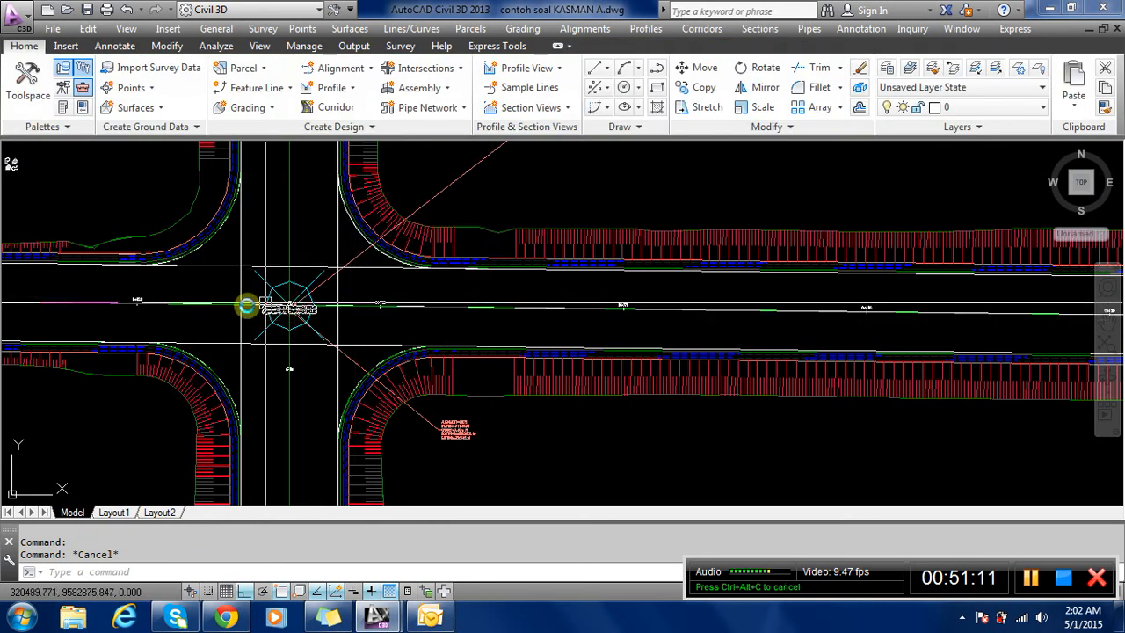
pyautogui.scroll(-2, 290, 317)
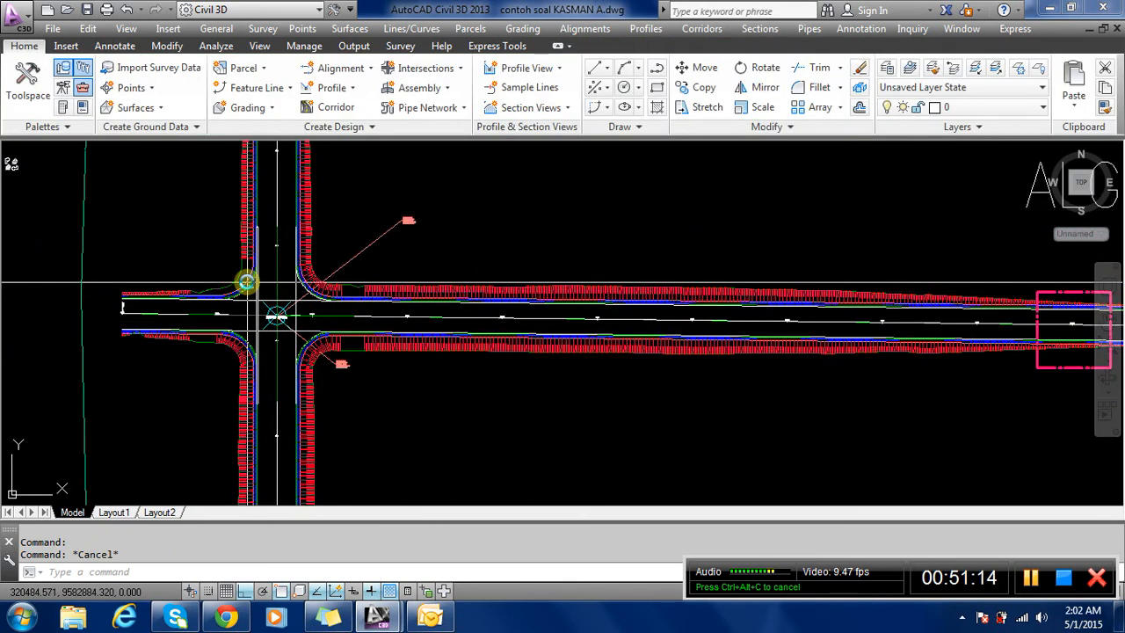
pyautogui.scroll(5, 255, 292)
pyautogui.click(246, 356)
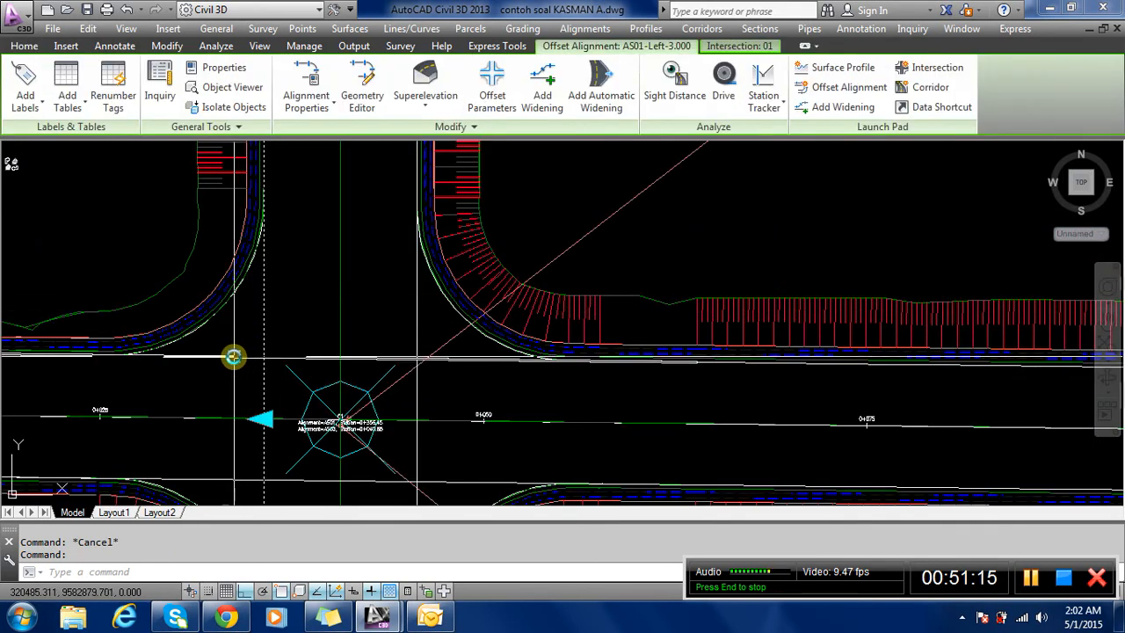
pyautogui.click(233, 356)
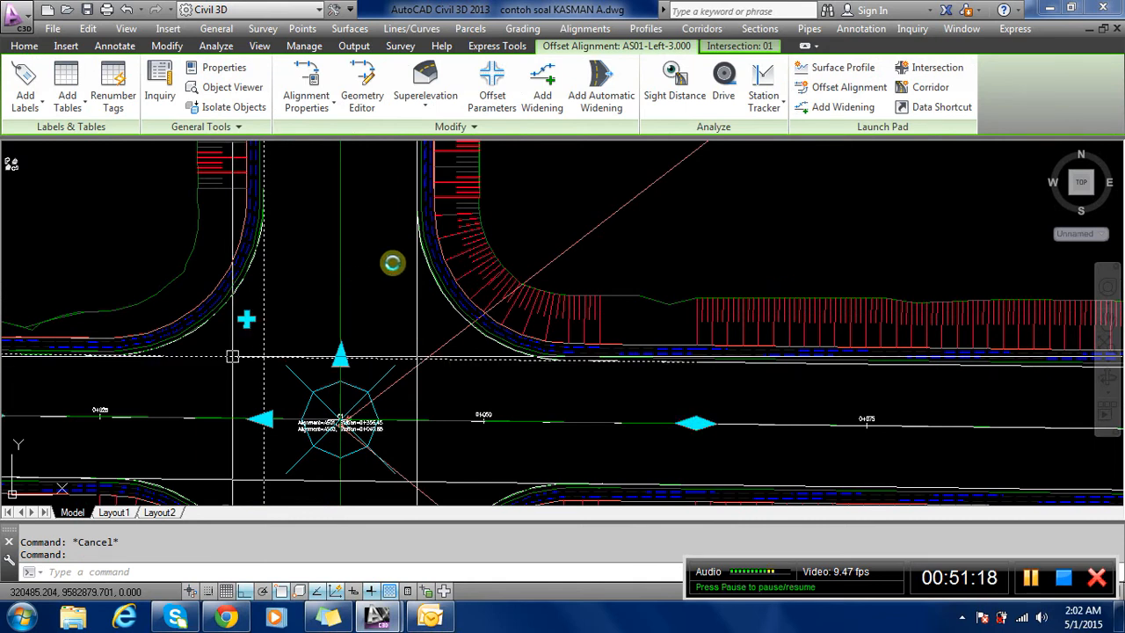
pyautogui.press('Escape')
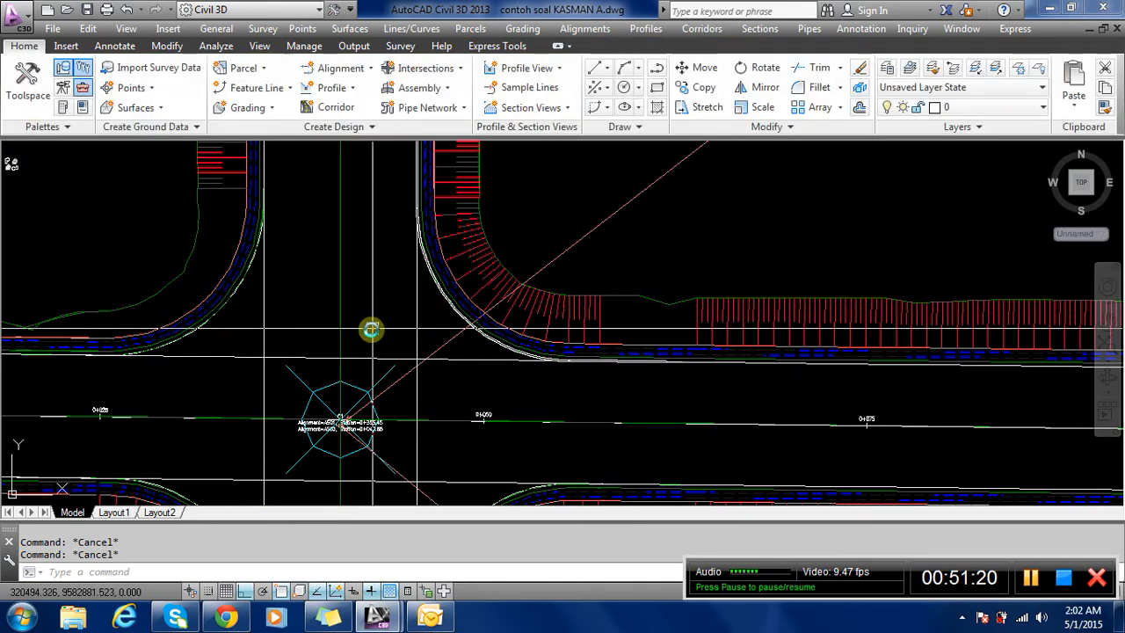
# Save the drawing with the updated corridor display.
pyautogui.scroll(-3, 327, 320)
pyautogui.scroll(-4, 281, 312)
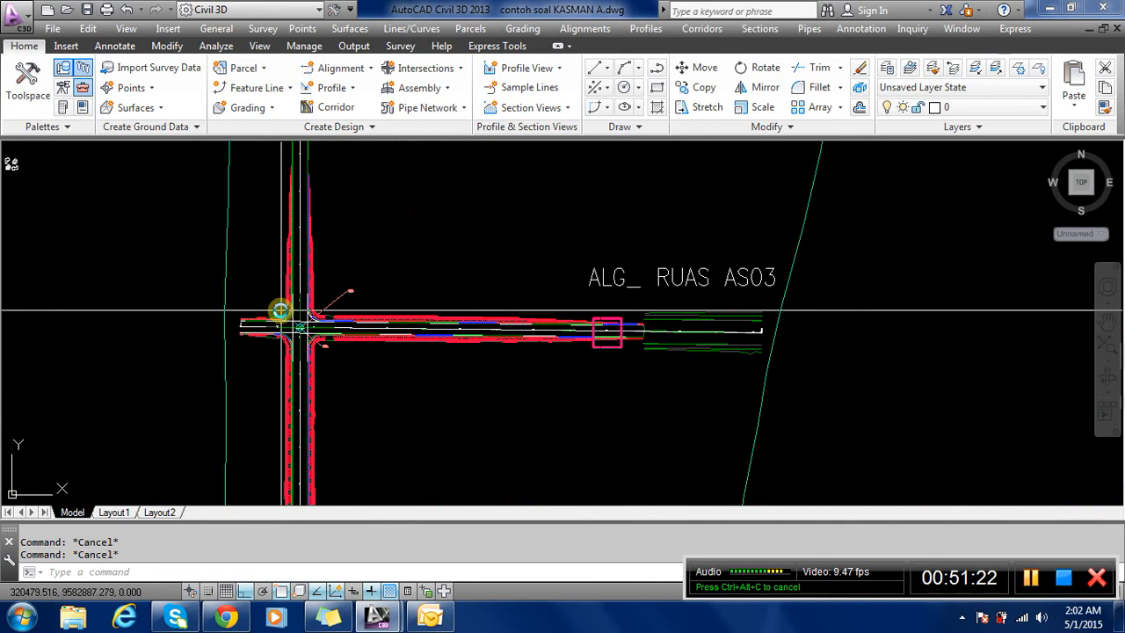
pyautogui.click(86, 12)
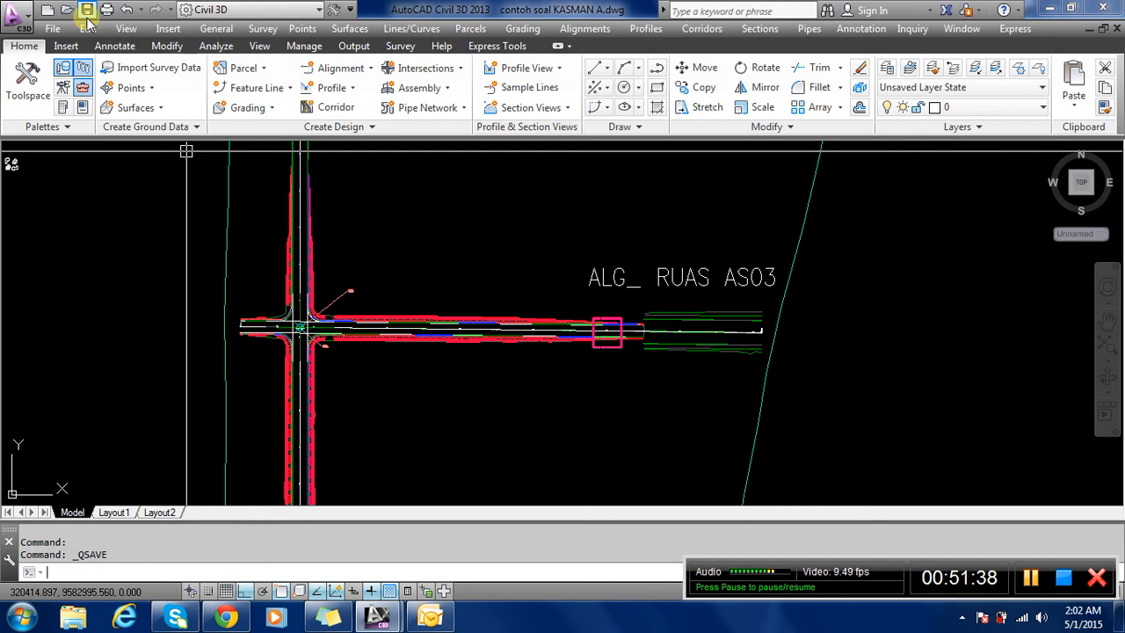
# Examine the slope lines and outer feature lines around the intersection's corner curves and where they meet the connecting corridors.
pyautogui.scroll(5, 294, 316)
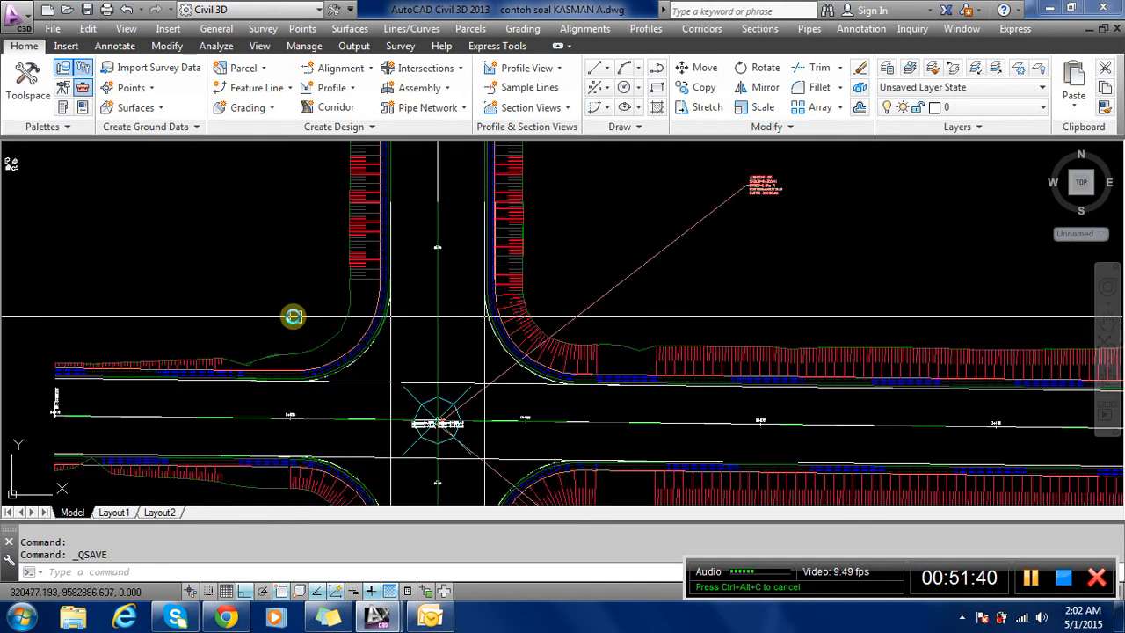
pyautogui.scroll(-2, 388, 317)
pyautogui.scroll(4, 314, 419)
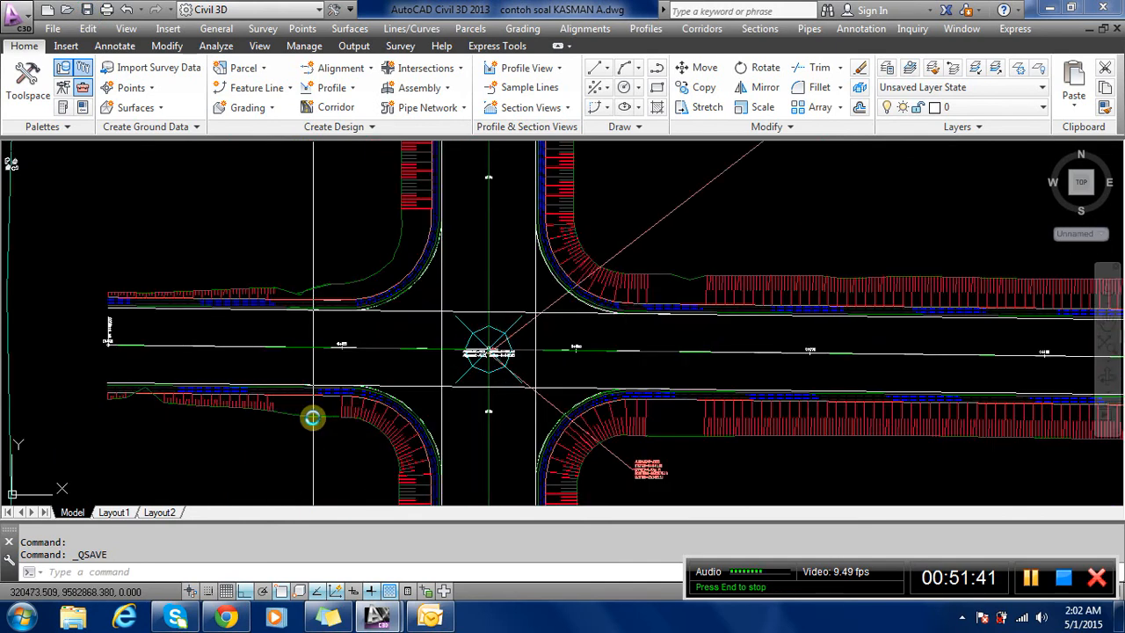
pyautogui.scroll(-2, 410, 282)
pyautogui.scroll(2, 445, 147)
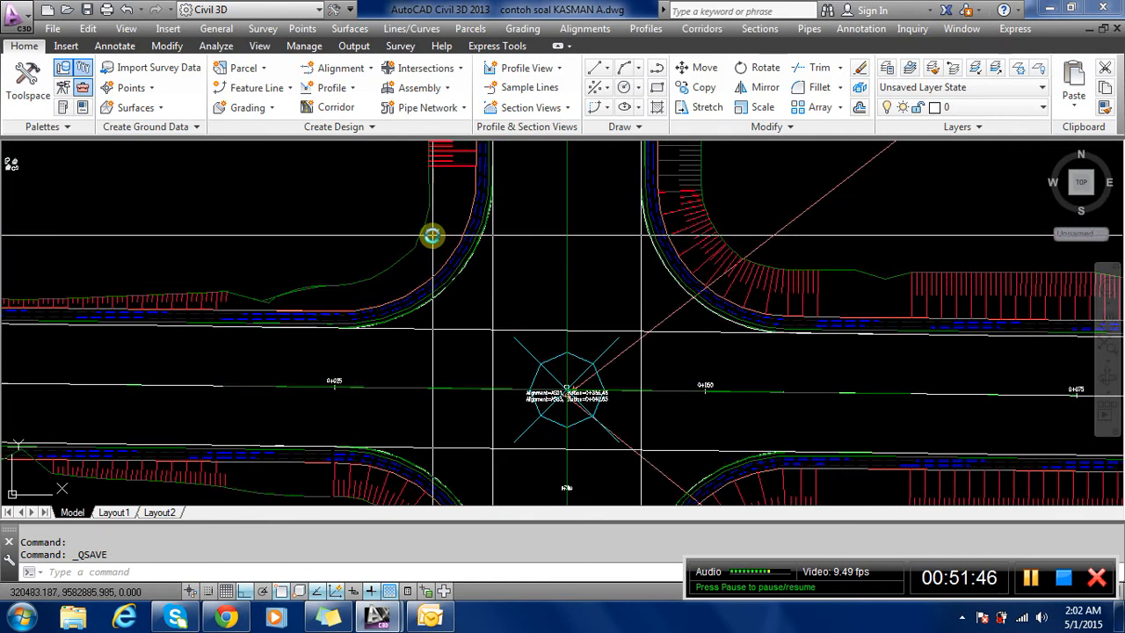
pyautogui.scroll(-2, 431, 236)
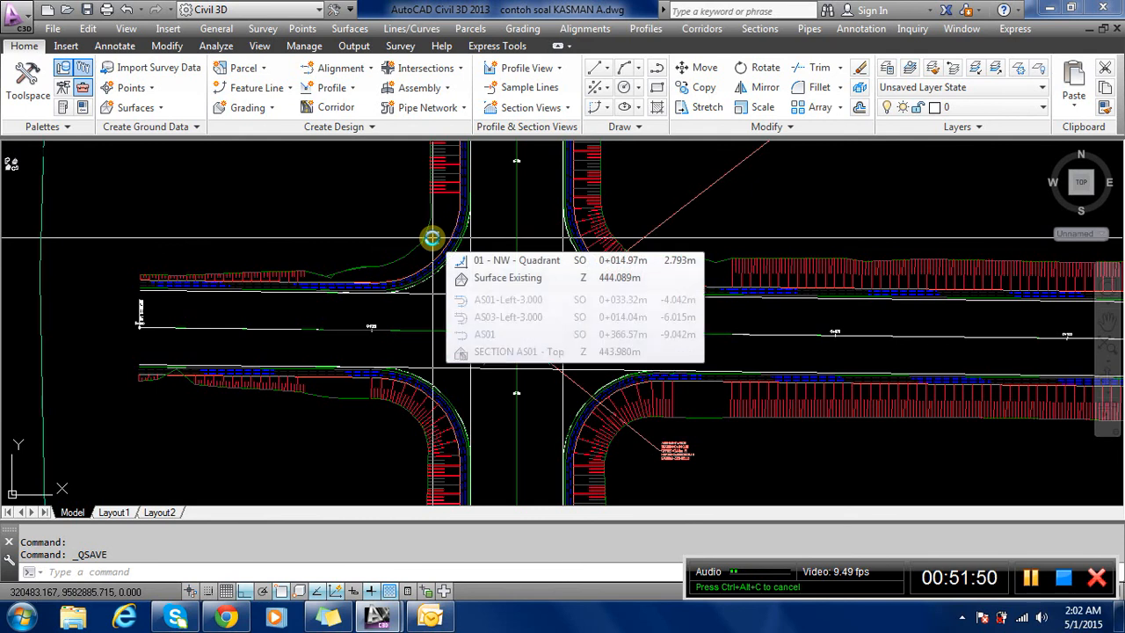
pyautogui.scroll(5, 654, 420)
pyautogui.scroll(-5, 654, 419)
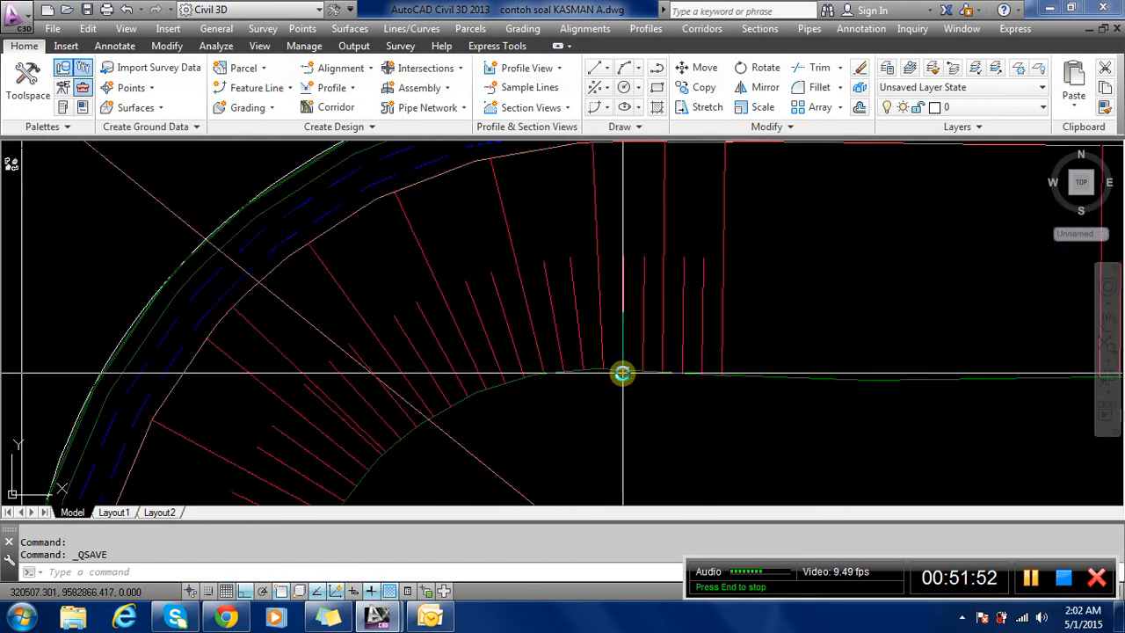
pyautogui.scroll(-2, 518, 397)
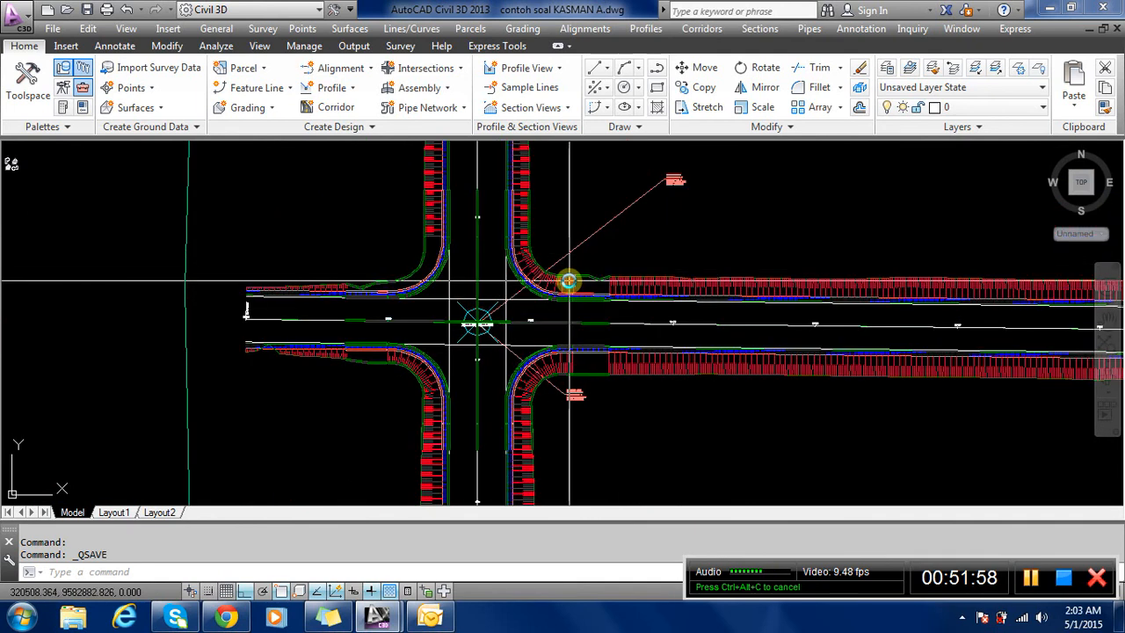
pyautogui.moveTo(568, 282)
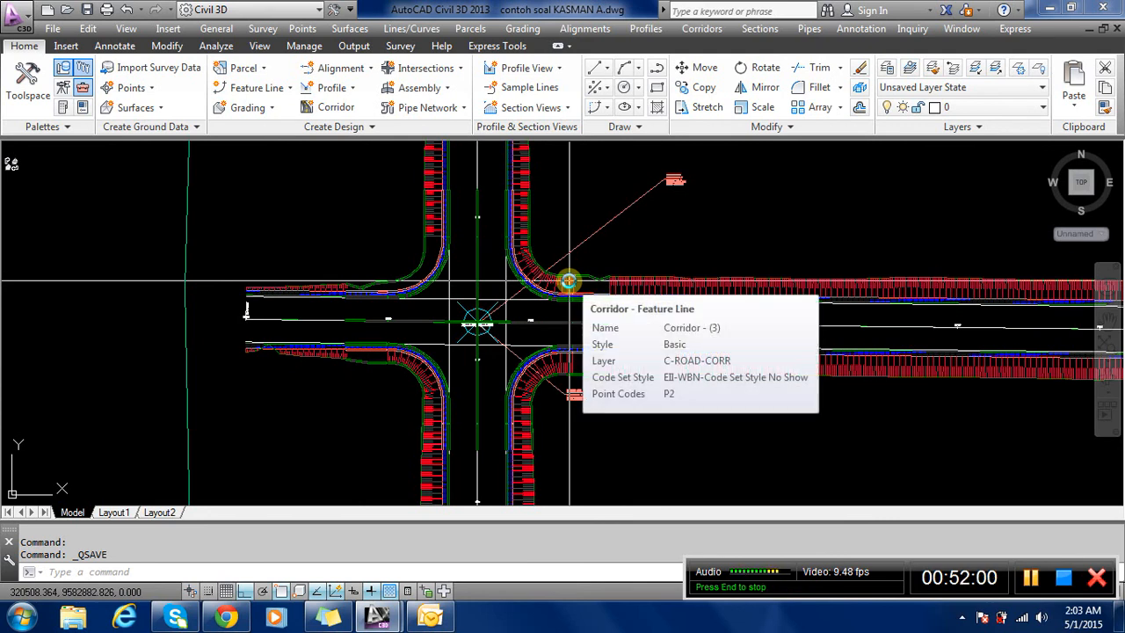